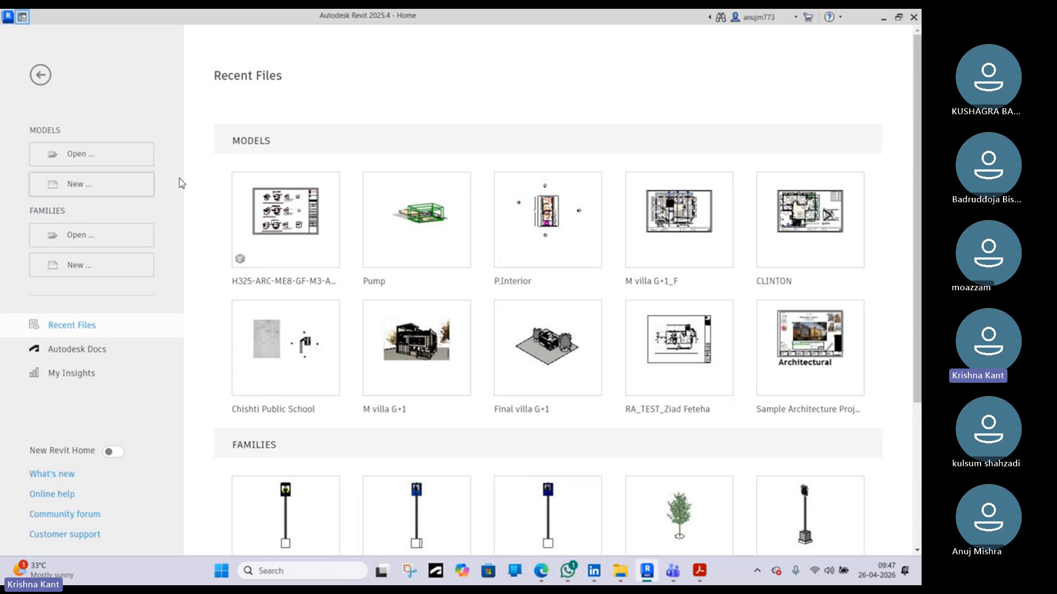
Create a new project using the Structural Template
mouse_move(234, 224)
left_click(119, 191)
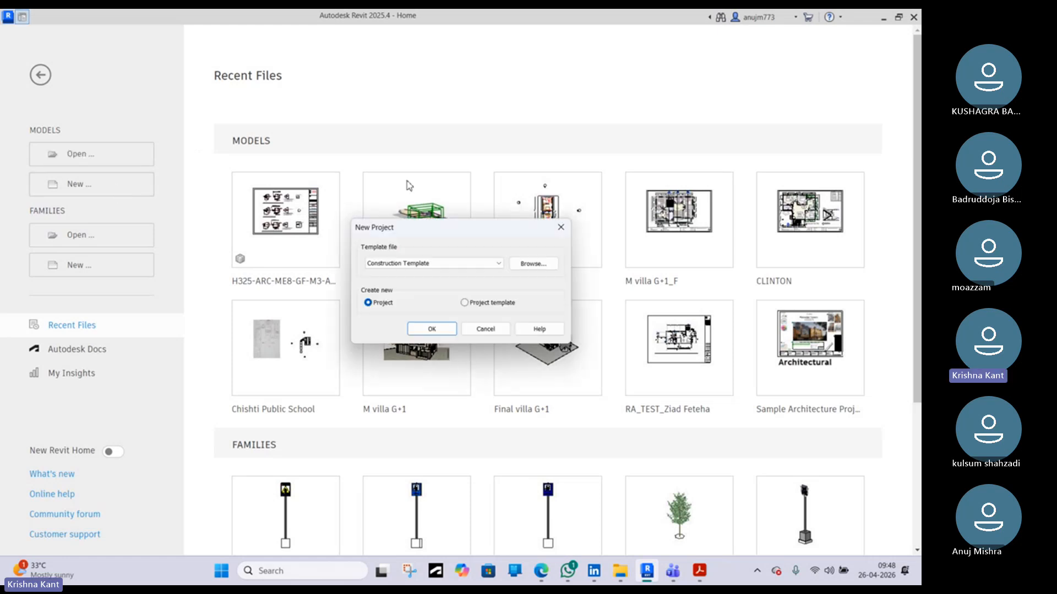
left_click(434, 265)
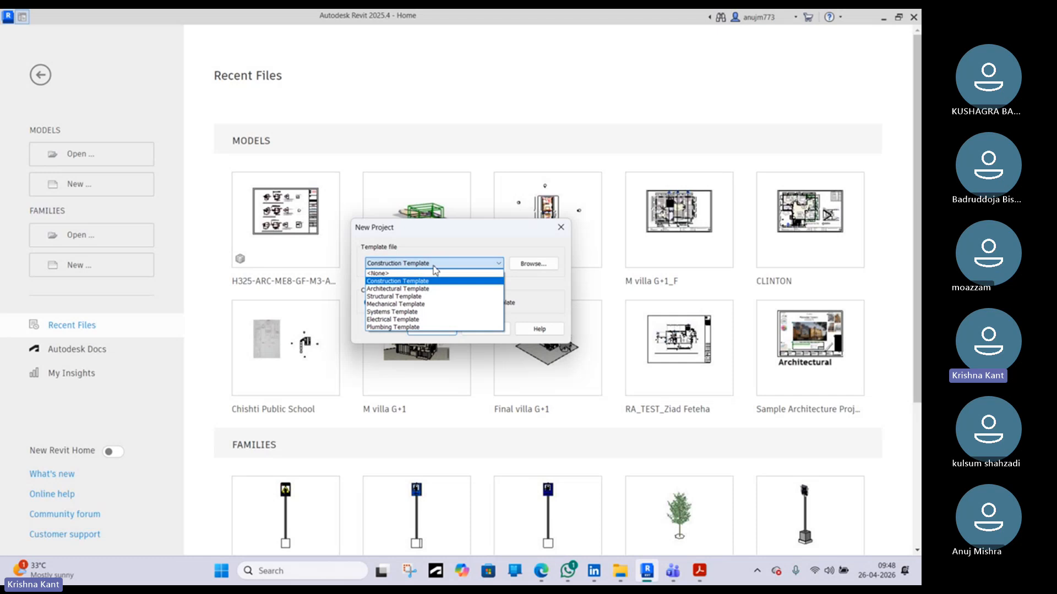
left_click(418, 299)
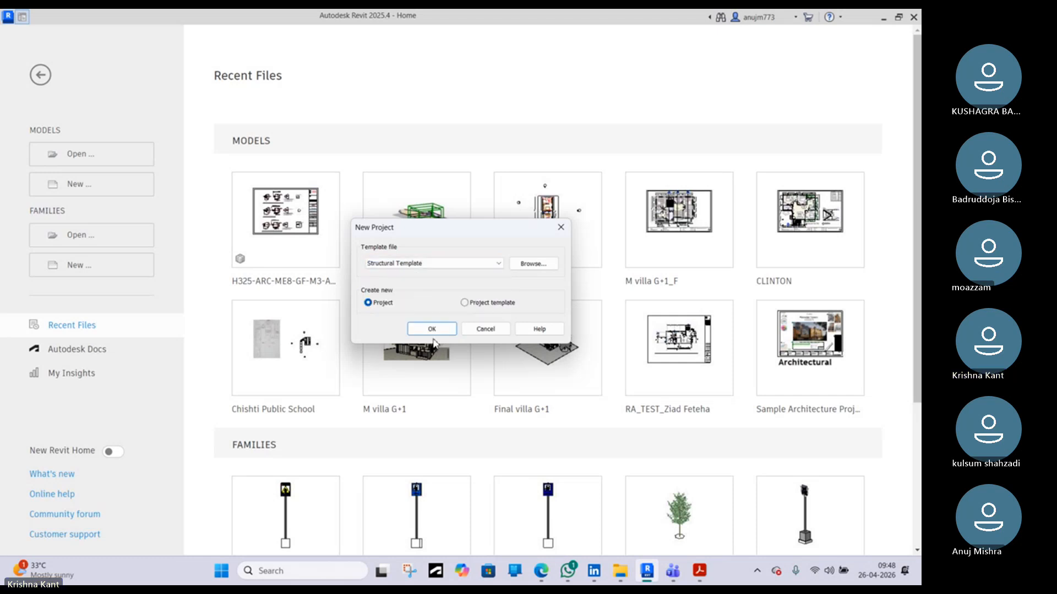
left_click(433, 333)
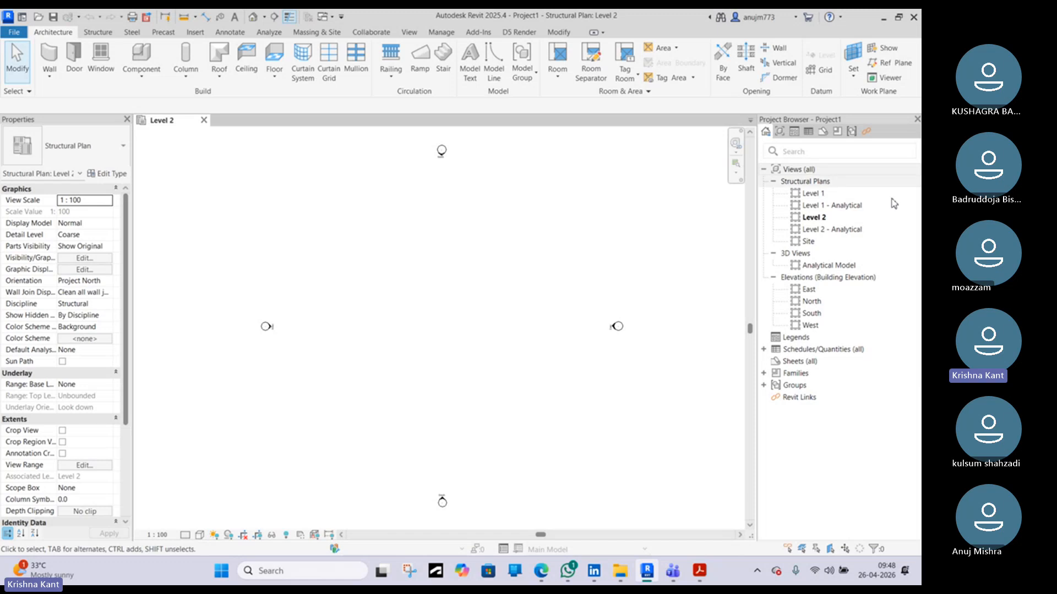
Open the Level 1 structural plan and draw four vertical grid lines of equal length, left to right
double_click(814, 194)
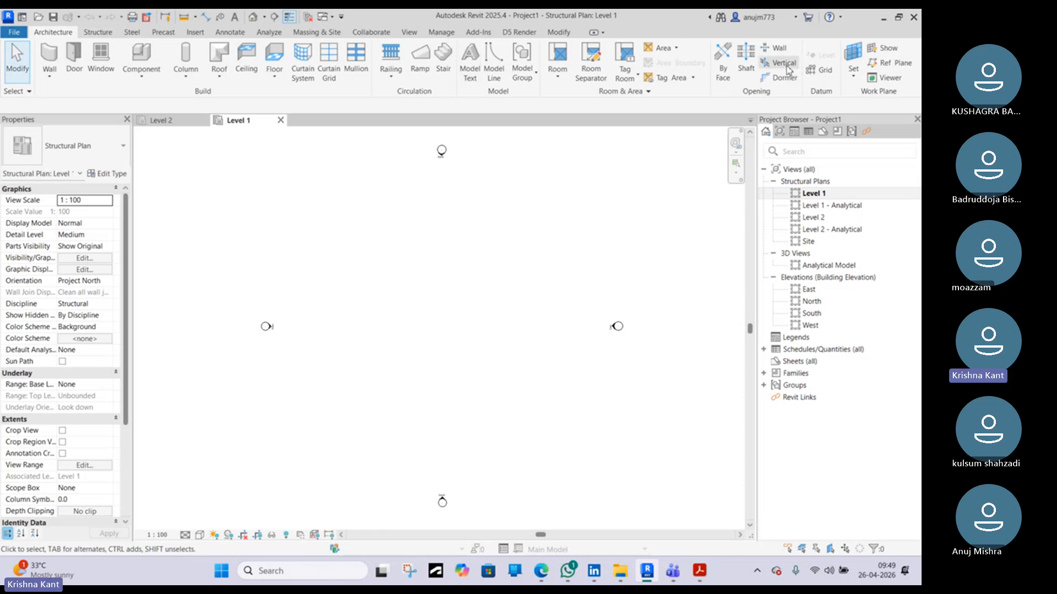
key("g")
key("r")
left_click(346, 214)
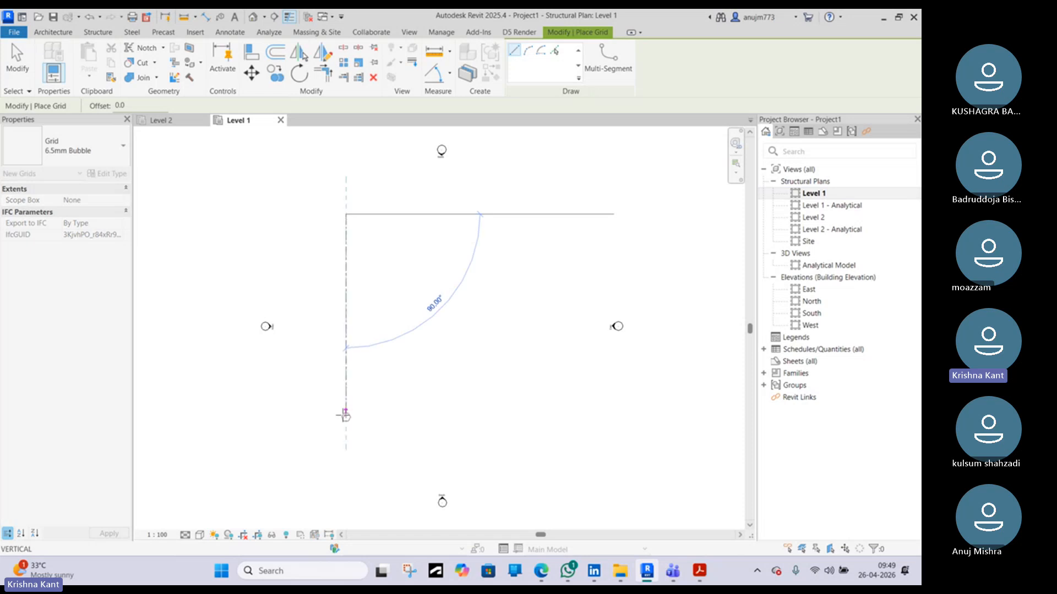
left_click(346, 417)
left_click(416, 214)
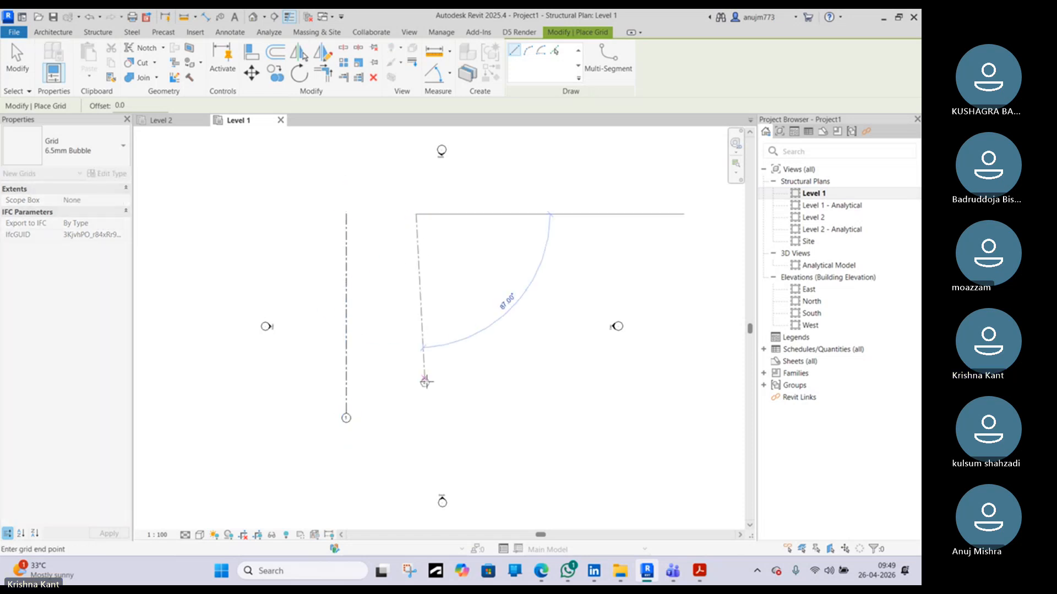
left_click(416, 414)
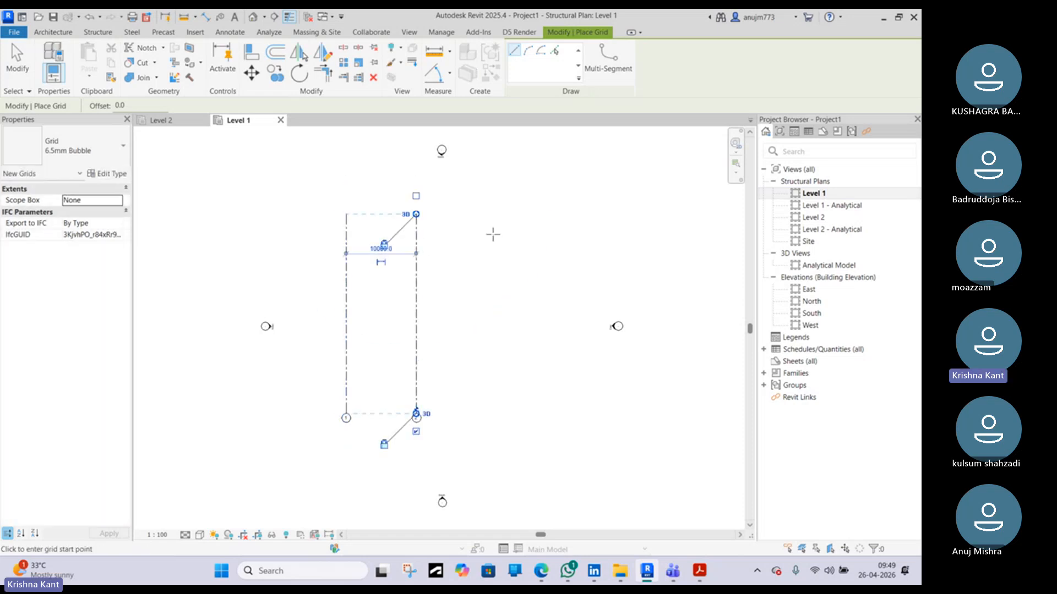
left_click(472, 215)
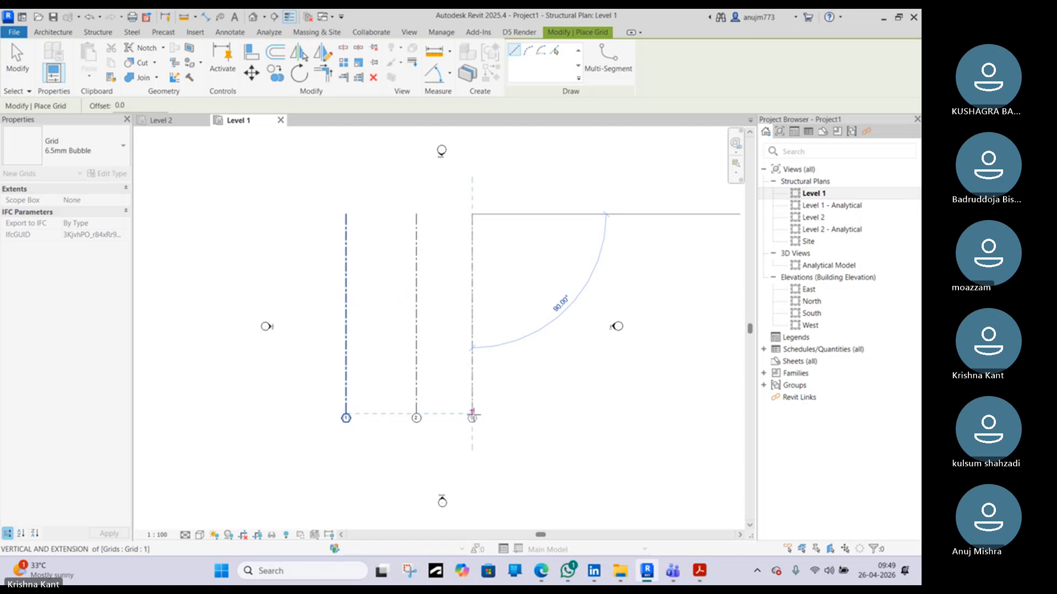
left_click(472, 416)
left_click(542, 214)
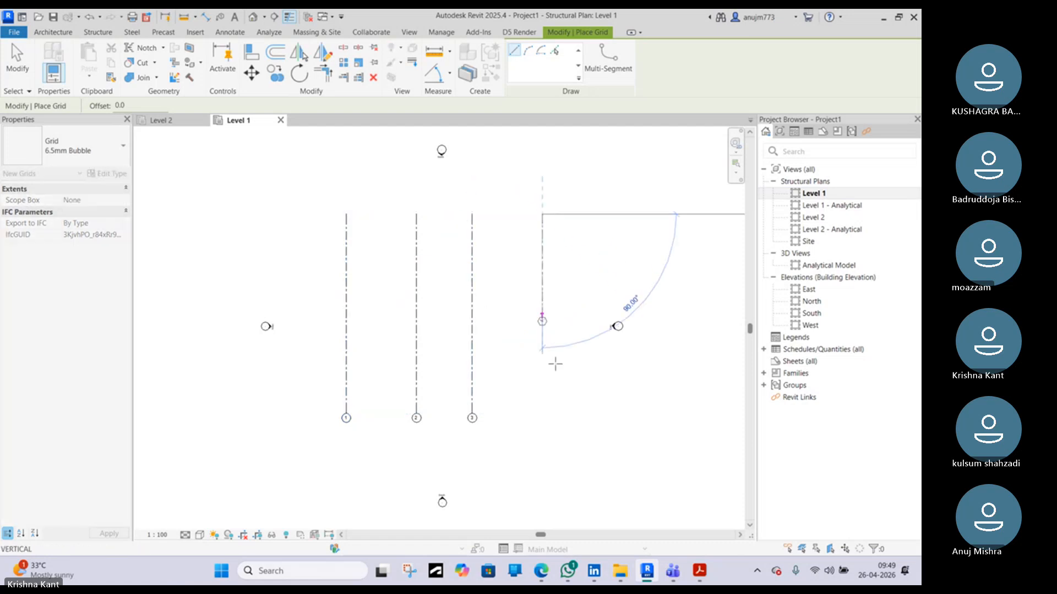
left_click(543, 418)
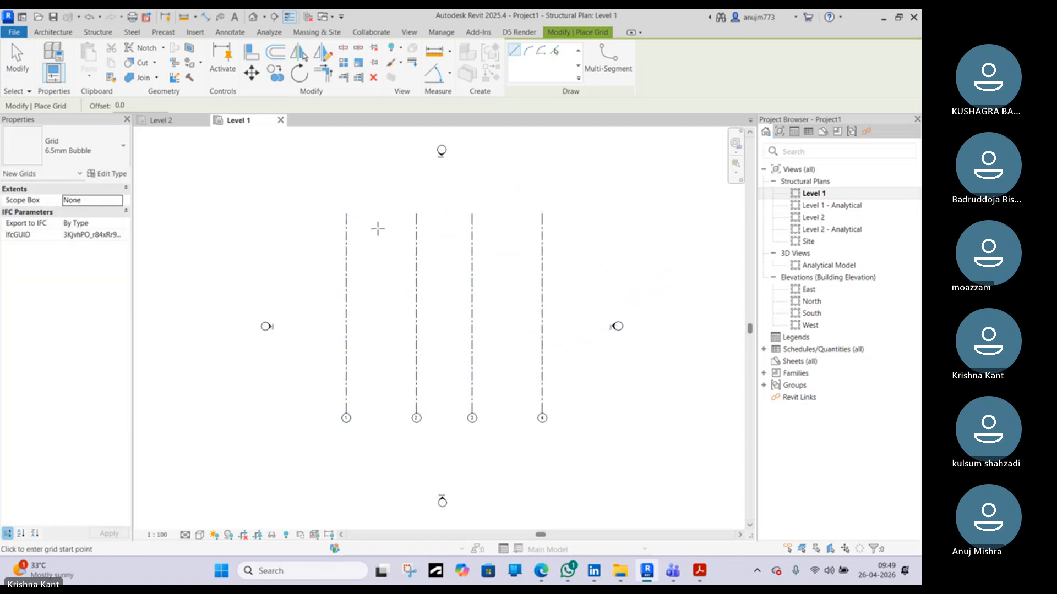
Draw a horizontal grid line across the top of the vertical grids
left_click(307, 239)
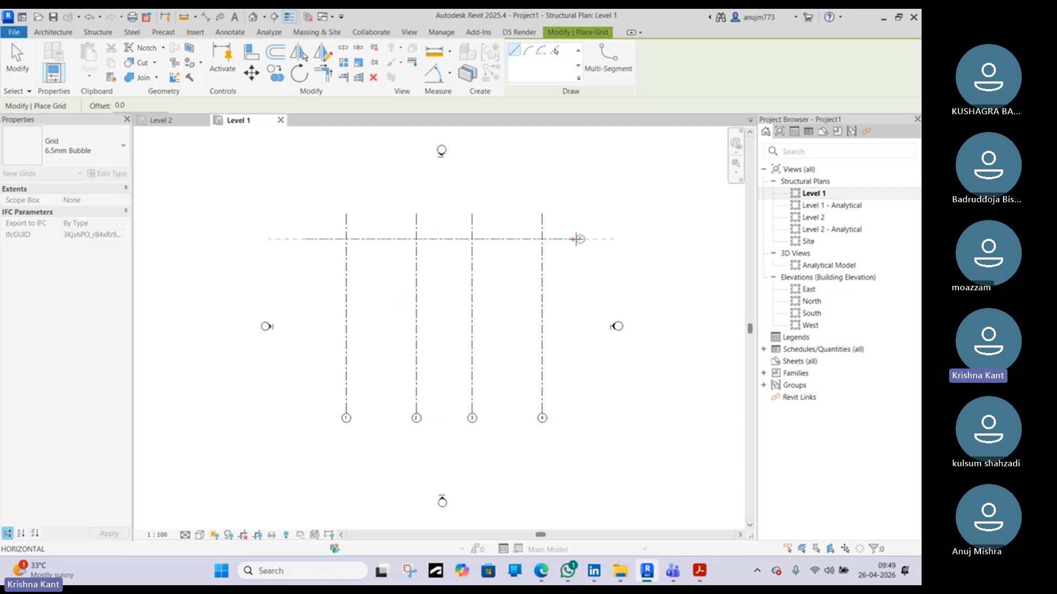
left_click(593, 239)
scroll(593, 239, "up", 4)
key("Escape")
key("Escape")
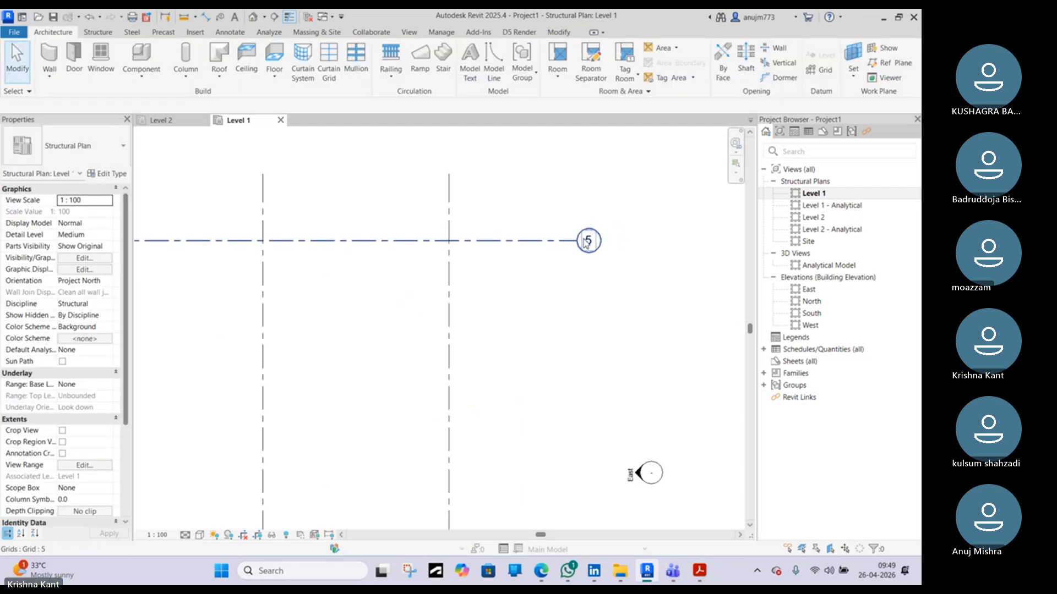
Rename the horizontal grid line's bubble to A
left_click(591, 239)
left_click(595, 243)
key("Return")
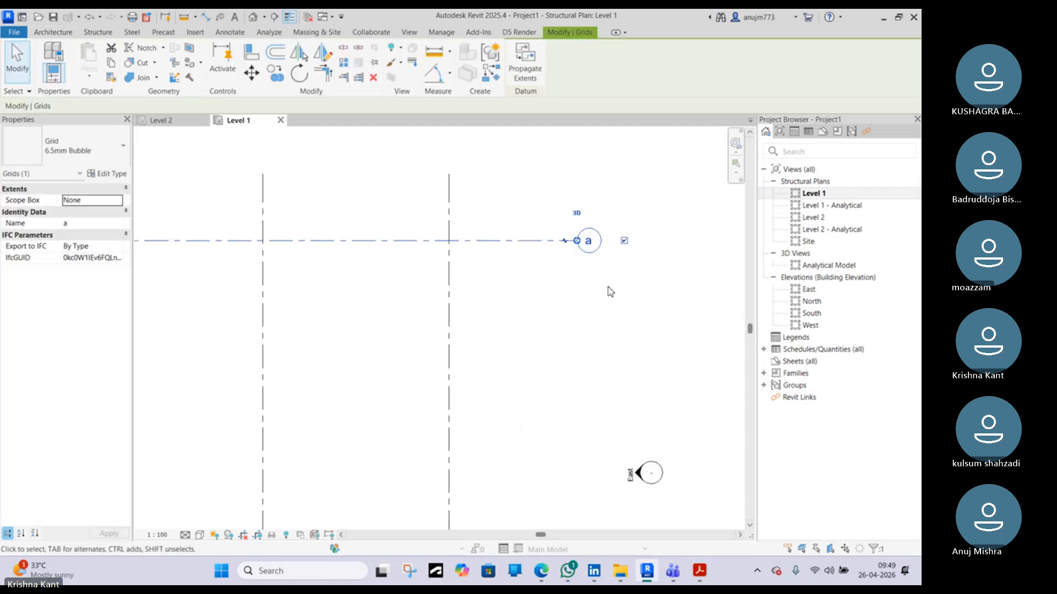
left_click(592, 247)
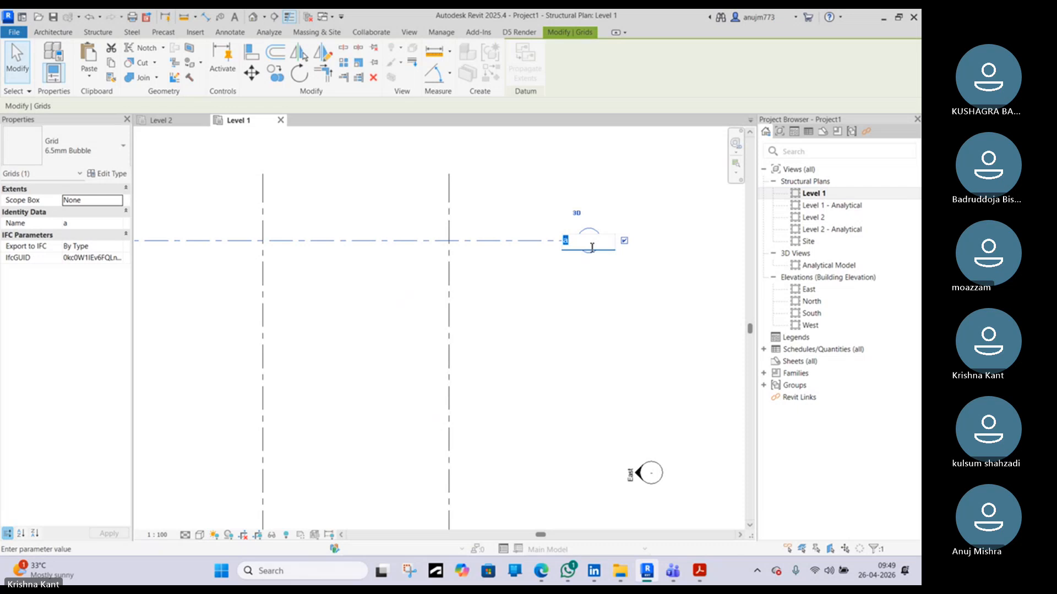
key("Caps_Lock")
type("A")
key("Return")
scroll(563, 275, "down", 2)
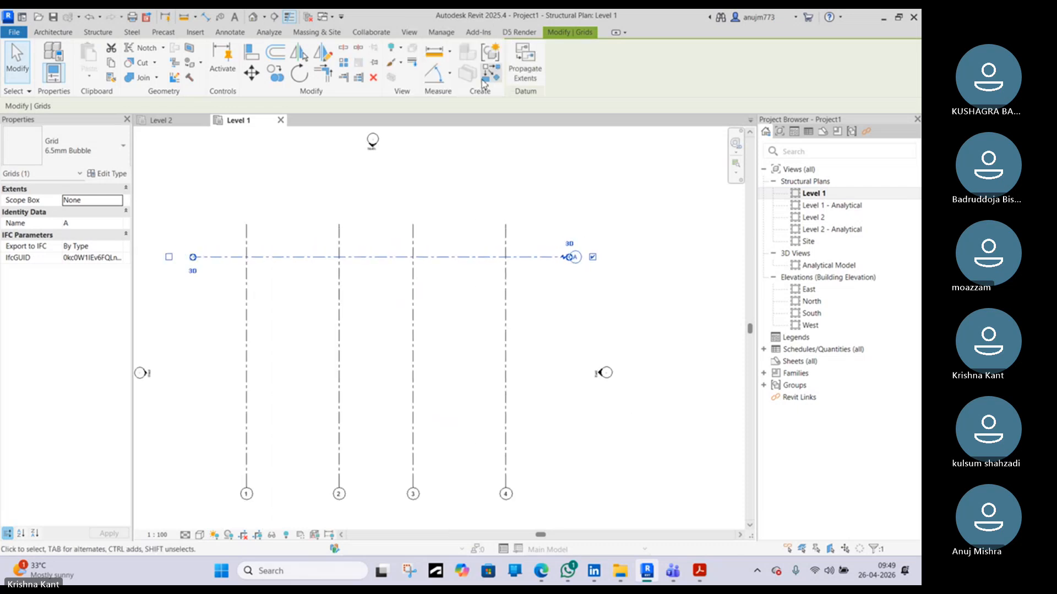
key("Escape")
Draw three more horizontal grid lines below grid A, matching its length
key("g")
key("r")
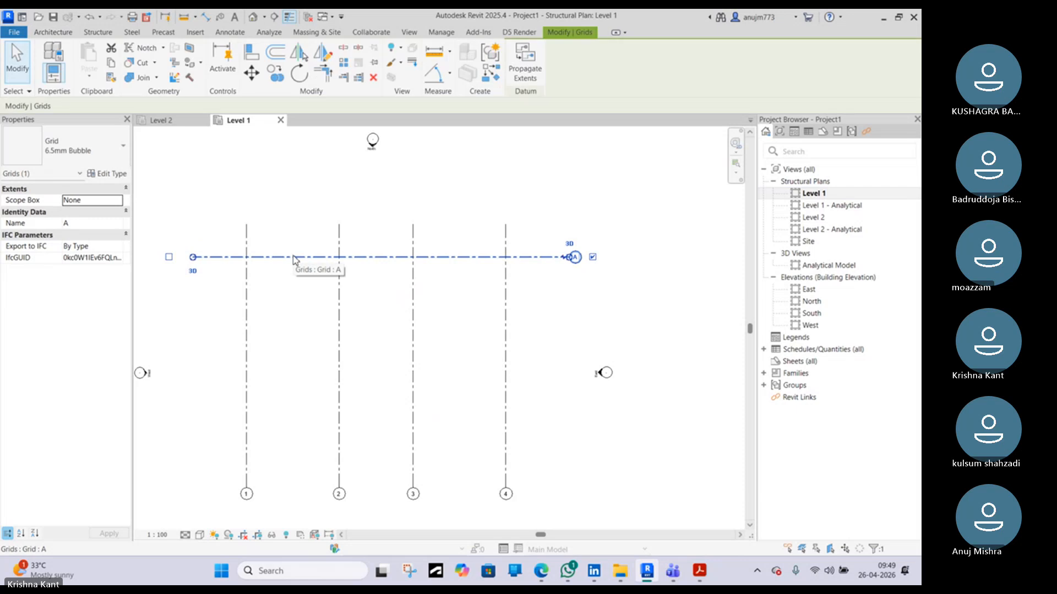
left_click(194, 312)
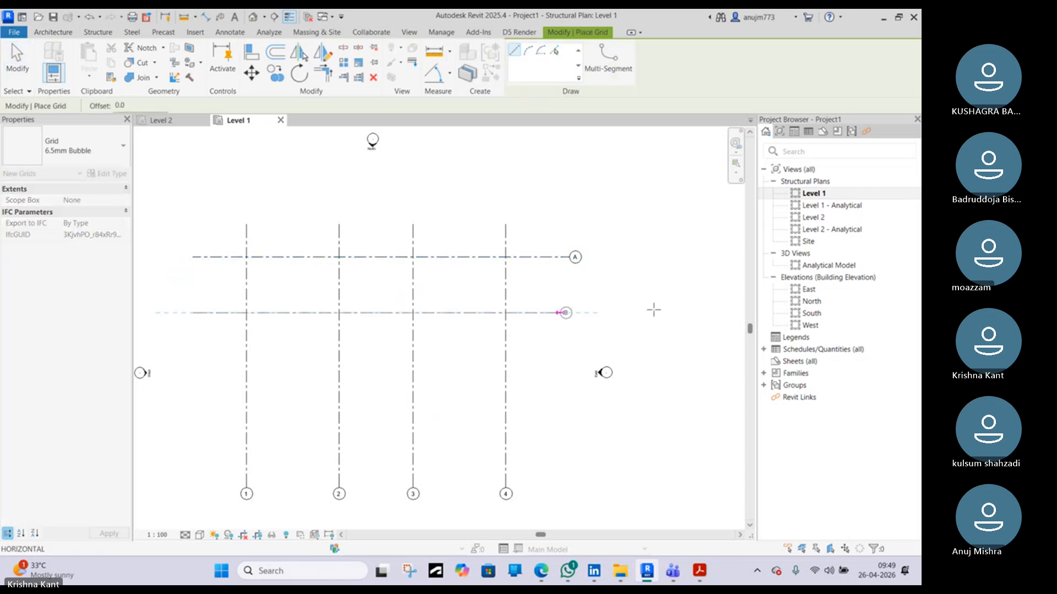
left_click(569, 312)
left_click(193, 387)
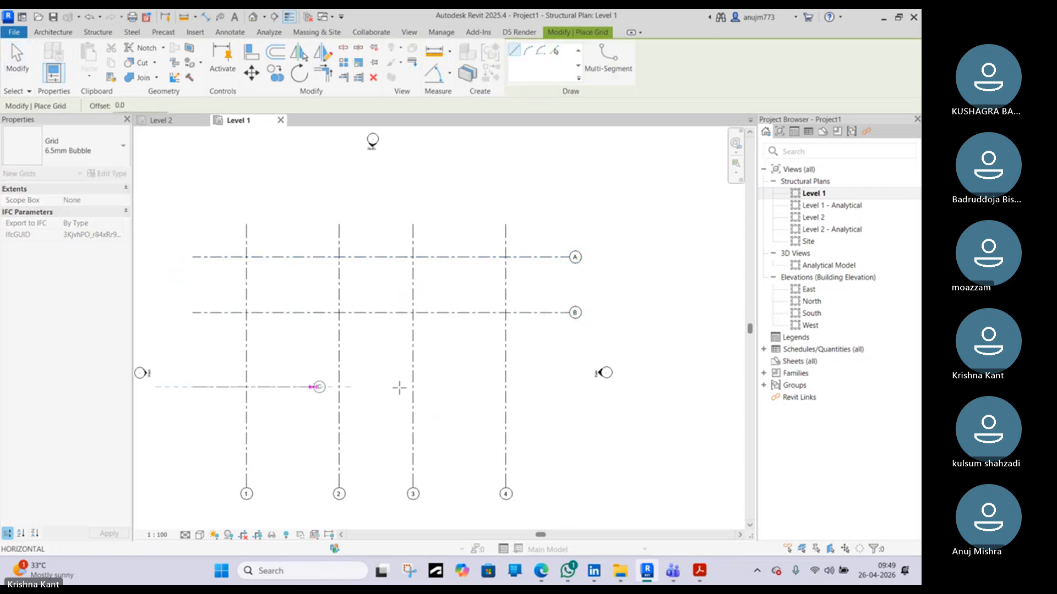
left_click(570, 387)
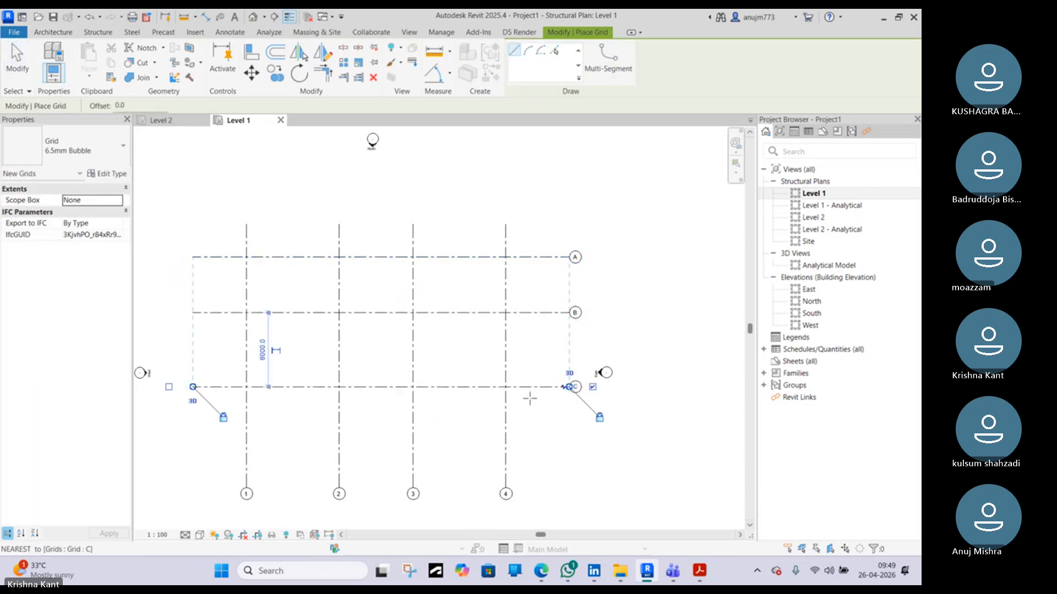
left_click(193, 461)
left_click(569, 461)
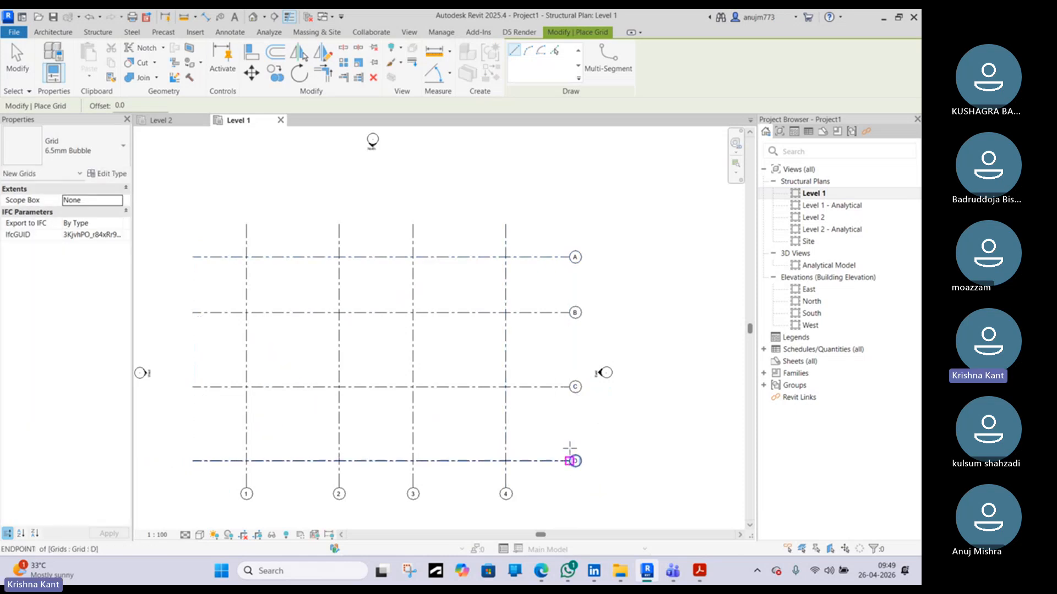
scroll(562, 353, "down", 3)
key("Escape")
key("Escape")
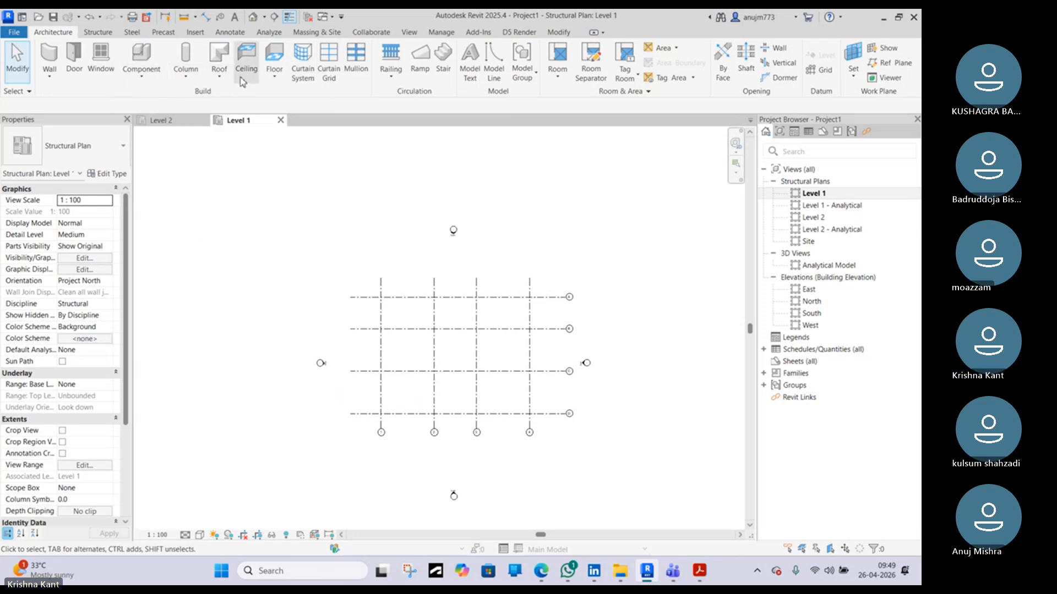
Place 2400 x 1800 x 450mm rectangular isolated footings at all grid intersections
left_click(98, 33)
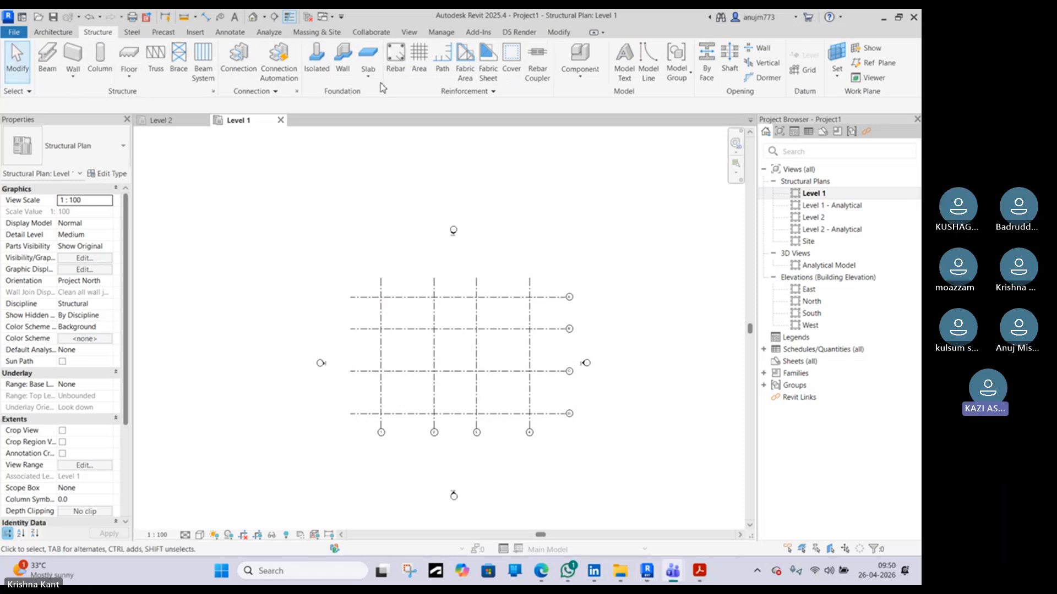
left_click(324, 79)
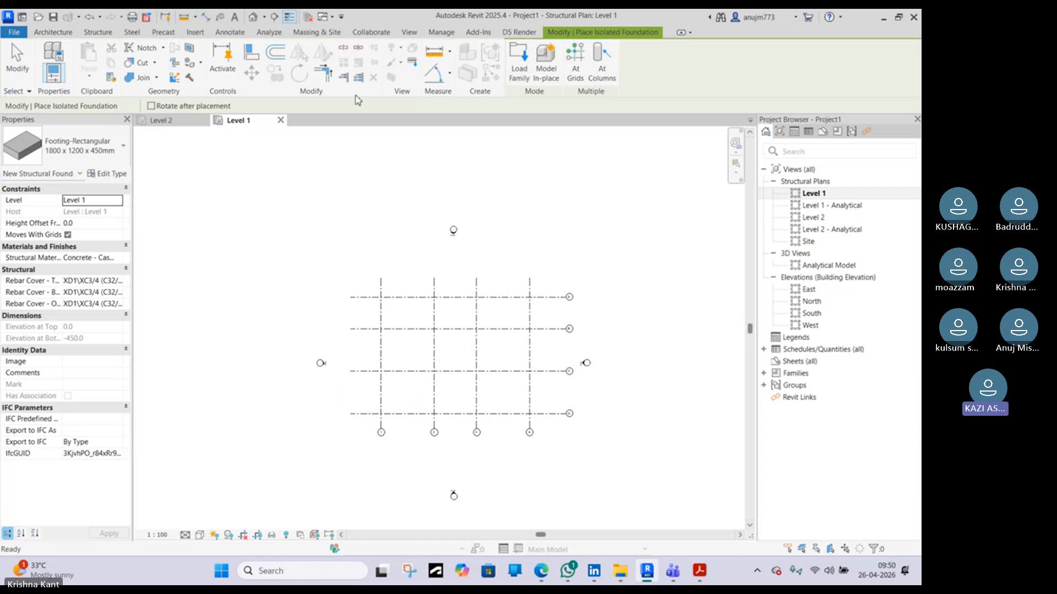
left_click(110, 148)
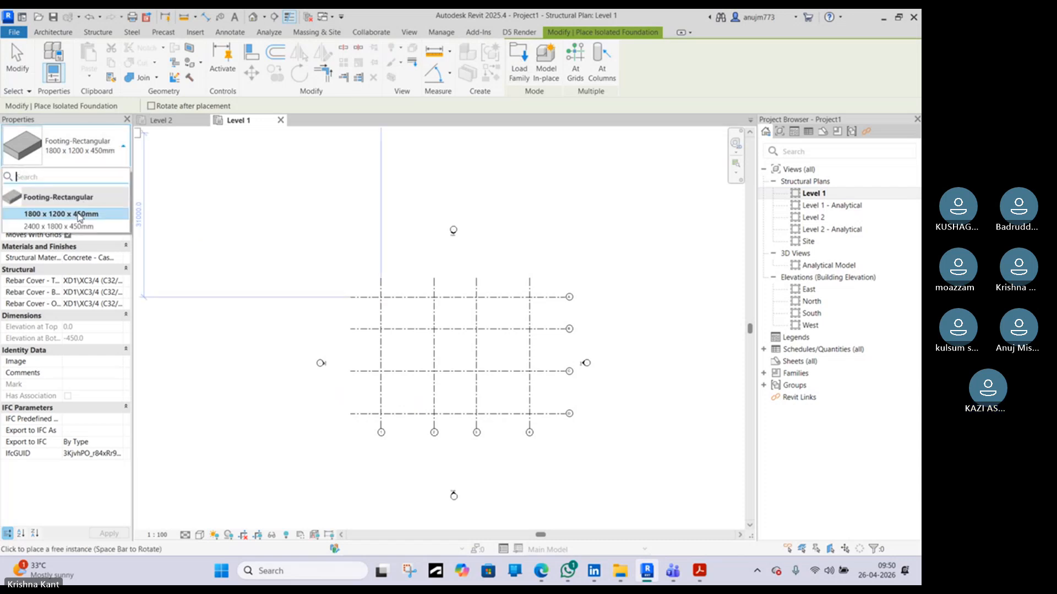
left_click(66, 214)
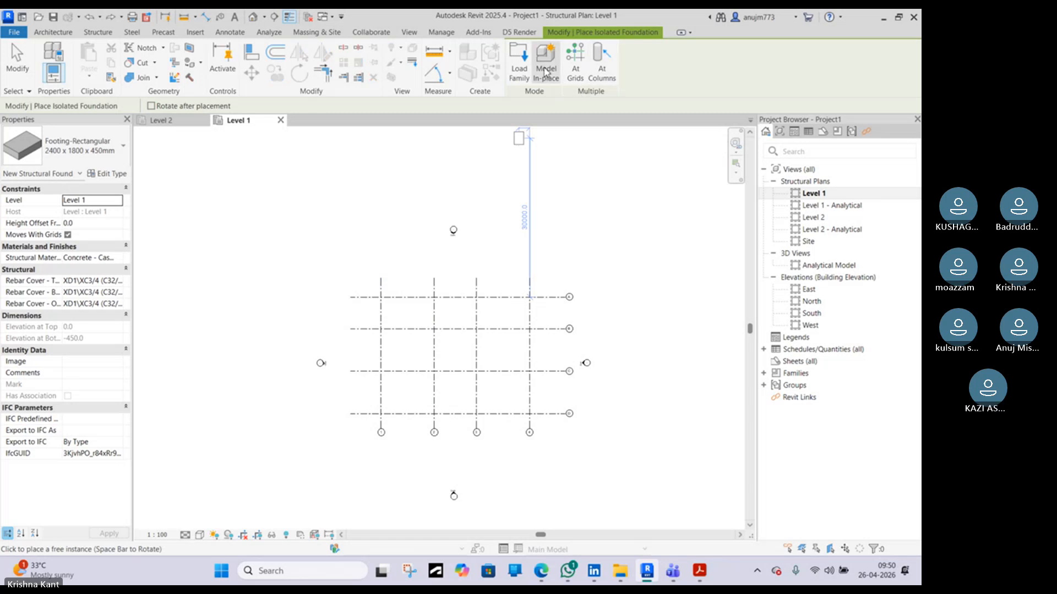
left_click(576, 63)
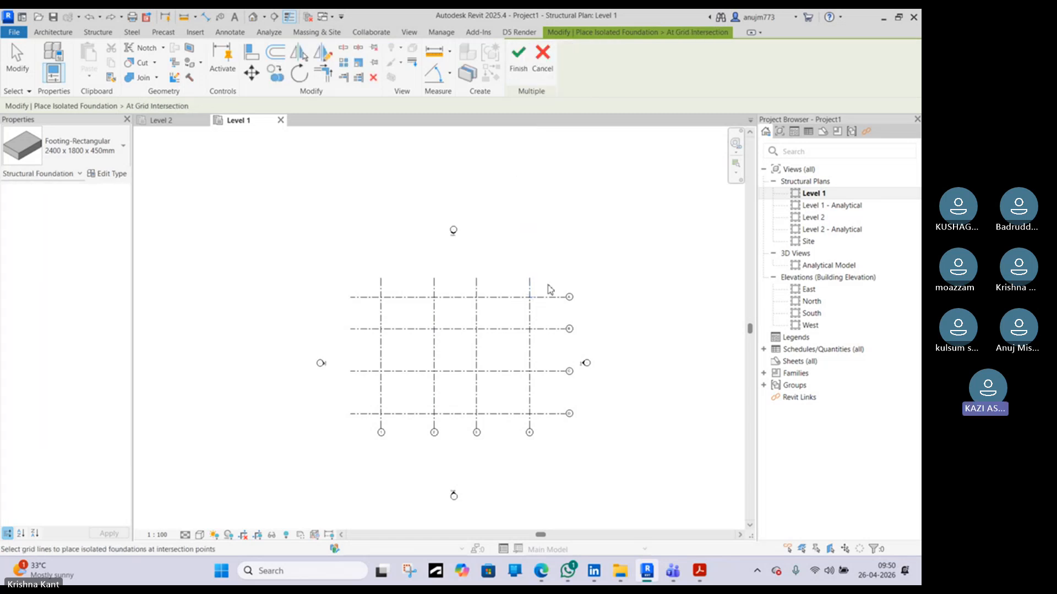
left_click_drag(549, 288, 366, 425)
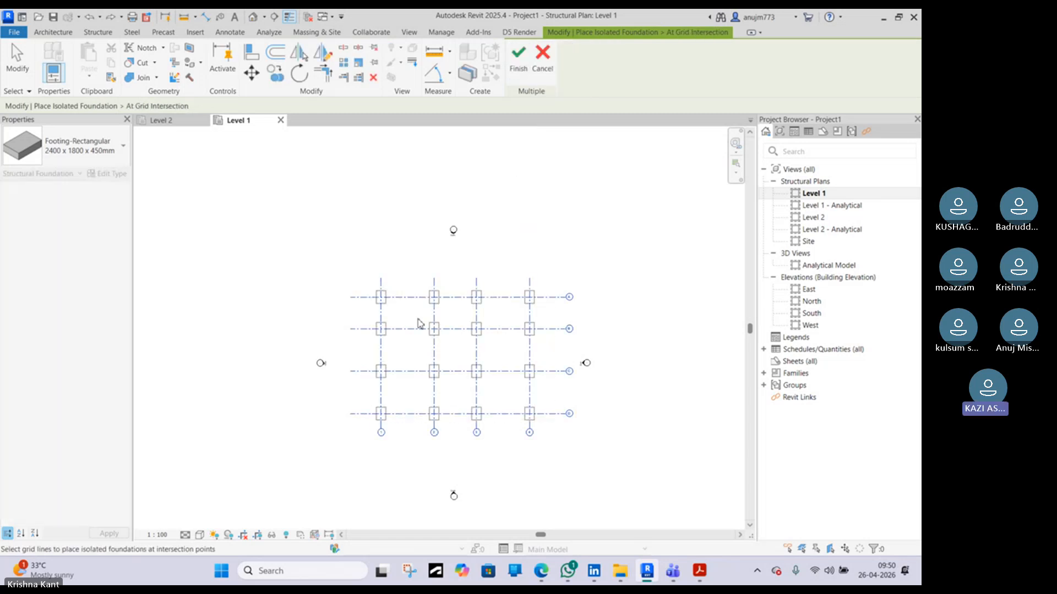
left_click(518, 65)
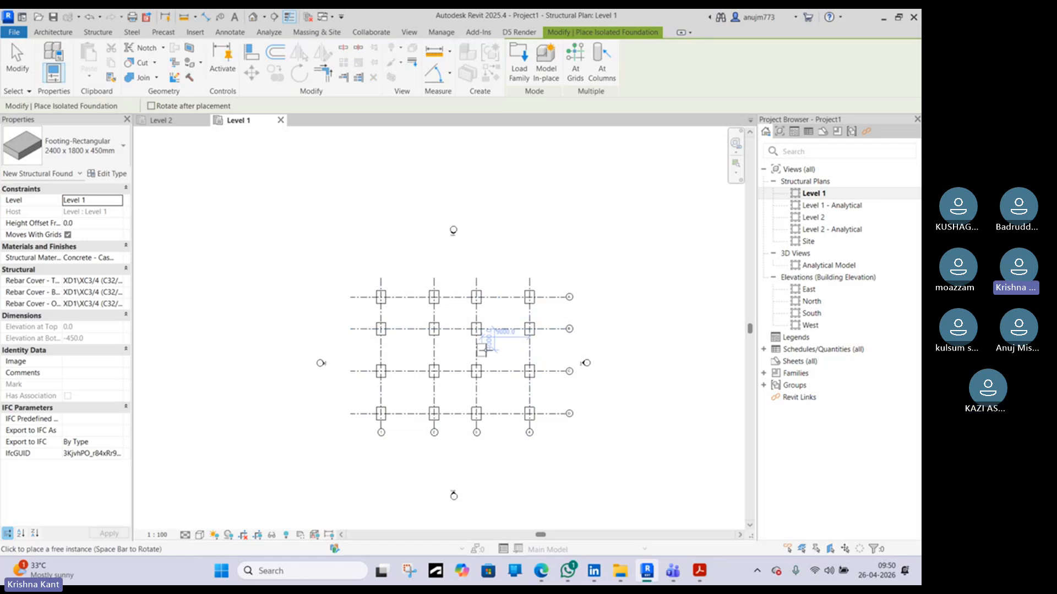
Start the Structural Column tool, choose the 450 x 600mm Concrete-Rectangular-Column type, and place a column at the intersection of grids A and 4
scroll(479, 345, "up", 1)
scroll(480, 345, "up", 2)
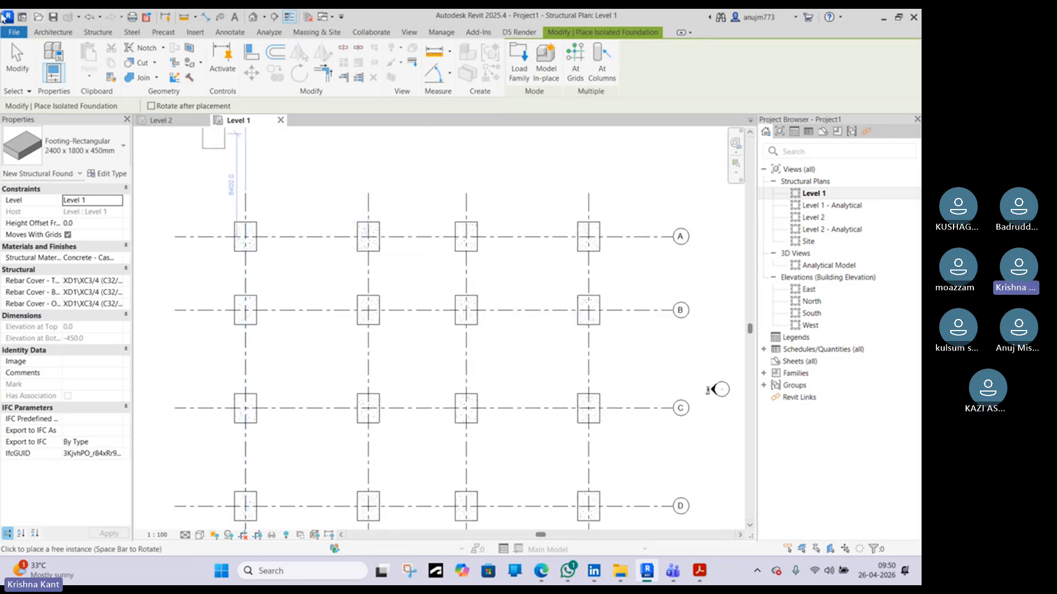
left_click(67, 34)
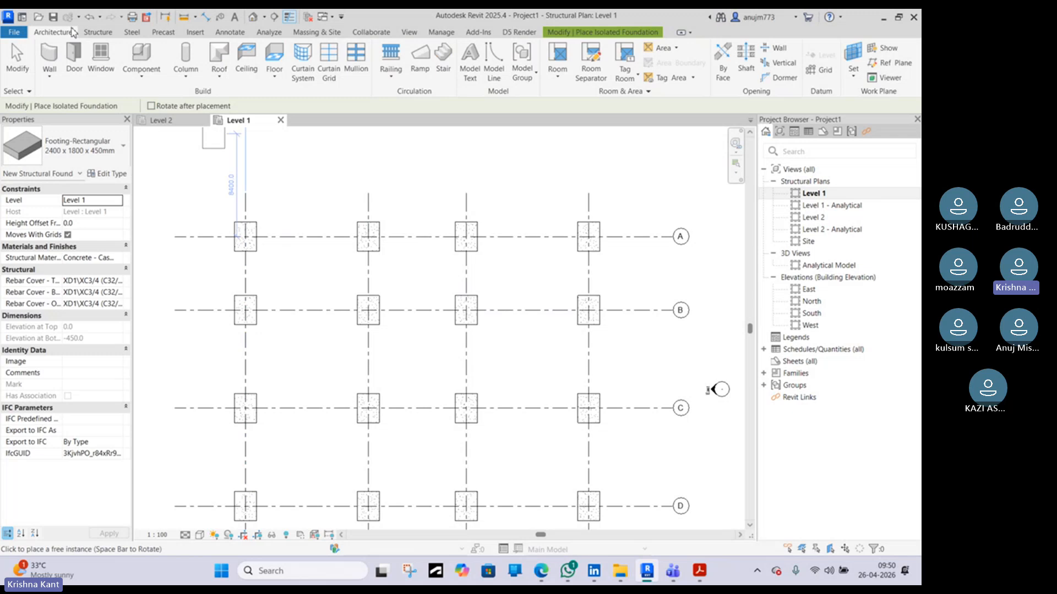
left_click(186, 76)
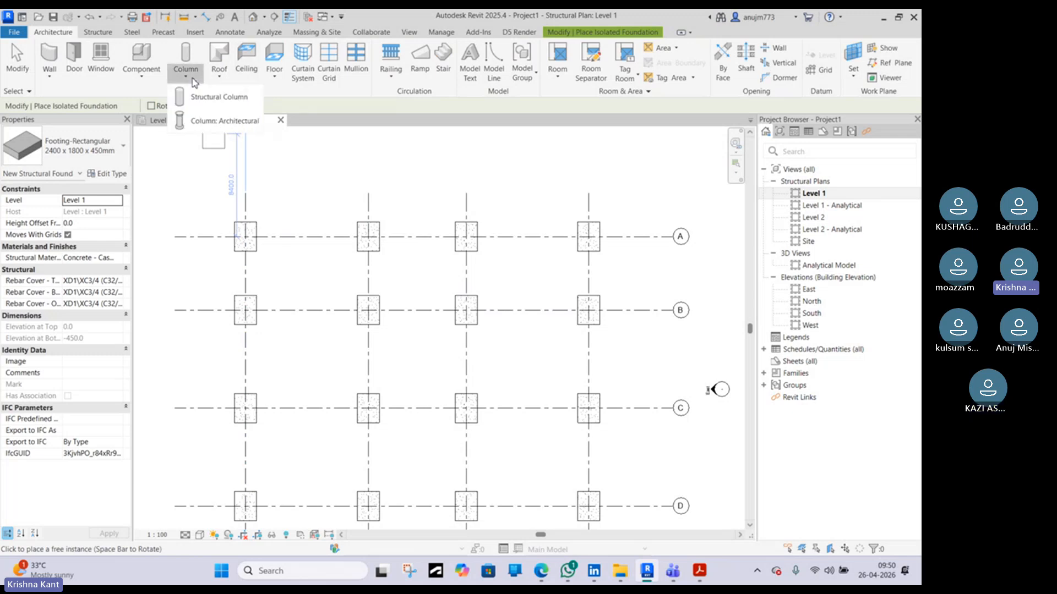
left_click(215, 99)
left_click(59, 158)
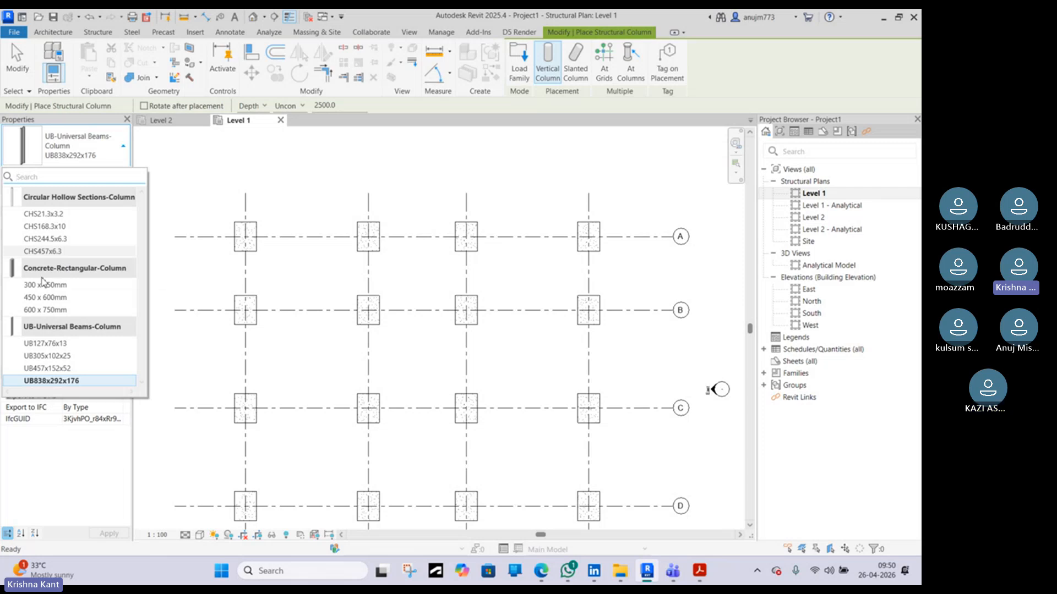
mouse_move(42, 281)
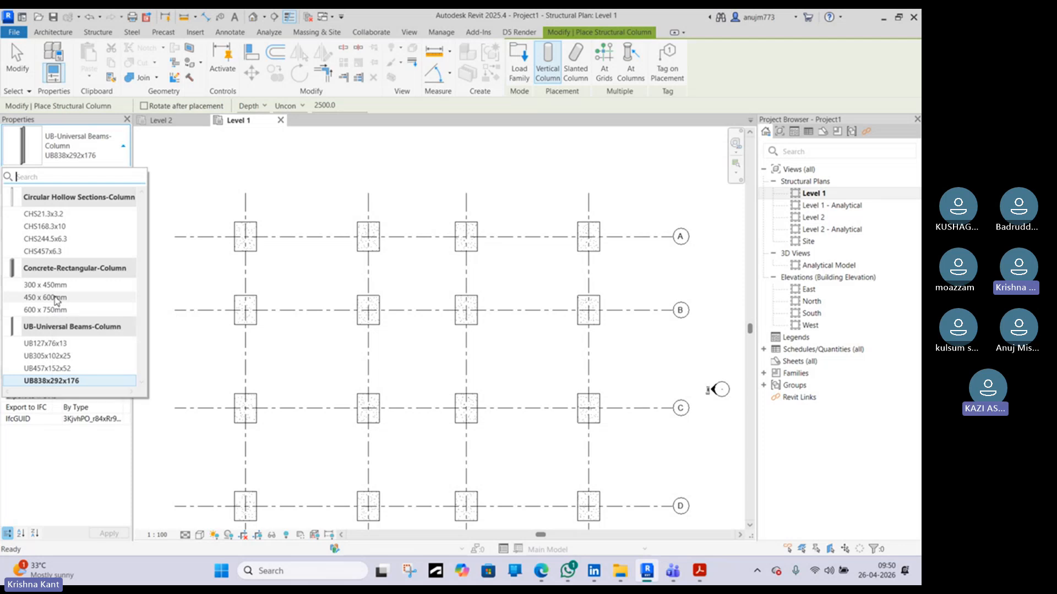
left_click(55, 297)
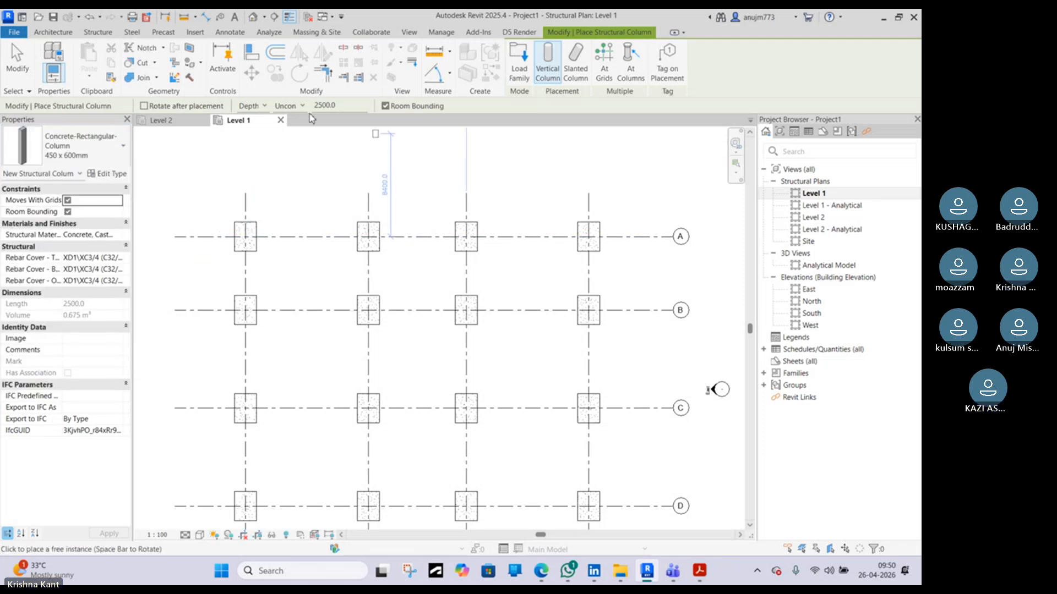
scroll(246, 236, "up", 2)
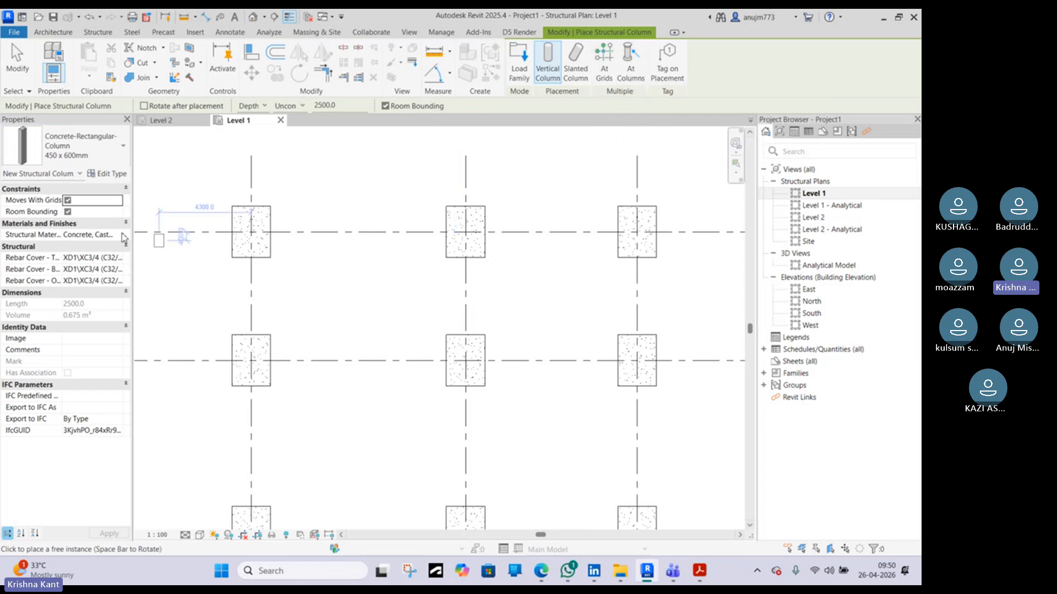
scroll(182, 232, "down", 2)
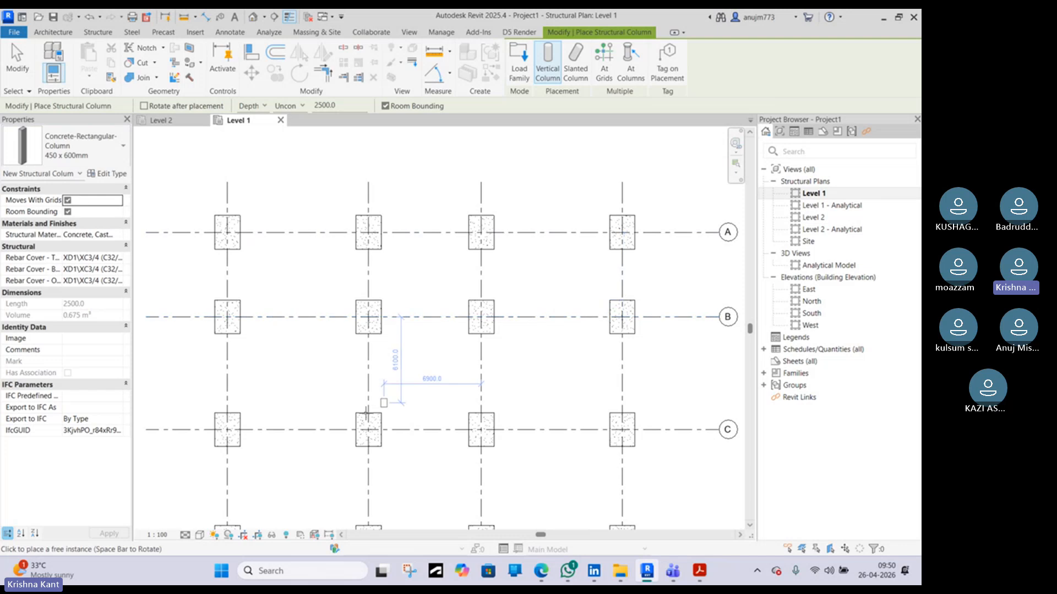
scroll(306, 396, "down", 2)
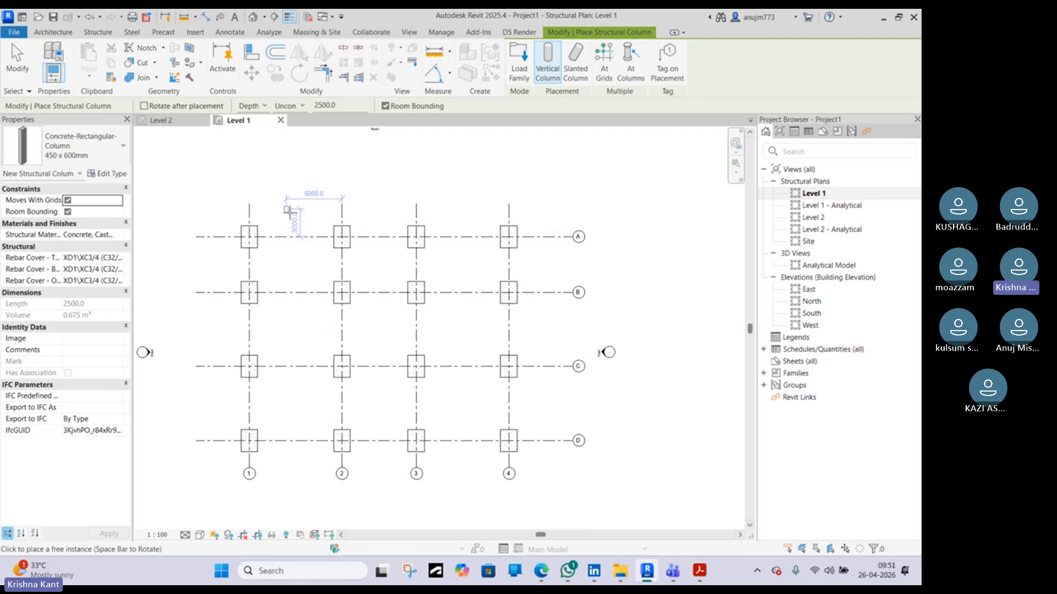
scroll(520, 259, "up", 1)
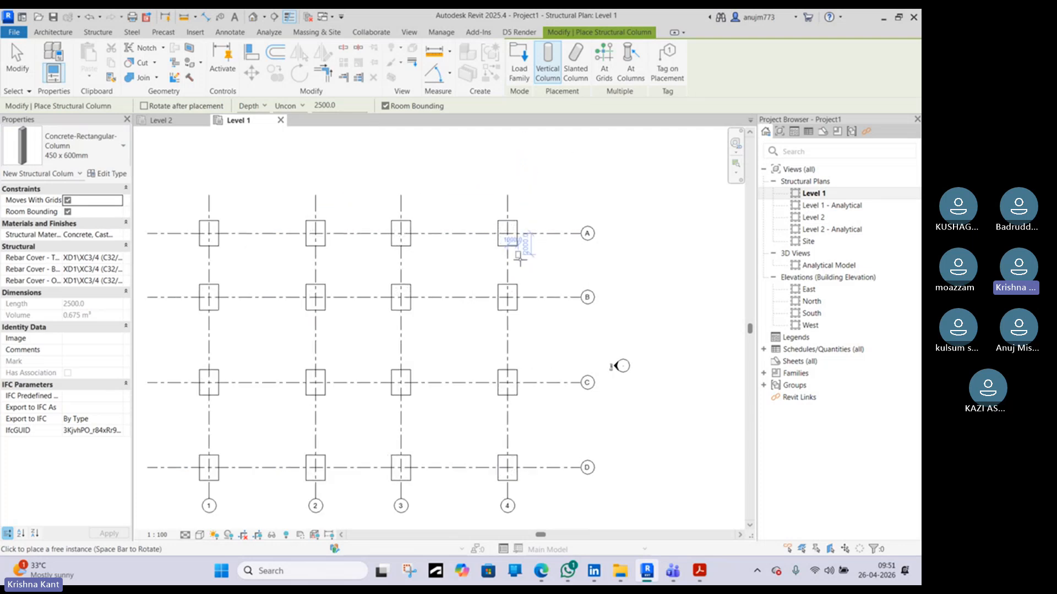
scroll(520, 258, "up", 1)
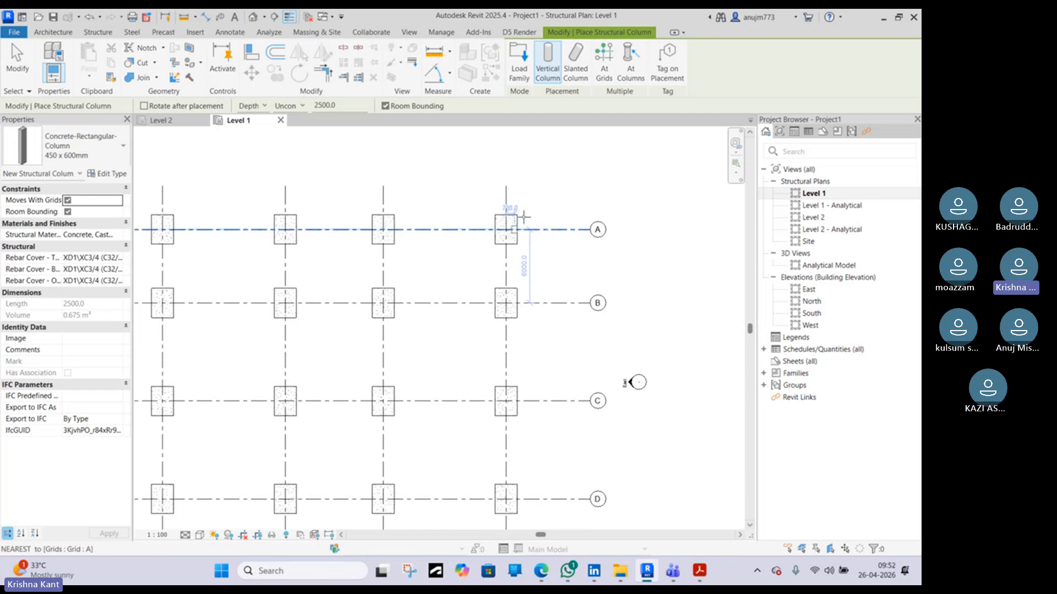
scroll(505, 245, "up", 2)
scroll(505, 243, "up", 1)
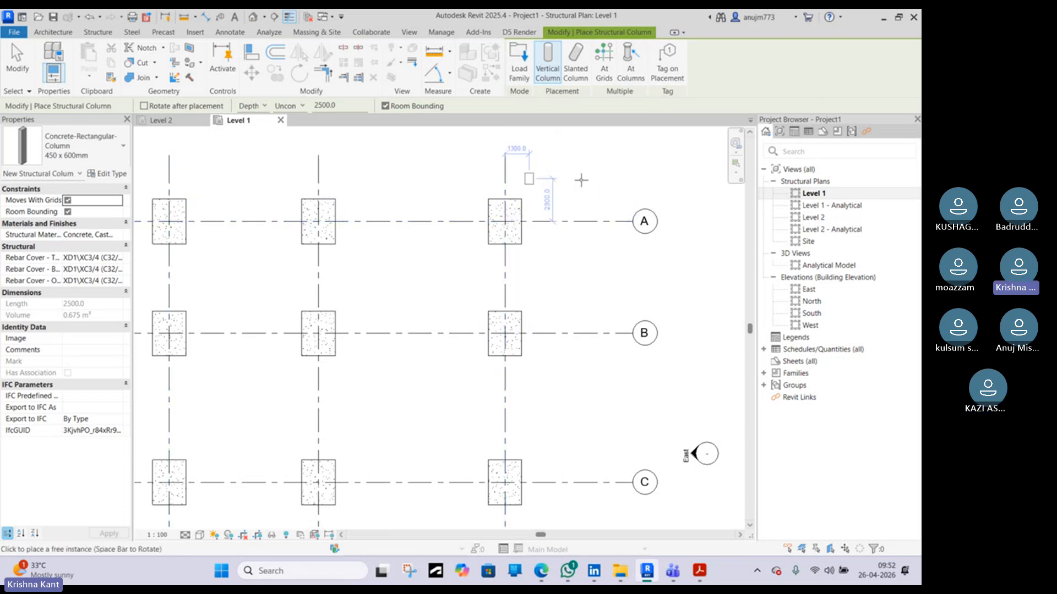
left_click(505, 221)
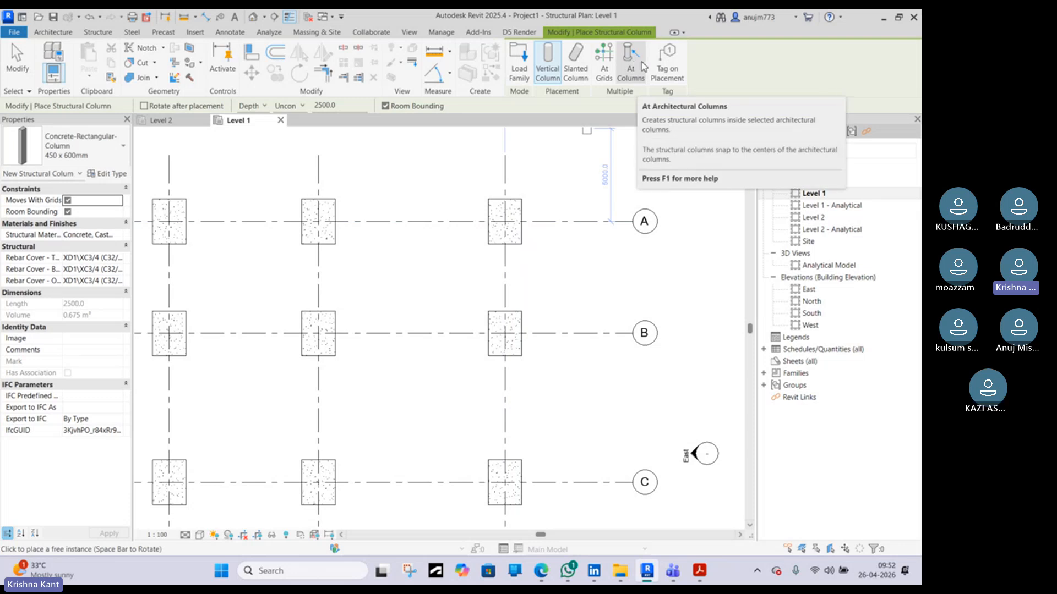
Place 450 x 600mm structural columns at all grid intersections using At Grids, selecting every grid line
left_click(607, 69)
scroll(592, 190, "down", 2)
left_click_drag(600, 172, 207, 460)
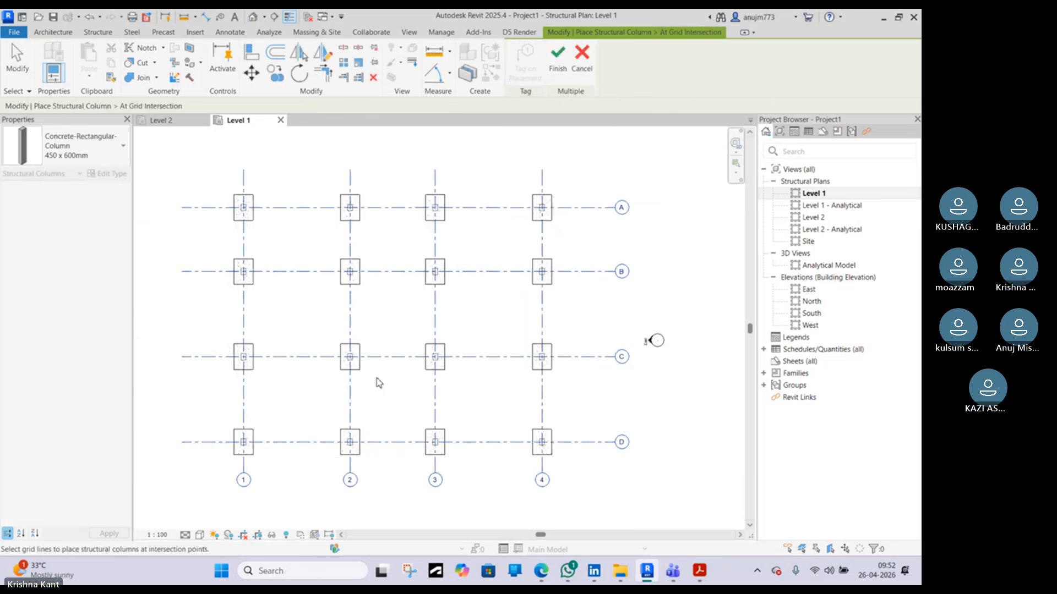
left_click(558, 58)
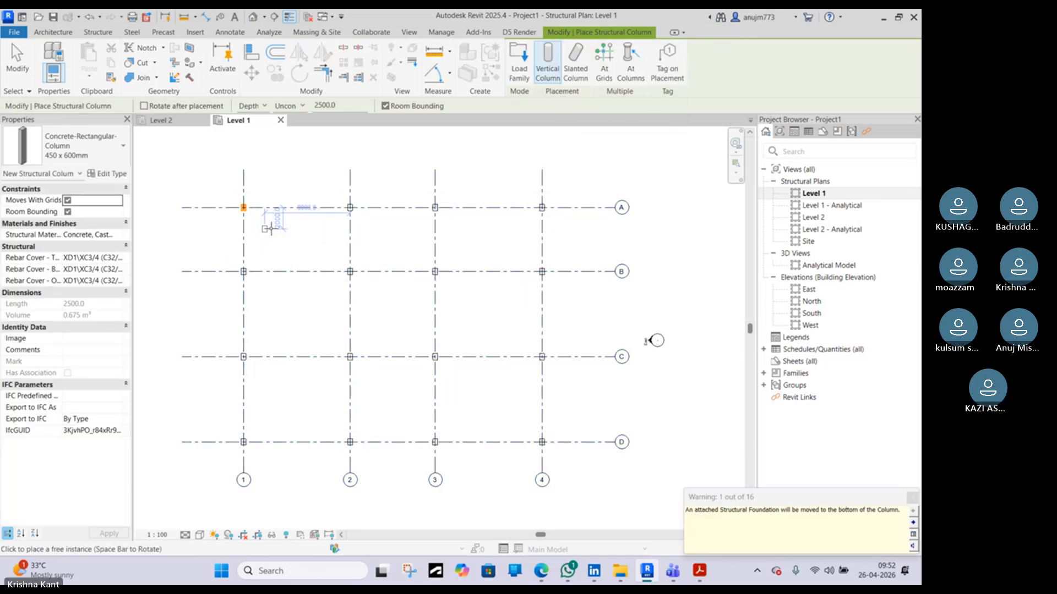
Open the default 3D view and orbit around it to inspect the columns sitting on the footings
left_click(255, 19)
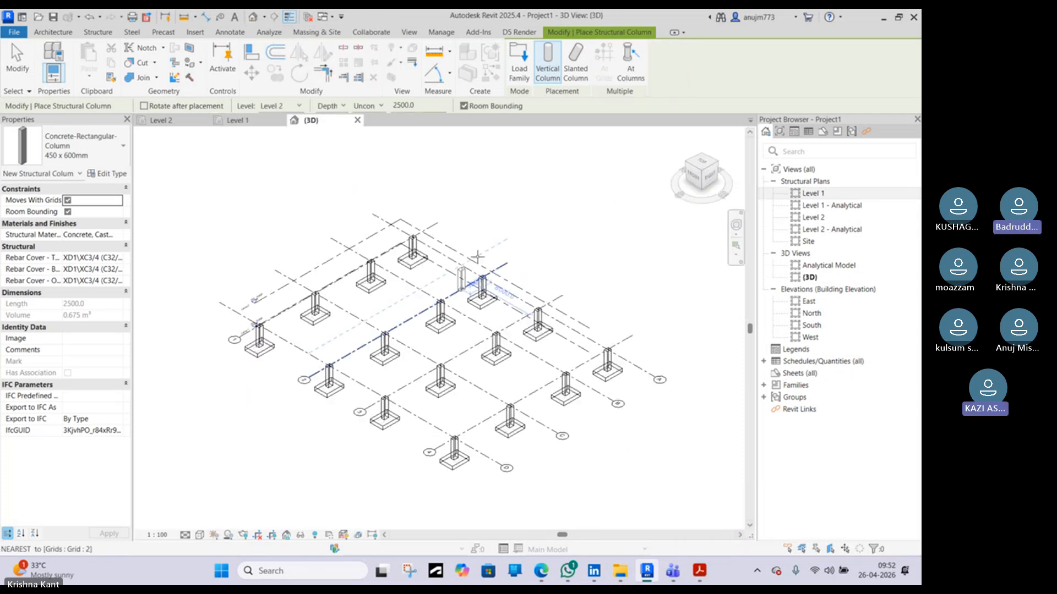
middle_click_drag(535, 324, 627, 318, "shift")
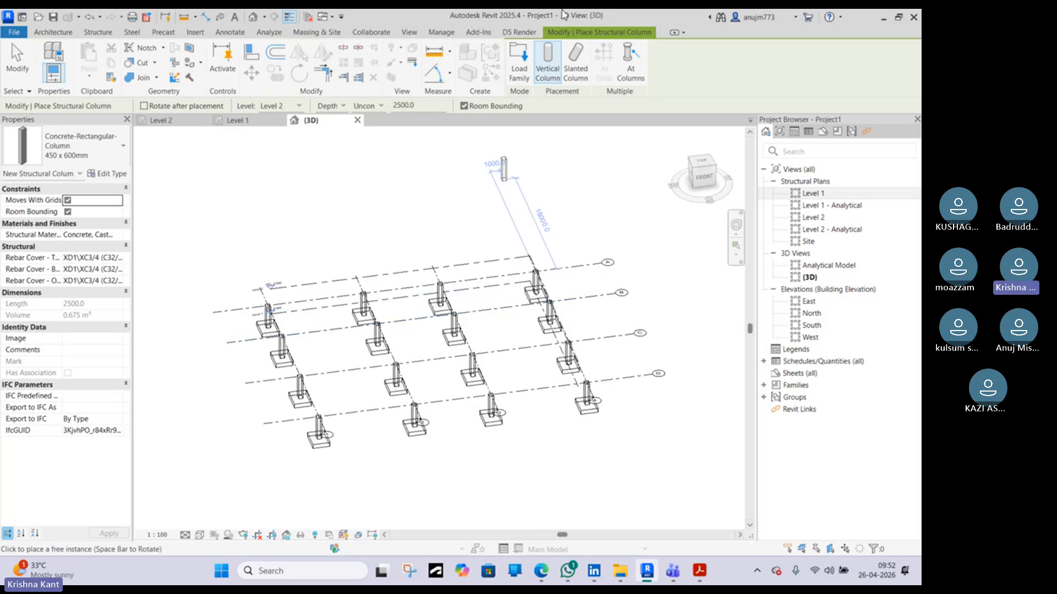
left_click(556, 28)
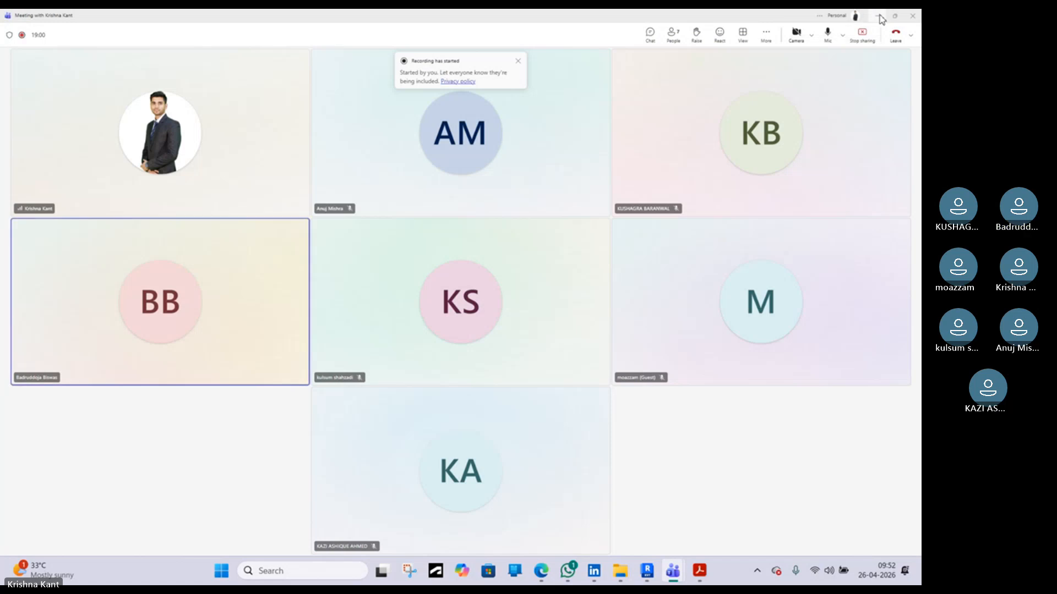
left_click(877, 18)
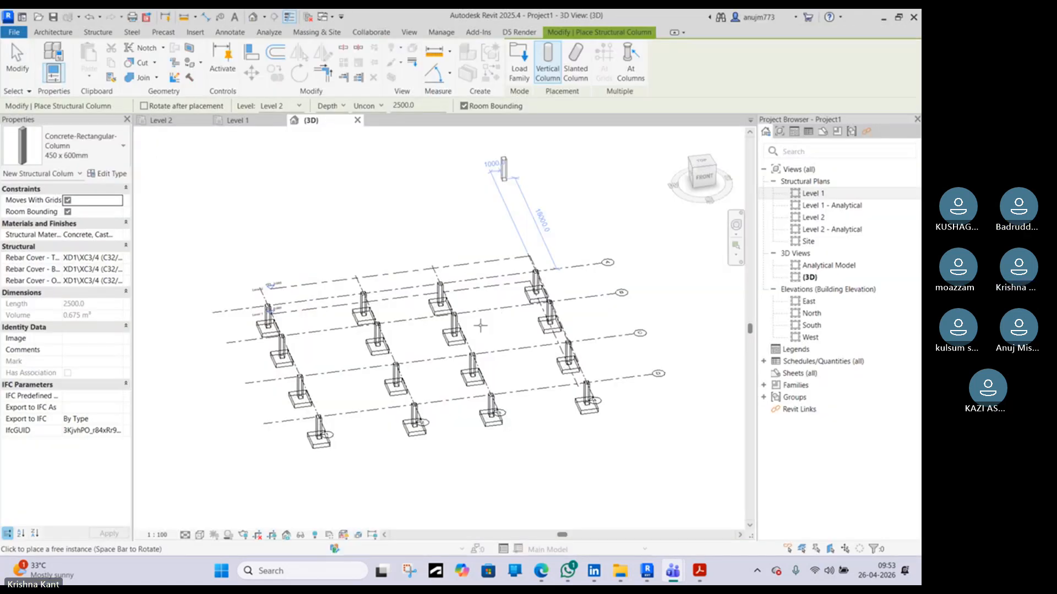
scroll(475, 330, "up", 2)
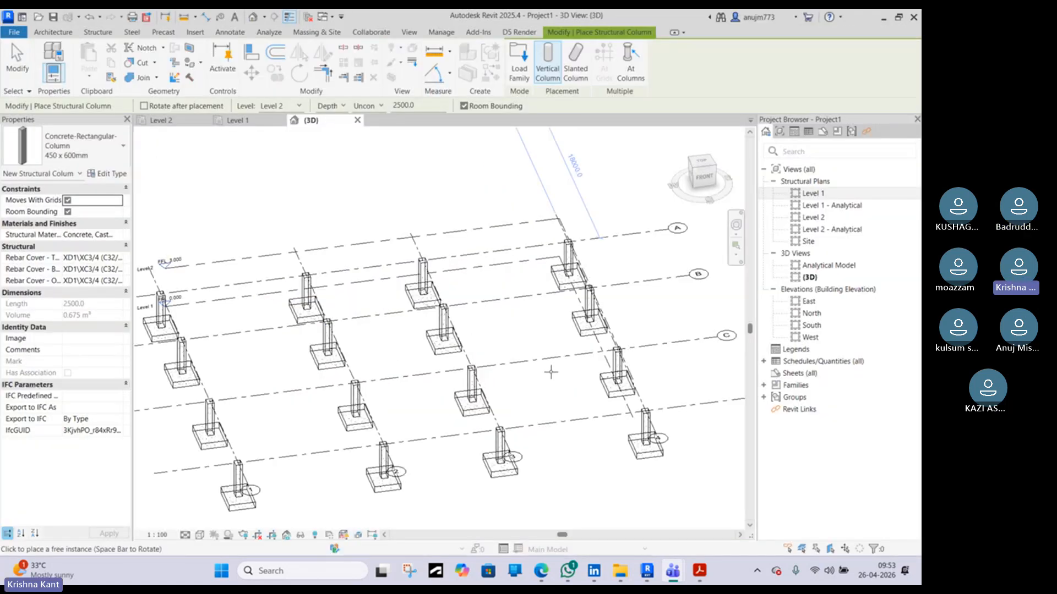
key("Escape")
key("Escape")
middle_click_drag(544, 371, 556, 324, "shift")
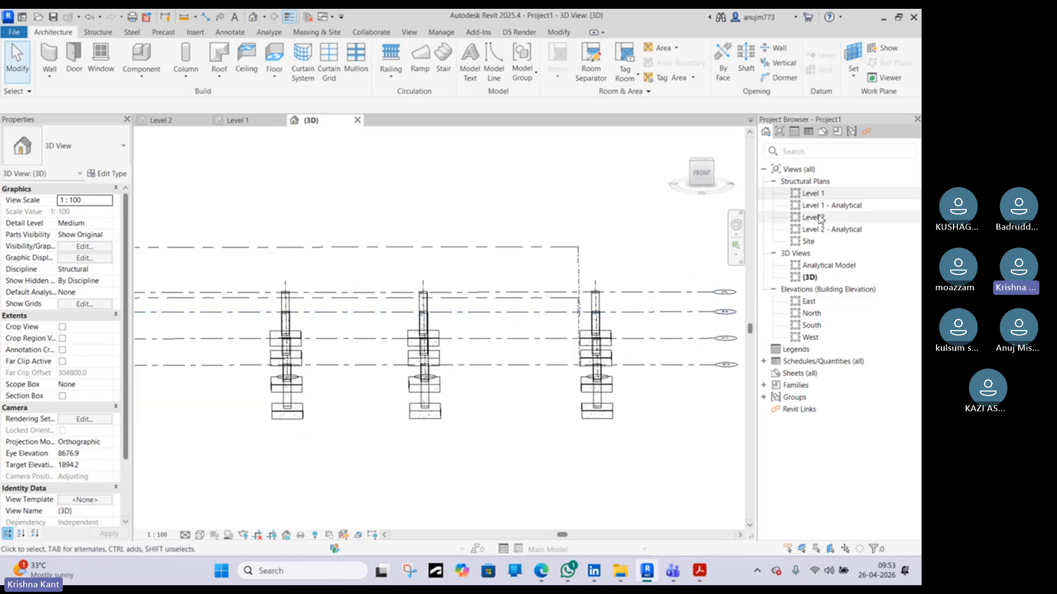
Open the East elevation and select the column on grid B to examine its base and top levels
double_click(810, 301)
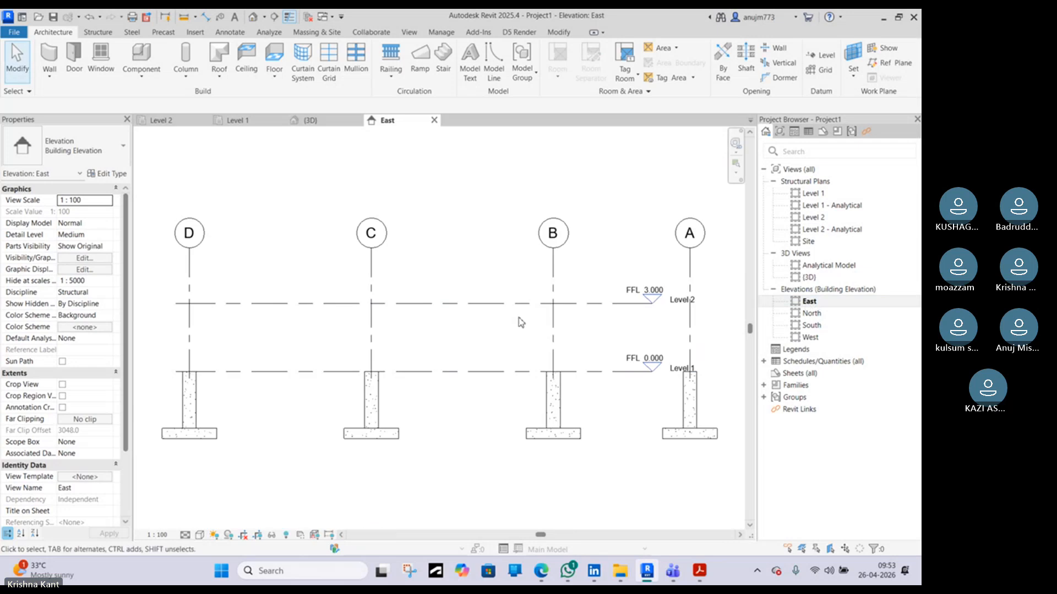
middle_click_drag(609, 358, 462, 389)
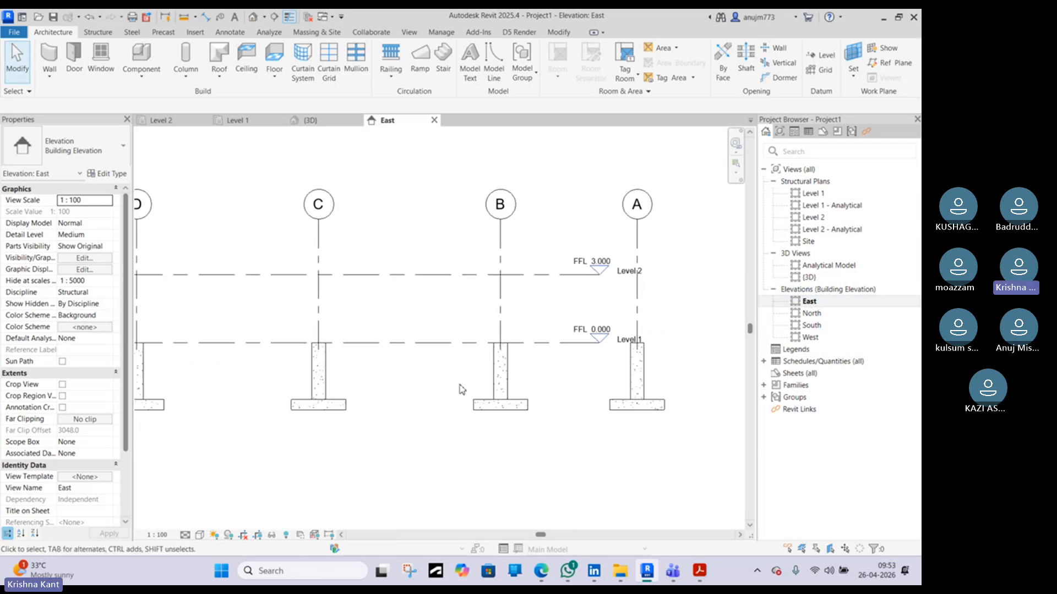
scroll(500, 392, "up", 2)
left_click(512, 383)
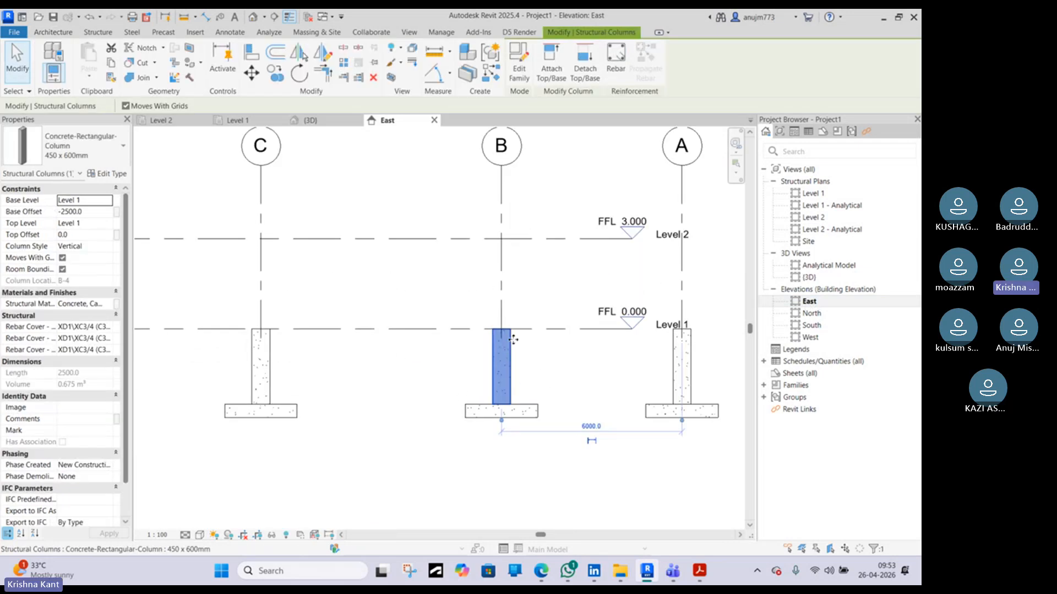
Return to the Level 1 plan and check the selected column's type, keeping 450 x 600mm
left_click(258, 121)
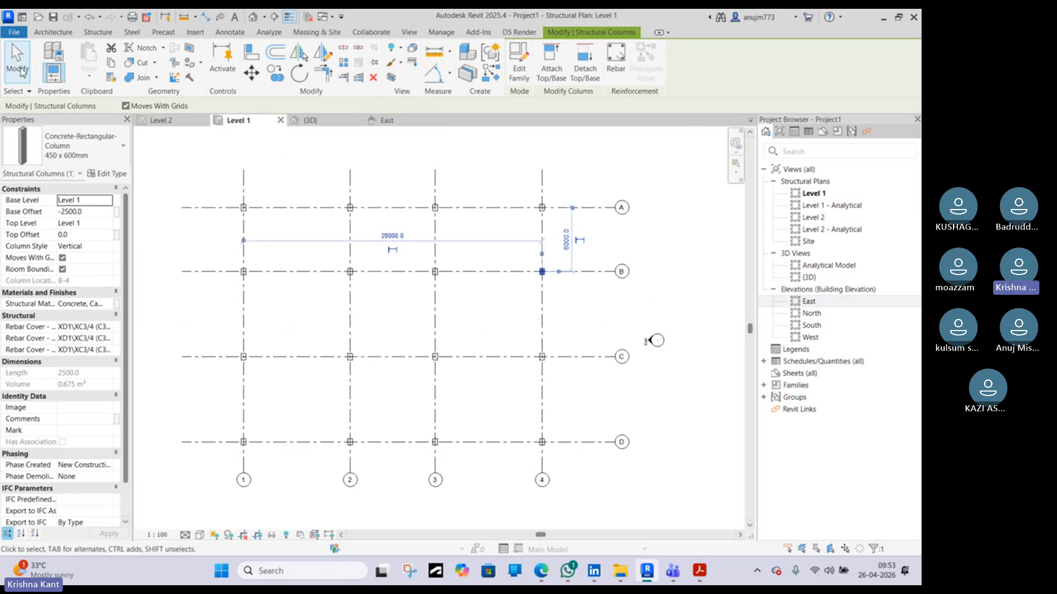
left_click(87, 144)
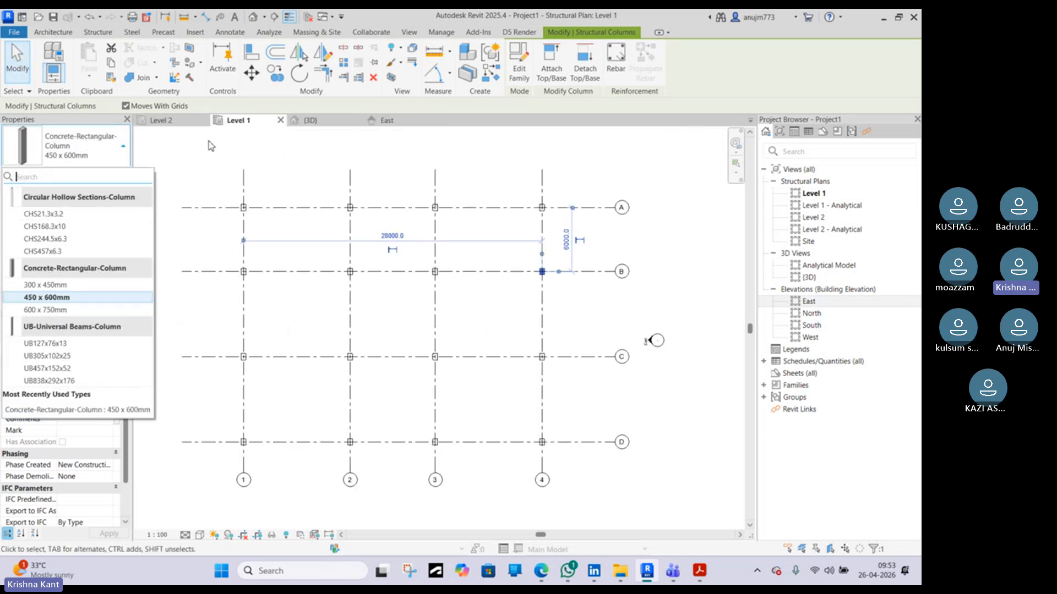
left_click(47, 297)
left_click(388, 188)
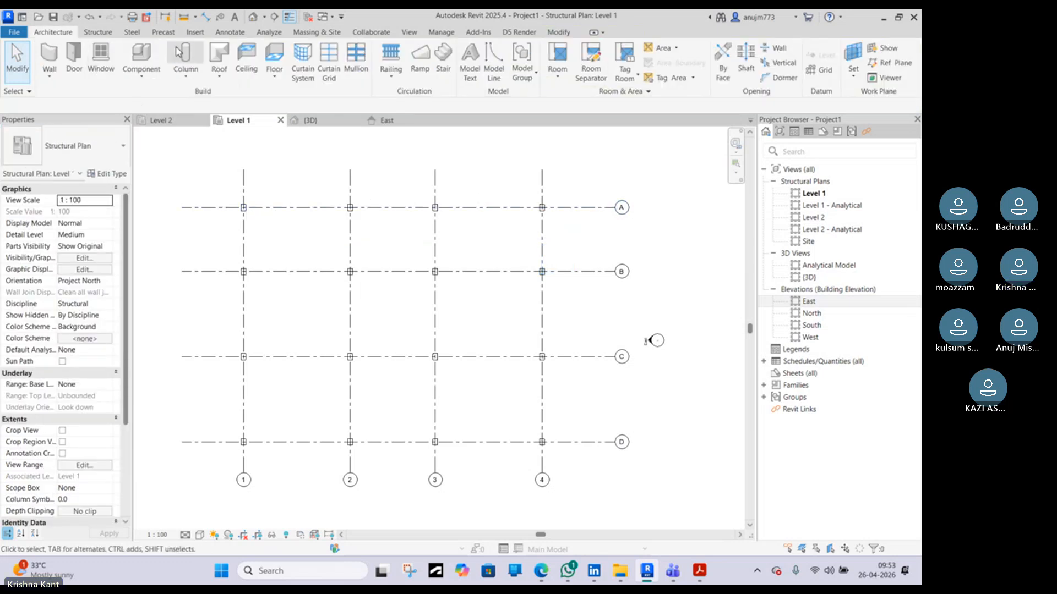
Restart the Structural Column tool and set its placement to Height with Level 2 as the top level
left_click(185, 84)
left_click(193, 98)
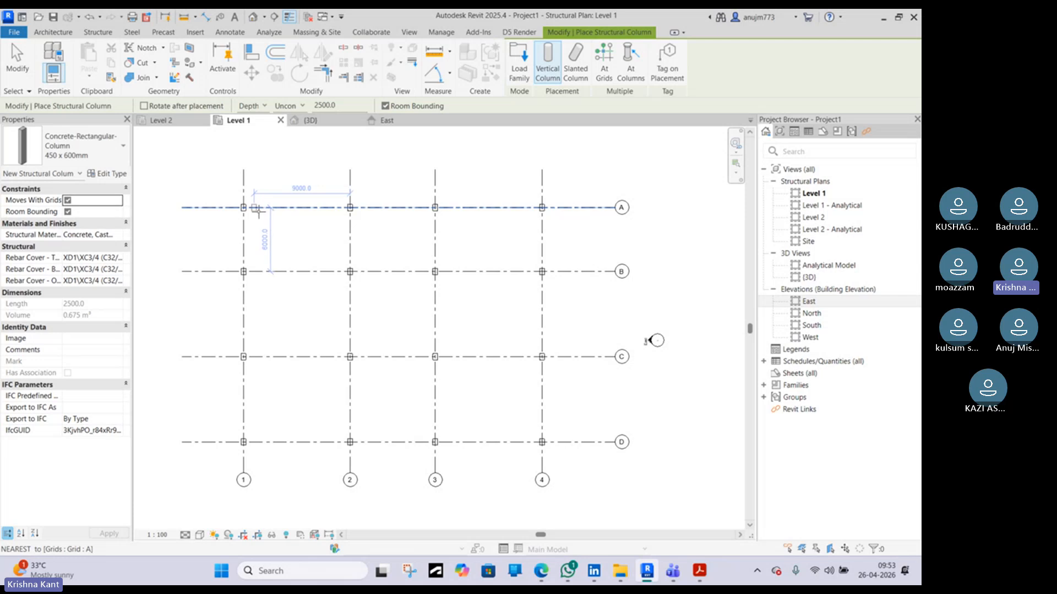
scroll(272, 206, "up", 2)
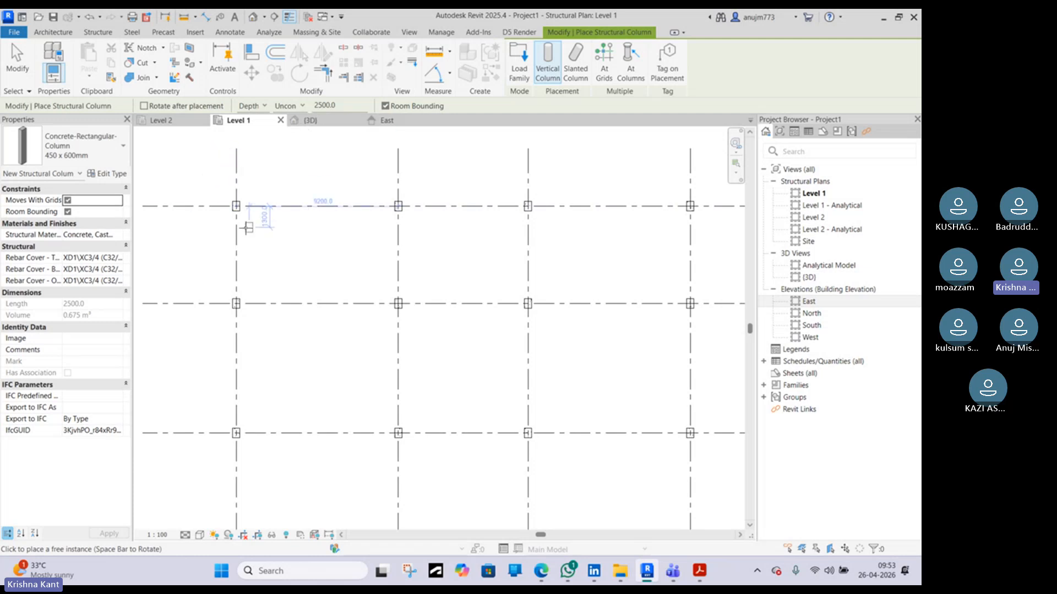
left_click(321, 119)
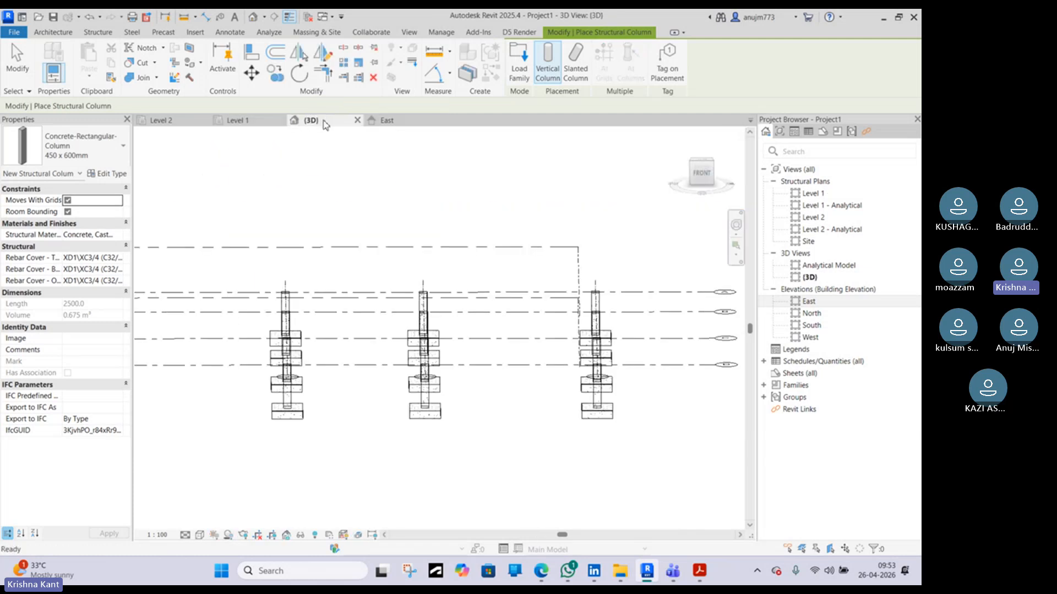
middle_click_drag(342, 292, 338, 277, "shift")
left_click(243, 123)
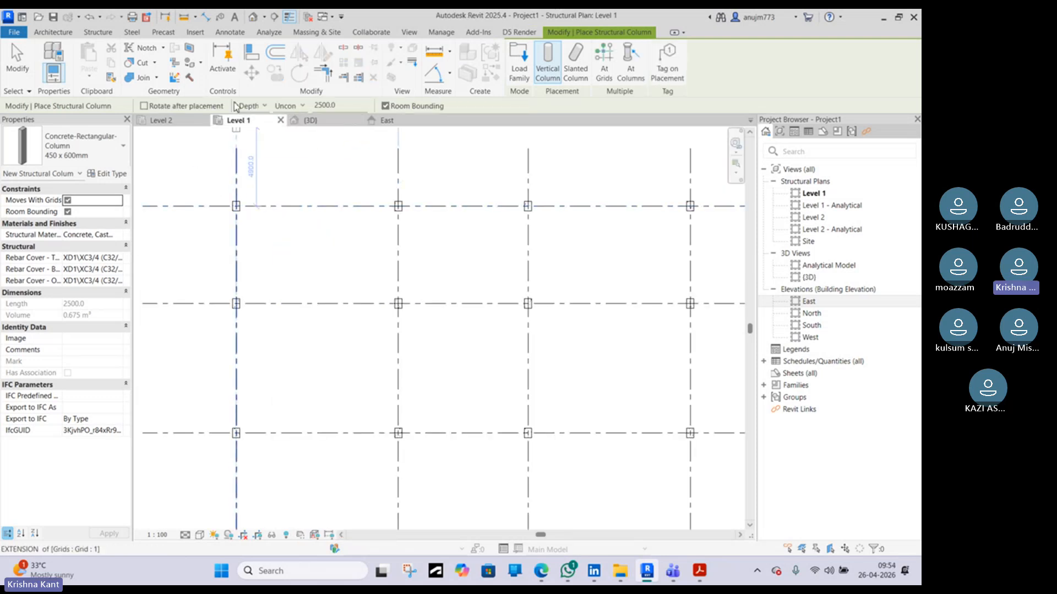
left_click(285, 106)
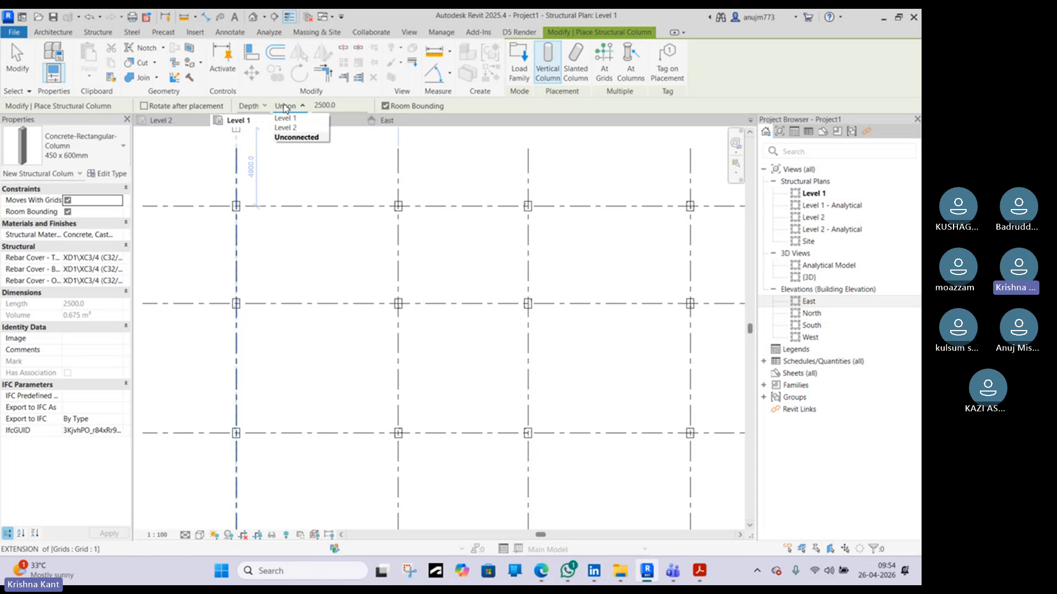
left_click(285, 108)
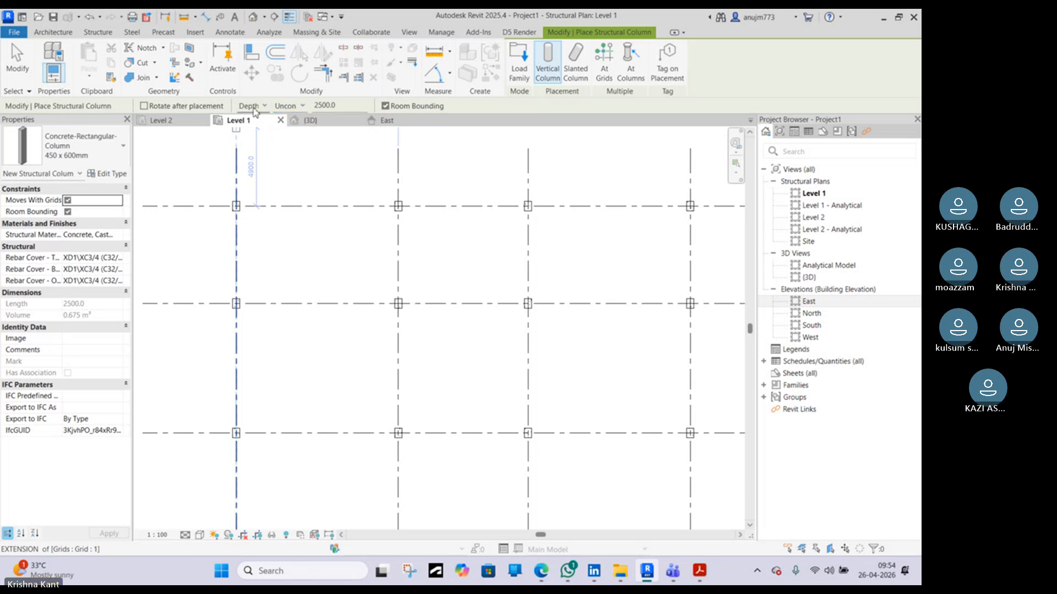
left_click(257, 107)
left_click(252, 128)
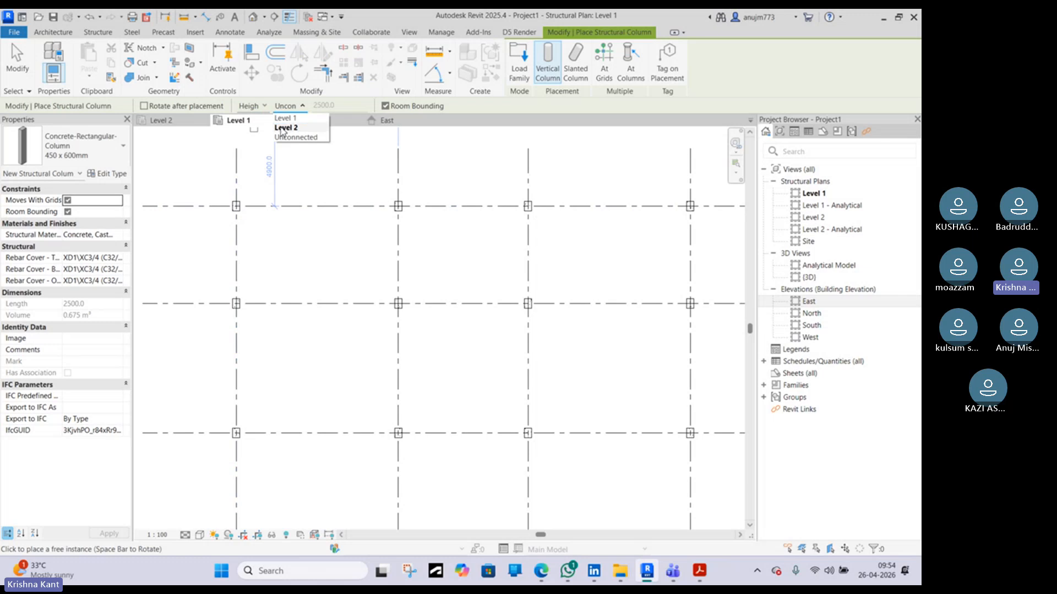
left_click(283, 129)
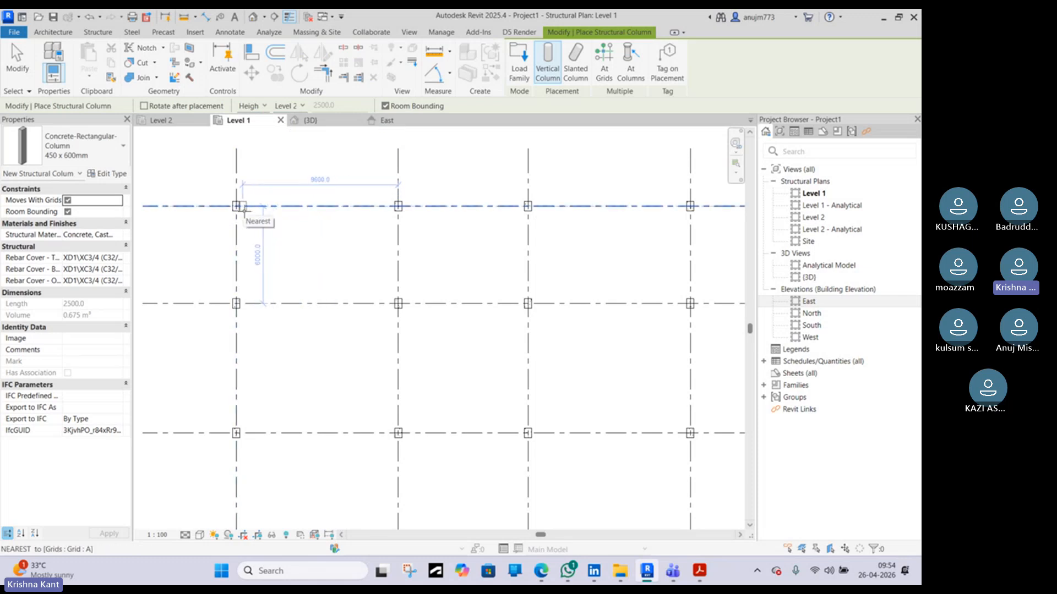
Place structural columns at every grid intersection on Level 1 using the At Grids option, then leave the column tool
left_click(606, 61)
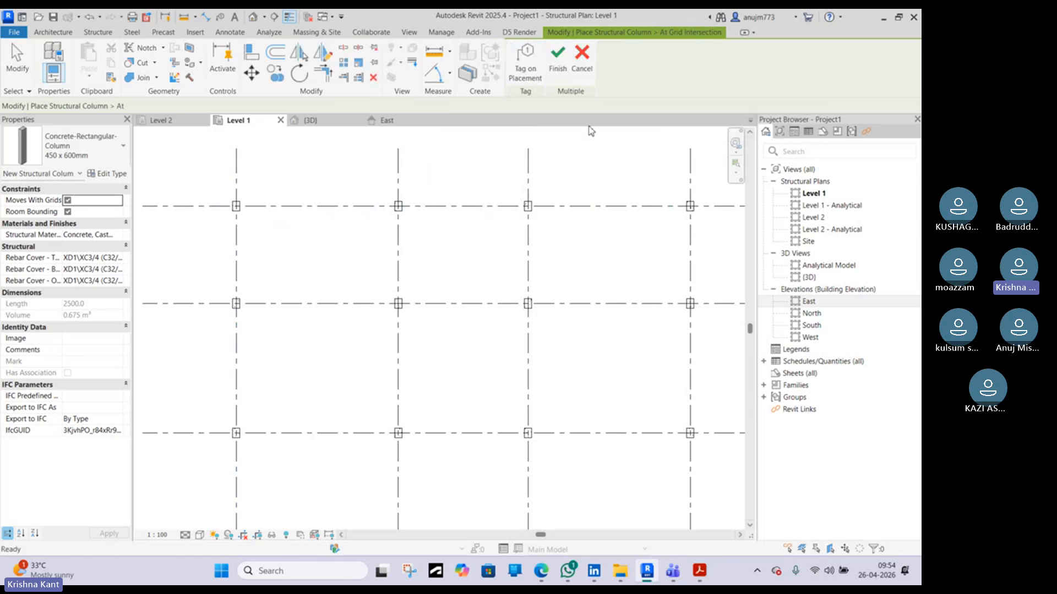
key("z")
key("f")
left_click_drag(635, 191, 337, 414)
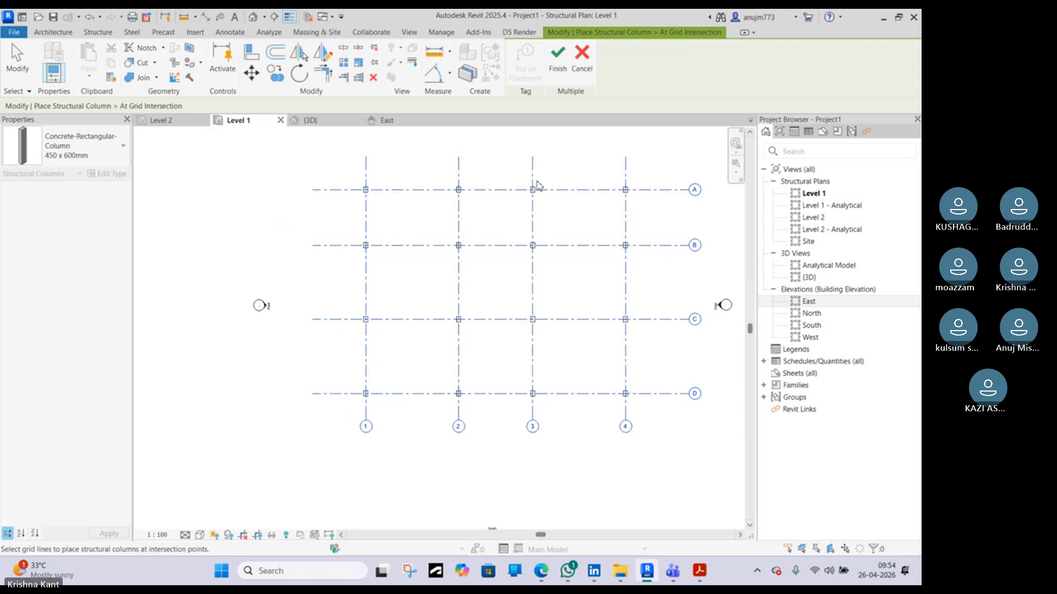
left_click(557, 60)
left_click(310, 120)
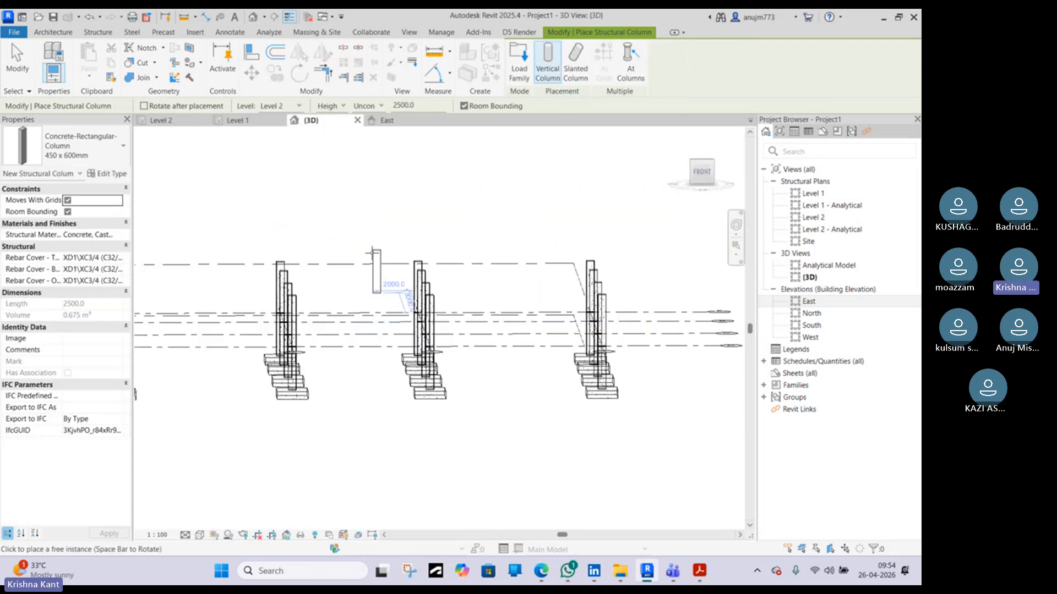
right_click(365, 168)
left_click(418, 173)
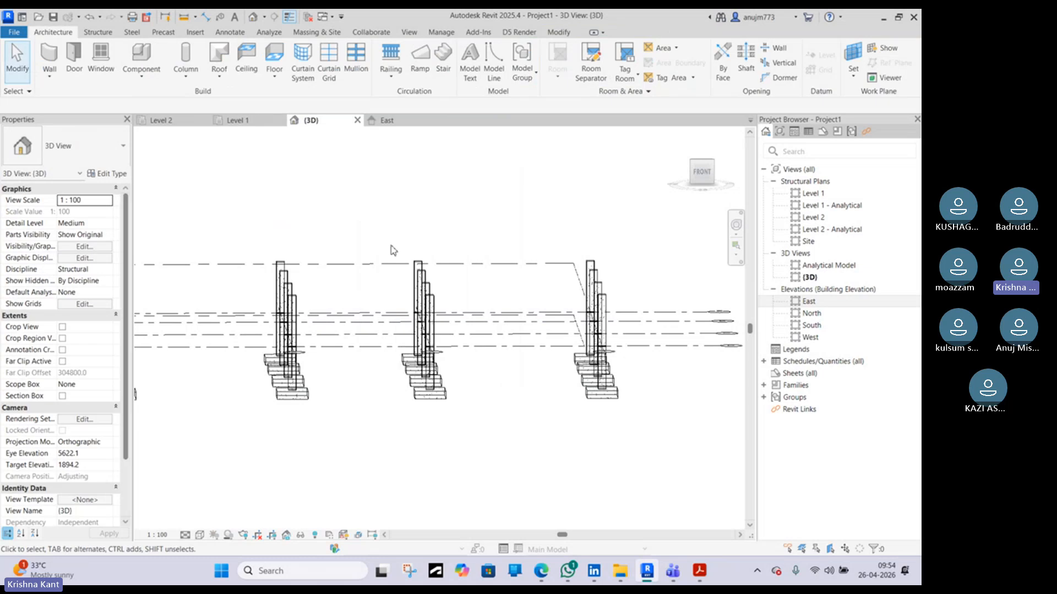
Examine the new columns in the East elevation and the Level 1 plan
left_click(384, 119)
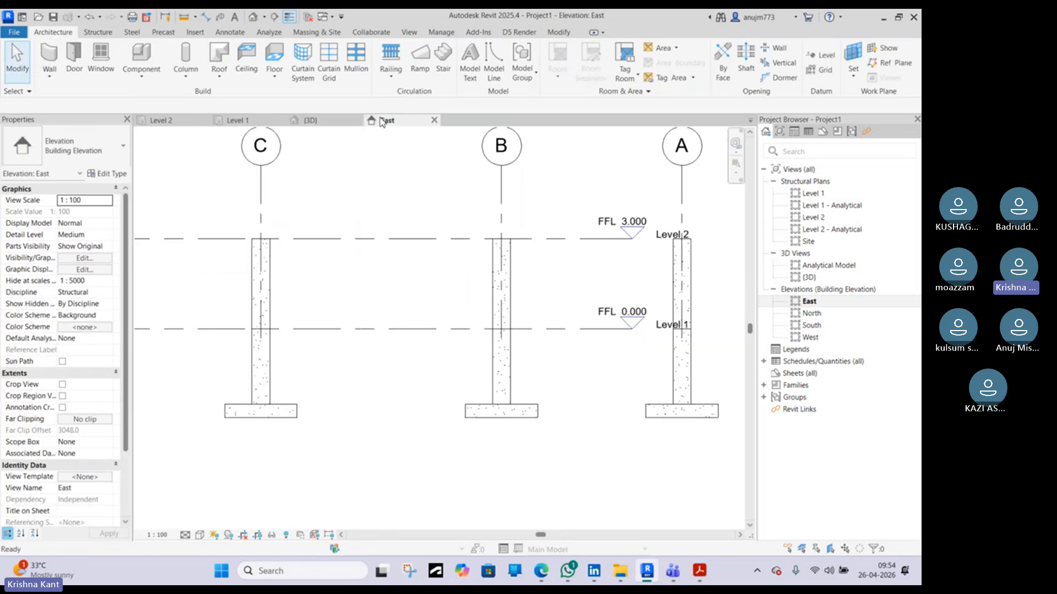
left_click(275, 291)
left_click(515, 276)
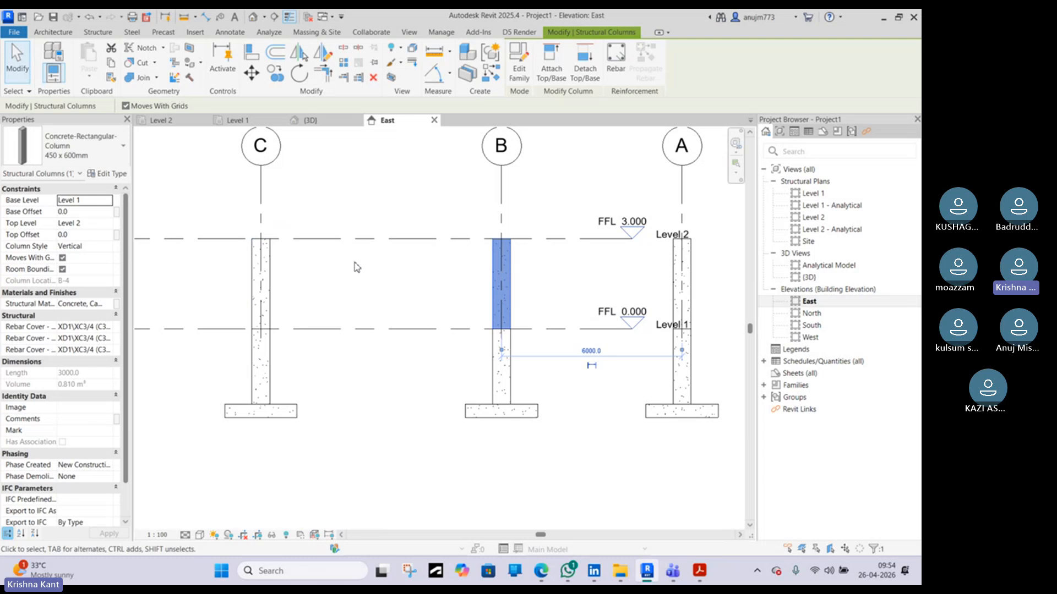
left_click(309, 364)
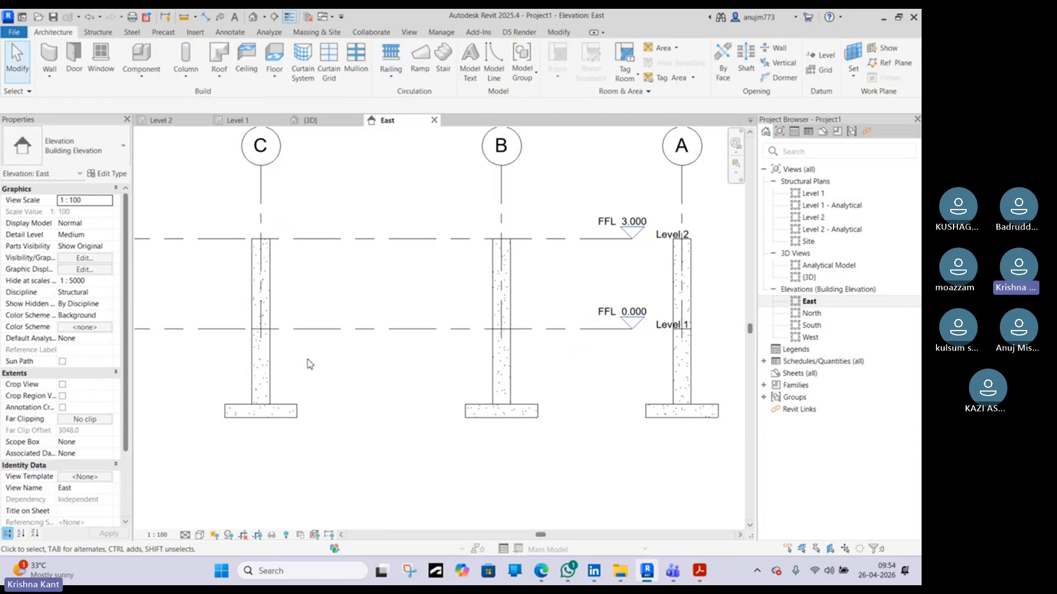
scroll(292, 307, "down", 3)
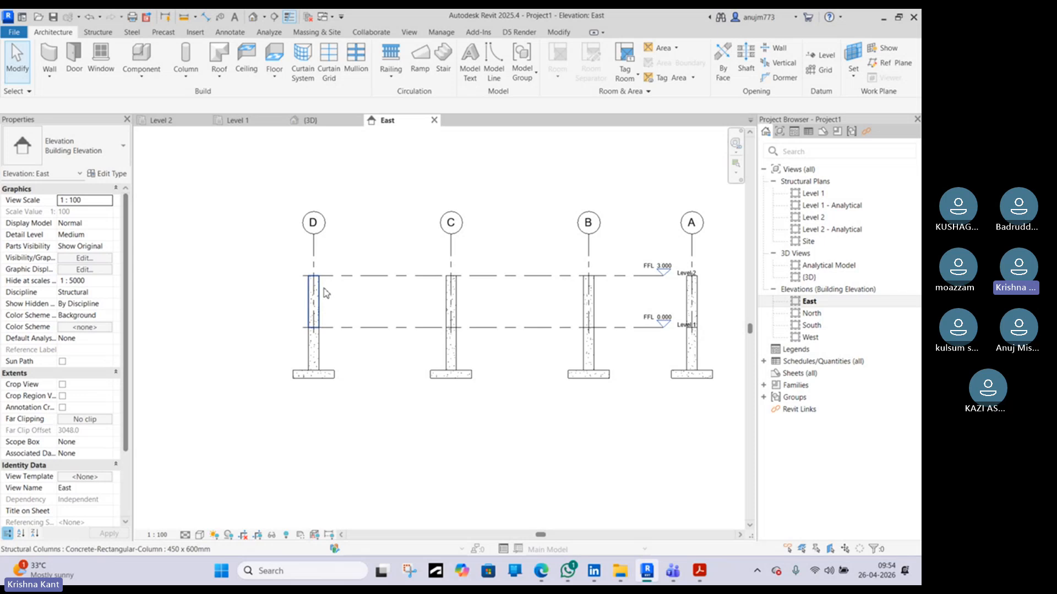
left_click(245, 123)
scroll(385, 190, "up", 2)
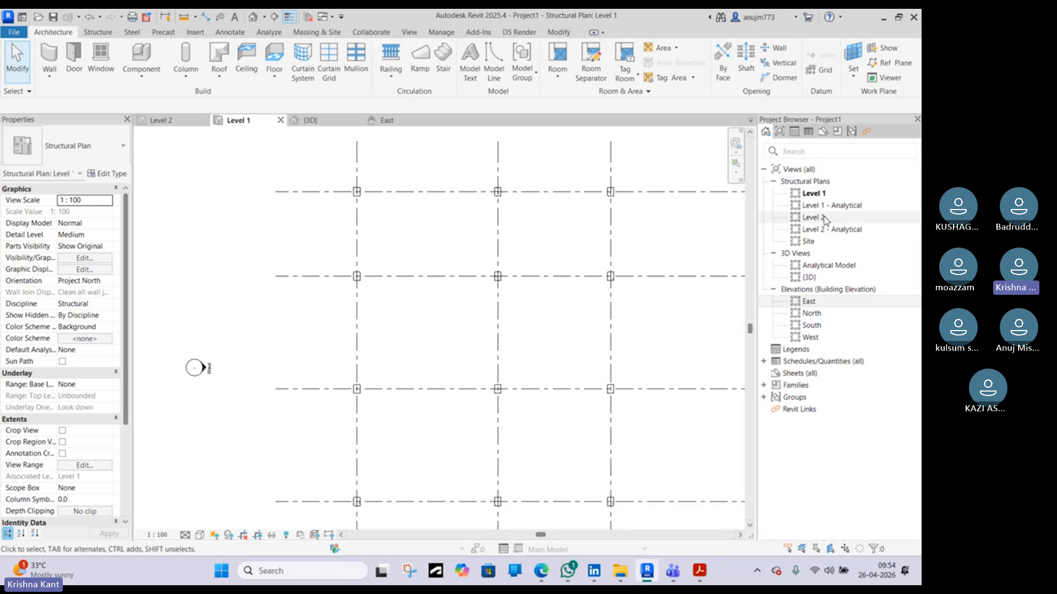
left_click(425, 123)
scroll(381, 260, "up", 4)
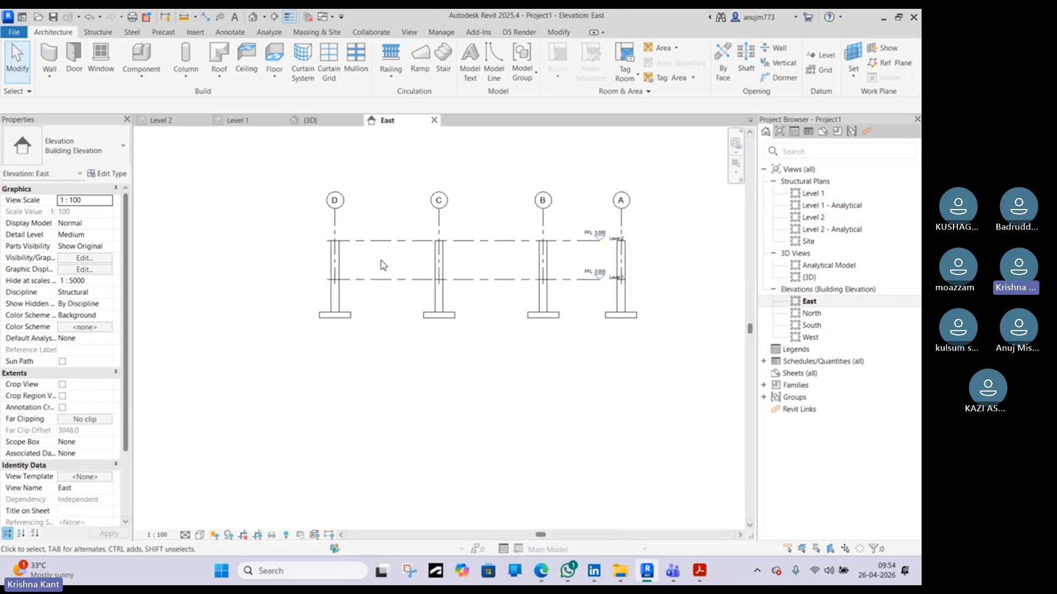
Draw a new level across the tops of the footings in the East elevation, at -2.500
key("l")
key("l")
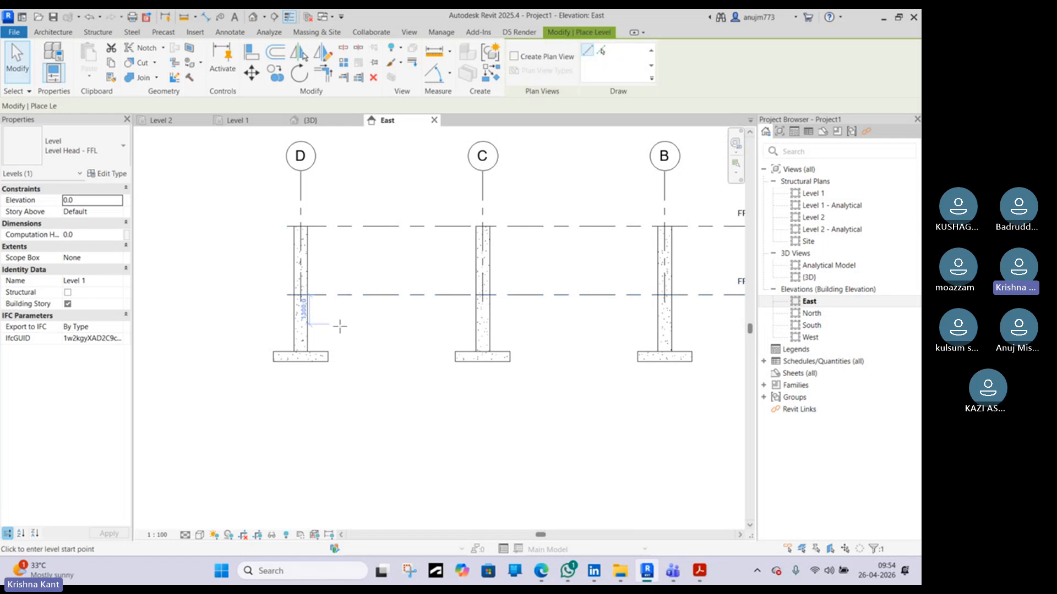
scroll(338, 328, "down", 3)
scroll(292, 349, "up", 2)
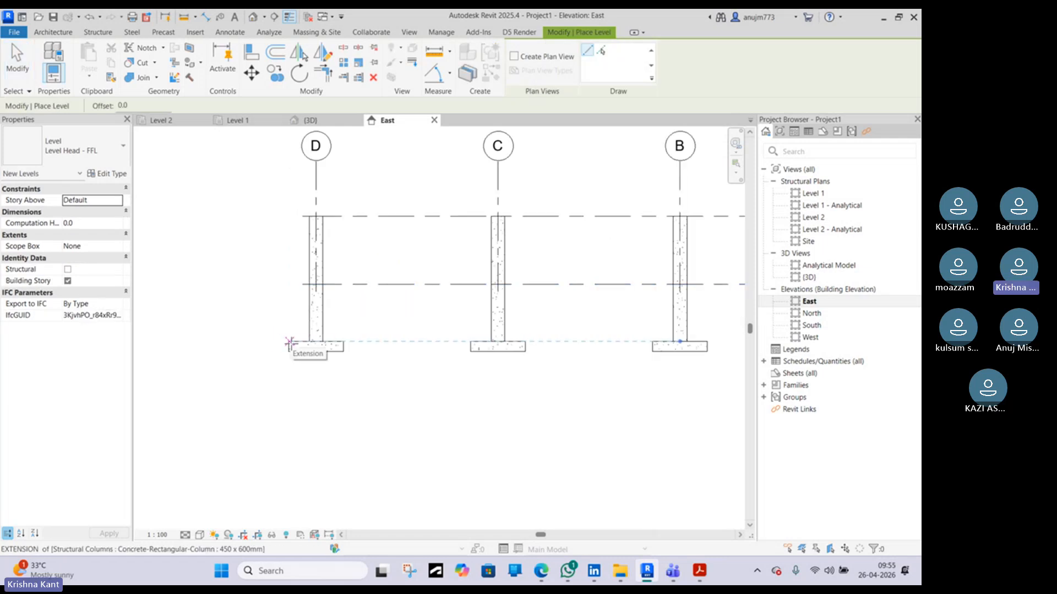
left_click(290, 344)
scroll(446, 343, "down", 2)
left_click(640, 345)
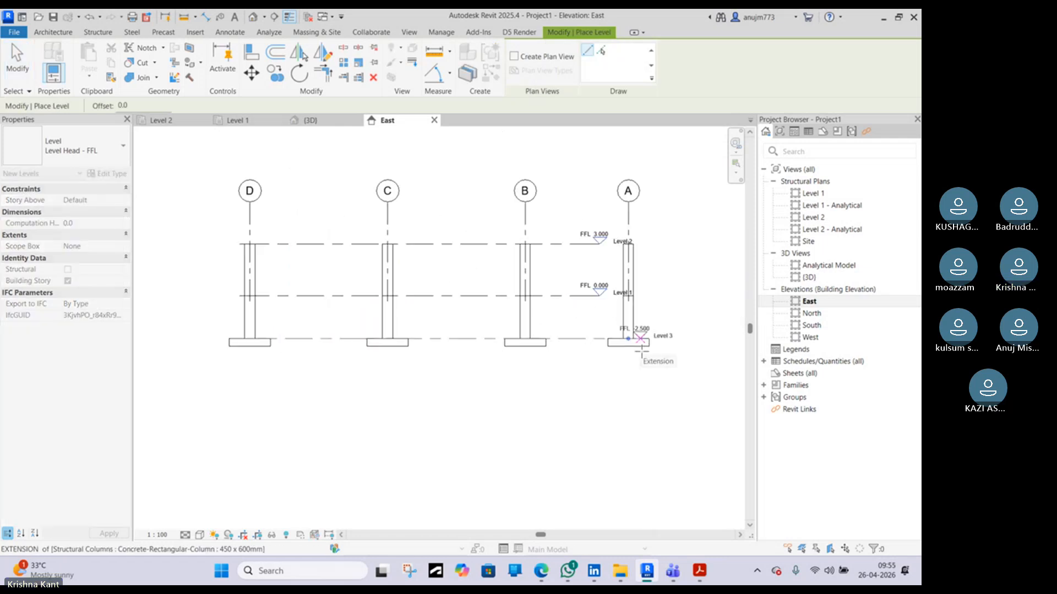
scroll(663, 349, "up", 3)
key("Escape")
key("Escape")
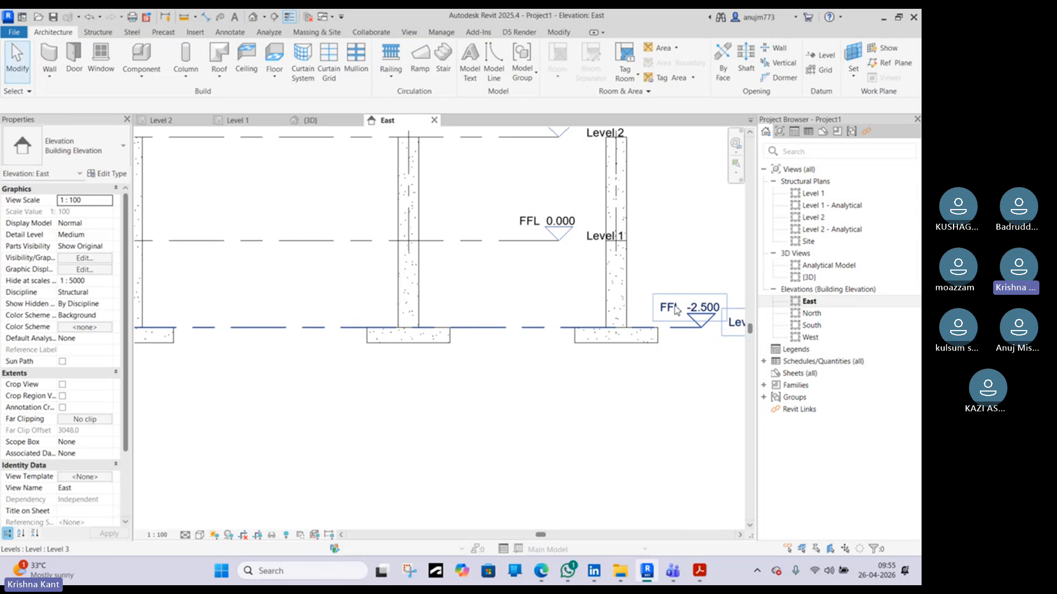
Rename the new level as Footing Top Lvl
double_click(677, 306)
type("FF")
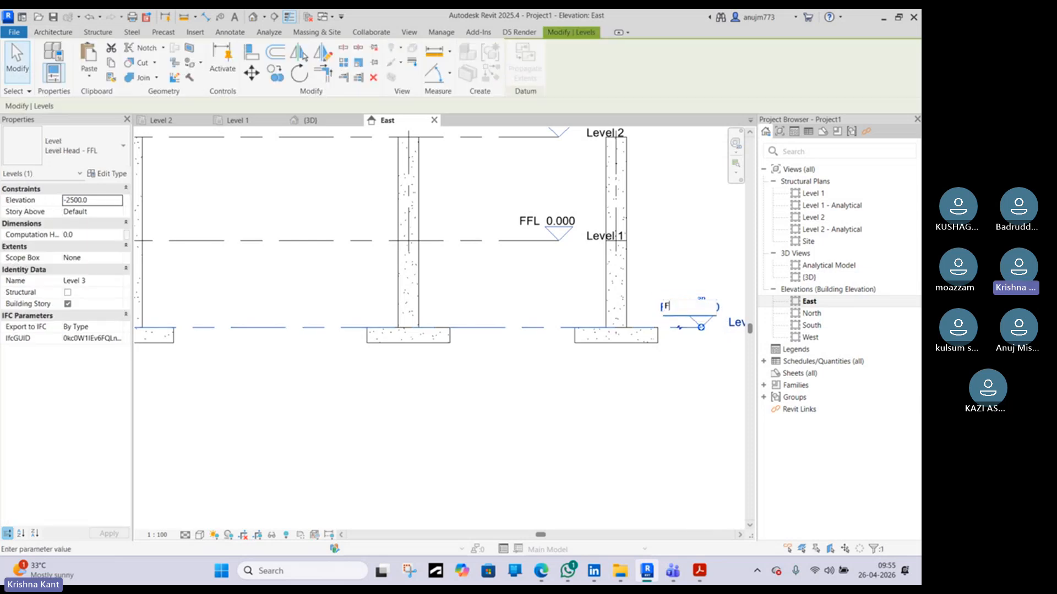
type("ooting Top Lvl")
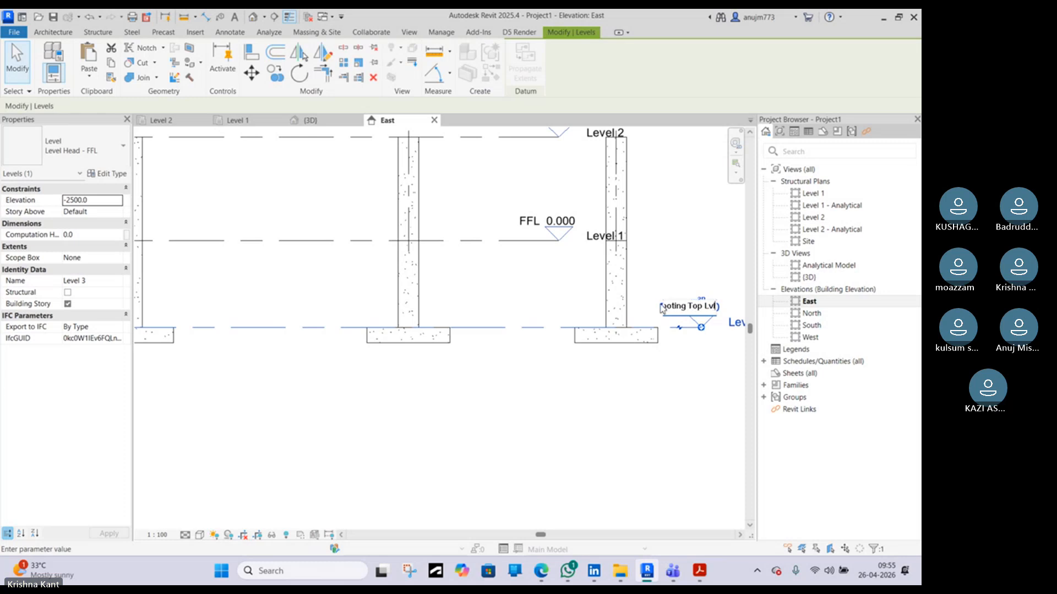
key("Return")
left_click(534, 290)
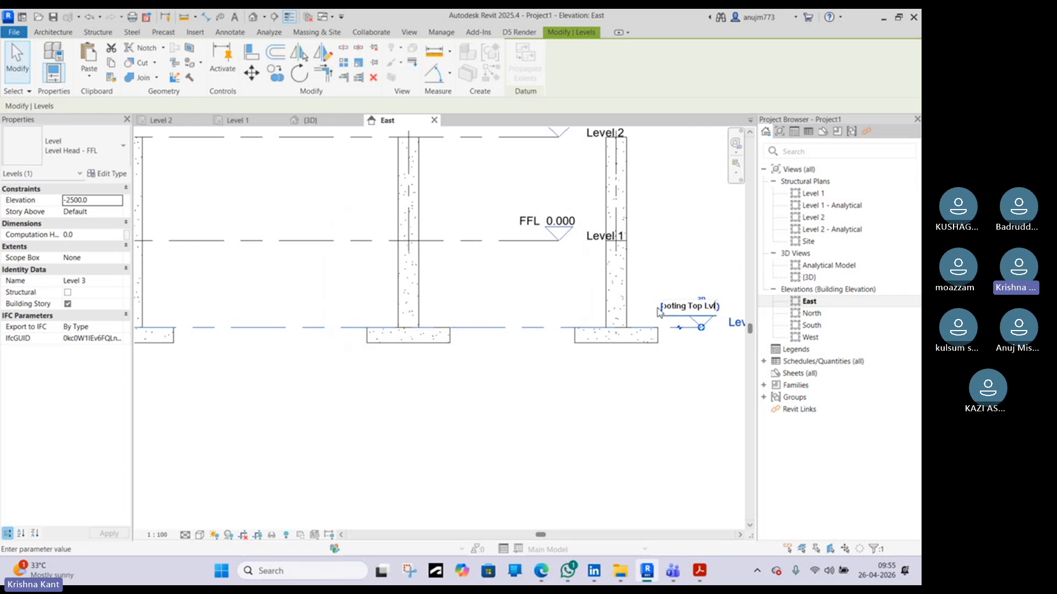
key("BackSpace")
key("BackSpace")
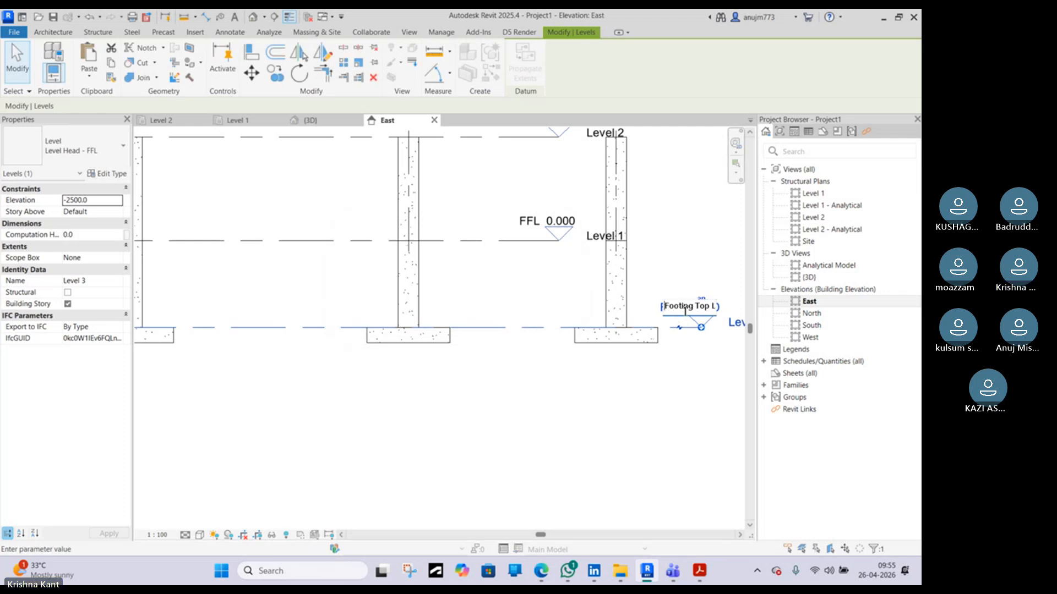
key("Return")
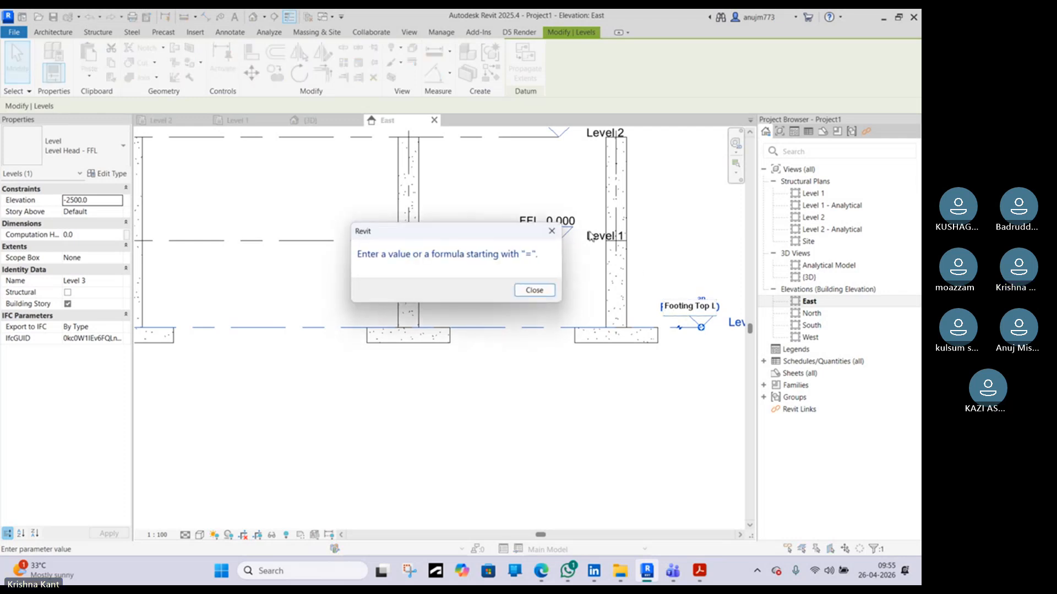
left_click(551, 231)
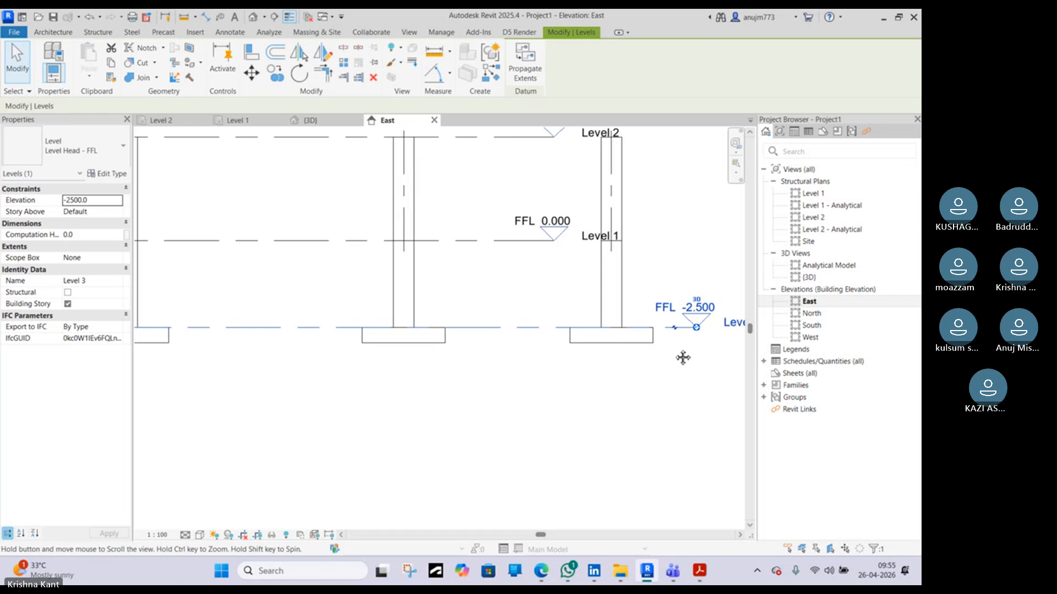
middle_click_drag(720, 331, 604, 329)
left_click(645, 321)
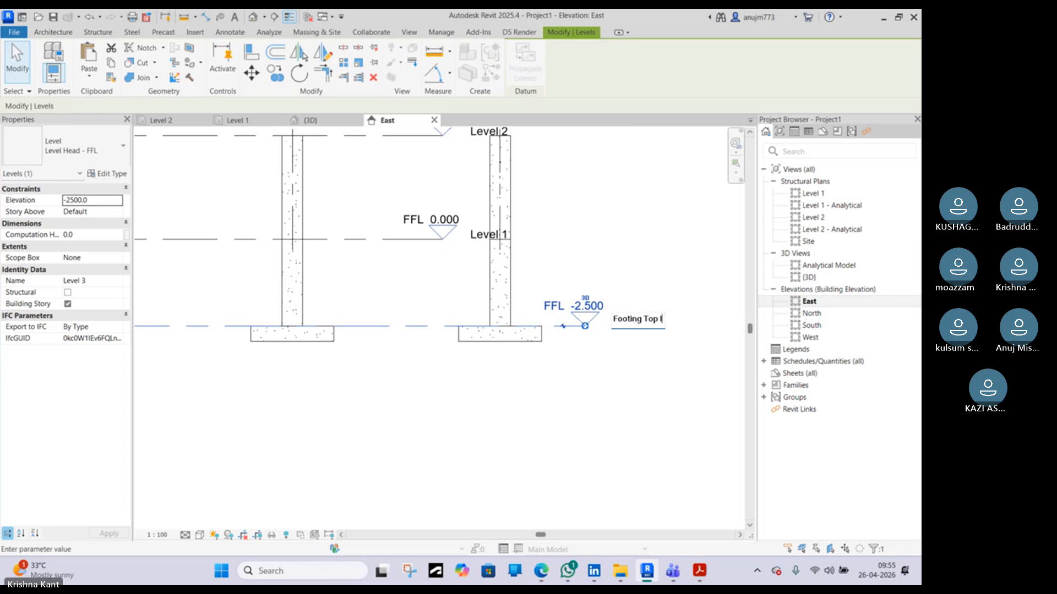
type("Ml")
key("Return")
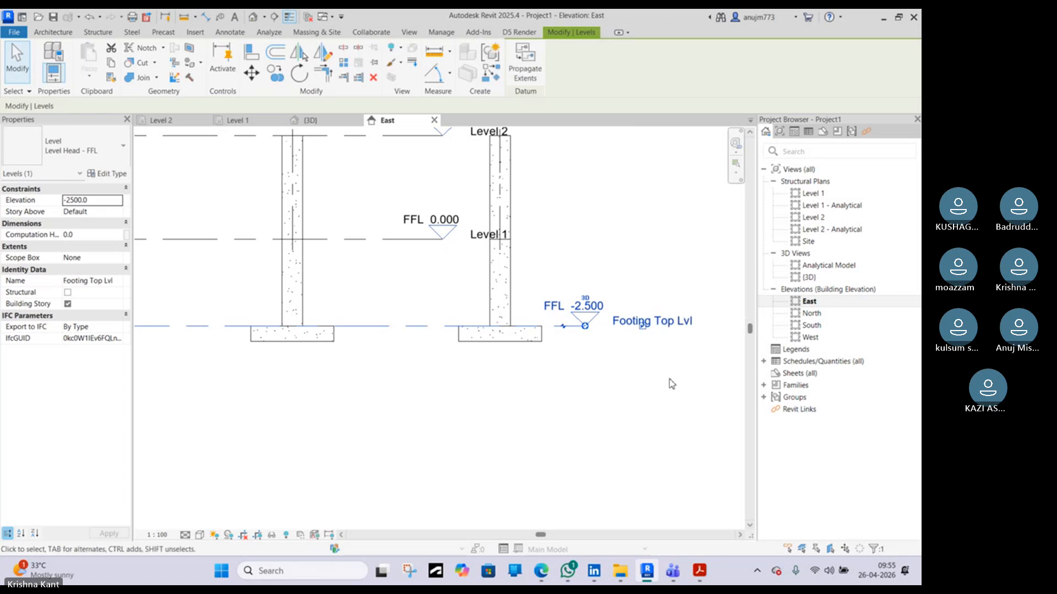
left_click(636, 377)
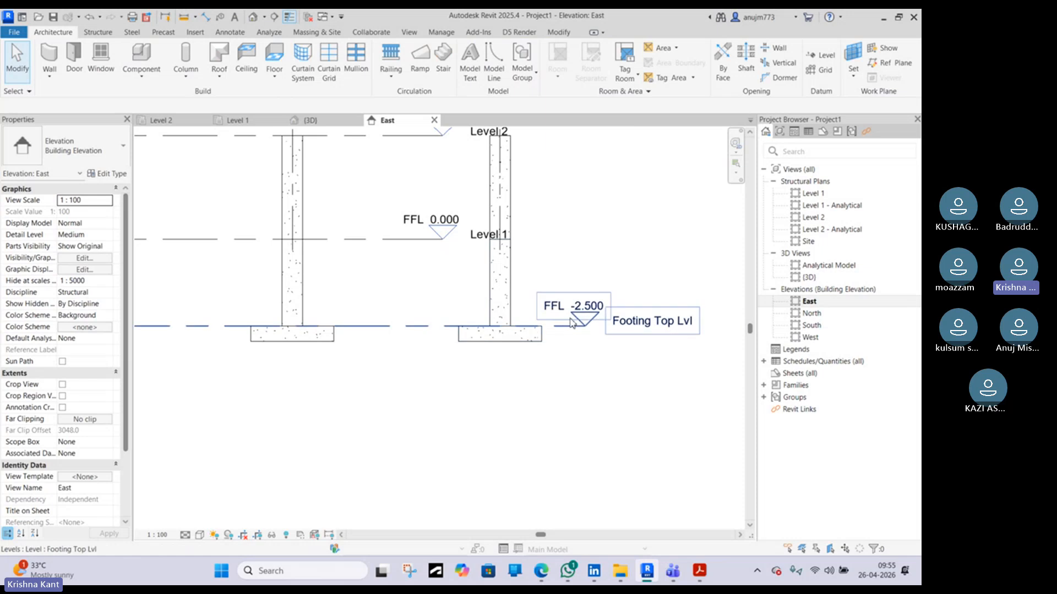
left_click(585, 326)
left_click(587, 325)
left_click(588, 308)
left_click(613, 357)
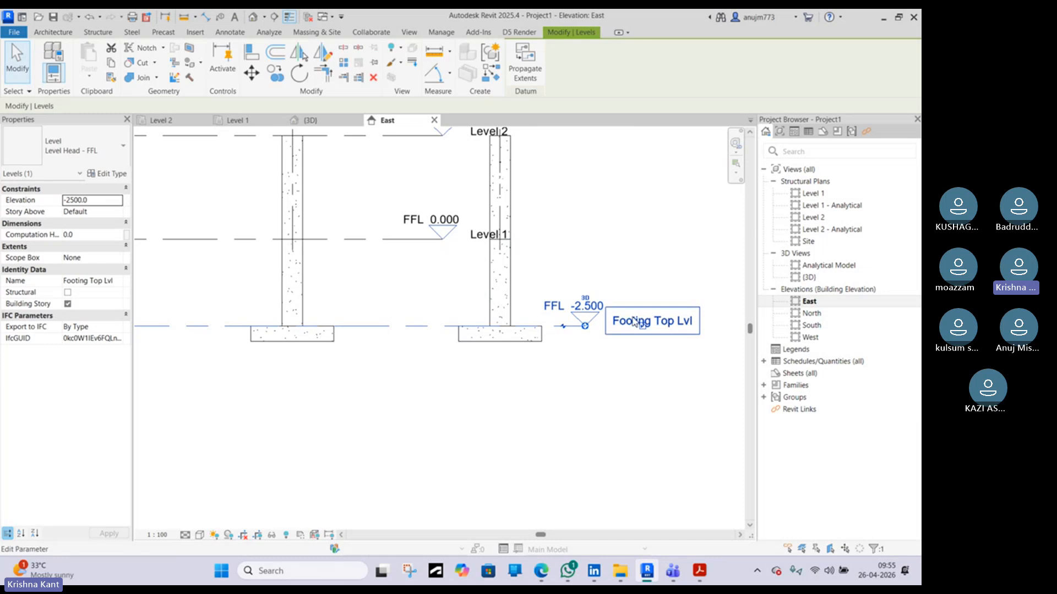
right_click(588, 325)
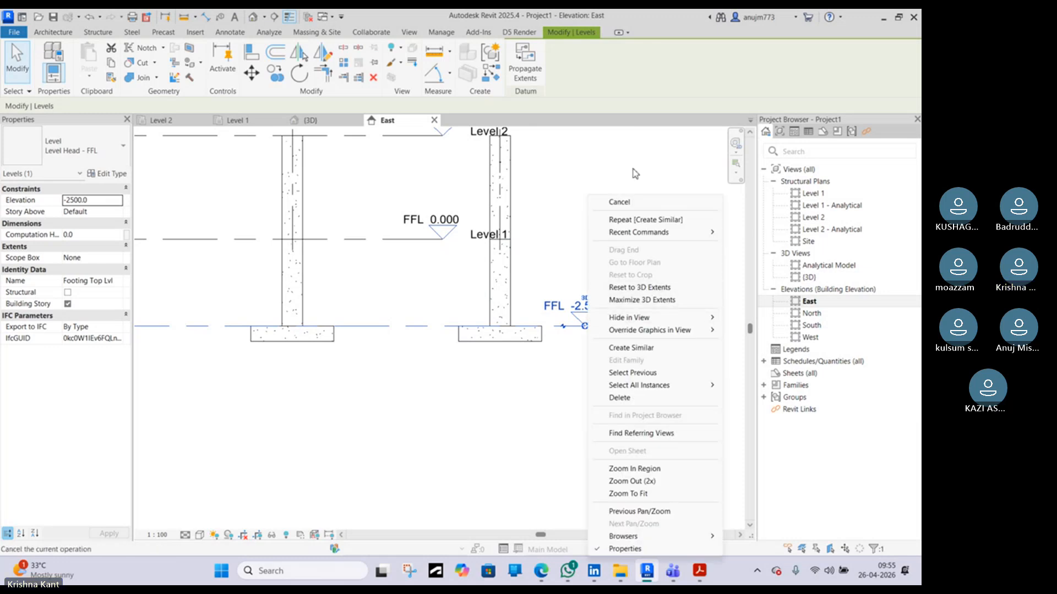
left_click(602, 171)
scroll(641, 370, "down", 2)
left_click(638, 412)
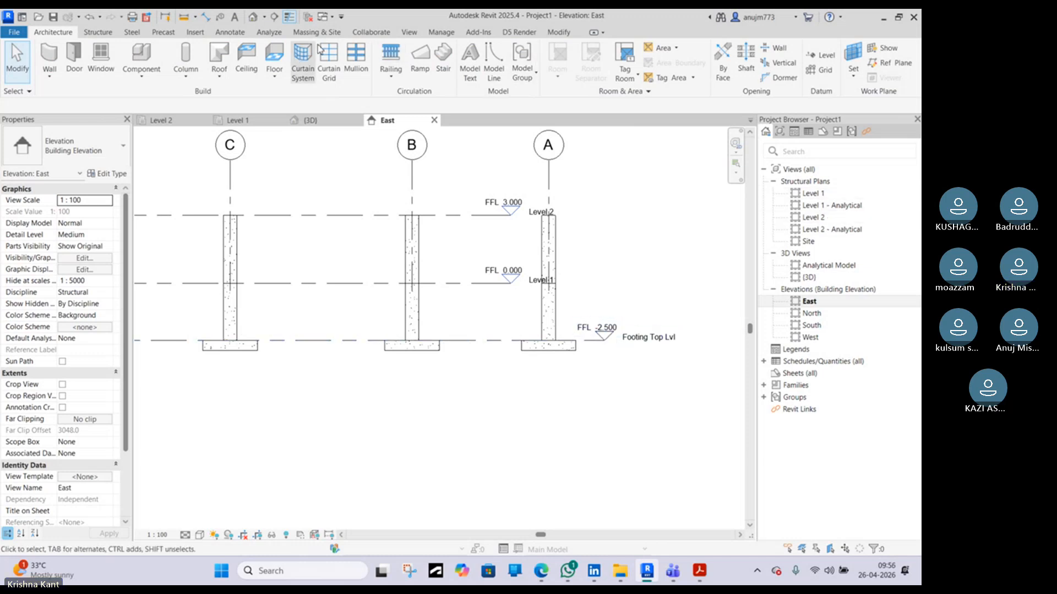
Create a new structural plan view for the Footing Top Lvl level
left_click(409, 33)
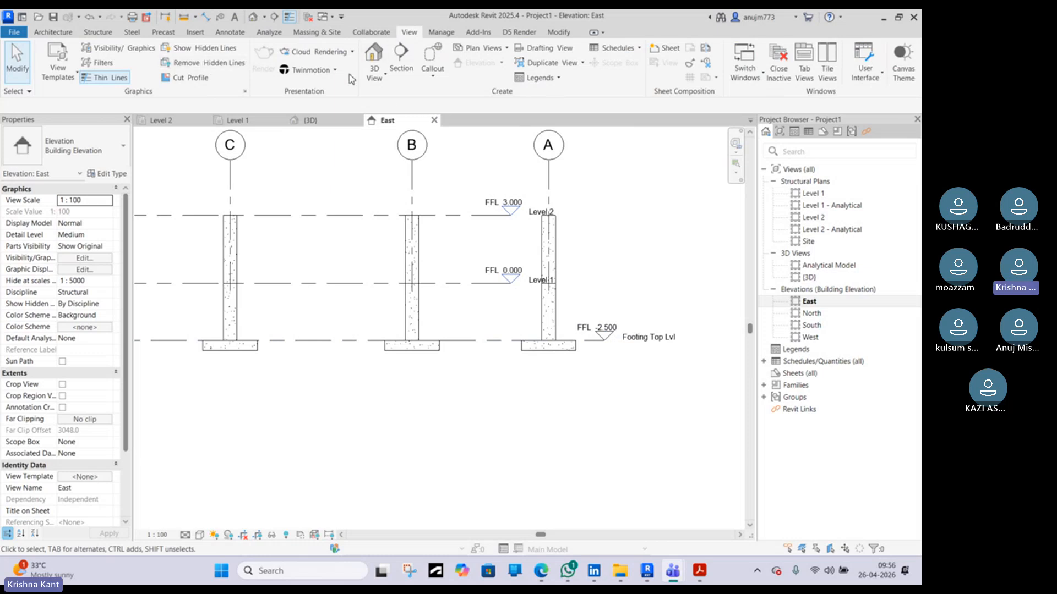
left_click(505, 48)
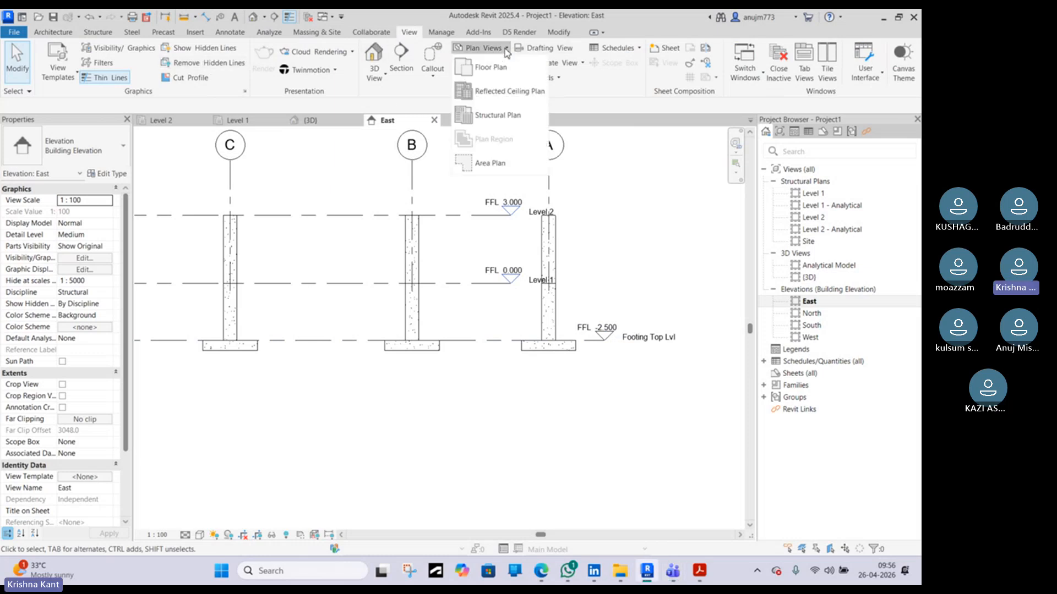
left_click(512, 117)
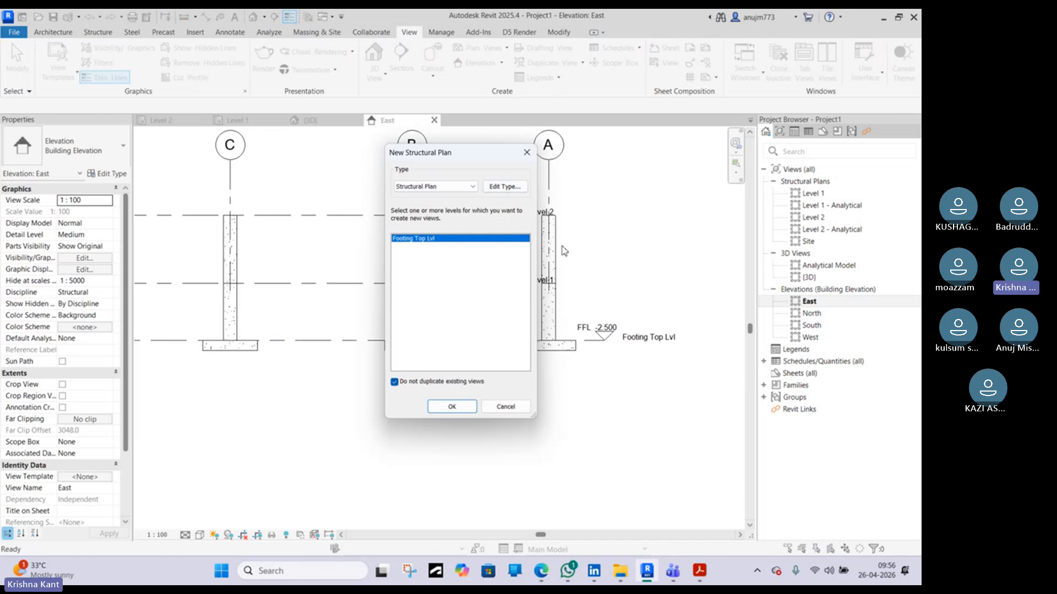
left_click(394, 382)
left_click(395, 382)
left_click(464, 410)
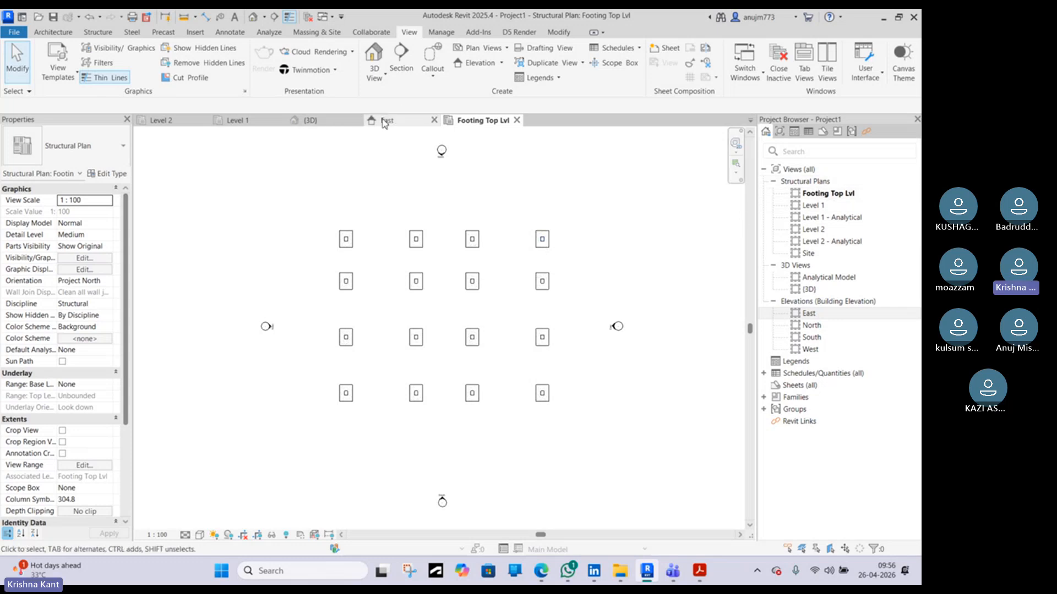
Compare the Level 1 plan, the Footing Top Lvl plan and the East elevation, and select grid B there
left_click(237, 120)
scroll(352, 245, "down", 7)
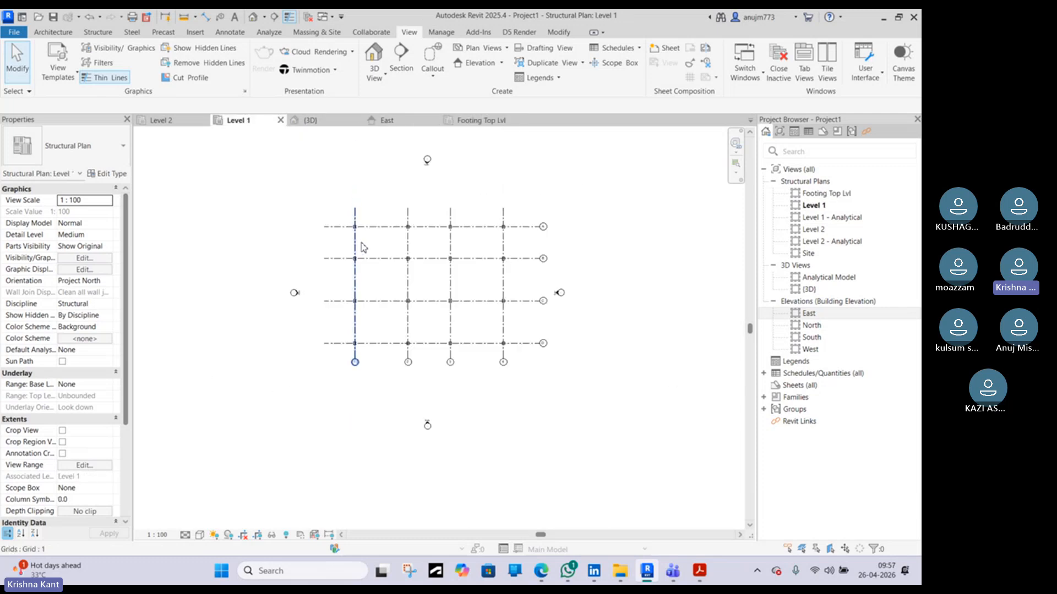
scroll(430, 221, "up", 4)
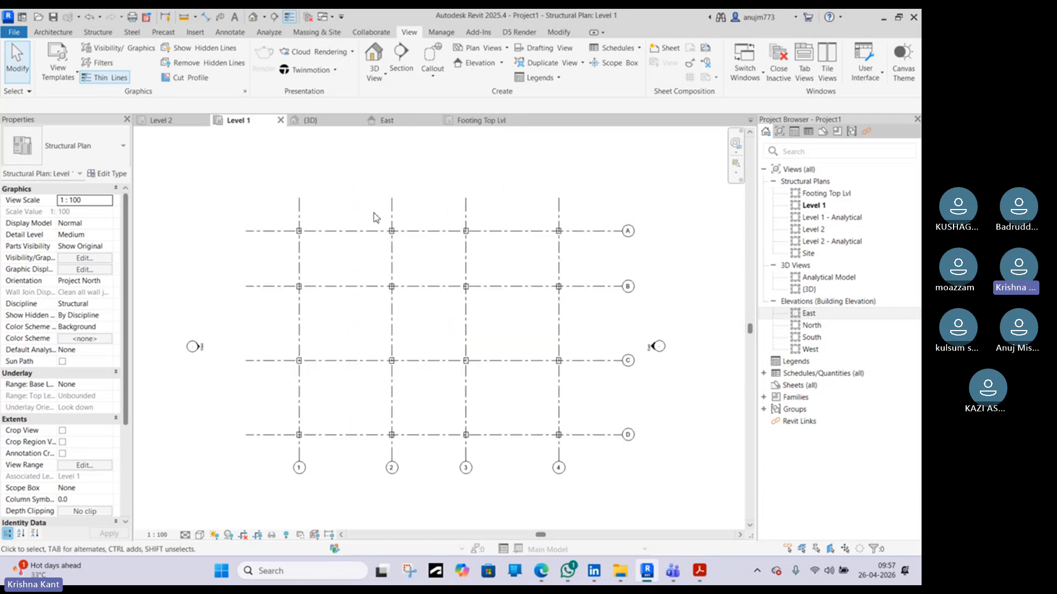
left_click(487, 123)
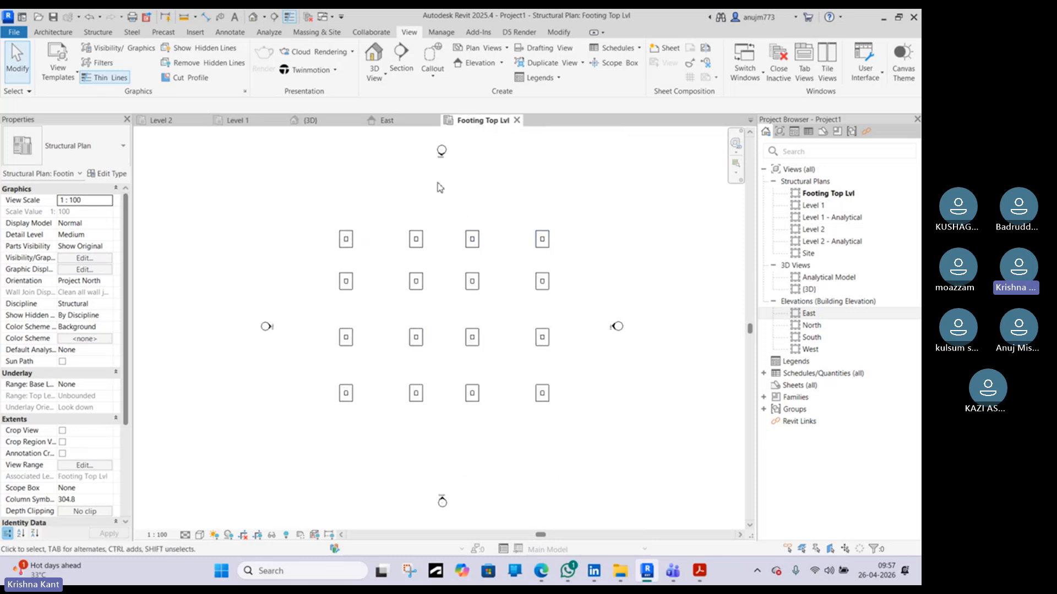
left_click(388, 123)
scroll(501, 310, "down", 2)
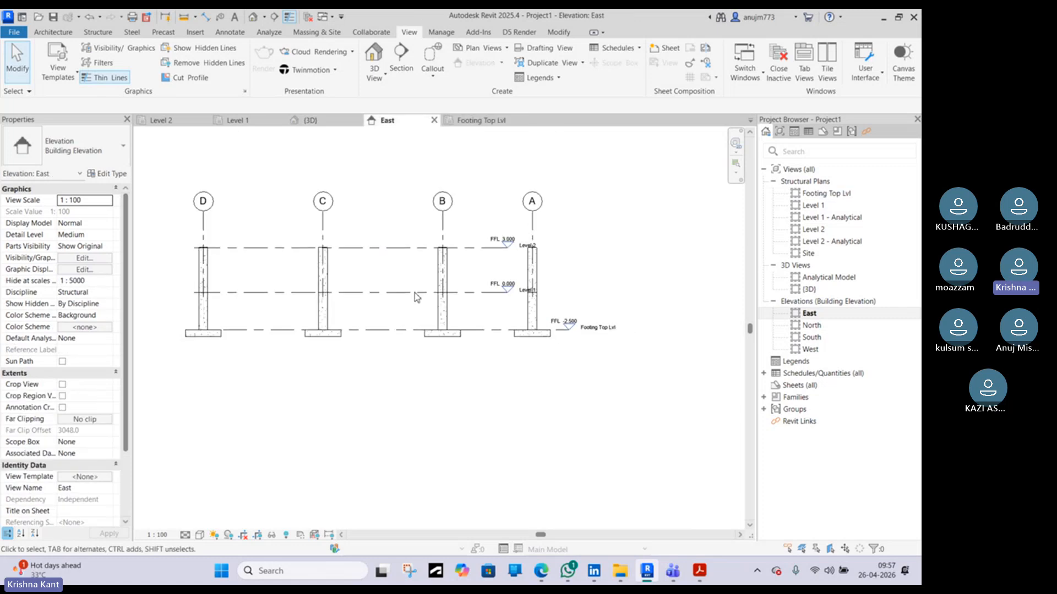
left_click(443, 235)
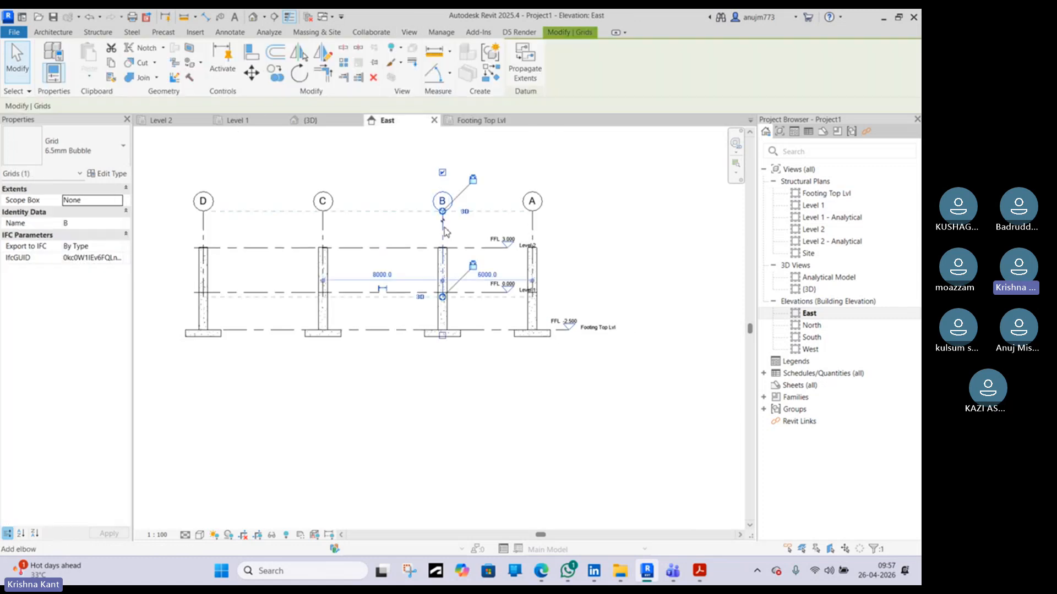
Extend the grids' lower ends below the footings in the East elevation, then check the Footing Top Lvl plan
scroll(446, 300, "up", 2)
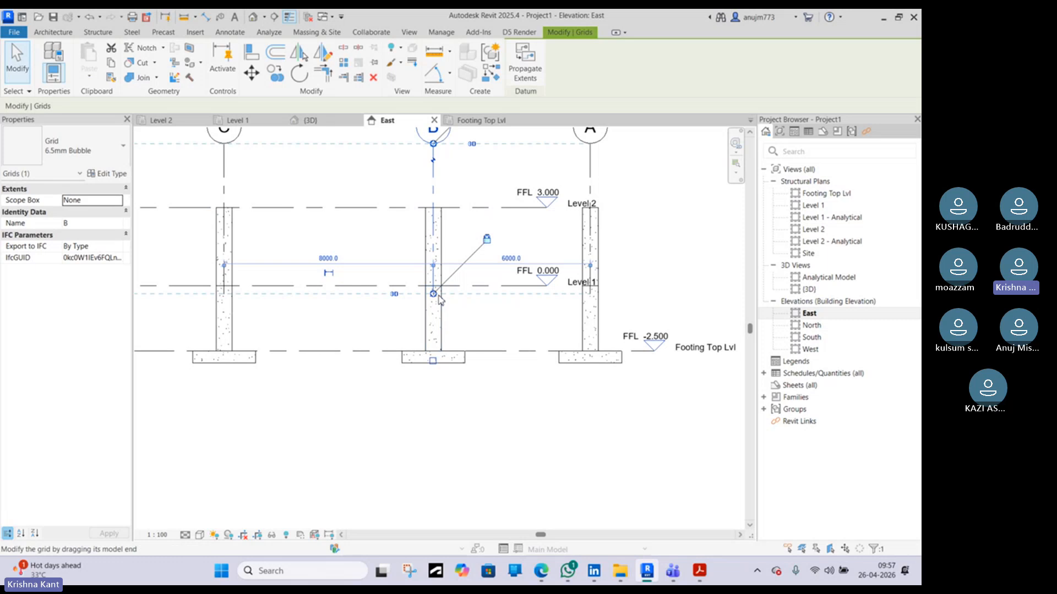
left_click_drag(435, 297, 454, 375)
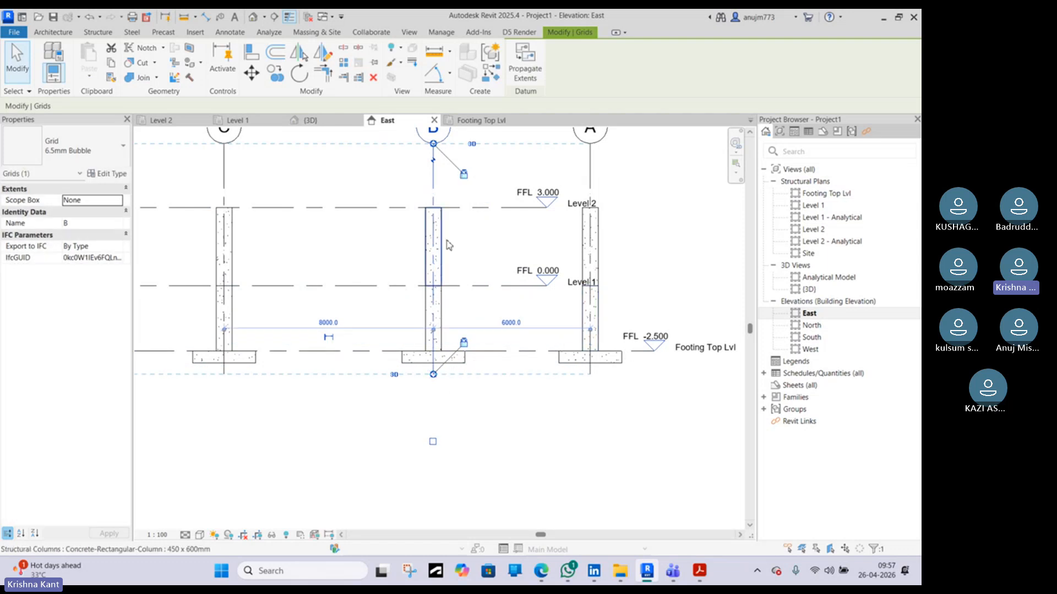
middle_click_drag(444, 202, 481, 314)
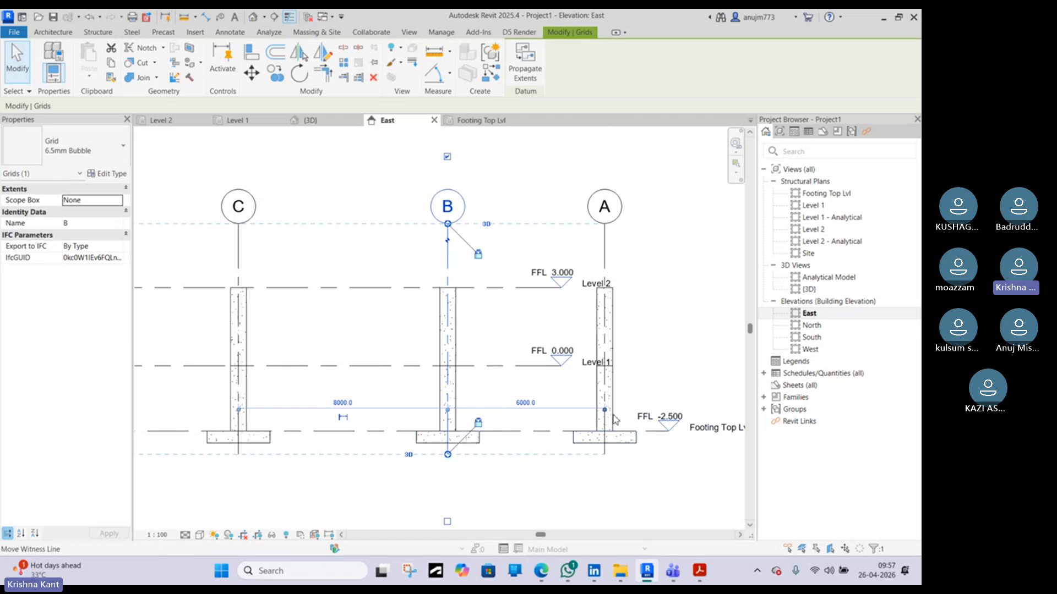
left_click(492, 122)
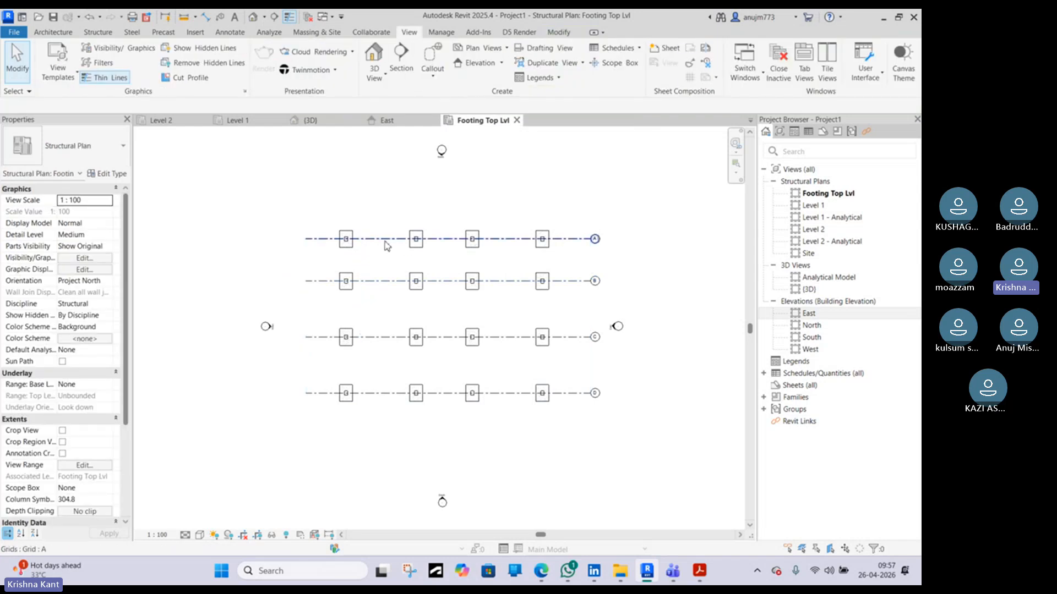
left_click(385, 120)
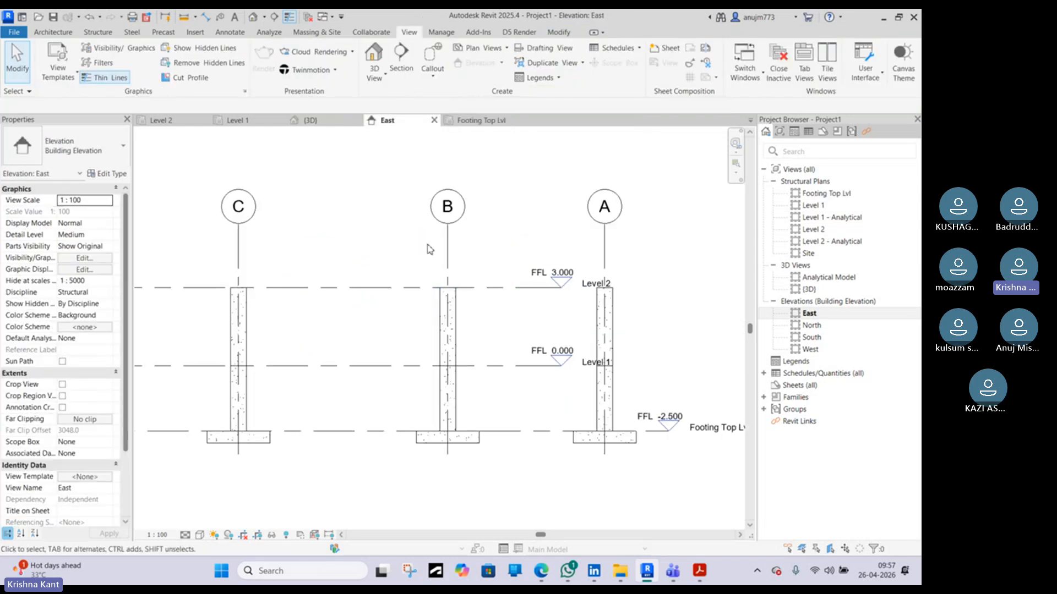
scroll(430, 249, "down", 2)
scroll(275, 251, "up", 2)
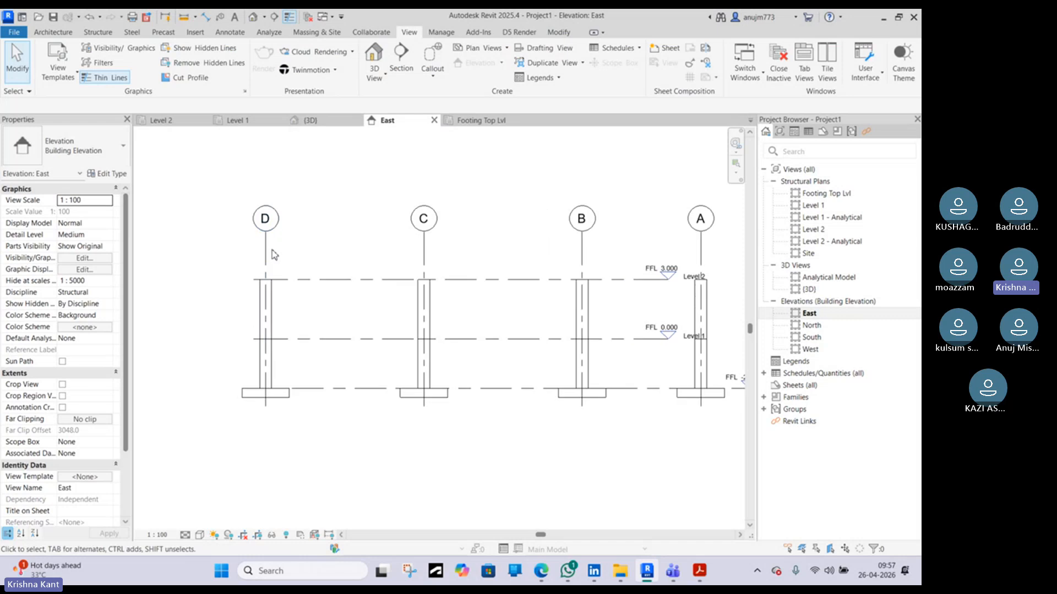
Open the North elevation and extend the grids' lower ends below the footings there
double_click(810, 326)
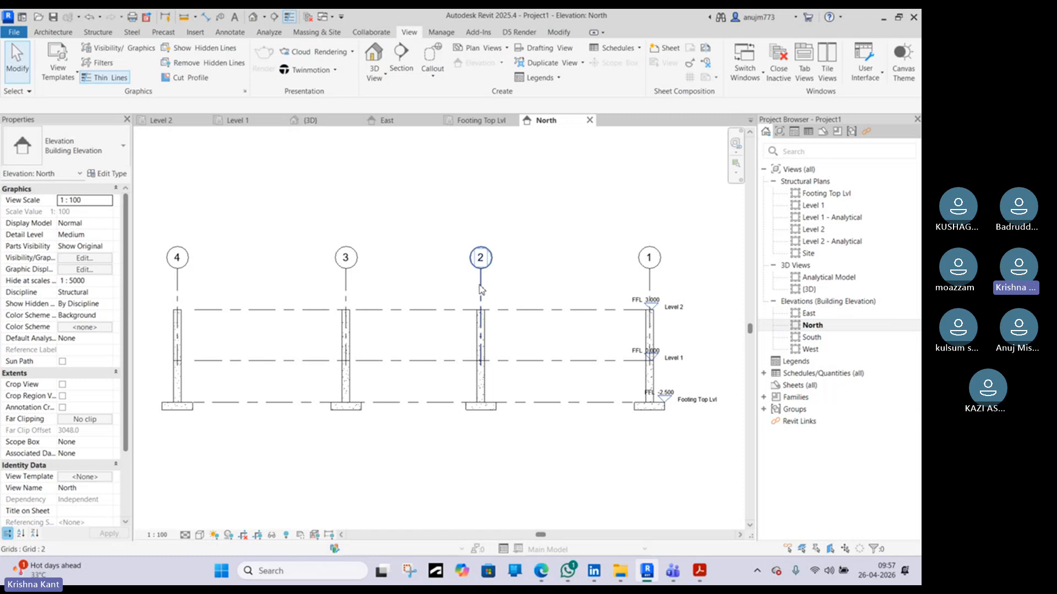
left_click(177, 290)
middle_click_drag(176, 290, 281, 226)
scroll(281, 311, "up", 2)
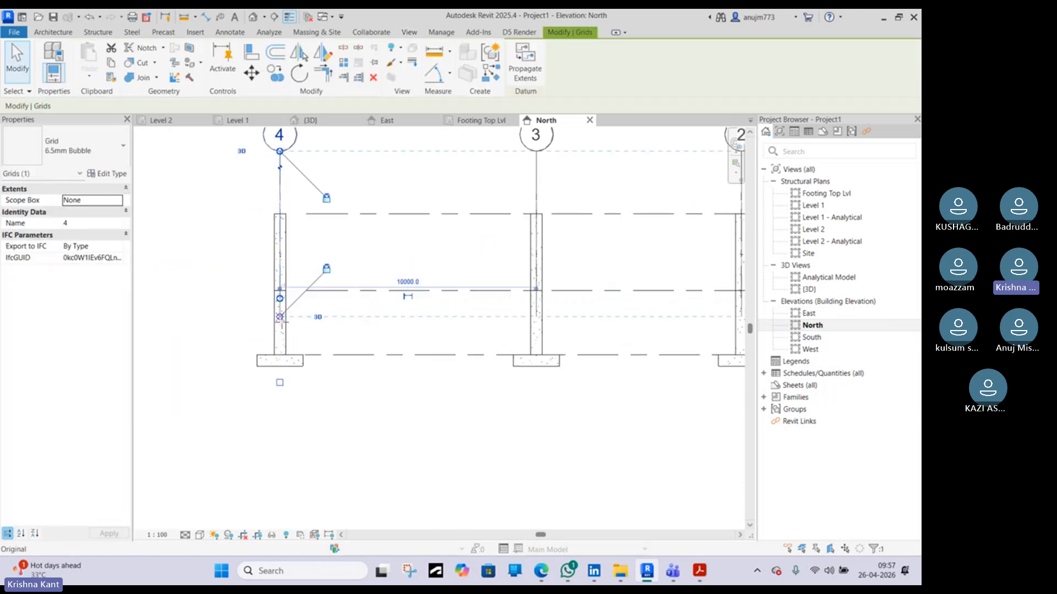
left_click_drag(280, 317, 297, 383)
left_click(483, 121)
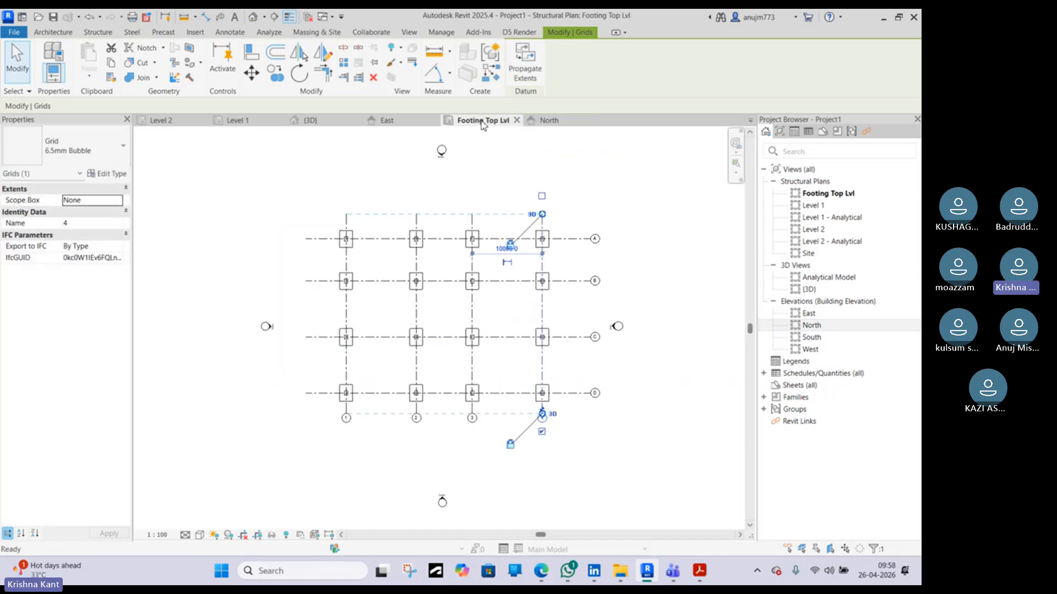
left_click(636, 208)
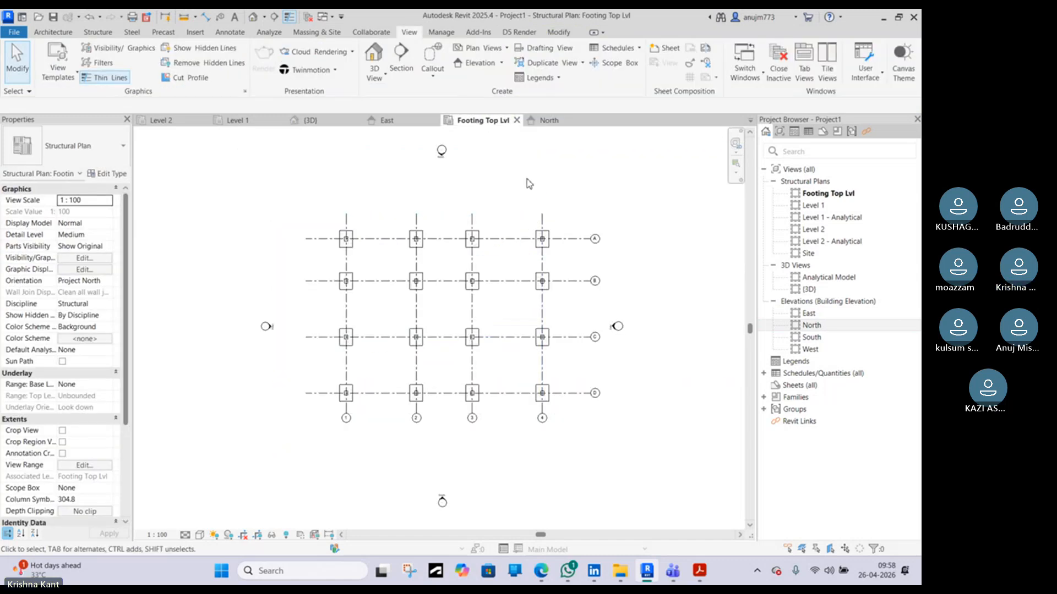
Draw a new horizontal grid about 6000 mm below grid D in the Footing Top Lvl plan
left_click(552, 119)
scroll(496, 303, "down", 2)
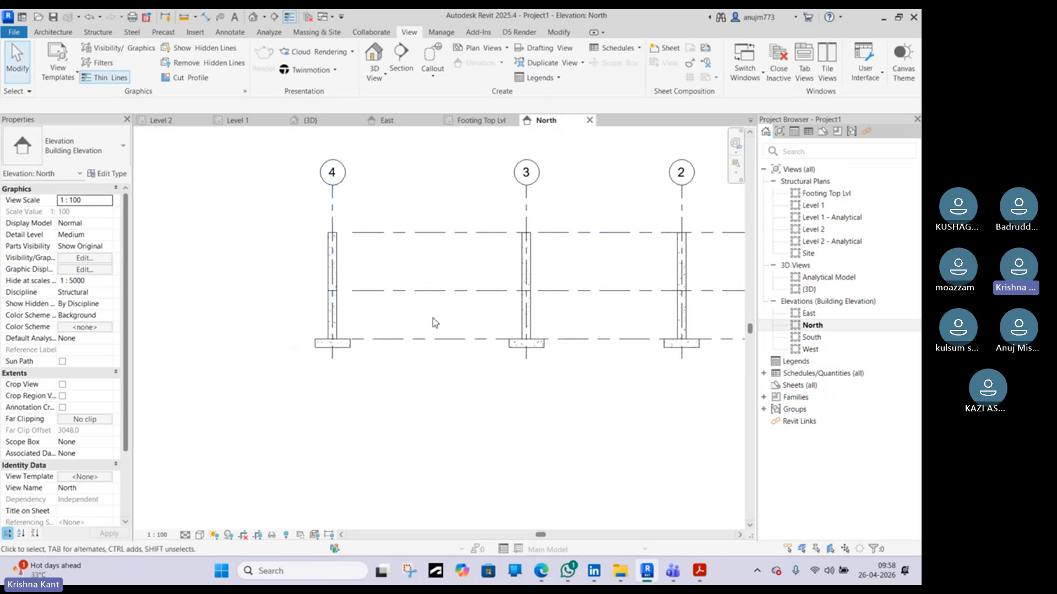
scroll(484, 269, "down", 3)
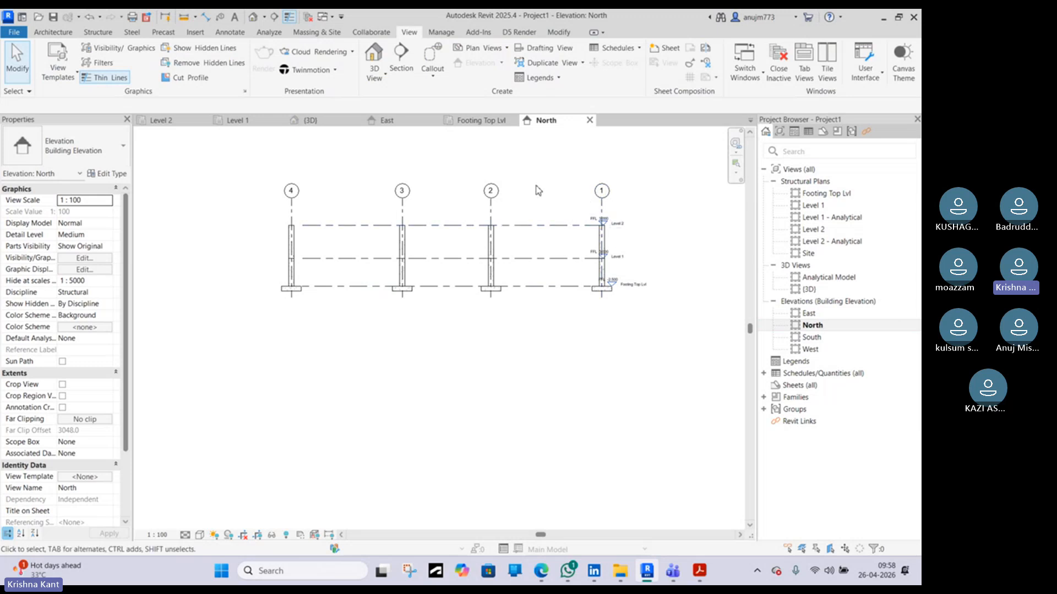
left_click(463, 121)
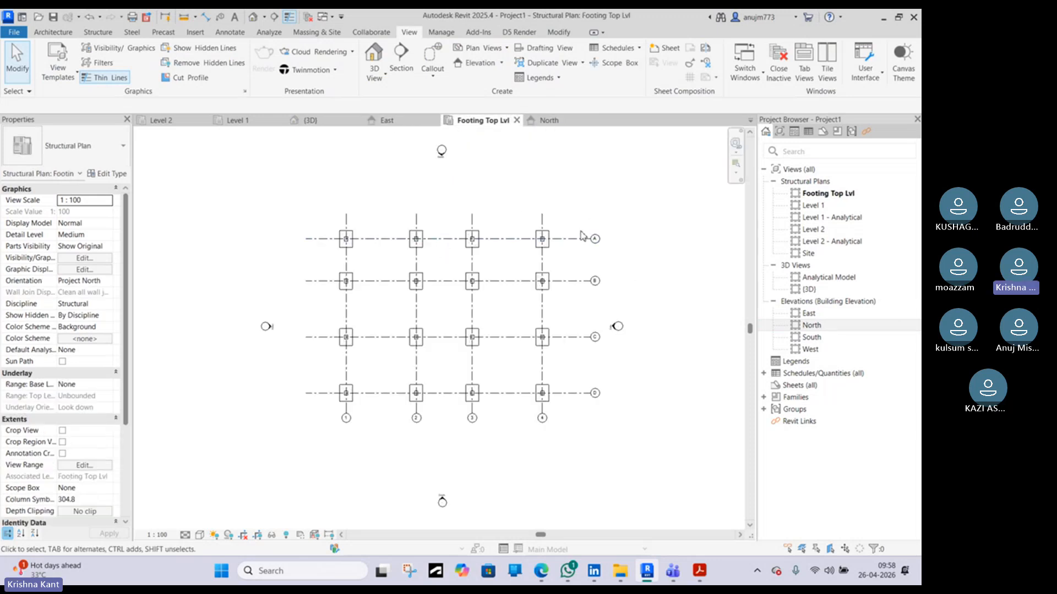
left_click(578, 392)
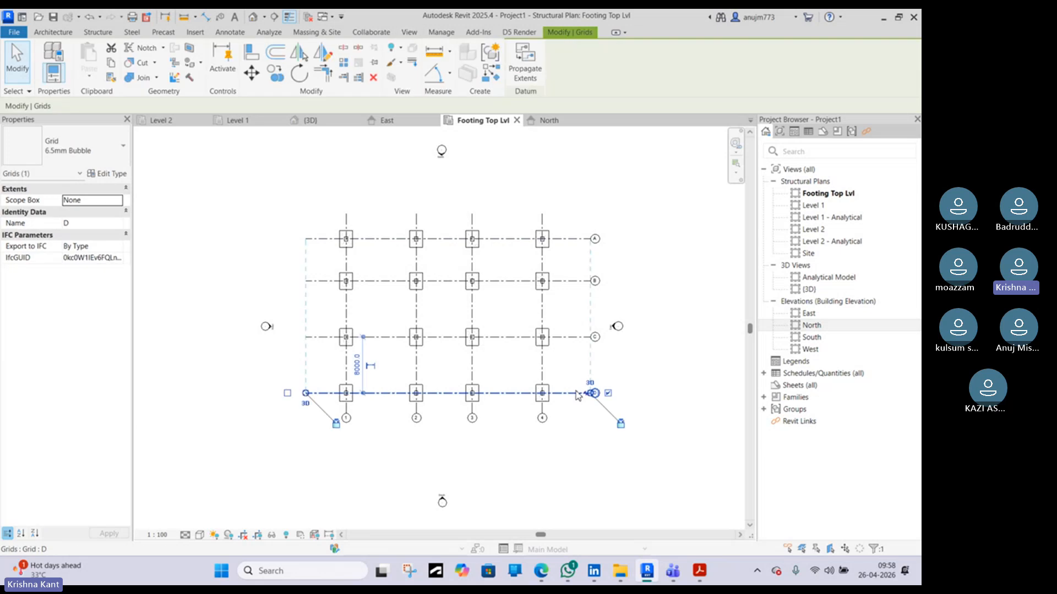
key("g")
key("r")
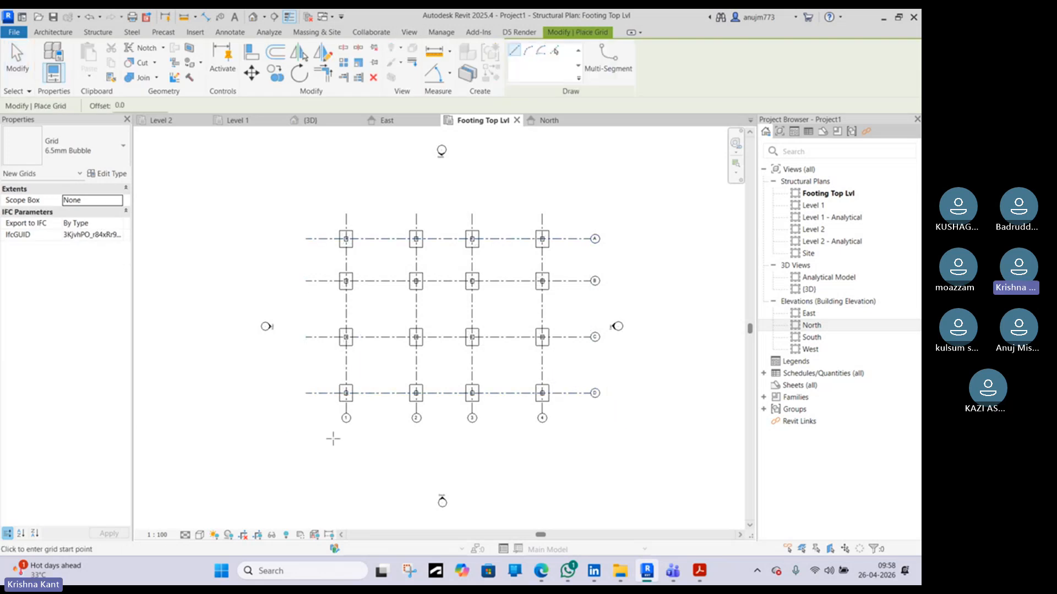
left_click(306, 435)
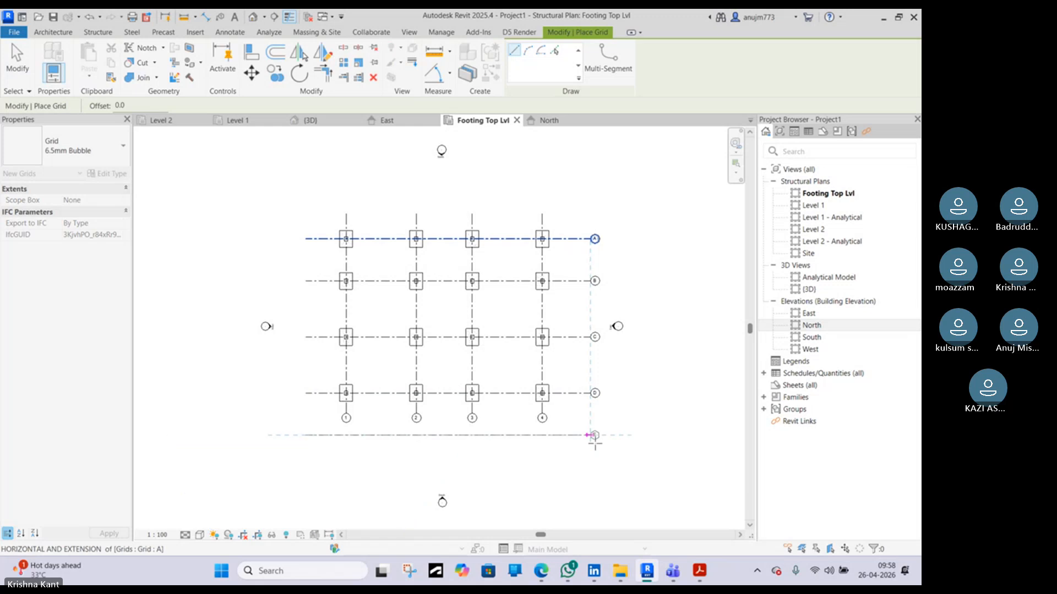
left_click(591, 436)
key("Escape")
key("Escape")
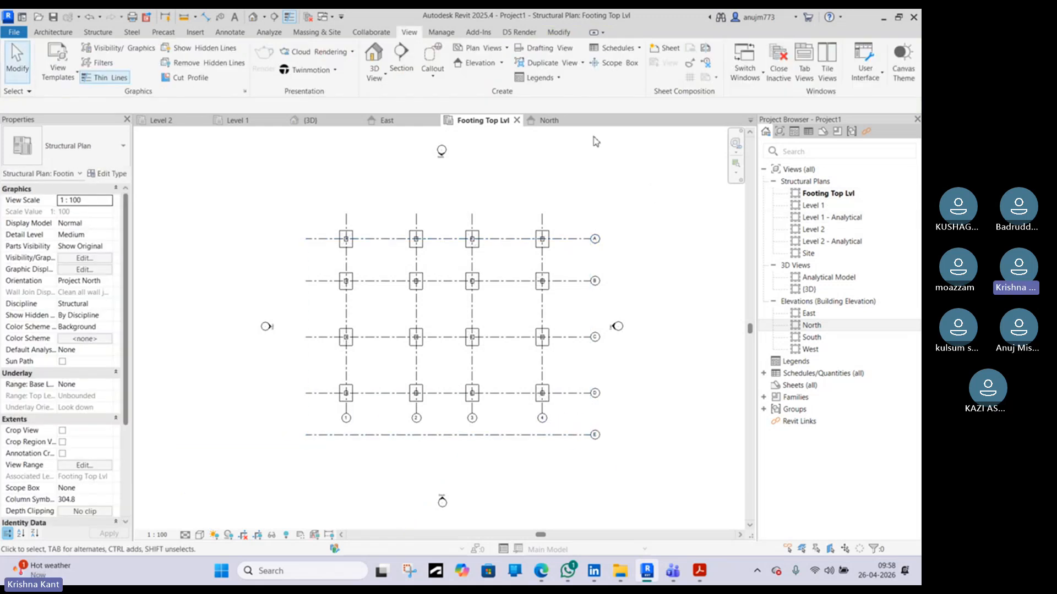
Examine the new grid in the East elevation, North elevation and Footing Top Lvl plan
left_click(410, 120)
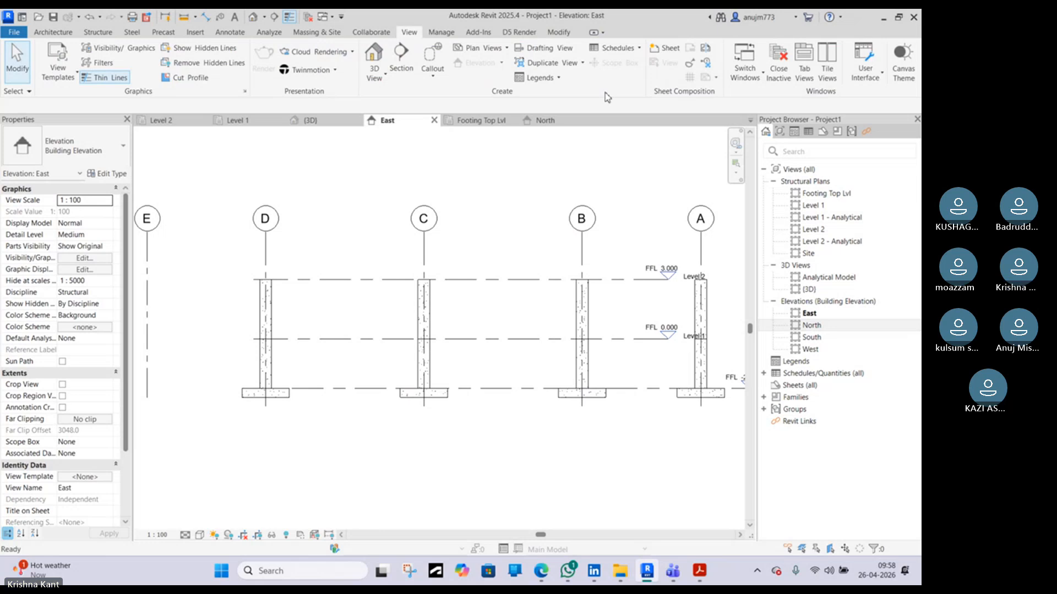
left_click(546, 120)
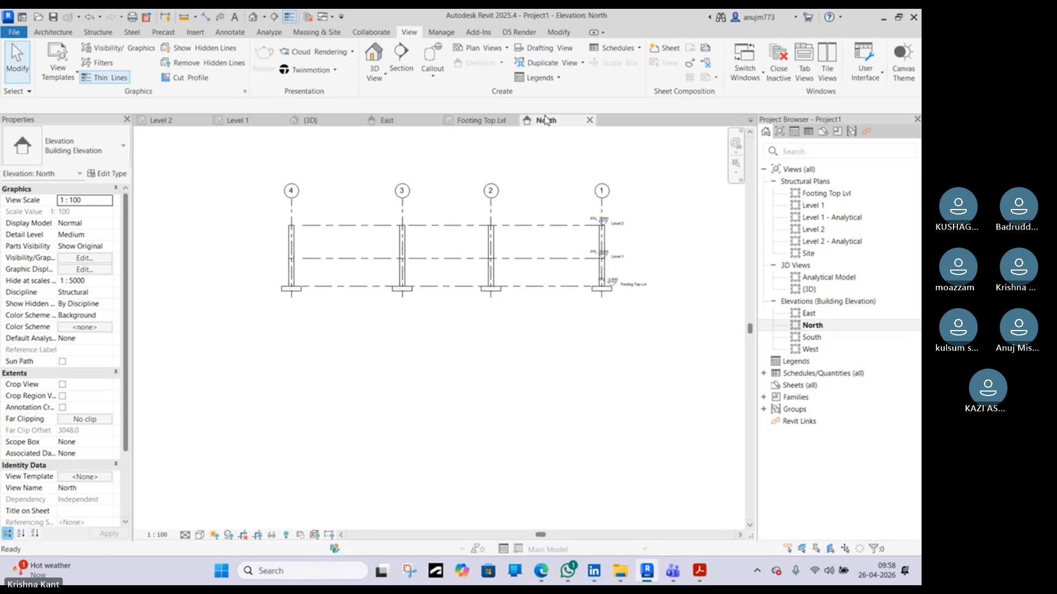
left_click(484, 121)
left_click(388, 121)
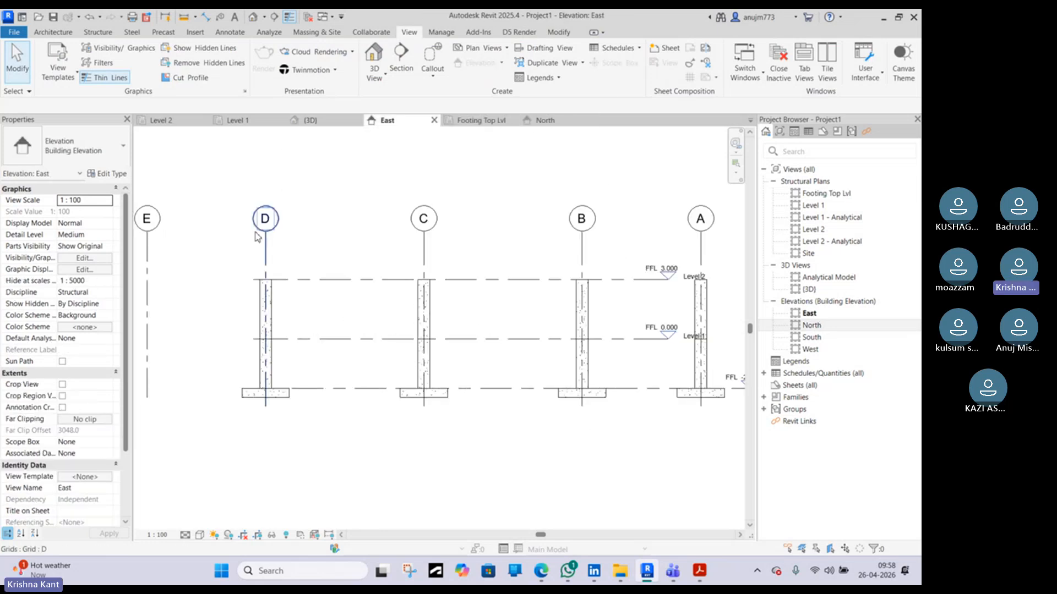
scroll(239, 282, "down", 3)
scroll(239, 282, "up", 3)
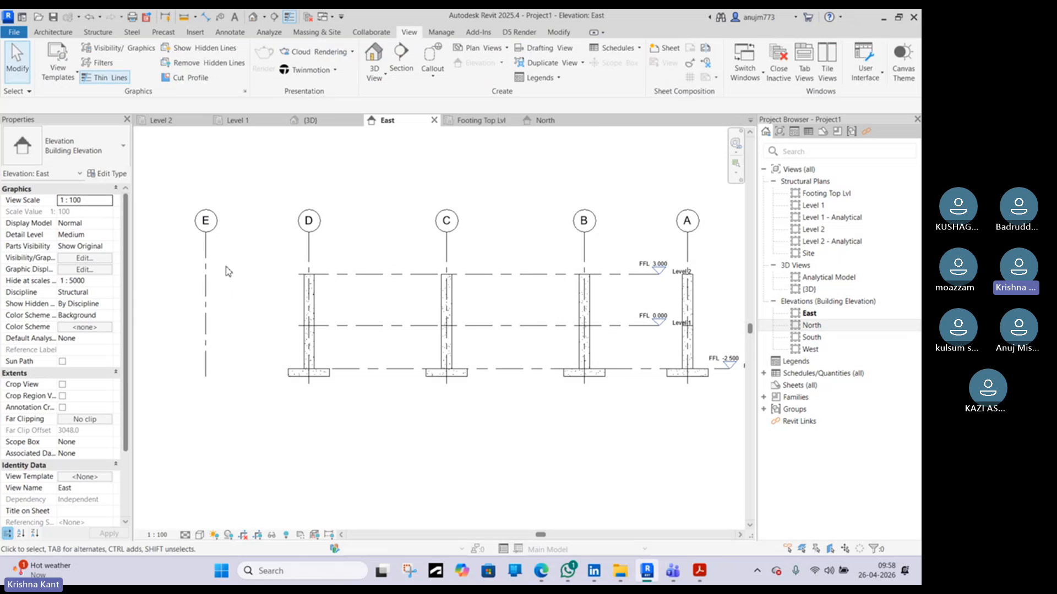
left_click(204, 252)
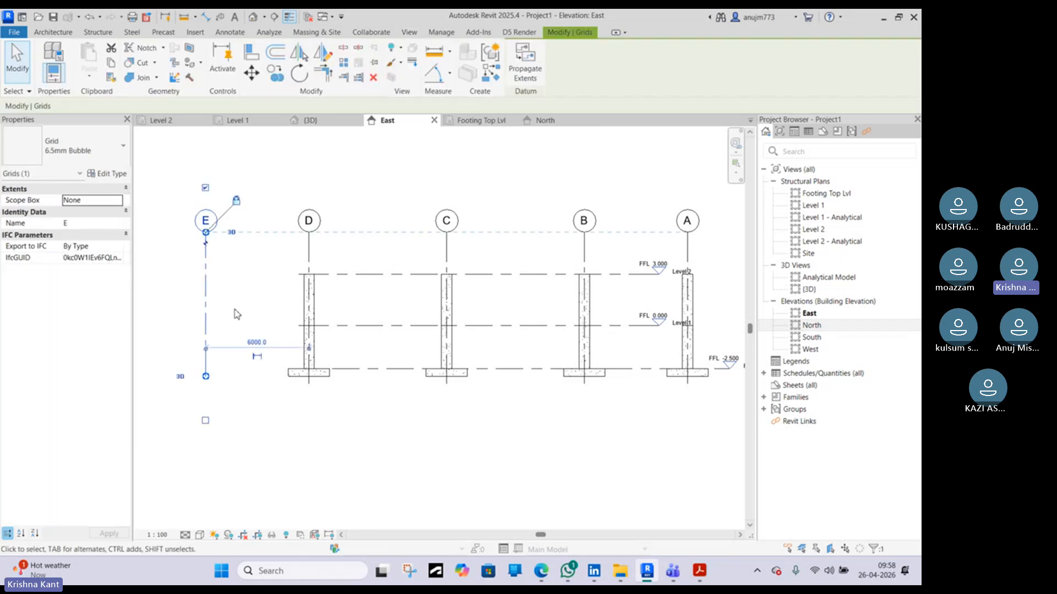
scroll(204, 374, "up", 2)
scroll(240, 363, "down", 5)
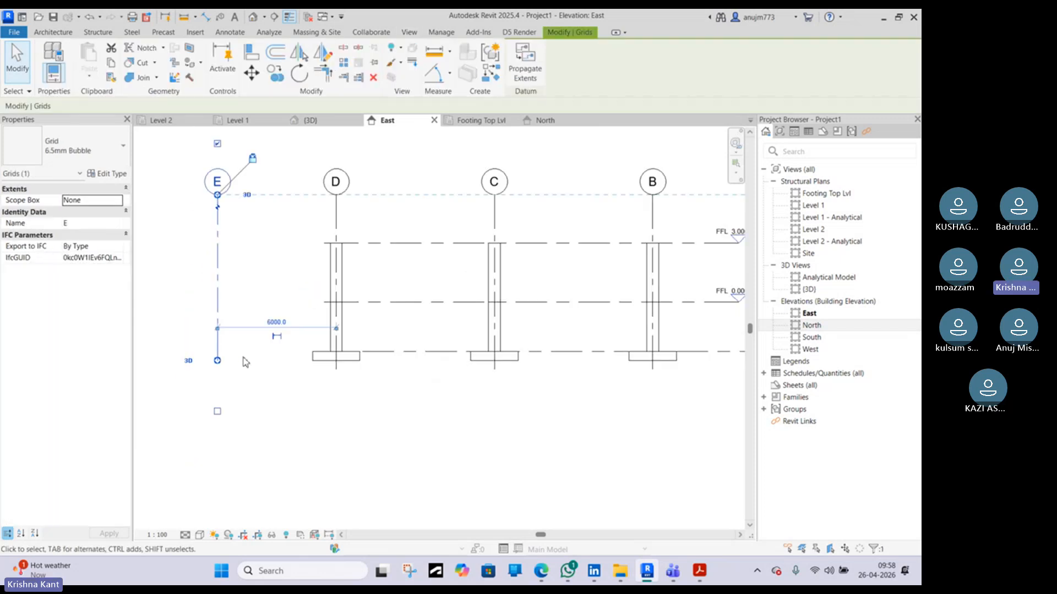
scroll(495, 352, "up", 3)
scroll(220, 346, "down", 3)
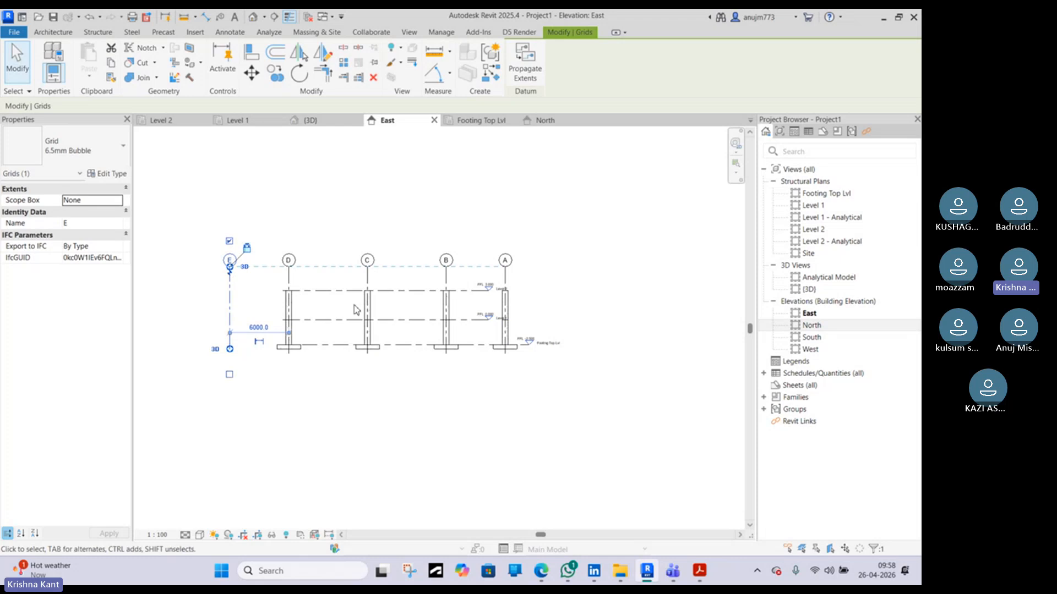
left_click(258, 295)
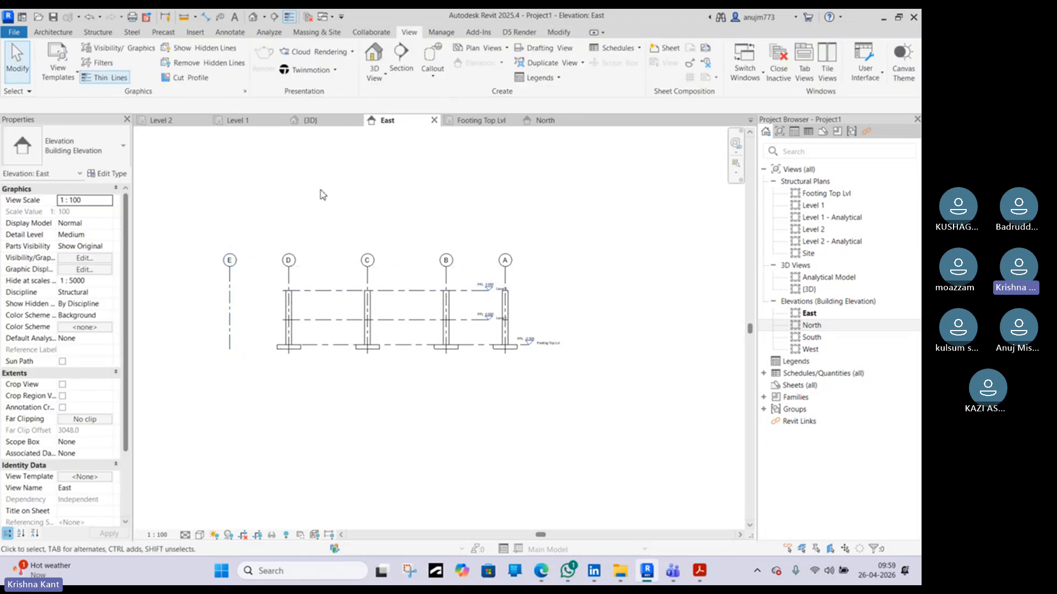
Extend the levels' left ends past the new grid E in the East elevation
left_click(309, 290)
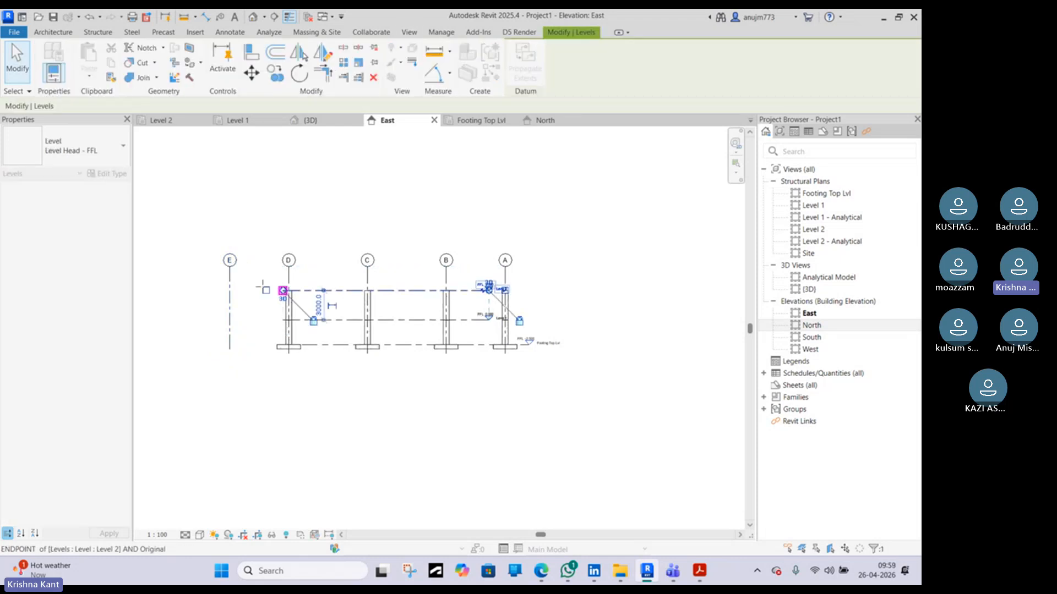
left_click(284, 320)
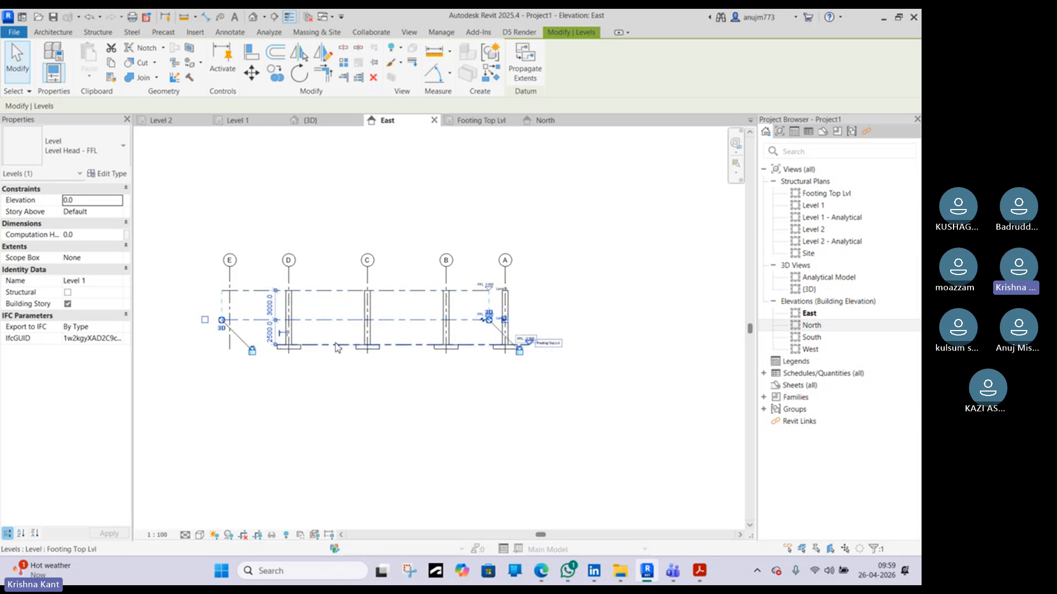
left_click(295, 346)
left_click_drag(277, 345, 221, 345)
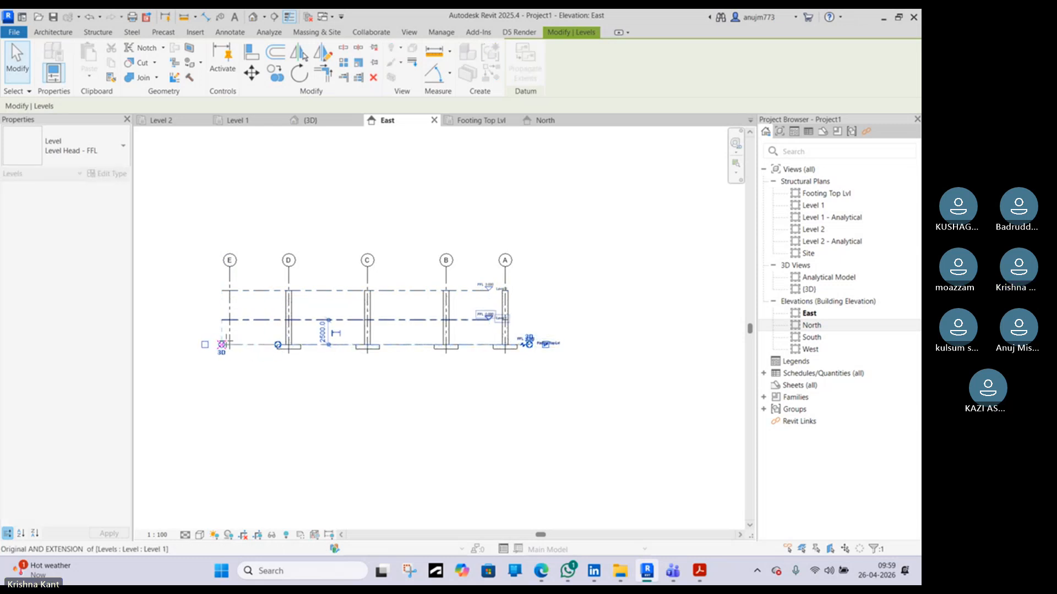
left_click(421, 393)
left_click(469, 346)
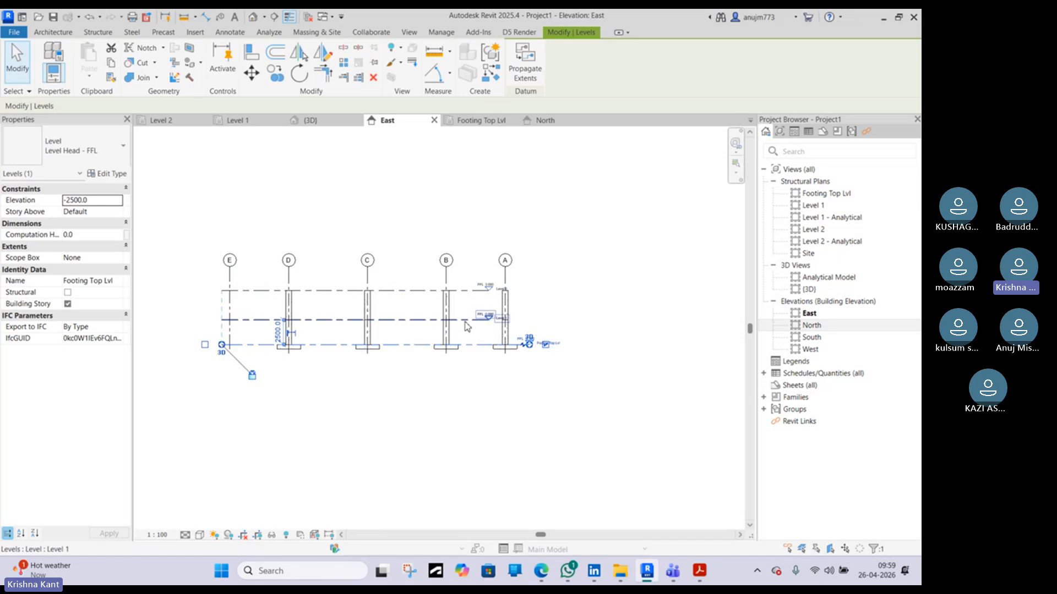
left_click(475, 321)
left_click_drag(488, 319, 531, 324)
left_click(543, 455)
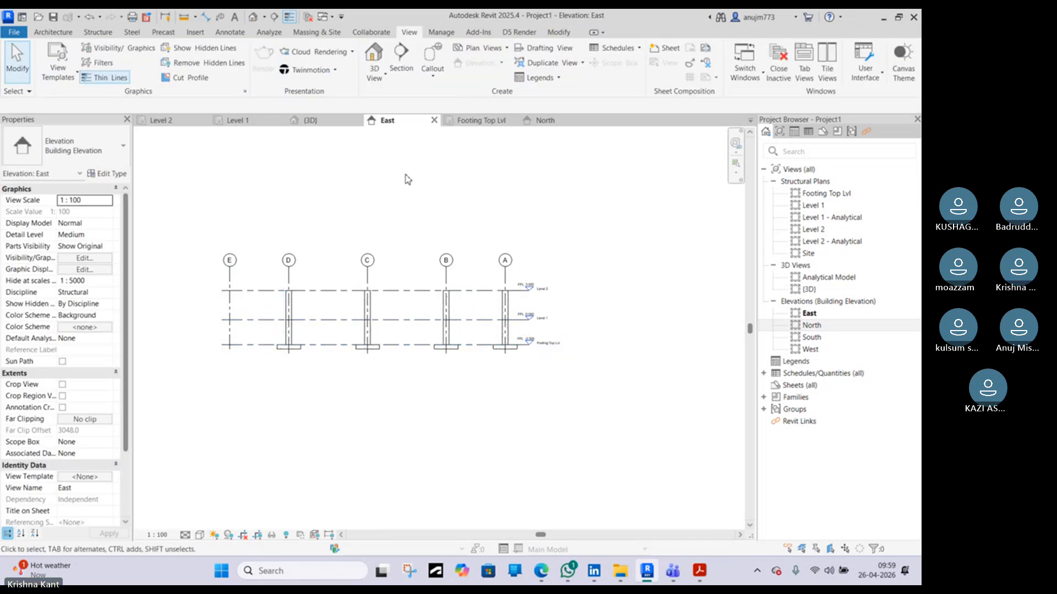
Draw a horizontal section line across the footing at grids A and 1 in the Footing Top Lvl plan
left_click(487, 122)
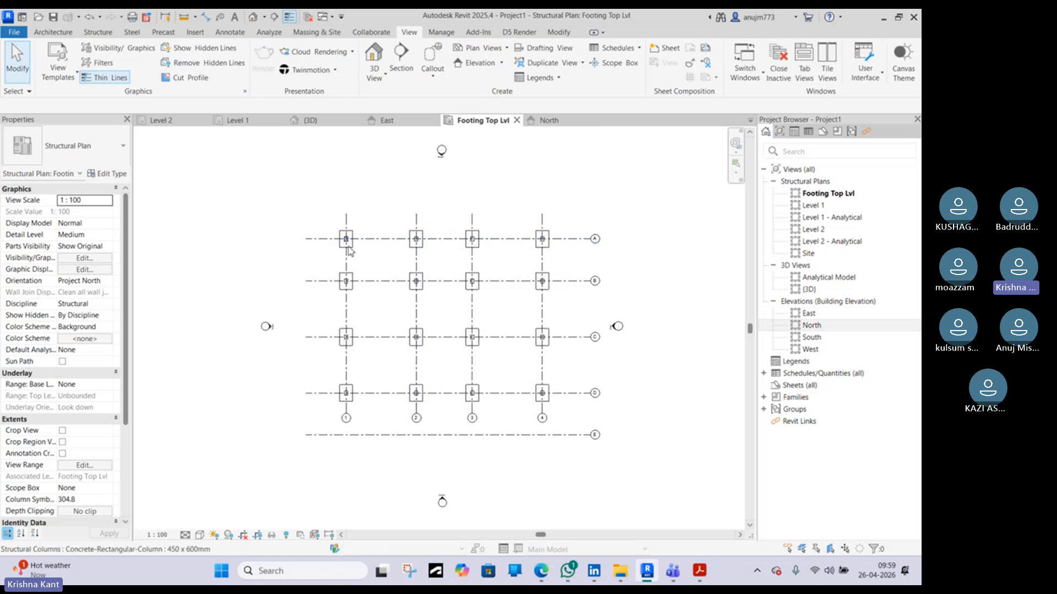
scroll(421, 226, "up", 4)
scroll(363, 227, "up", 2)
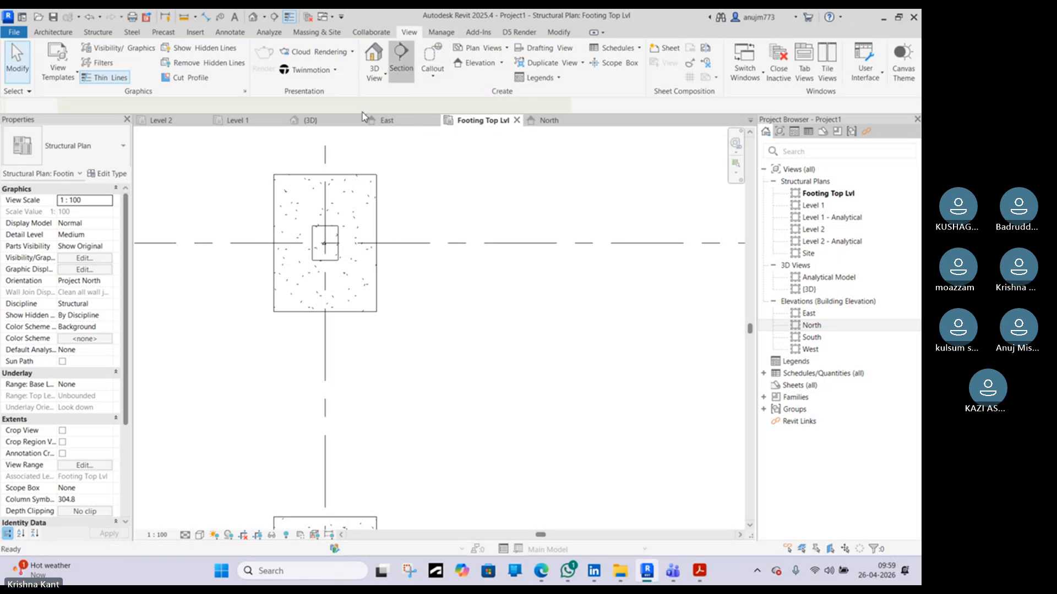
left_click(402, 60)
middle_click_drag(196, 228, 263, 238)
left_click(260, 246)
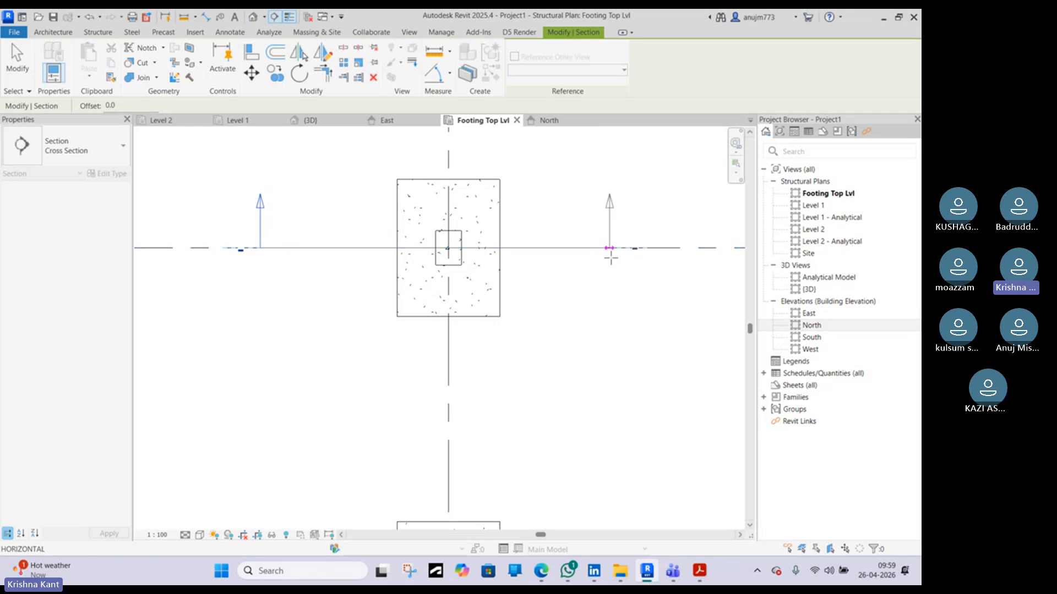
left_click(632, 247)
key("Escape")
Open the new section view through that footing
scroll(615, 260, "down", 1)
scroll(615, 261, "down", 1)
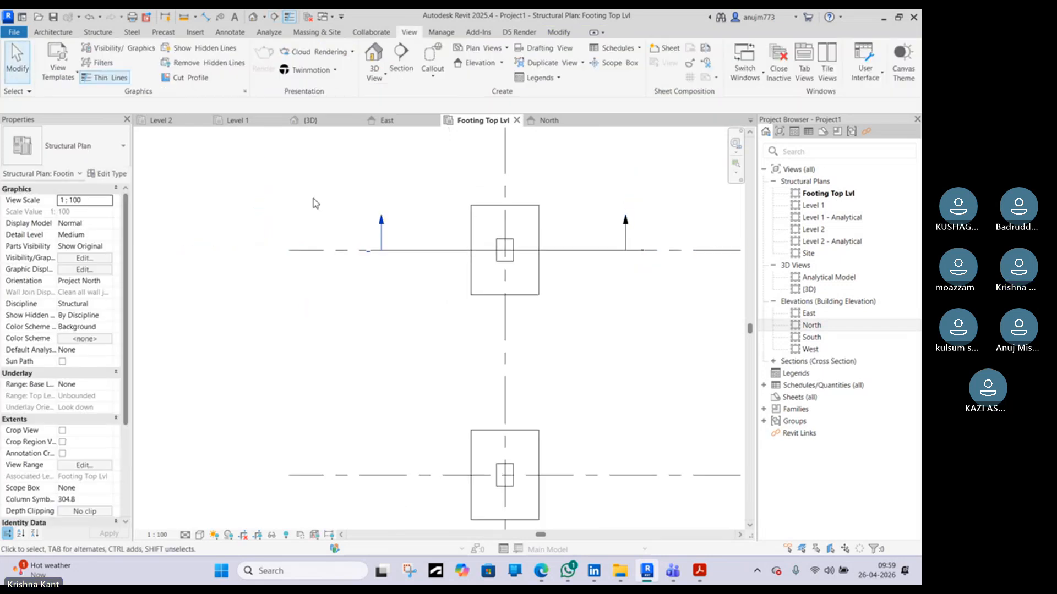
double_click(381, 220)
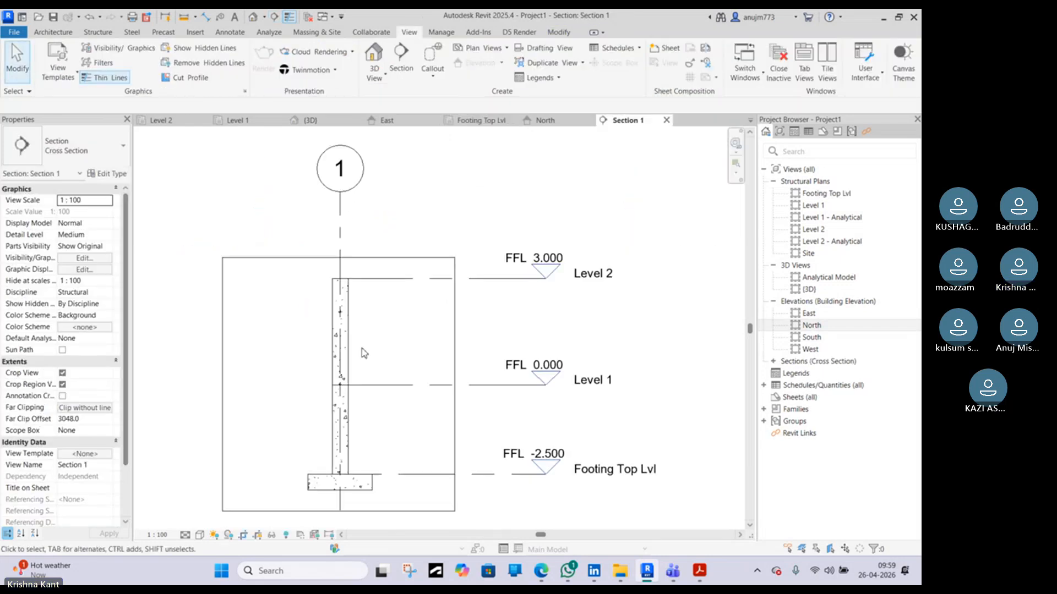
Open the Footing Top Lvl plan from the section view's level head
middle_click_drag(370, 331, 477, 283)
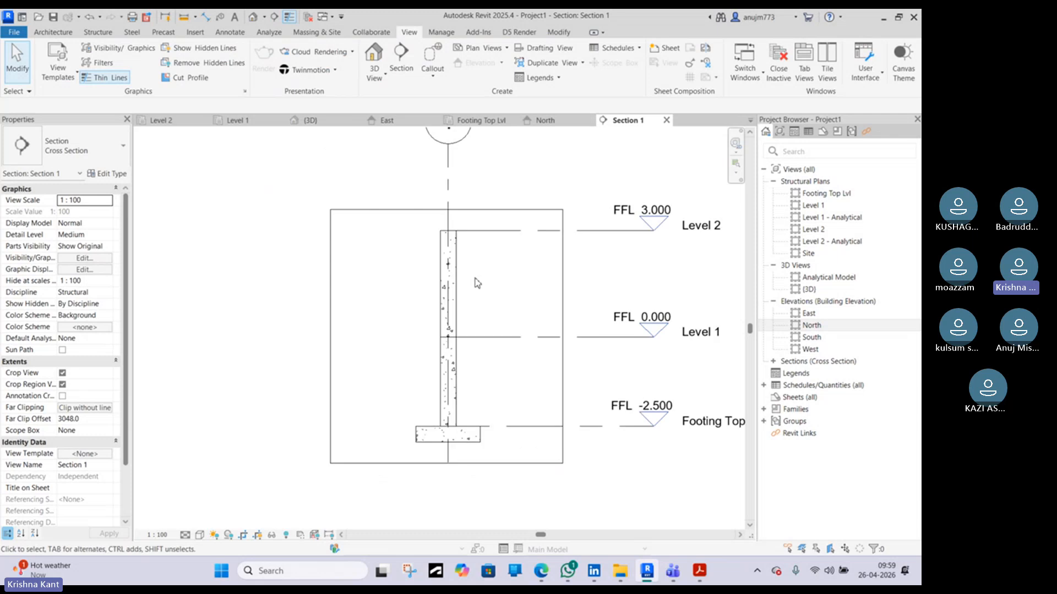
scroll(476, 330, "up", 2)
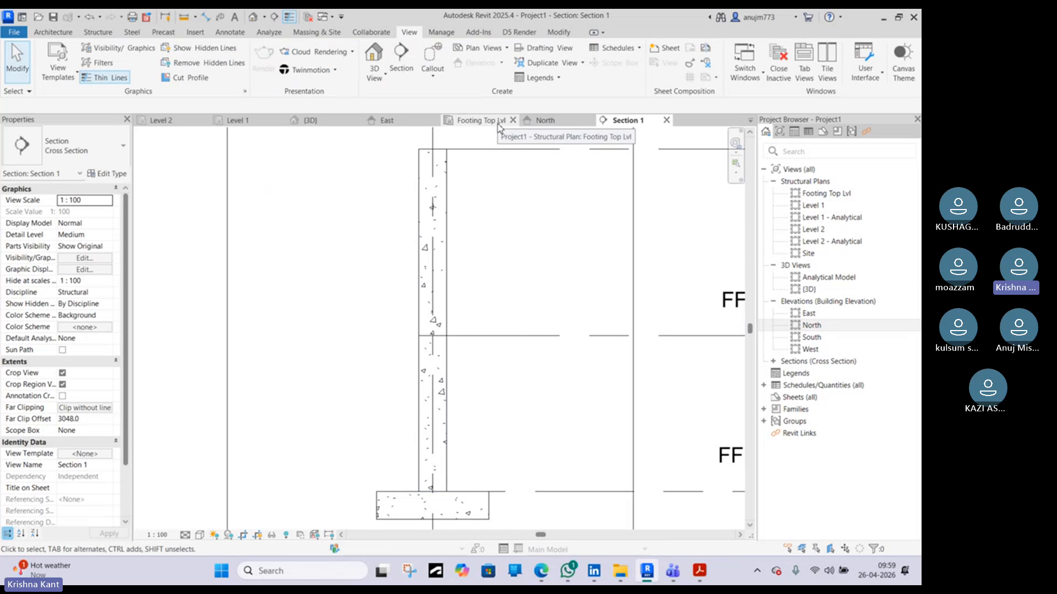
middle_click_drag(605, 287, 450, 239)
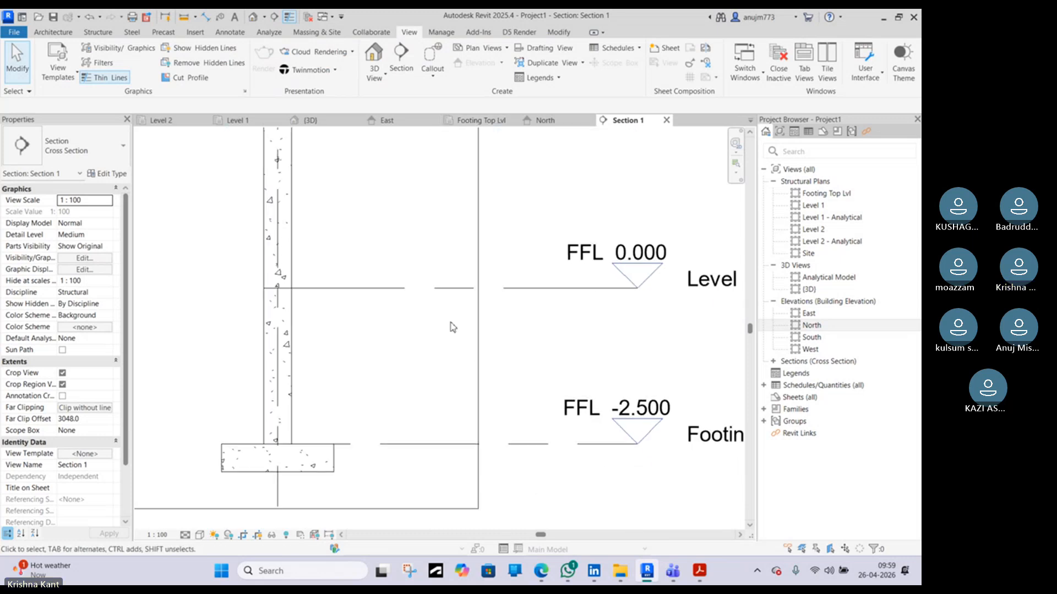
double_click(648, 434)
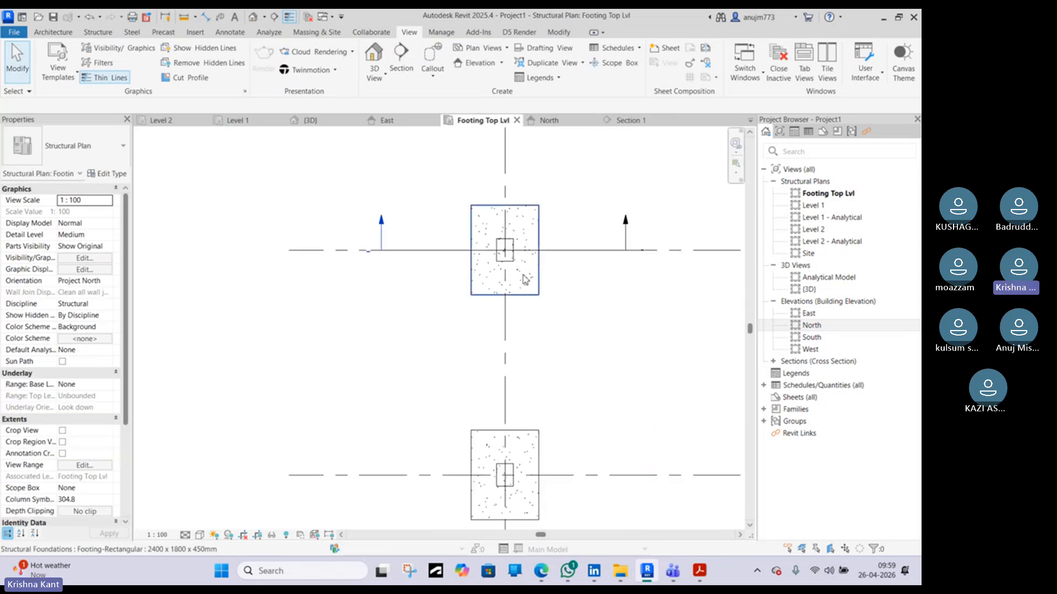
scroll(503, 264, "up", 4)
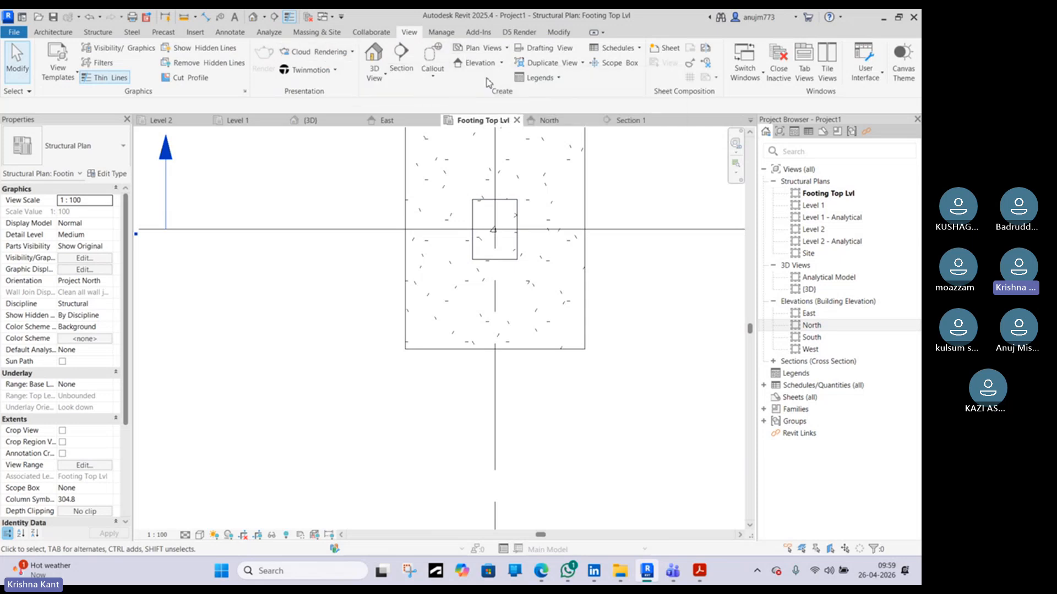
Apply the XD3\XC3/4(IIIB) (C32/40,0.40,380) <40 mm> rebar cover setting to the column using the Cover tool
left_click(94, 33)
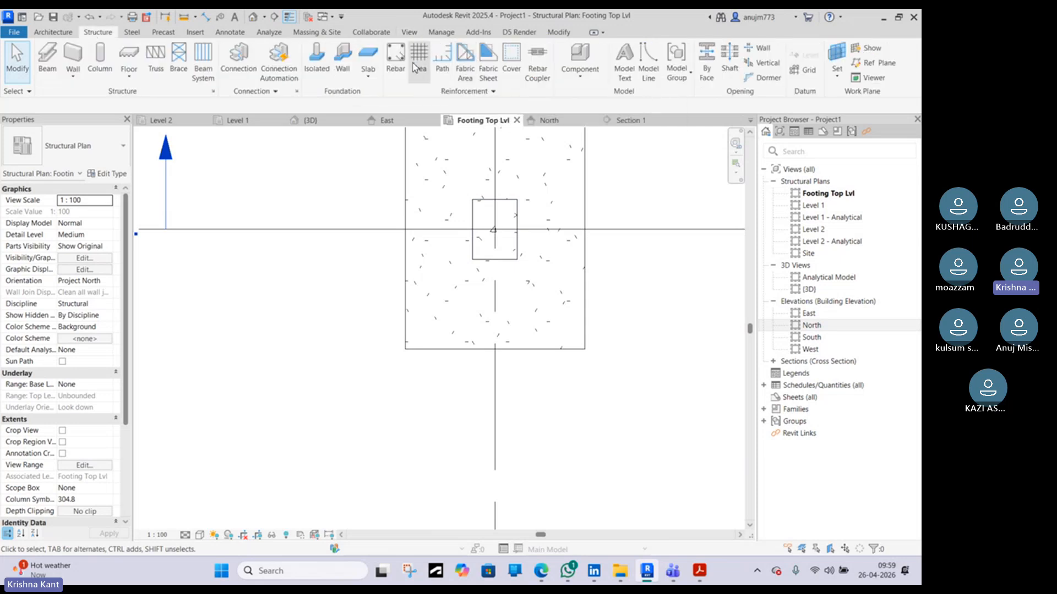
left_click(511, 55)
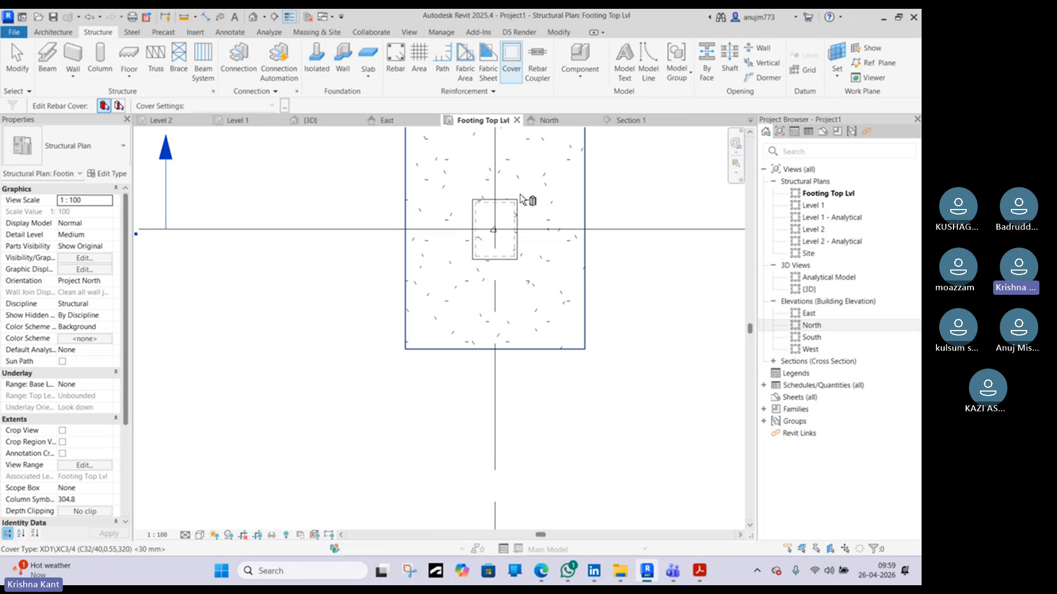
left_click(518, 208)
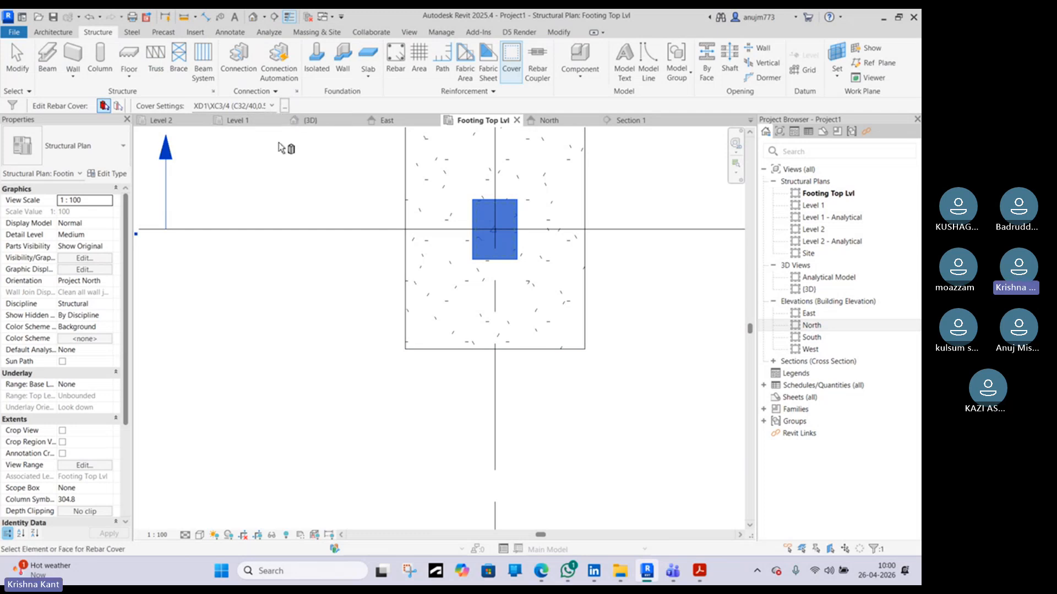
left_click(270, 109)
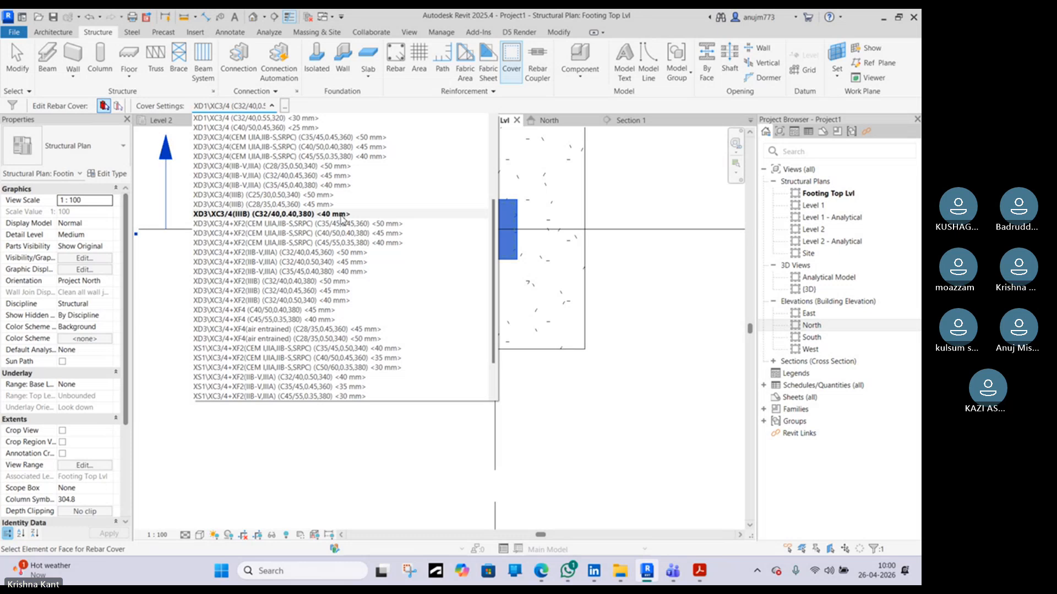
left_click(341, 215)
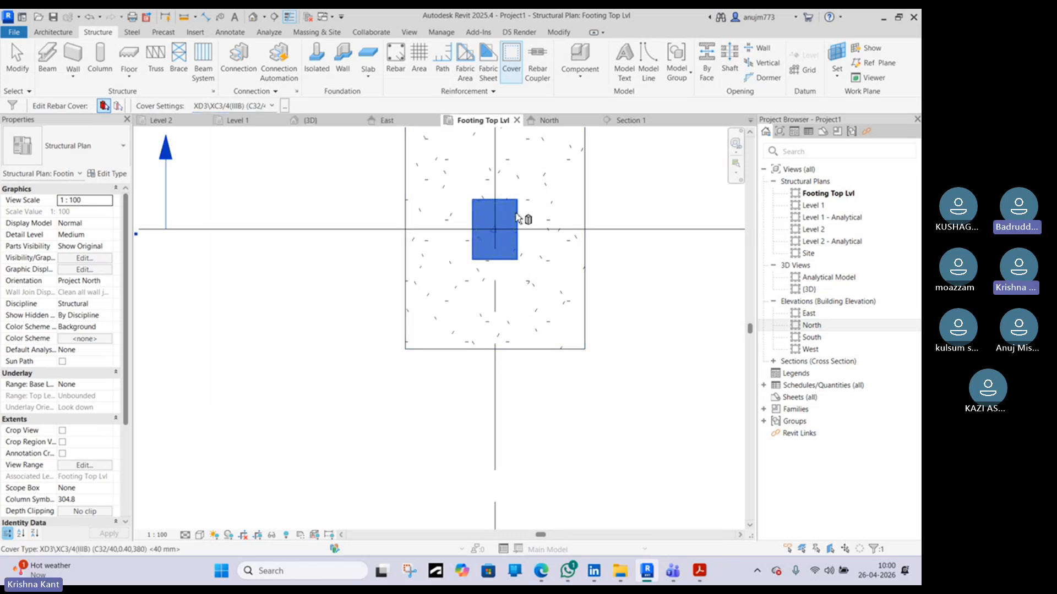
scroll(523, 214, "up", 2)
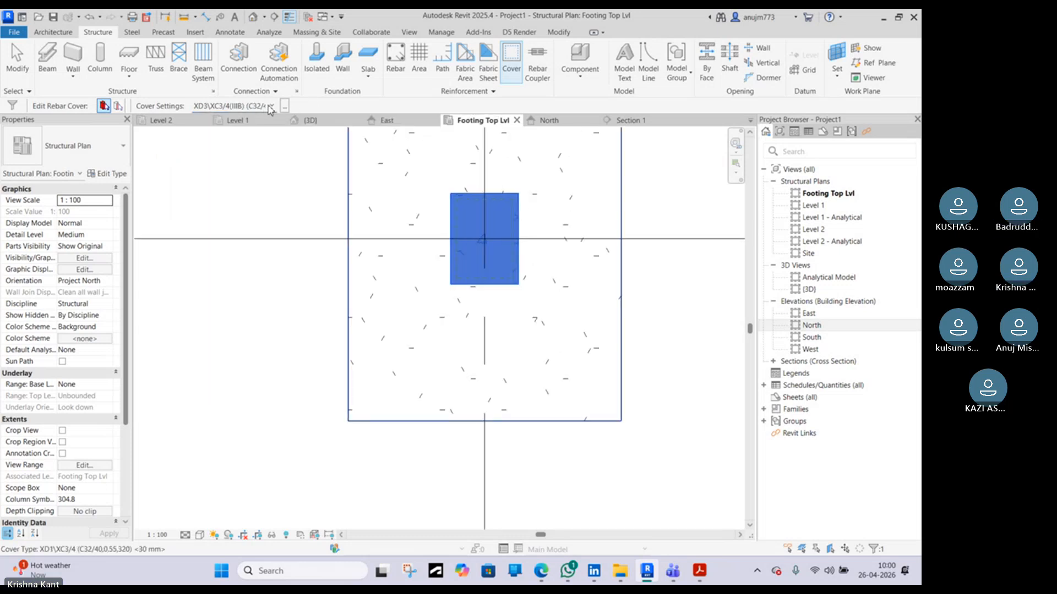
left_click(309, 284)
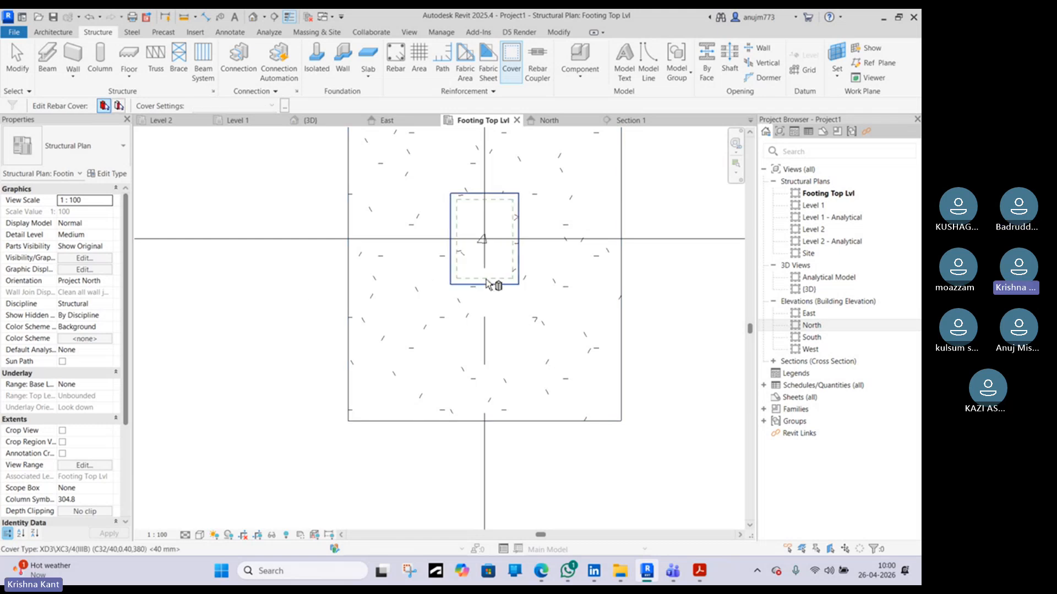
Search the web for minimum cover for column, then return to the Revit window
left_click(544, 557)
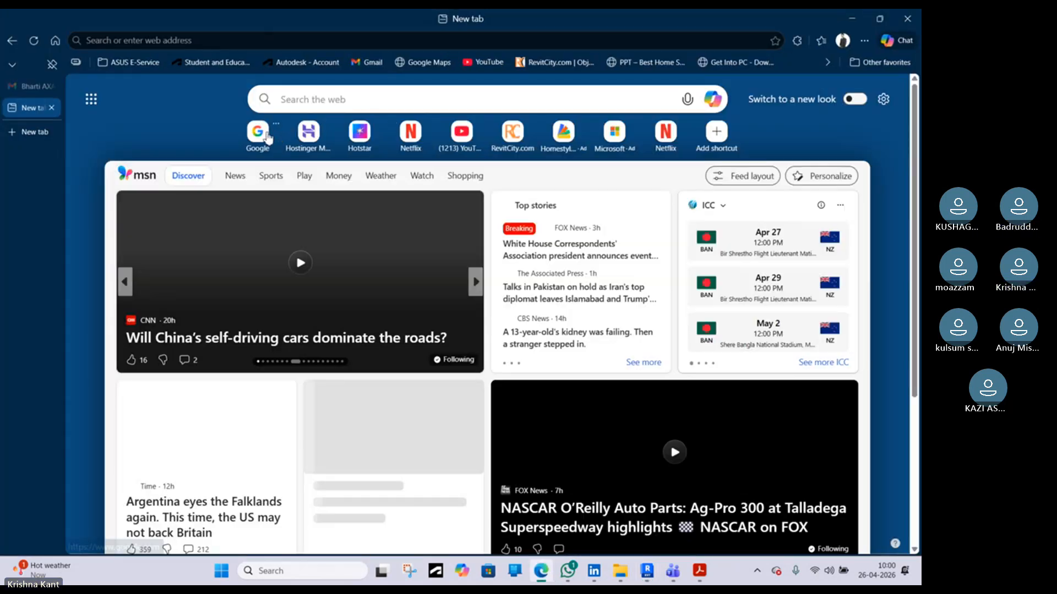
left_click(267, 136)
left_click(390, 292)
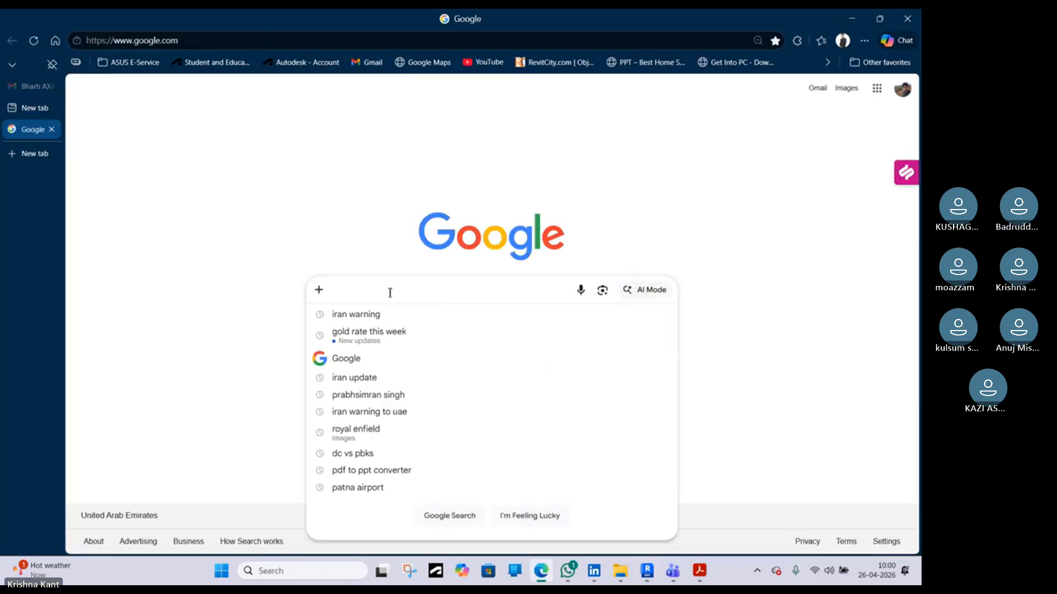
type("minin")
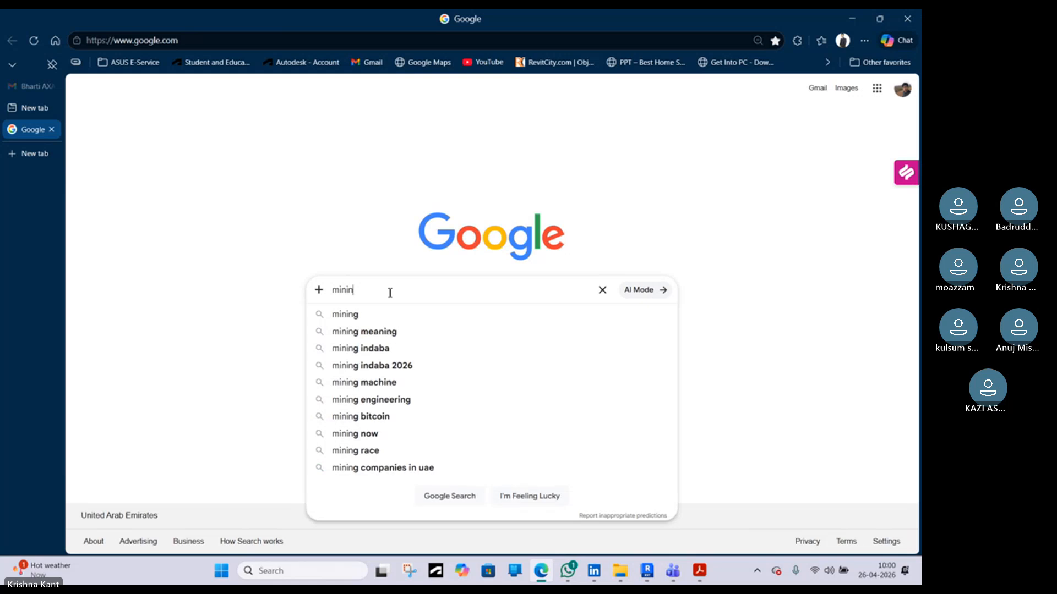
type("mu")
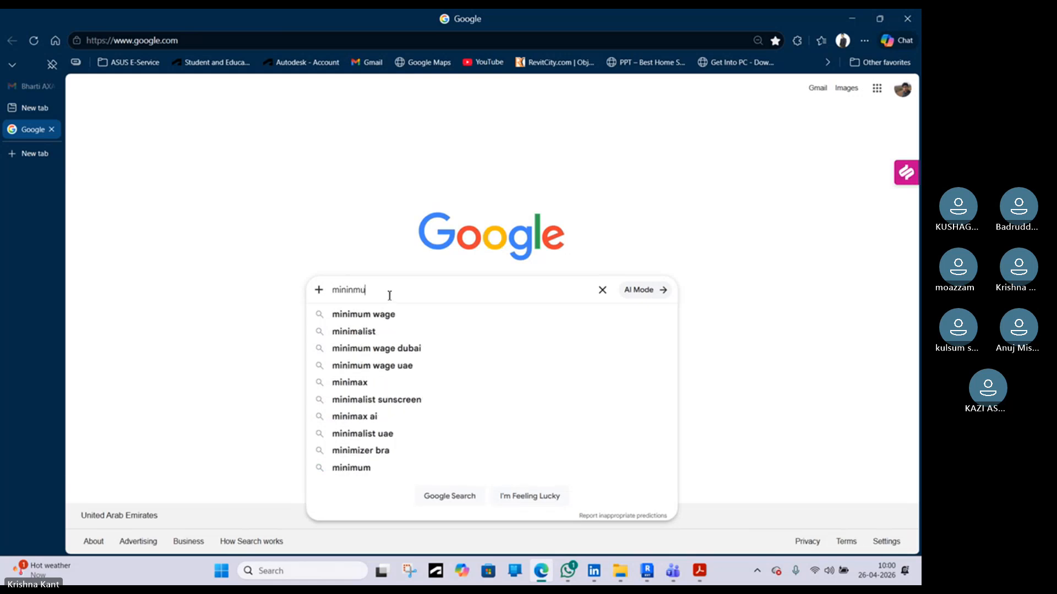
type("m c")
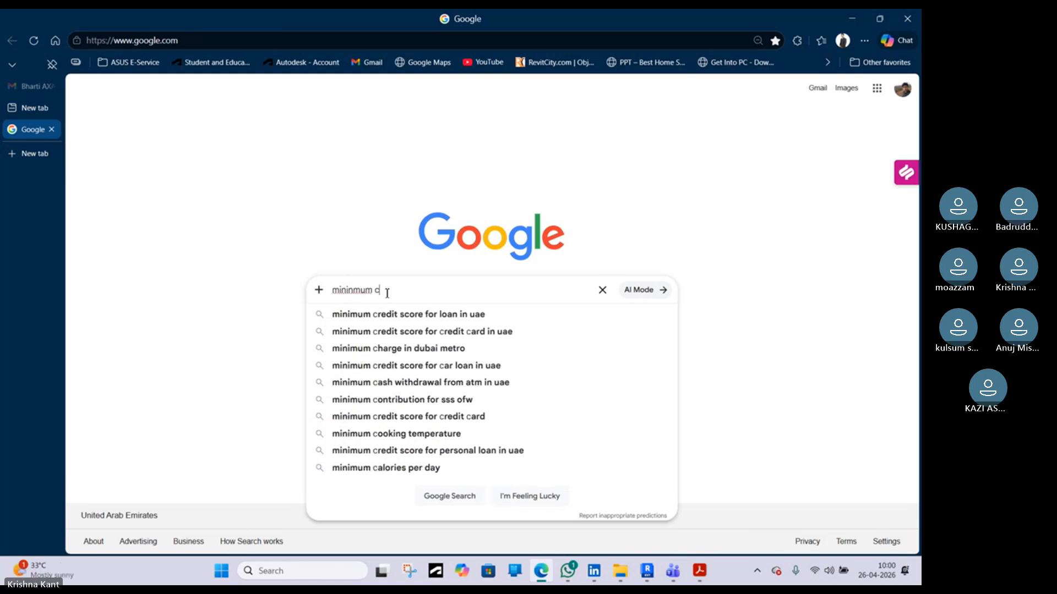
type("ove")
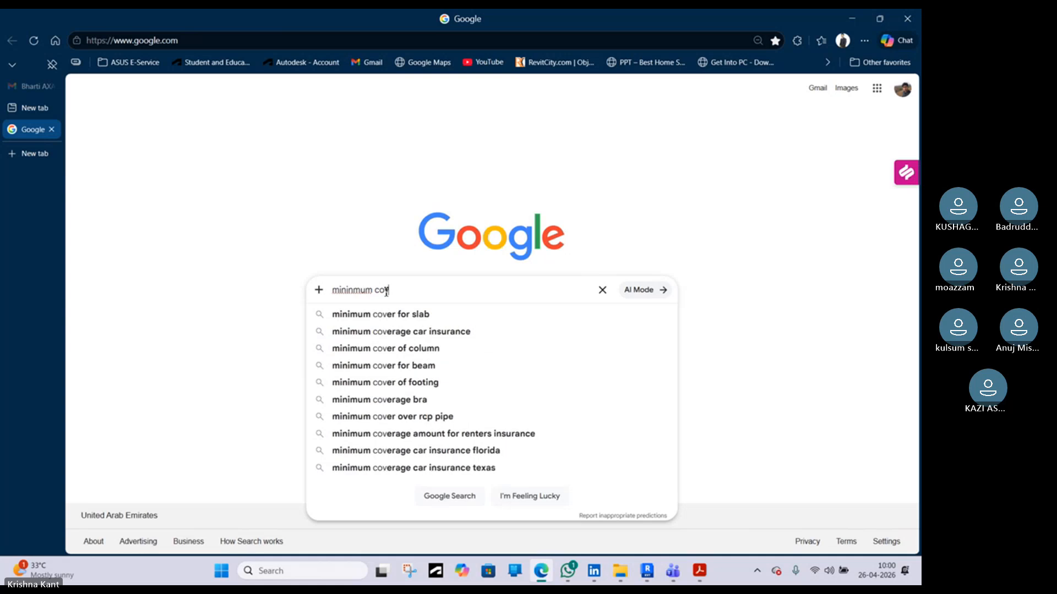
type("r for")
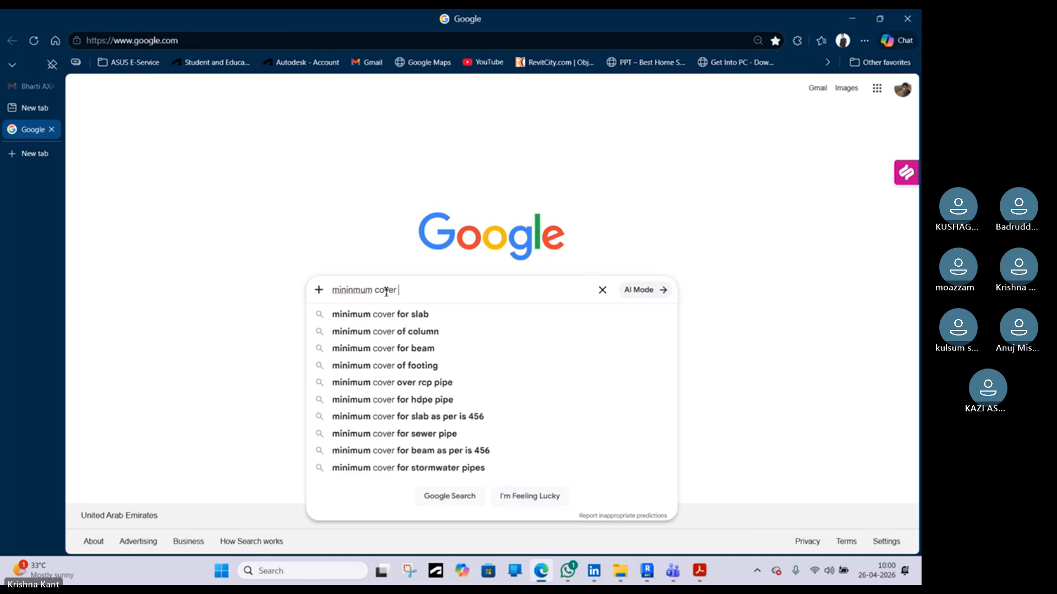
left_click(414, 332)
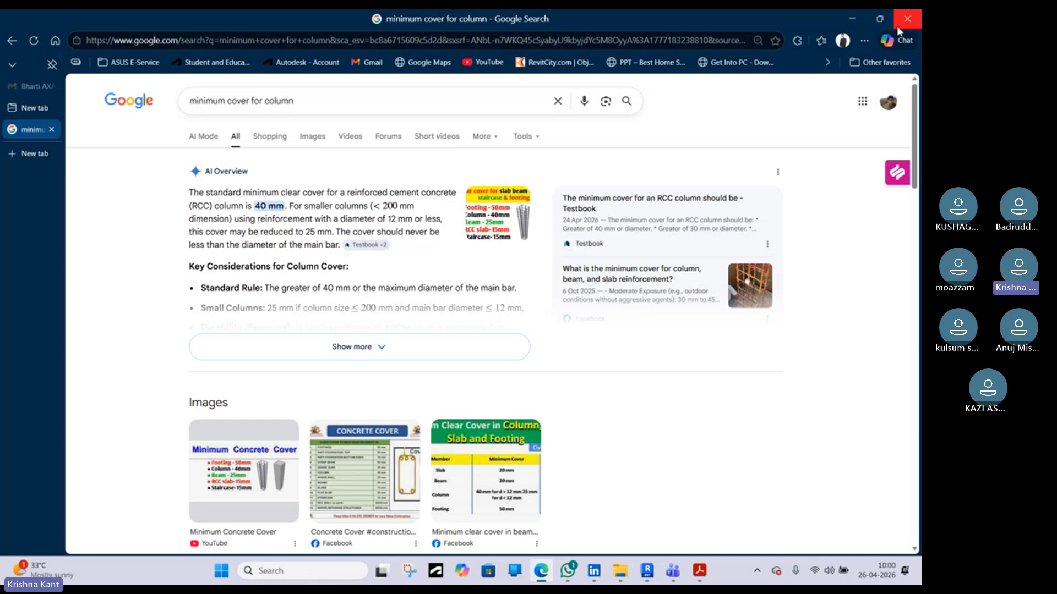
left_click(853, 25)
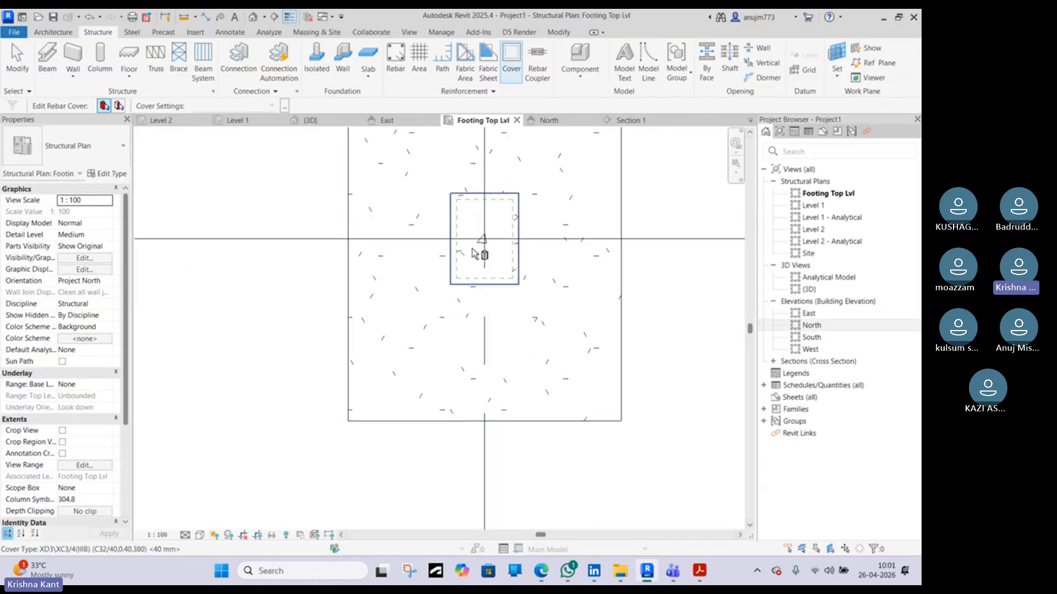
Review the column's rebar cover setting in the Cover tool, then exit it
left_click(484, 208)
left_click(272, 106)
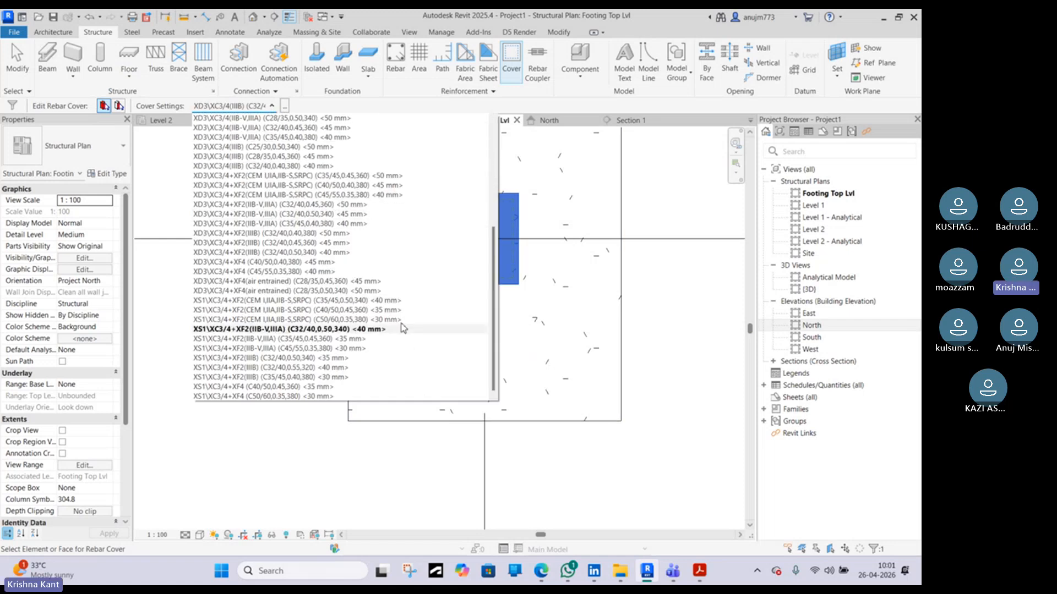
left_click(282, 109)
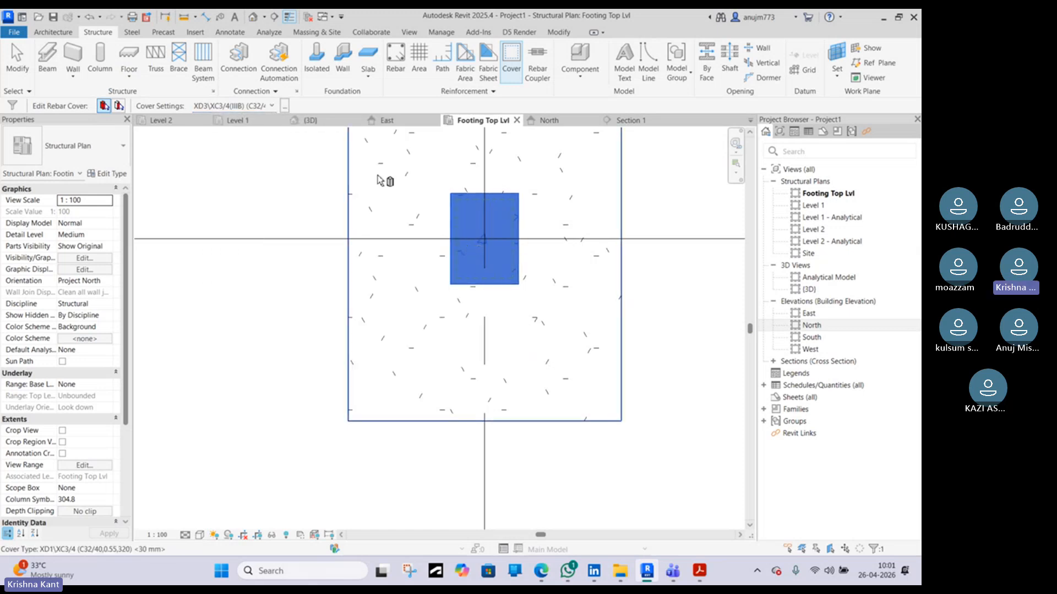
right_click(307, 198)
left_click(331, 203)
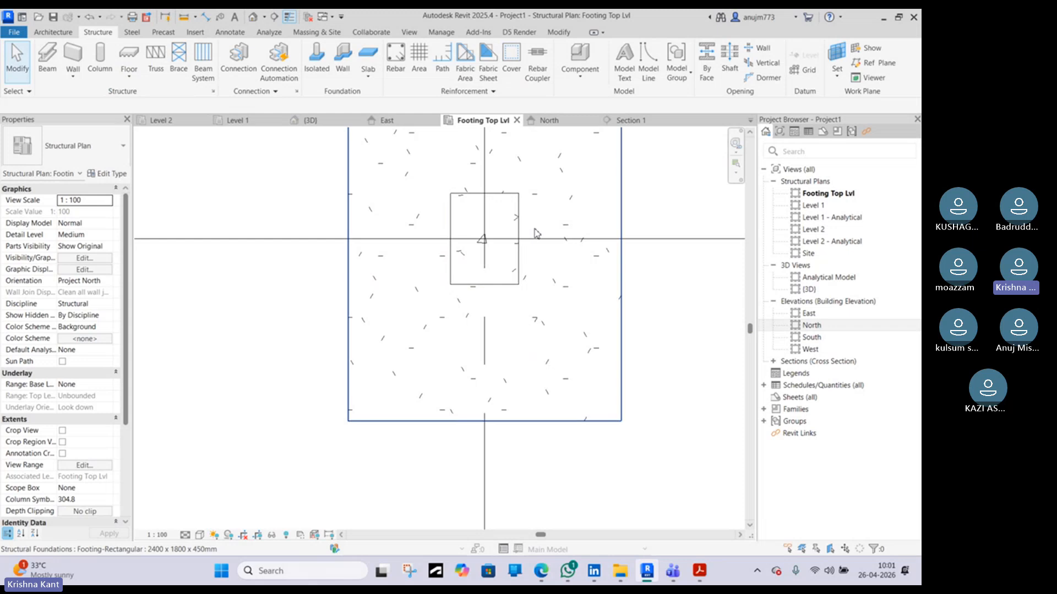
left_click(502, 230)
key("Escape")
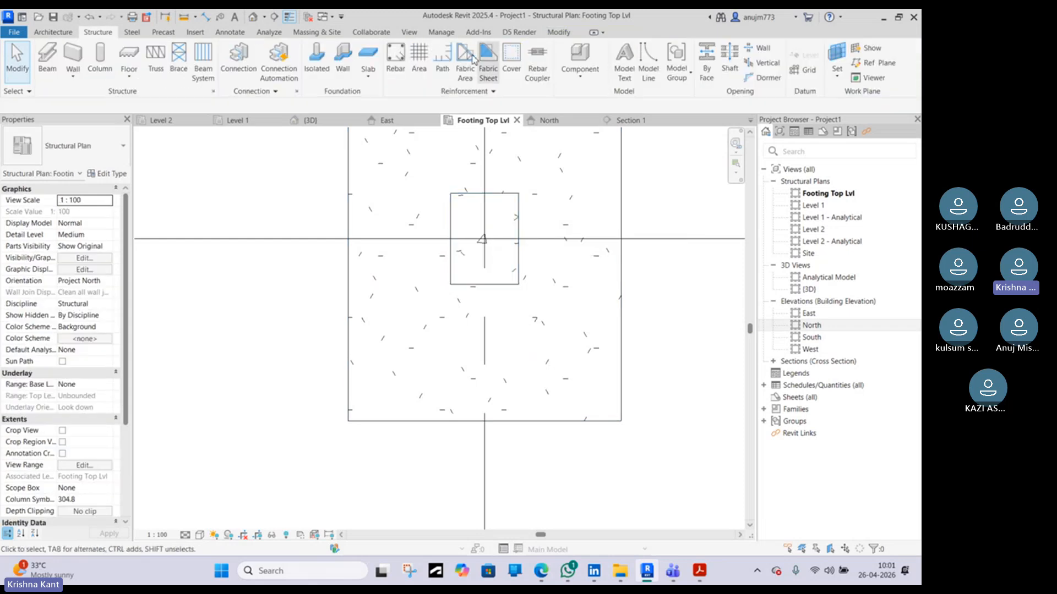
Start the Rebar tool in the Footing Top Lvl plan, accepting the rebar shape notice
left_click(398, 71)
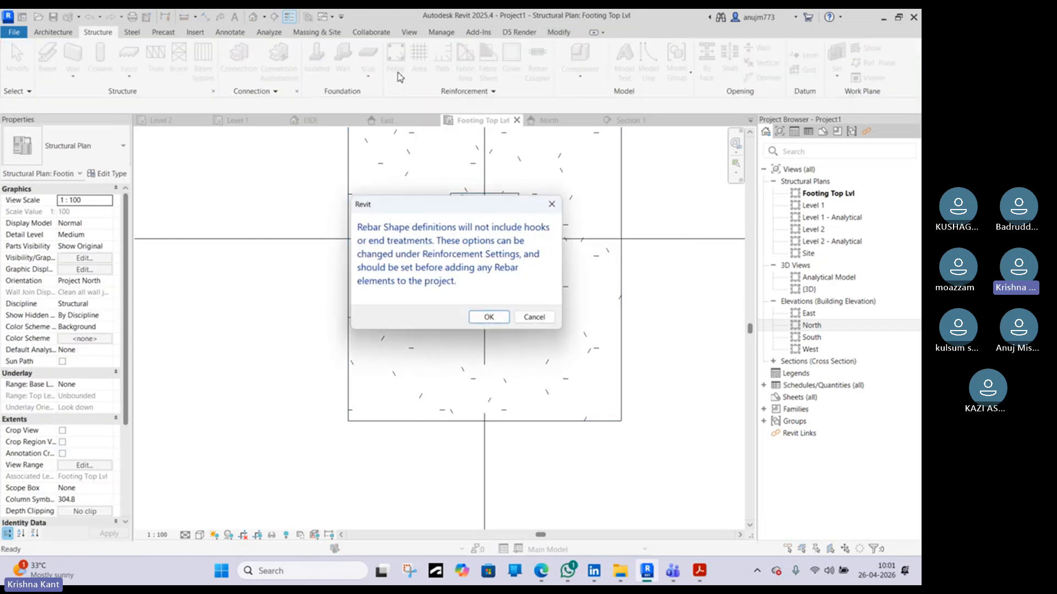
left_click(488, 317)
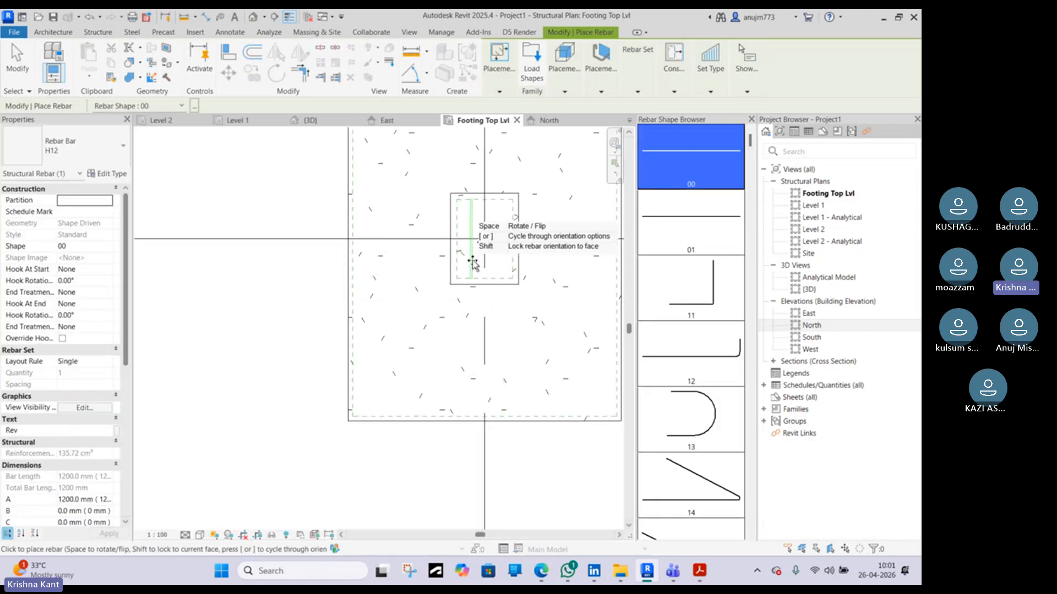
middle_click_drag(512, 271, 365, 301)
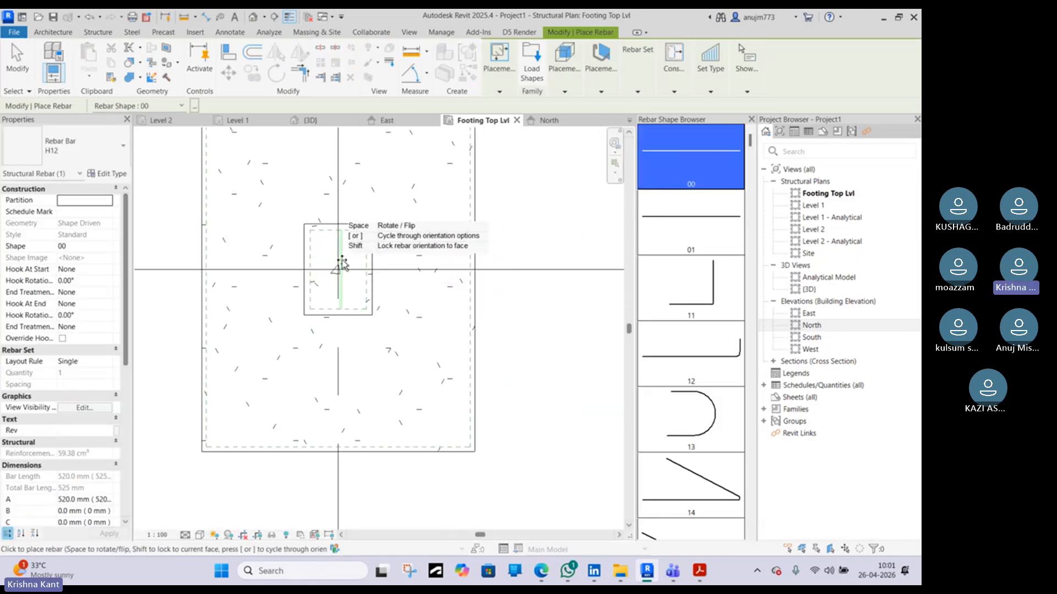
Open the is.sp.34.1987 handbook PDF and examine the typical column tie arrangement figures
left_click(542, 570)
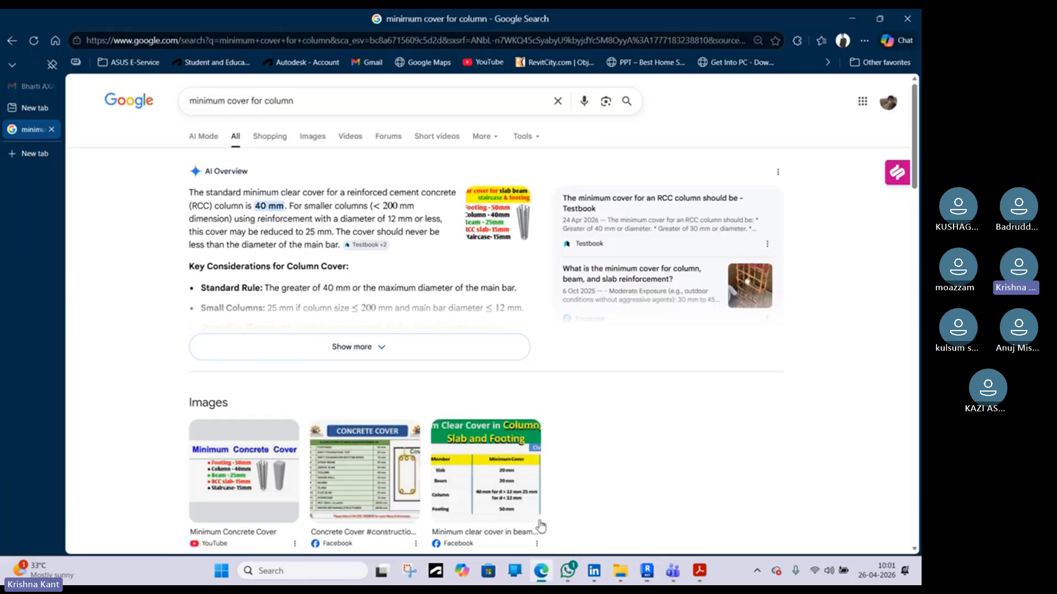
left_click(700, 572)
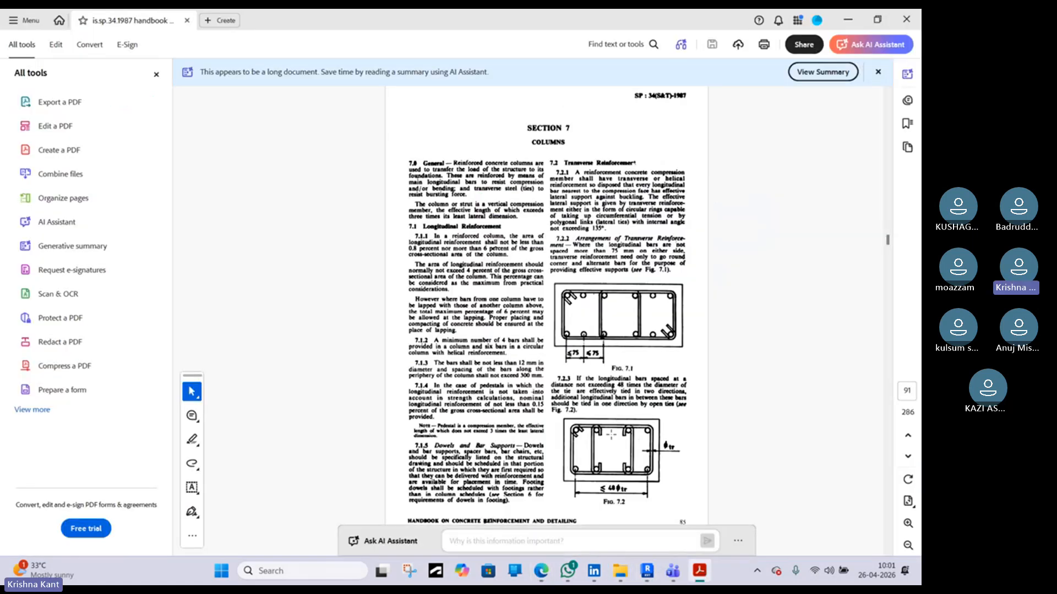
scroll(611, 435, "down", 1)
scroll(607, 424, "up", 1)
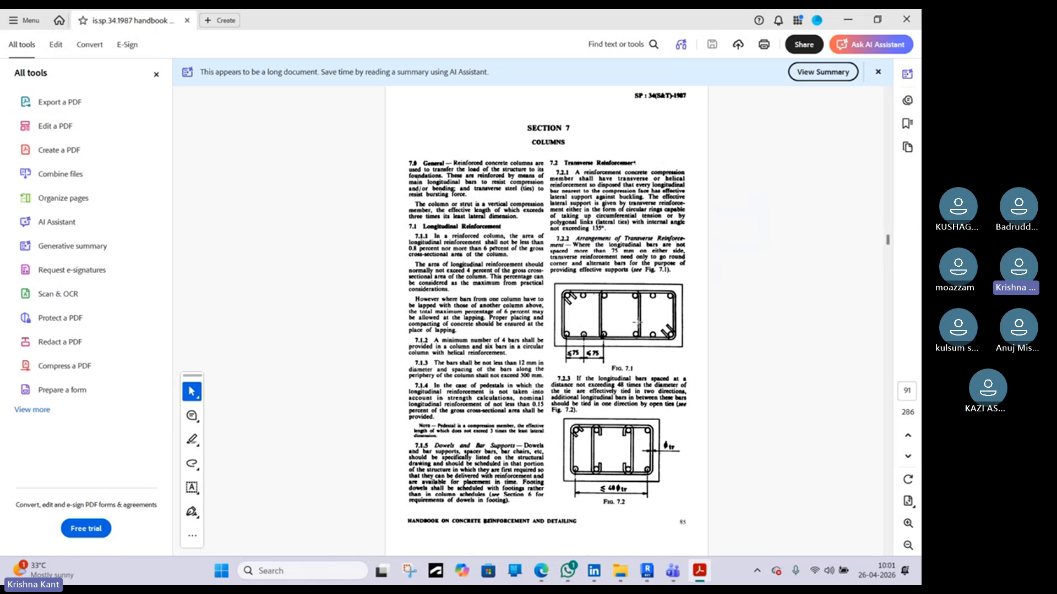
left_click_drag(887, 241, 889, 252)
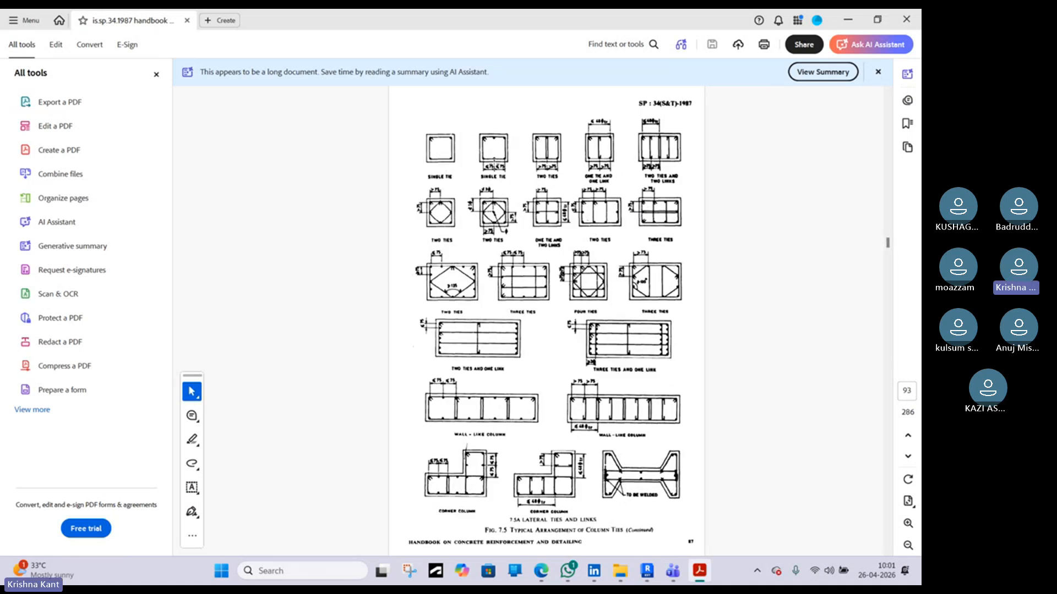
scroll(358, 143, "up", 3, "ctrl")
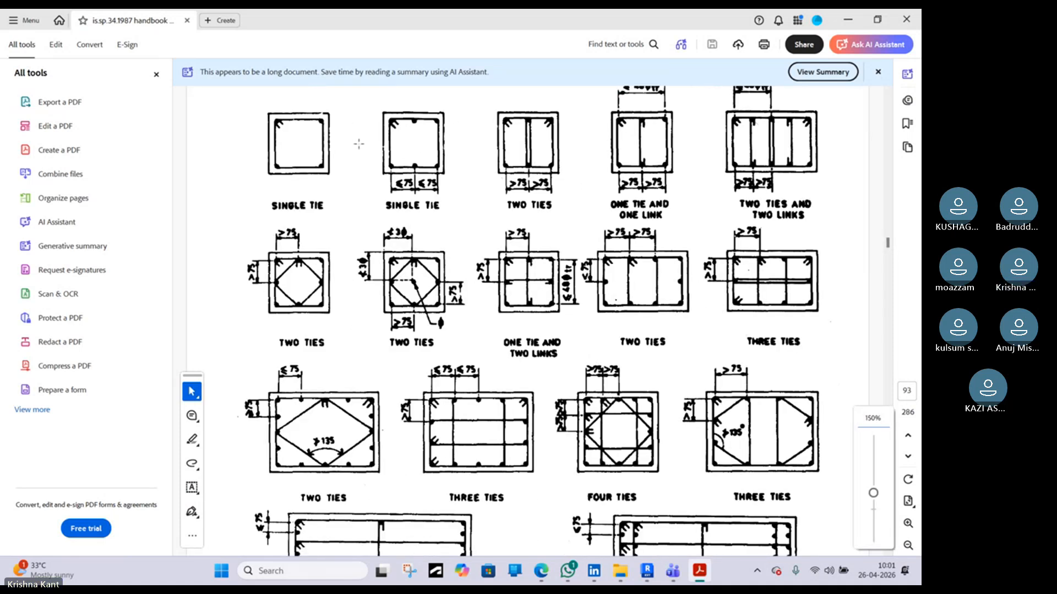
scroll(304, 154, "up", 1)
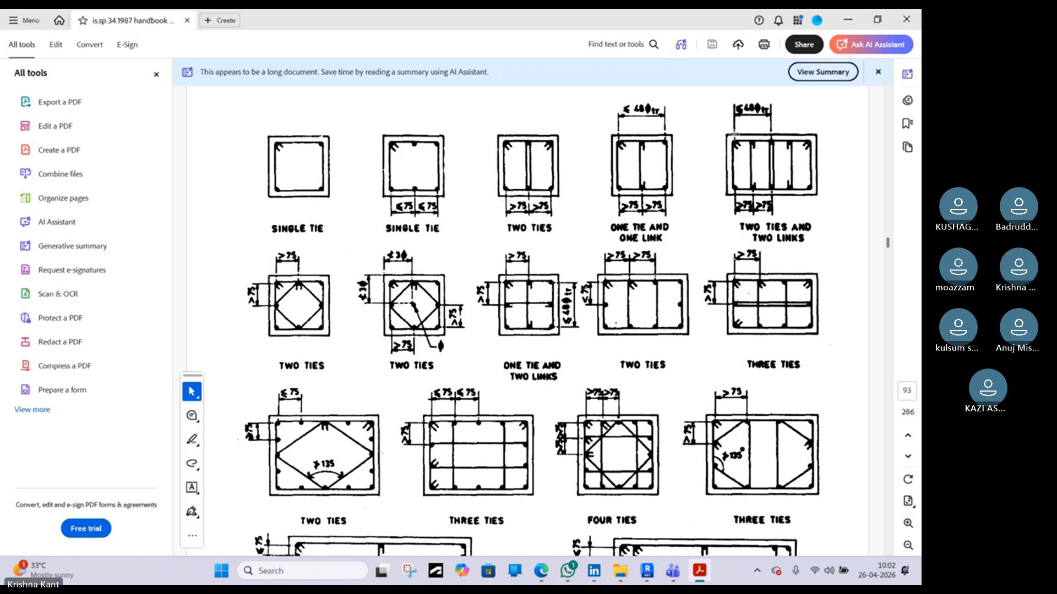
scroll(678, 170, "down", 5)
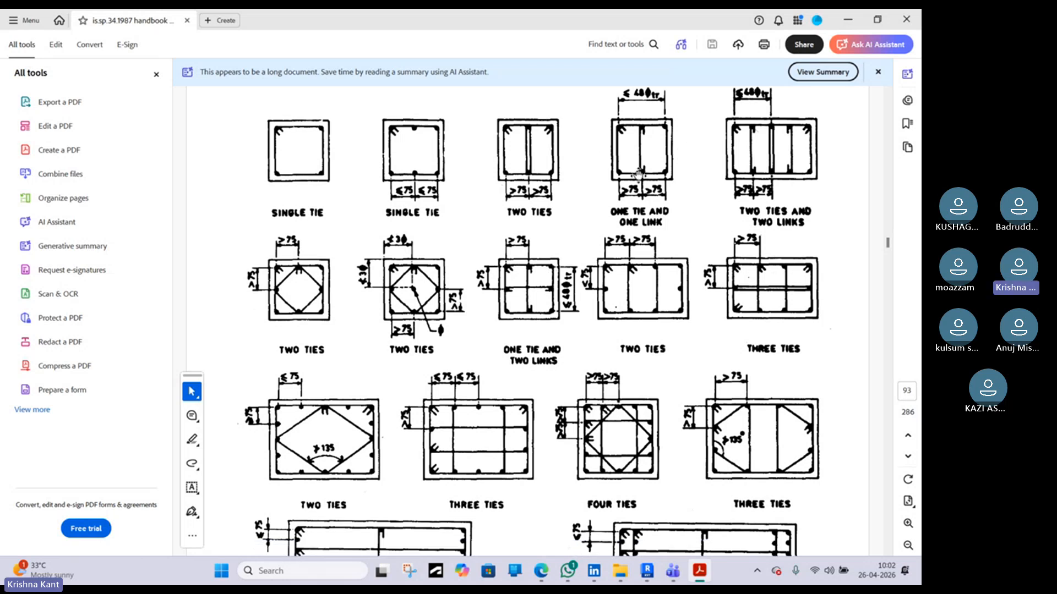
Scroll through the handbook's column reinforcement clauses and tie detailing figures
scroll(662, 171, "up", 4)
scroll(662, 171, "up", 2)
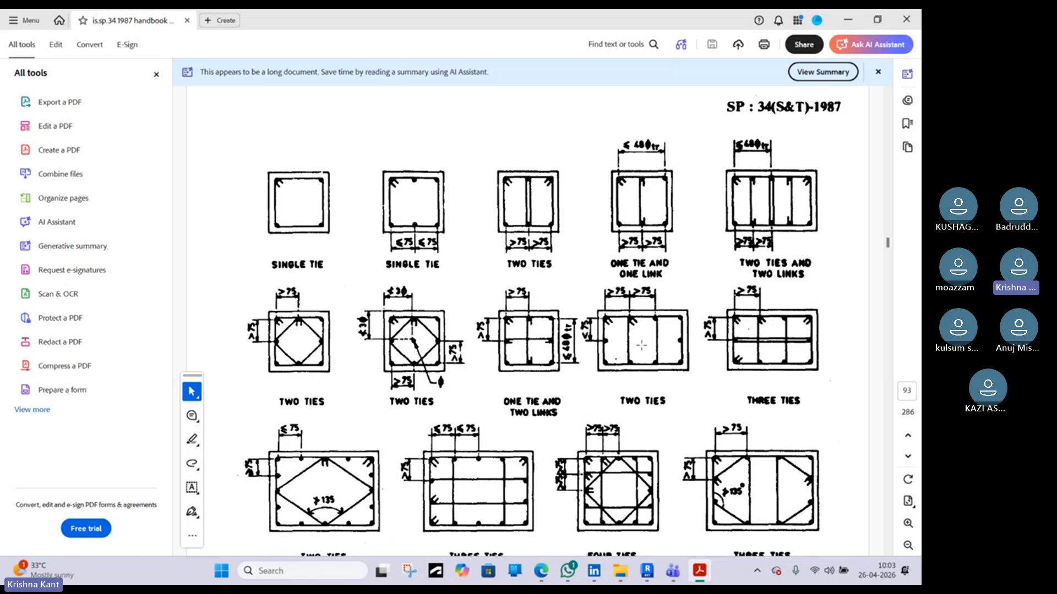
scroll(661, 329, "down", 3)
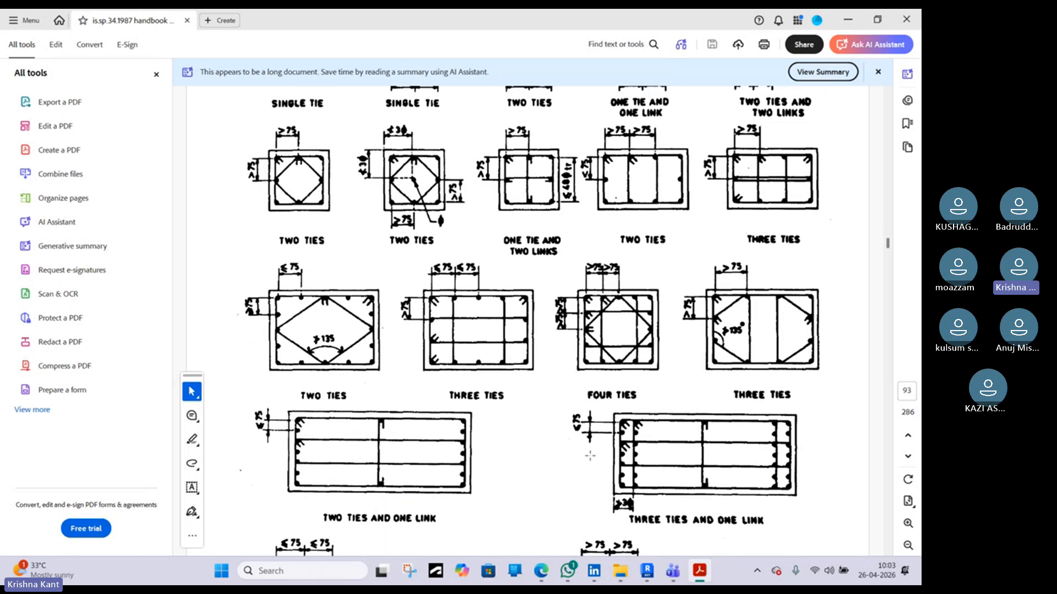
scroll(652, 440, "down", 3)
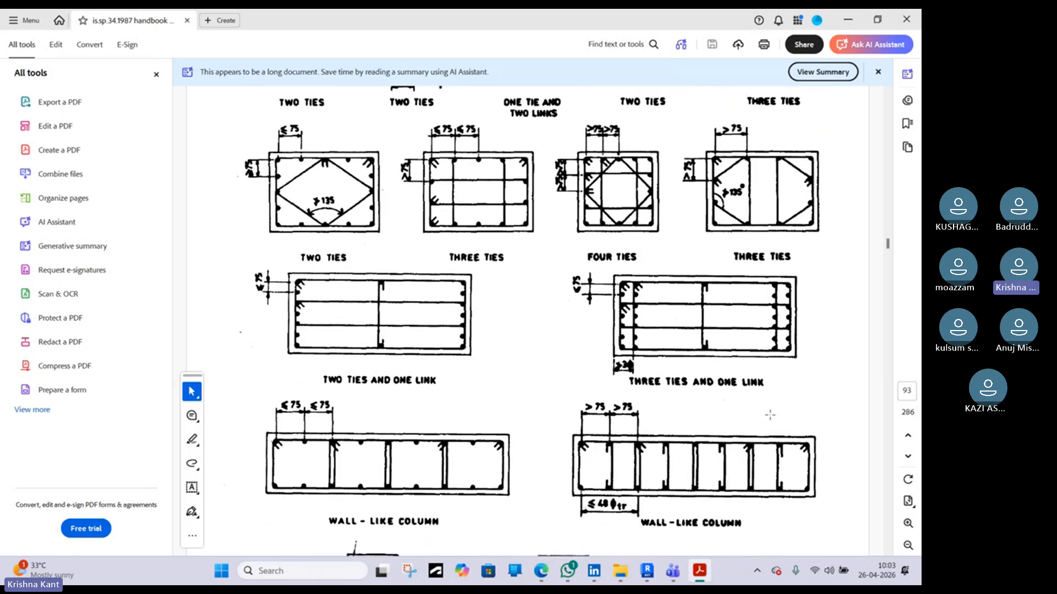
scroll(716, 434, "down", 2)
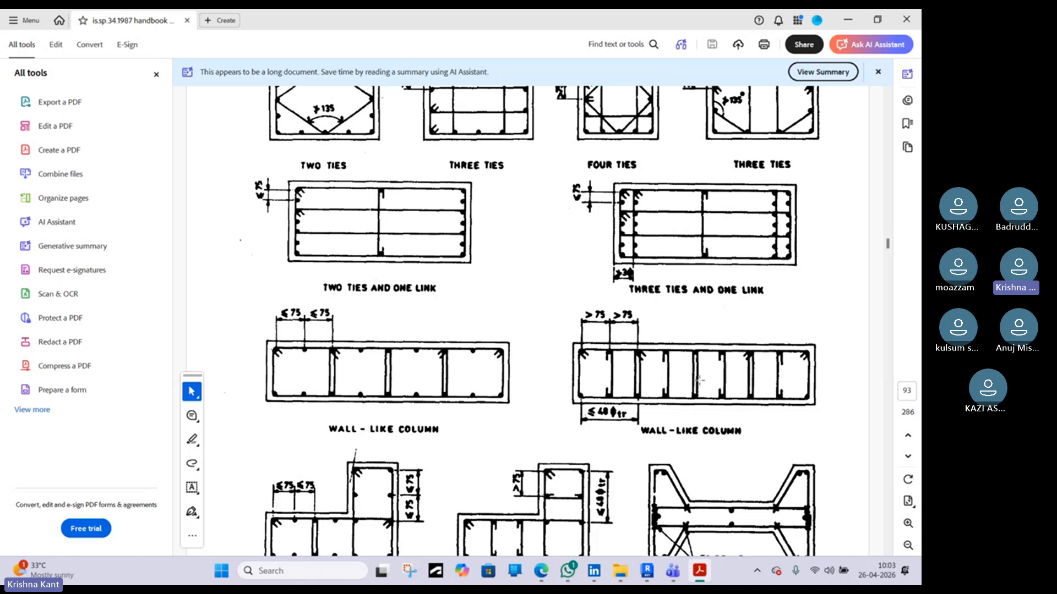
scroll(697, 378, "down", 1)
scroll(697, 378, "up", 8)
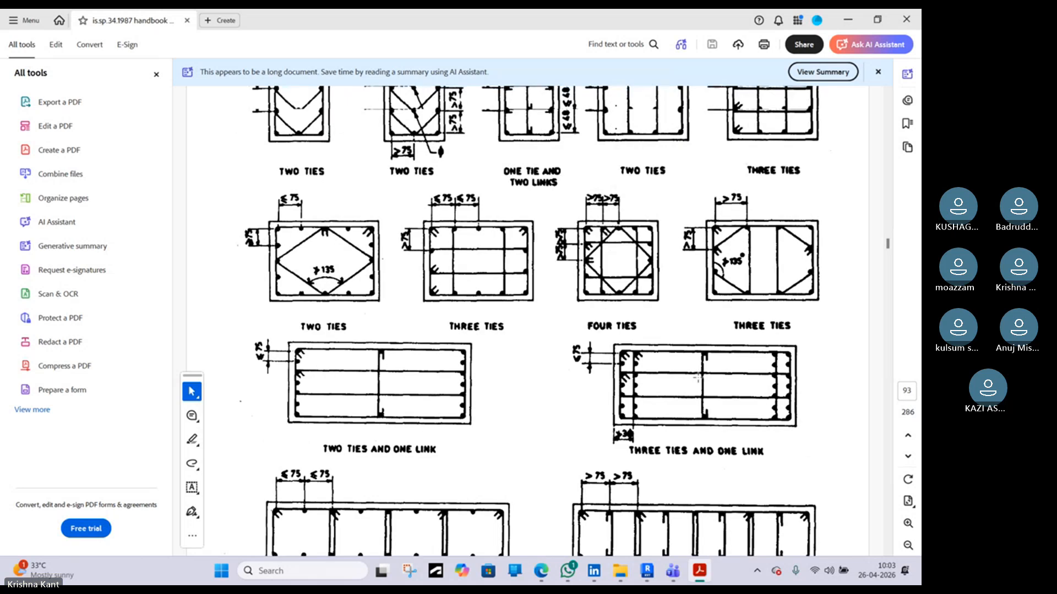
scroll(698, 378, "down", 11)
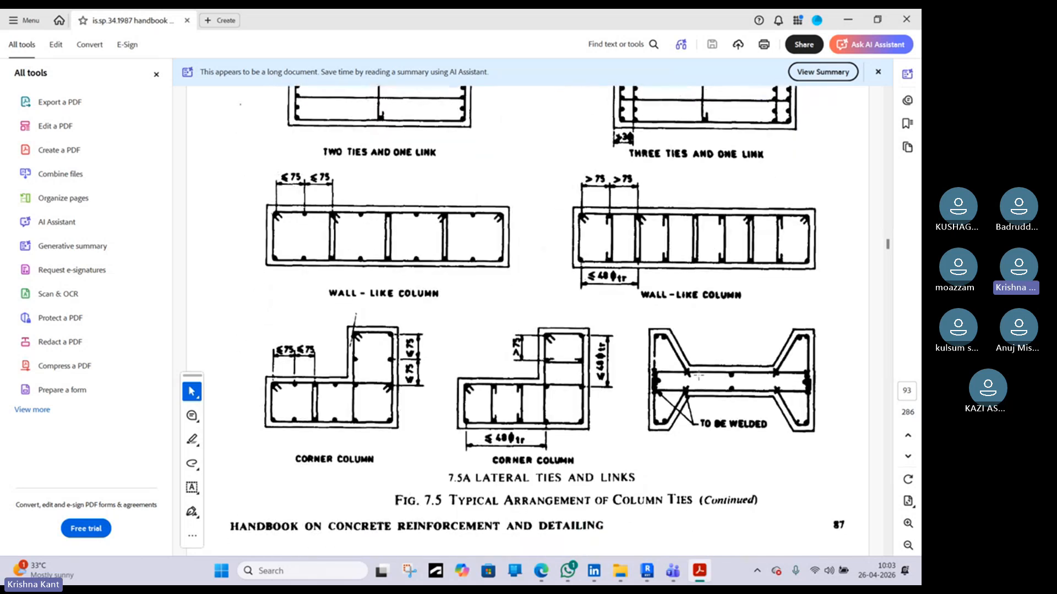
scroll(698, 378, "up", 10)
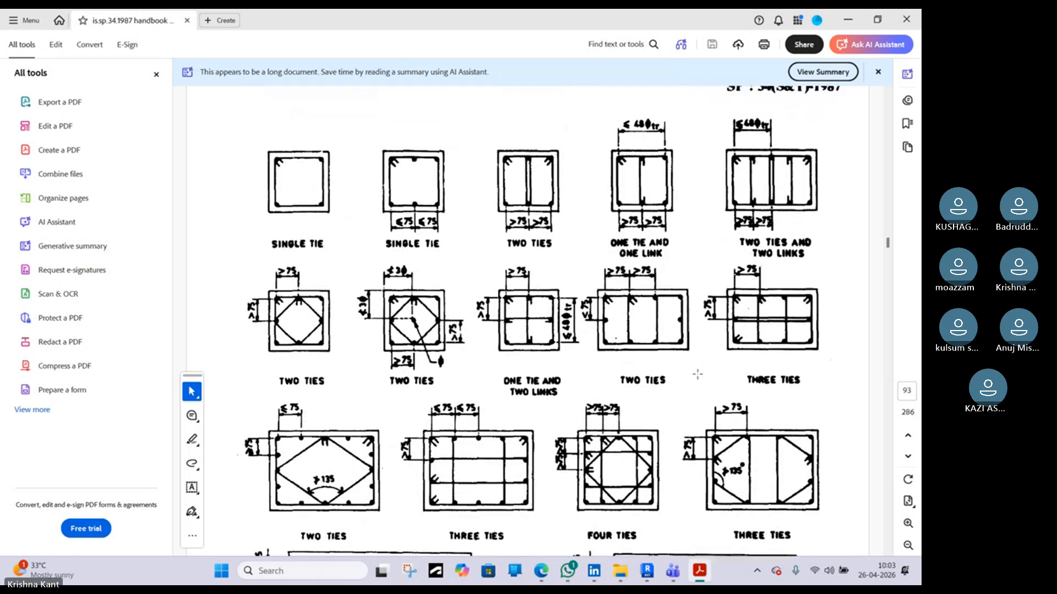
scroll(699, 361, "up", 10)
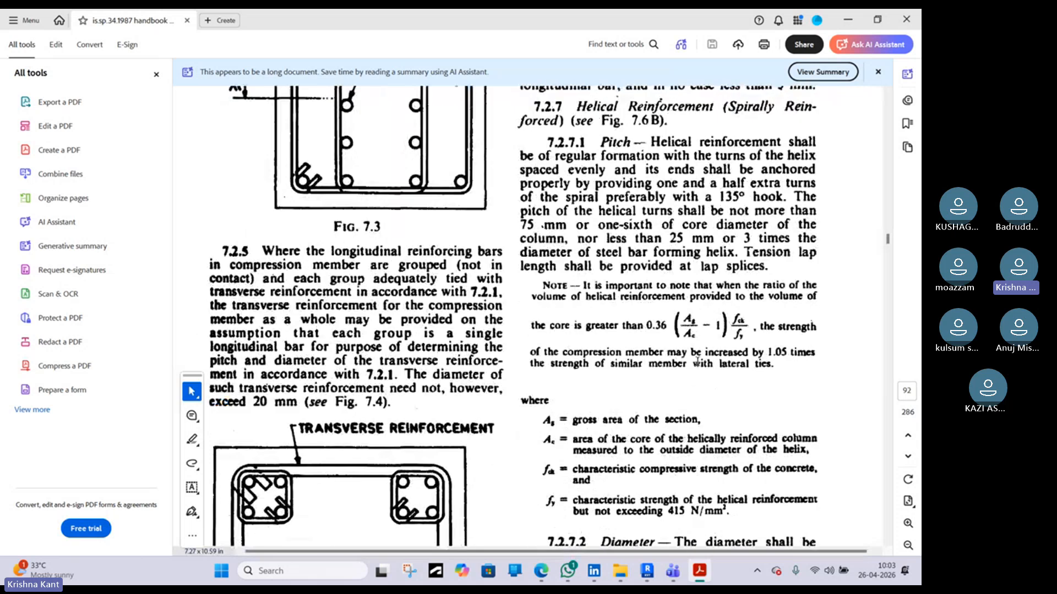
scroll(697, 361, "up", 10)
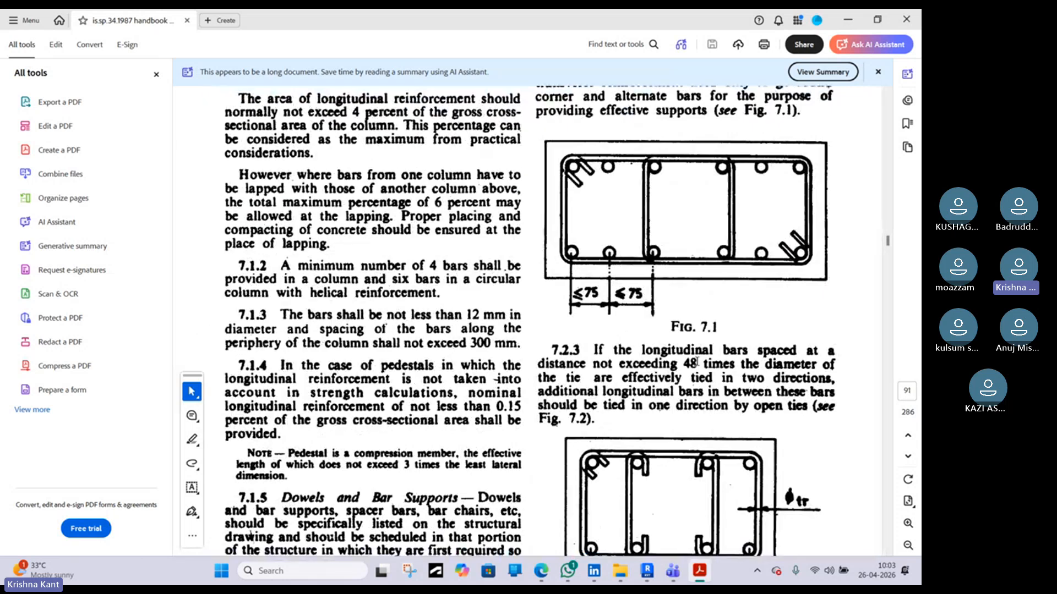
scroll(697, 362, "down", 4, "ctrl")
scroll(697, 362, "down", 6)
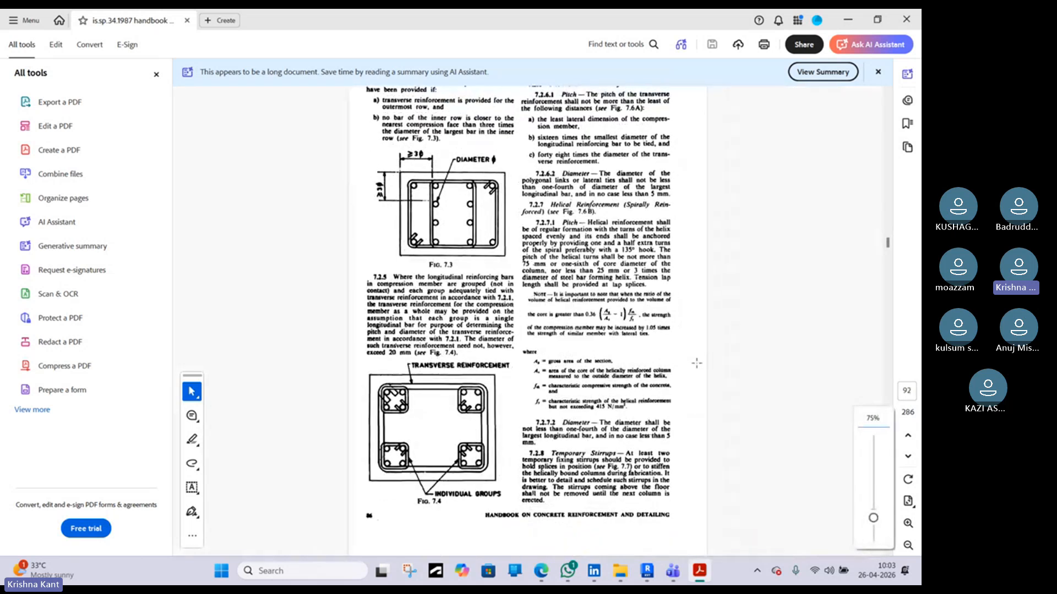
scroll(697, 363, "down", 10)
scroll(697, 363, "down", 1)
scroll(697, 363, "up", 2)
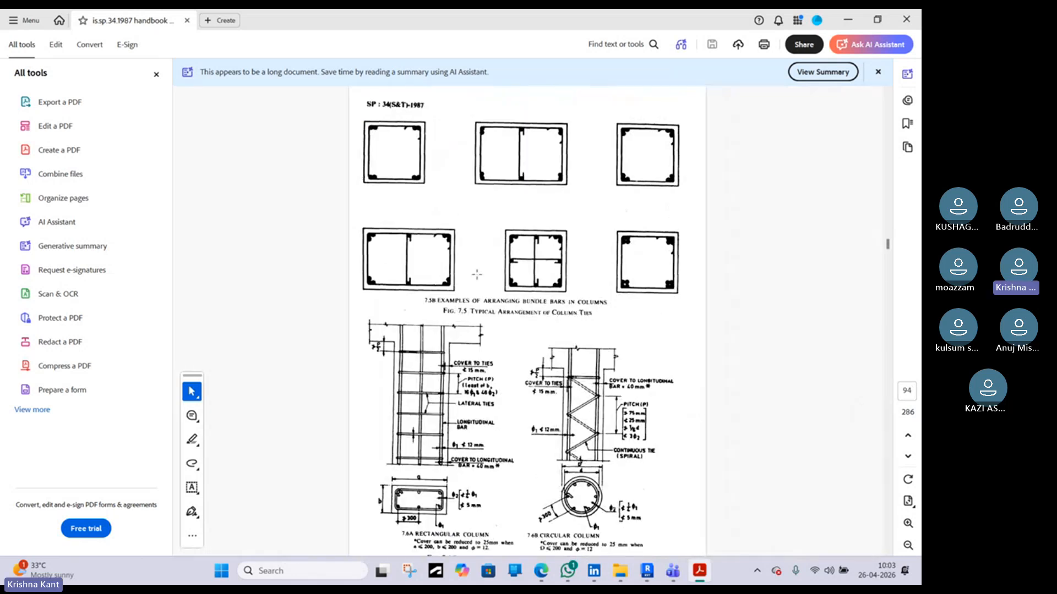
scroll(476, 276, "down", 5)
scroll(508, 282, "down", 10)
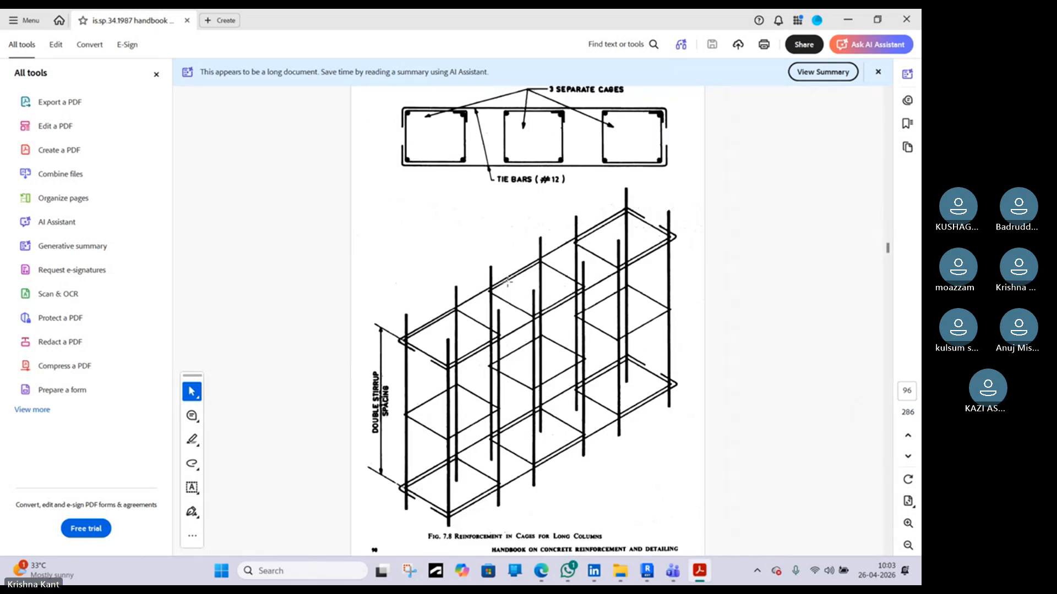
scroll(507, 283, "down", 5)
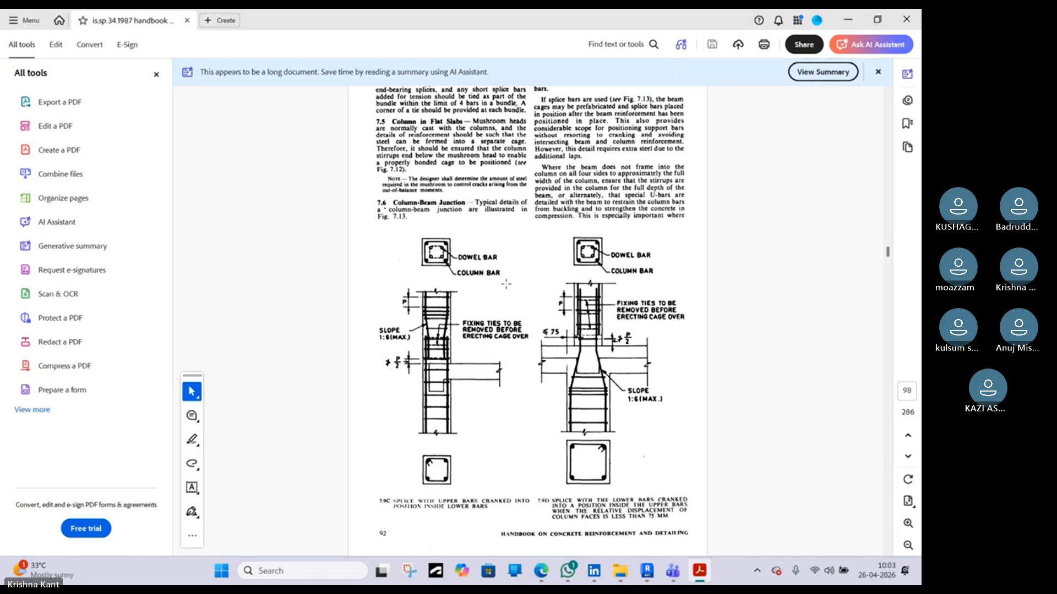
scroll(506, 284, "down", 5)
scroll(506, 284, "down", 20)
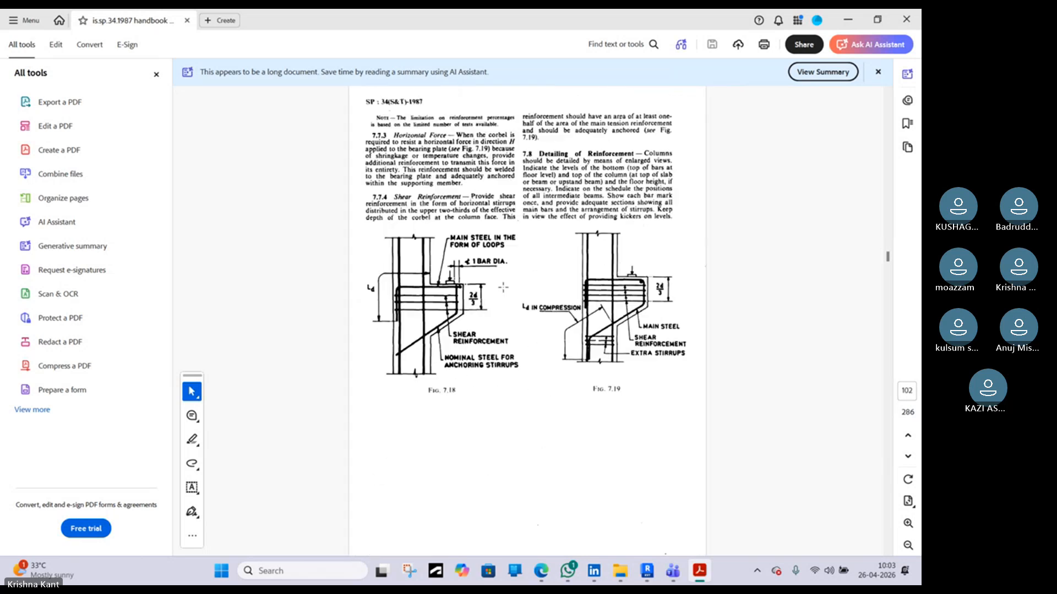
scroll(502, 287, "up", 20)
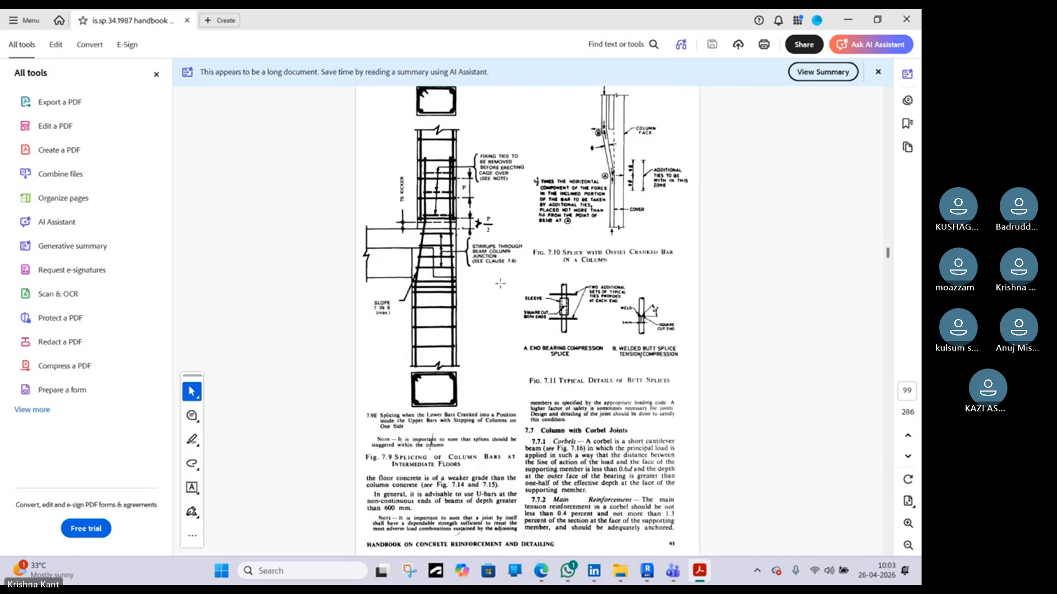
scroll(500, 282, "up", 10)
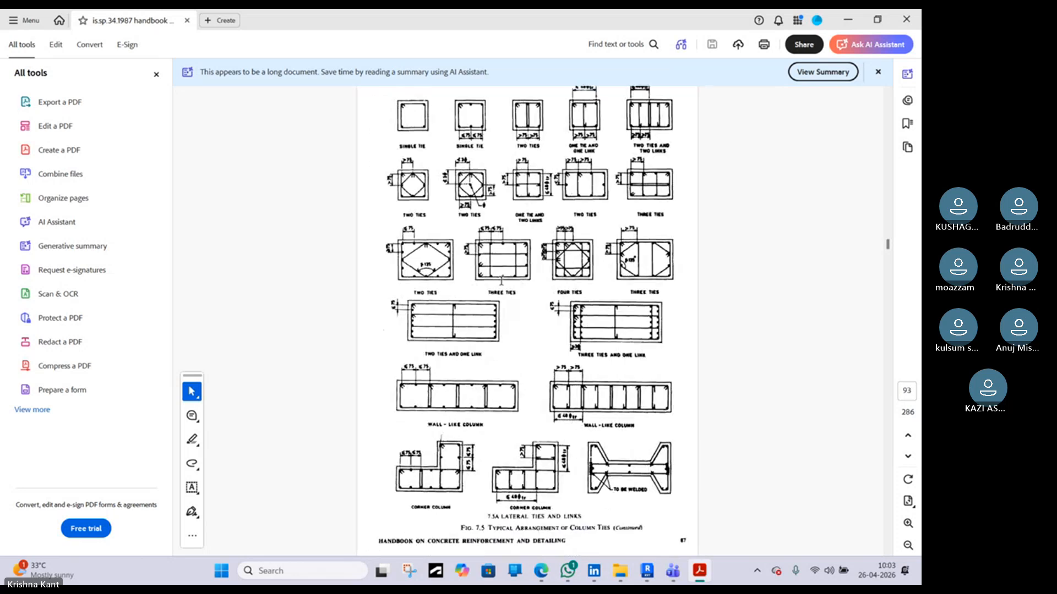
scroll(502, 281, "up", 4, "ctrl")
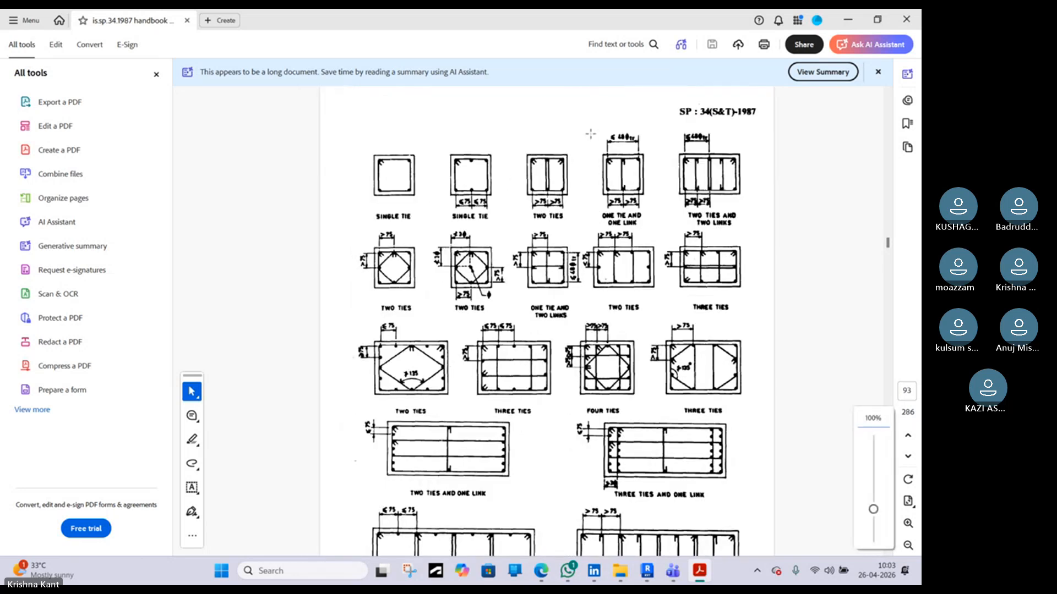
Return to Revit and review the rebar placement plane and placement orientation options over the column
left_click(847, 19)
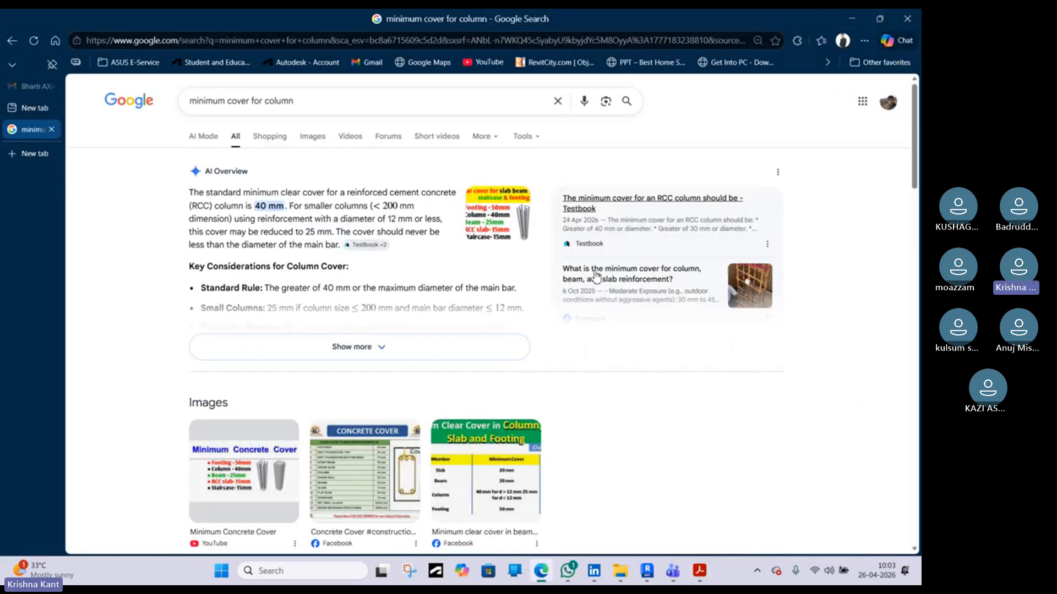
left_click(852, 19)
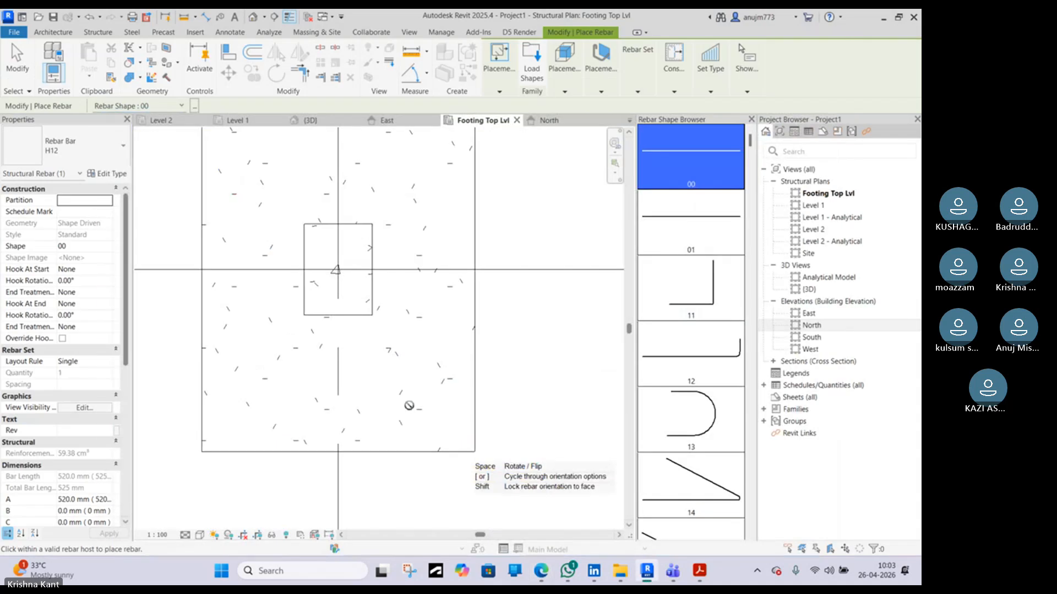
scroll(411, 403, "down", 1)
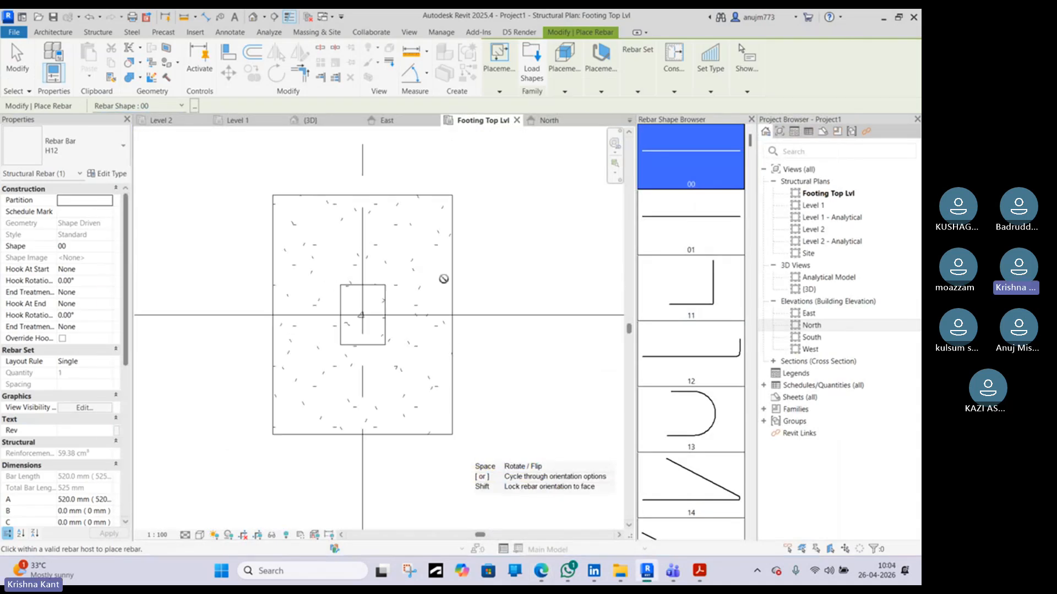
scroll(357, 286, "up", 4)
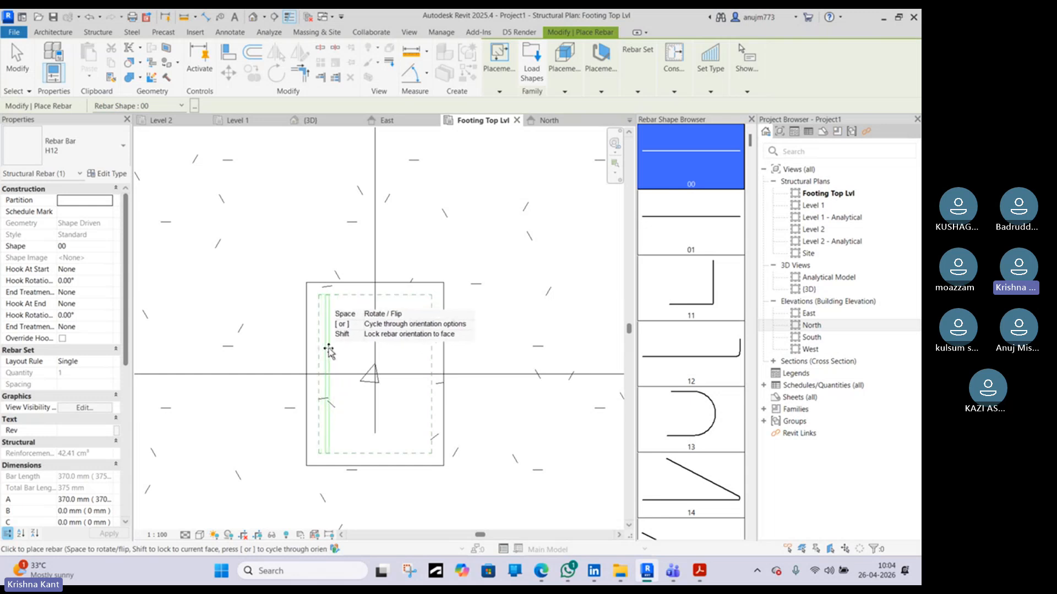
mouse_move(559, 93)
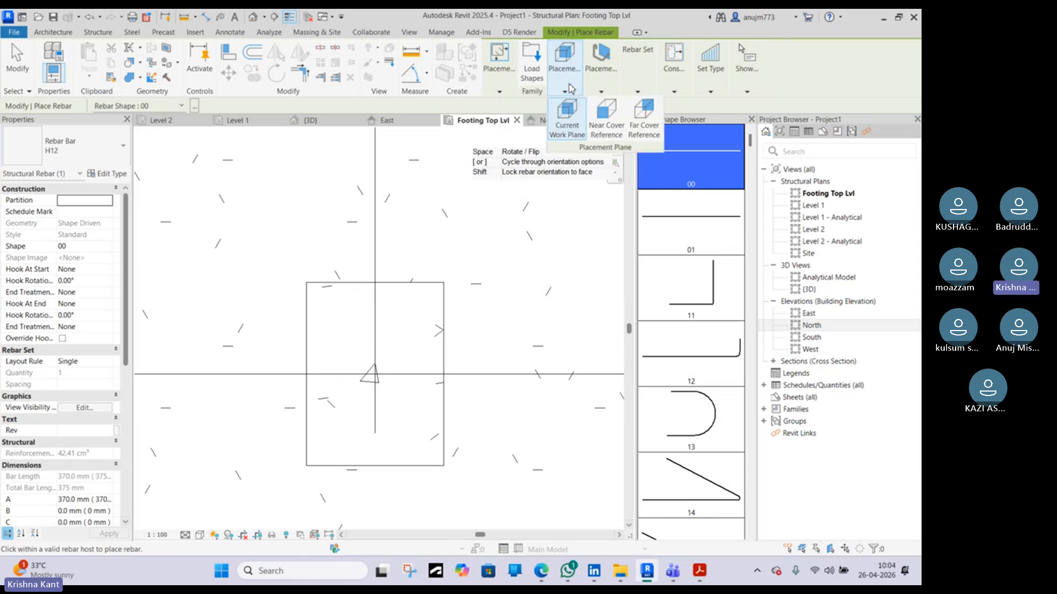
mouse_move(604, 90)
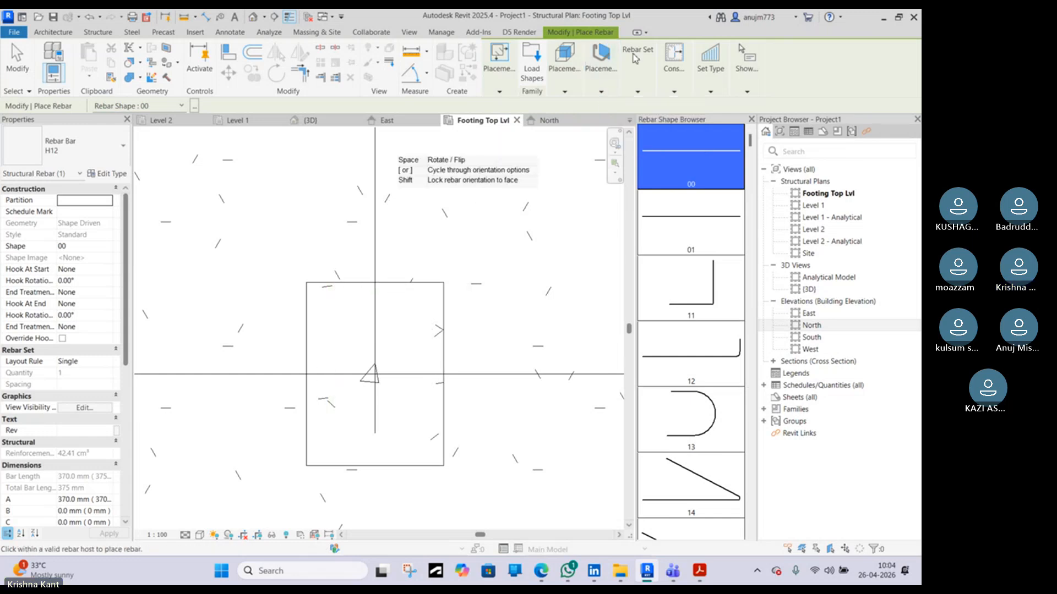
left_click(648, 122)
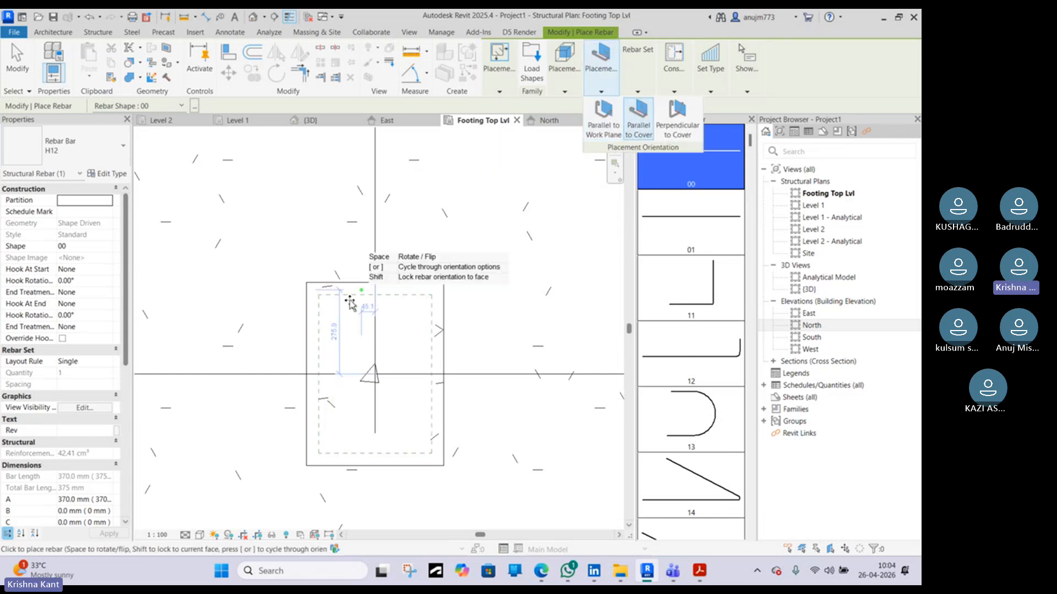
scroll(332, 307, "up", 5)
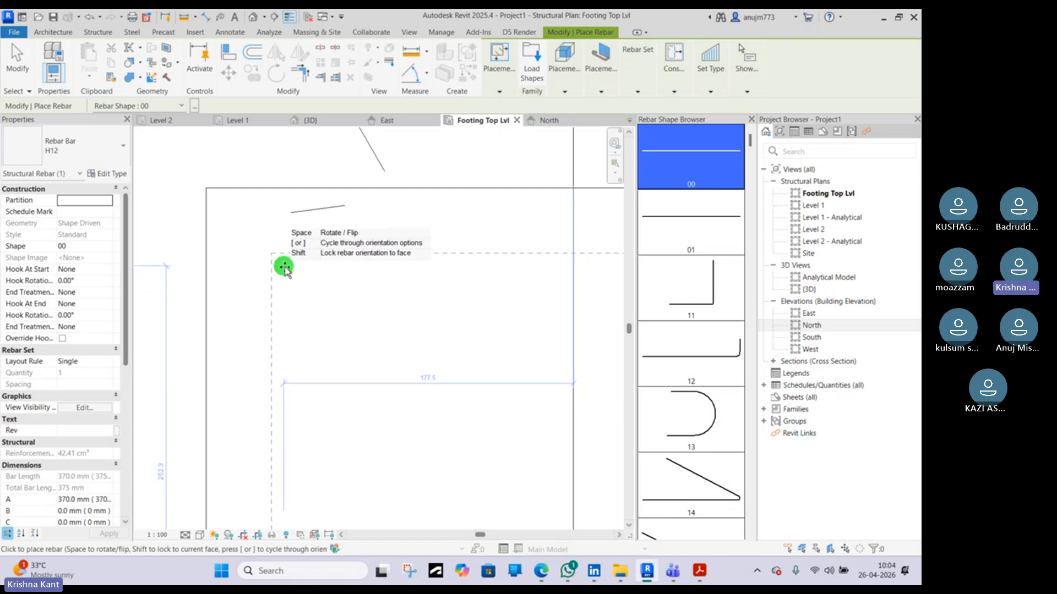
scroll(284, 268, "down", 2)
scroll(289, 268, "down", 2)
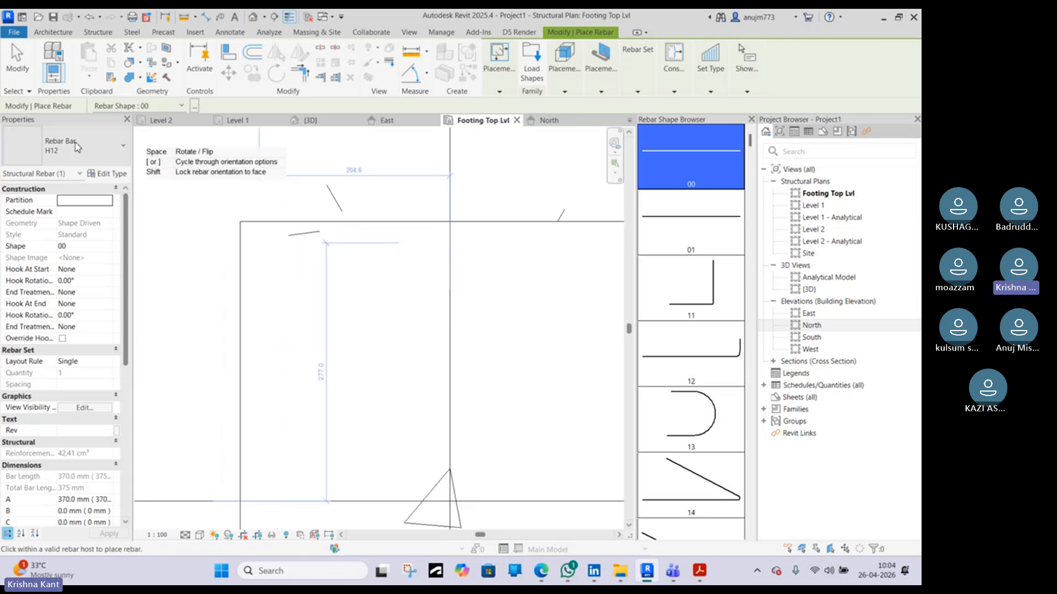
Change the rebar bar type to H16
left_click(75, 148)
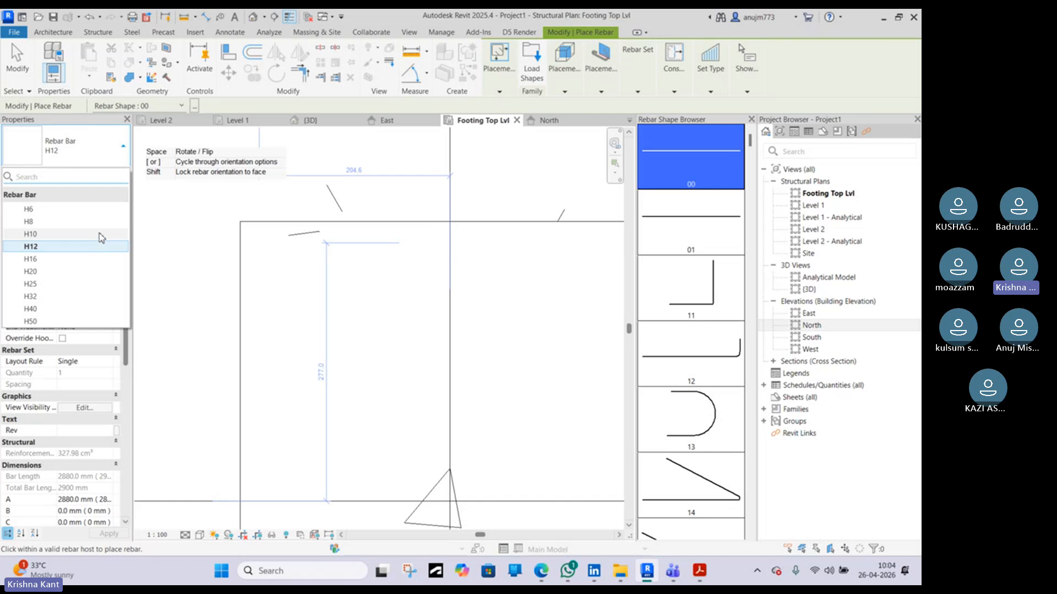
left_click(105, 246)
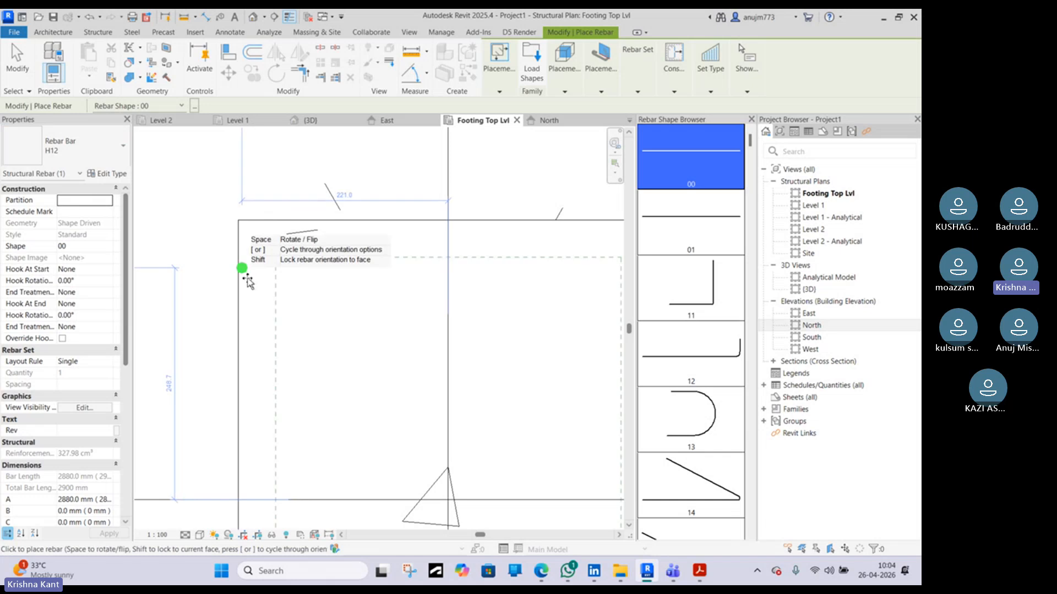
left_click(70, 161)
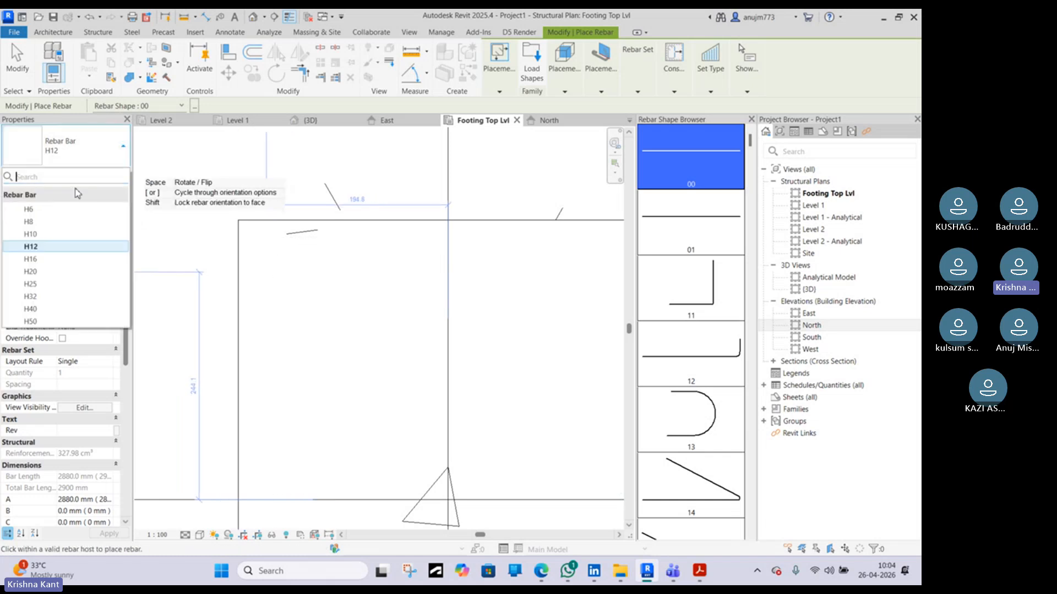
left_click(31, 258)
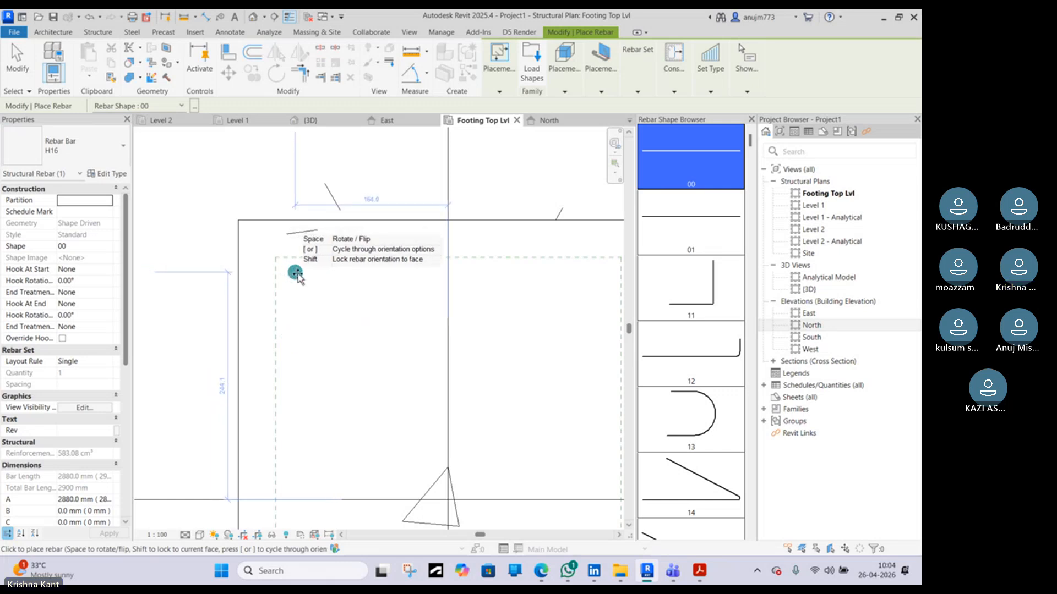
Place H16 longitudinal bars at the four corners of the column inside the cover
left_click(280, 266)
scroll(335, 306, "down", 3)
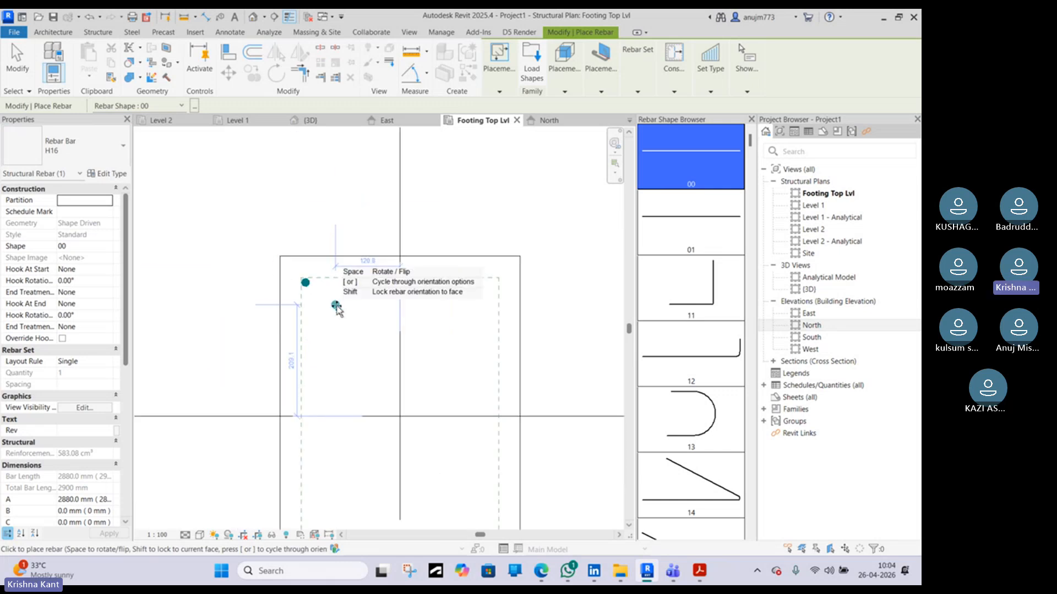
scroll(459, 289, "up", 2)
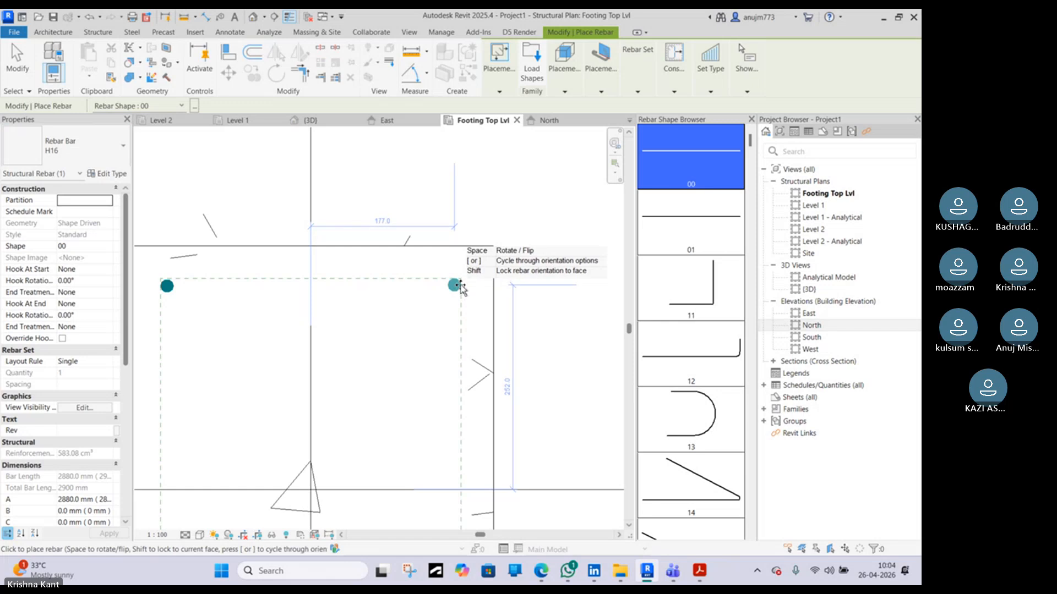
scroll(459, 293, "down", 3)
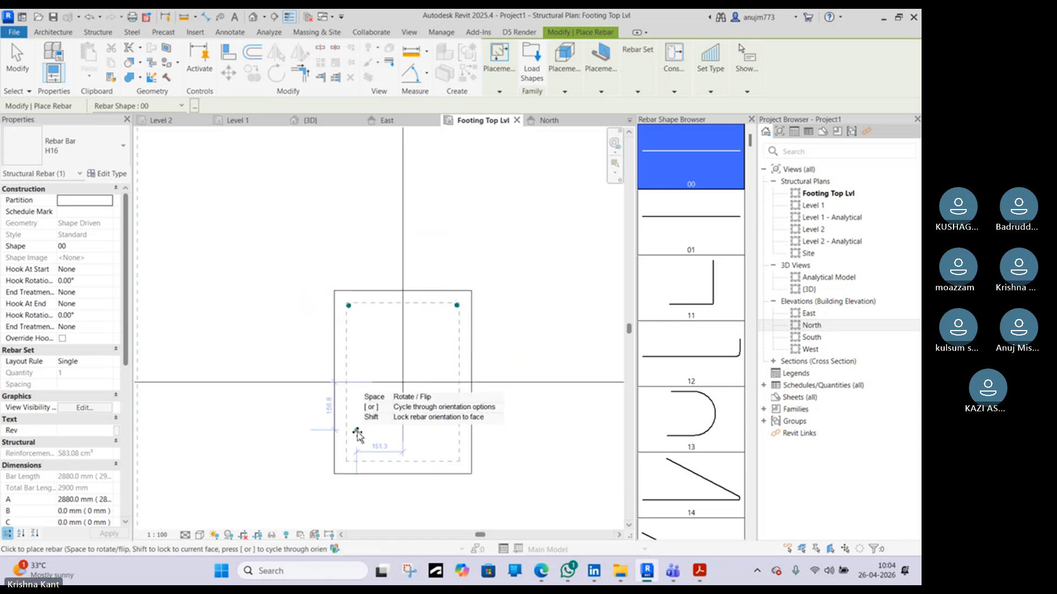
left_click(349, 460)
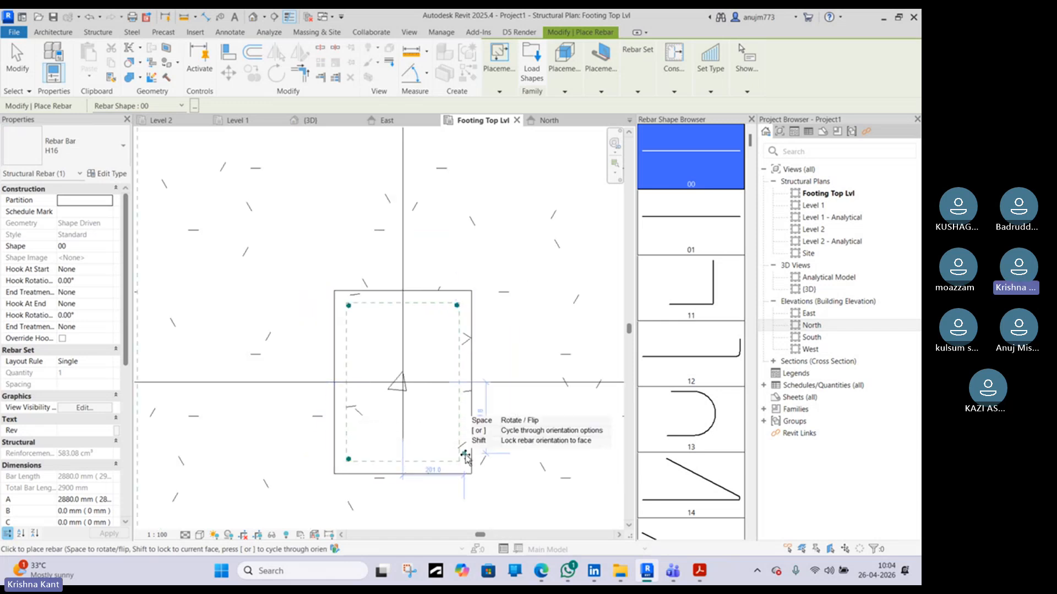
left_click(458, 461)
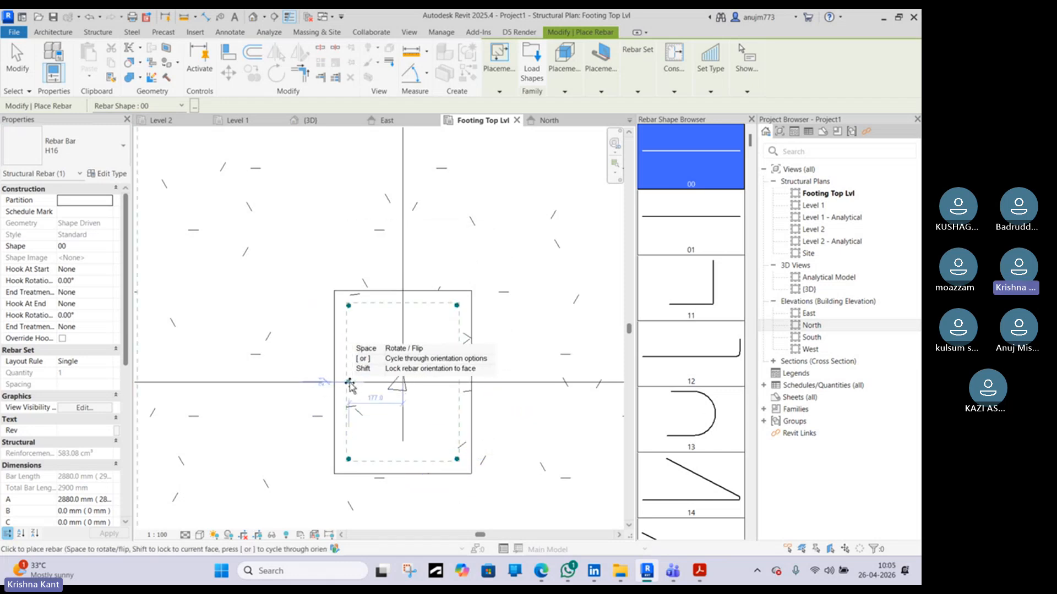
Place H16 longitudinal bars at the midpoints of the column's two long sides, then exit the rebar tool
scroll(341, 384, "up", 3)
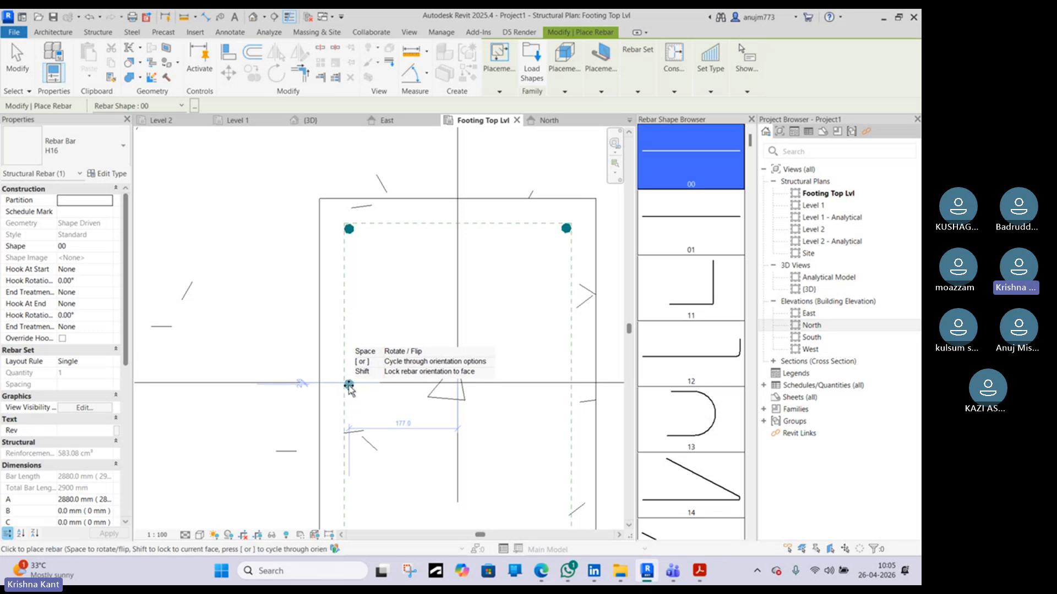
scroll(349, 385, "down", 4)
scroll(350, 385, "up", 3)
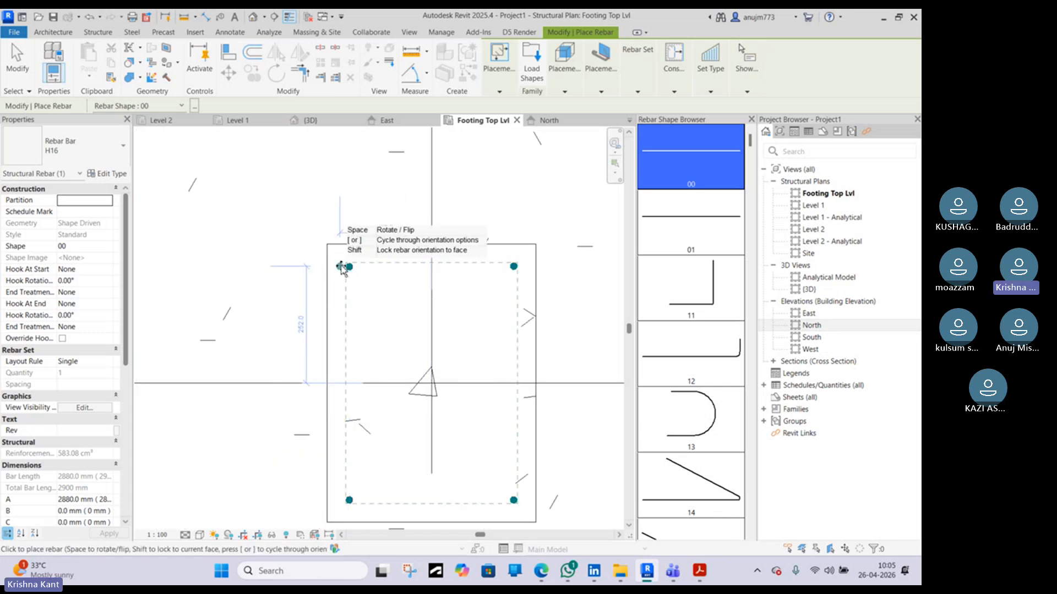
scroll(349, 386, "up", 2)
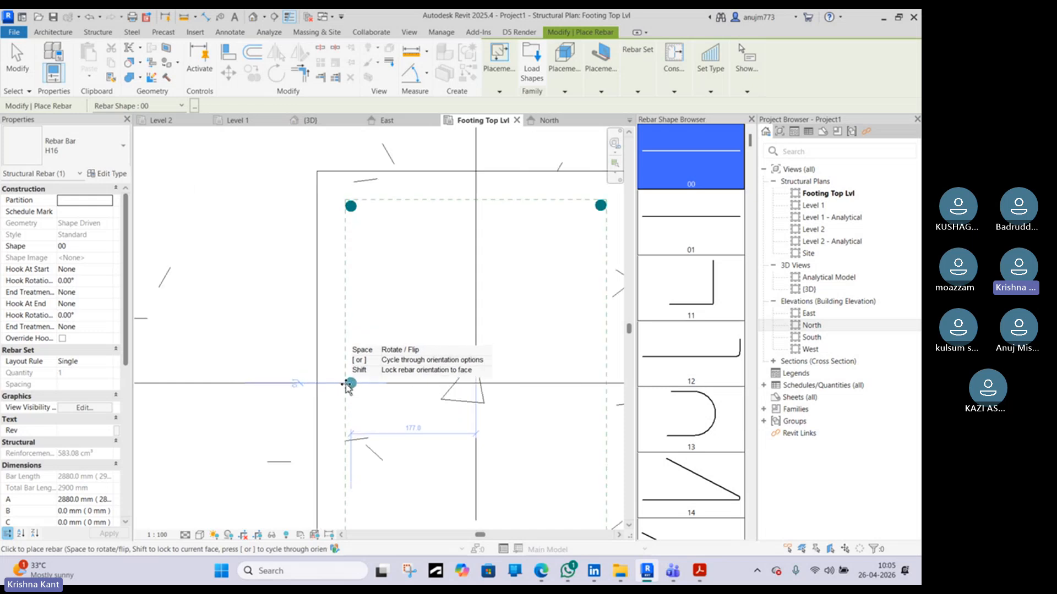
left_click(346, 385)
scroll(512, 386, "up", 1)
middle_click_drag(511, 386, 418, 390)
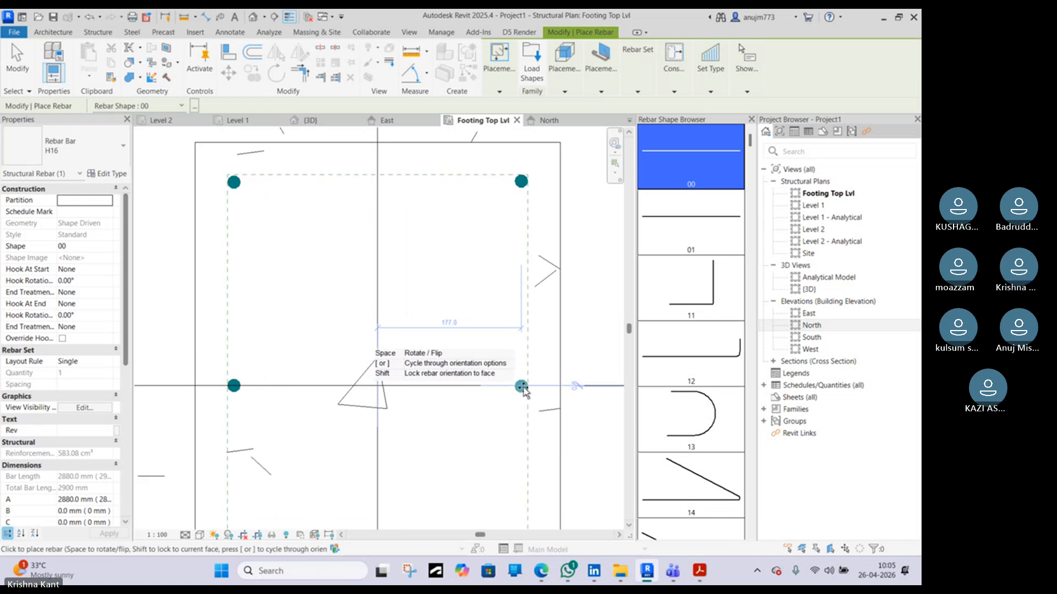
left_click(521, 386)
key("Escape")
scroll(480, 403, "down", 4)
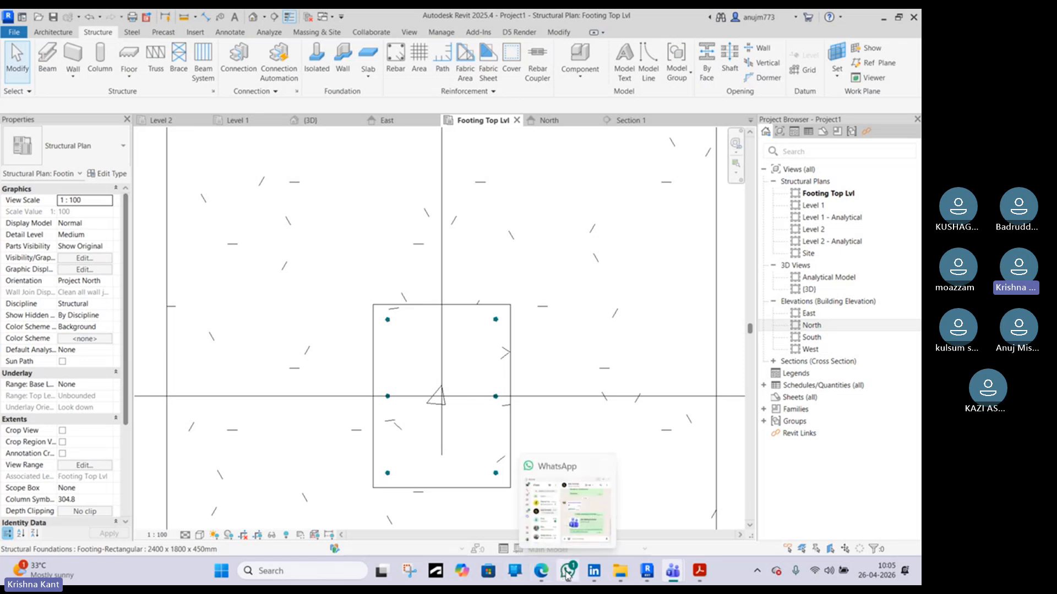
Switch to the browser and search Google for "concrete column rebar"
left_click(546, 578)
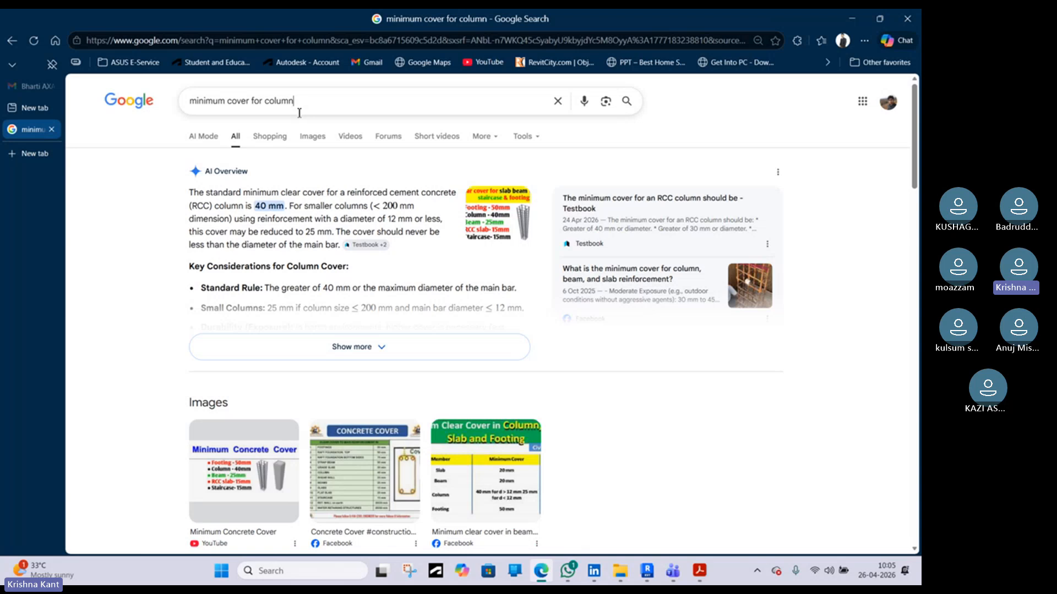
left_click_drag(296, 111, 189, 117)
type("d")
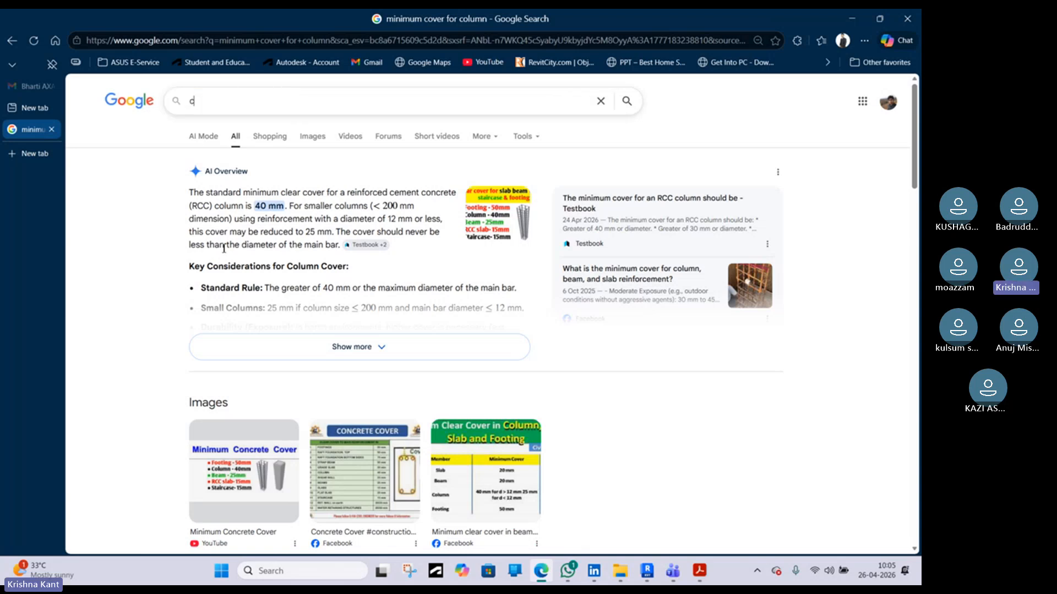
type("oncr")
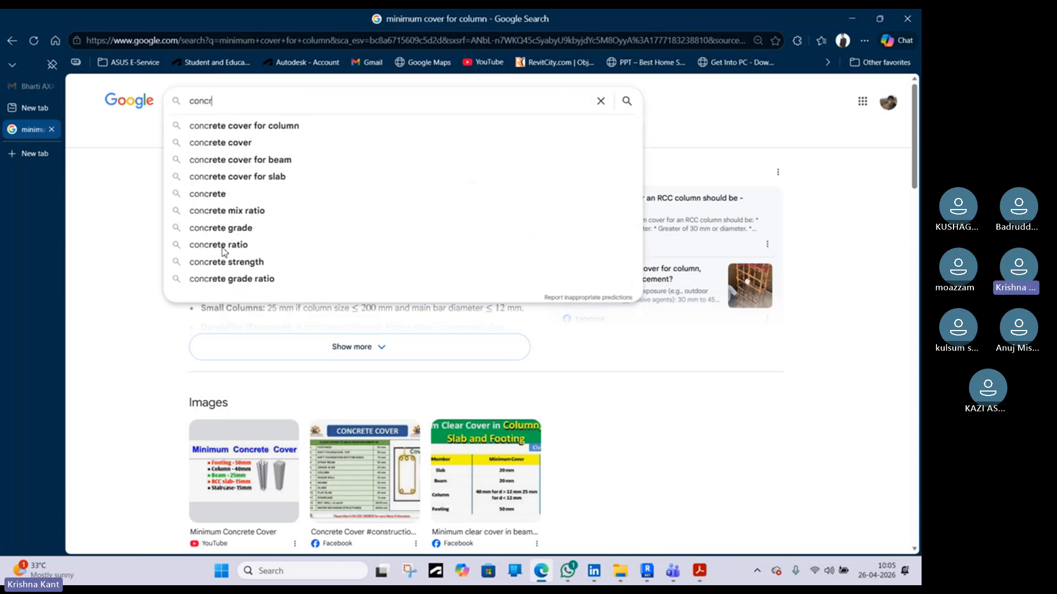
type("ete ")
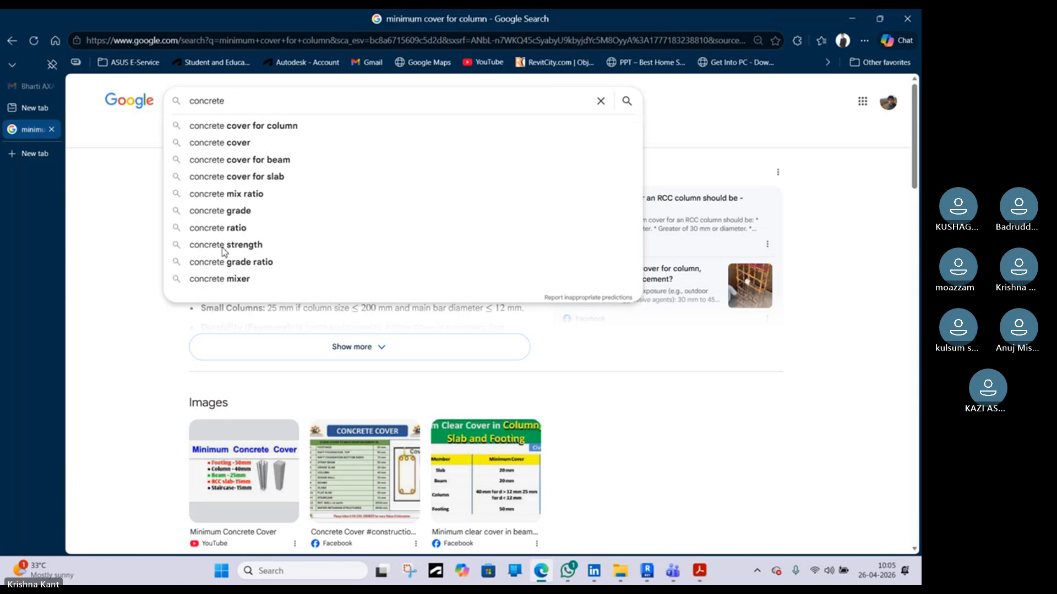
type("co")
type("lu")
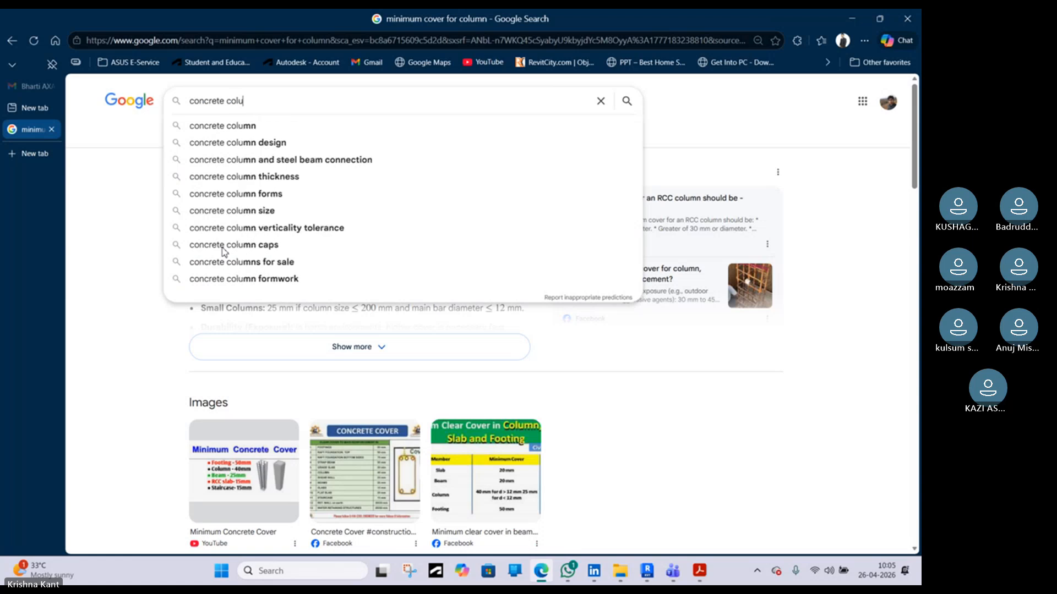
type("mn rebar")
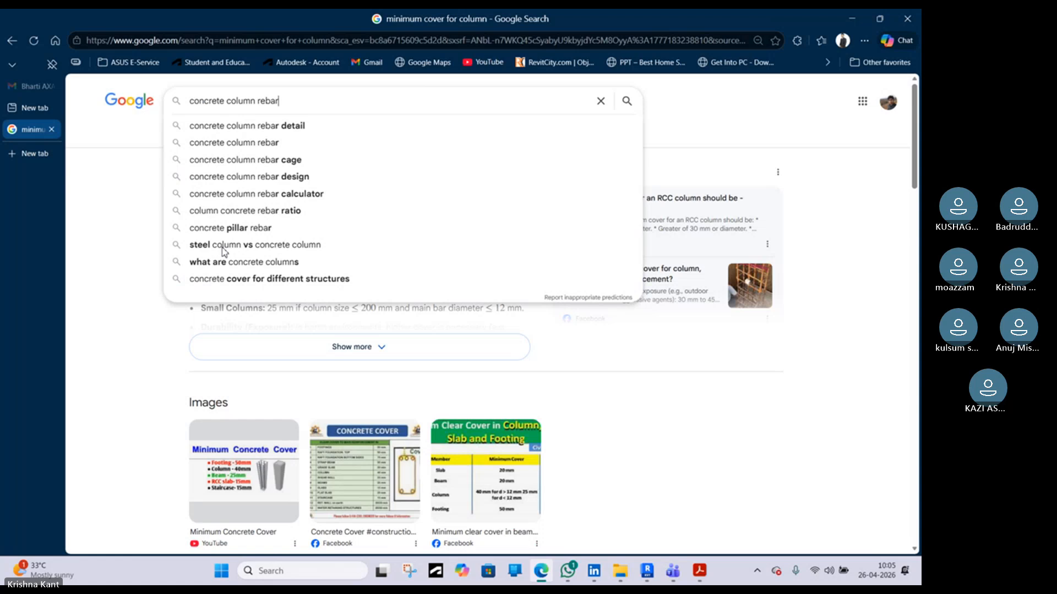
key("Return")
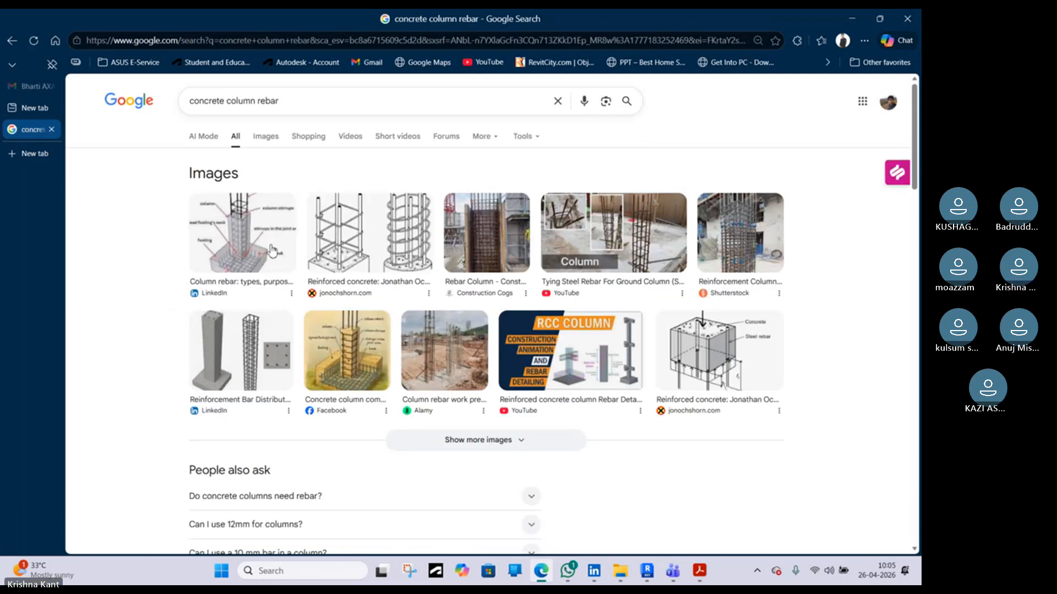
Open and browse the column reinforcement reference images in the search results
left_click(277, 264)
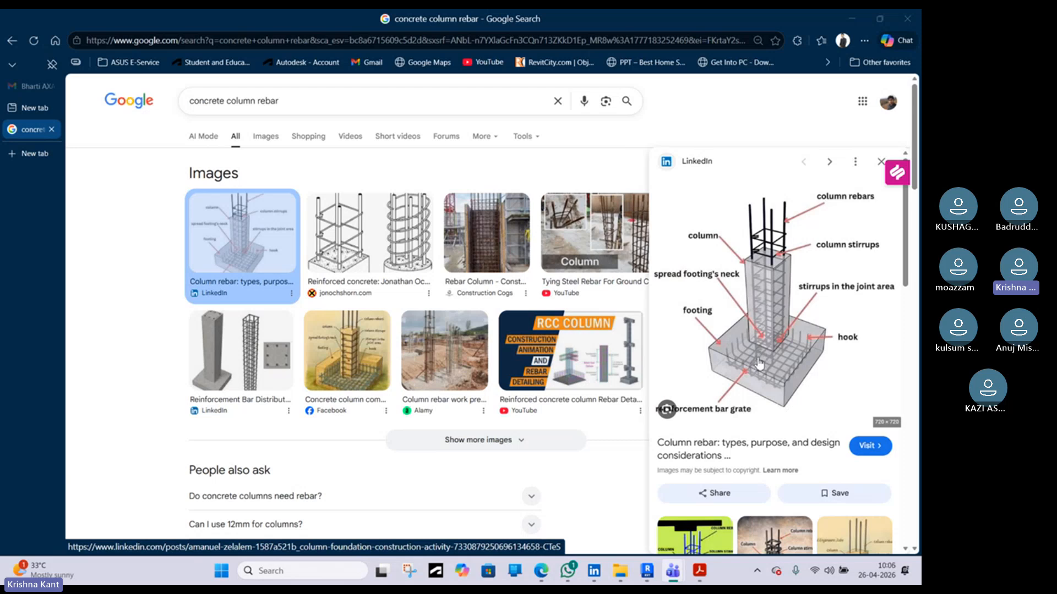
scroll(758, 364, "down", 2)
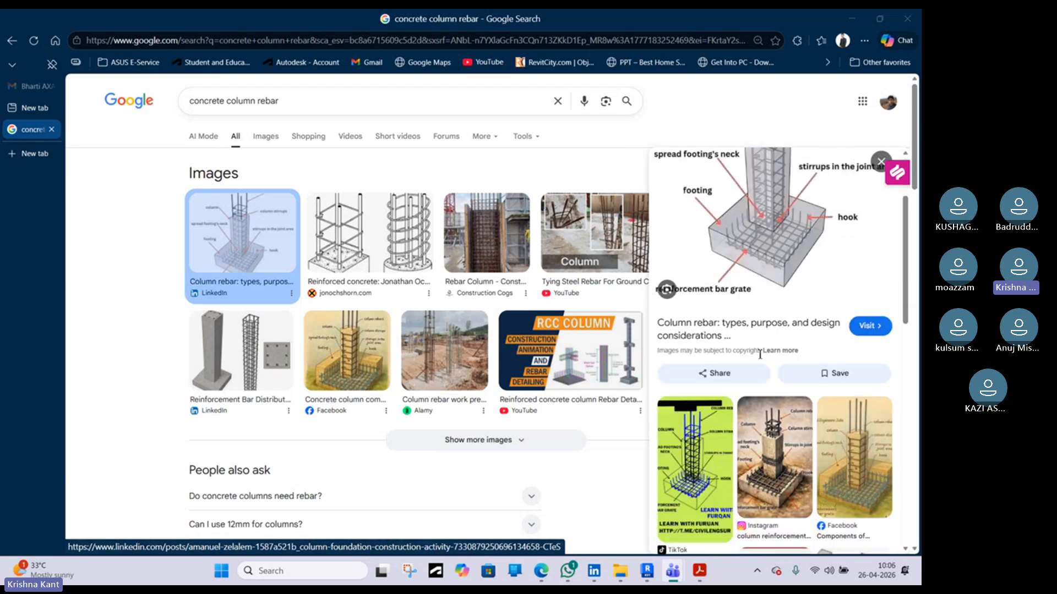
left_click(723, 477)
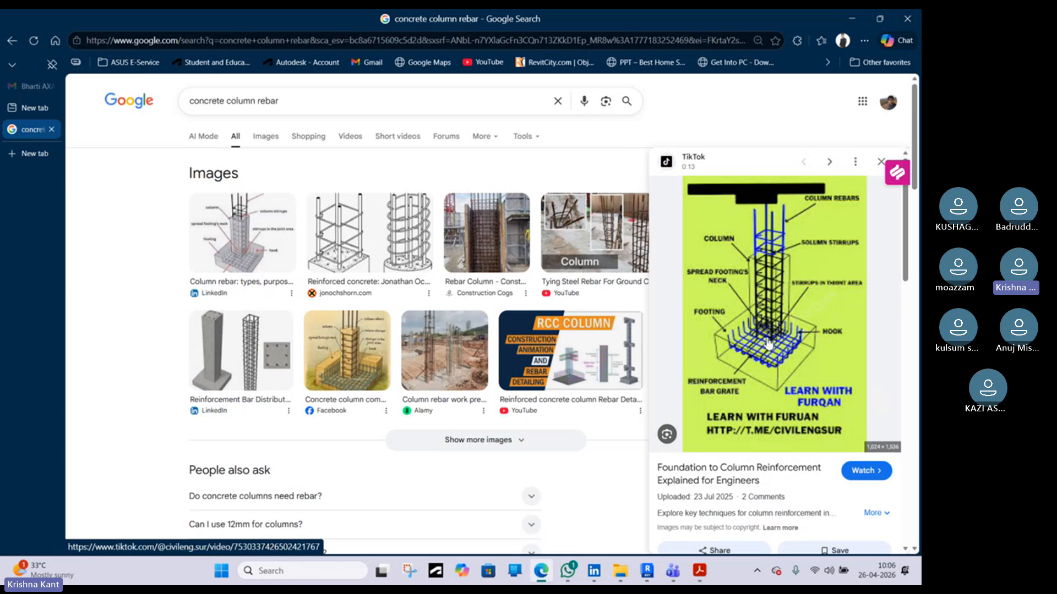
scroll(761, 345, "down", 6)
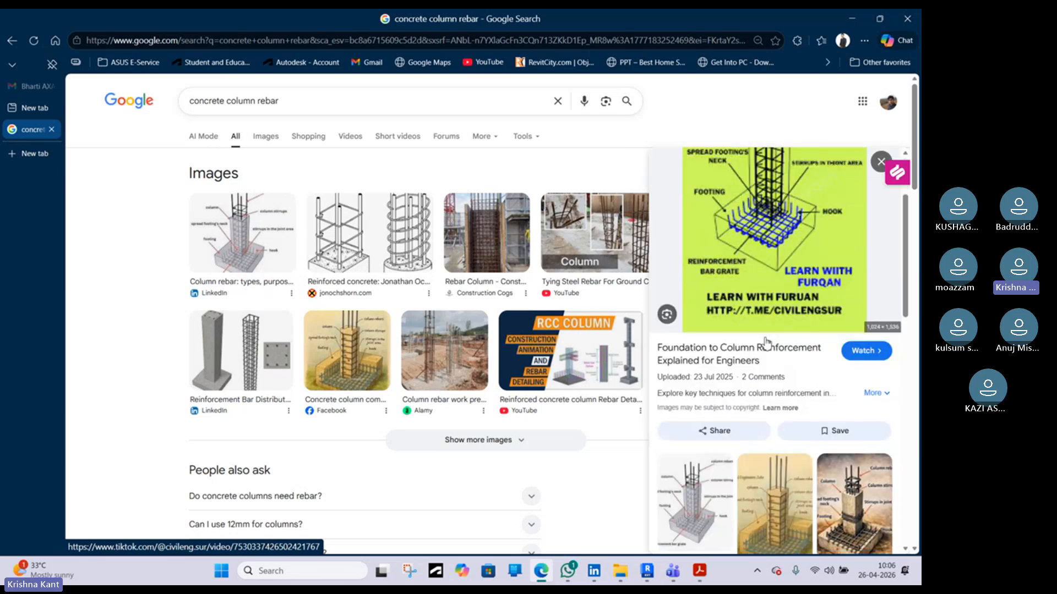
scroll(766, 342, "down", 4)
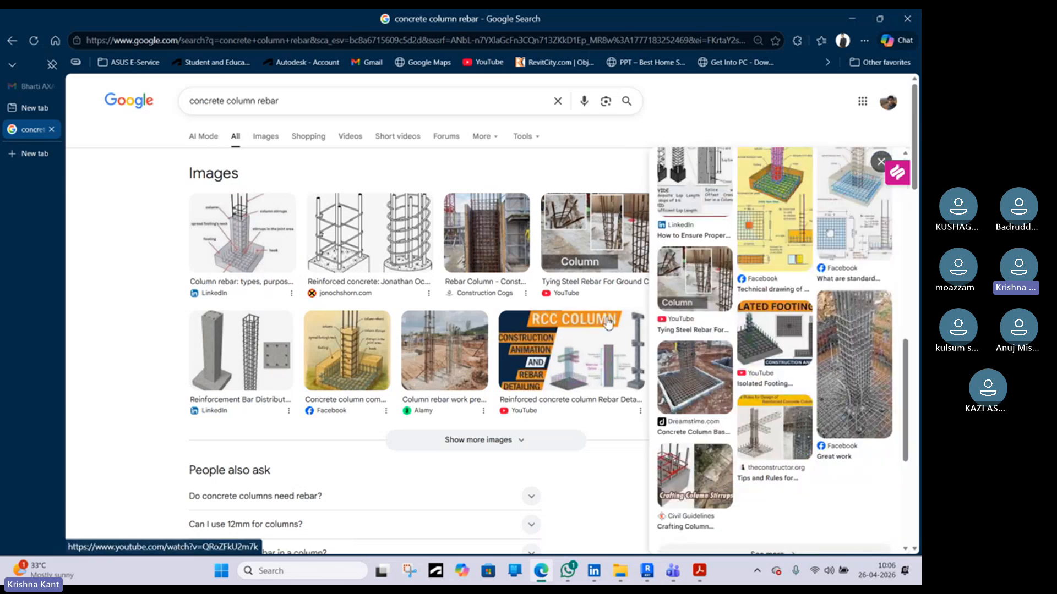
scroll(266, 242, "down", 10)
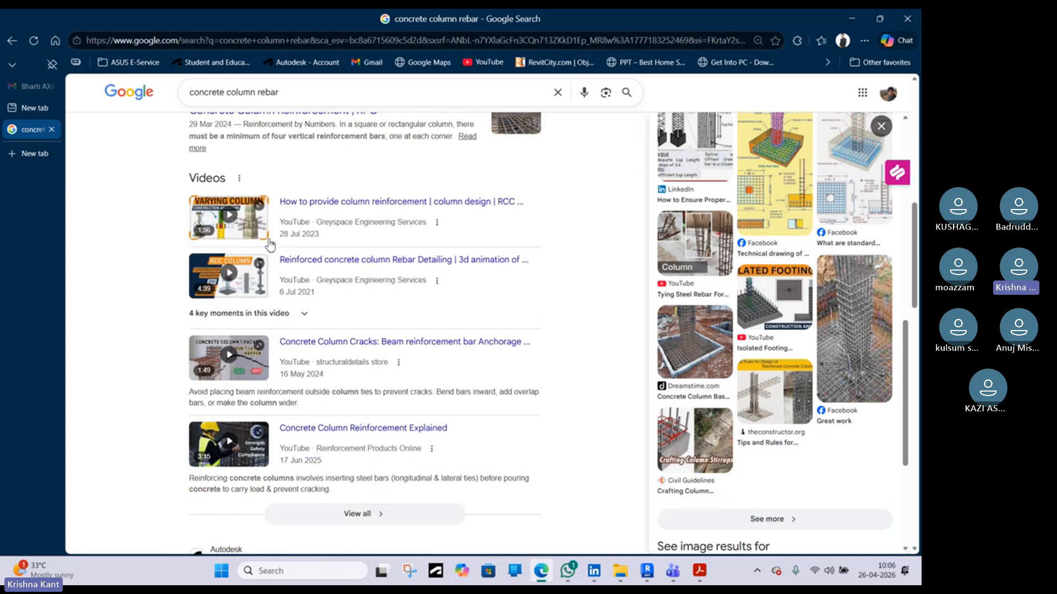
left_click(859, 368)
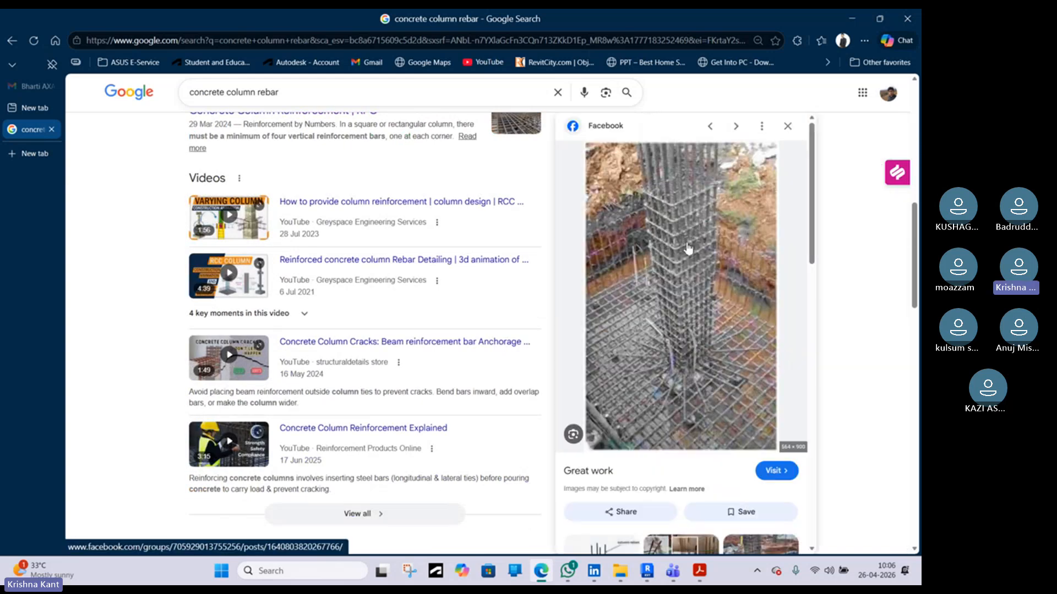
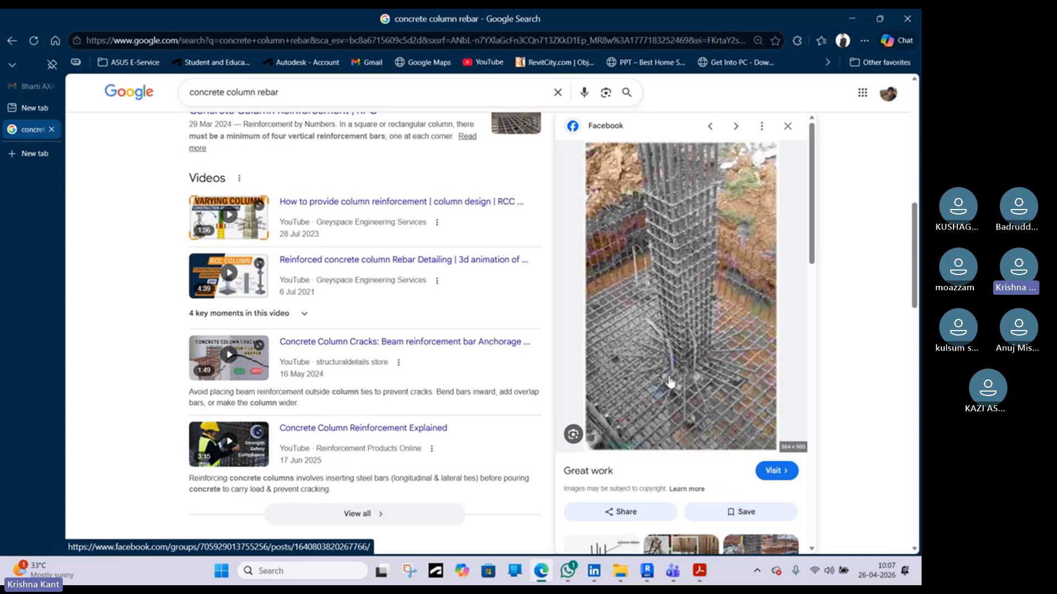
Scroll through the related column rebar images in the Google image preview panel
scroll(669, 382, "down", 2)
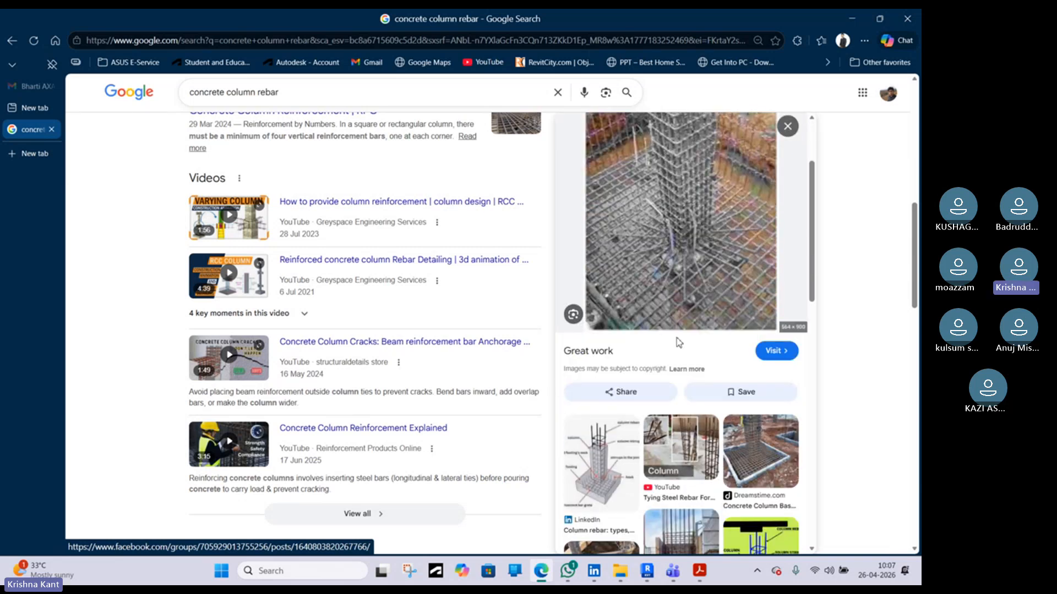
scroll(648, 408, "down", 4)
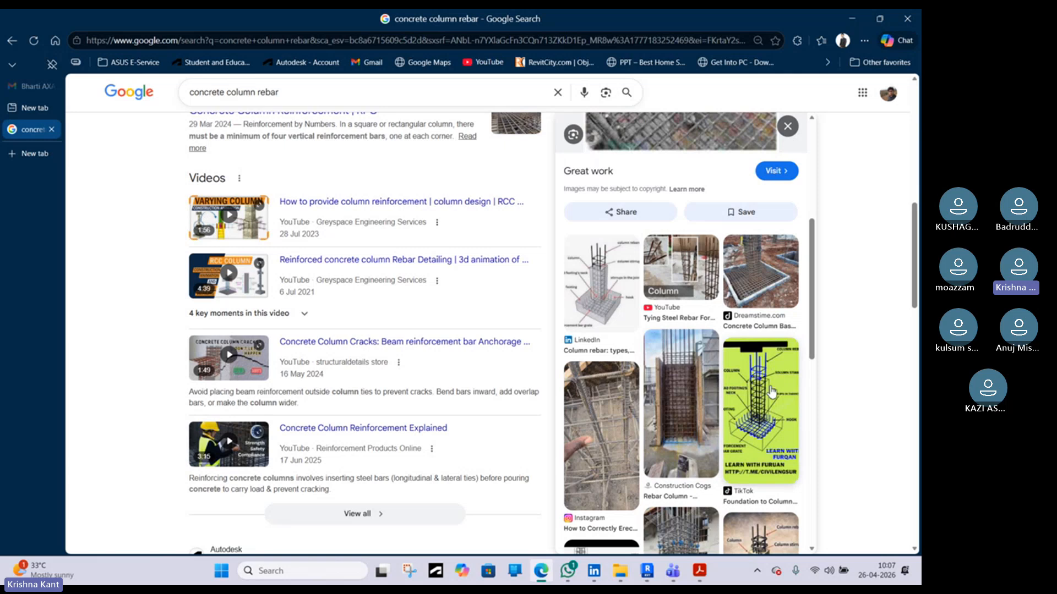
scroll(736, 390, "down", 3)
scroll(602, 401, "down", 5)
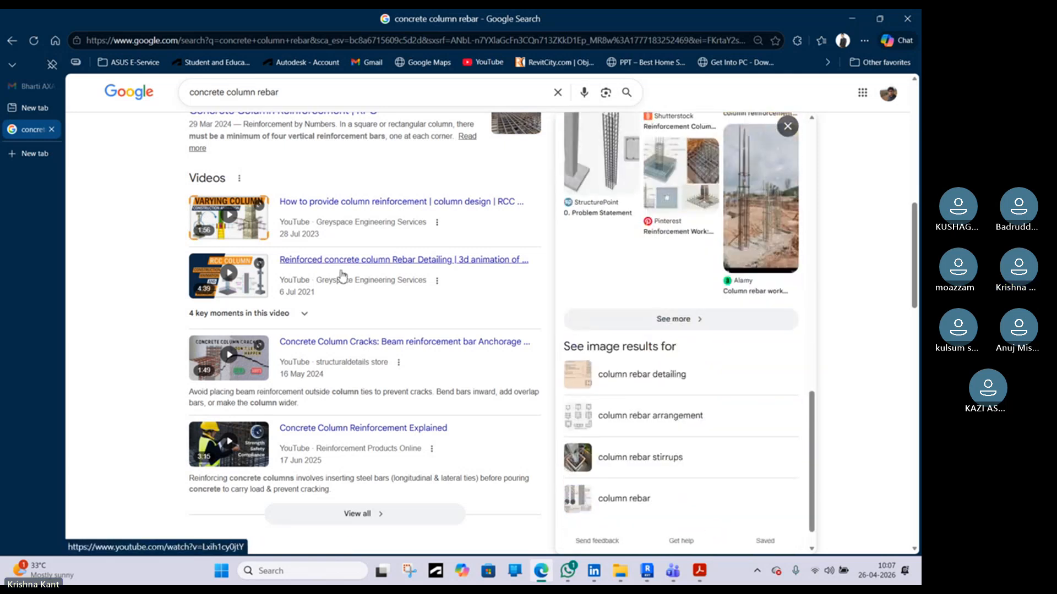
scroll(343, 274, "up", 10)
Switch to the Google Images results for concrete column rebar and open a Revit column rebar preview
left_click(273, 140)
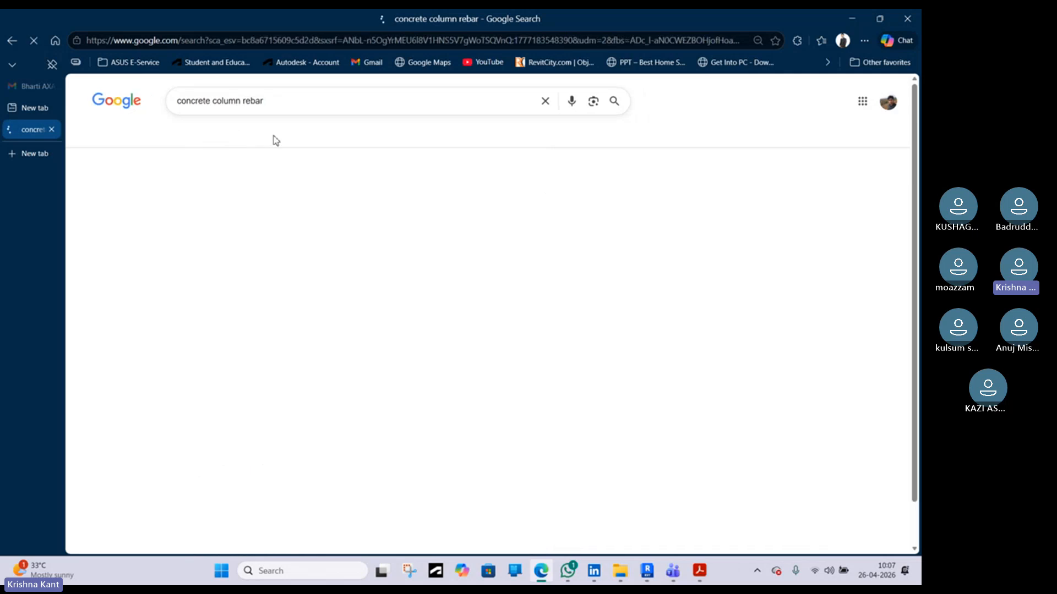
scroll(337, 338, "down", 1)
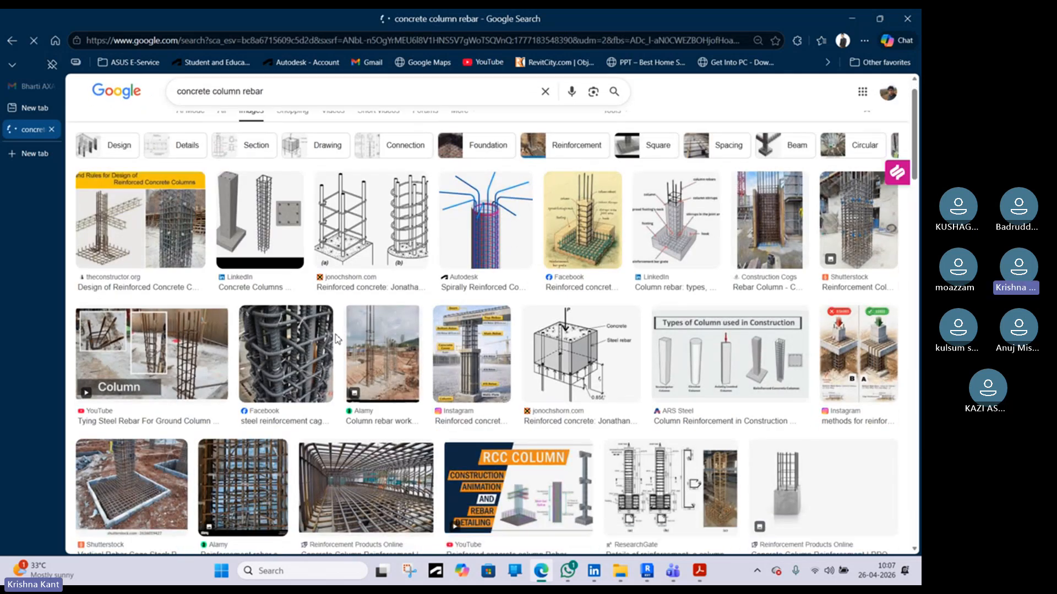
scroll(337, 339, "down", 6)
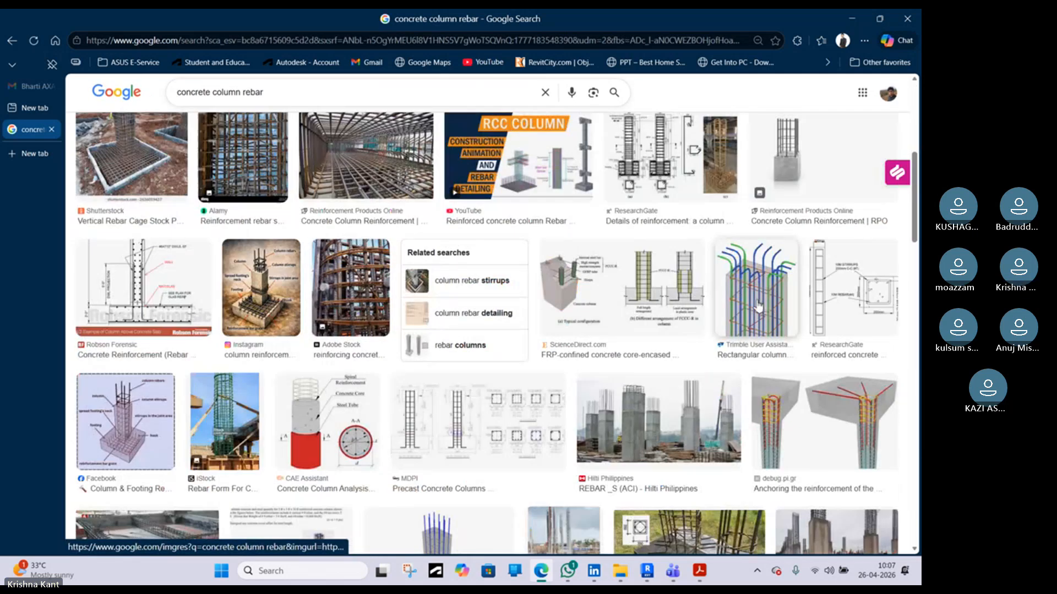
scroll(666, 302, "down", 3)
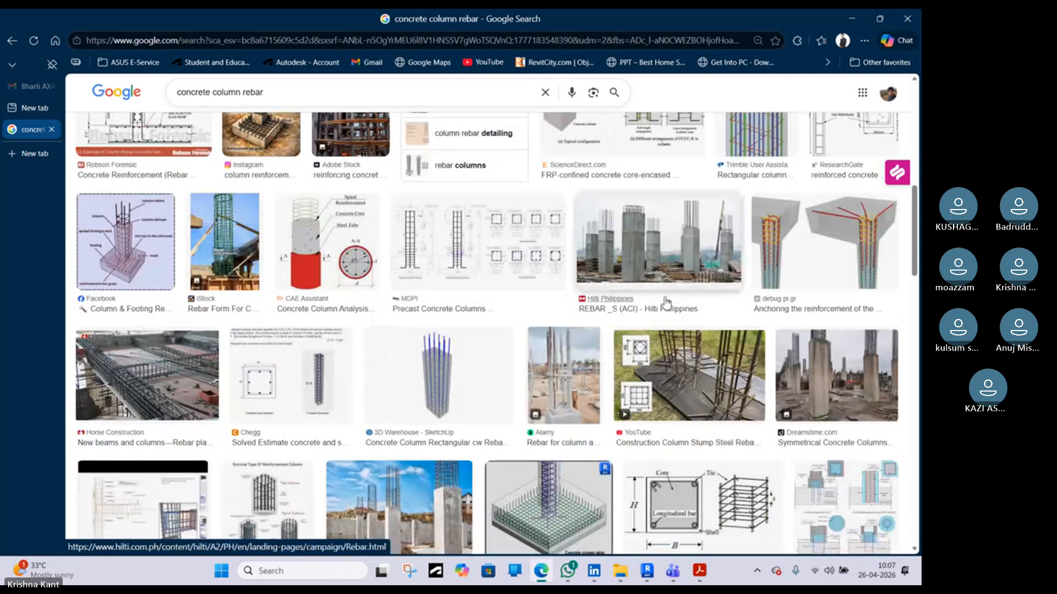
scroll(666, 302, "down", 3)
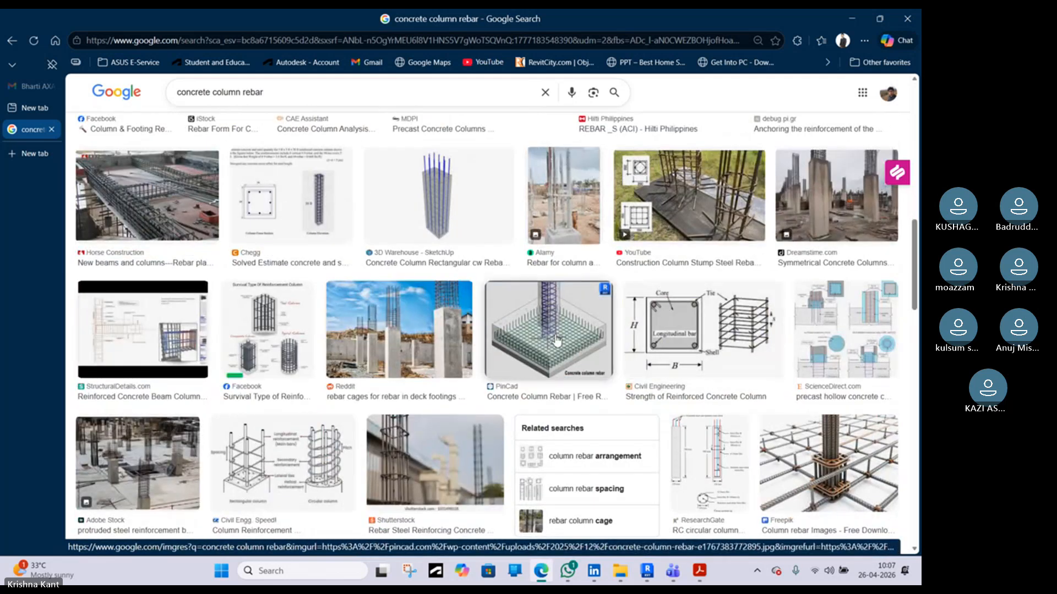
left_click(557, 339)
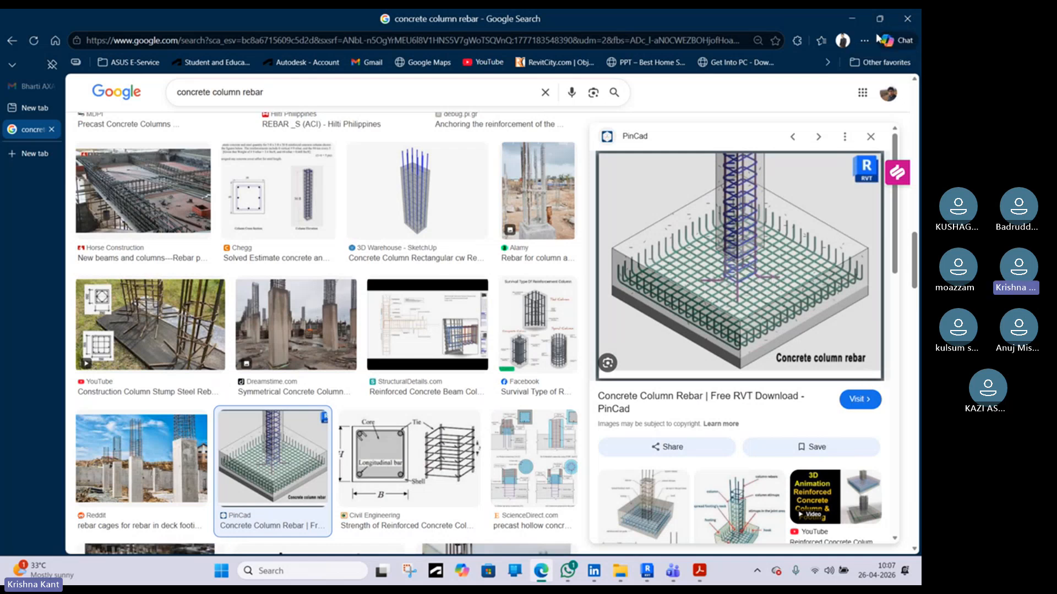
Return to Revit and open the 3D view
left_click(852, 18)
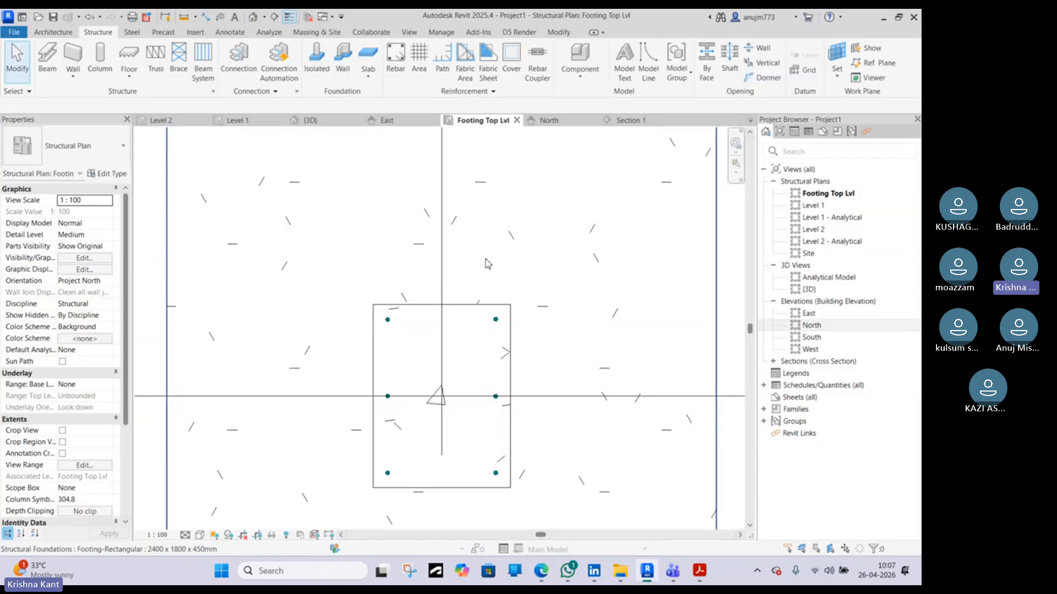
left_click(739, 223)
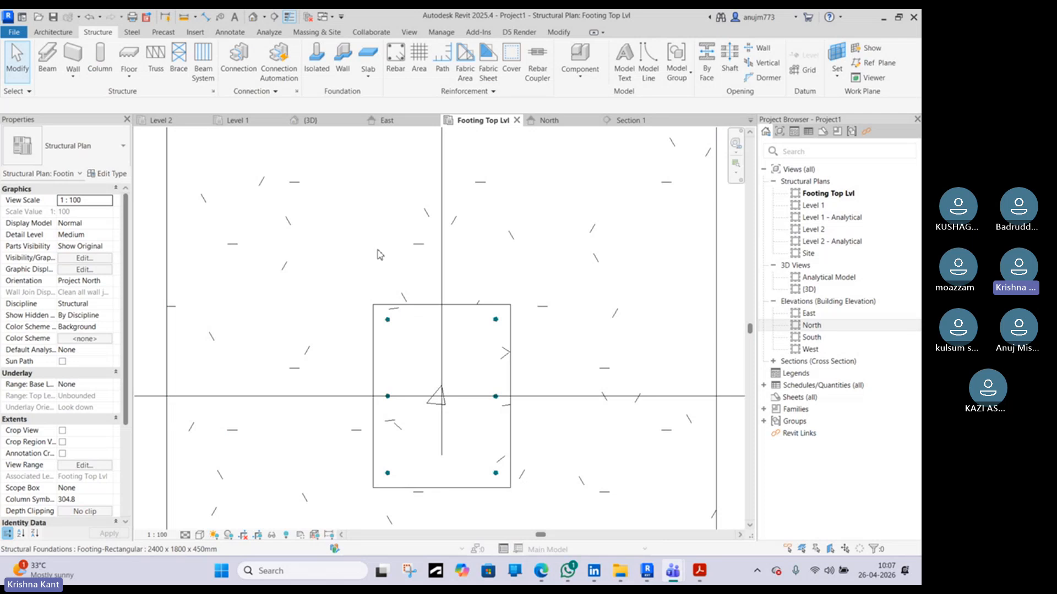
left_click(329, 121)
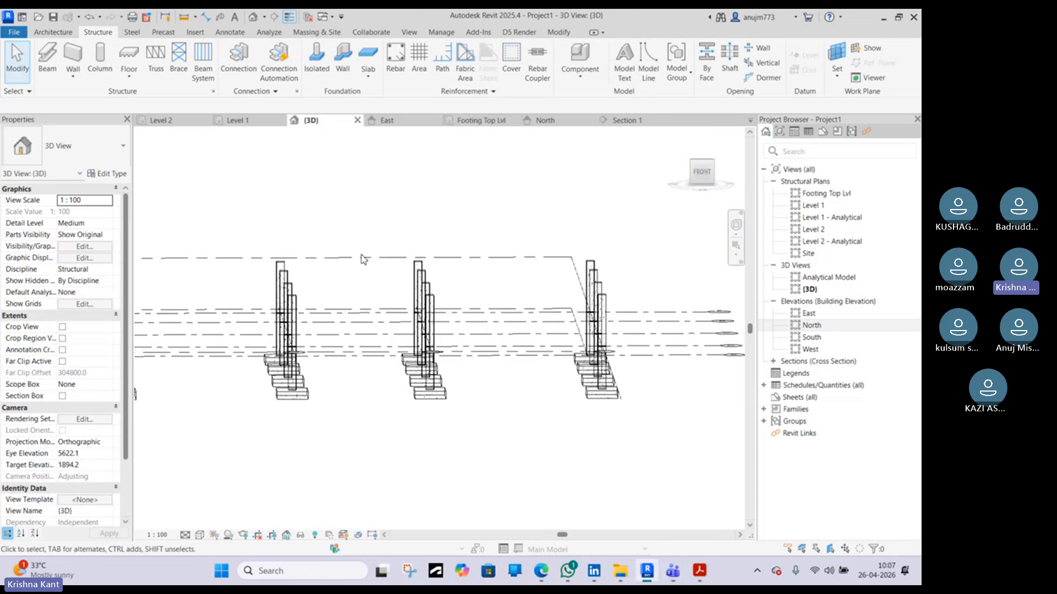
Orbit and zoom the 3D view to the reinforced column and select one of its bars
middle_click_drag(467, 367, 380, 287, "shift")
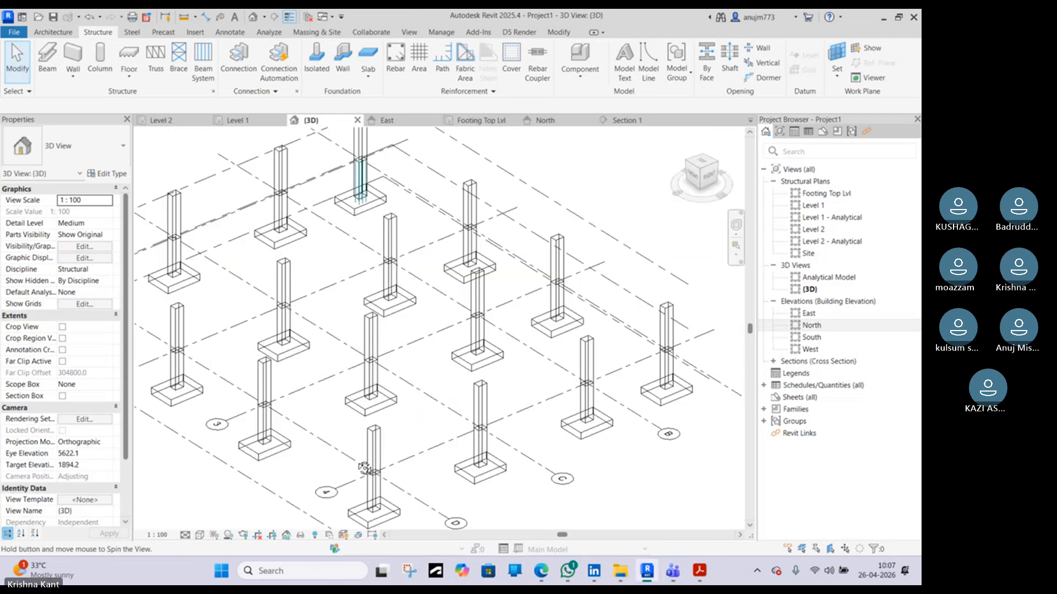
scroll(492, 353, "up", 6)
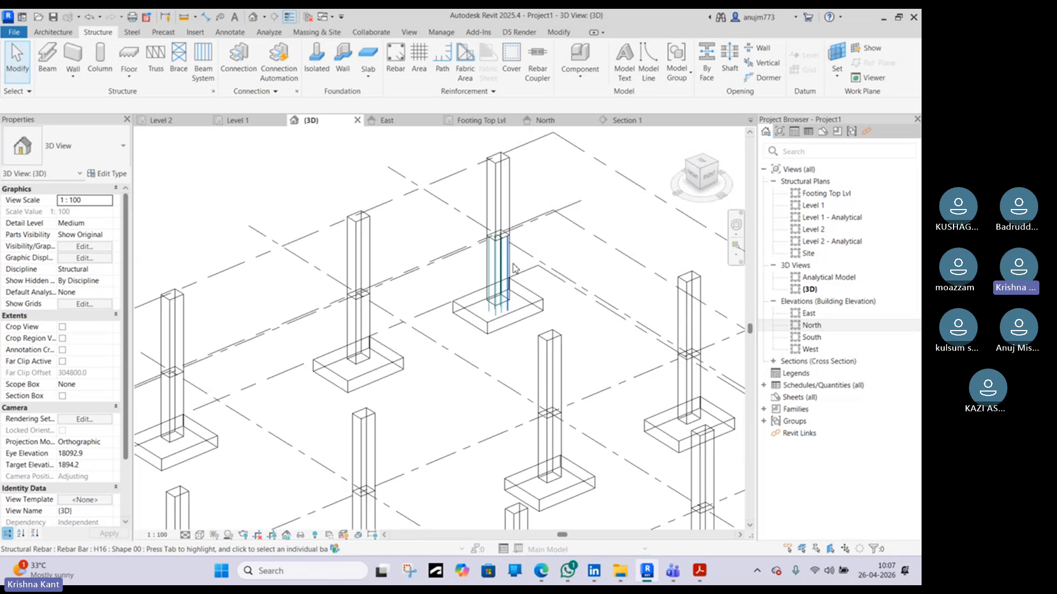
scroll(492, 352, "up", 2)
left_click(439, 410)
scroll(573, 448, "up", 4)
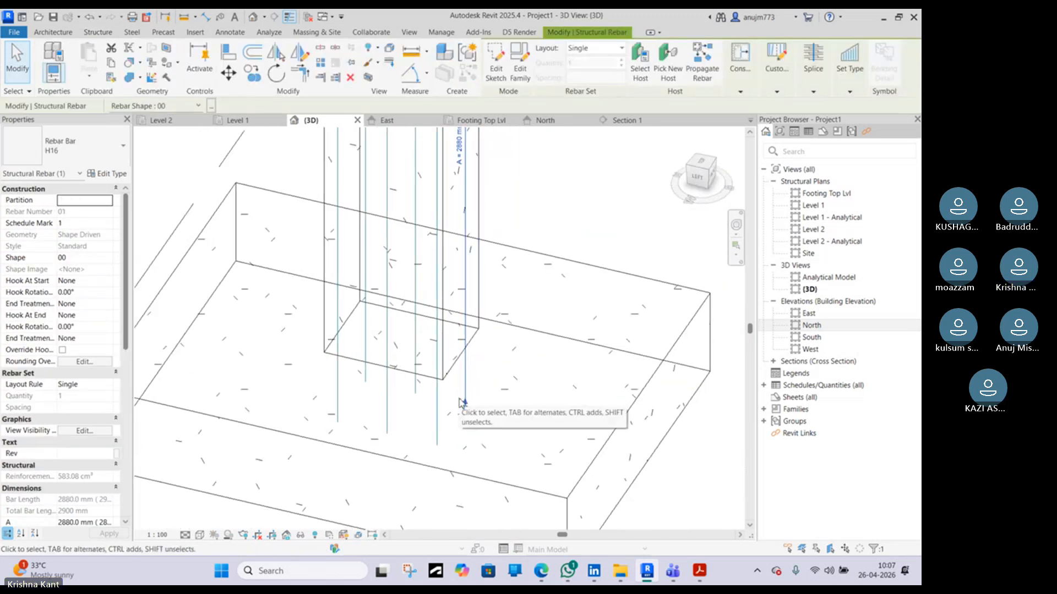
Set the 3D view's detail level to Fine so the rebar shows solid, then clear the selection
middle_click(461, 402)
middle_click(461, 401)
scroll(237, 418, "up", 5)
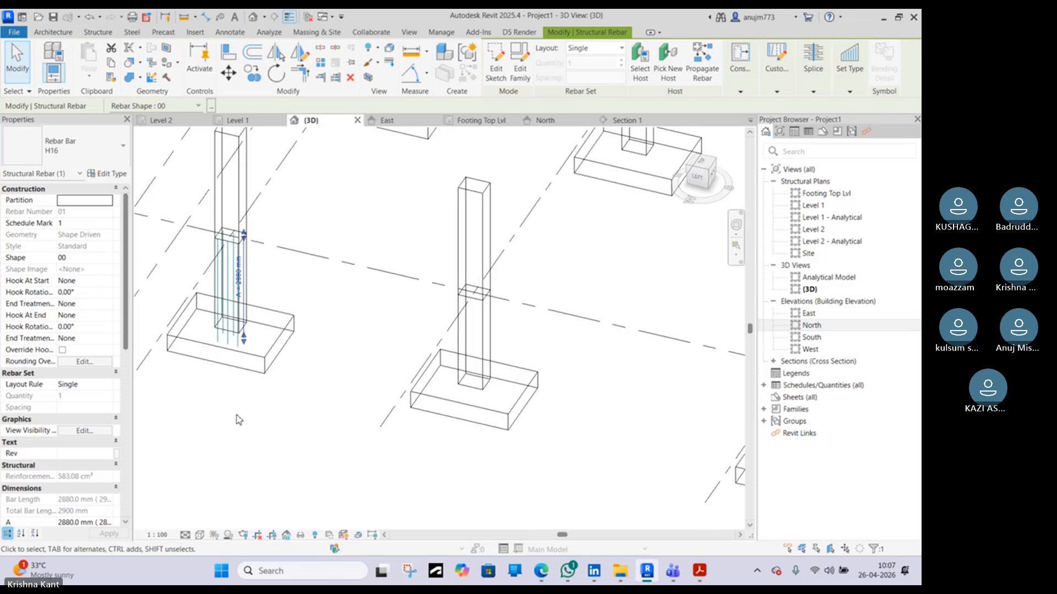
scroll(237, 419, "up", 4)
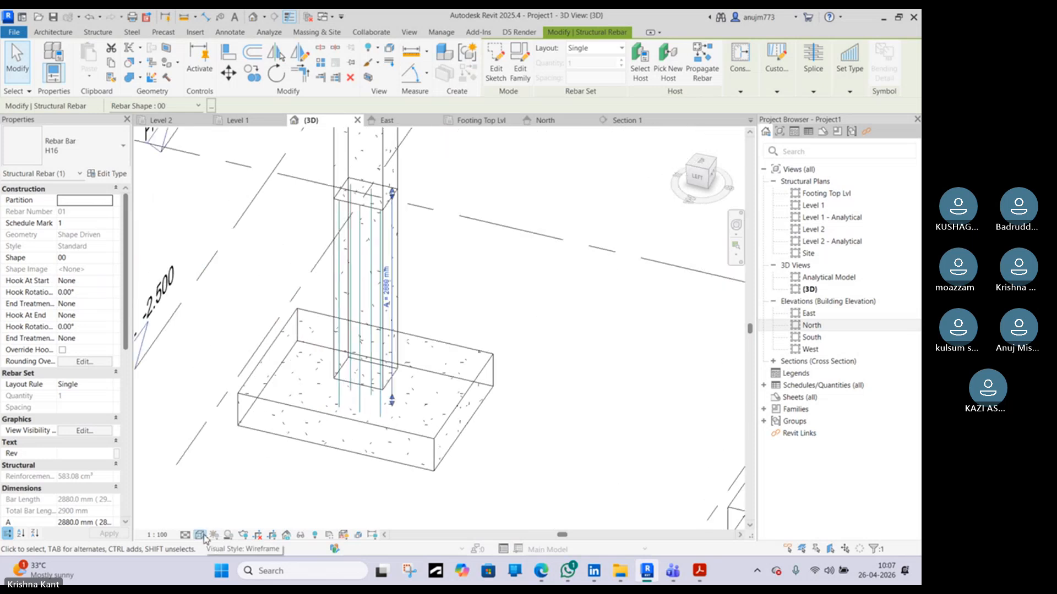
left_click(186, 536)
left_click(196, 522)
key("Escape")
Zoom into the column base in 3D and select one longitudinal bar
key("Caps_Lock")
middle_click_drag(428, 408, 426, 410)
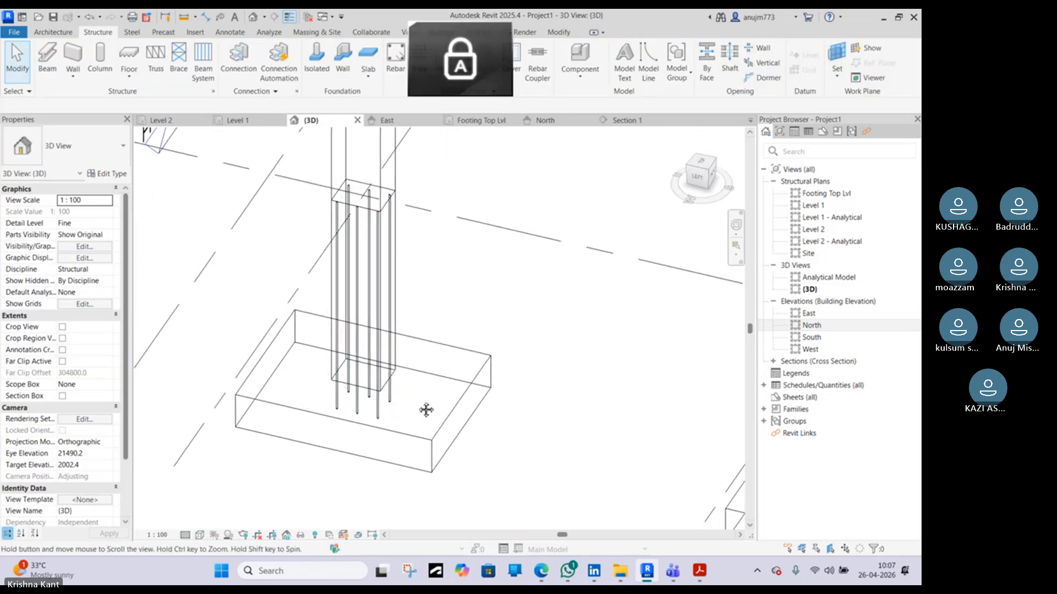
key("Caps_Lock")
scroll(406, 418, "up", 5)
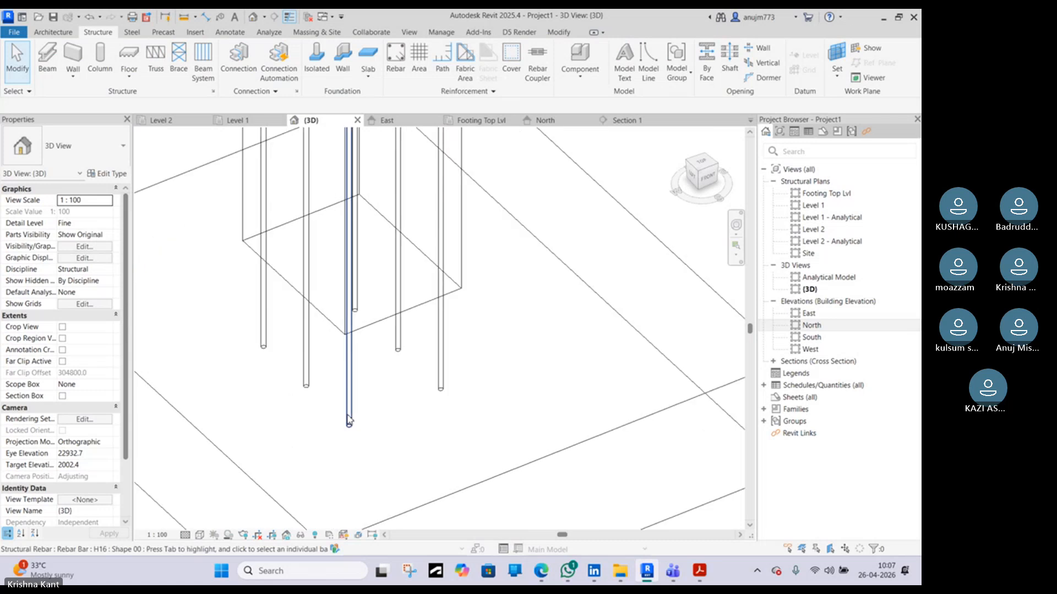
left_click(349, 421)
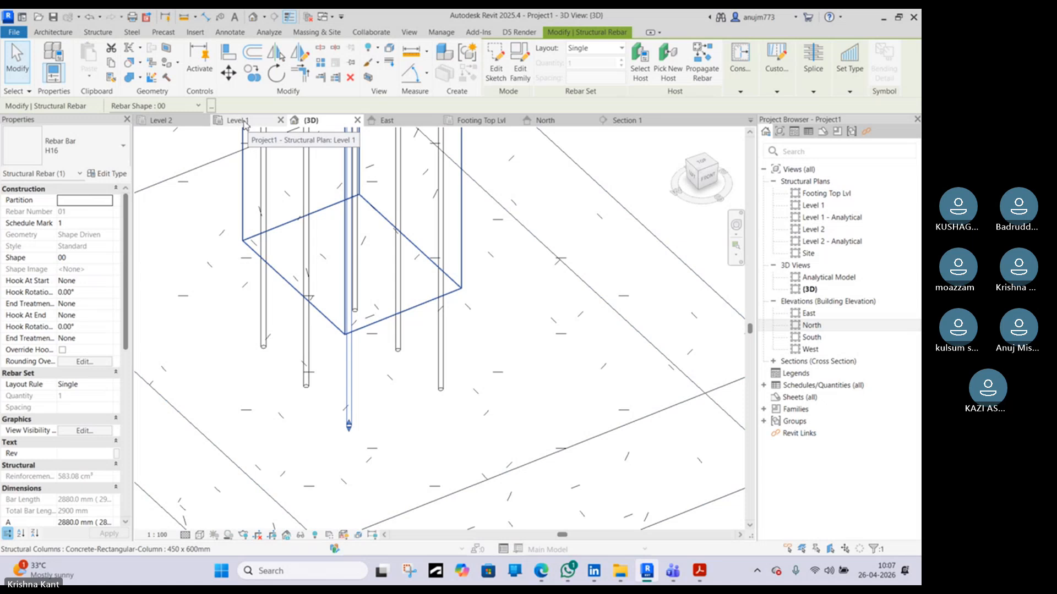
Open Section 1 from the footing plan's section marker and zoom to the bar at the footing
left_click(494, 119)
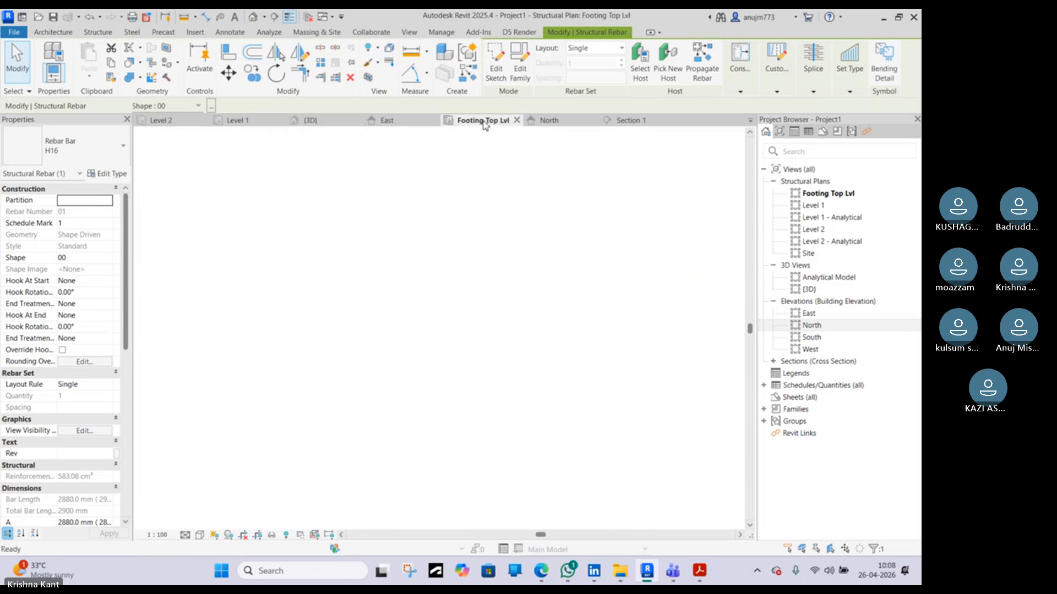
scroll(361, 238, "up", 3)
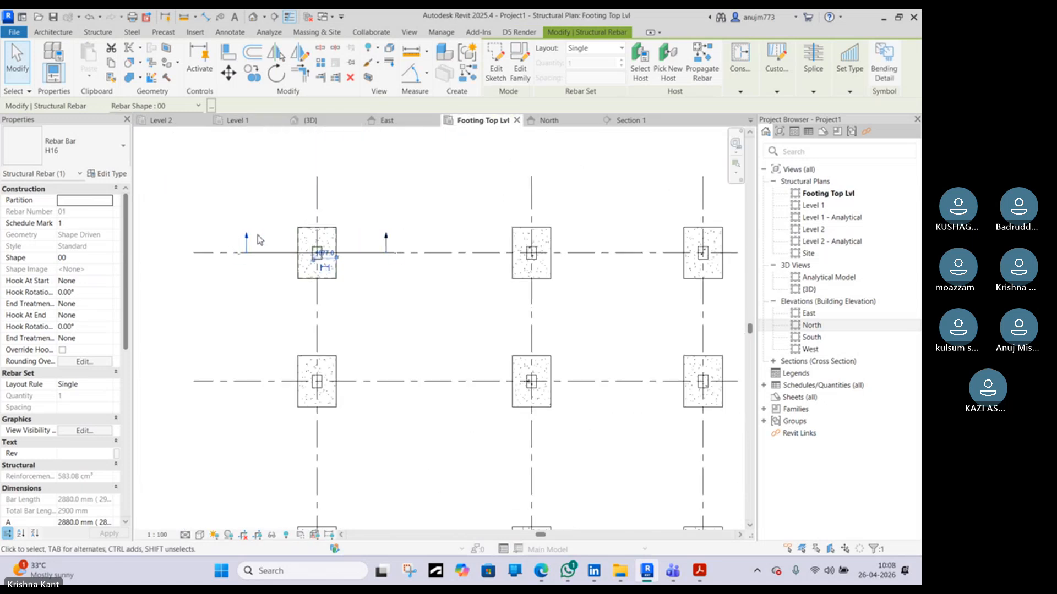
double_click(251, 241)
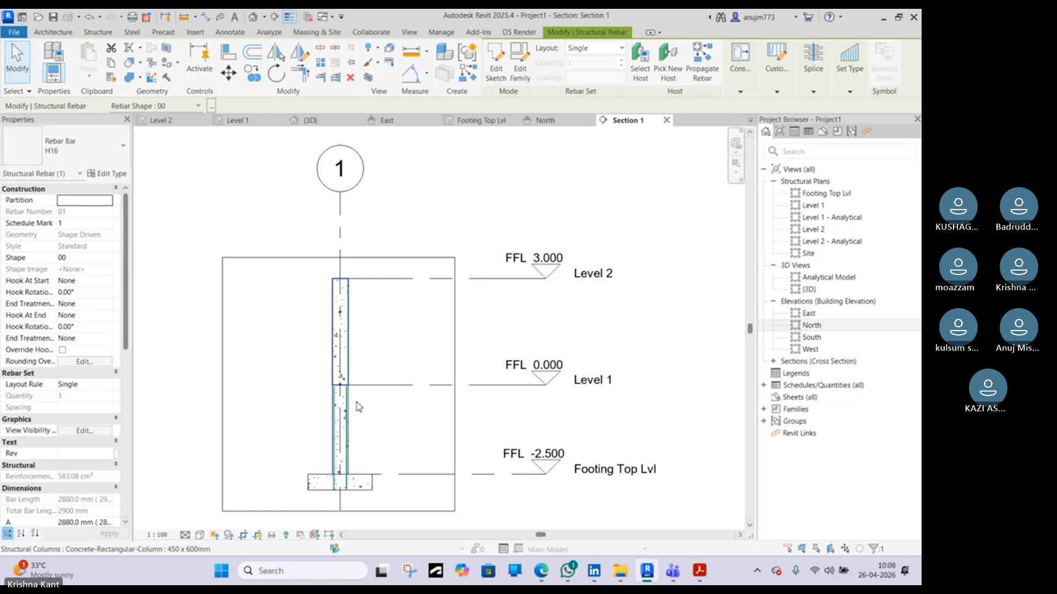
scroll(335, 484, "up", 5)
scroll(312, 478, "down", 5)
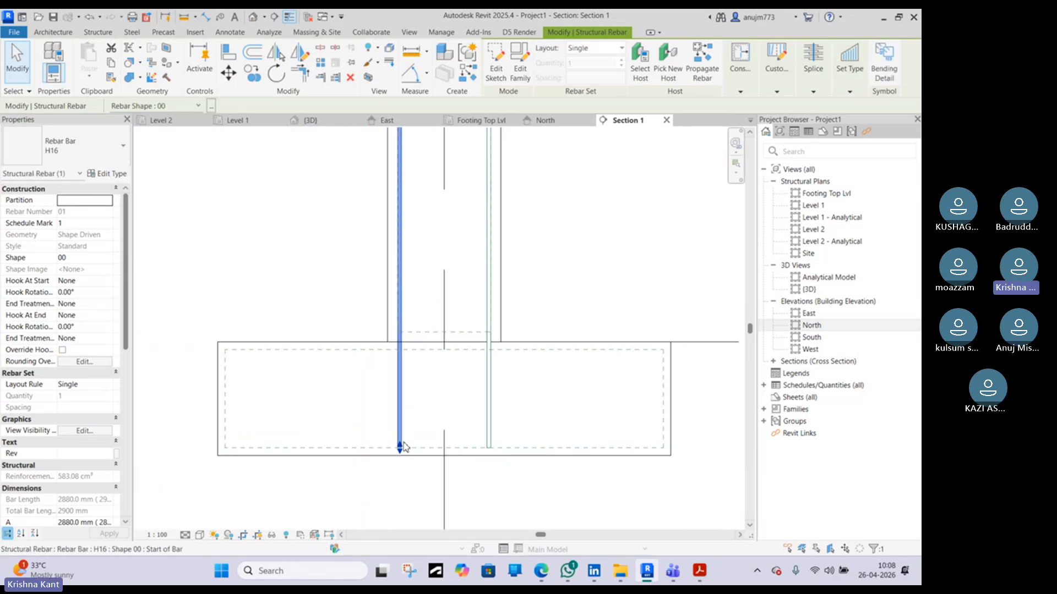
Try to edit the selected bar's sketch, cancelling the view selection dialog each time
left_click(496, 63)
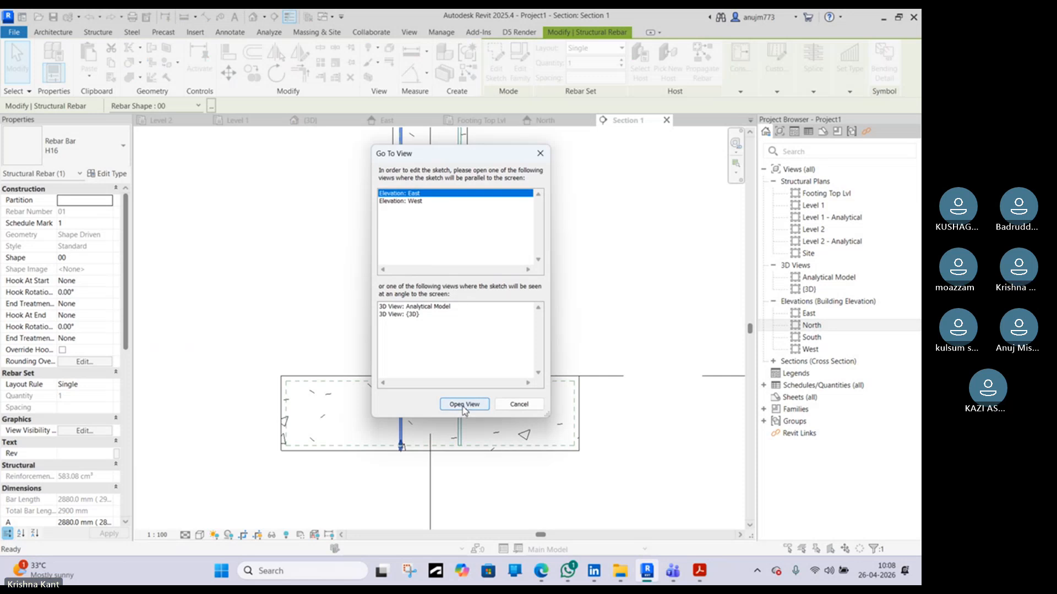
left_click(519, 404)
scroll(429, 366, "down", 3)
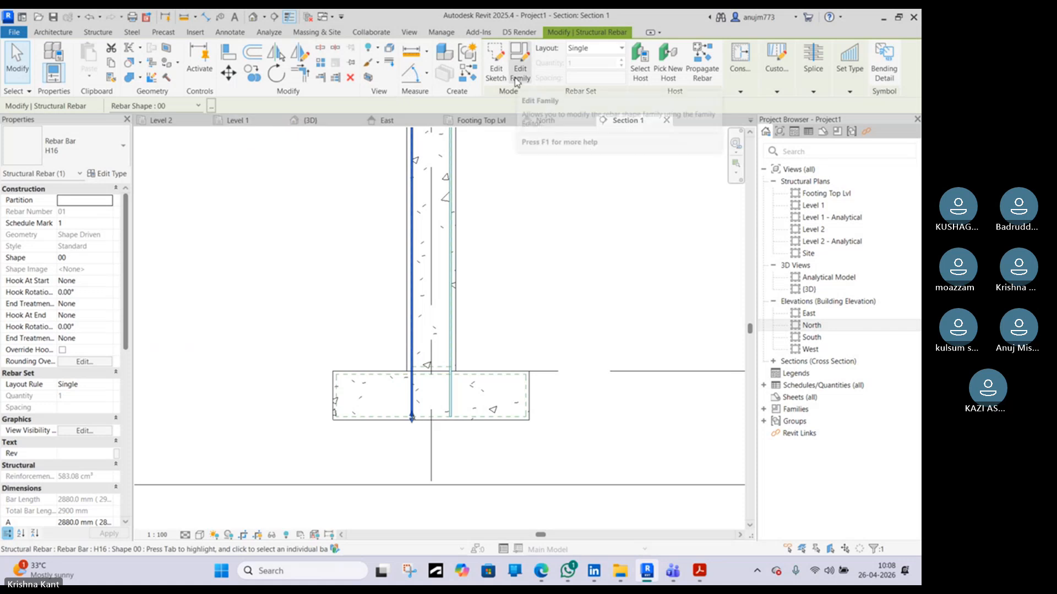
left_click(497, 77)
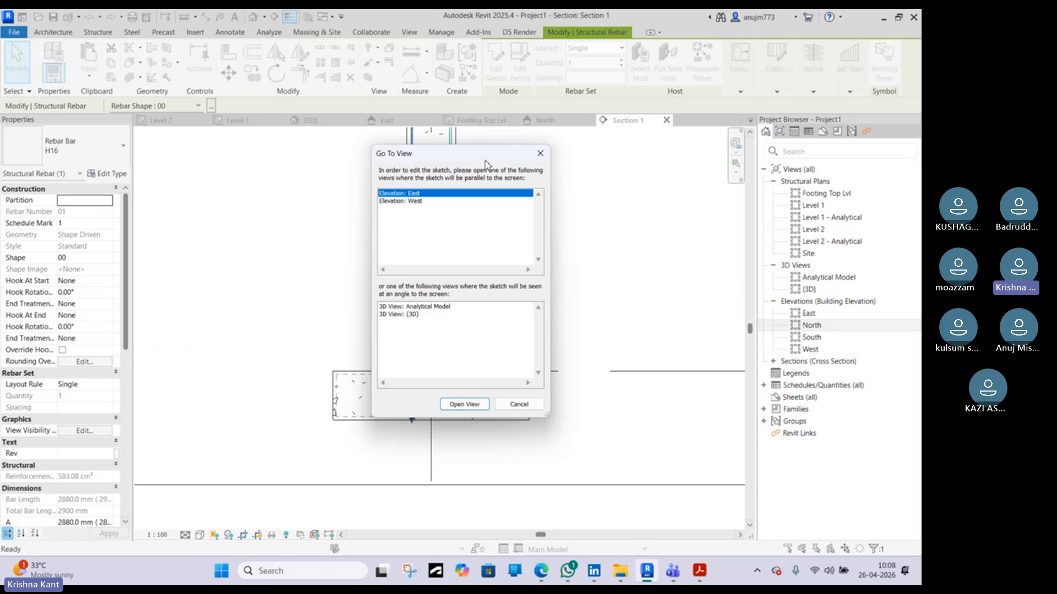
left_click(540, 153)
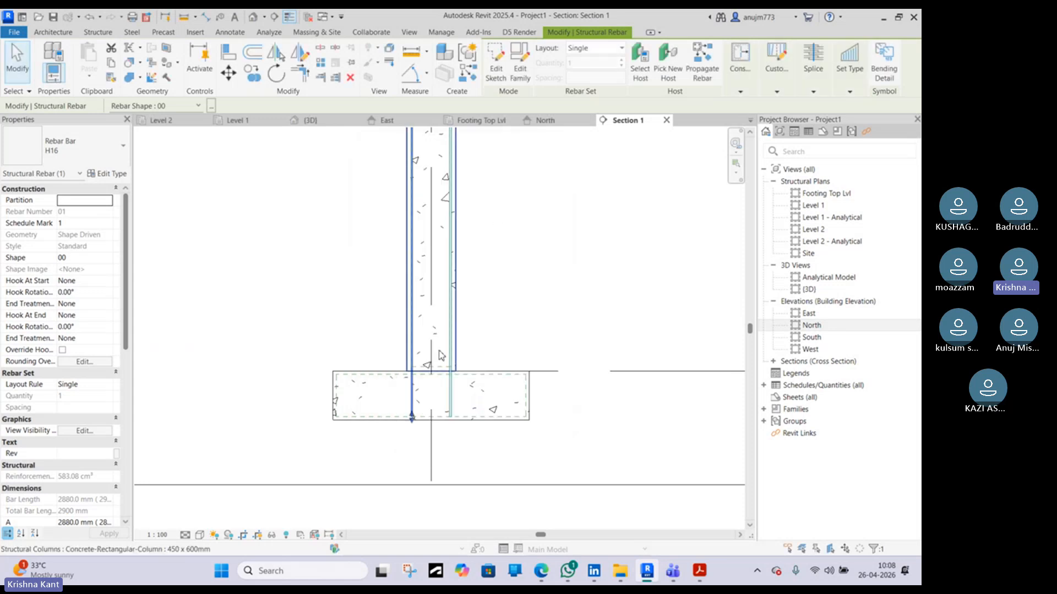
left_click(496, 71)
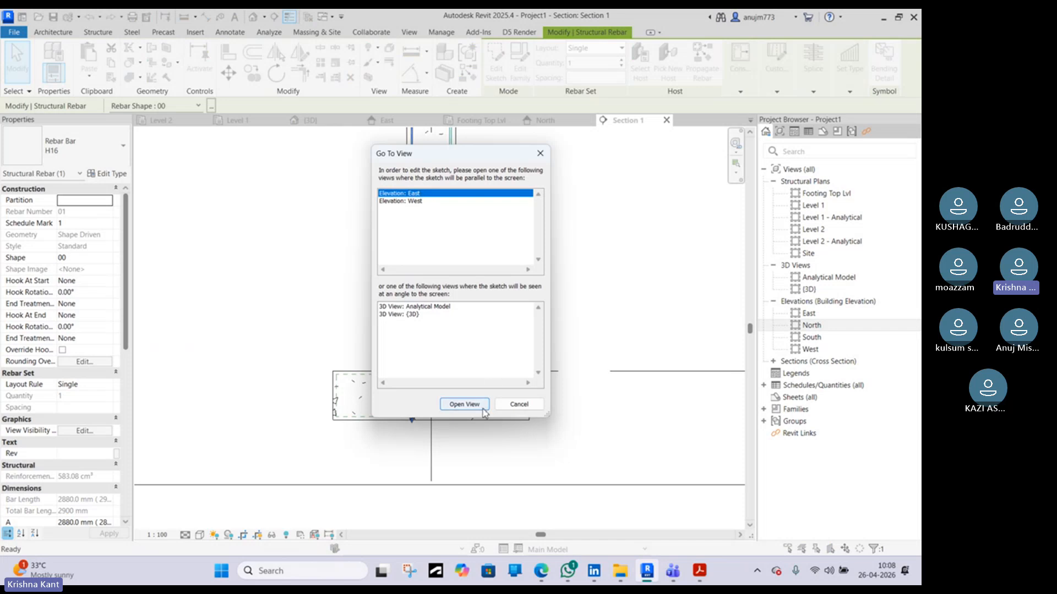
left_click(540, 154)
Open the East elevation and close its tab
scroll(418, 402, "up", 5)
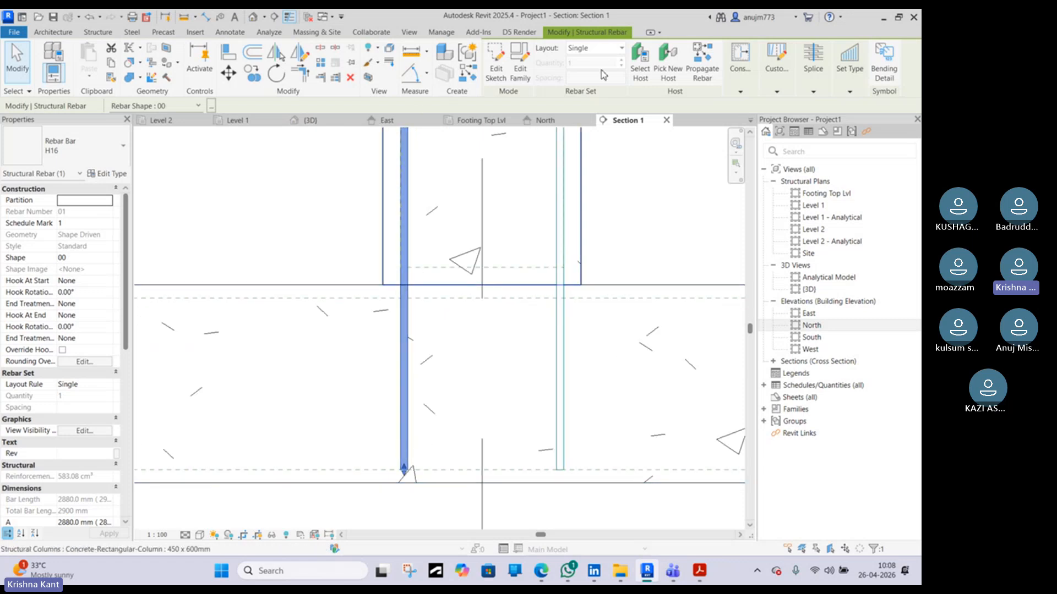
double_click(816, 315)
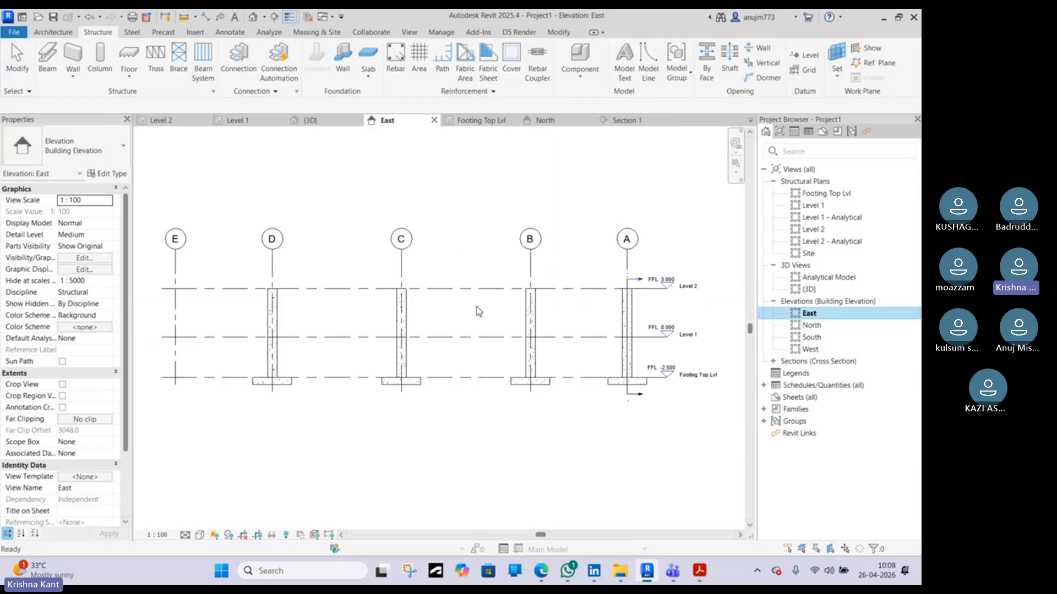
left_click(434, 120)
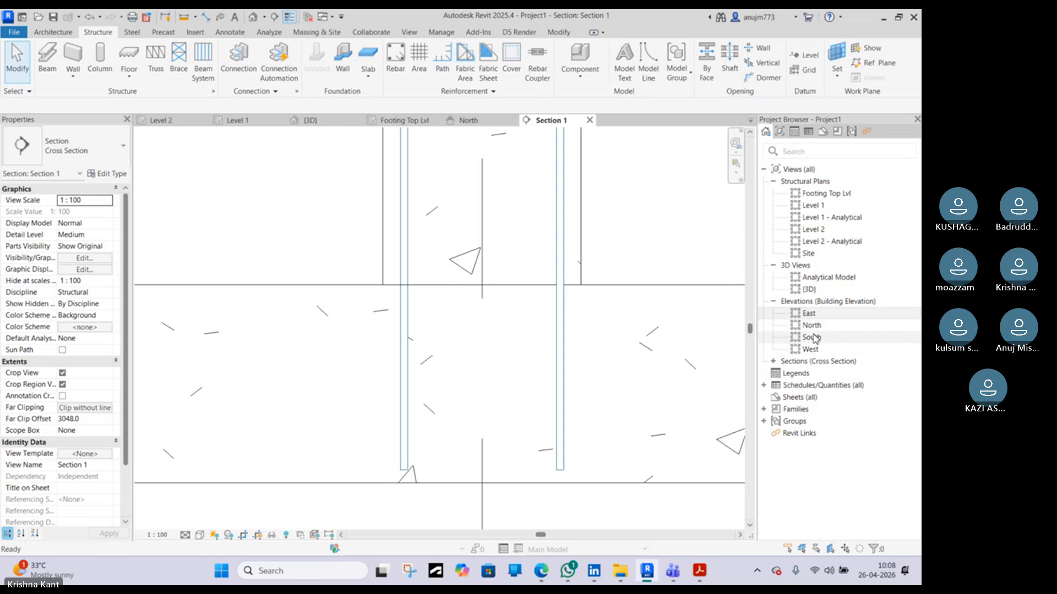
Open the West elevation and zoom in and out on the column bases
double_click(811, 349)
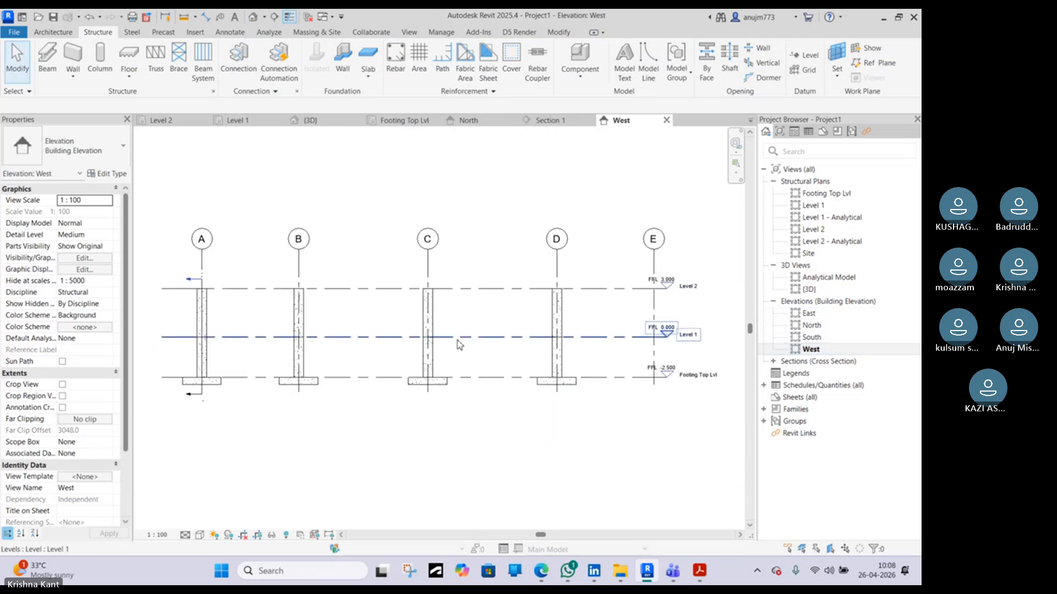
scroll(223, 419, "up", 5)
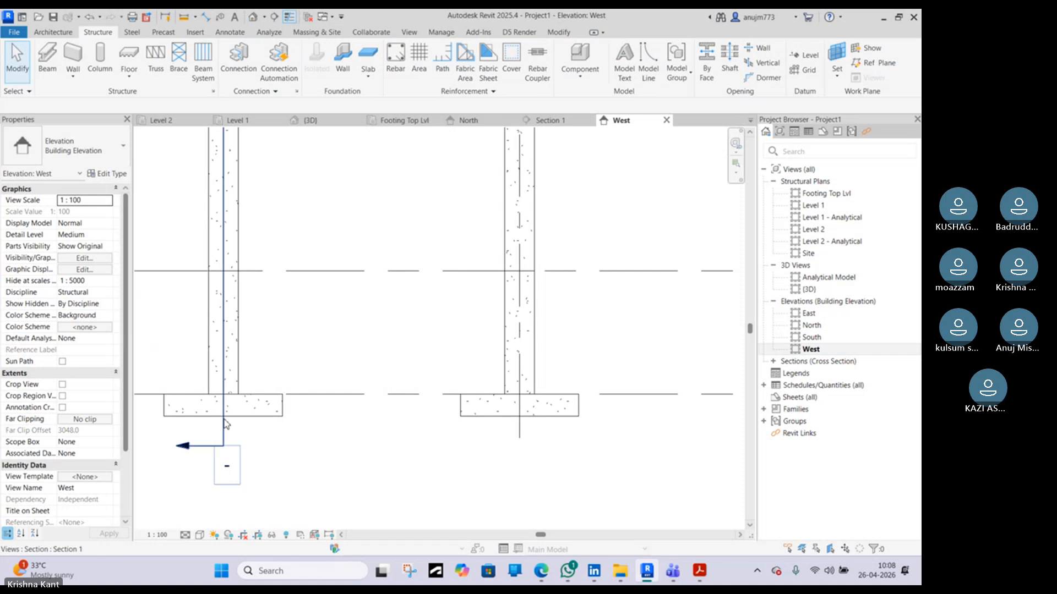
scroll(226, 427, "down", 5)
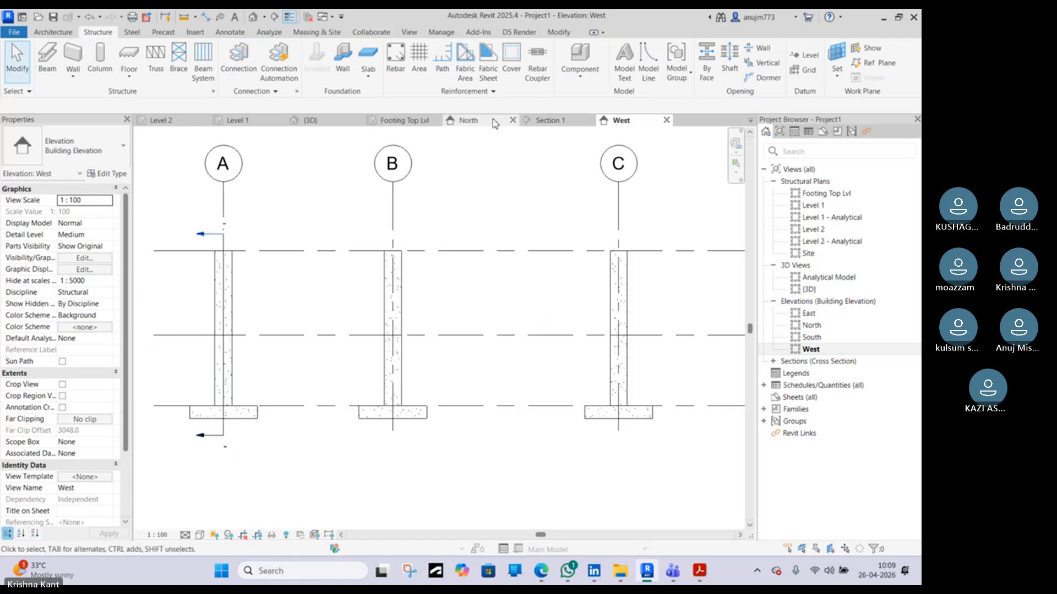
In the footing plan, create a similar section running vertically along grid line 1 through the top-left footing
left_click(412, 121)
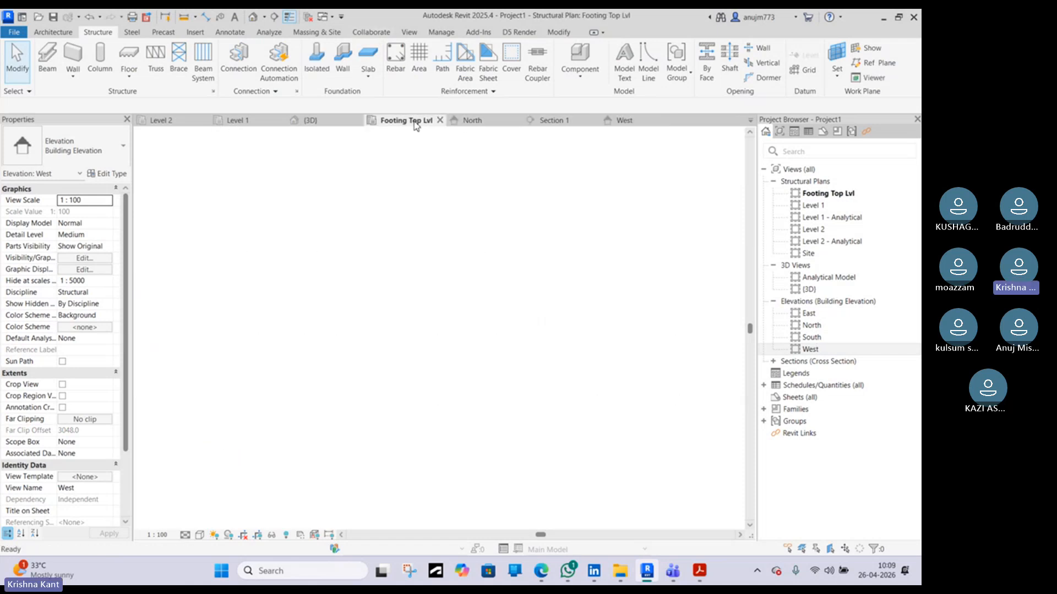
left_click(266, 259)
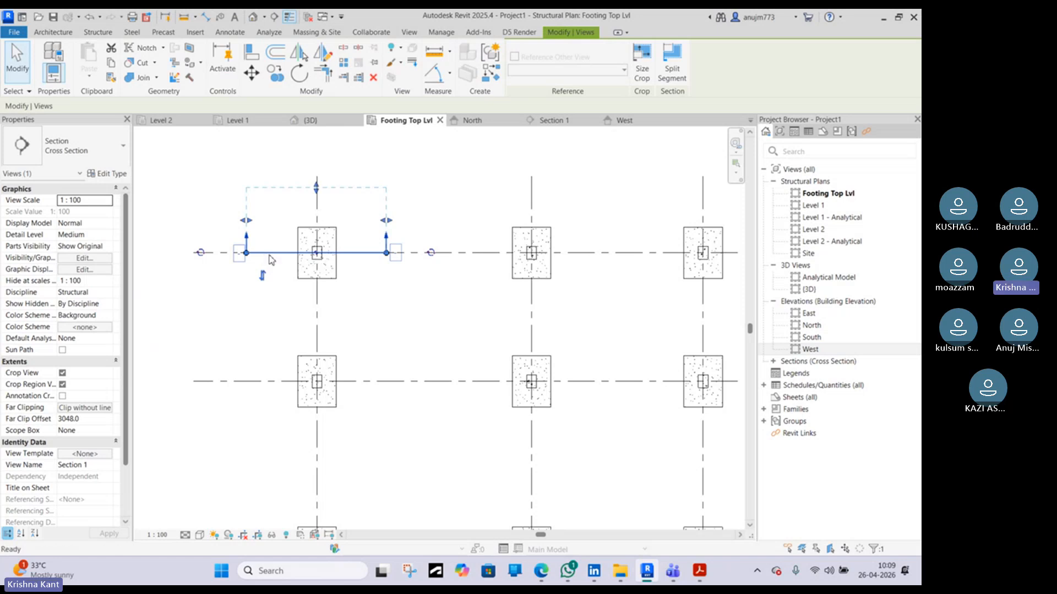
key("c")
key("s")
left_click(317, 203)
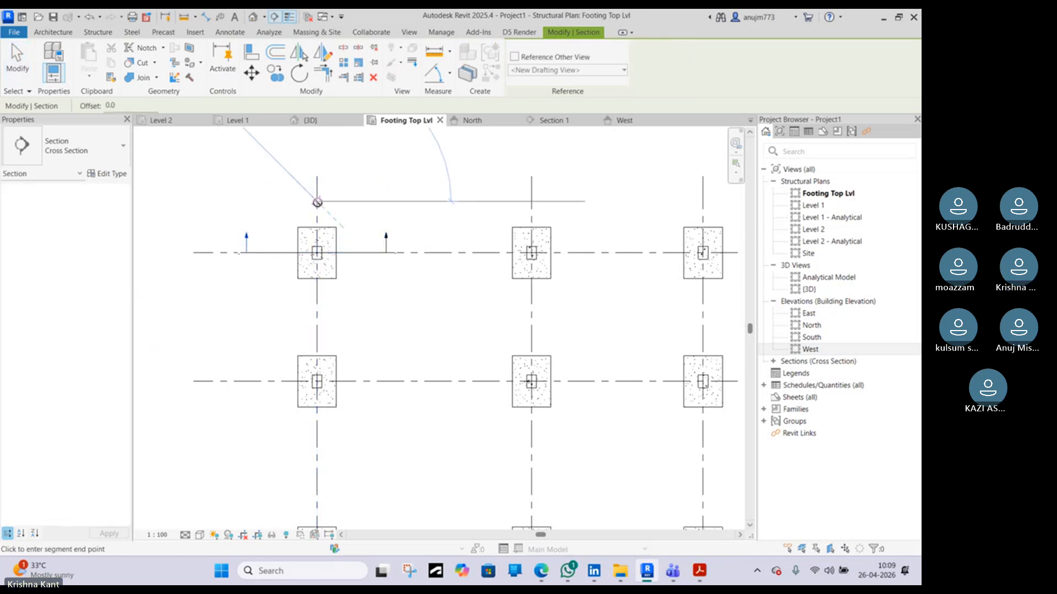
left_click(319, 308)
key("Escape")
key("Escape")
Open Section 2 and edit the left column bar's sketch, adding a horizontal leg of about 300 mm at its bottom
double_click(342, 203)
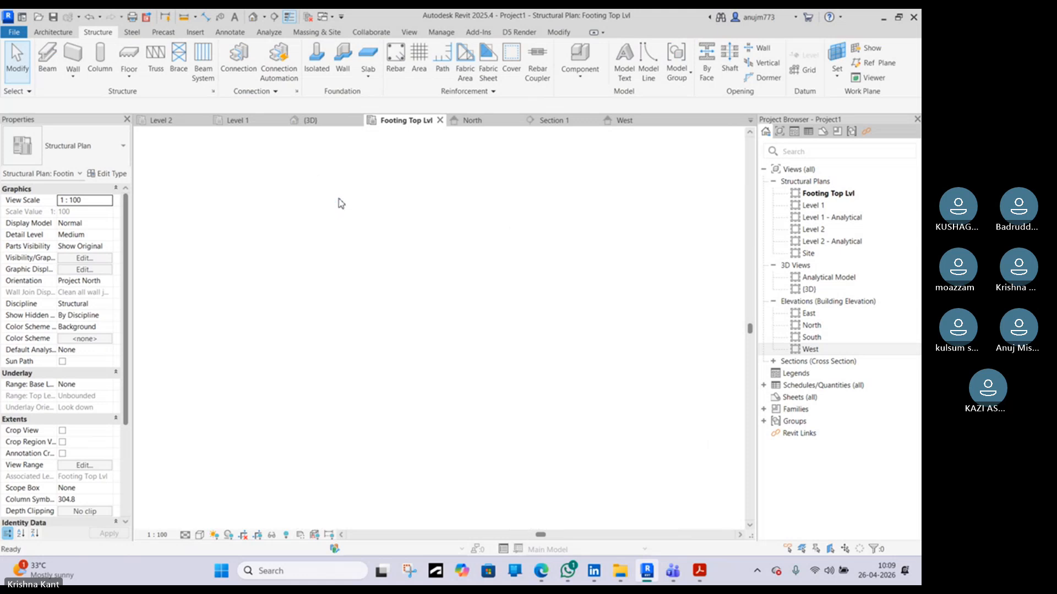
scroll(352, 412, "up", 6)
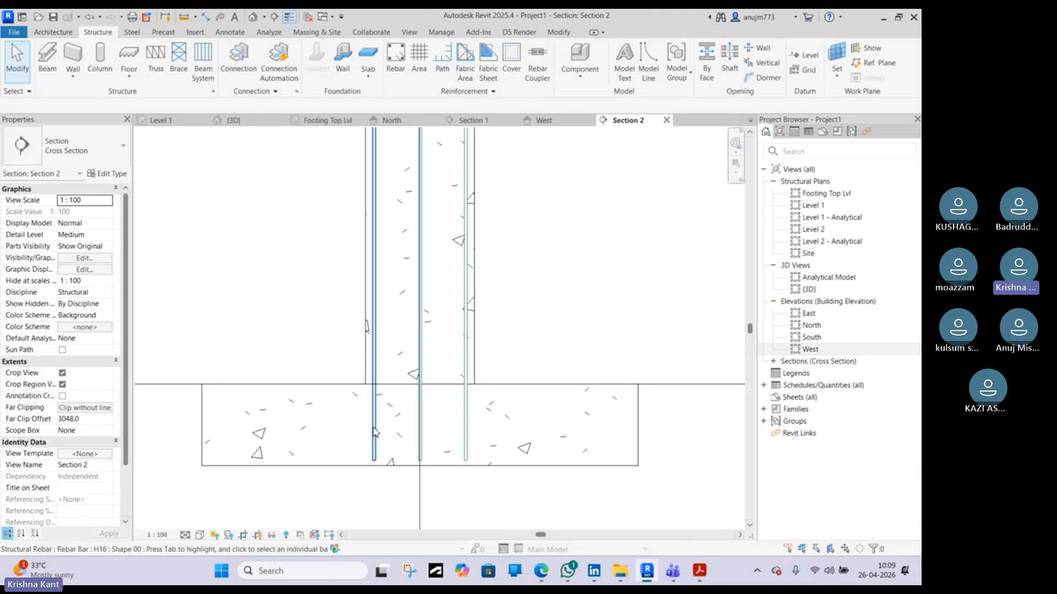
left_click(374, 432)
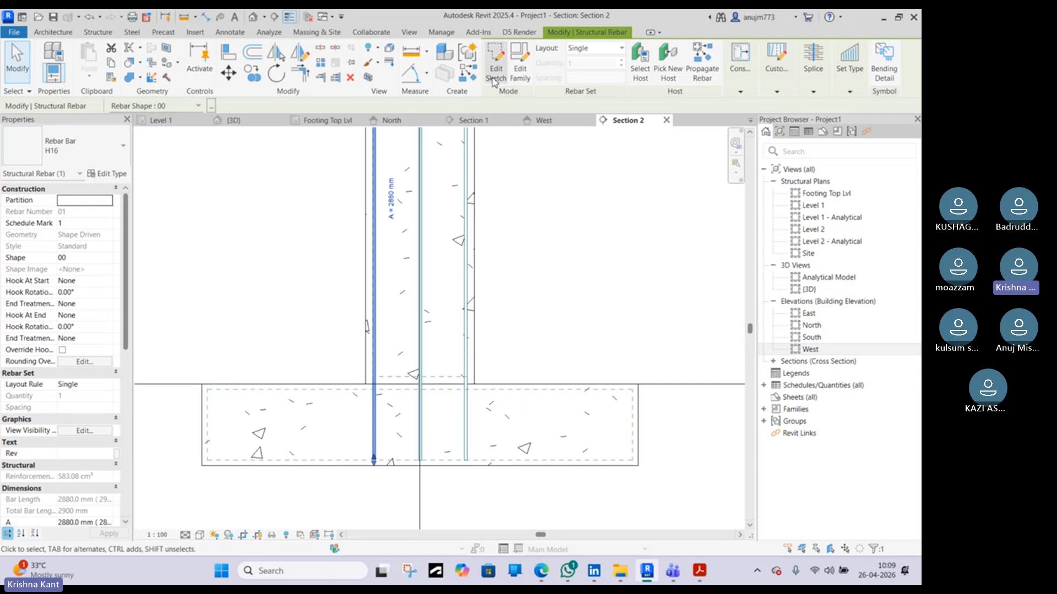
left_click(495, 61)
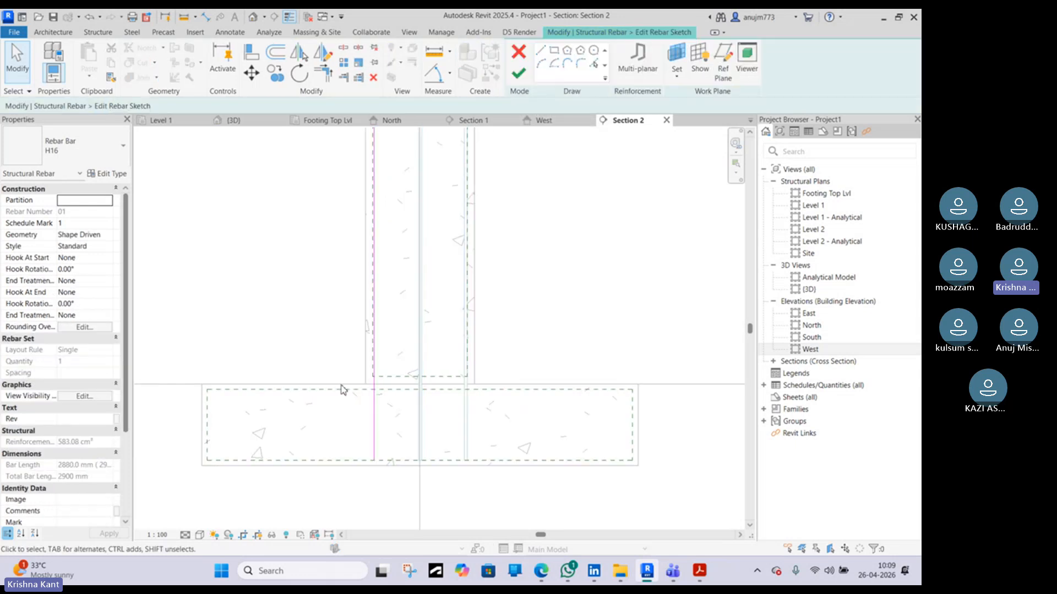
scroll(346, 391, "down", 1)
middle_click_drag(382, 321, 391, 374)
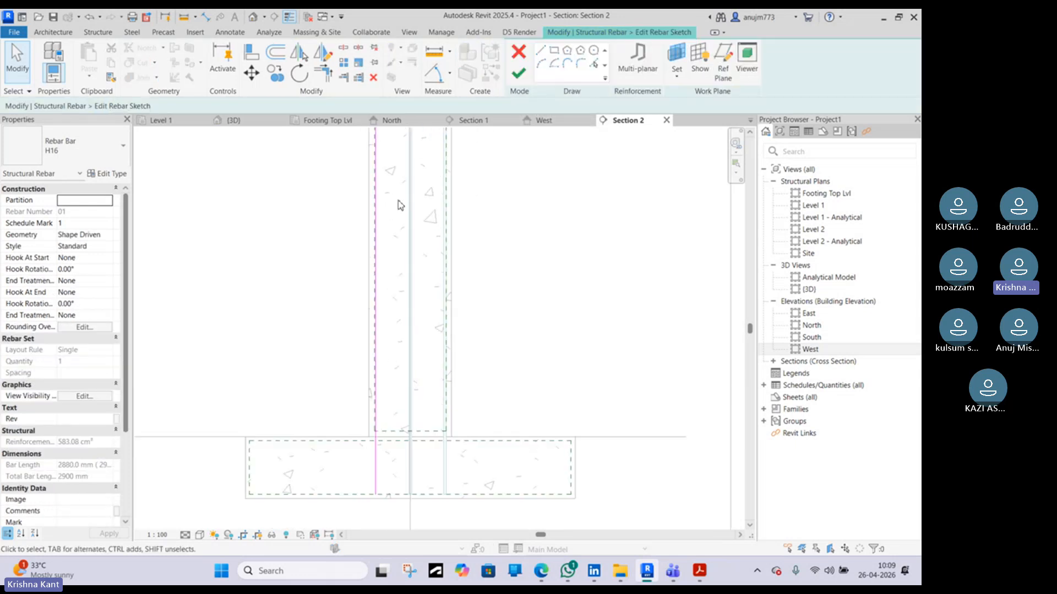
scroll(400, 205, "down", 2)
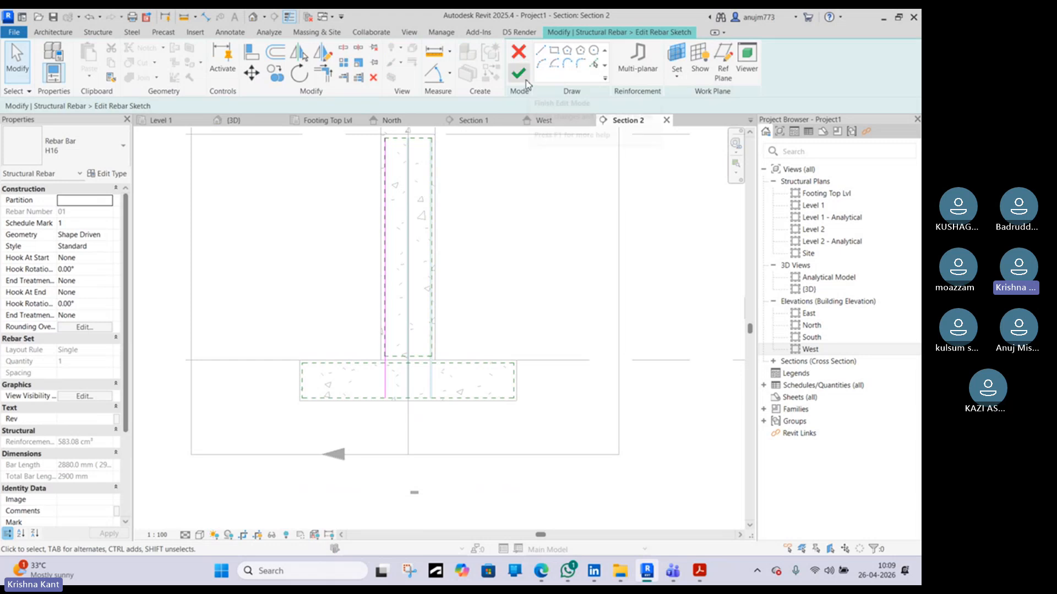
left_click(541, 55)
scroll(381, 386, "up", 4)
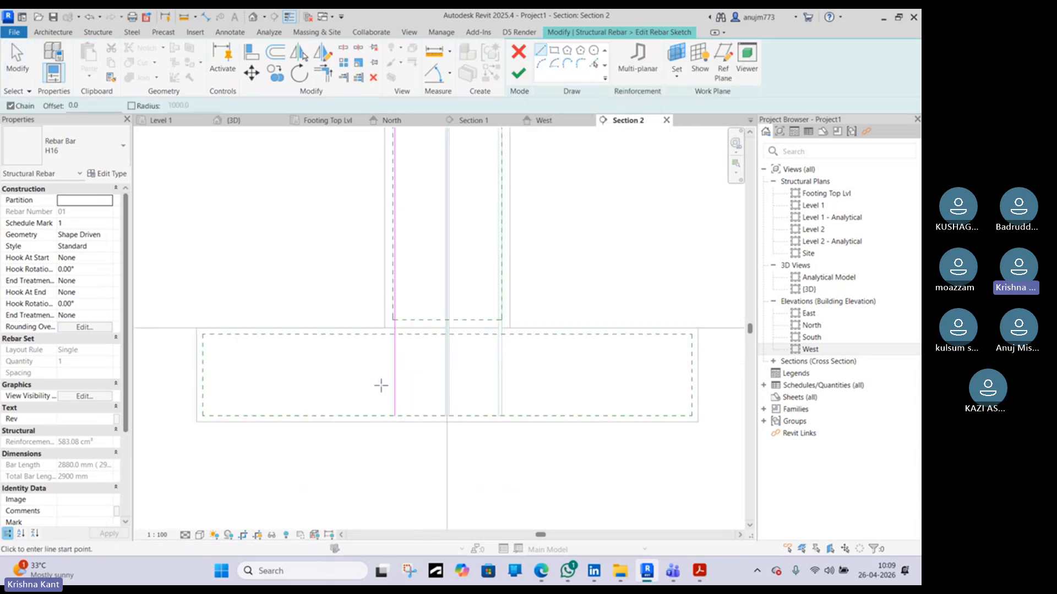
scroll(381, 385, "up", 4)
left_click(405, 439)
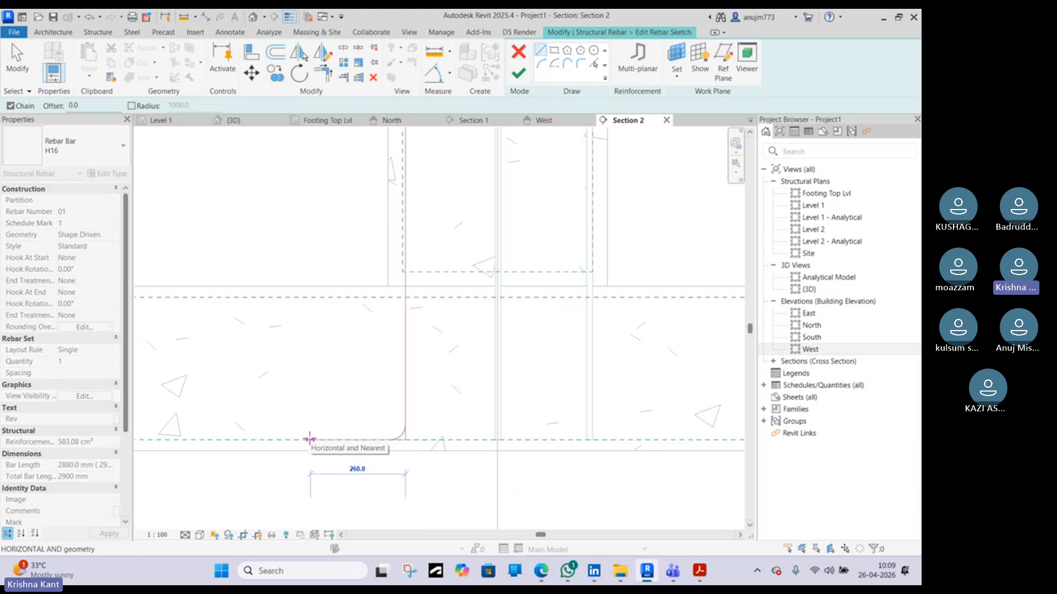
type("30")
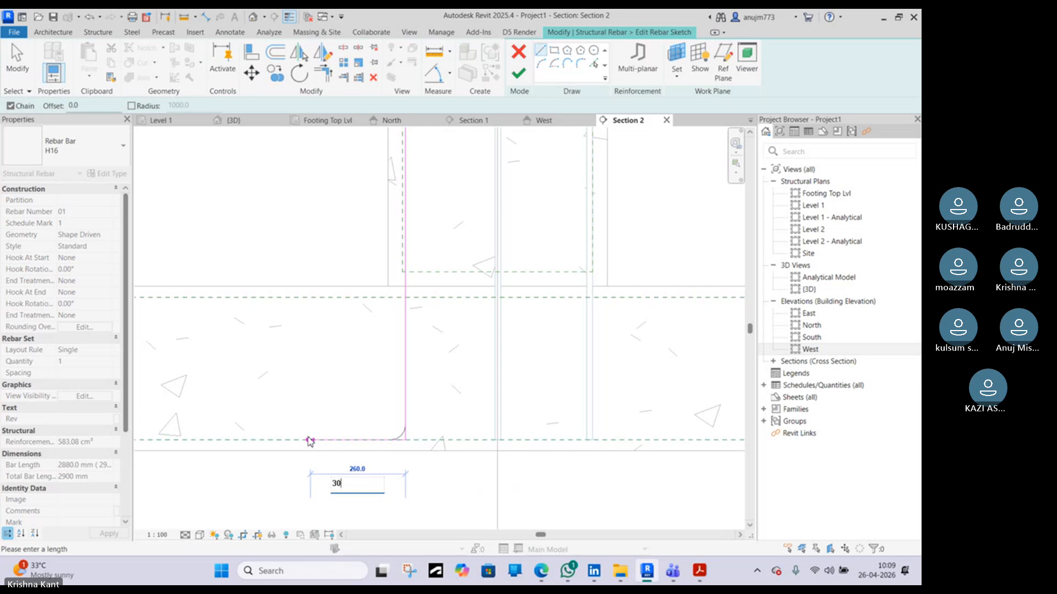
key("Return")
key("Escape")
key("Escape")
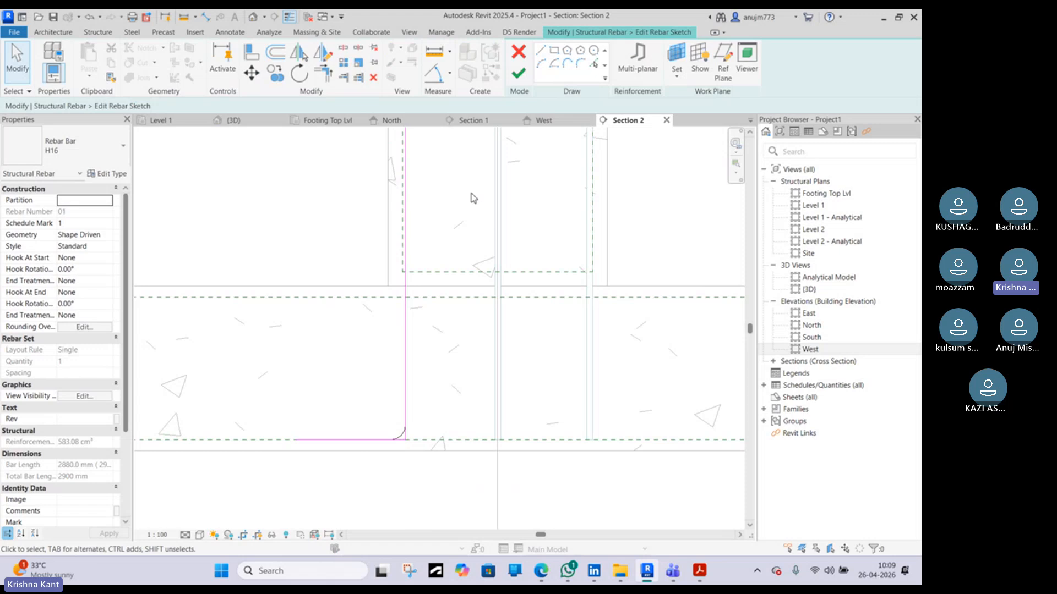
left_click(520, 74)
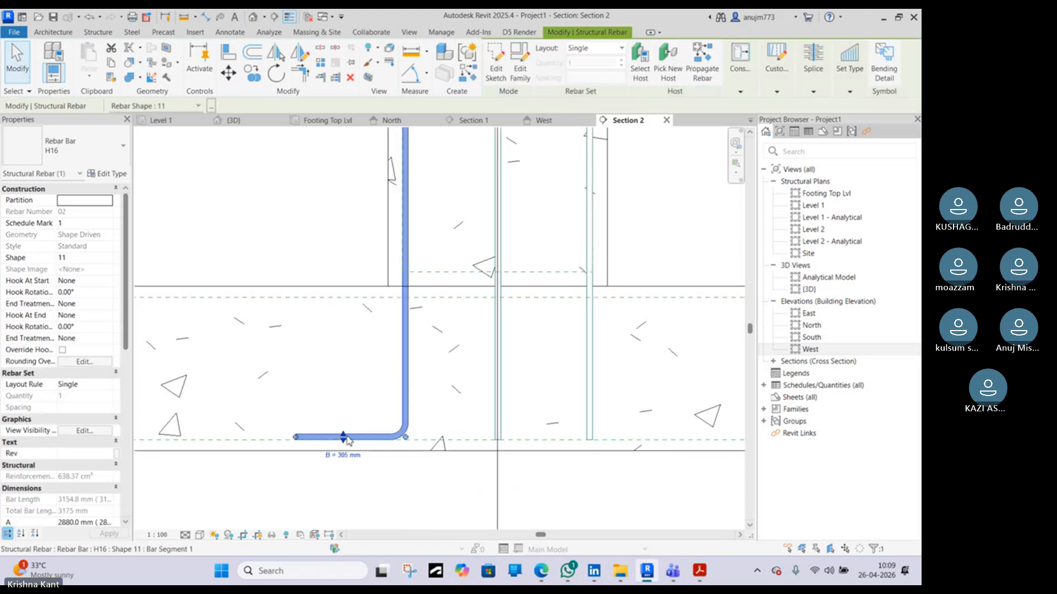
Inspect the bent bar at the column base in the 3D view
scroll(346, 438, "down", 1)
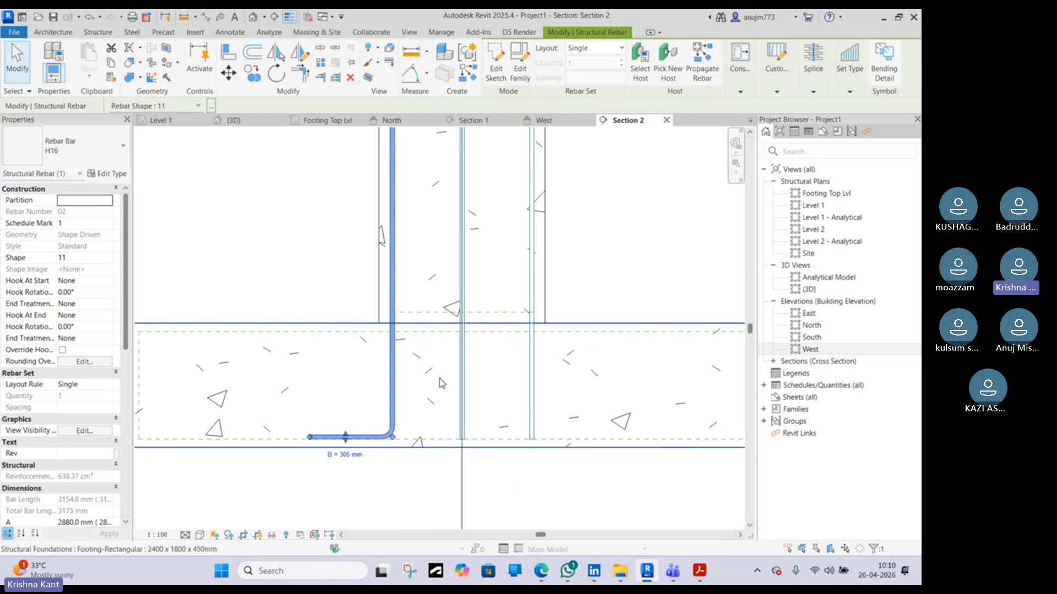
left_click(233, 120)
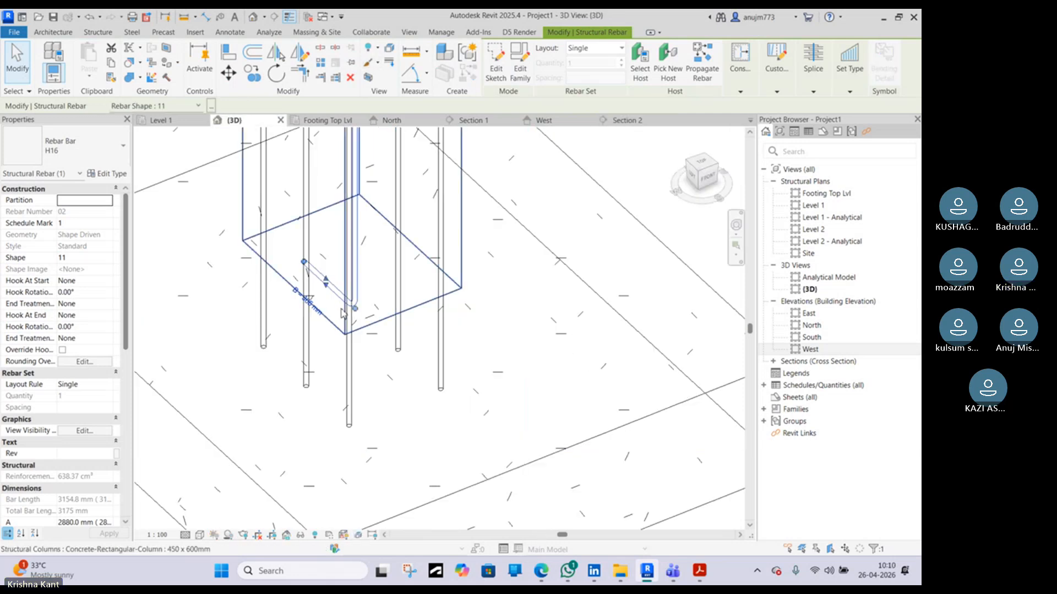
middle_click_drag(297, 369, 369, 388, "shift")
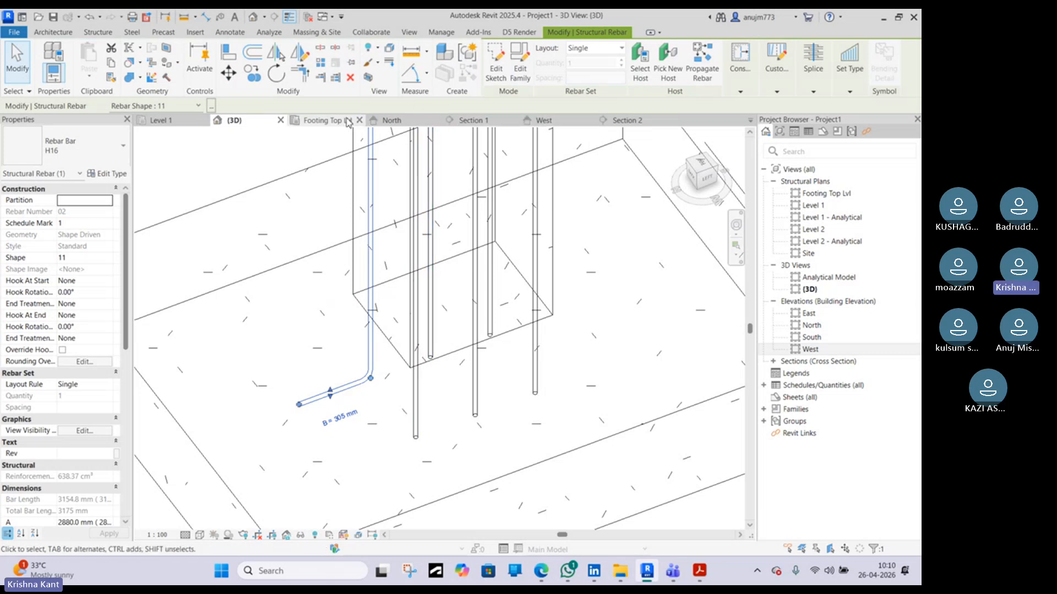
Try to rotate the bent bar 45° about its bottom end in the footing plan
left_click(326, 125)
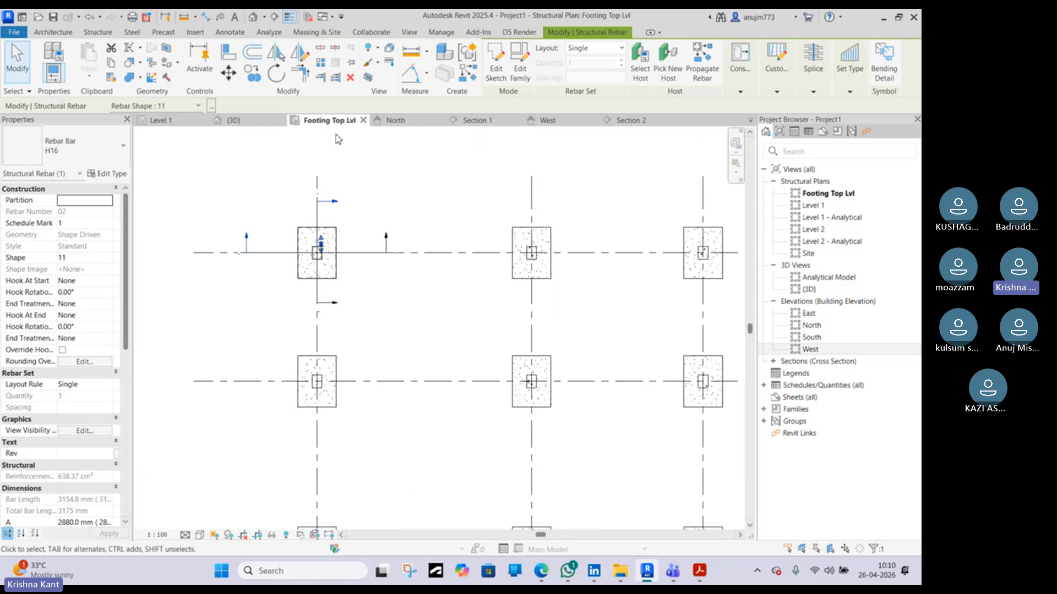
scroll(322, 272, "up", 5)
scroll(322, 278, "up", 3)
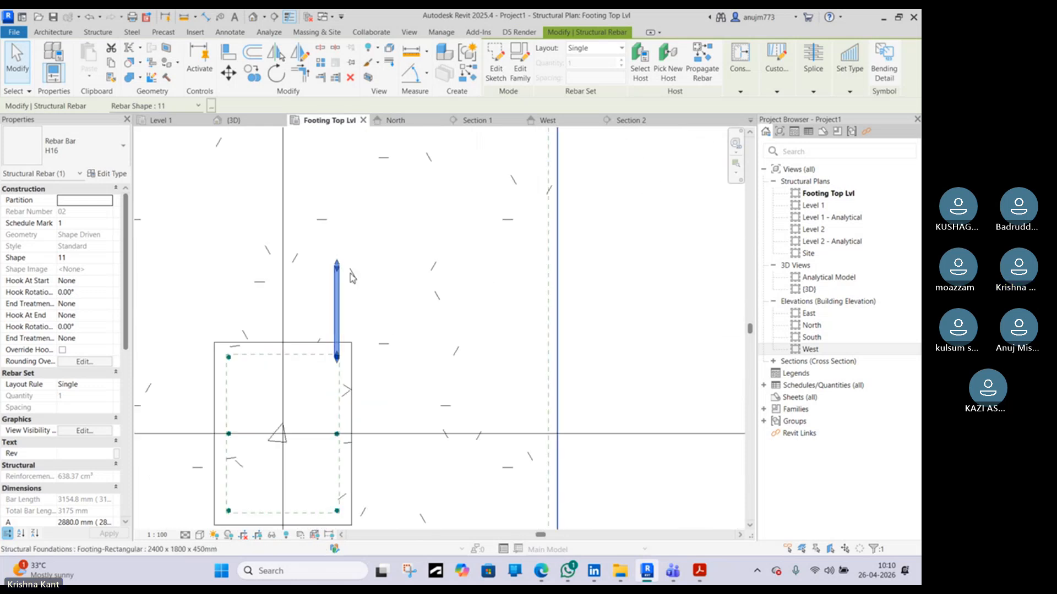
left_click(354, 298)
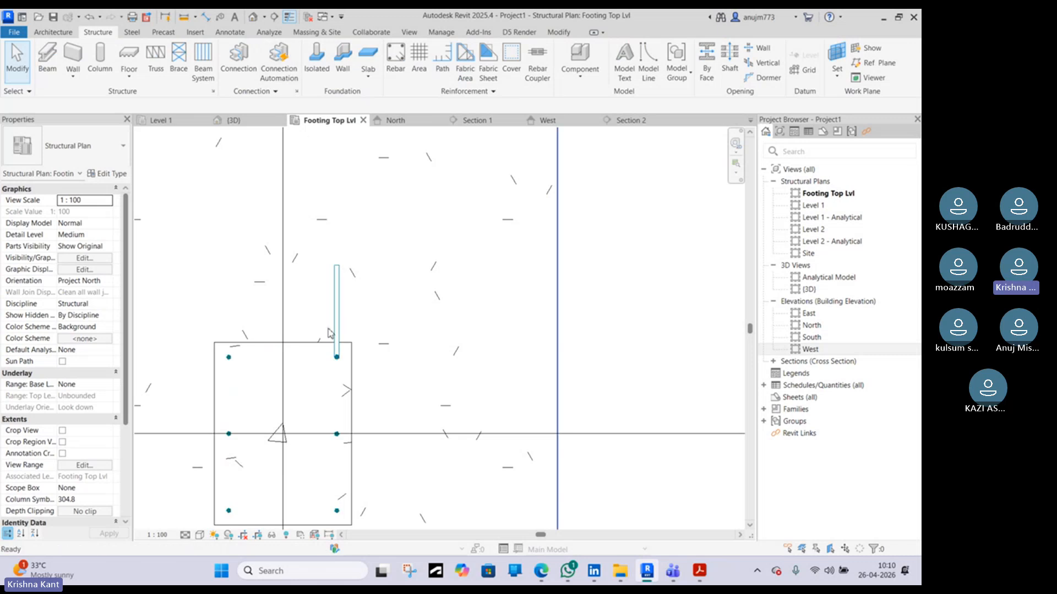
left_click(336, 314)
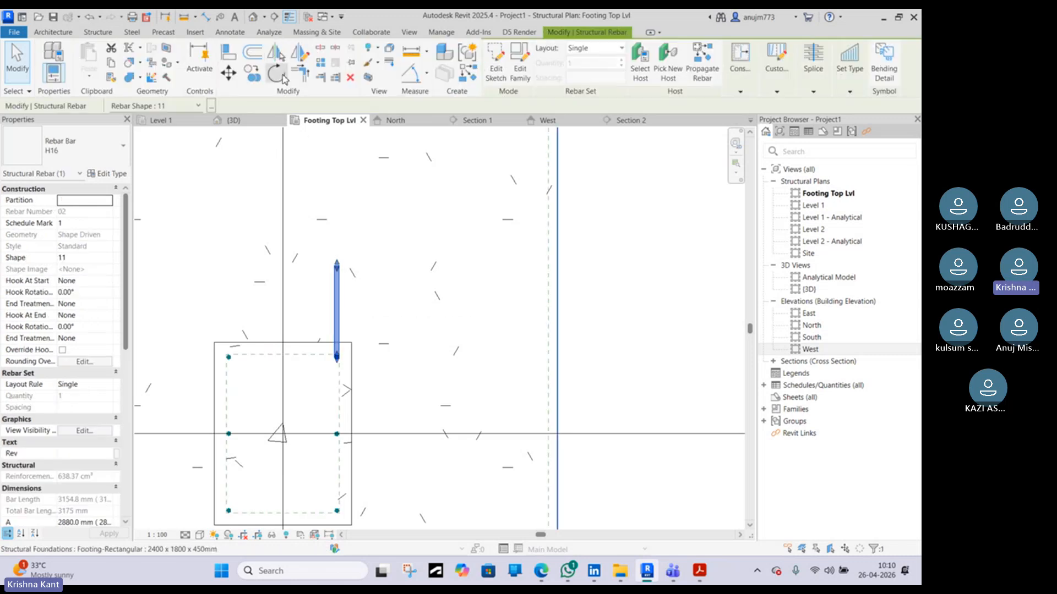
left_click(282, 76)
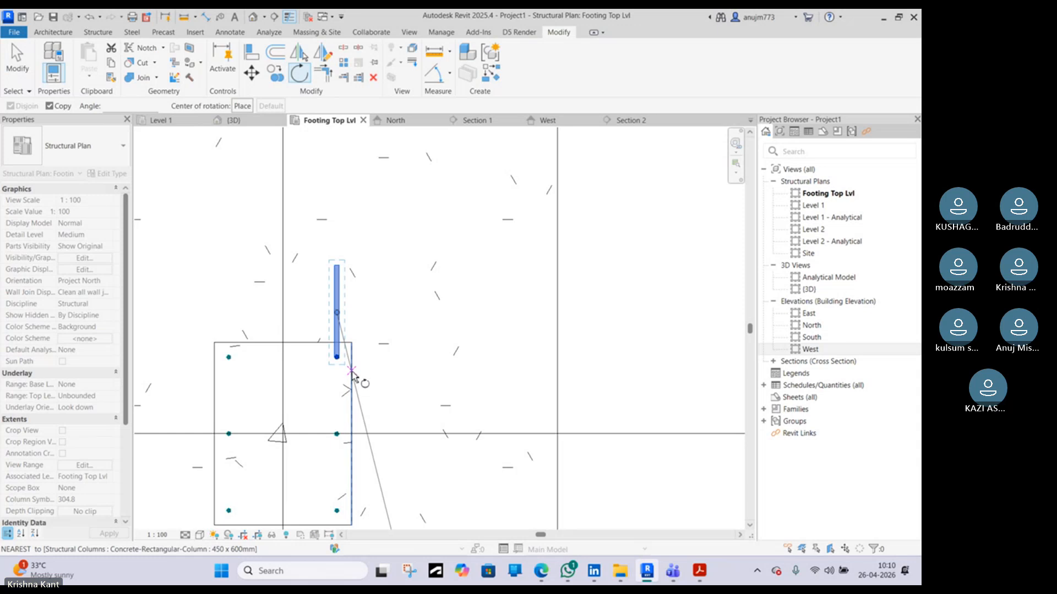
scroll(343, 331, "up", 4)
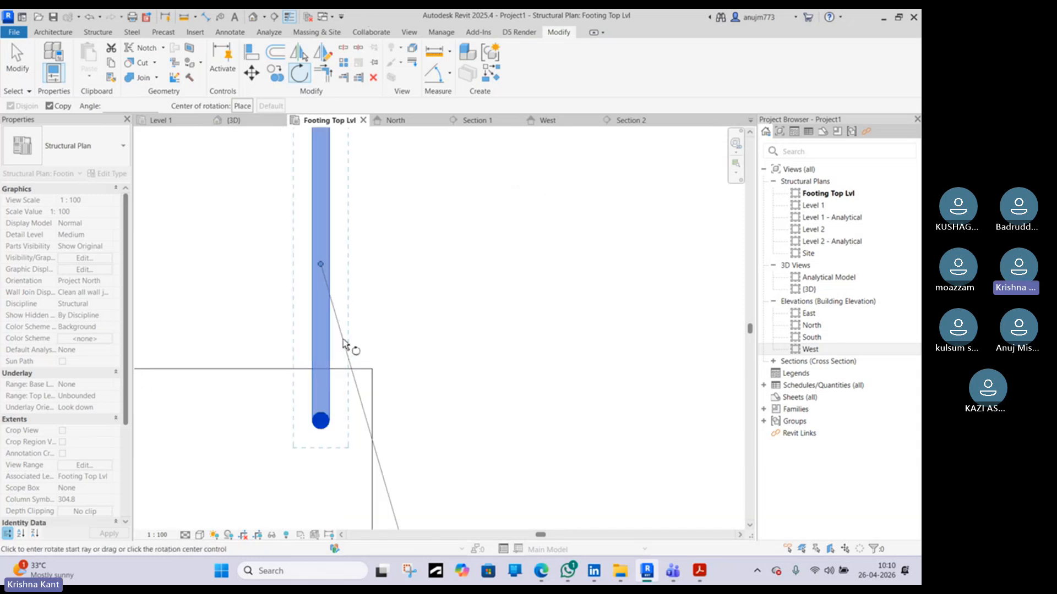
left_click(242, 106)
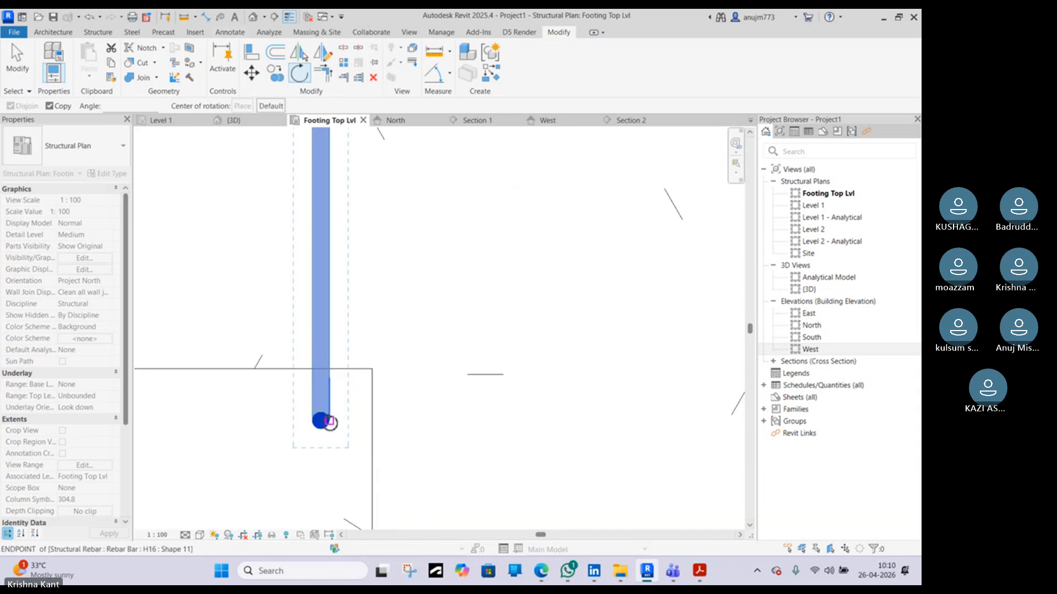
scroll(330, 422, "up", 3)
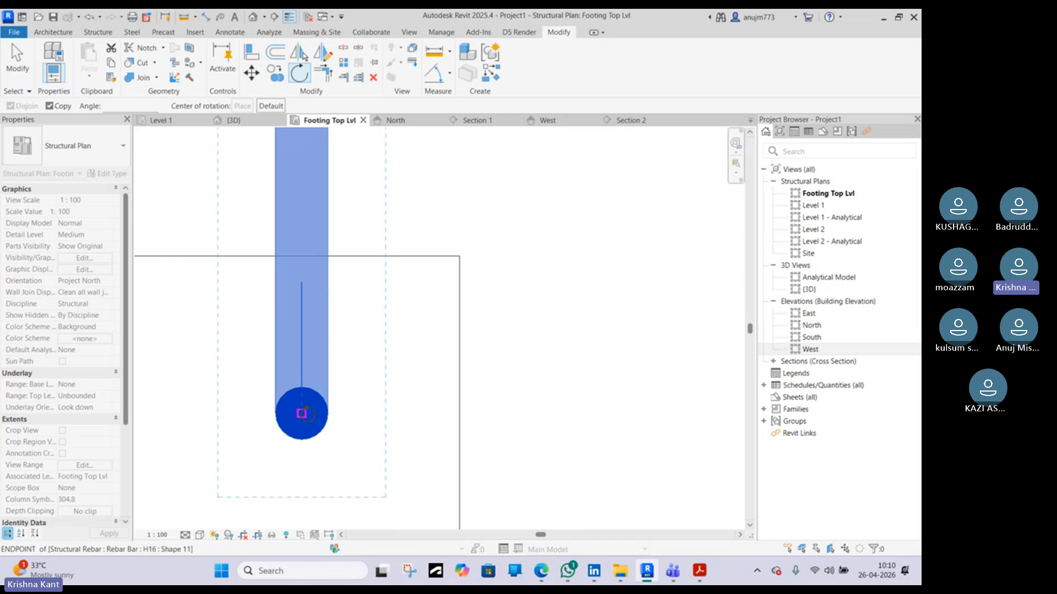
left_click(302, 413)
scroll(361, 405, "down", 5)
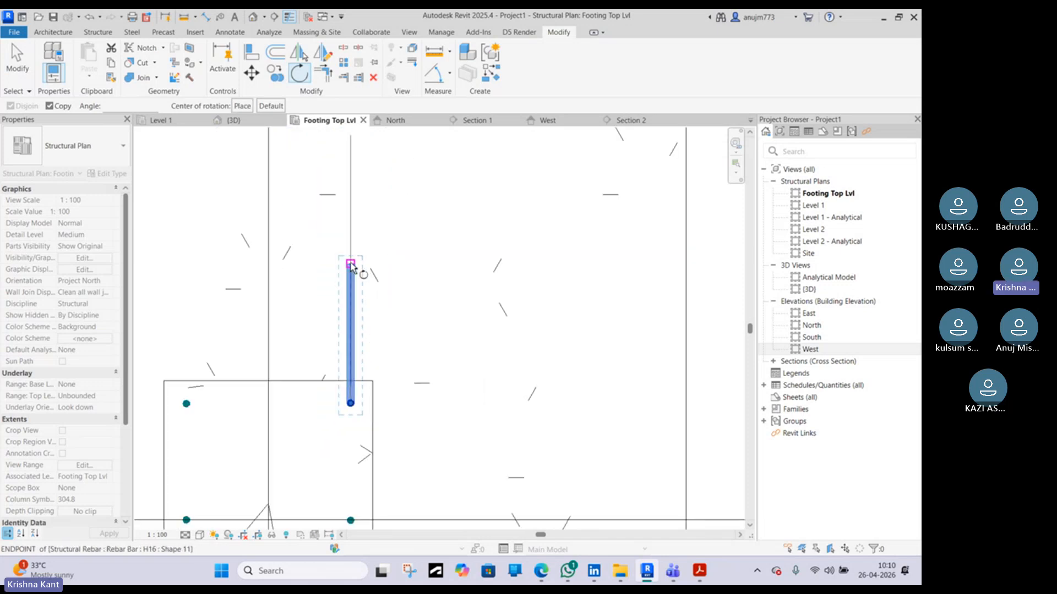
left_click(351, 265)
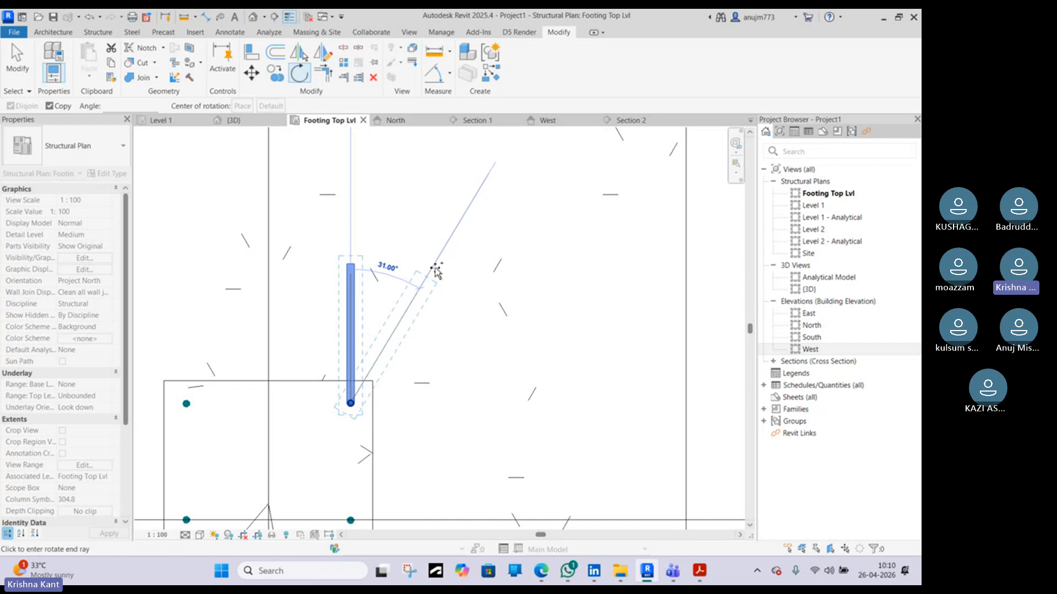
type("45")
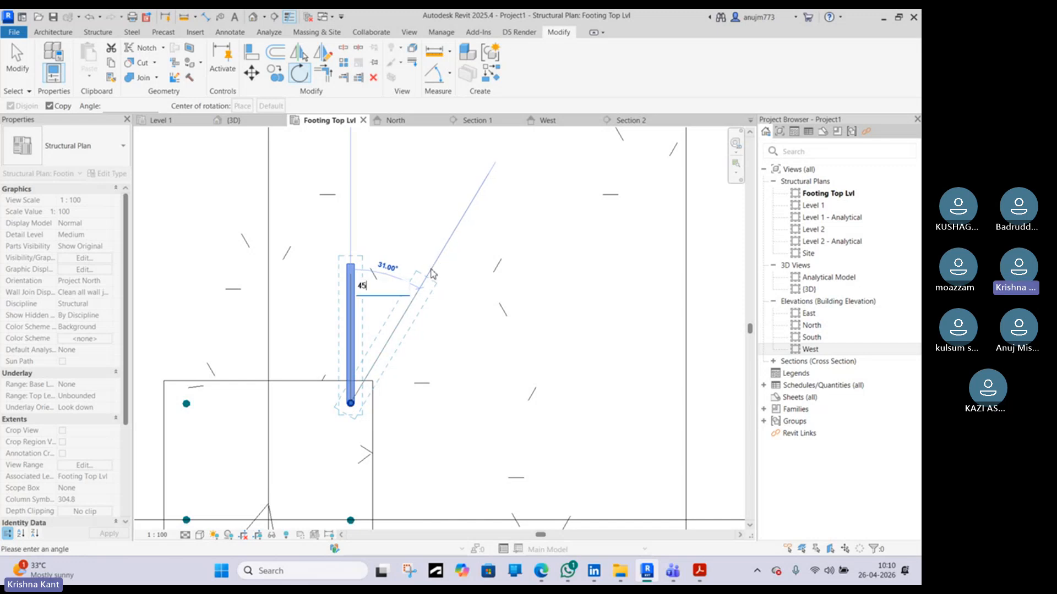
key("Return")
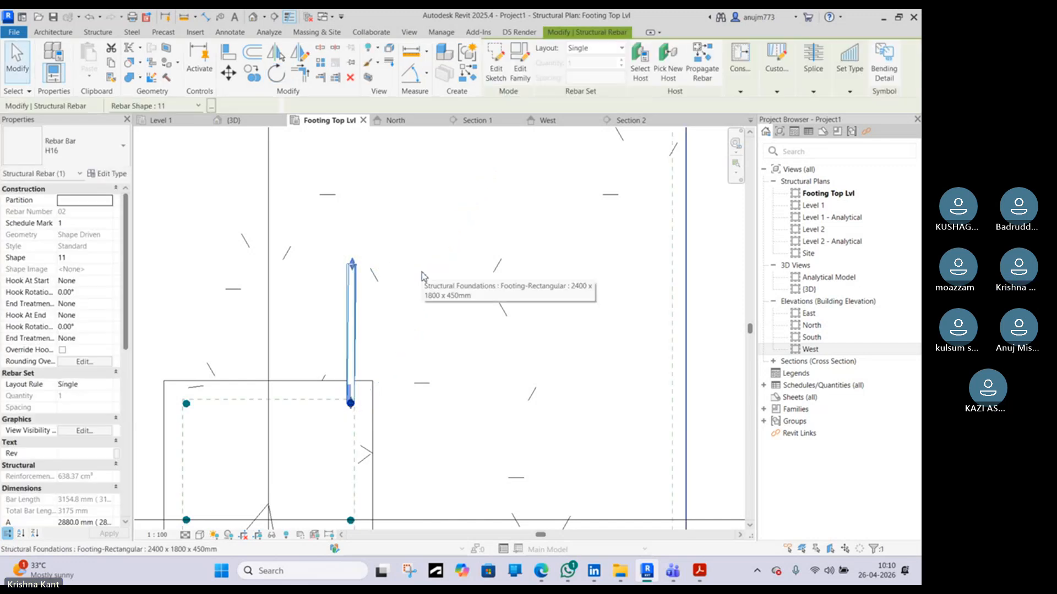
key("Escape")
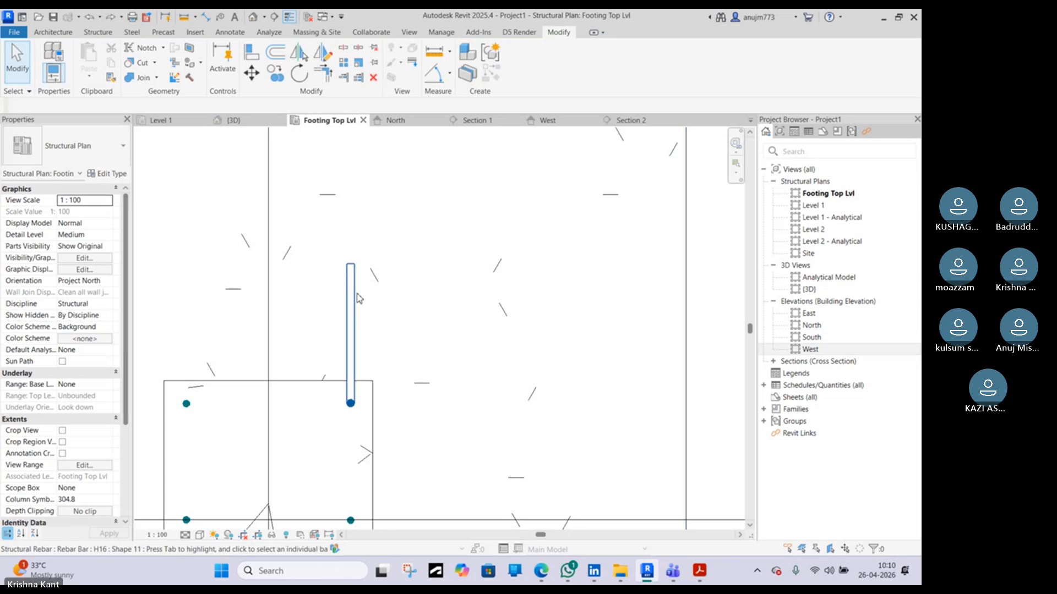
Rotate the bent bar 45° about its end so its leg points diagonally into the footing
left_click(355, 291)
left_click(276, 73)
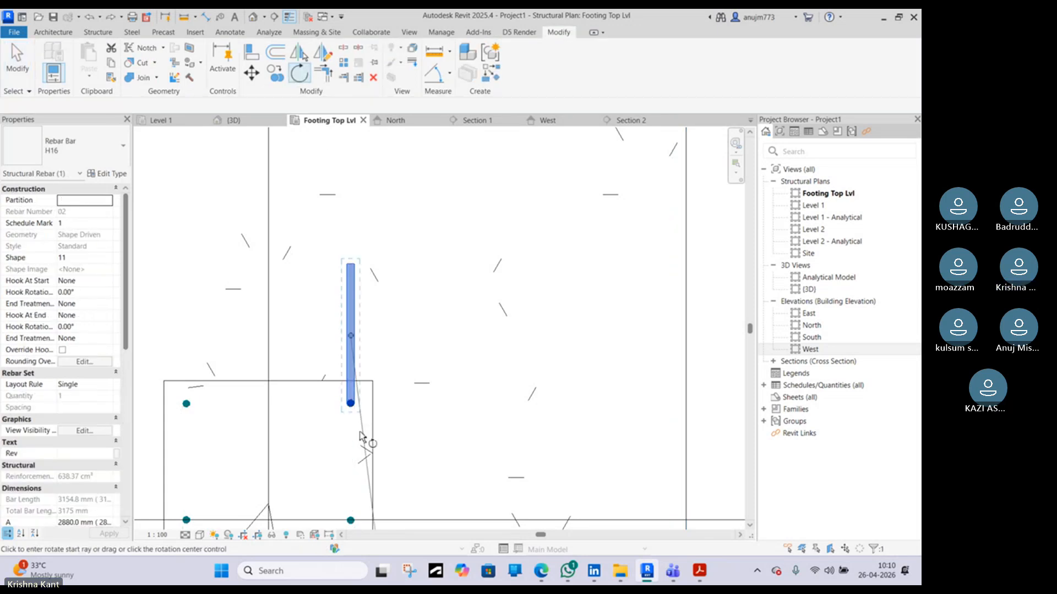
scroll(352, 407, "up", 2)
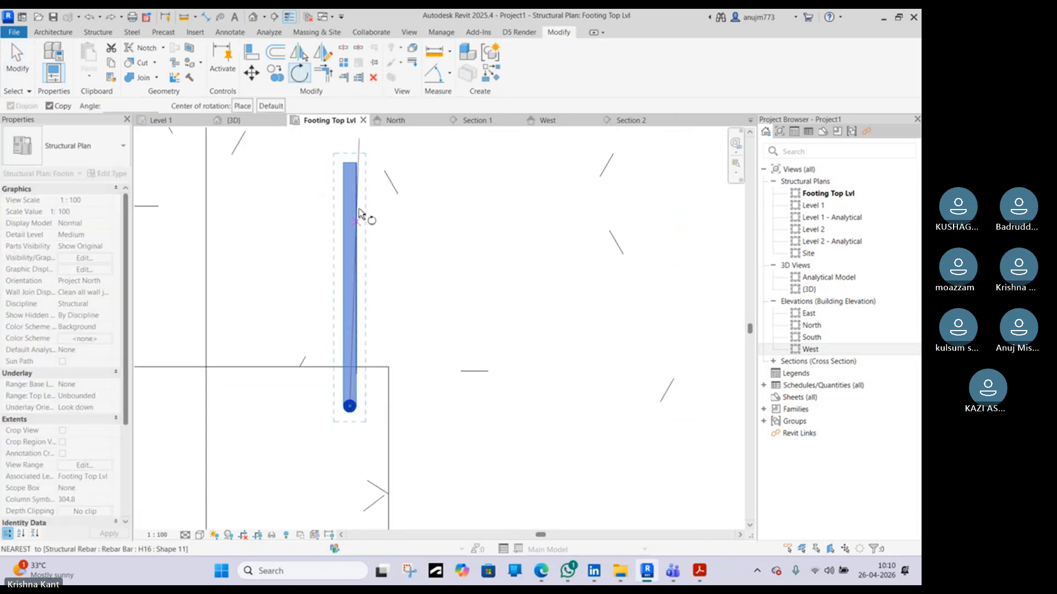
left_click(350, 164)
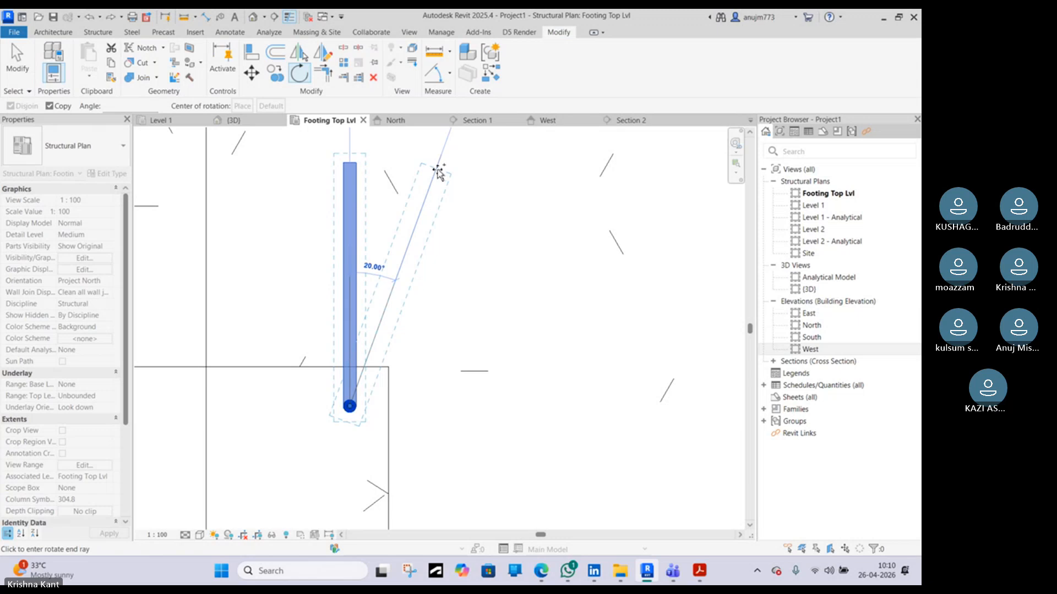
type("45")
key("Return")
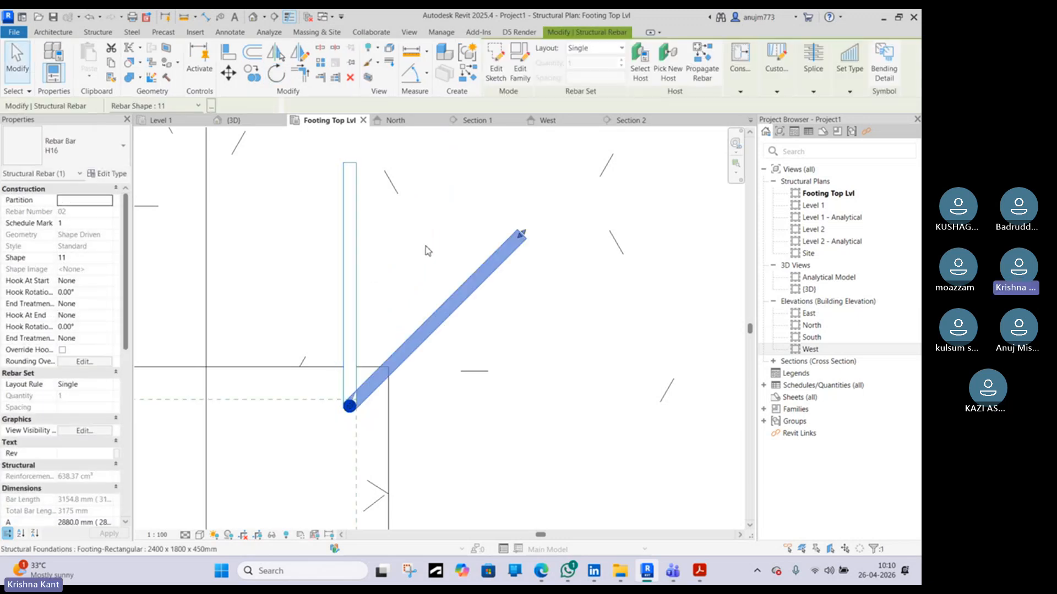
key("Escape")
left_click(359, 259)
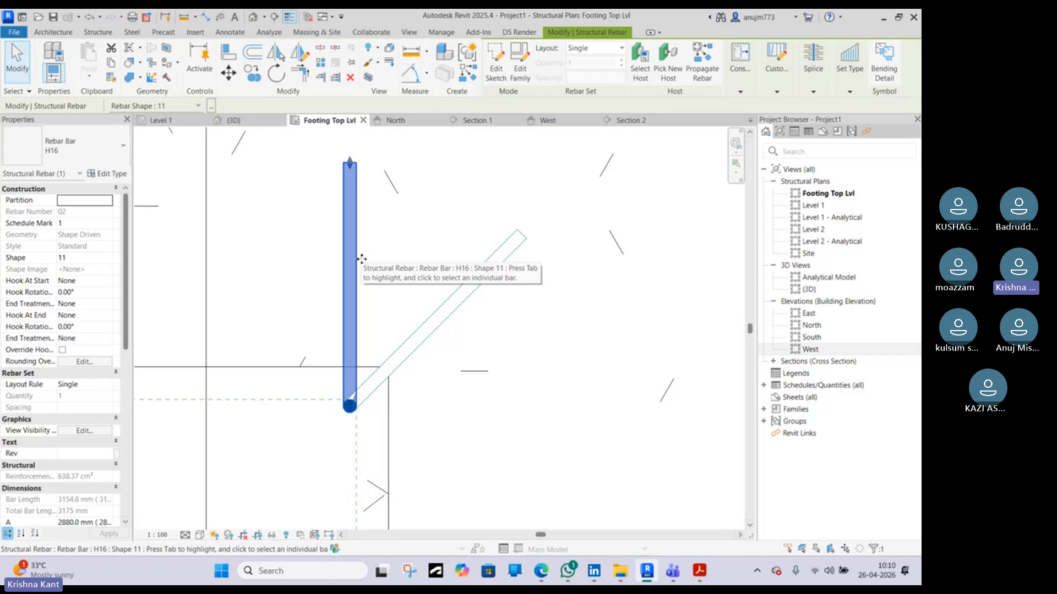
Undo the last rotation and rotate the bent bar again about its bottom end so its leg points diagonally outward
key("ctrl+z")
left_click(361, 259)
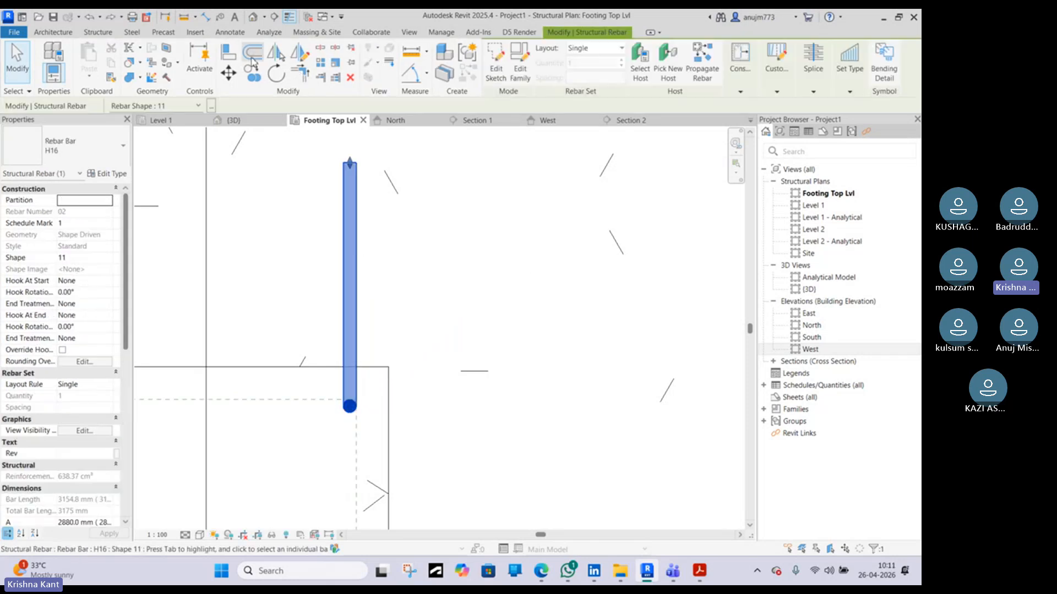
left_click(276, 73)
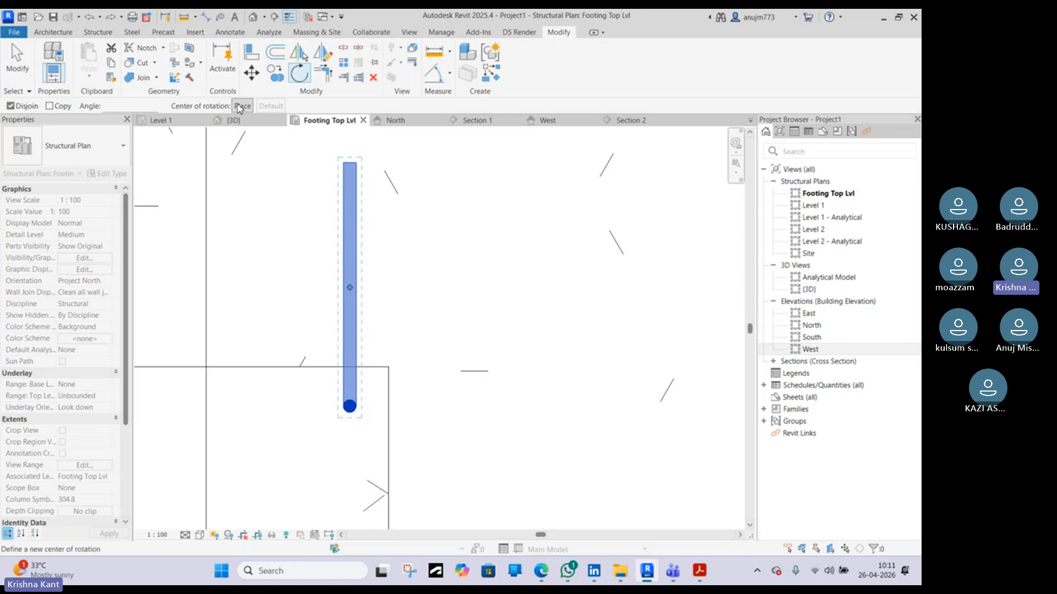
left_click(349, 406)
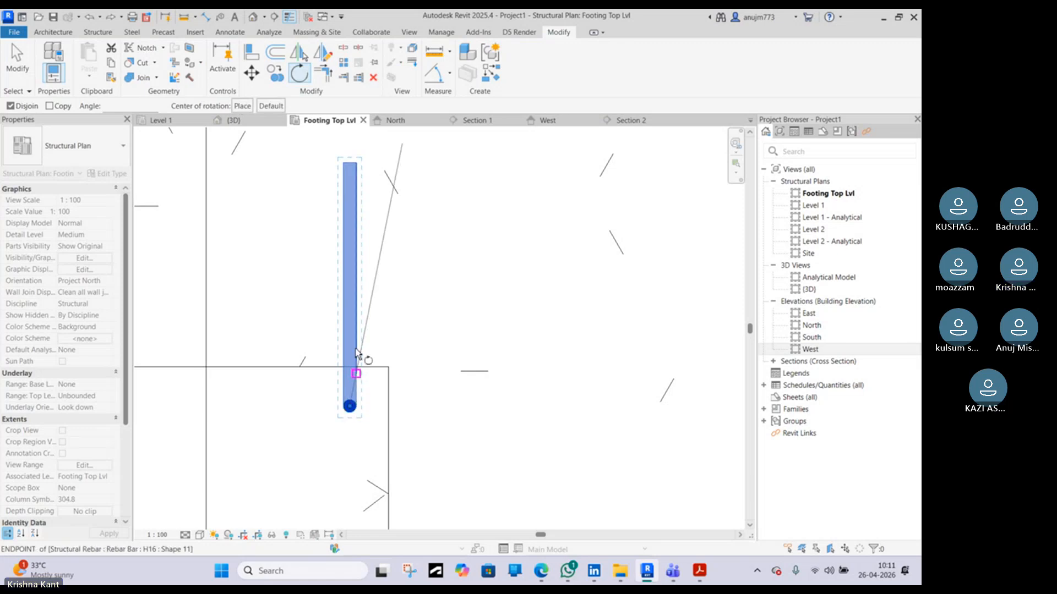
left_click(350, 164)
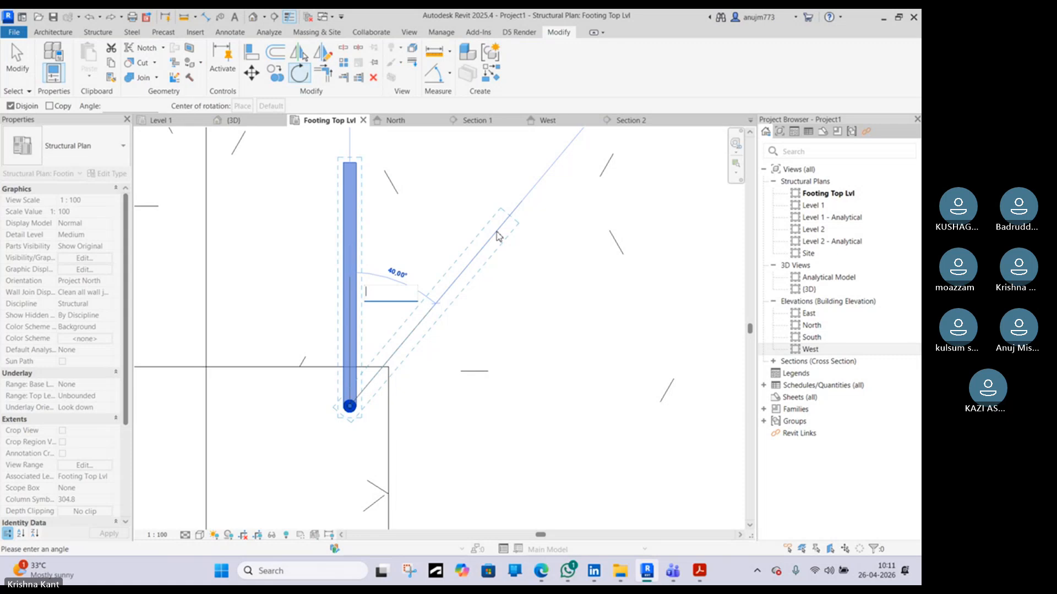
key("Return")
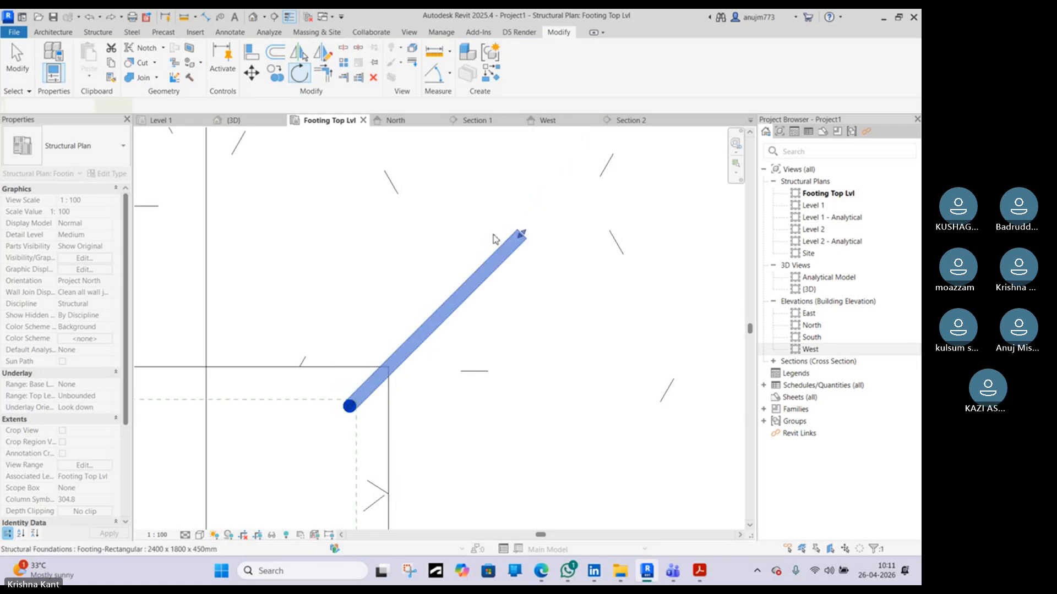
Mirror a copy of the diagonal bent bar about the column's vertical centre line to the opposite top corner
scroll(490, 256, "down", 4)
key("Escape")
scroll(454, 308, "up", 2)
scroll(455, 308, "up", 1)
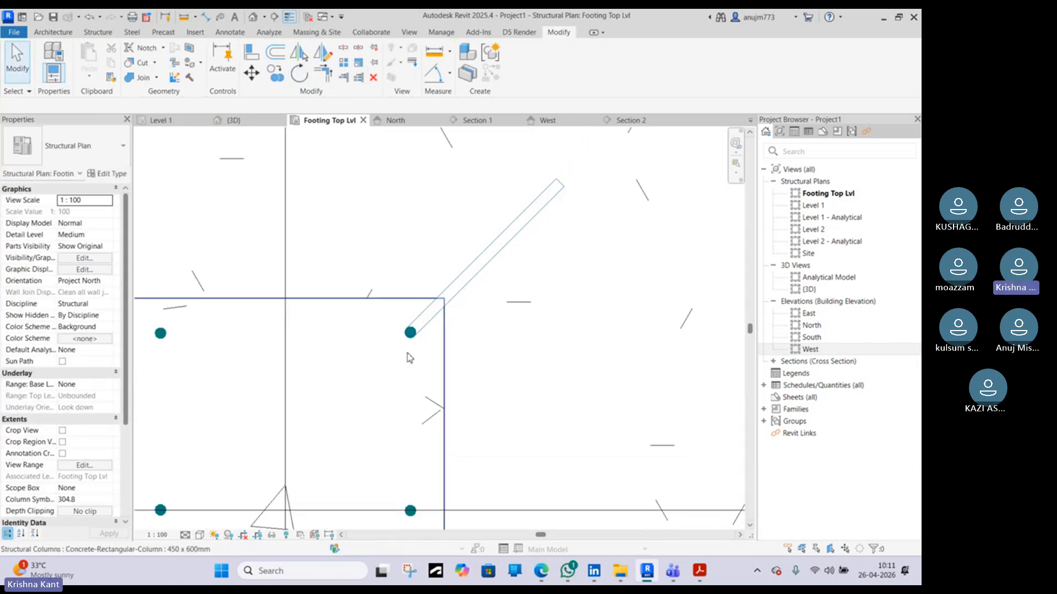
scroll(462, 268, "down", 1)
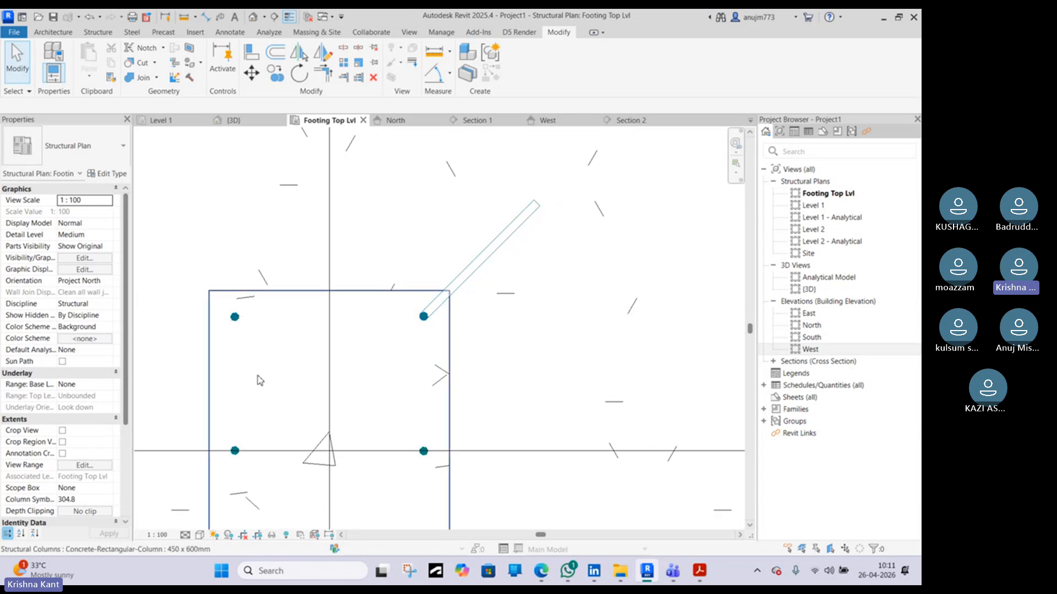
left_click(237, 318)
scroll(334, 322, "down", 1)
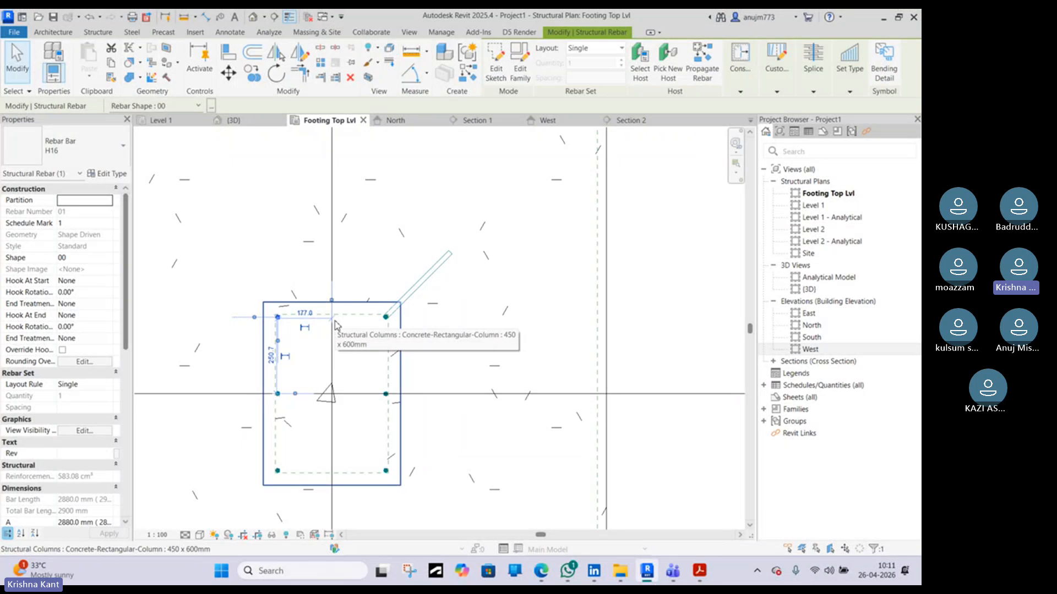
key("Escape")
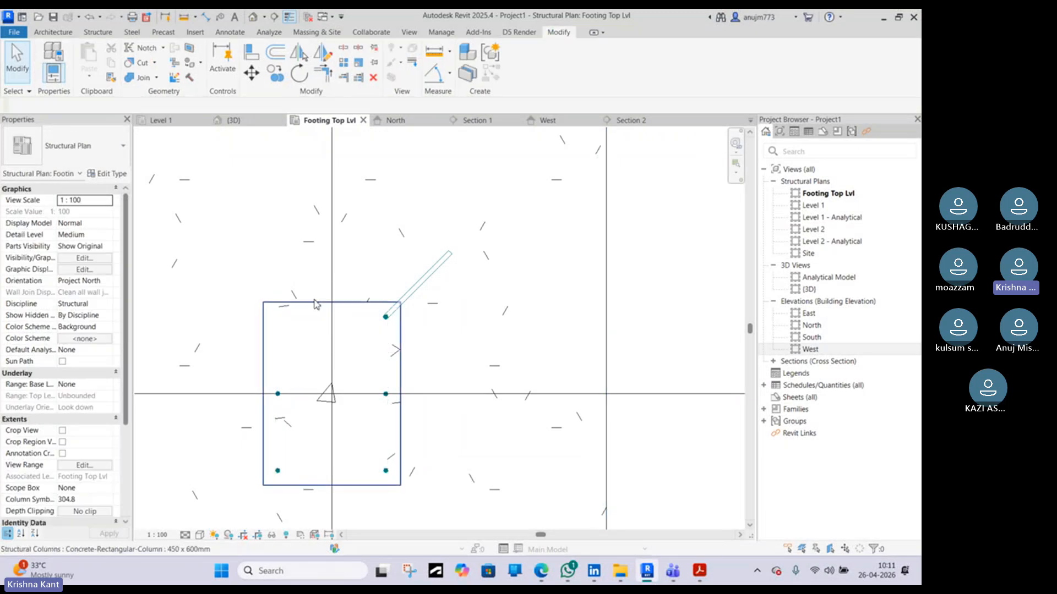
left_click(390, 319)
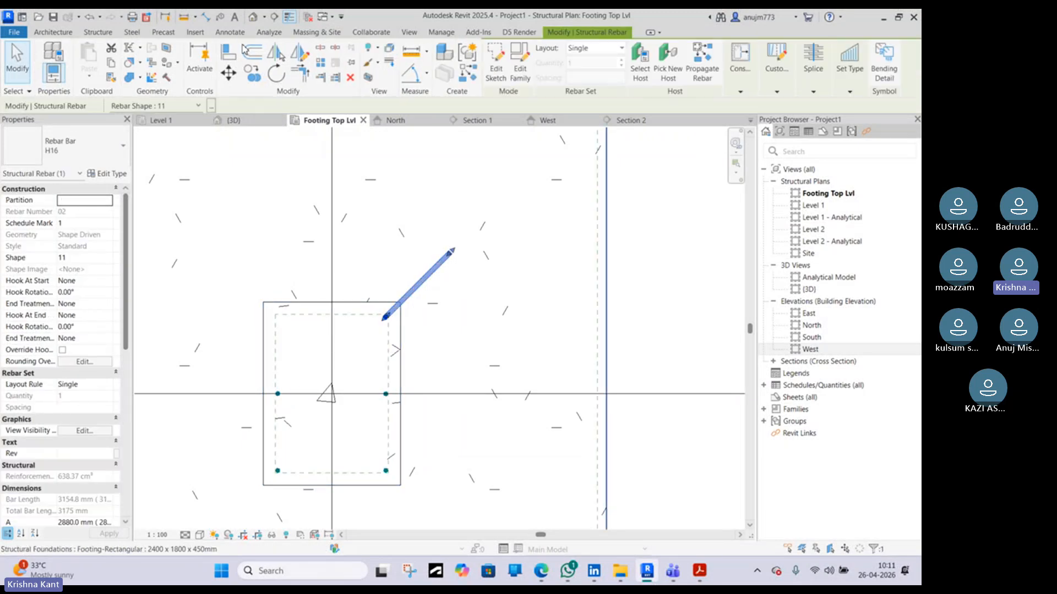
left_click(297, 53)
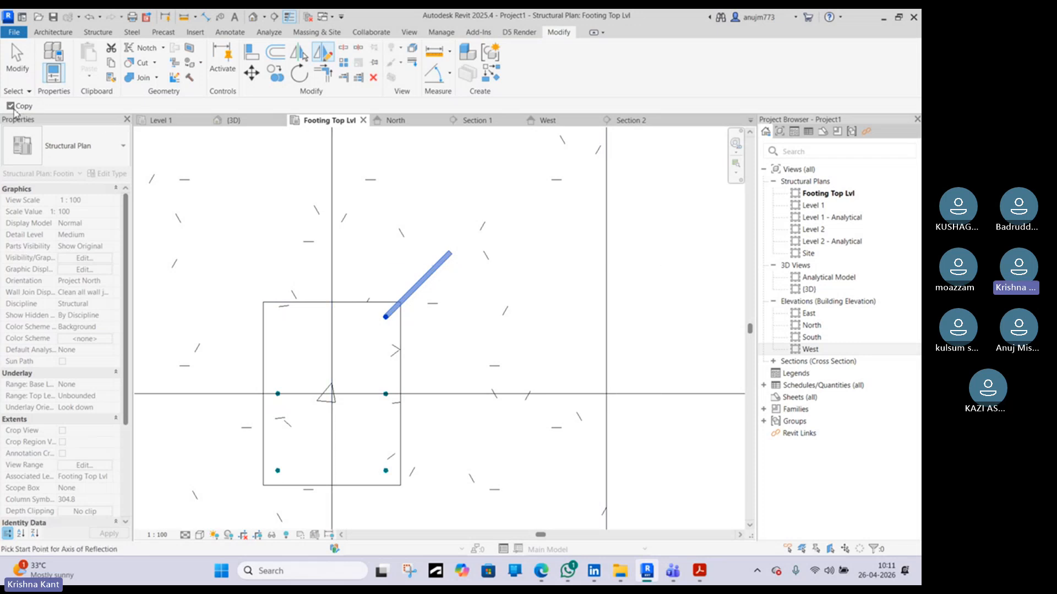
left_click(333, 248)
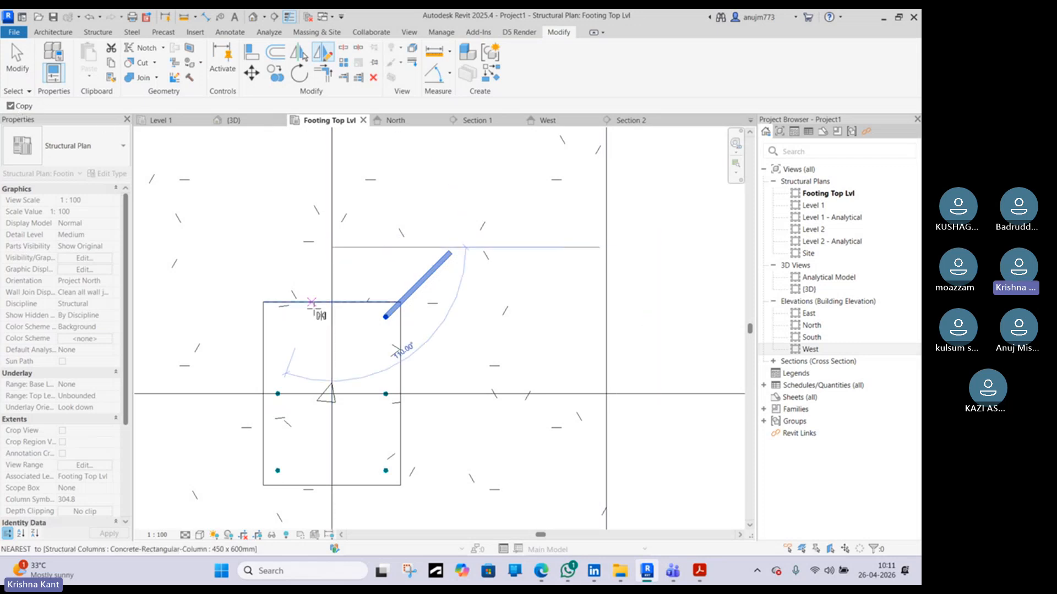
left_click(332, 348)
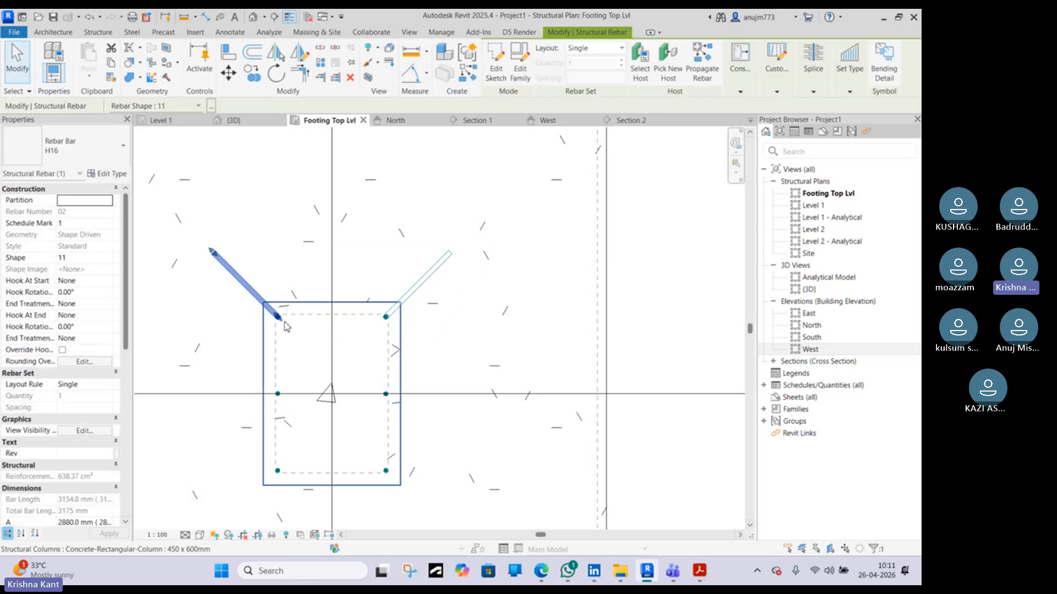
key("Escape")
Mirror copies of both top diagonal bent bars about grid A to the column's bottom corners
scroll(271, 306, "up", 3)
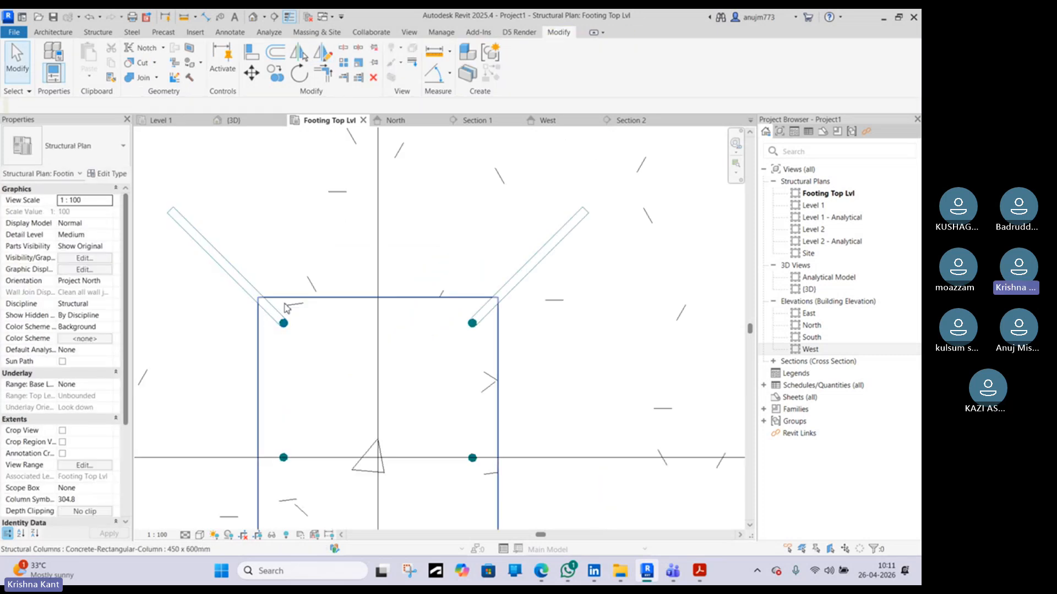
left_click(231, 265)
scroll(517, 344, "down", 2)
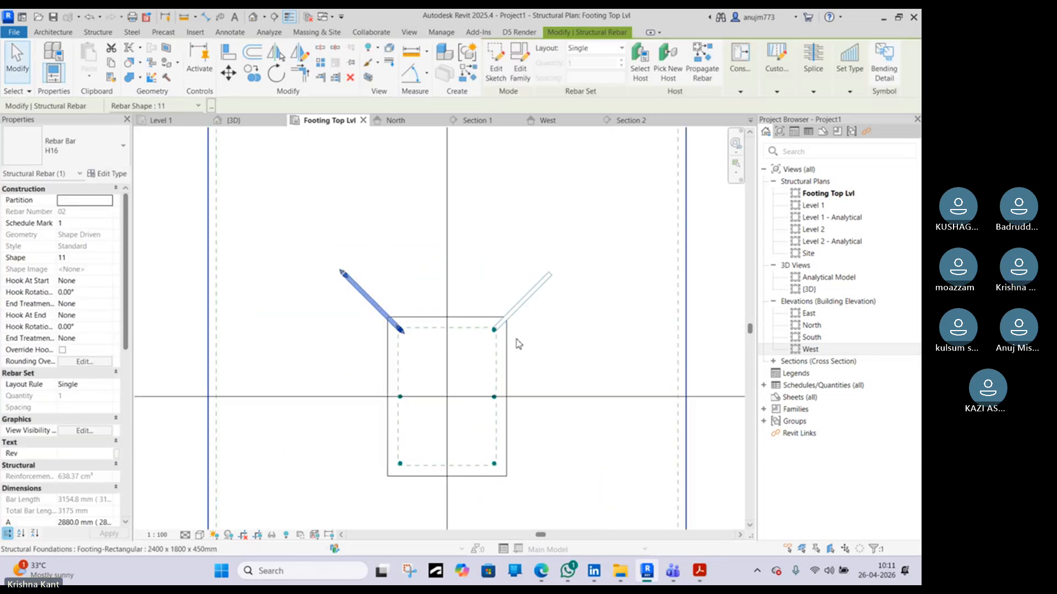
scroll(464, 424, "up", 3)
left_click(455, 415)
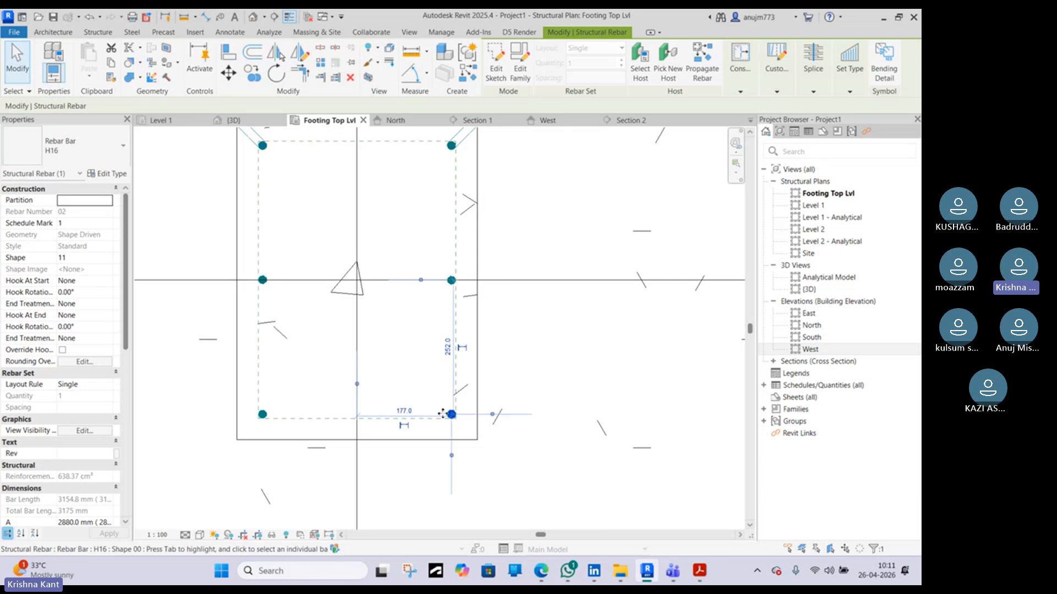
left_click(265, 416, "ctrl")
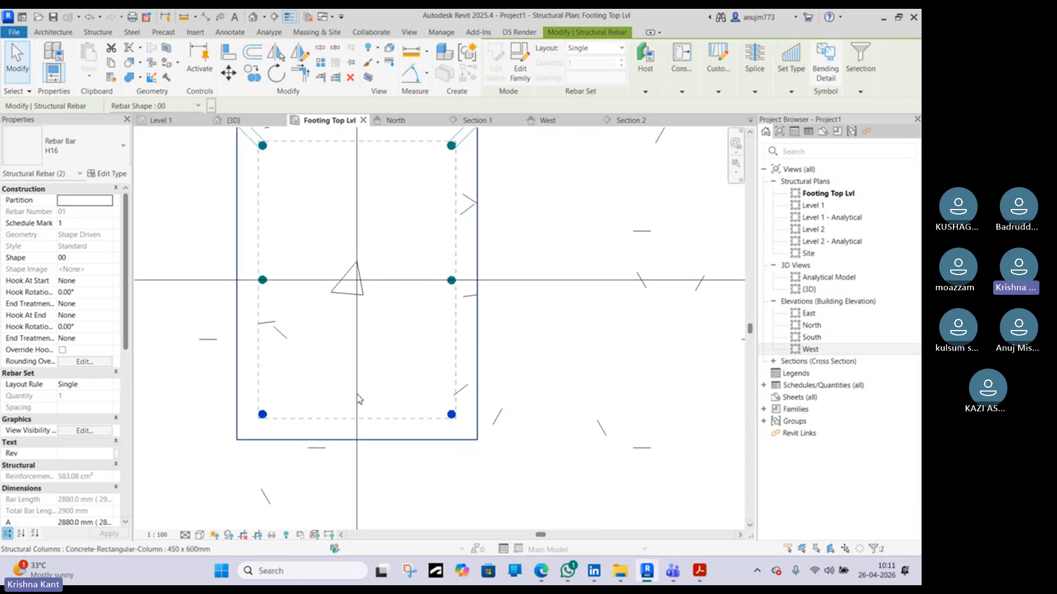
key("Escape")
scroll(357, 396, "down", 3)
left_click(436, 233)
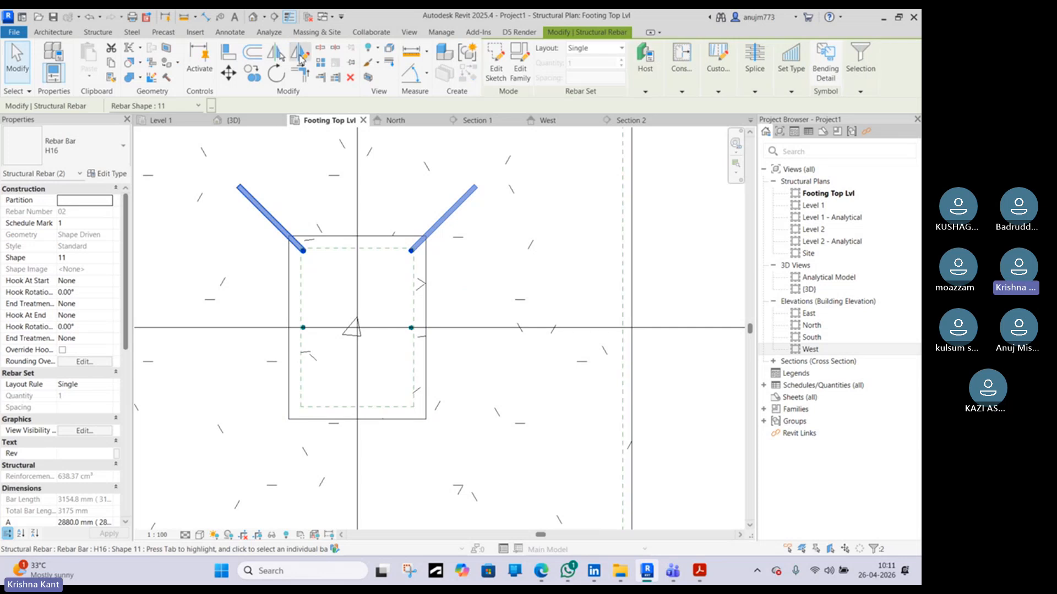
left_click(275, 52)
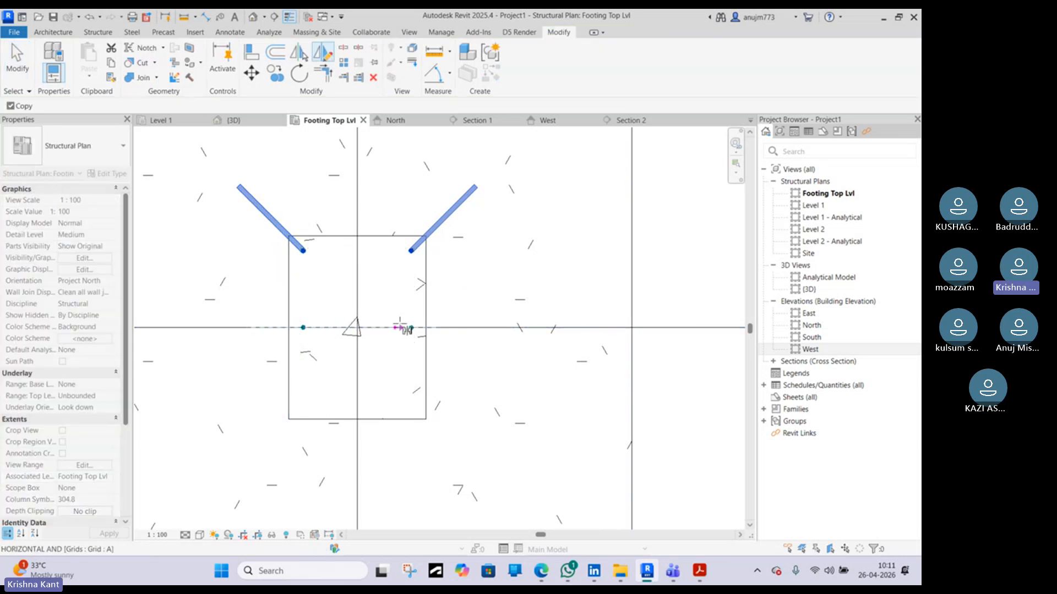
left_click(424, 327)
key("Escape")
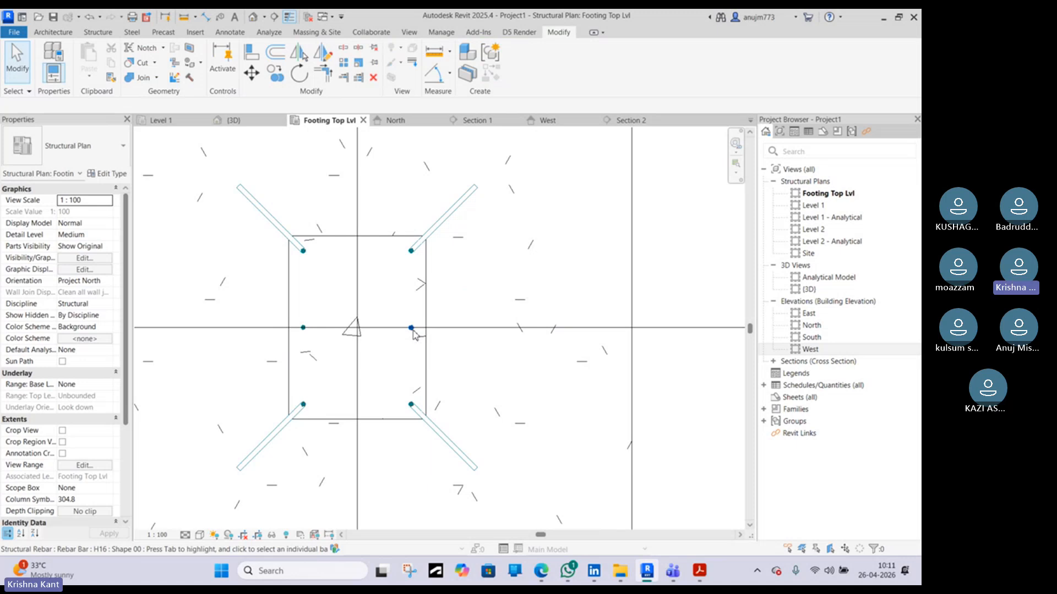
Copy the top-left diagonal bent bar down to the left middle bar position on grid A
scroll(414, 330, "up", 2)
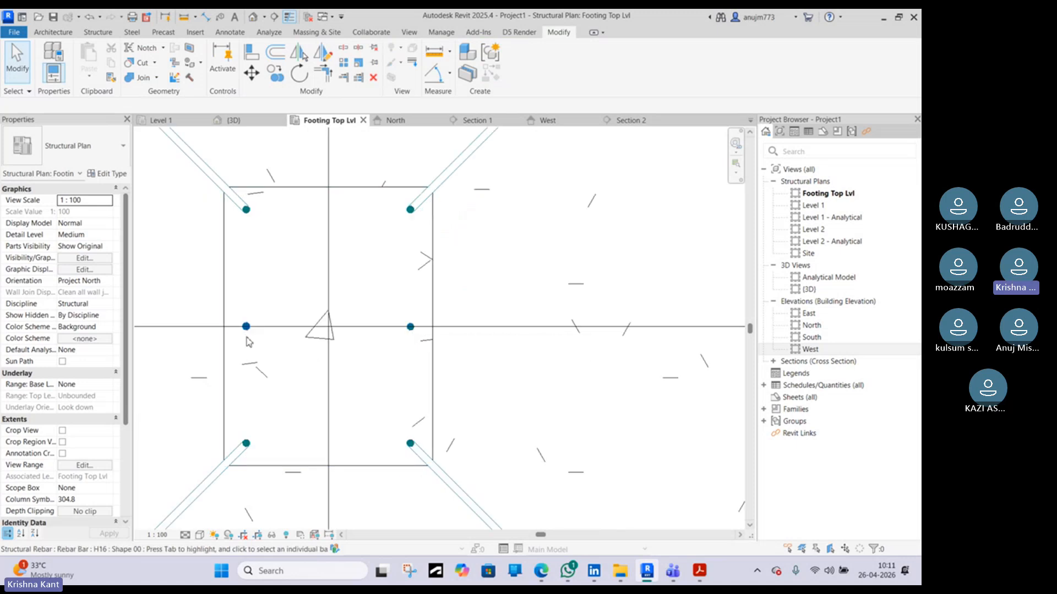
middle_click_drag(249, 342, 343, 367)
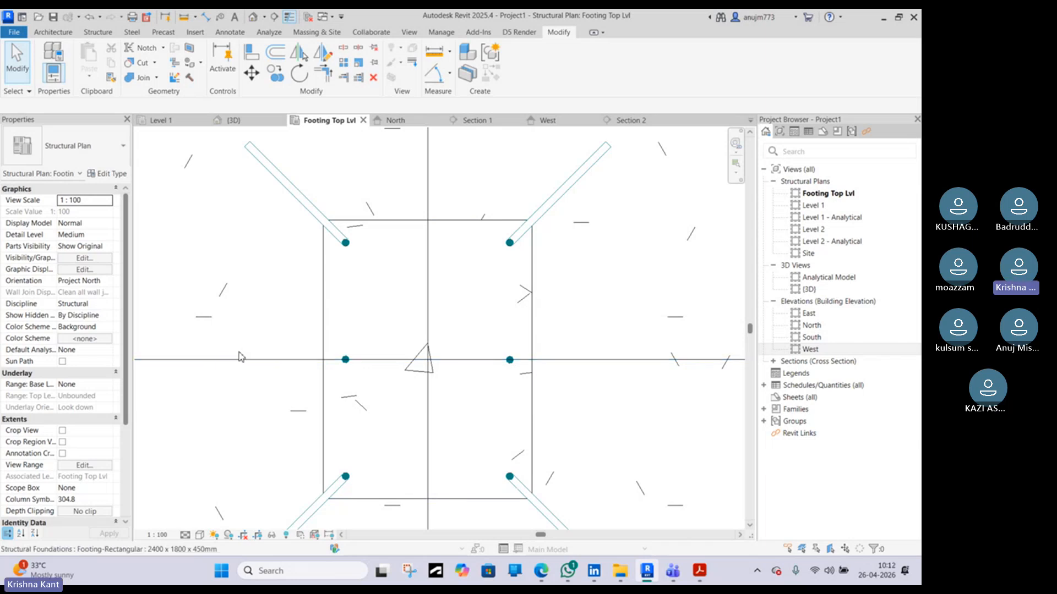
scroll(238, 350, "down", 1)
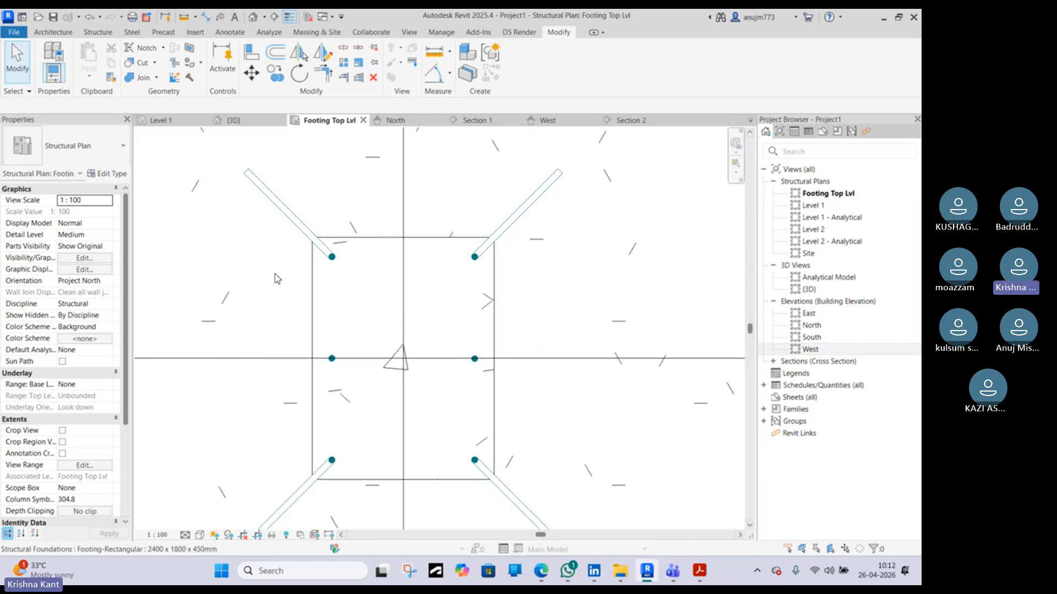
left_click(331, 358)
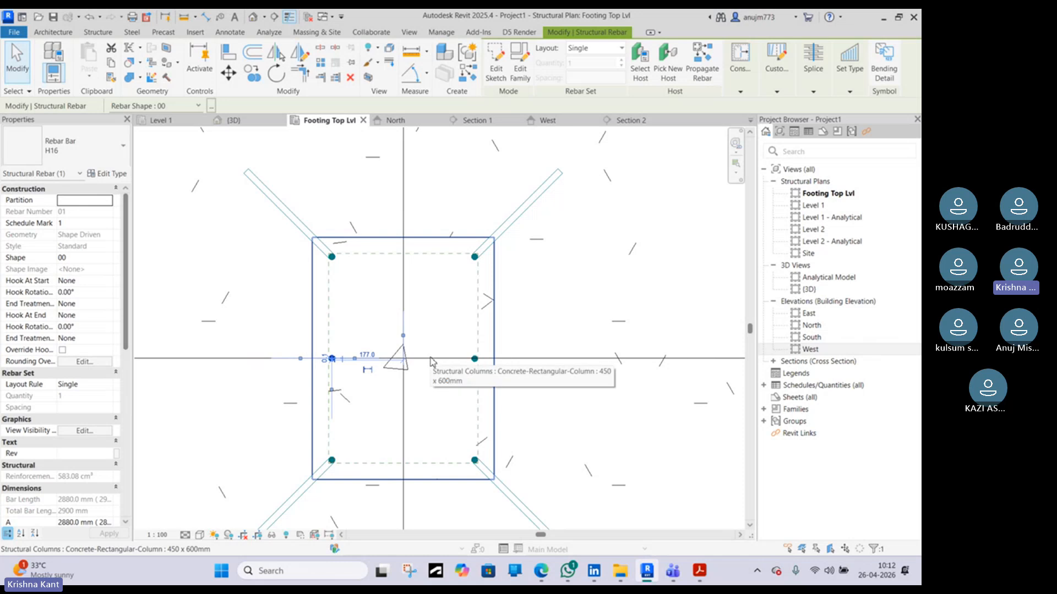
key("Escape")
left_click(328, 257)
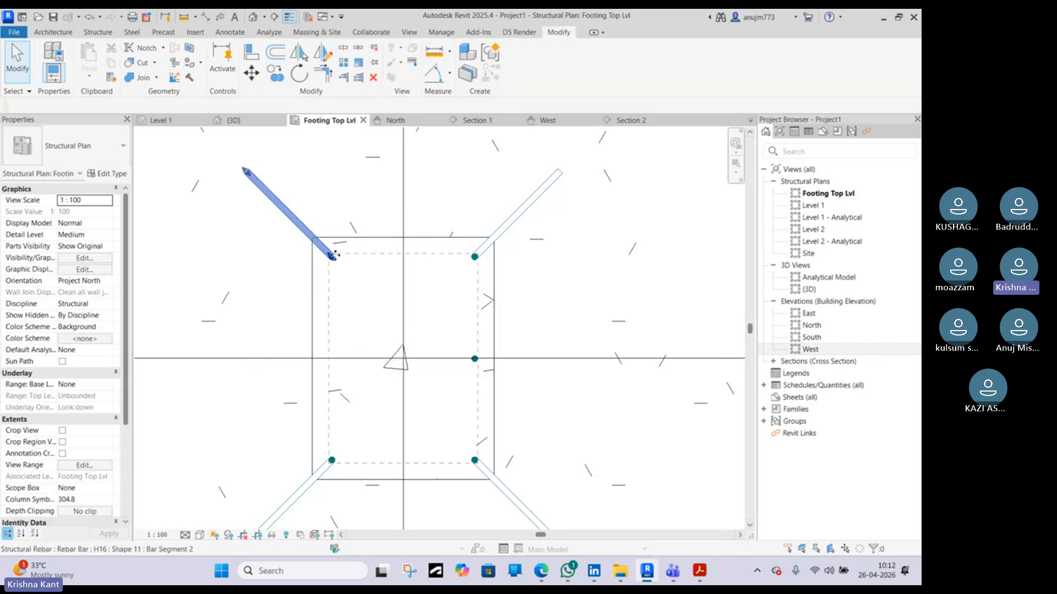
left_click(254, 74)
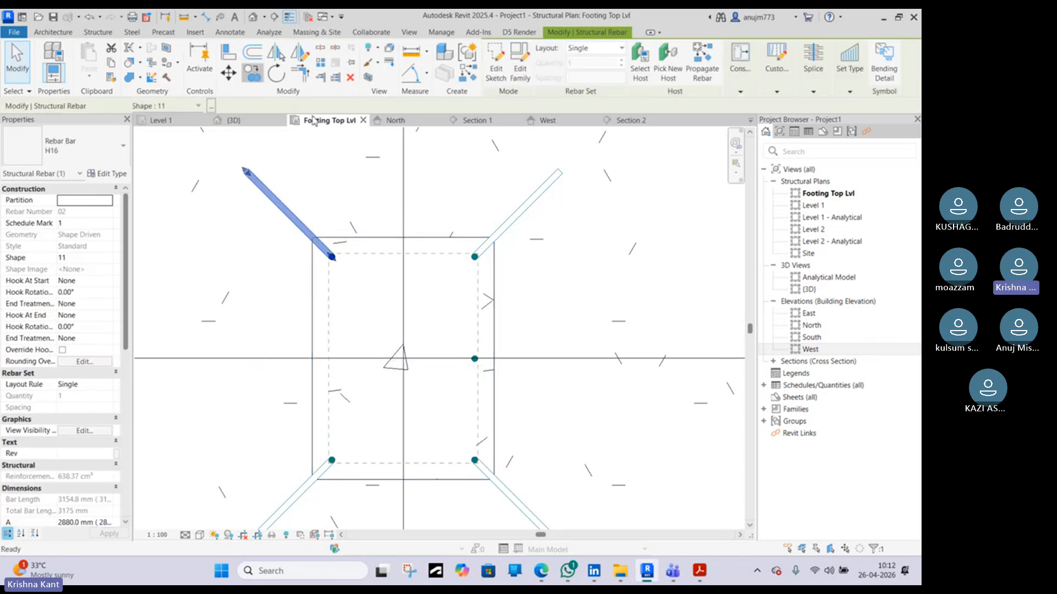
left_click(335, 257)
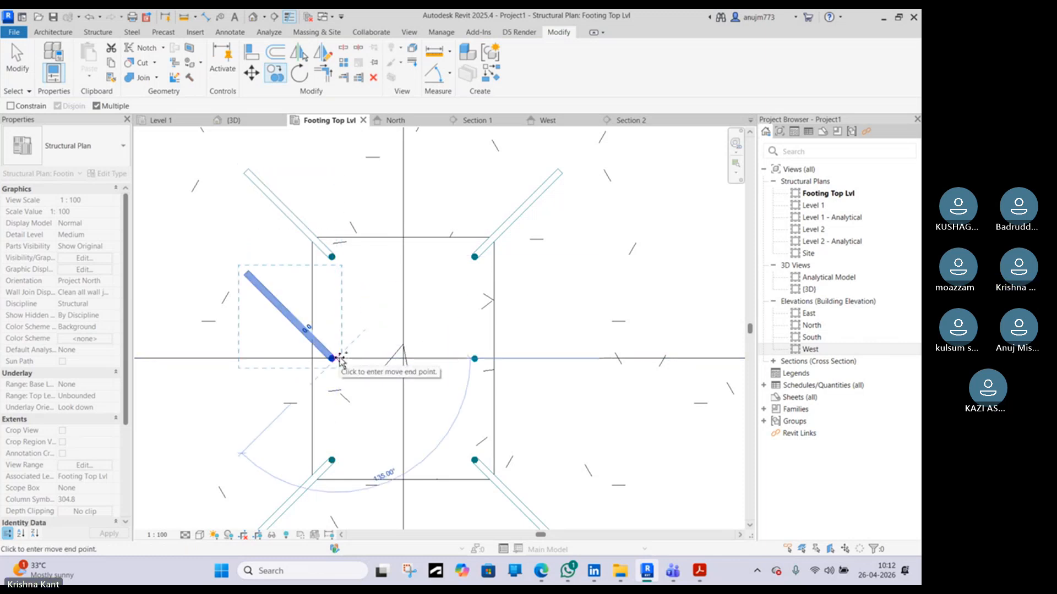
left_click(339, 360)
key("Escape")
key("Escape")
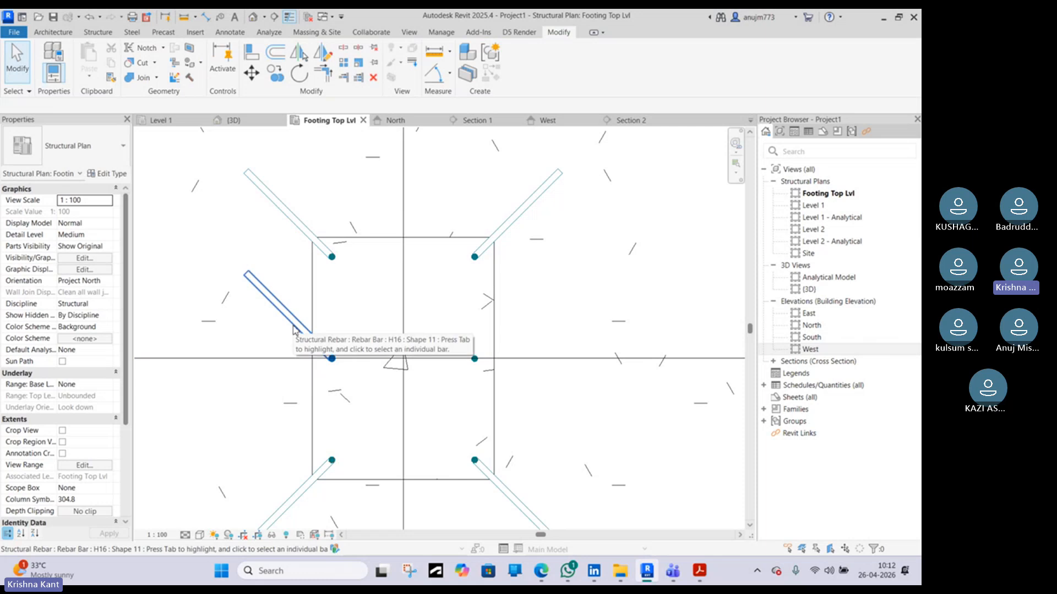
Rotate the left middle bent bar about its bottom end so its leg lies horizontally along grid A, pointing outward
left_click(341, 359)
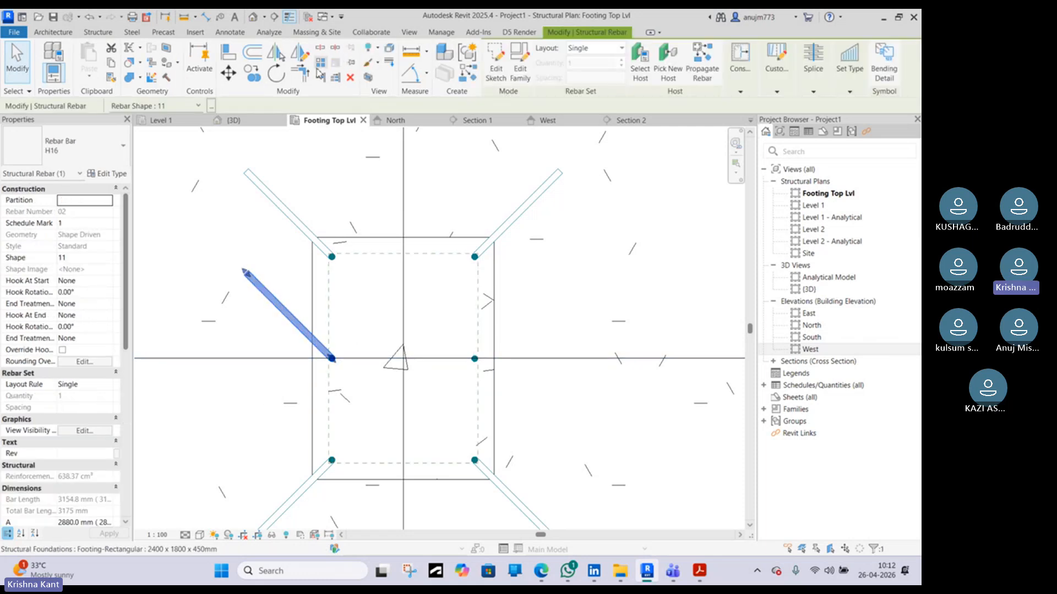
left_click(277, 77)
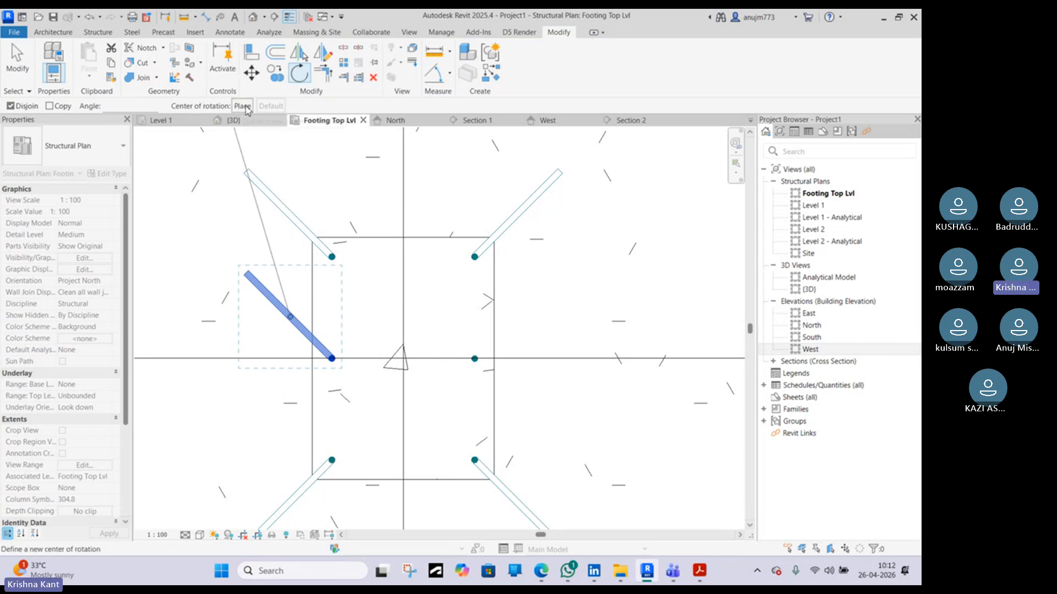
left_click(298, 231)
scroll(332, 361, "up", 5)
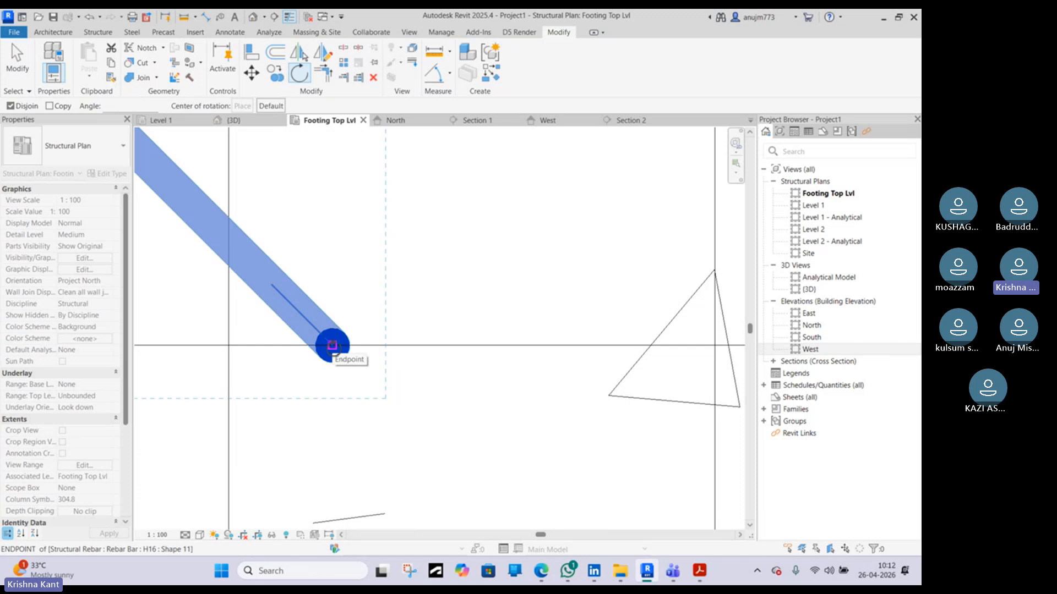
left_click(332, 346)
scroll(332, 346, "down", 2)
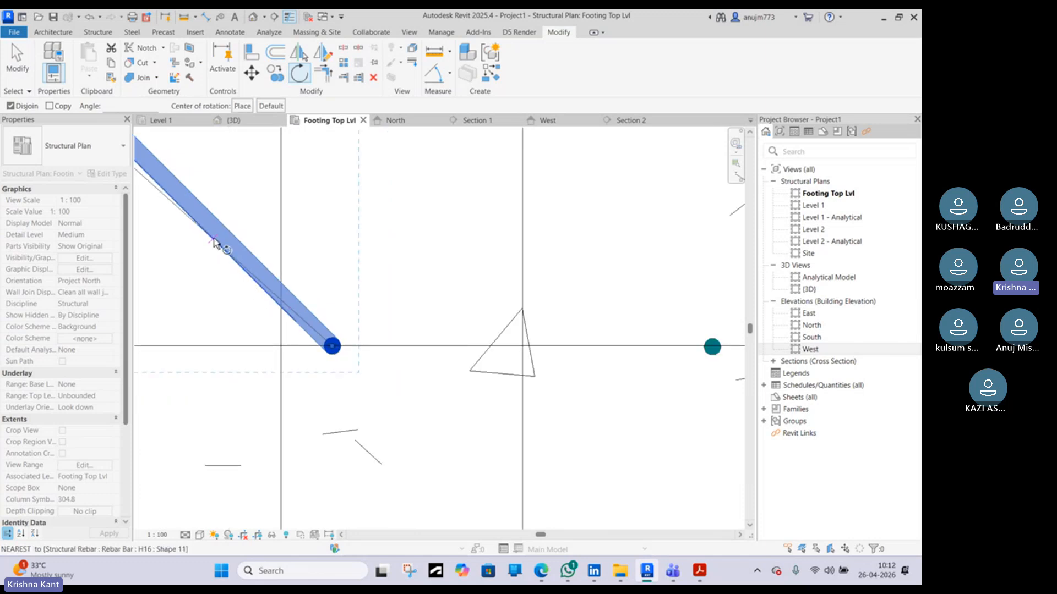
middle_click_drag(215, 235, 363, 346)
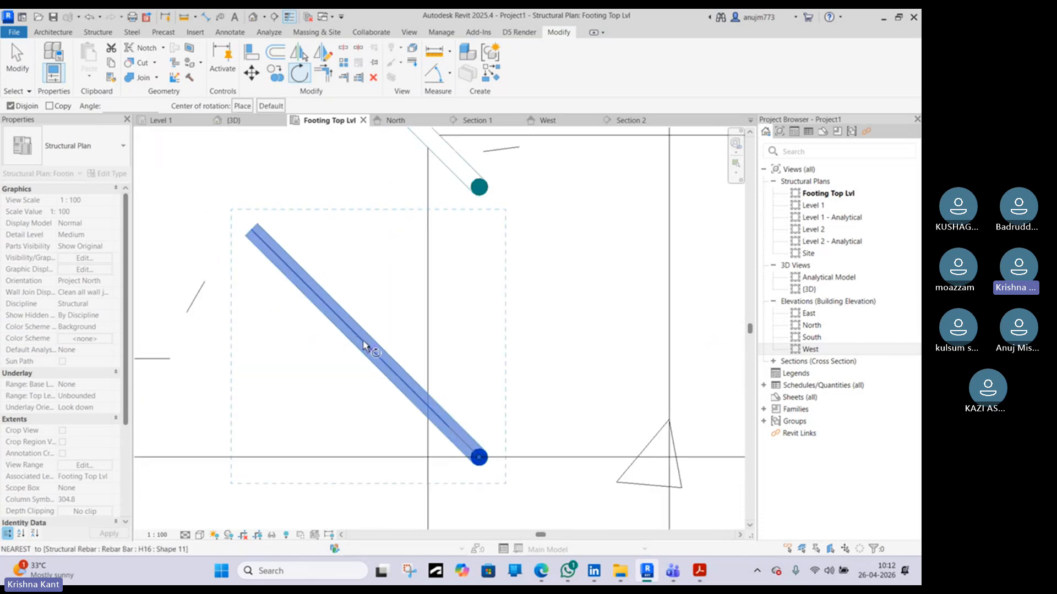
left_click(251, 231)
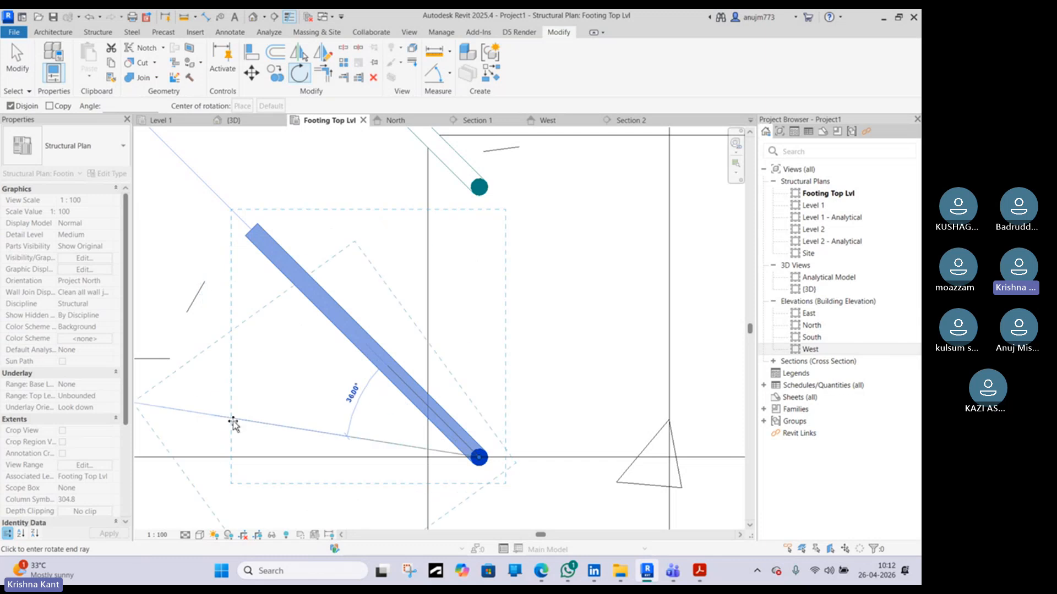
middle_click_drag(234, 427, 309, 391)
scroll(300, 394, "down", 1)
scroll(300, 395, "down", 2)
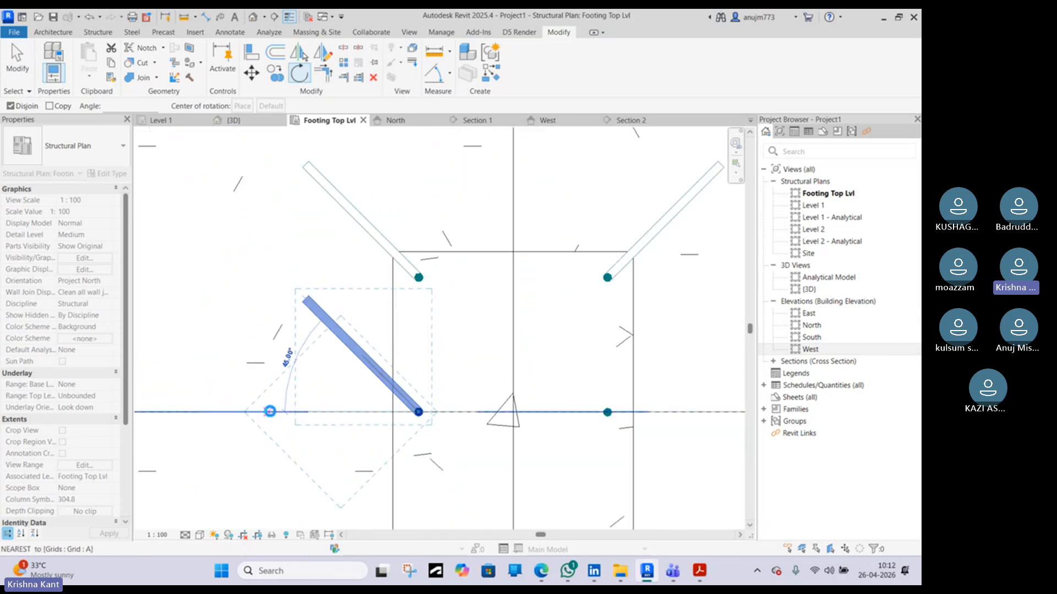
left_click(268, 411)
key("Escape")
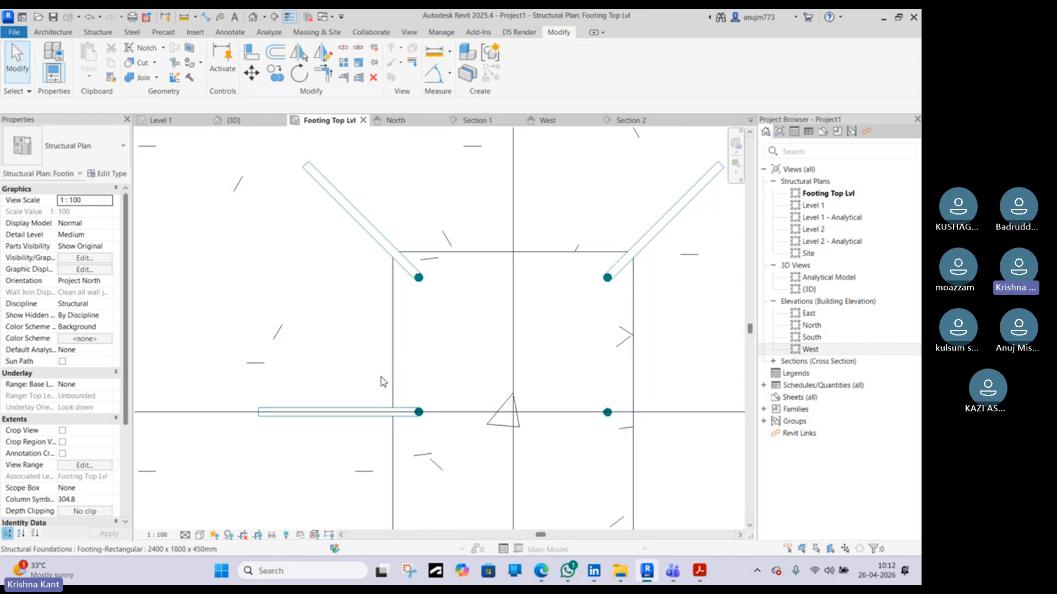
Mirror a copy of the horizontal bent bar about the column's vertical centre line to the right middle bar position
scroll(381, 377, "down", 2)
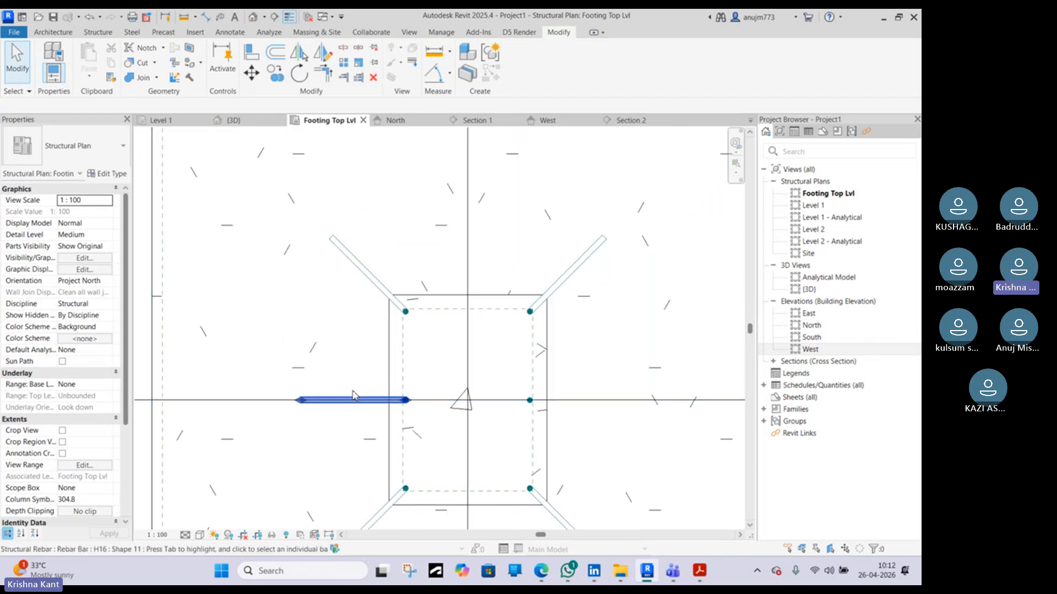
left_click(353, 395)
middle_click_drag(353, 395, 276, 340)
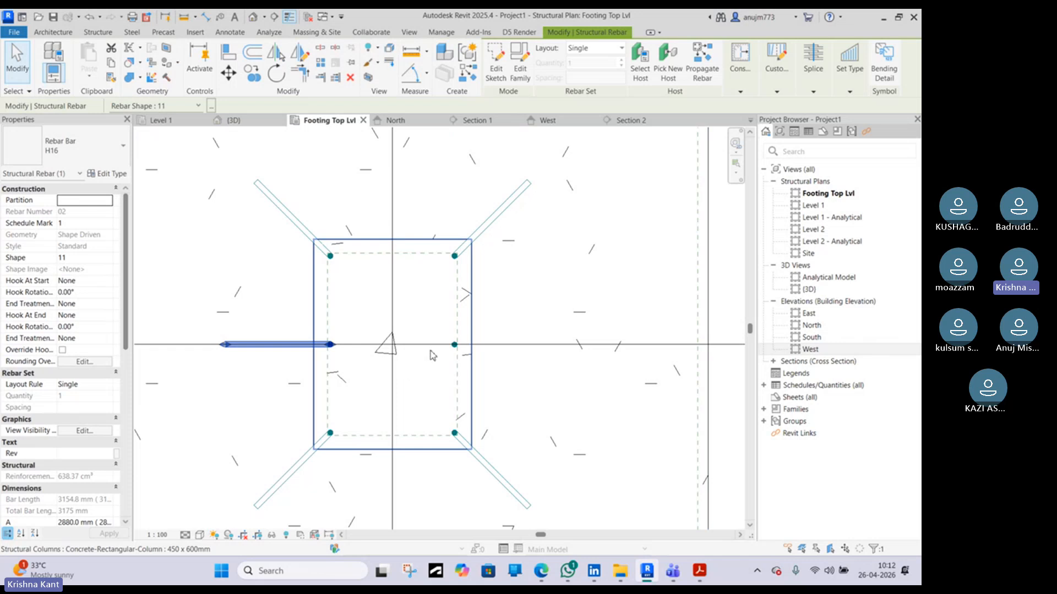
key("Escape")
left_click(454, 344)
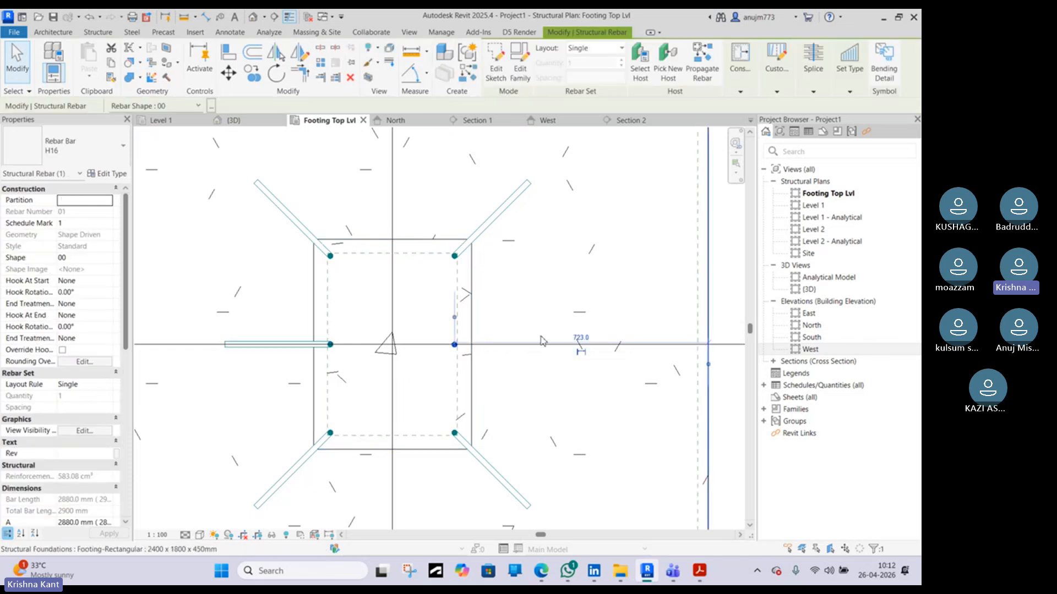
key("Escape")
left_click(324, 344)
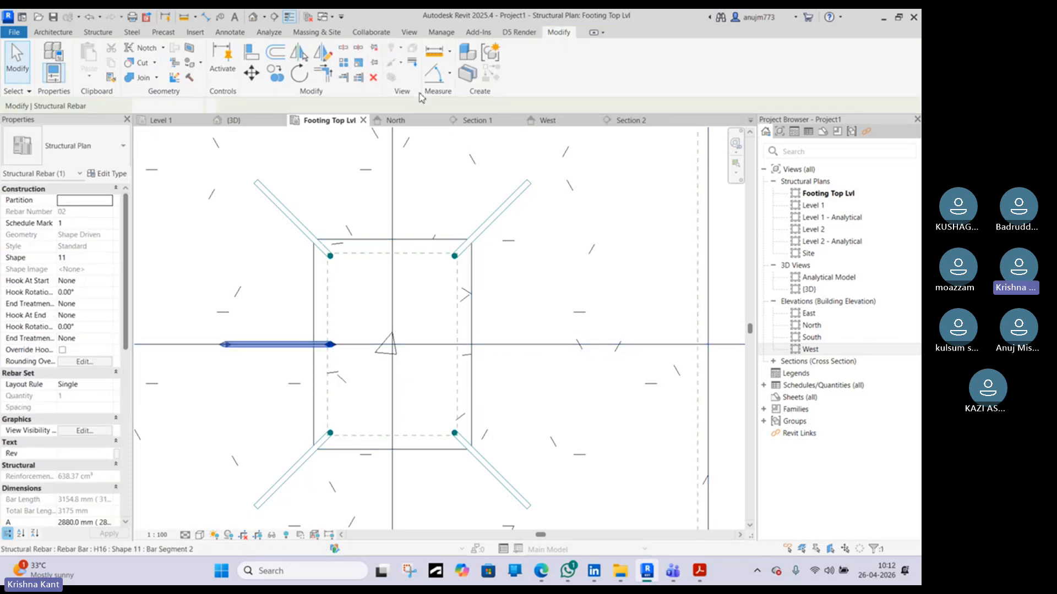
left_click(306, 55)
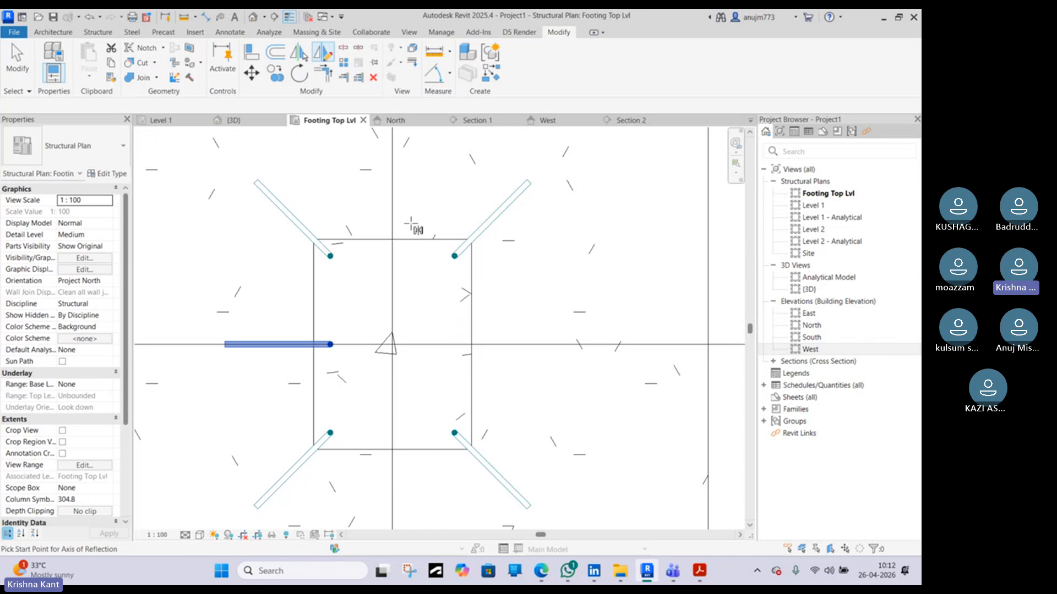
left_click(392, 273)
left_click(394, 378)
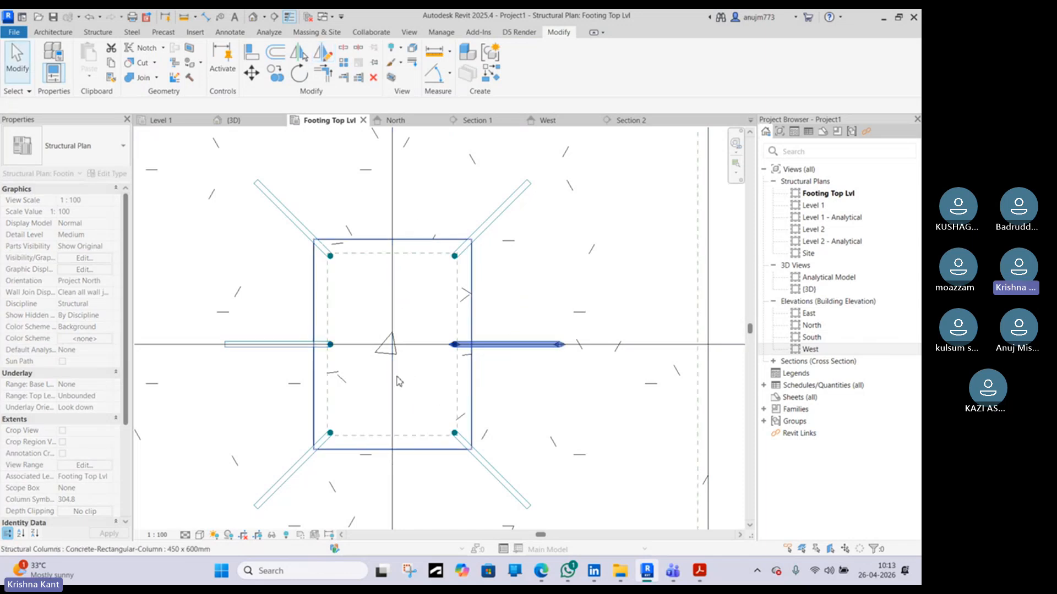
key("Escape")
Inspect the bent column bars in the 3D view, then return to the footing top plan
scroll(412, 370, "down", 3)
middle_click_drag(422, 370, 376, 358)
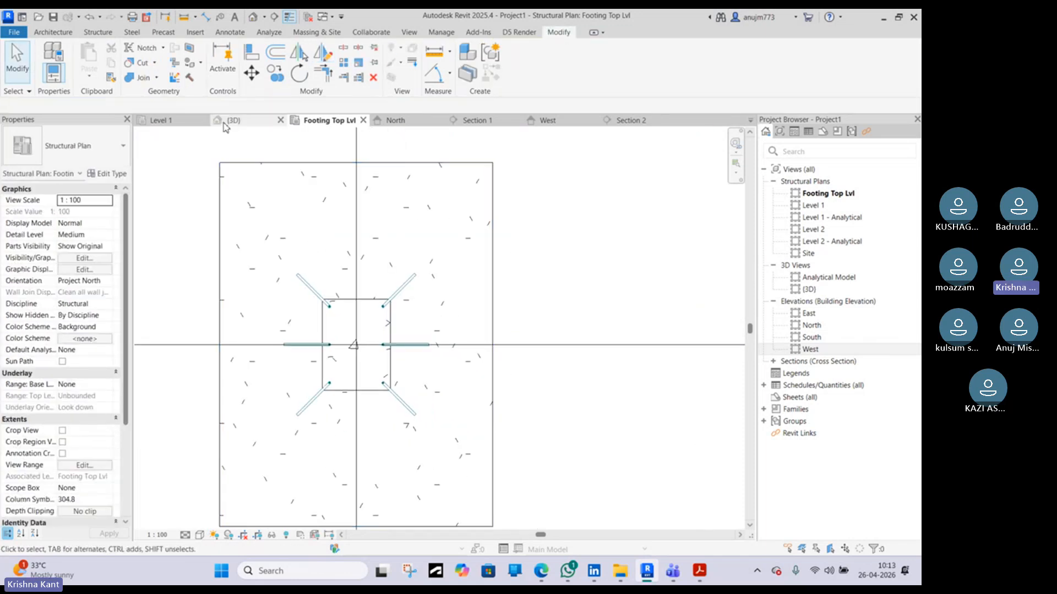
left_click(270, 121)
middle_click_drag(286, 331, 343, 310, "shift")
scroll(389, 363, "up", 2)
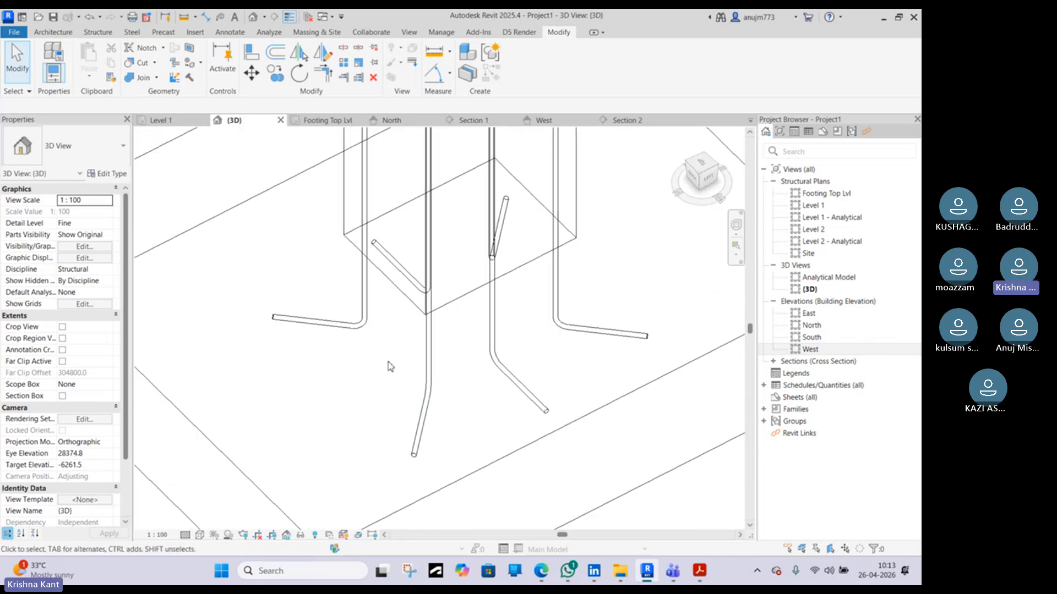
scroll(389, 353, "down", 2)
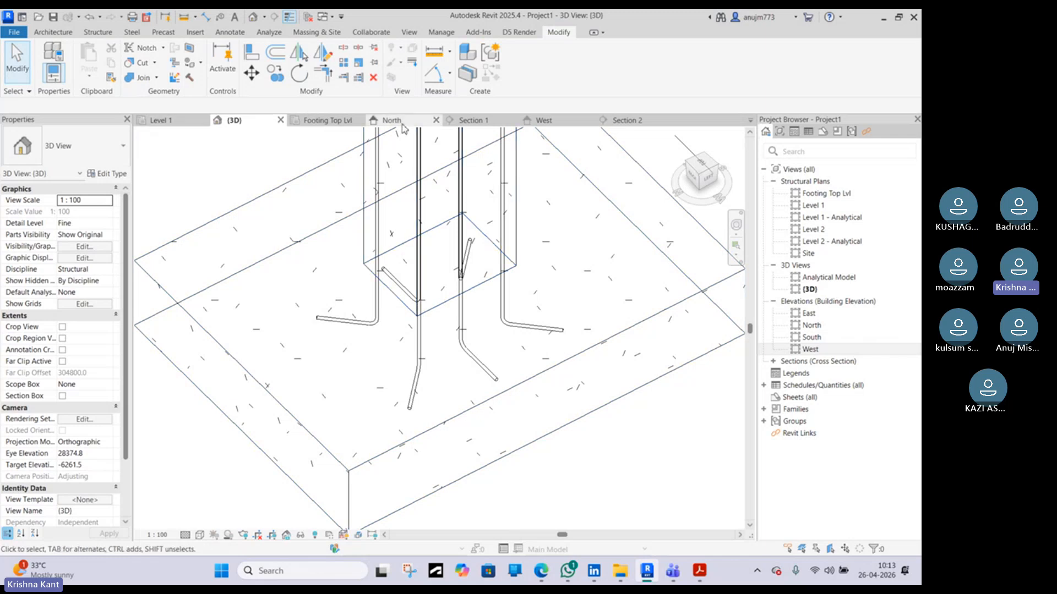
left_click(326, 120)
Set the footing's rebar cover to XD3\XC3/4(IIB-V,IIIA) (C32/40,0.45,360) <45 mm>
scroll(356, 397, "up", 1)
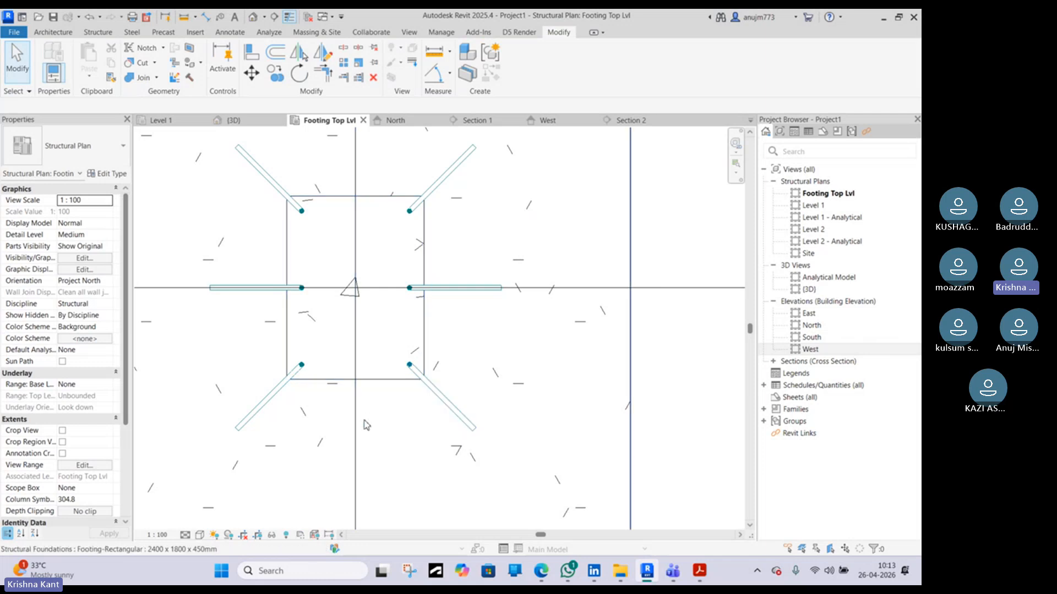
scroll(388, 248, "down", 5)
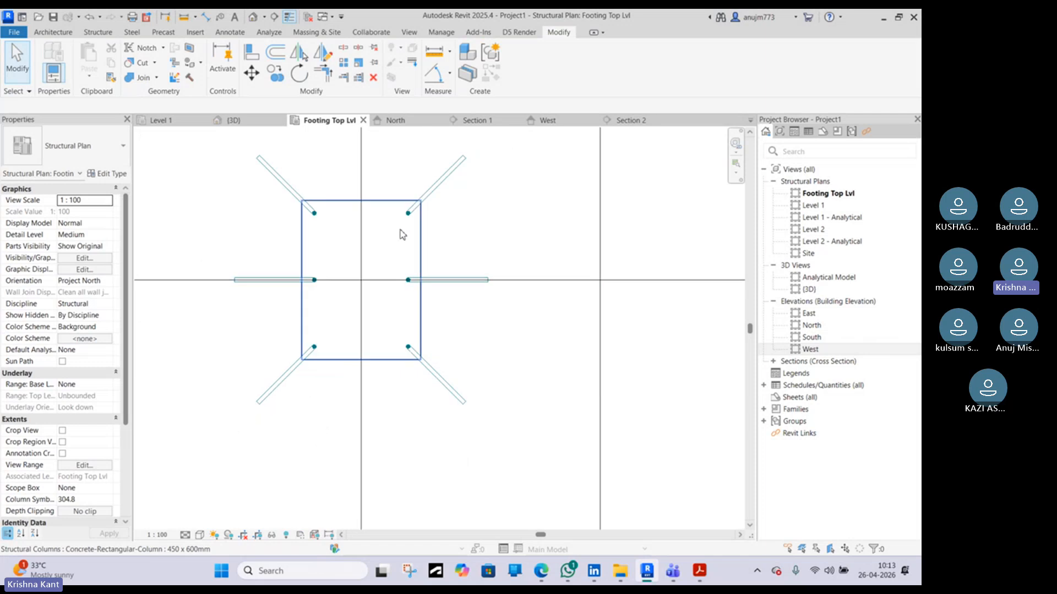
scroll(413, 263, "down", 6)
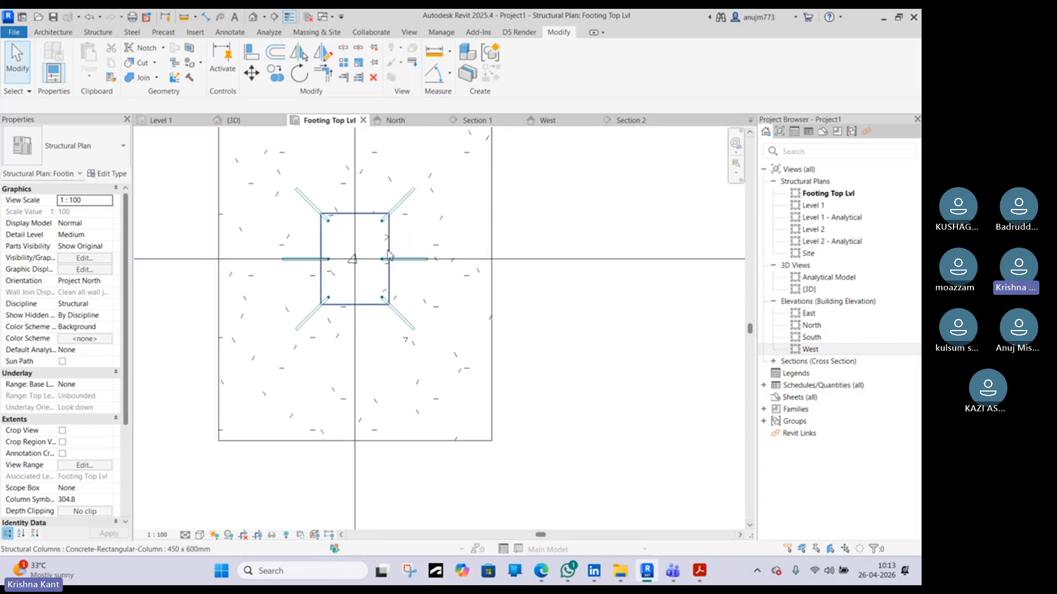
middle_click_drag(441, 282, 231, 311)
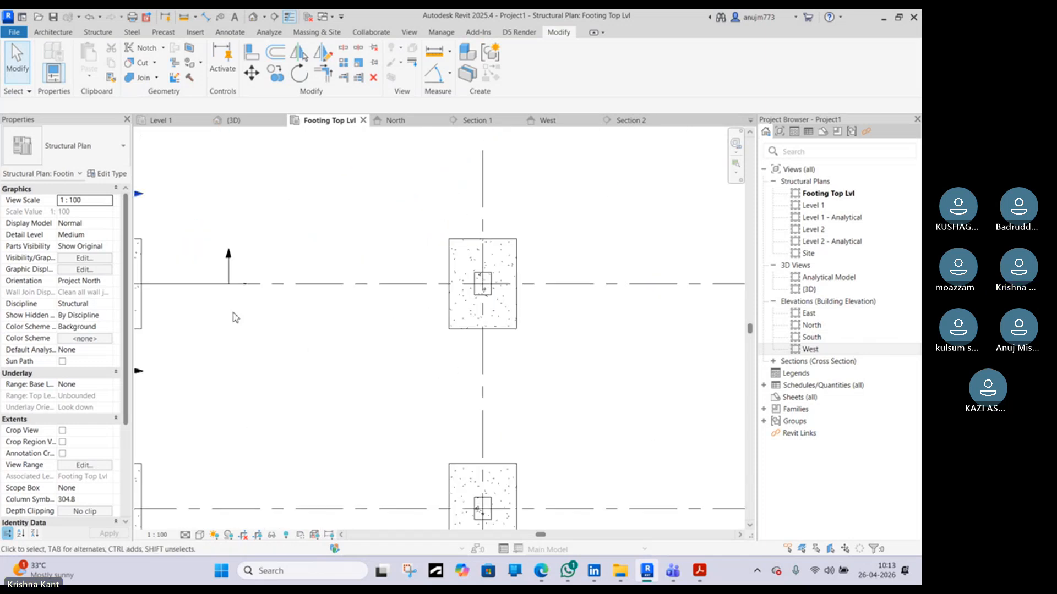
scroll(486, 281, "up", 5)
scroll(493, 282, "up", 2)
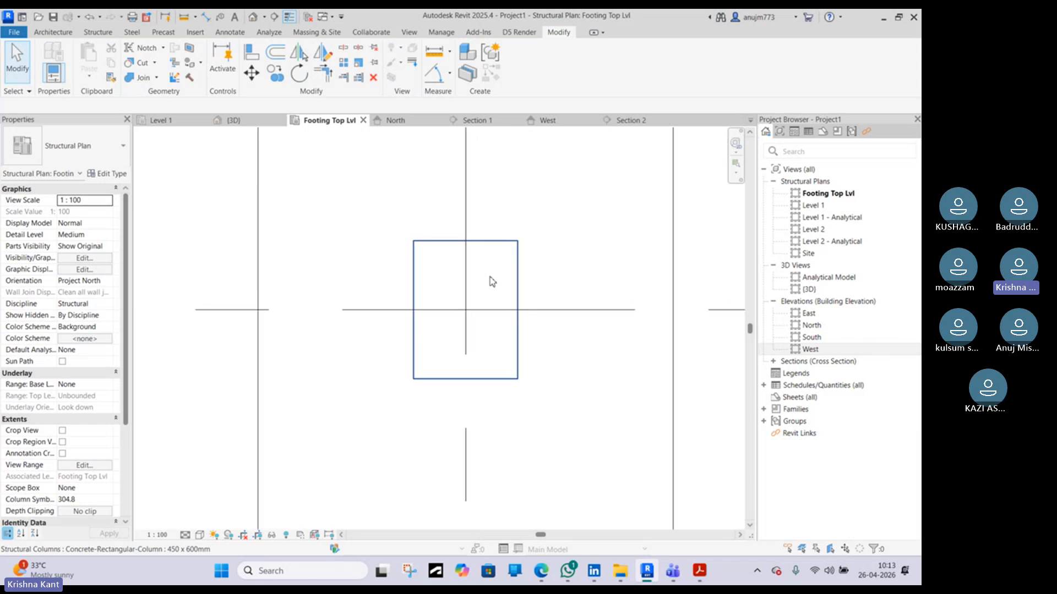
left_click(98, 32)
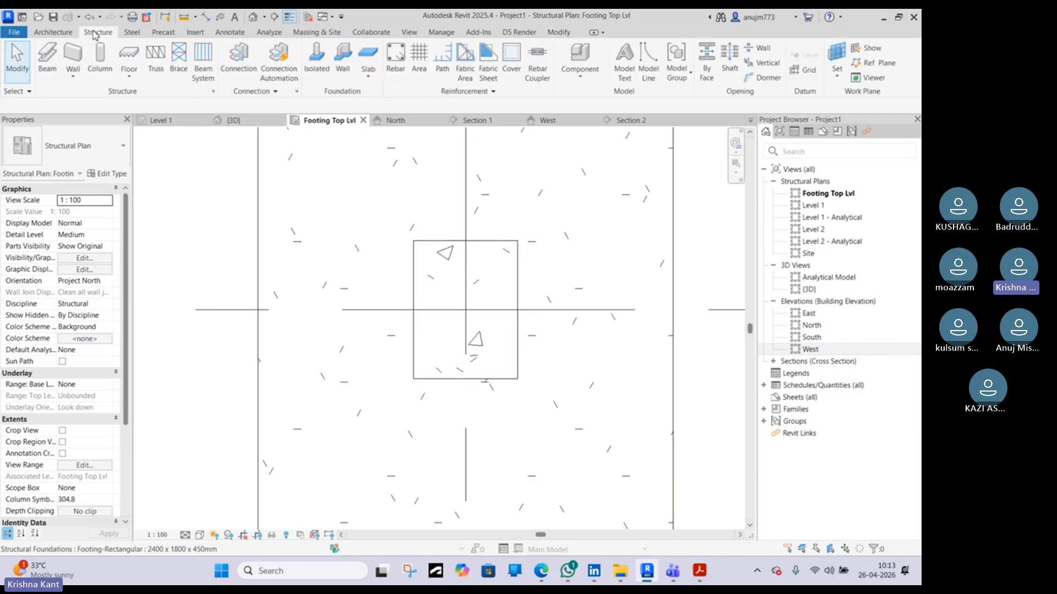
left_click(511, 67)
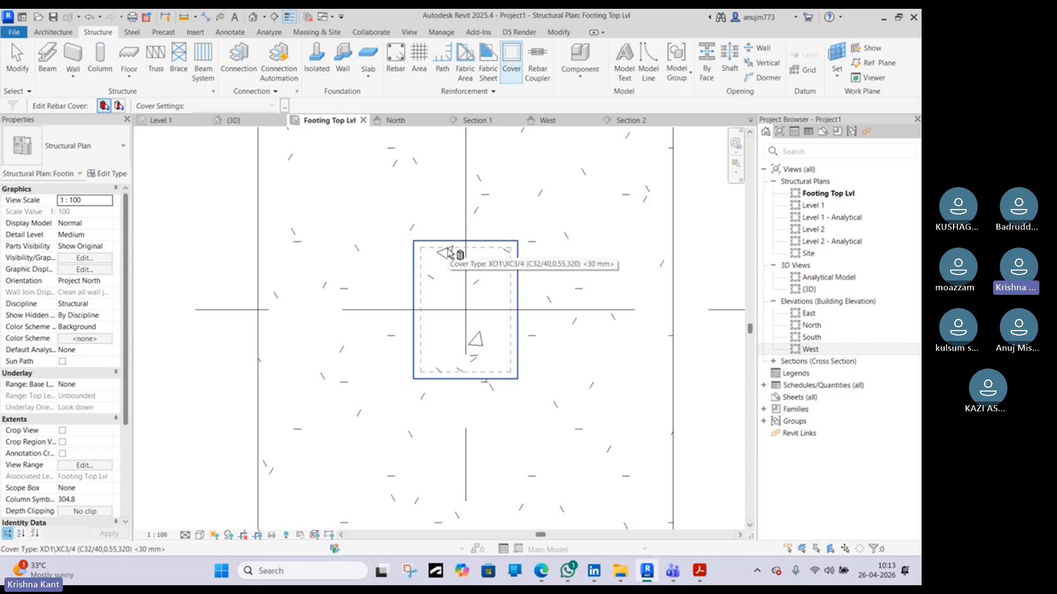
left_click(448, 253)
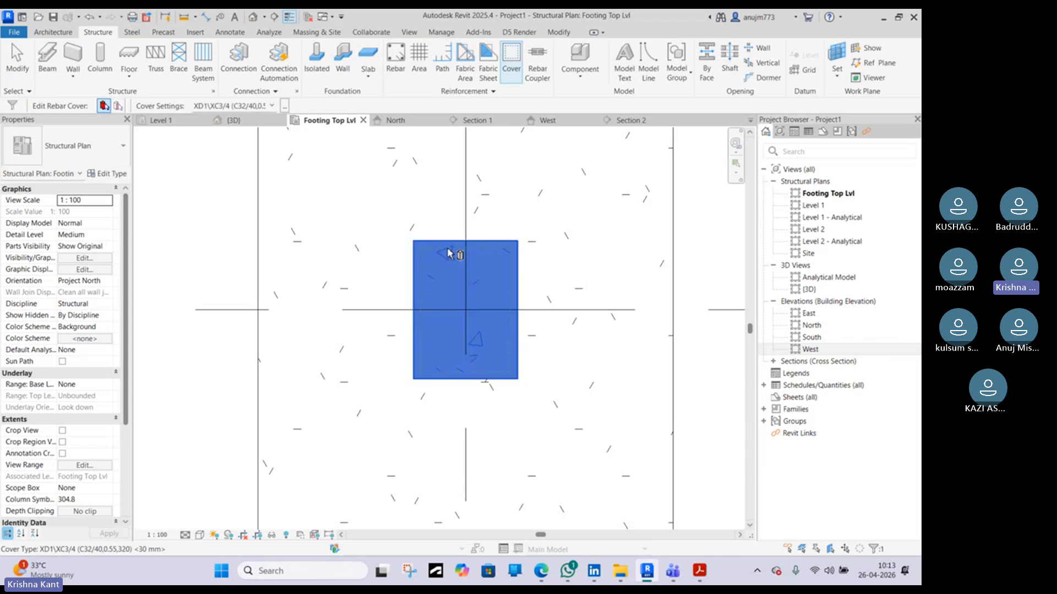
left_click(273, 106)
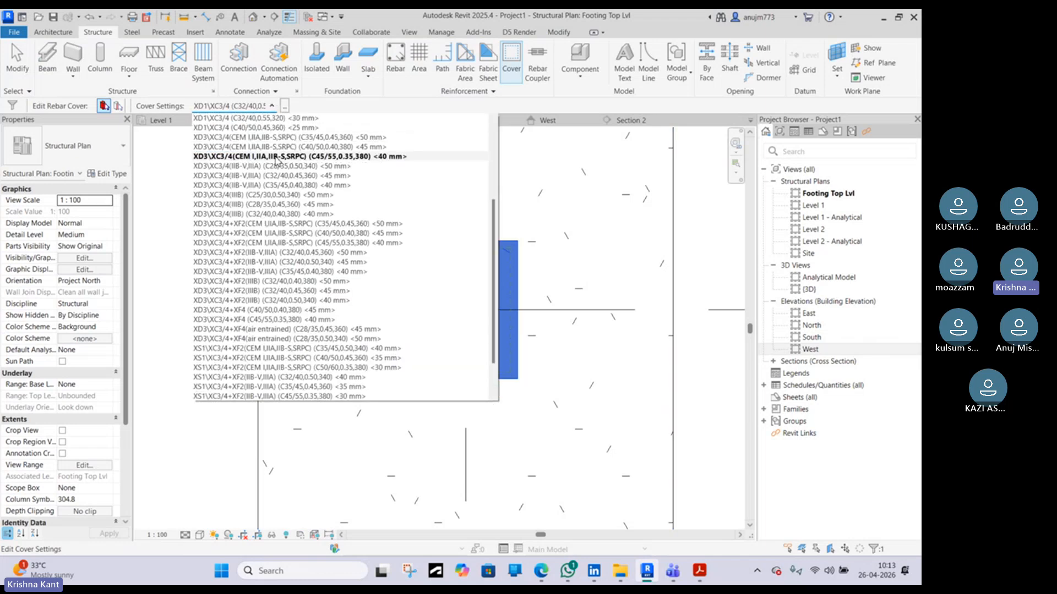
left_click(322, 176)
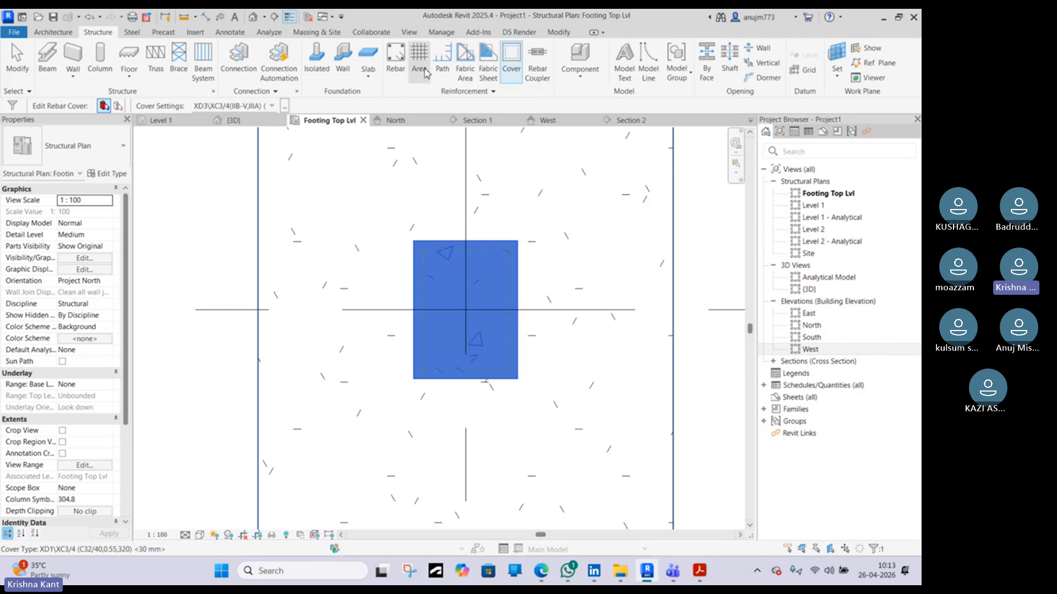
Start rebar placement with the straight shape 00 and set the rebar set layout to Fixed Number with quantity 3
left_click(404, 74)
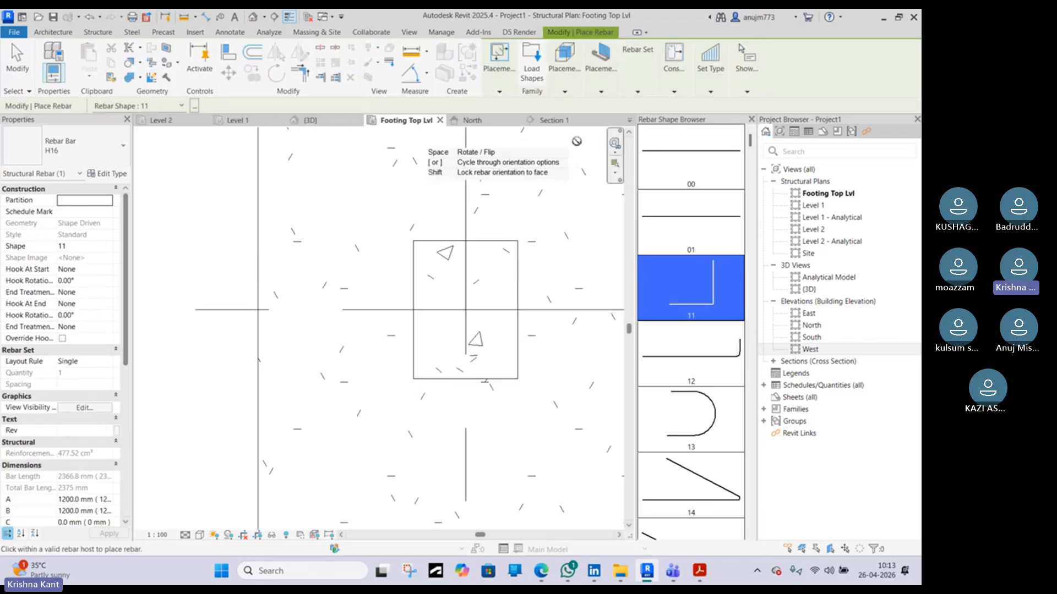
scroll(425, 259, "up", 2)
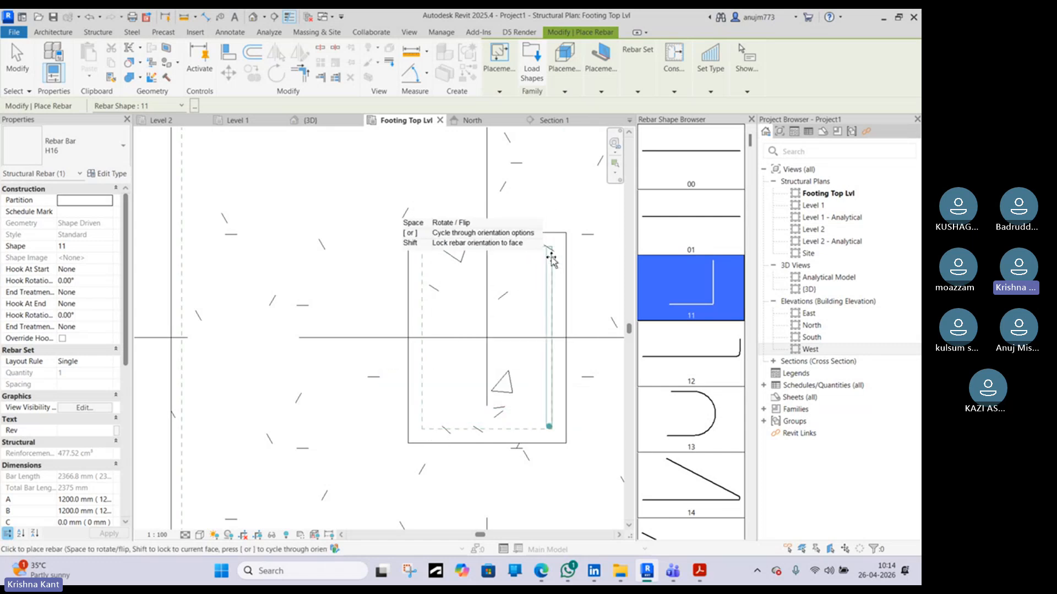
scroll(545, 265, "down", 3)
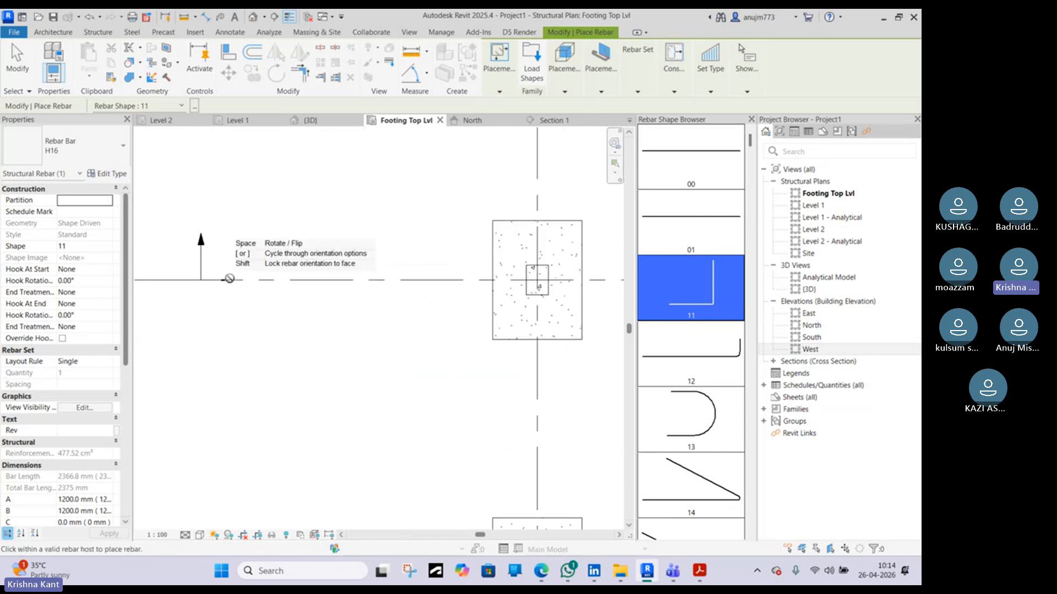
scroll(539, 275, "up", 3)
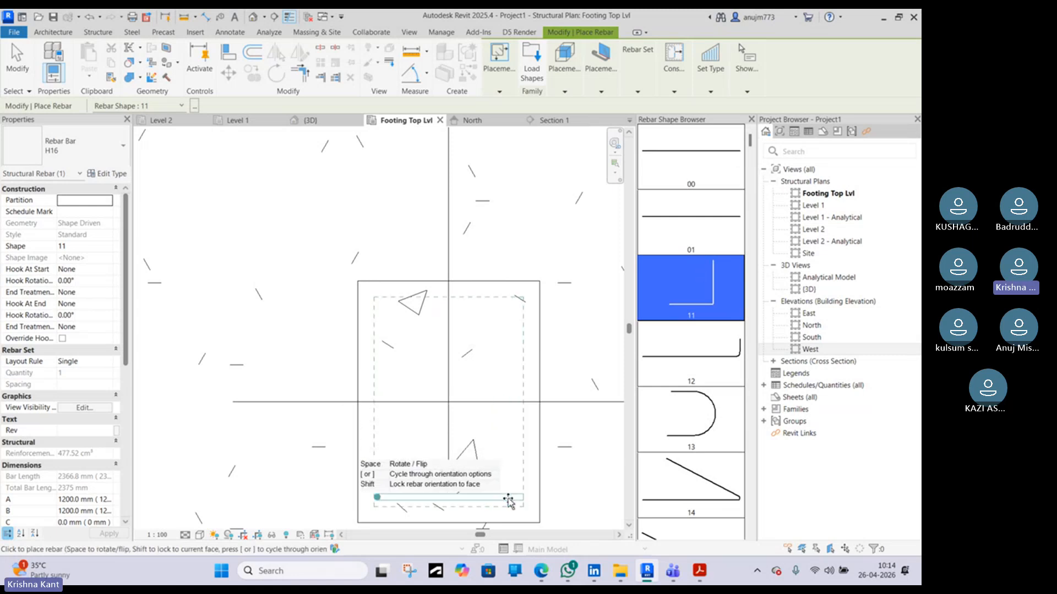
scroll(572, 350, "down", 5)
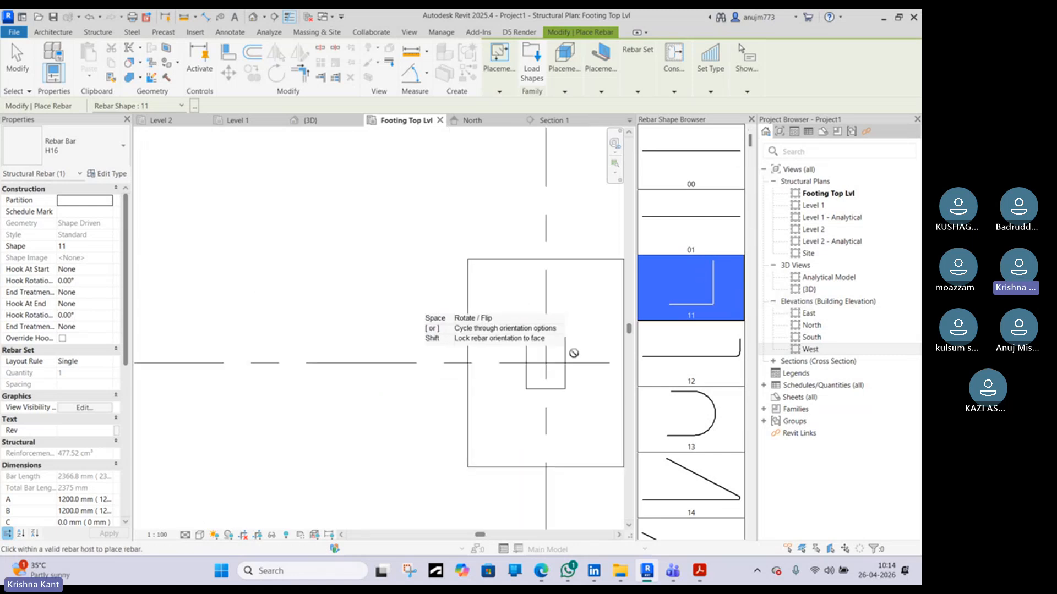
scroll(175, 360, "up", 6)
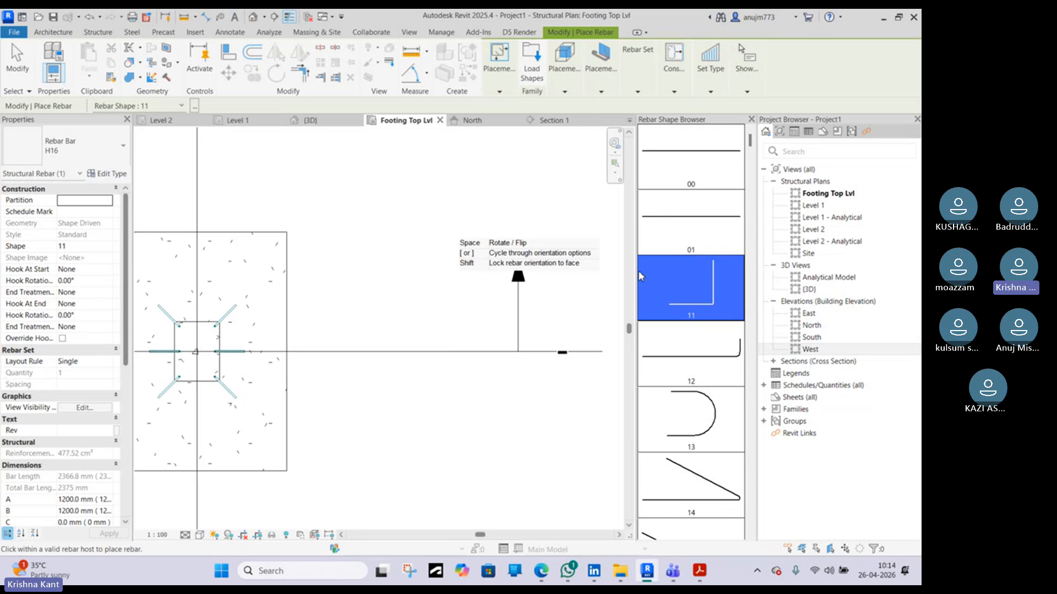
middle_click_drag(605, 333, 424, 343)
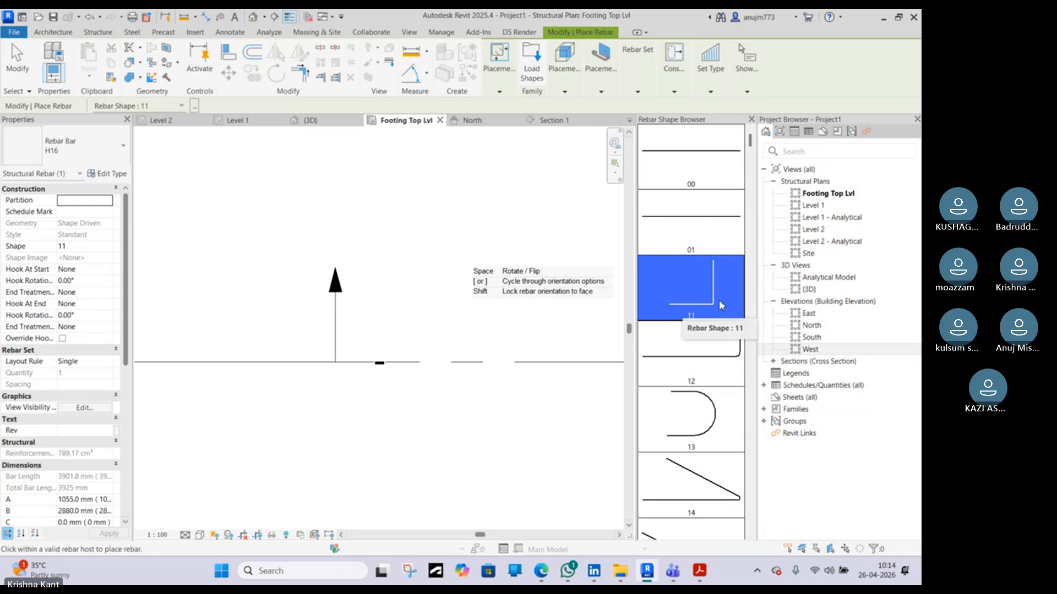
scroll(506, 304, "down", 3)
middle_click_drag(616, 313, 208, 306)
scroll(280, 323, "up", 8)
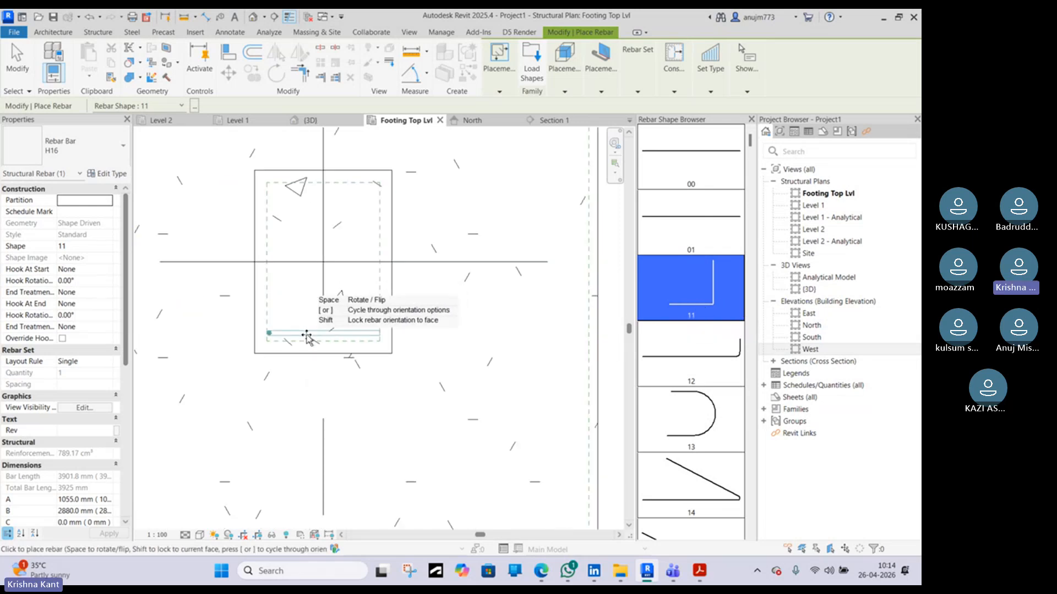
left_click(695, 166)
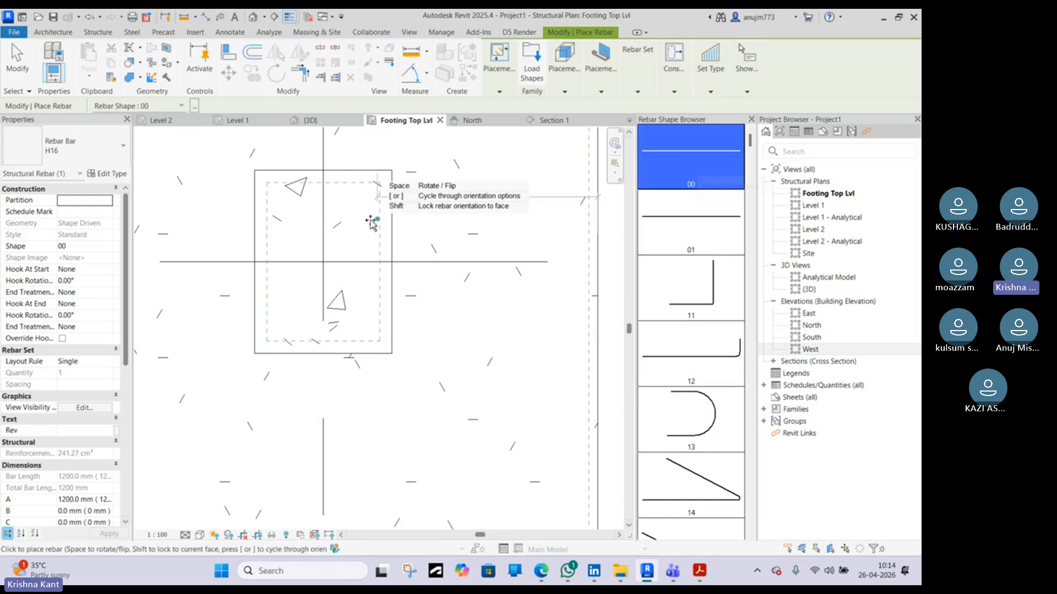
scroll(375, 201, "up", 5)
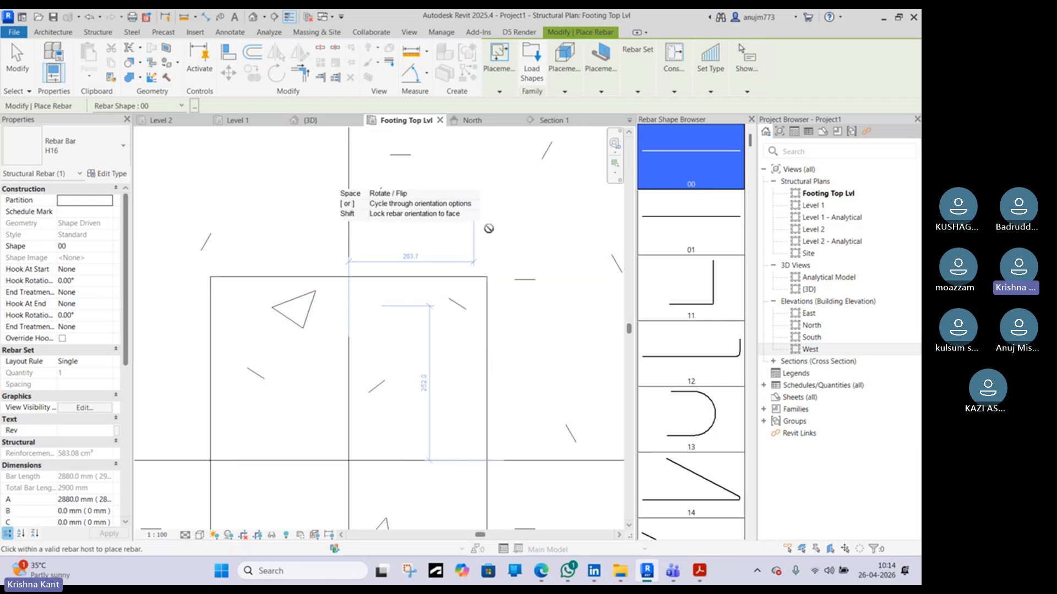
scroll(469, 293, "down", 4)
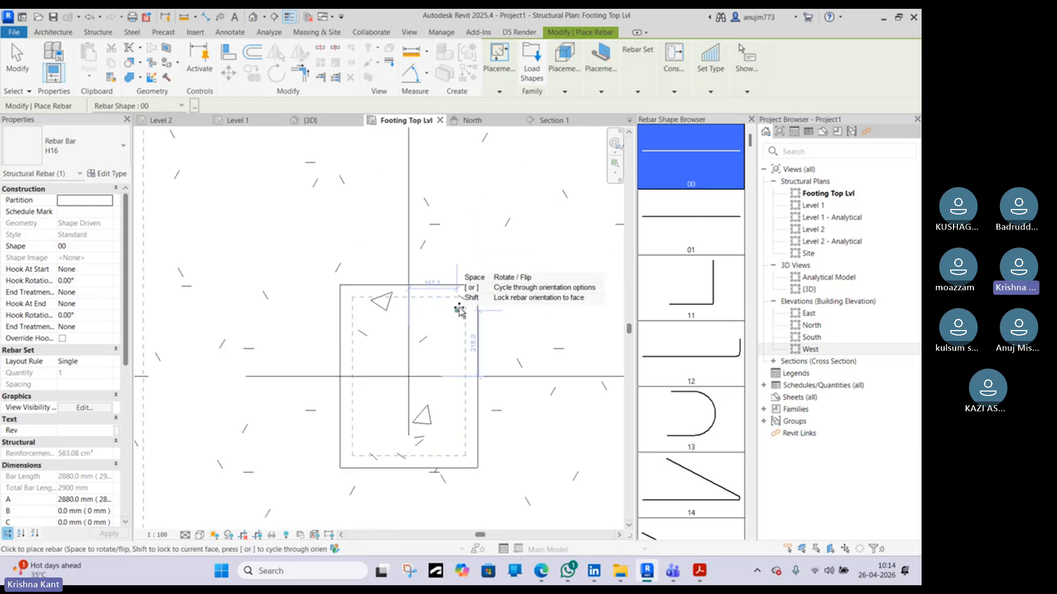
scroll(460, 311, "up", 3)
mouse_move(507, 93)
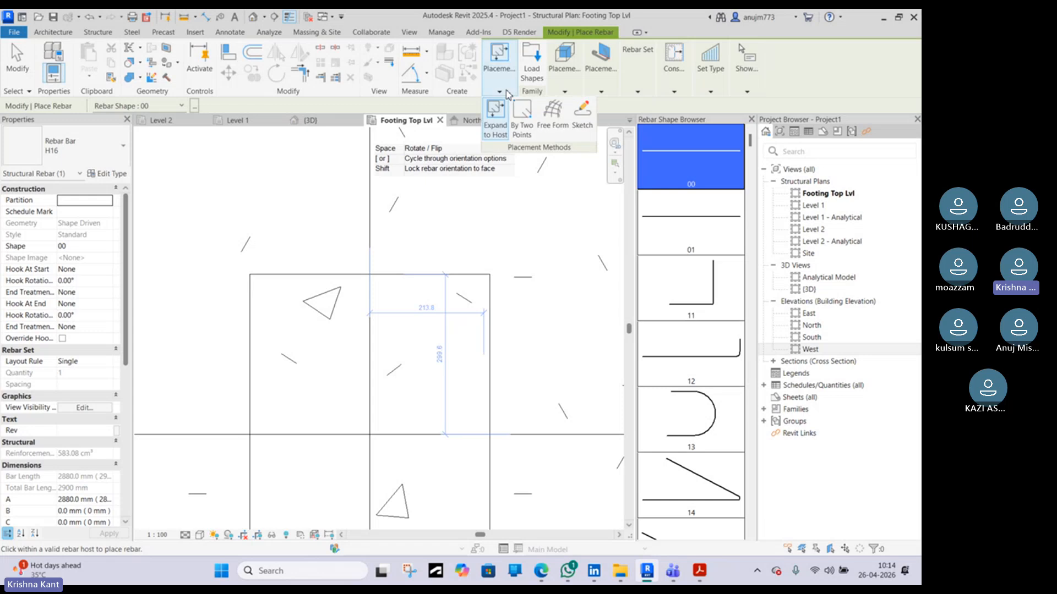
mouse_move(564, 91)
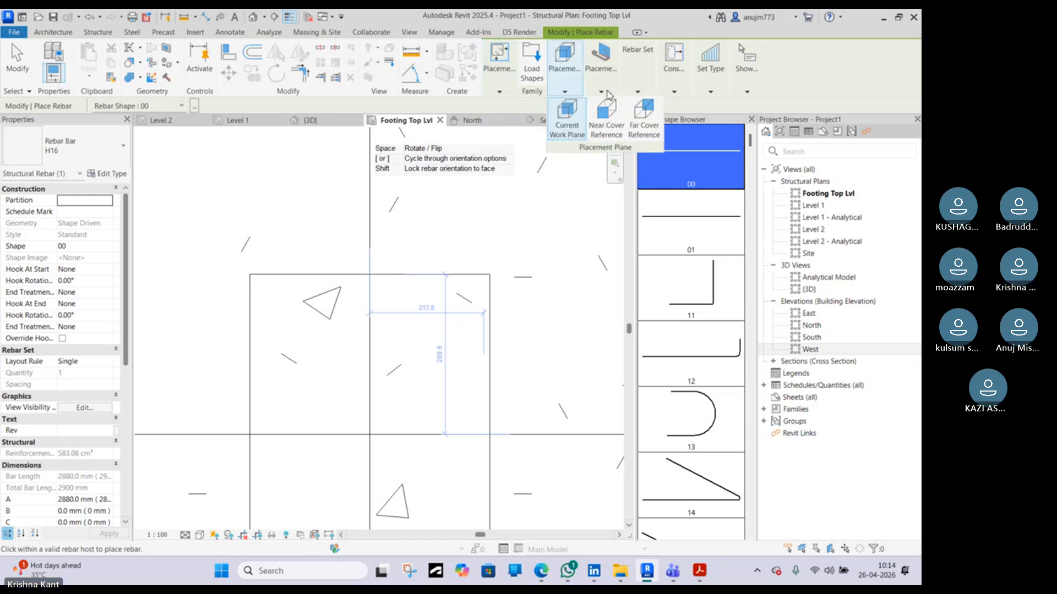
mouse_move(613, 96)
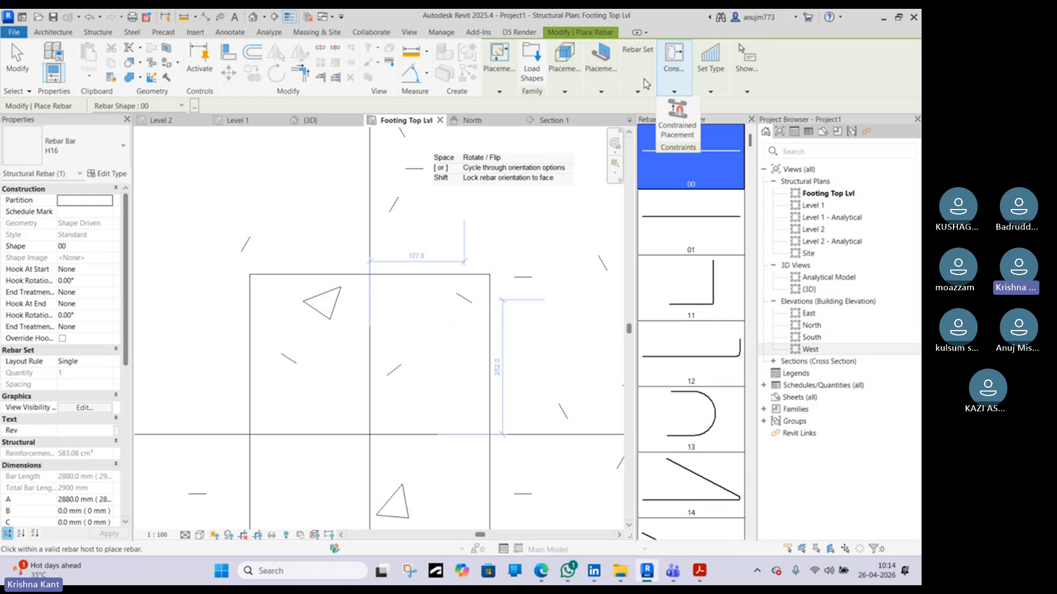
left_click(679, 108)
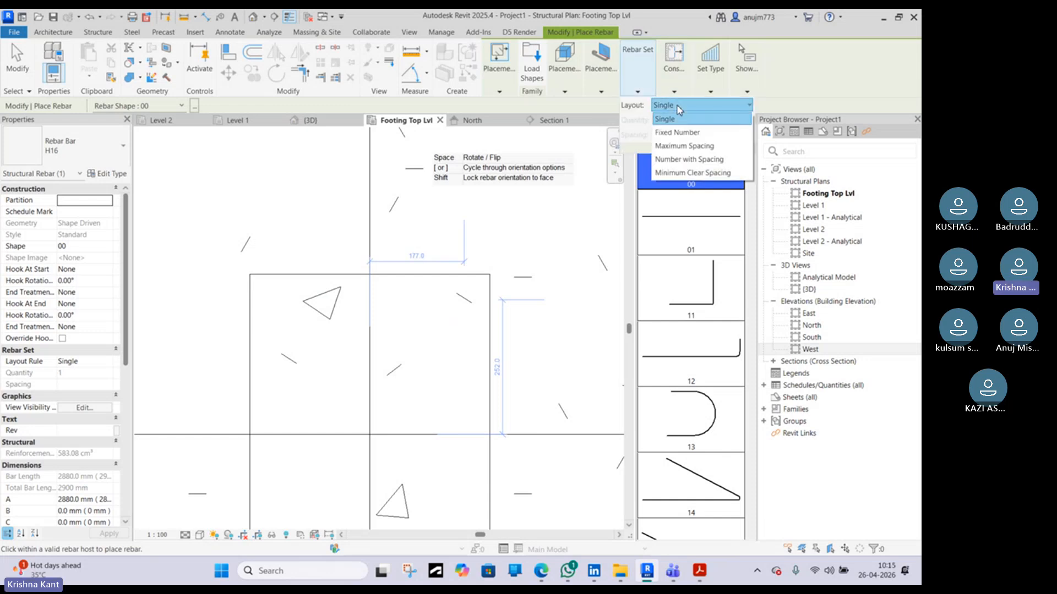
left_click(683, 138)
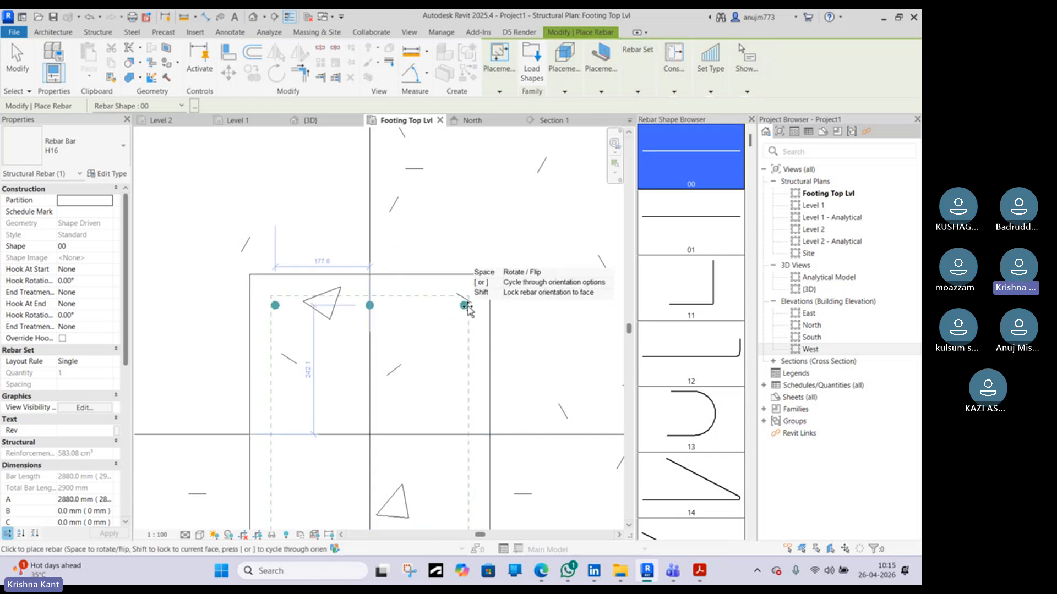
left_click(652, 92)
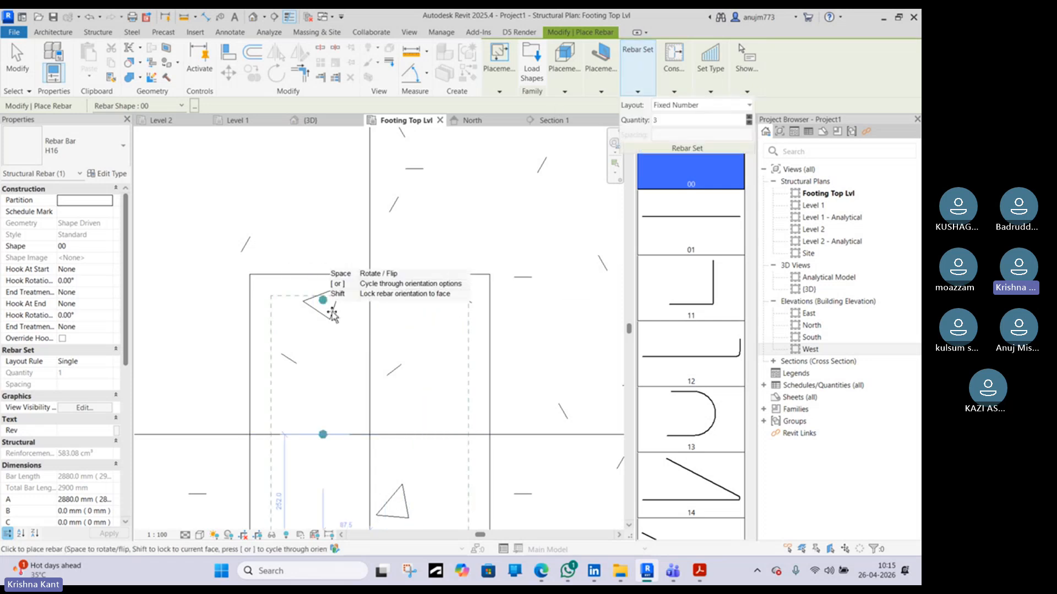
Place the straight H16 bar set along the column's right face in the footing top plan
middle_click_drag(448, 302, 434, 201)
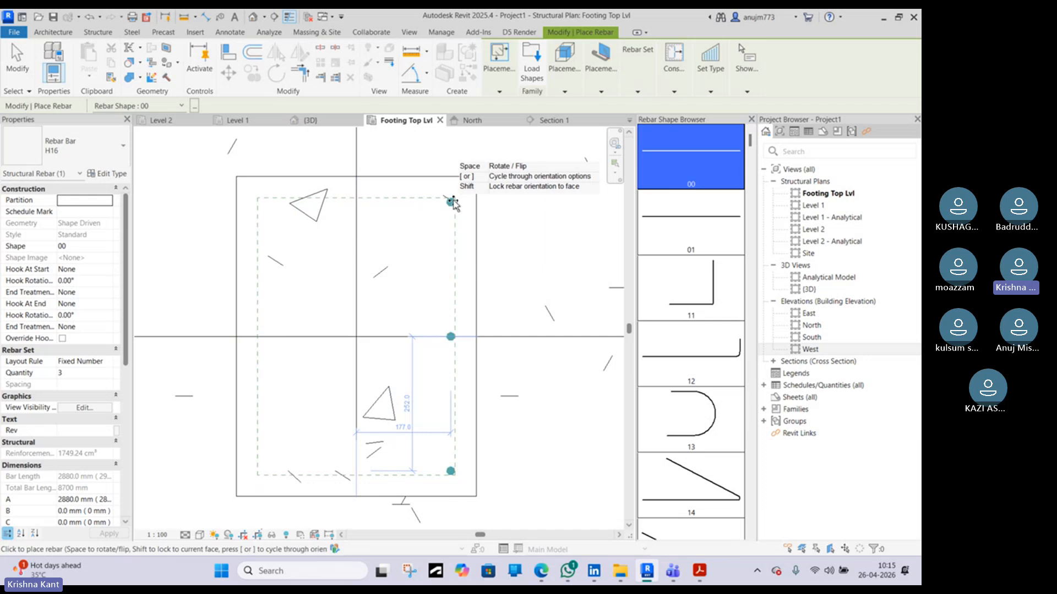
scroll(452, 203, "up", 2)
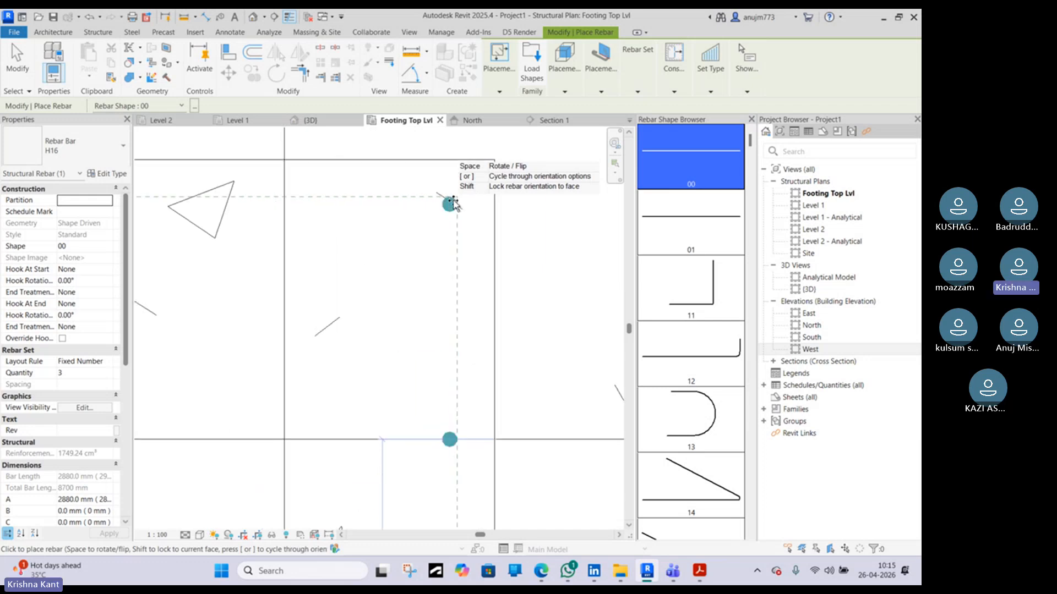
left_click(453, 199)
scroll(456, 259, "down", 3)
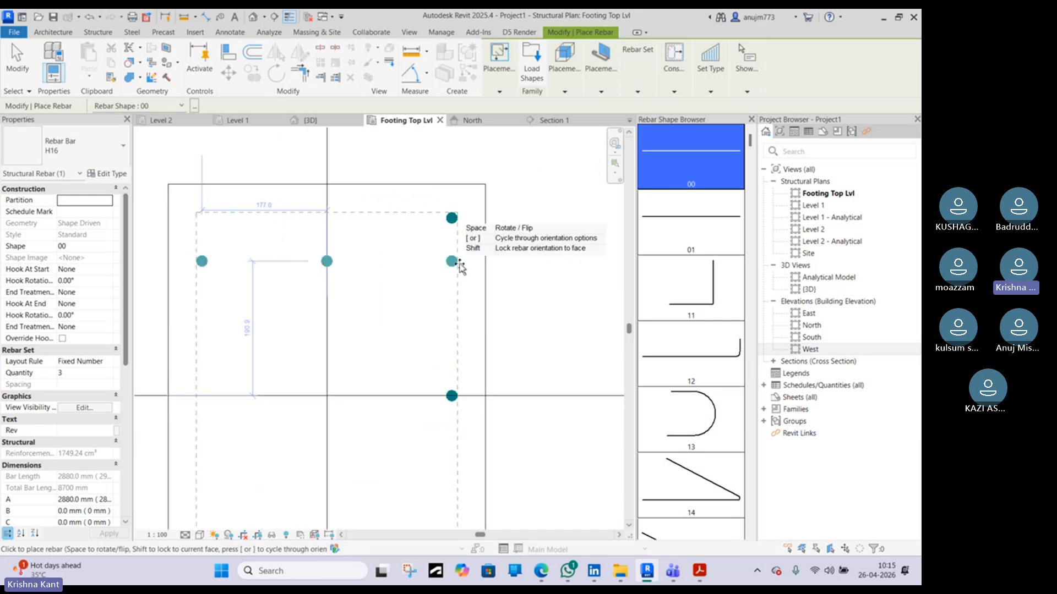
key("Escape")
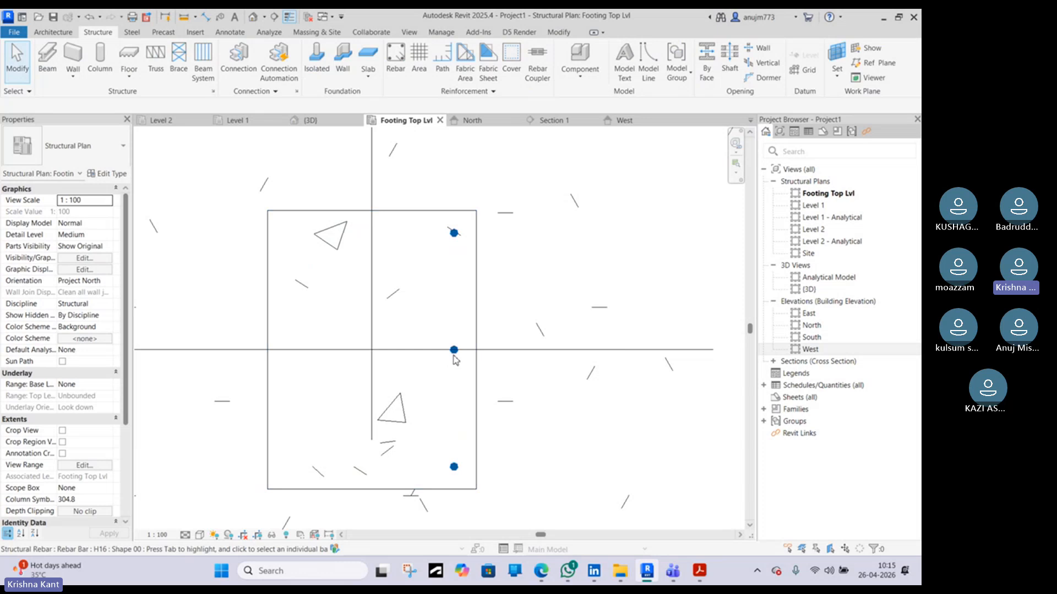
Change the placed straight bar set's quantity to 4
left_click(455, 355)
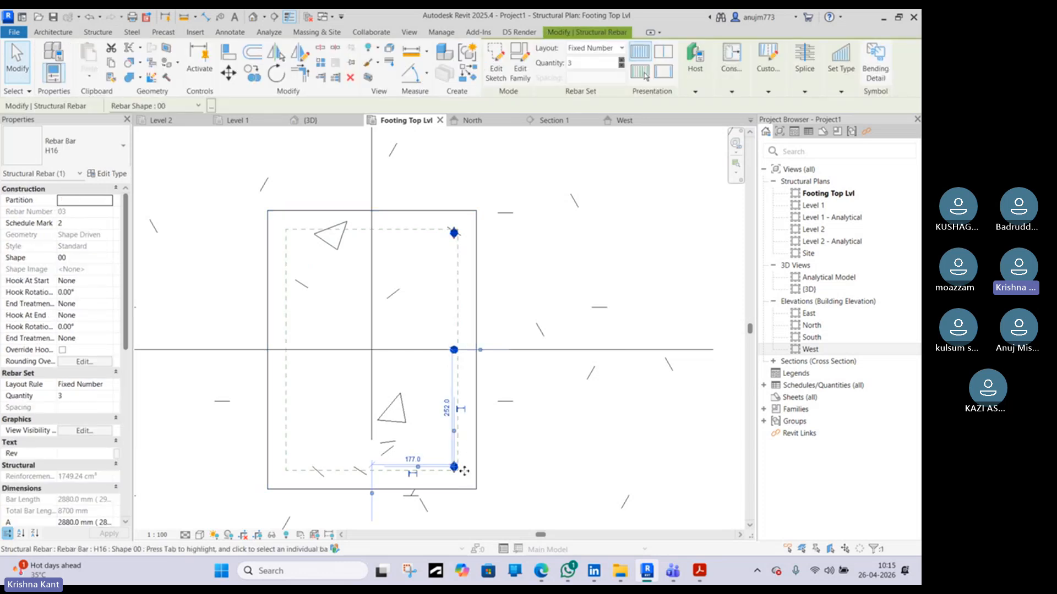
scroll(459, 466, "up", 2)
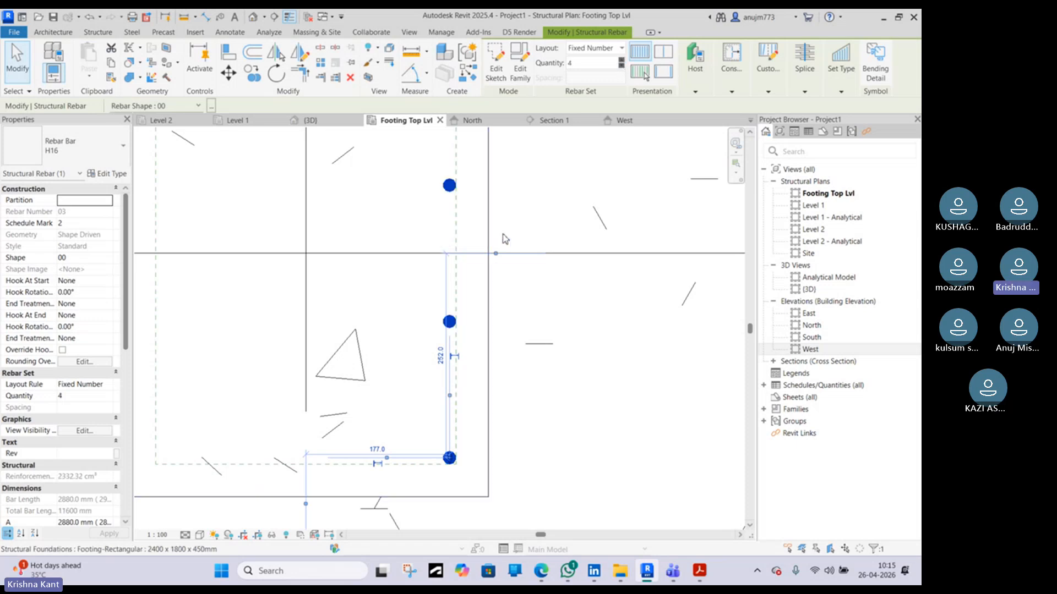
middle_click_drag(491, 179, 461, 270)
scroll(431, 162, "down", 1)
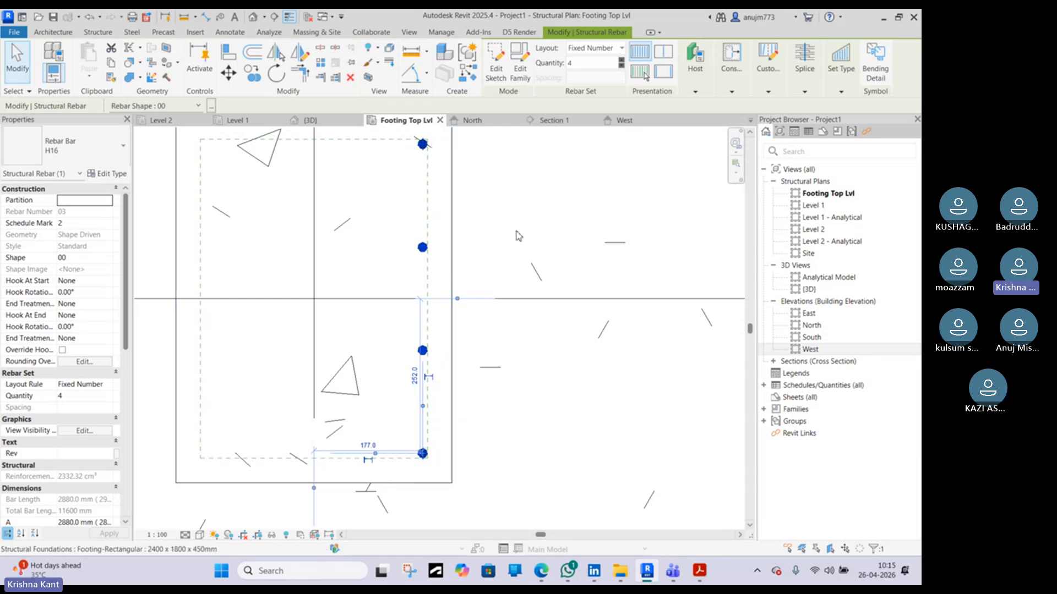
scroll(517, 236, "down", 6)
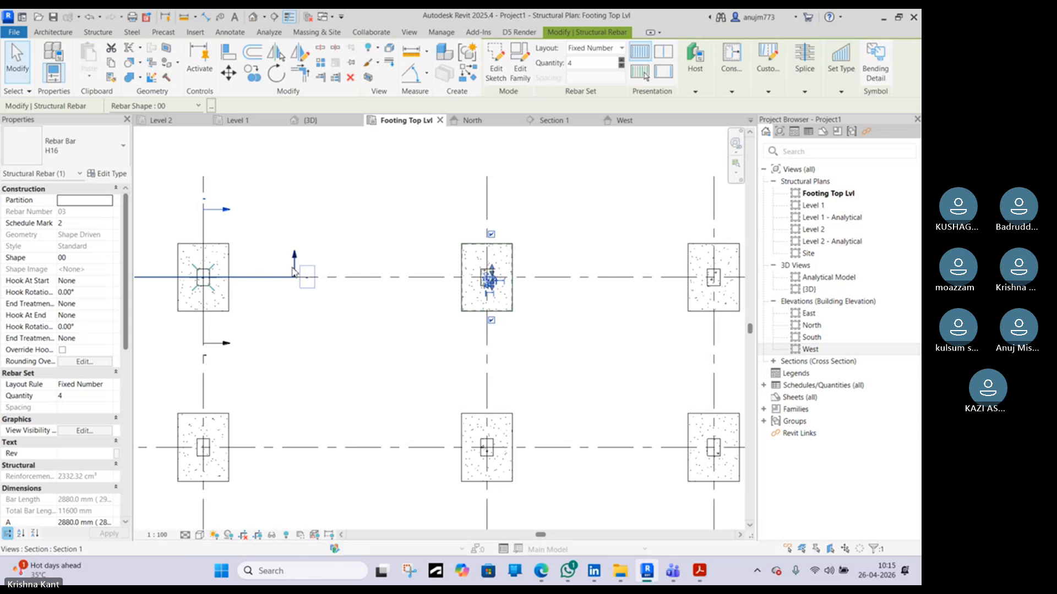
Edit the straight bar set's sketch in Section 1, adding a 300 mm horizontal leg at its bottom end inside the footing
left_click(293, 272)
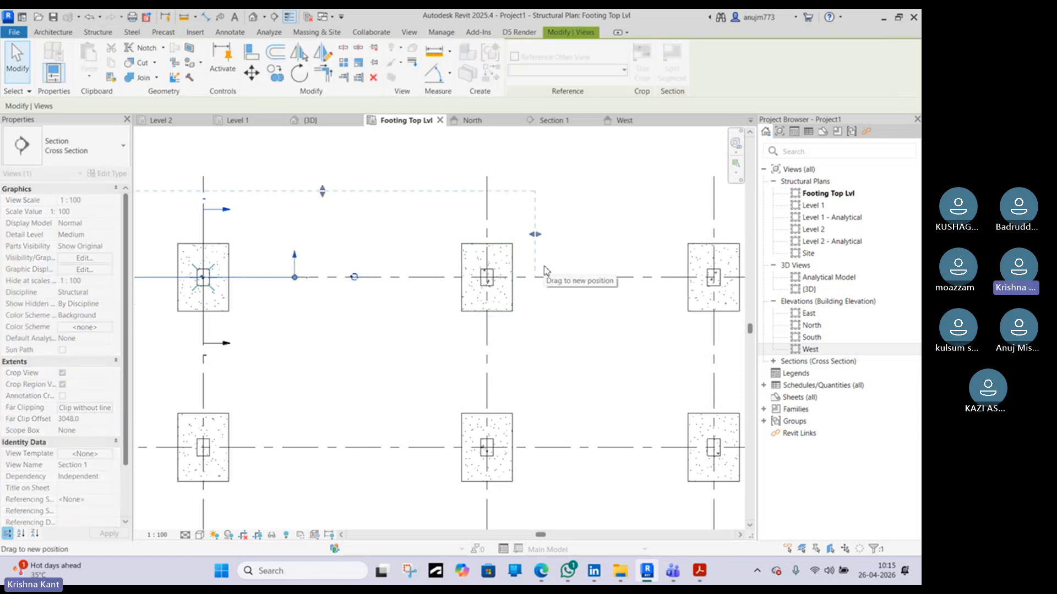
left_click(564, 120)
scroll(479, 388, "down", 3)
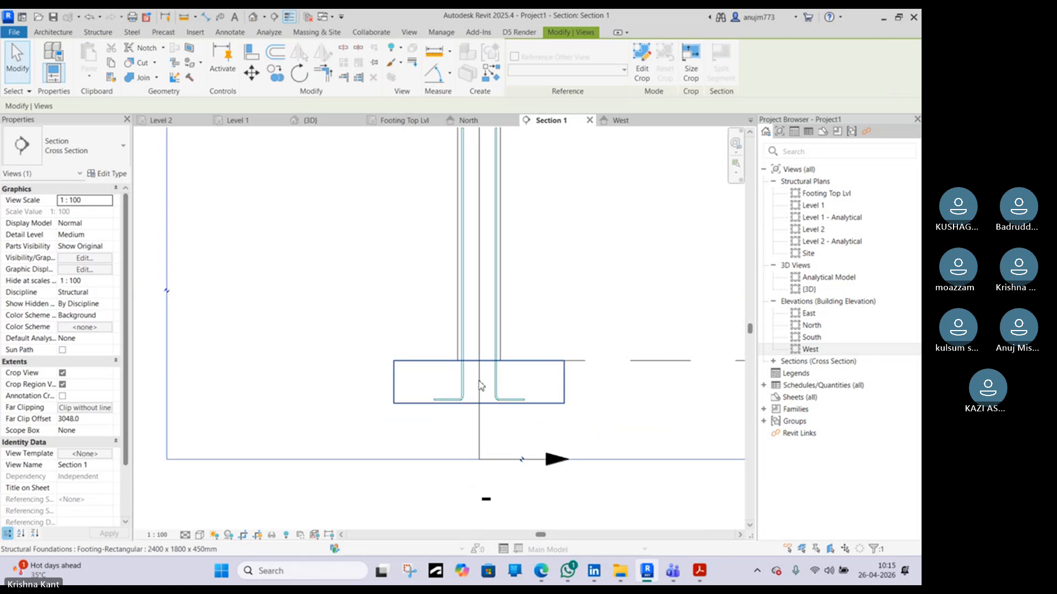
scroll(479, 386, "down", 2)
middle_click_drag(684, 382, 518, 391)
scroll(623, 393, "up", 2)
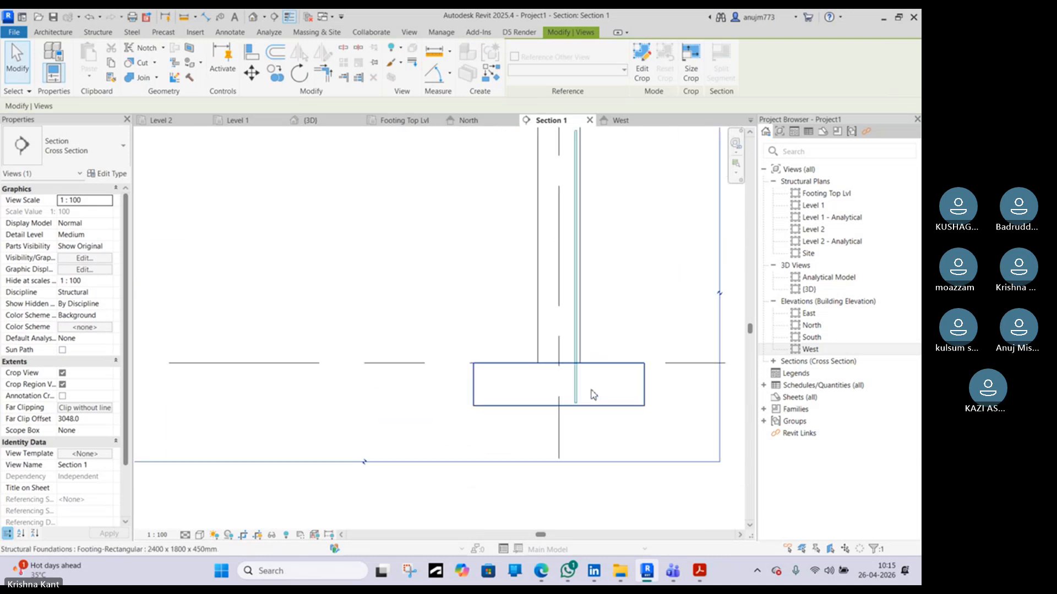
left_click(577, 388)
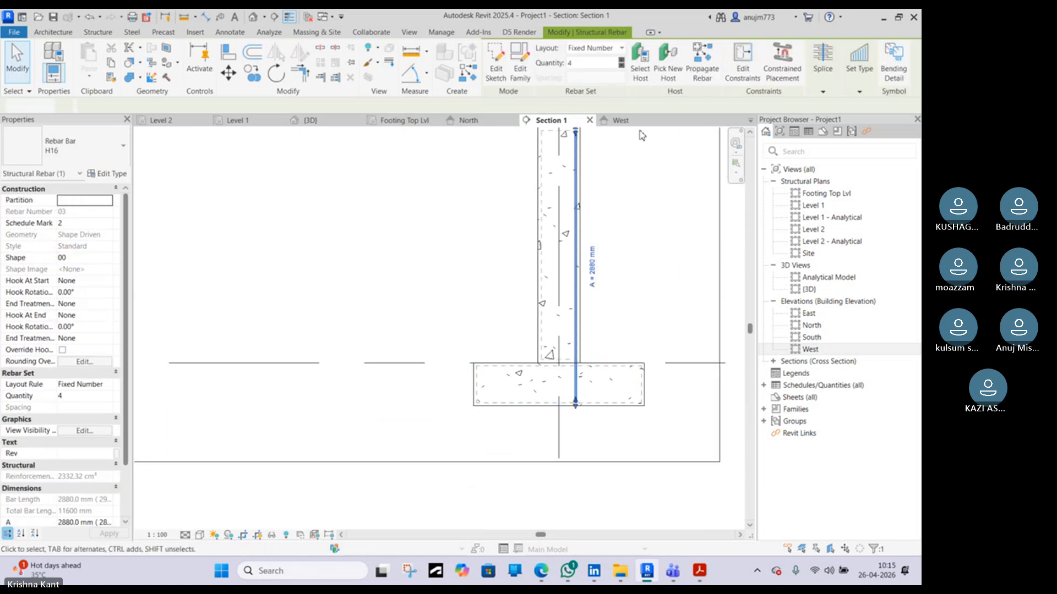
left_click(497, 72)
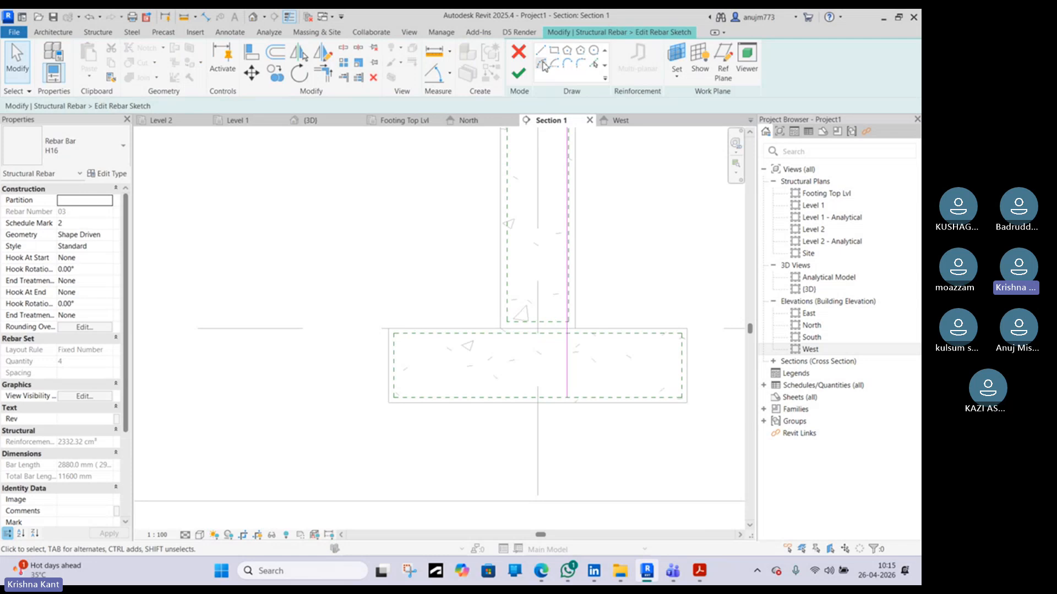
left_click(541, 52)
left_click(567, 397)
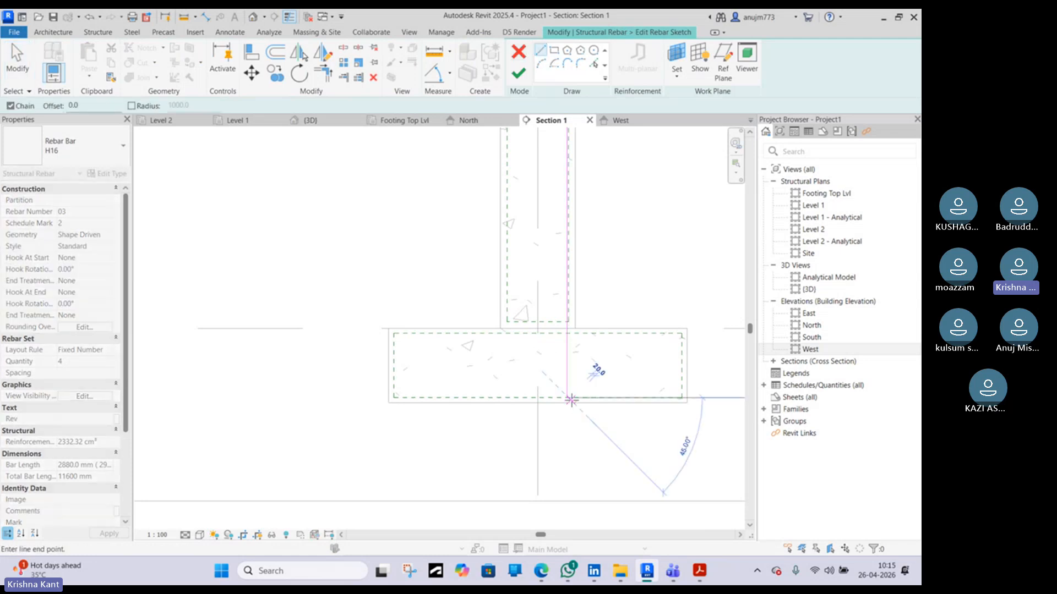
type("300")
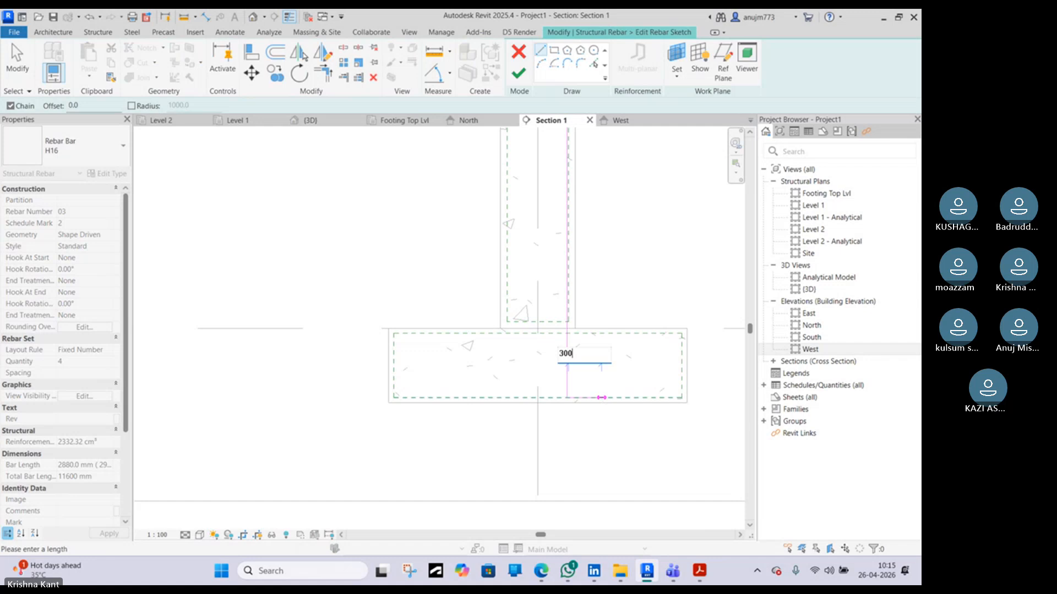
key("Return")
key("Escape")
key("Escape")
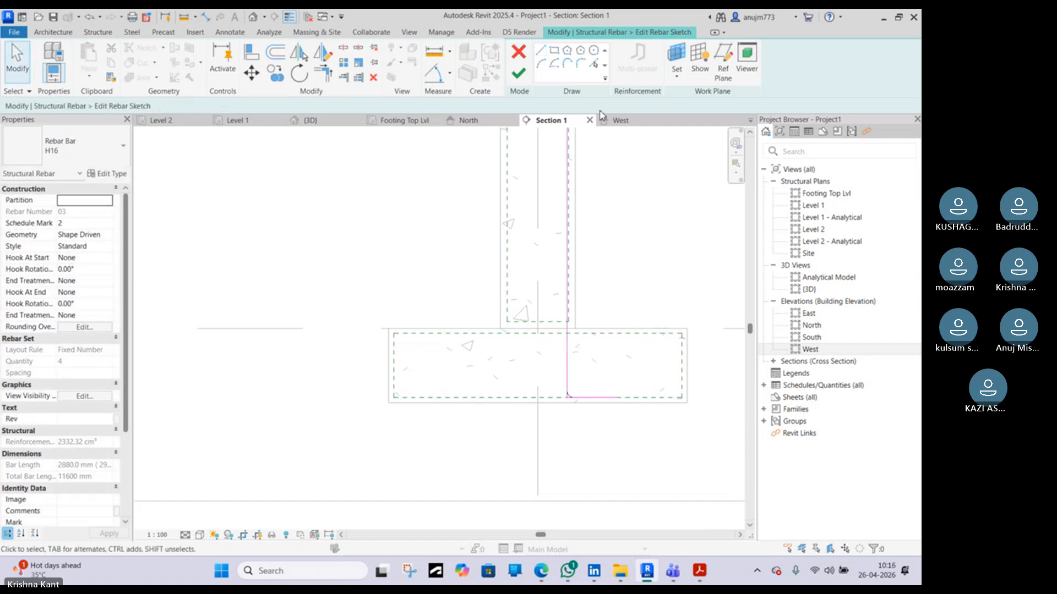
left_click(517, 72)
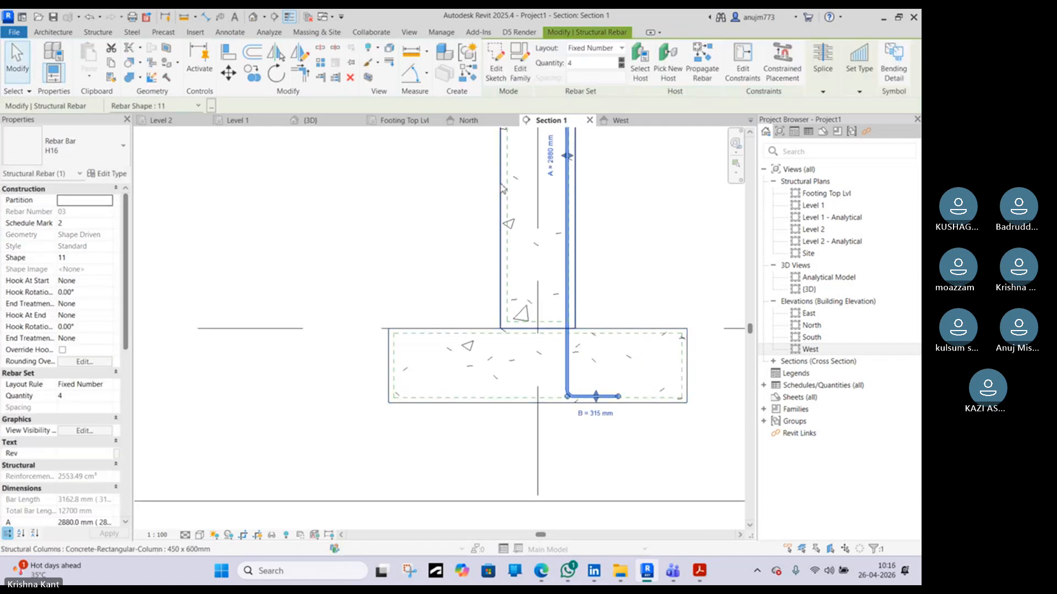
left_click(310, 121)
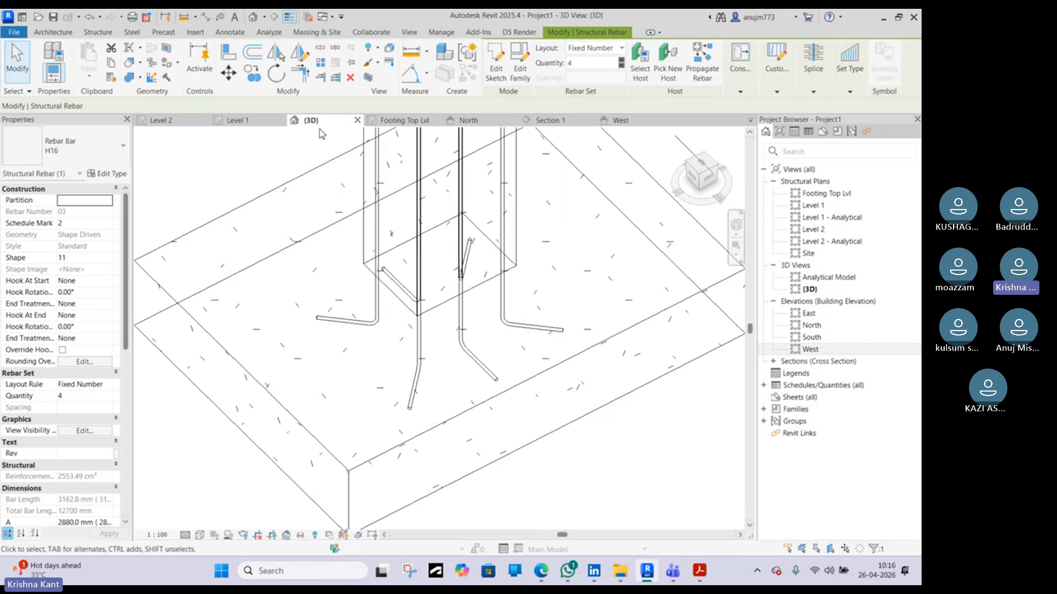
Orbit and zoom the 3D view to inspect the bent column bars inside the footing
scroll(356, 198, "down", 8)
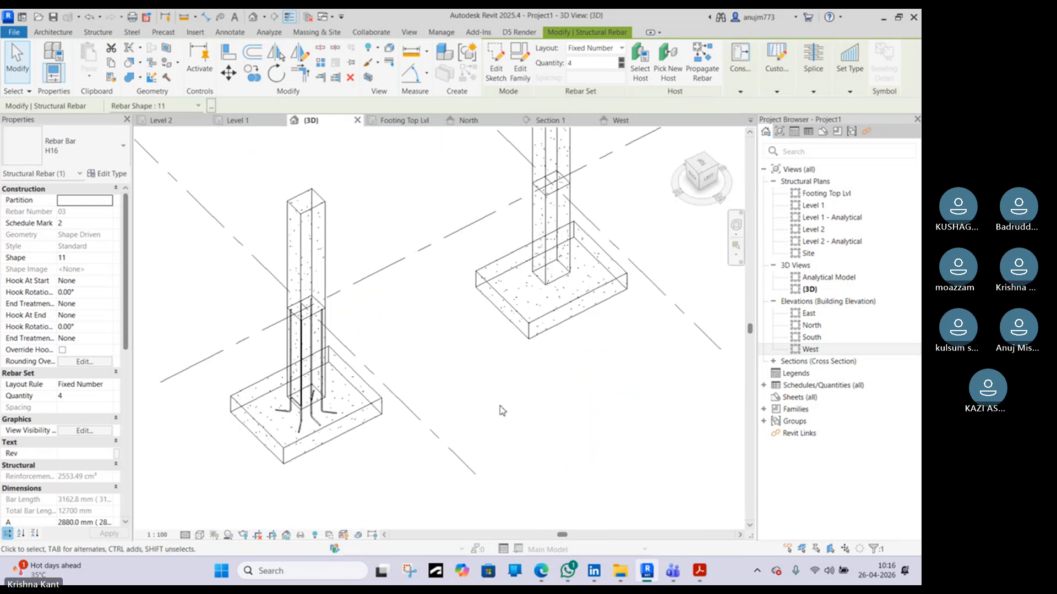
scroll(509, 368, "down", 2)
scroll(325, 267, "up", 5)
scroll(270, 308, "up", 3)
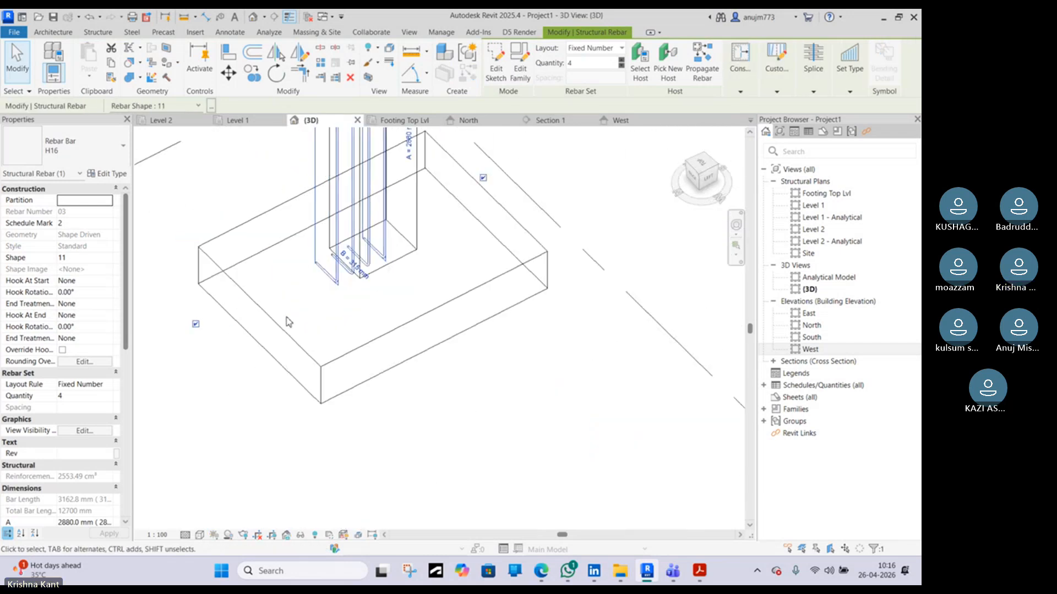
middle_click_drag(288, 321, 474, 348, "shift")
scroll(361, 270, "up", 4)
left_click(360, 275)
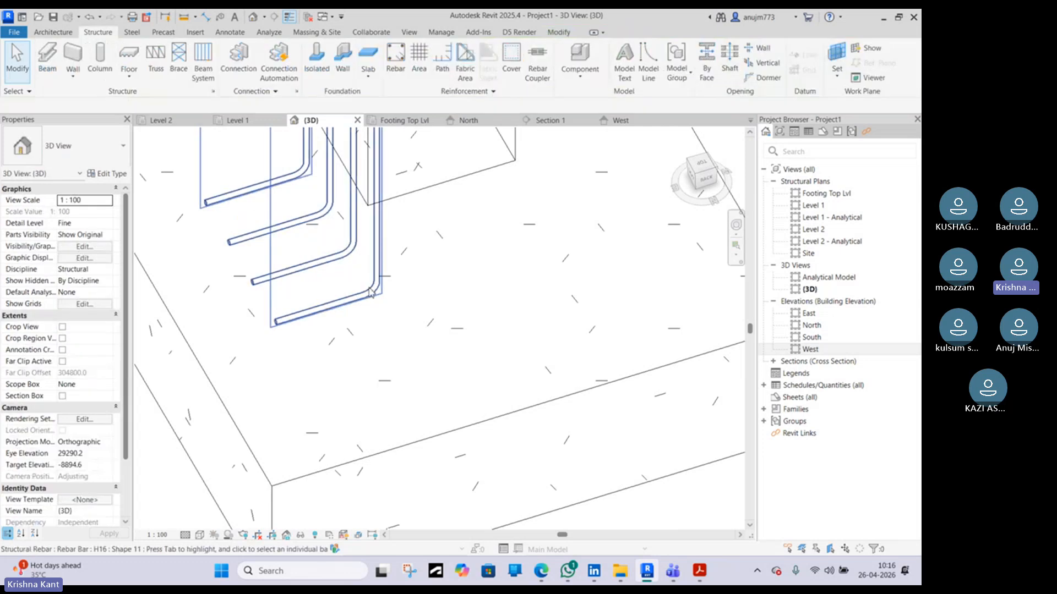
left_click(372, 295)
middle_click_drag(372, 294, 407, 390)
scroll(407, 389, "down", 2)
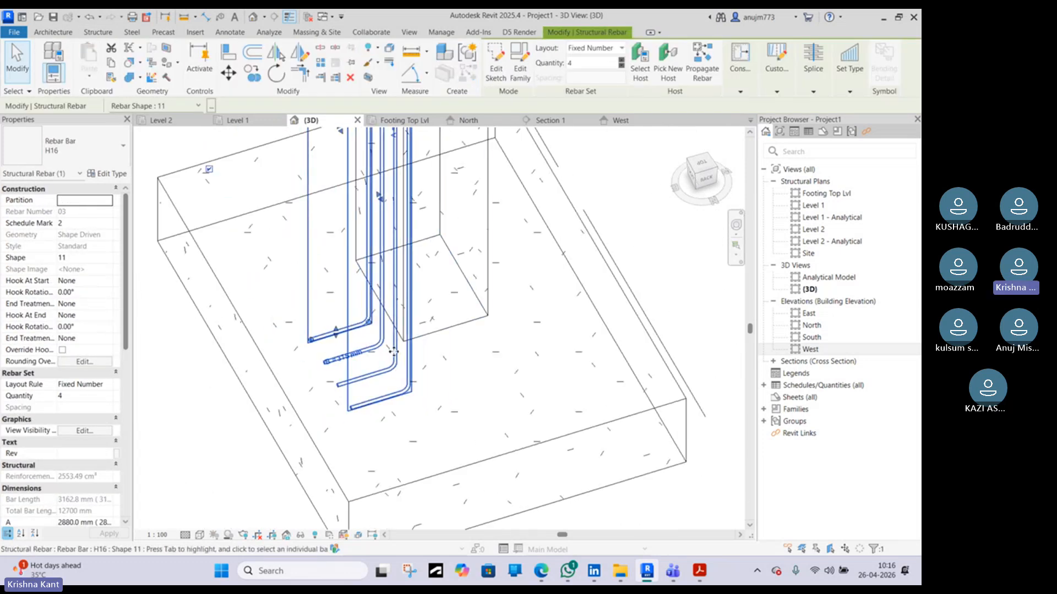
scroll(387, 364, "up", 2)
scroll(354, 308, "up", 1)
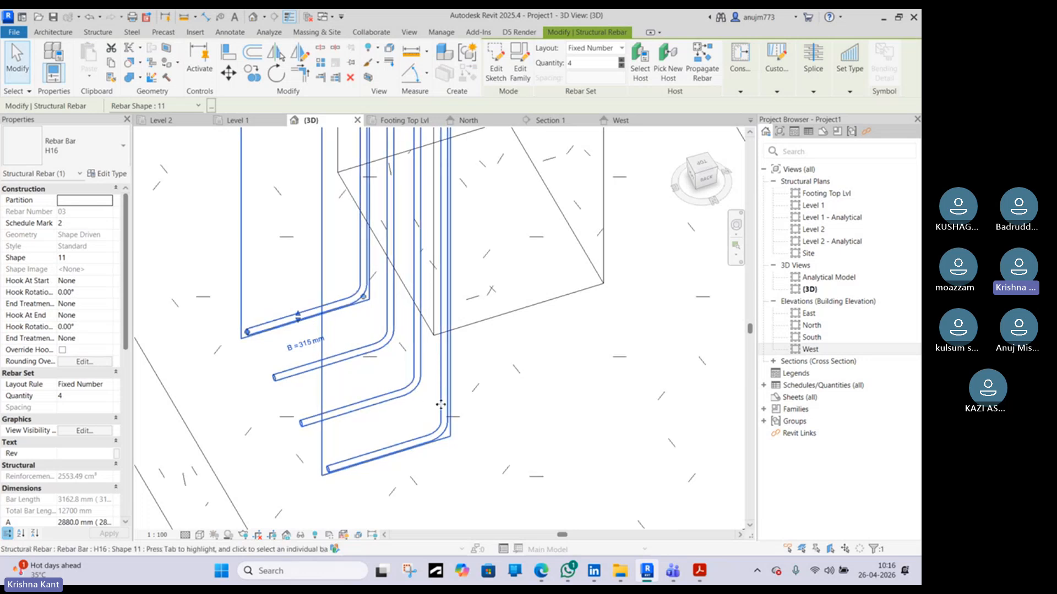
scroll(441, 404, "down", 5)
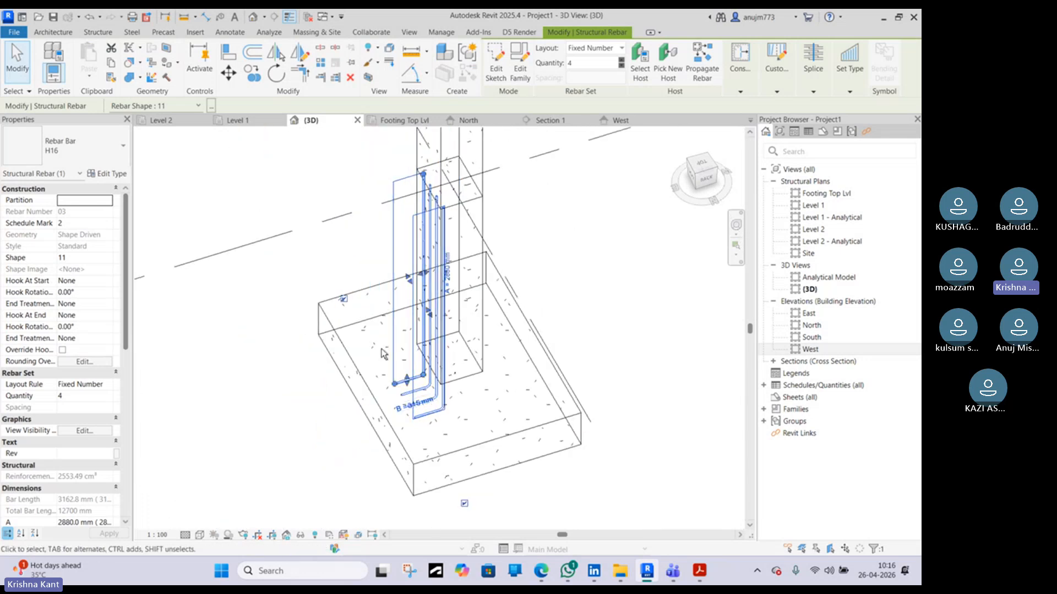
middle_click_drag(383, 354, 540, 231, "shift")
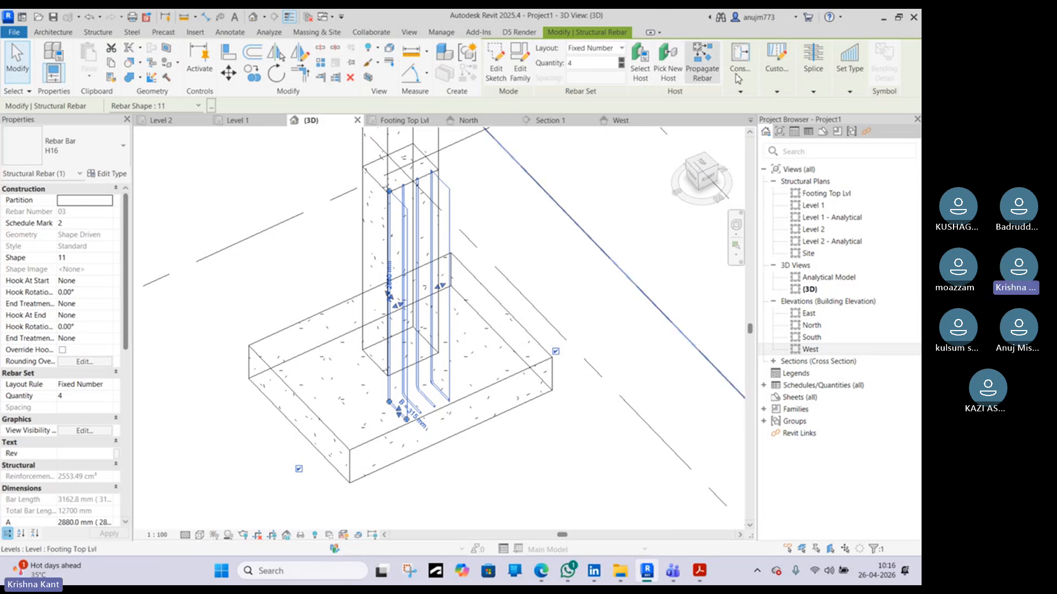
left_click(777, 92)
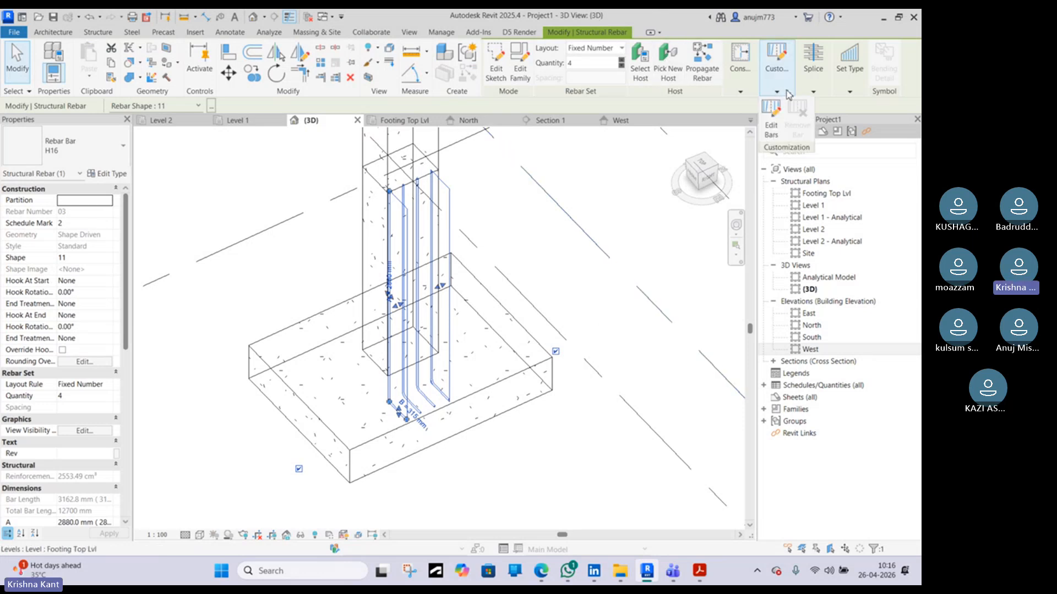
mouse_move(810, 83)
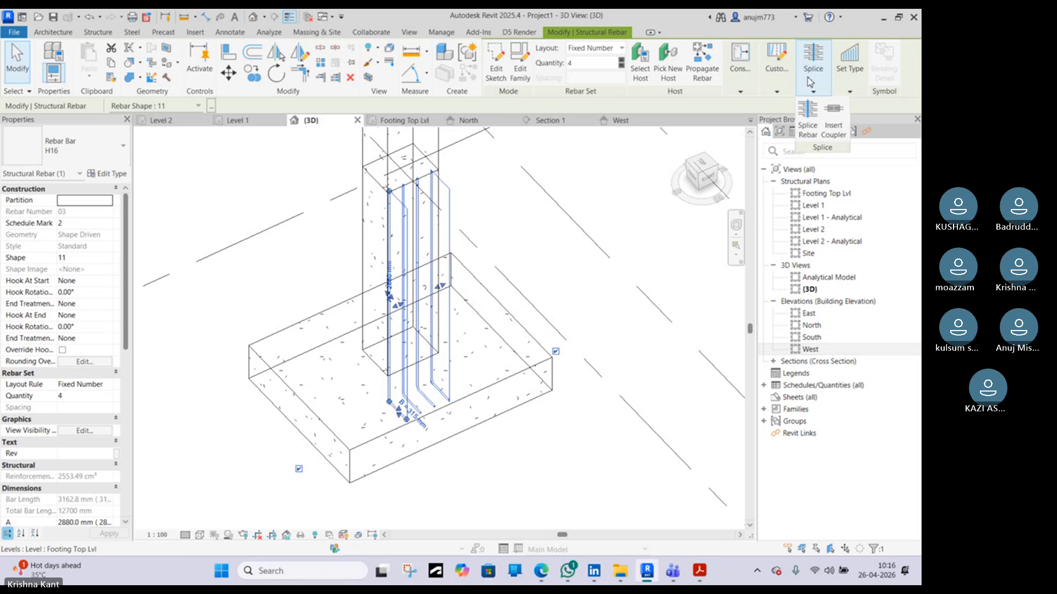
mouse_move(847, 86)
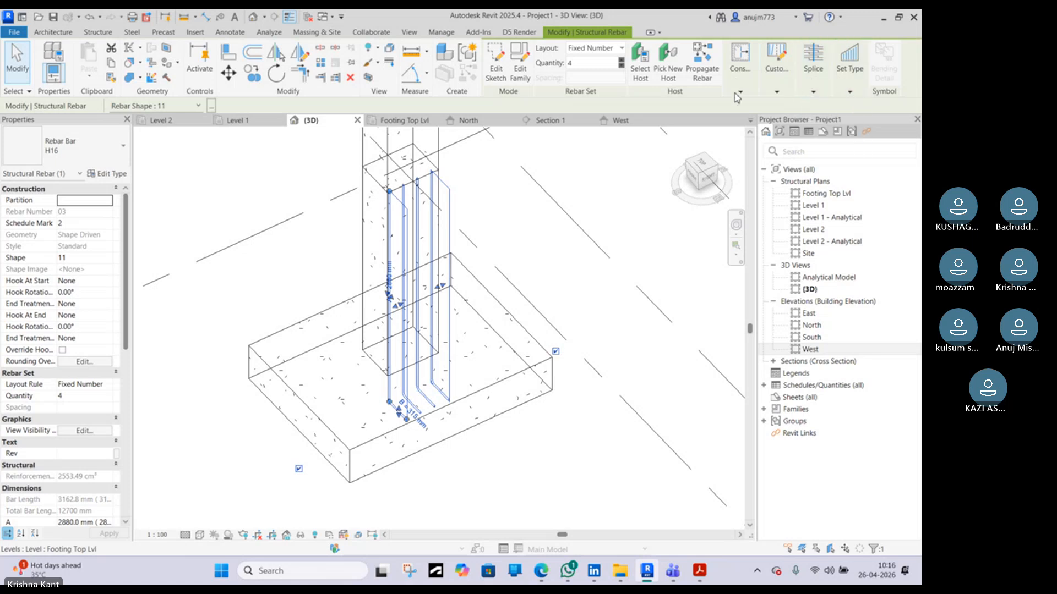
mouse_move(737, 96)
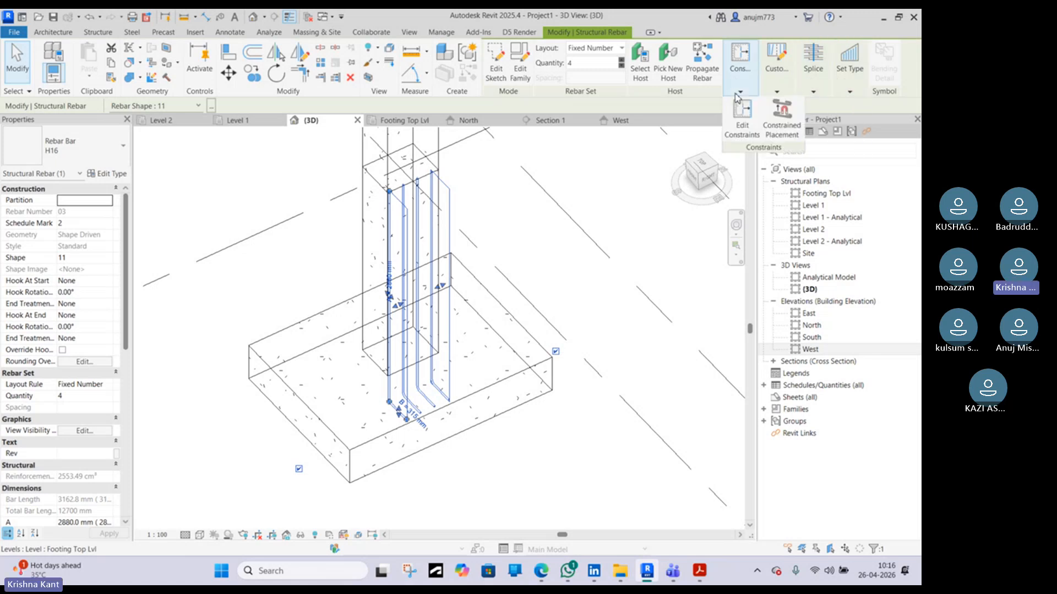
Select the column bar set again and examine its bent legs and length from several 3D angles
left_click(554, 454)
scroll(435, 392, "up", 5)
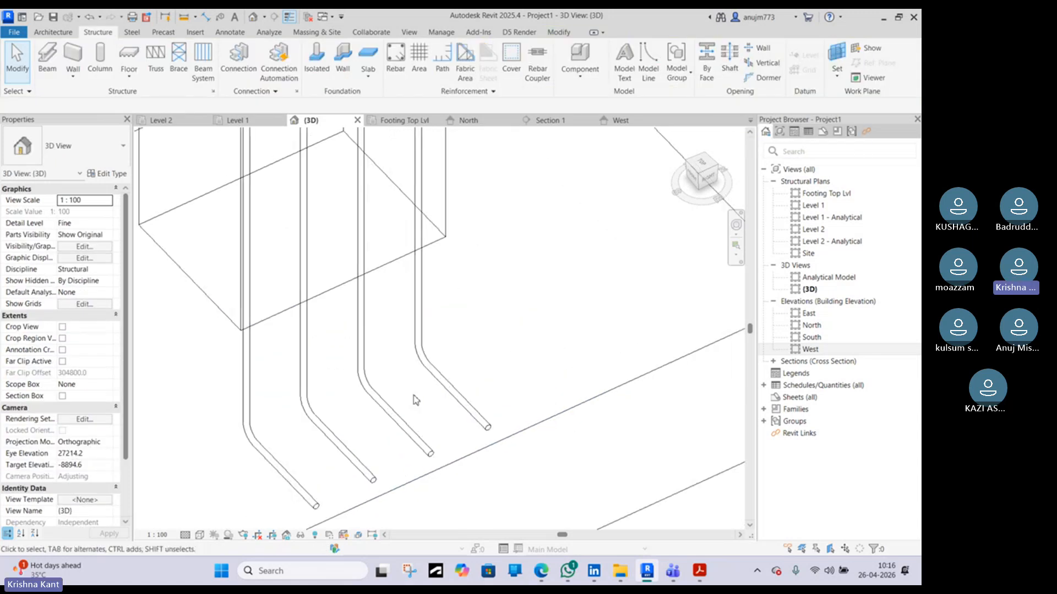
left_click(366, 397)
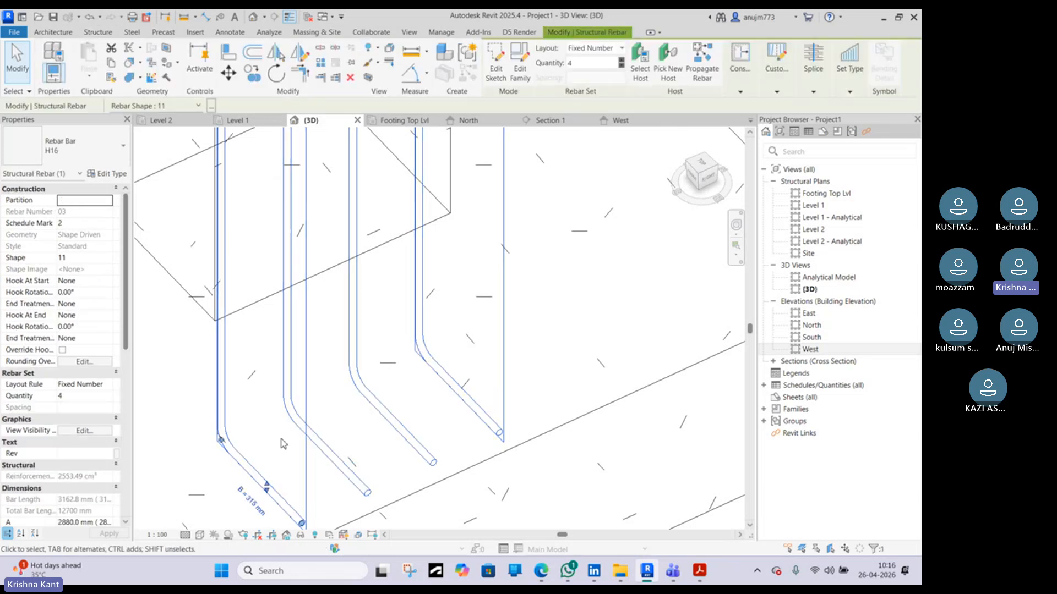
scroll(281, 443, "down", 6)
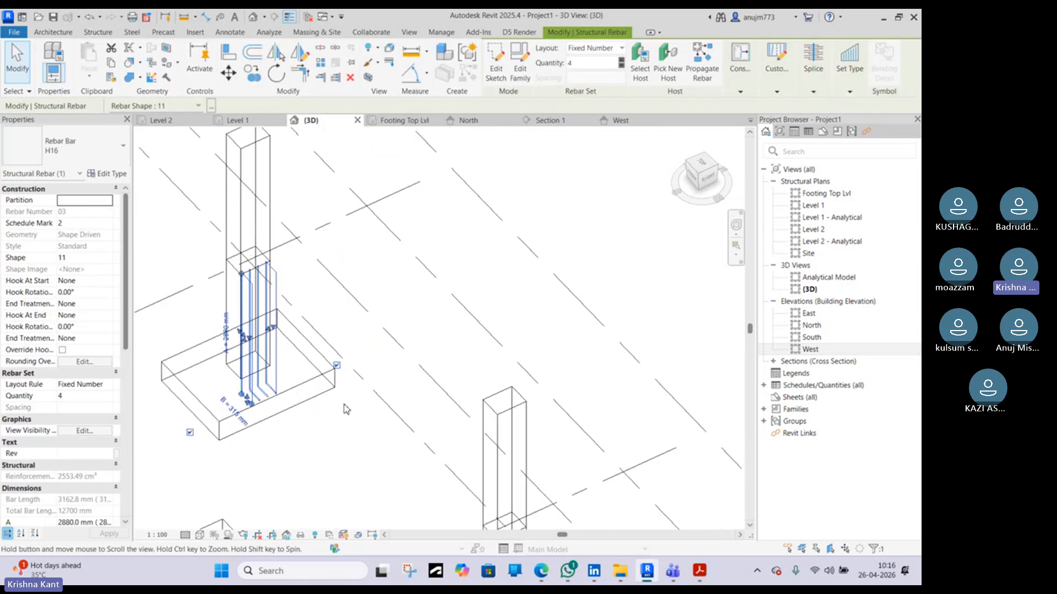
scroll(344, 413, "down", 5)
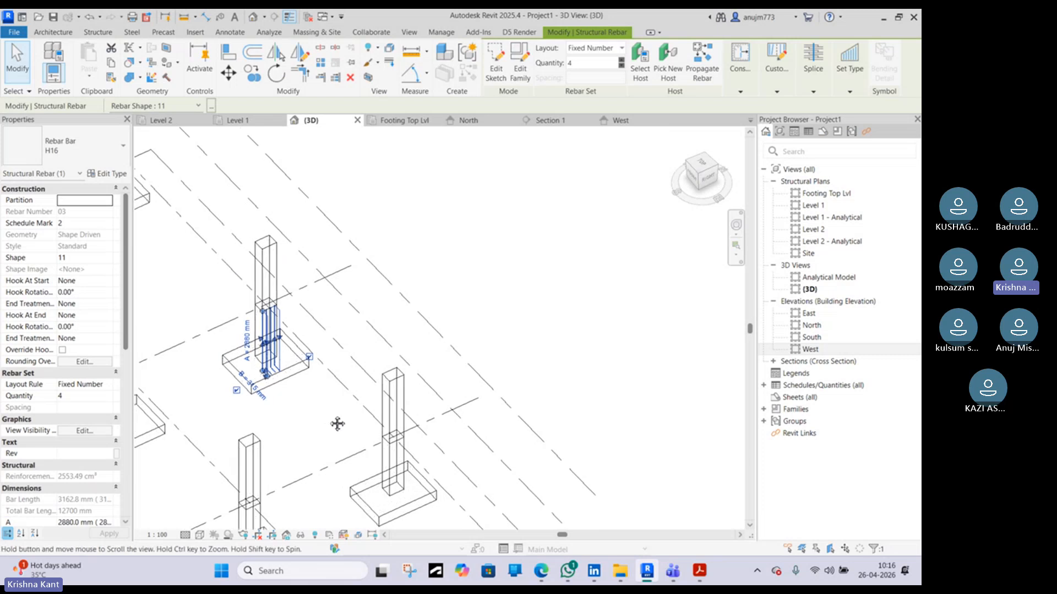
middle_click_drag(337, 424, 459, 501)
scroll(346, 421, "up", 8)
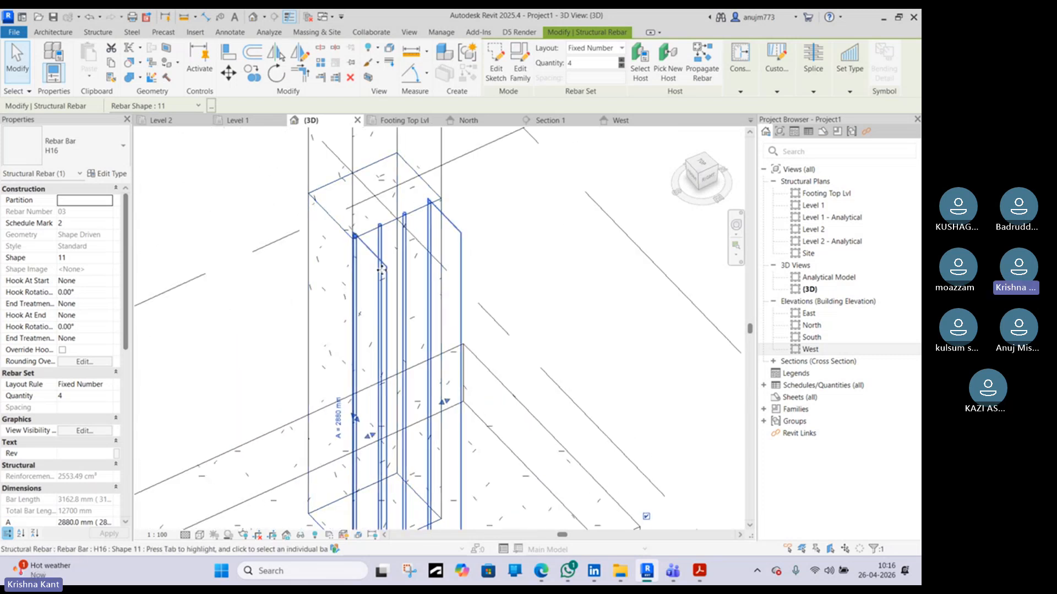
scroll(403, 265, "down", 3)
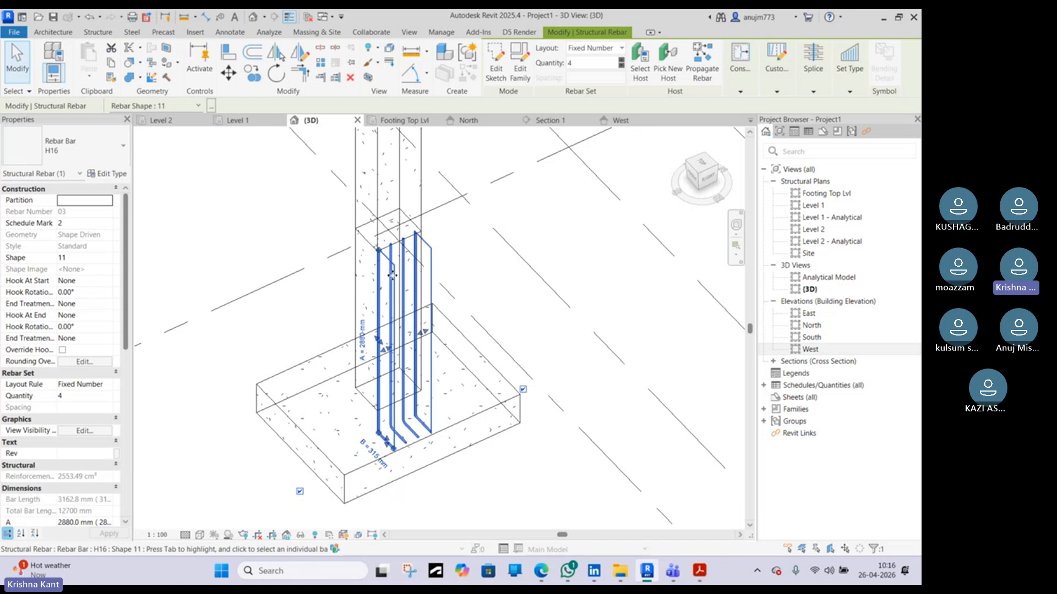
scroll(392, 273, "down", 5)
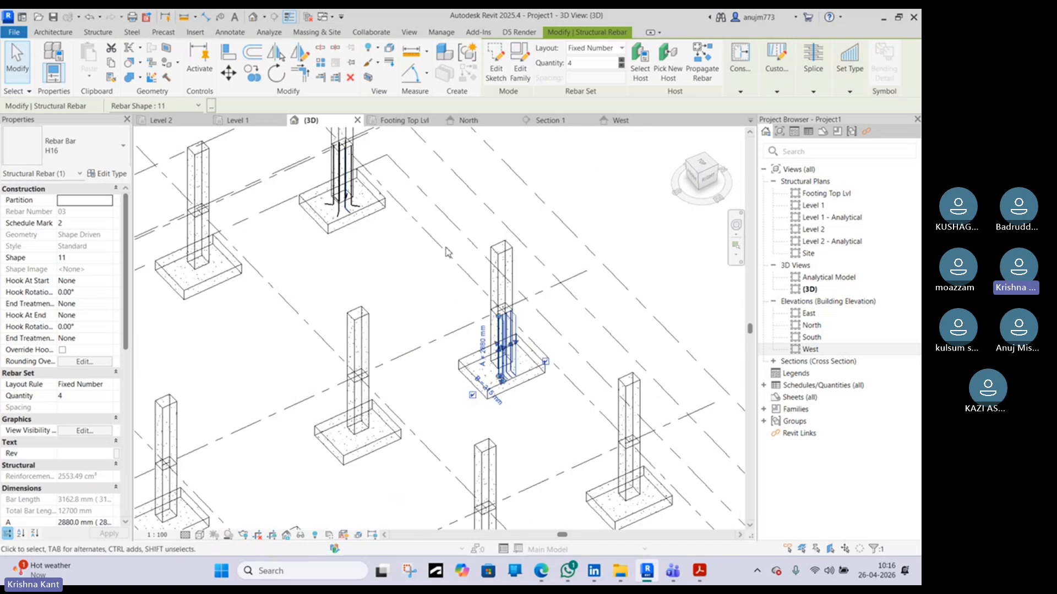
scroll(350, 188, "up", 1)
middle_click_drag(350, 188, 378, 294)
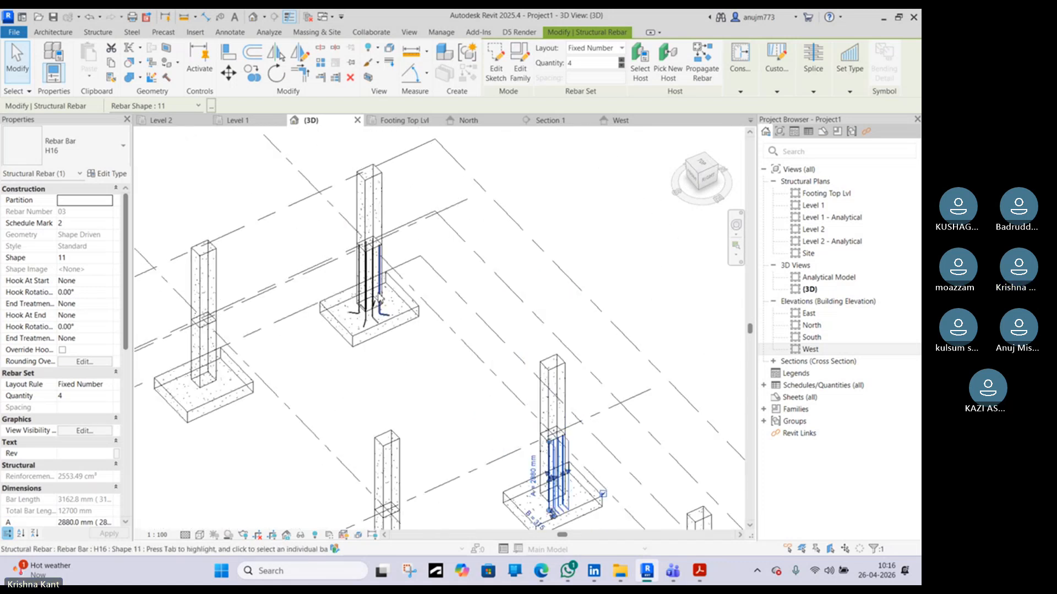
scroll(379, 297, "up", 5)
Select a single bar of the set and examine its bottom leg and the neighbouring footings in 3D
key("Tab")
left_click(402, 341)
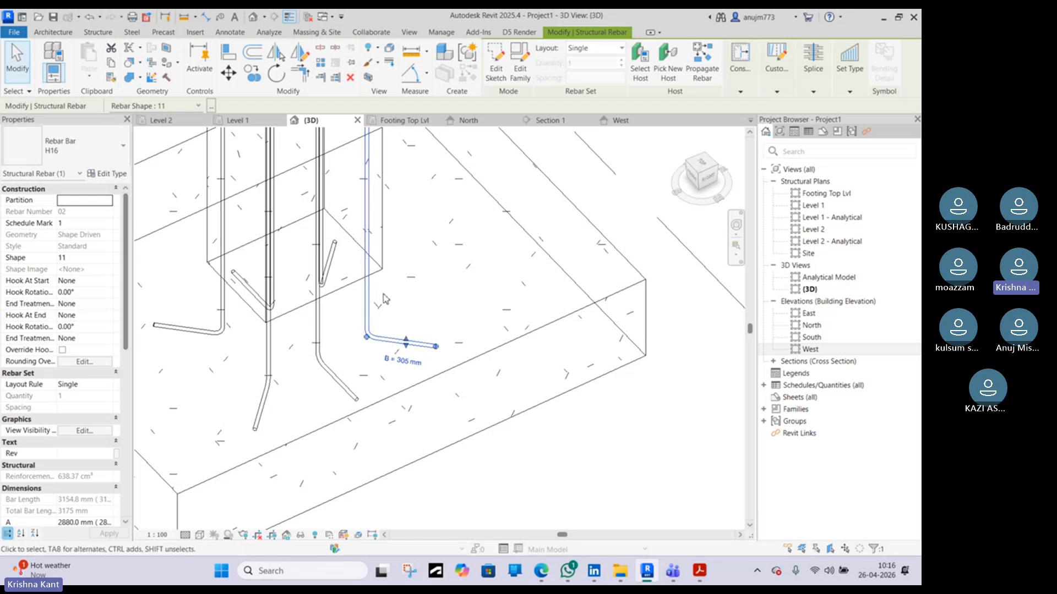
middle_click_drag(358, 209, 368, 312)
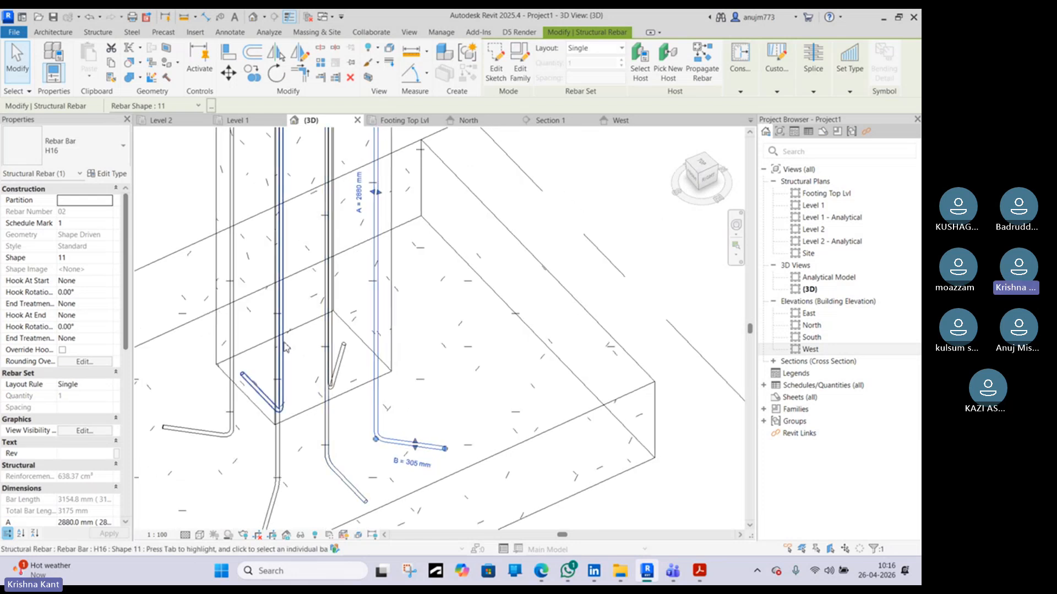
scroll(285, 368, "down", 2)
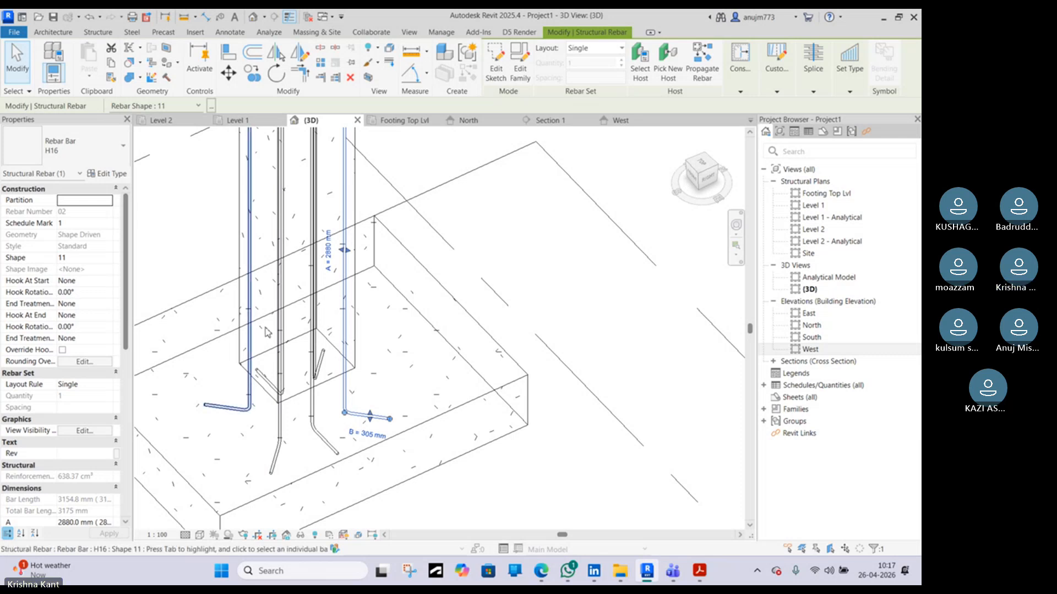
scroll(387, 321, "down", 6)
middle_click_drag(480, 421, 415, 321)
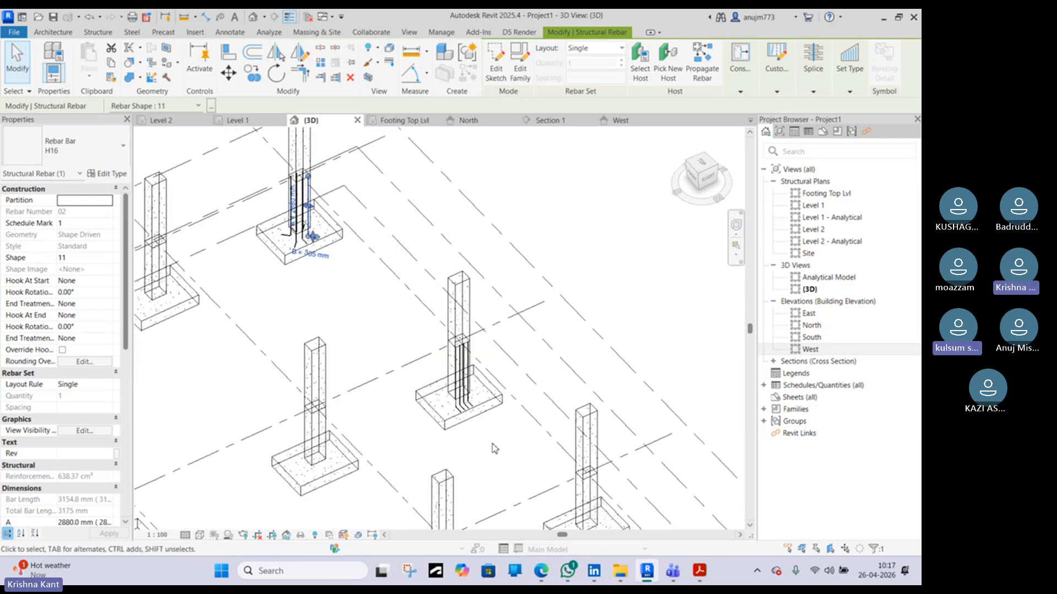
scroll(476, 428, "up", 6)
scroll(435, 343, "down", 3)
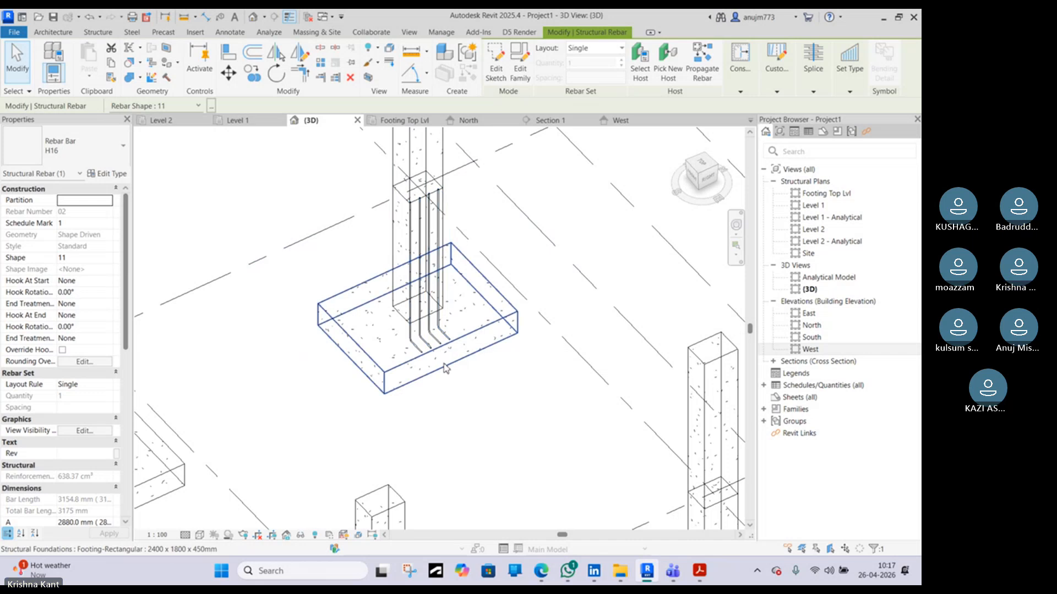
scroll(445, 364, "up", 3)
scroll(345, 300, "down", 3)
middle_click_drag(264, 202, 425, 406)
scroll(425, 407, "down", 3)
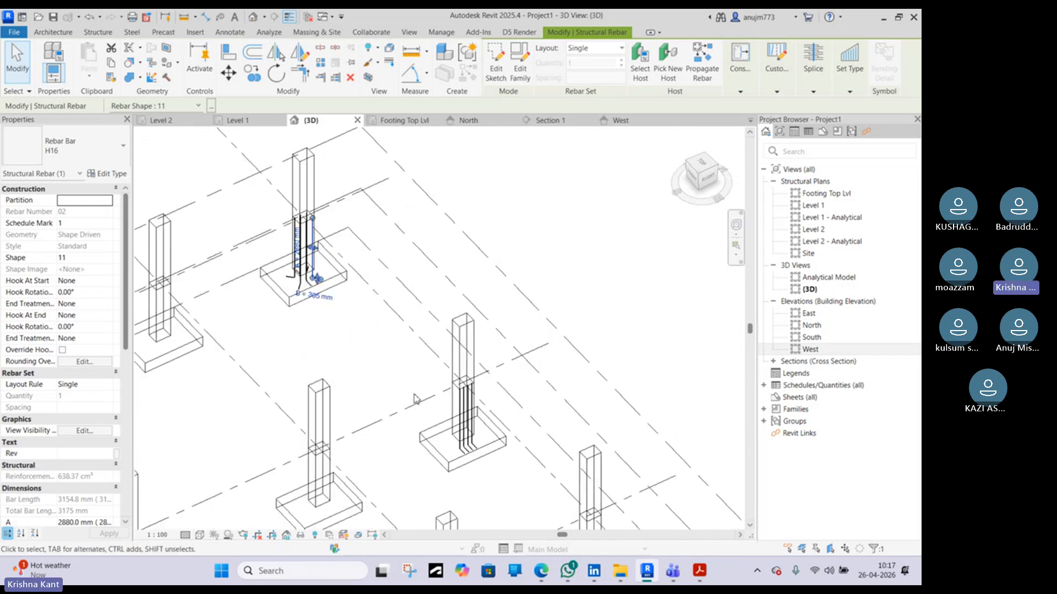
scroll(330, 300, "up", 6)
middle_click_drag(387, 321, 461, 478)
left_click(508, 475)
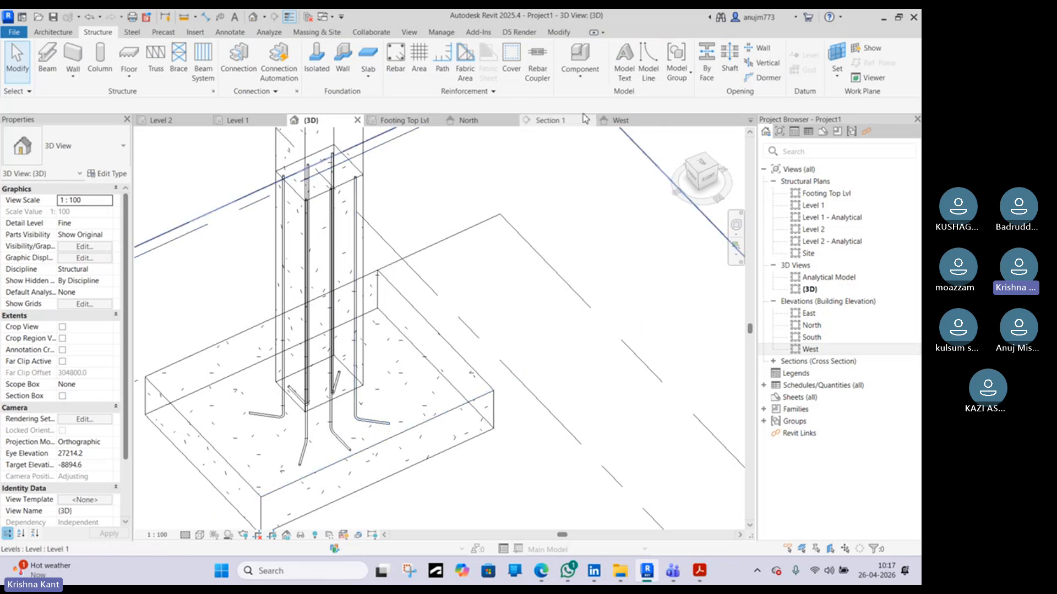
Return to the Footing Top Lvl plan zoomed on the first footing, start Structural Rebar, and scroll the shape list
left_click(566, 121)
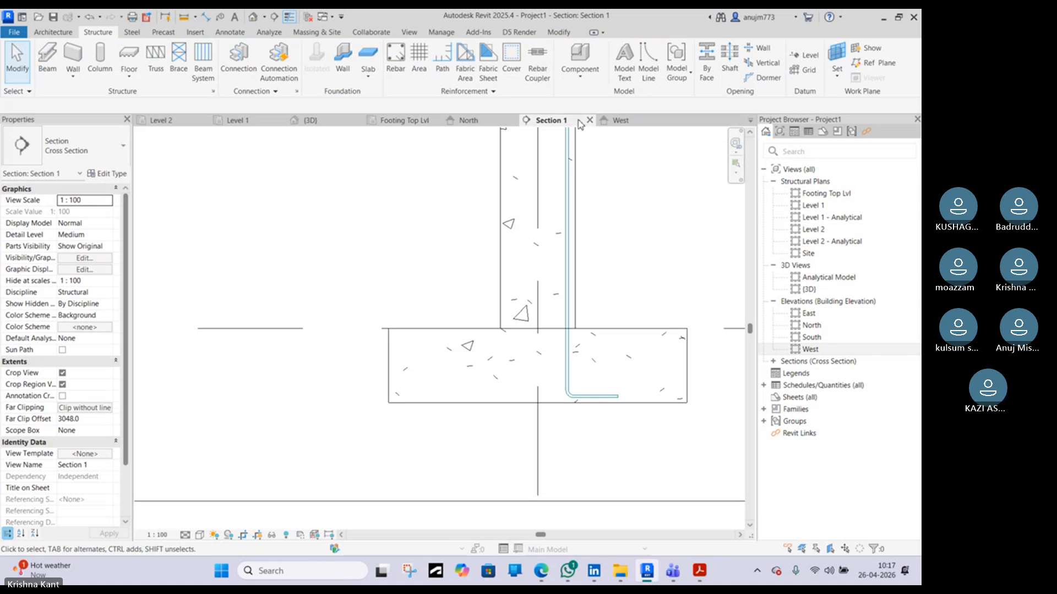
left_click(404, 120)
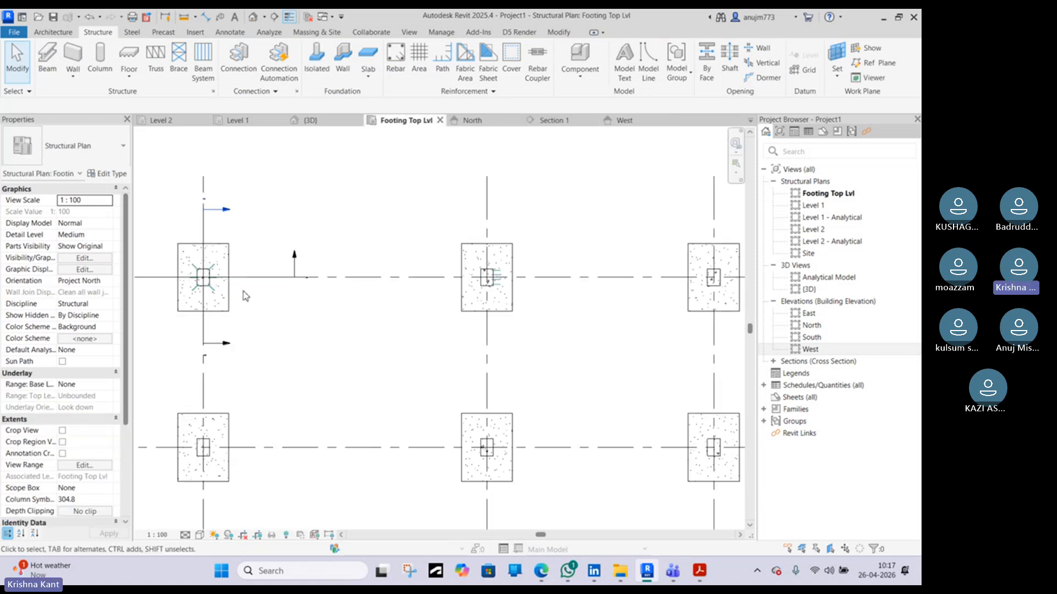
middle_click_drag(269, 301, 528, 257)
scroll(425, 314, "up", 9)
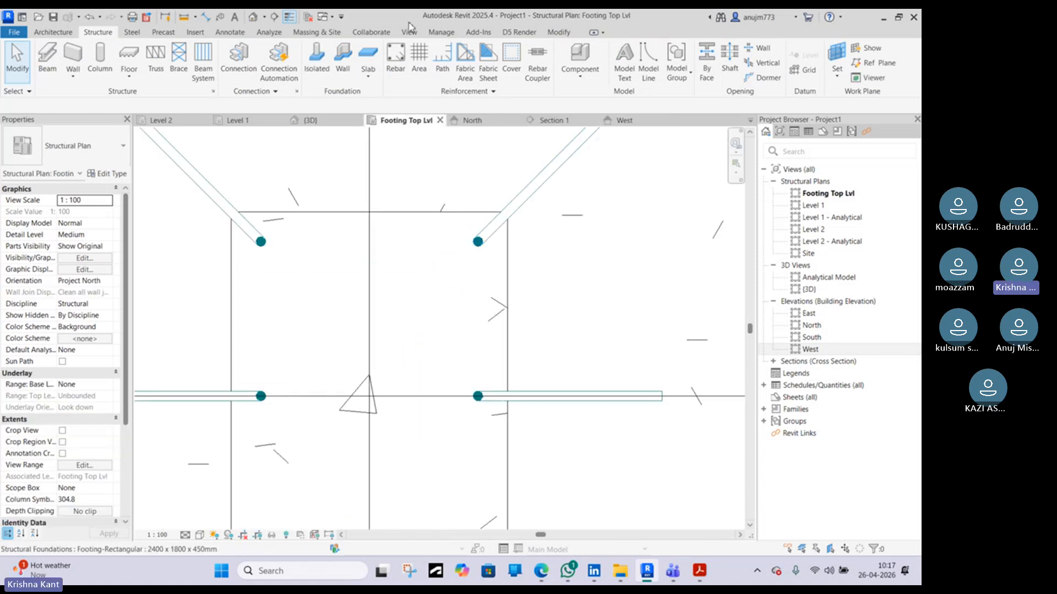
left_click(407, 57)
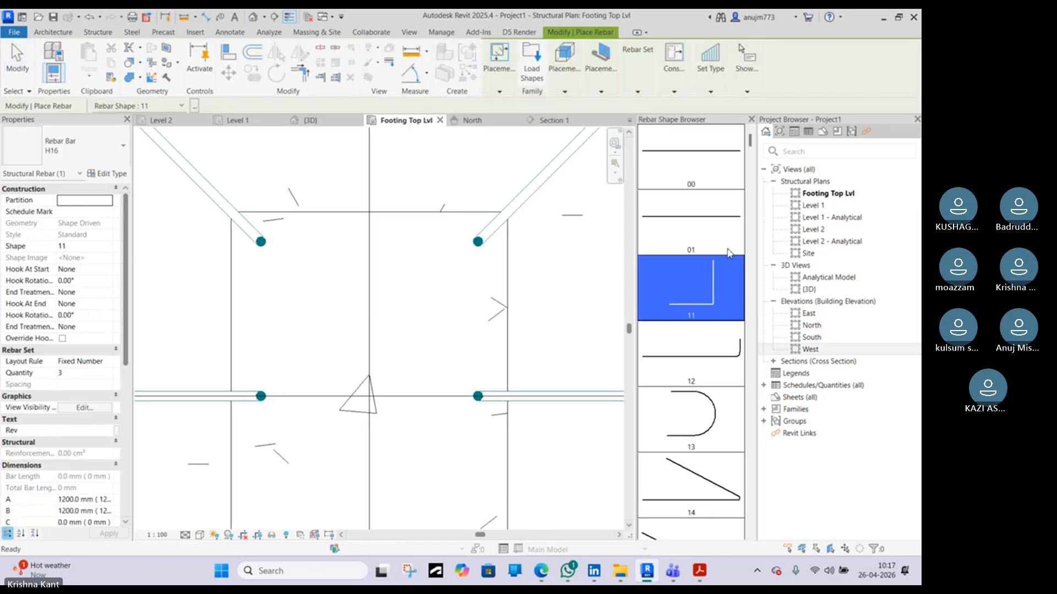
left_click_drag(752, 142, 778, 432)
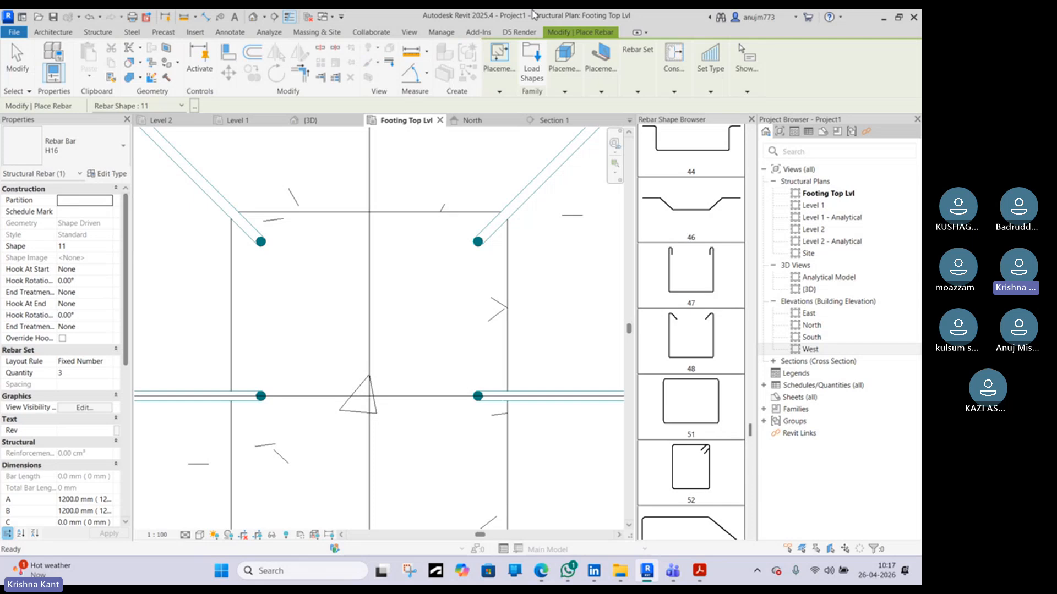
Try to load the India Specific rebar shape families from the Structural Rebar Shapes library folder
left_click(529, 67)
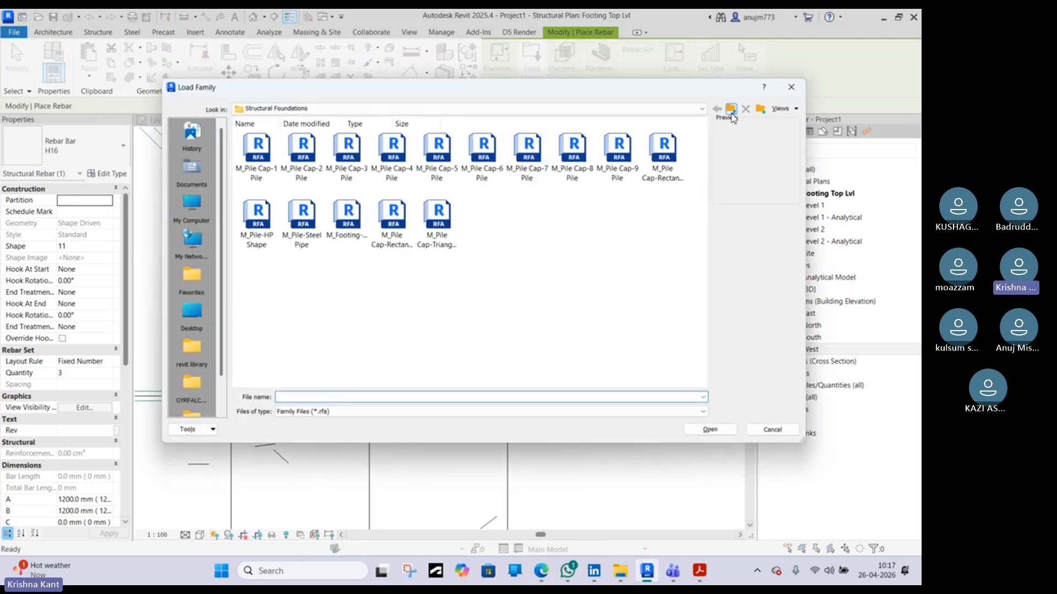
left_click(732, 113)
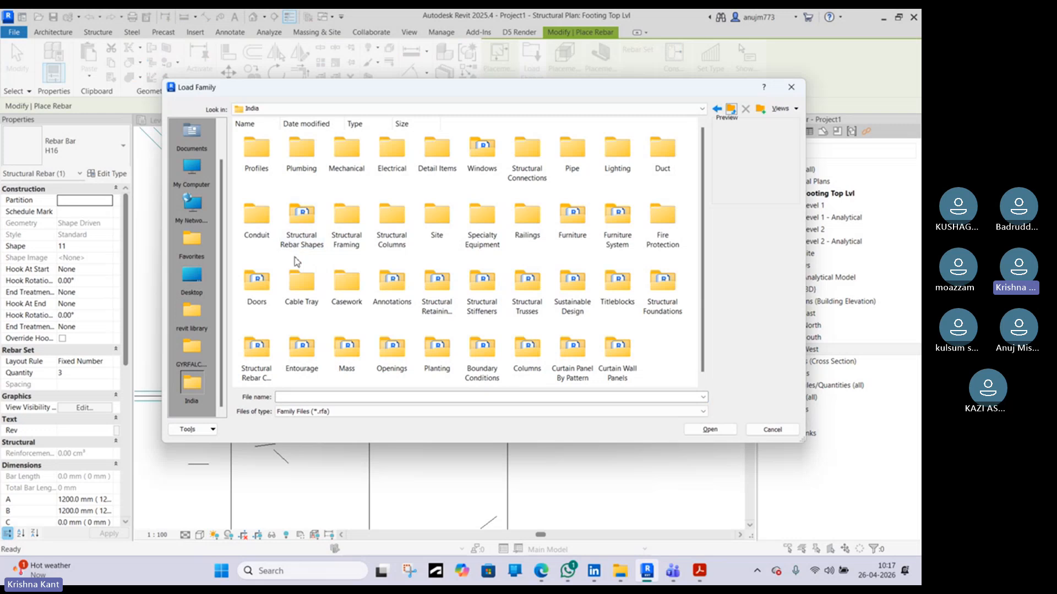
left_click(246, 377)
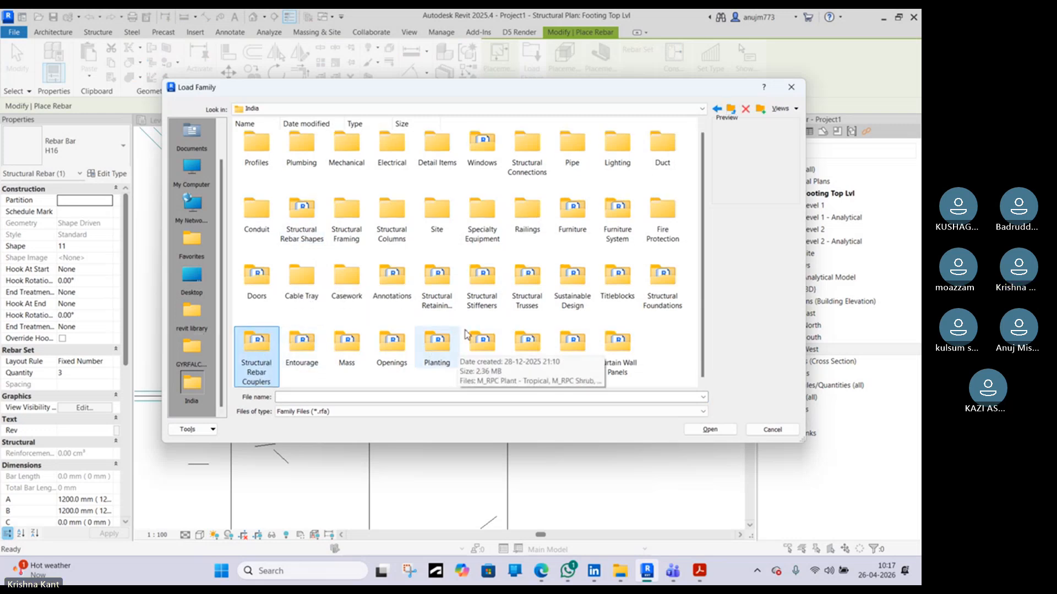
left_click(438, 289)
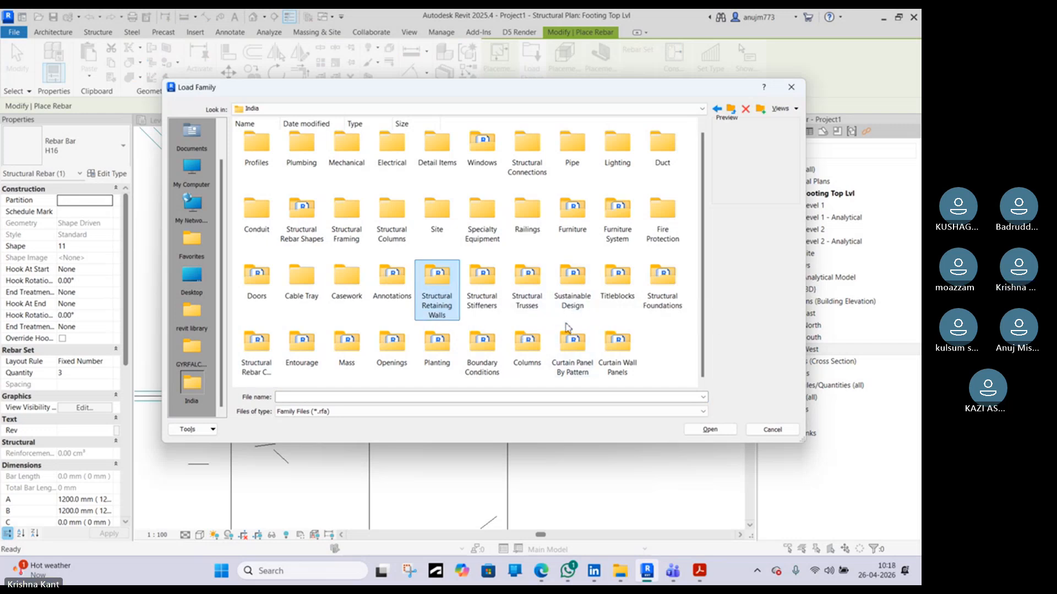
left_click(301, 237)
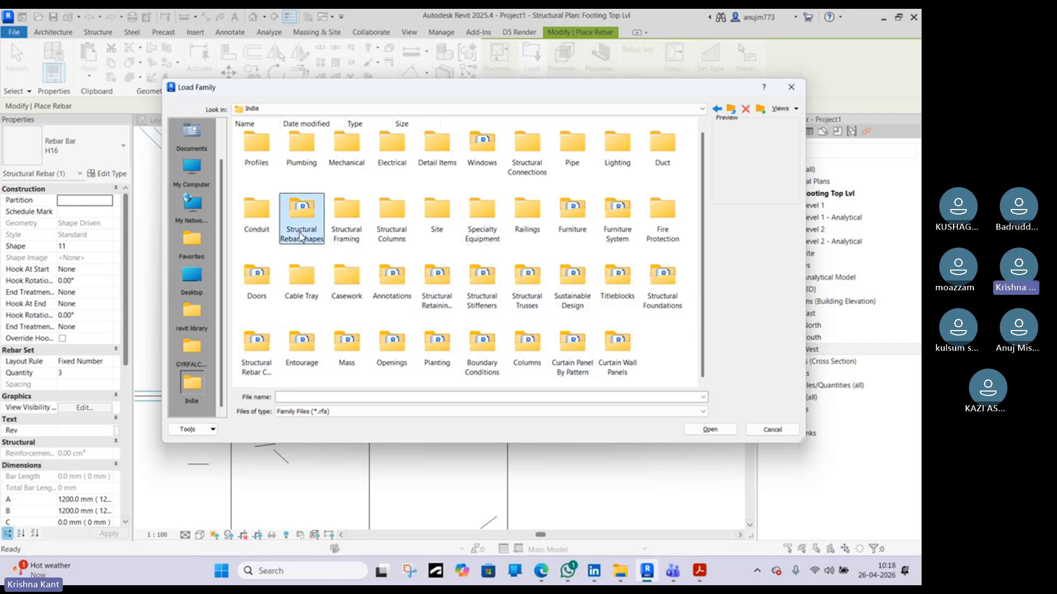
double_click(301, 237)
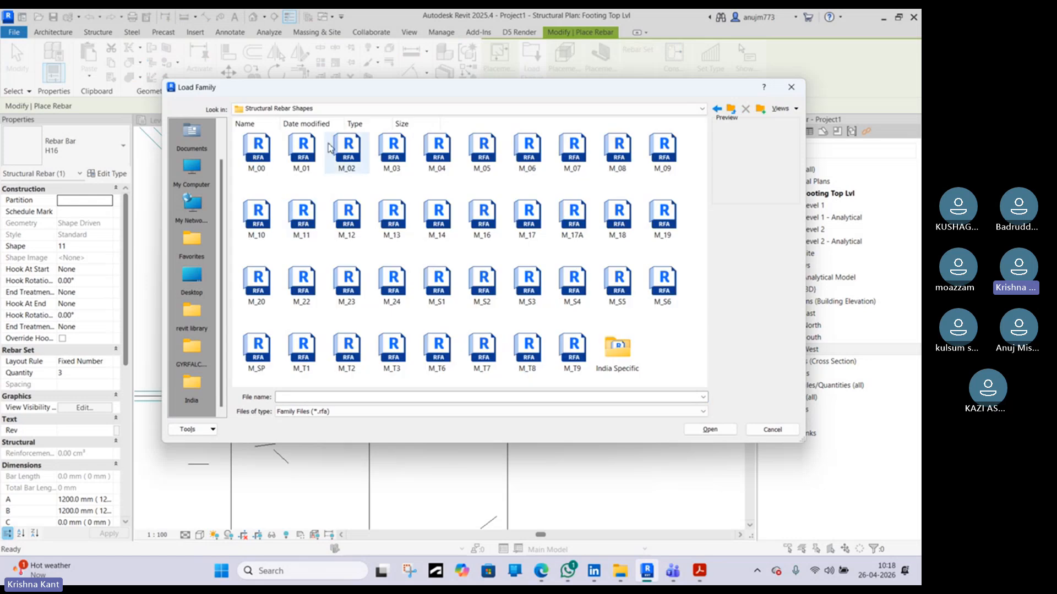
left_click(570, 347)
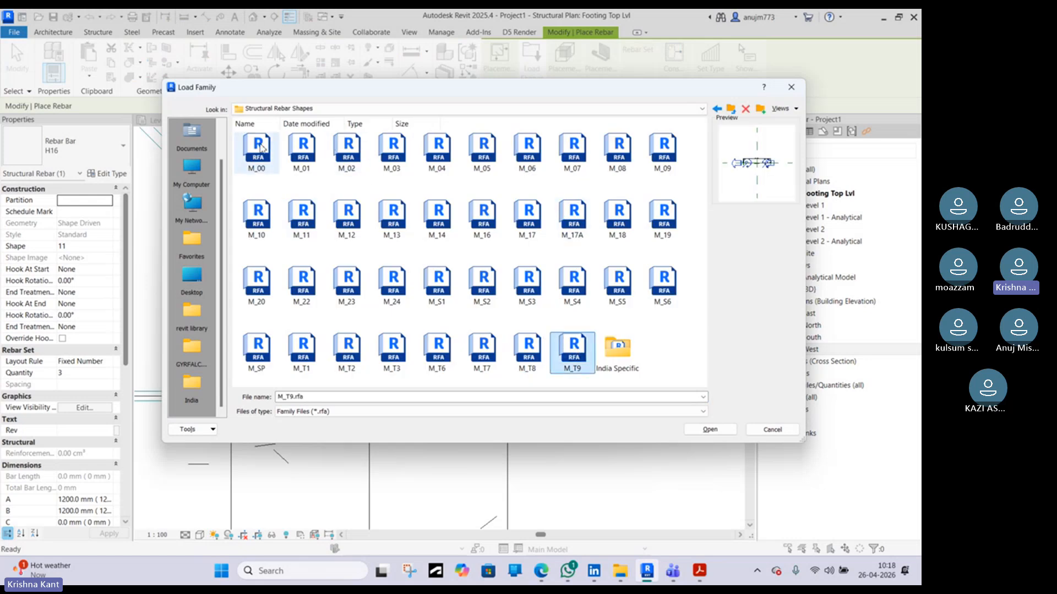
left_click(260, 148, "shift")
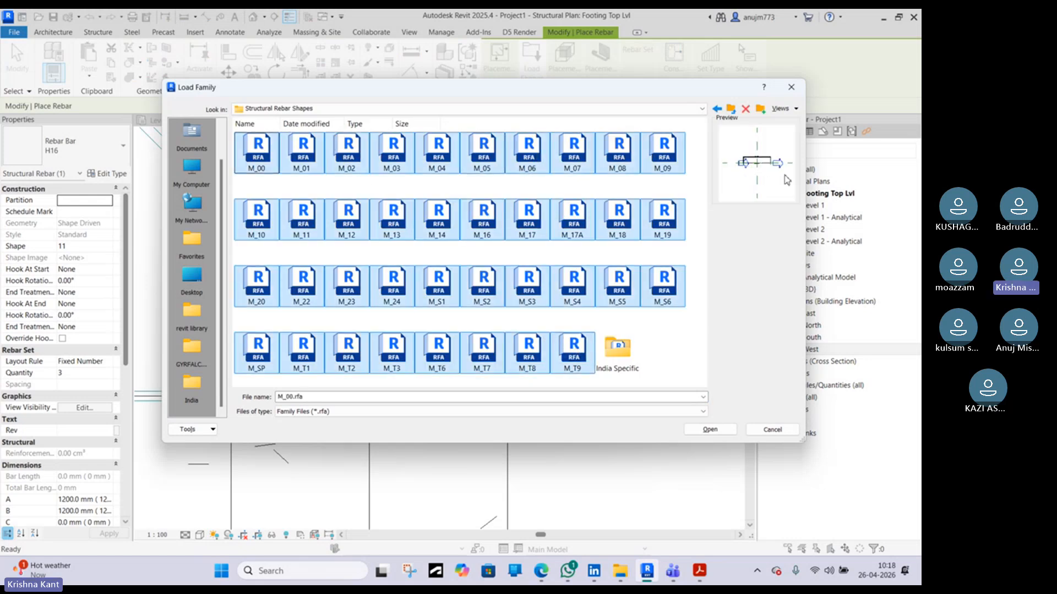
double_click(633, 353)
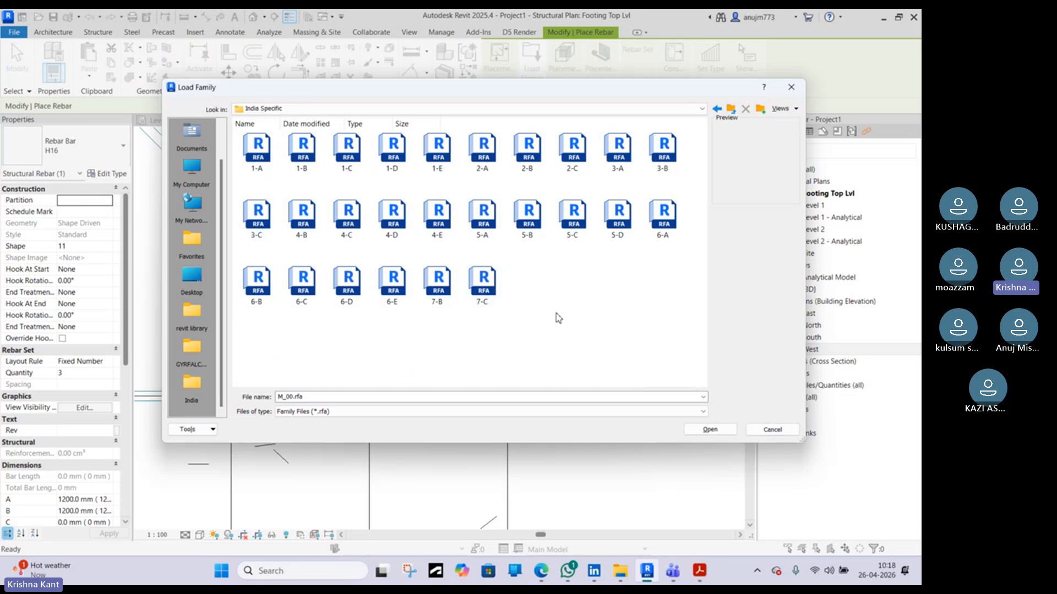
left_click_drag(558, 318, 235, 132)
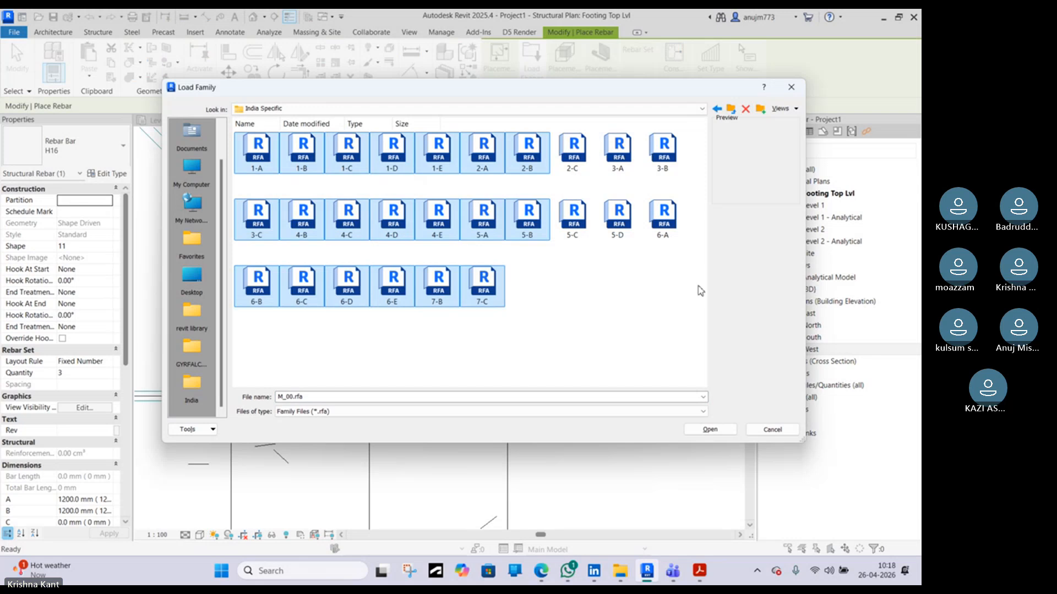
left_click_drag(683, 287, 548, 130, "ctrl")
left_click(723, 430)
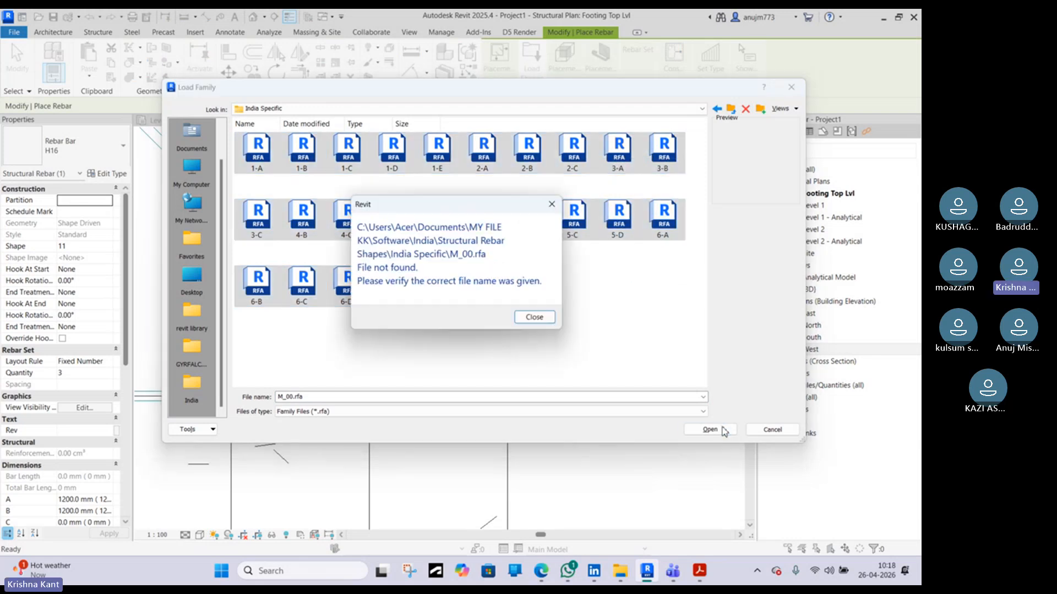
left_click(534, 318)
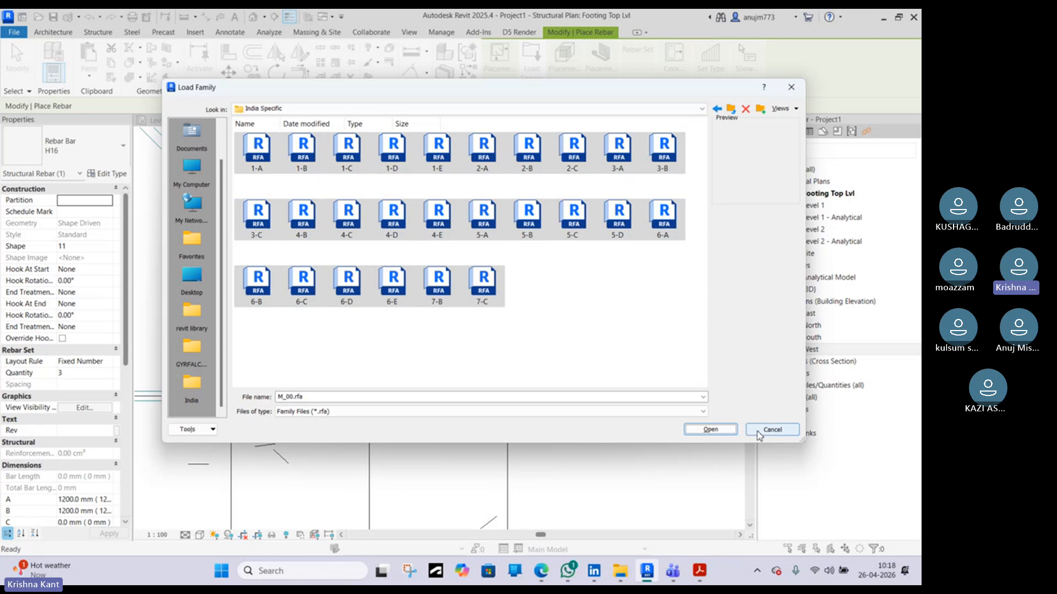
left_click(771, 430)
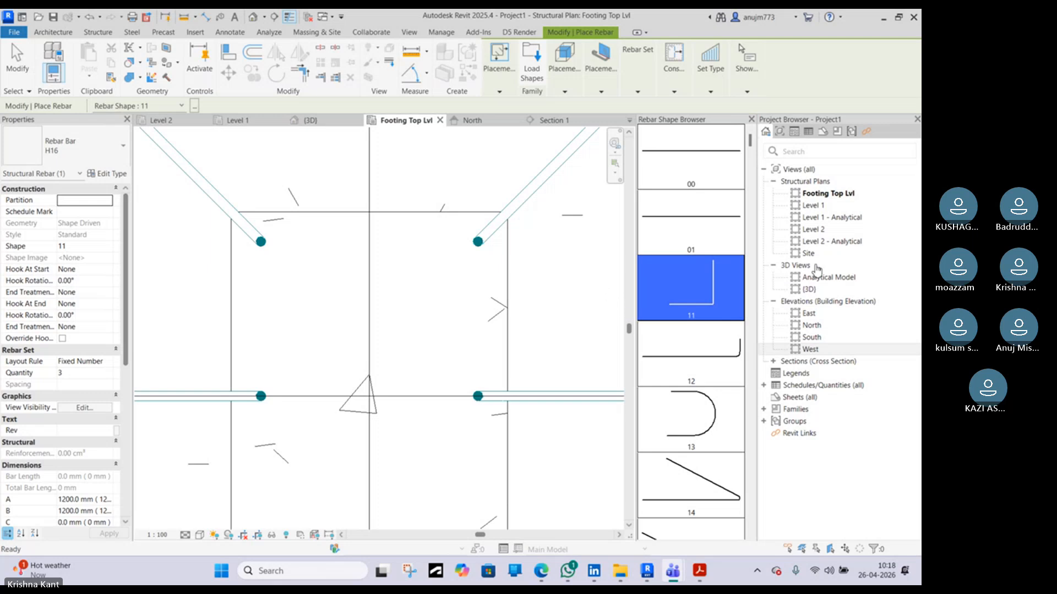
Place an H8 rebar tie of shape 52 around the column bars at the Footing Top Lvl, rotating it to fit
scroll(682, 391, "down", 10)
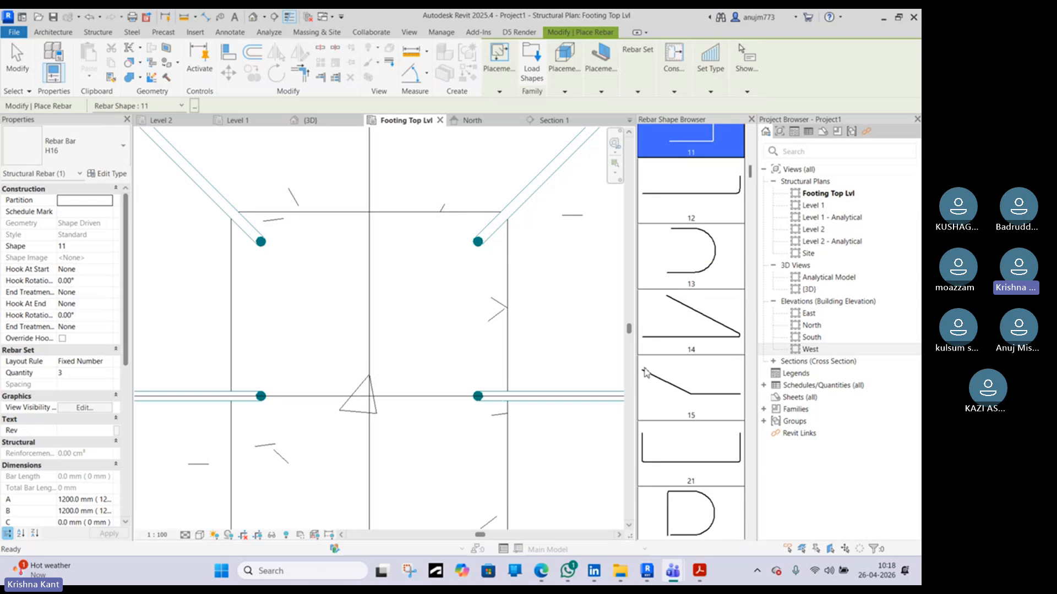
scroll(679, 394, "down", 10)
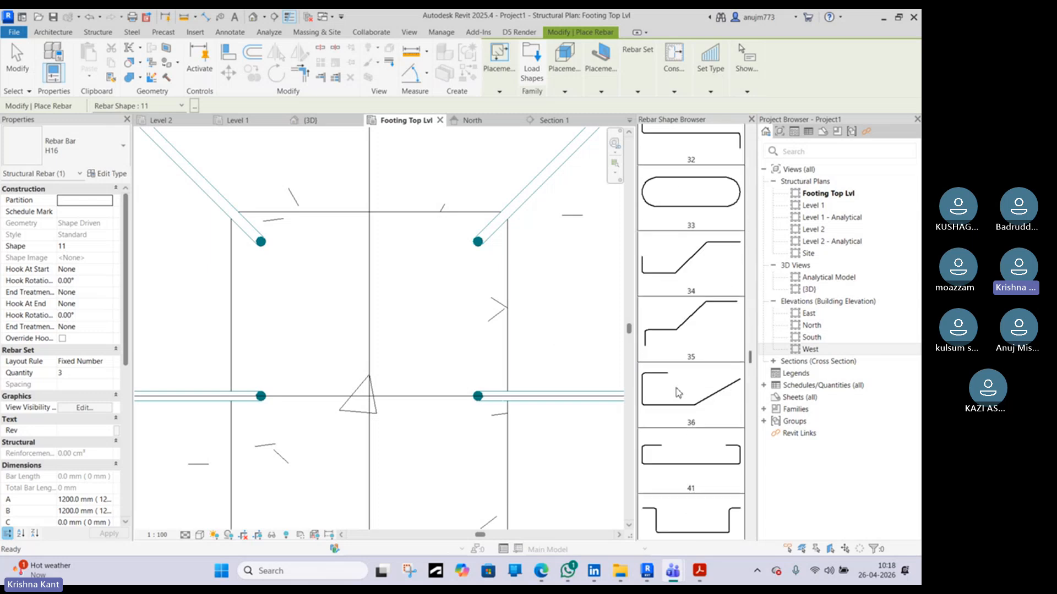
left_click(698, 477)
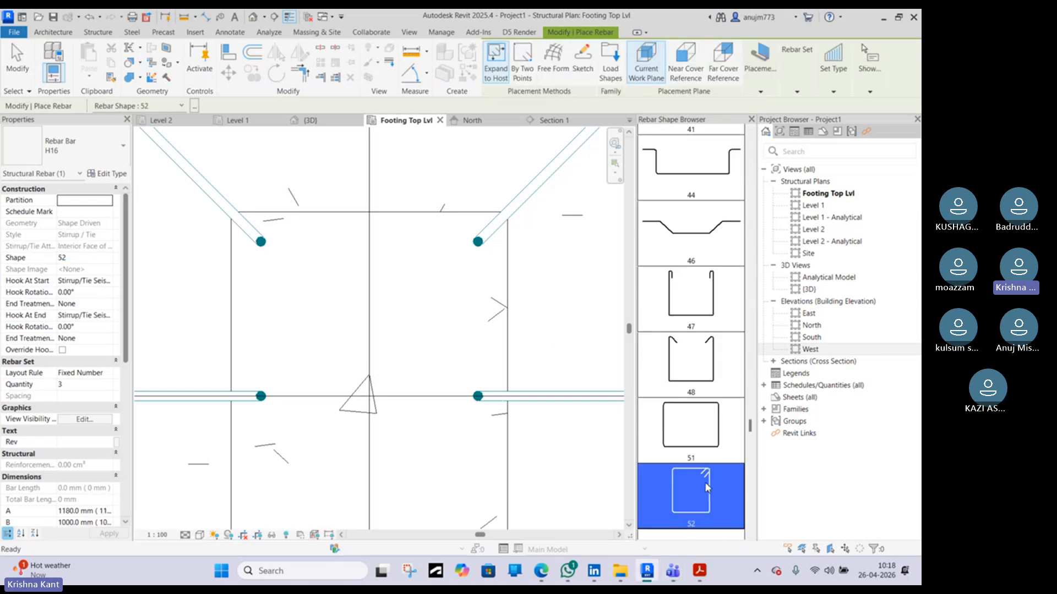
scroll(413, 297, "down", 3)
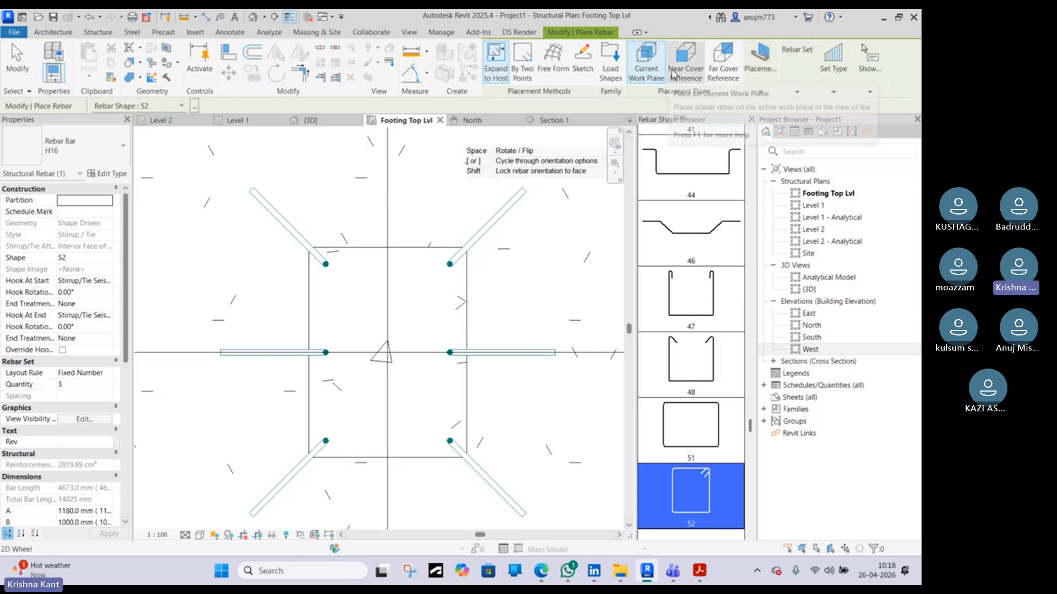
left_click(769, 84)
left_click(772, 116)
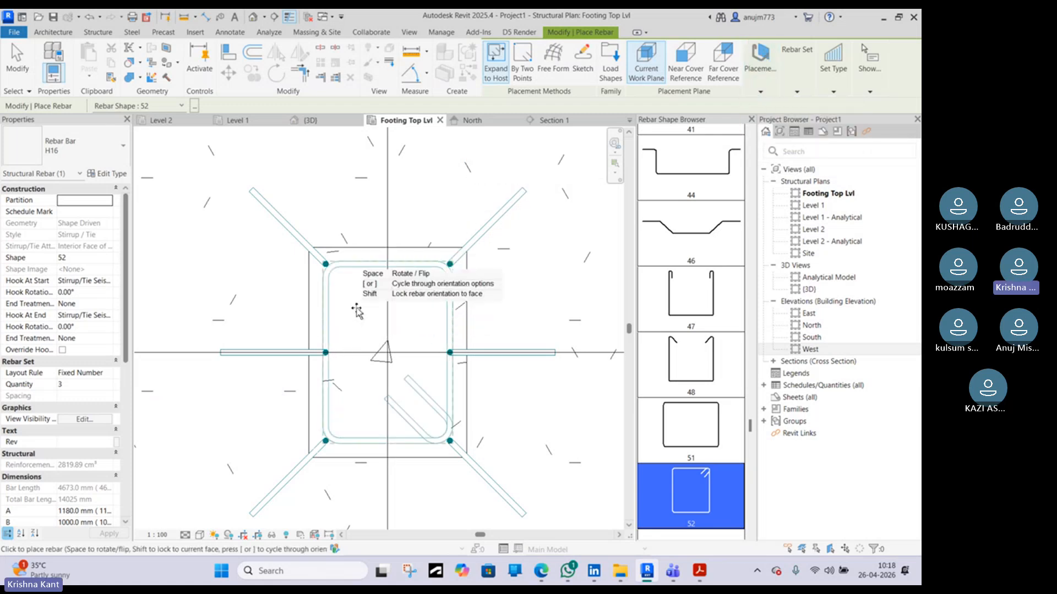
scroll(357, 311, "up", 2)
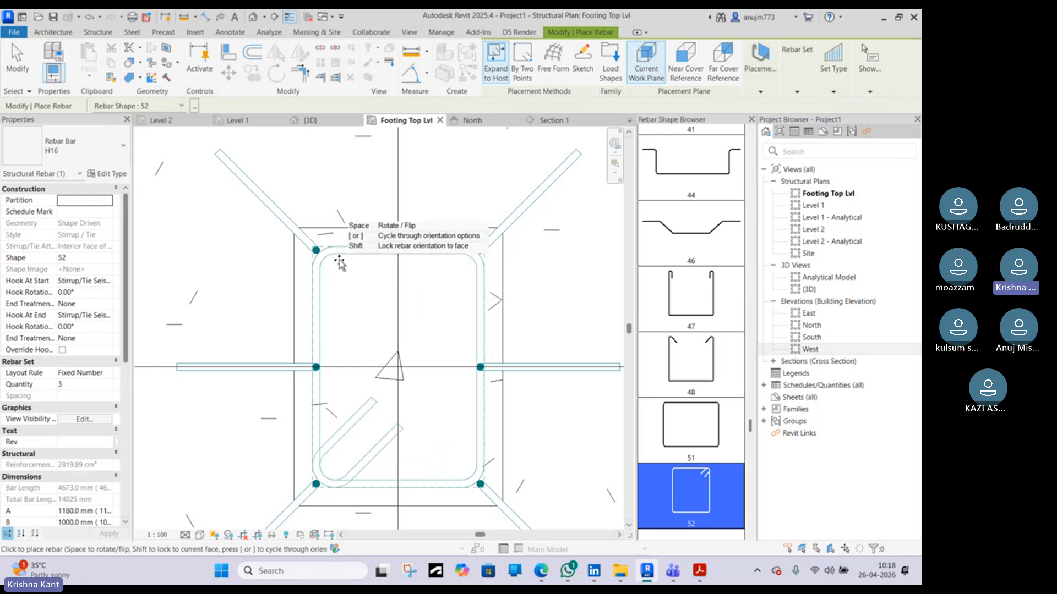
left_click(60, 150)
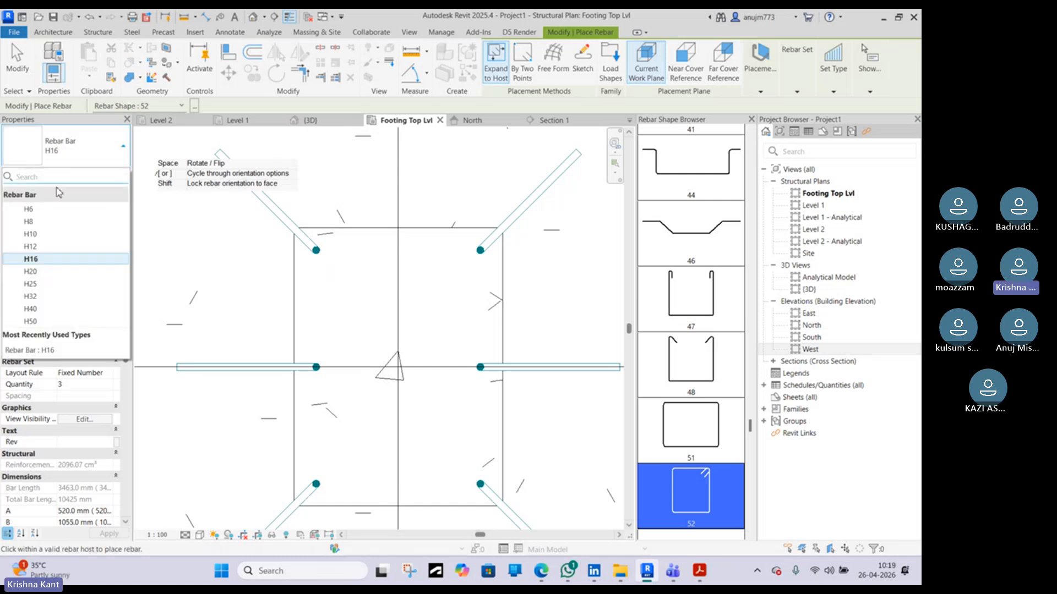
left_click(47, 222)
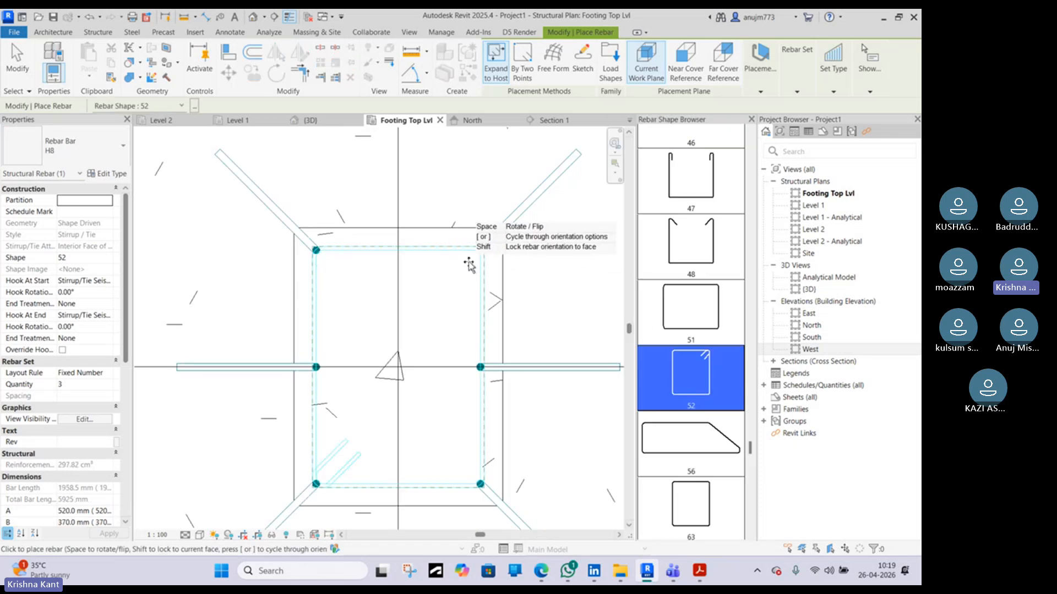
key("space")
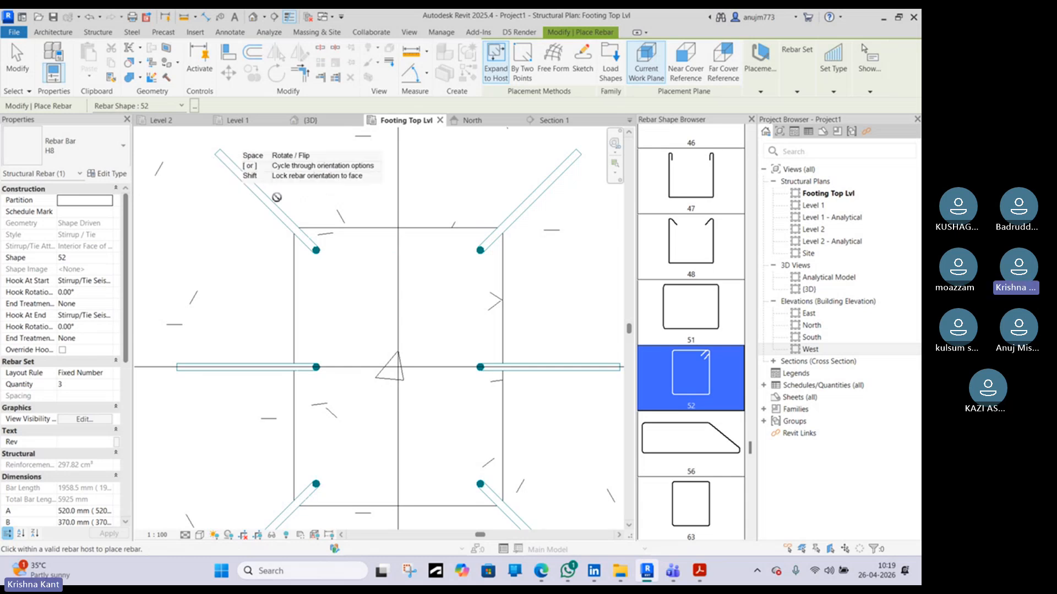
key("space")
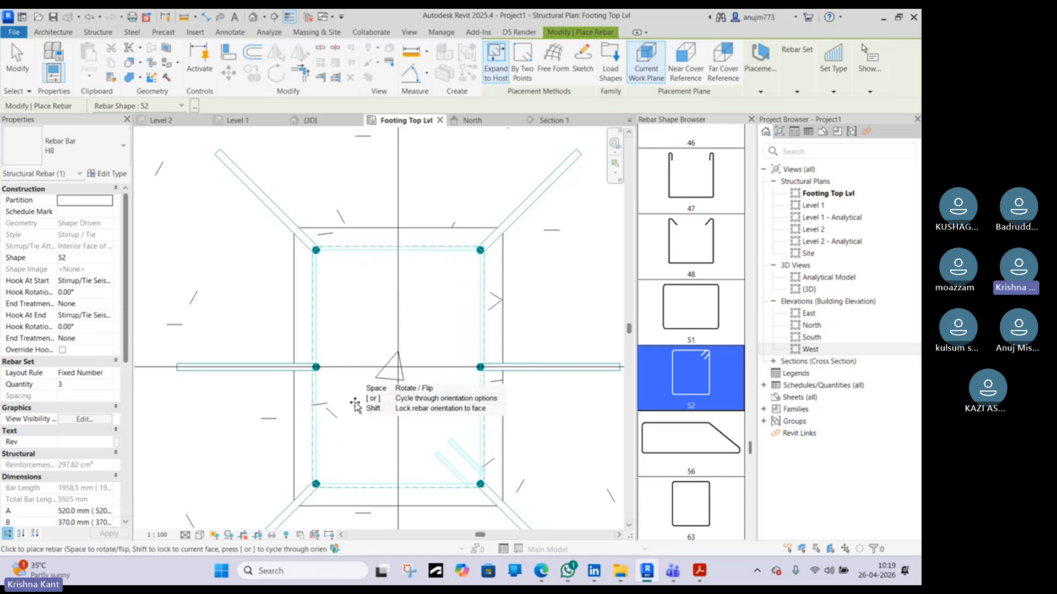
key("space")
scroll(371, 271, "up", 1)
key("space")
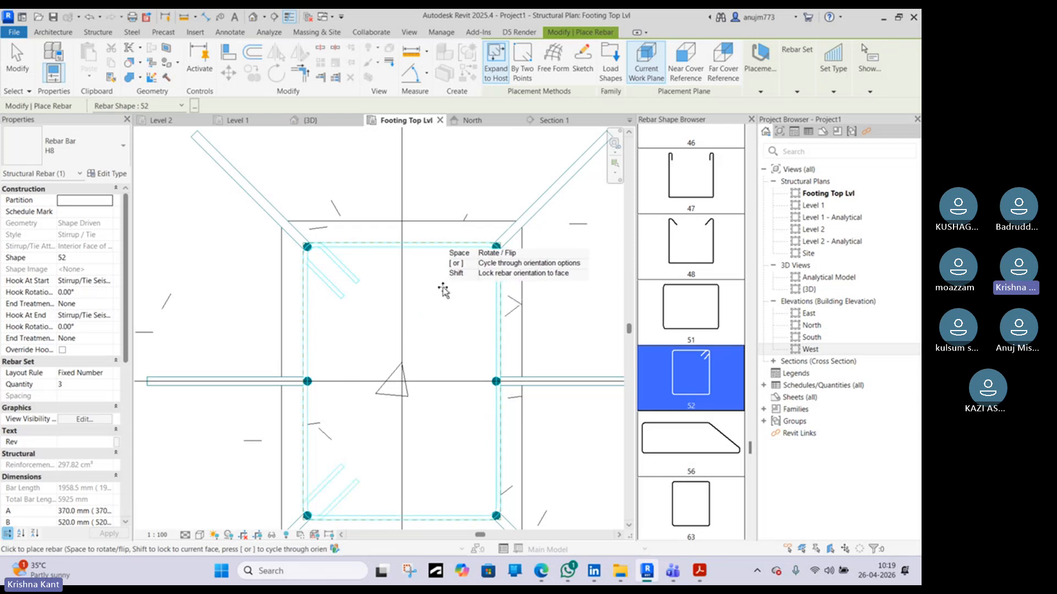
scroll(443, 290, "down", 2)
left_click(462, 259)
key("Escape")
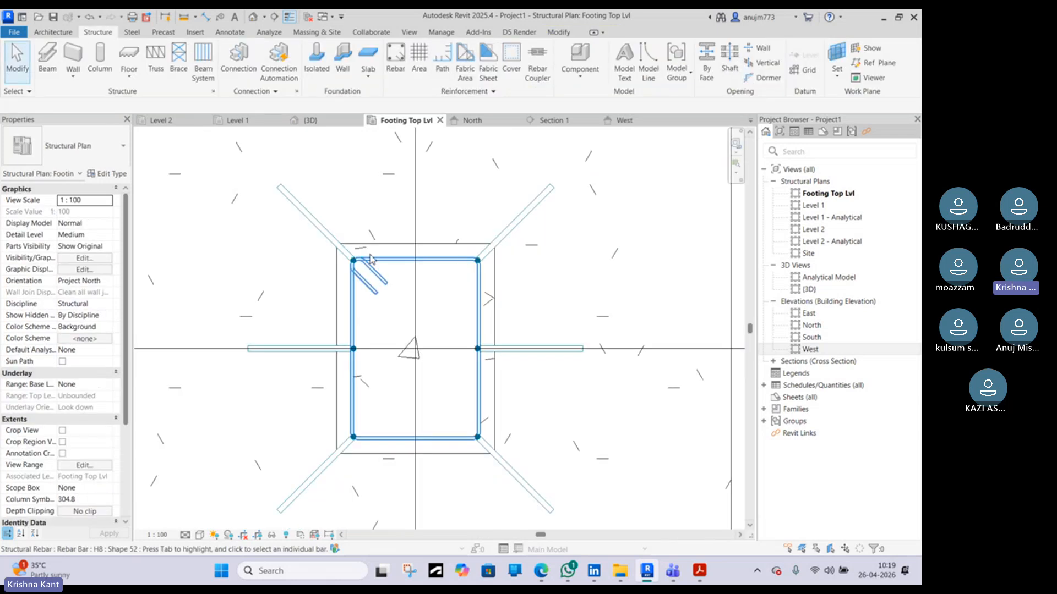
Shift the top-left corner column bar diagonally inward so it sits inside the tie's corner
scroll(360, 261, "up", 3)
scroll(342, 273, "up", 1)
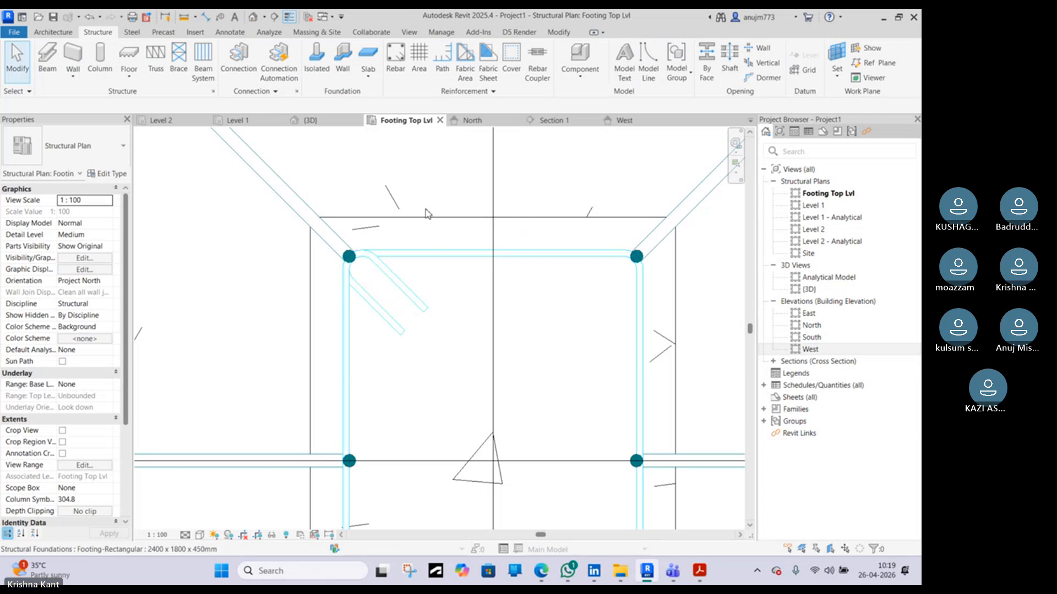
scroll(369, 234, "up", 1)
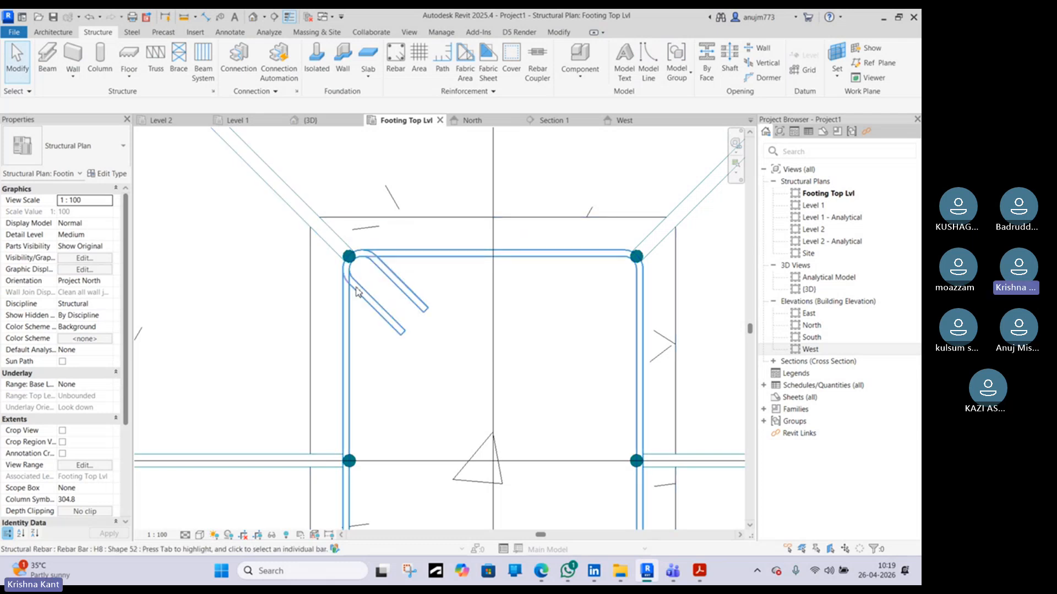
scroll(354, 288, "up", 1)
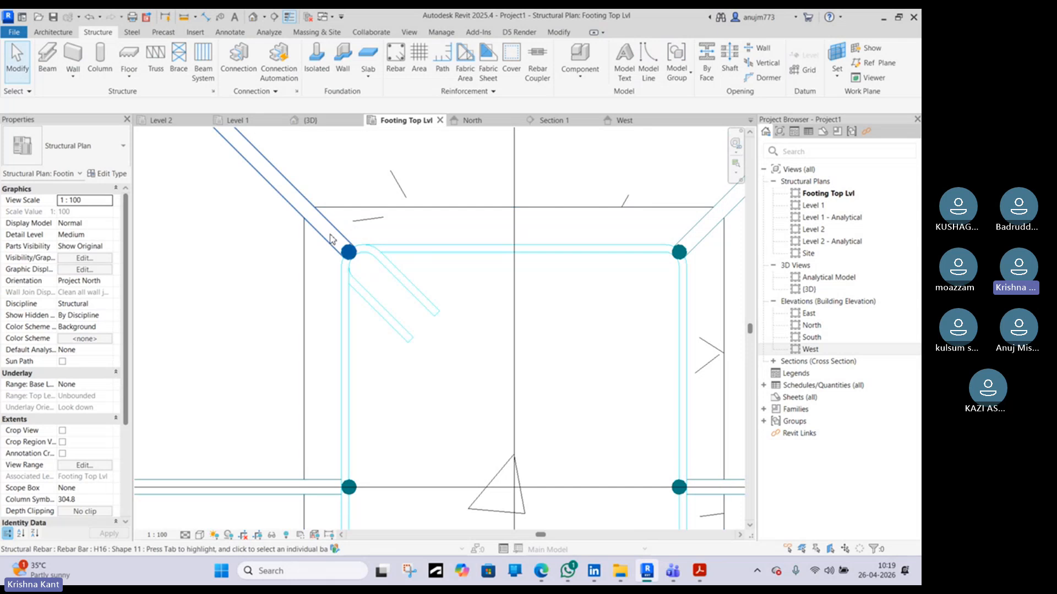
left_click(352, 249)
scroll(352, 254, "up", 3)
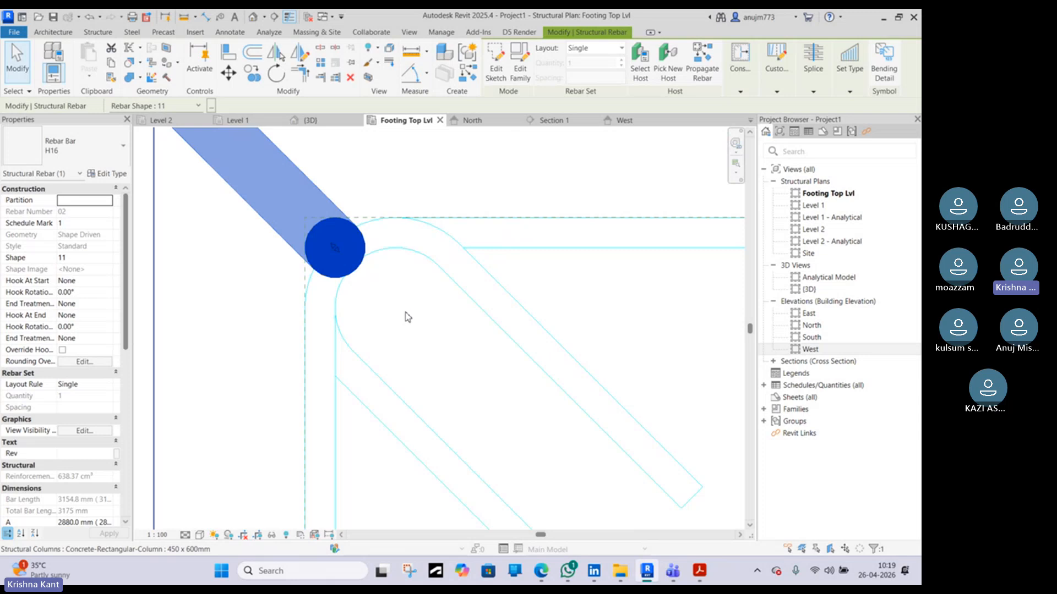
scroll(405, 316, "down", 2)
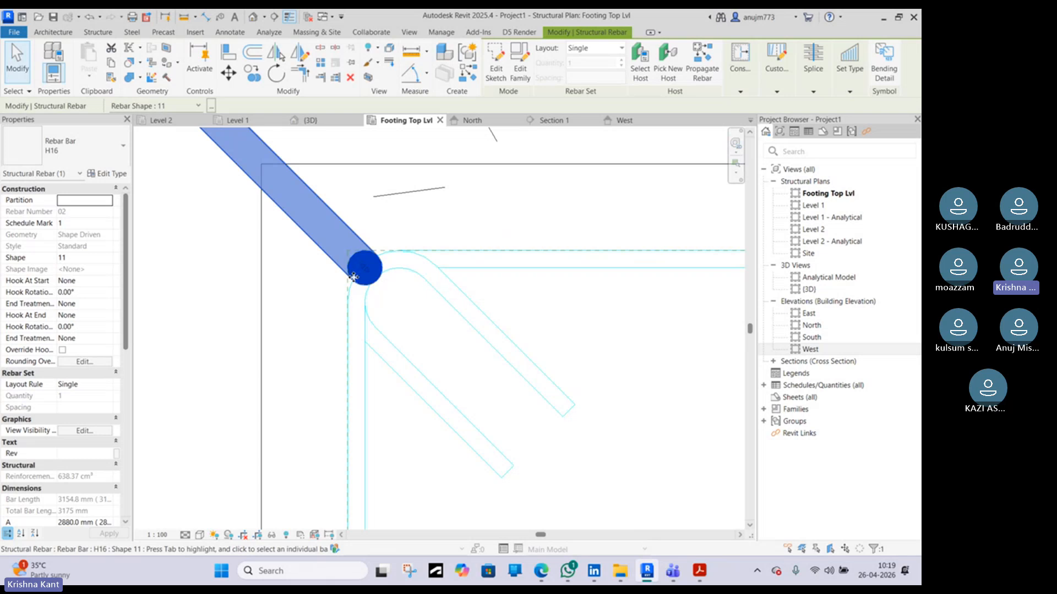
left_click_drag(352, 274, 376, 302)
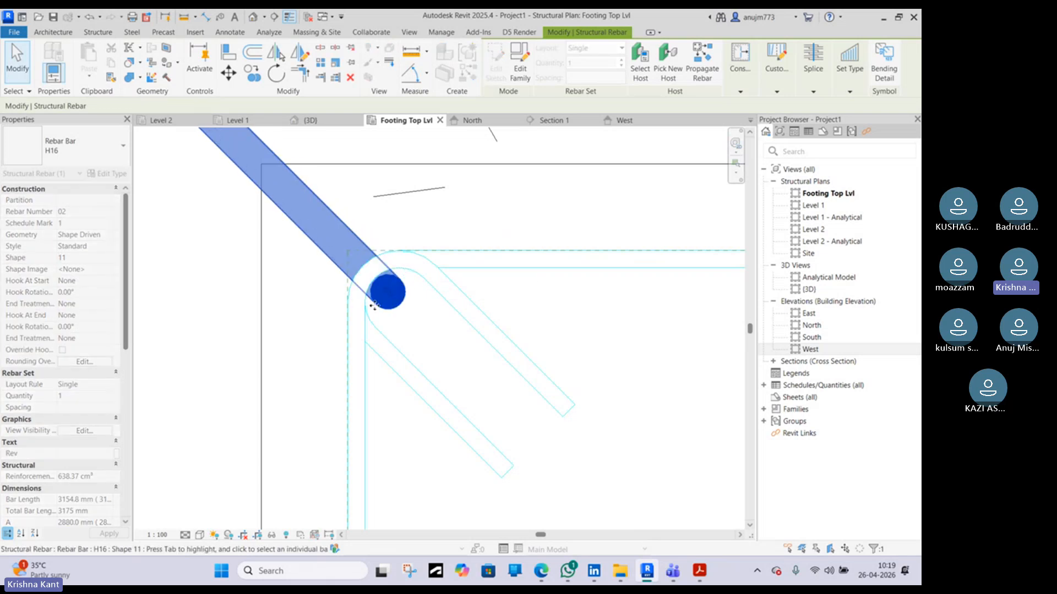
Shift the top-right corner column bar diagonally inward into the tie's corner
scroll(388, 332, "down", 4)
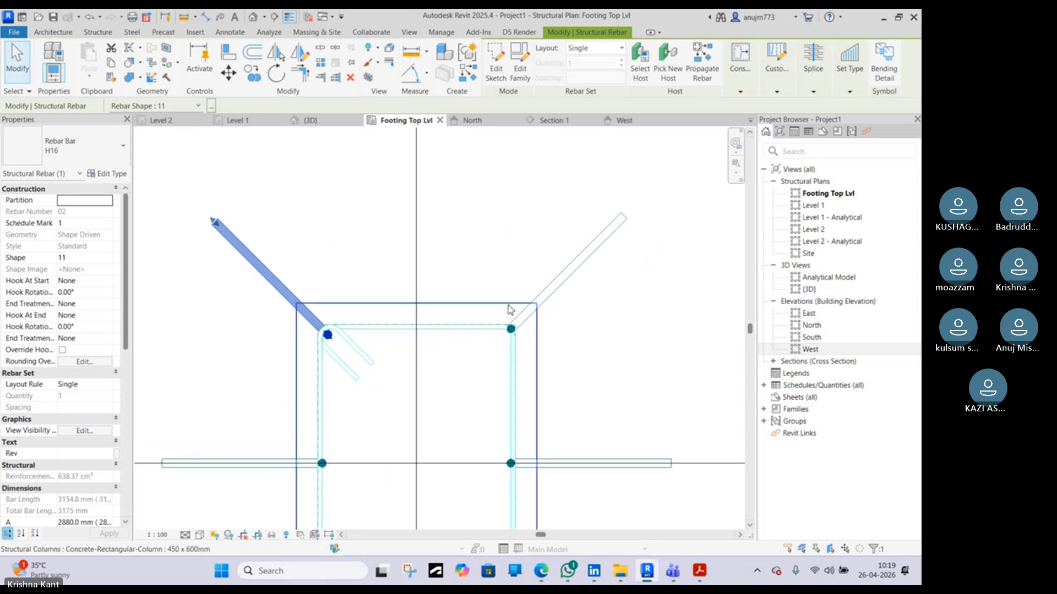
scroll(509, 311, "up", 6)
left_click_drag(535, 322, 508, 346)
scroll(509, 347, "down", 5)
scroll(413, 443, "up", 3)
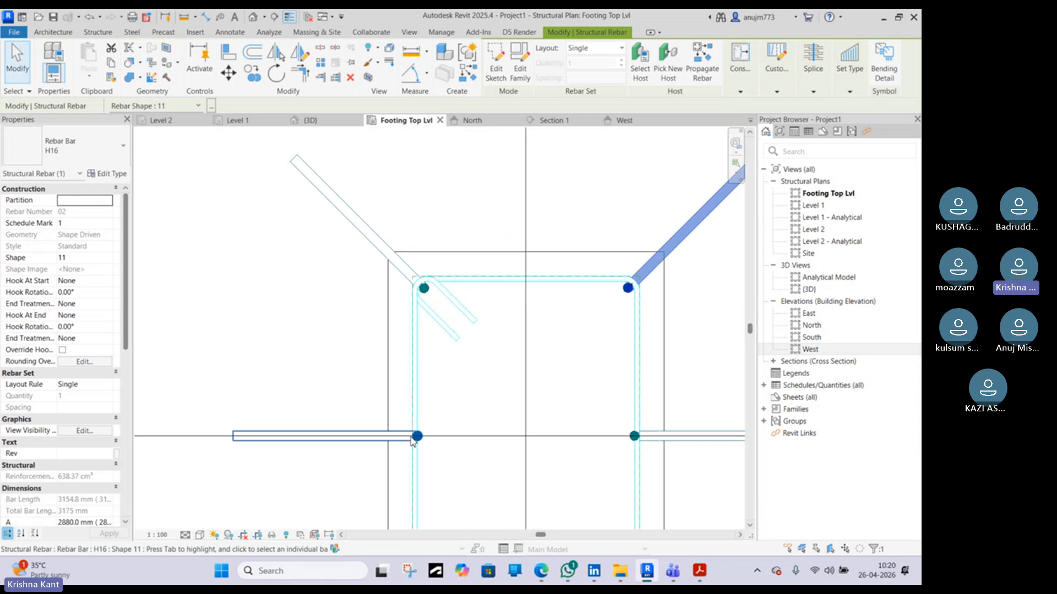
Move the left middle column bar inward so it sits against the tie
scroll(424, 440, "up", 5)
scroll(421, 439, "up", 1)
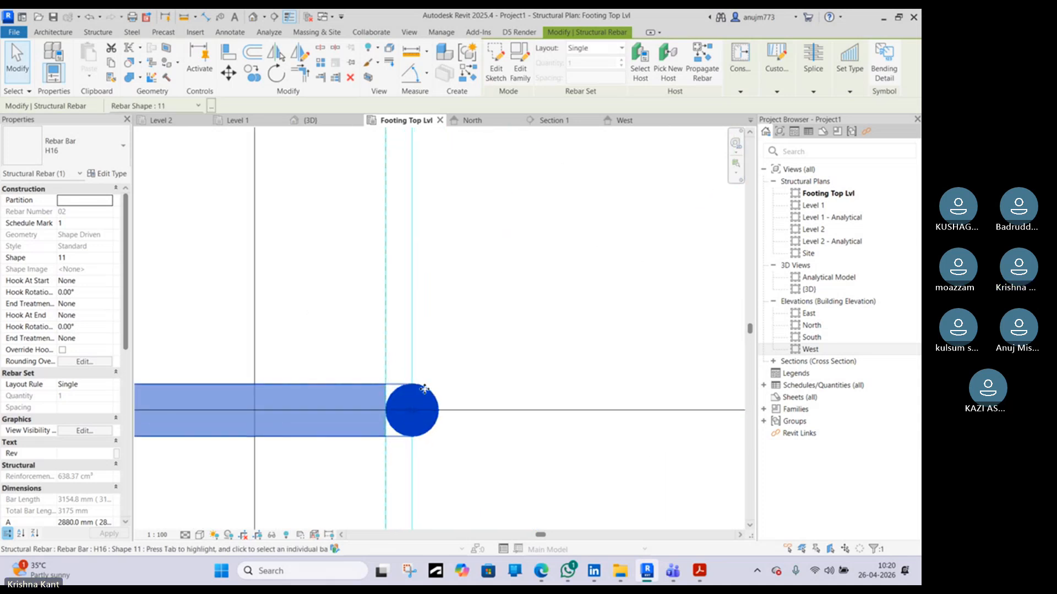
left_click_drag(422, 438, 453, 390)
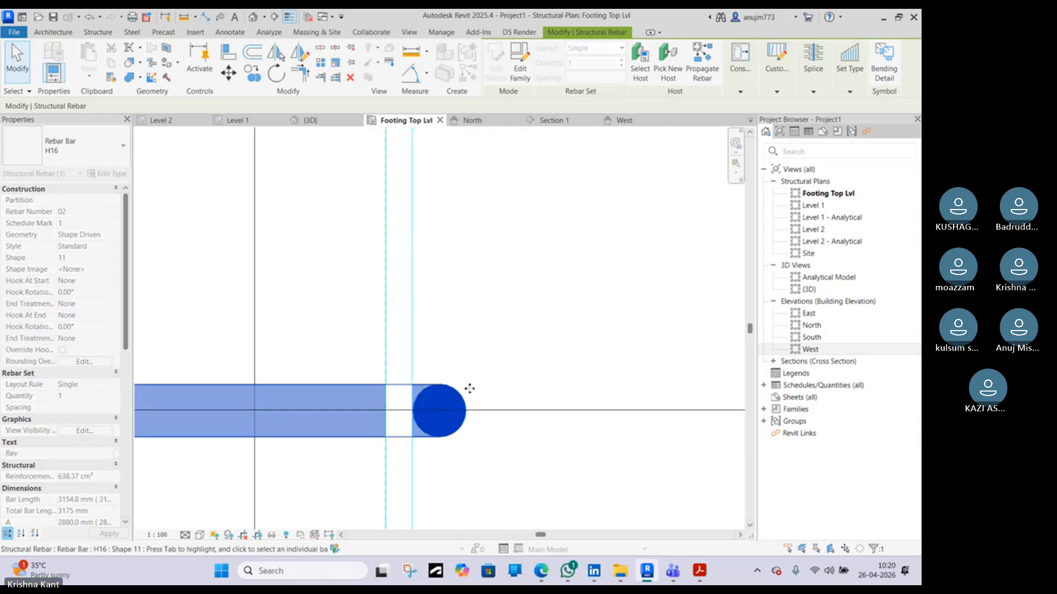
Move the right middle column bar inward so it sits against the tie
scroll(487, 386, "down", 8)
scroll(584, 382, "up", 5)
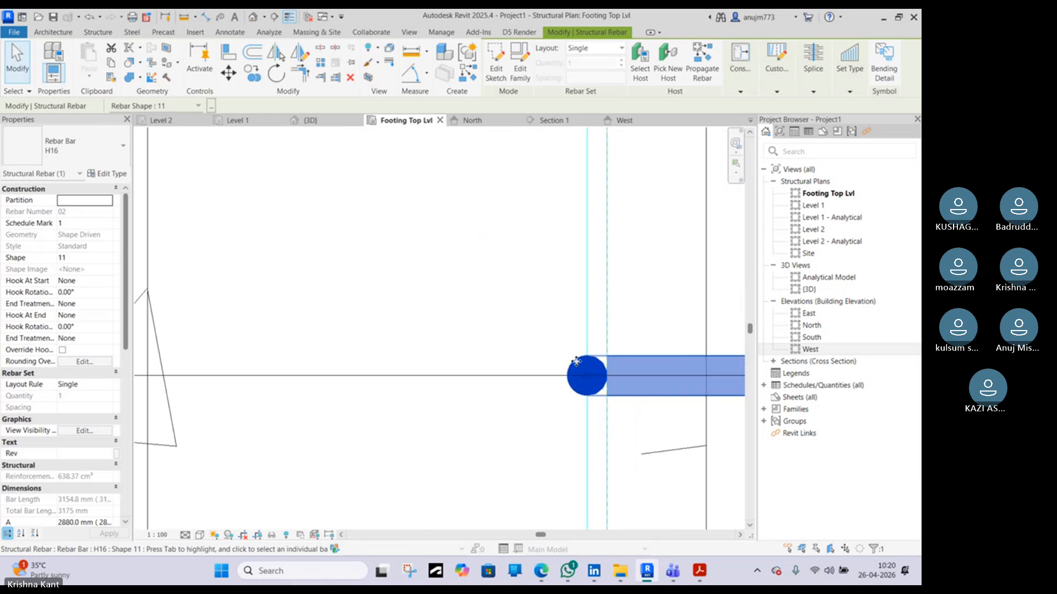
left_click_drag(563, 362, 560, 365)
scroll(560, 366, "down", 6)
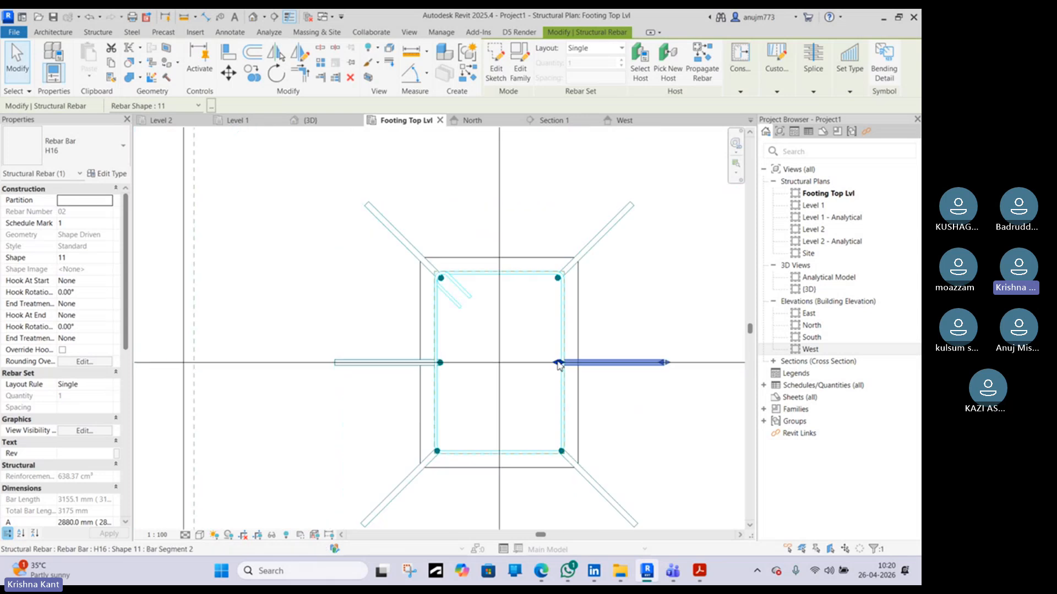
Shift the bottom-left corner column bar diagonally inward into the tie's corner
scroll(448, 439, "up", 4)
scroll(415, 472, "up", 2)
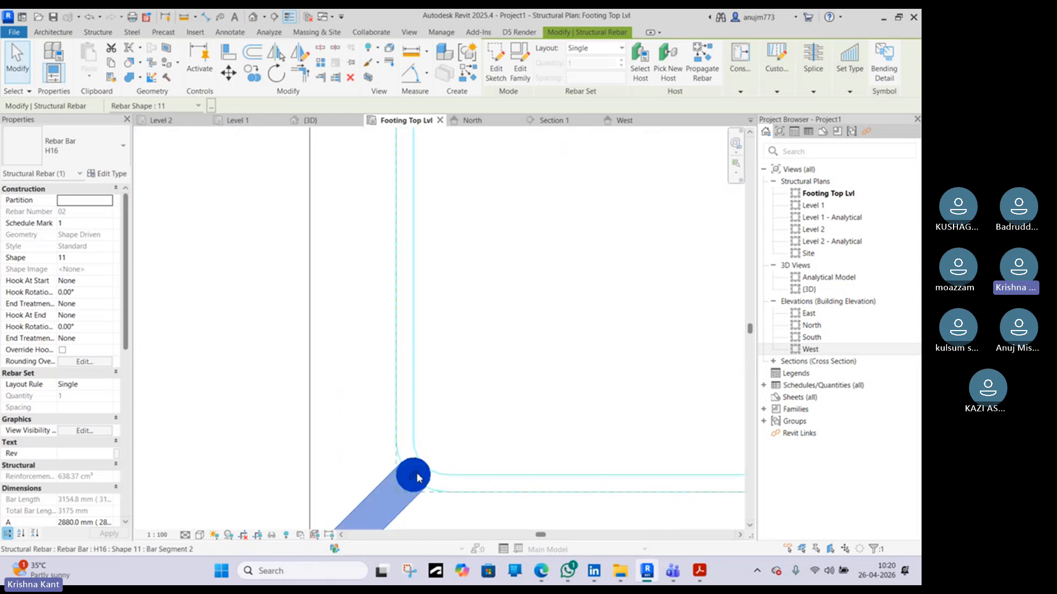
left_click_drag(416, 475, 439, 442)
scroll(500, 404, "down", 4)
Shift the bottom-right corner column bar diagonally inward into the tie's corner
middle_click_drag(602, 401, 344, 369)
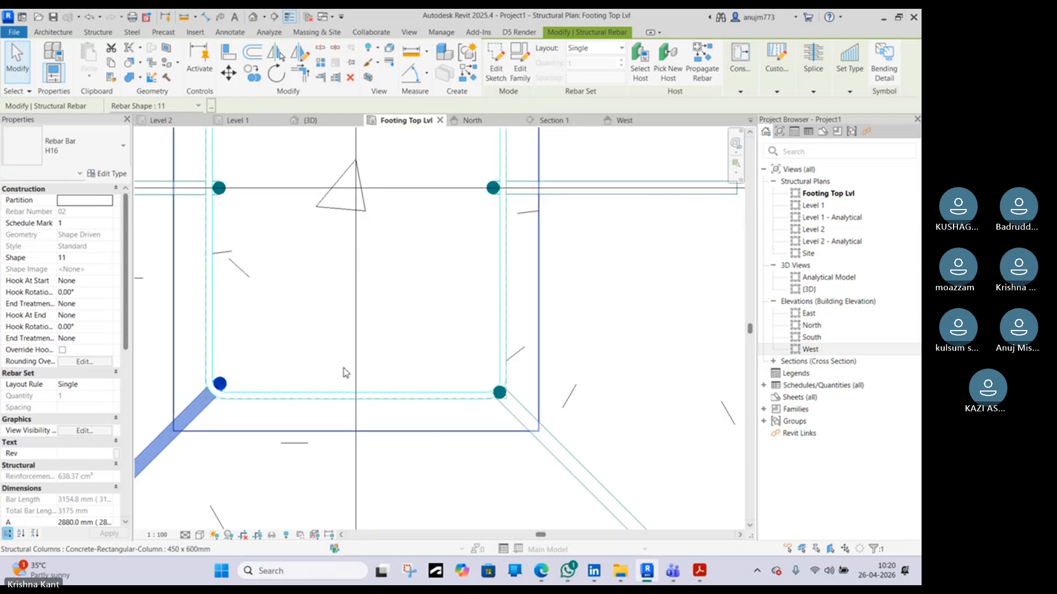
scroll(498, 392, "up", 4)
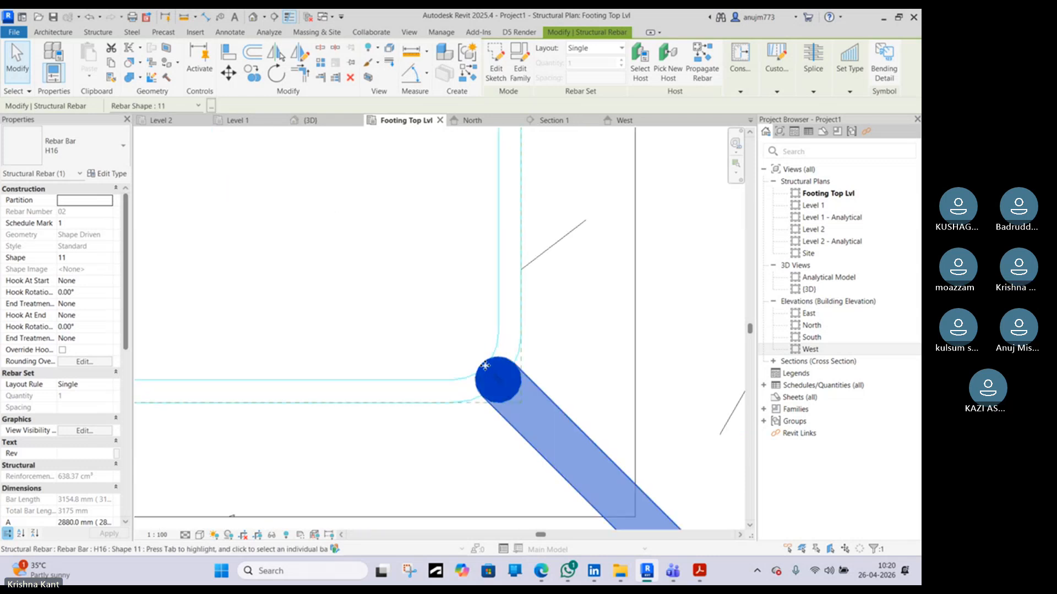
left_click_drag(484, 366, 466, 346)
scroll(466, 346, "down", 3)
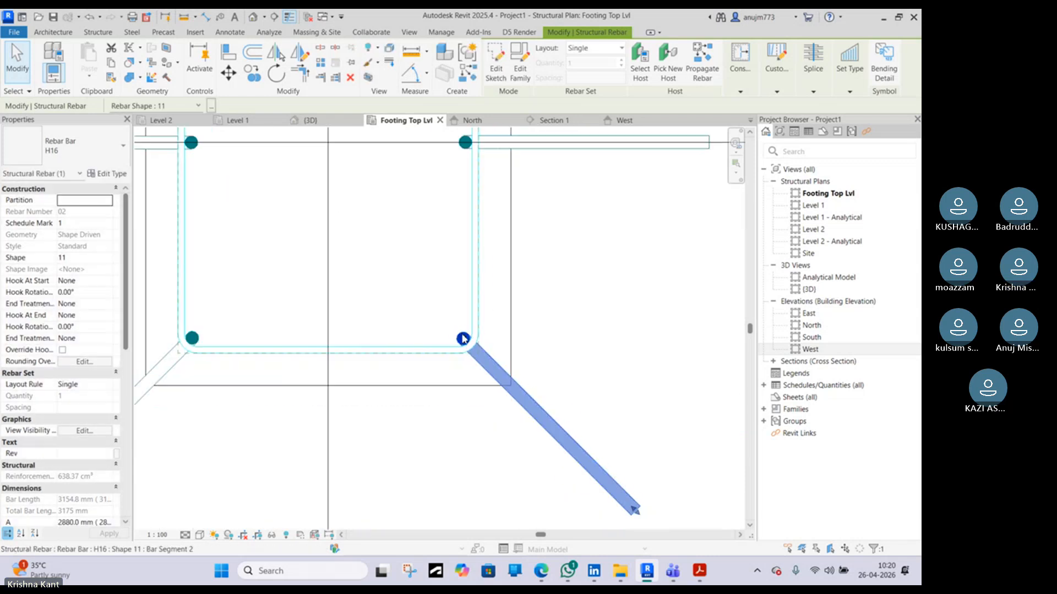
Select the H8 tie, dismiss the save reminder, and create a similar rebar using shape 41
scroll(463, 339, "down", 2)
scroll(446, 220, "up", 4)
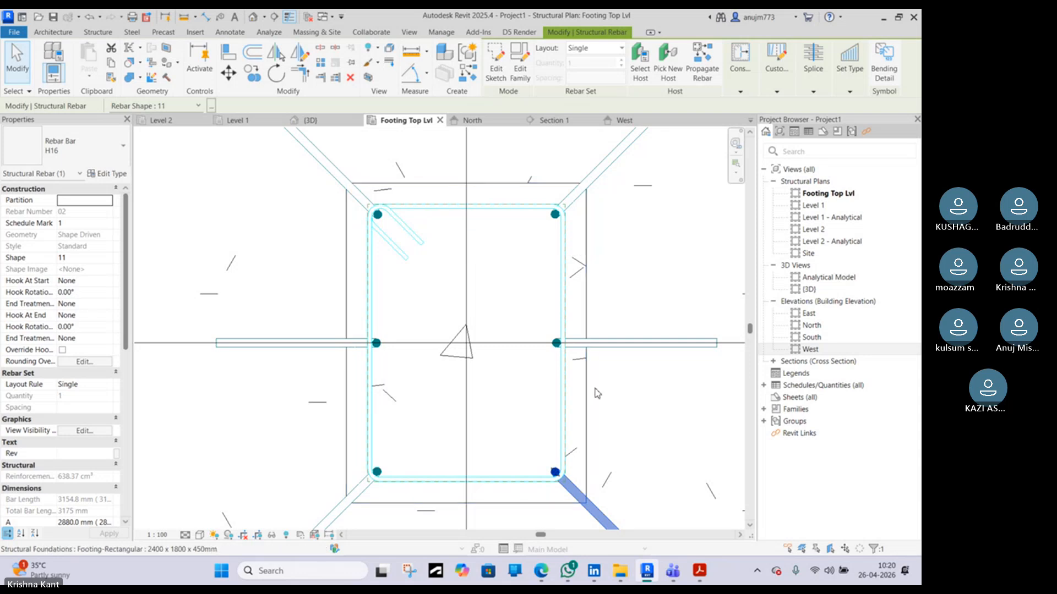
left_click(432, 219)
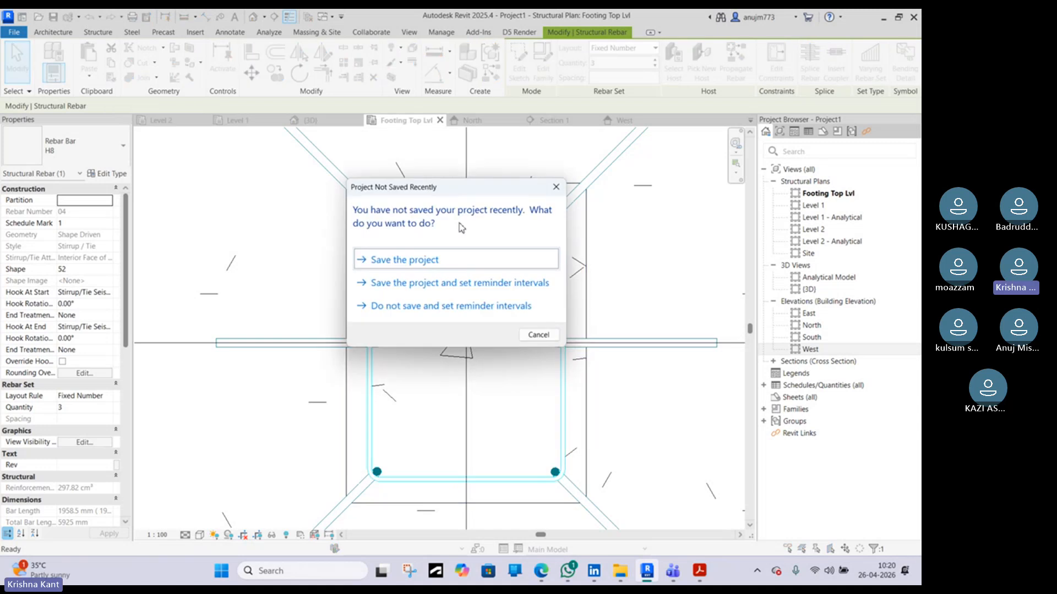
left_click(556, 188)
key("c")
key("s")
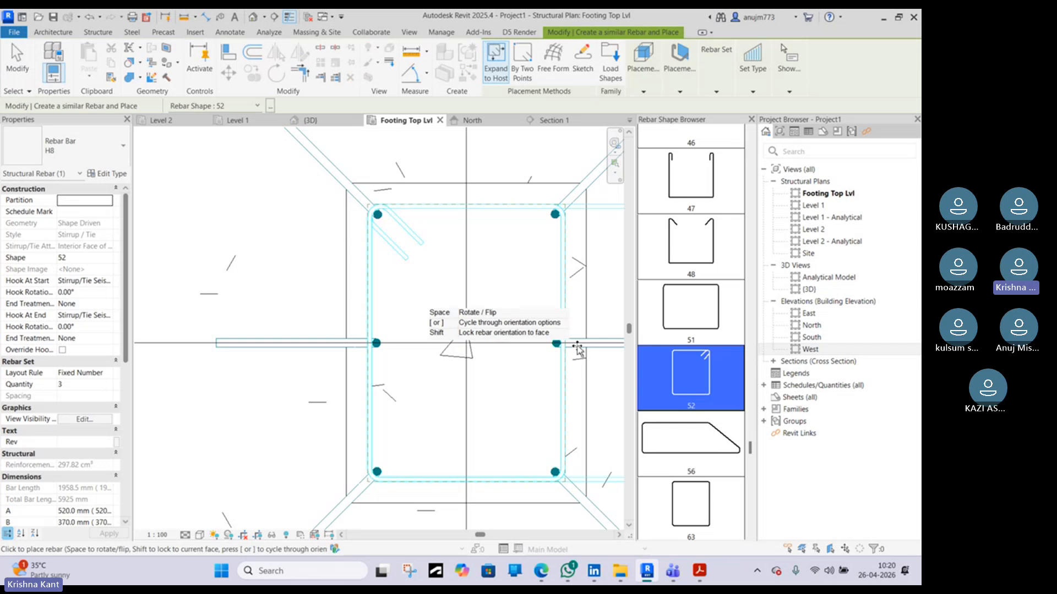
scroll(716, 342, "down", 1)
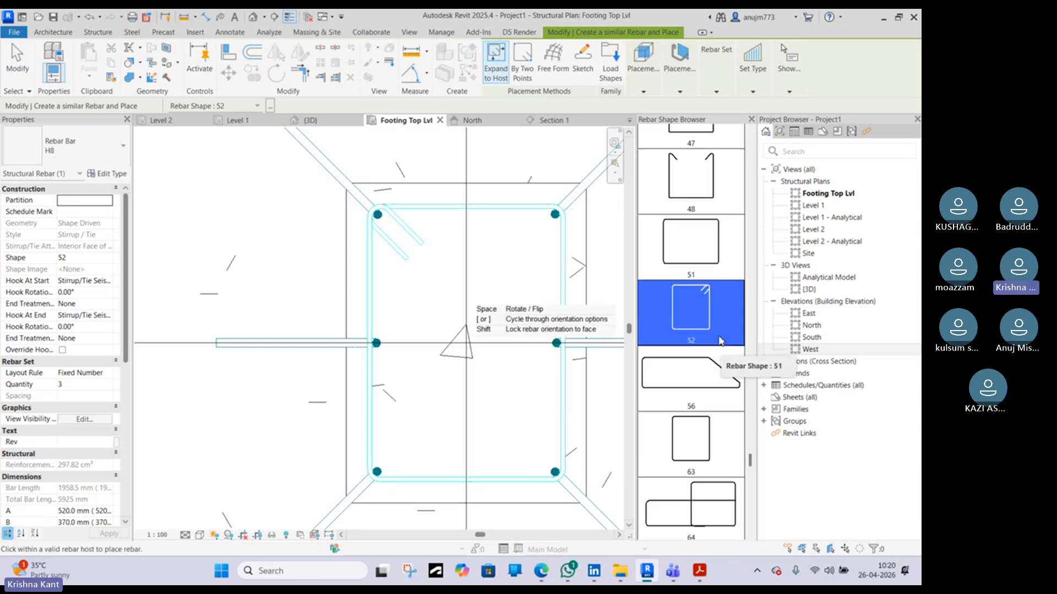
scroll(720, 340, "up", 8)
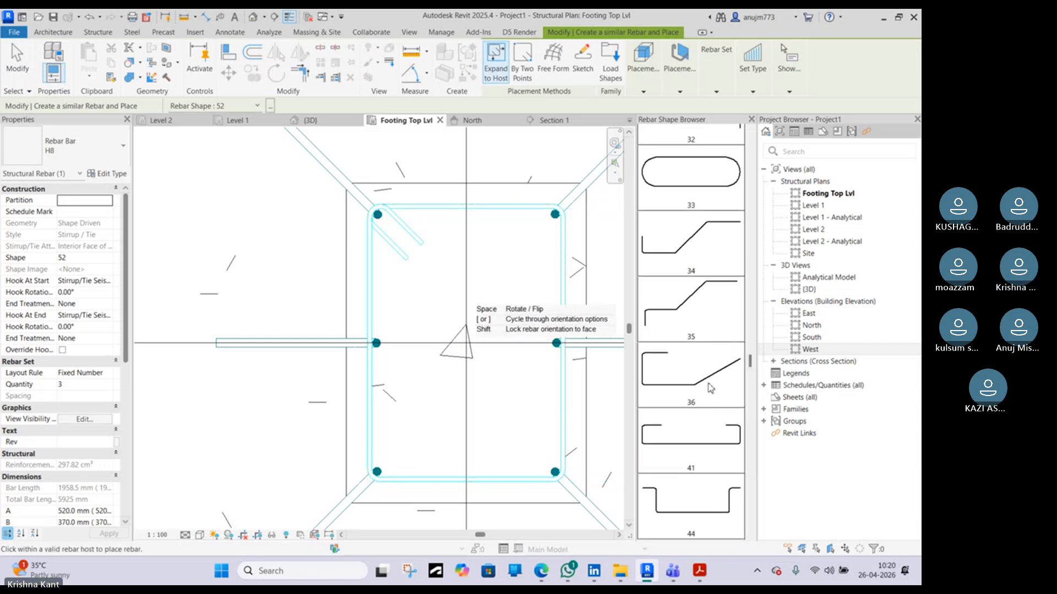
left_click(713, 436)
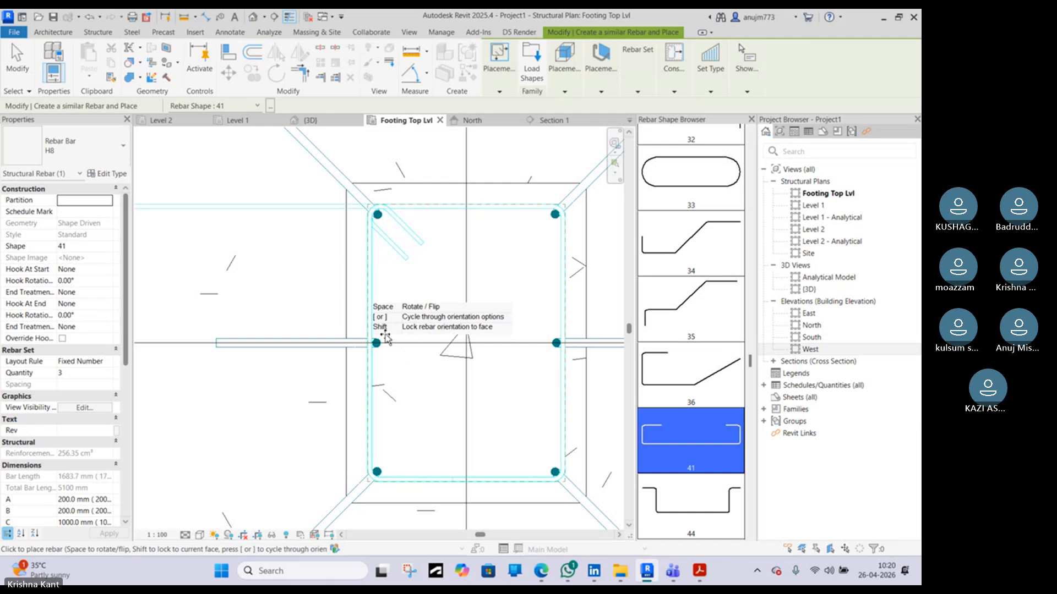
Set the new rebar's layout to Single and review the placement plane options
scroll(740, 329, "down", 5)
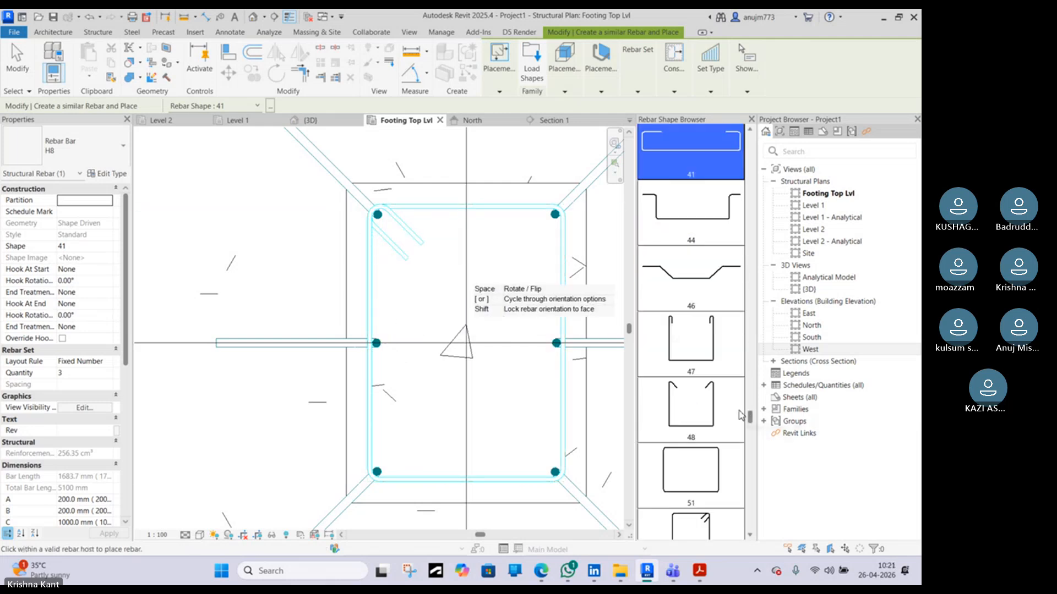
left_click_drag(750, 418, 766, 388)
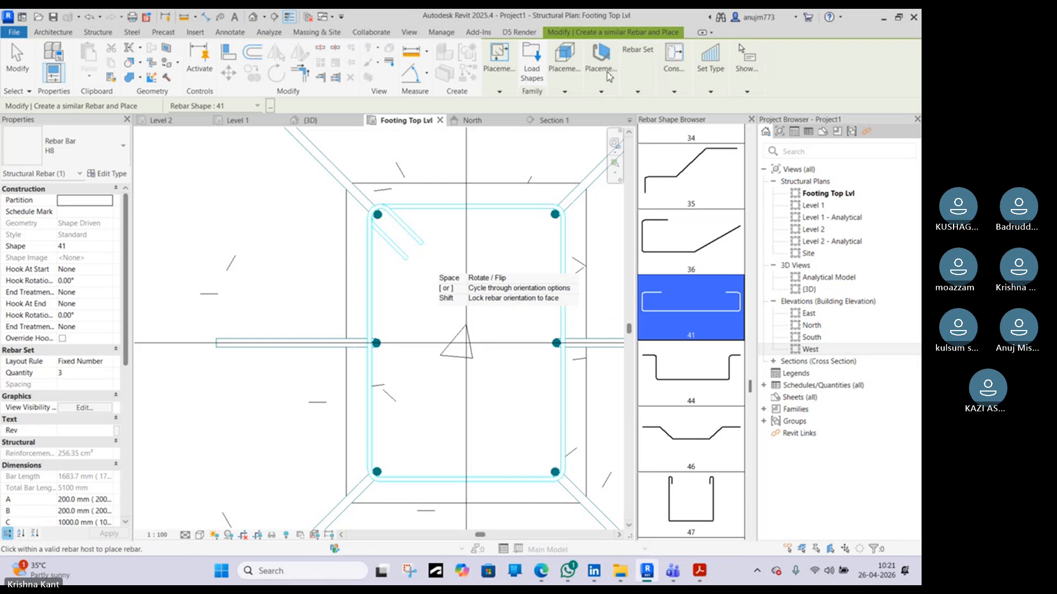
left_click(640, 91)
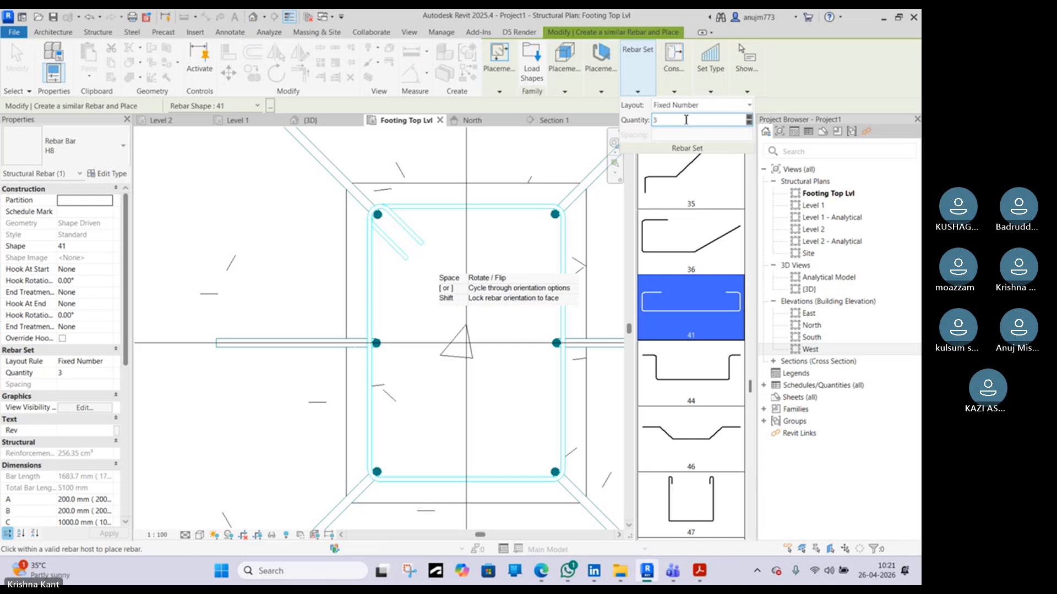
left_click(710, 106)
left_click(706, 115)
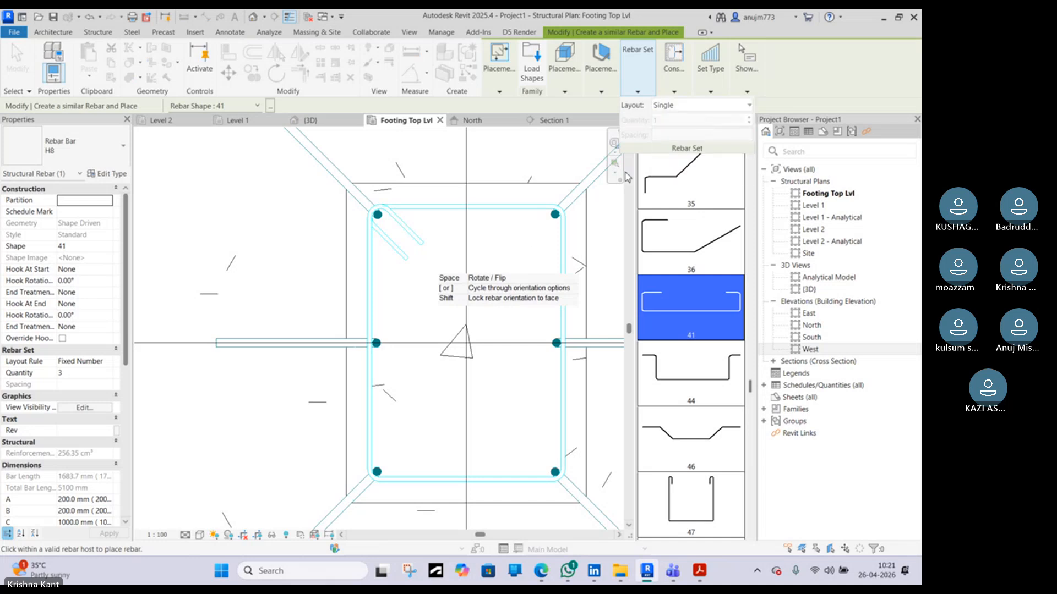
left_click(575, 80)
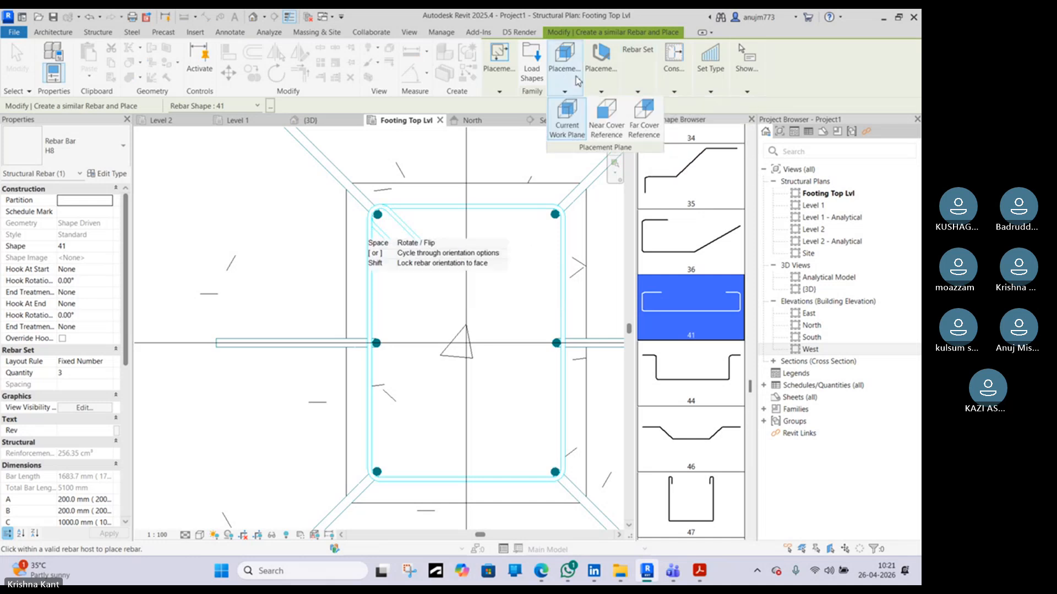
left_click(612, 93)
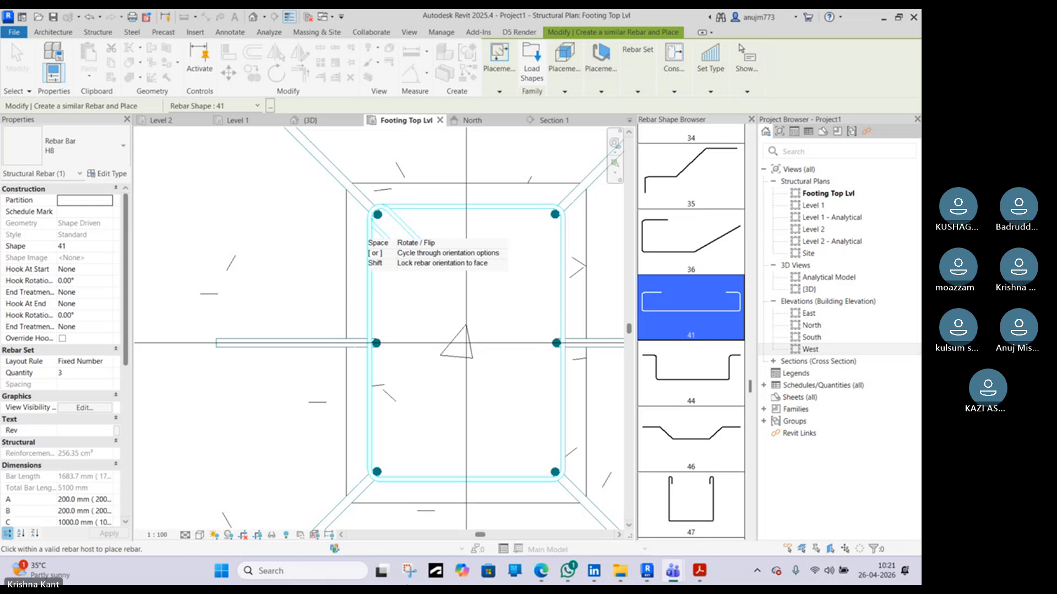
mouse_move(381, 570)
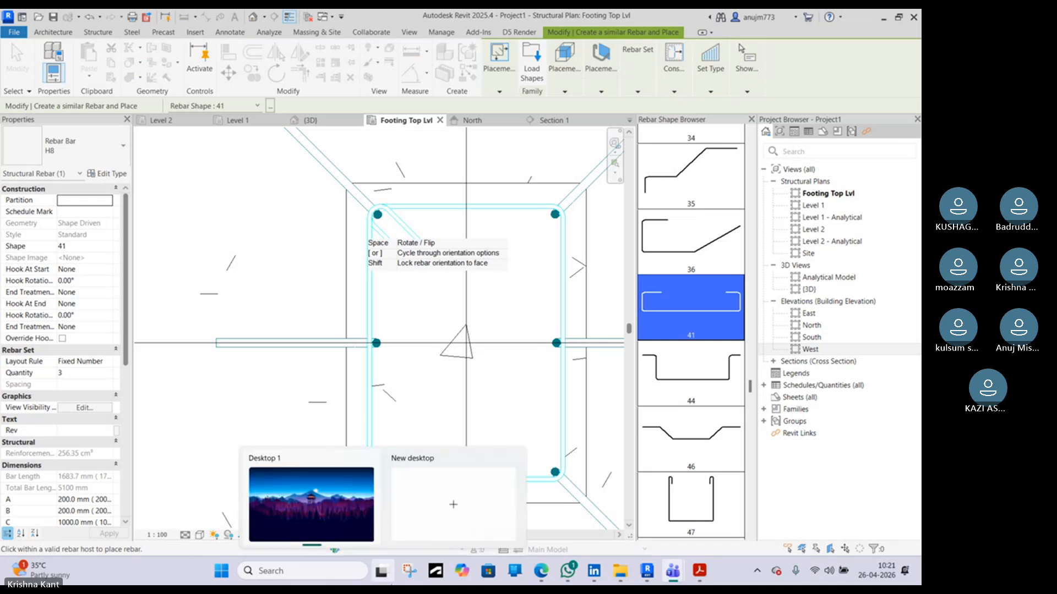
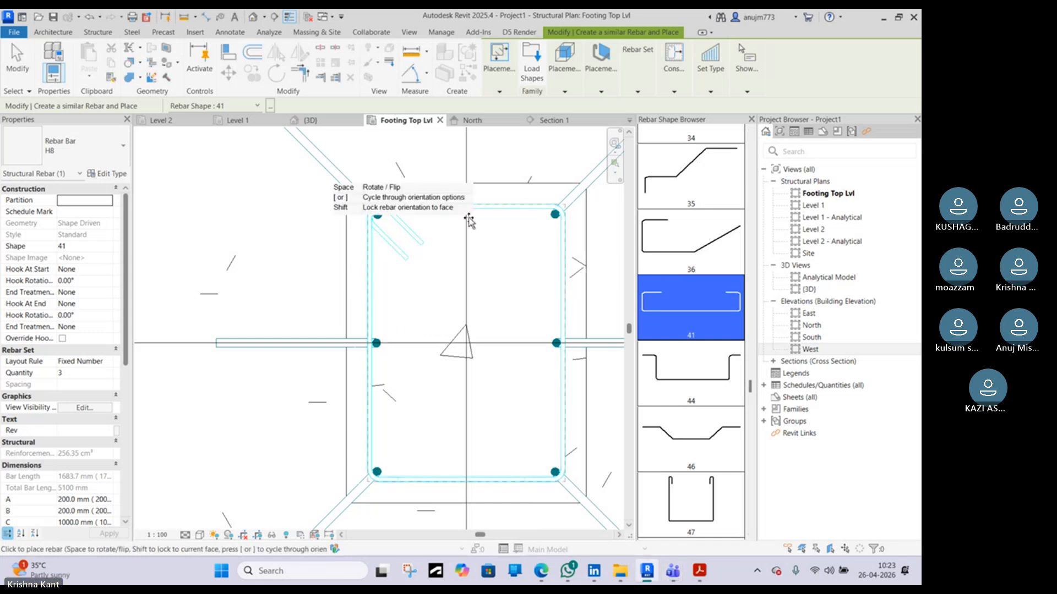
Set the new rebar's placement orientation to Parallel to Cover
left_click(565, 69)
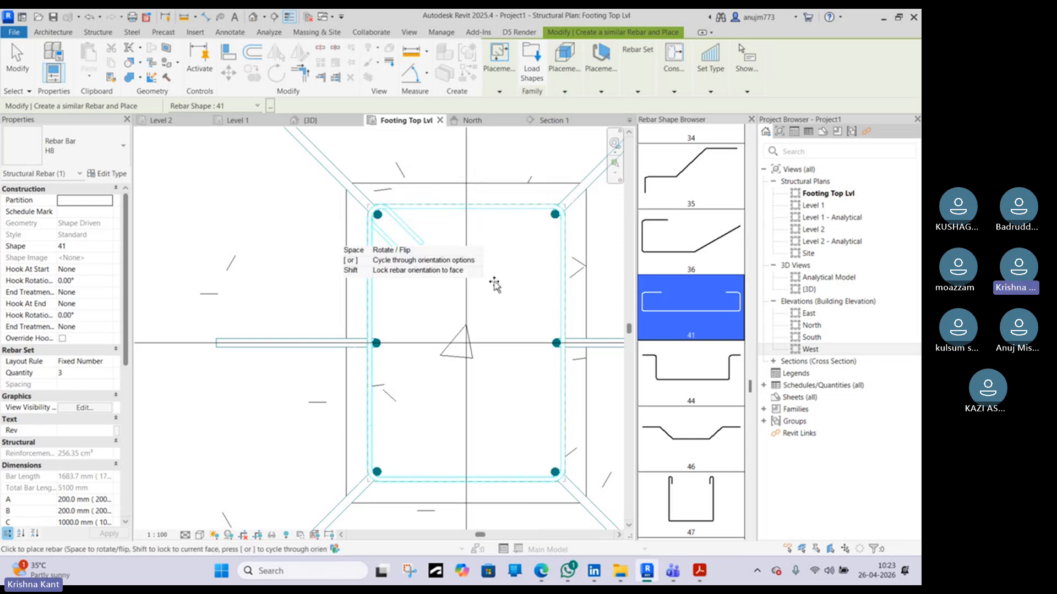
left_click(601, 66)
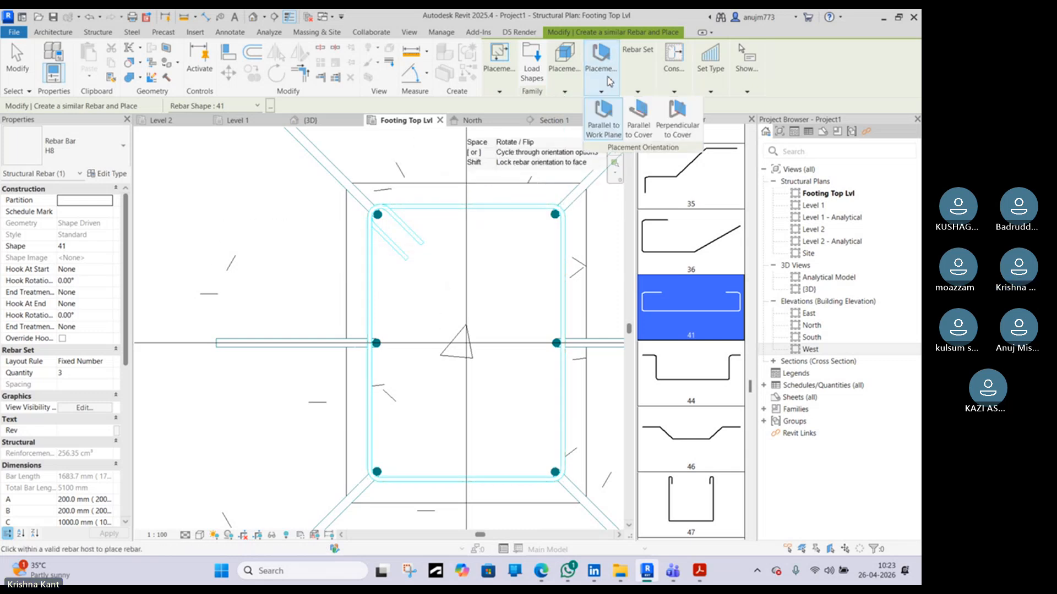
left_click(637, 131)
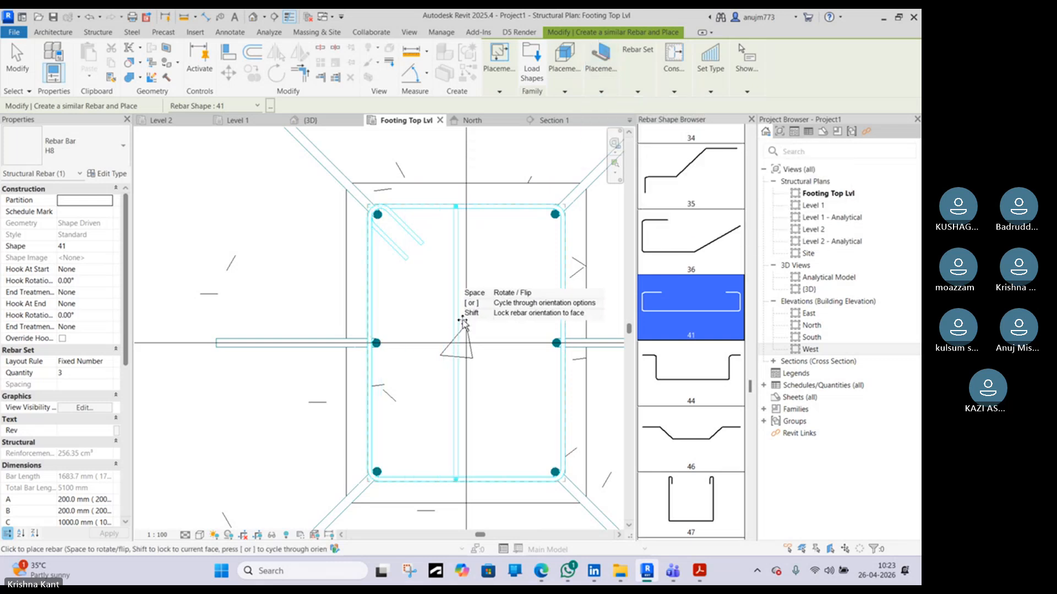
left_click(605, 91)
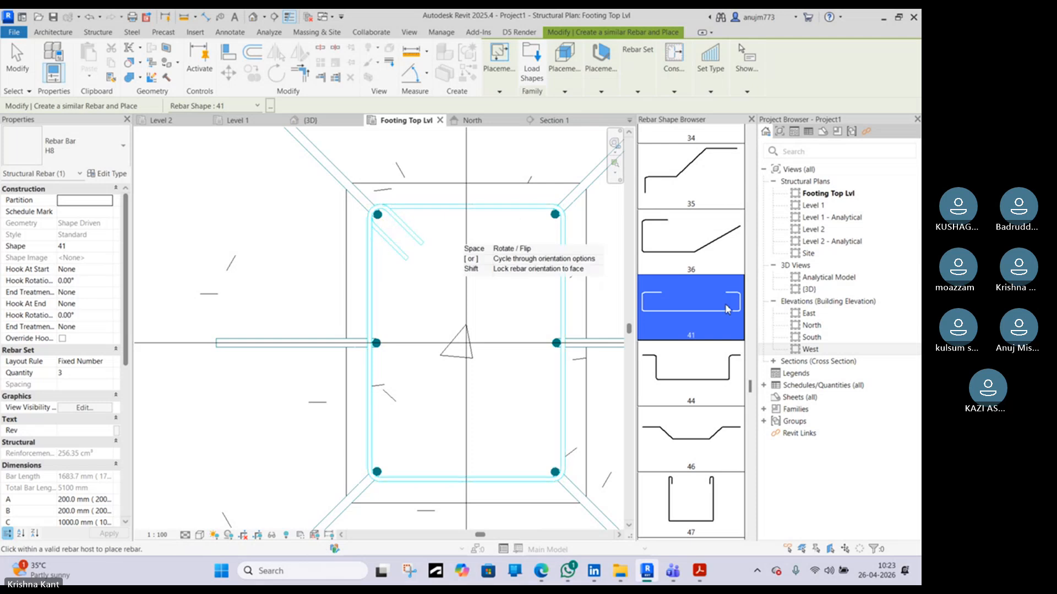
scroll(529, 267, "down", 4)
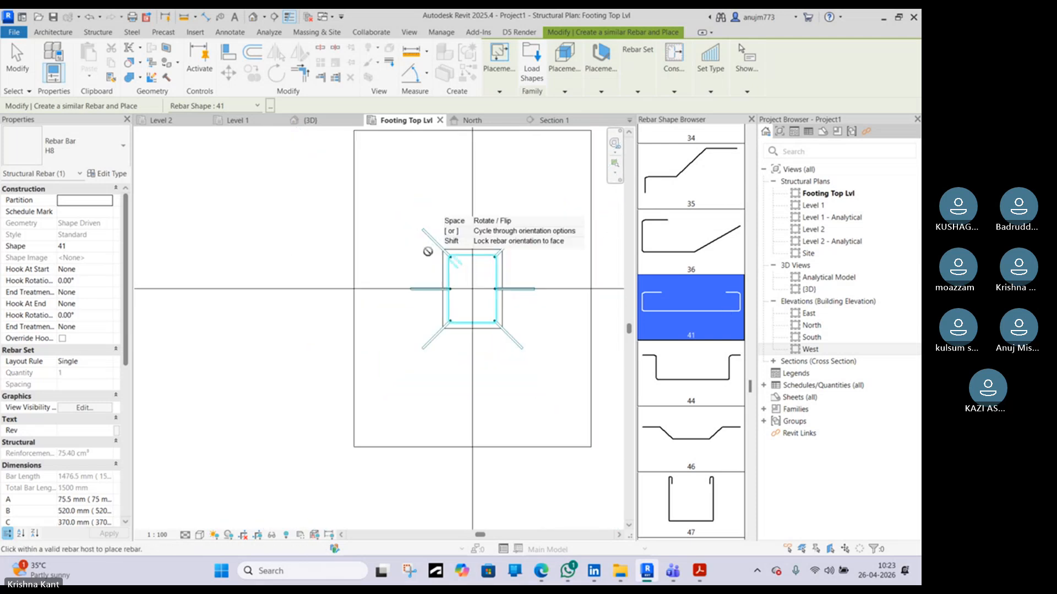
left_click(595, 88)
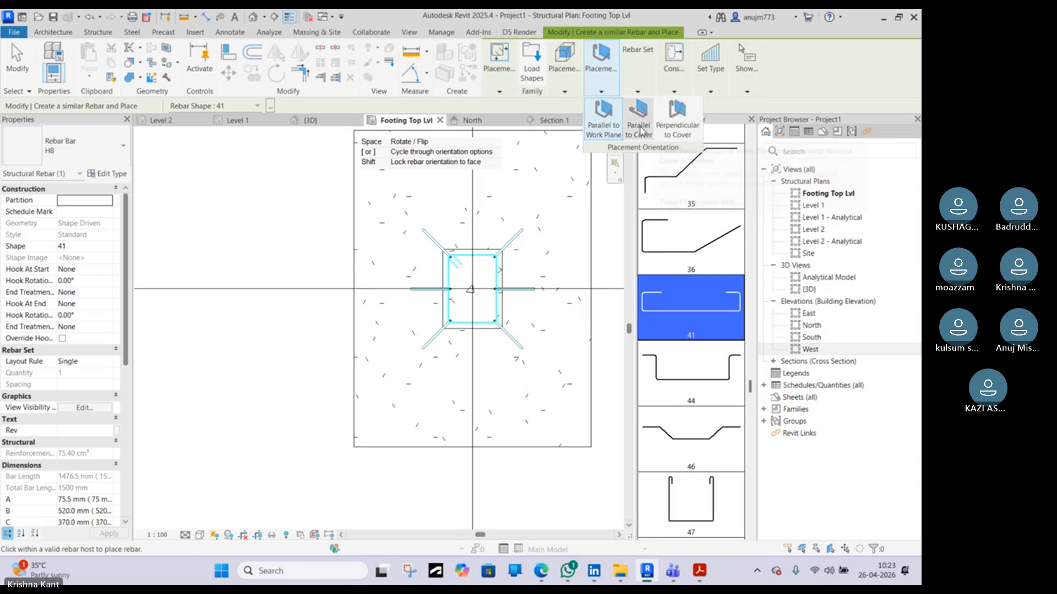
left_click(639, 127)
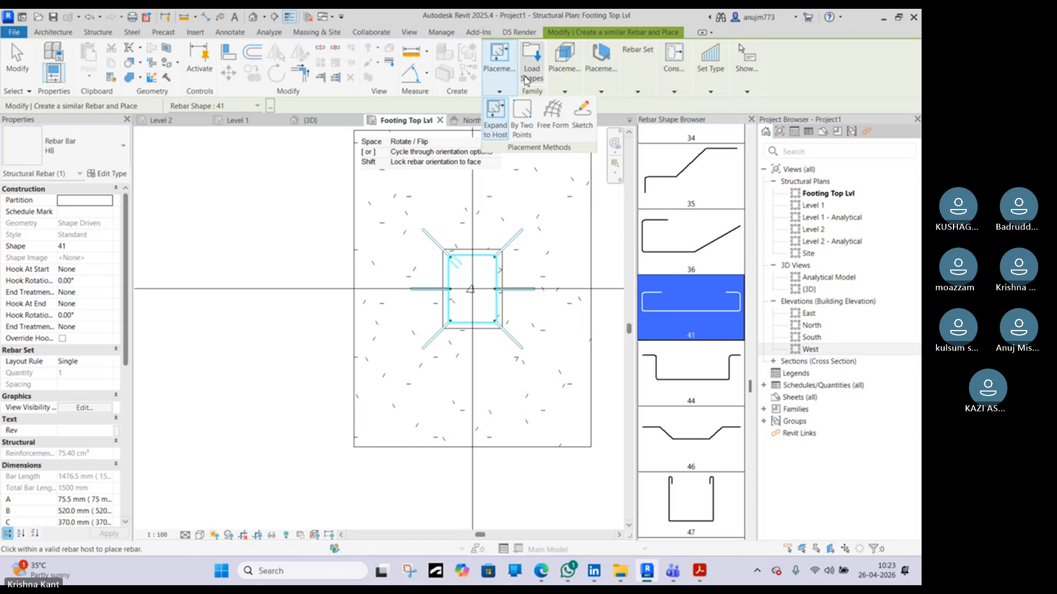
Load all M_ rebar shape families from the Structural Rebar Shapes folder
left_click(527, 80)
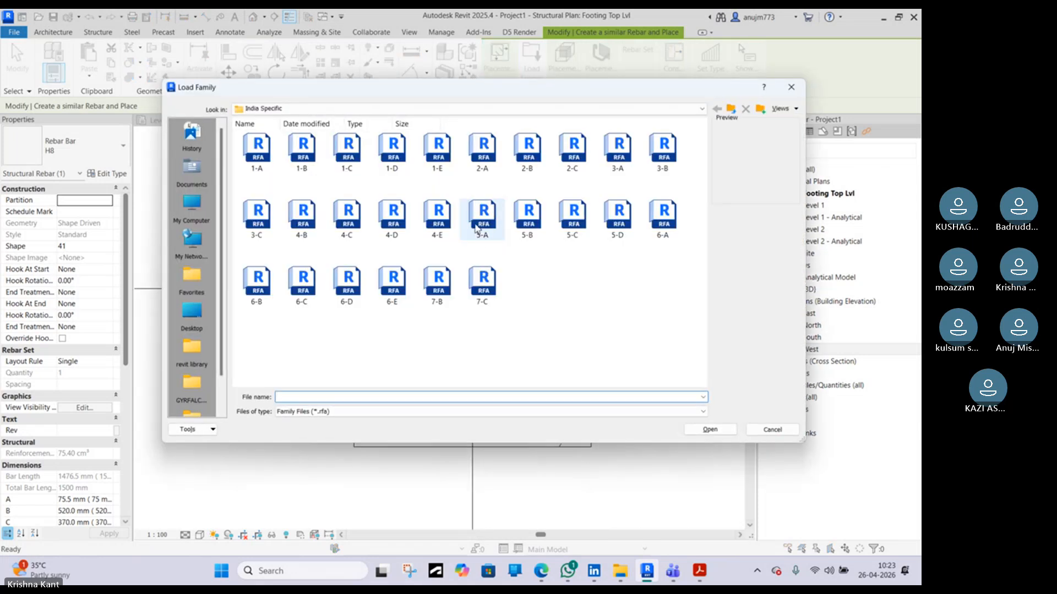
left_click(477, 227)
left_click(482, 259)
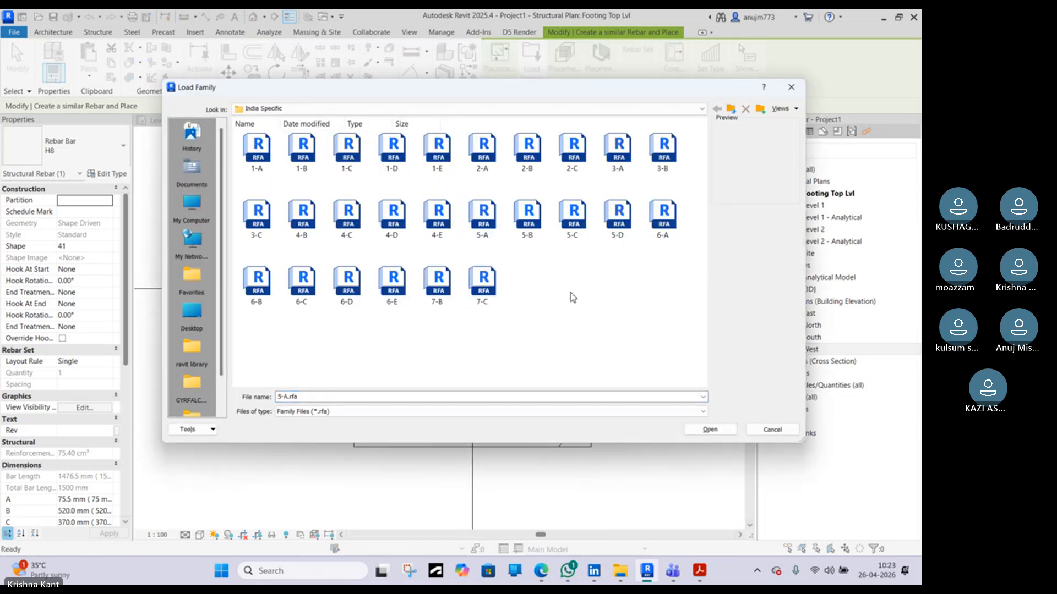
left_click(731, 109)
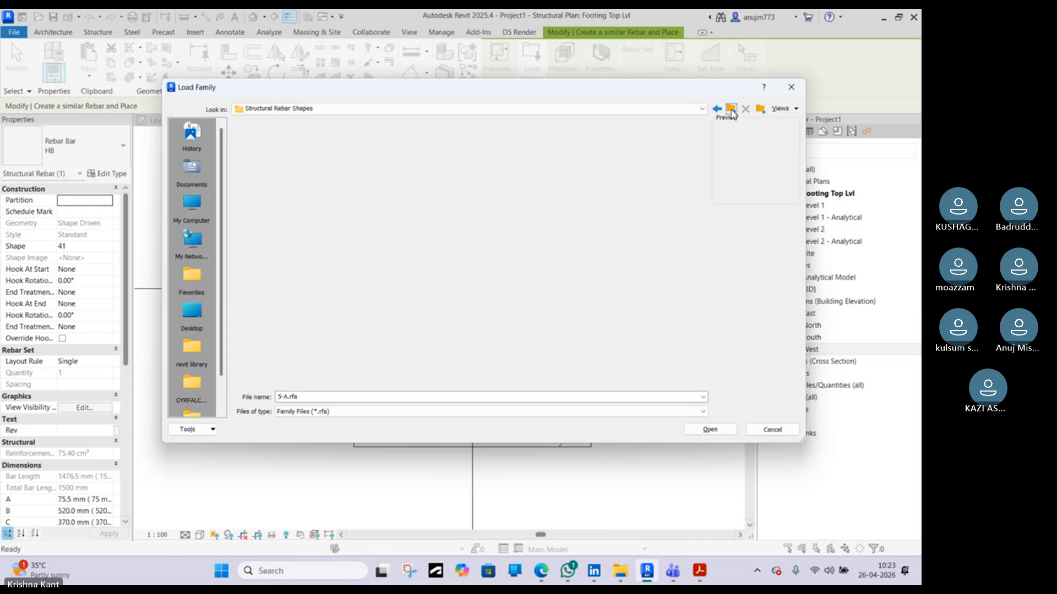
left_click_drag(677, 334, 236, 131)
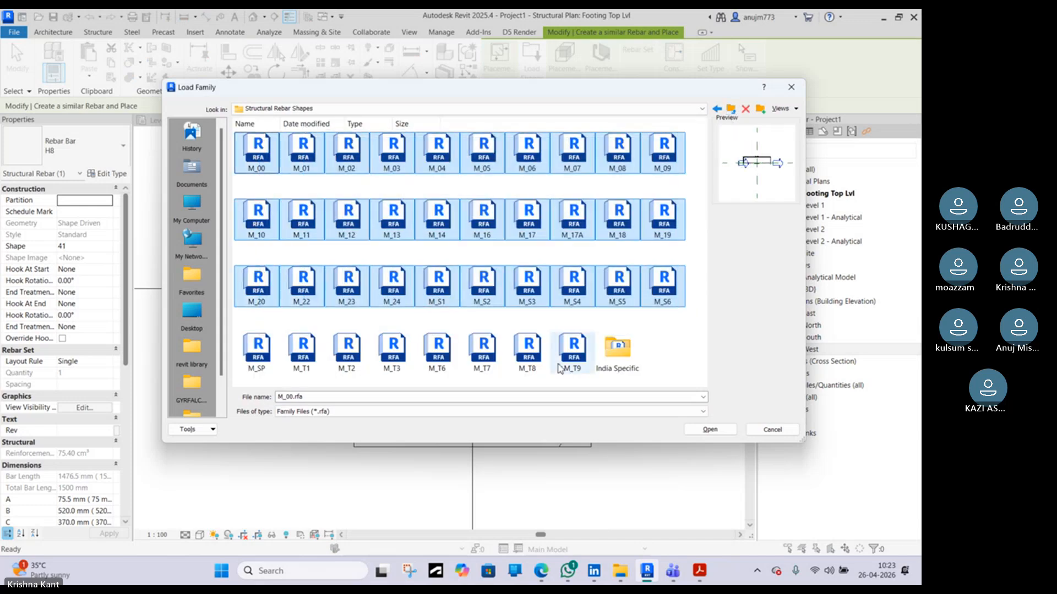
left_click_drag(577, 382, 257, 339)
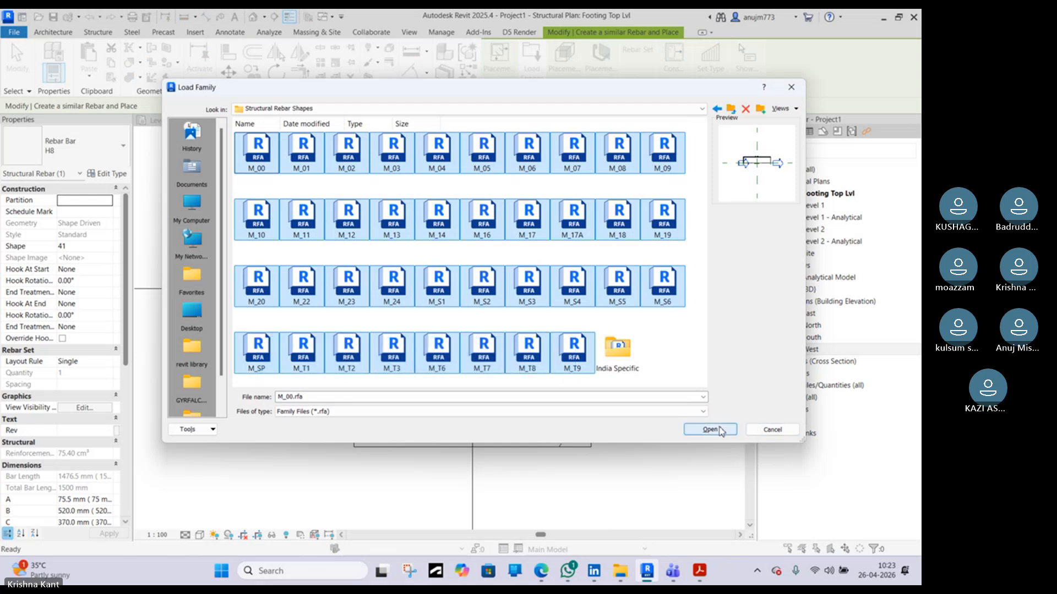
left_click(710, 429)
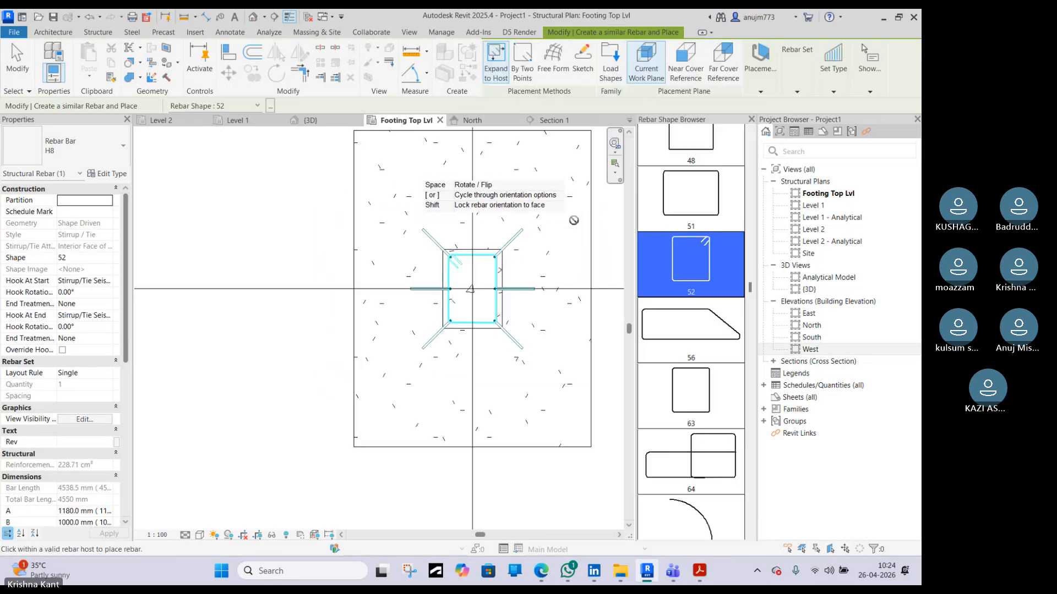
Pick rebar shape M_01 for the new bar
scroll(721, 242, "down", 10)
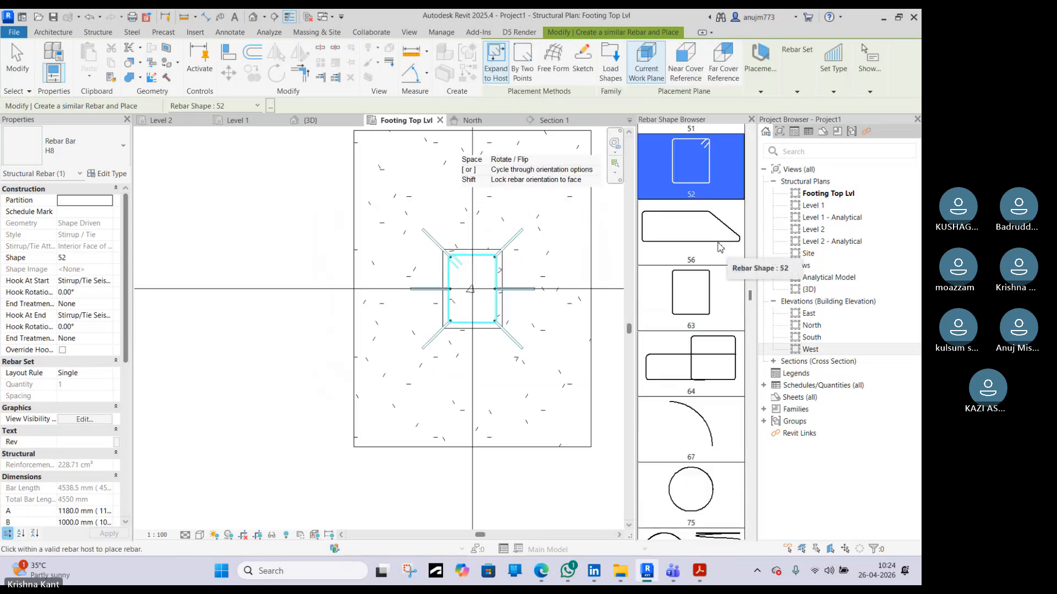
scroll(715, 238, "down", 3)
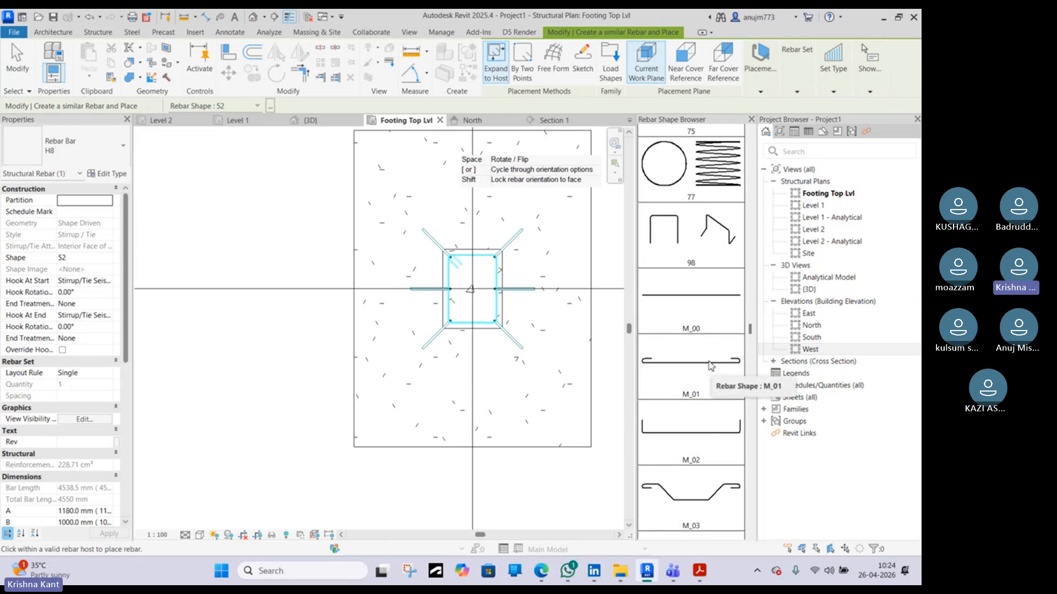
left_click(710, 366)
scroll(462, 283, "up", 4)
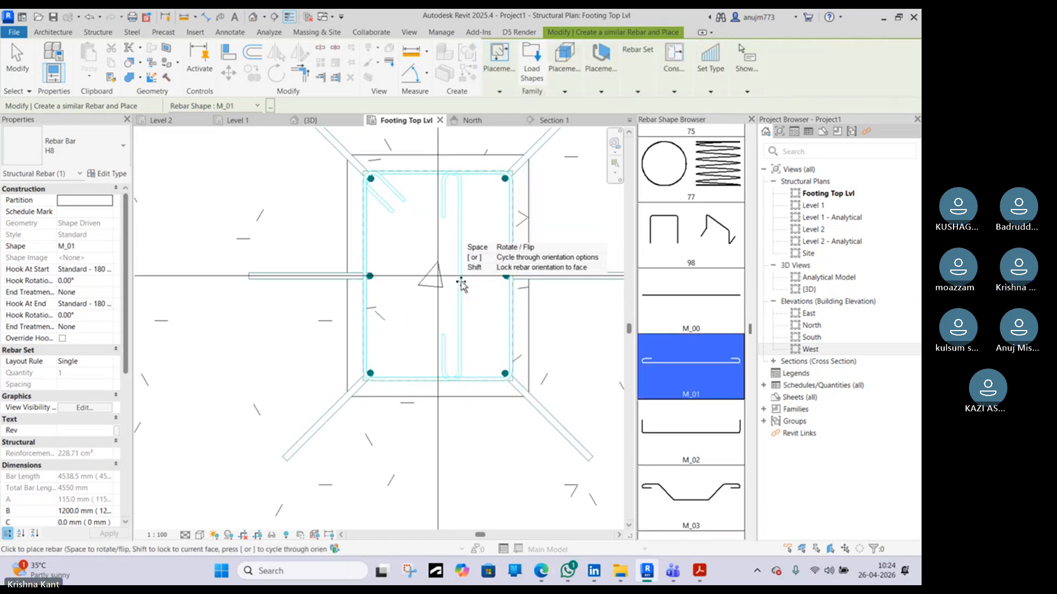
scroll(449, 267, "up", 2)
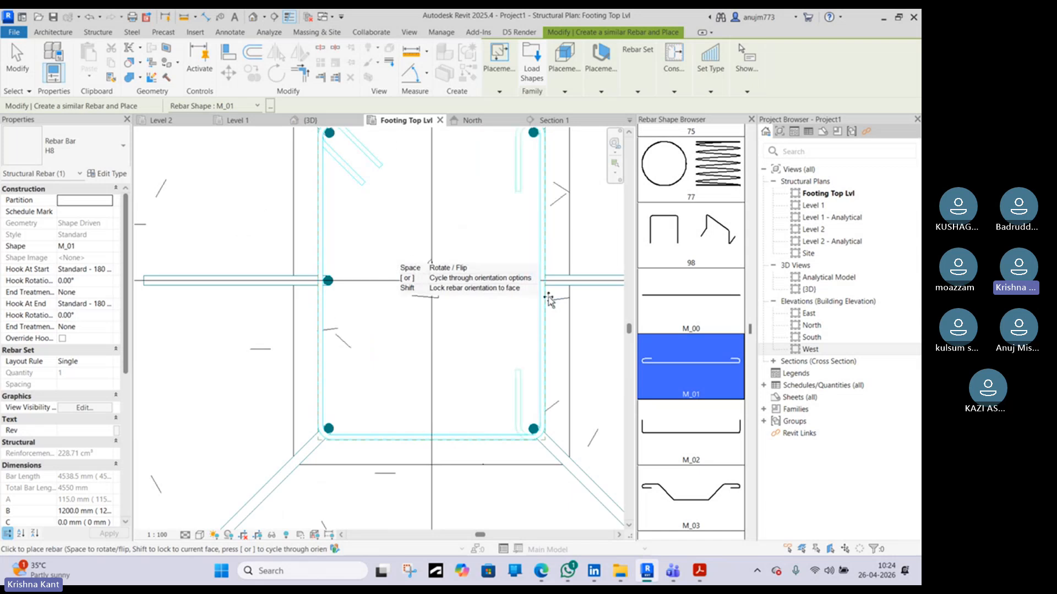
middle_click_drag(432, 297, 409, 385)
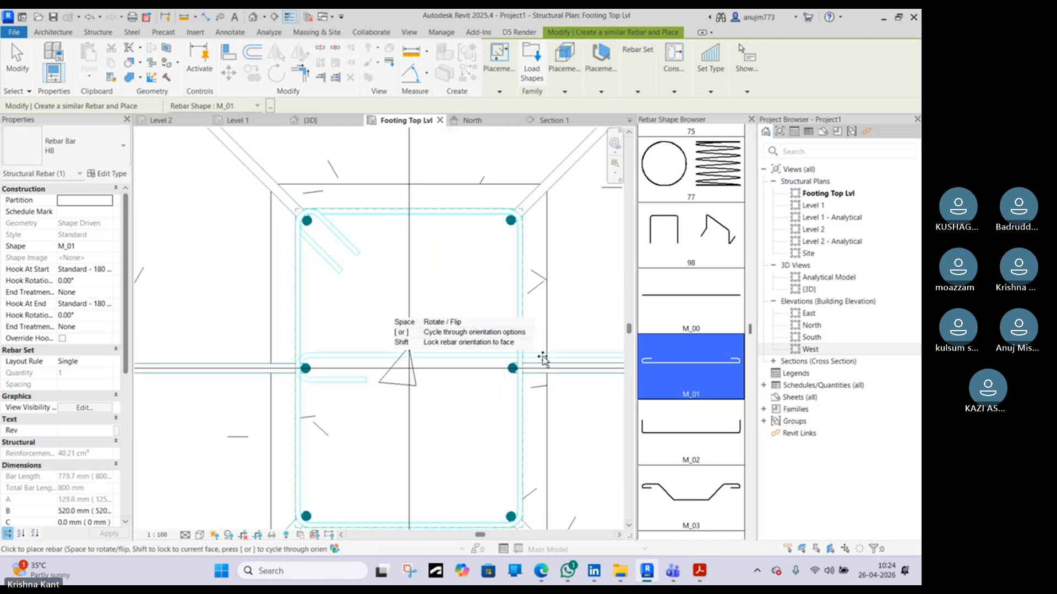
scroll(289, 361, "down", 1)
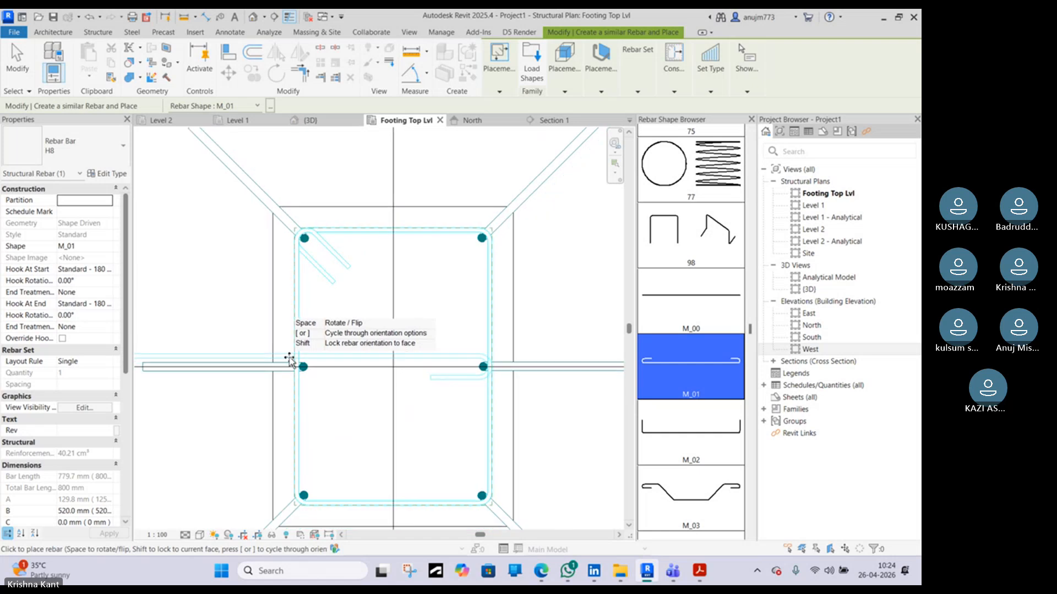
scroll(290, 360, "down", 4)
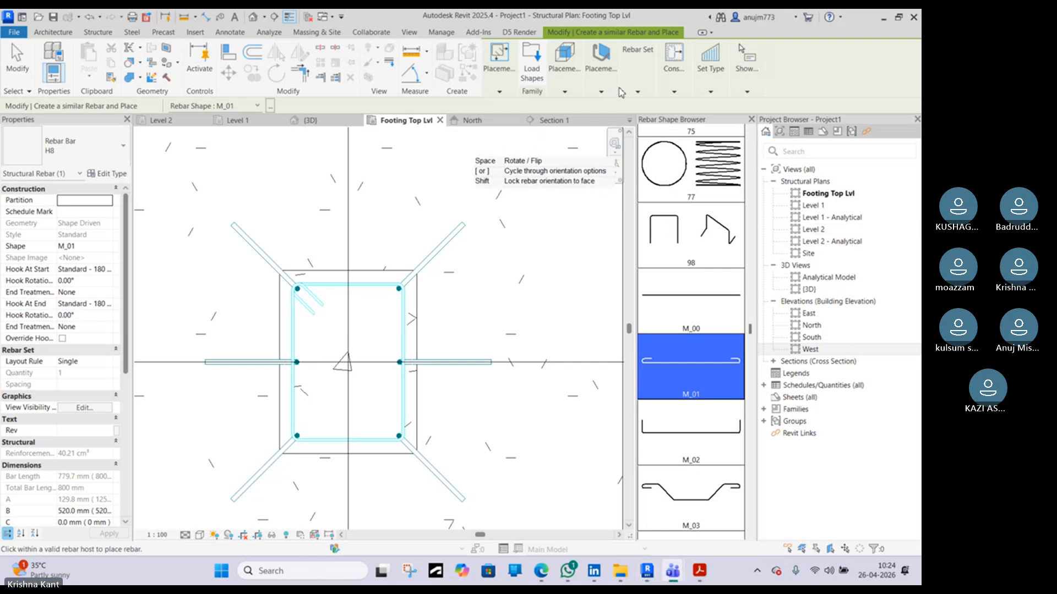
Set the placement orientation to Parallel to Work Plane after trying Parallel to Cover and Perpendicular to Cover
left_click(601, 80)
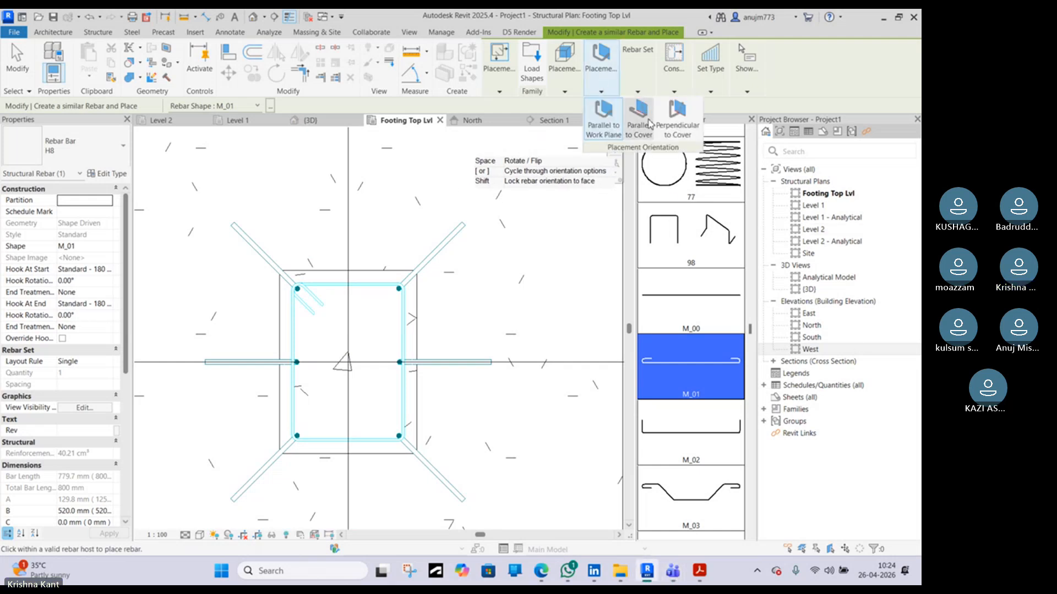
left_click(647, 132)
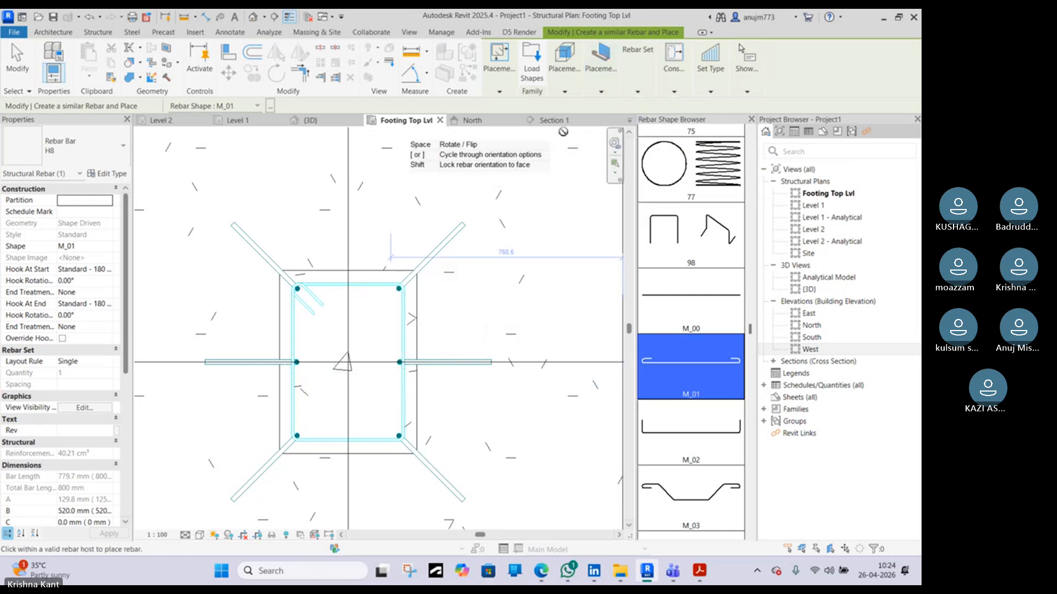
left_click(601, 88)
left_click(677, 116)
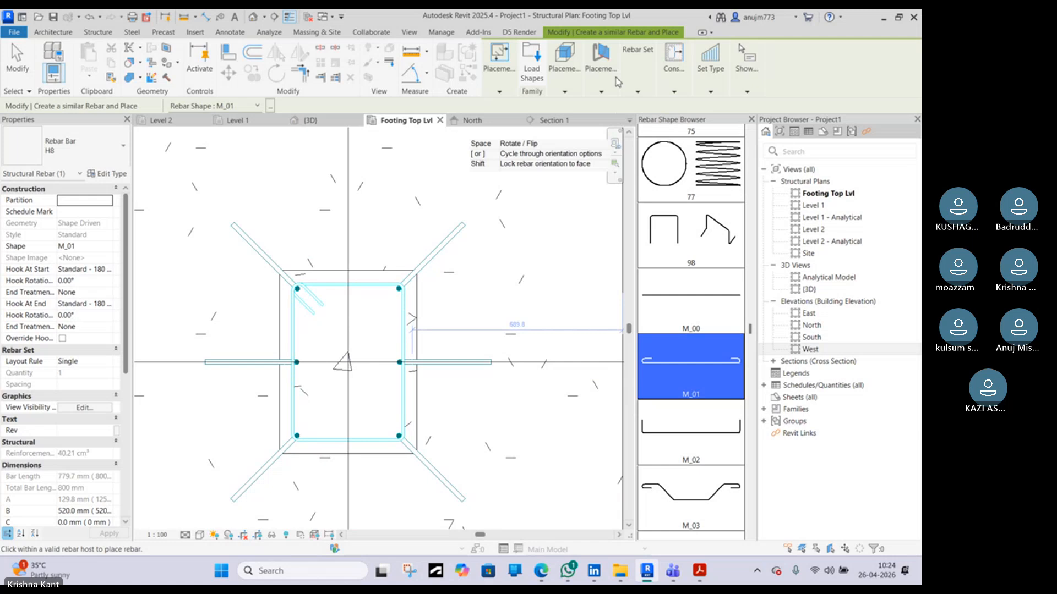
mouse_move(613, 80)
left_click(603, 119)
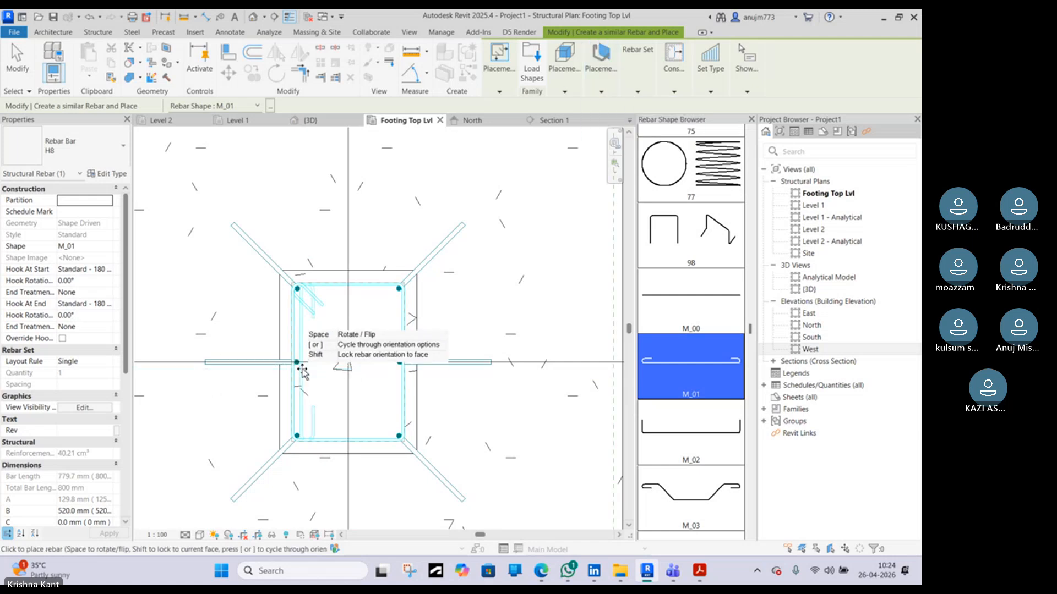
Rotate the M_01 link bar horizontal and place it across the column's middle bars
scroll(303, 373, "up", 2)
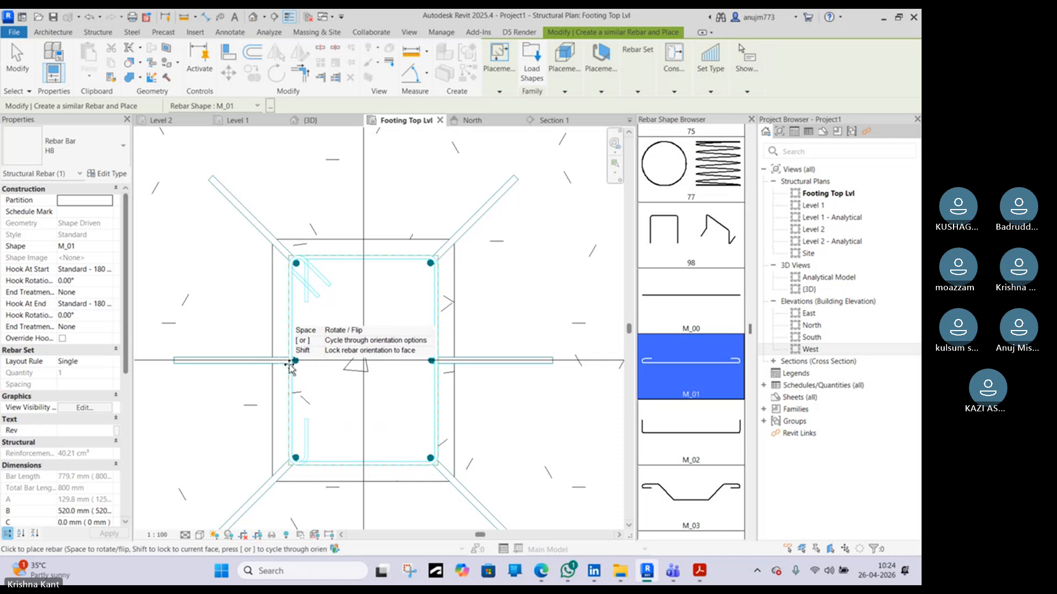
scroll(291, 368, "up", 2)
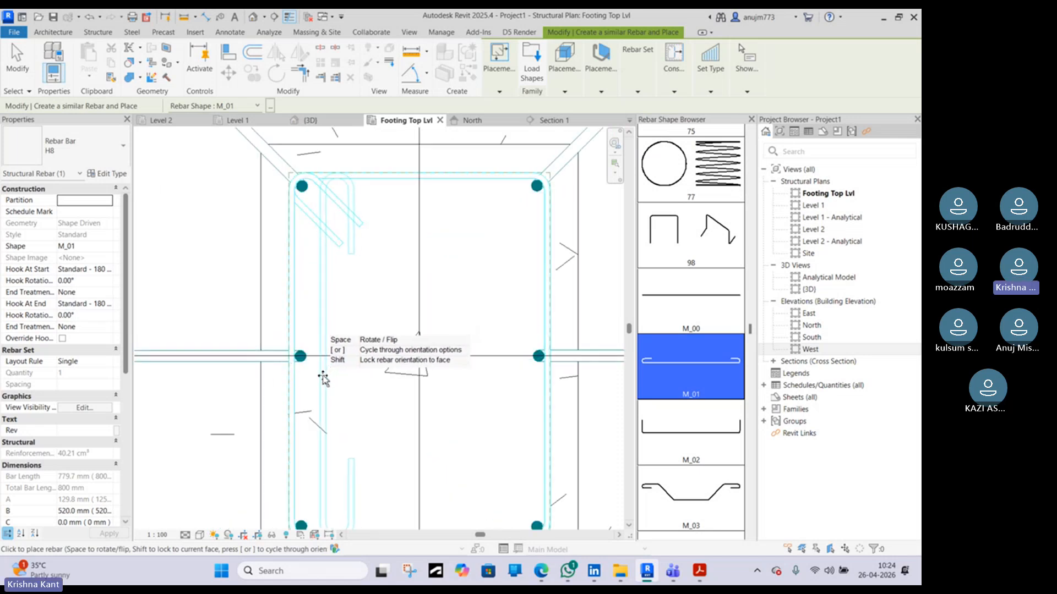
key("space")
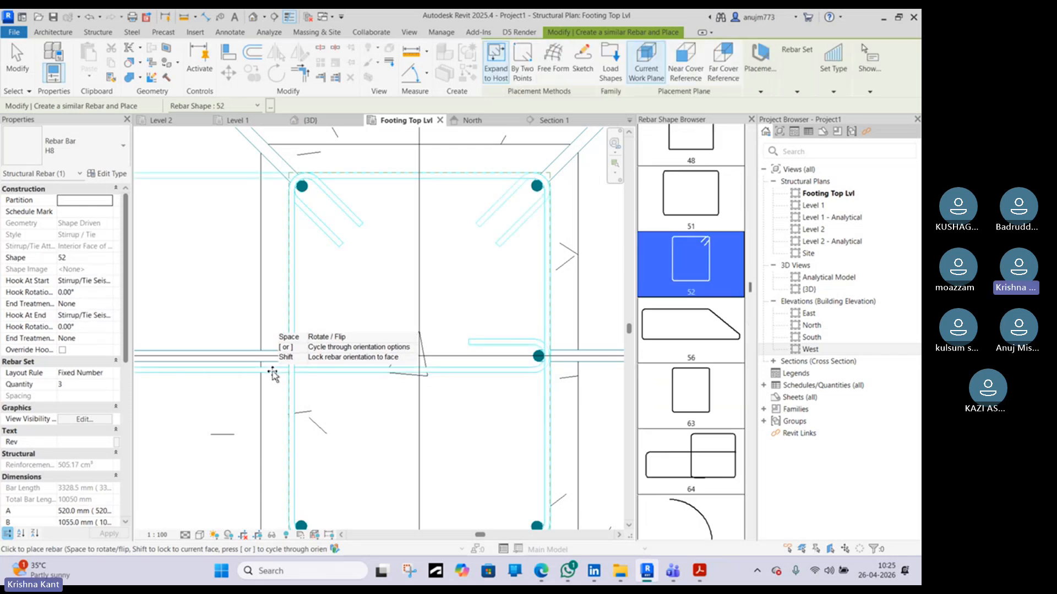
left_click(273, 373)
key("Escape")
Shorten the placed link bar by moving its left end onto the left middle column bar
left_click(329, 373)
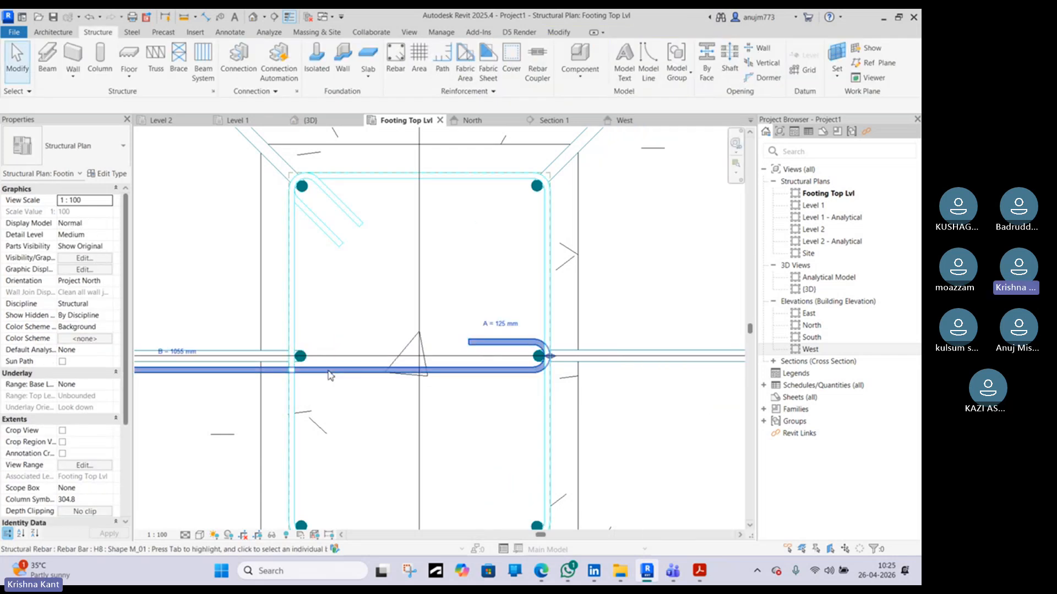
scroll(330, 374, "down", 4)
scroll(165, 366, "up", 3)
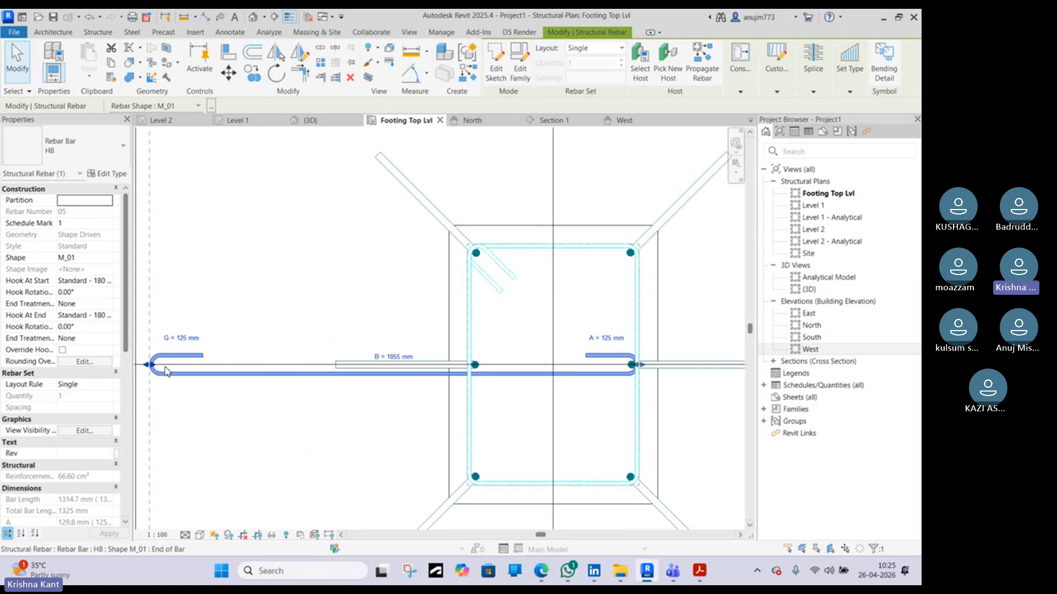
left_click_drag(175, 366, 496, 367)
scroll(493, 366, "up", 5)
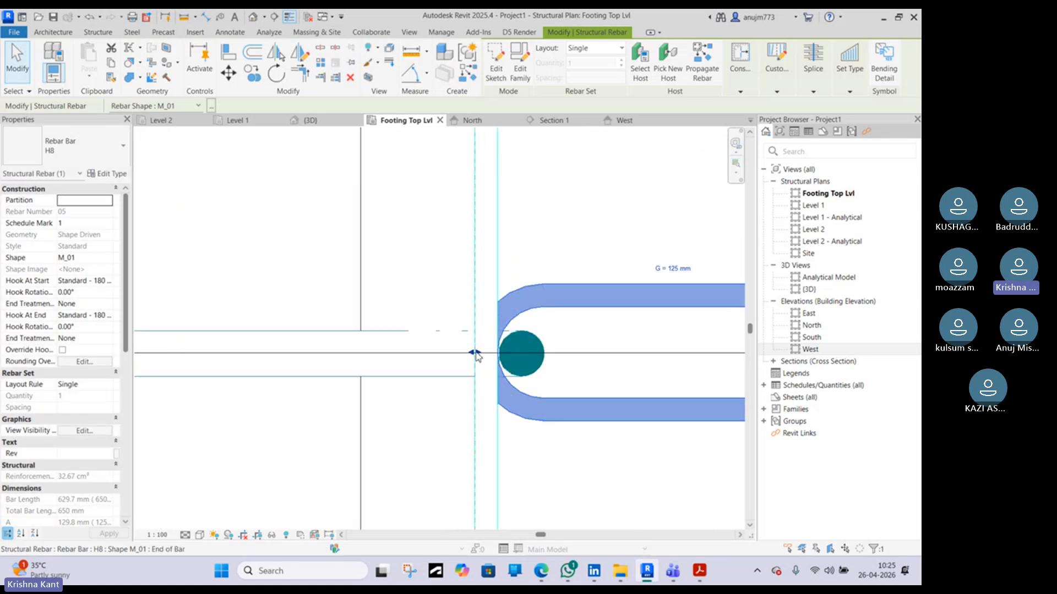
scroll(476, 357, "down", 5)
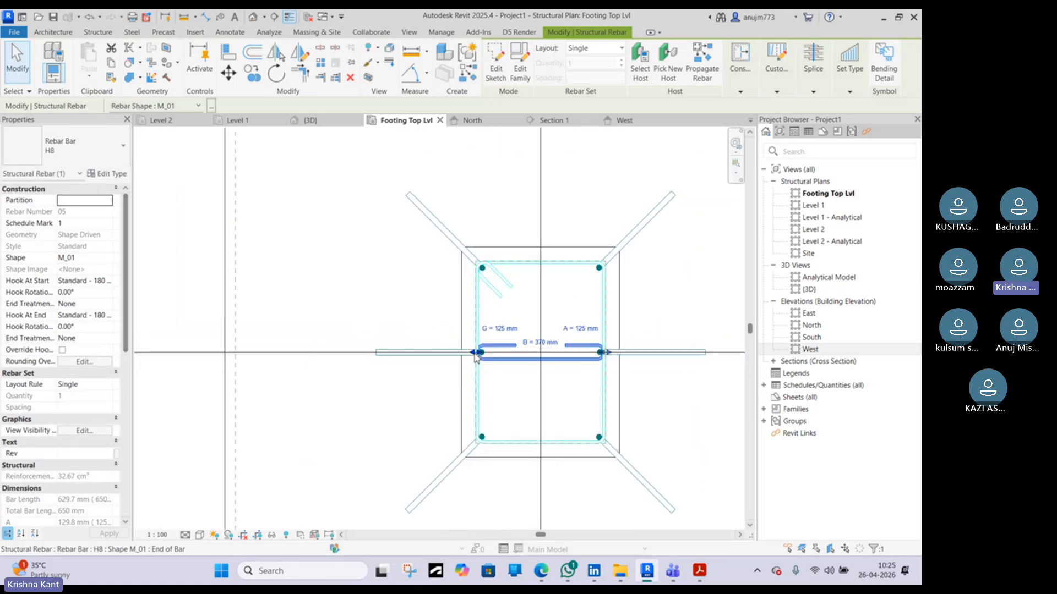
key("Escape")
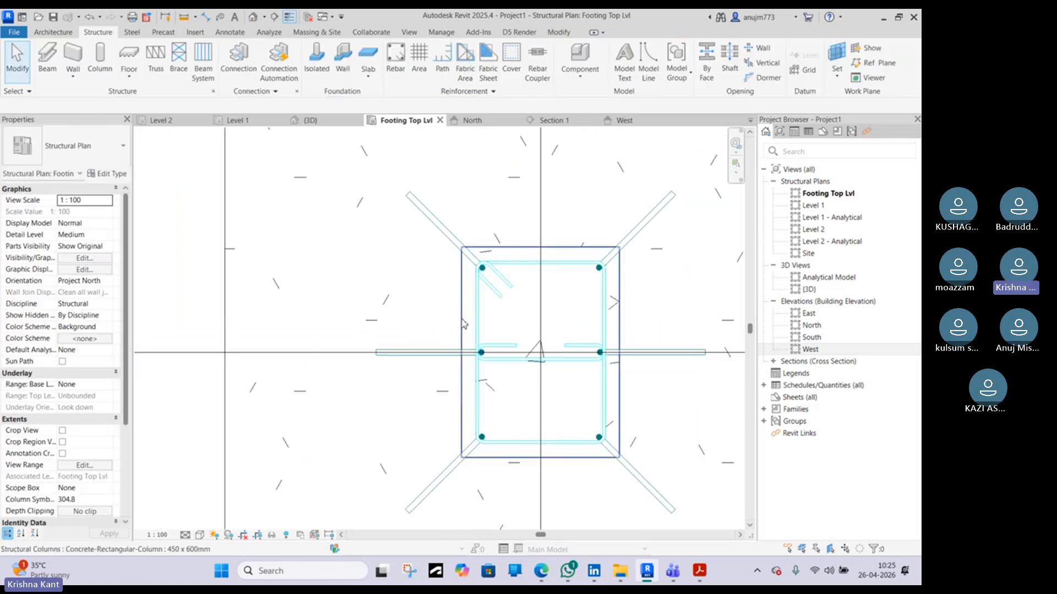
Open Section 1 and inspect the column and footing reinforcement
left_click(569, 123)
scroll(572, 232, "up", 4)
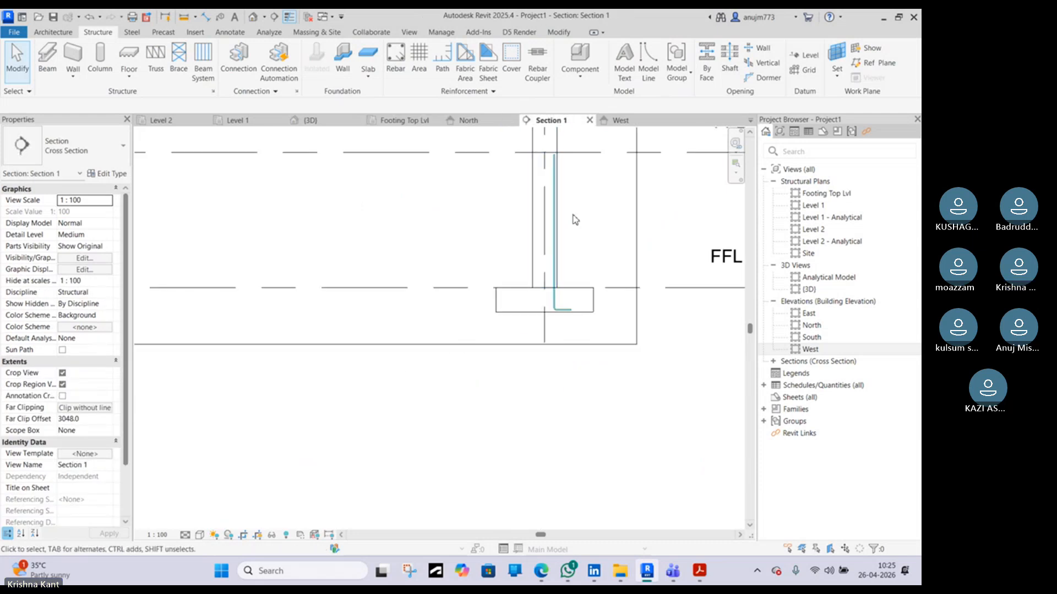
scroll(575, 221, "down", 3)
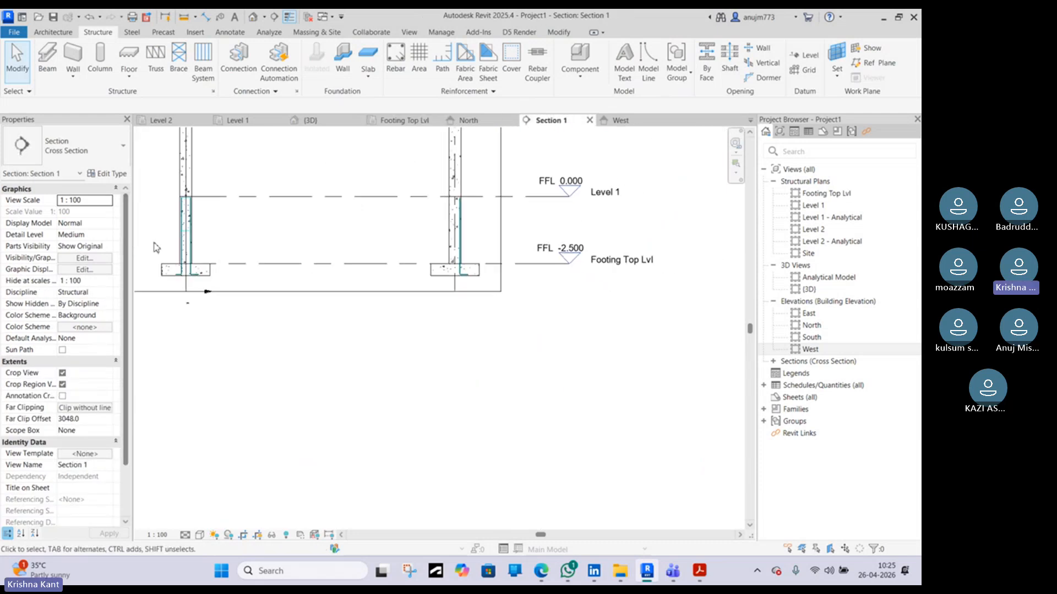
scroll(471, 227, "up", 5)
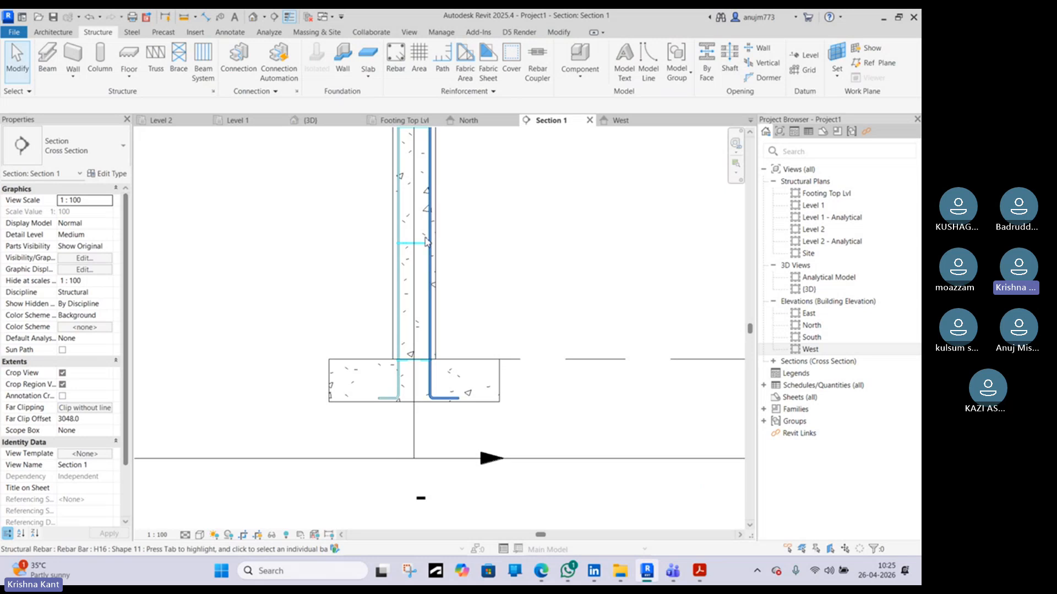
Zoom in on the column base in Section 1 to inspect the M_01 link bar at the footing top
scroll(426, 242, "up", 6)
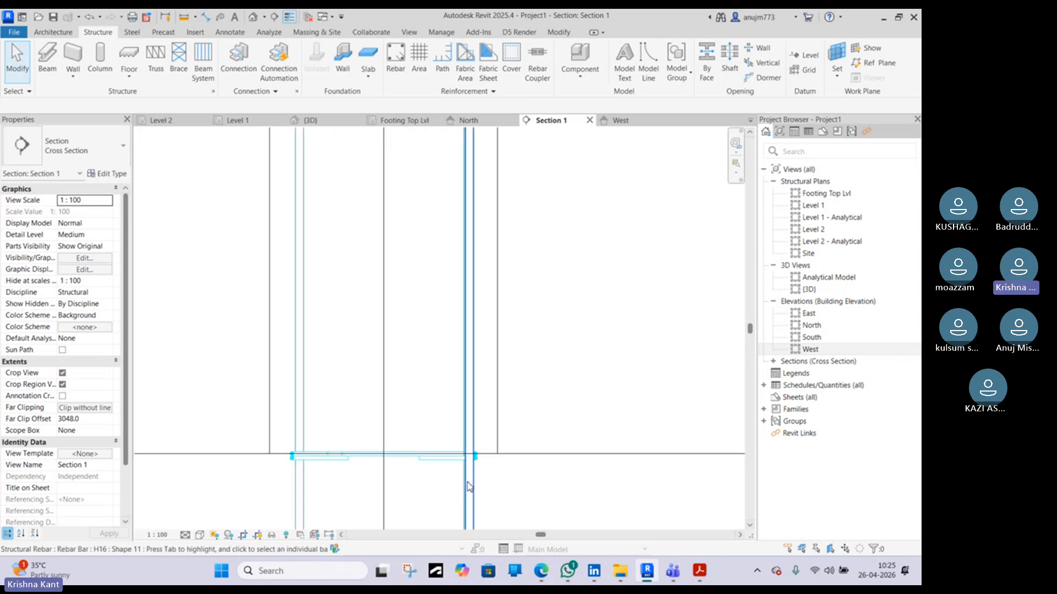
scroll(452, 460, "up", 2)
left_click(450, 457)
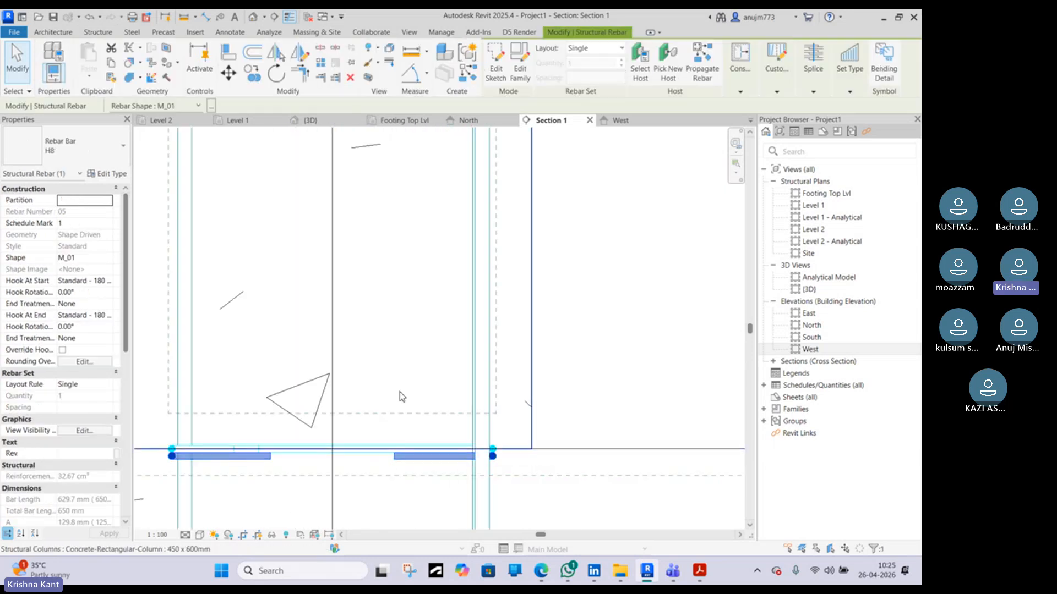
scroll(202, 463, "up", 2)
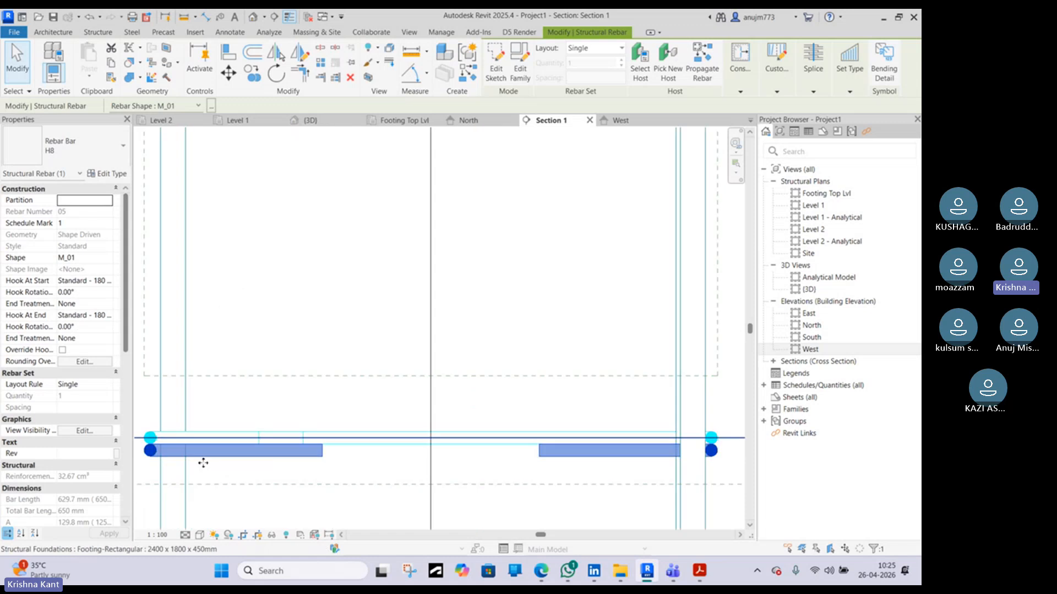
scroll(263, 395, "down", 2)
middle_click_drag(295, 396, 459, 394)
scroll(458, 393, "down", 4)
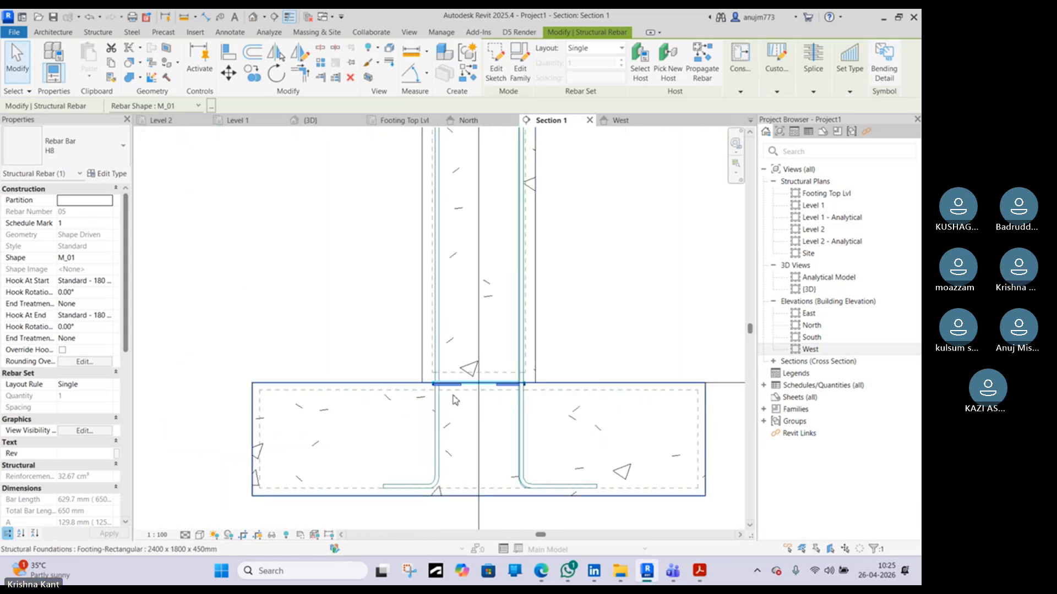
scroll(456, 386, "up", 3)
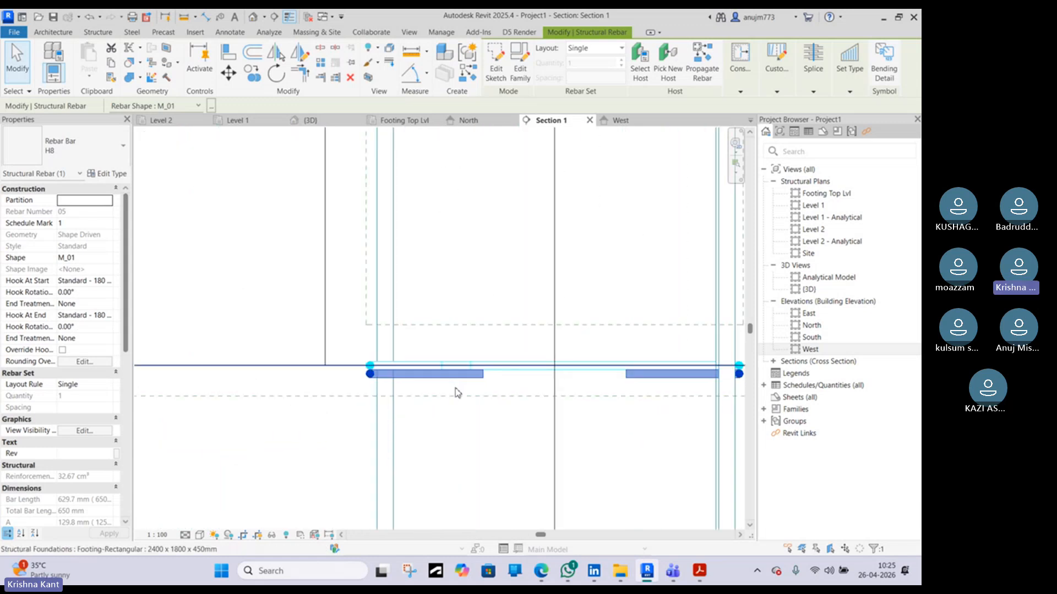
Change the column tie set's layout to Maximum Spacing with 150 mm spacing
left_click(488, 366)
scroll(487, 363, "down", 3)
mouse_move(478, 324)
middle_mouse_down()
mouse_move(487, 355)
mouse_move(468, 477)
middle_mouse_up()
middle_click_drag(461, 267, 455, 306)
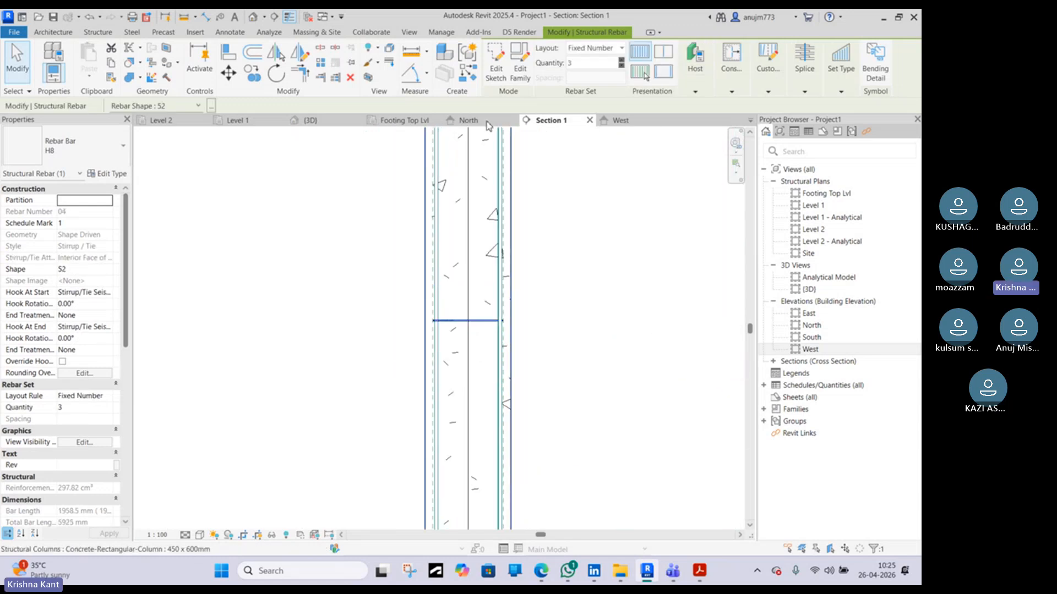
left_click(619, 49)
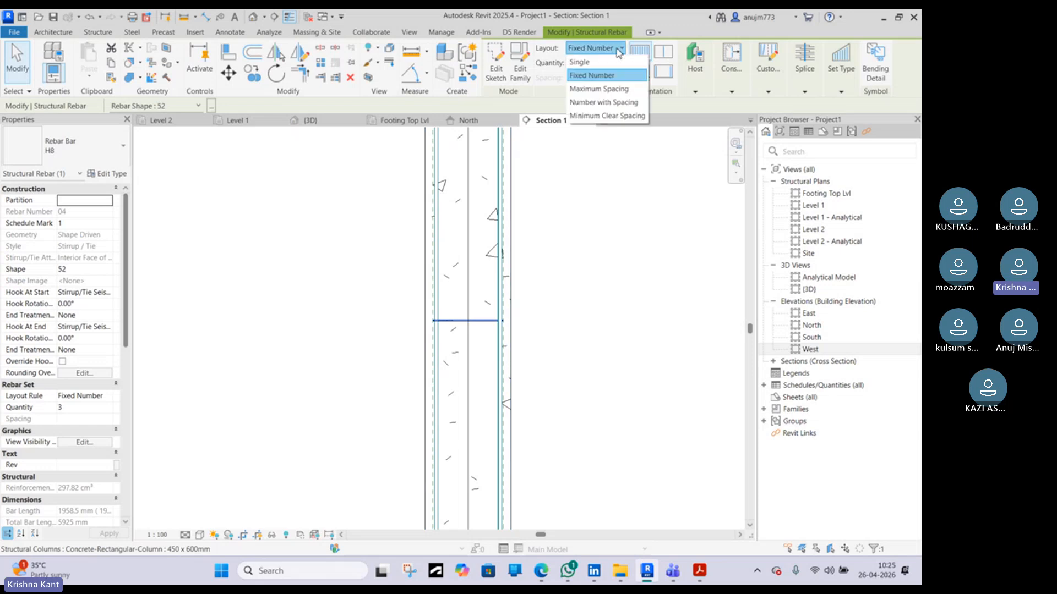
left_click(592, 89)
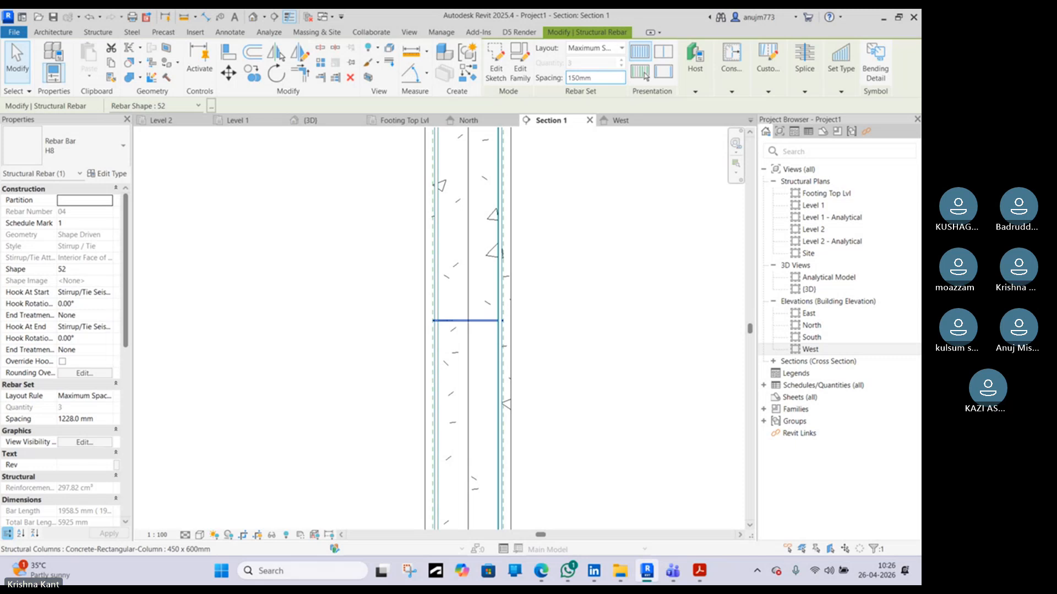
key("Return")
Extend the tie set's lower end down into the footing so ties continue below the footing top
scroll(521, 248, "down", 2)
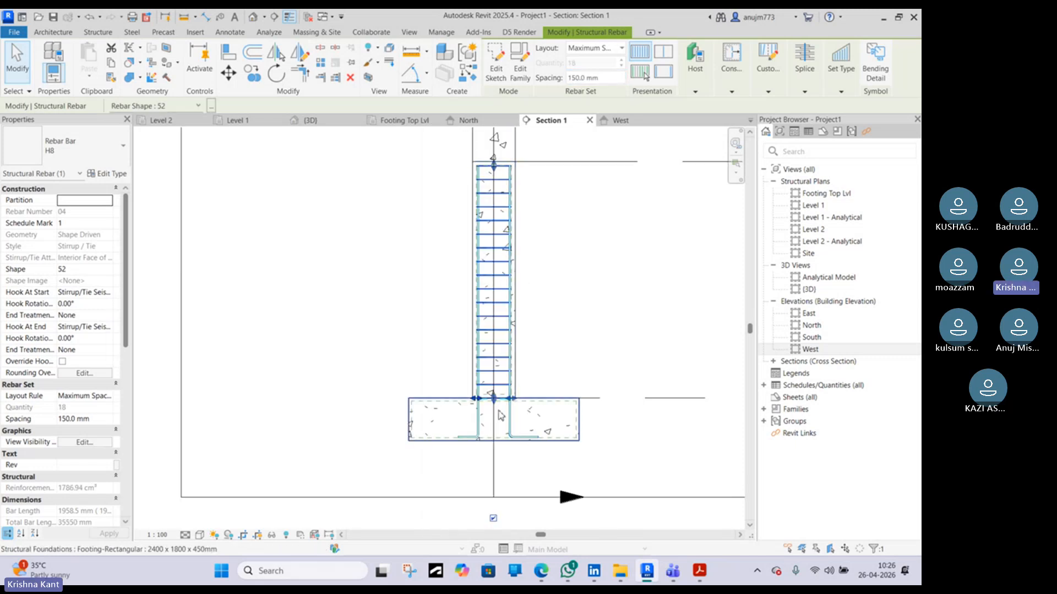
scroll(493, 399, "up", 5)
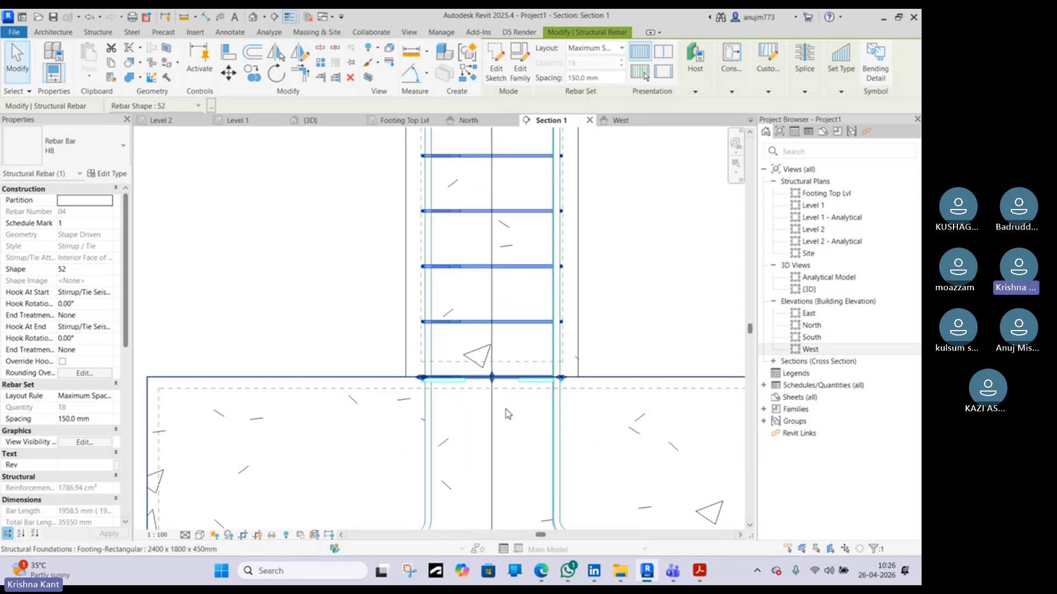
scroll(594, 384, "up", 2)
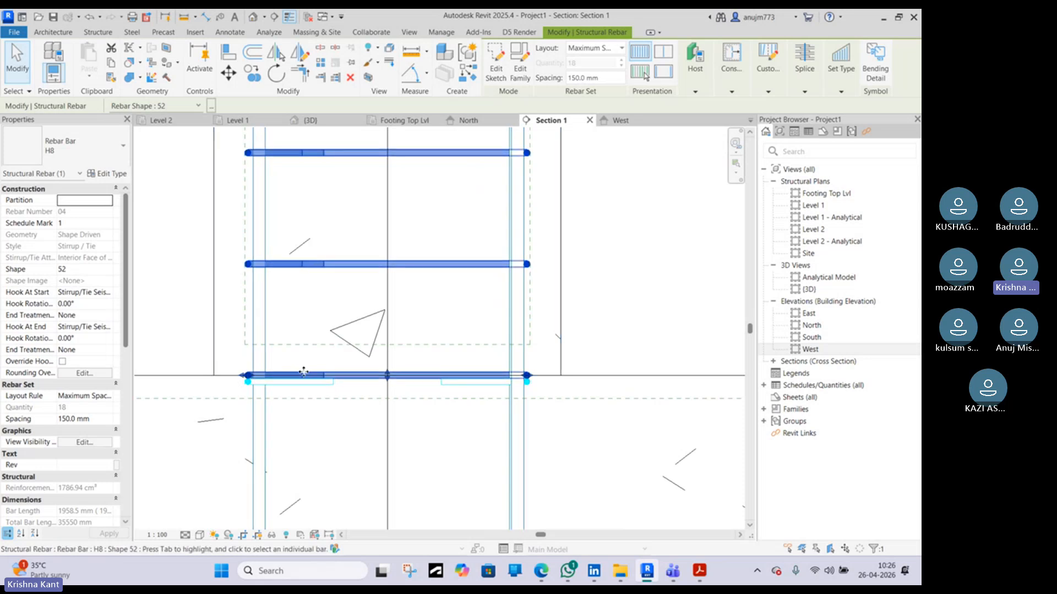
middle_click_drag(401, 388, 404, 380)
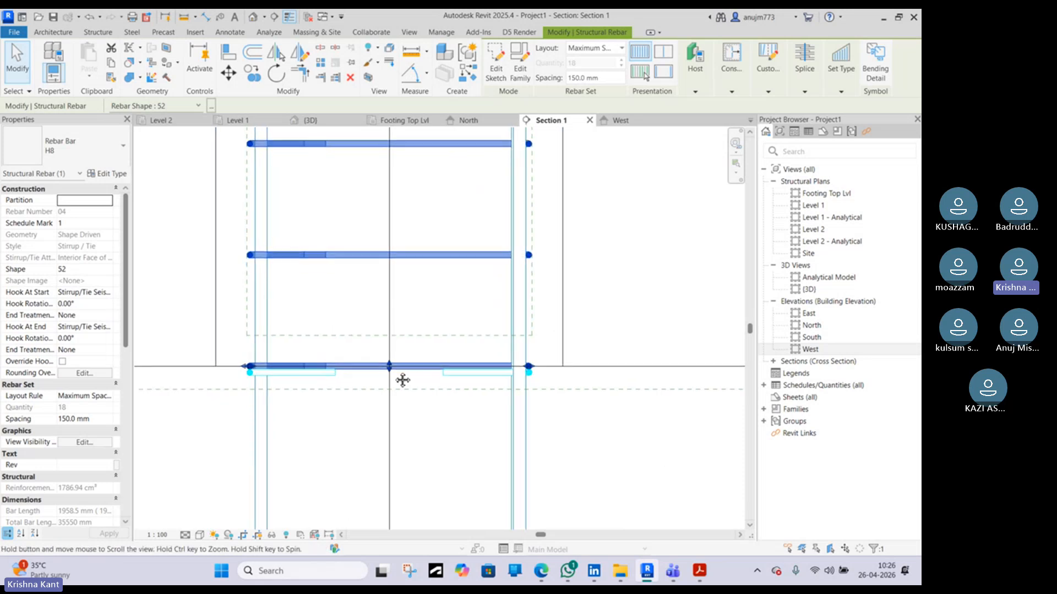
left_click_drag(392, 369, 480, 472)
middle_click_drag(545, 398, 543, 373)
scroll(543, 372, "up", 1)
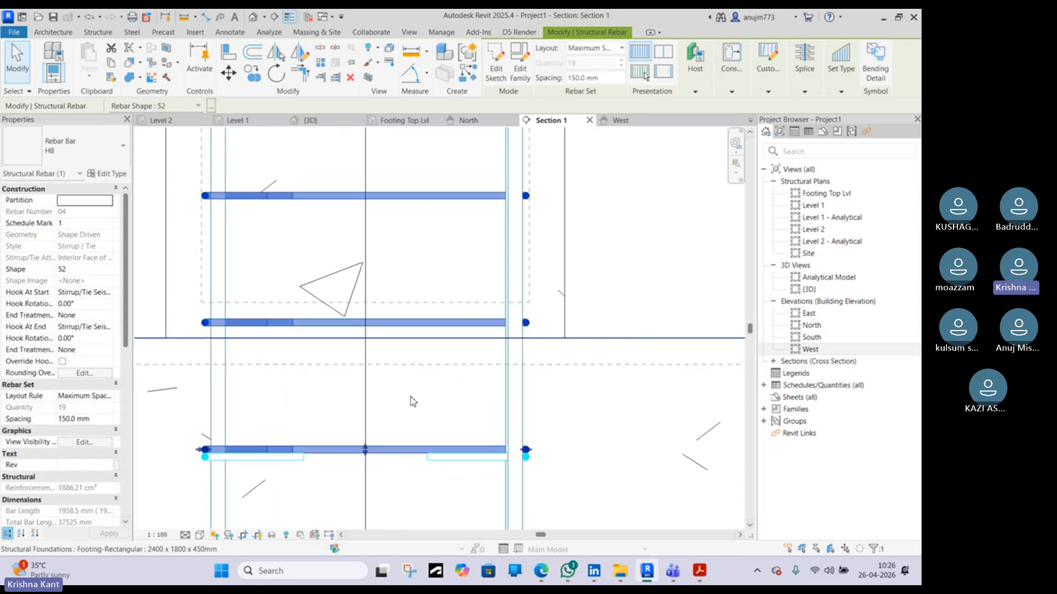
scroll(412, 398, "down", 4)
scroll(389, 435, "down", 2)
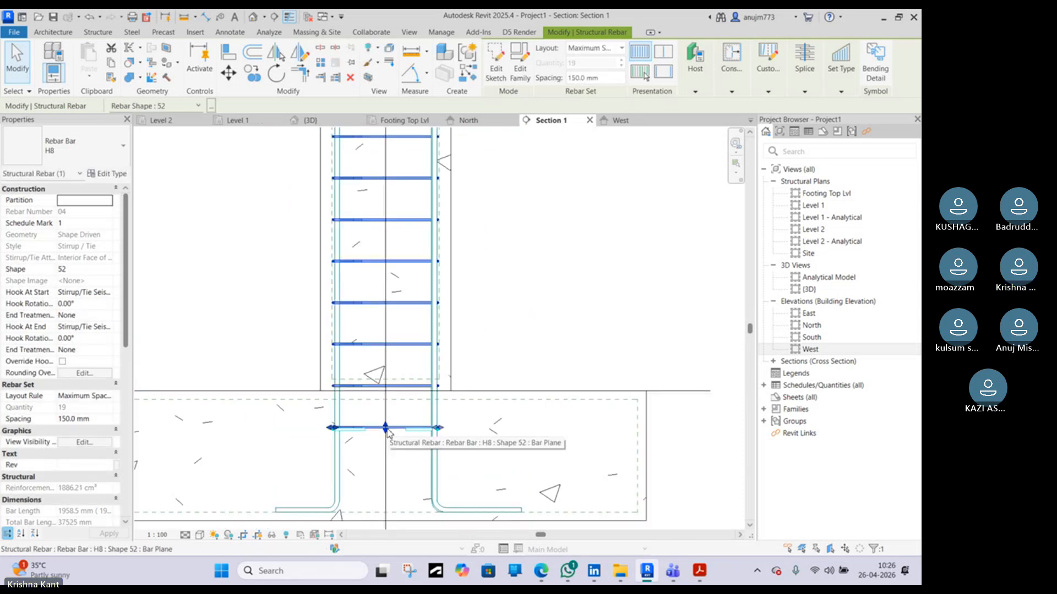
left_click_drag(387, 431, 395, 486)
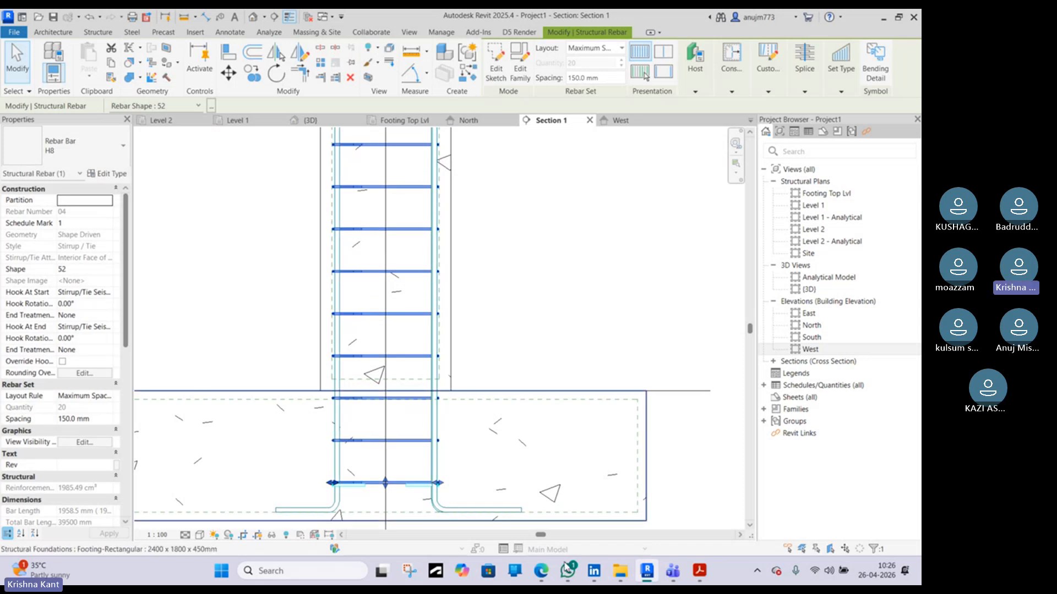
Switch to the browser and examine the 'concrete column rebar' image results for column and footing reinforcement references
left_click(537, 573)
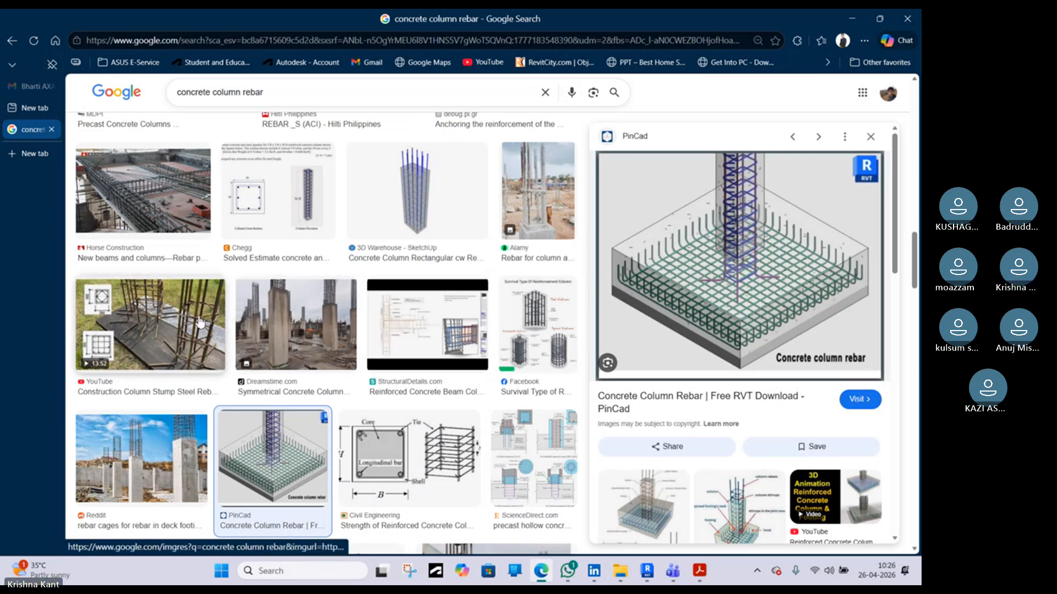
left_click(187, 329)
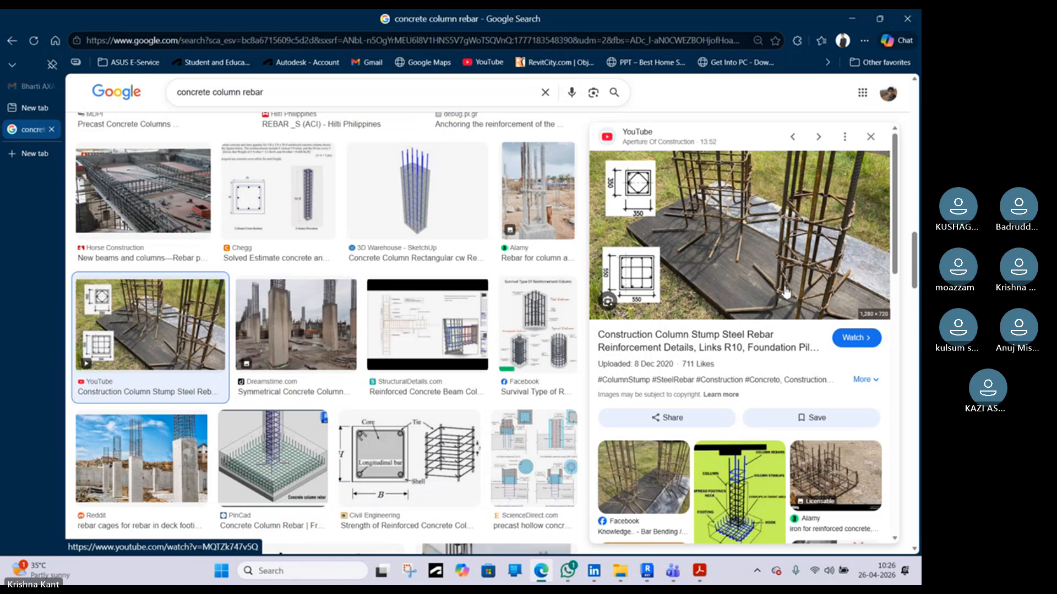
scroll(786, 292, "down", 3)
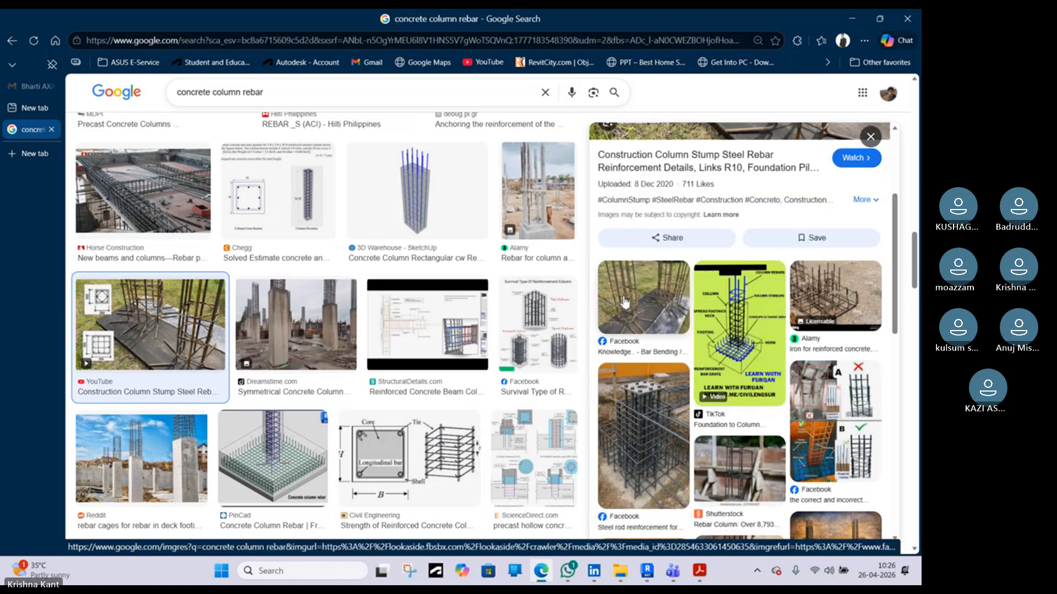
scroll(624, 301, "down", 3)
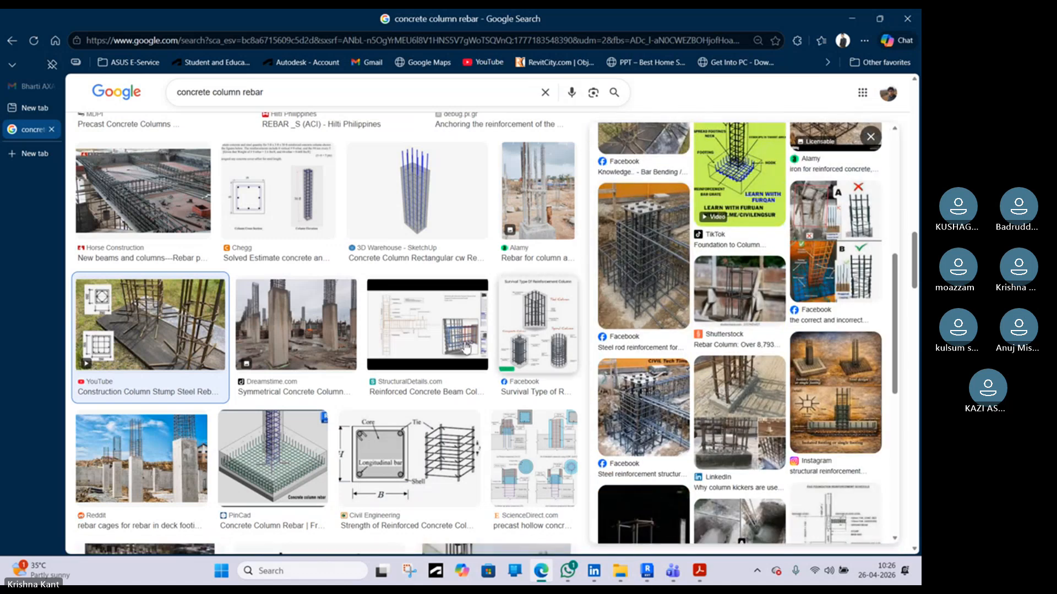
scroll(416, 365, "down", 4)
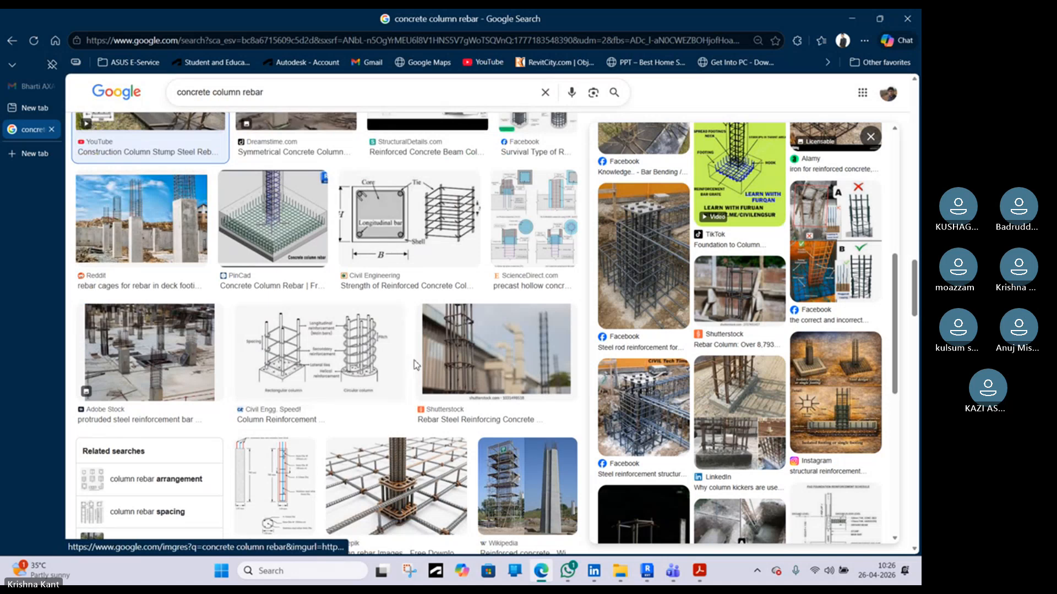
scroll(416, 365, "down", 4)
scroll(420, 368, "down", 6)
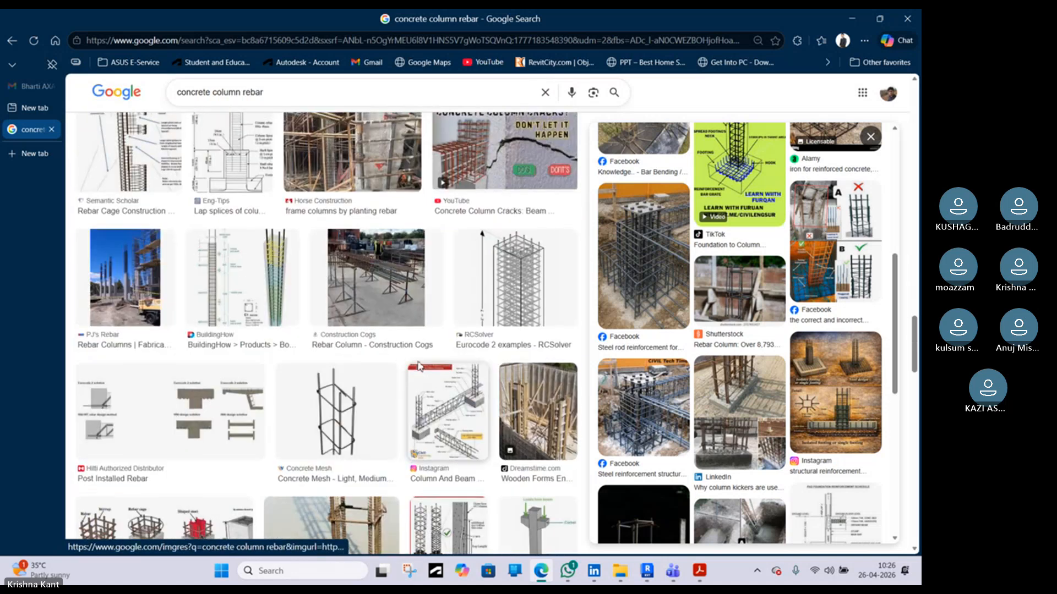
scroll(333, 329, "up", 13)
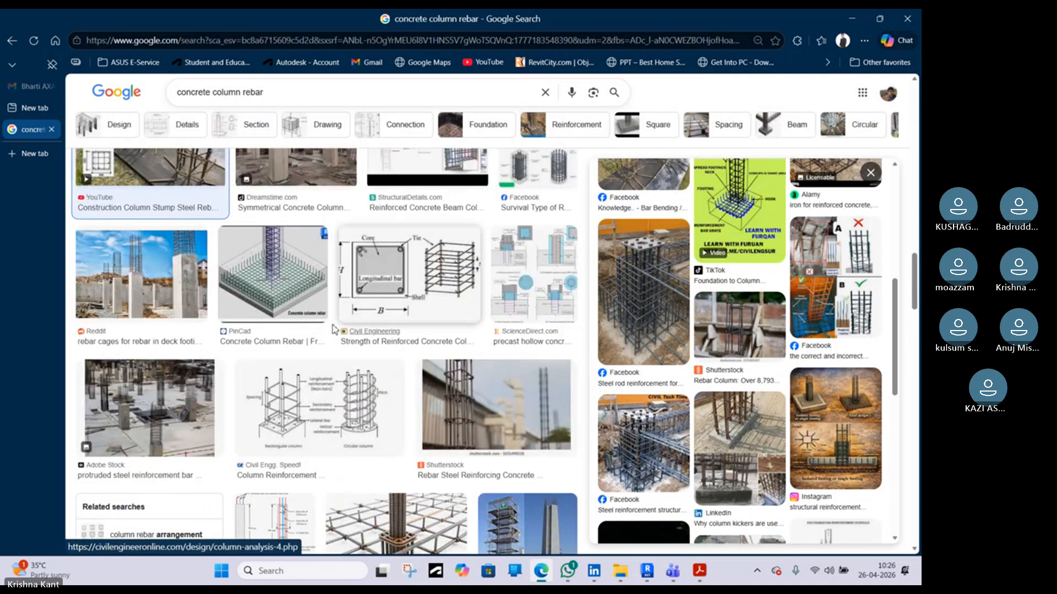
left_click(283, 282)
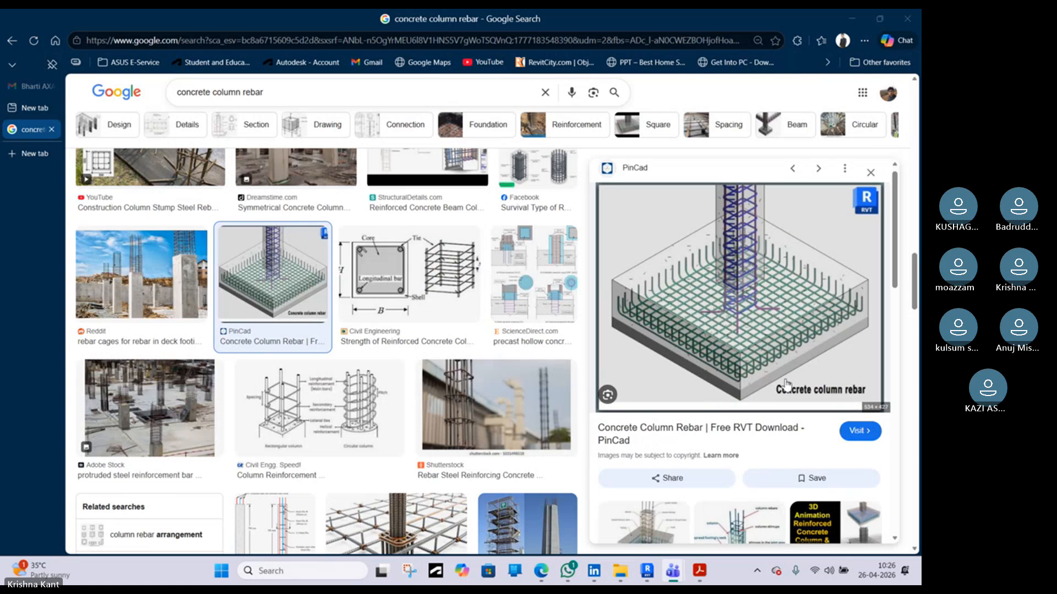
scroll(777, 382, "down", 4)
scroll(777, 383, "down", 3)
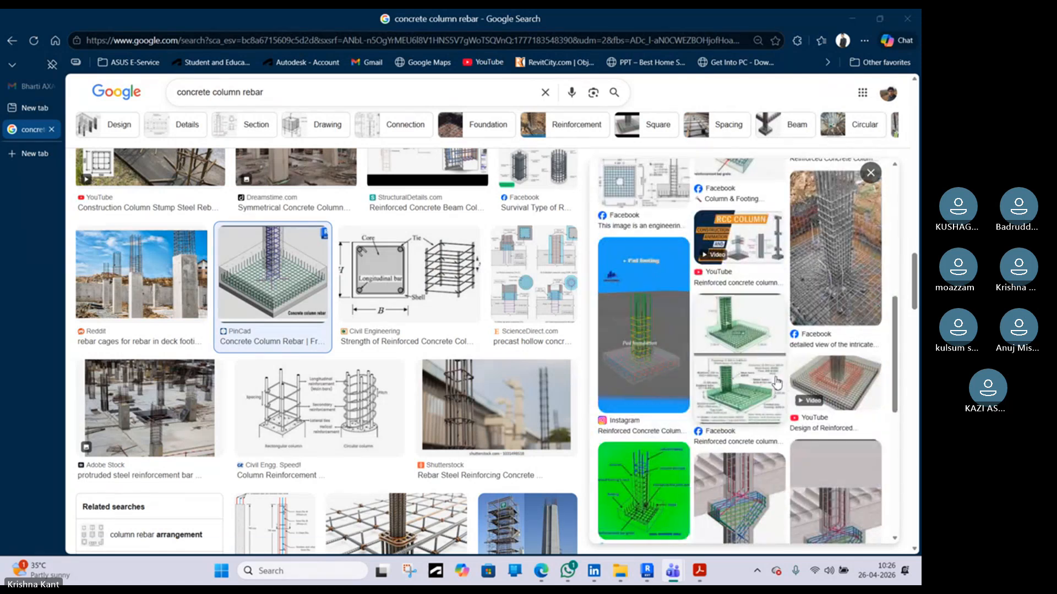
scroll(774, 380, "down", 4)
scroll(764, 371, "up", 10)
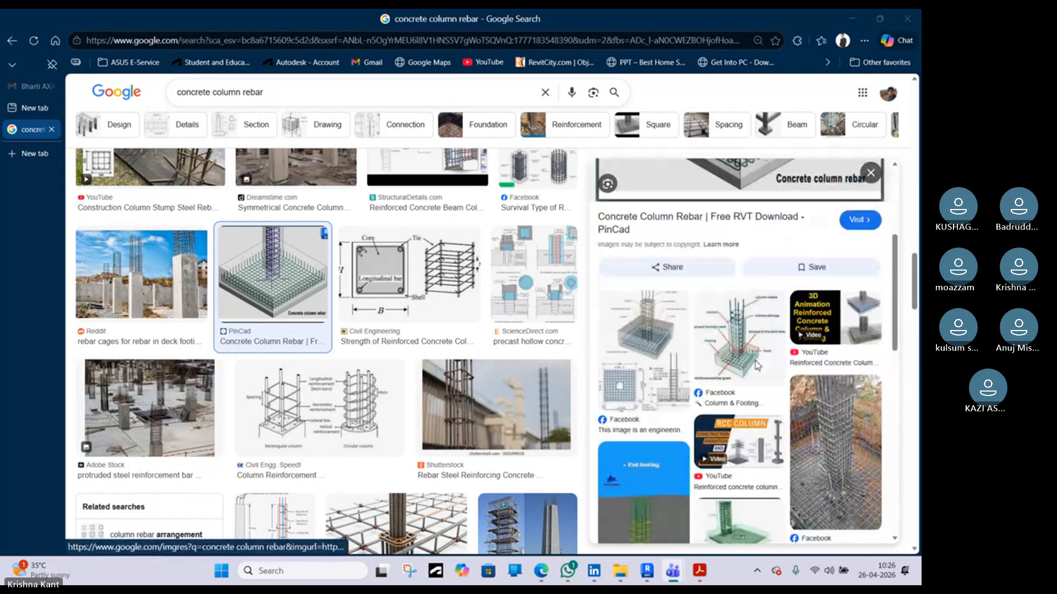
left_click(649, 354)
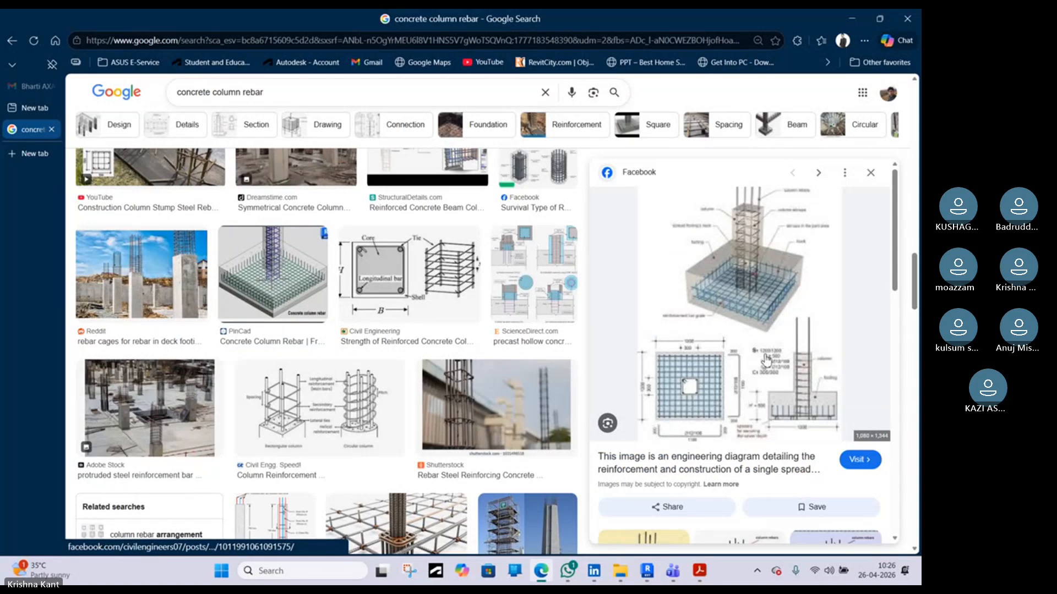
scroll(770, 317, "down", 5)
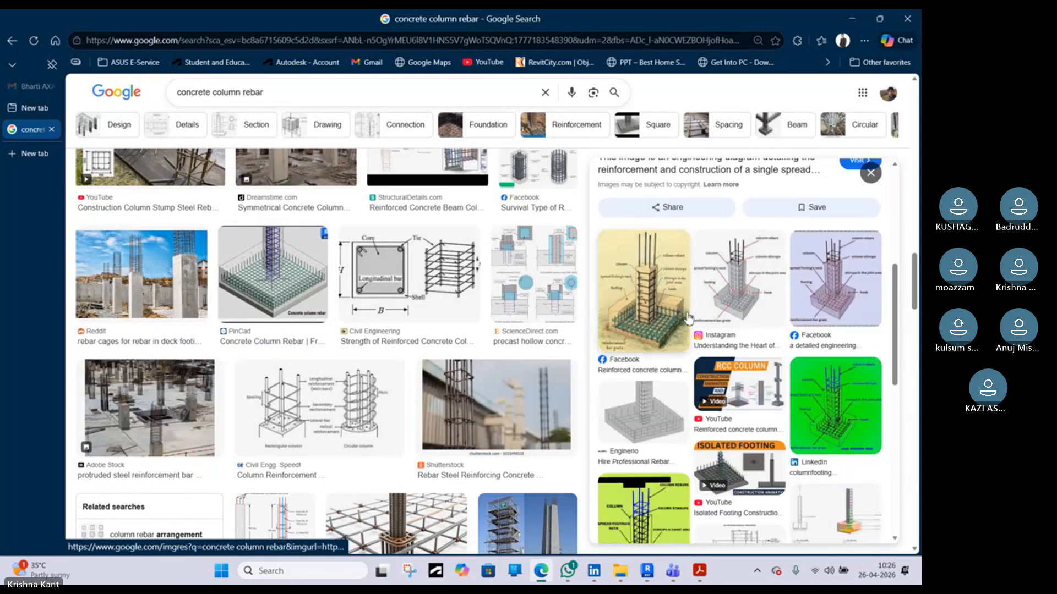
left_click(773, 308)
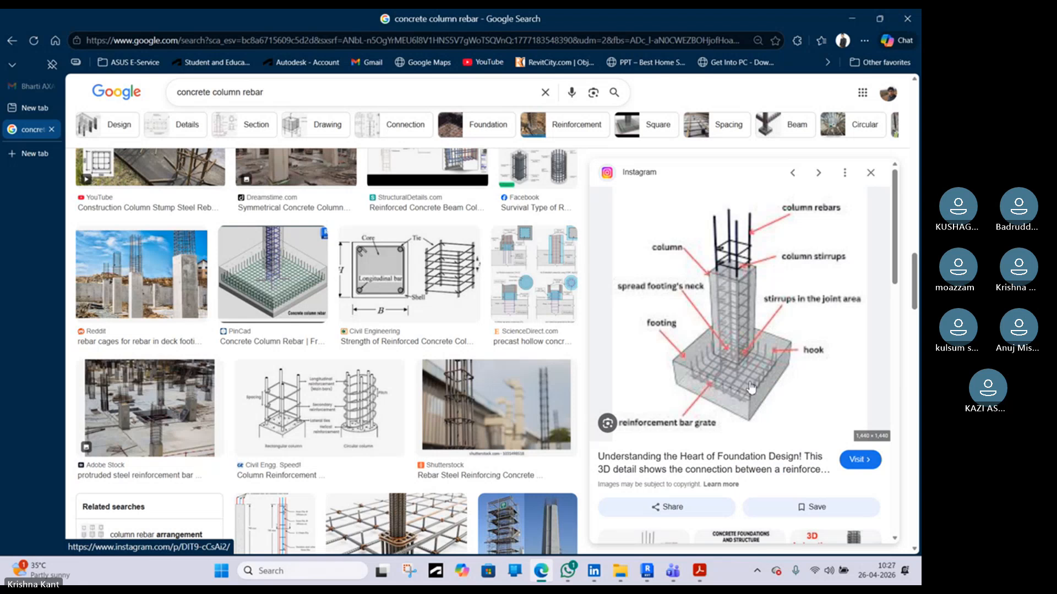
scroll(750, 385, "down", 8)
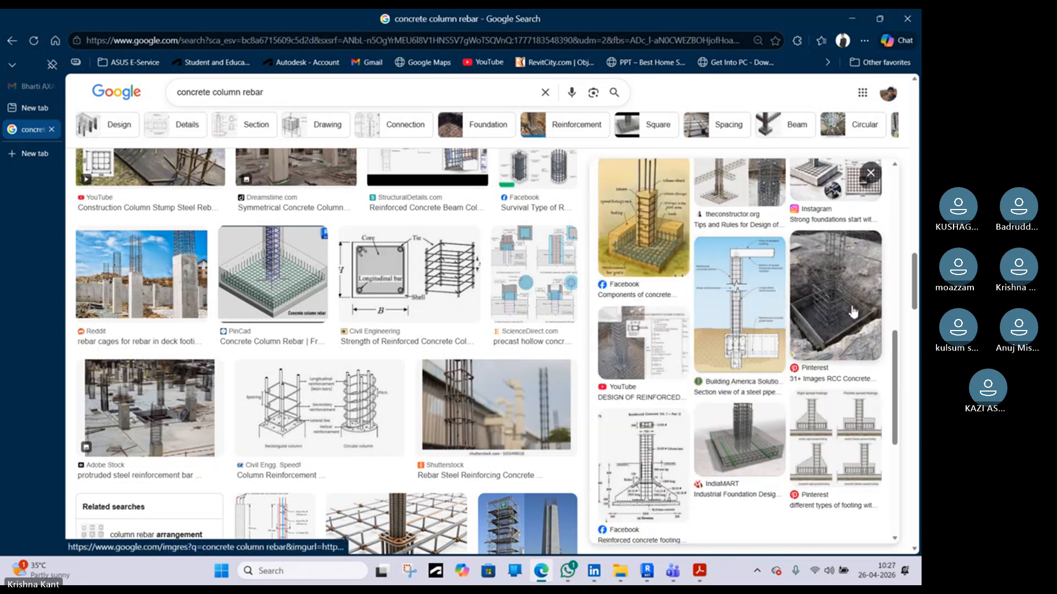
scroll(646, 244, "down", 6)
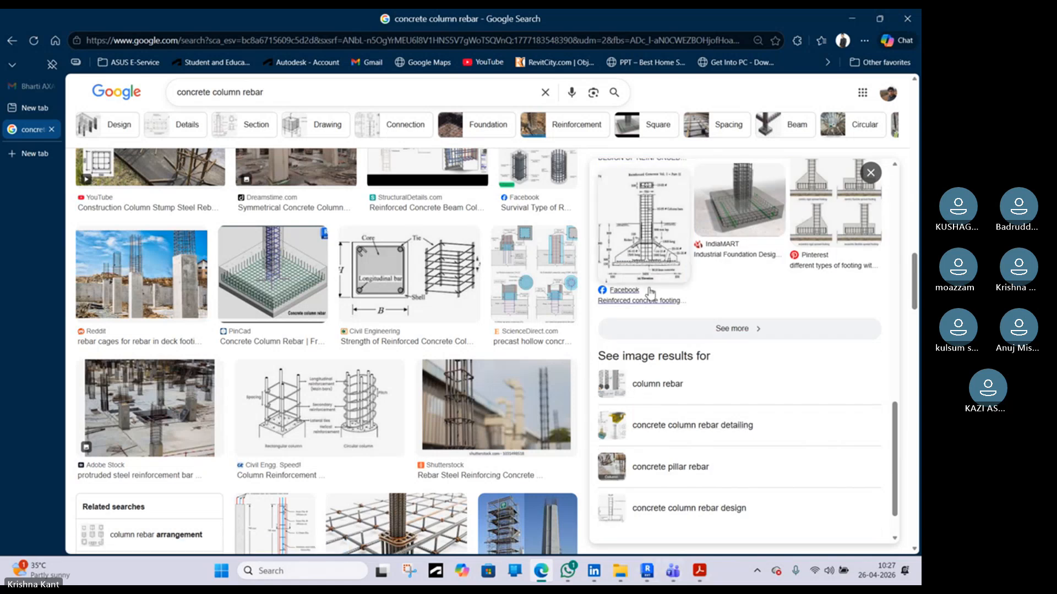
scroll(650, 294, "up", 3)
left_click(655, 429)
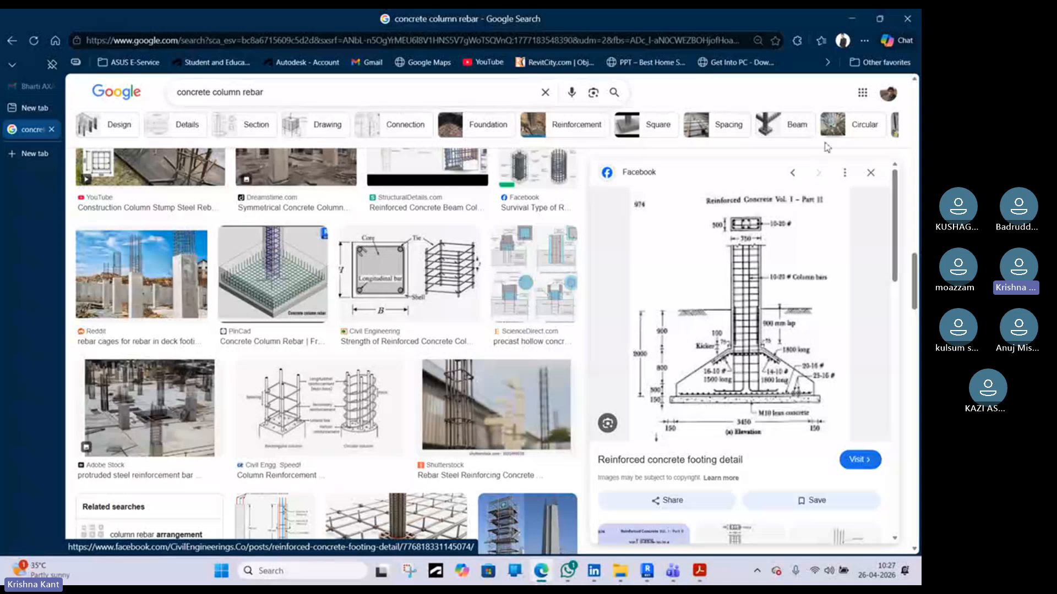
left_click(851, 21)
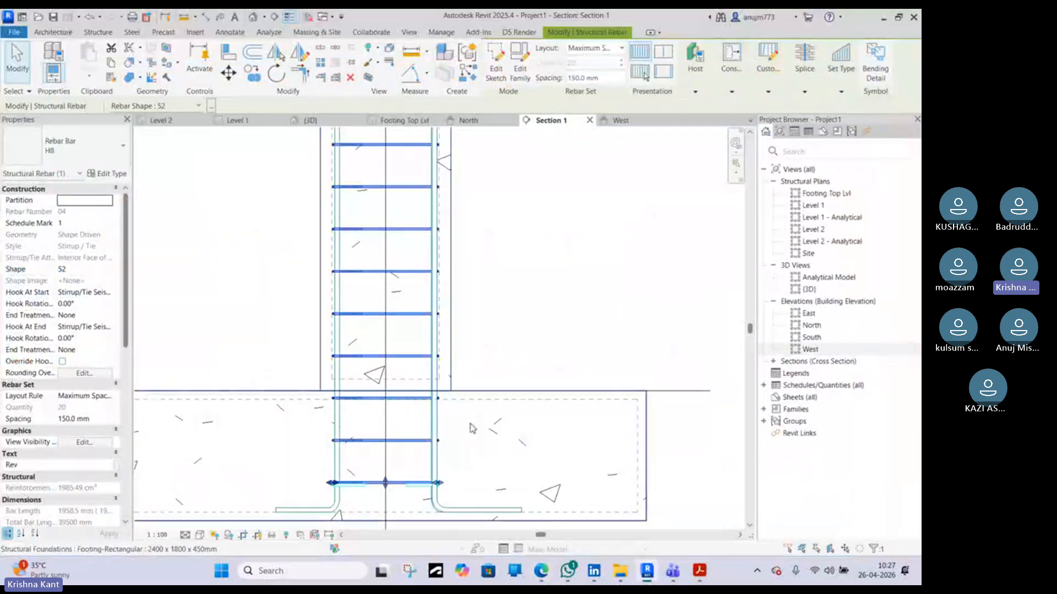
Select the M_01 link bar at the footing top and change its layout to Maximum Spacing
scroll(472, 425, "up", 3)
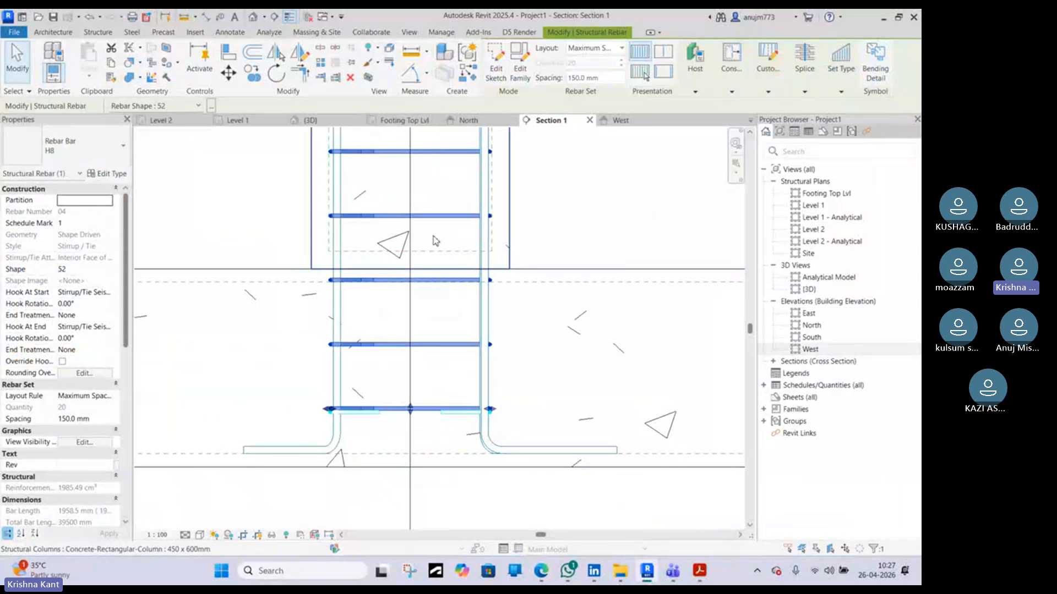
left_click_drag(410, 409, 409, 394)
left_click(549, 357)
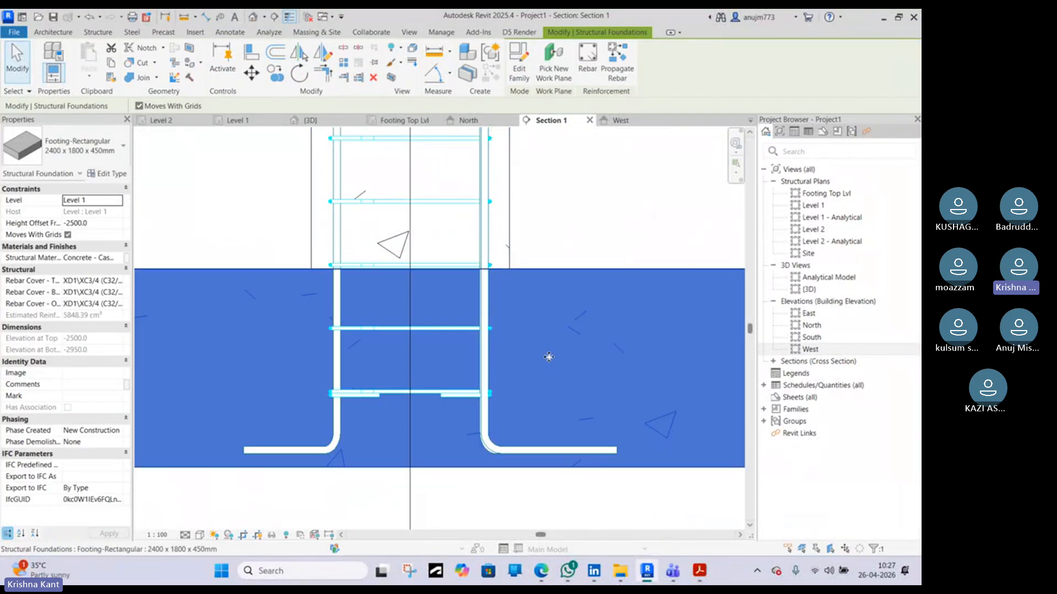
left_click(566, 255)
left_click(460, 397)
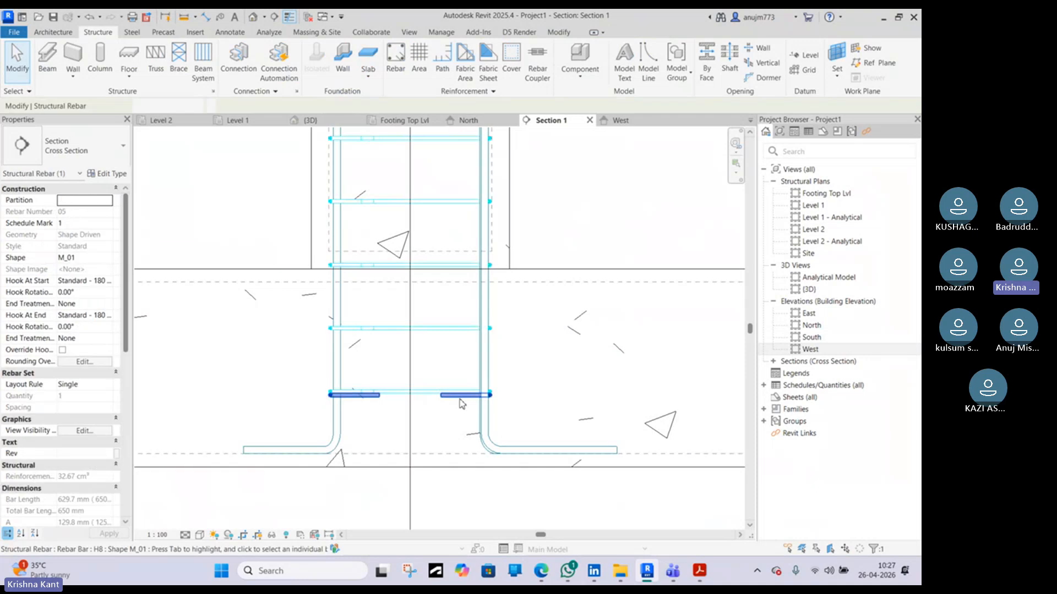
scroll(461, 403, "down", 3)
scroll(400, 394, "up", 4)
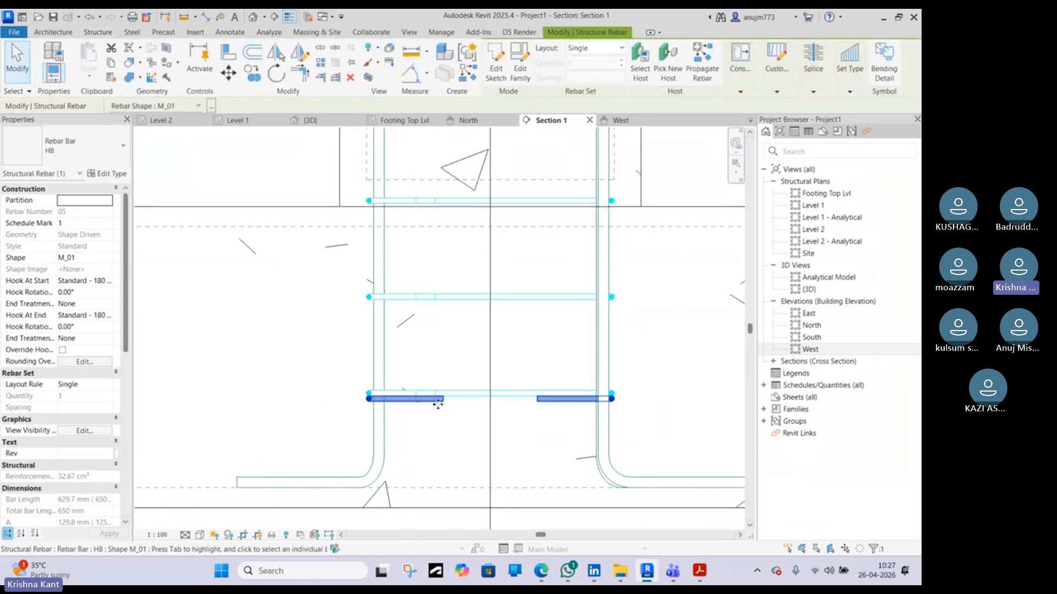
left_click(584, 51)
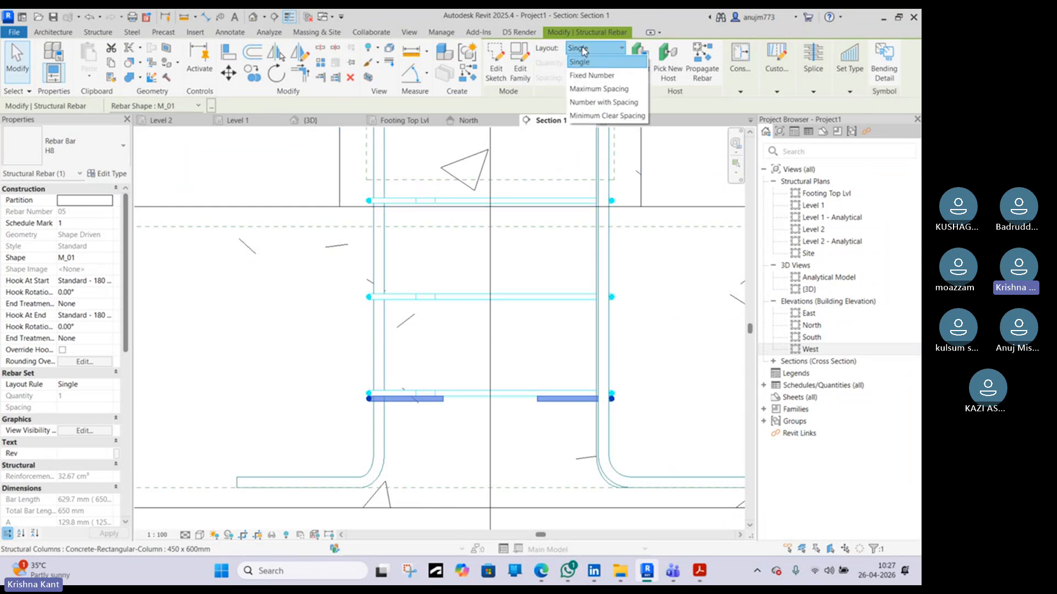
left_click(589, 89)
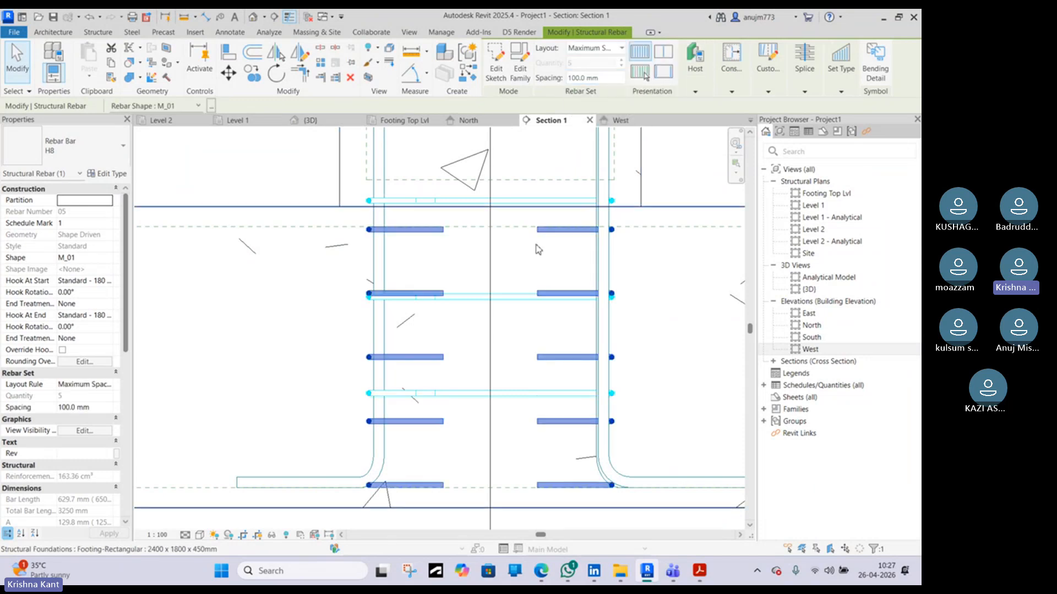
Try to edit the link set's spacing, then undo the change
scroll(536, 253, "down", 3)
middle_click_drag(537, 254, 522, 284)
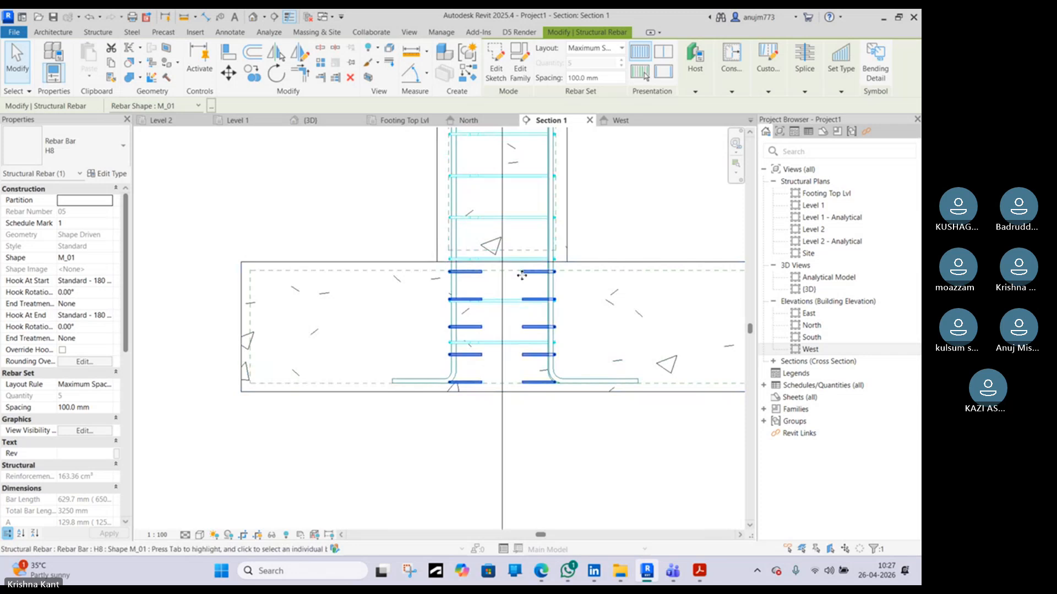
left_click(602, 78)
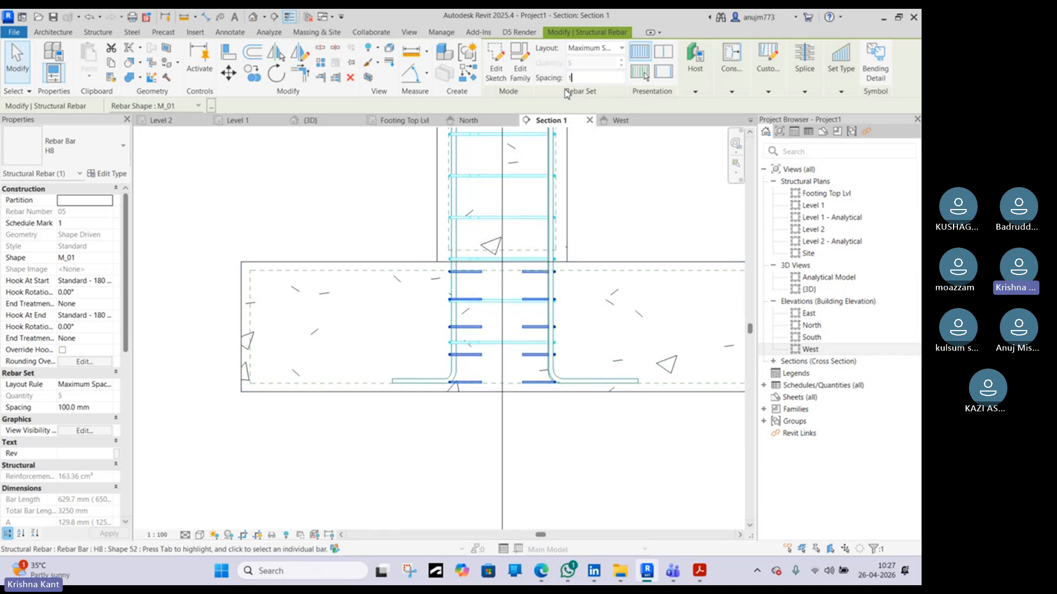
left_click(618, 200)
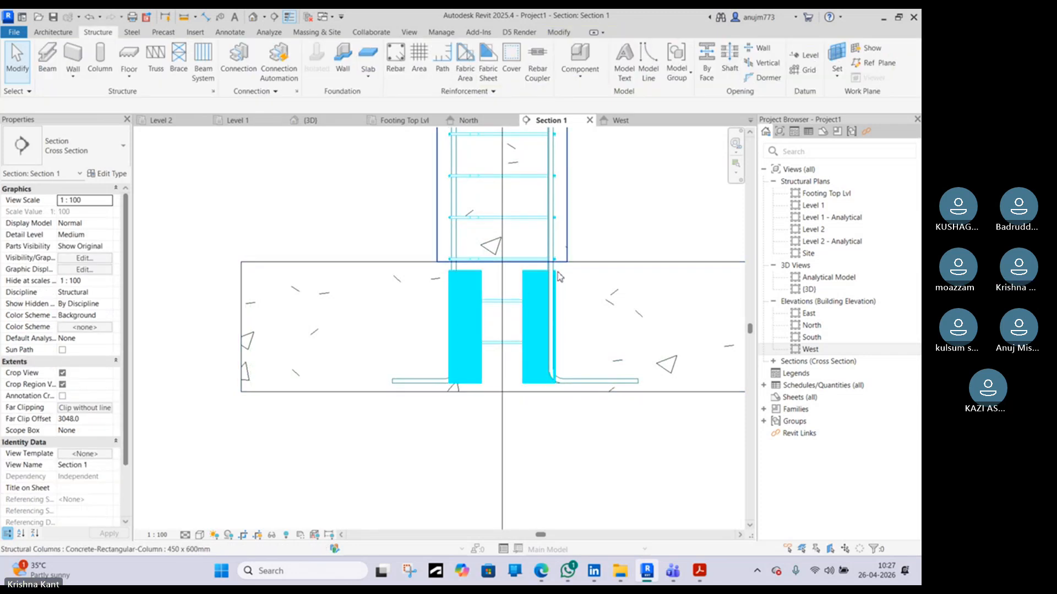
key("ctrl+z")
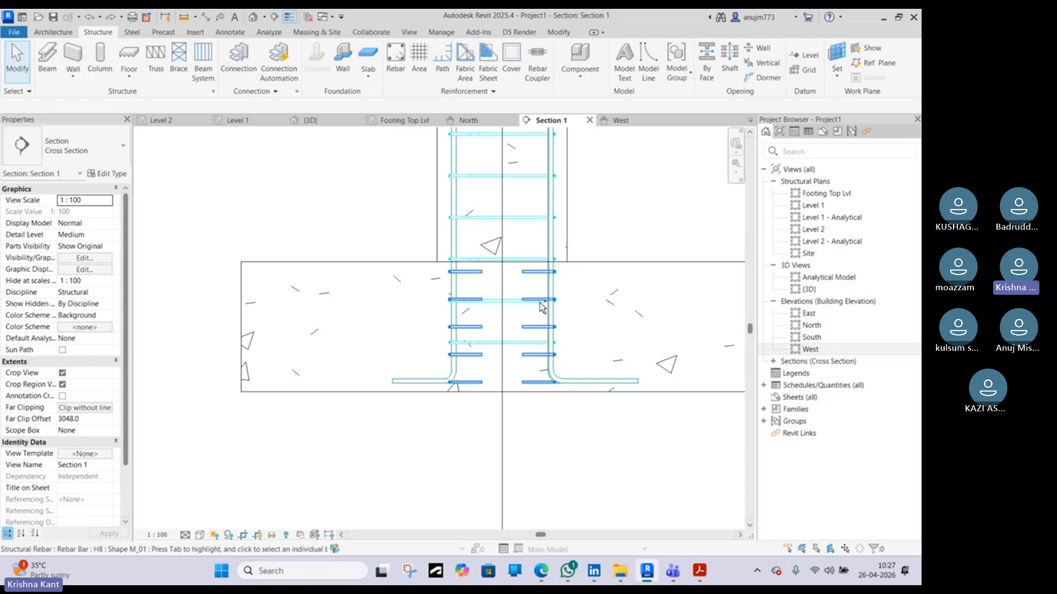
Reselect the link set, extend its upper end up into the column, and raise its lower end slightly
left_click(532, 273)
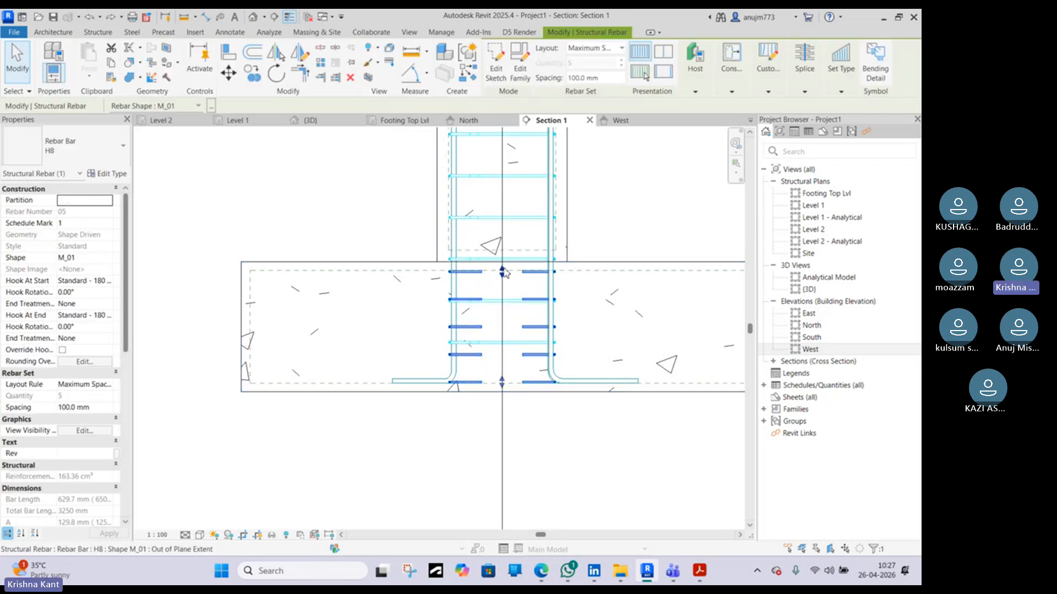
left_click_drag(504, 273, 502, 164)
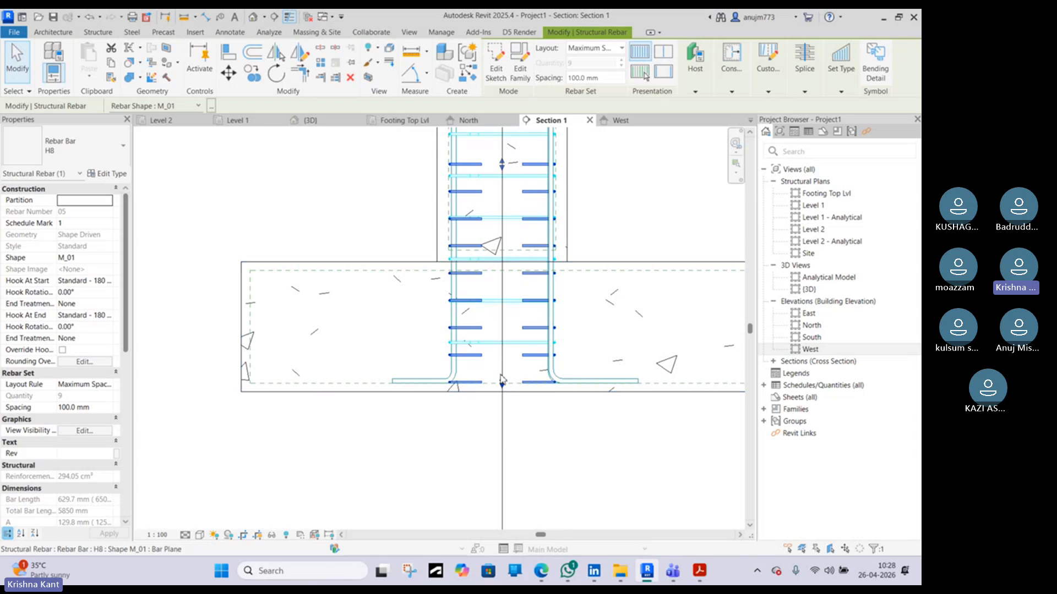
left_click_drag(501, 381, 501, 342)
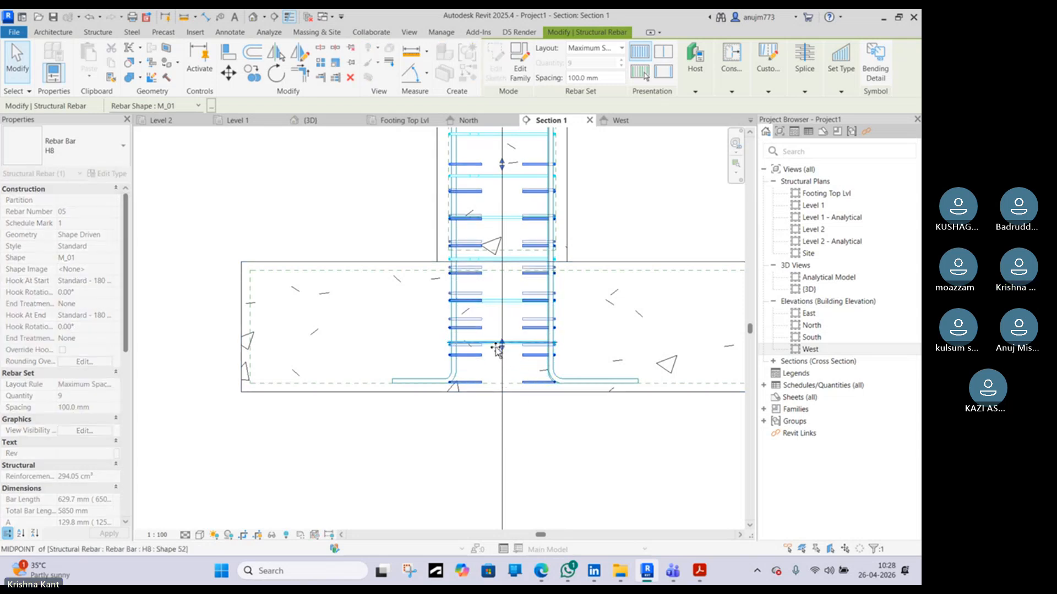
Set the link set's spacing to 150 mm and stretch its upper end up to the column top
left_click(604, 79)
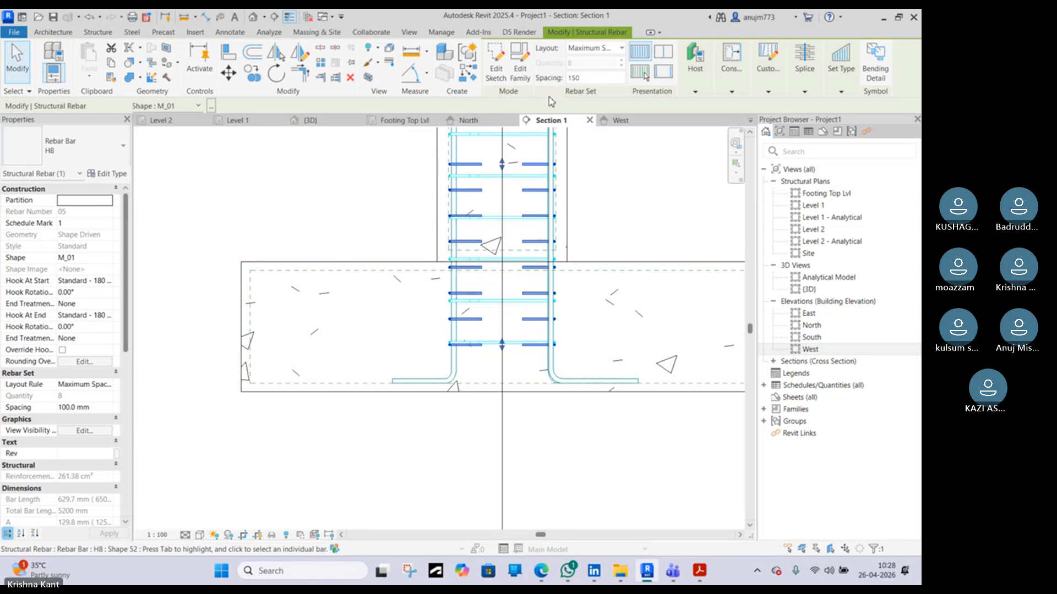
key("Return")
middle_click_drag(515, 166, 503, 284)
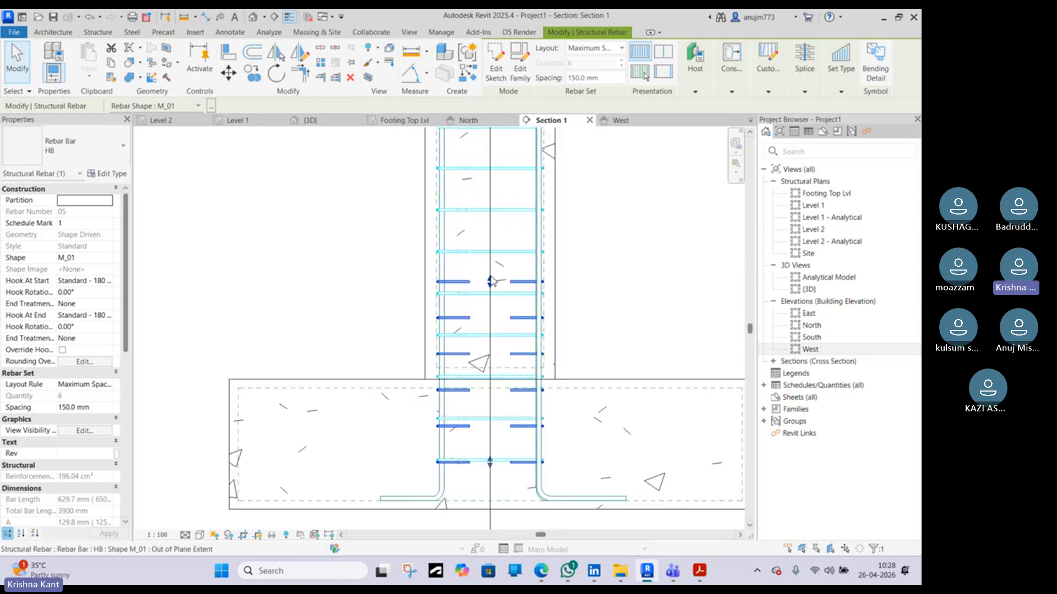
left_click_drag(490, 281, 484, 194)
scroll(487, 206, "down", 3)
middle_click_drag(488, 206, 554, 456)
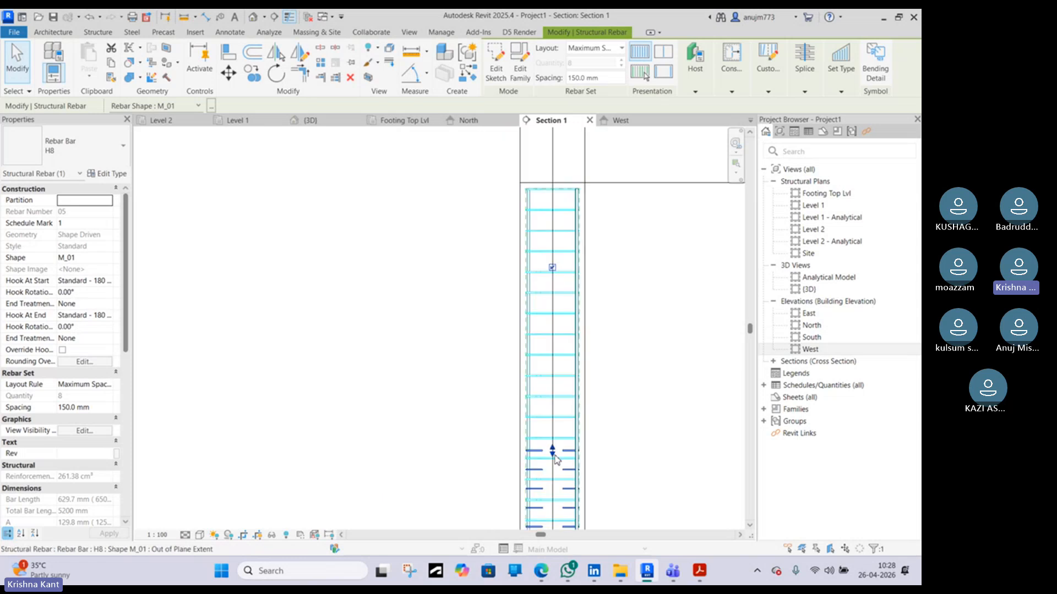
left_click_drag(552, 451, 540, 207)
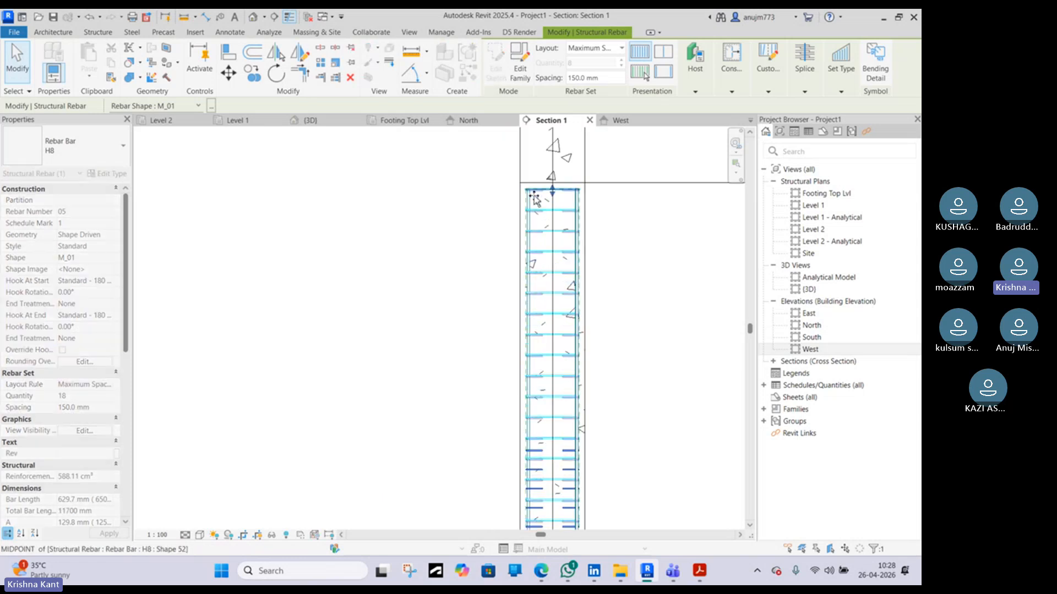
scroll(541, 208, "up", 2)
scroll(544, 210, "up", 4)
middle_click_drag(559, 200, 501, 370)
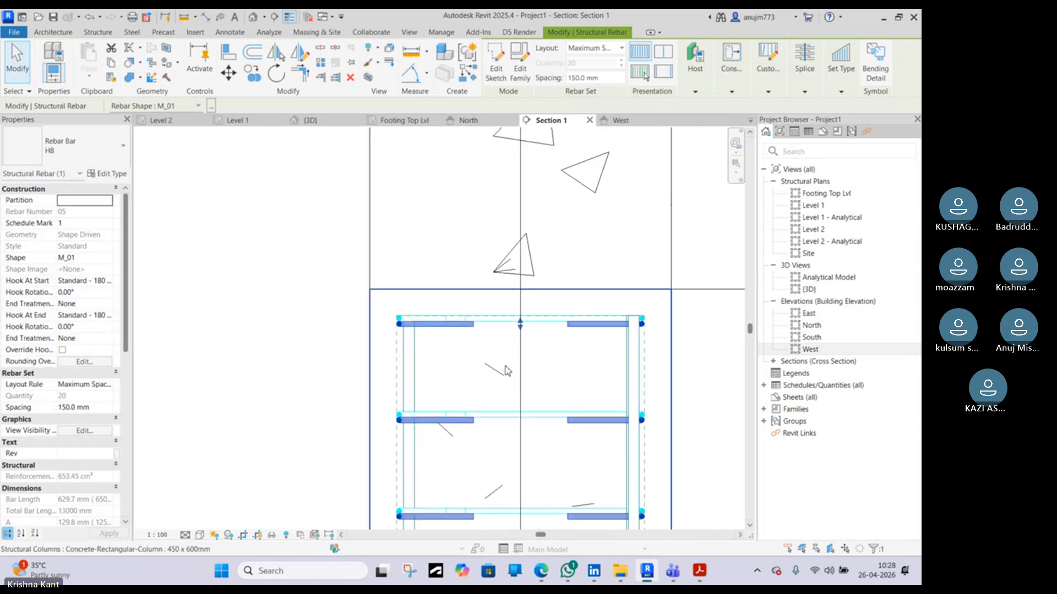
Select the H16 vertical column bar and inspect its upper end near the column top
scroll(504, 373, "down", 1)
left_click(431, 385)
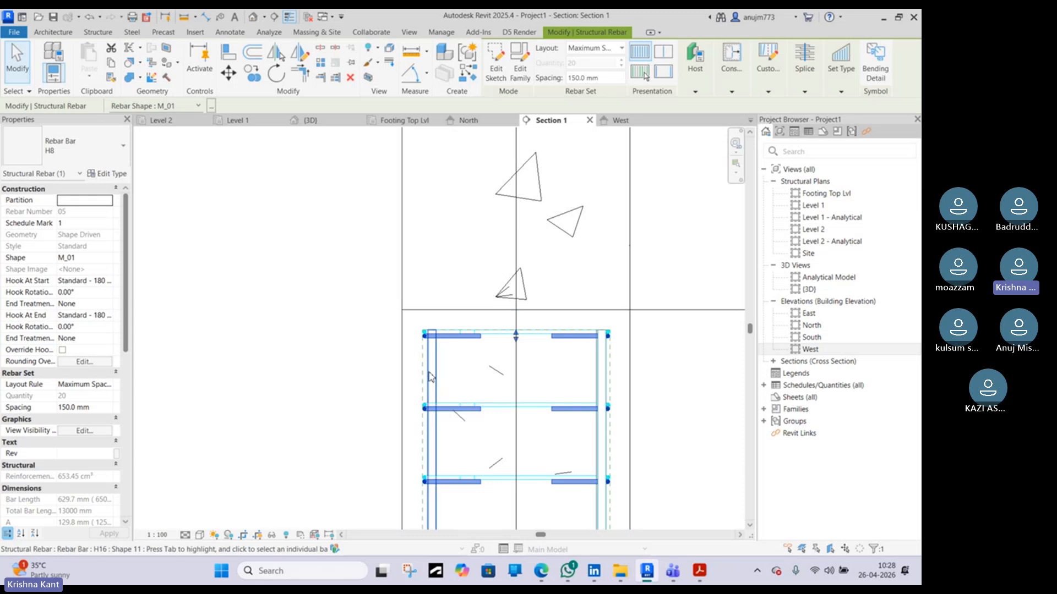
scroll(435, 347, "down", 3)
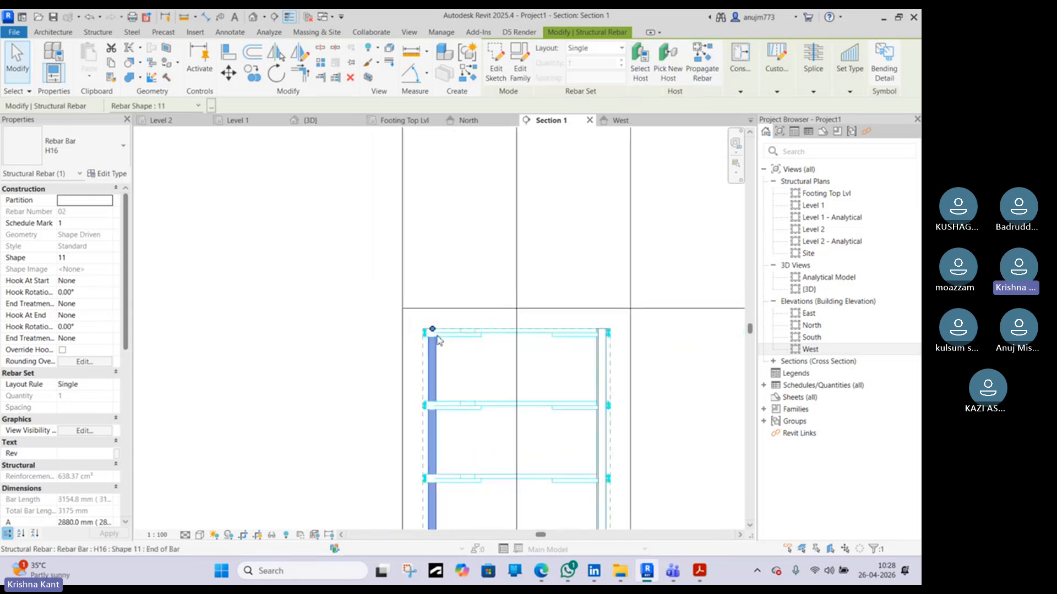
scroll(464, 324, "up", 3)
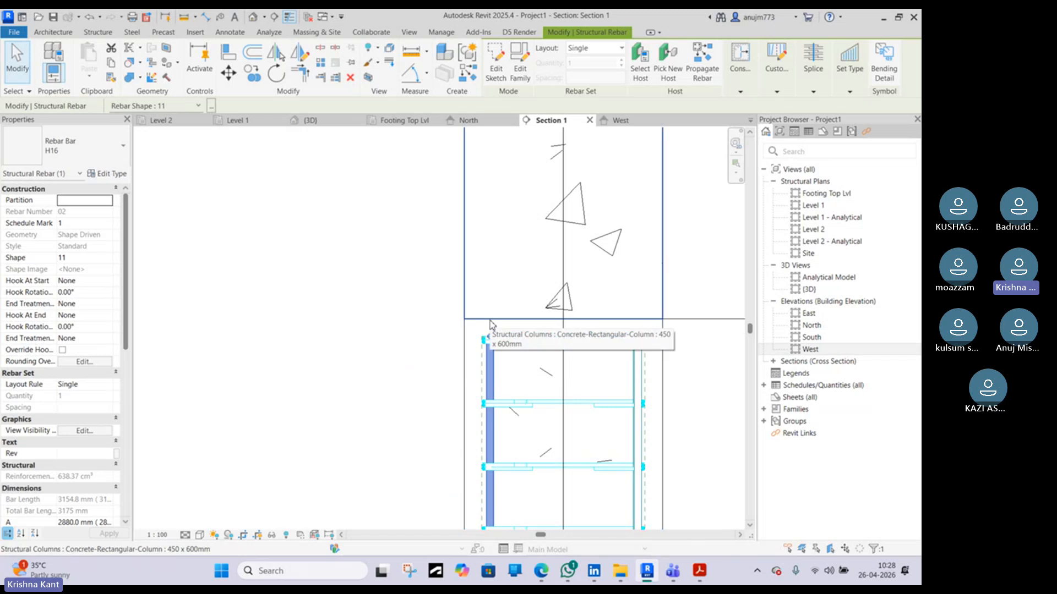
scroll(490, 323, "down", 5)
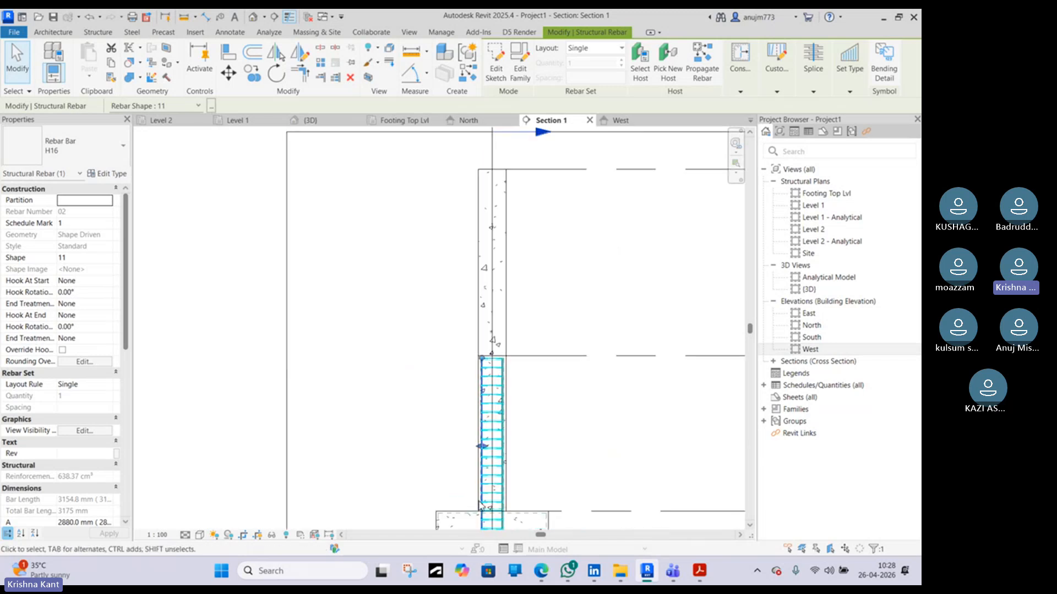
mouse_move(555, 579)
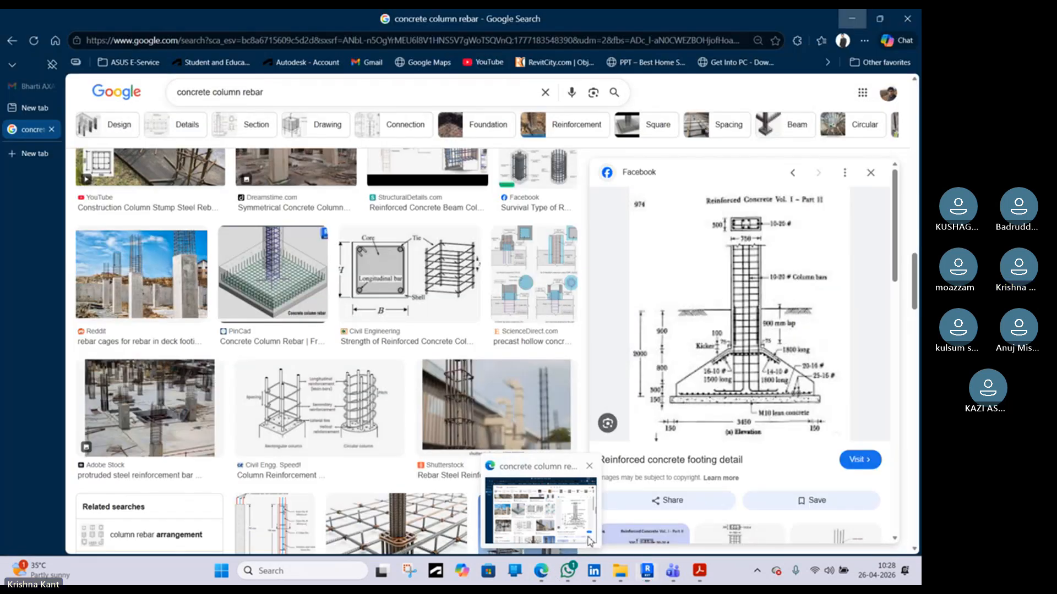
Browse the concrete column rebar image results and preview reference photos of column reinforcement cages
left_click(589, 542)
scroll(522, 436, "down", 2)
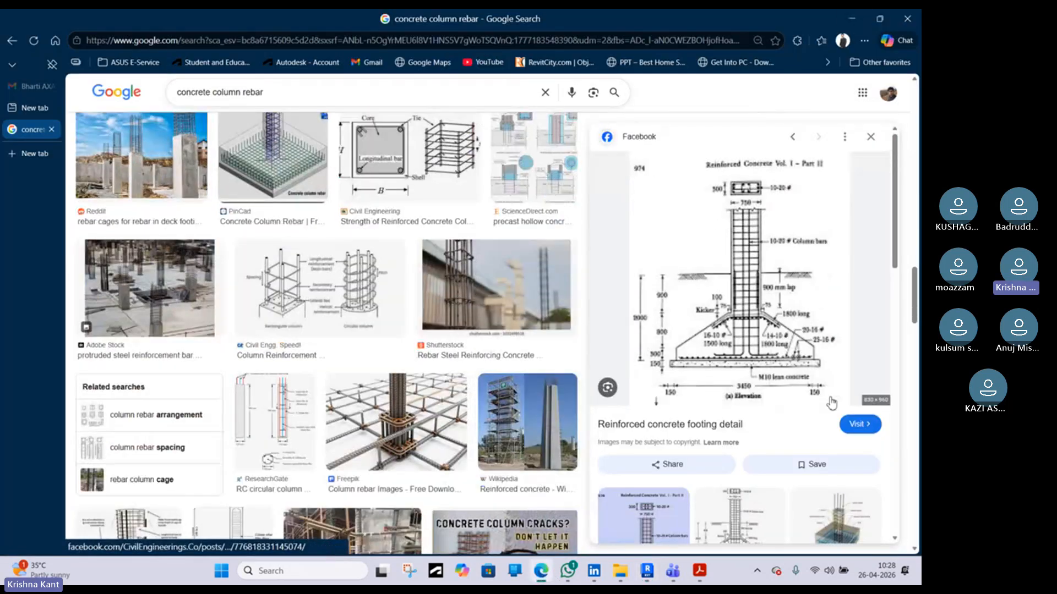
scroll(380, 415, "up", 1)
scroll(381, 415, "up", 1)
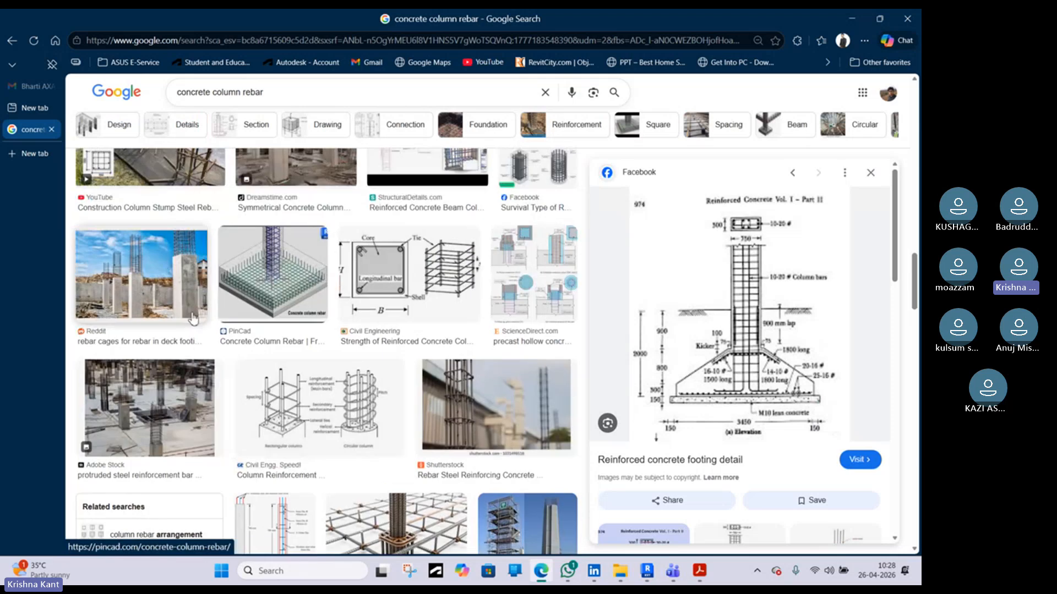
left_click(156, 270)
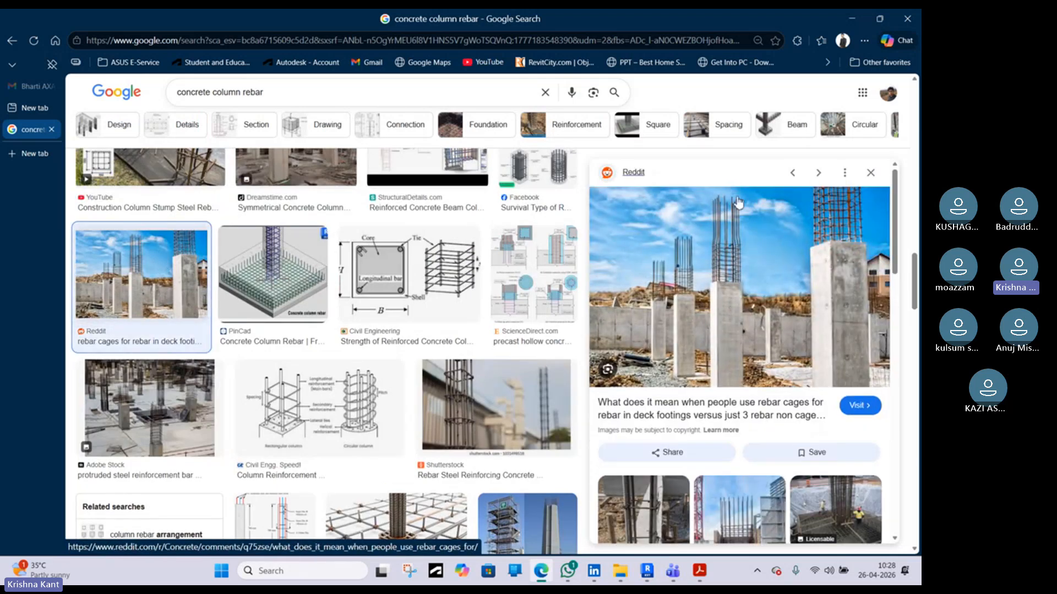
scroll(725, 306, "down", 2)
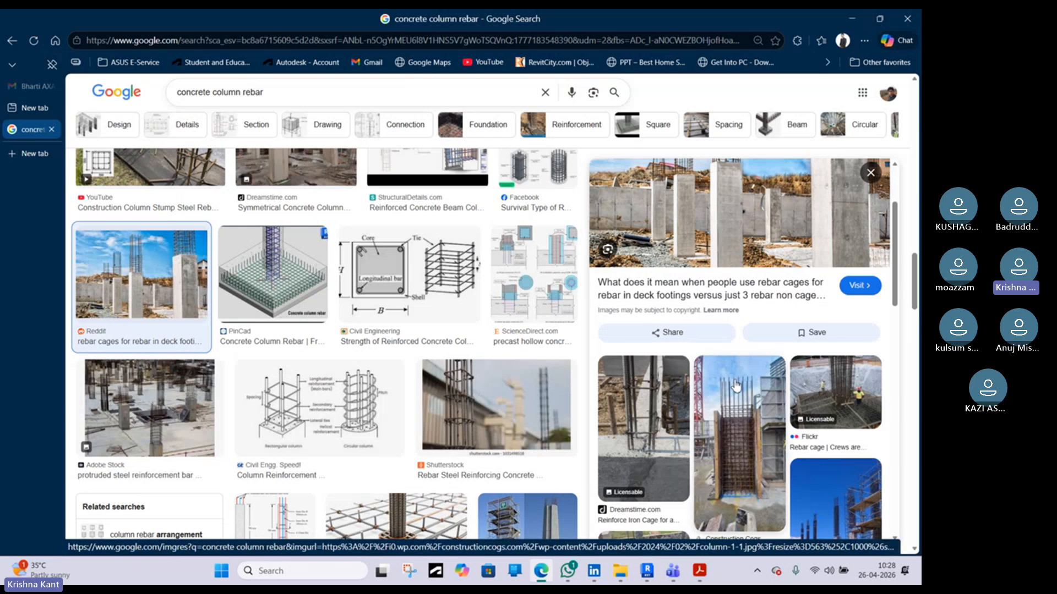
scroll(733, 379, "down", 2)
scroll(732, 380, "down", 3)
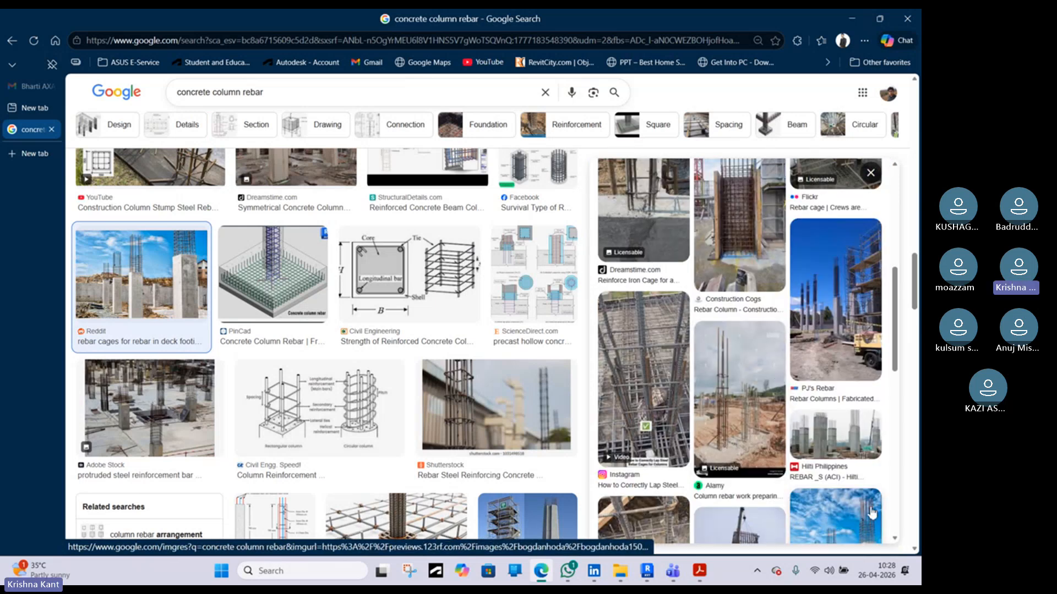
scroll(787, 467, "down", 3)
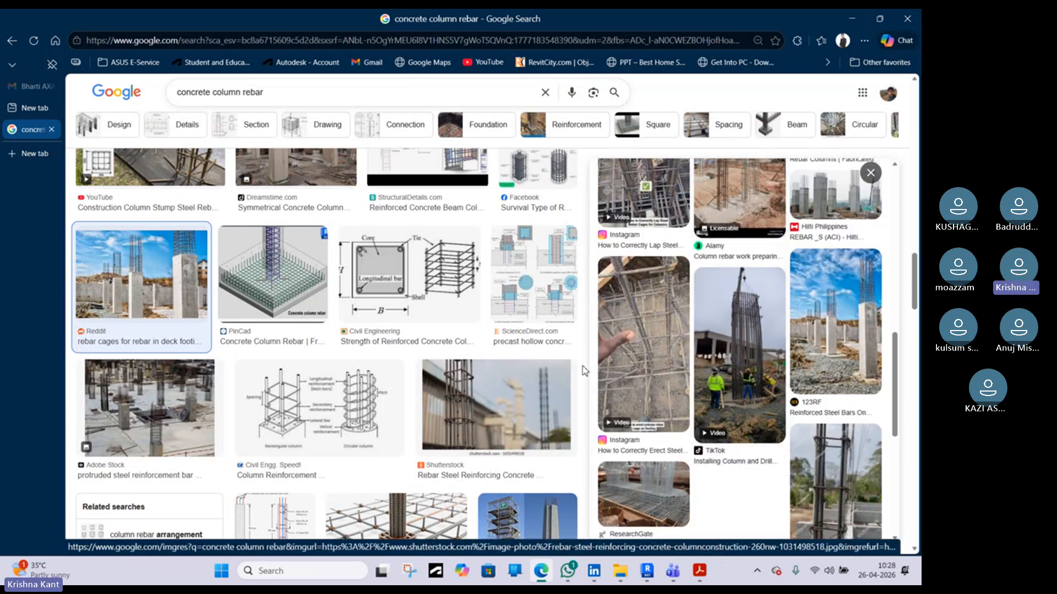
scroll(613, 387, "down", 3)
scroll(406, 349, "up", 8)
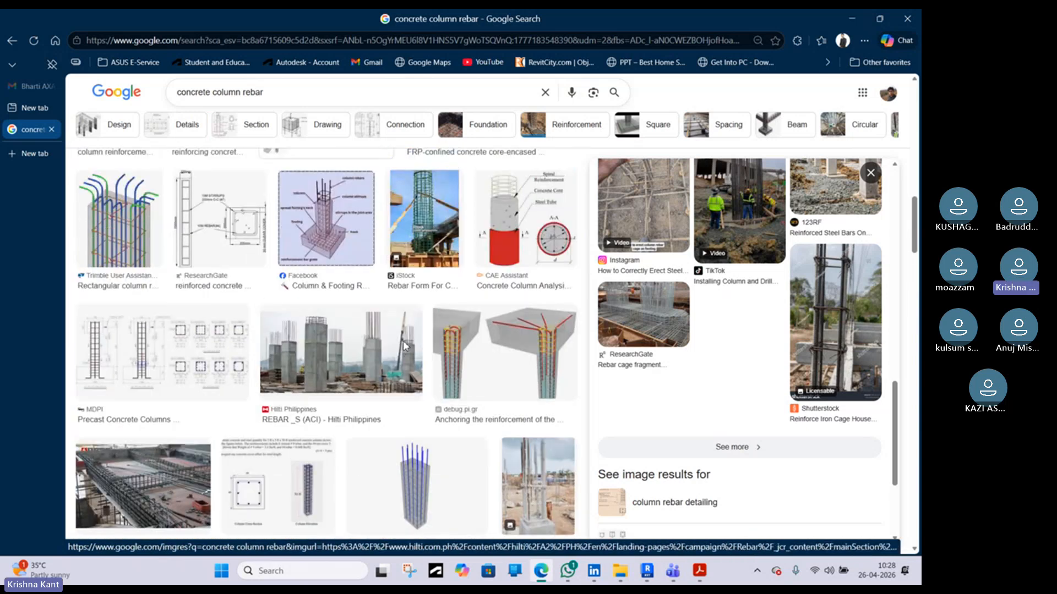
left_click(401, 347)
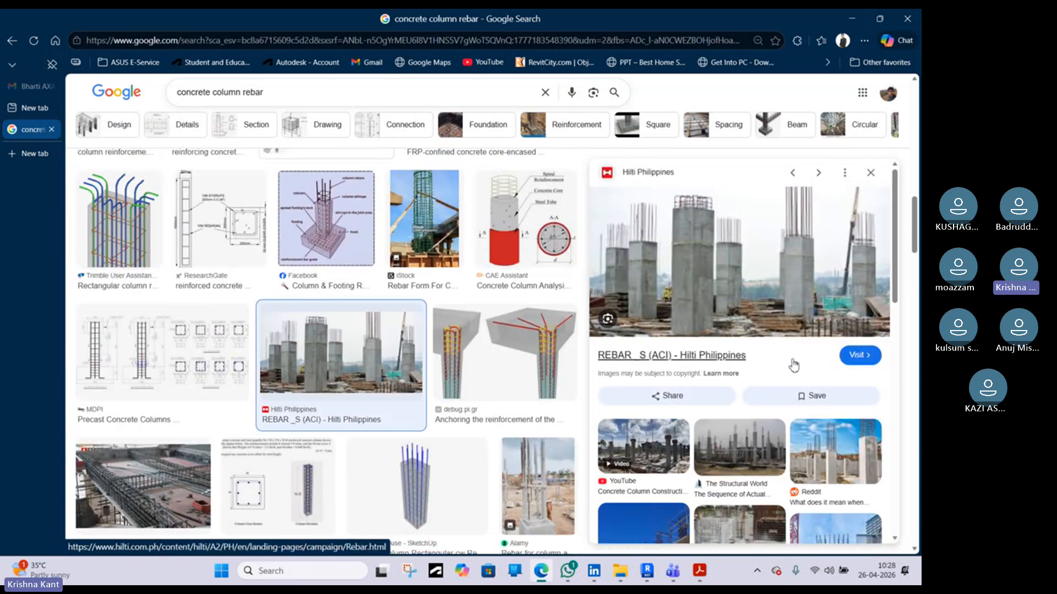
scroll(363, 176, "down", 5)
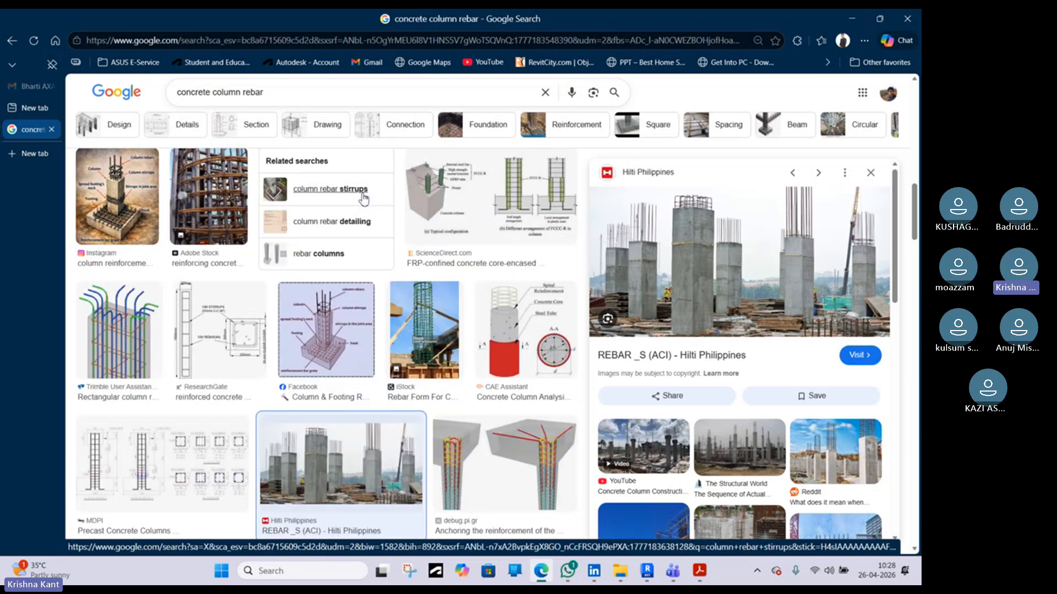
scroll(390, 209, "up", 5)
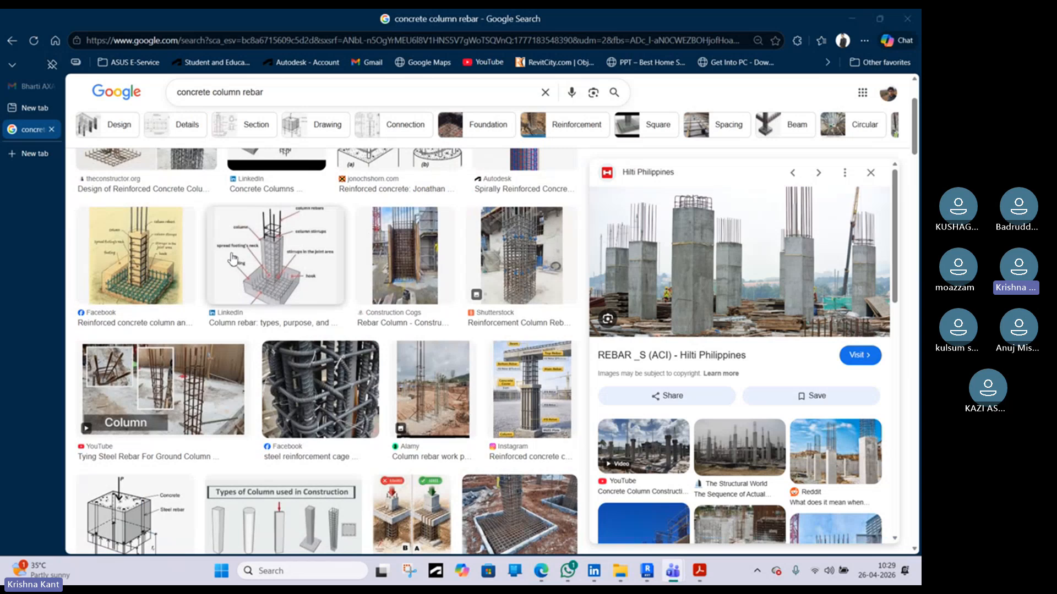
scroll(236, 264, "up", 3)
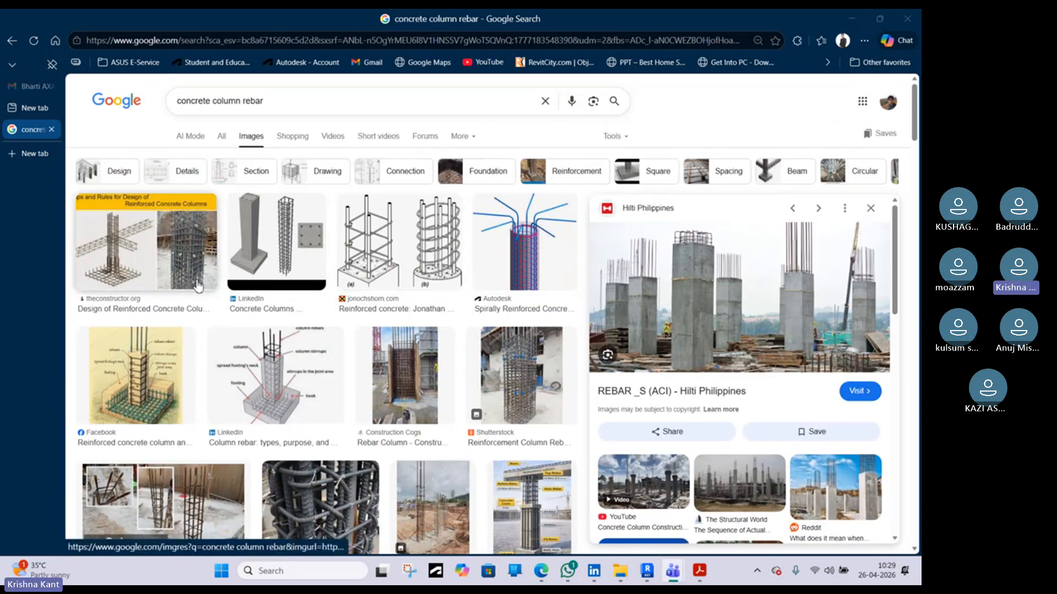
Search images for "concrete column rebar overlap length floor to floor"
left_click(274, 101)
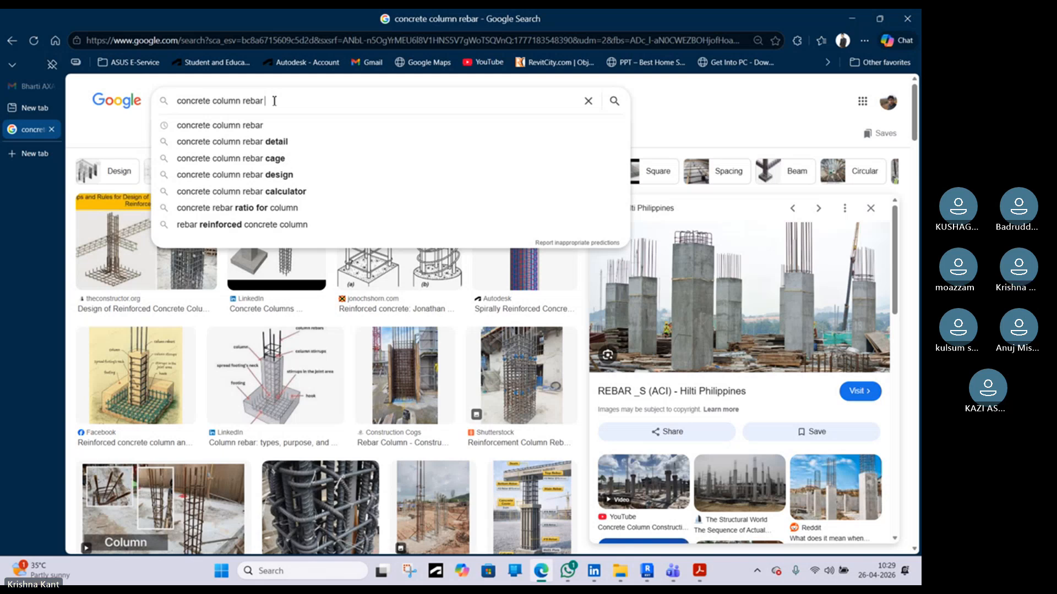
type("overlap length floor to floor")
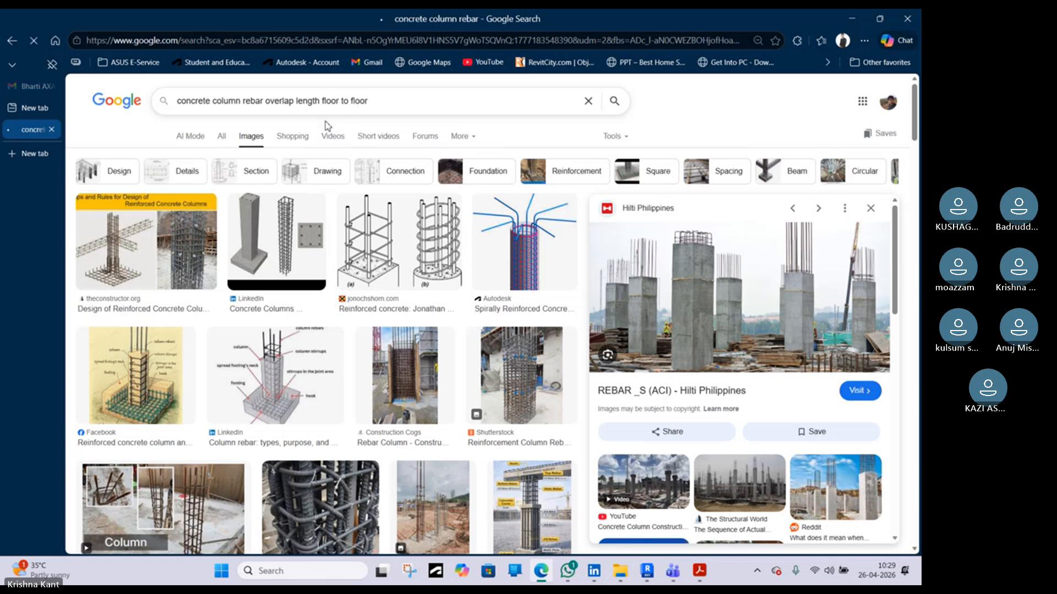
key("Return")
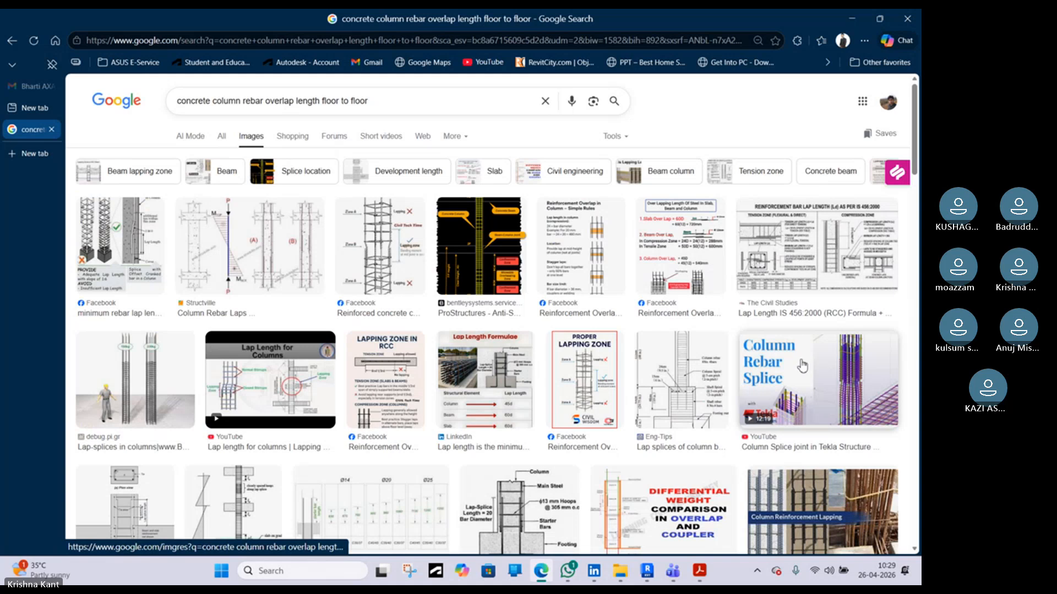
Examine column lap length diagrams and overlapping photos among the image results
scroll(803, 366, "down", 4)
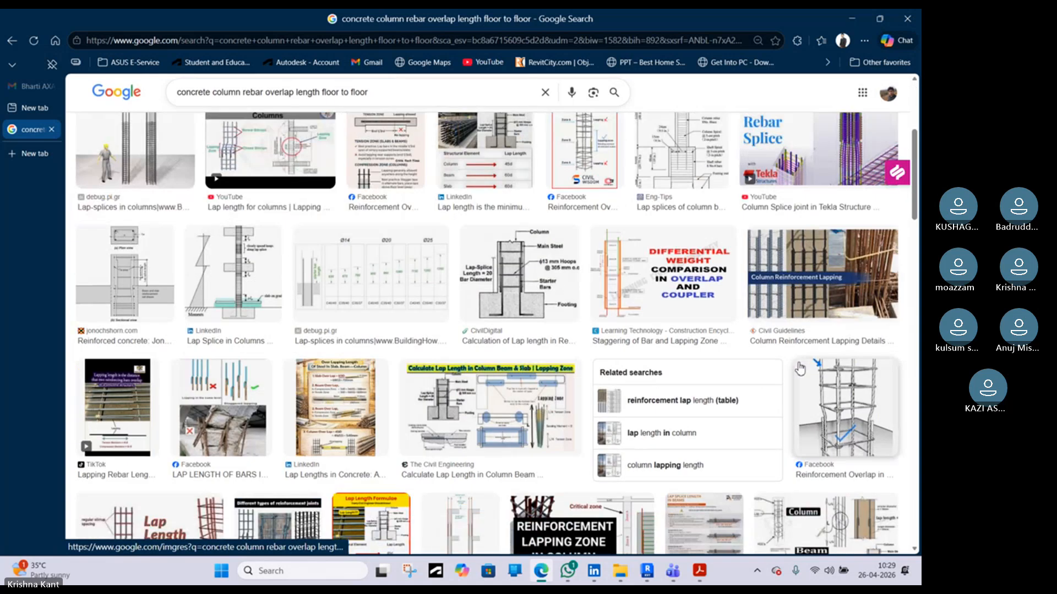
left_click(826, 407)
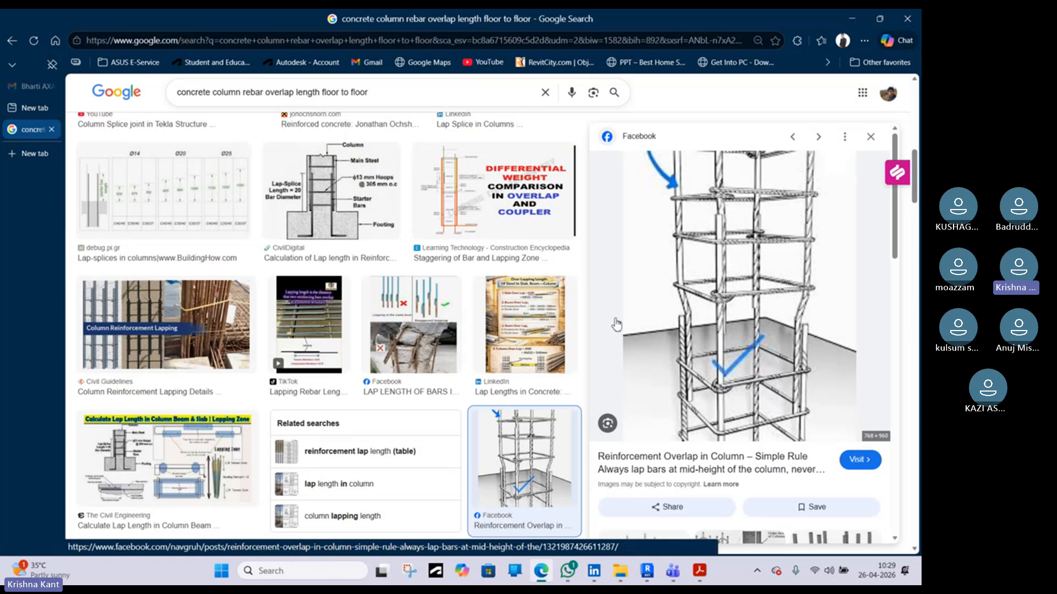
scroll(533, 360, "down", 4)
scroll(534, 366, "down", 6)
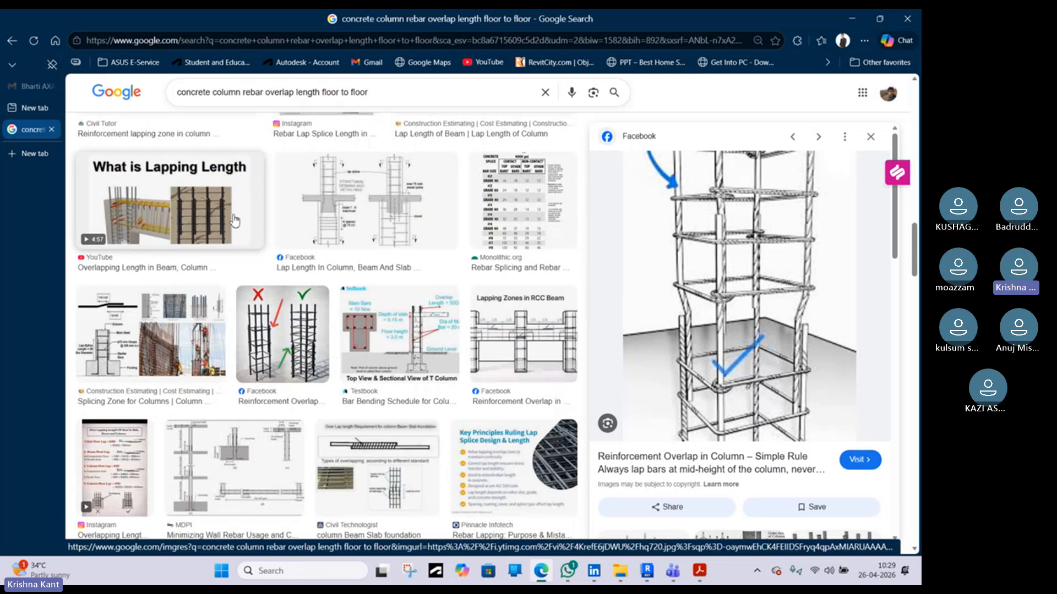
left_click(216, 221)
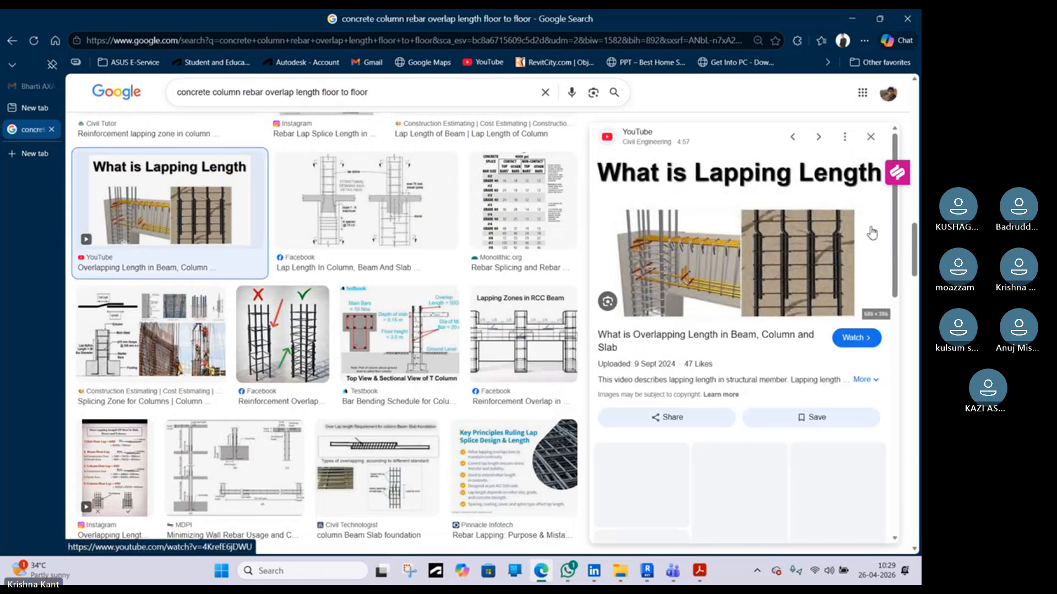
scroll(825, 268, "down", 3)
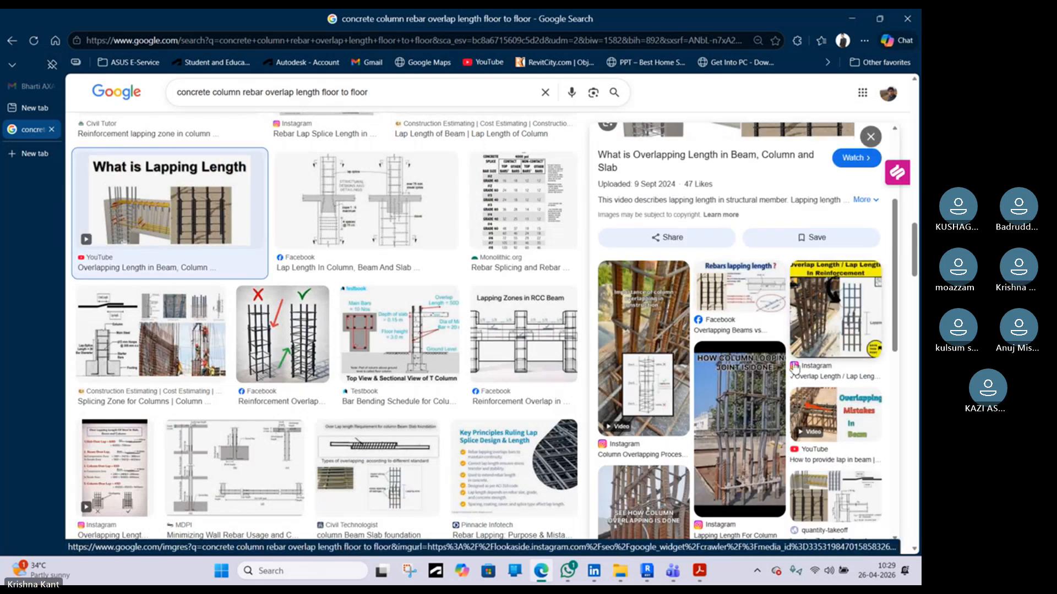
left_click(659, 322)
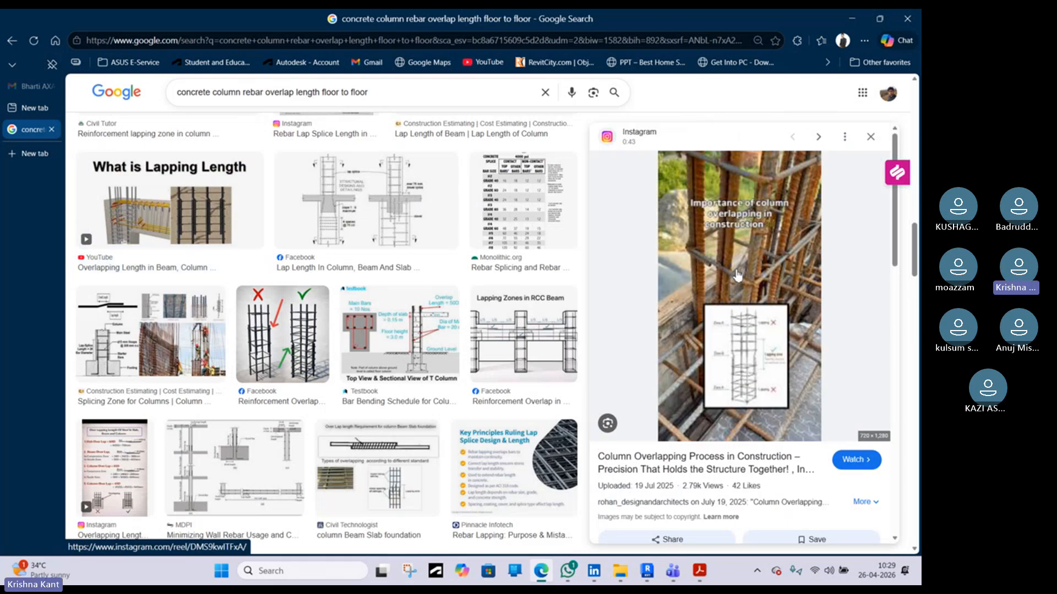
scroll(737, 276, "down", 6)
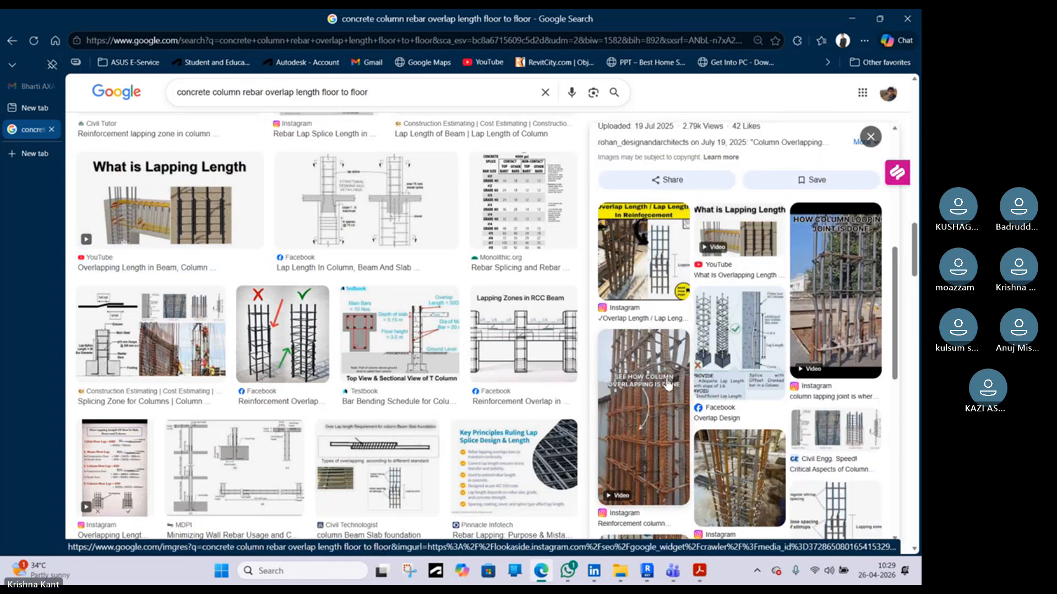
left_click(663, 384)
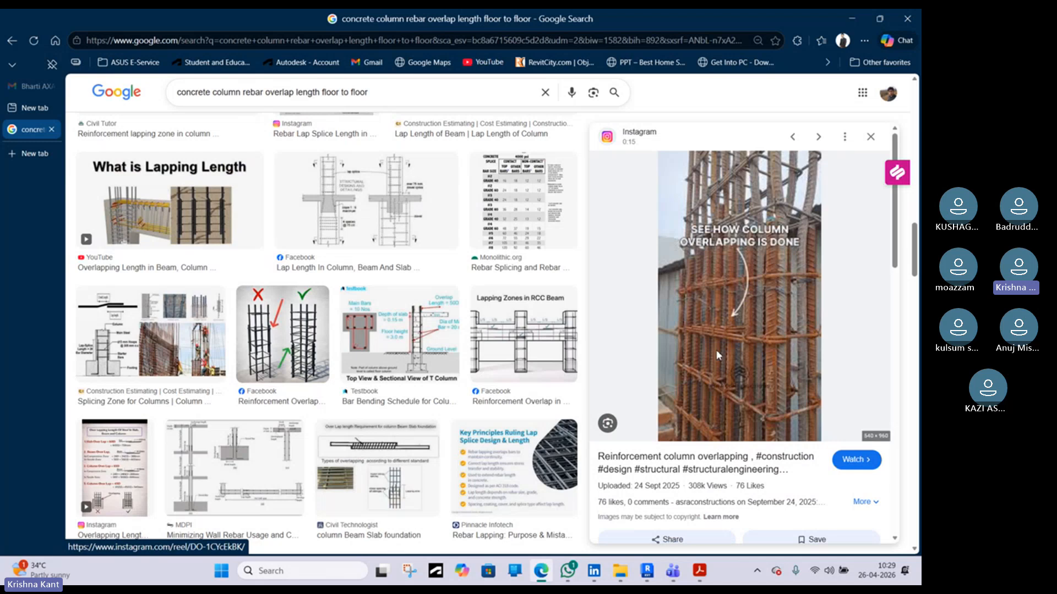
scroll(716, 385, "down", 4)
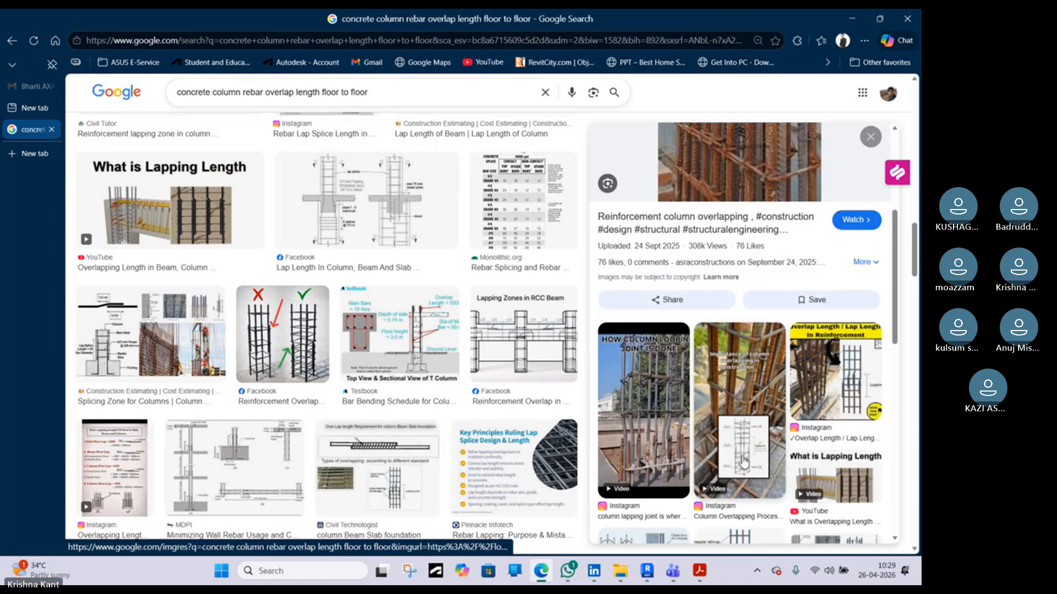
left_click(647, 418)
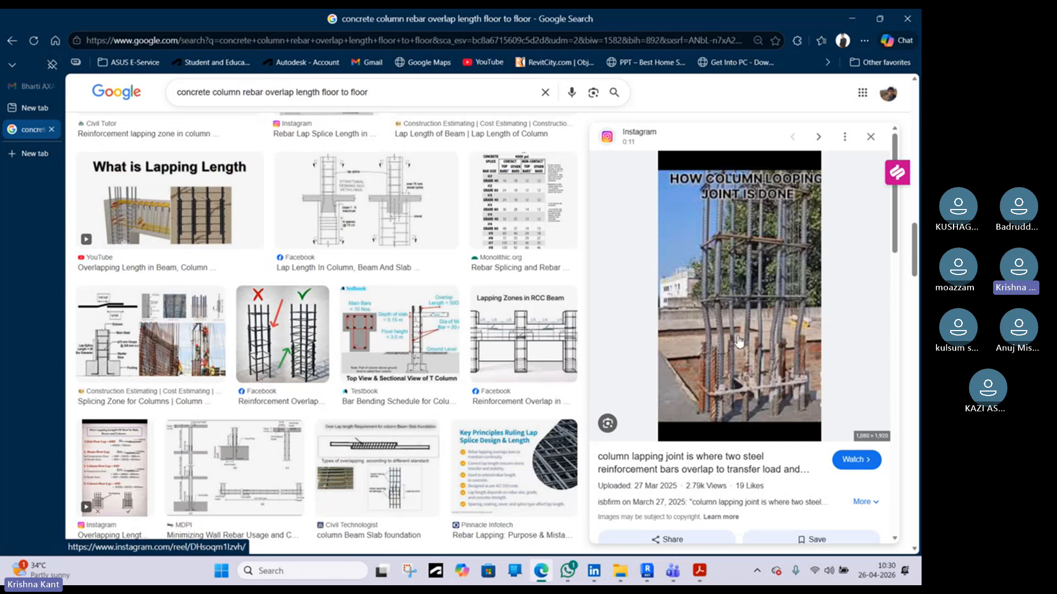
Examine further column lapping photos and related lap length references in the image results
scroll(740, 352, "down", 4)
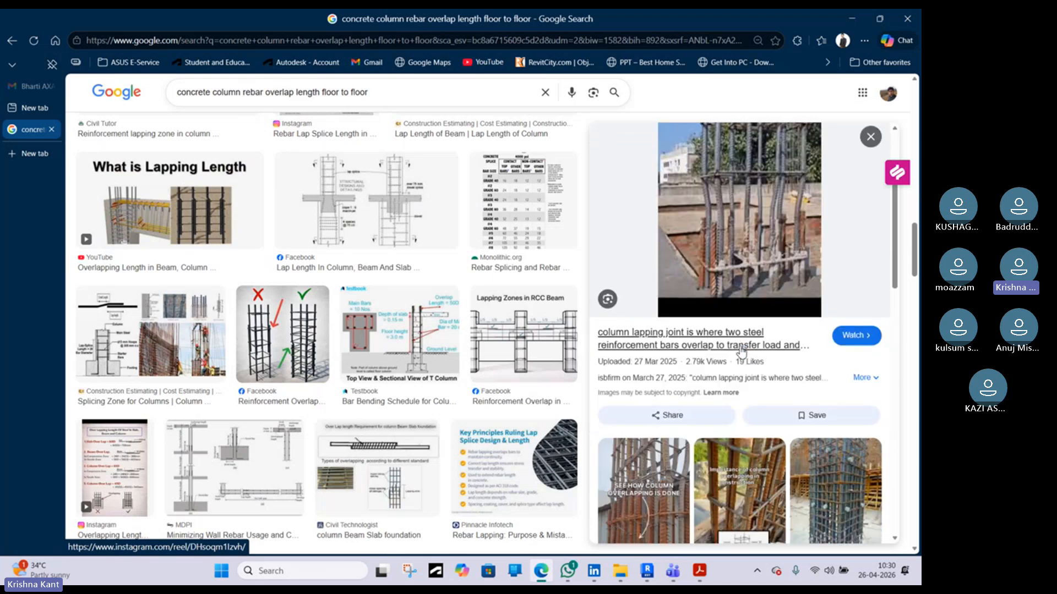
scroll(741, 353, "down", 6)
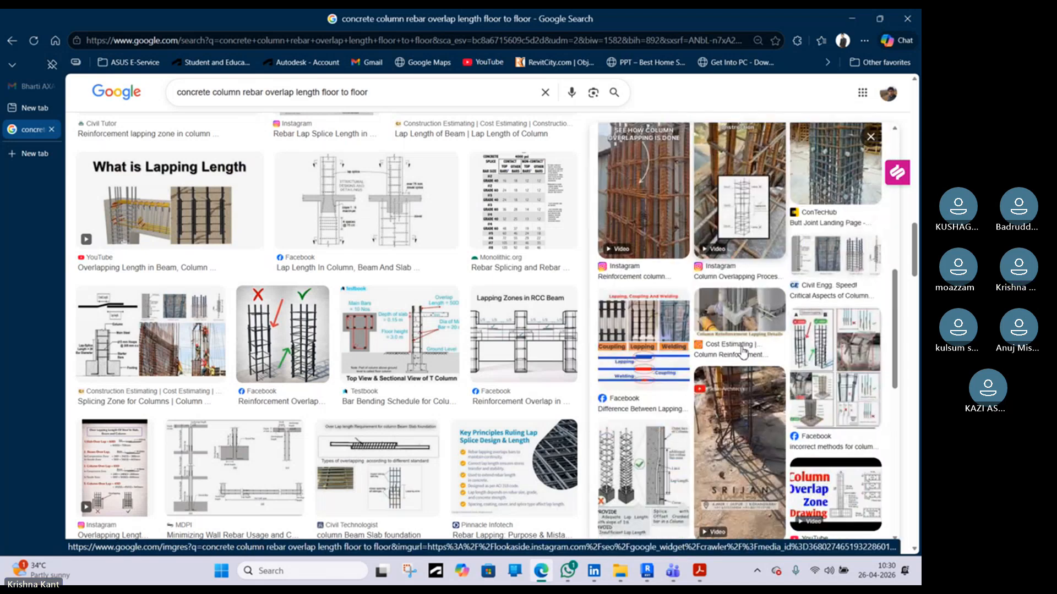
scroll(741, 352, "down", 2)
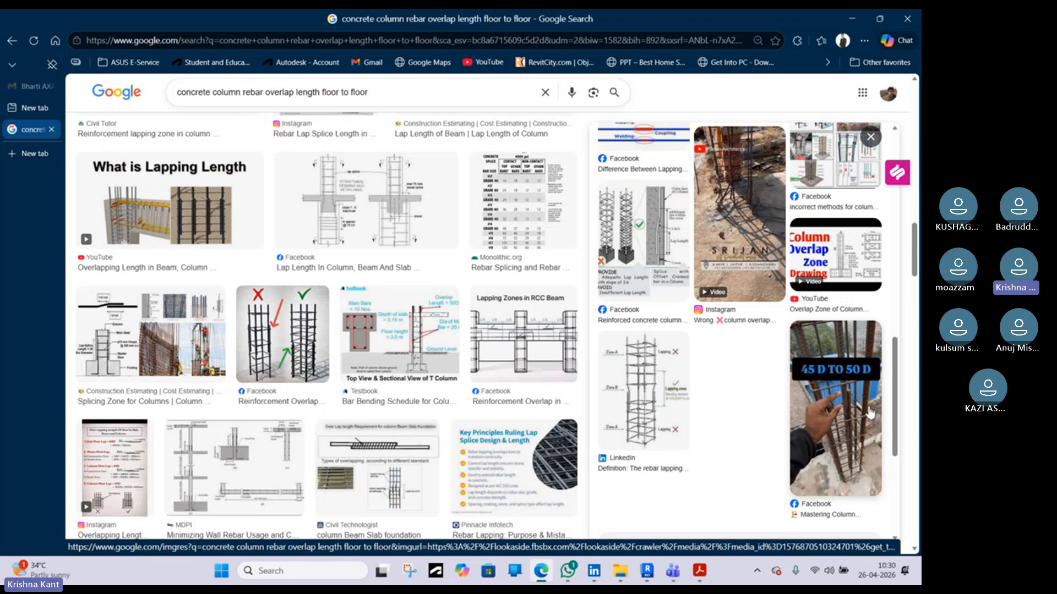
left_click(875, 436)
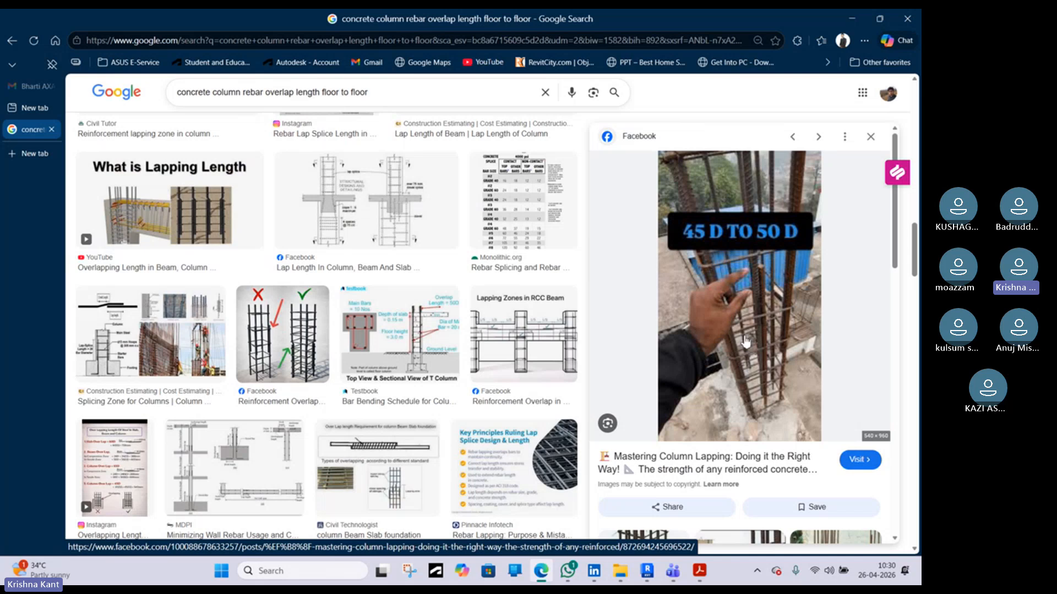
scroll(746, 342, "down", 5)
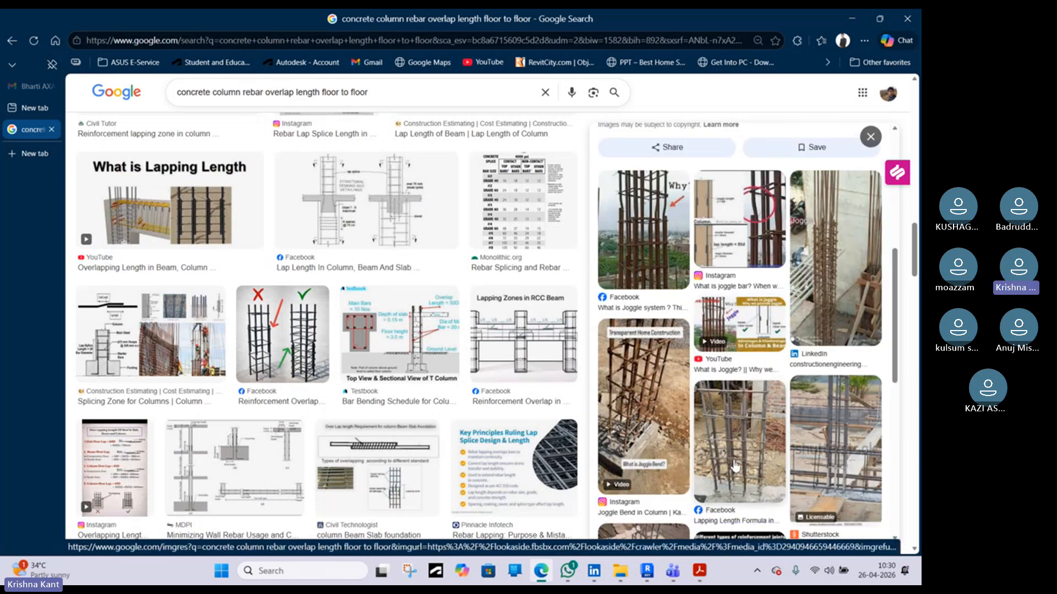
left_click(749, 450)
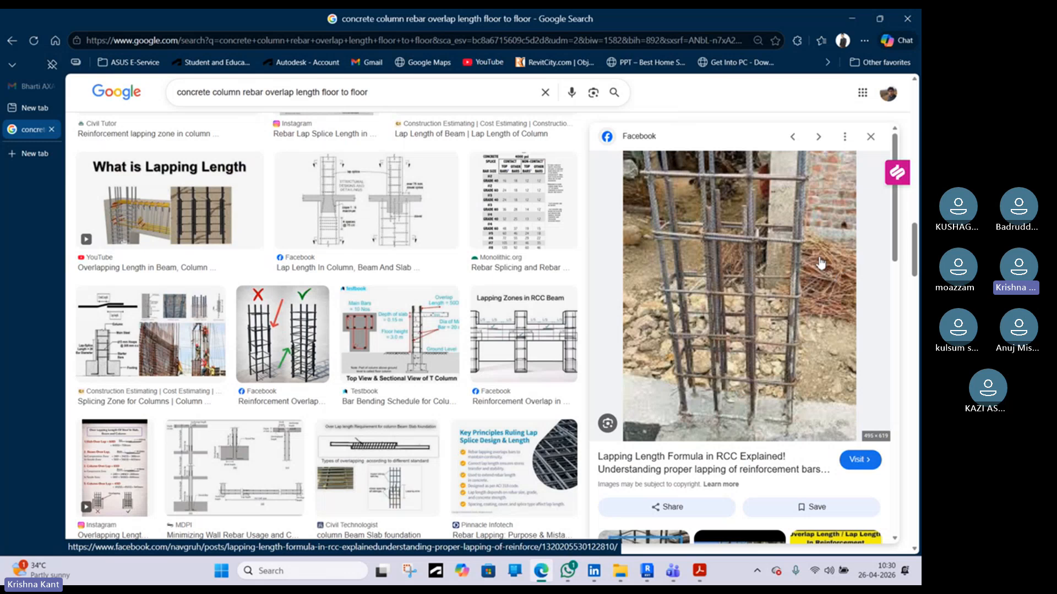
scroll(784, 310, "down", 5)
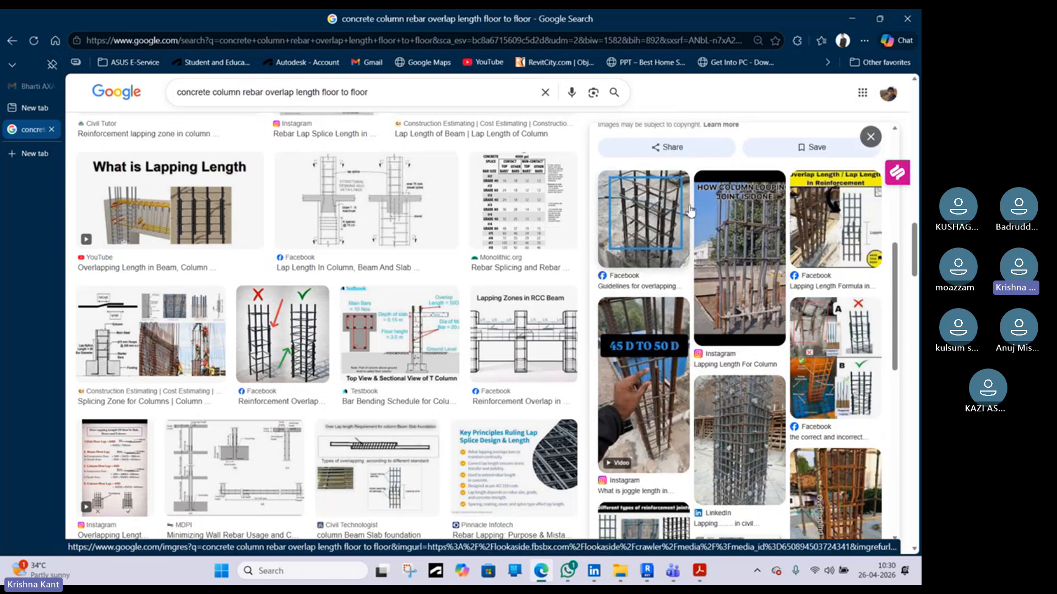
scroll(674, 212, "down", 5)
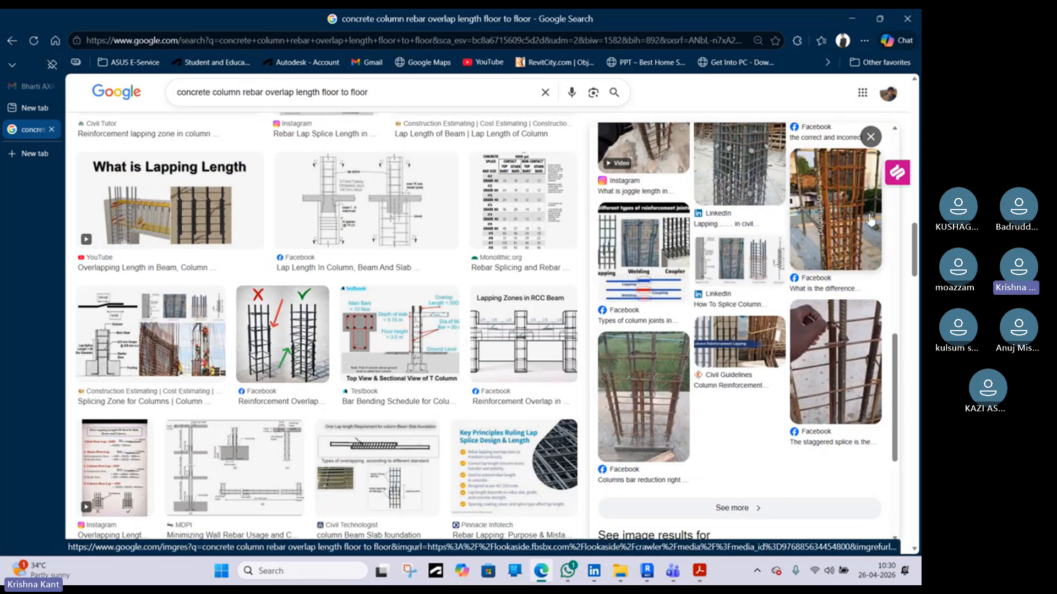
left_click(792, 267)
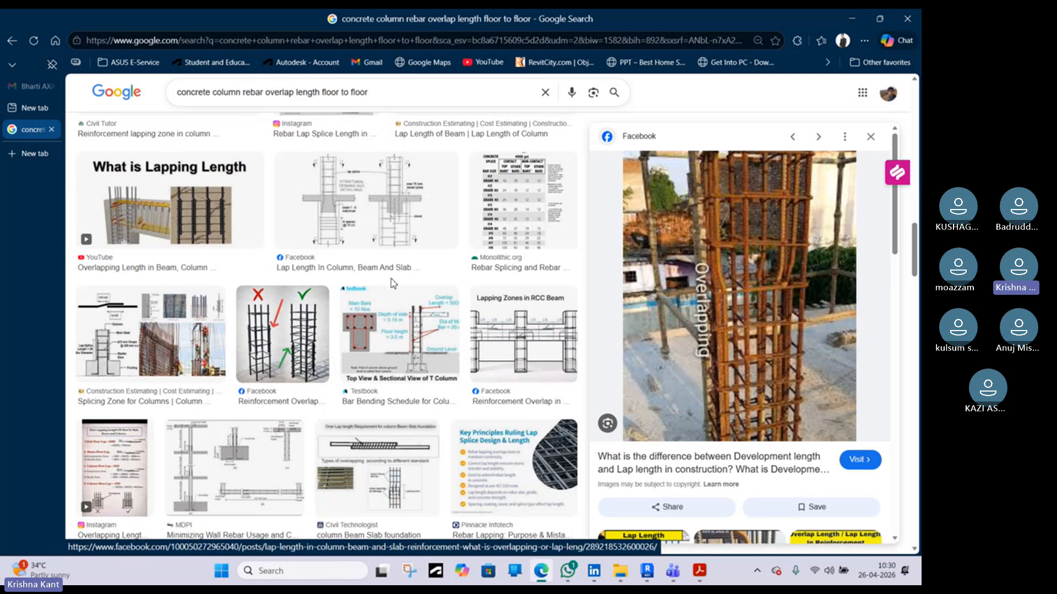
scroll(343, 297, "down", 6)
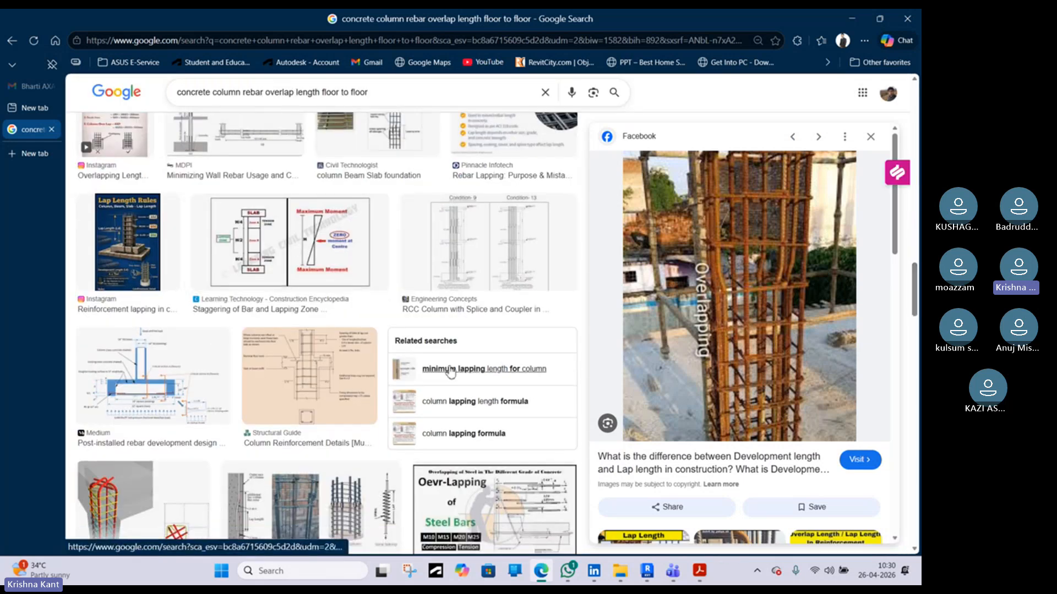
scroll(308, 341, "down", 3)
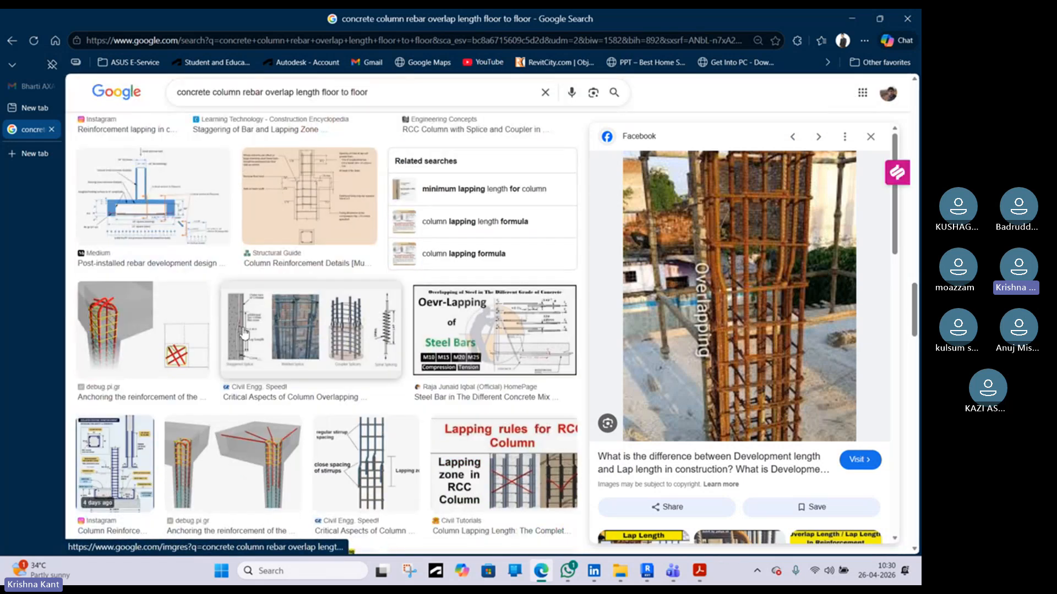
Open the Critical Aspects of Column Overlapping image preview and scroll through its related lapping images
left_click(245, 335)
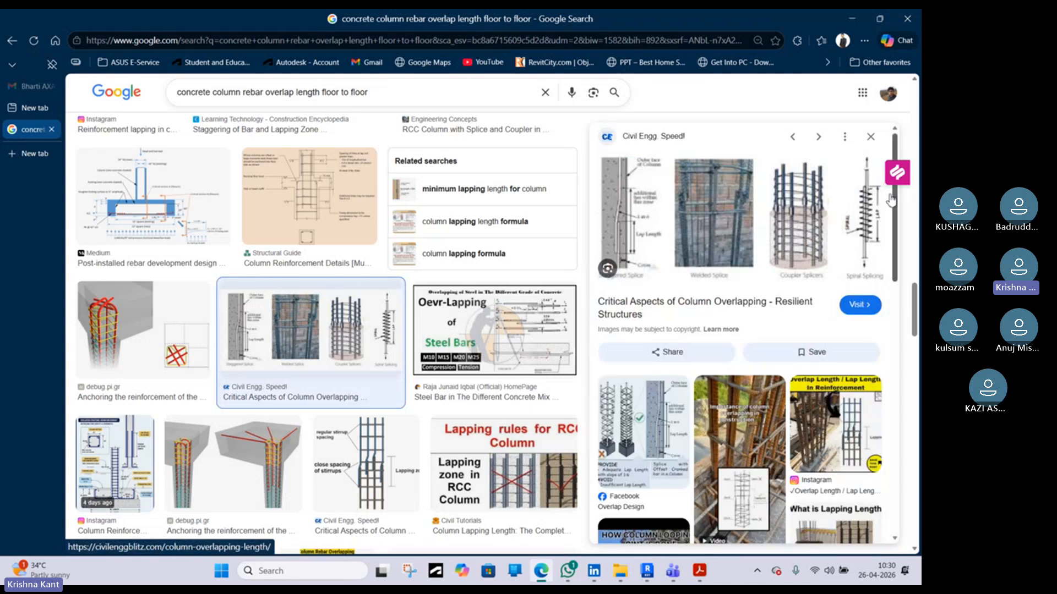
scroll(715, 330, "down", 5)
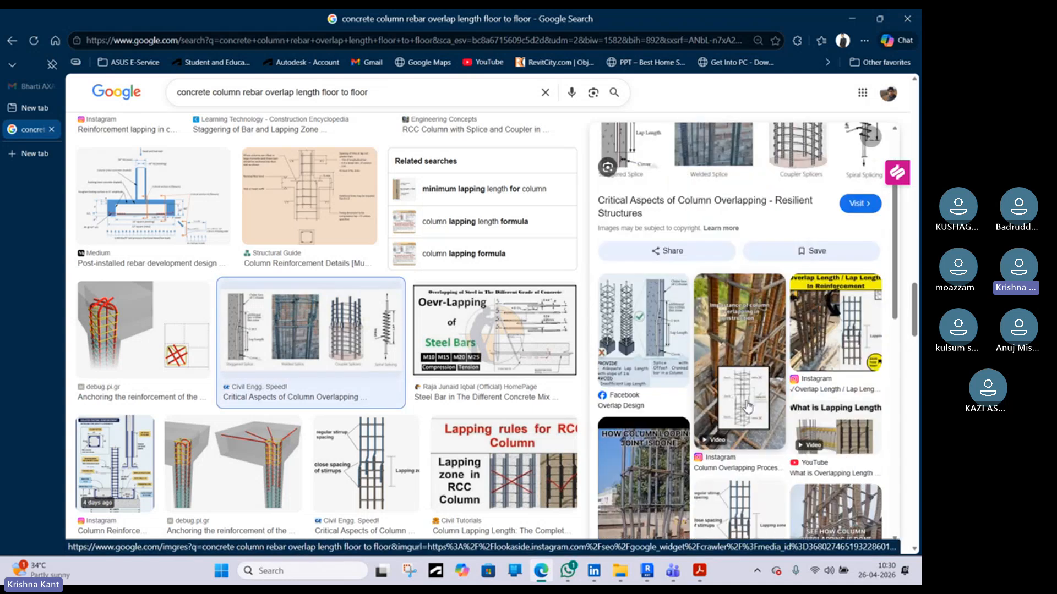
scroll(679, 408, "down", 5)
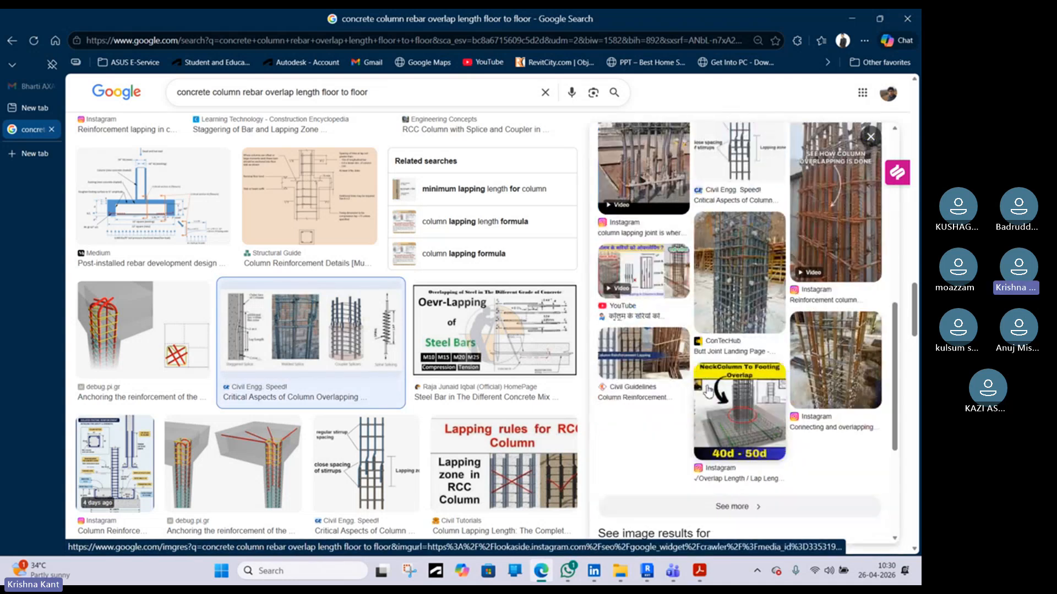
left_click(851, 18)
Select a vertical column bar in Section 1 and open its rebar sketch for editing
middle_click_drag(455, 480, 484, 253)
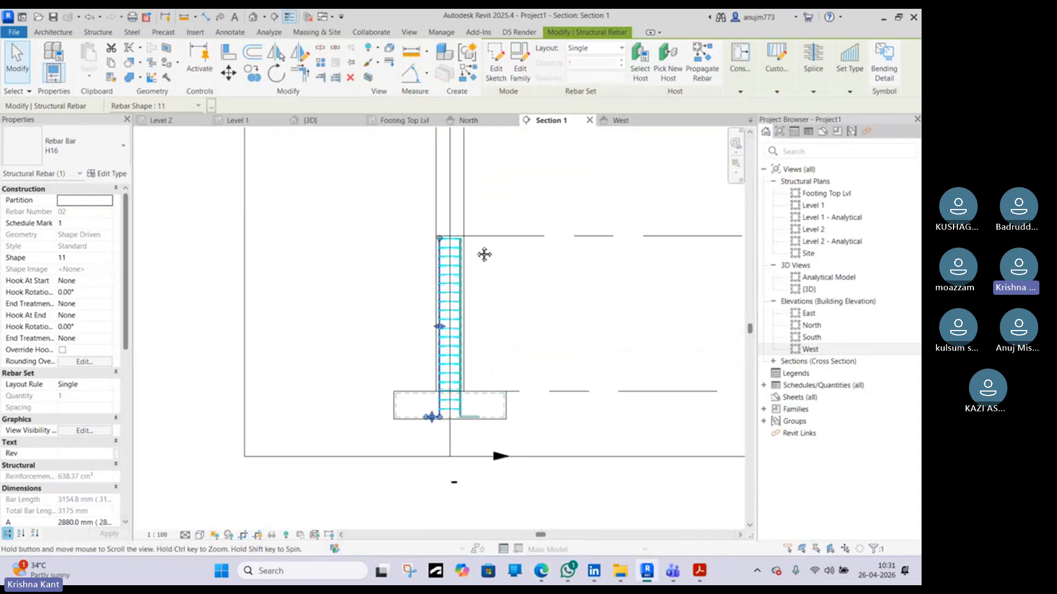
scroll(451, 234, "up", 4)
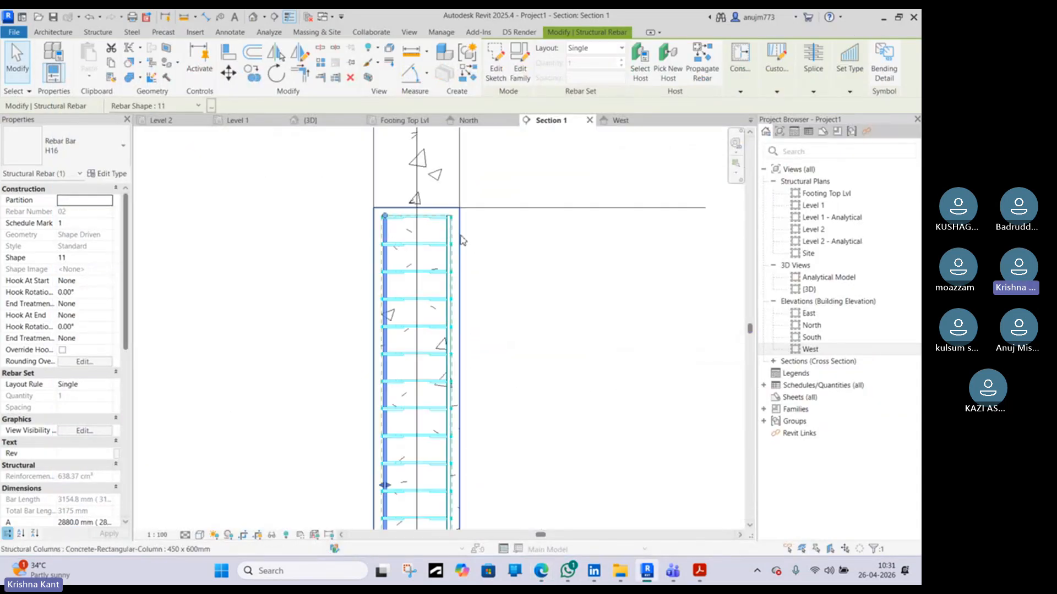
scroll(388, 228, "up", 2)
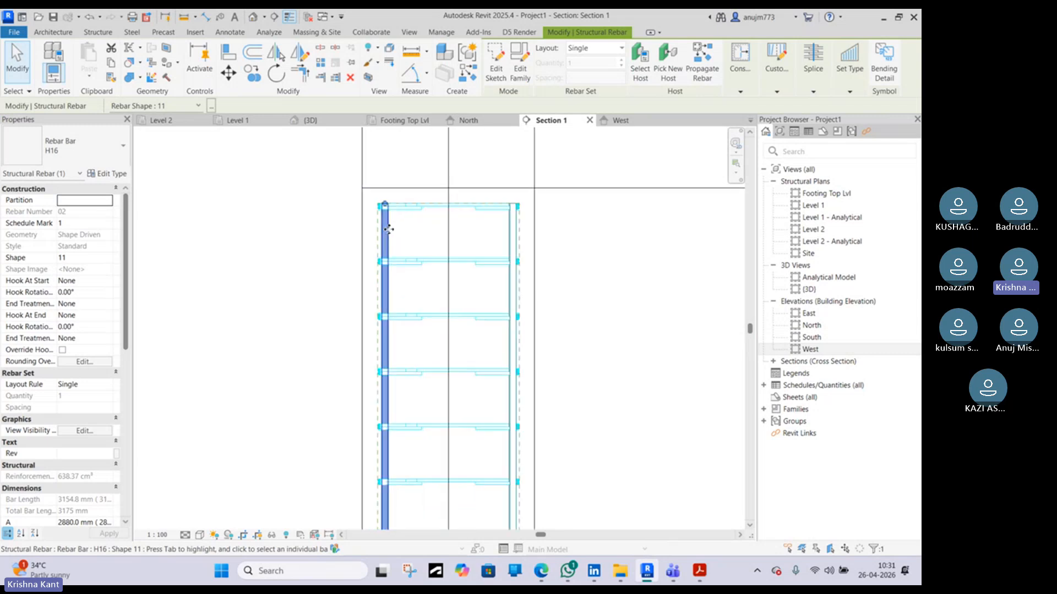
middle_click_drag(389, 229, 441, 423)
left_click_drag(425, 373, 427, 250)
key("Escape")
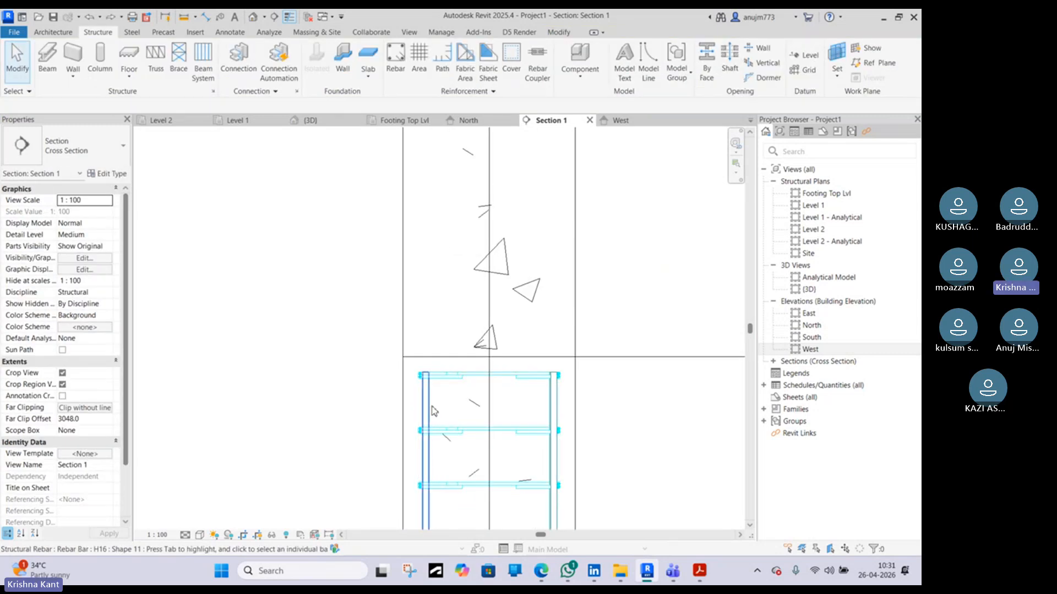
left_click(432, 407)
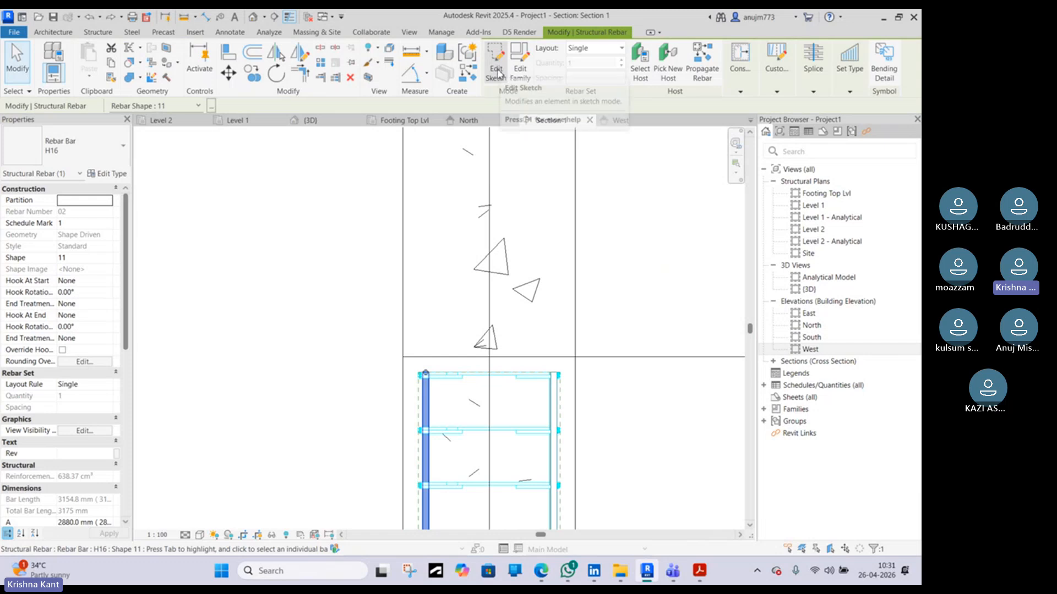
left_click(497, 71)
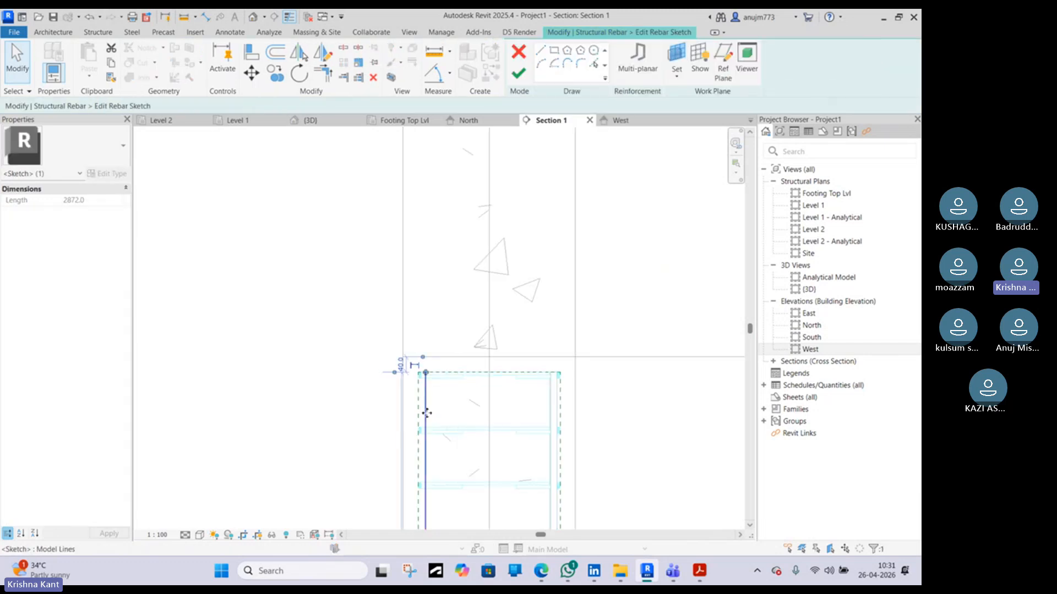
middle_click_drag(440, 386, 458, 485)
mouse_move(442, 472)
left_mouse_down()
mouse_move(429, 382)
mouse_move(444, 354)
mouse_move(447, 308)
left_mouse_up()
scroll(447, 308, "down", 3)
middle_click_drag(461, 335, 469, 447)
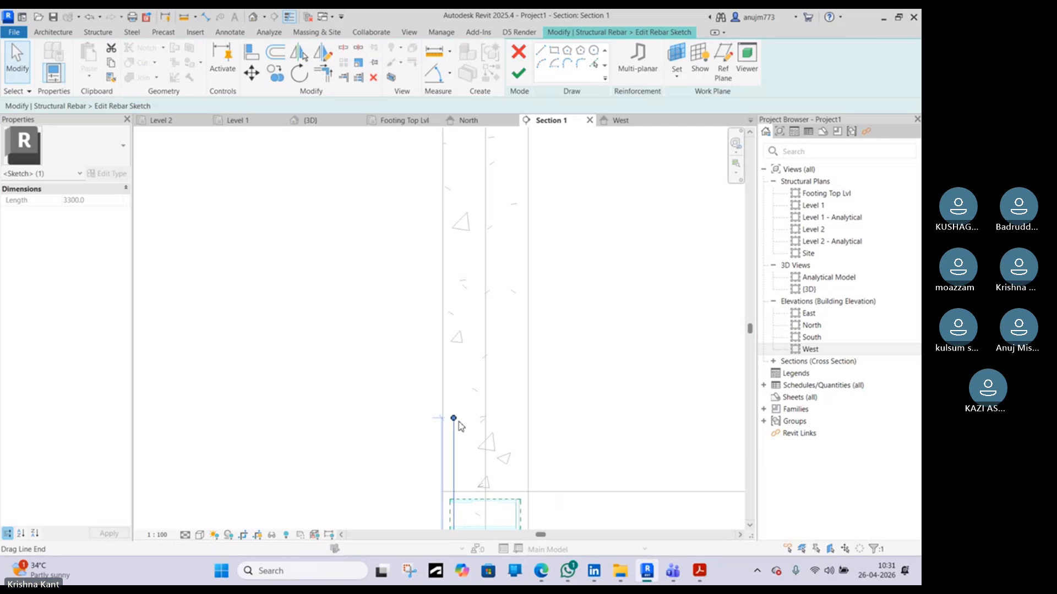
left_click(463, 430)
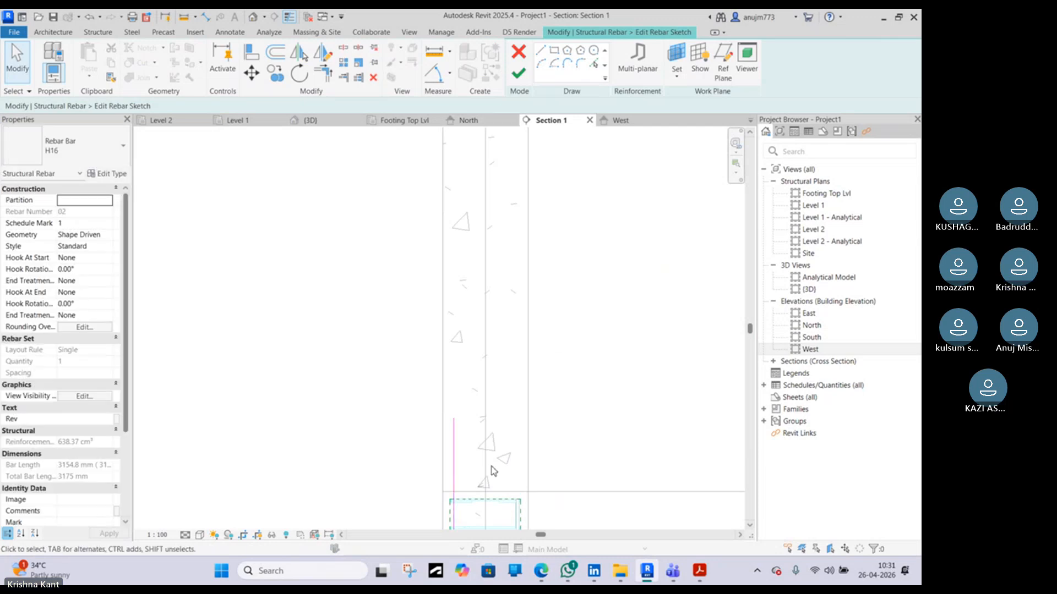
left_click(453, 443)
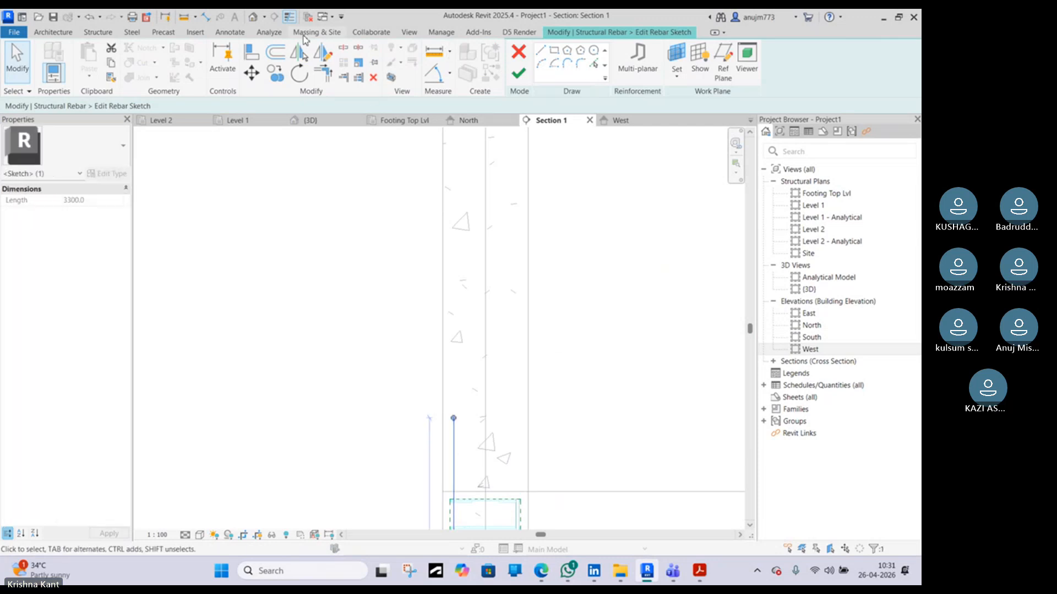
Place an aligned dimension between the bar's top end and the column top
left_click(208, 17)
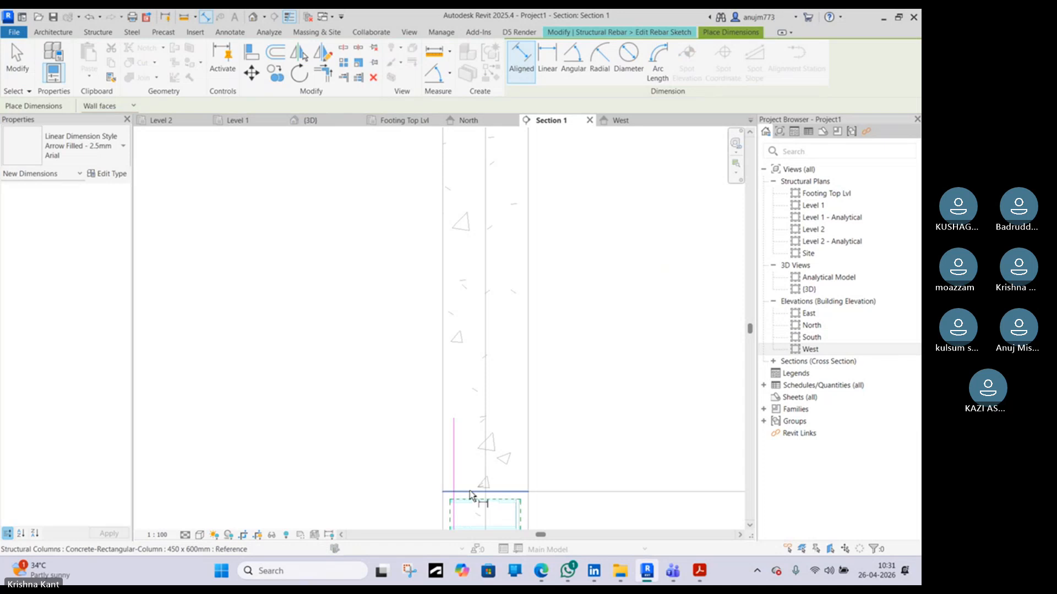
left_click(454, 419)
left_click(407, 393)
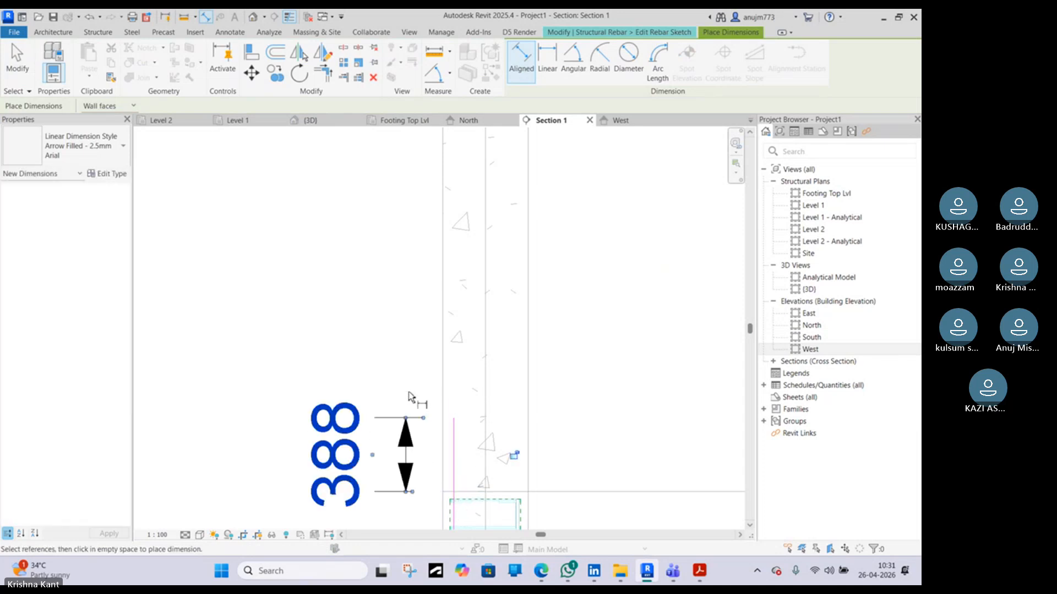
key("Escape")
key("Escape")
Drag the bar's top end upward, set its projection above the column top to 500 mm, and finish the sketch
left_click(453, 426)
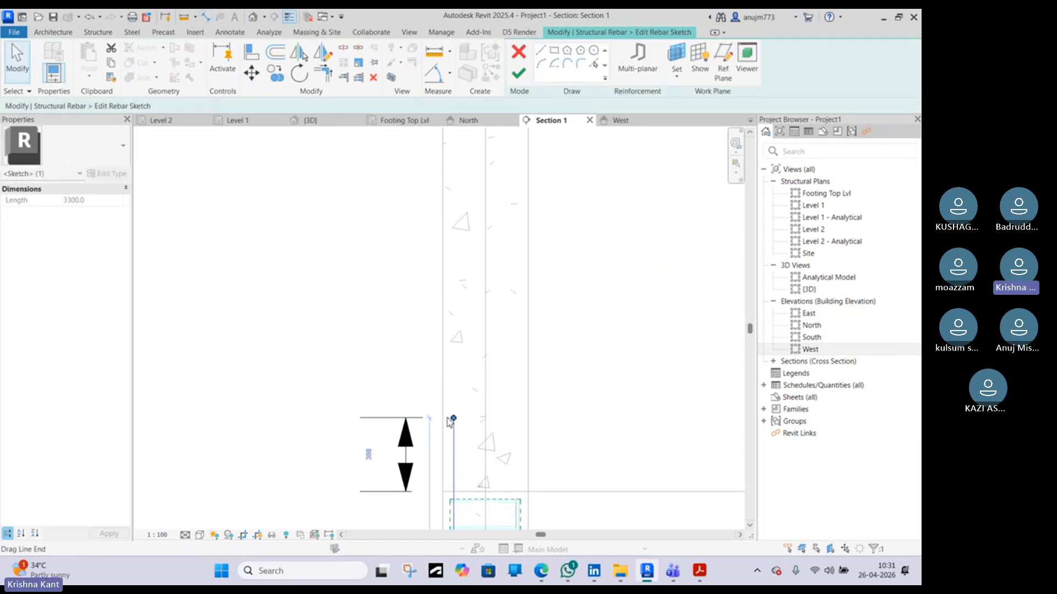
left_click_drag(453, 419, 454, 400)
scroll(454, 402, "up", 3)
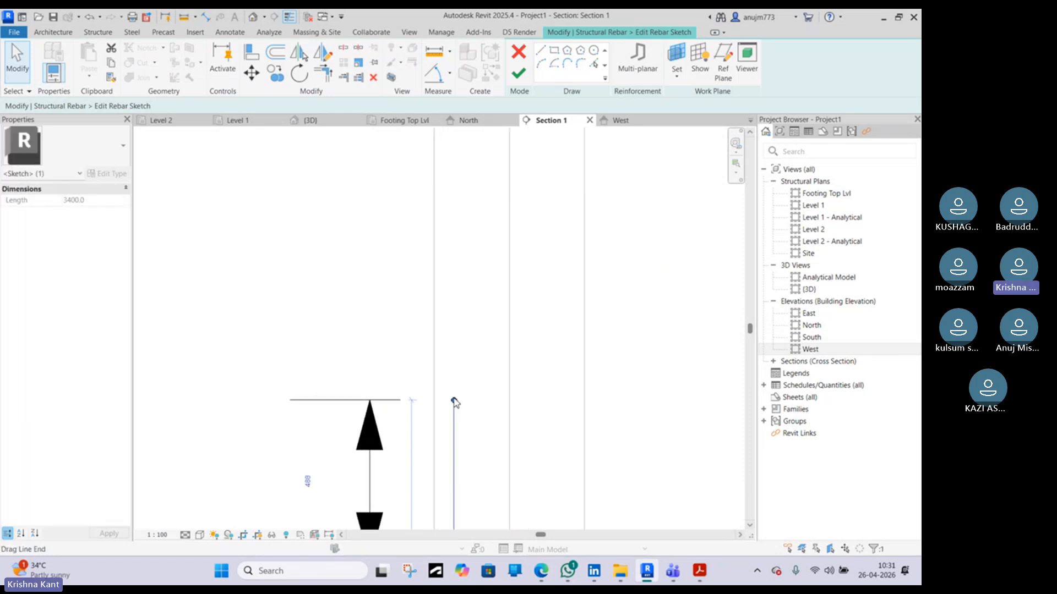
left_click(307, 480)
type("500")
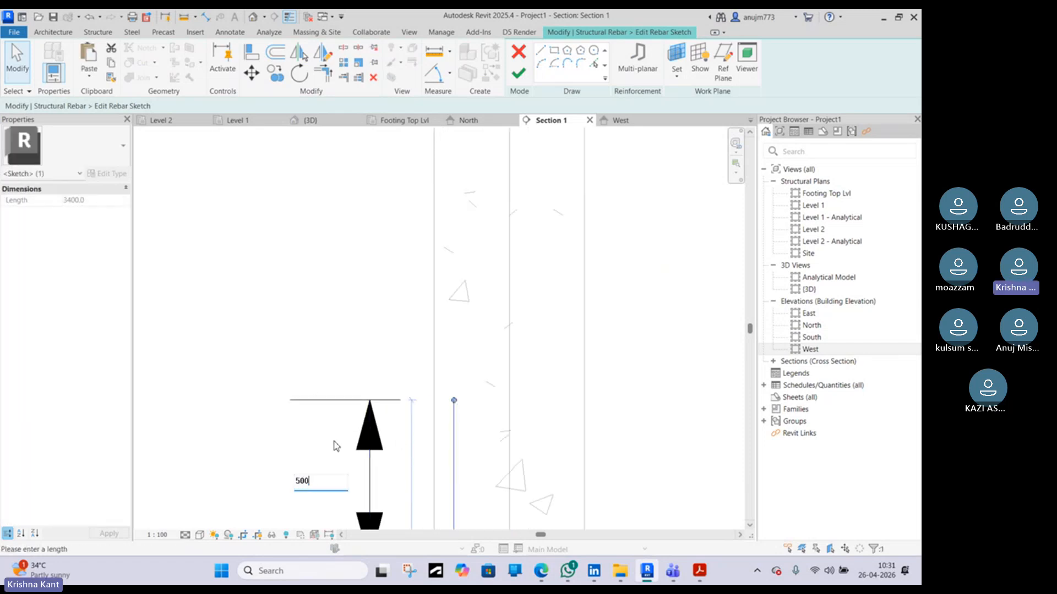
key("Return")
scroll(354, 427, "down", 3)
left_click(357, 431)
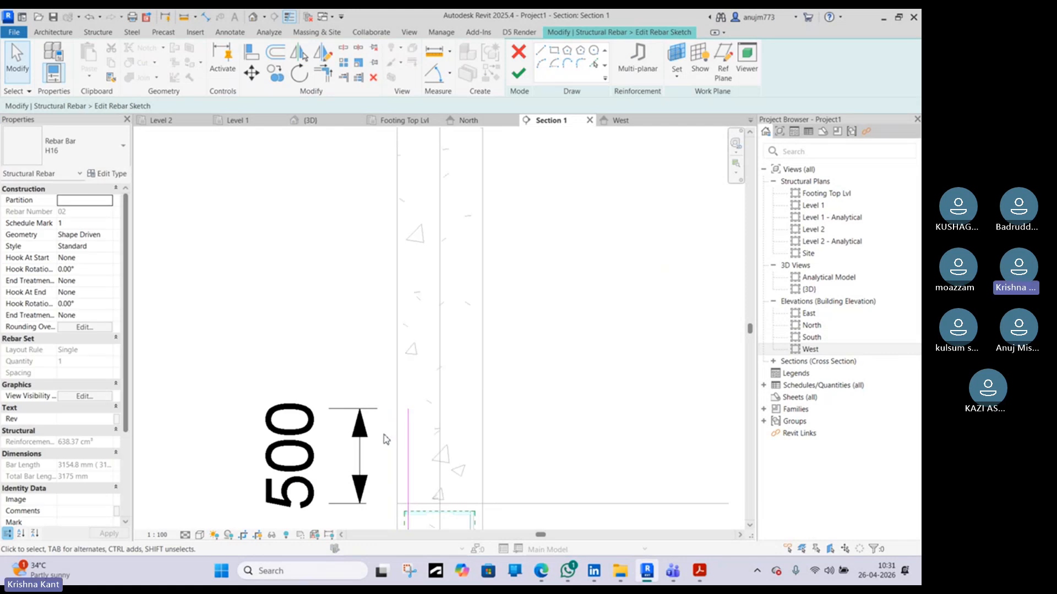
scroll(410, 442, "down", 2)
scroll(410, 440, "down", 1)
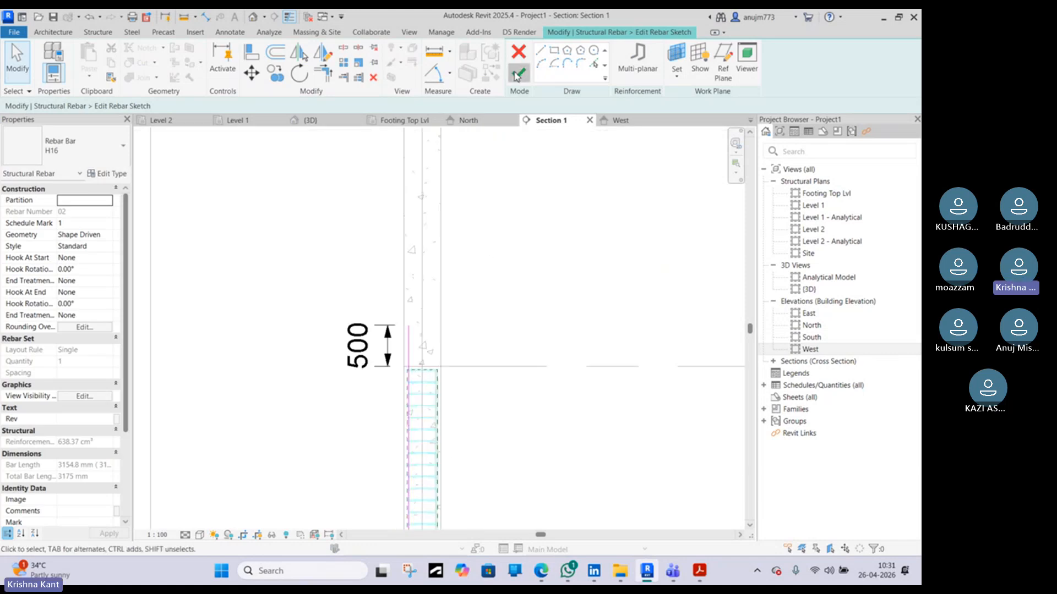
left_click(518, 73)
scroll(441, 370, "up", 6)
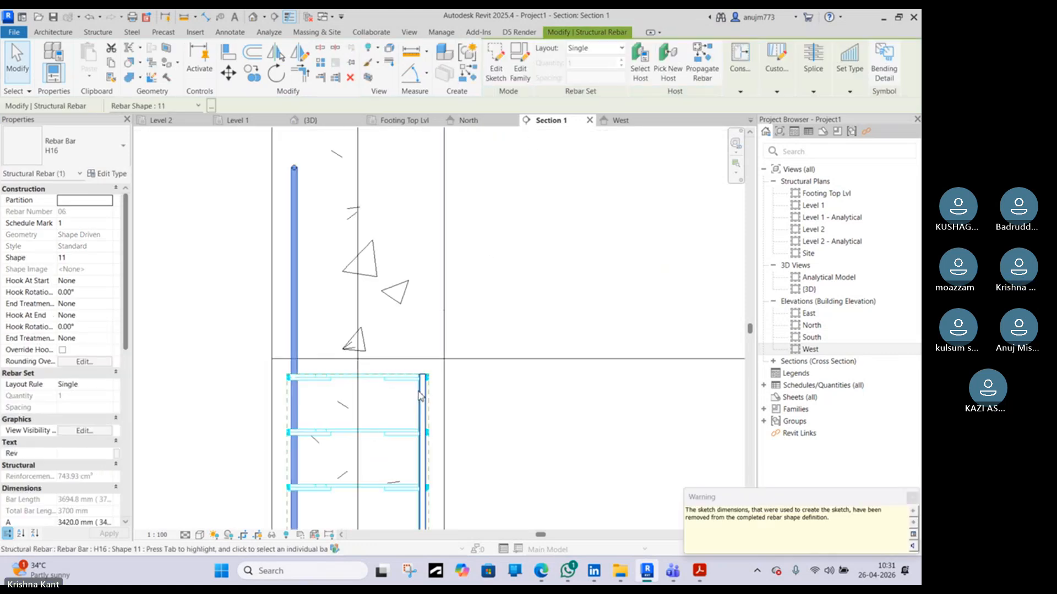
Select the opposite vertical column bar, open its sketch and drag its top end upward above the column
left_click(419, 393)
scroll(419, 393, "down", 3)
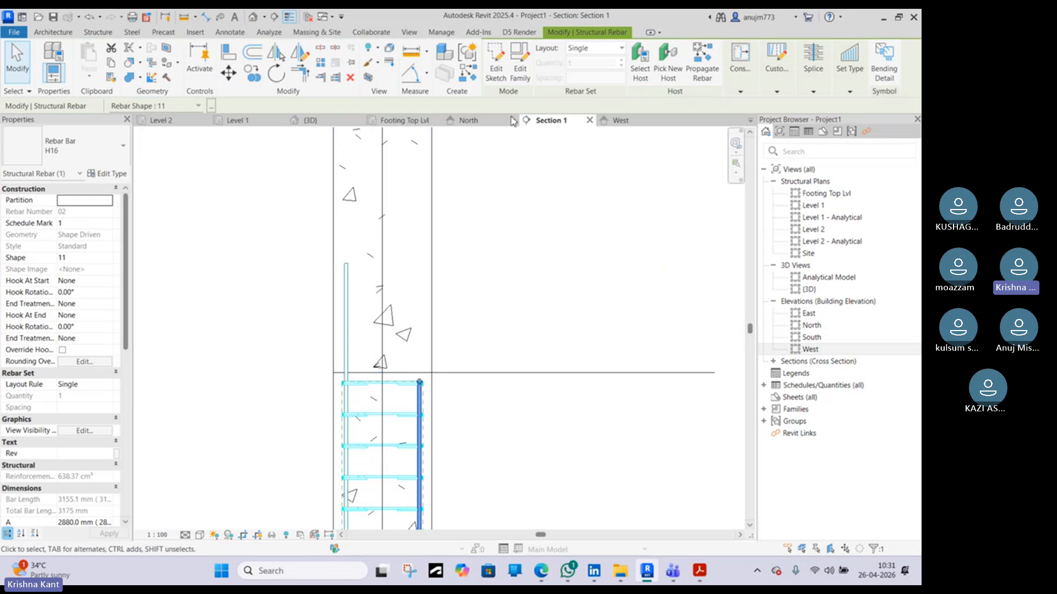
left_click(497, 75)
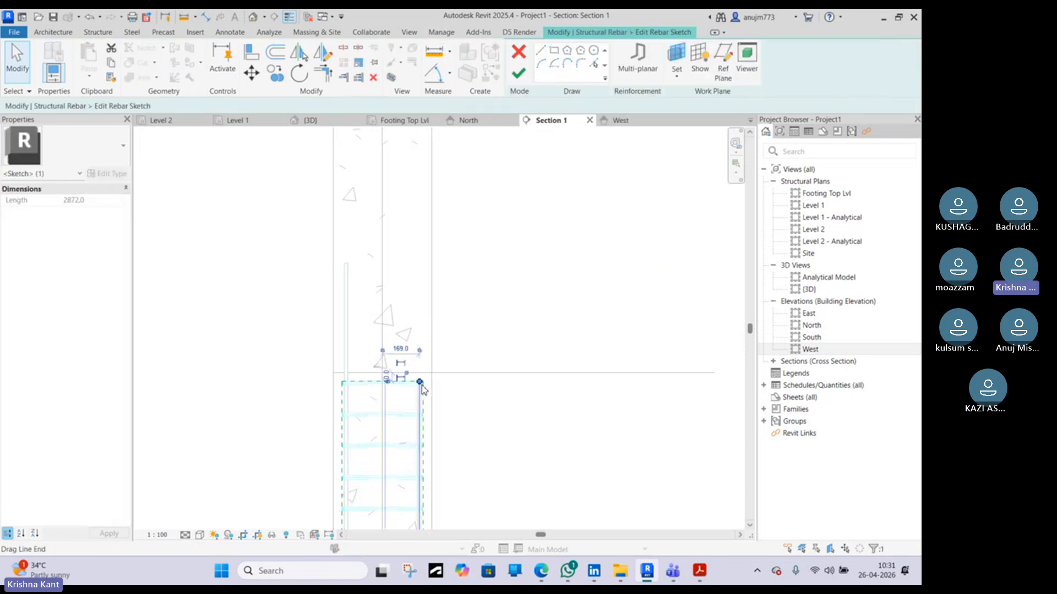
mouse_move(421, 386)
left_mouse_down()
mouse_move(429, 262)
mouse_move(402, 266)
mouse_move(418, 262)
left_mouse_up()
scroll(407, 268, "up", 2)
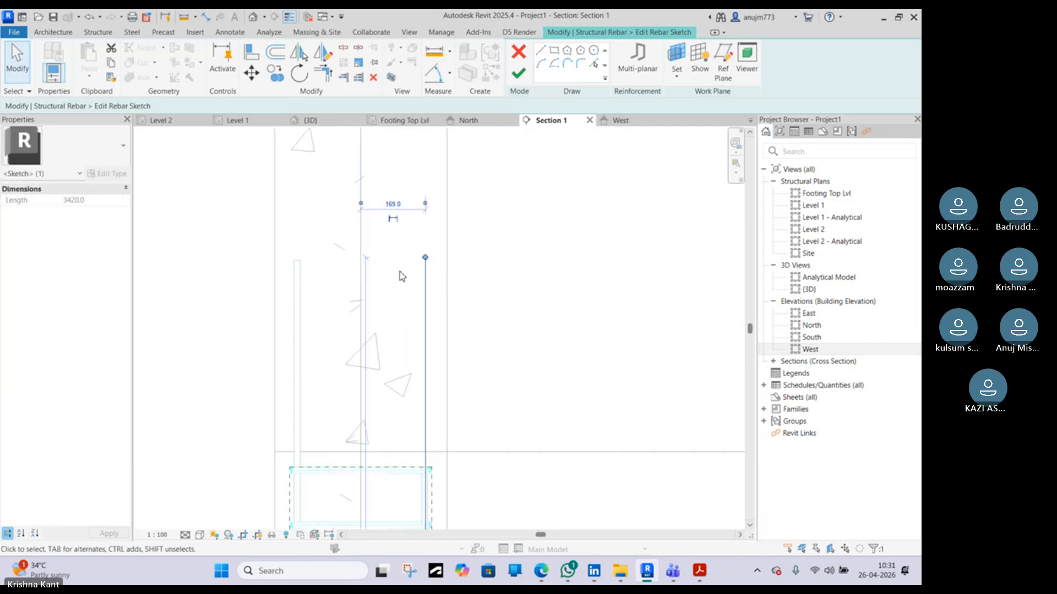
left_click(541, 50)
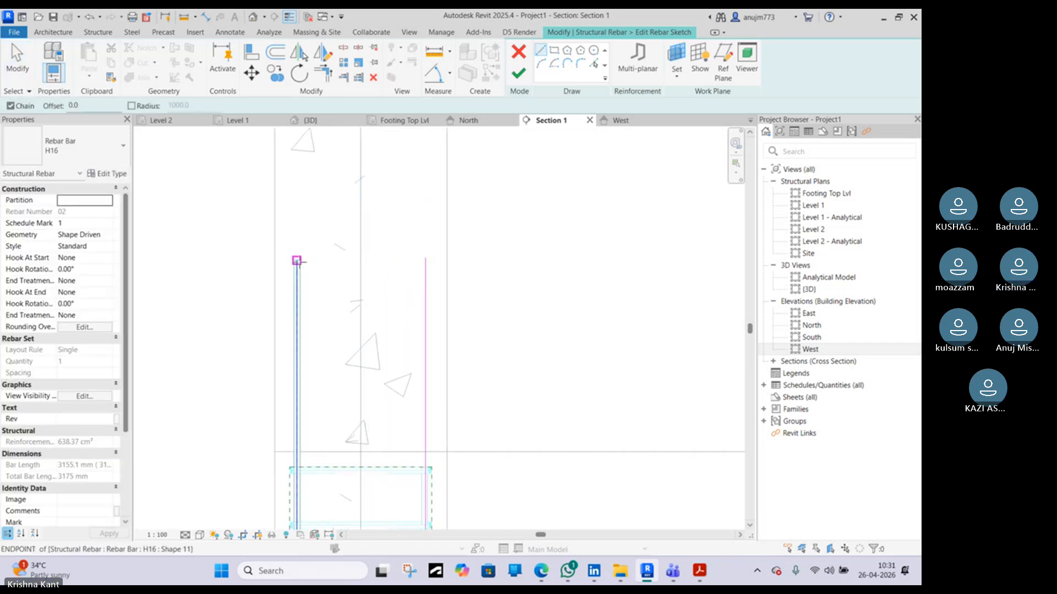
left_click(297, 260)
left_click(425, 261)
key("Escape")
key("Escape")
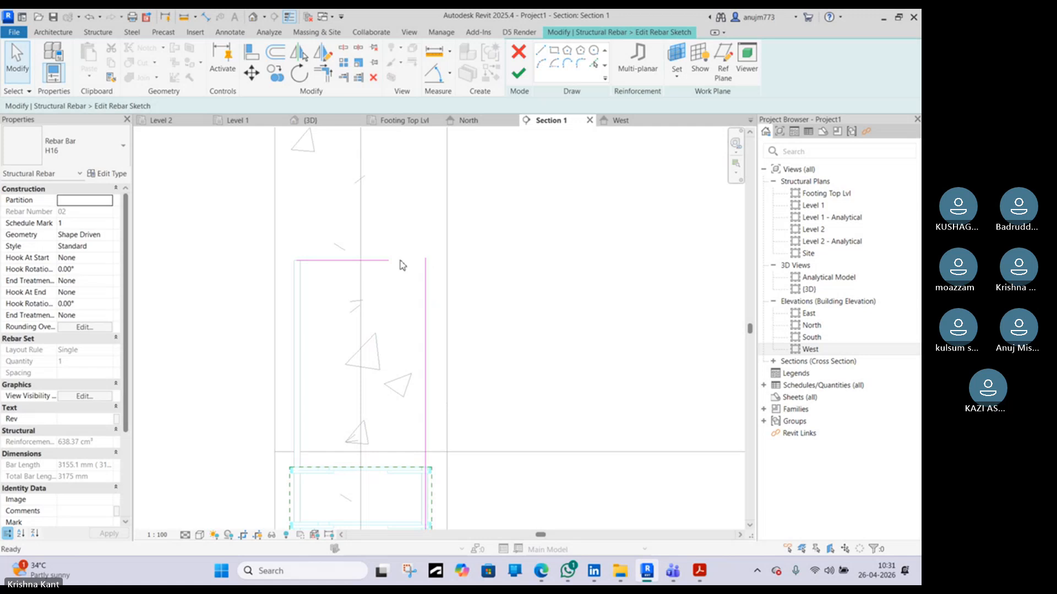
left_click(395, 261)
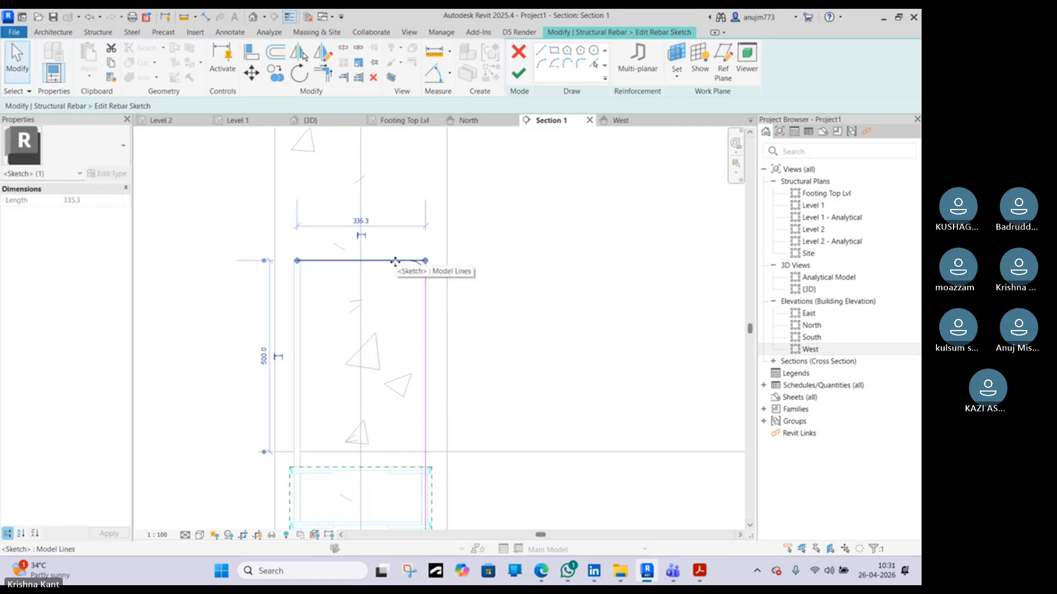
key("Delete")
Finish the bar sketch and inspect the extended column bars in the 3D view
left_click(518, 73)
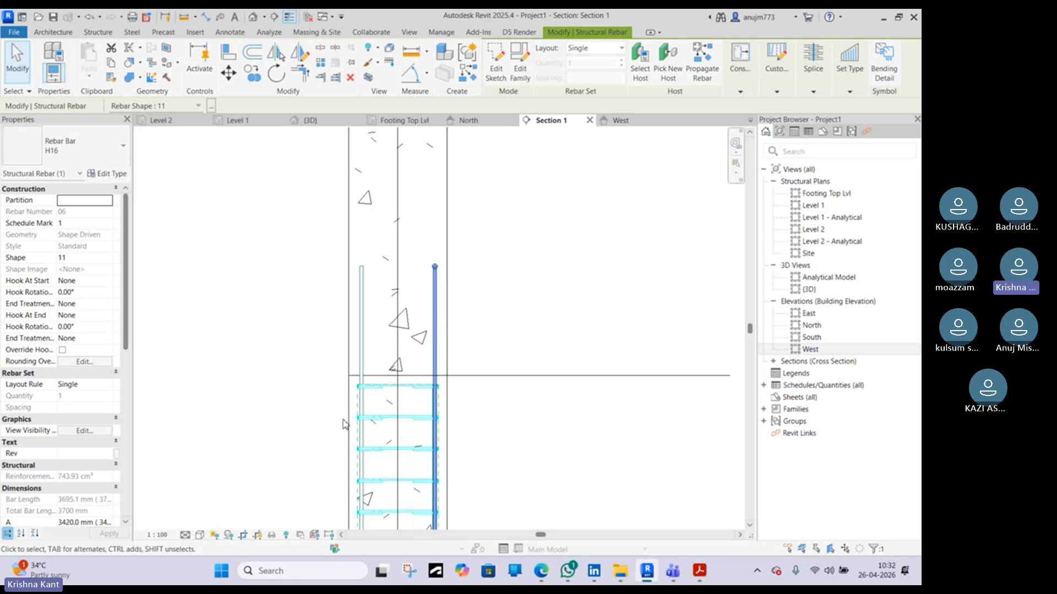
scroll(364, 400, "up", 3)
scroll(365, 395, "down", 2)
left_click(308, 120)
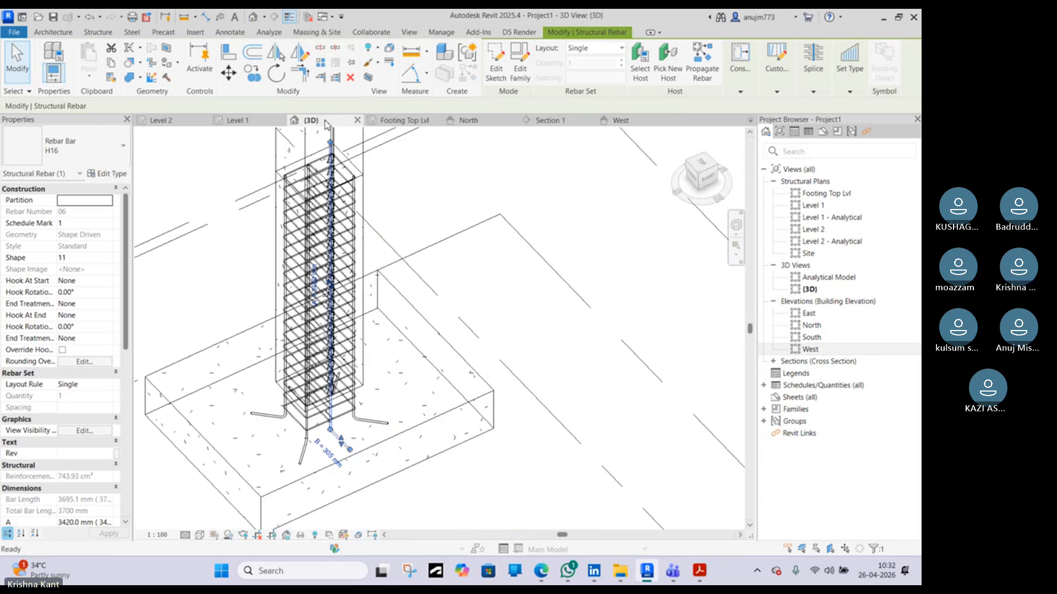
middle_click_drag(395, 360, 420, 333, "shift")
scroll(420, 332, "up", 3)
Edit another column bar's sketch in Section 1, extending its top end to the same height above the column, and finish
left_click(382, 304)
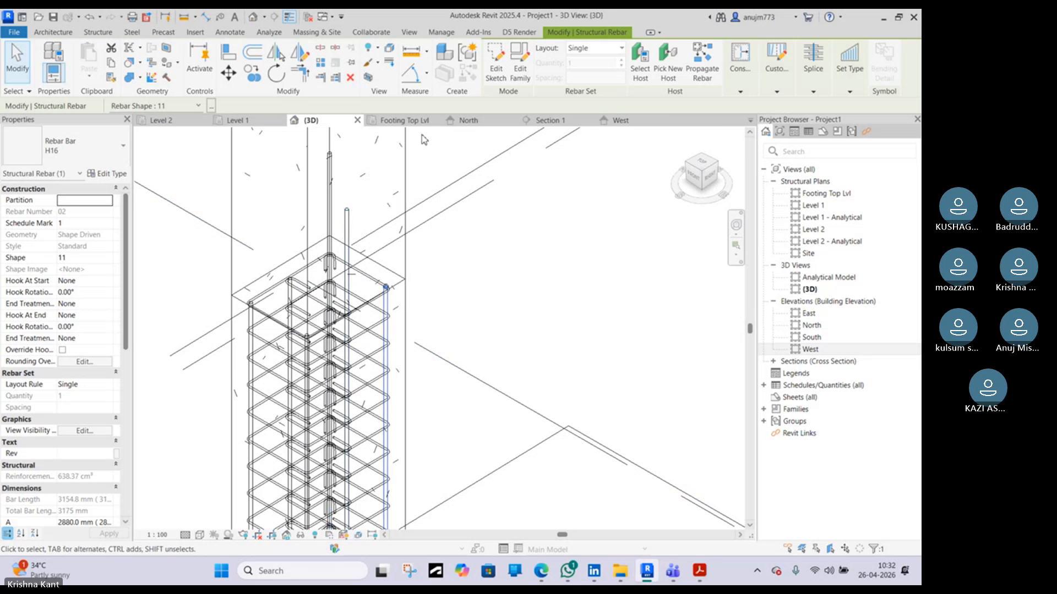
left_click(496, 65)
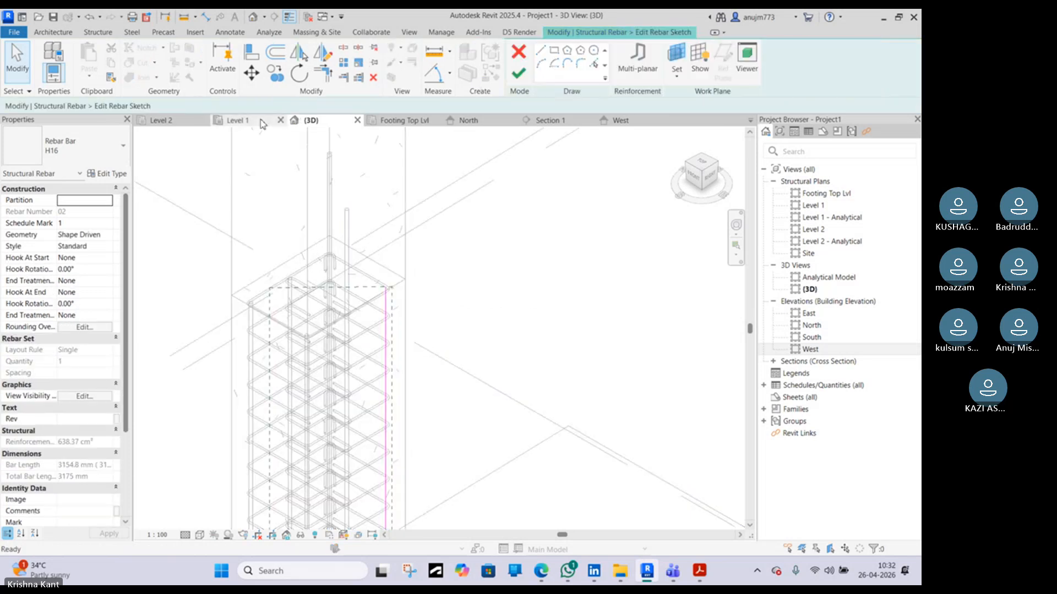
left_click(263, 124)
left_click(548, 119)
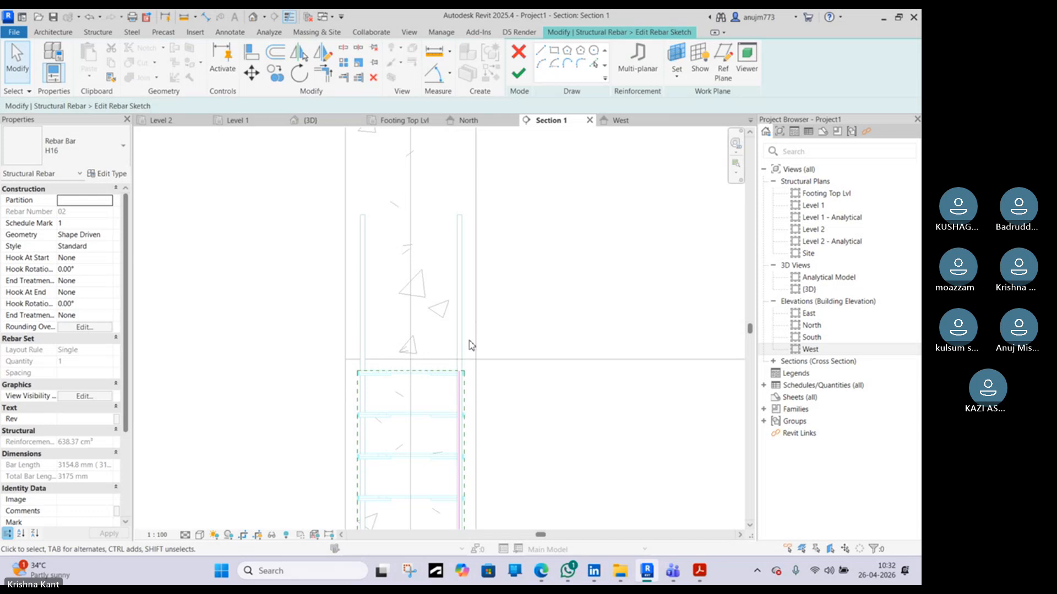
left_click(460, 377)
left_click_drag(457, 366, 461, 219)
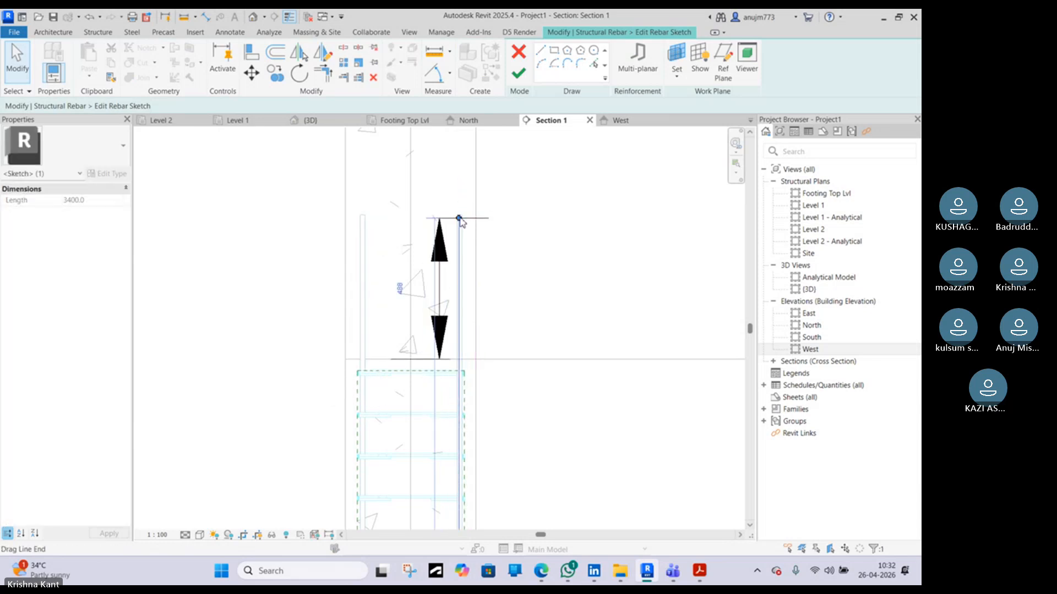
scroll(461, 216, "up", 8)
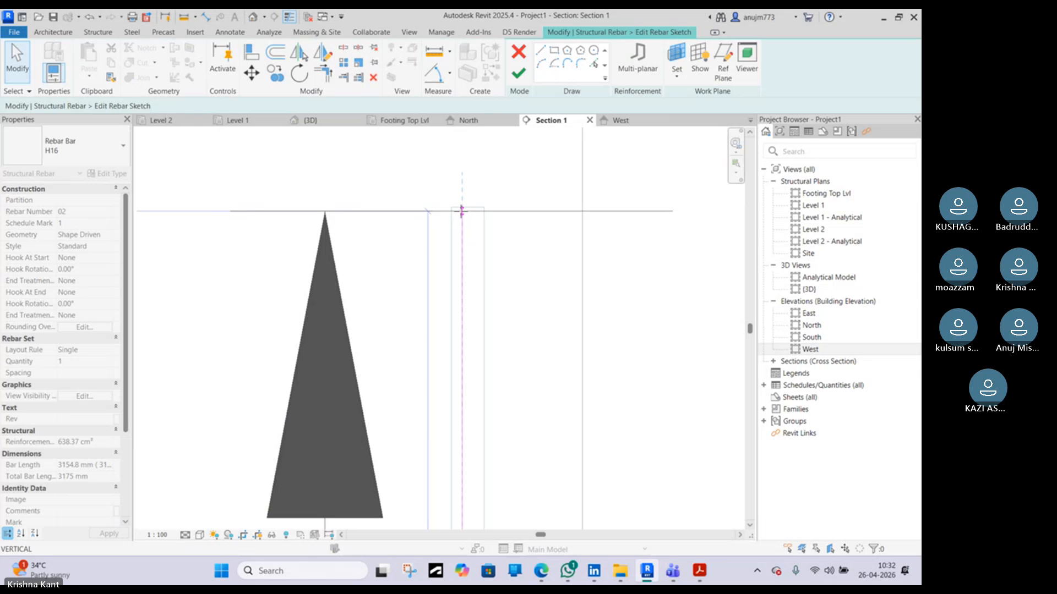
left_click(462, 209)
scroll(463, 202, "up", 3)
left_click_drag(464, 196, 464, 210)
left_click(519, 73)
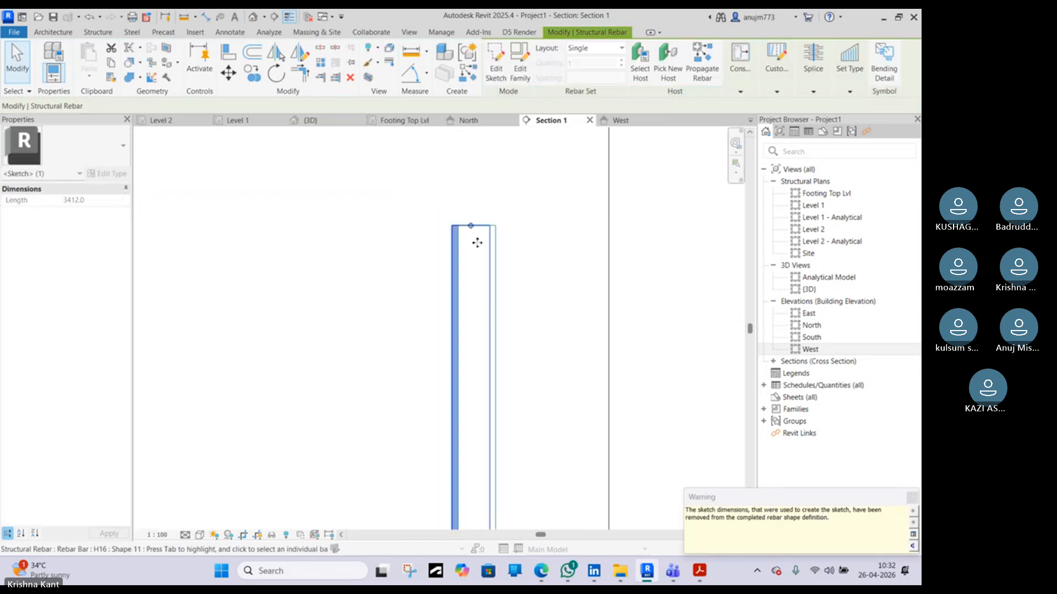
scroll(476, 239, "down", 4)
scroll(395, 418, "up", 5)
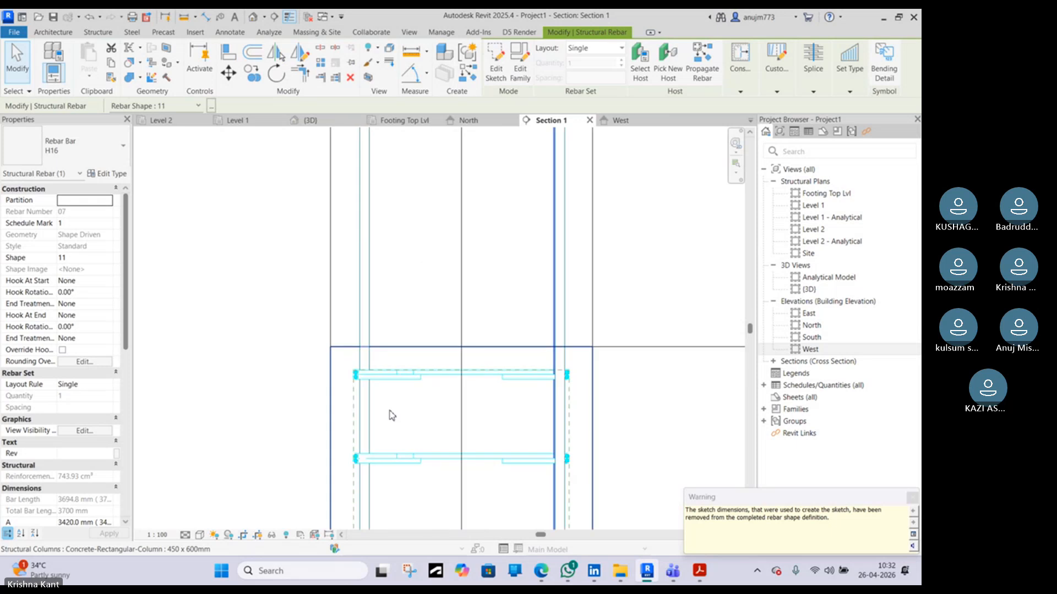
left_click(359, 398)
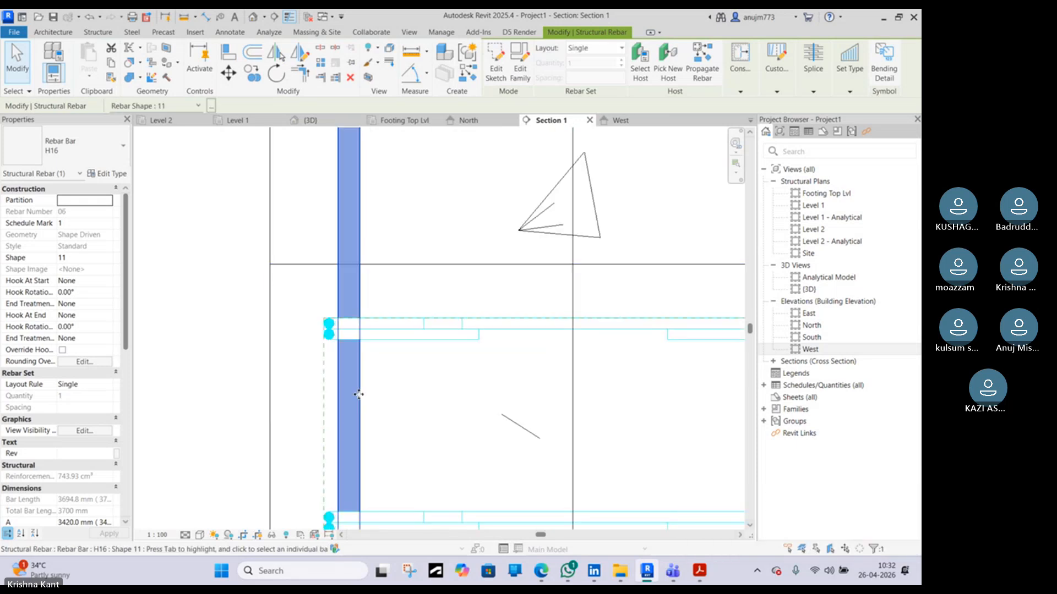
left_click(359, 395)
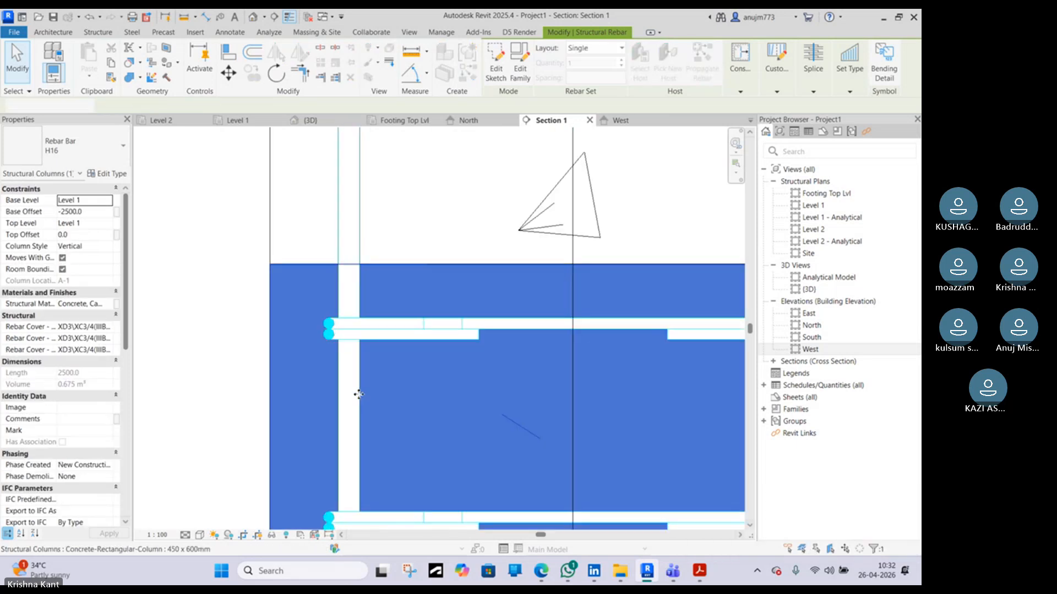
double_click(358, 395)
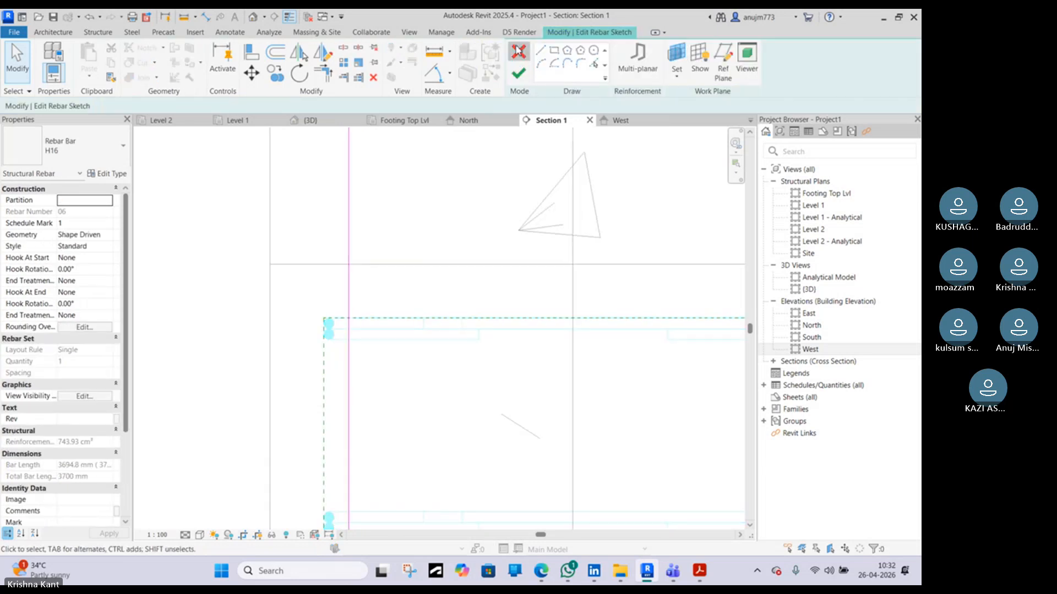
left_click(518, 52)
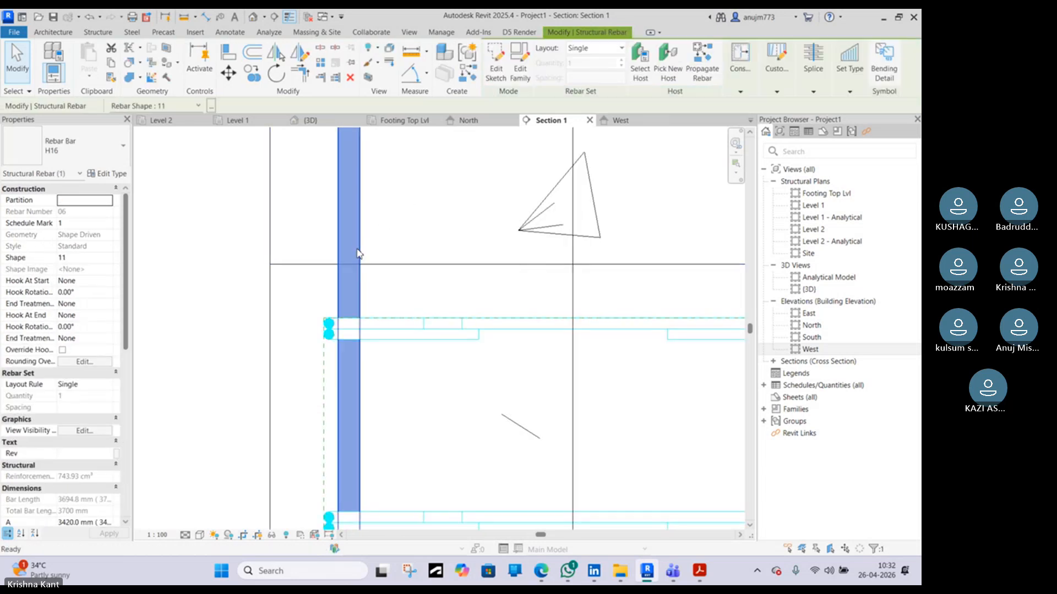
key("h")
key("h")
scroll(358, 349, "down", 3)
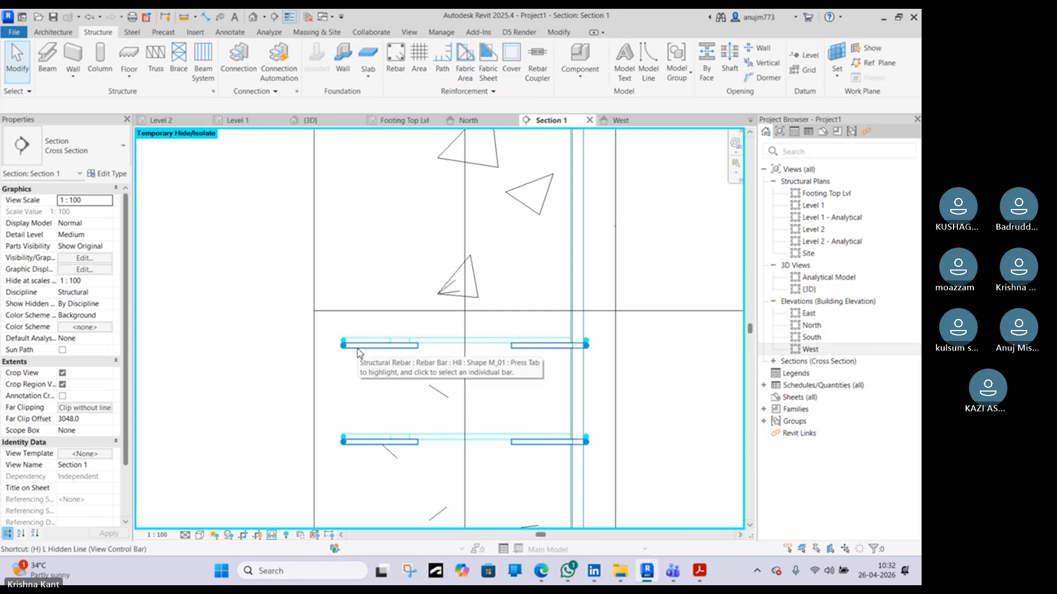
key("h")
key("r")
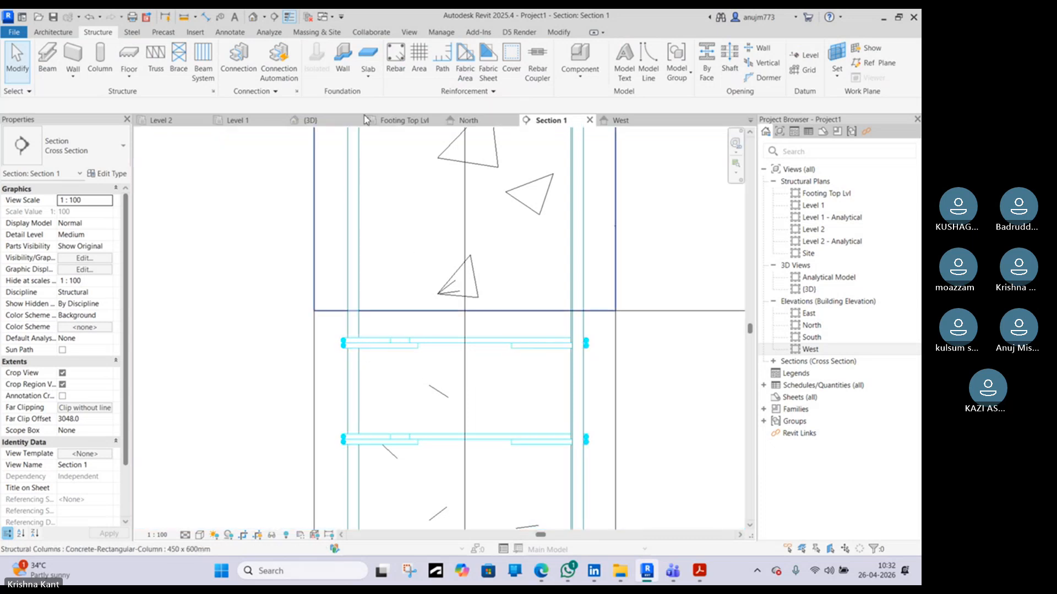
Select a column bar in the 3D view, edit its sketch in Section 1, drag its top end above the column, and finish
left_click(316, 120)
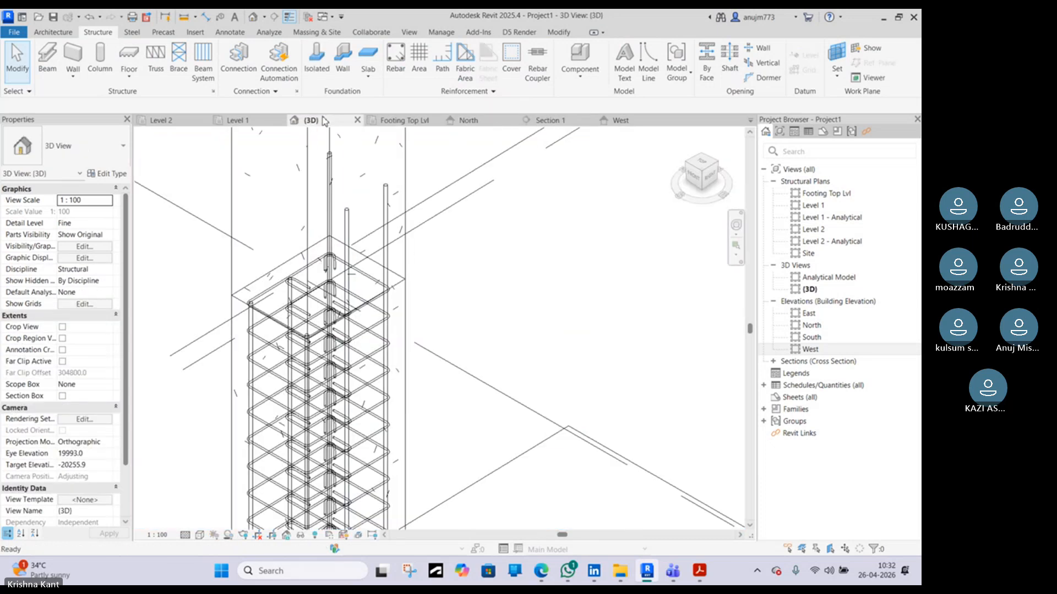
left_click(251, 316)
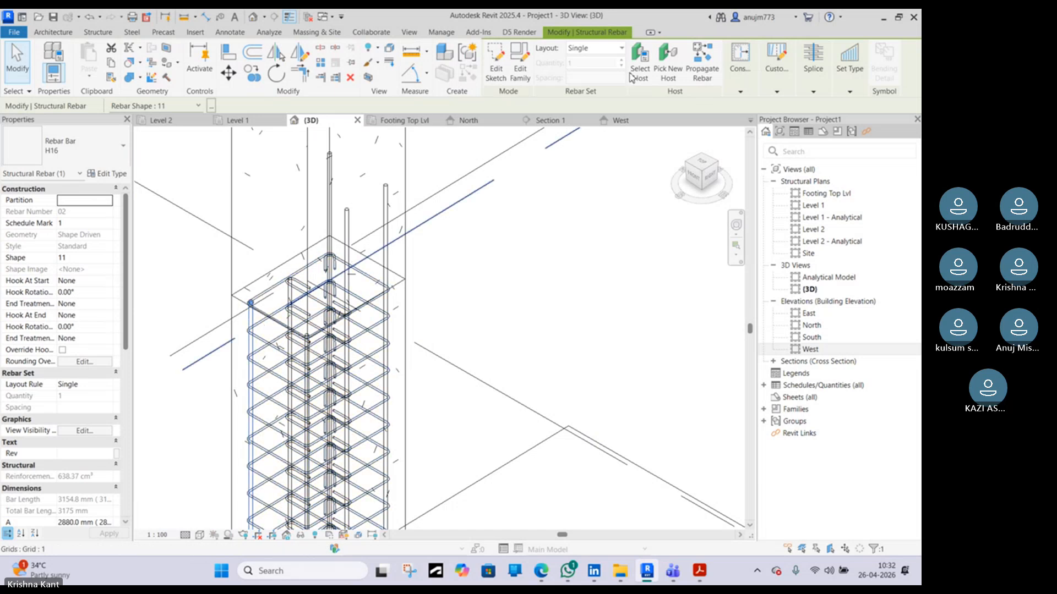
left_click(498, 72)
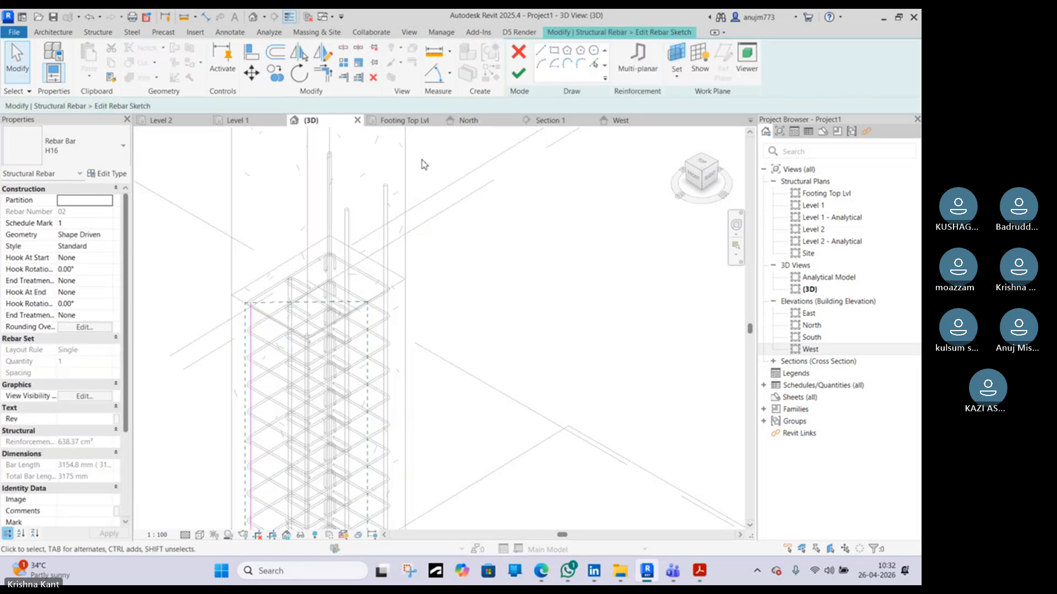
left_click(556, 122)
scroll(377, 307, "down", 3)
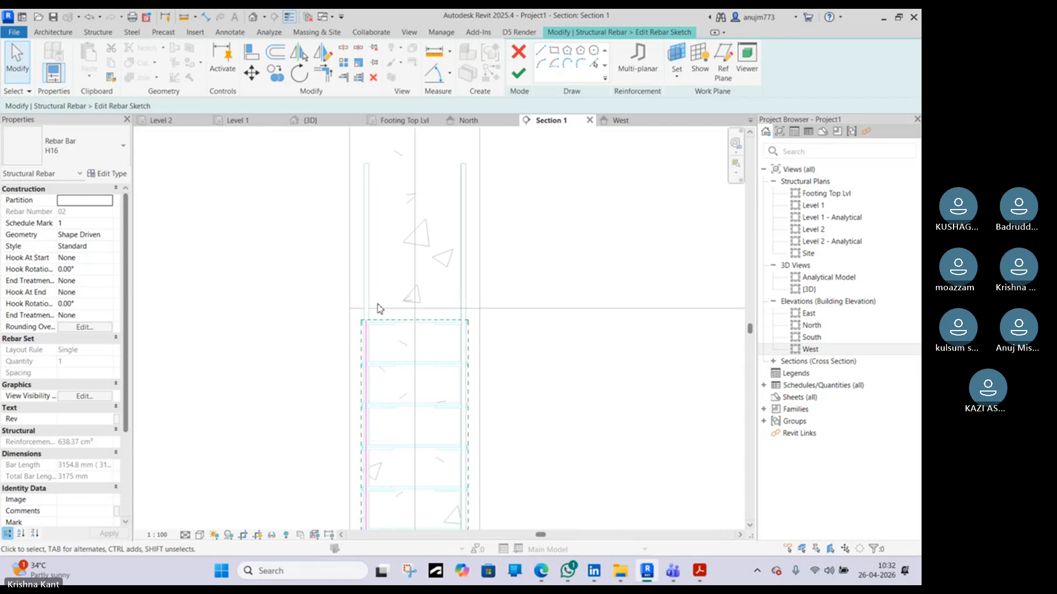
left_click(365, 351)
mouse_move(365, 321)
left_mouse_down()
mouse_move(366, 162)
mouse_move(361, 170)
left_mouse_up()
scroll(368, 163, "up", 5)
scroll(361, 170, "up", 4)
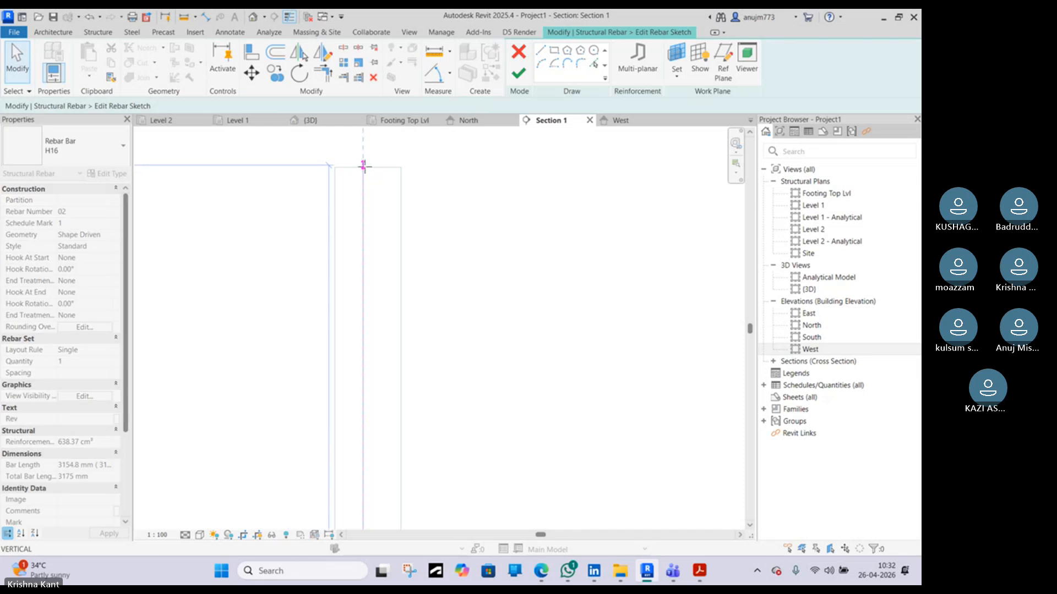
left_click(518, 73)
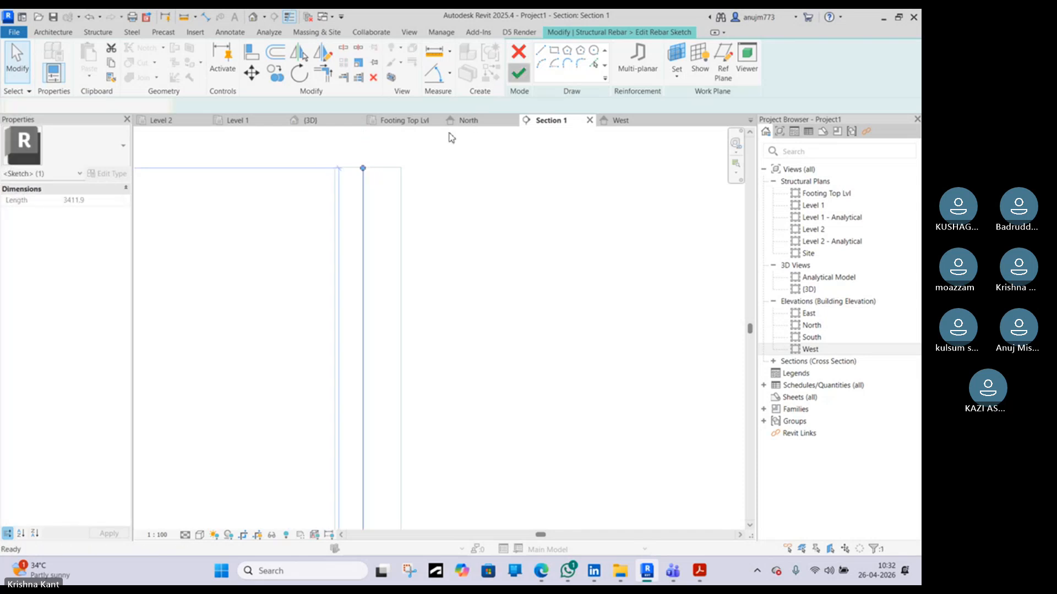
Pick another short column bar in 3D and extend its sketch's top end above the column in Section 1, then finish
left_click(338, 120)
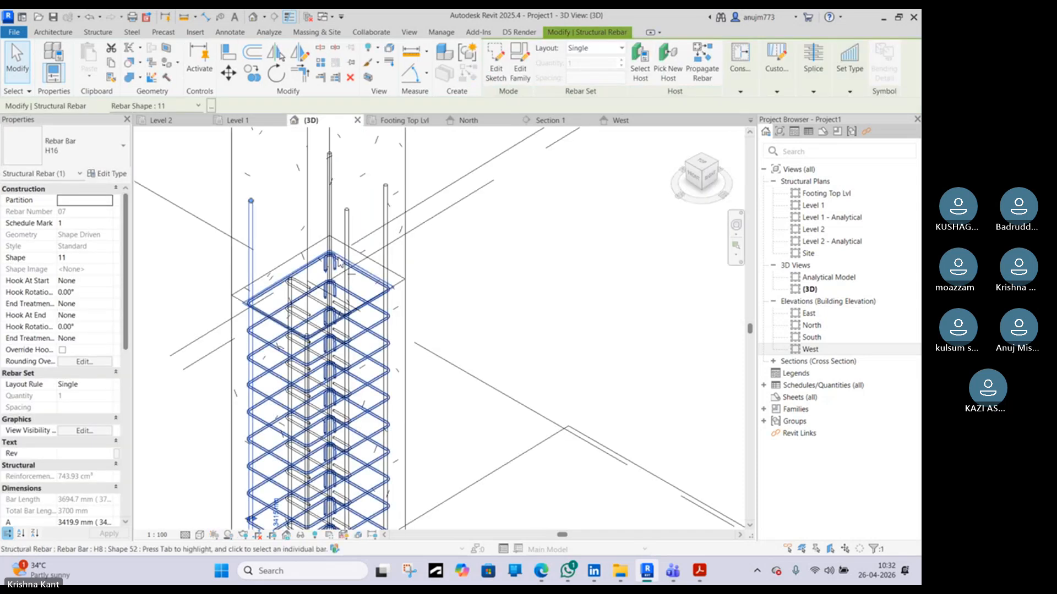
left_click(307, 357)
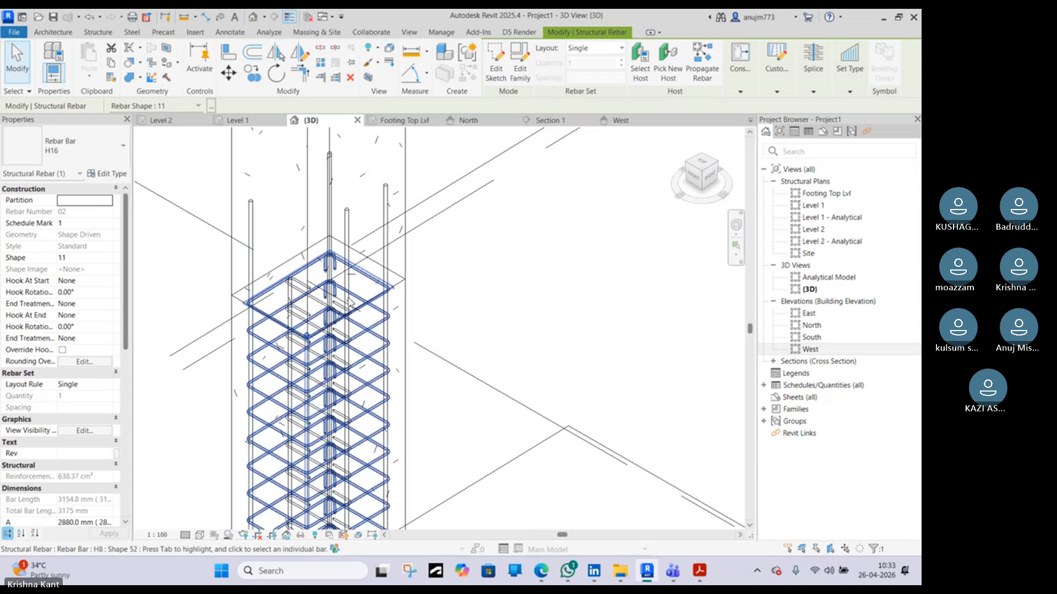
left_click(493, 76)
left_click(567, 122)
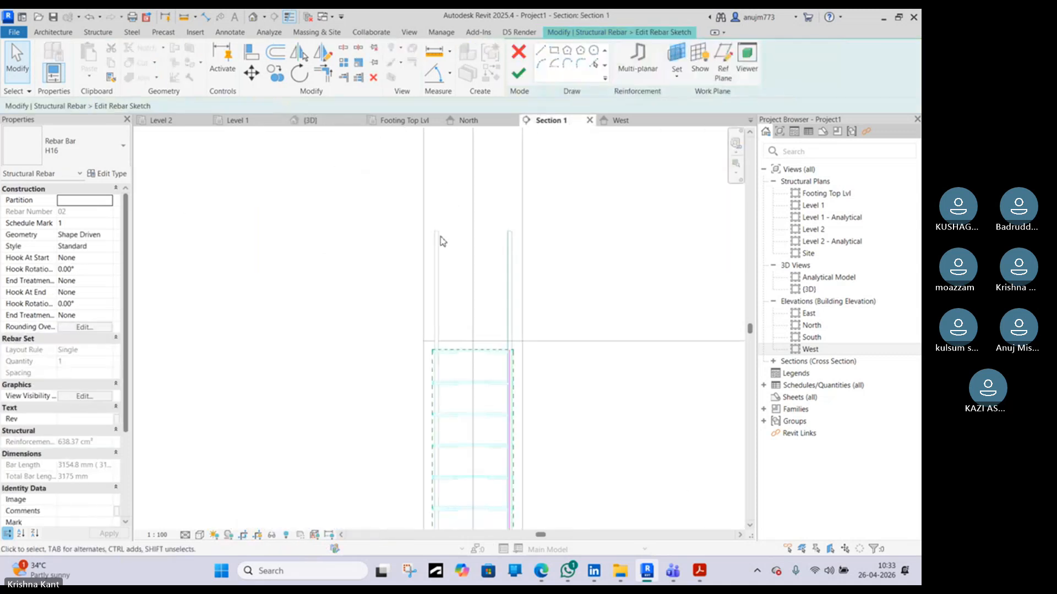
left_click(511, 357)
mouse_move(510, 351)
left_mouse_down()
mouse_move(499, 303)
mouse_move(502, 233)
left_mouse_up()
scroll(511, 234, "up", 2)
scroll(511, 232, "up", 3)
left_click(519, 73)
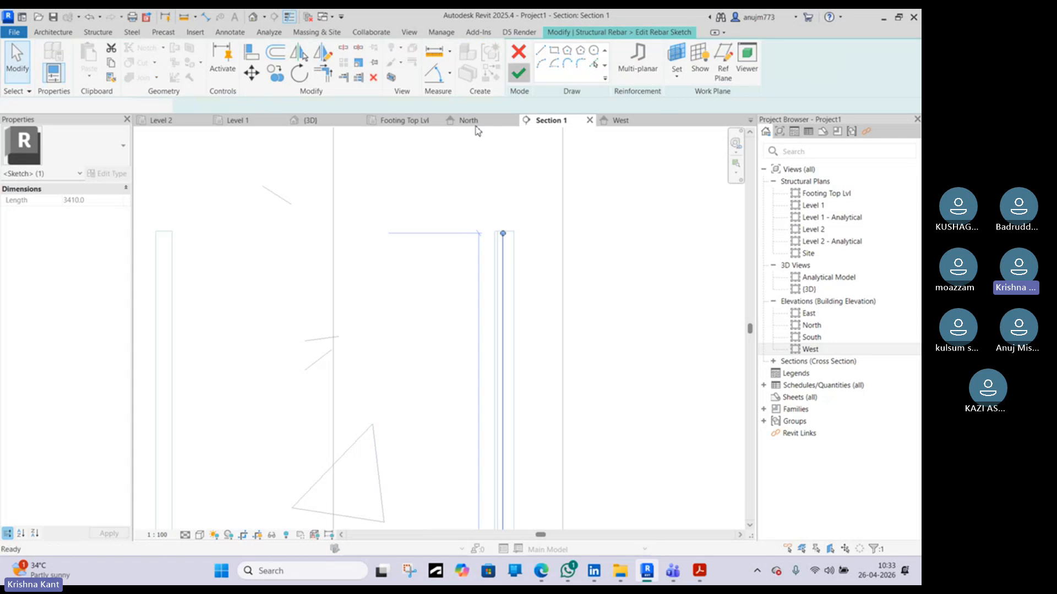
Select a further column bar in the 3D view, open its sketch and drag its top end upward above the column
scroll(482, 148, "down", 3)
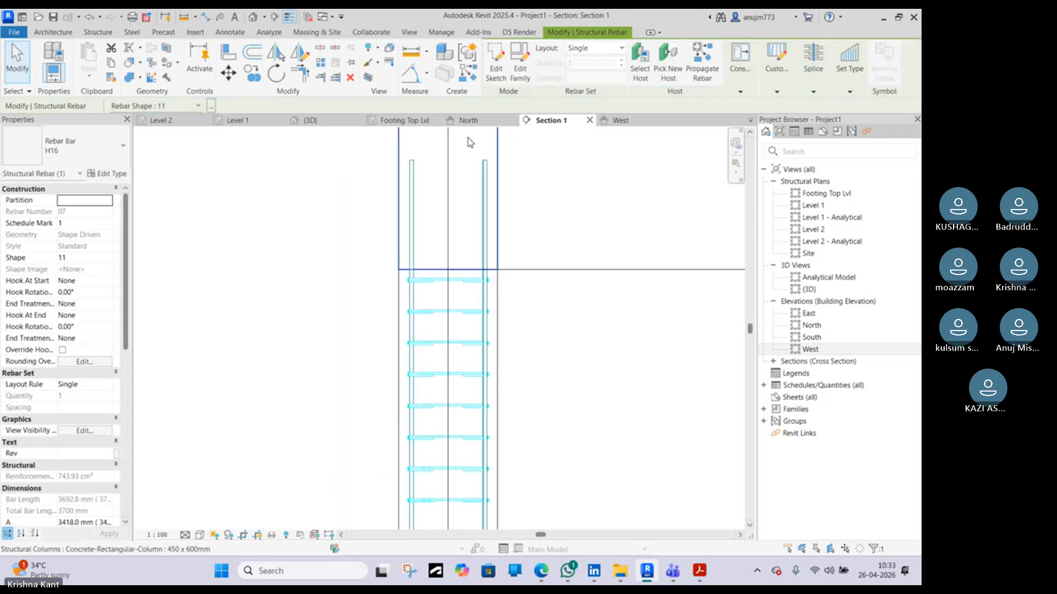
left_click(346, 125)
scroll(343, 225, "down", 2)
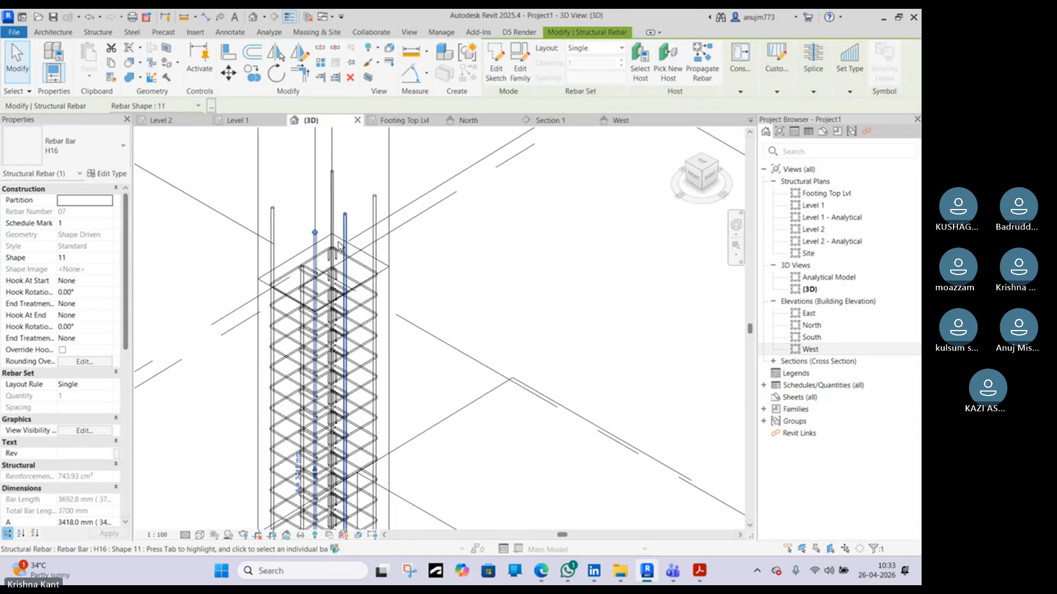
middle_click_drag(344, 226, 595, 212, "shift")
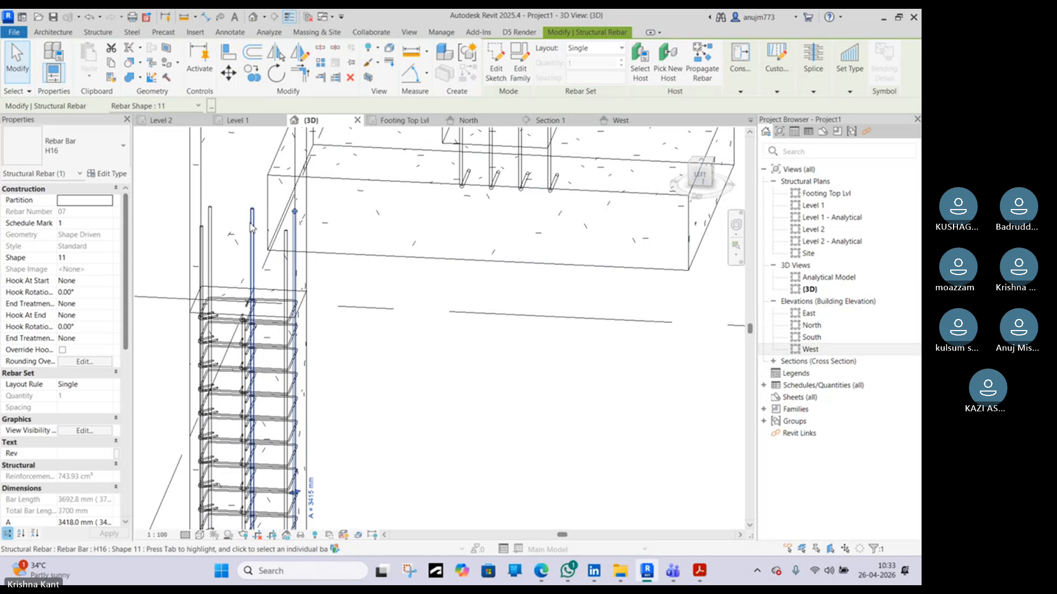
left_click(250, 252)
middle_click_drag(249, 252, 275, 256, "shift")
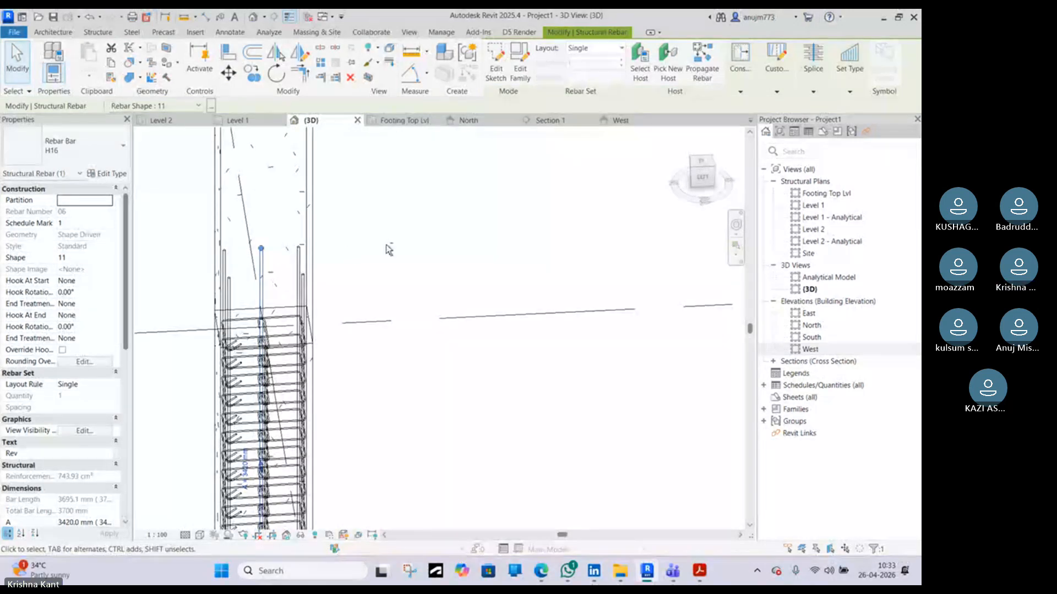
middle_click_drag(387, 246, 326, 242, "shift")
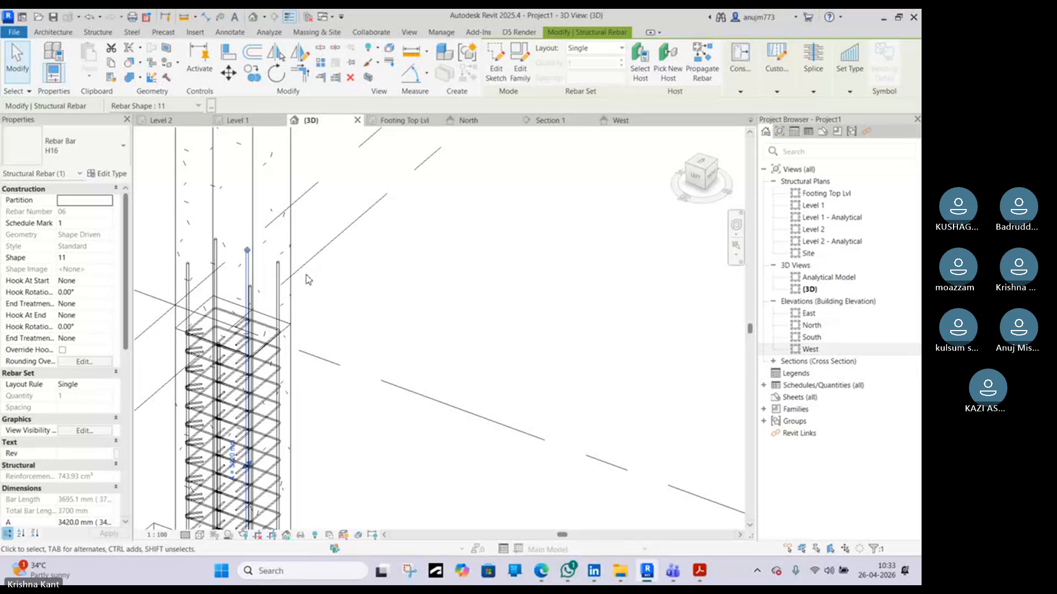
middle_click_drag(309, 280, 496, 237, "shift")
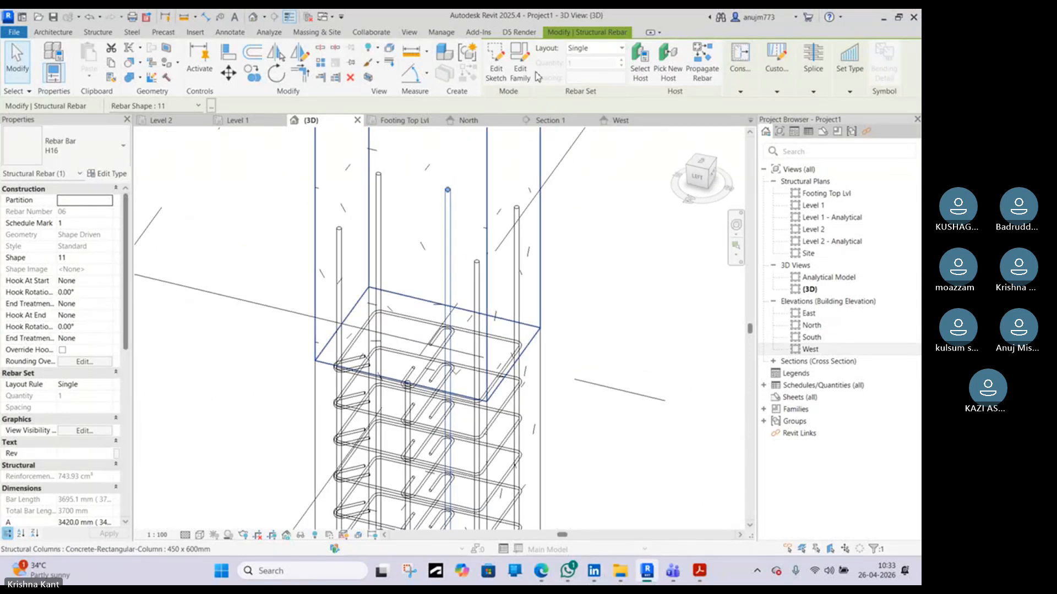
left_click(496, 67)
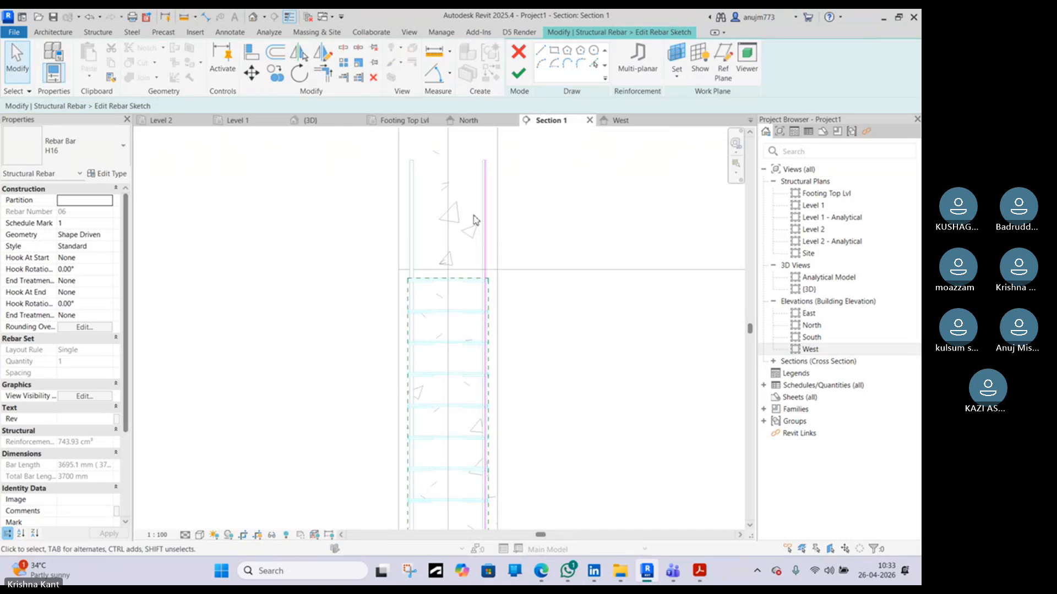
left_click(485, 179)
mouse_move(485, 162)
left_mouse_down()
mouse_move(488, 178)
mouse_move(490, 145)
left_mouse_up()
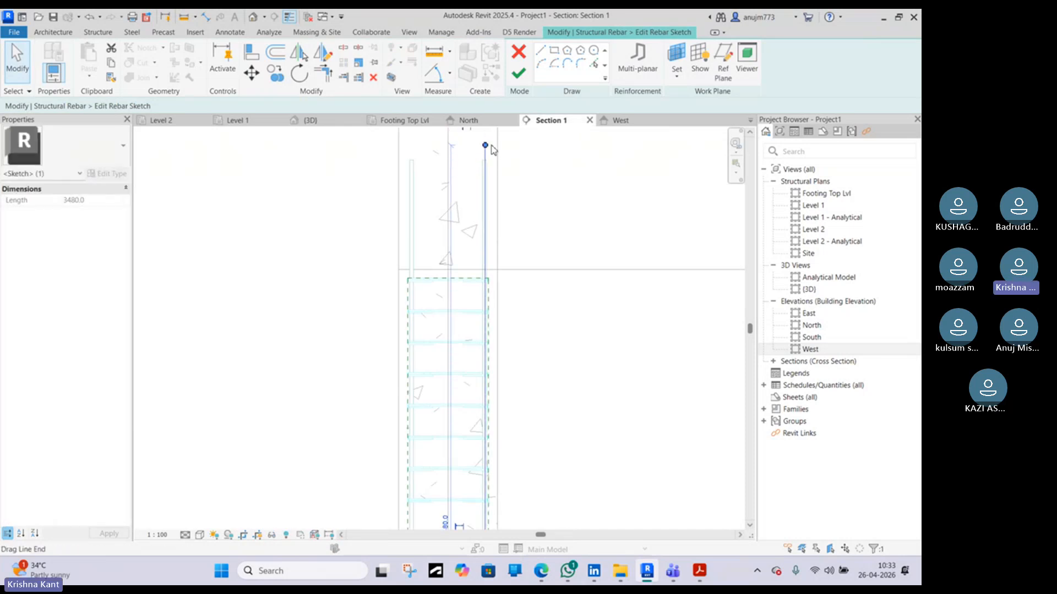
middle_click_drag(492, 150, 530, 341)
left_click_drag(522, 335, 520, 270)
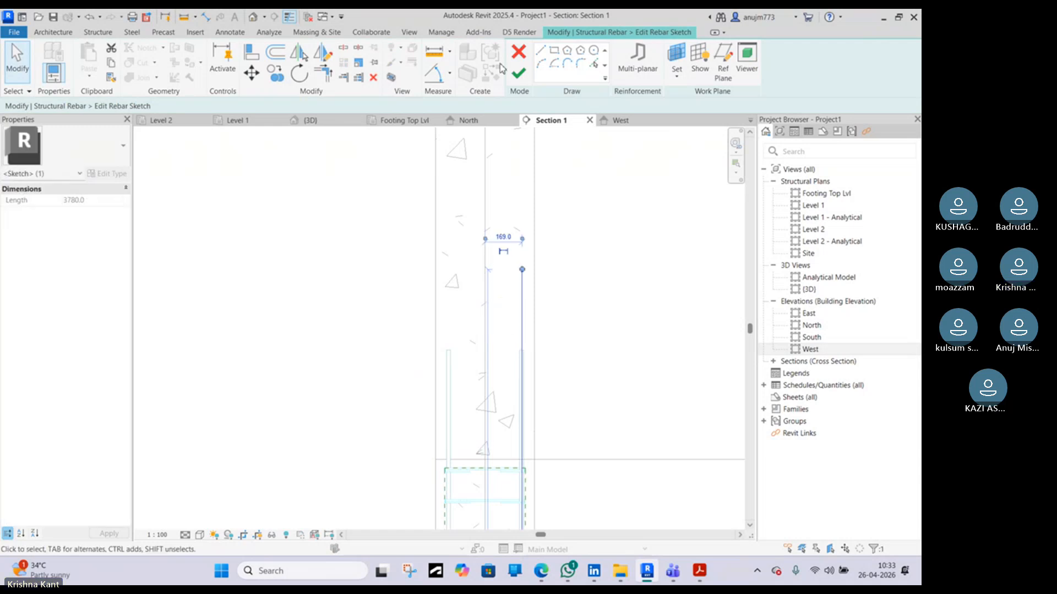
Dimension the bar's top end from Level 1, set the projection to 800 mm, and finish the sketch
left_click(205, 17)
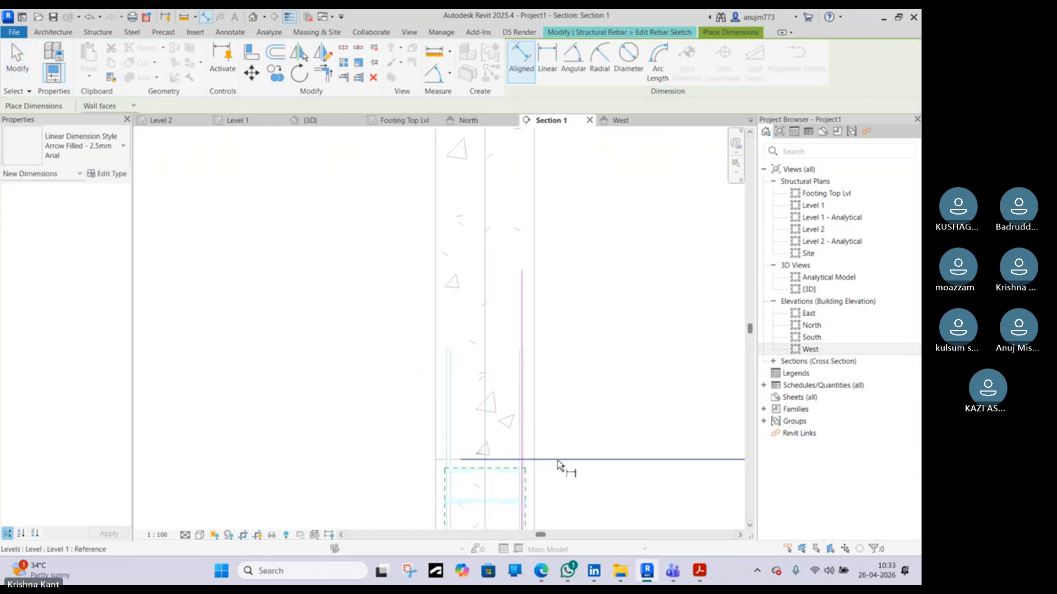
left_click(522, 270)
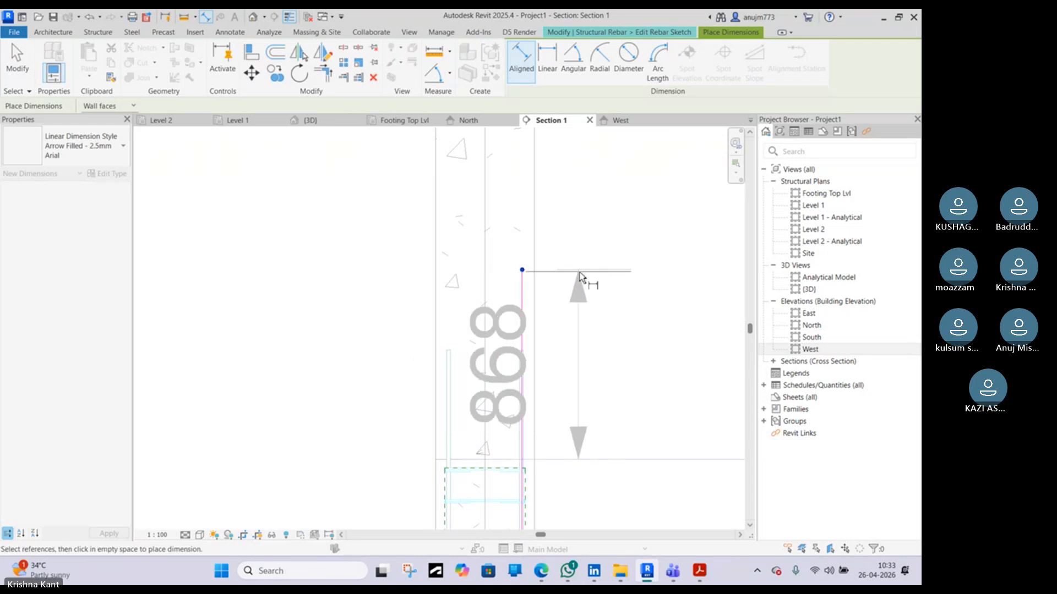
left_click(582, 279)
key("Escape")
key("Escape")
left_click(521, 276)
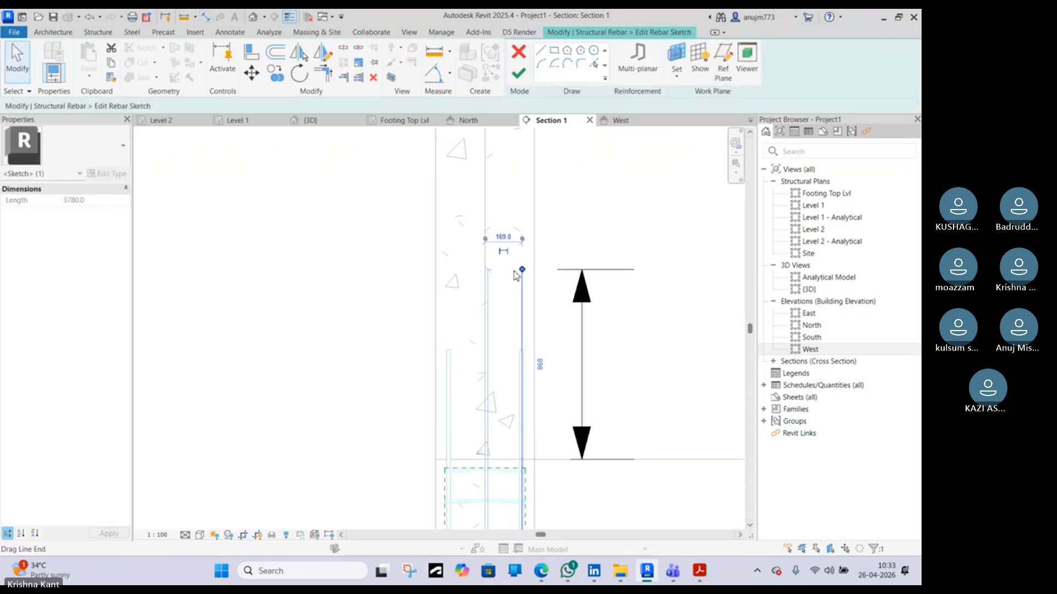
left_click(537, 364)
type("800")
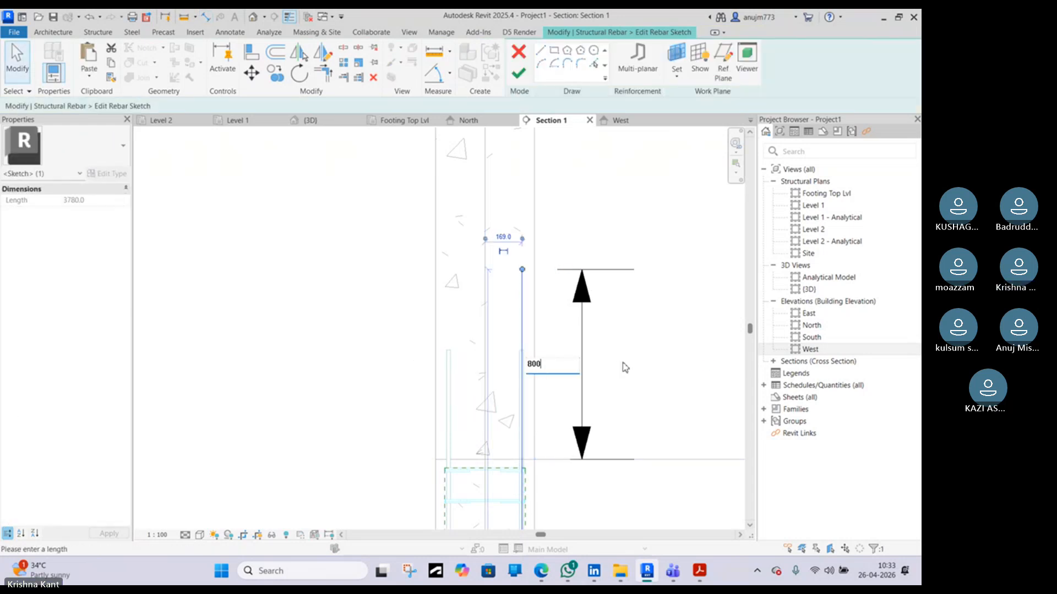
key("Return")
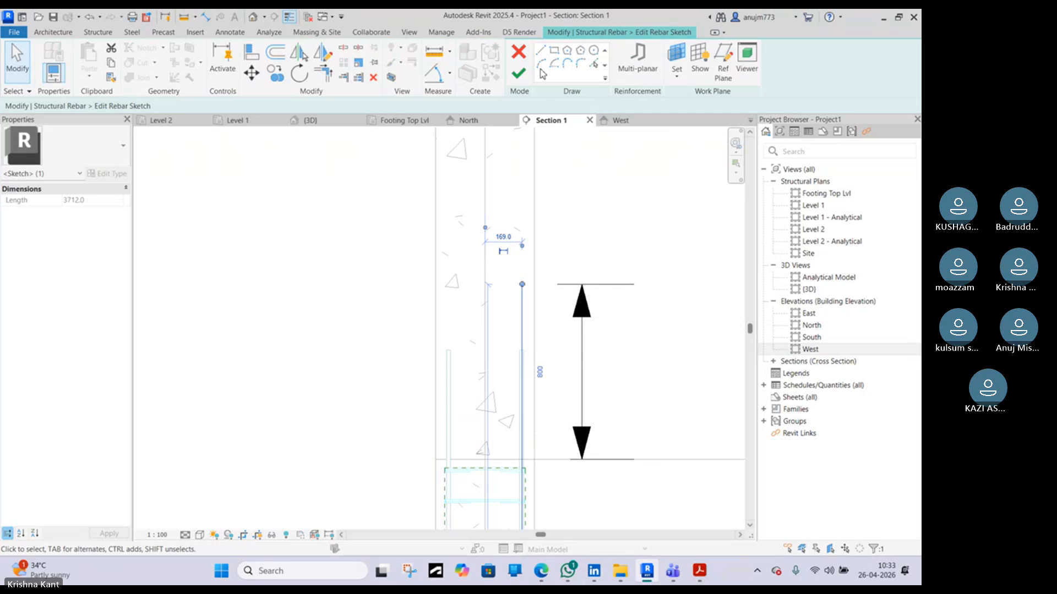
left_click(519, 73)
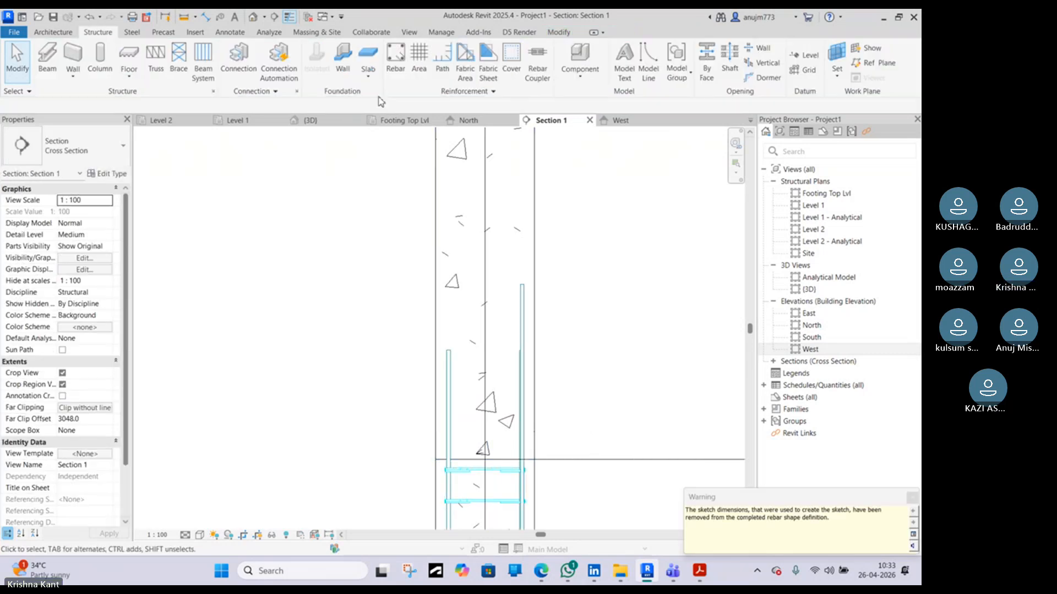
Select another short column bar in the 3D view, open its sketch, and drag its top end above the column in Section 1
left_click(342, 119)
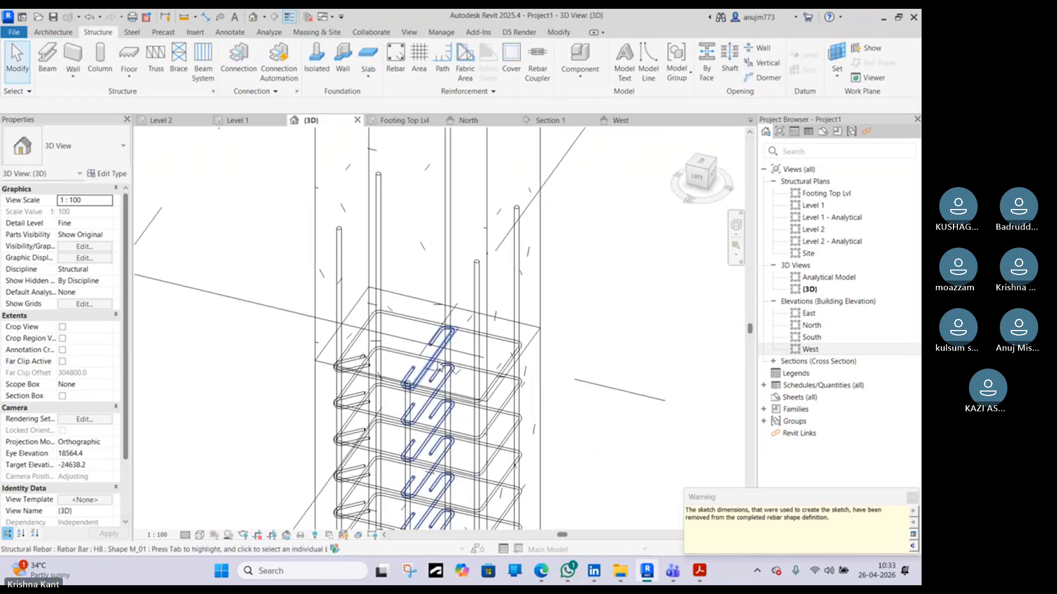
middle_click_drag(507, 309, 478, 296, "shift")
scroll(420, 377, "up", 3)
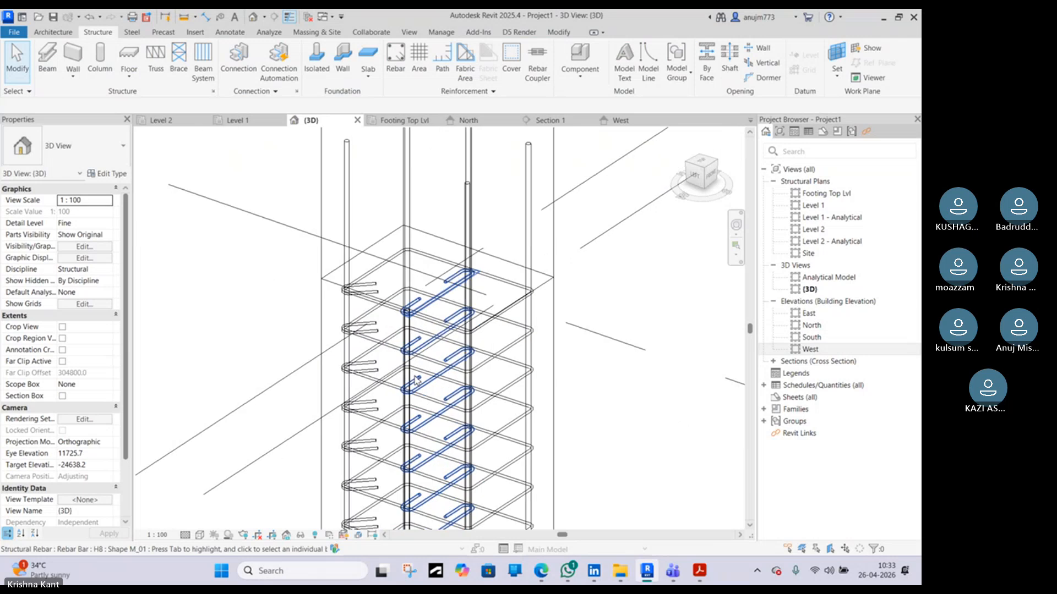
left_click(409, 366)
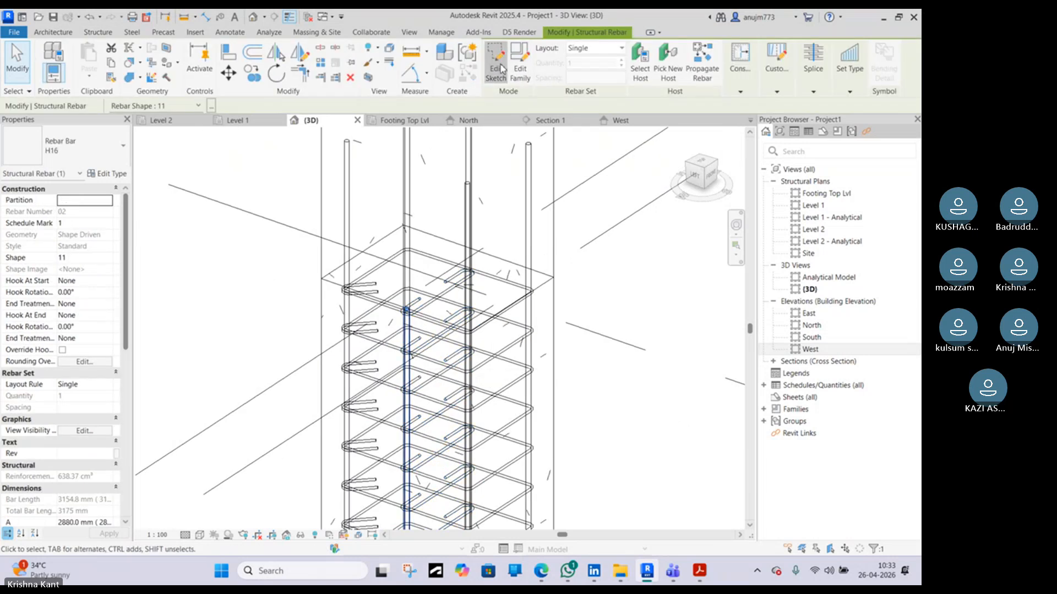
left_click(507, 63)
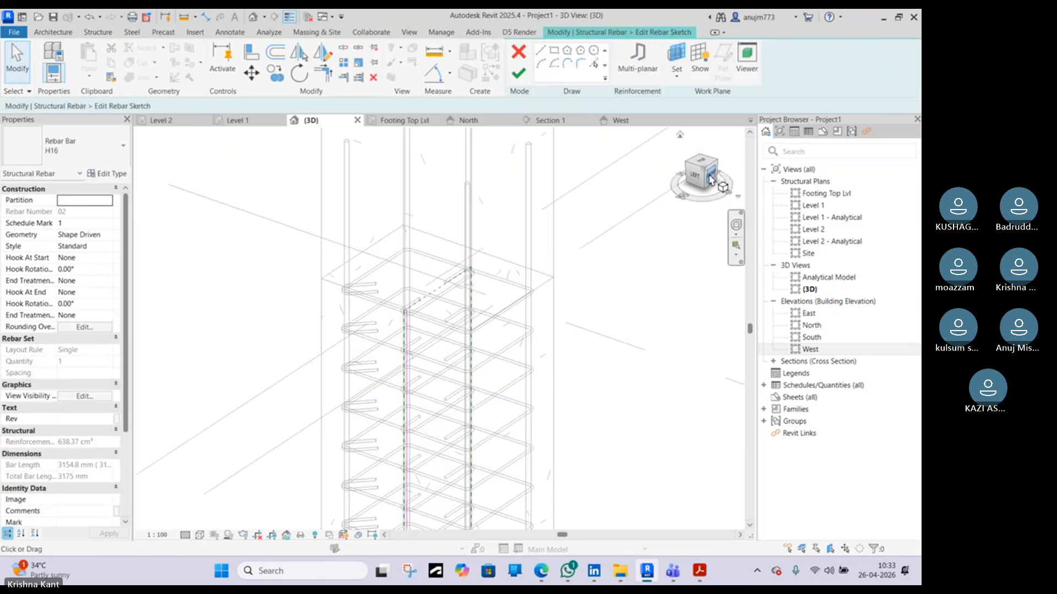
left_click(548, 120)
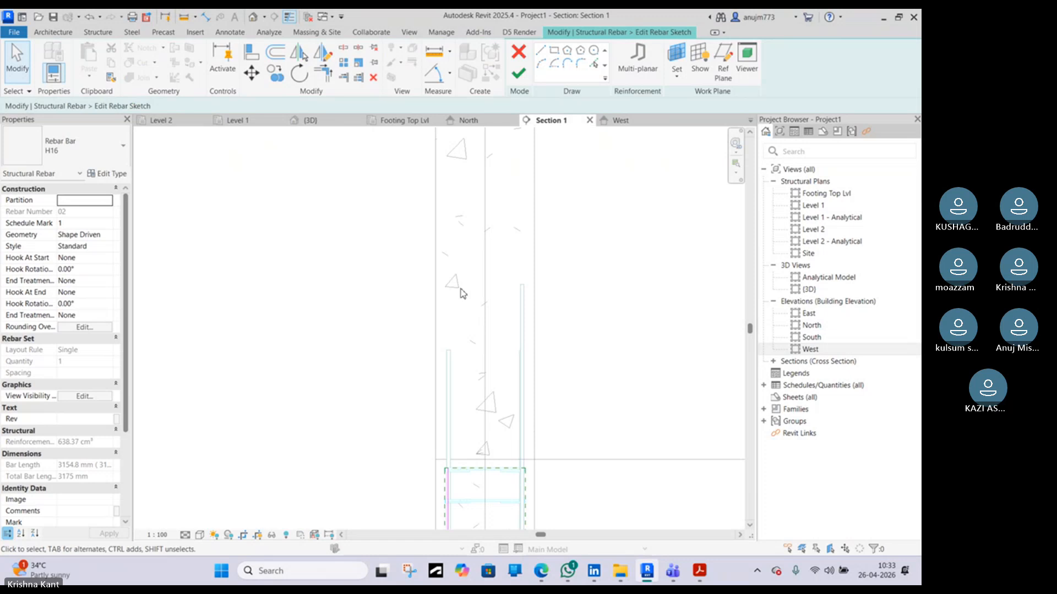
left_click(454, 408)
mouse_move(454, 390)
left_mouse_down()
mouse_move(444, 316)
mouse_move(454, 297)
left_mouse_up()
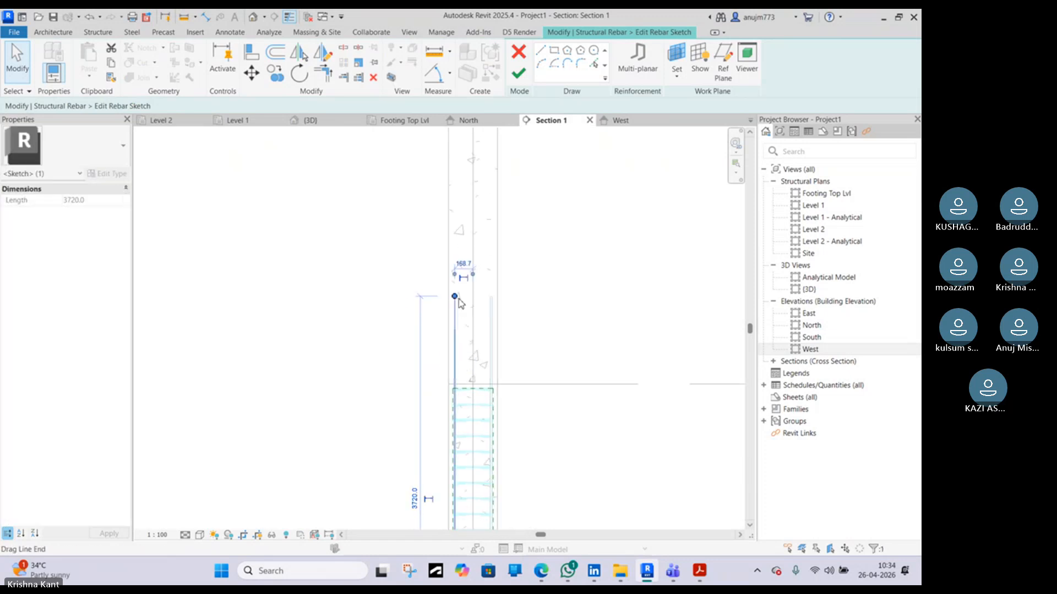
Dimension the bar's top end from Level 1, set the projection to 800 mm, and finish the sketch
left_click(206, 17)
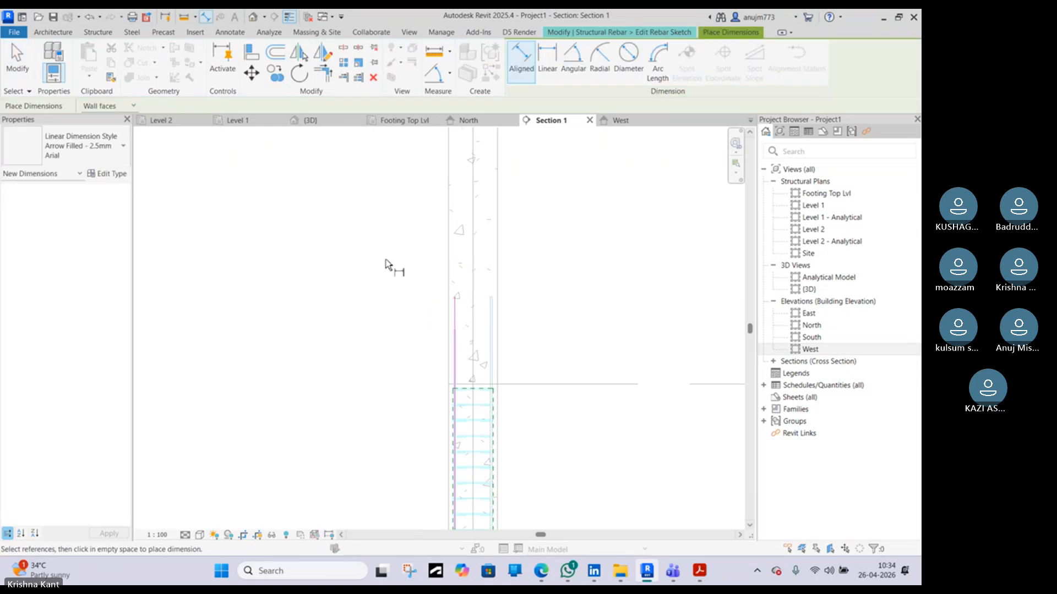
left_click(454, 296)
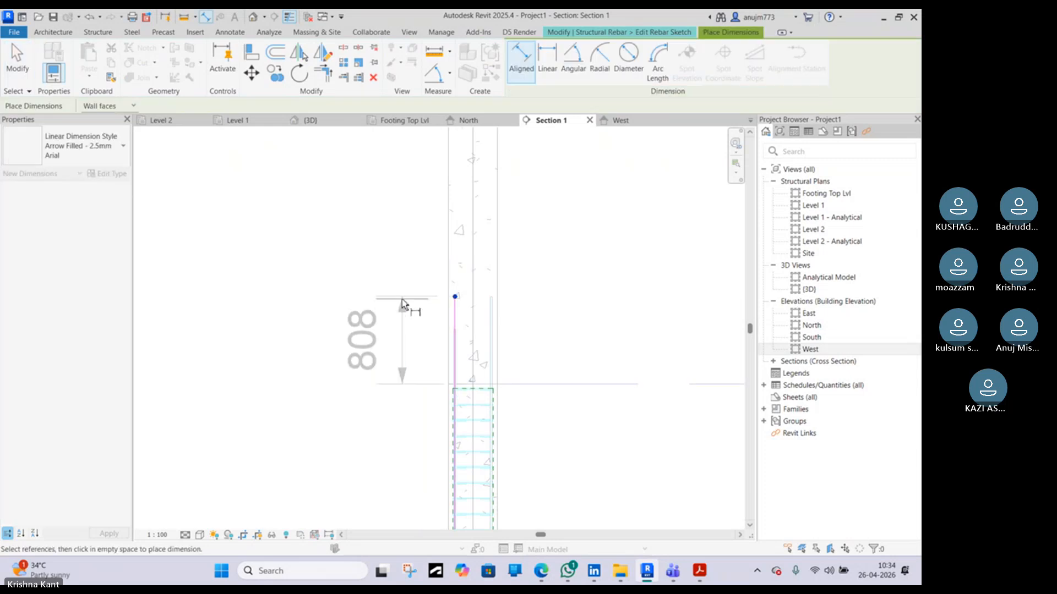
left_click(402, 302)
key("Escape")
key("Escape")
left_click(454, 306)
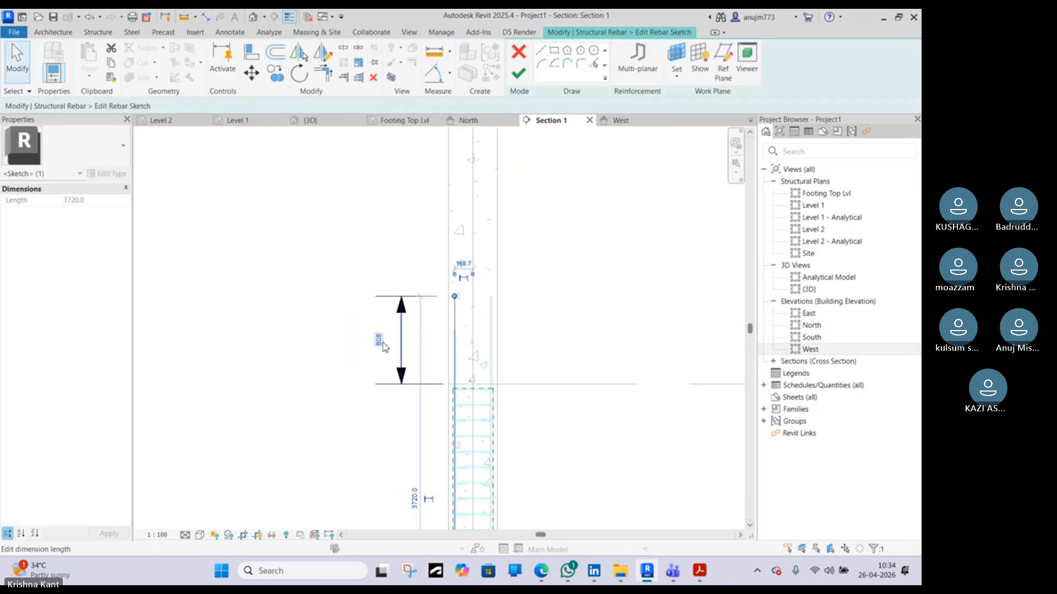
left_click(384, 341)
type("8")
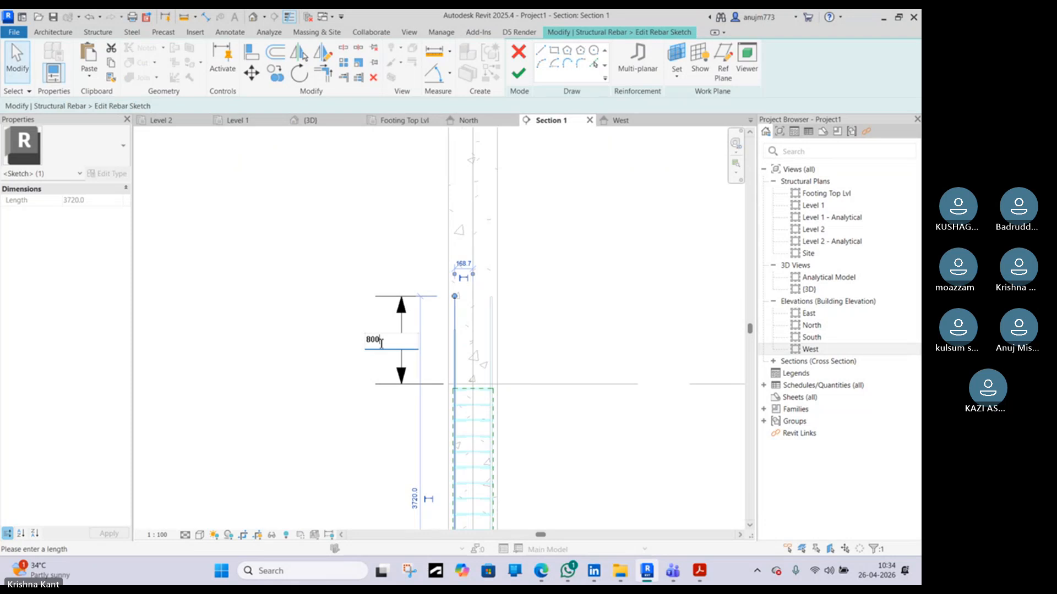
type("00")
key("Return")
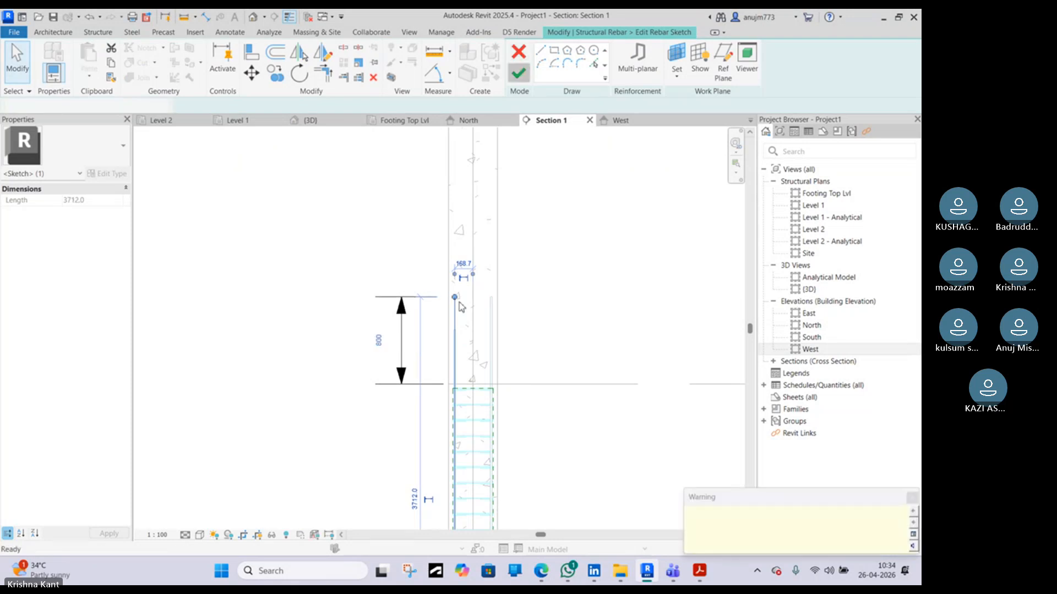
left_click(519, 73)
key("Escape")
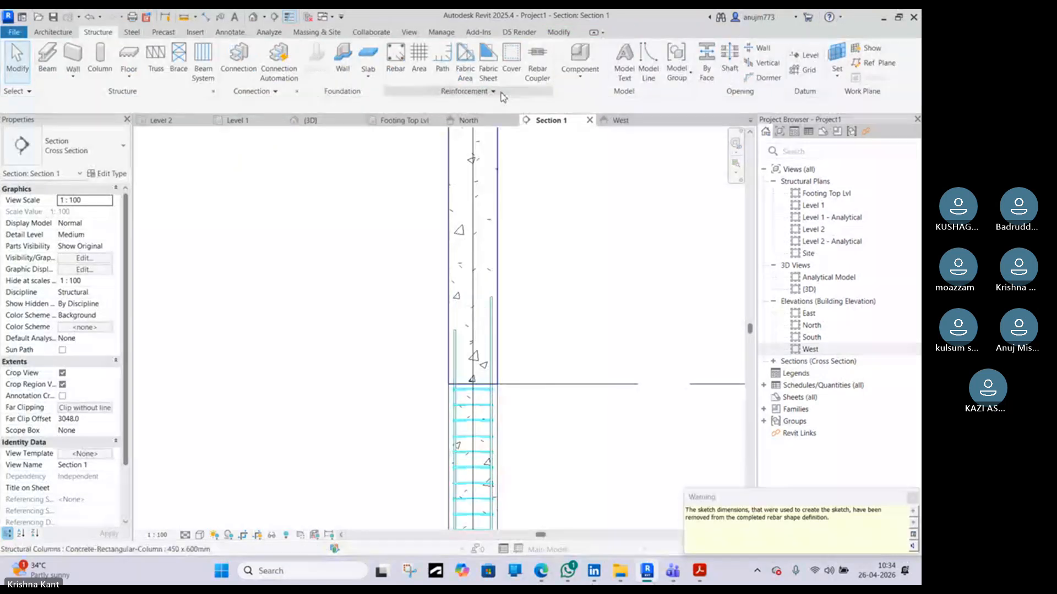
Examine the extended column bars above the column in the 3D view
left_click(312, 120)
scroll(462, 236, "down", 5)
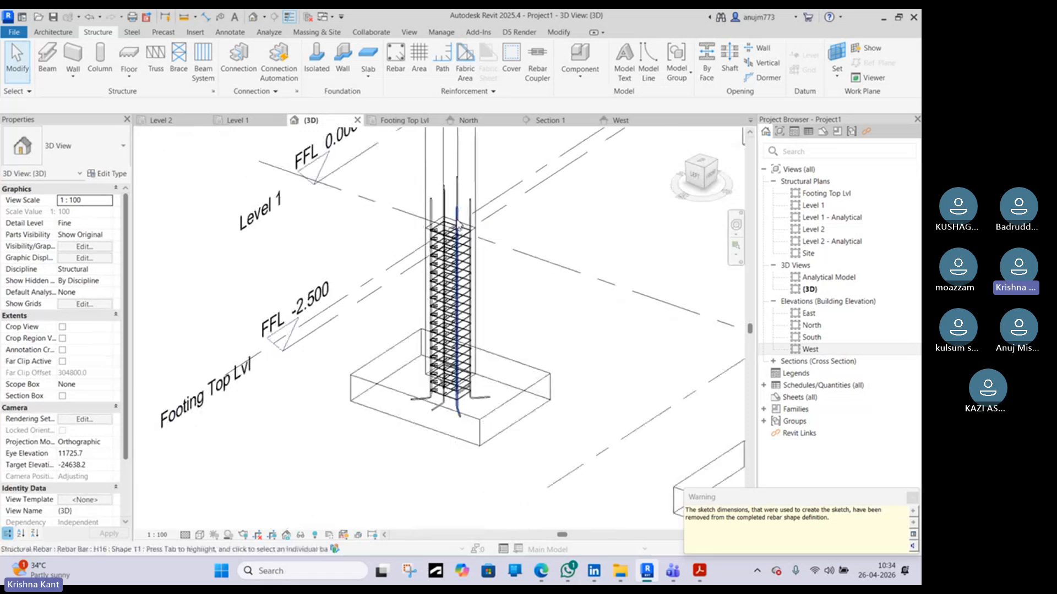
middle_click_drag(454, 244, 487, 213, "shift")
scroll(467, 194, "up", 5)
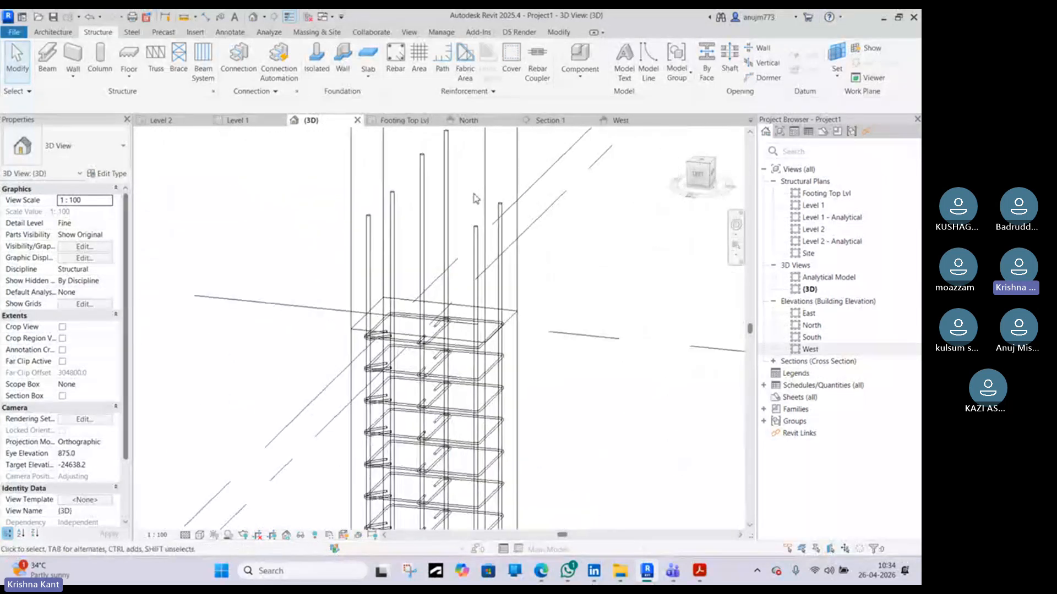
scroll(475, 198, "up", 1)
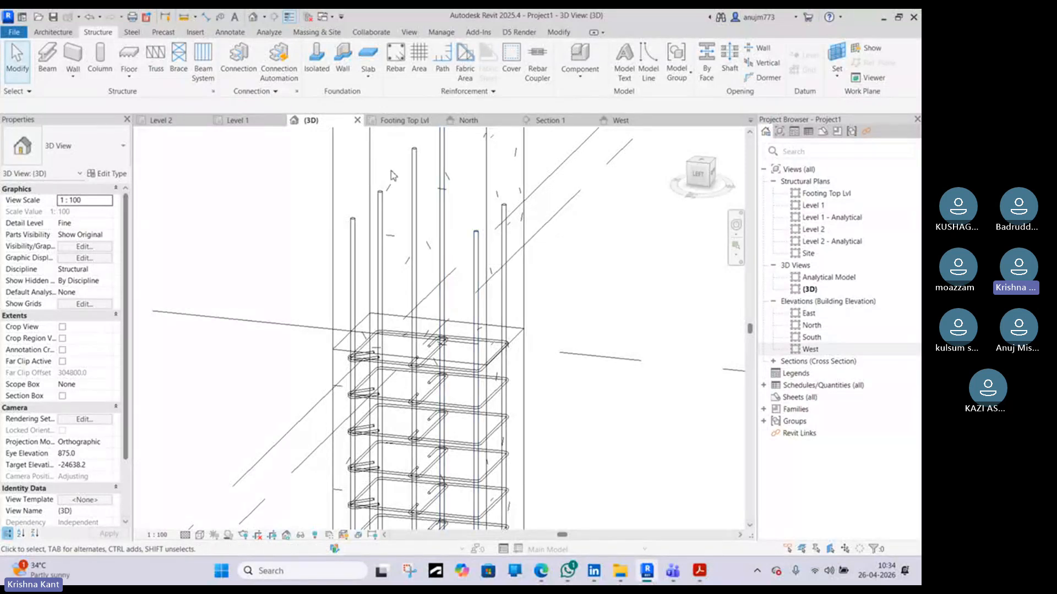
middle_click_drag(422, 181, 462, 279)
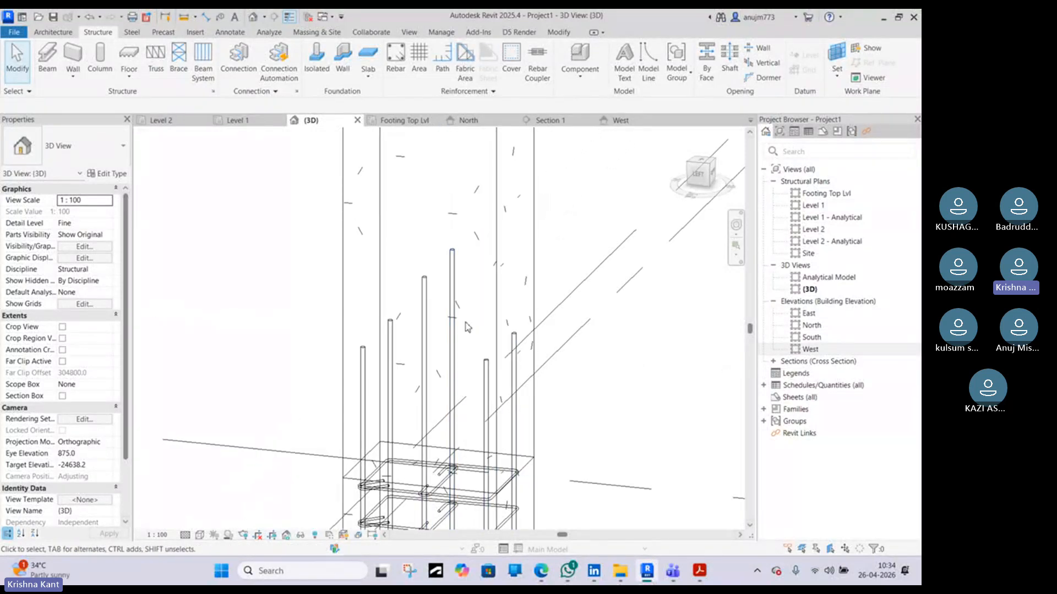
Browse web image results on concrete column rebar overlap length and lapping zones for reference
left_click(547, 575)
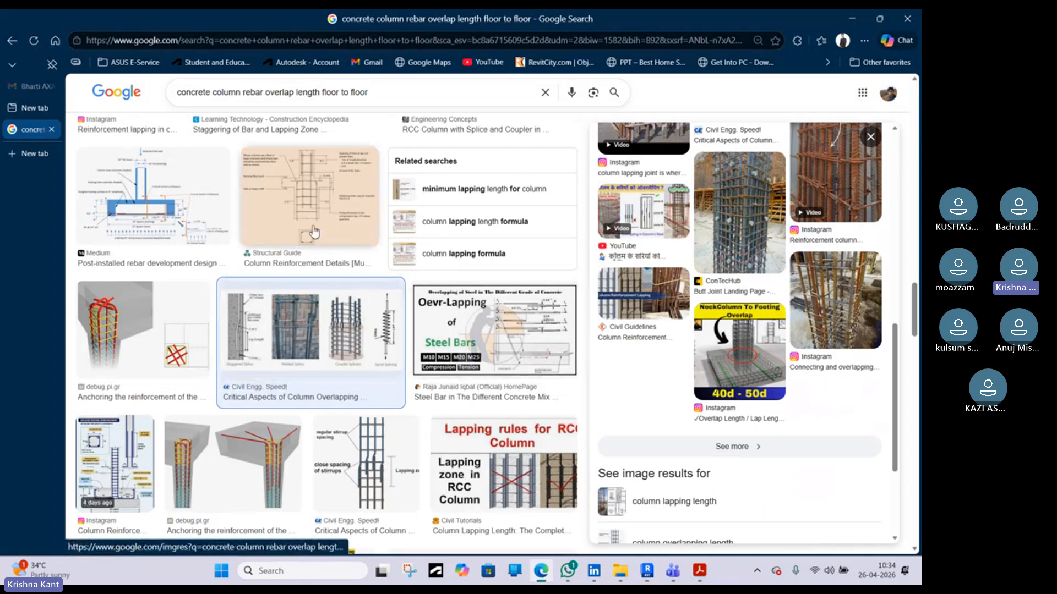
left_click(387, 476)
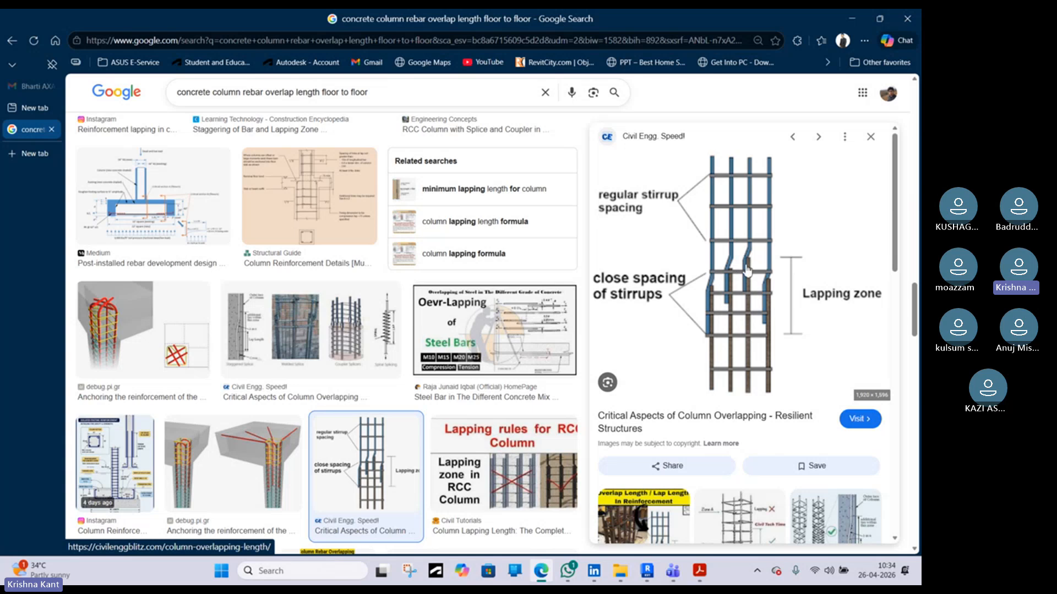
scroll(744, 292, "down", 4)
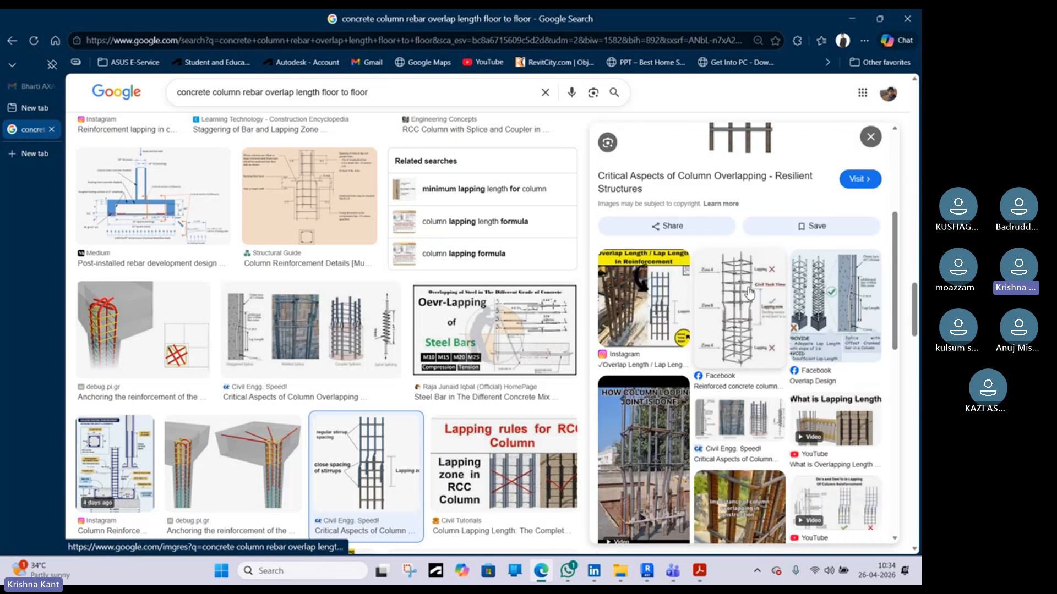
scroll(732, 324, "up", 4)
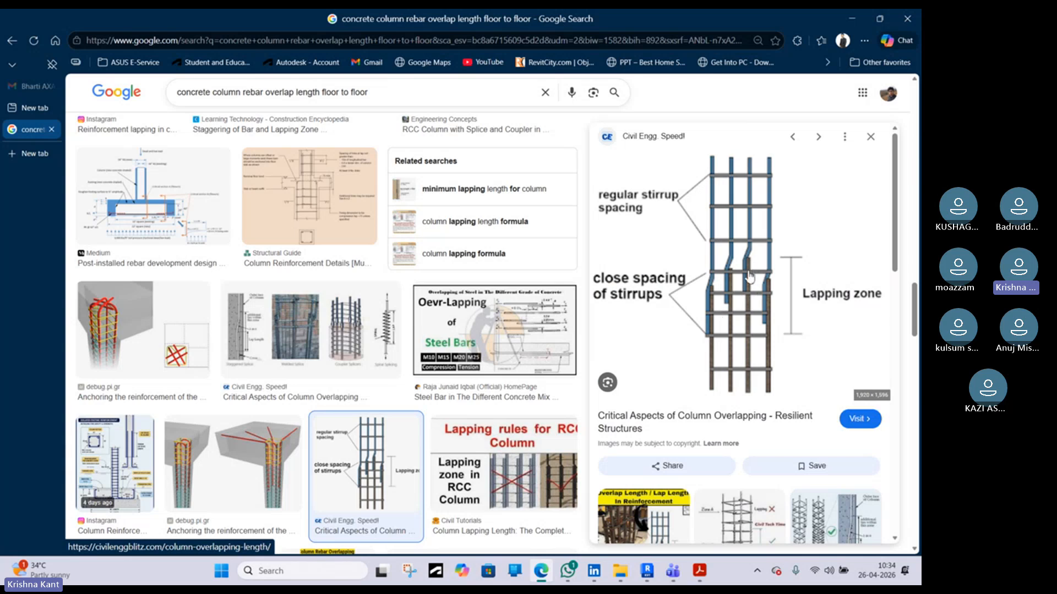
scroll(750, 277, "down", 10)
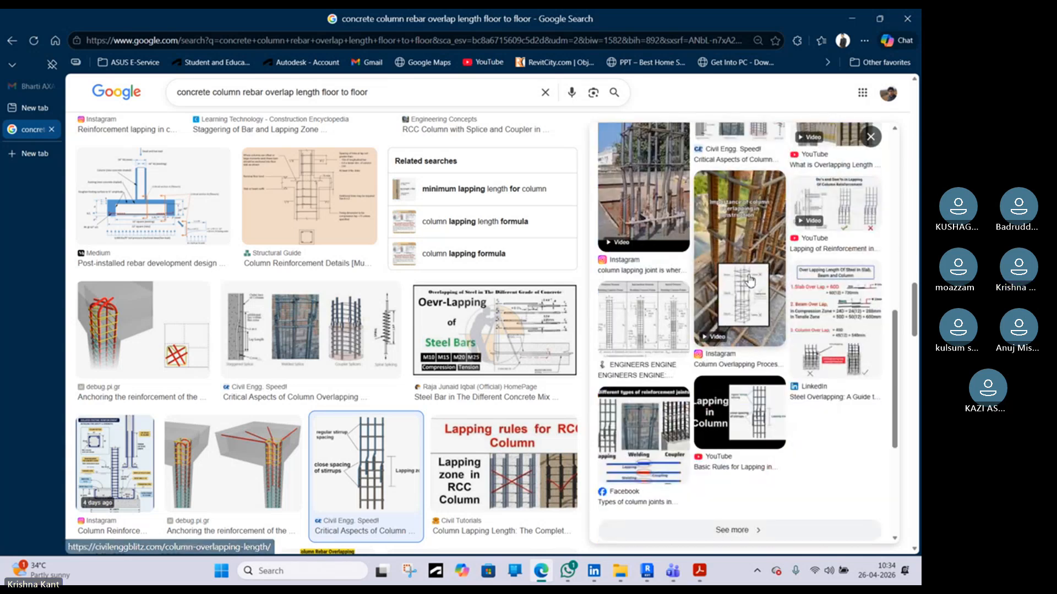
scroll(751, 280, "up", 10)
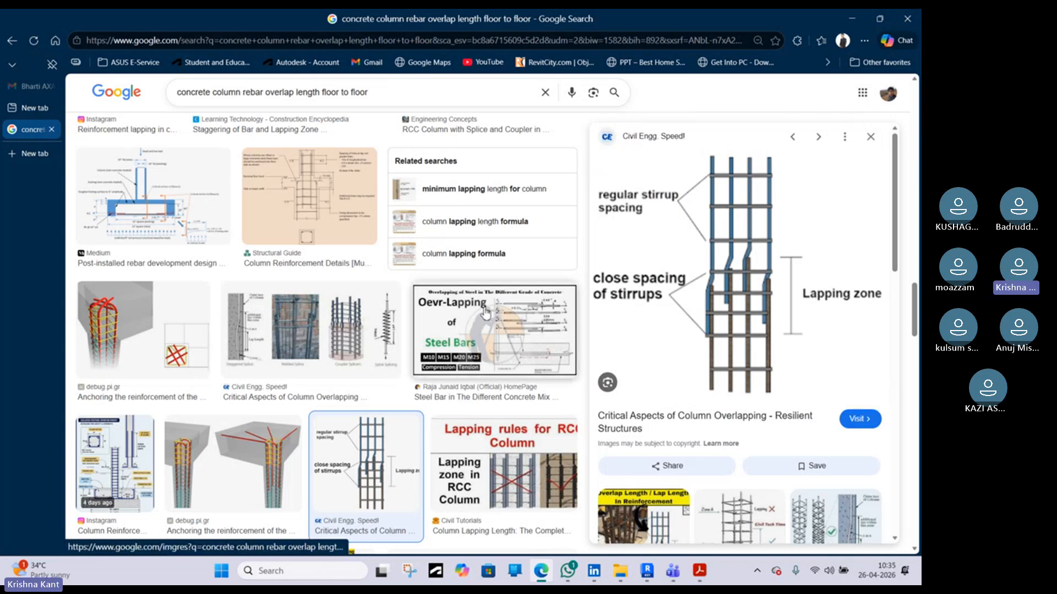
scroll(485, 312, "down", 8)
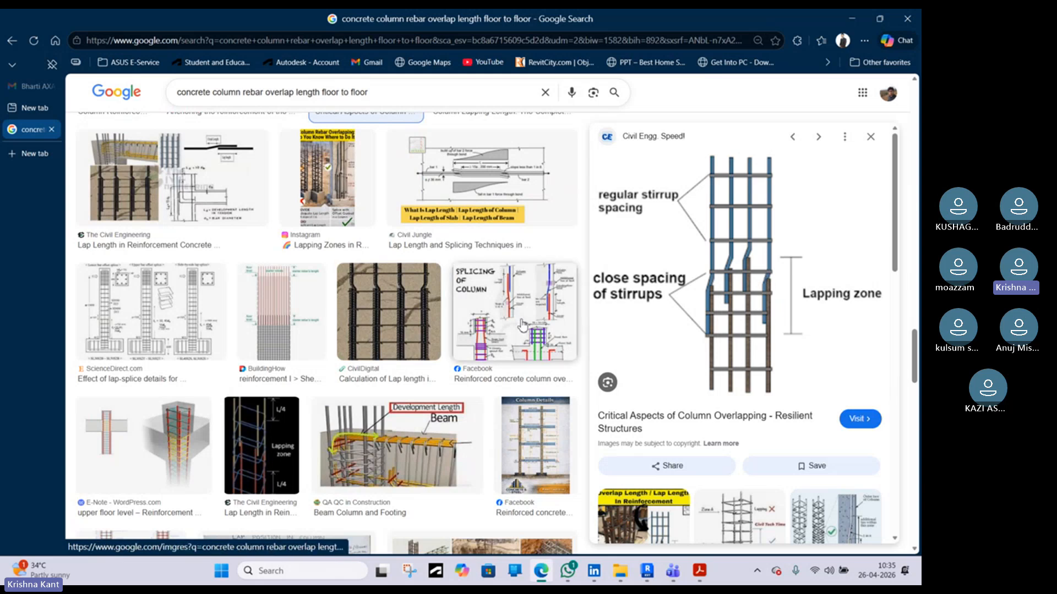
scroll(527, 341, "down", 5)
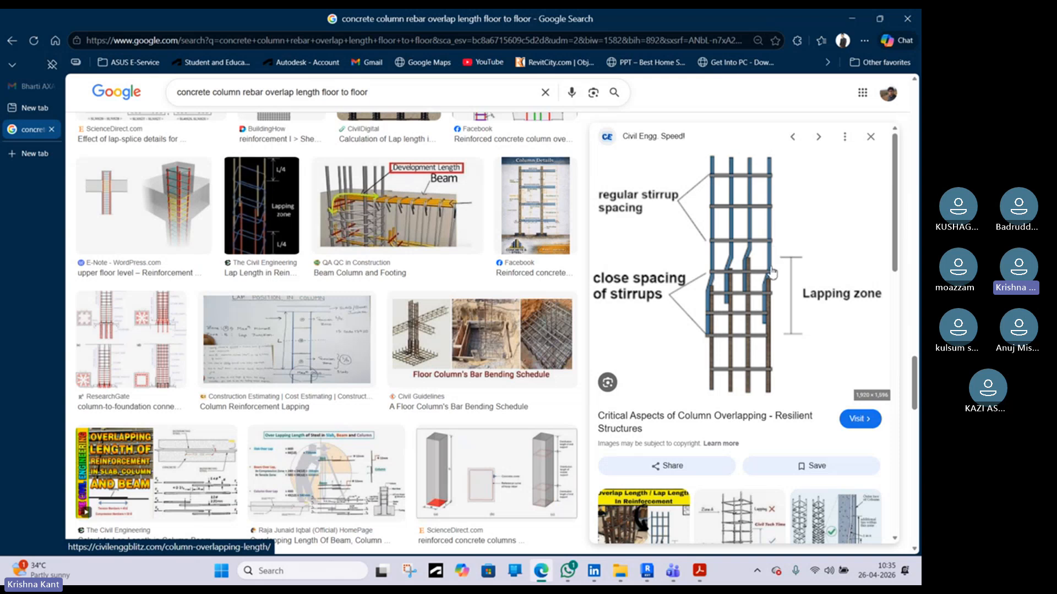
scroll(766, 290, "down", 2)
scroll(495, 352, "down", 10)
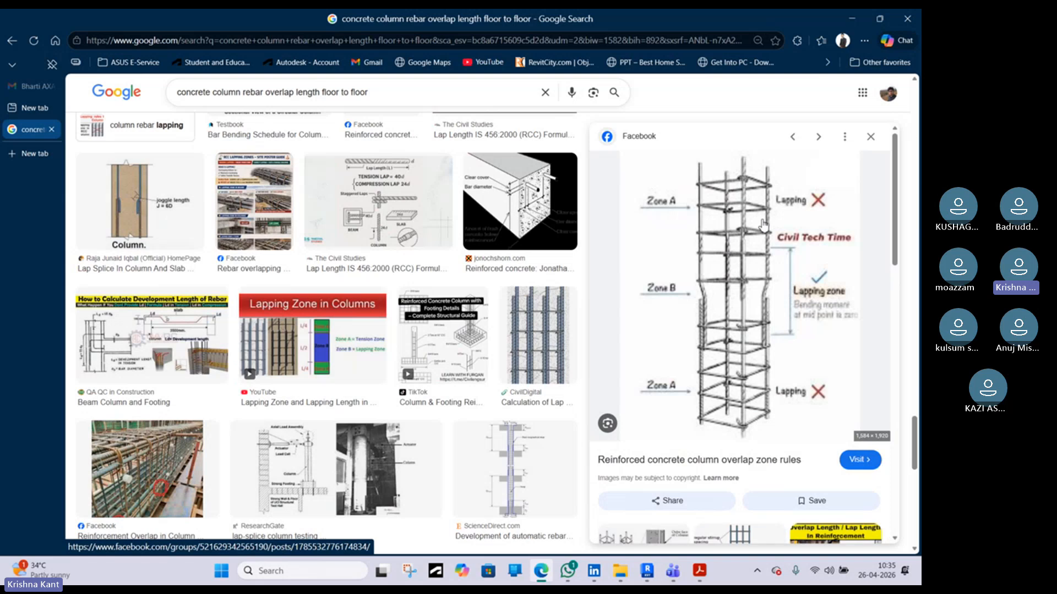
left_click(853, 19)
scroll(388, 353, "down", 4)
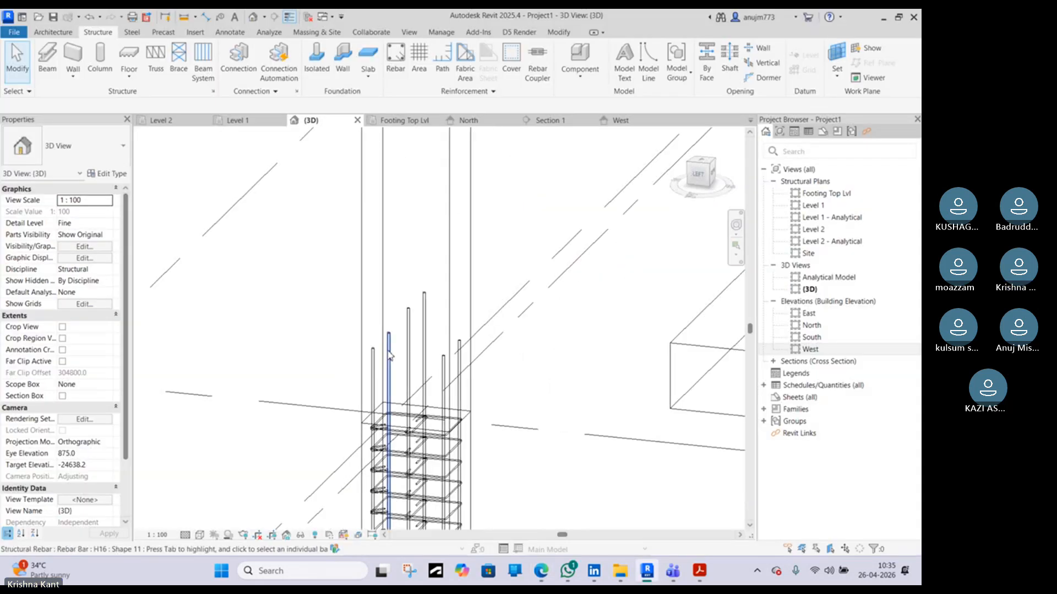
middle_click_drag(430, 388, 374, 352, "shift")
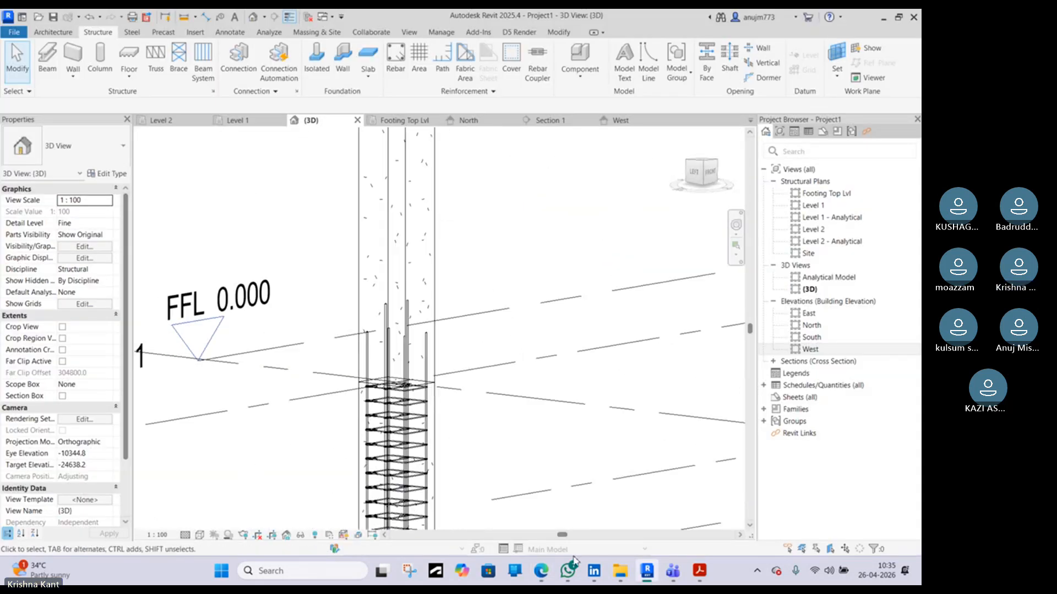
left_click(545, 575)
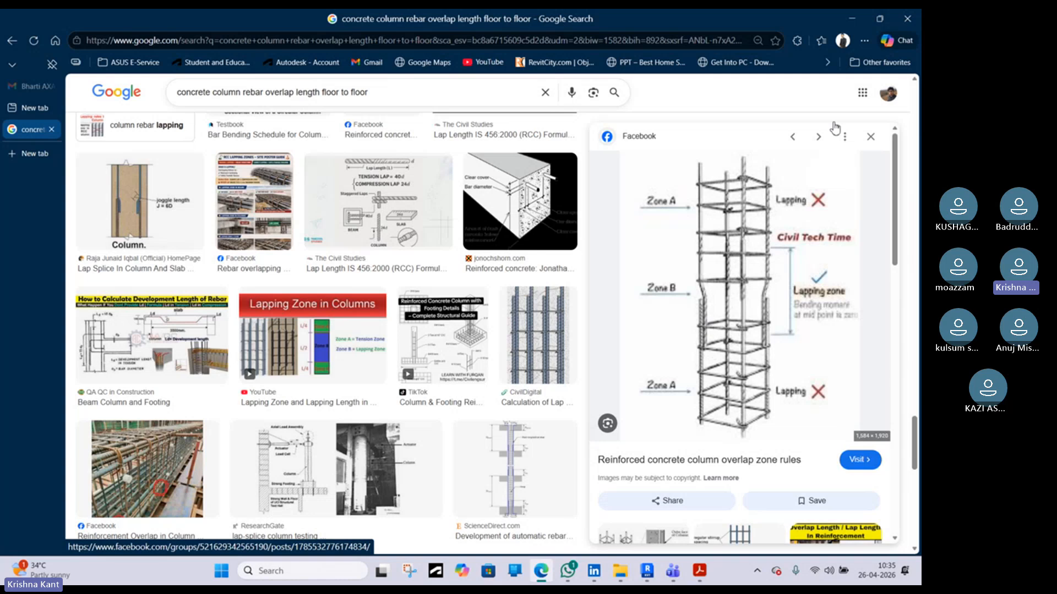
left_click(852, 21)
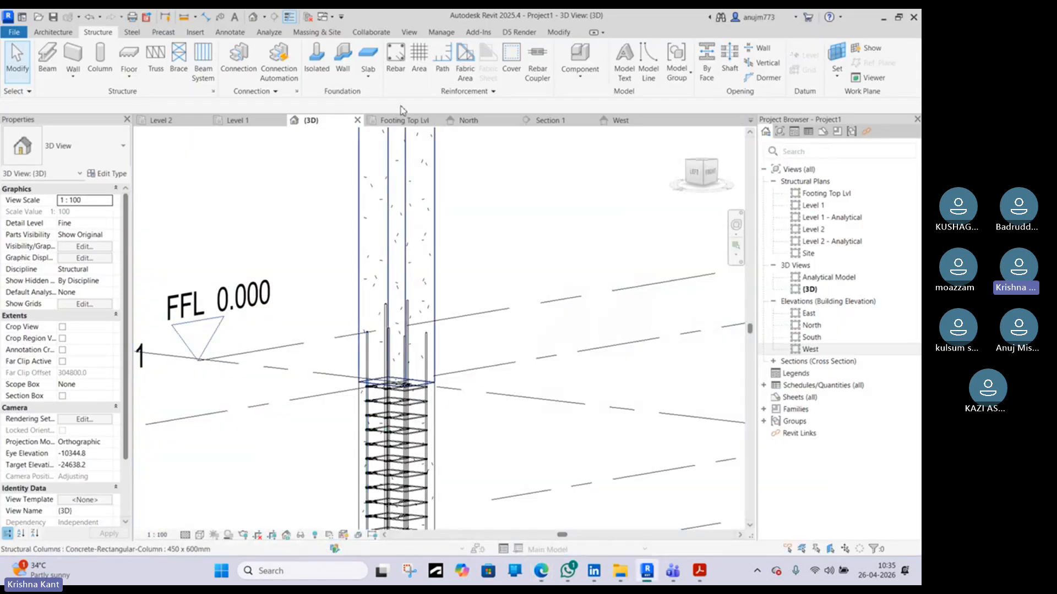
Open the Section 2 cross-section view to examine the column and footing bars
left_click(422, 121)
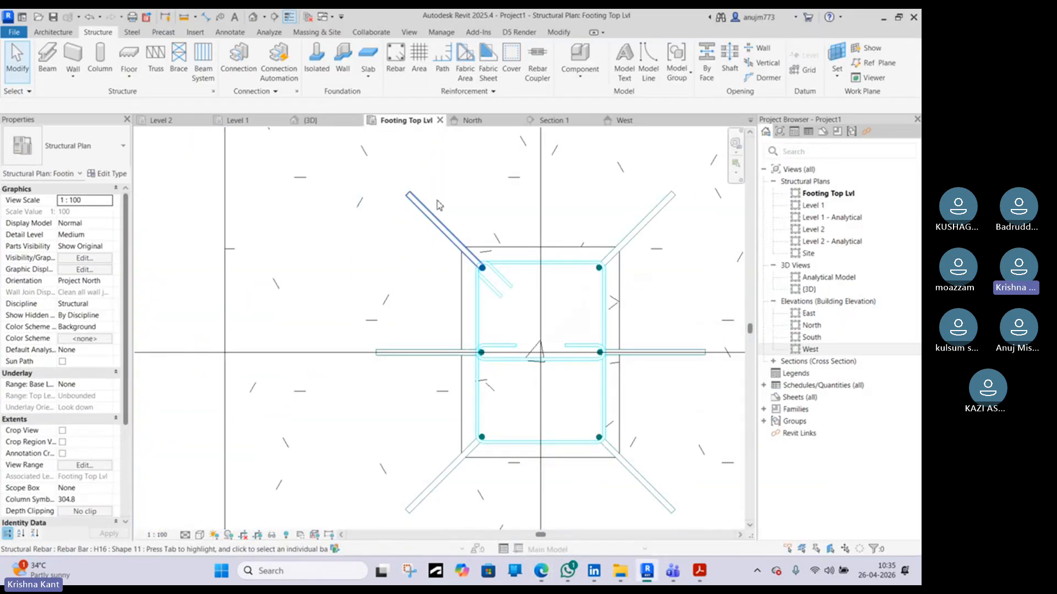
left_click(567, 121)
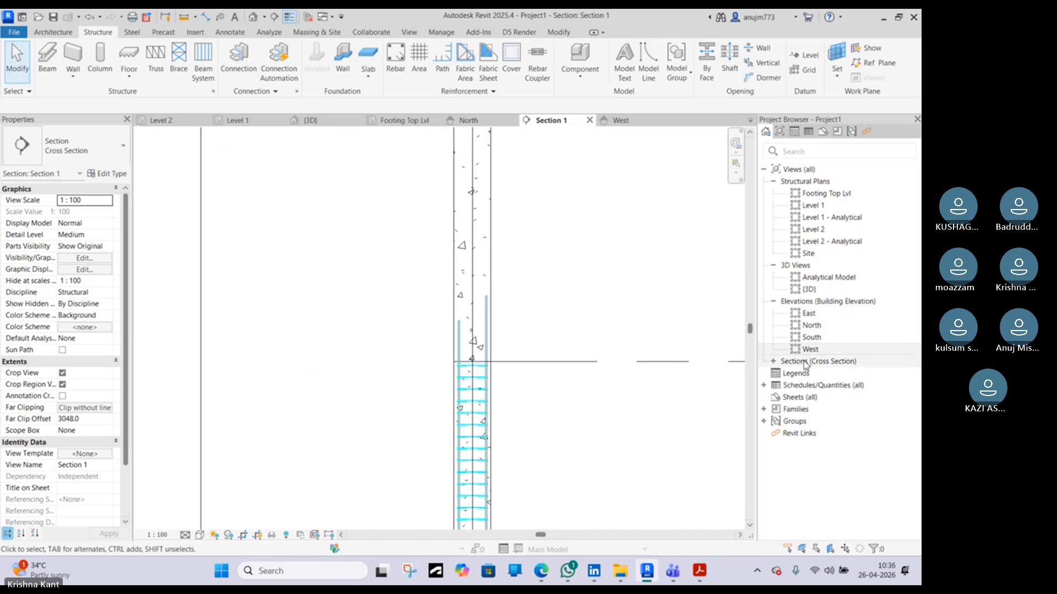
left_click(773, 361)
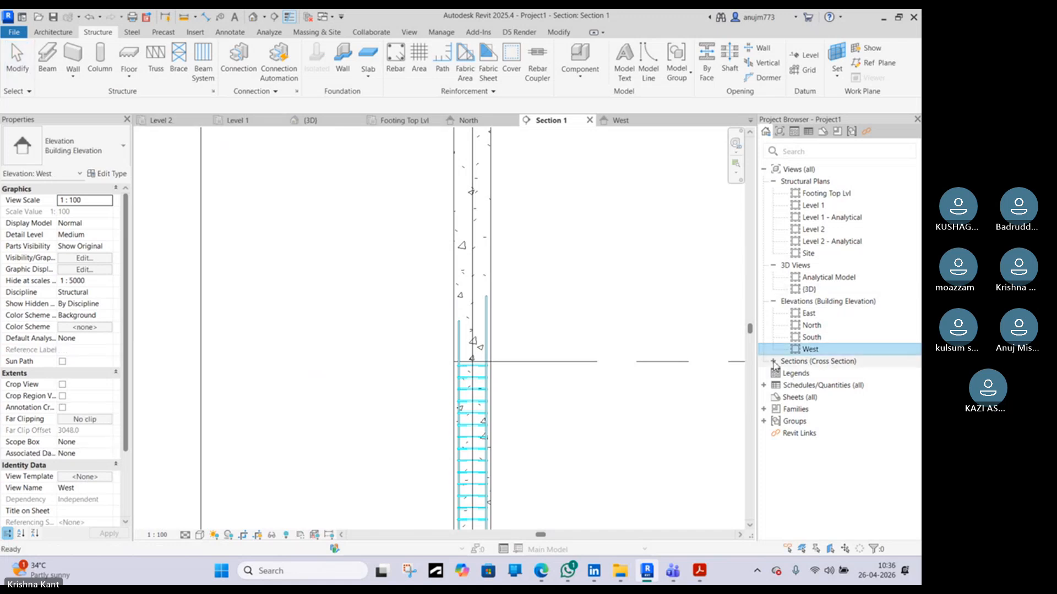
double_click(811, 385)
scroll(542, 324, "down", 3)
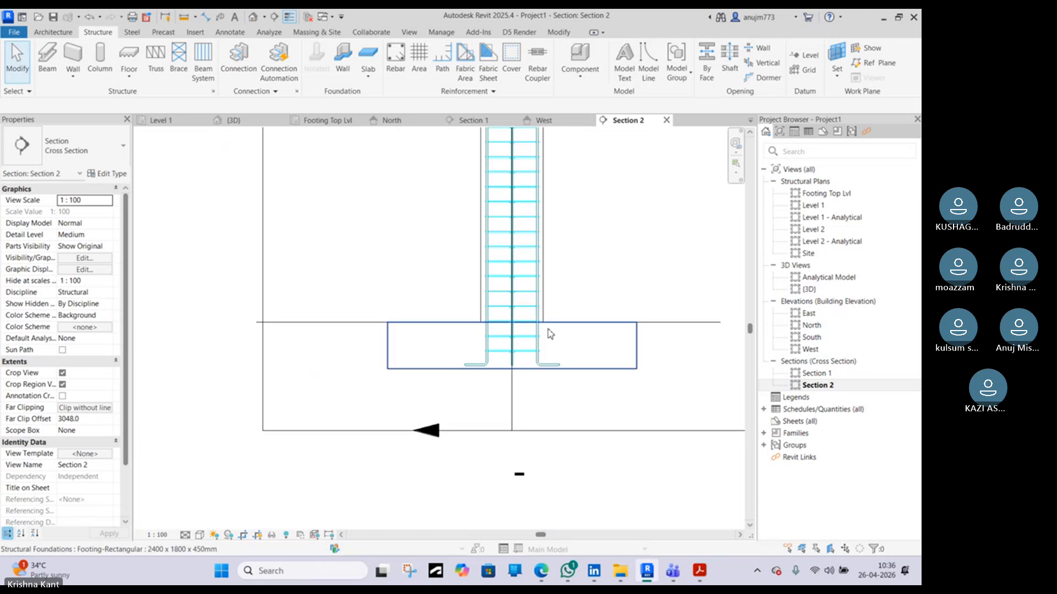
scroll(549, 333, "up", 5)
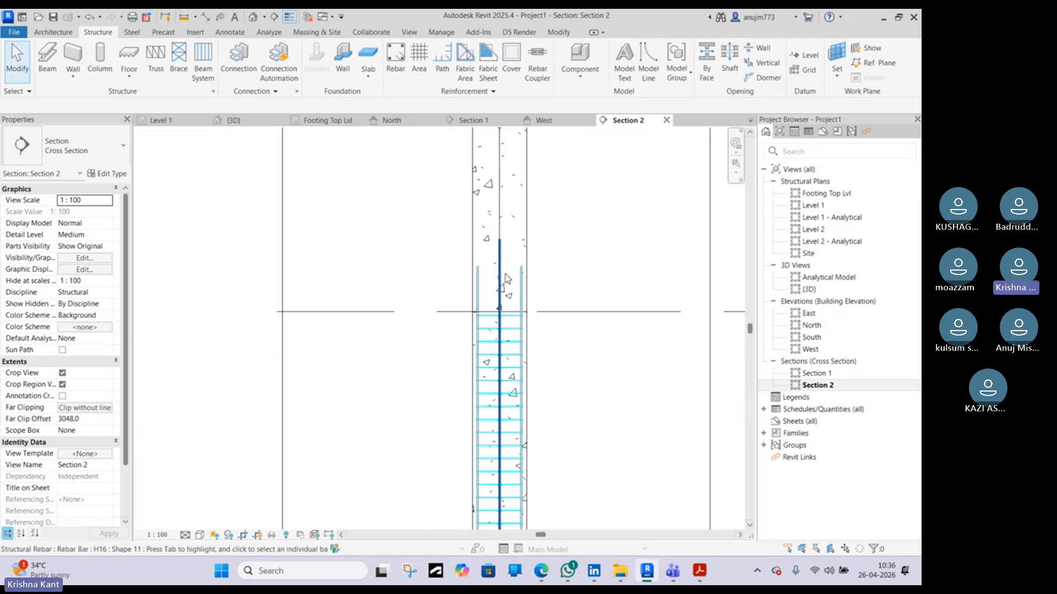
left_click(525, 279)
scroll(526, 279, "down", 2)
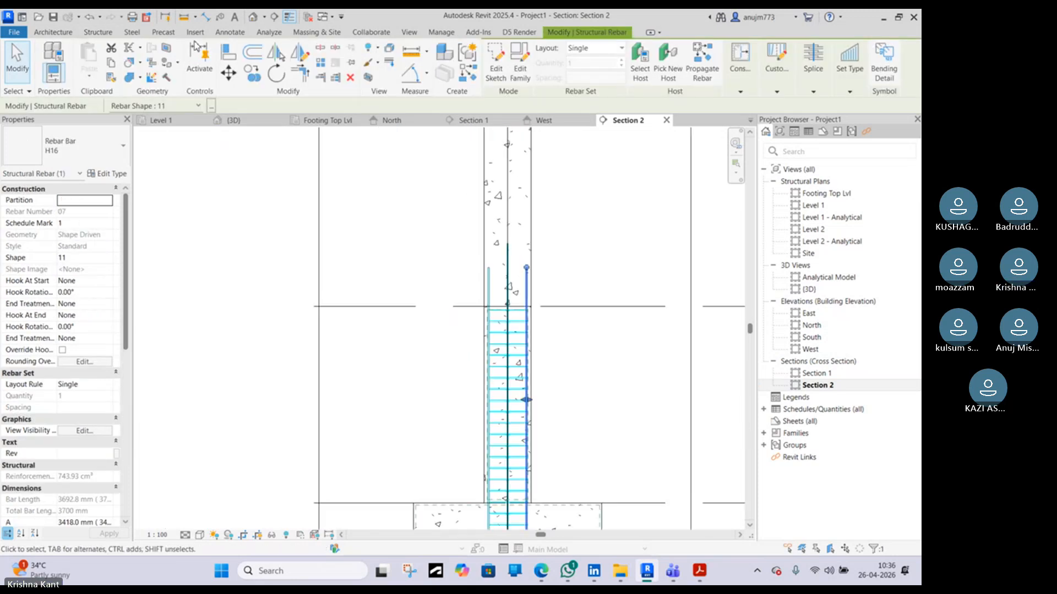
left_click(248, 80)
scroll(436, 220, "down", 3)
scroll(471, 316, "up", 5)
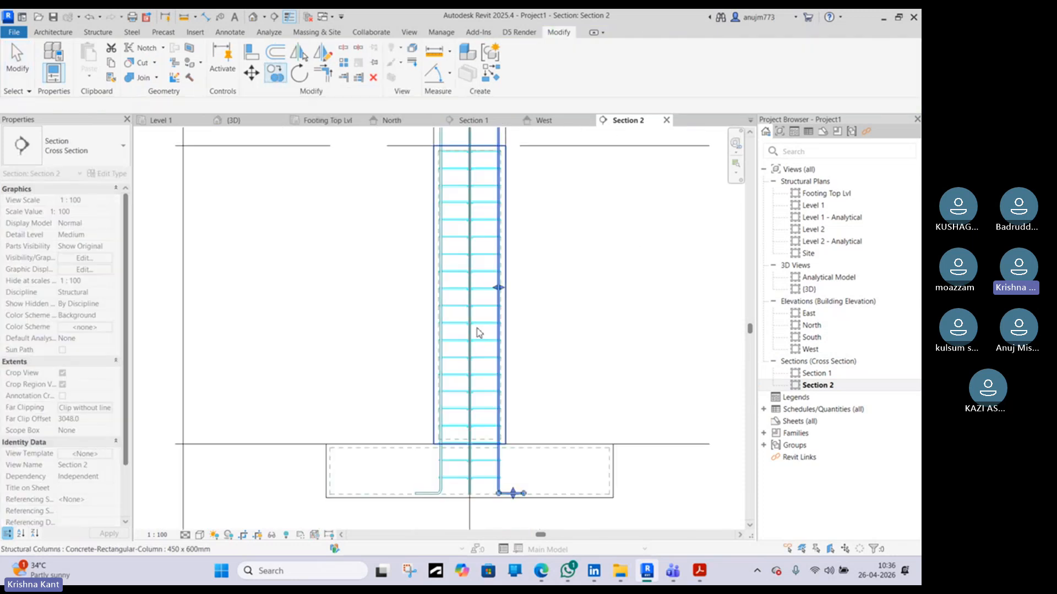
key("Escape")
key("Escape")
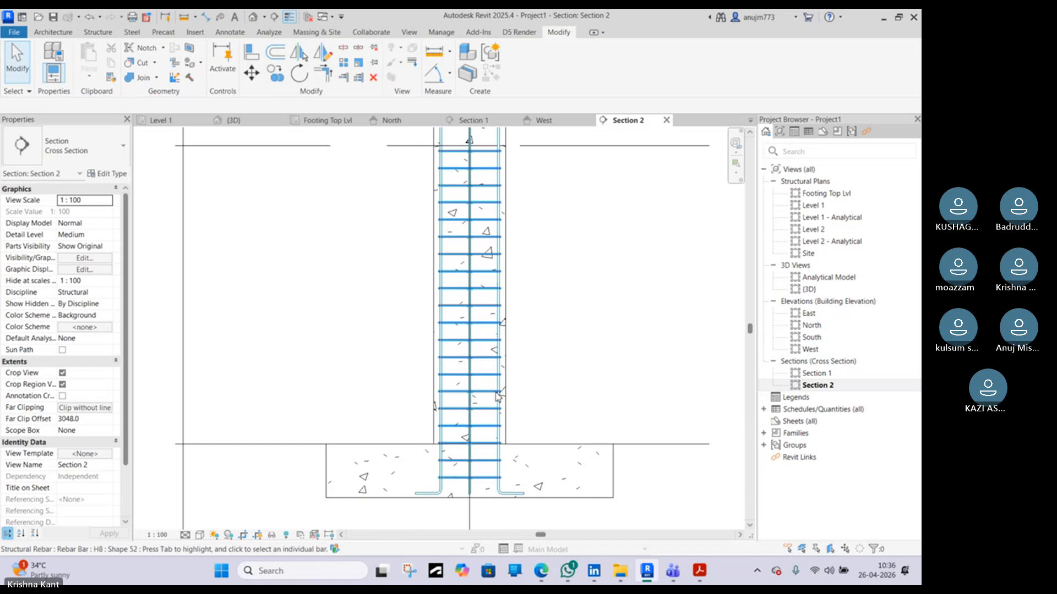
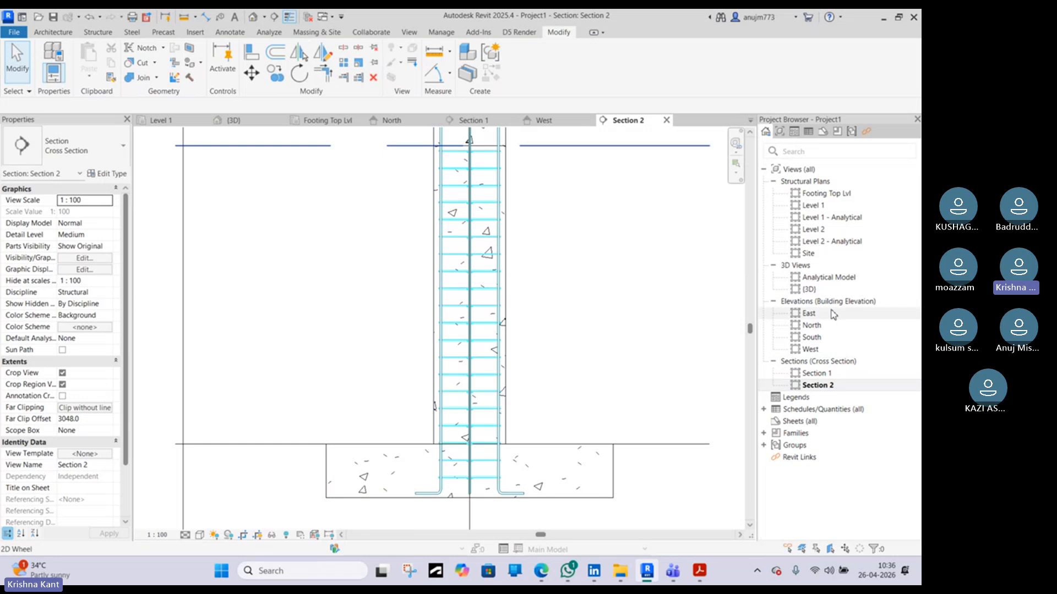
scroll(550, 368, "down", 4)
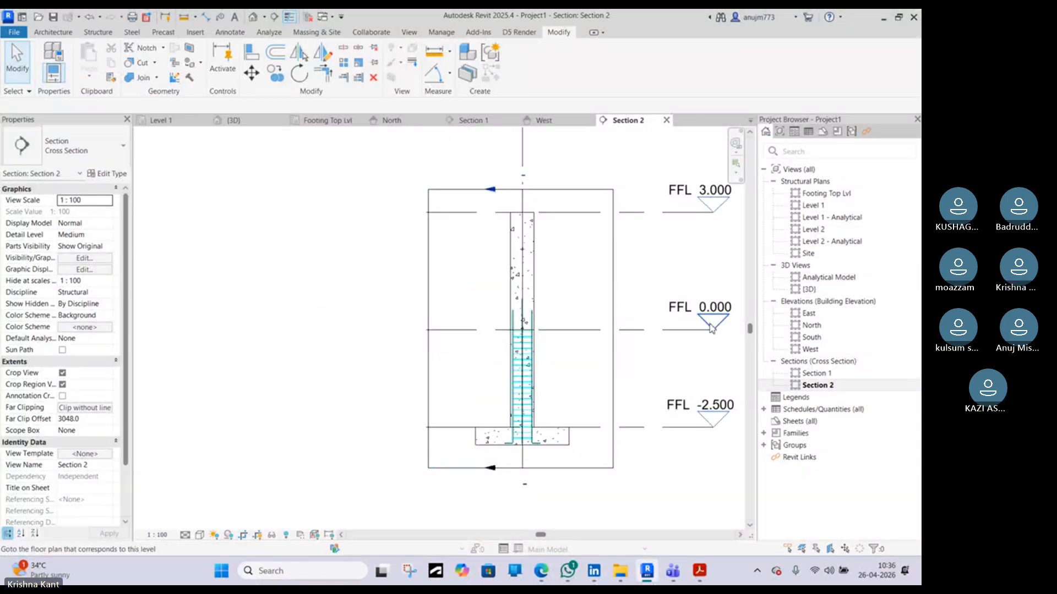
double_click(713, 208)
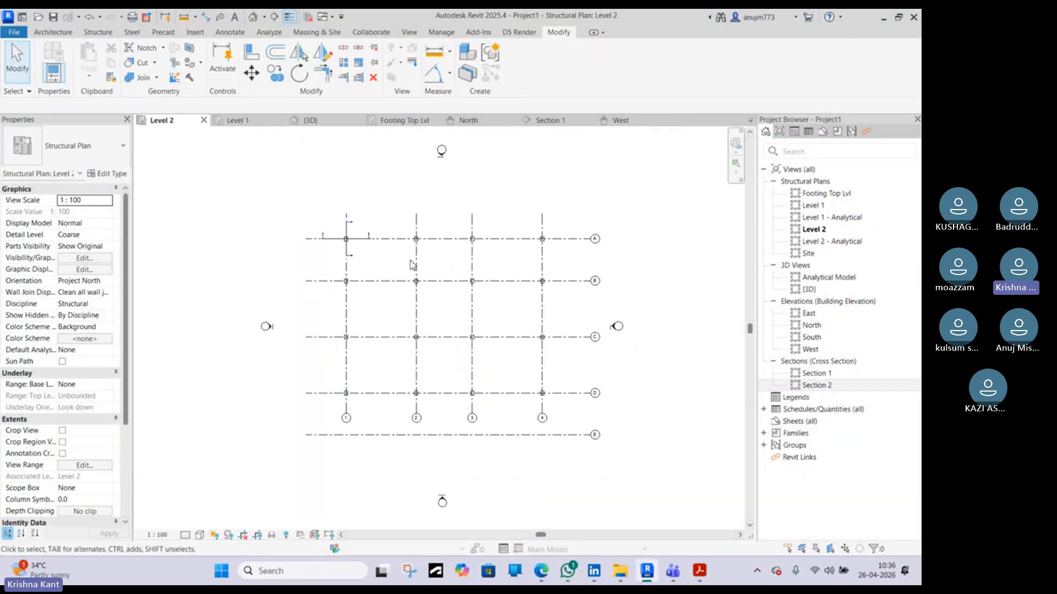
scroll(370, 268, "up", 5)
scroll(370, 268, "up", 3)
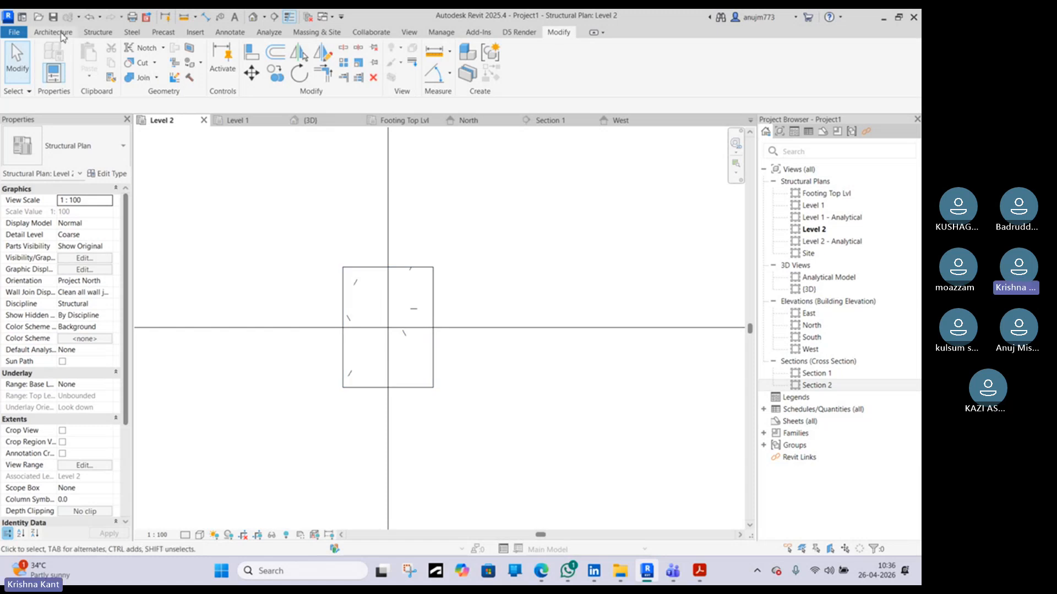
left_click(95, 33)
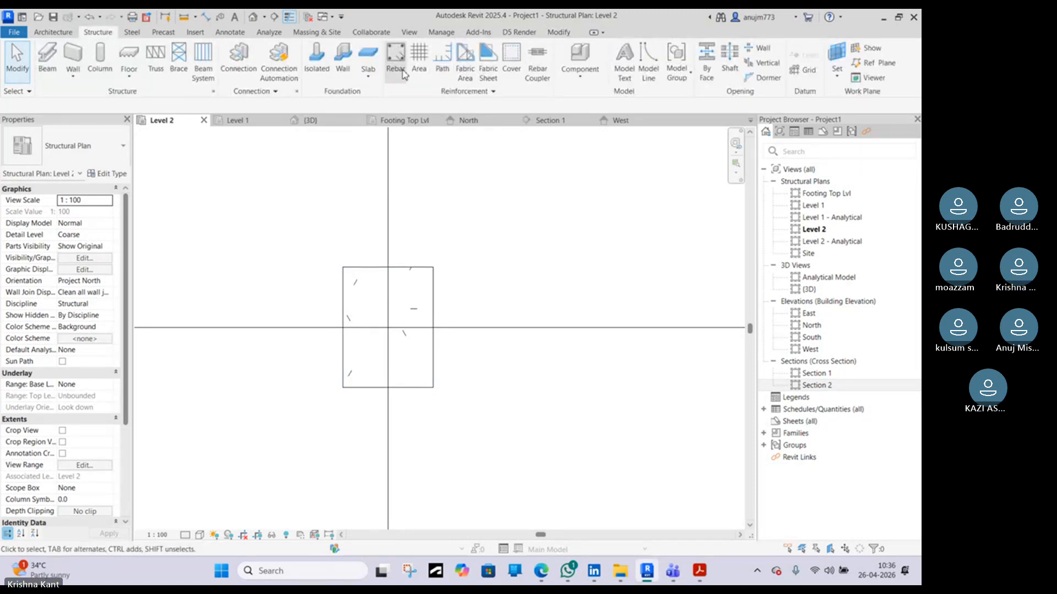
left_click(402, 73)
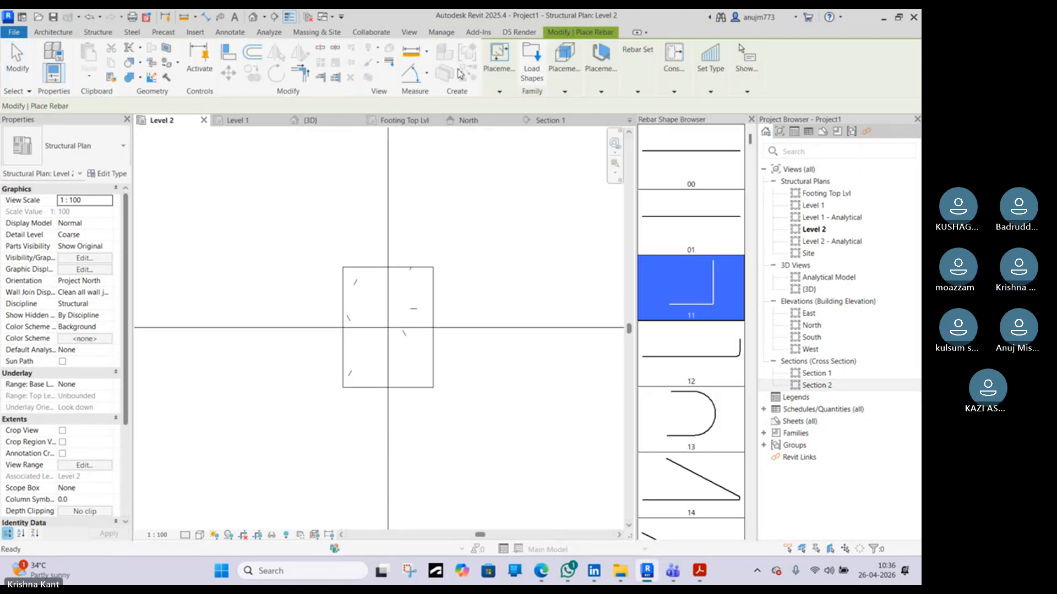
left_click(677, 162)
scroll(373, 295, "up", 2)
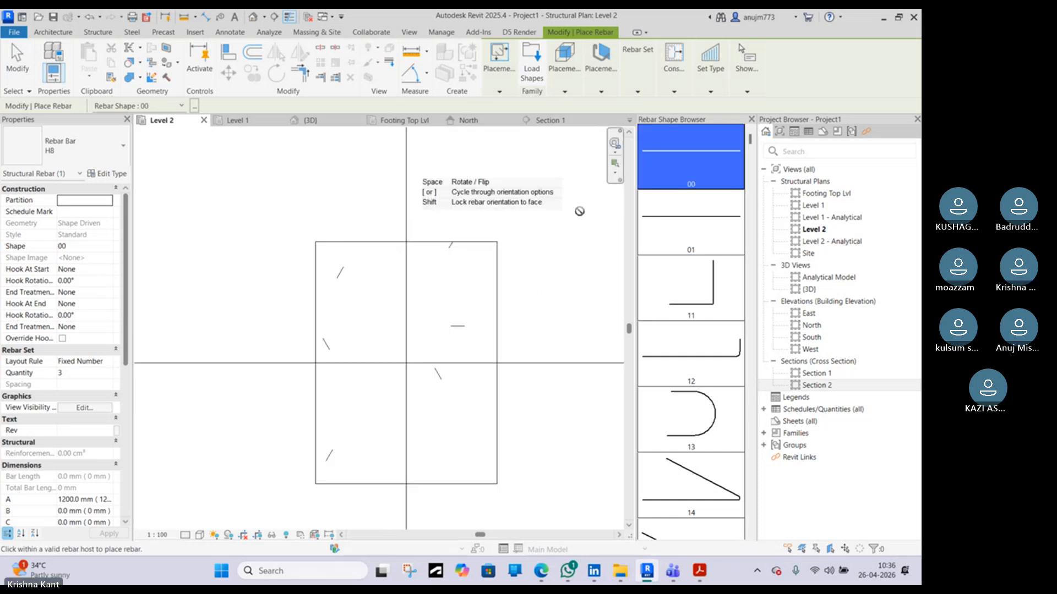
key("Escape")
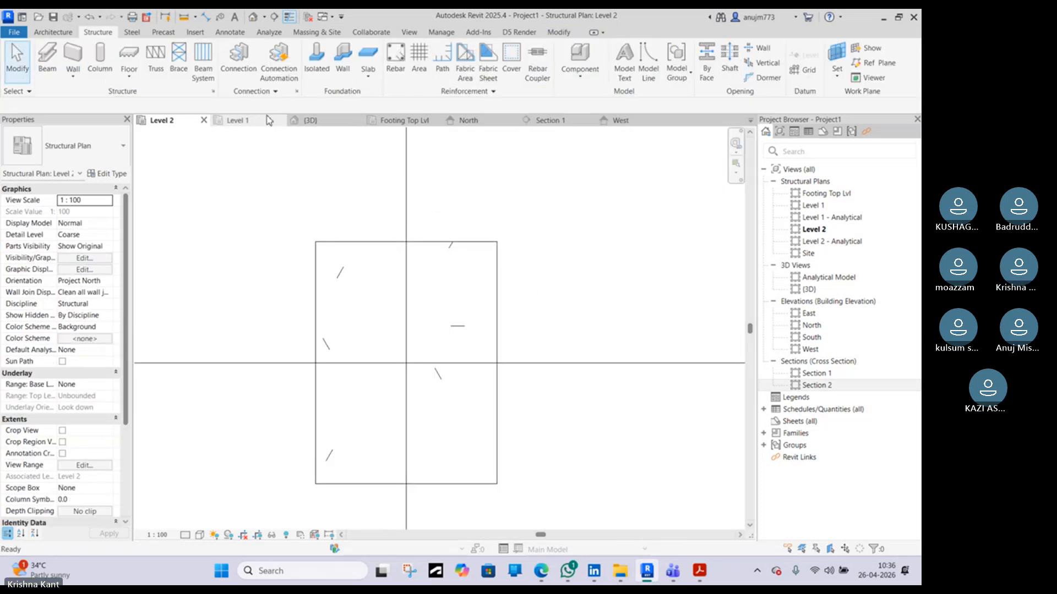
left_click(236, 122)
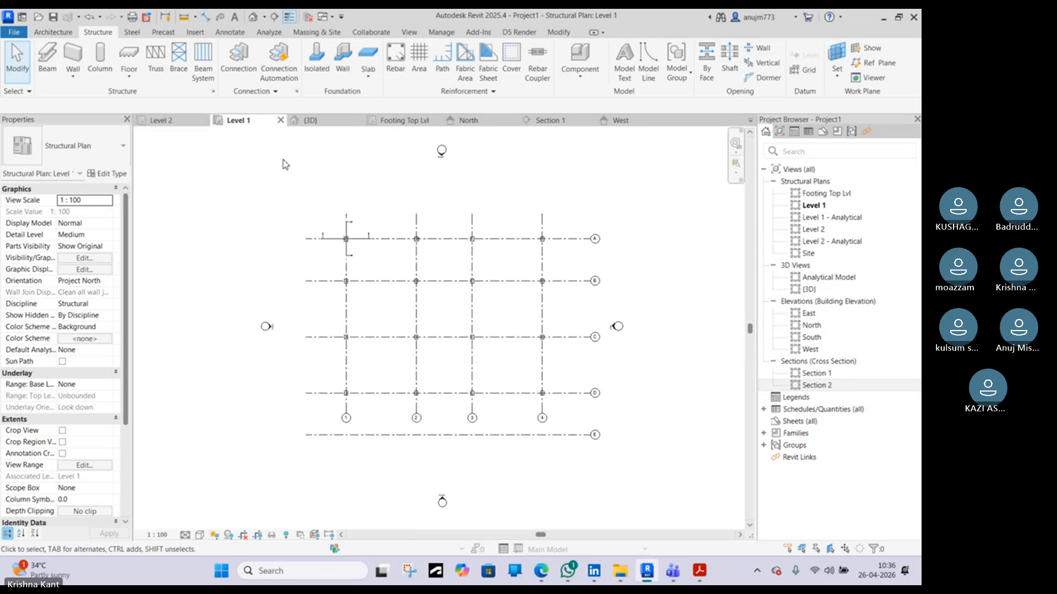
scroll(343, 274, "up", 6)
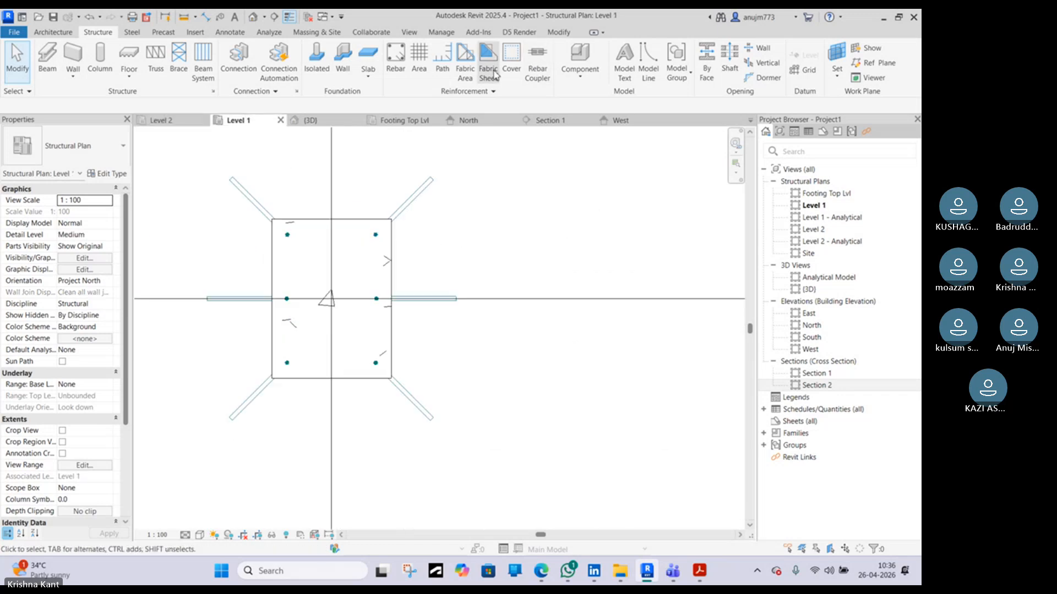
left_click(395, 60)
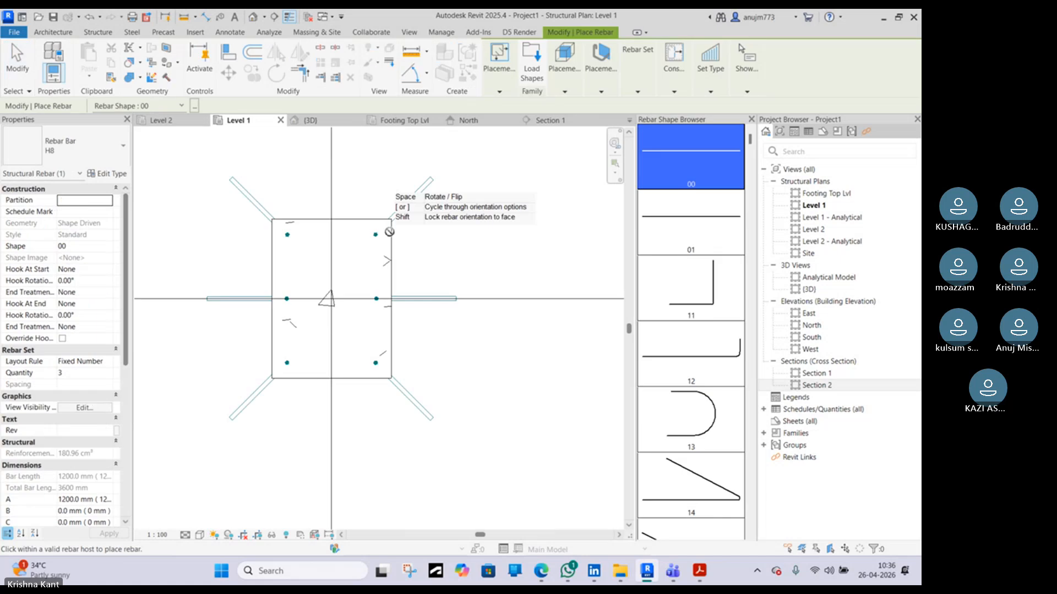
left_click(565, 63)
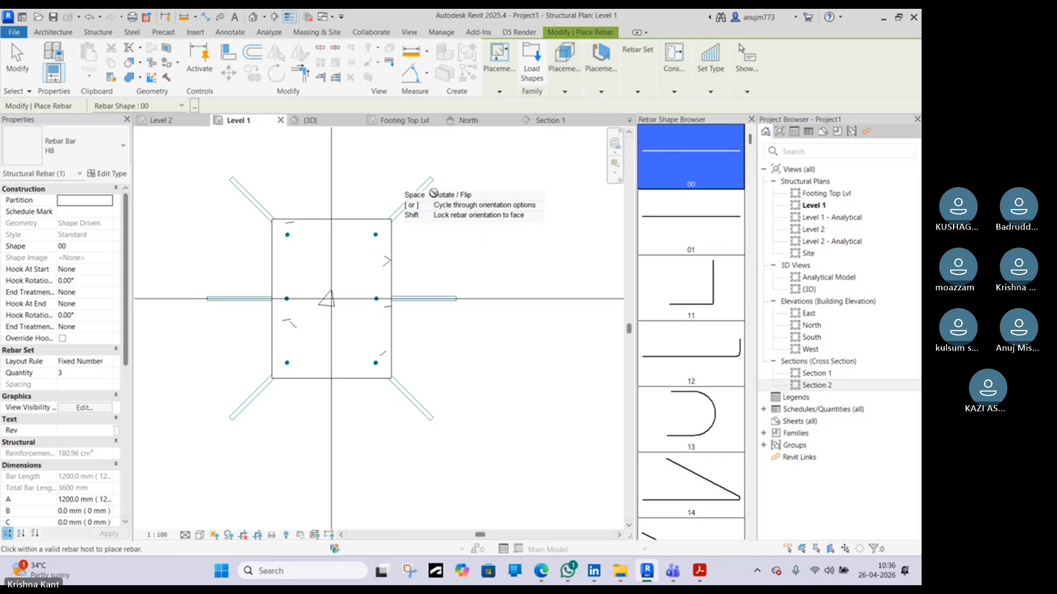
left_click(593, 75)
left_click(676, 119)
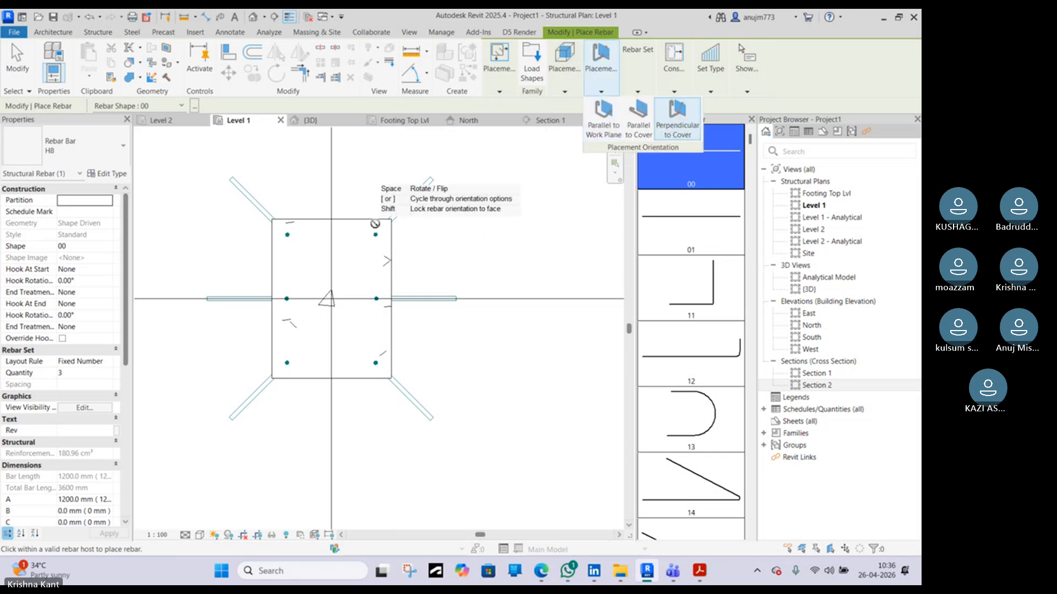
scroll(374, 258, "up", 2)
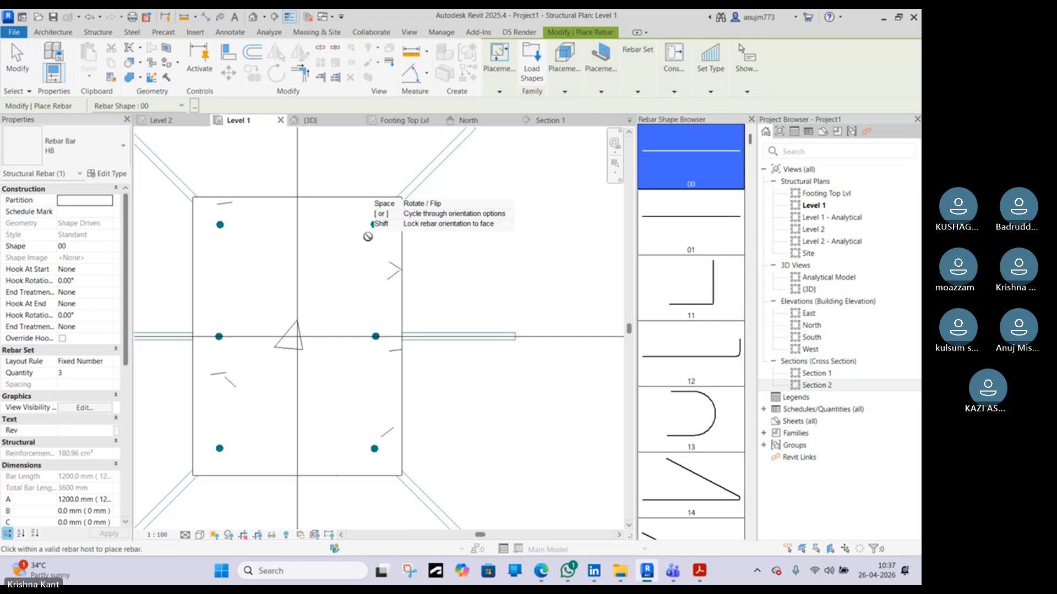
mouse_move(647, 81)
mouse_move(562, 89)
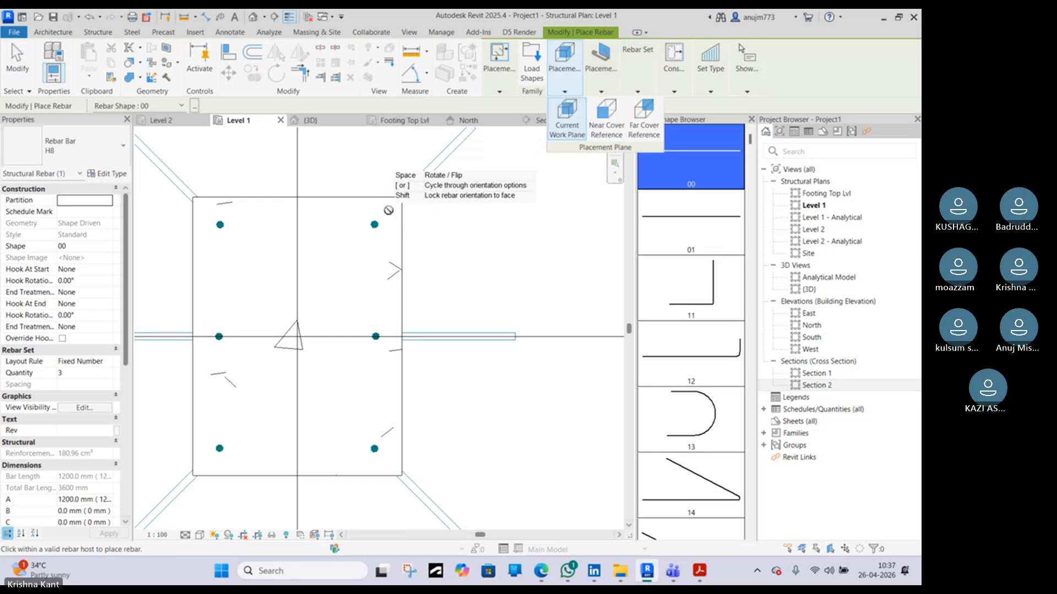
scroll(375, 217, "down", 5)
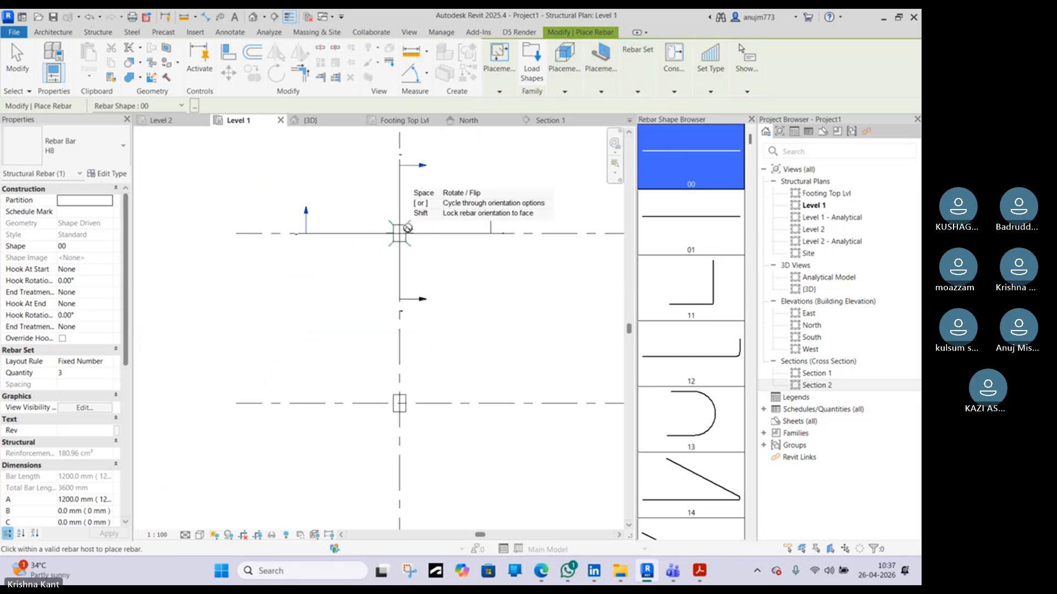
scroll(404, 236, "up", 6)
key("Escape")
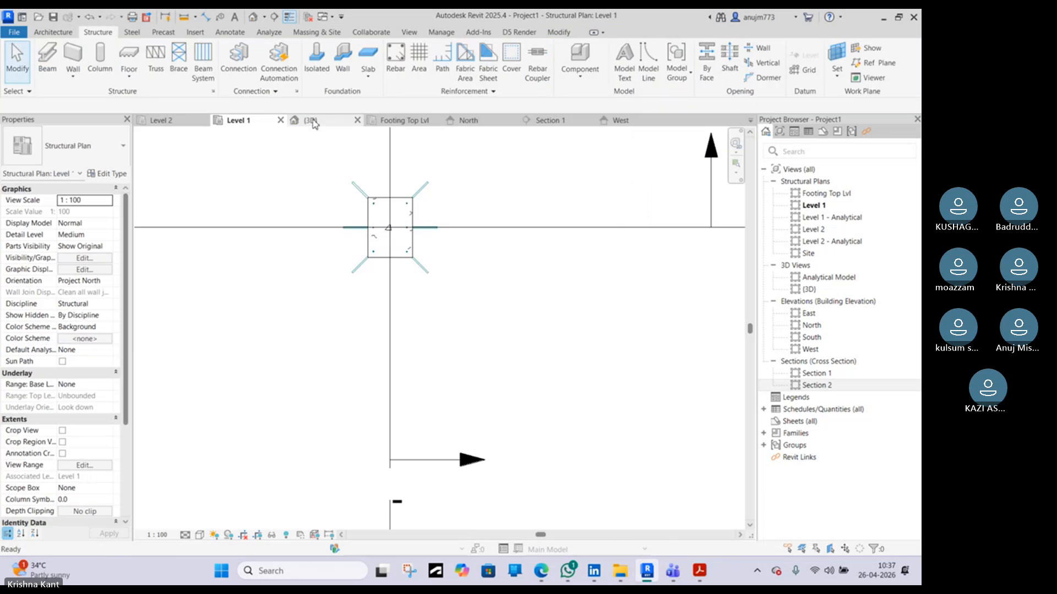
Start placing shape 00 rebar in Section 1 with a Single layout and Perpendicular to Cover placement orientation
left_click(566, 121)
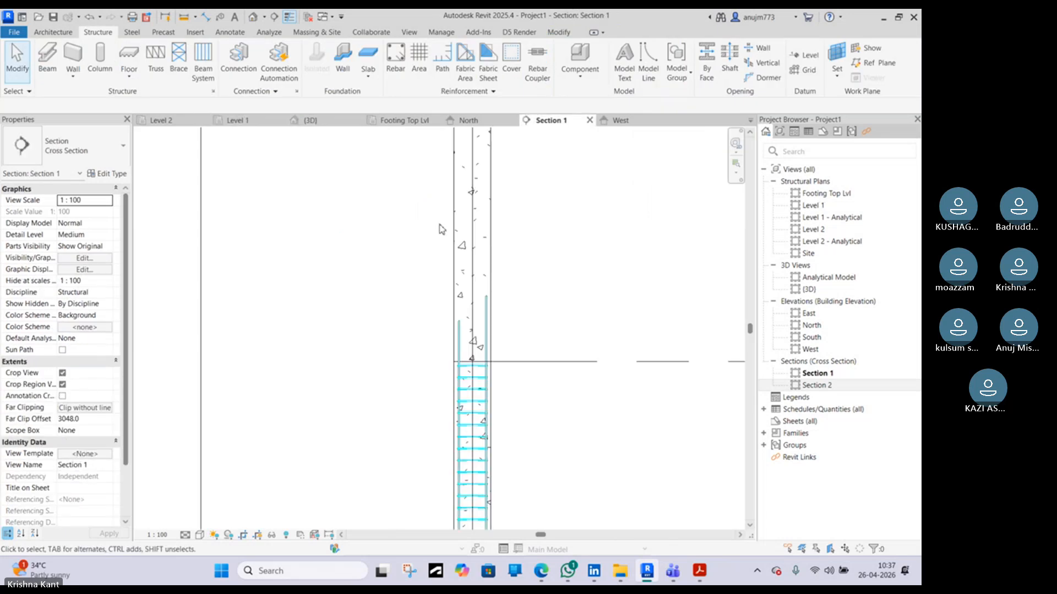
left_click(394, 65)
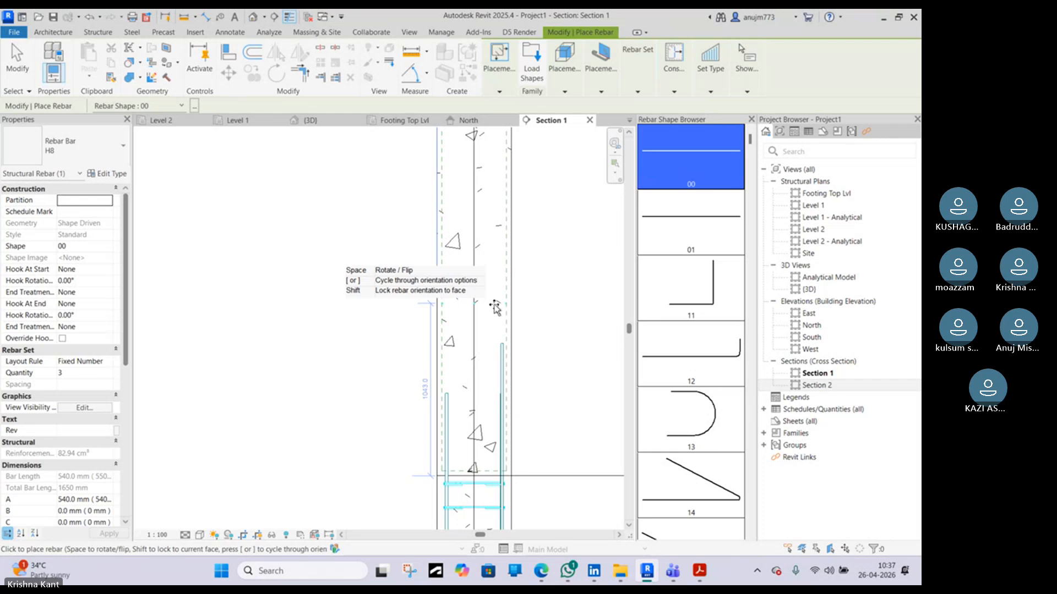
scroll(507, 307, "up", 5)
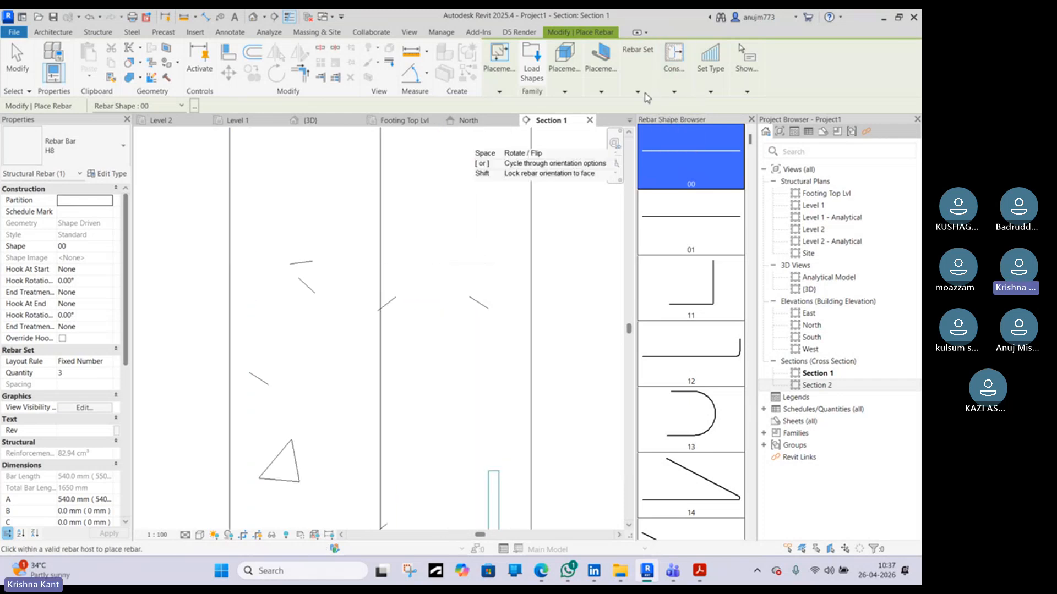
left_click(639, 92)
left_click(677, 105)
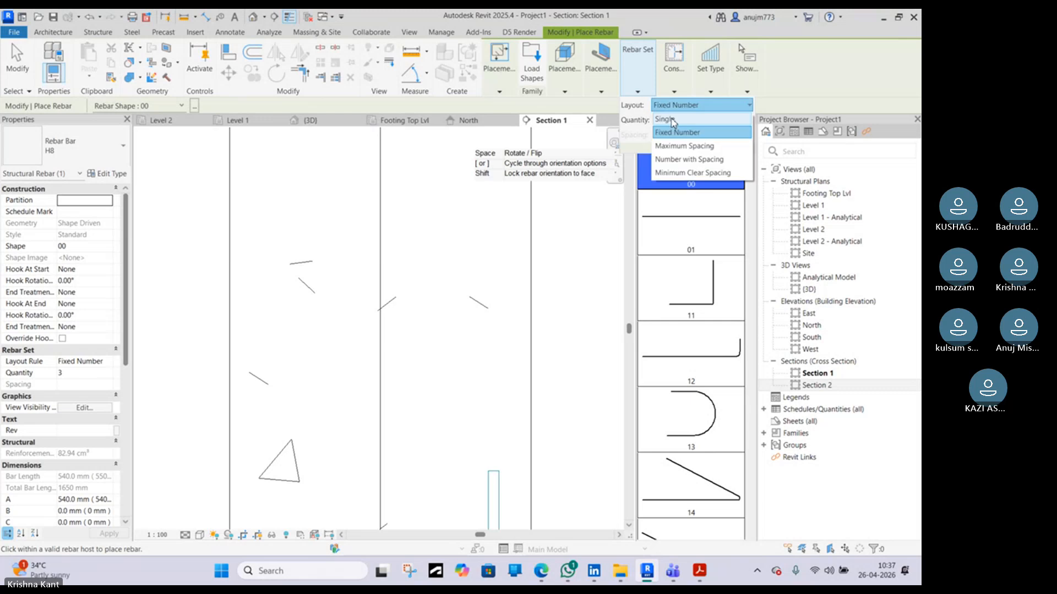
left_click(673, 120)
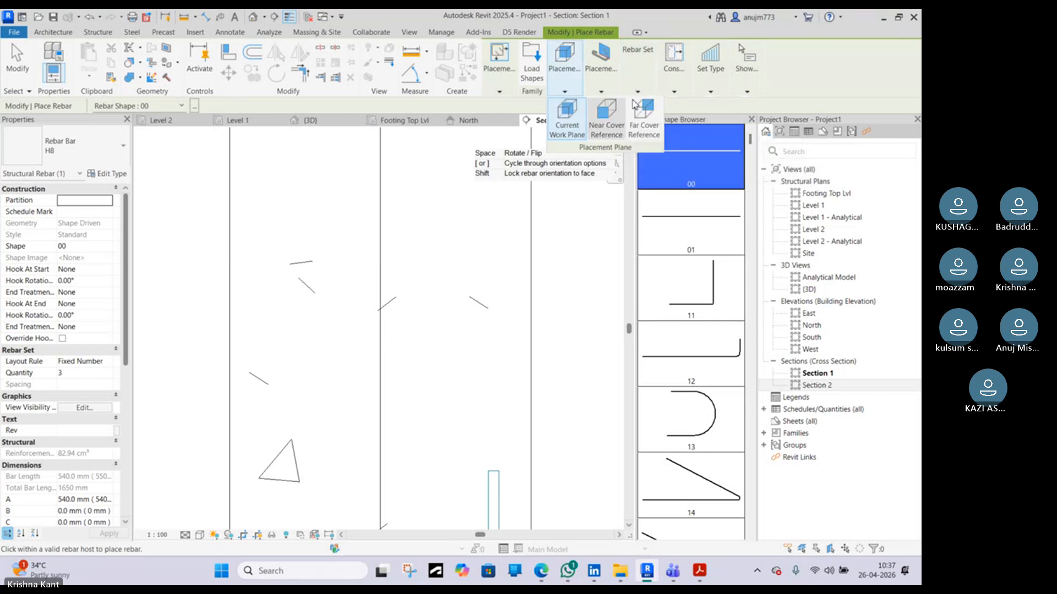
mouse_move(601, 71)
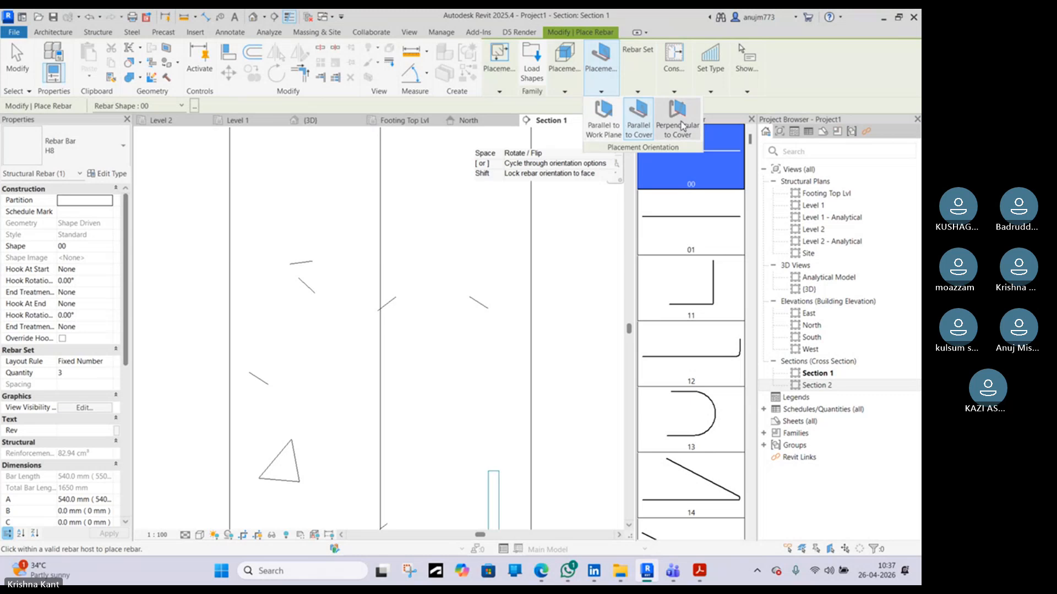
left_click(681, 126)
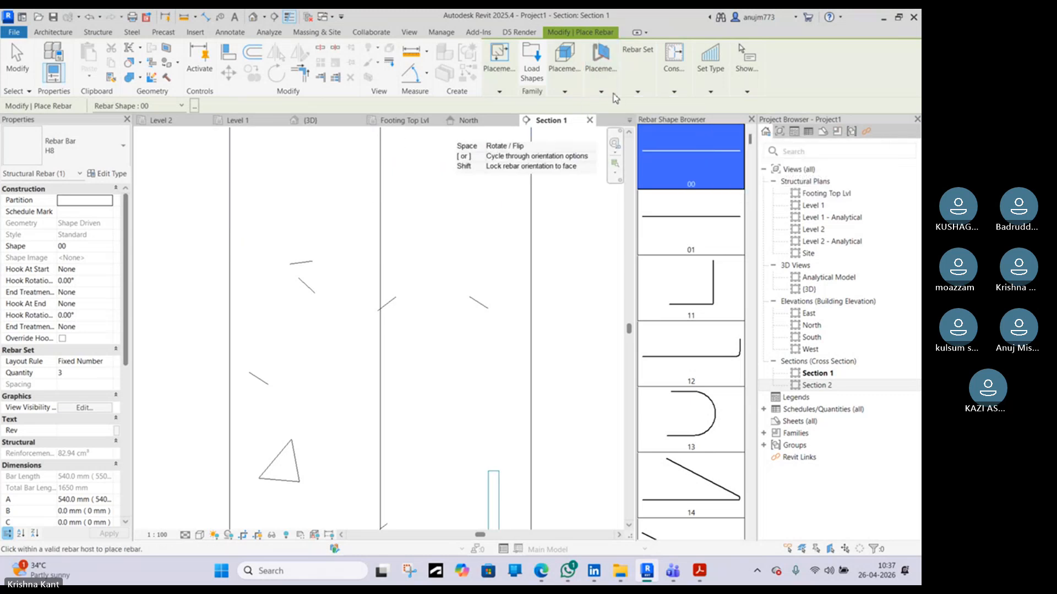
mouse_move(605, 97)
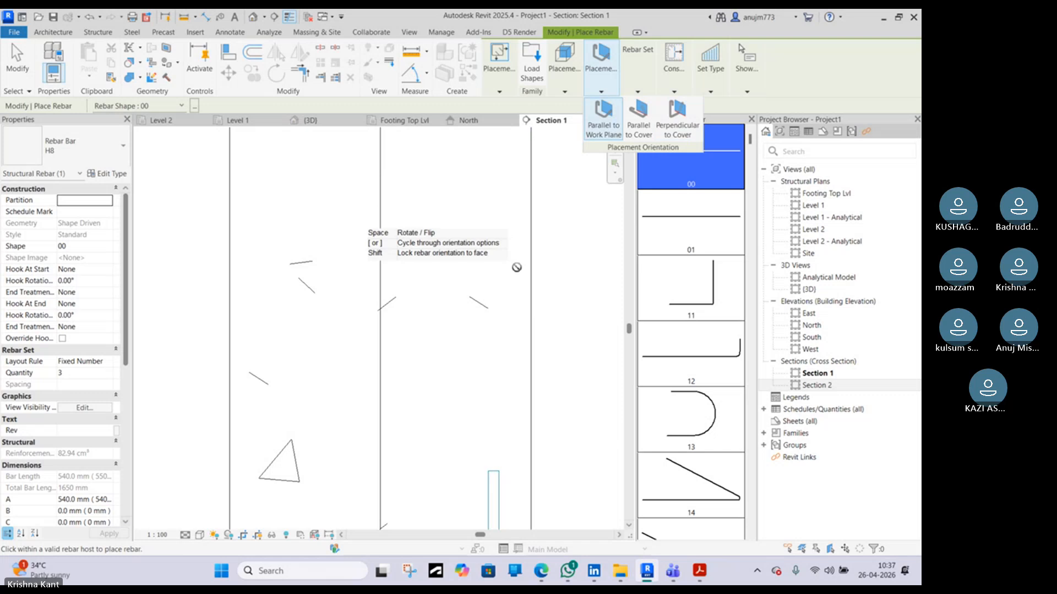
scroll(509, 265, "down", 2)
scroll(509, 265, "down", 2)
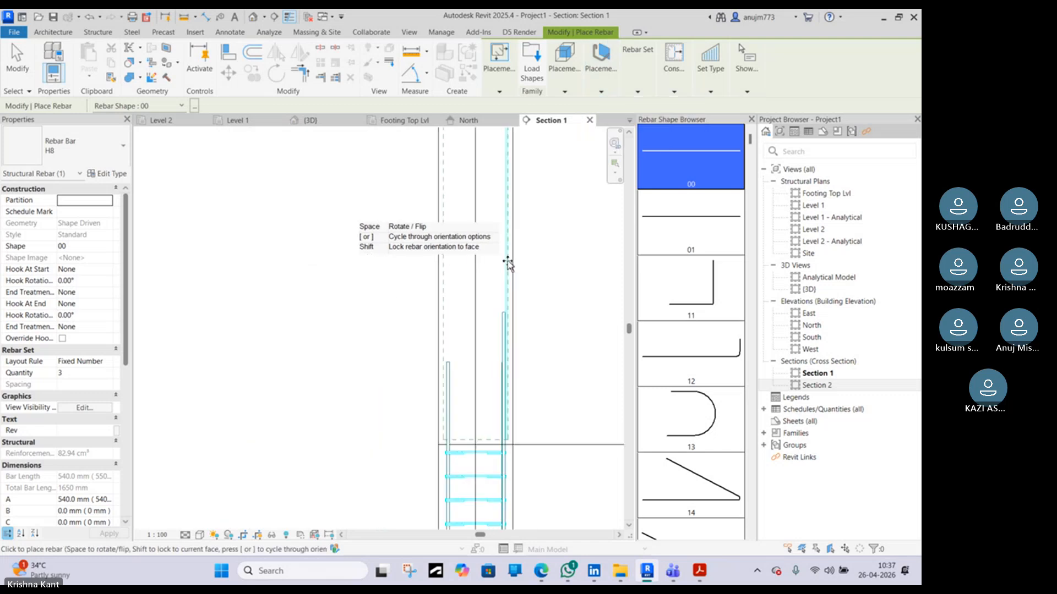
Switch the bar type to 16M and place a single straight vertical bar along the column's right face
left_click(117, 159)
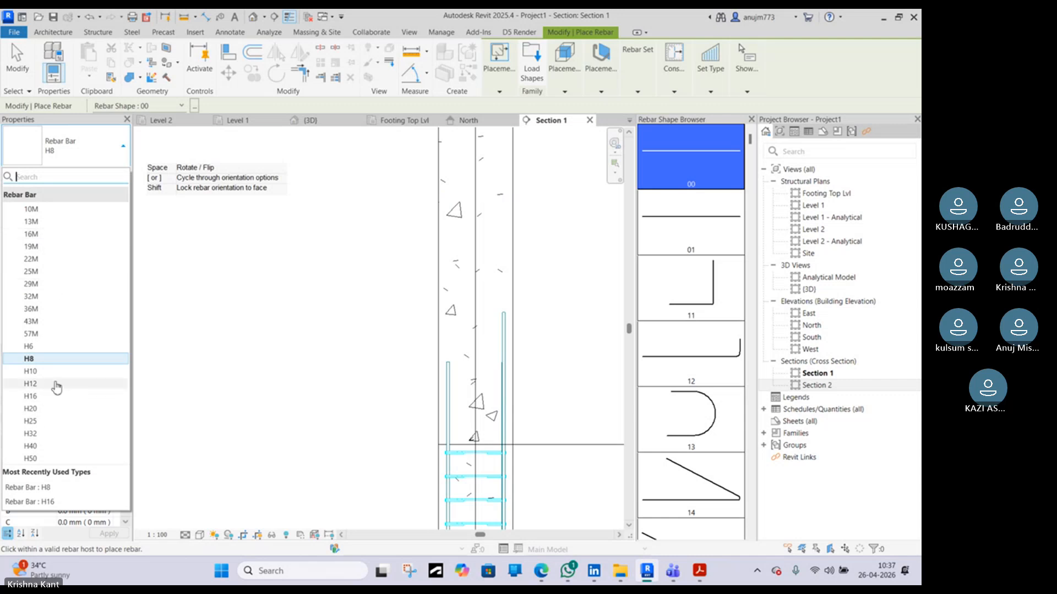
left_click(52, 384)
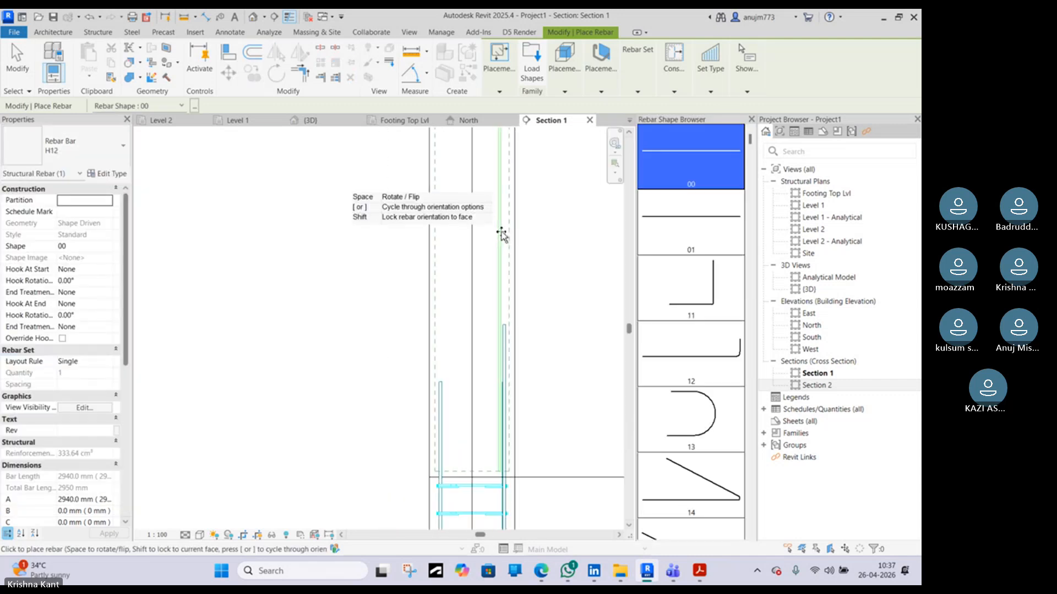
scroll(507, 234, "up", 1)
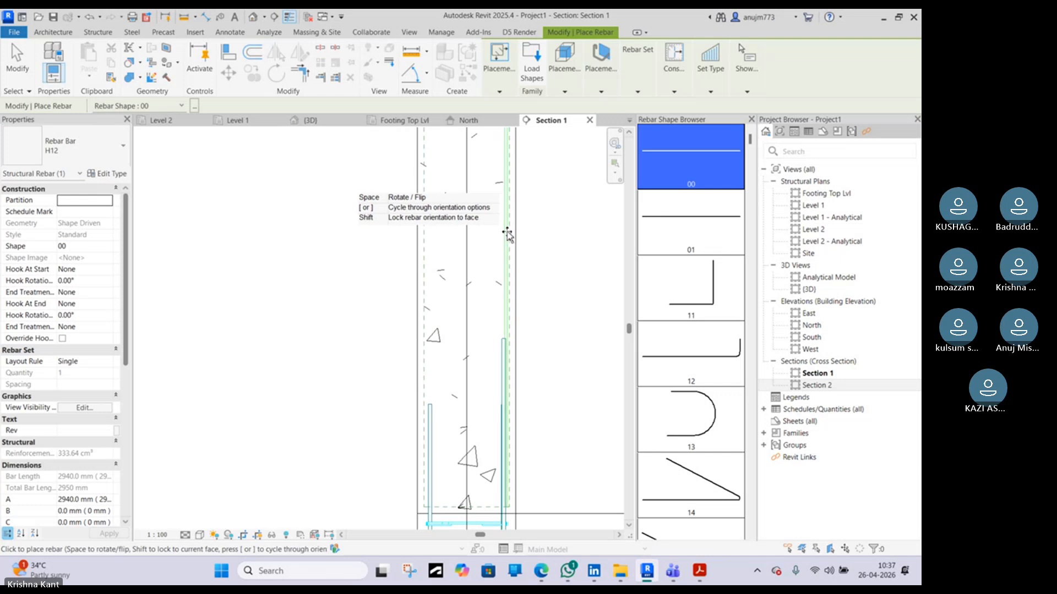
left_click(83, 146)
left_click(33, 234)
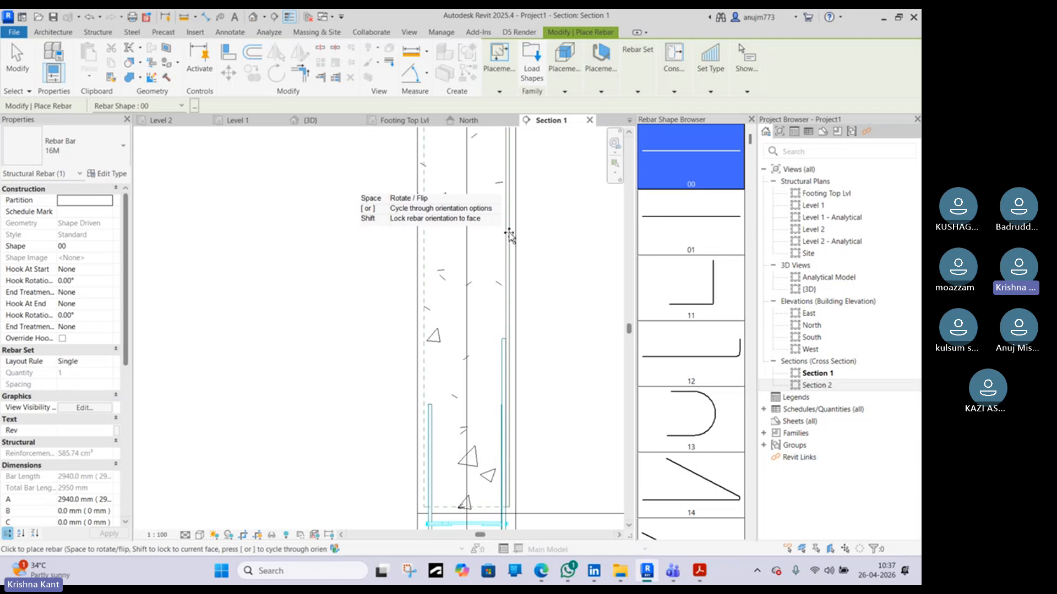
middle_click_drag(511, 238, 500, 153)
scroll(500, 149, "up", 2)
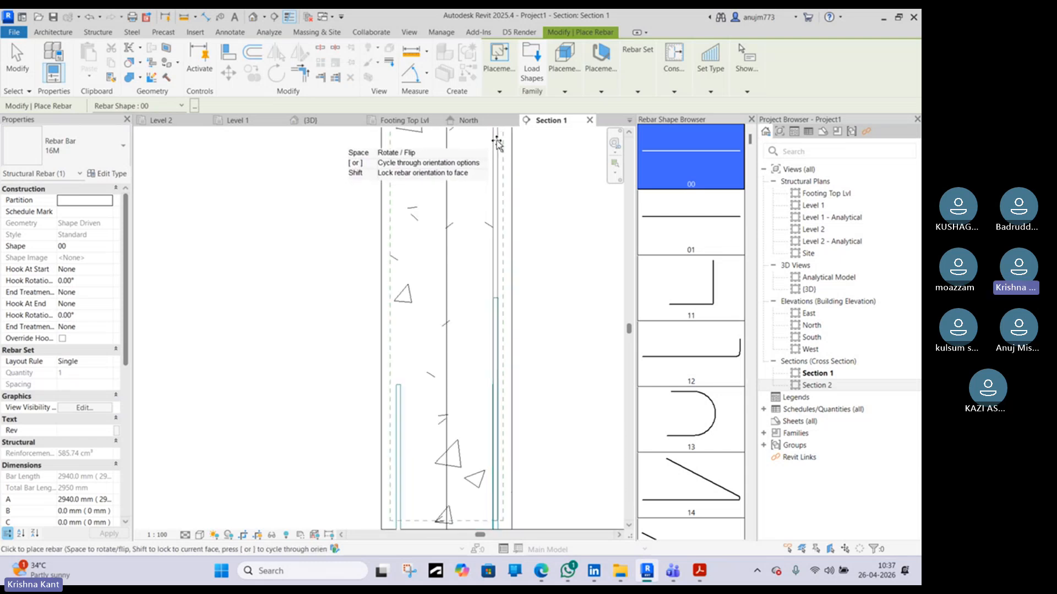
left_click(497, 141)
key("Escape")
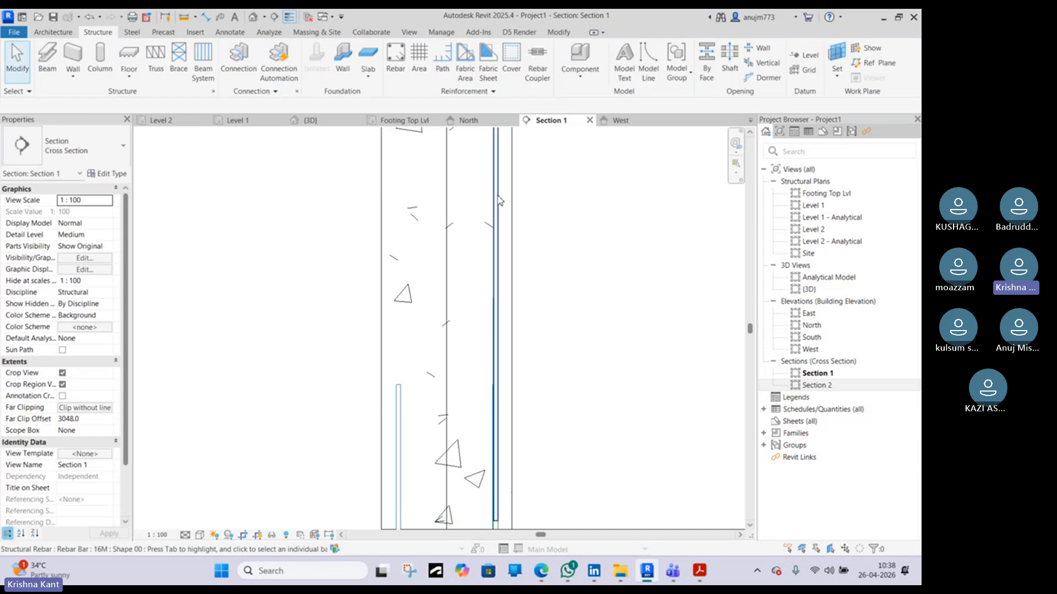
Edit the sketch of the 16M column bar and draw an inclined segment cranking it inward near the floor level
left_click(497, 194)
scroll(497, 195, "down", 3)
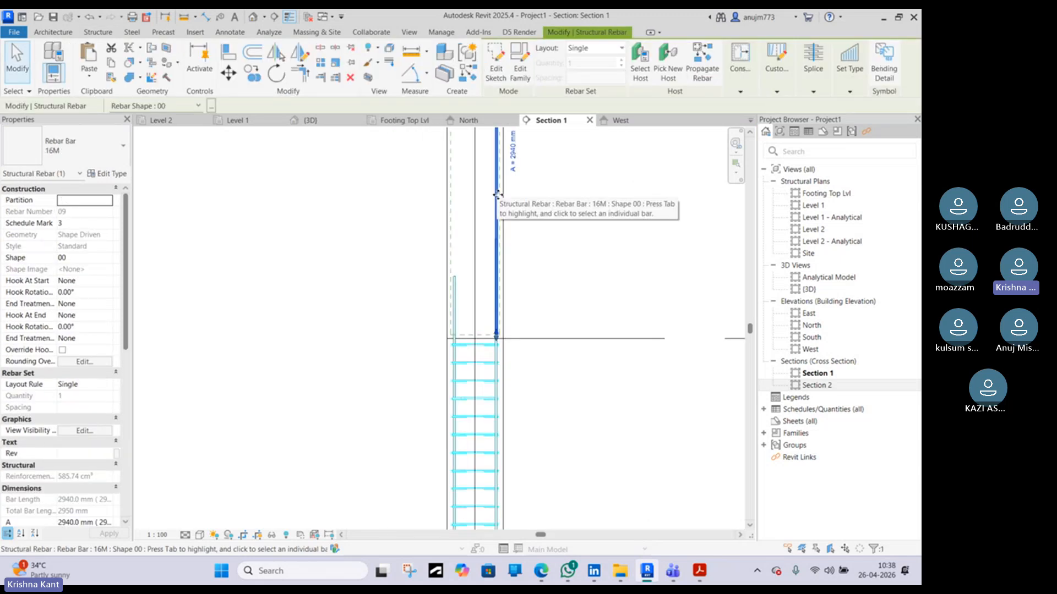
left_click(496, 62)
scroll(490, 248, "up", 2)
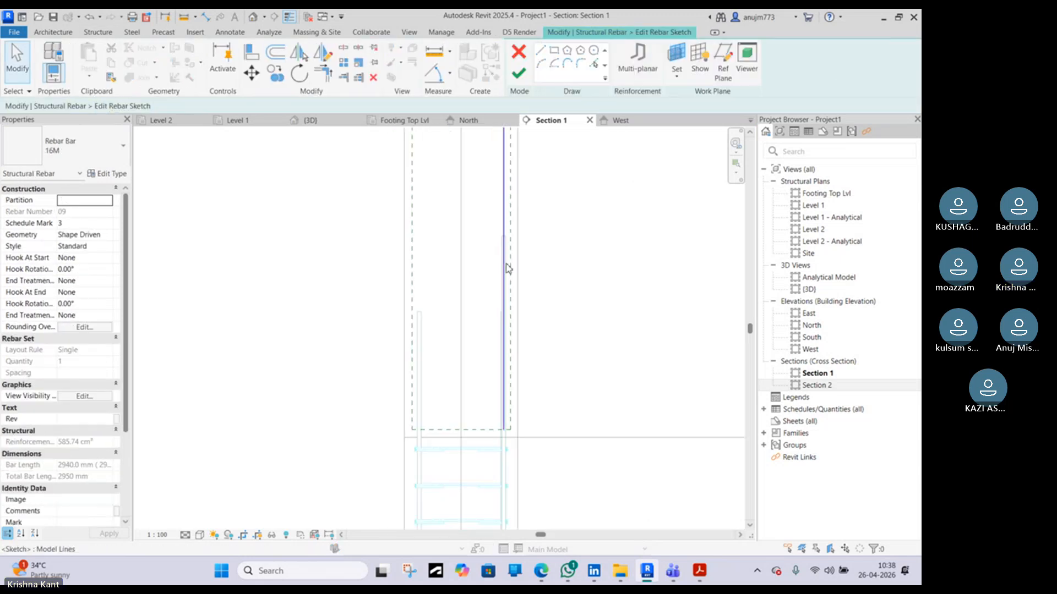
scroll(506, 265, "up", 3)
left_click(541, 50)
middle_click_drag(499, 179, 503, 339)
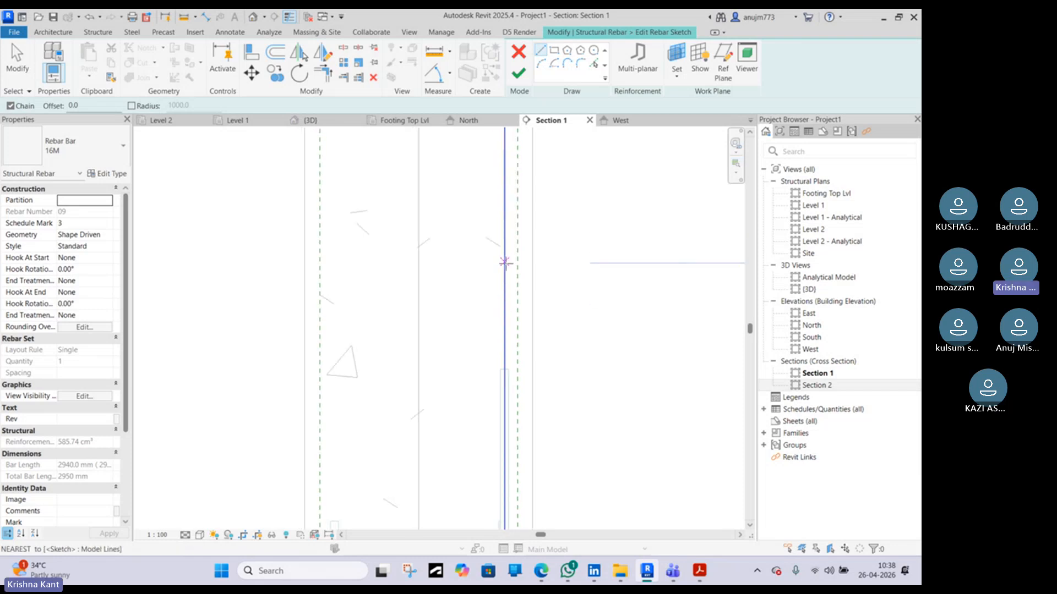
left_click(504, 284)
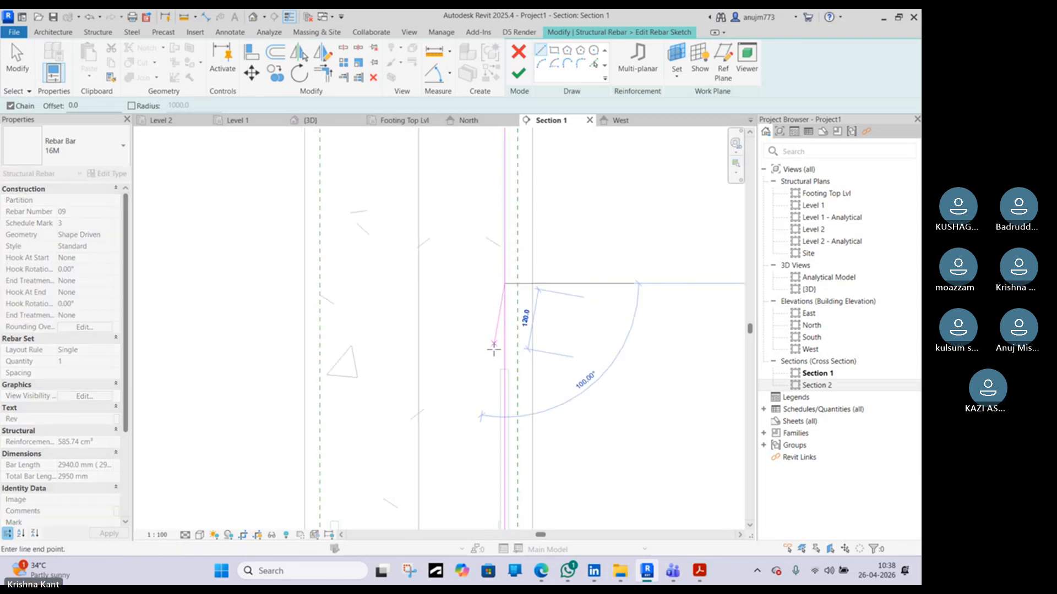
left_click(494, 344)
Adjust the lower segment of the bar sketch and finish the sketch to create the cranked lap bar
scroll(495, 413, "down", 2)
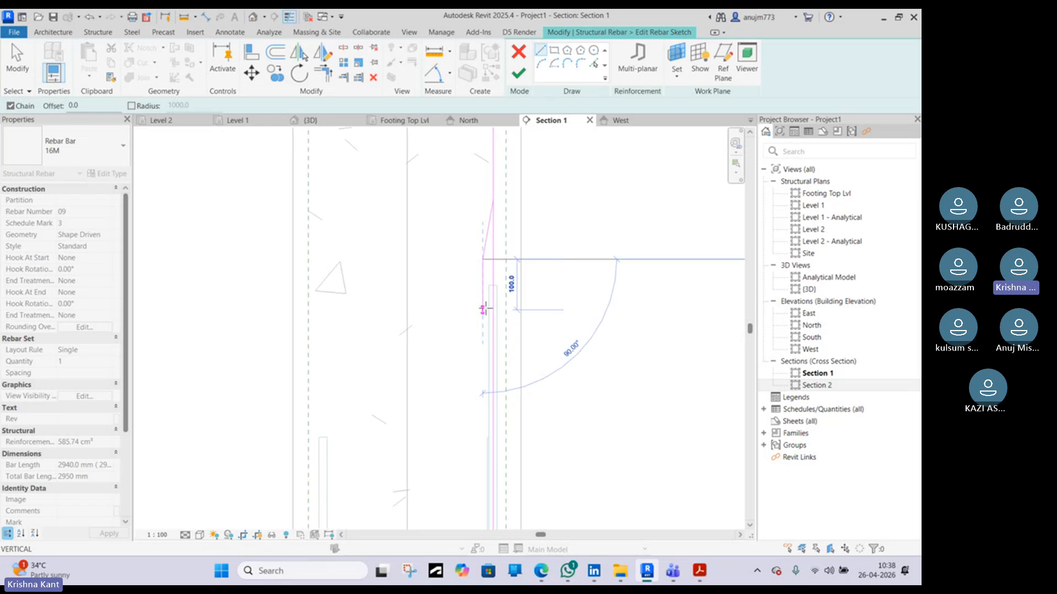
key("Escape")
key("Escape")
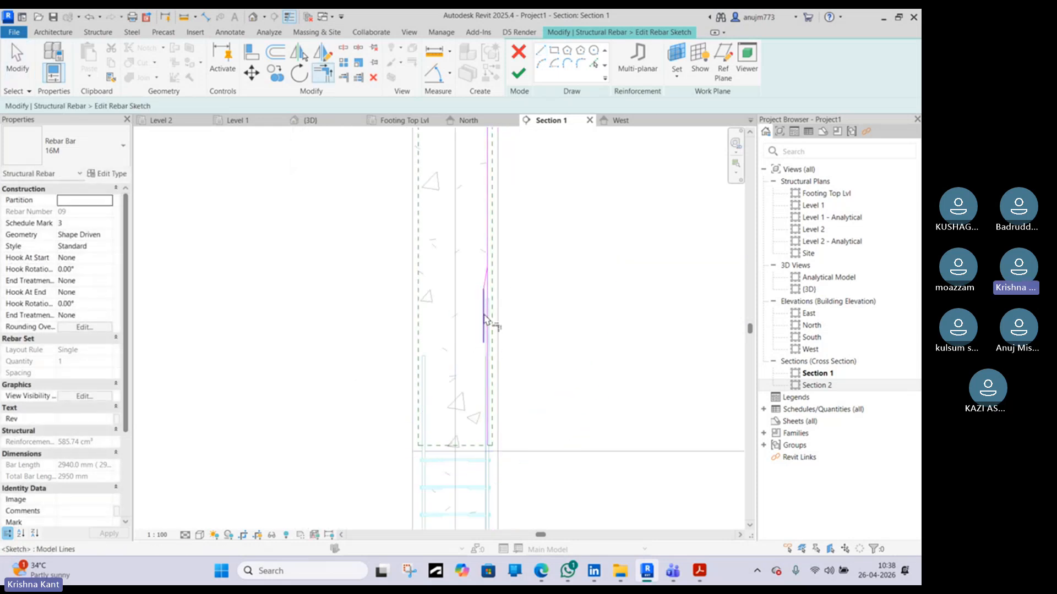
scroll(489, 292, "up", 2)
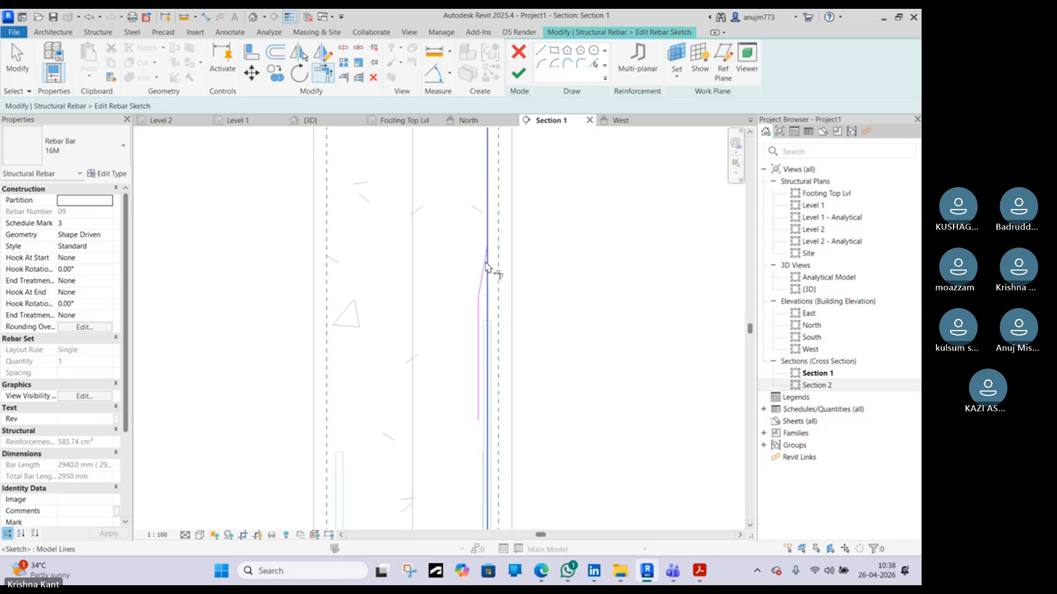
scroll(495, 283, "down", 2)
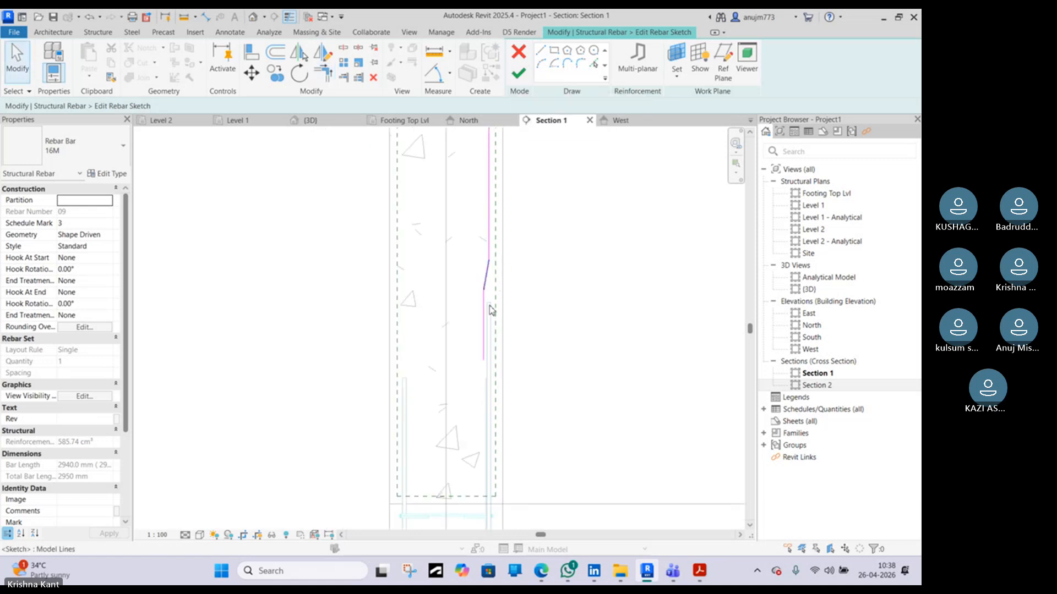
left_click(484, 330)
left_click_drag(484, 361, 494, 386)
left_click(519, 75)
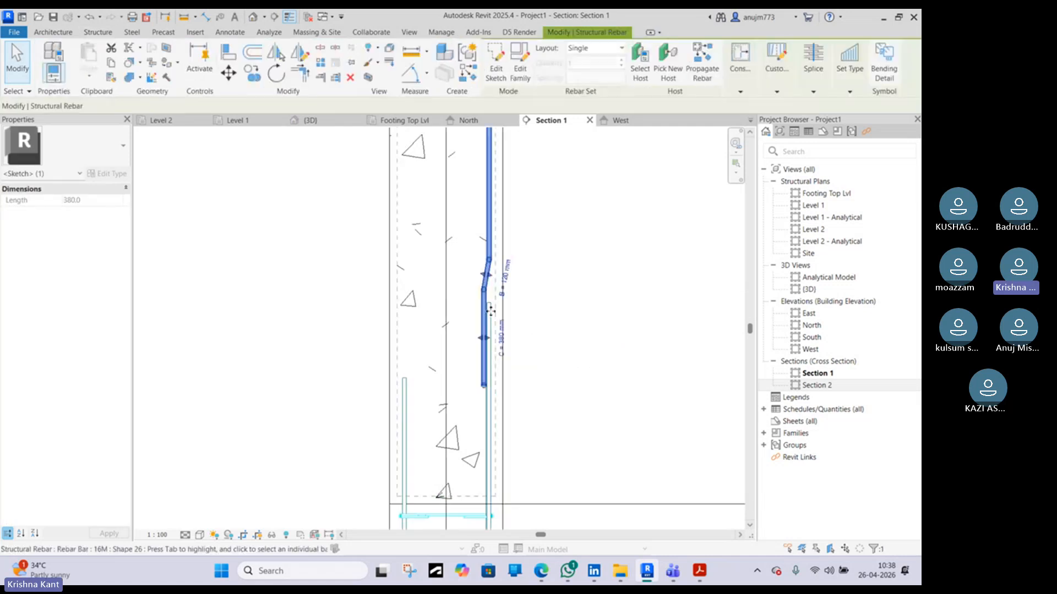
Drag the cranked bar's shape handles to shorten its offset and lower straight segments
left_click(483, 336)
scroll(484, 338, "up", 4)
scroll(467, 347, "up", 2)
left_click_drag(465, 330, 478, 330)
left_click(498, 324)
scroll(497, 323, "down", 5)
left_click(495, 243)
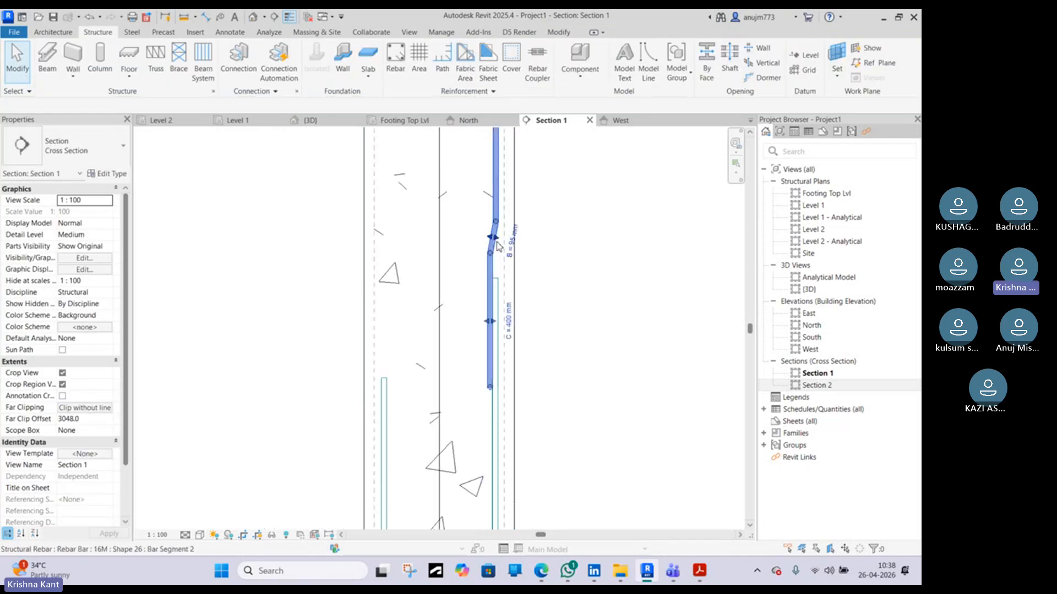
scroll(497, 246, "up", 5)
left_click_drag(466, 292, 465, 437)
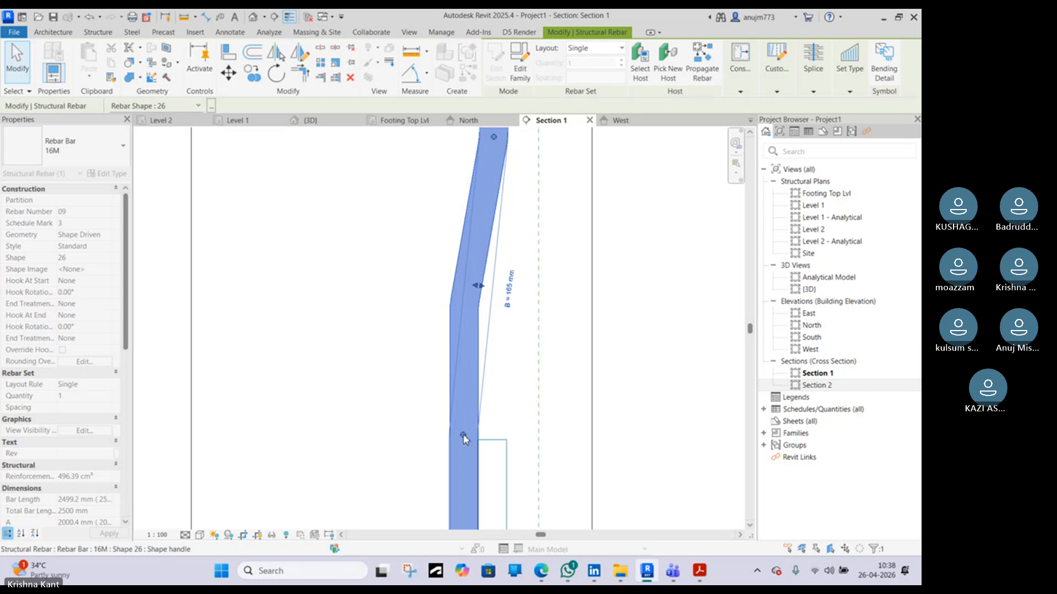
left_click_drag(494, 175, 484, 319)
key("Escape")
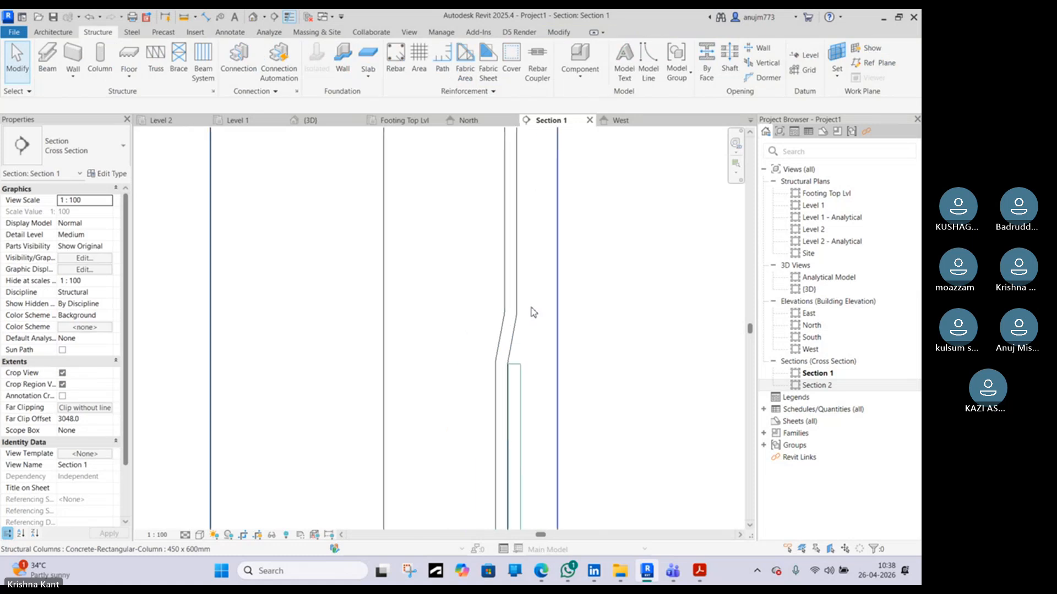
Inspect the cranked column bar in the West elevation and the 3D view
left_click(524, 302)
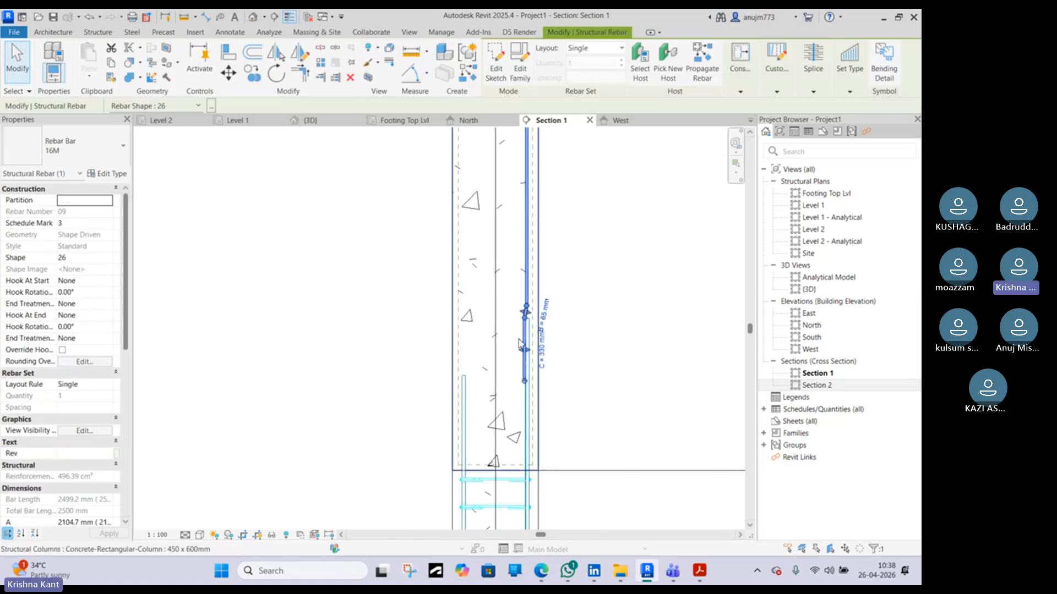
left_click(603, 121)
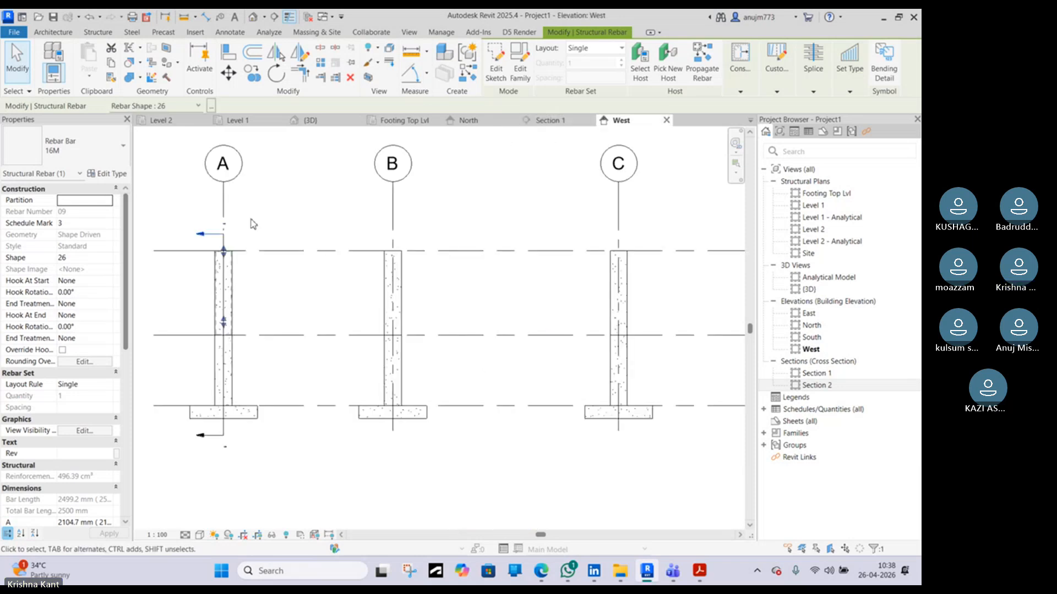
left_click(310, 123)
middle_click_drag(434, 300, 524, 389, "shift")
scroll(417, 284, "up", 6)
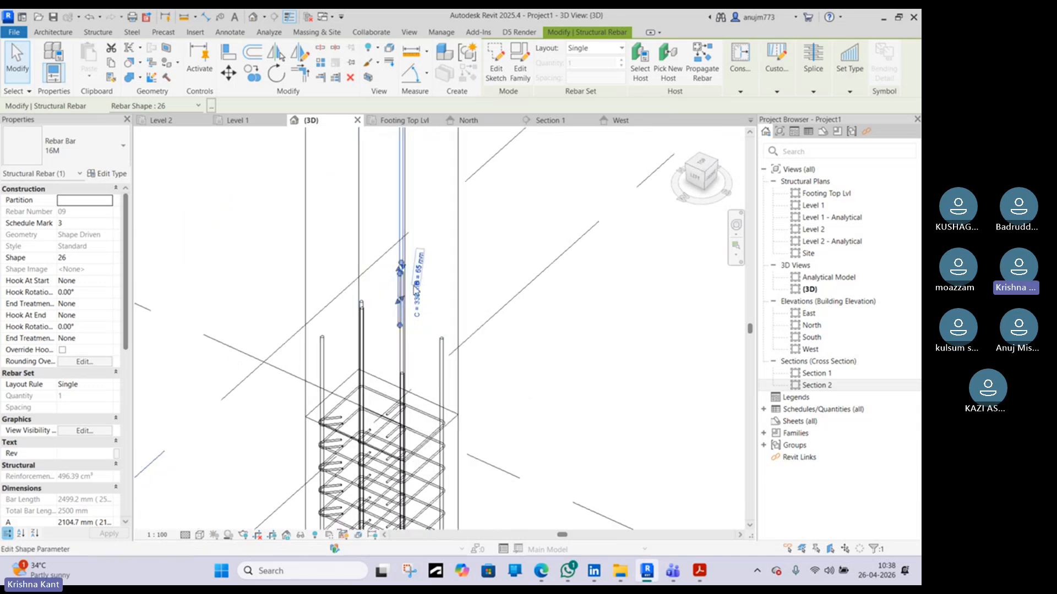
left_click(395, 283)
scroll(394, 285, "down", 3)
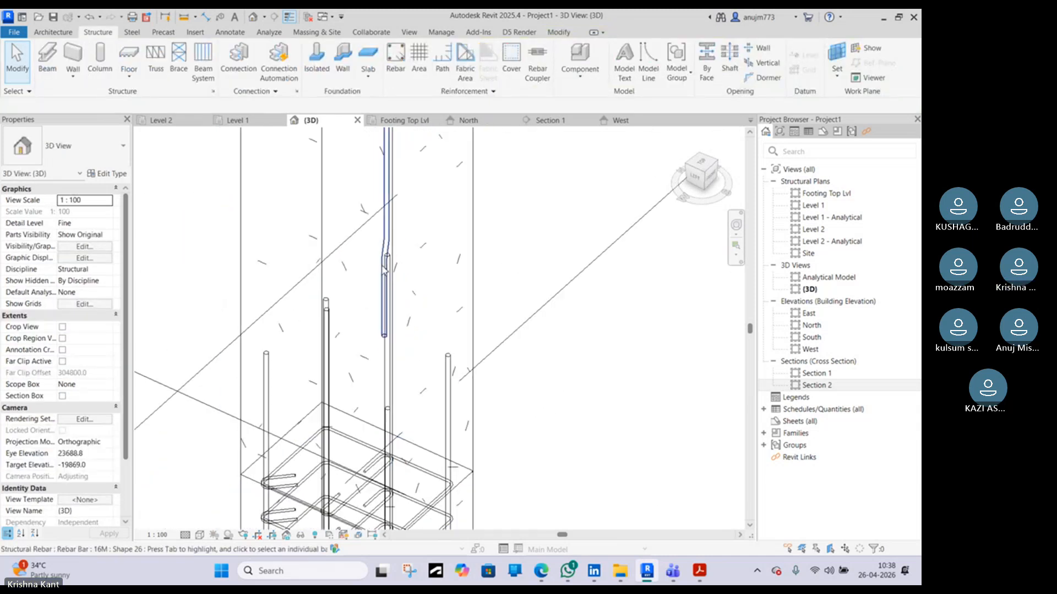
left_click(383, 266)
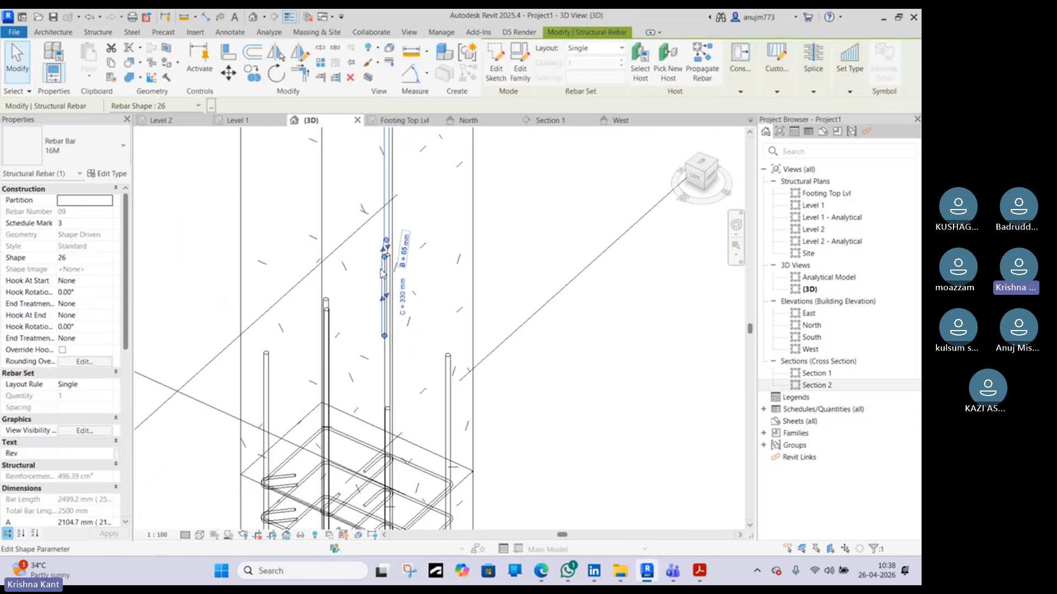
middle_click_drag(334, 328, 528, 325, "shift")
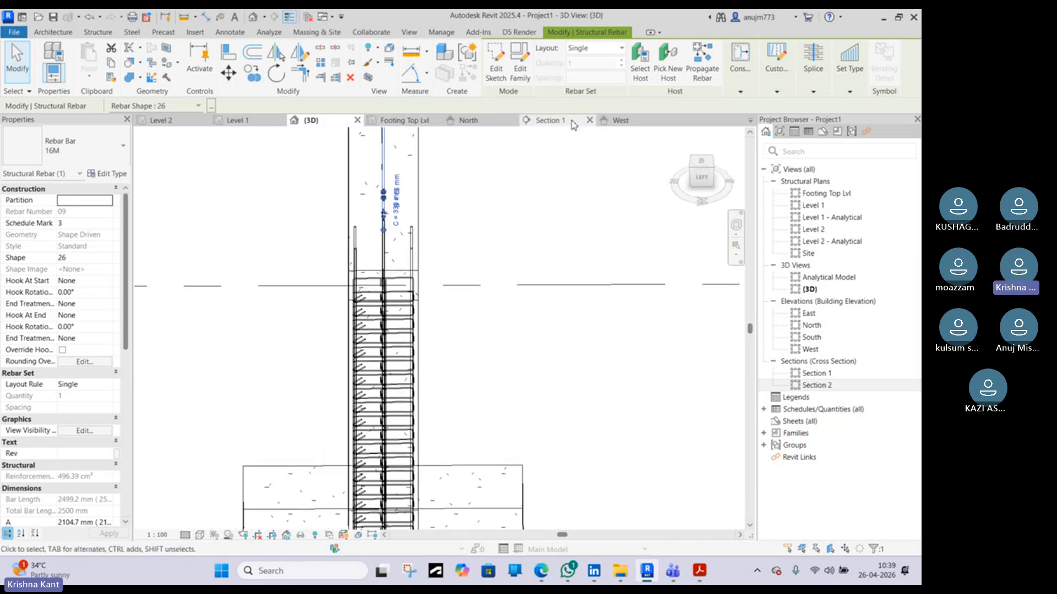
Move Section 1's cut line across the column in the Level 1 plan
left_click(236, 120)
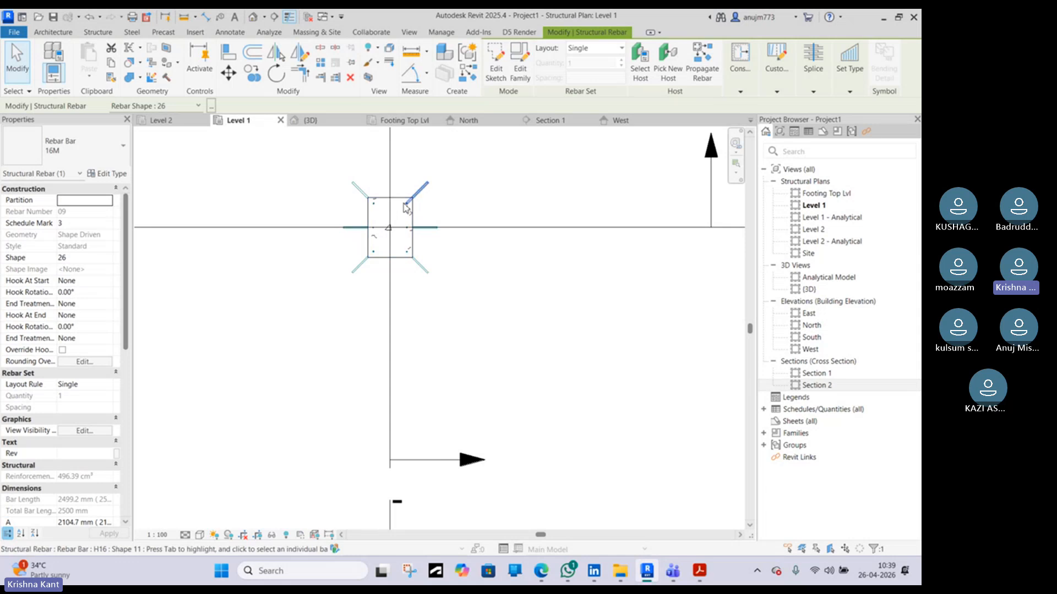
scroll(404, 208, "down", 3)
scroll(429, 283, "up", 5)
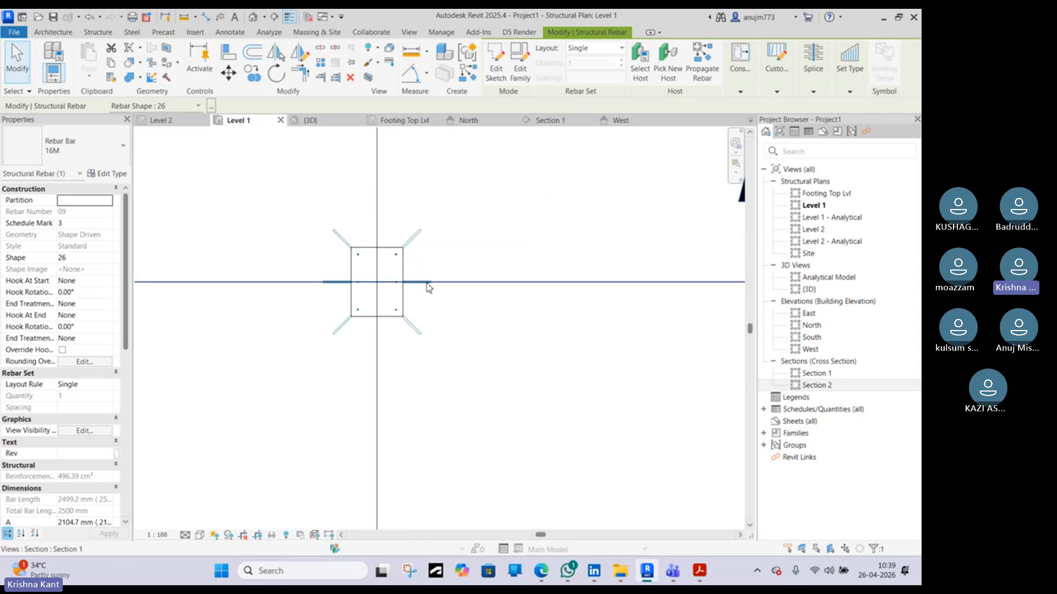
left_click(519, 282)
scroll(374, 282, "up", 3)
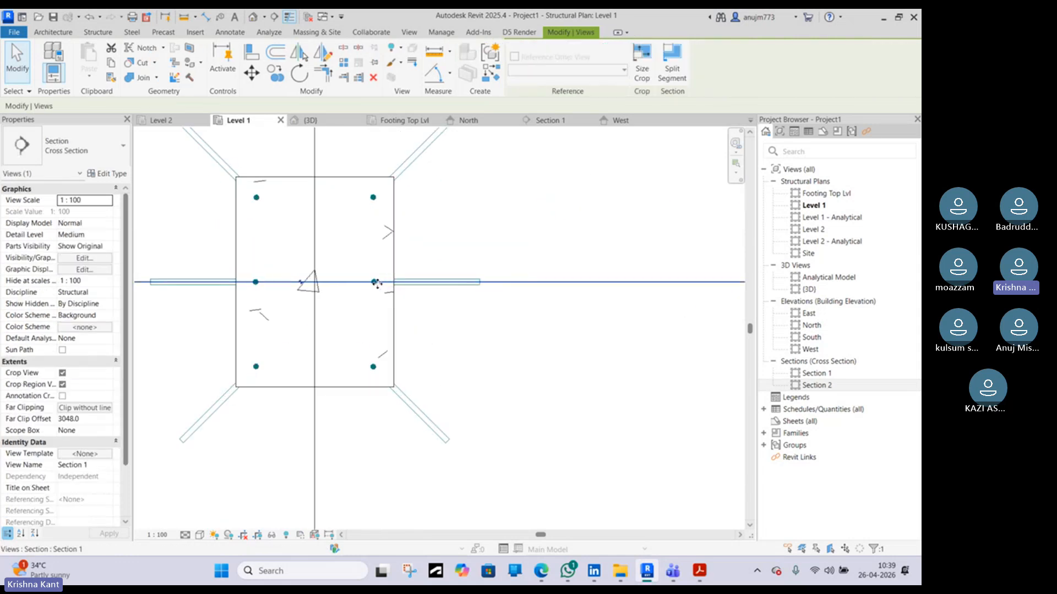
scroll(436, 280, "down", 2)
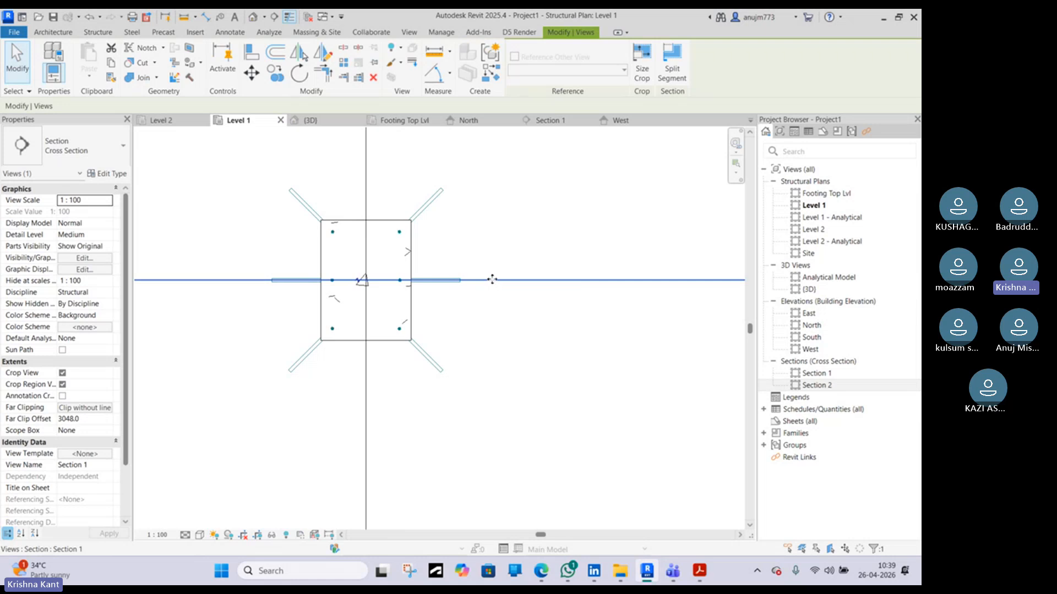
left_click_drag(492, 280, 490, 246)
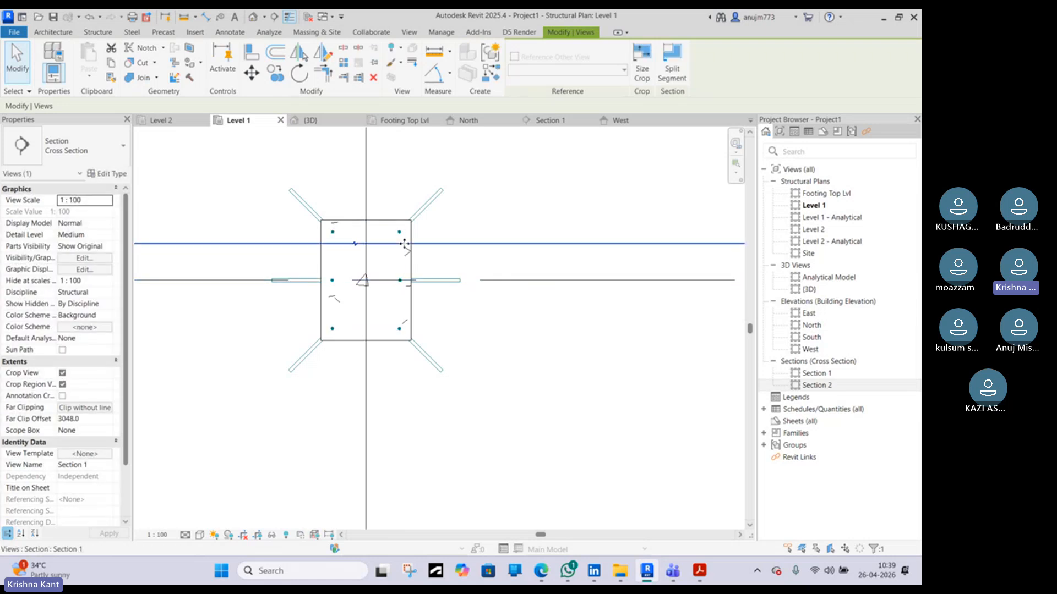
scroll(403, 237, "up", 4)
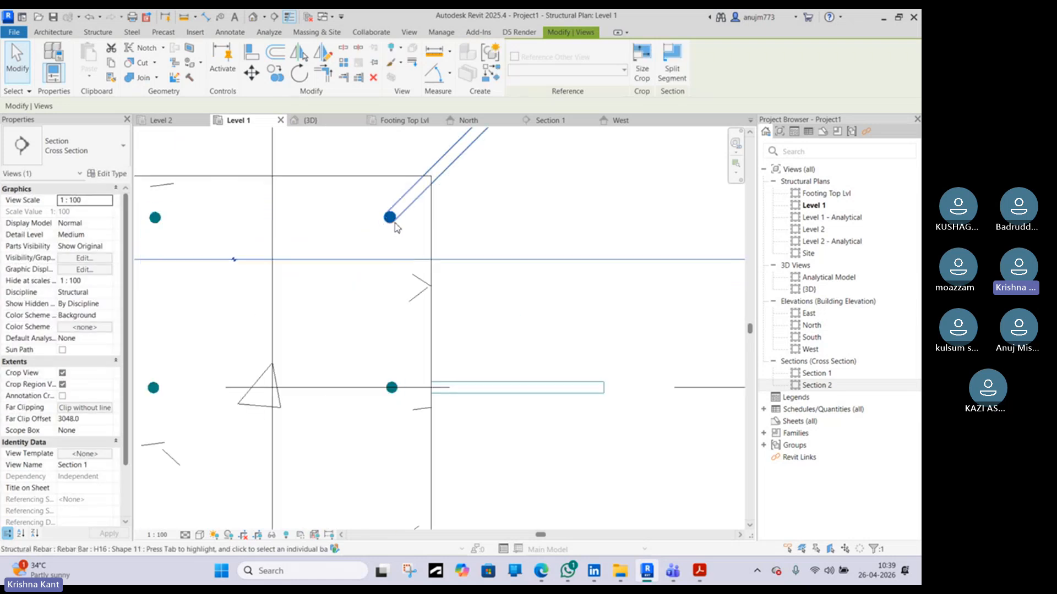
scroll(396, 227, "down", 1)
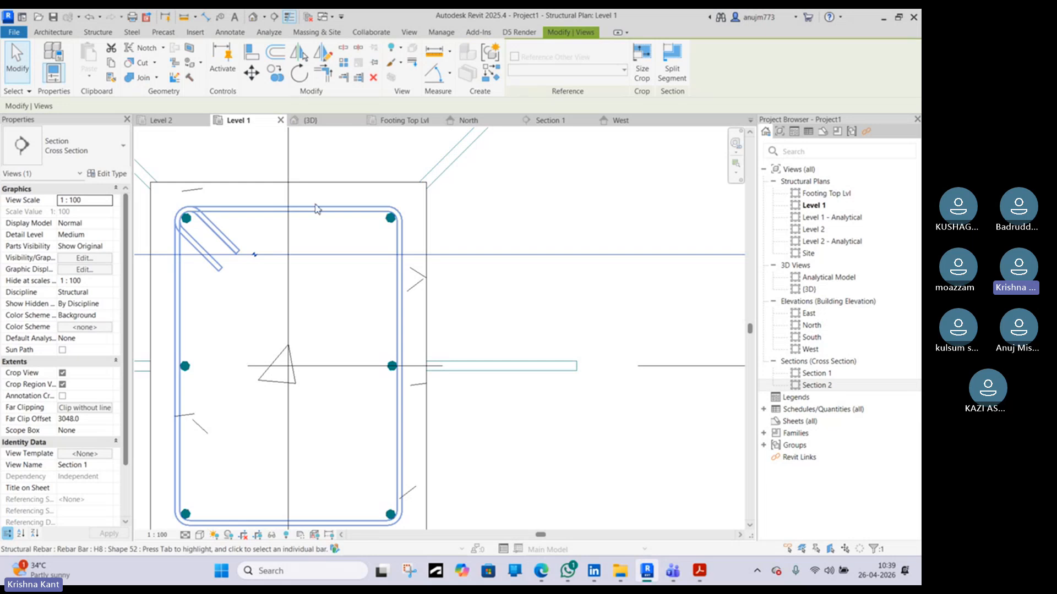
scroll(317, 209, "down", 6)
middle_click_drag(428, 219, 365, 346)
left_click(566, 239)
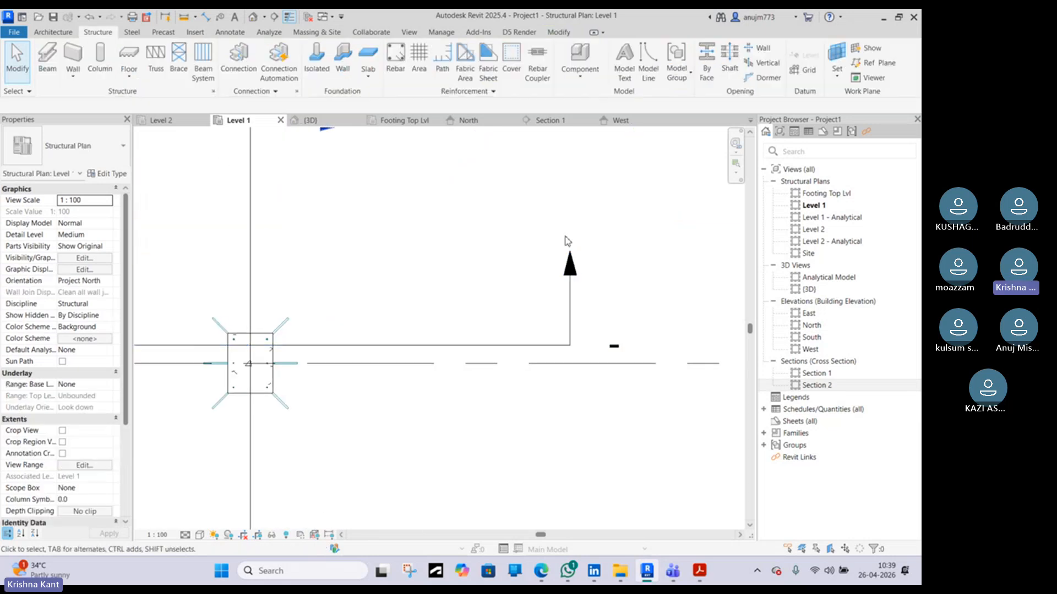
Open Section 1 from its section head to examine the cut through the column
left_click(564, 266)
left_click(533, 247)
left_click(570, 272)
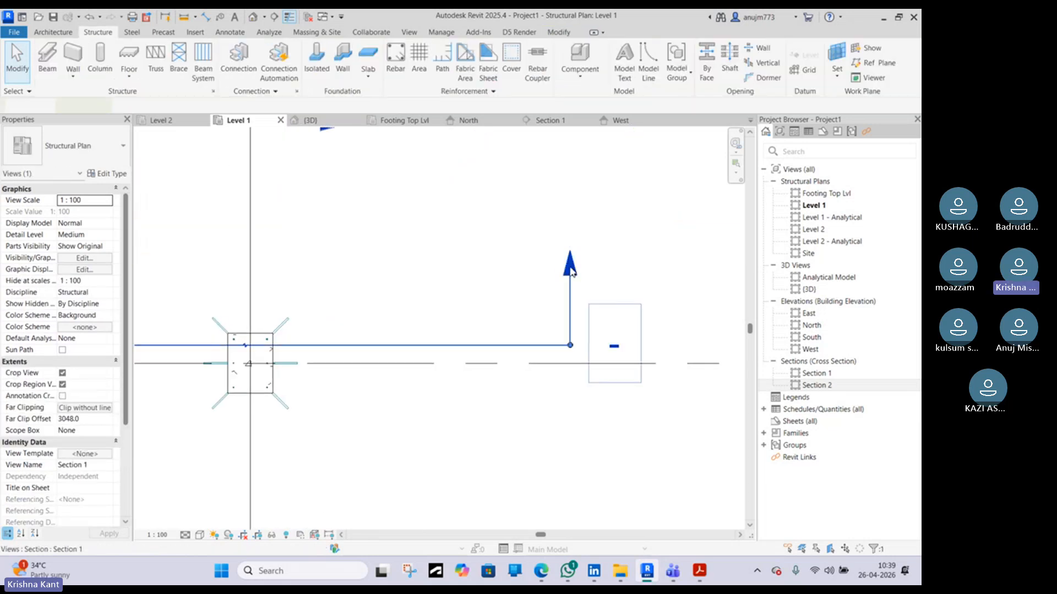
right_click(567, 271)
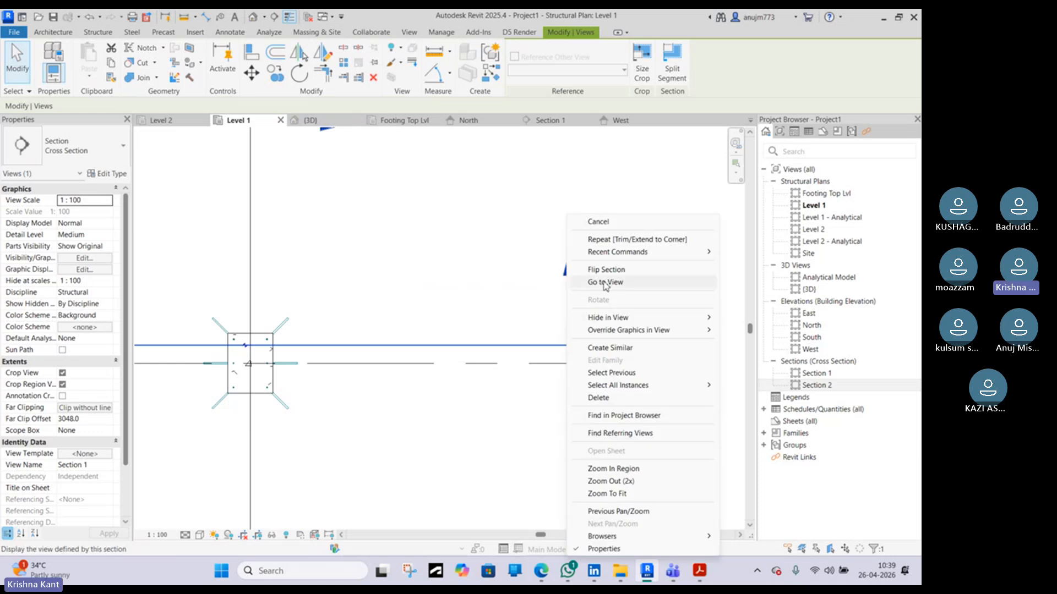
left_click(605, 284)
scroll(527, 297, "down", 2)
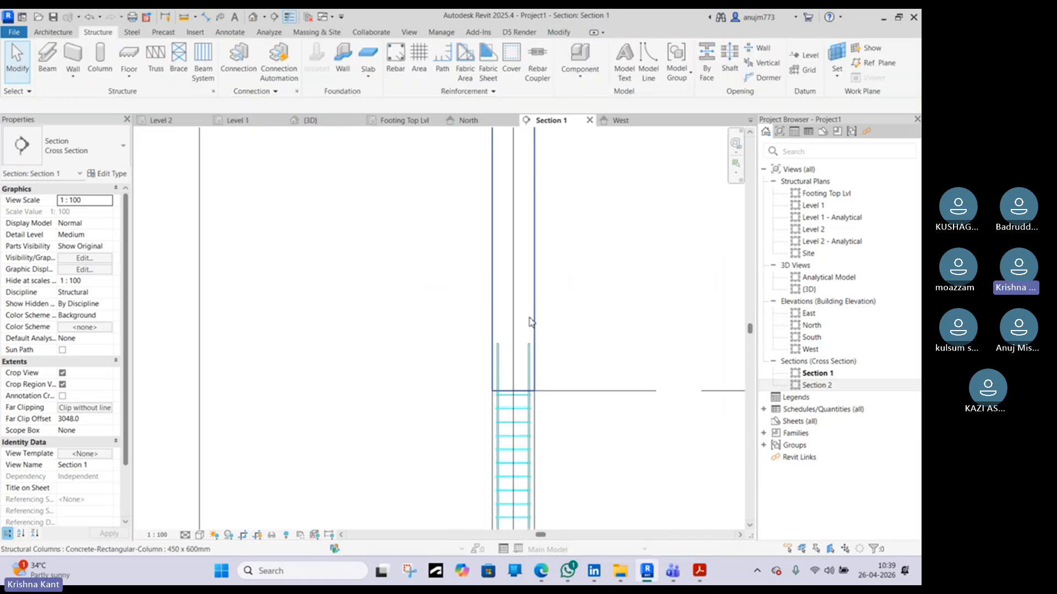
scroll(526, 340, "up", 2)
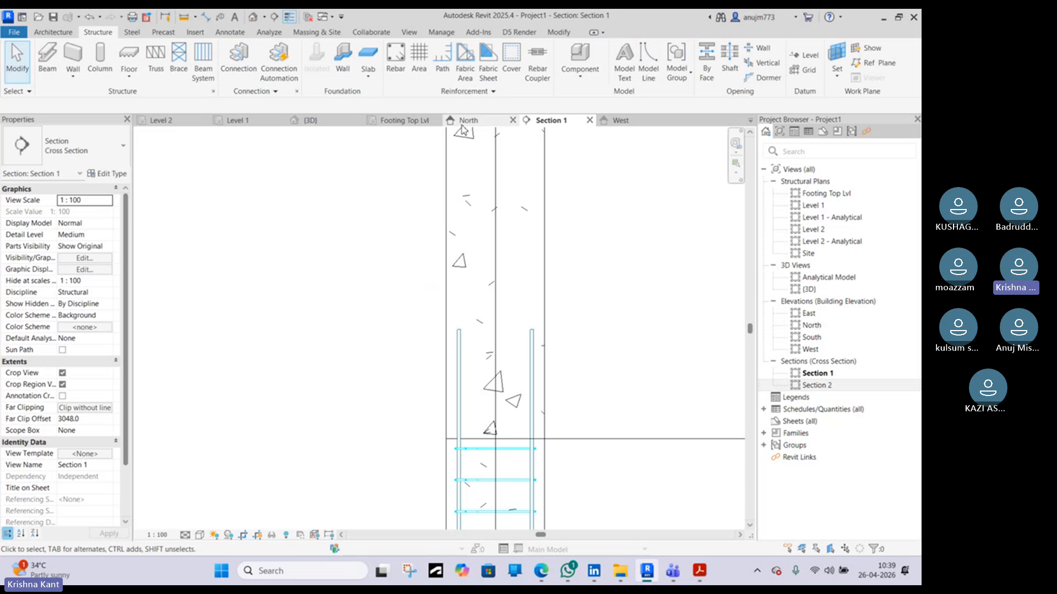
Shift Section 1's cut line below the column's middle bar row in the Level 1 plan and return to Section 1
left_click(250, 120)
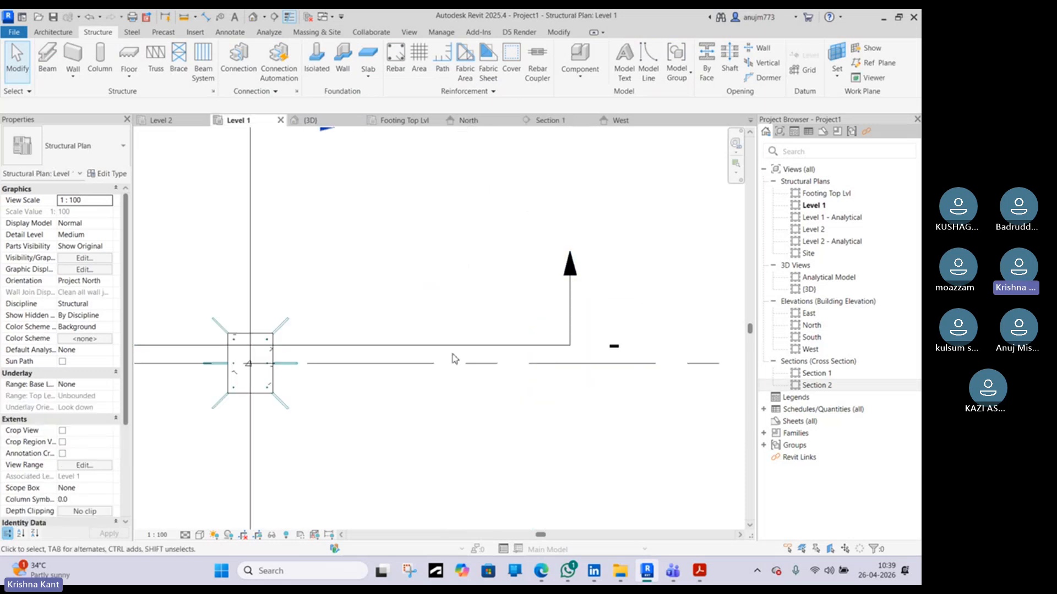
left_click(427, 347)
left_click_drag(417, 353, 422, 378)
scroll(422, 378, "down", 3)
left_click_drag(539, 245, 498, 318)
left_click_drag(382, 368, 380, 365)
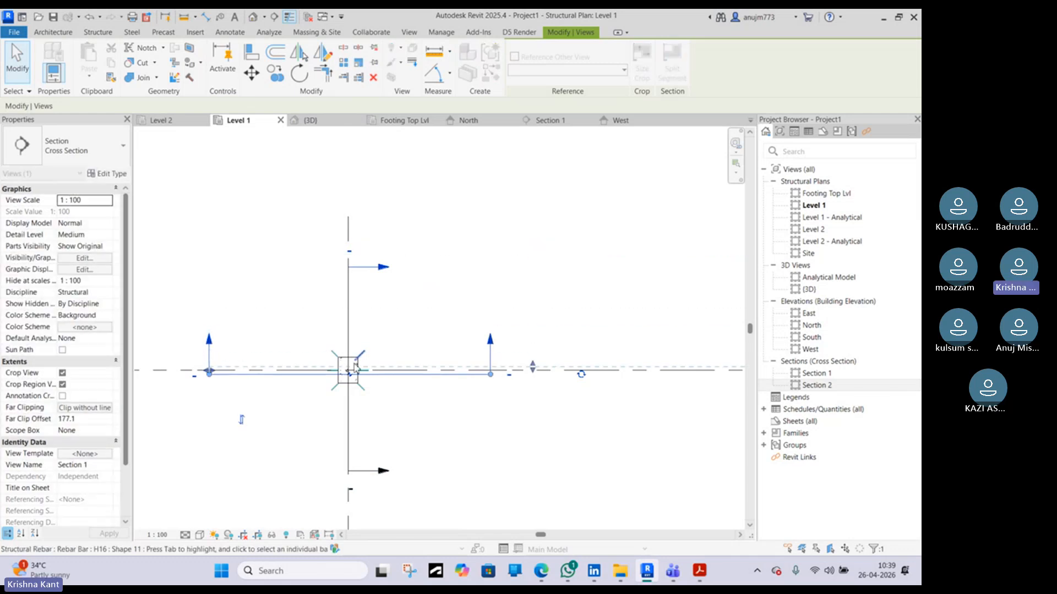
scroll(357, 363, "up", 5)
scroll(366, 402, "up", 4)
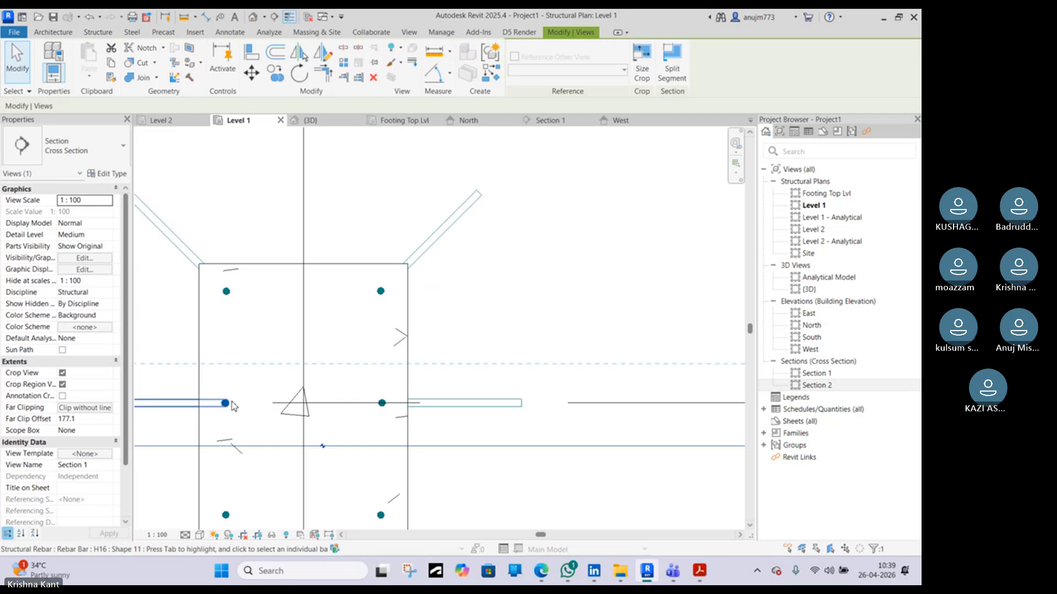
scroll(352, 339, "down", 10)
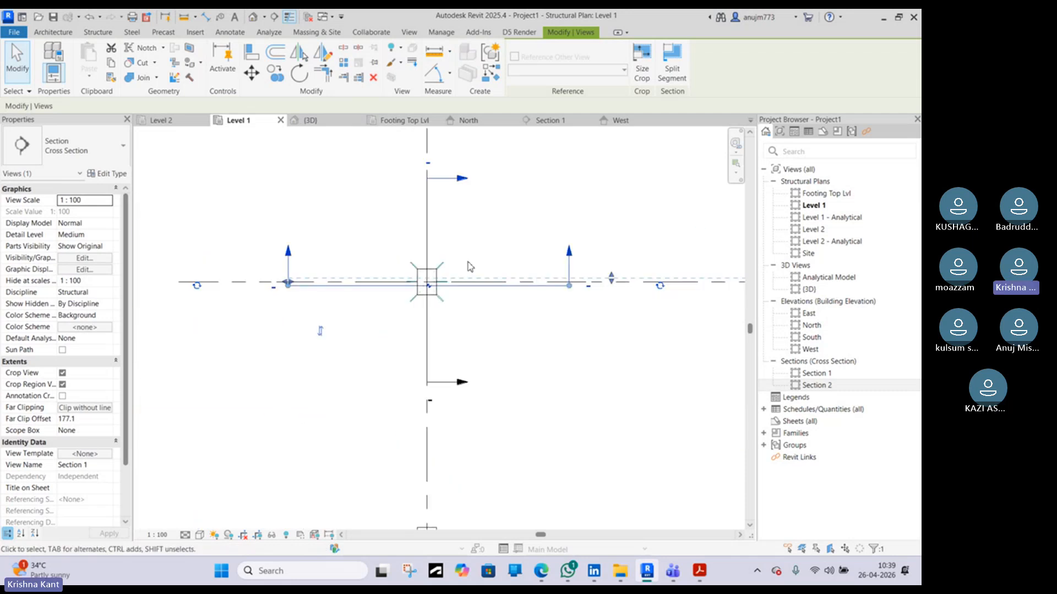
left_click(547, 120)
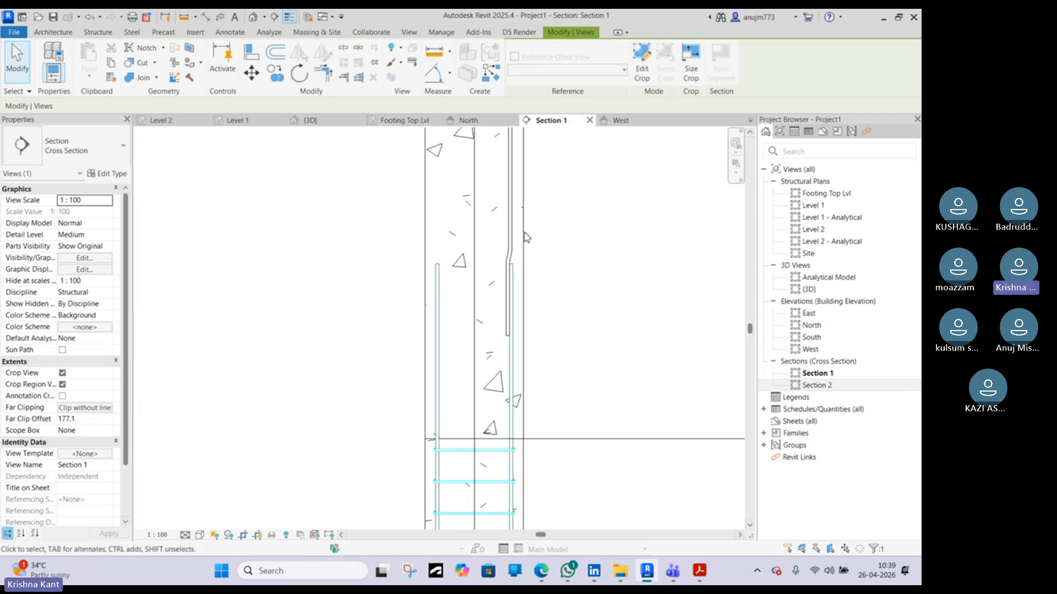
Examine the column ties and footing bars near the footing in Section 1
scroll(478, 260, "down", 6)
scroll(482, 359, "up", 6)
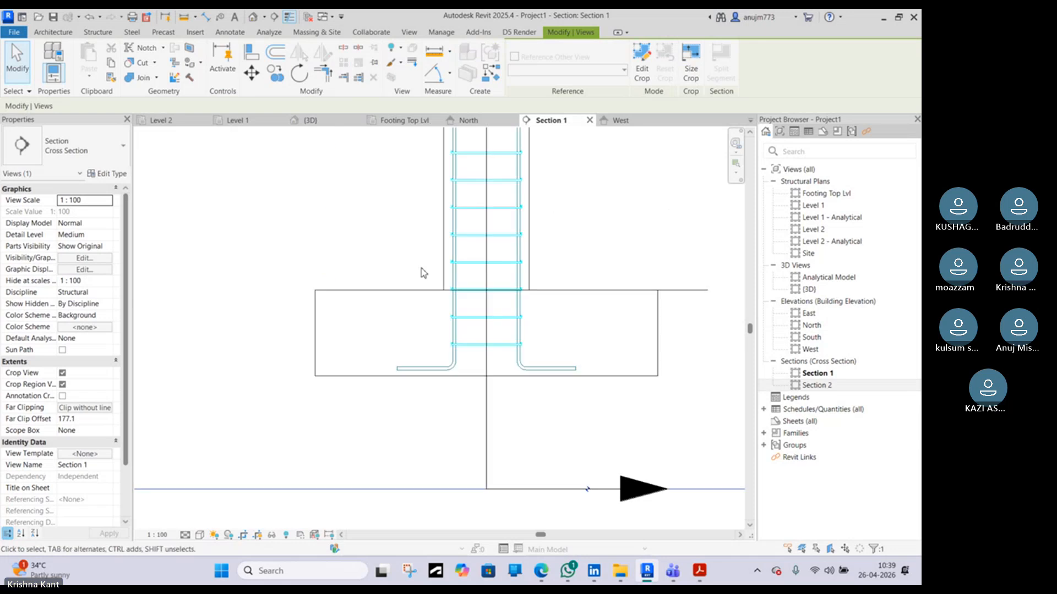
left_click(483, 357)
scroll(483, 360, "up", 5)
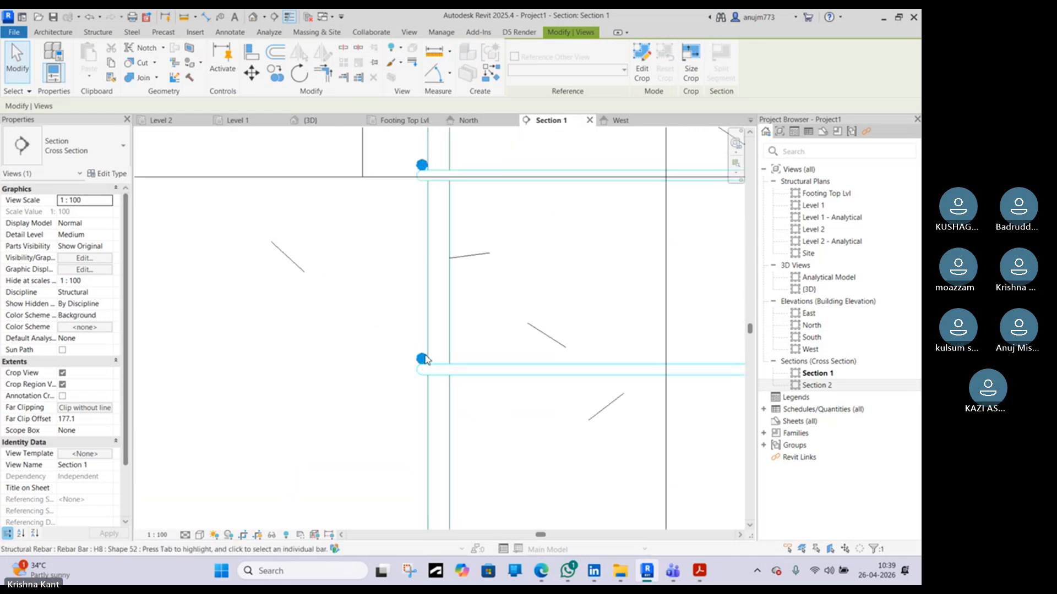
scroll(426, 359, "down", 3)
scroll(413, 281, "up", 2)
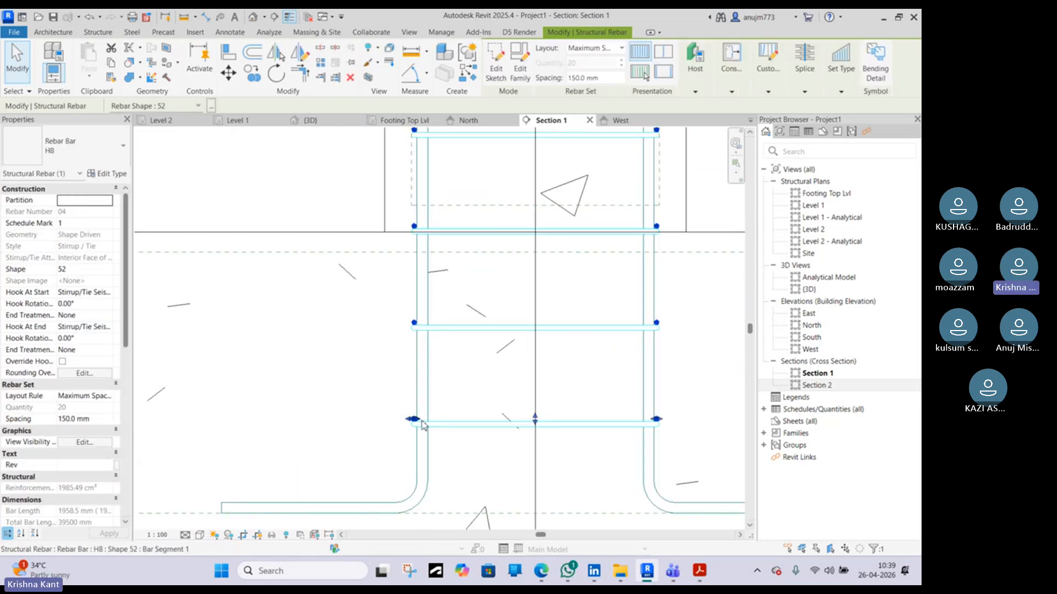
scroll(426, 418, "up", 4)
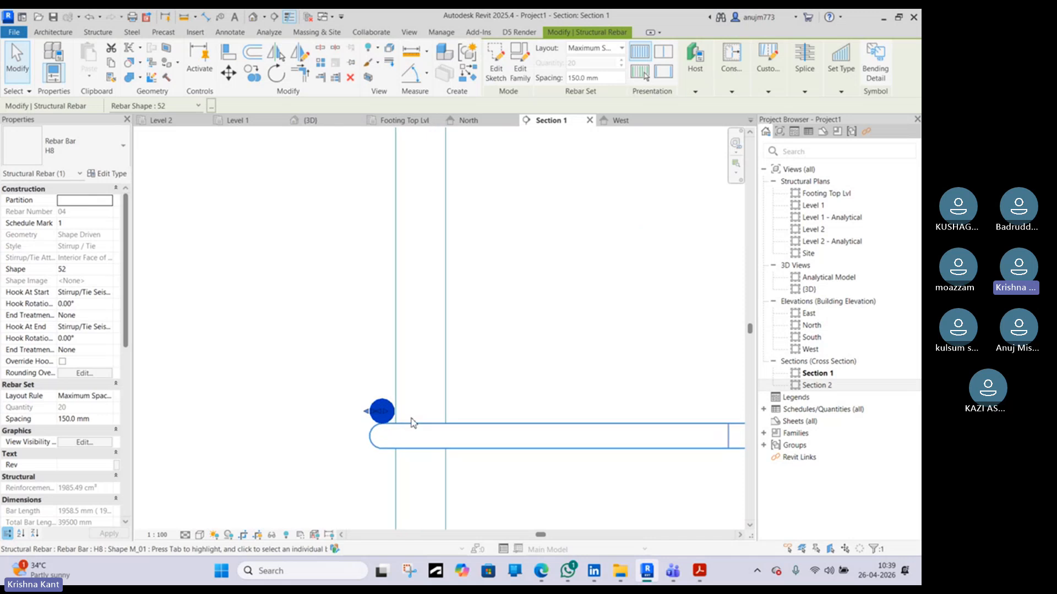
scroll(407, 420, "down", 3)
scroll(398, 417, "down", 3)
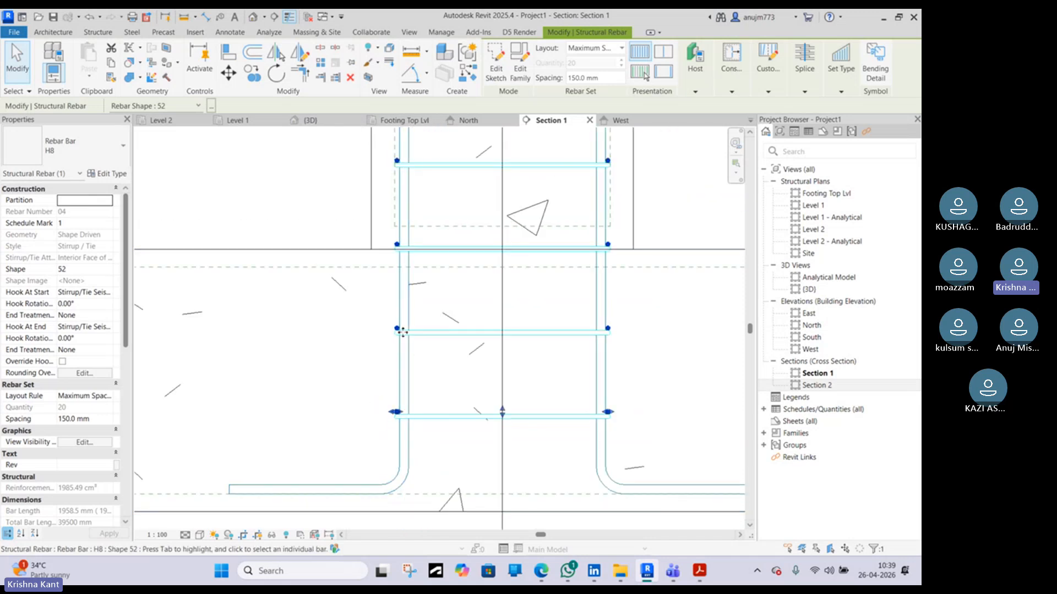
scroll(398, 204, "up", 5)
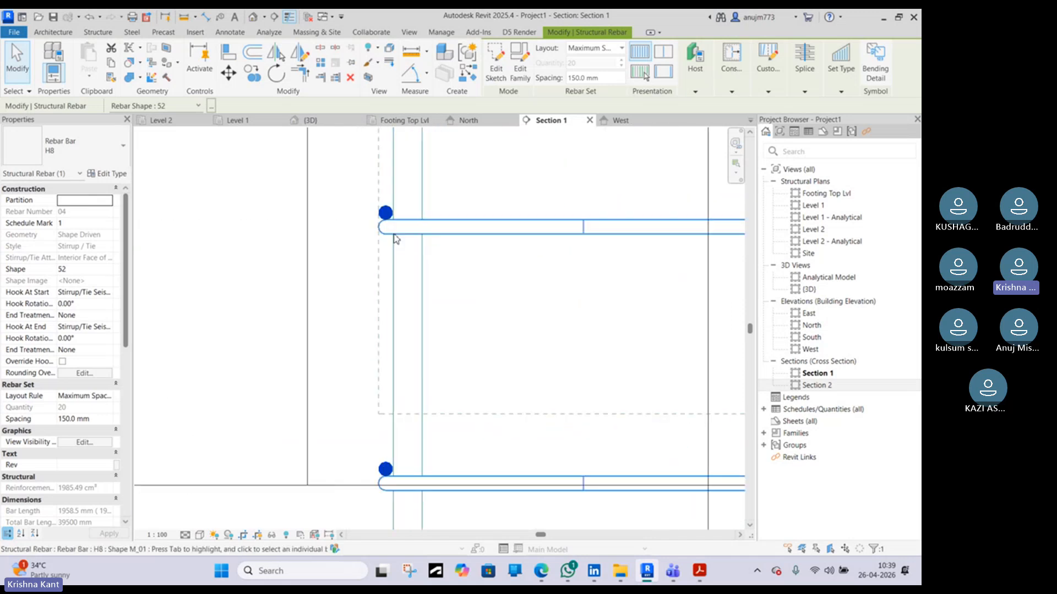
scroll(383, 241, "down", 5)
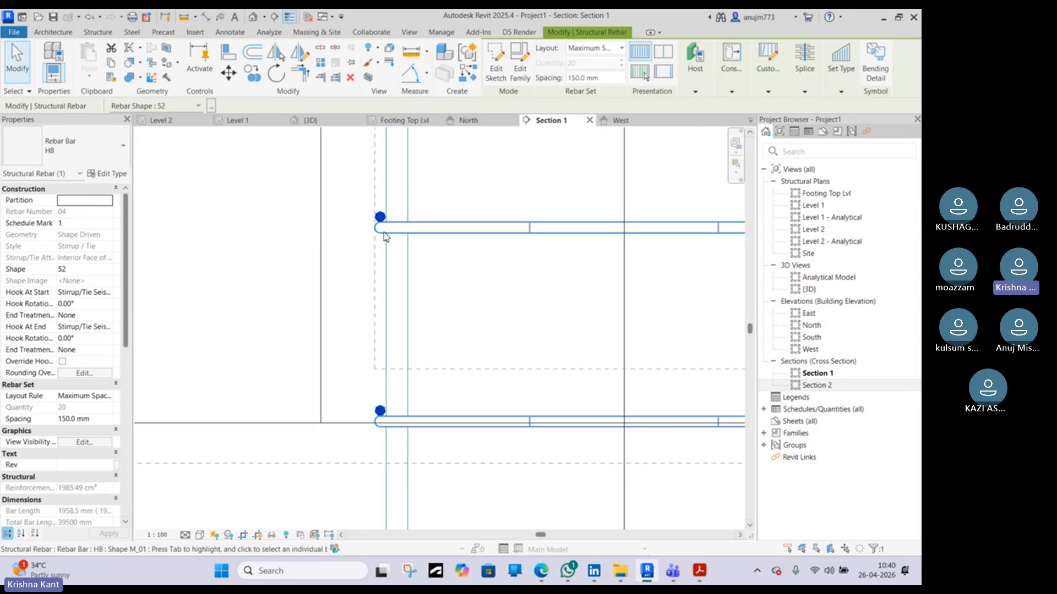
middle_click_drag(471, 221, 492, 425)
Examine the column ties where the column meets the Level 1 floor in Section 1
scroll(461, 349, "up", 5)
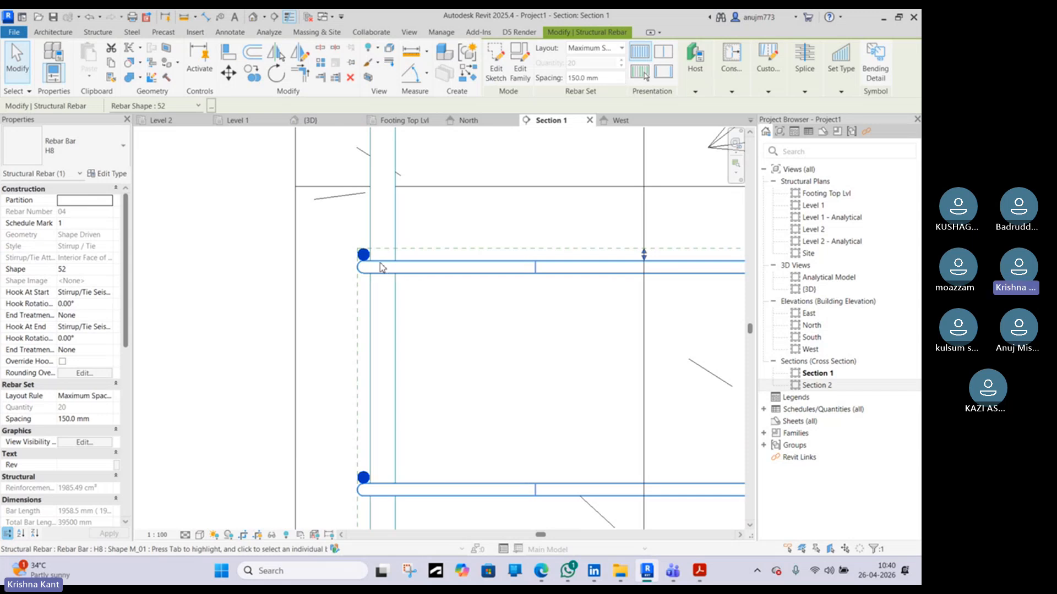
scroll(388, 275, "down", 1)
scroll(388, 276, "down", 3)
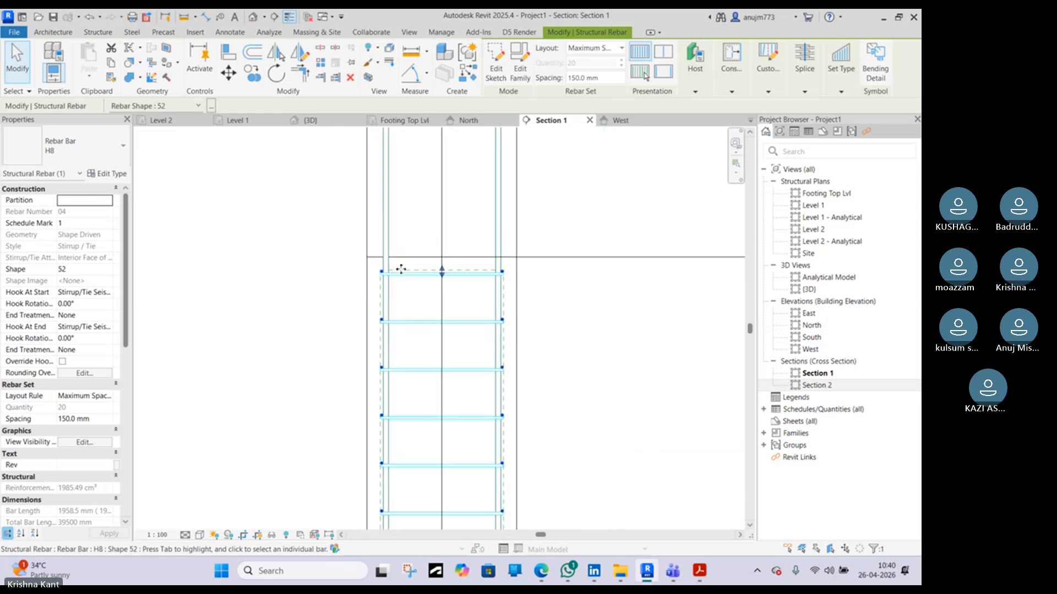
scroll(374, 311, "up", 5)
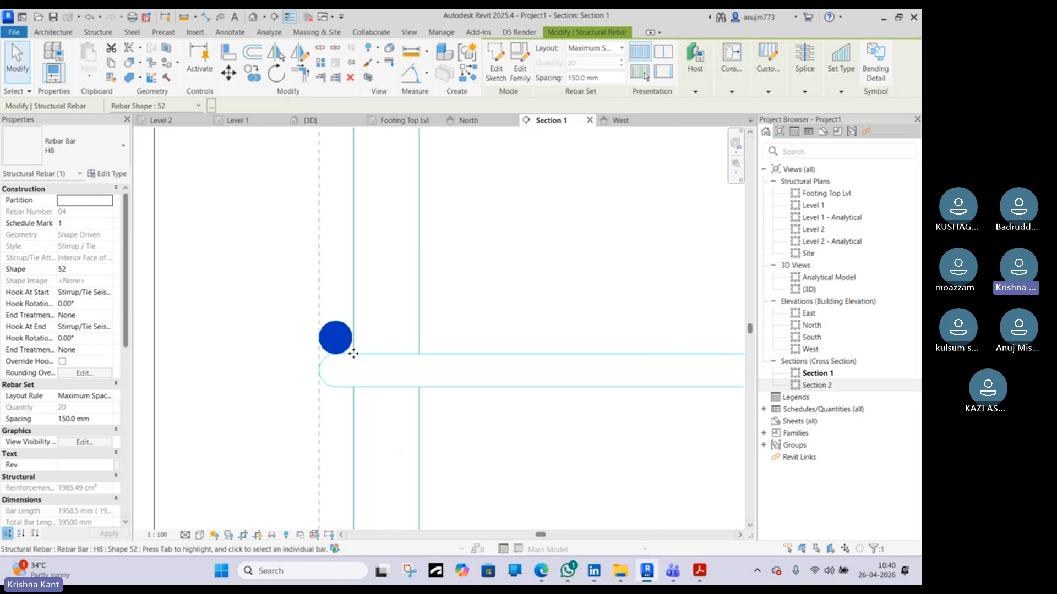
scroll(370, 344, "down", 3)
scroll(370, 340, "down", 3)
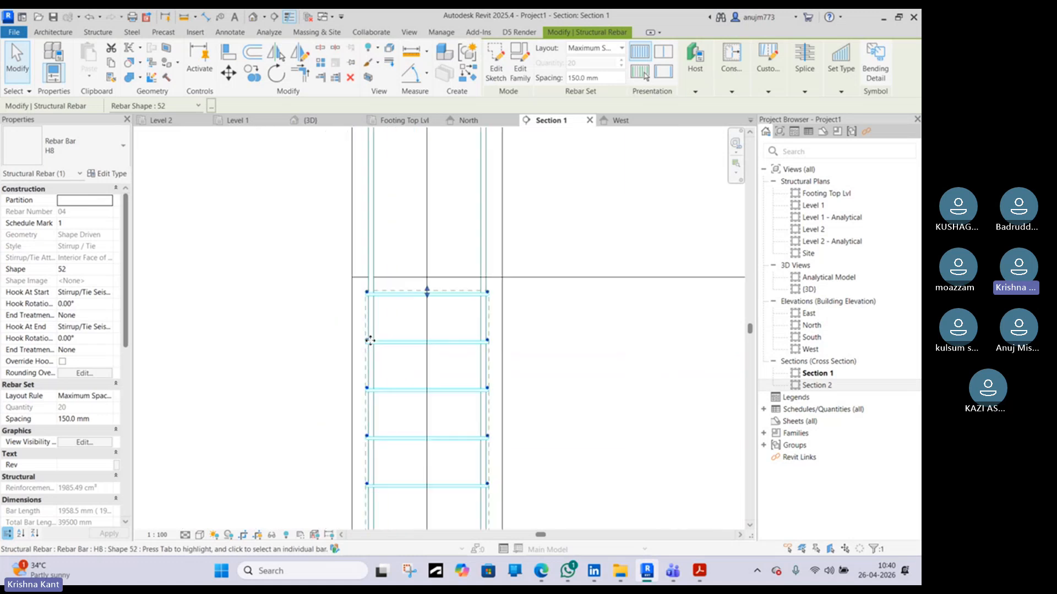
left_click(550, 295)
scroll(416, 282, "up", 4)
scroll(416, 282, "down", 2)
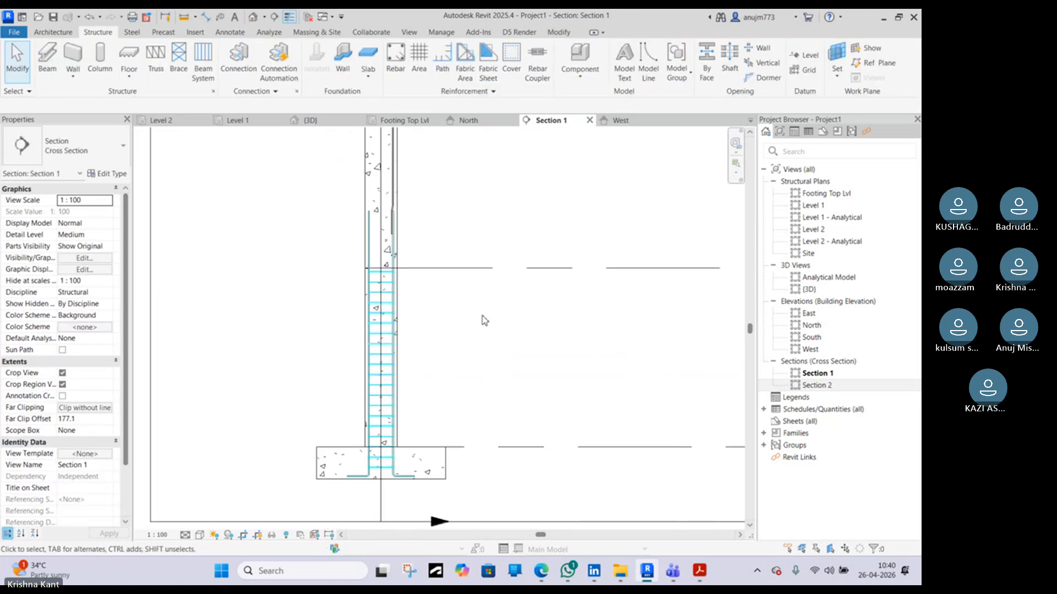
middle_click_drag(547, 280, 402, 280)
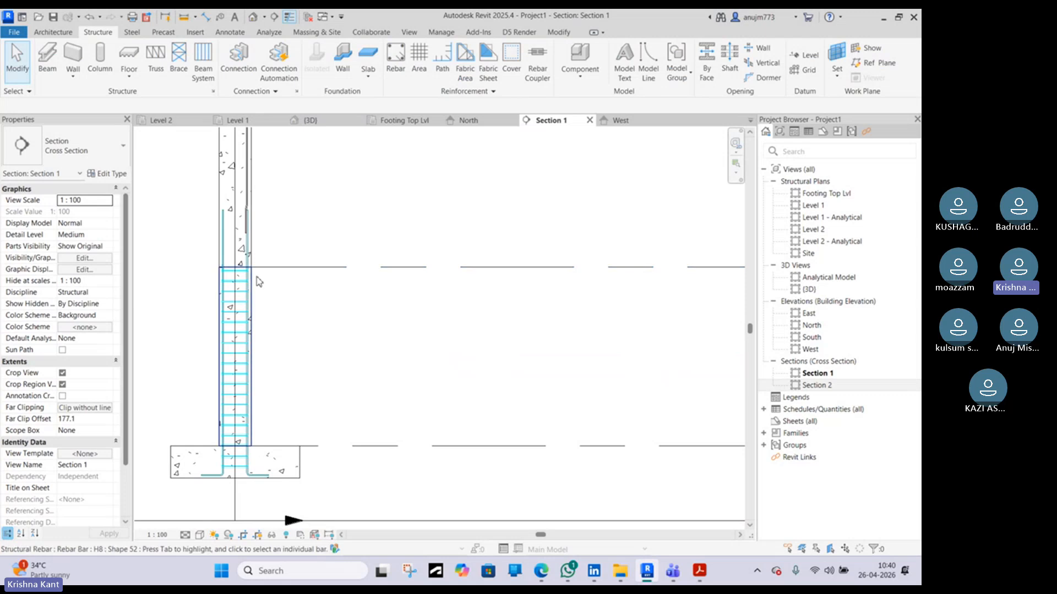
scroll(258, 281, "up", 2)
scroll(254, 236, "up", 2)
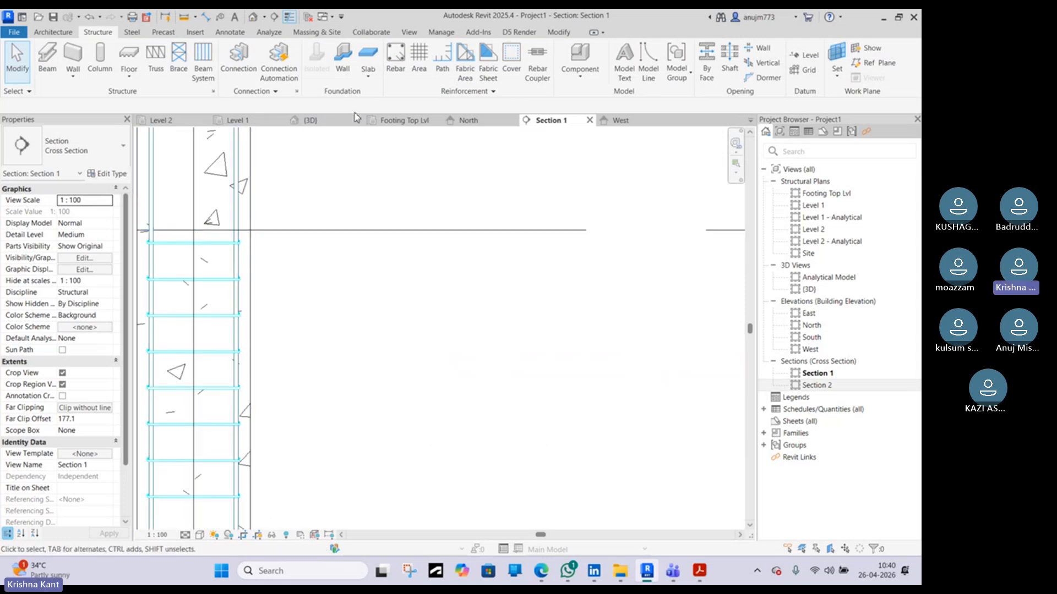
In the Level 1 plan, place a 300 x 600mm concrete beam between the two columns on the upper grid line
double_click(813, 206)
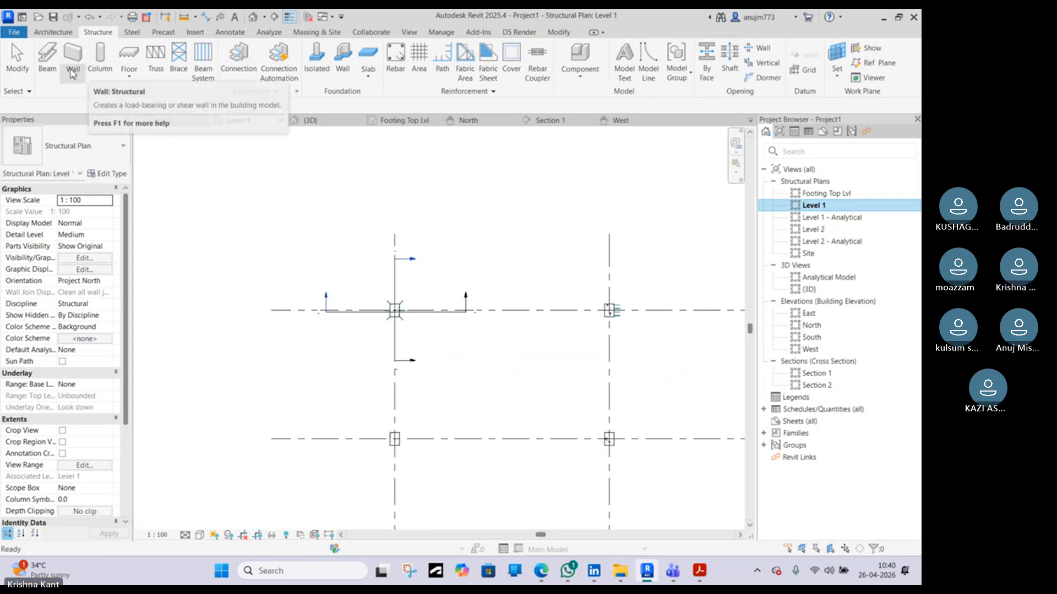
left_click(48, 57)
left_click(70, 148)
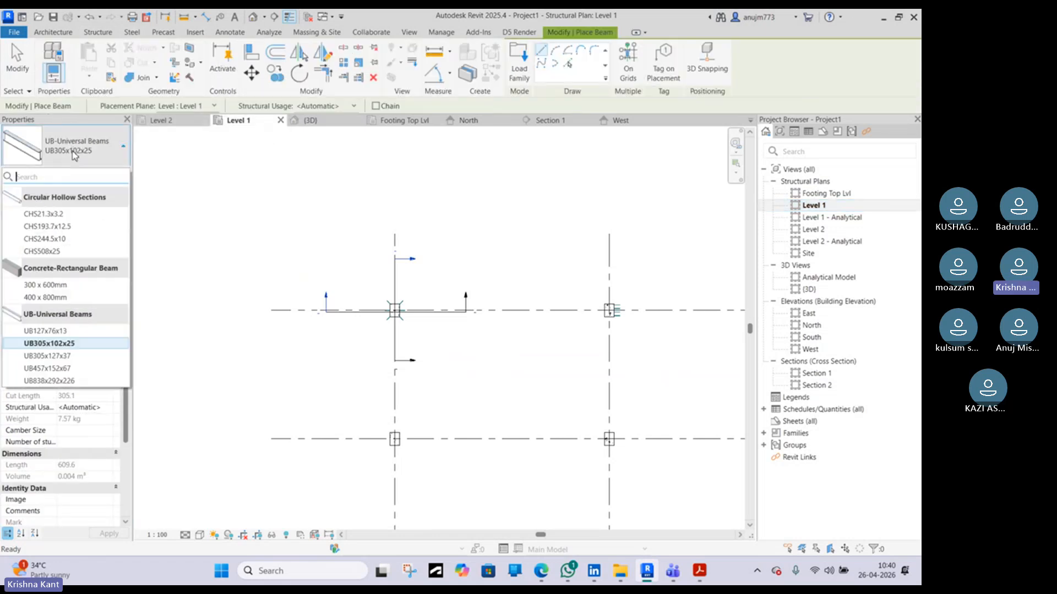
left_click(65, 285)
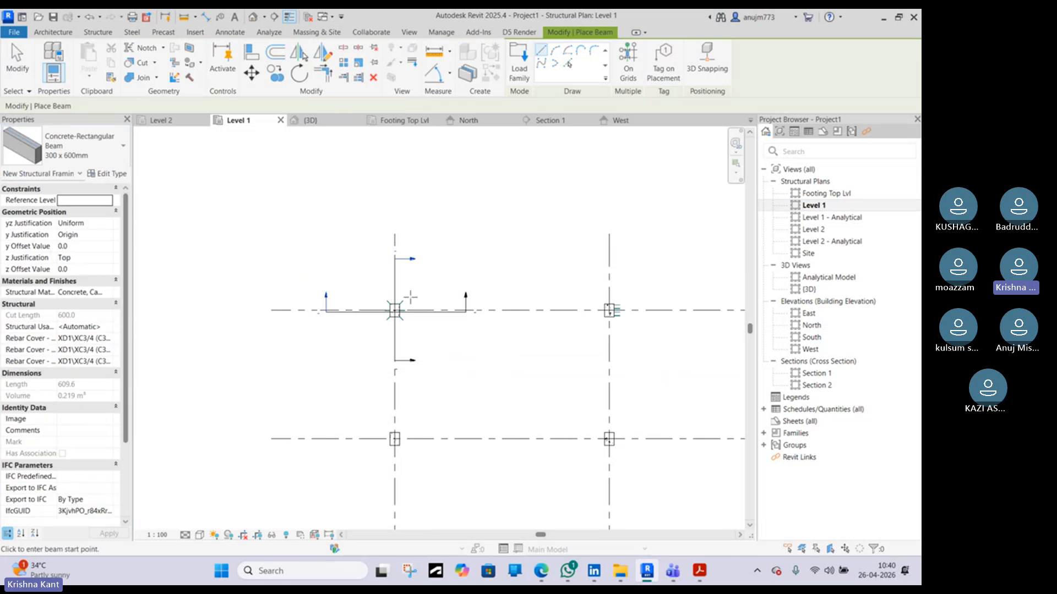
scroll(406, 305, "up", 5)
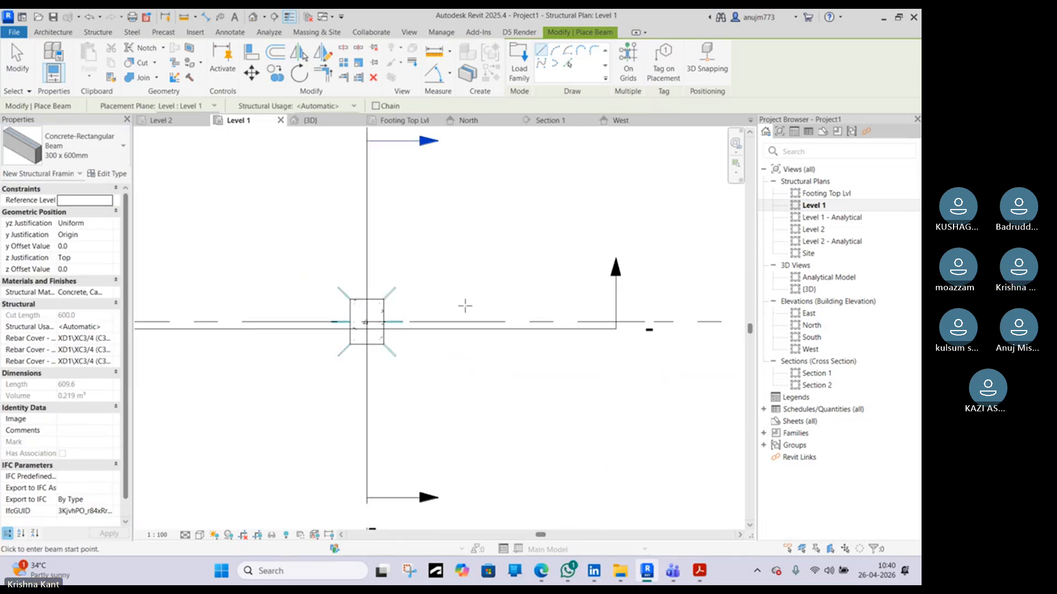
scroll(383, 323, "up", 3)
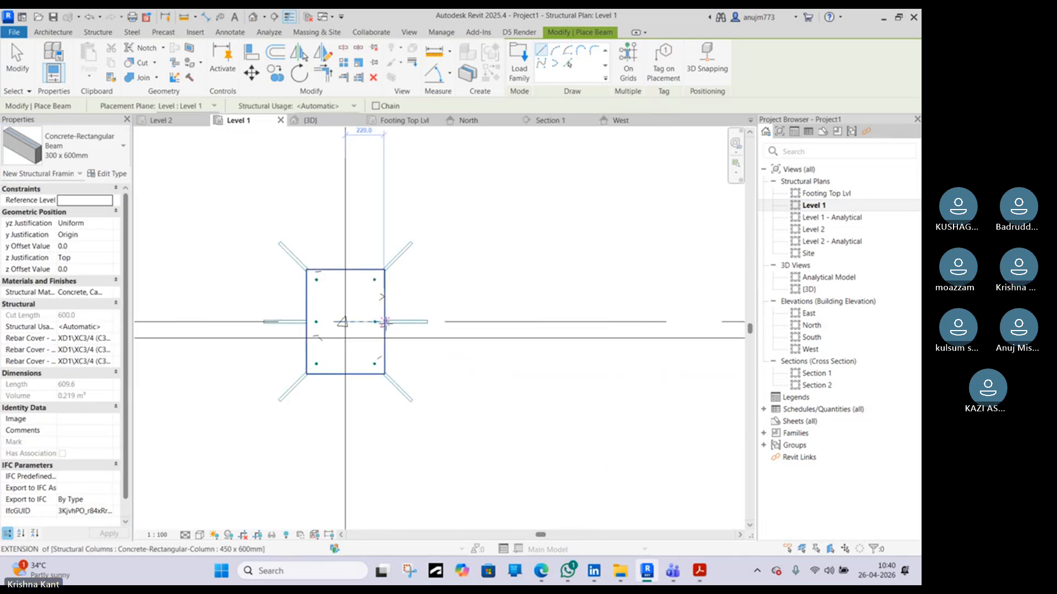
left_click(384, 322)
scroll(385, 323, "down", 4)
middle_click_drag(655, 322, 330, 295)
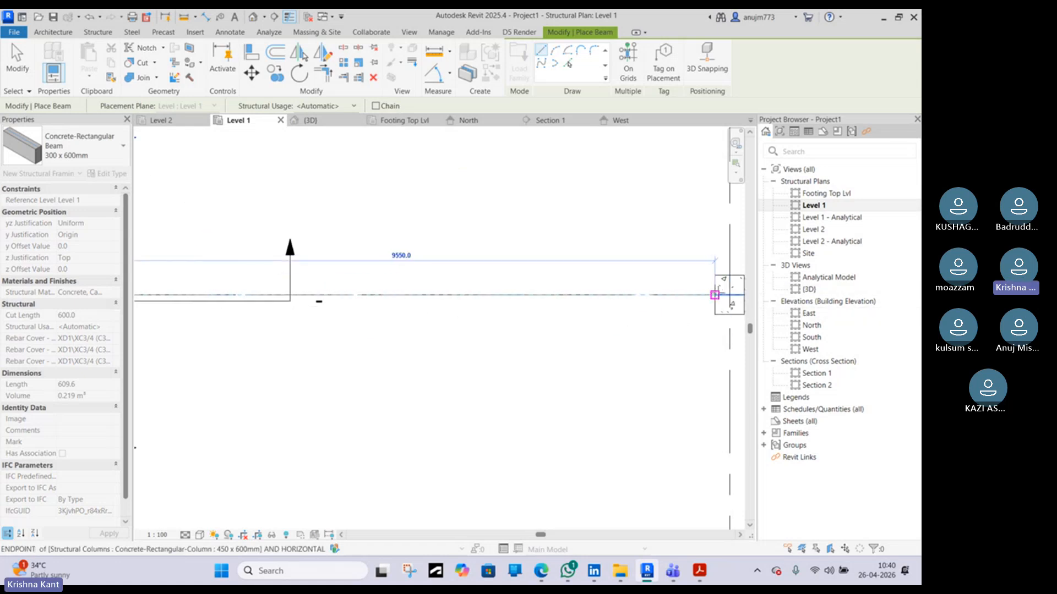
left_click(714, 295)
Place a concrete beam down the left grid line between the upper and lower columns
scroll(715, 295, "down", 4)
scroll(456, 303, "up", 7)
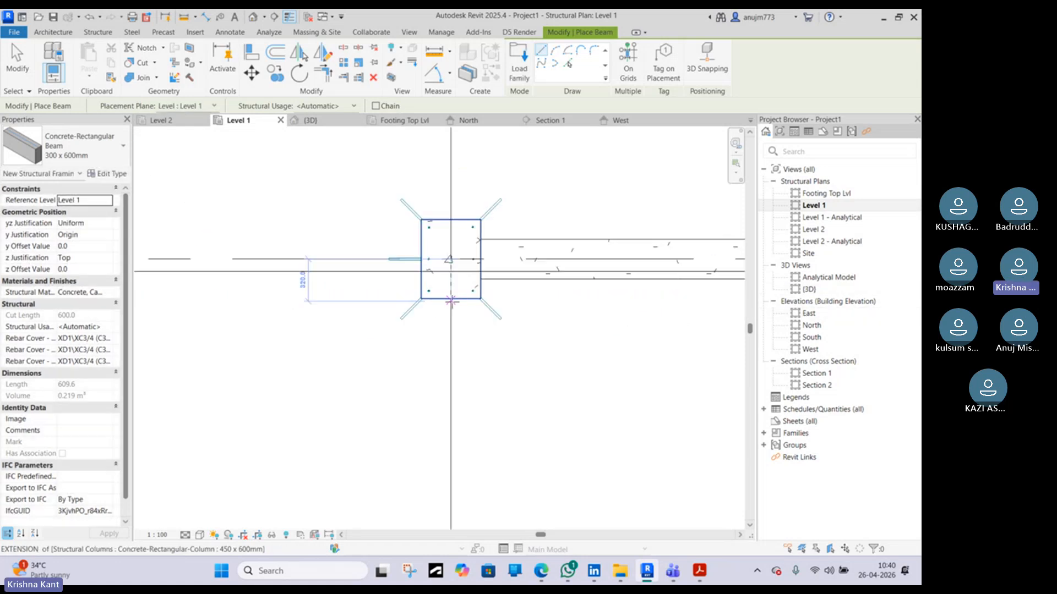
left_click(450, 299)
scroll(450, 336, "down", 3)
scroll(450, 336, "down", 4)
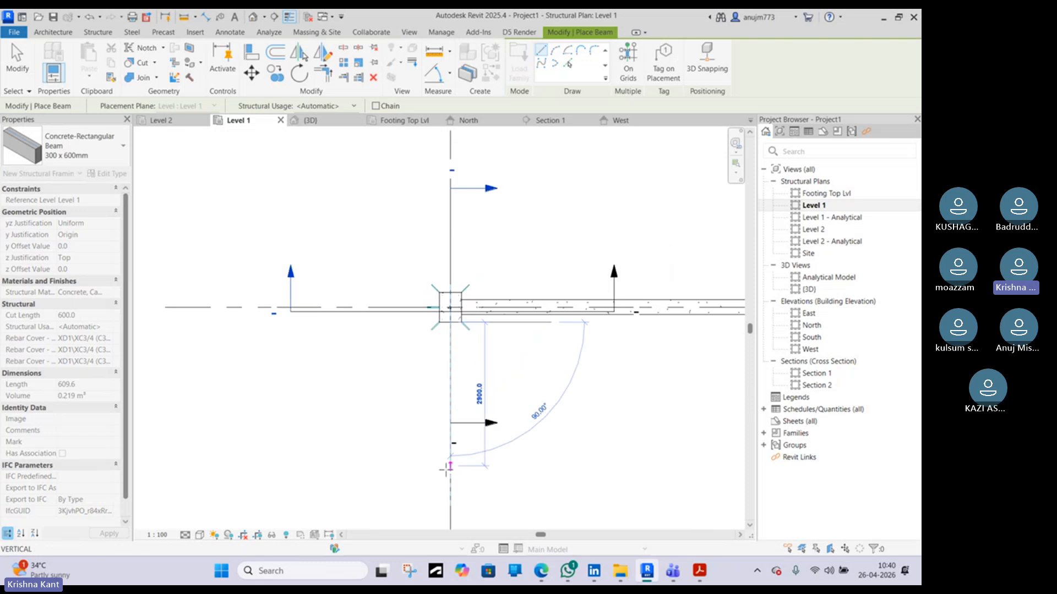
scroll(451, 445, "up", 3)
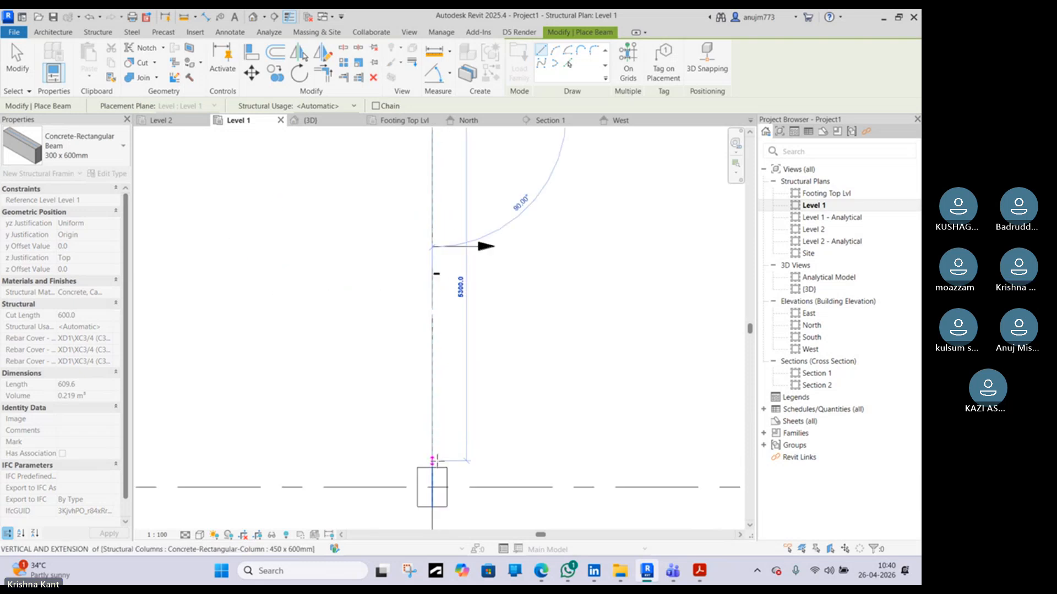
left_click(432, 462)
Place a concrete beam down the right grid line between the upper and lower columns
scroll(464, 432, "down", 2)
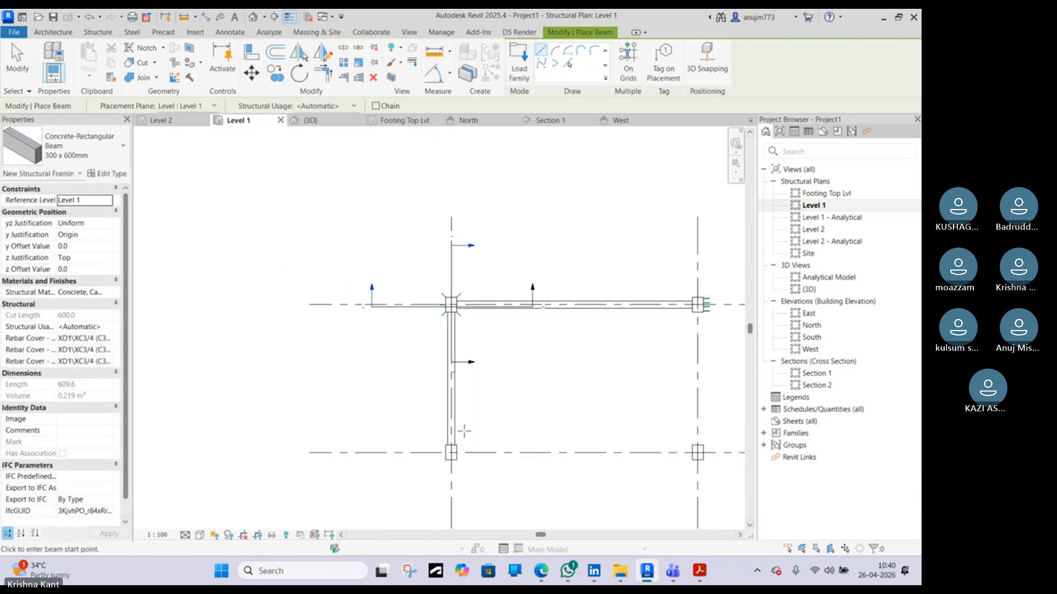
middle_click_drag(656, 365, 537, 342)
scroll(583, 290, "up", 5)
left_click(578, 292)
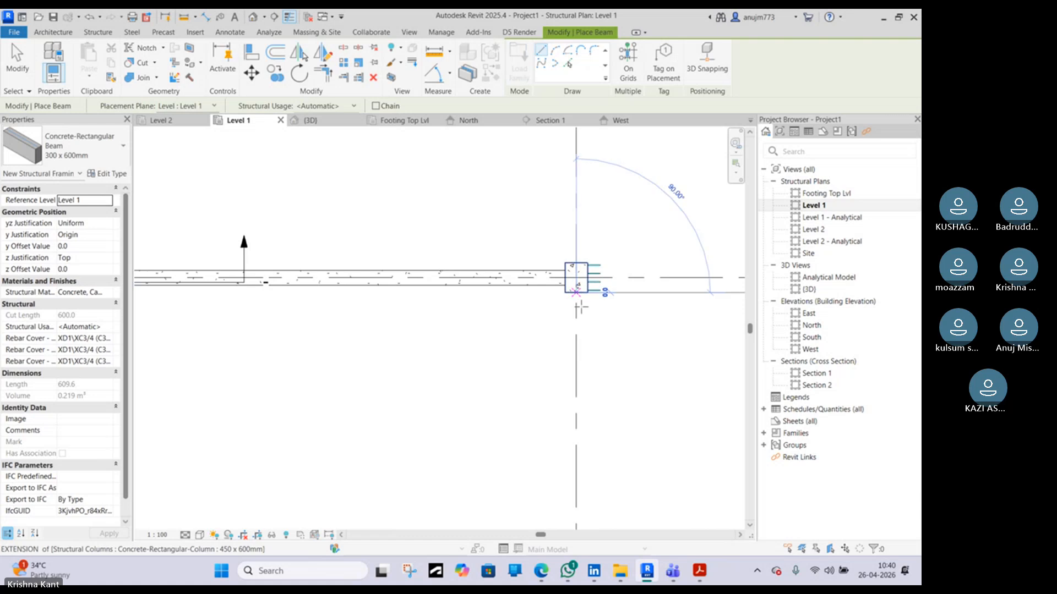
scroll(580, 341, "down", 6)
scroll(578, 440, "up", 2)
left_click(578, 441)
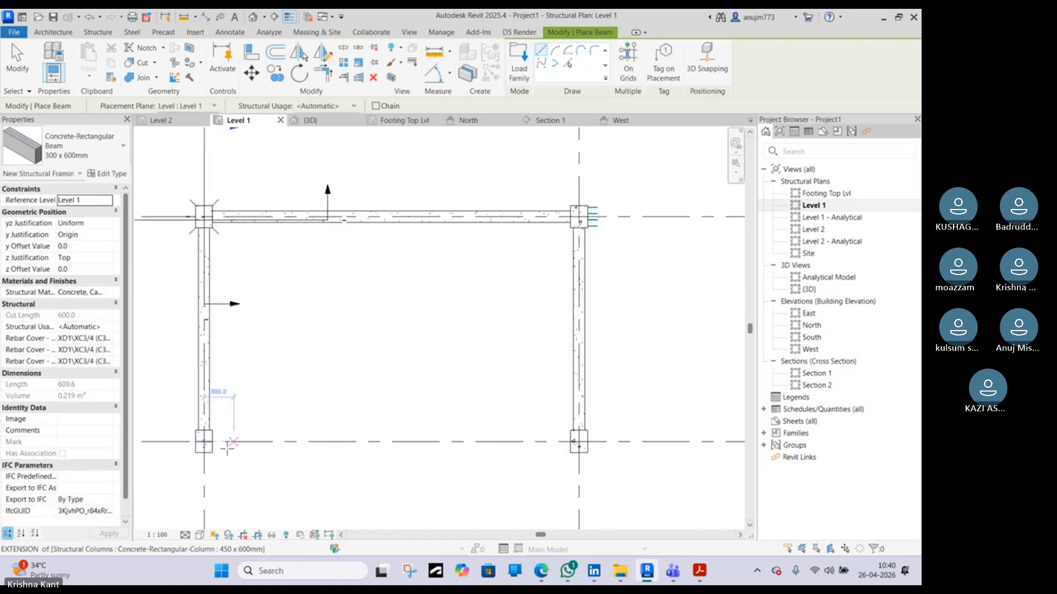
Place a concrete beam along the lower grid line between the two columns and exit the Beam tool
left_click(204, 440)
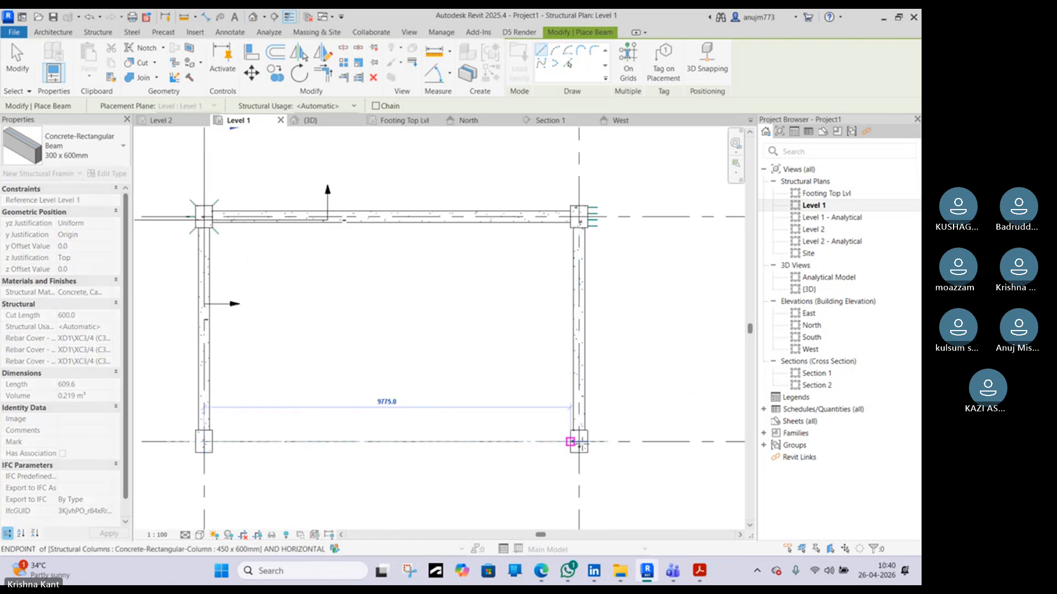
left_click(579, 442)
scroll(534, 417, "down", 3)
key("Escape")
key("Escape")
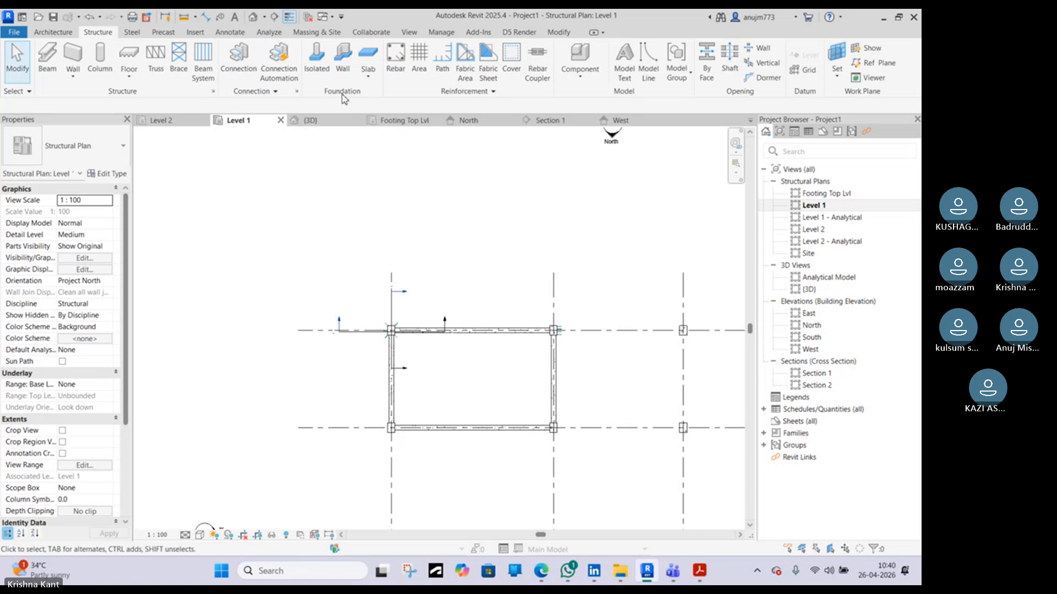
Review the new beams against the column reinforcement in the 3D view and in Section 1
left_click(323, 121)
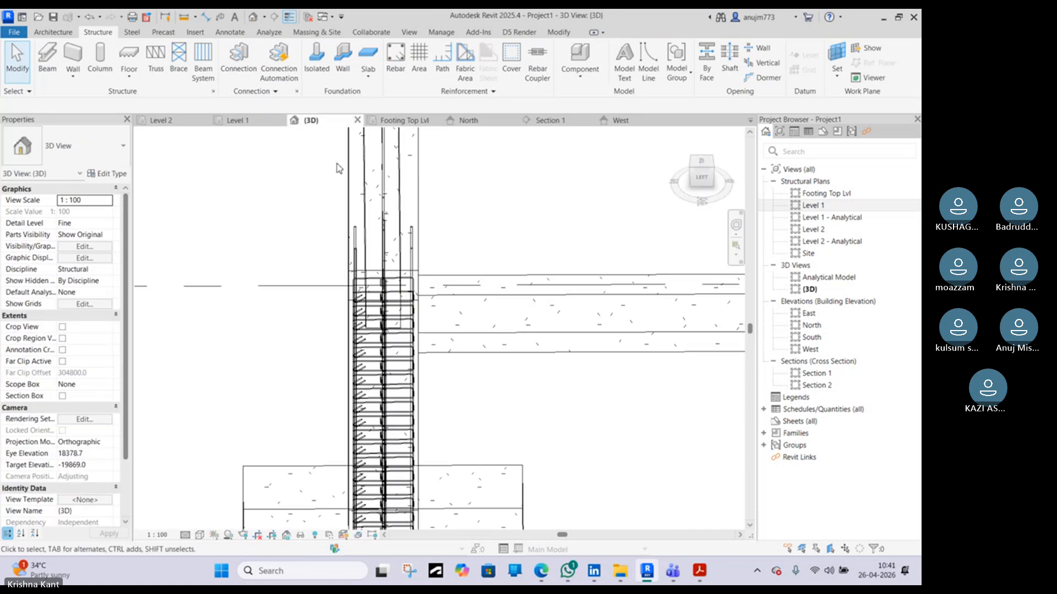
scroll(339, 168, "down", 4)
middle_click_drag(570, 308, 512, 231, "shift")
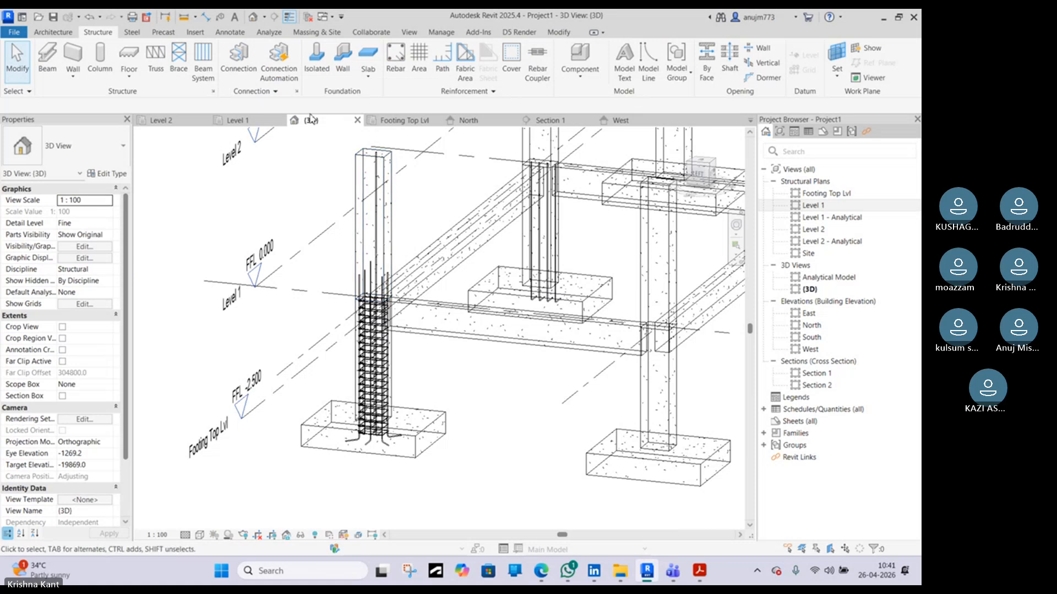
left_click(546, 120)
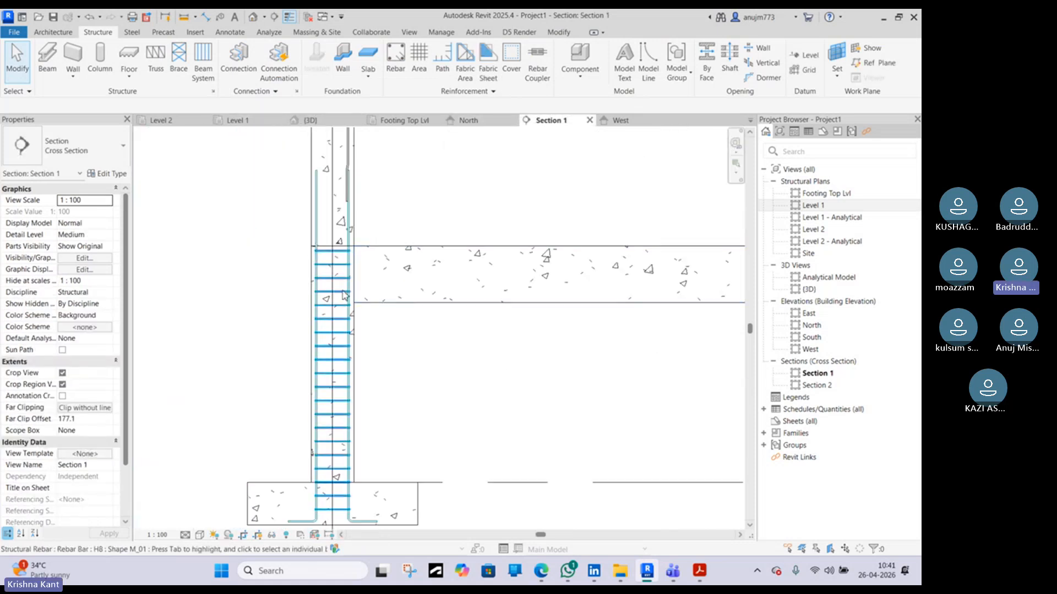
scroll(361, 264, "up", 3)
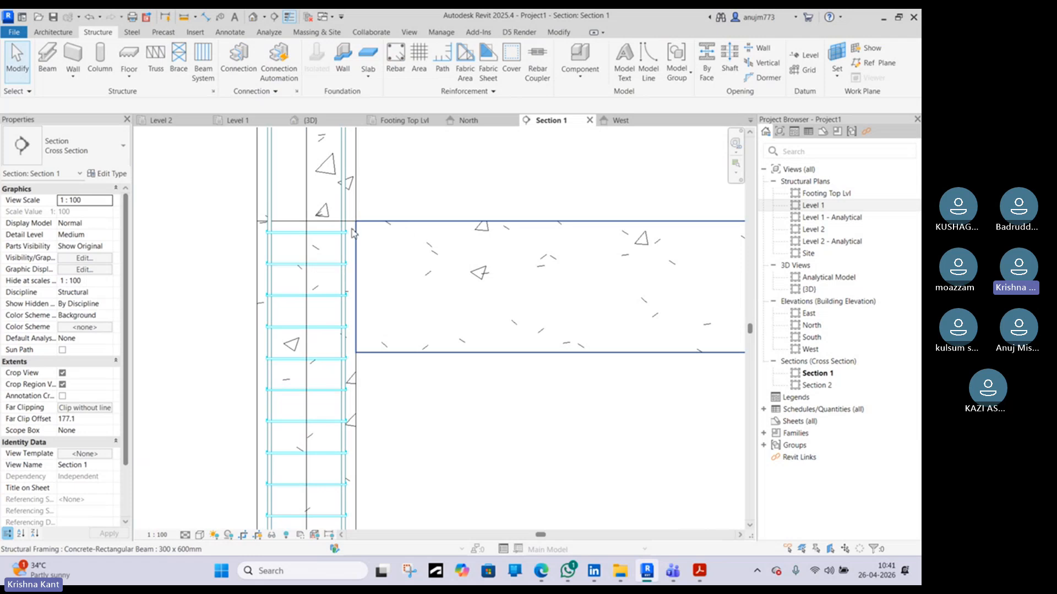
scroll(352, 231, "up", 2)
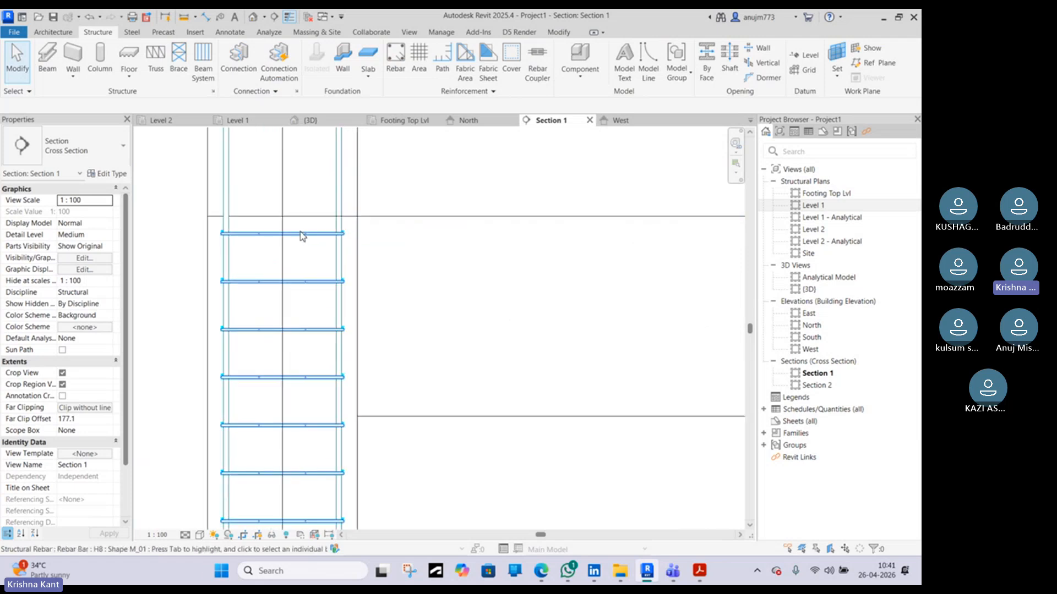
left_click(280, 232)
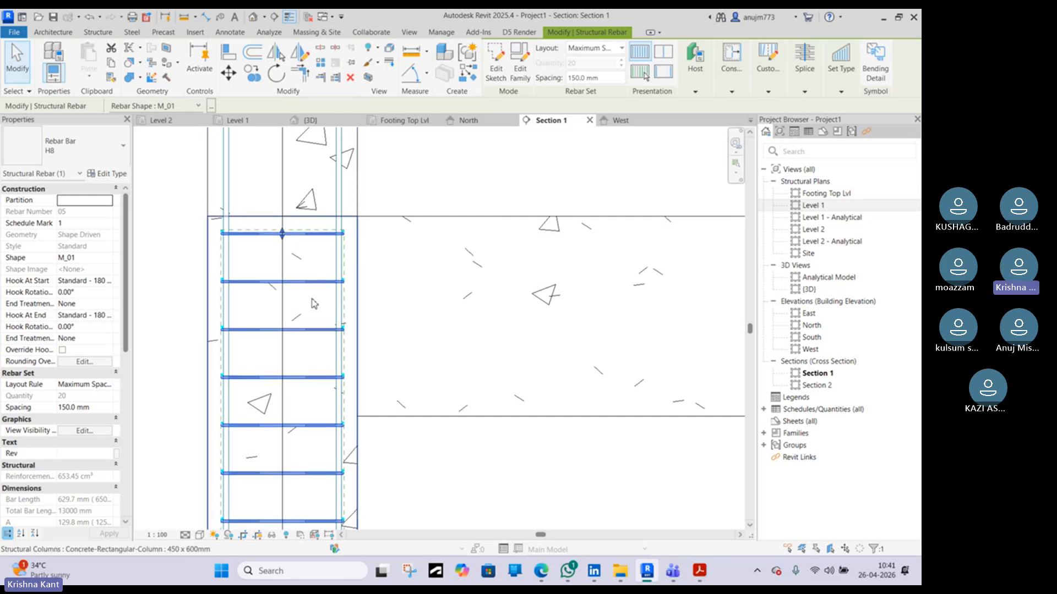
left_click(405, 219)
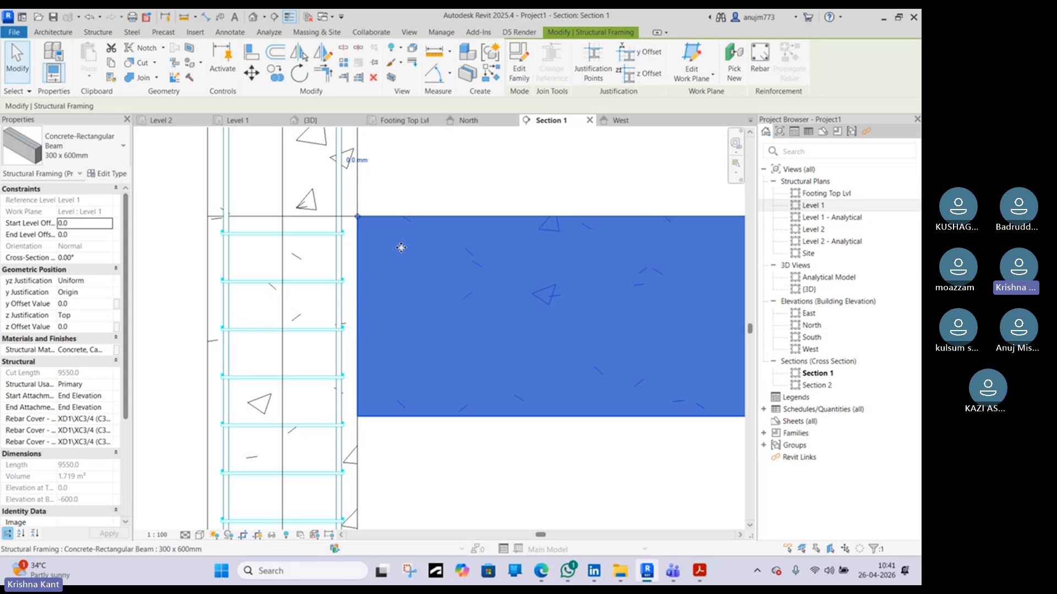
Select a column tie in Section 1, then search the web for images of concrete column and beam rebar
left_click(266, 283)
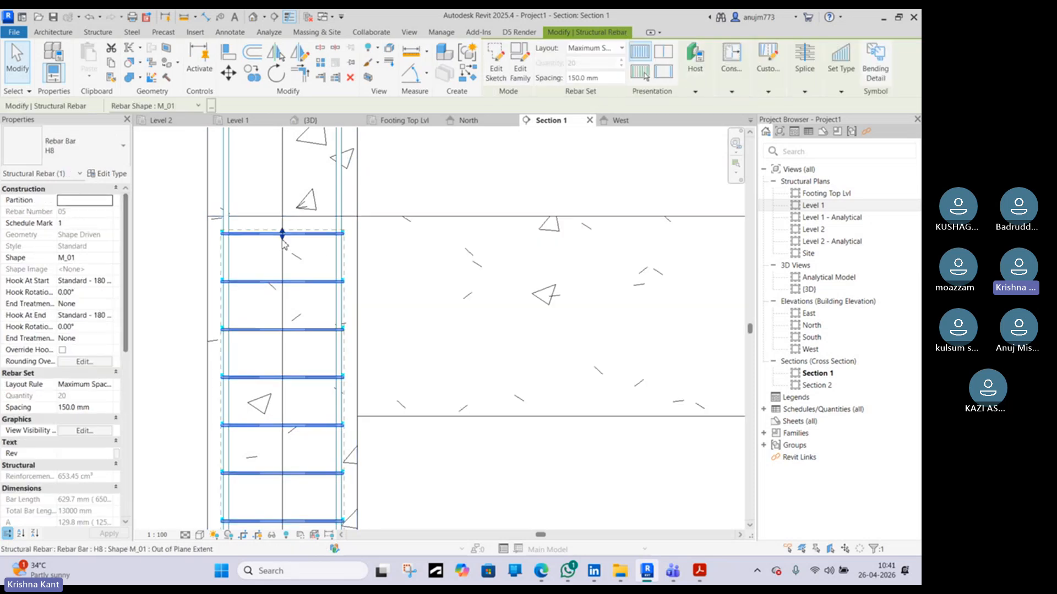
left_click(546, 573)
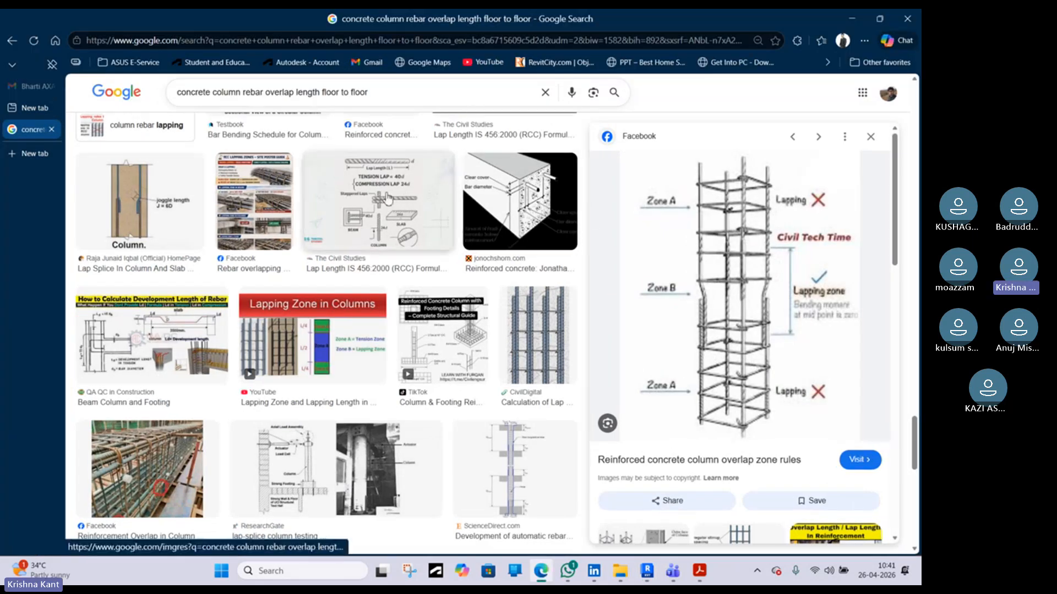
scroll(276, 206, "up", 3)
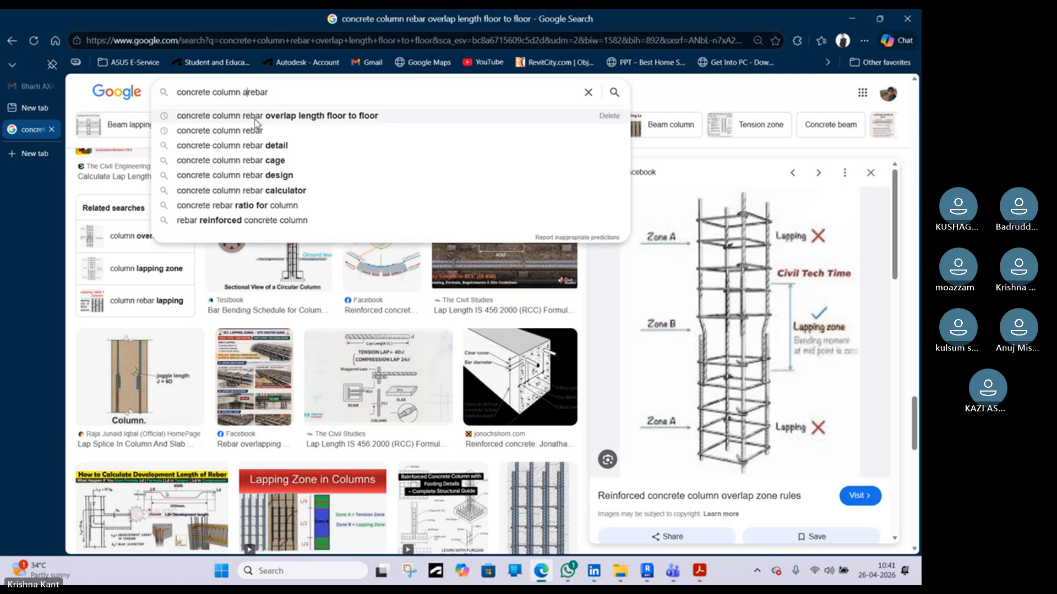
type("nd")
type(" beam")
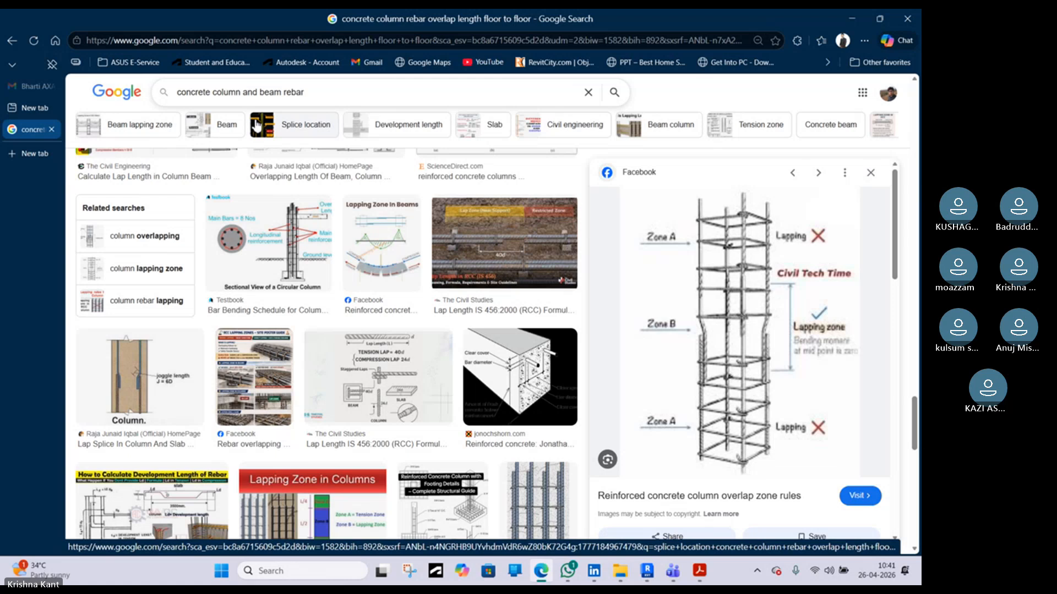
key("Return")
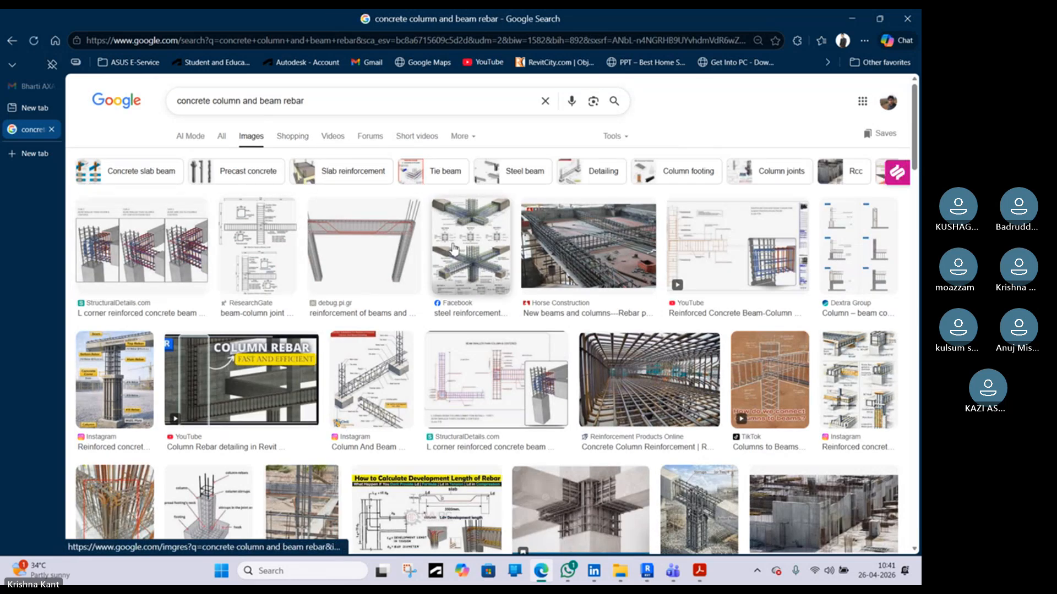
Browse the image results for beam-column junction reinforcement details
left_click(394, 235)
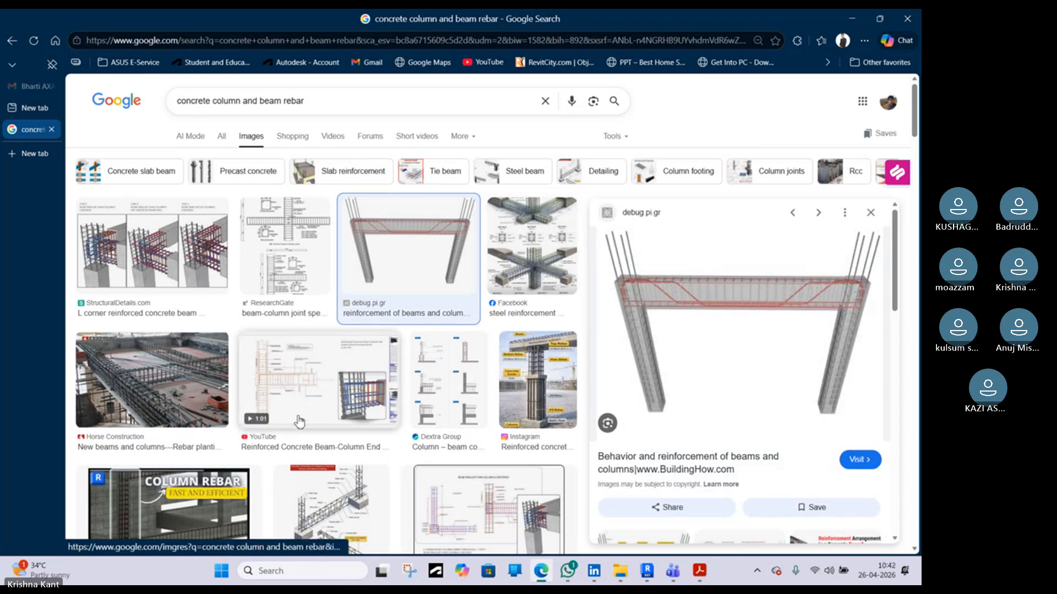
scroll(359, 365, "down", 5)
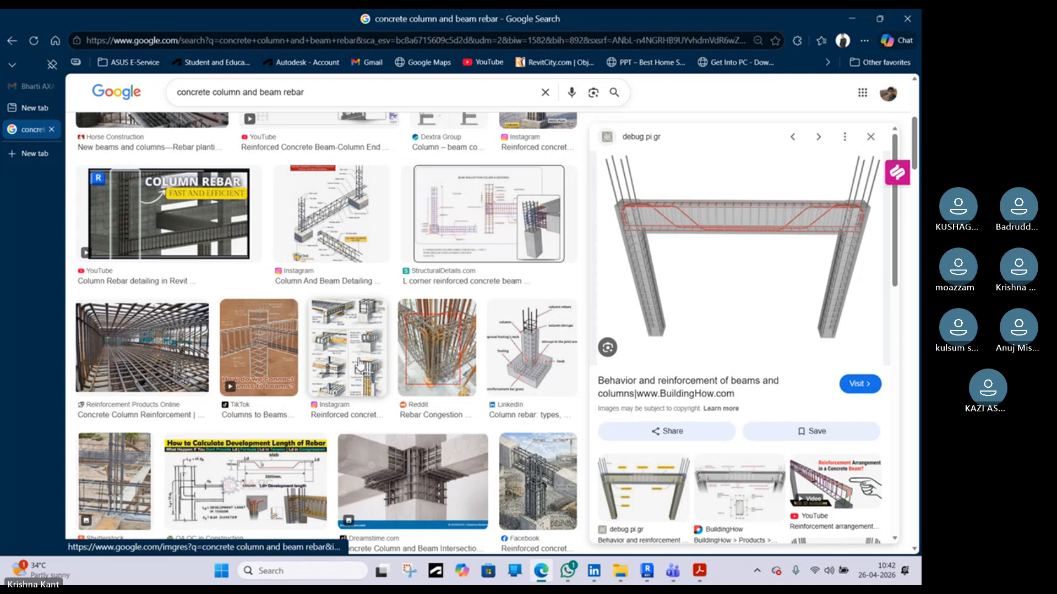
left_click(258, 347)
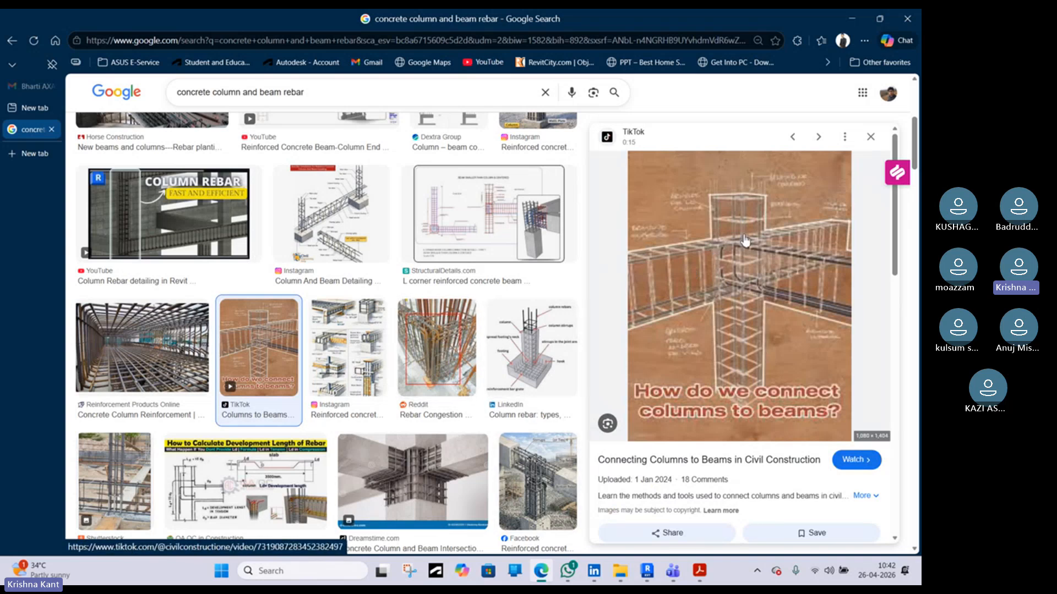
scroll(253, 384, "down", 1)
scroll(254, 384, "down", 4)
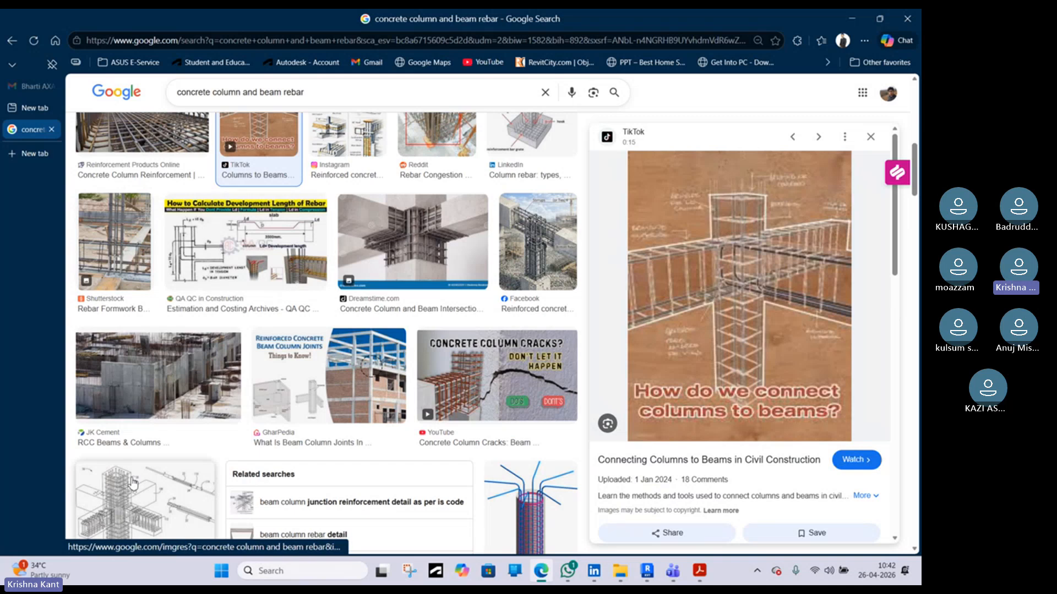
scroll(146, 396, "down", 2)
left_click(146, 397)
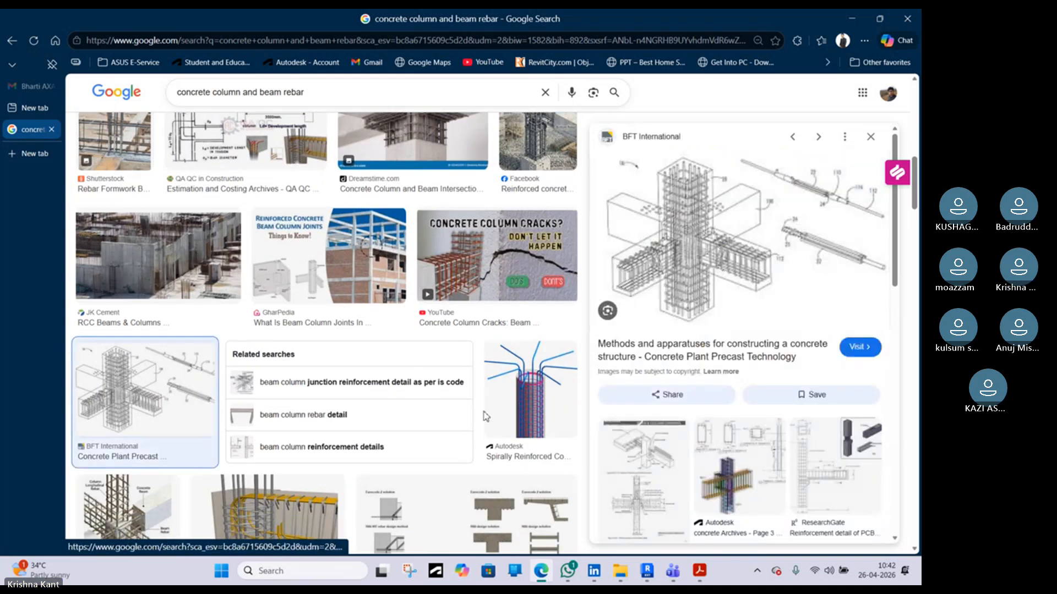
scroll(274, 417, "down", 2)
left_click(273, 416)
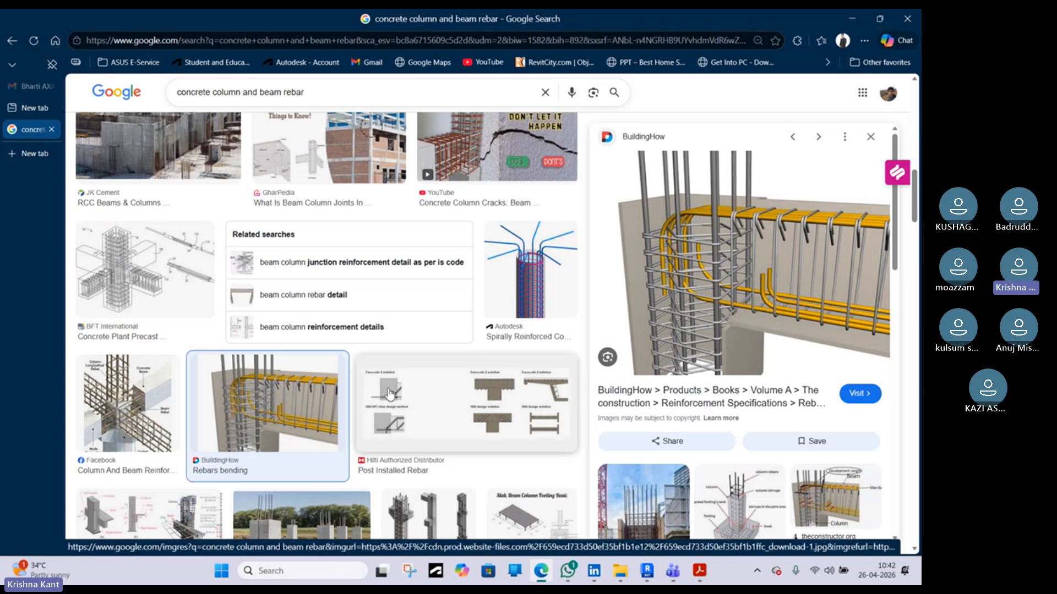
scroll(660, 275, "down", 3)
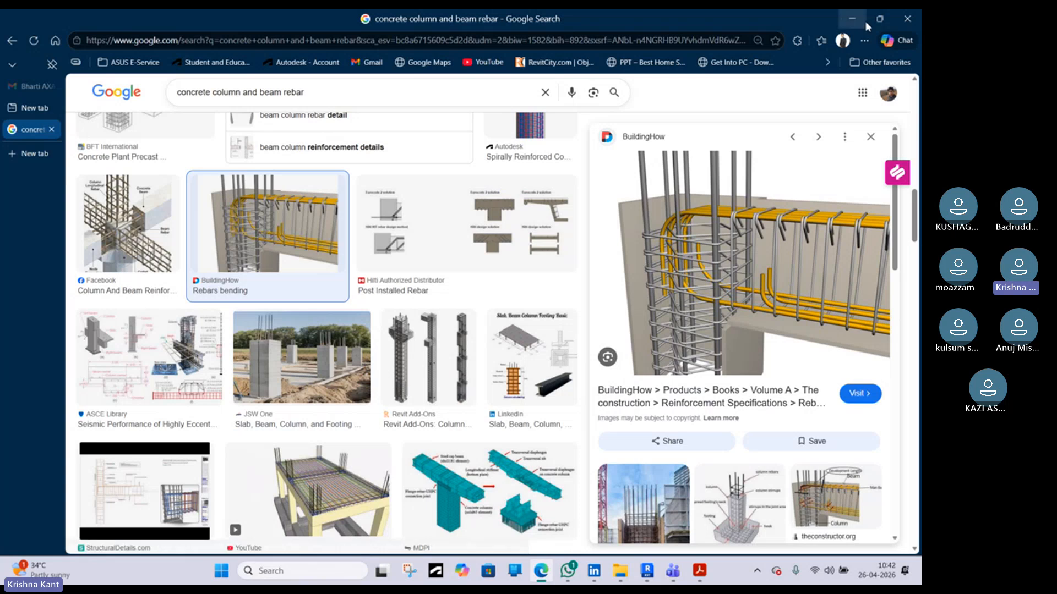
Open the SP 34 concrete reinforcement handbook PDF and review its column tie and splicing details
left_click(647, 571)
left_click(704, 572)
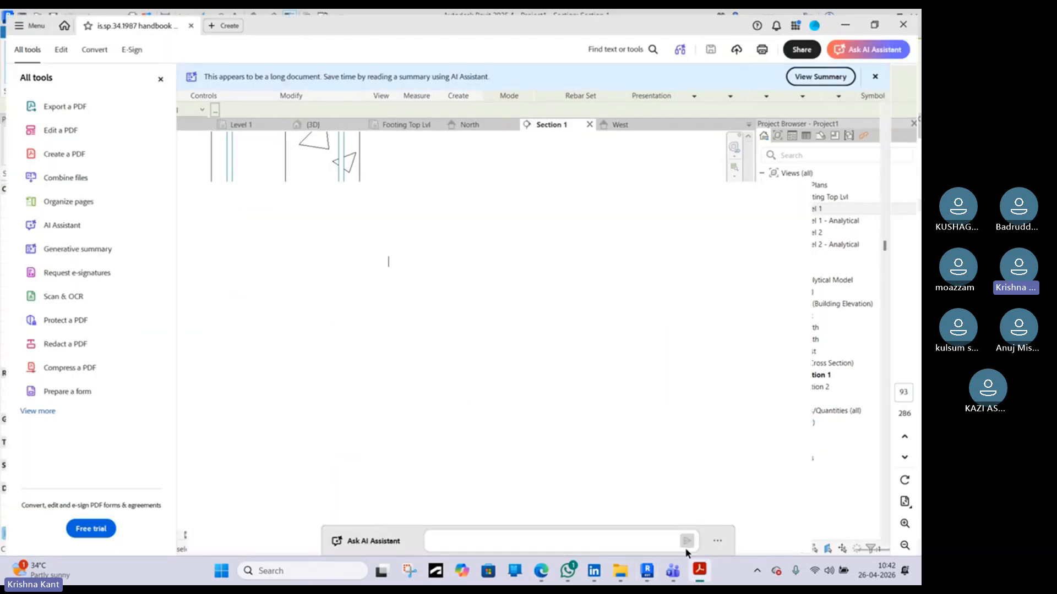
scroll(600, 483, "down", 5)
scroll(600, 483, "down", 5)
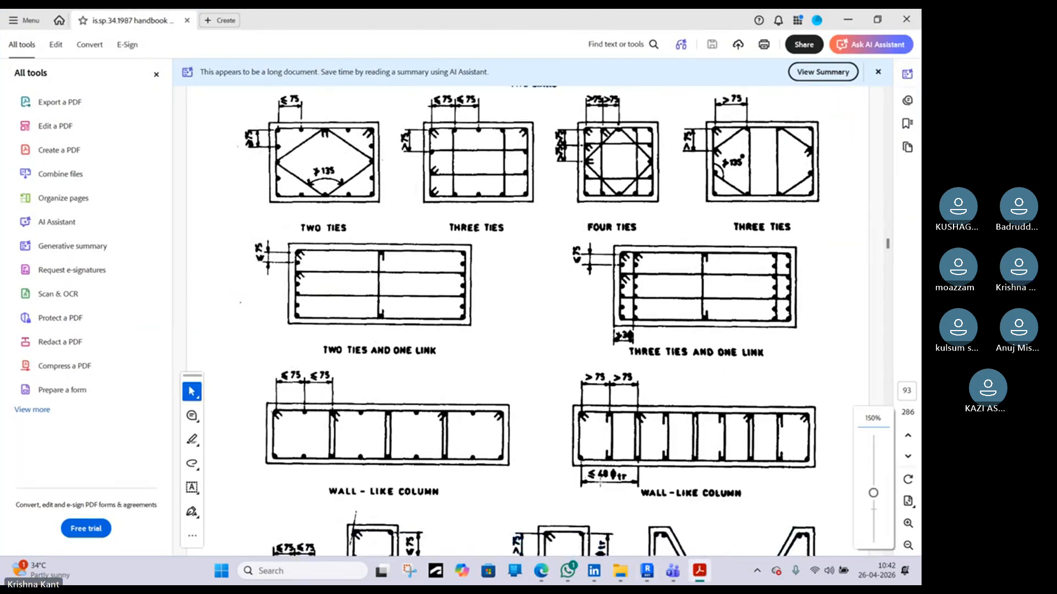
left_click_drag(888, 245, 890, 260)
scroll(629, 233, "up", 10)
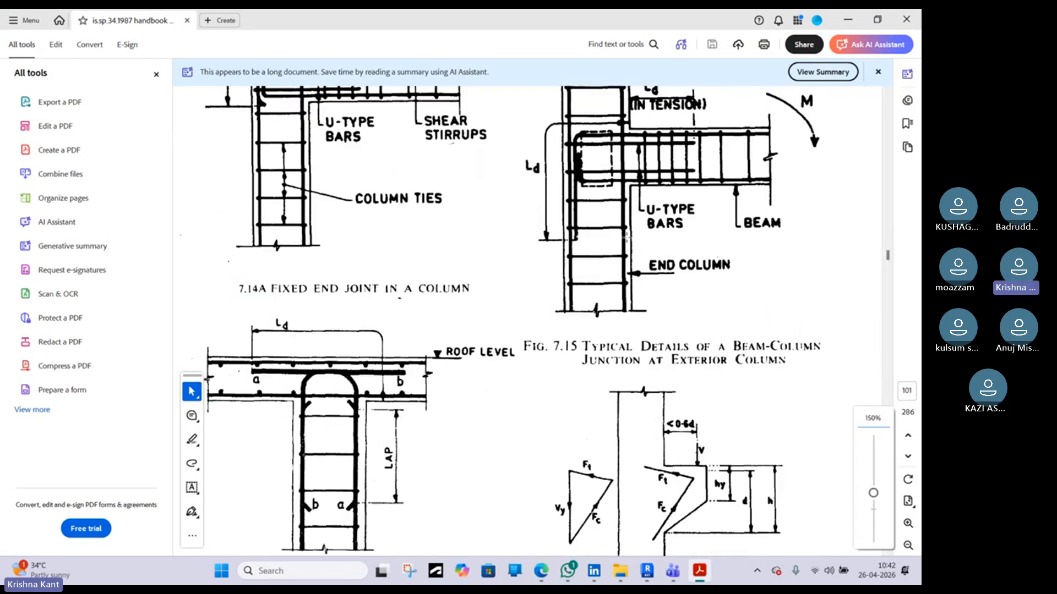
scroll(629, 233, "down", 3, "ctrl")
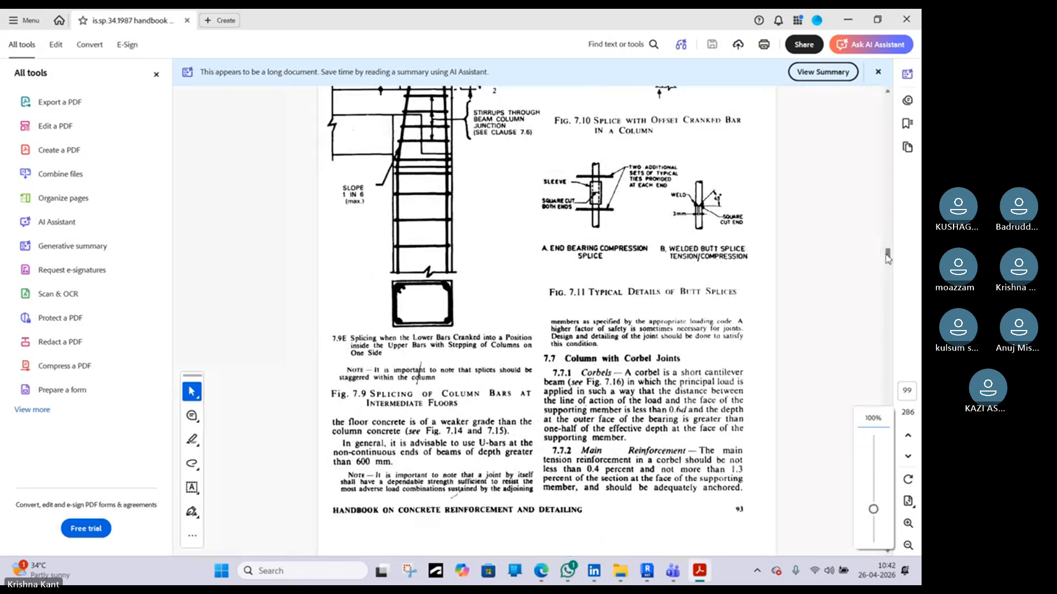
left_click_drag(887, 252, 870, 95)
scroll(606, 374, "down", 15)
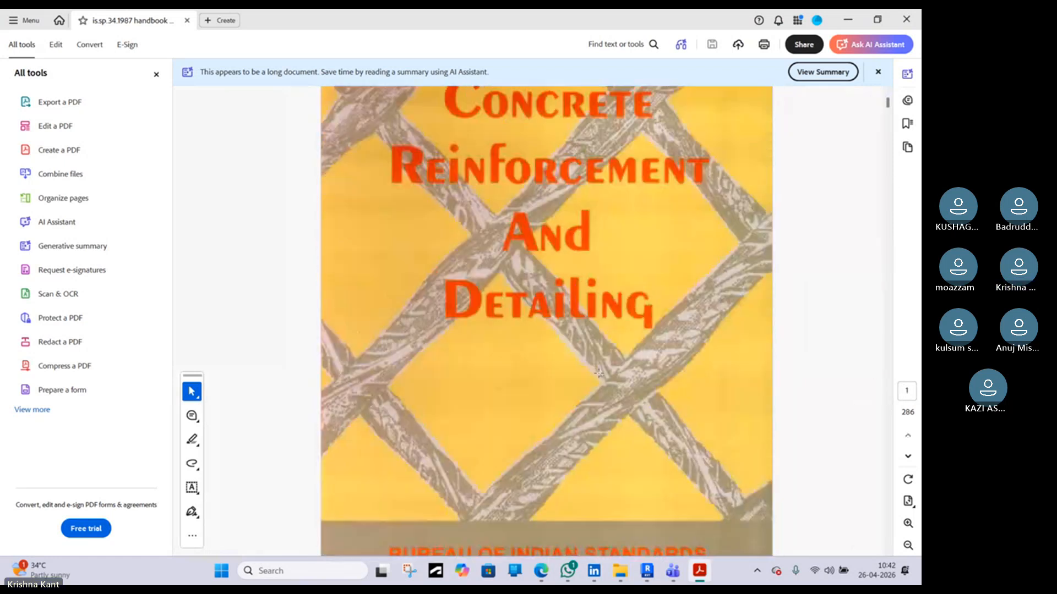
scroll(606, 373, "down", 8)
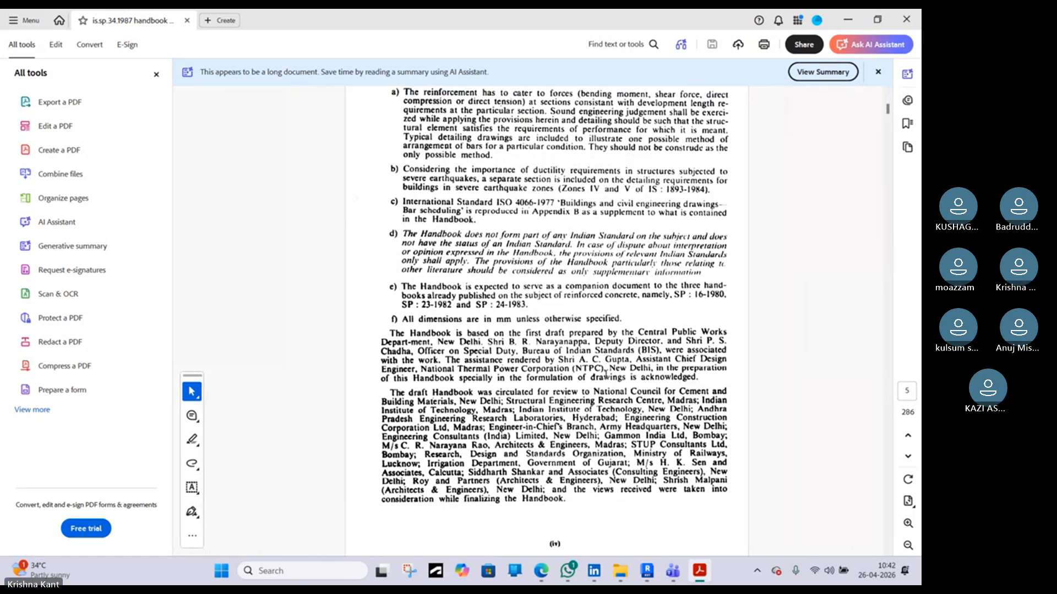
scroll(605, 375, "up", 5)
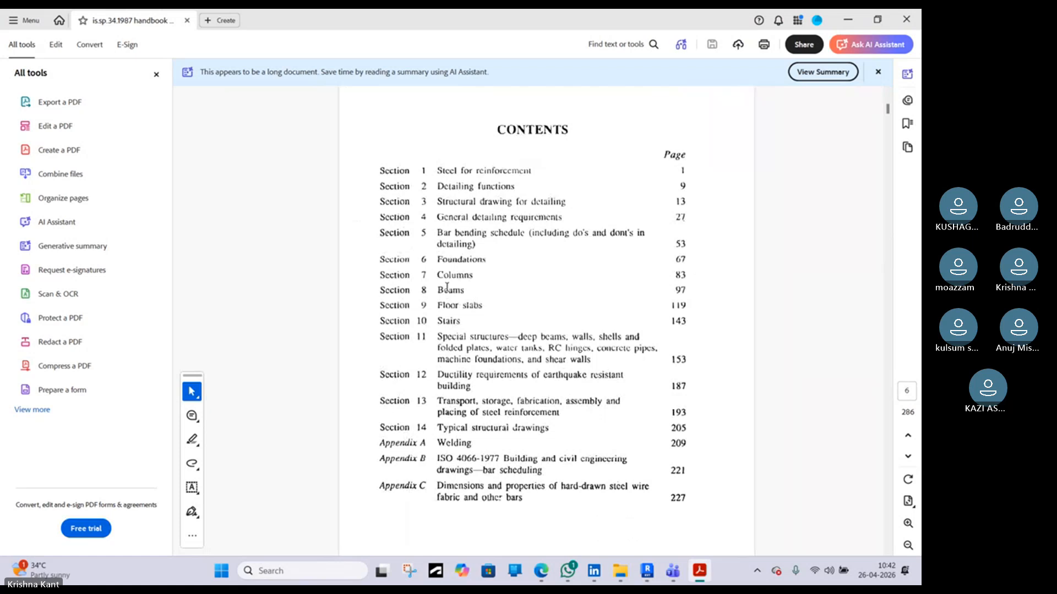
left_click_drag(888, 117, 890, 249)
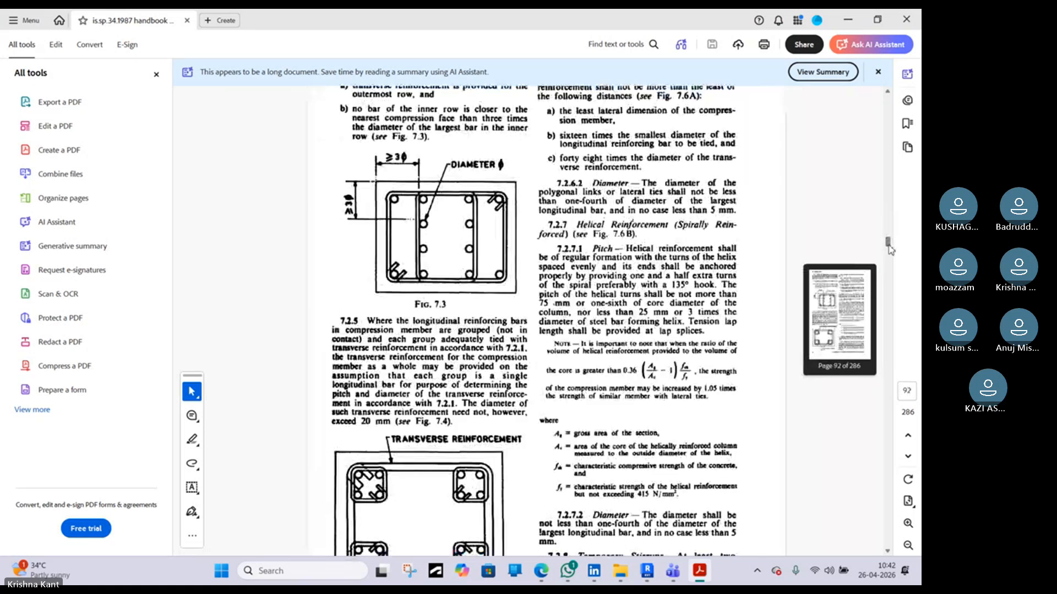
scroll(643, 318, "down", 10)
scroll(644, 319, "down", 15)
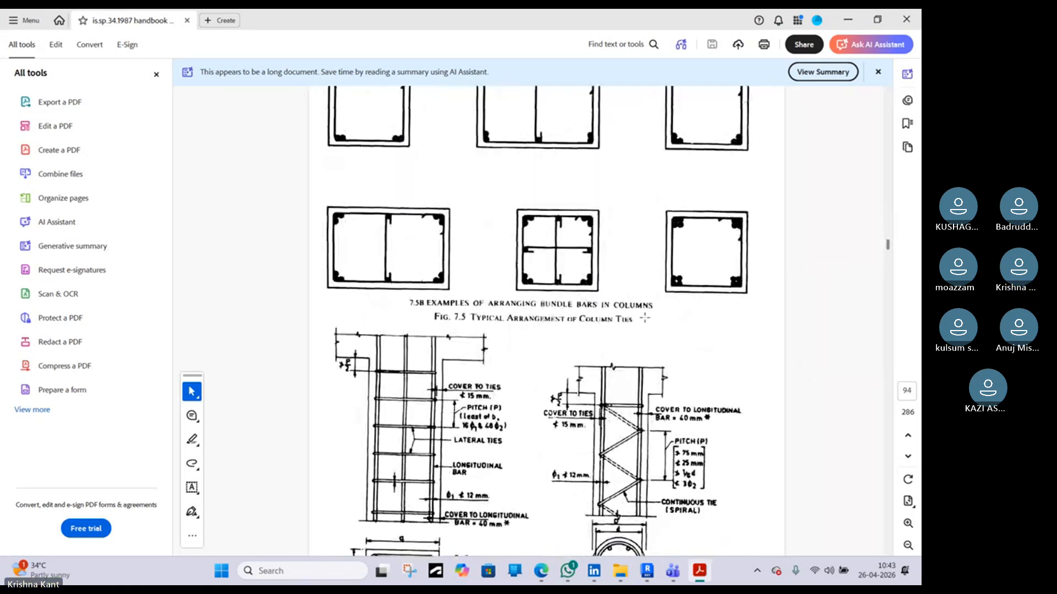
scroll(649, 314, "down", 10)
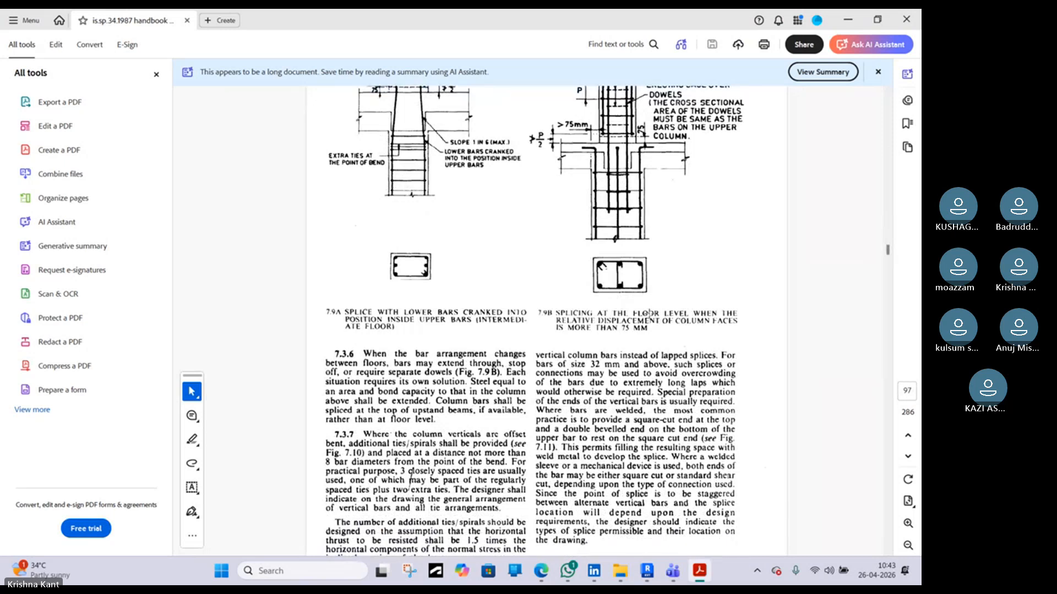
scroll(649, 314, "down", 3, "ctrl")
scroll(650, 314, "down", 2)
scroll(649, 313, "down", 20)
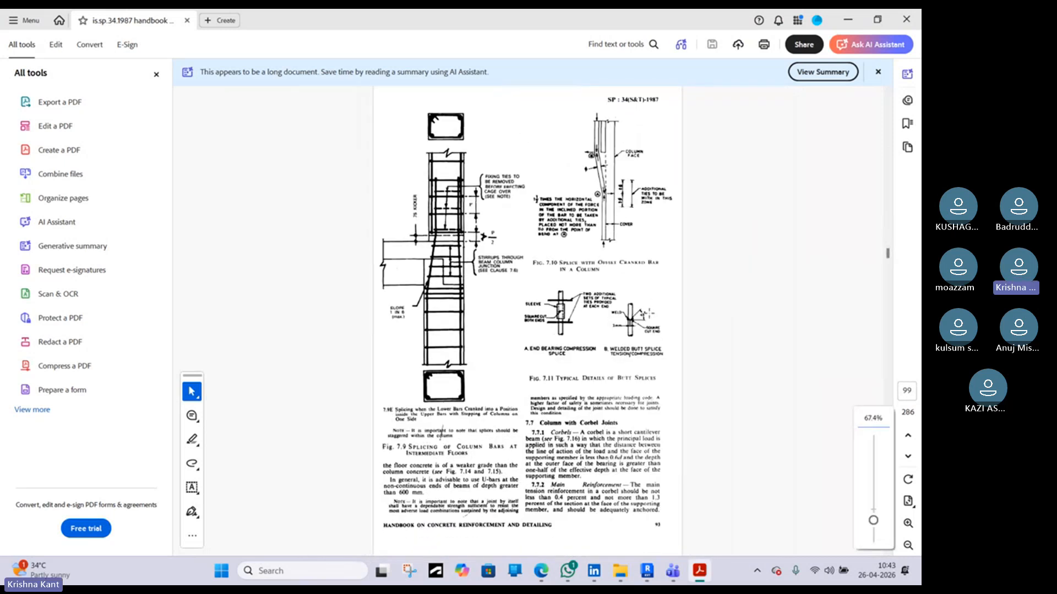
Review the handbook's beam detailing section, including stirrups, curtailment rules and beam intersections
scroll(649, 313, "down", 5)
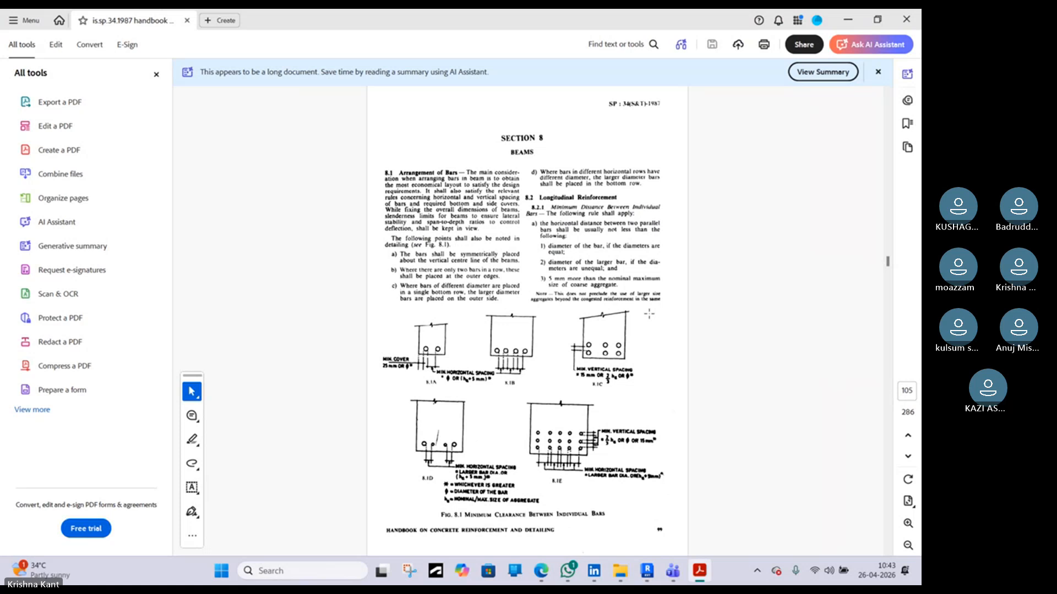
scroll(649, 313, "down", 15)
scroll(649, 313, "down", 5)
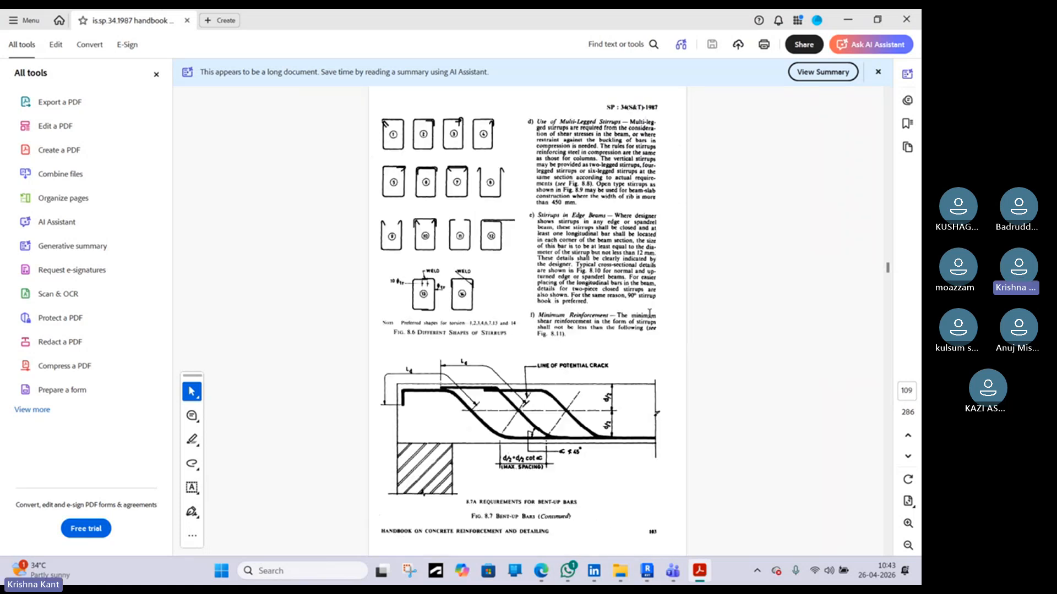
scroll(647, 318, "down", 5)
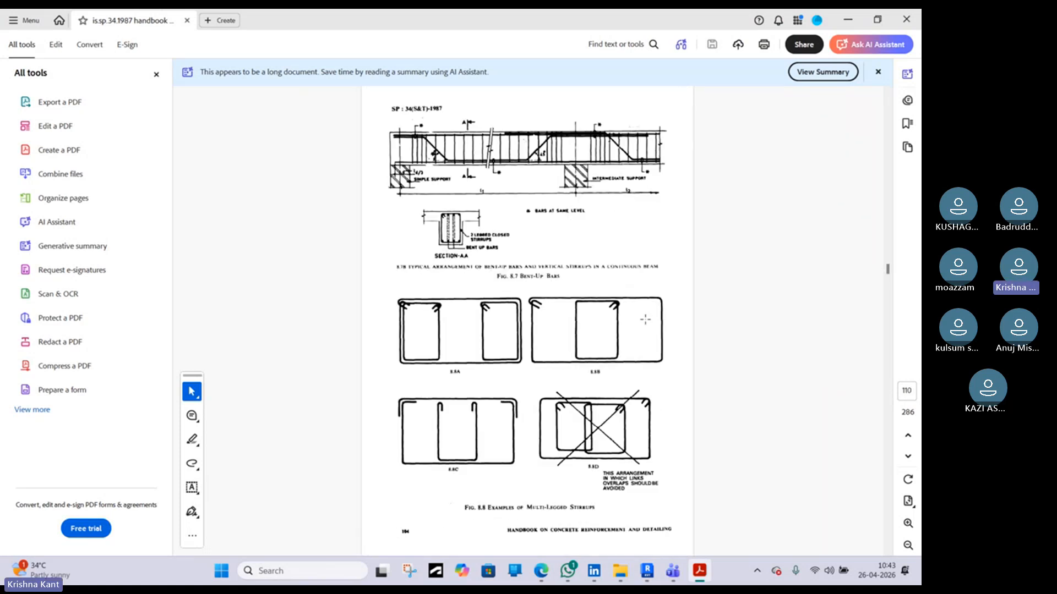
scroll(646, 320, "down", 20)
scroll(645, 319, "up", 5)
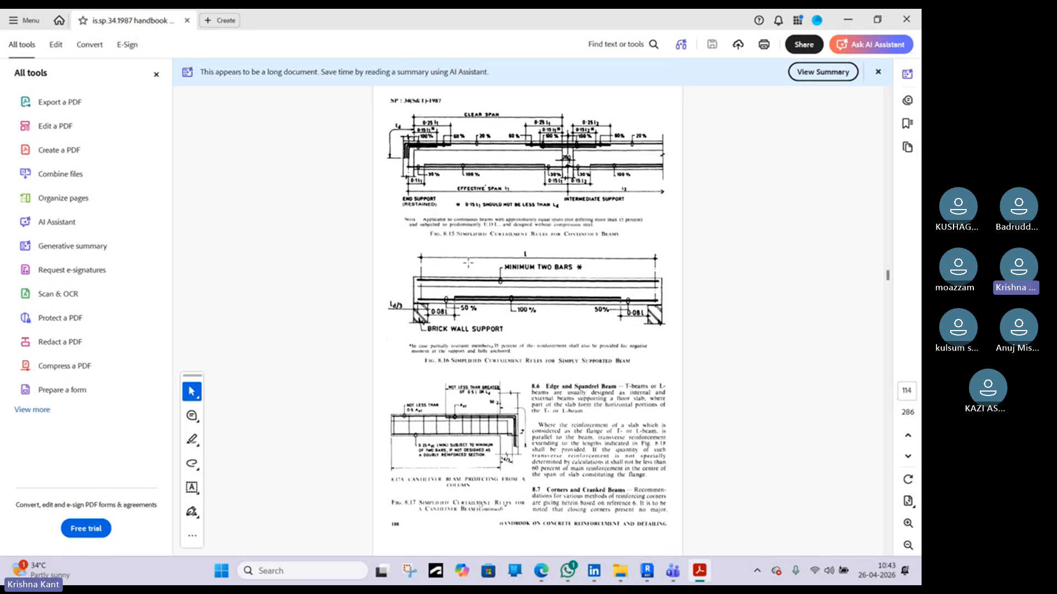
scroll(468, 264, "up", 3, "ctrl")
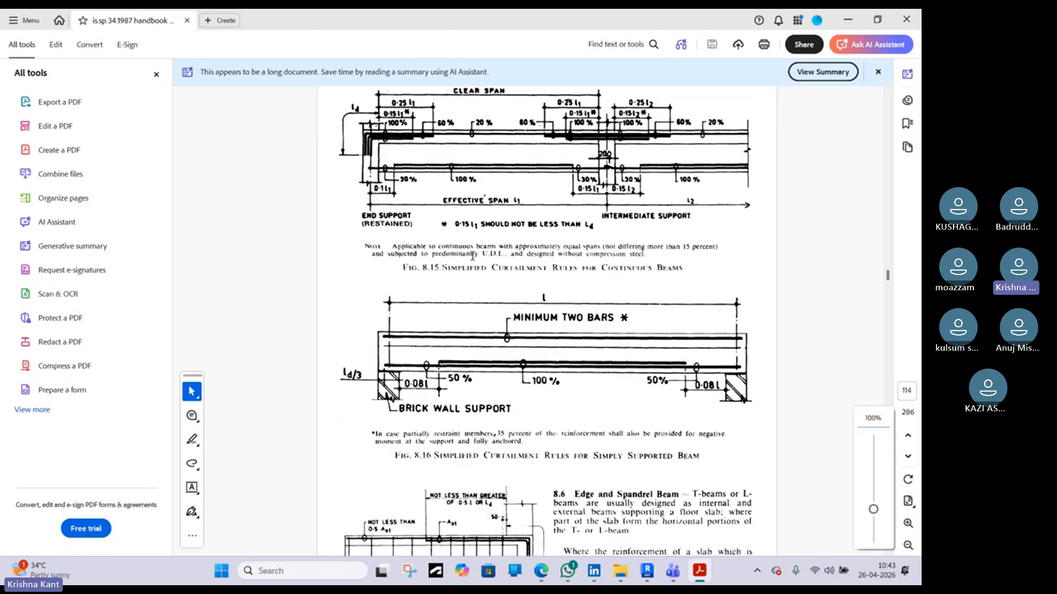
scroll(473, 255, "up", 2)
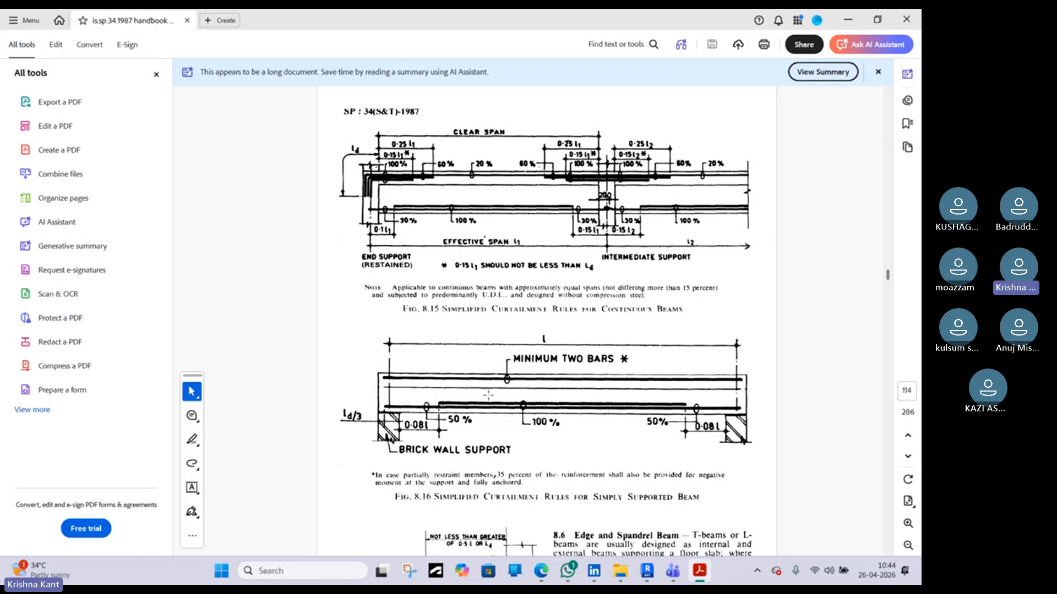
scroll(559, 386, "down", 10)
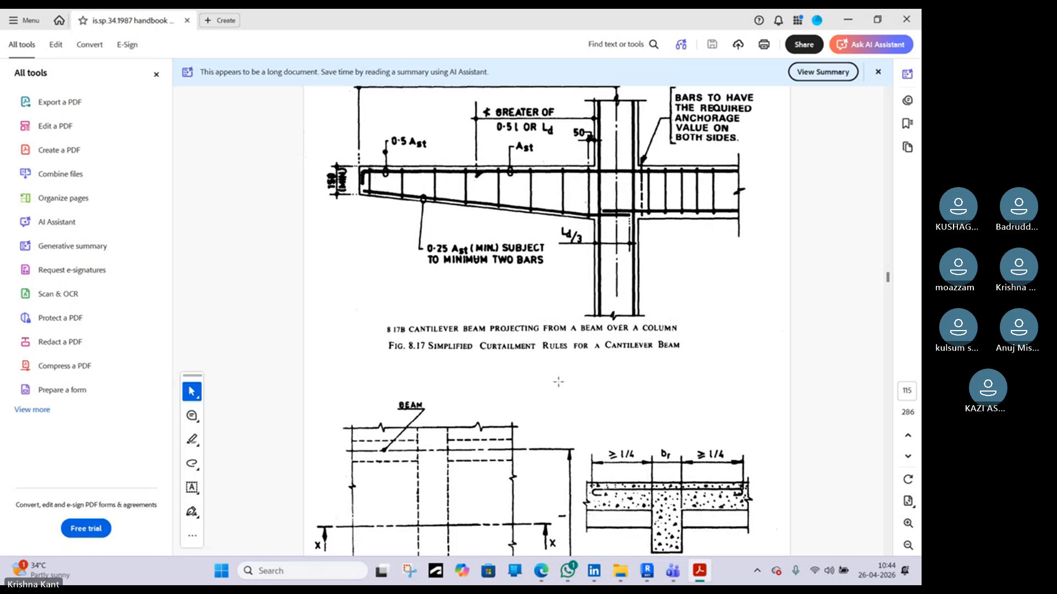
scroll(558, 382, "down", 10)
scroll(559, 381, "down", 15)
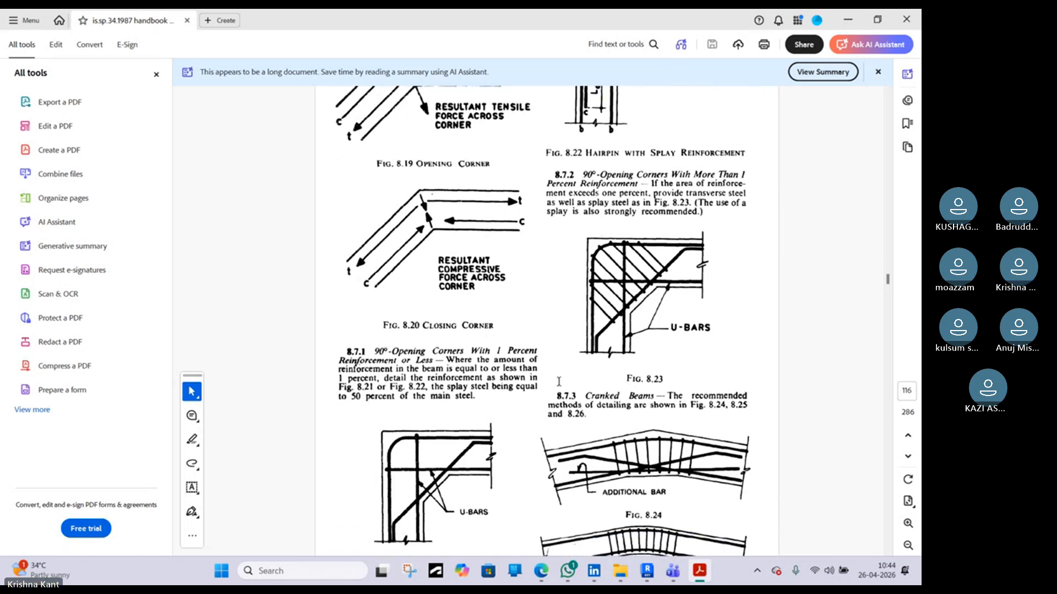
scroll(559, 378, "down", 15)
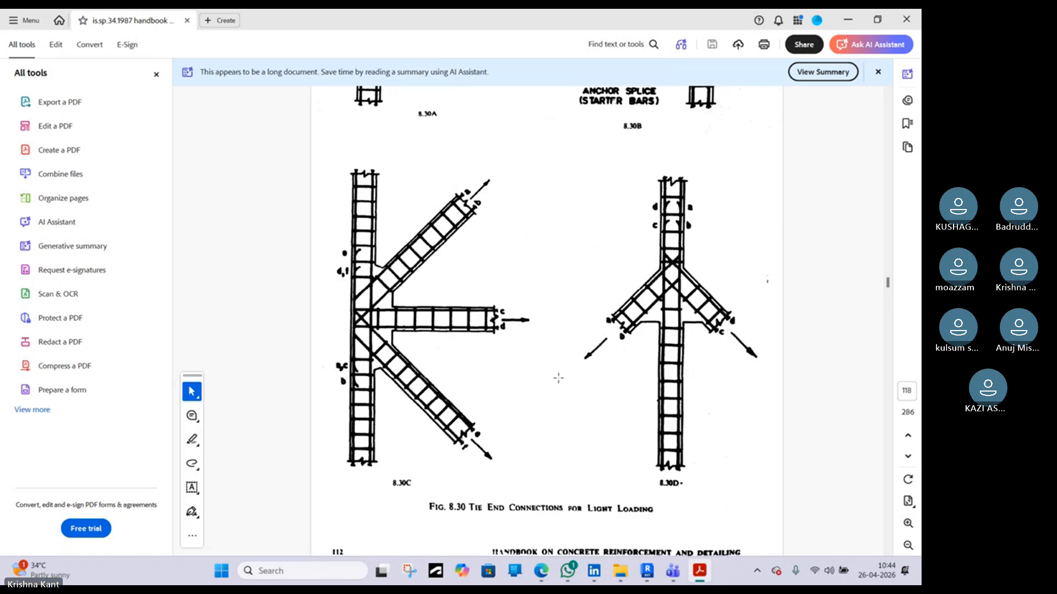
scroll(558, 372, "down", 15)
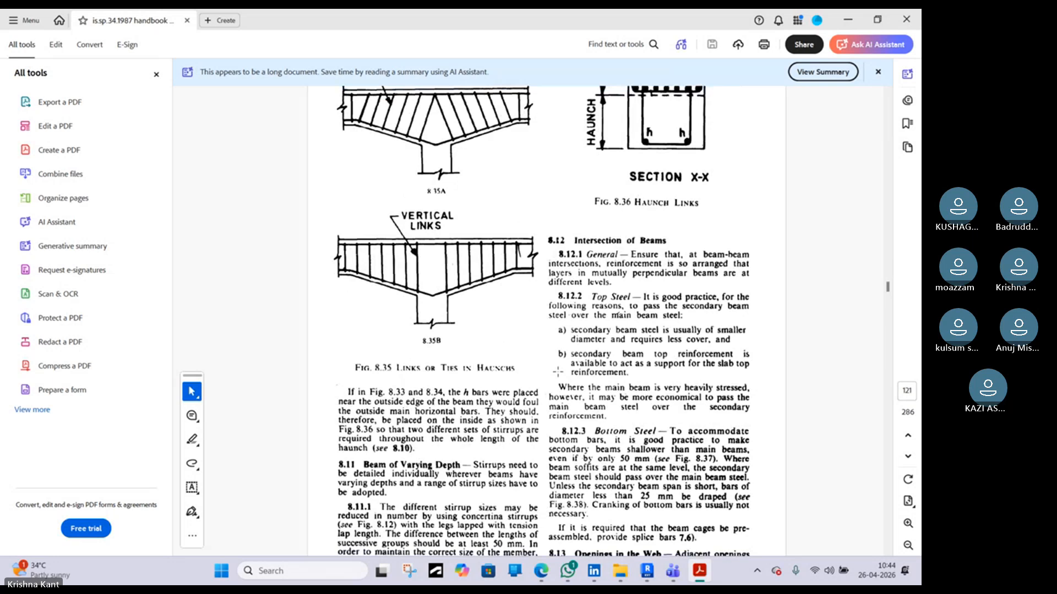
scroll(559, 372, "down", 15)
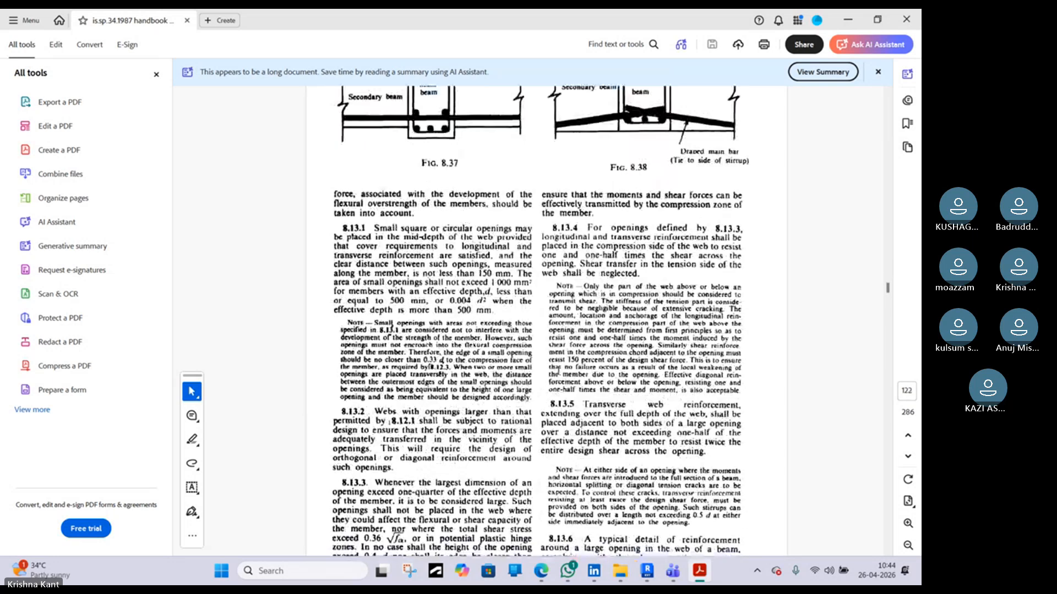
scroll(557, 372, "down", 1)
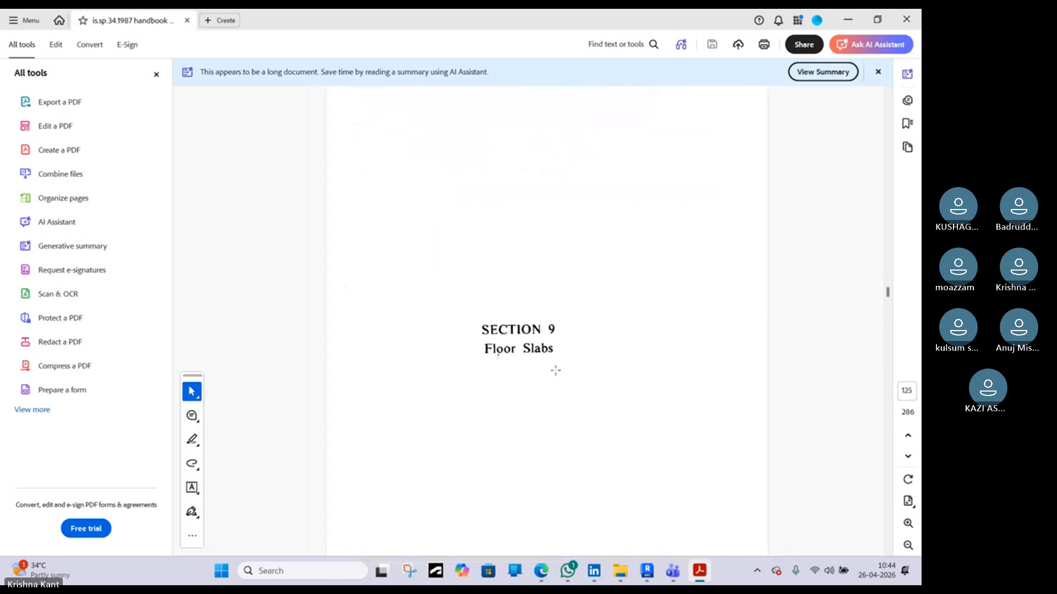
Scroll through the handbook's beam reinforcement figures, including torsion, closed stirrup and bent-up bar details
left_click_drag(886, 293, 881, 279)
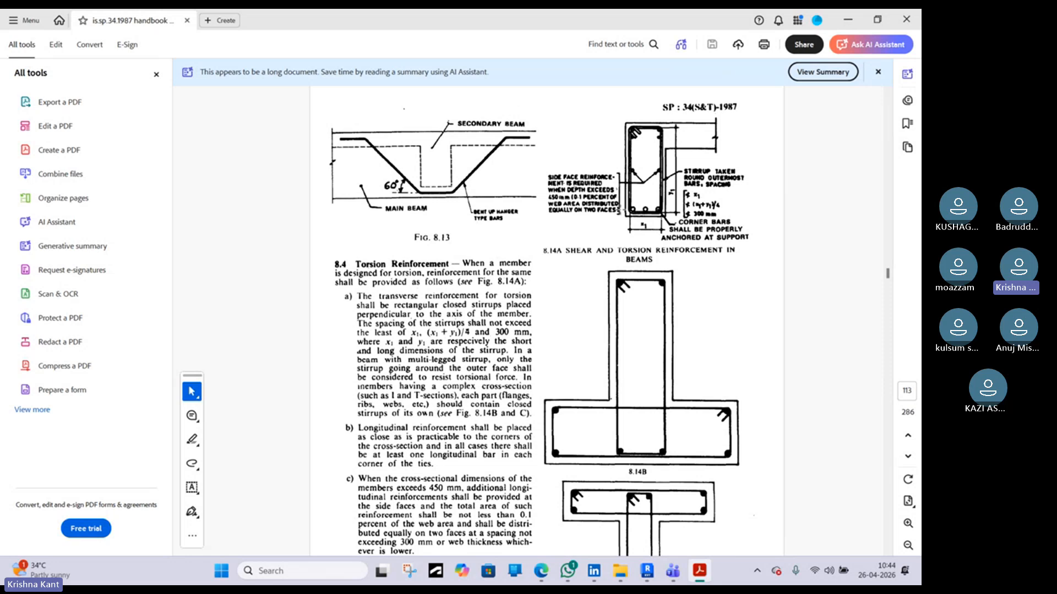
scroll(643, 210, "up", 3)
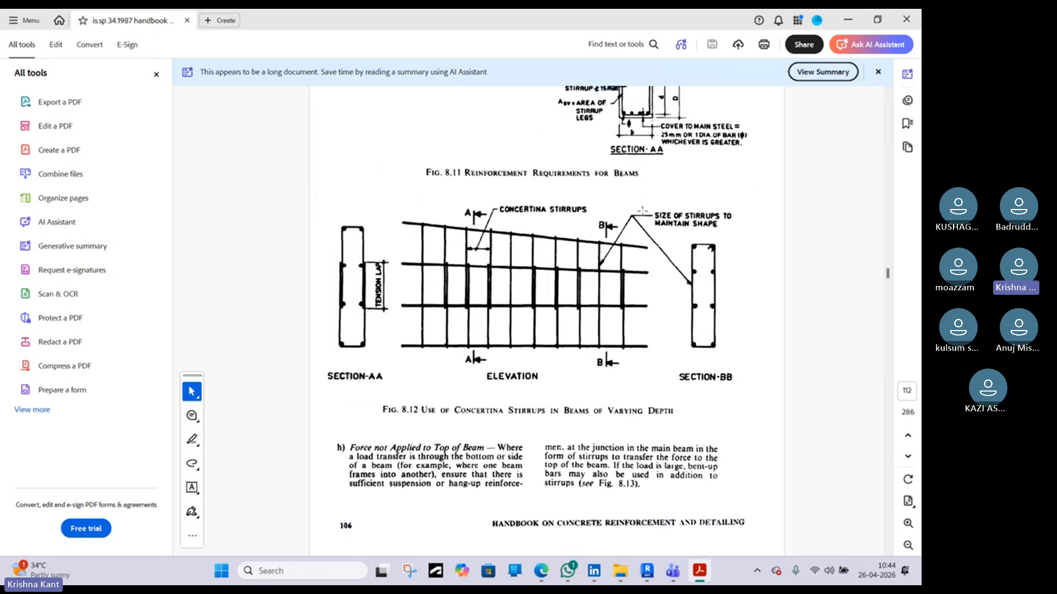
scroll(643, 210, "down", 3)
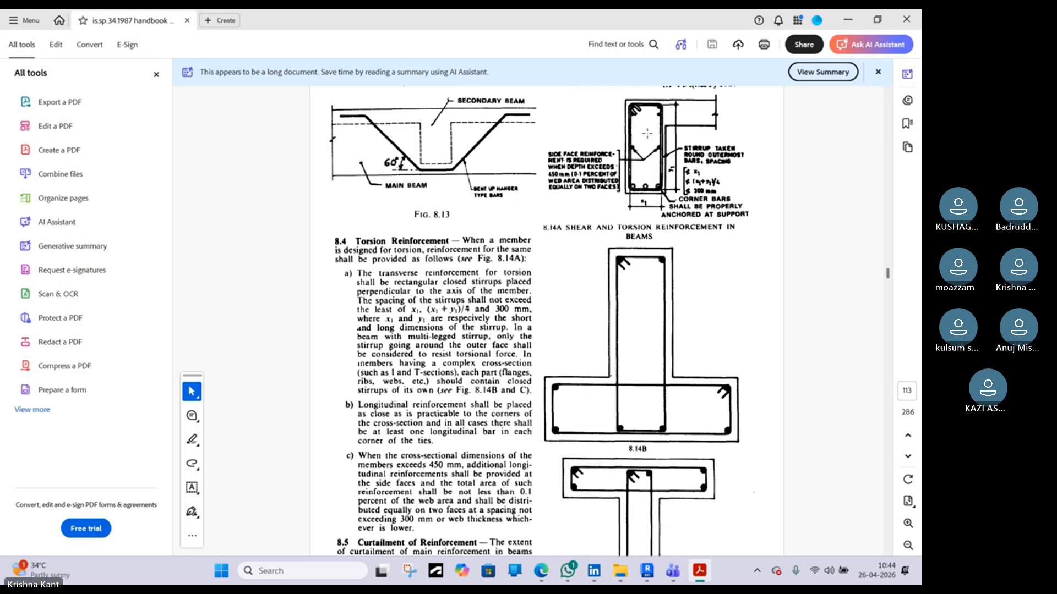
scroll(649, 133, "up", 5, "ctrl")
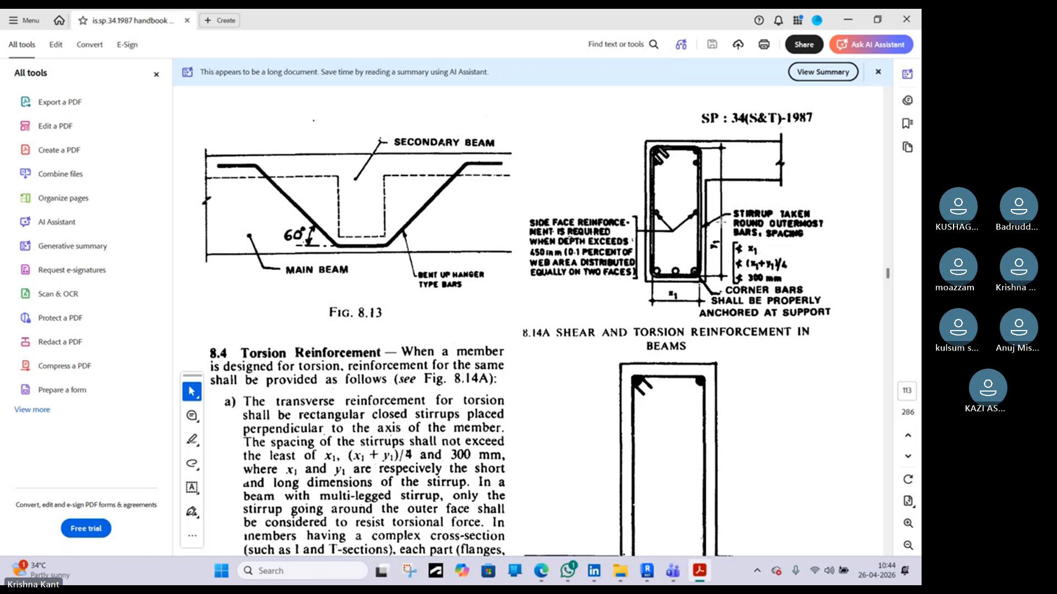
scroll(666, 207, "up", 5)
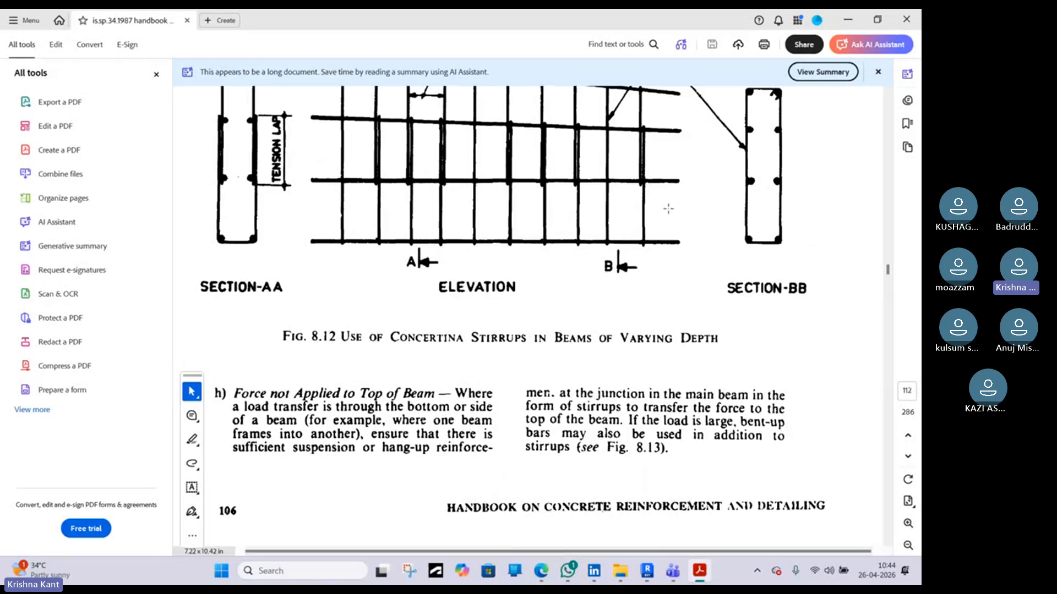
scroll(668, 209, "up", 6)
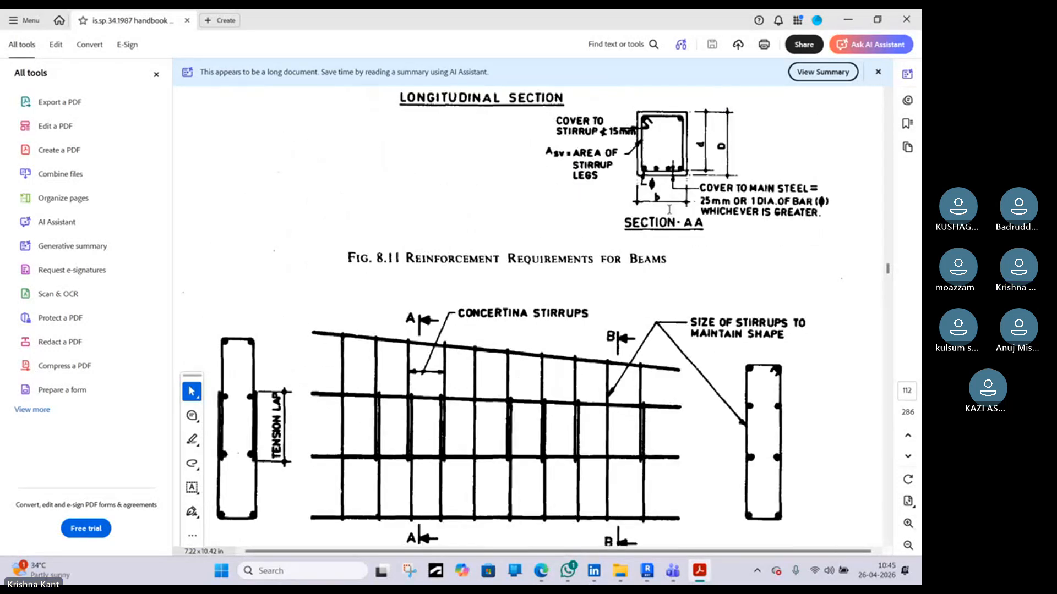
scroll(669, 209, "up", 3)
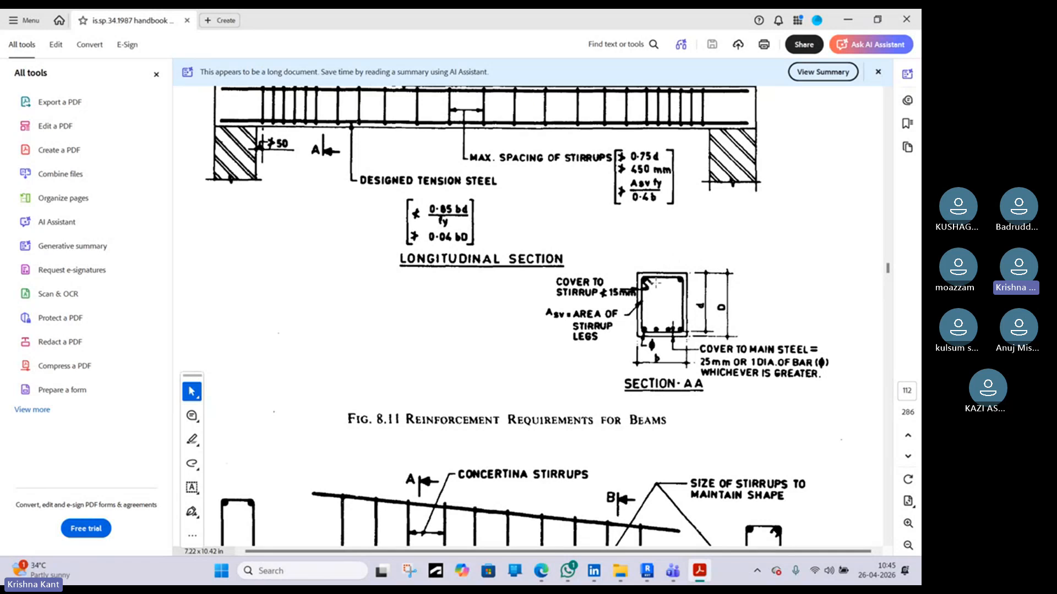
scroll(655, 282, "up", 4)
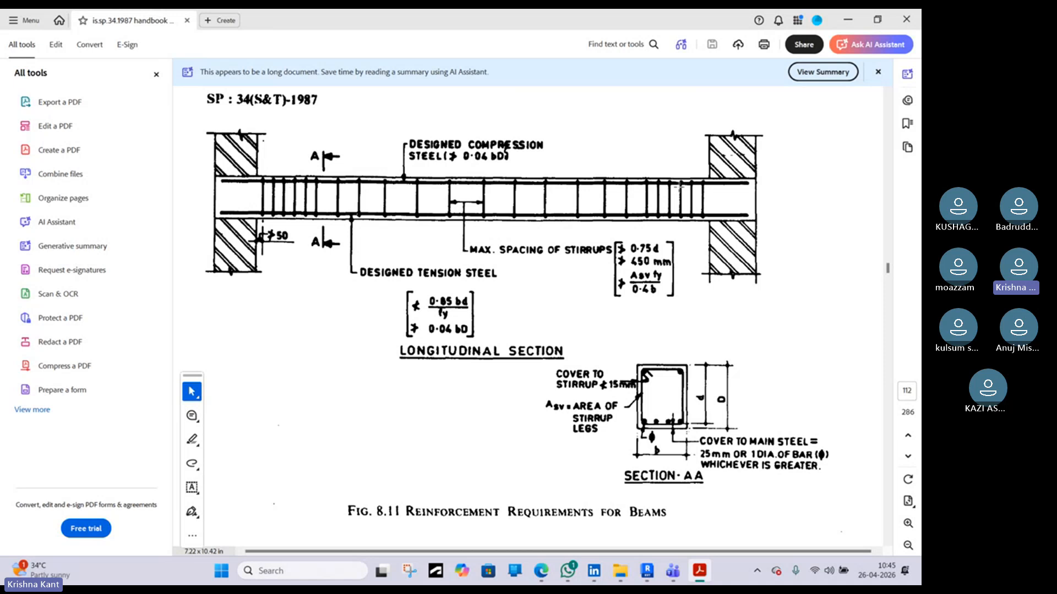
scroll(681, 188, "up", 15)
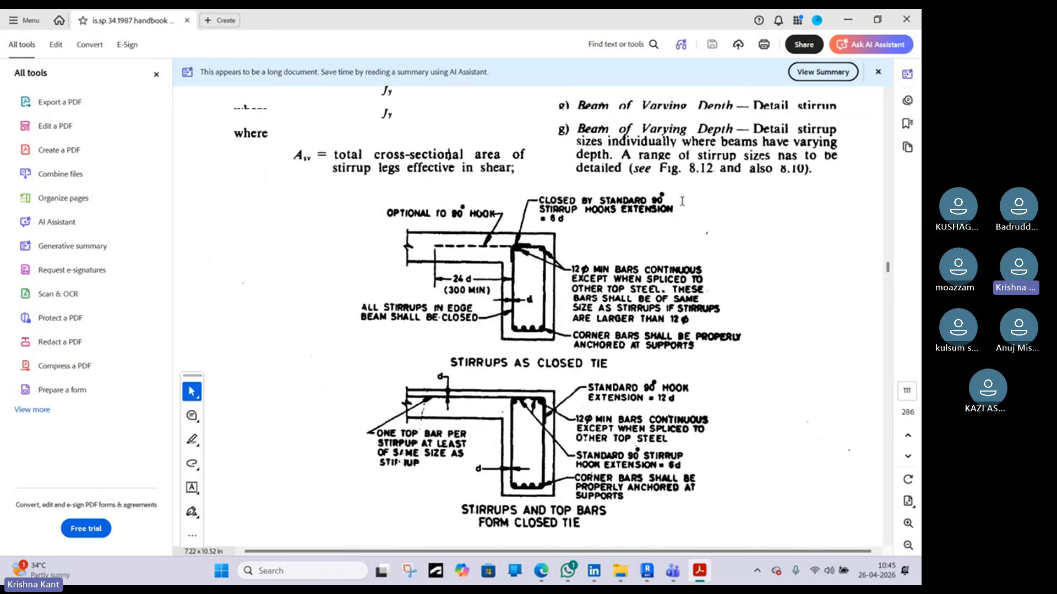
scroll(682, 202, "up", 15)
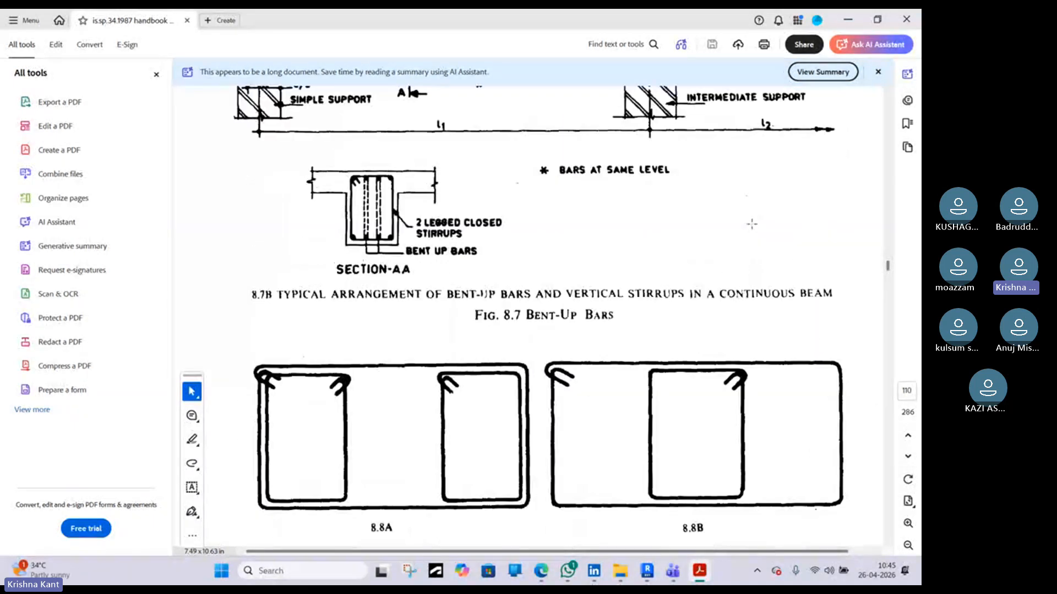
scroll(749, 219, "up", 5)
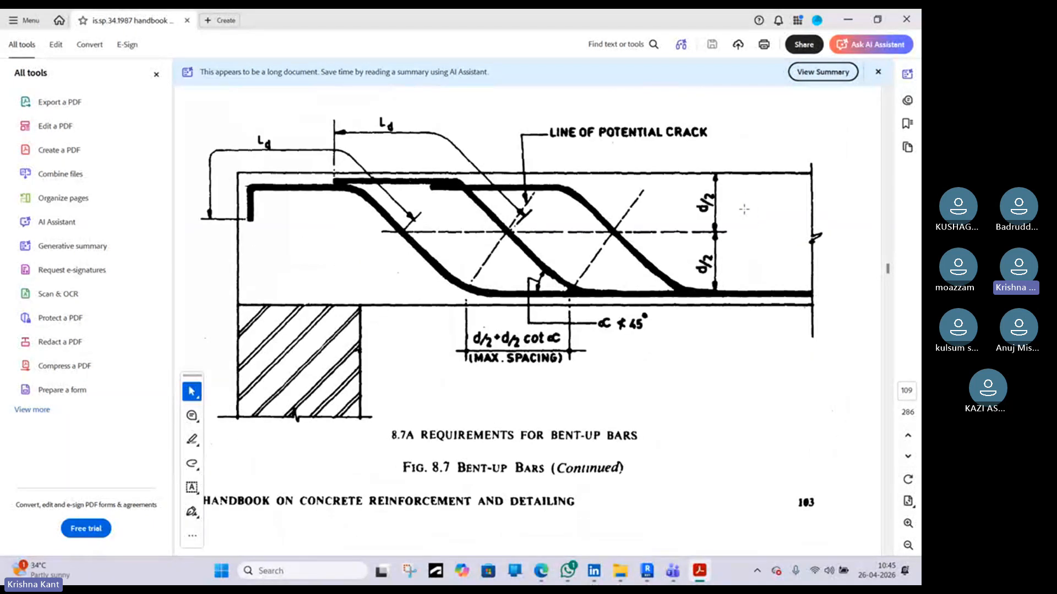
Return to Revit and inspect the column ties and footing bars in Section 1
left_click(848, 20)
scroll(353, 249, "down", 4)
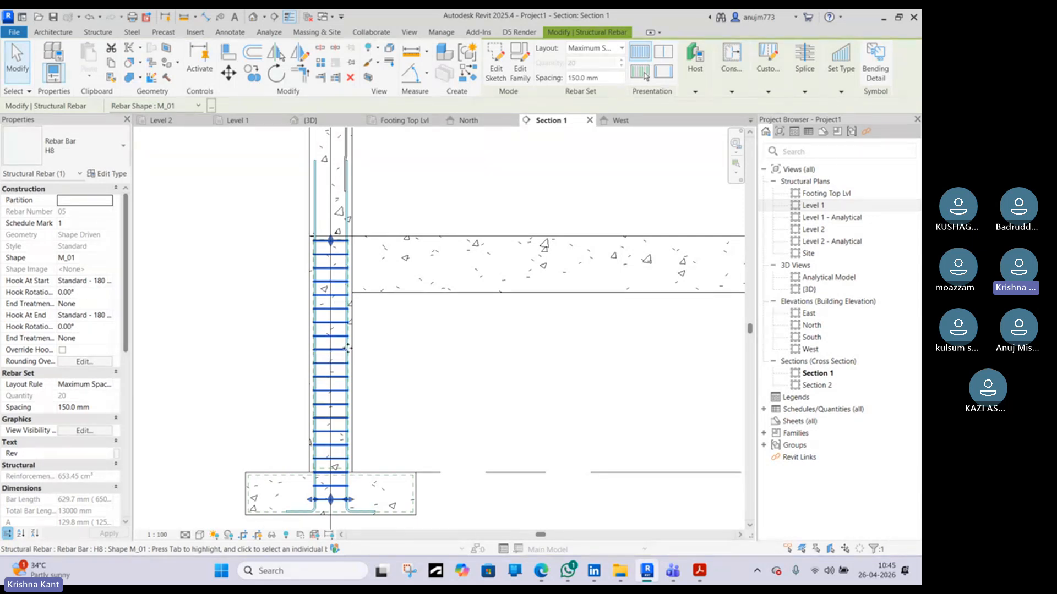
scroll(346, 348, "up", 2)
scroll(336, 432, "down", 1)
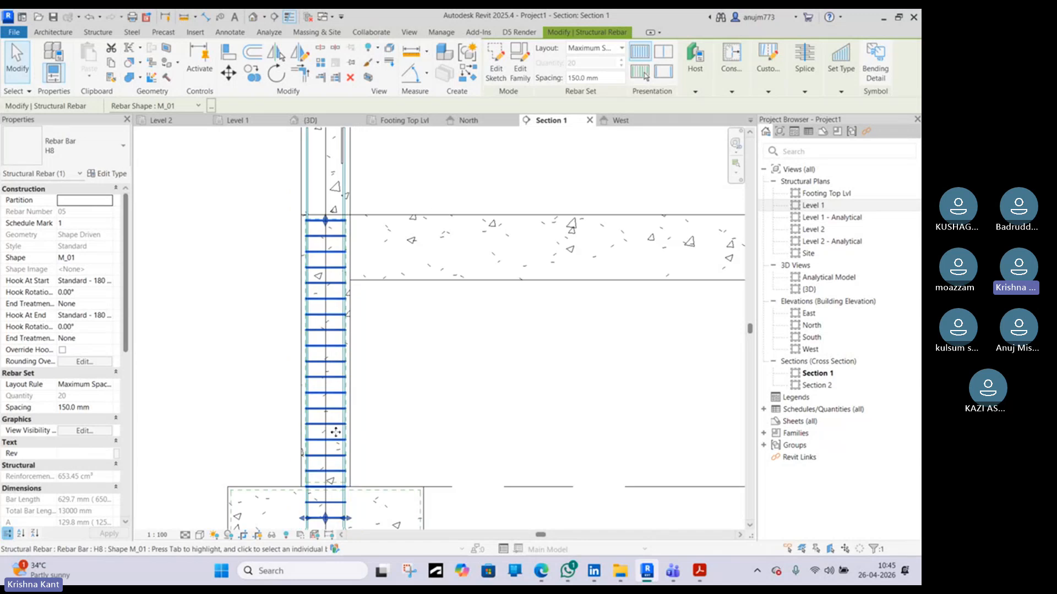
middle_click_drag(335, 432, 379, 371)
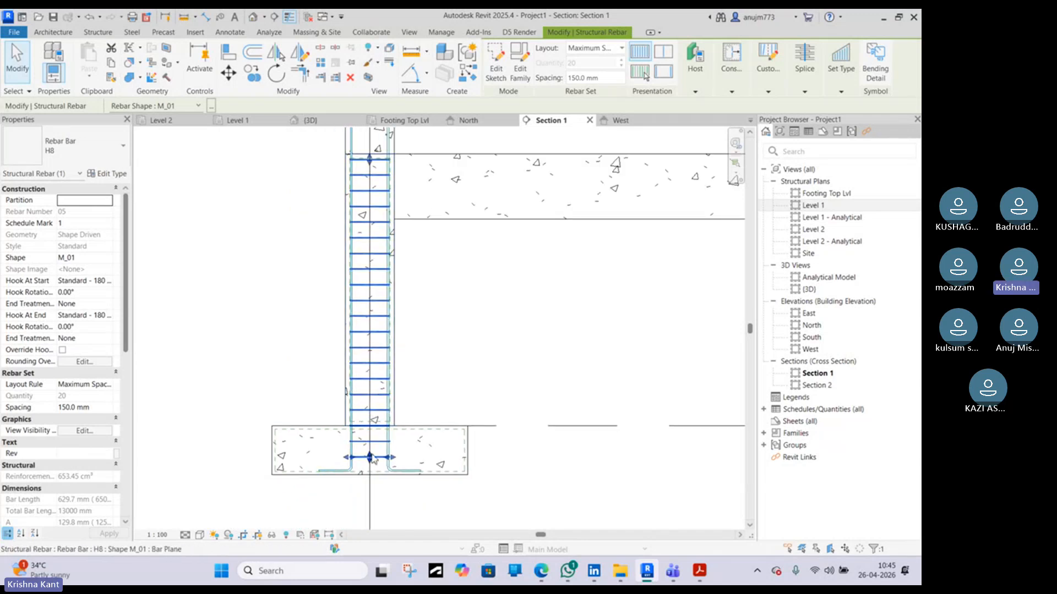
middle_click_drag(448, 334, 419, 379)
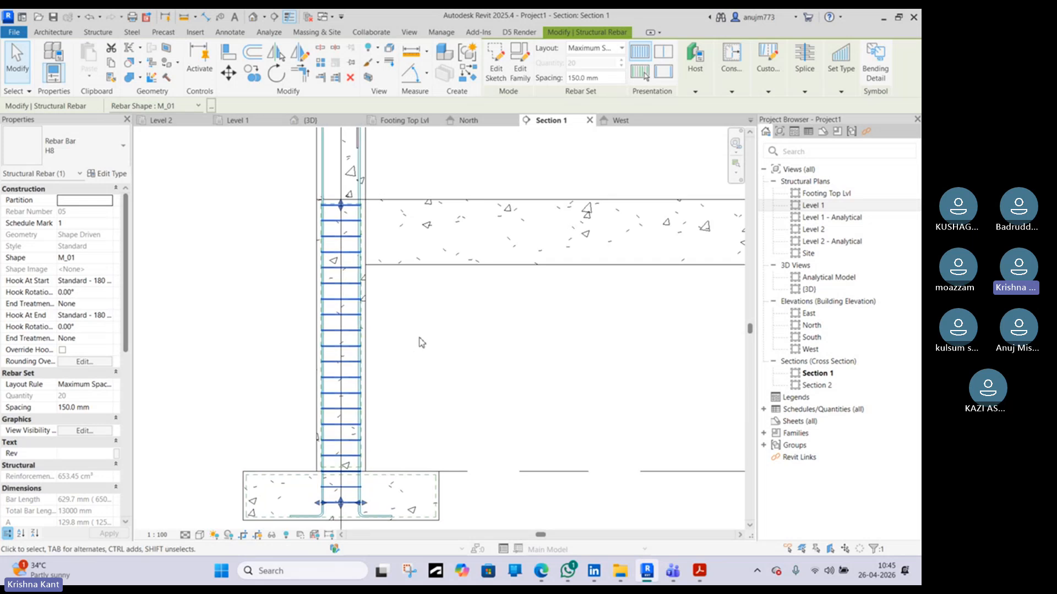
scroll(390, 343, "down", 2)
left_click(444, 332)
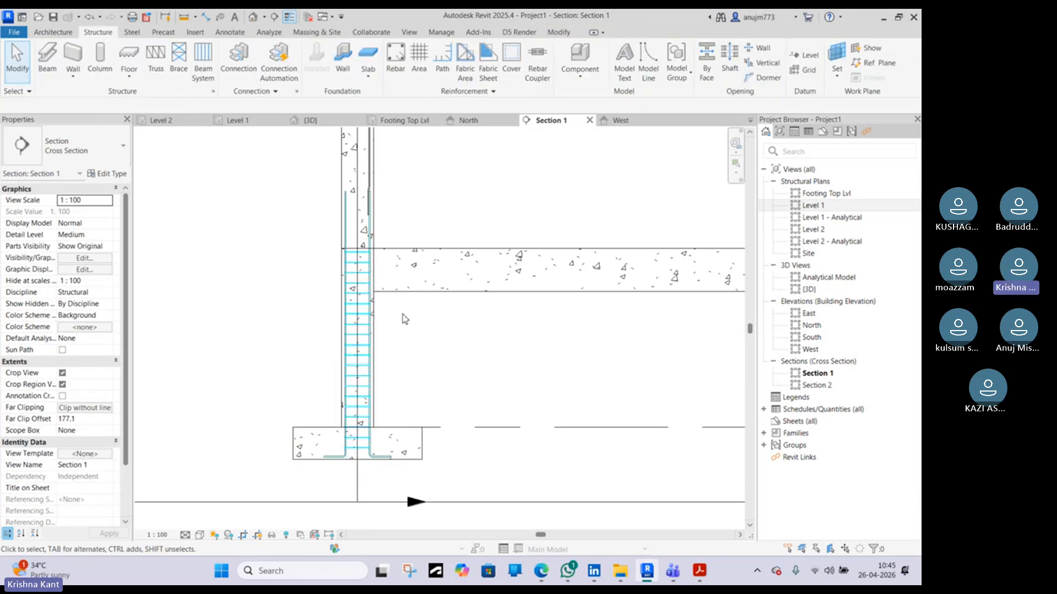
scroll(358, 353, "up", 4)
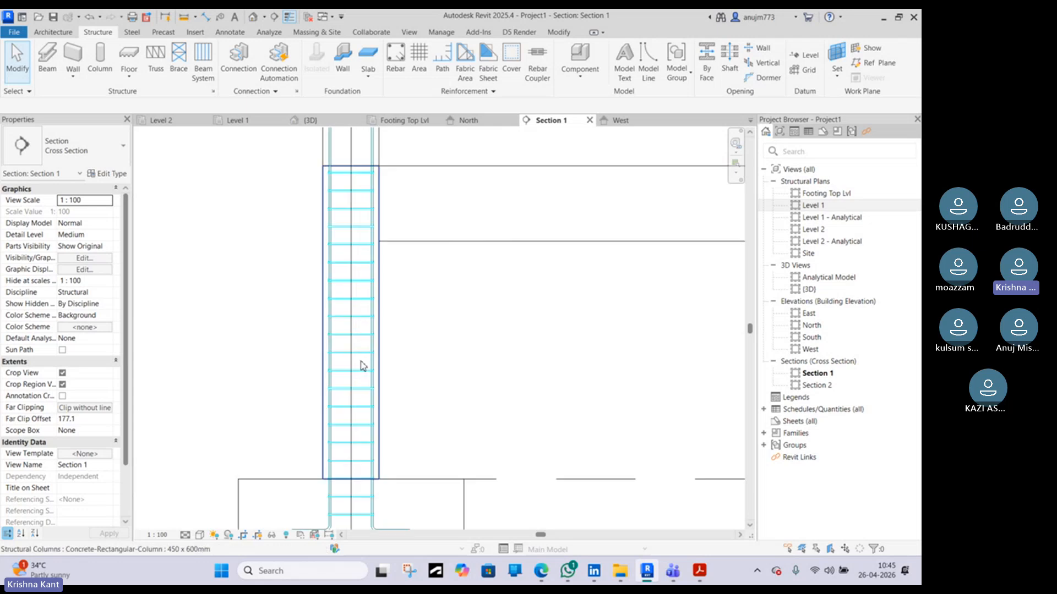
left_click(357, 348)
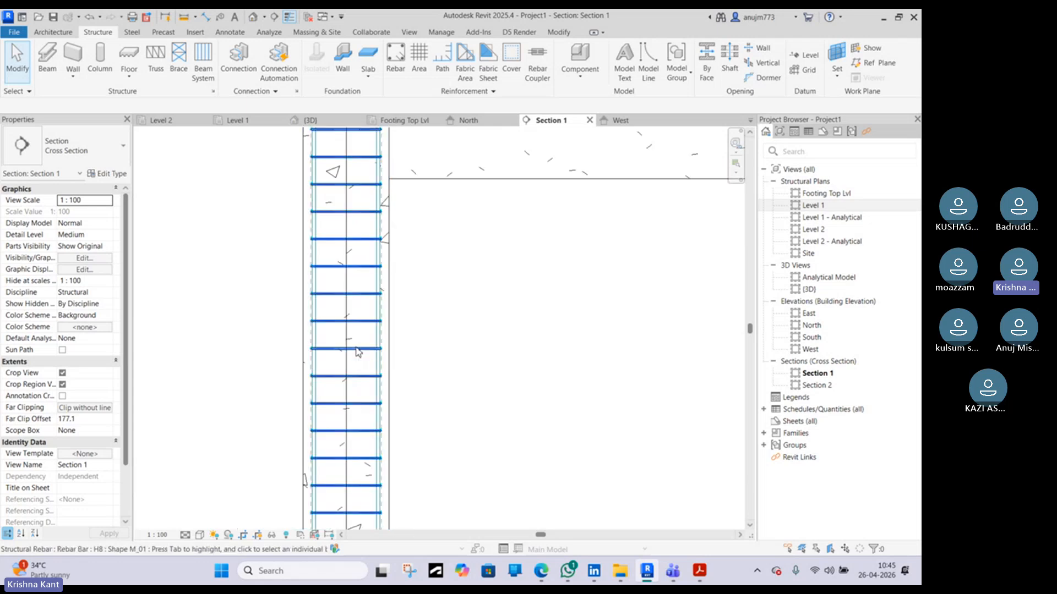
scroll(356, 348, "down", 3)
left_click(435, 328)
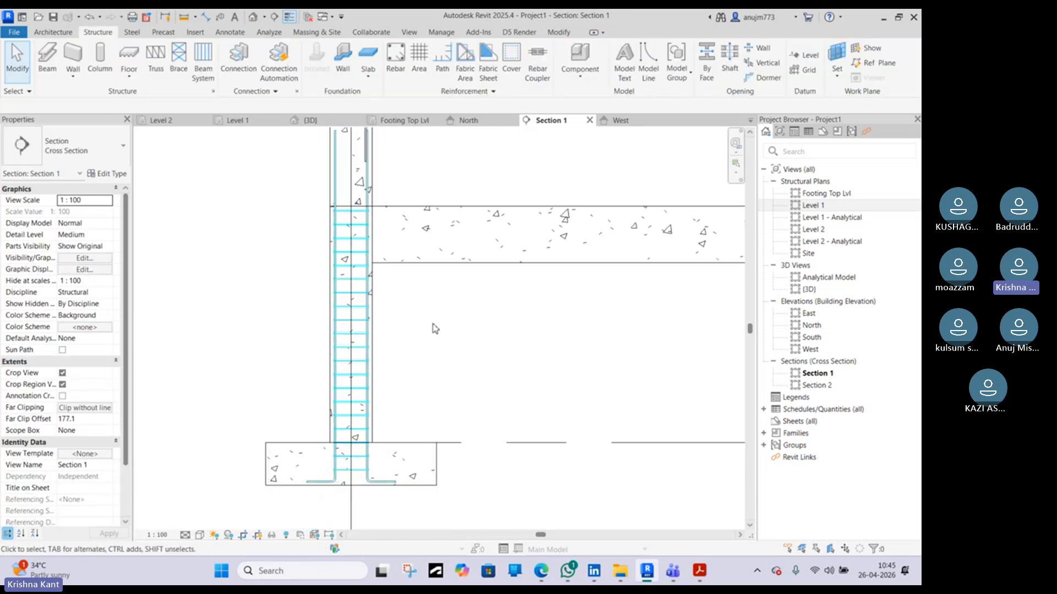
left_click(362, 309)
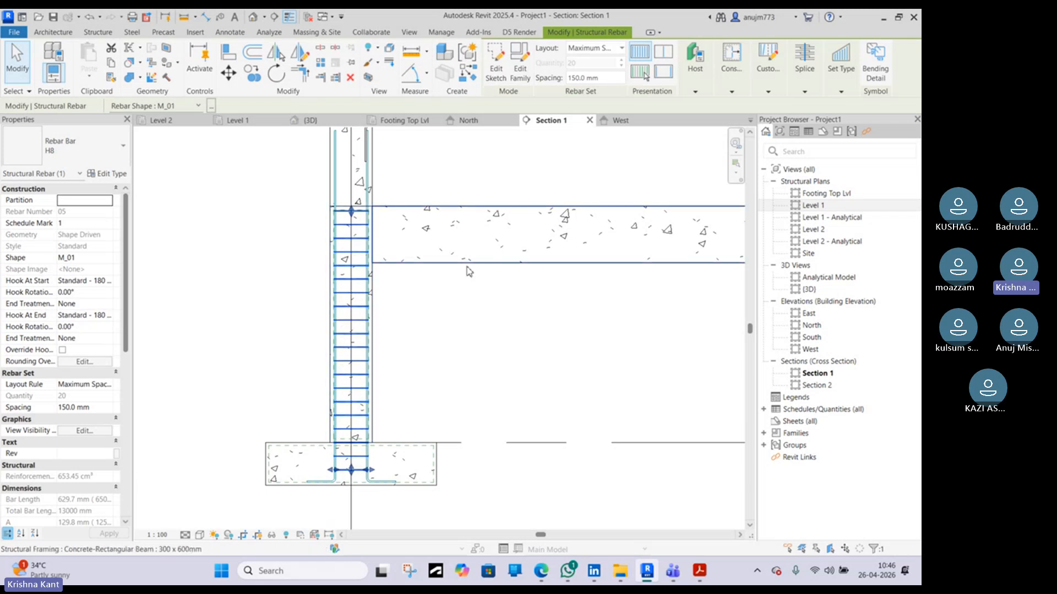
scroll(474, 265, "down", 5)
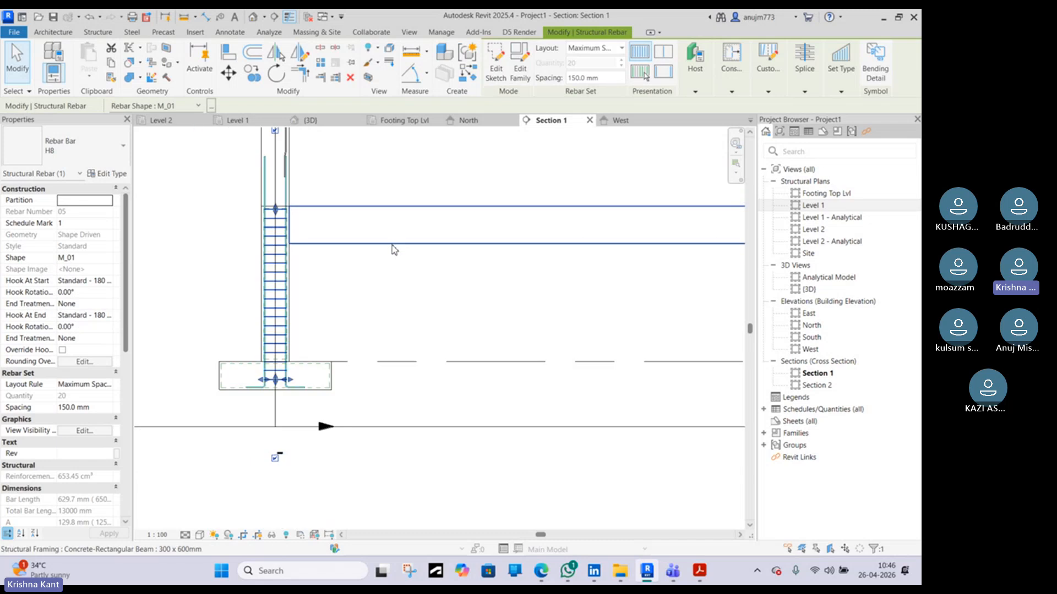
middle_click_drag(280, 280, 367, 306)
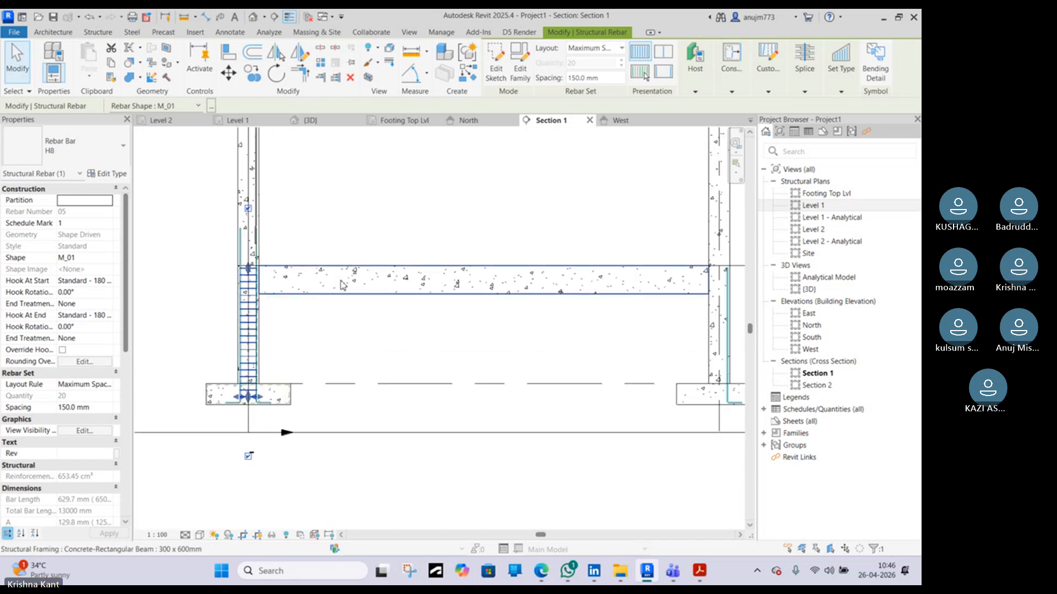
Draw a vertical section cutting across the beam in Section 1 and shorten its view depth
left_click(273, 17)
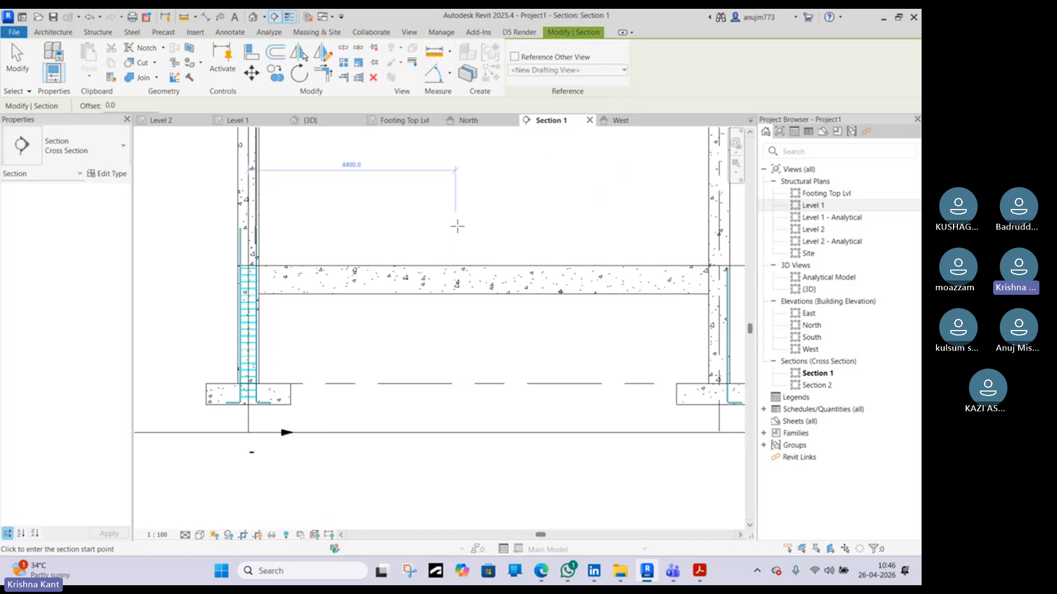
left_click(454, 225)
left_click(455, 318)
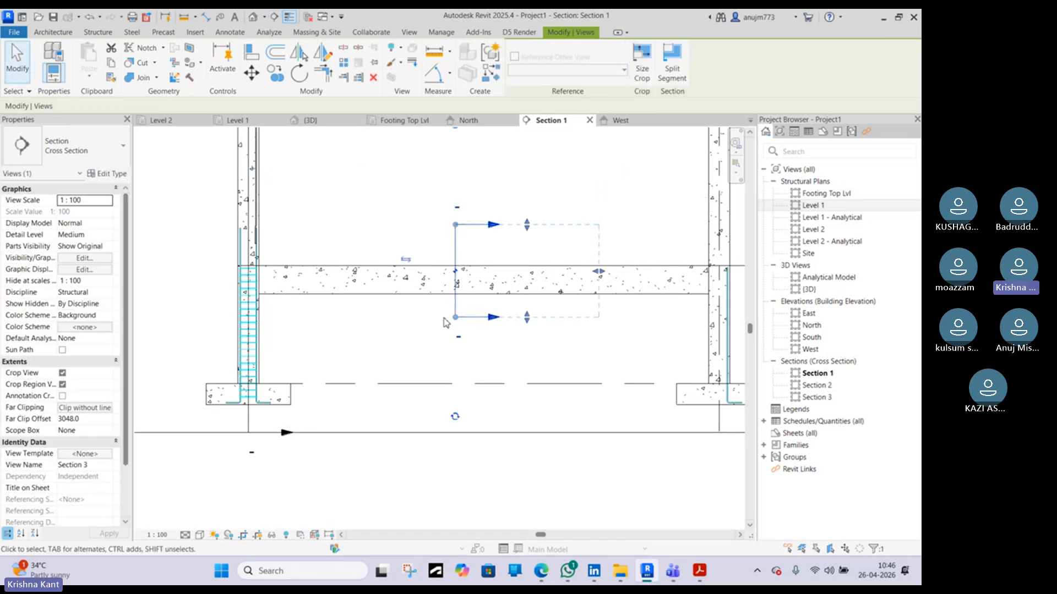
key("Escape")
left_click(455, 250)
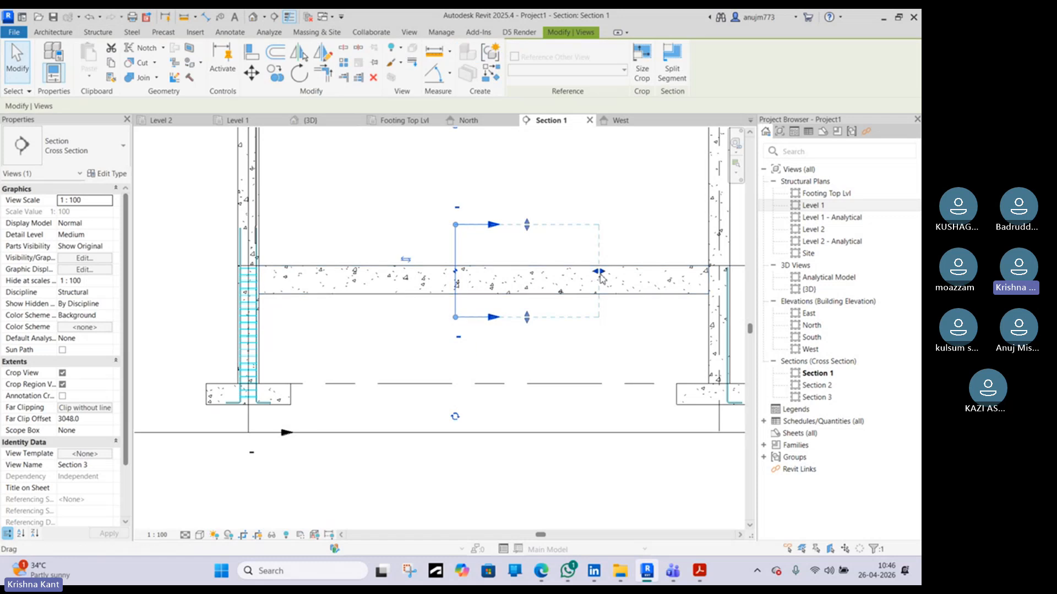
left_click_drag(600, 274, 522, 273)
key("Escape")
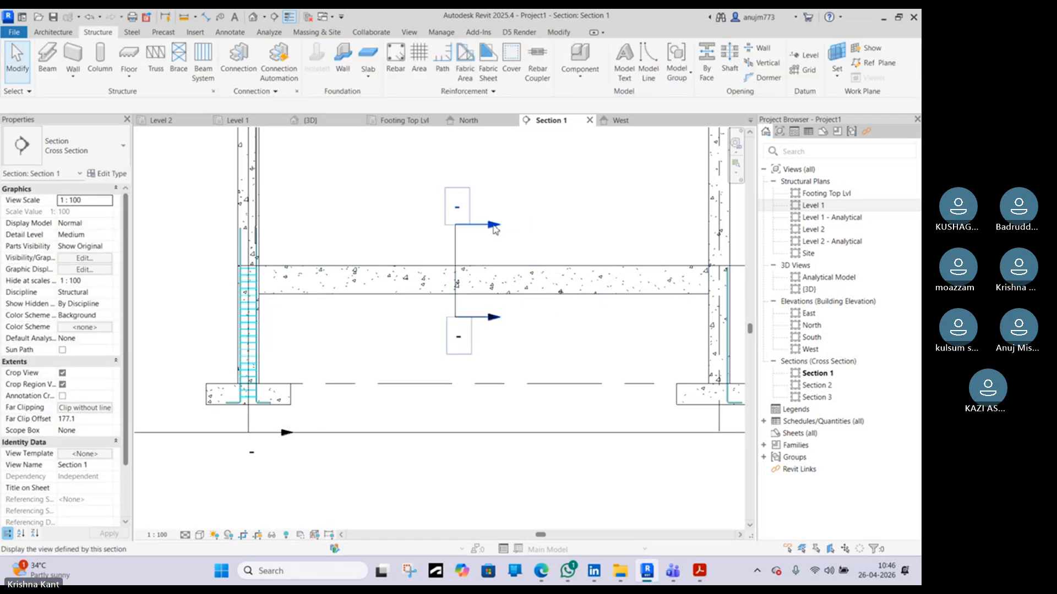
Open Section 3 to check the beam cut, then go back to the Level 1 plan
double_click(493, 227)
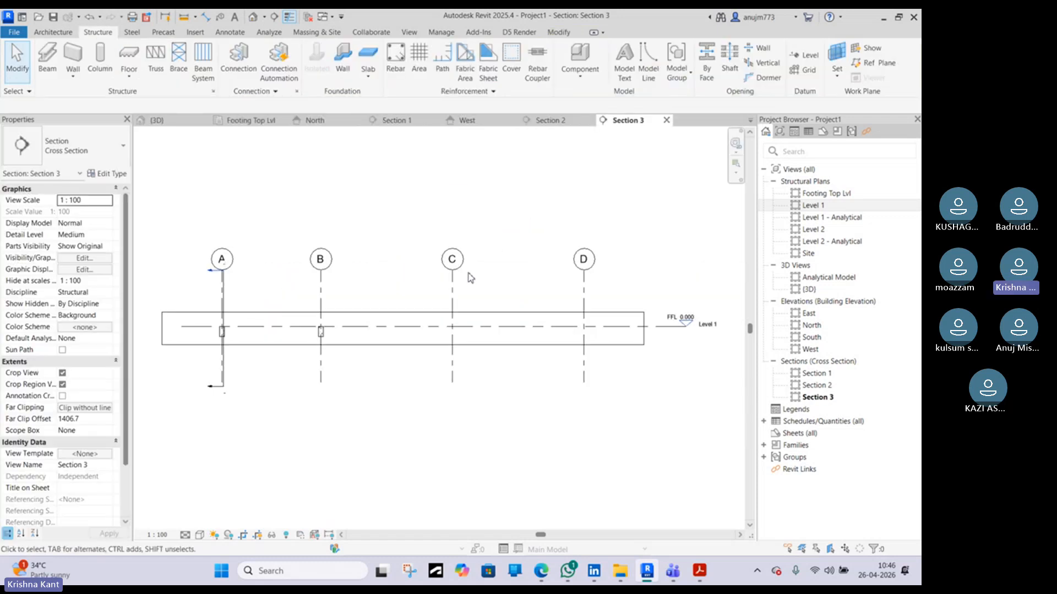
scroll(199, 336, "up", 3)
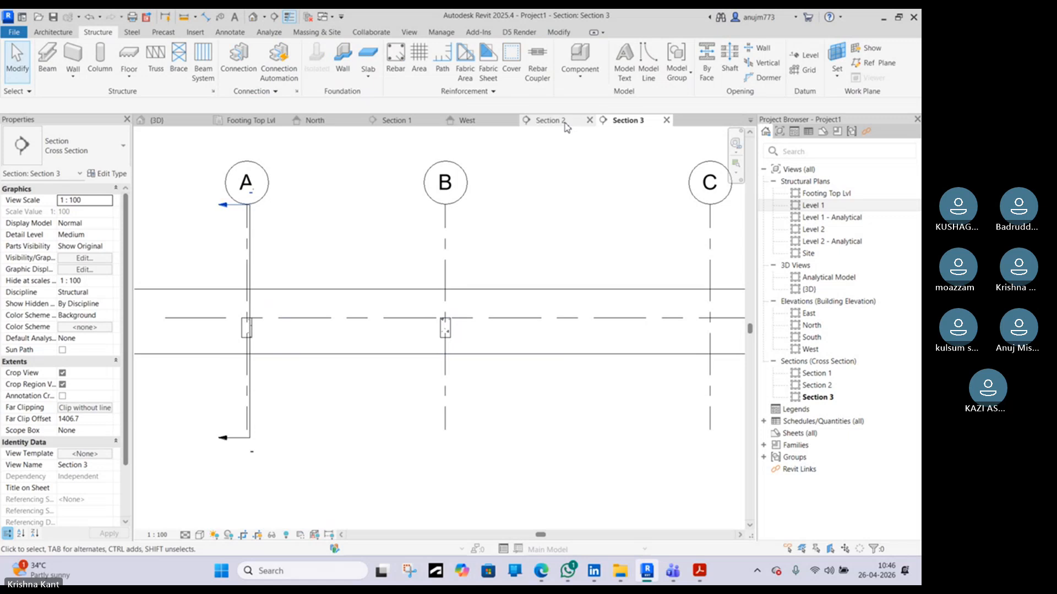
double_click(891, 205)
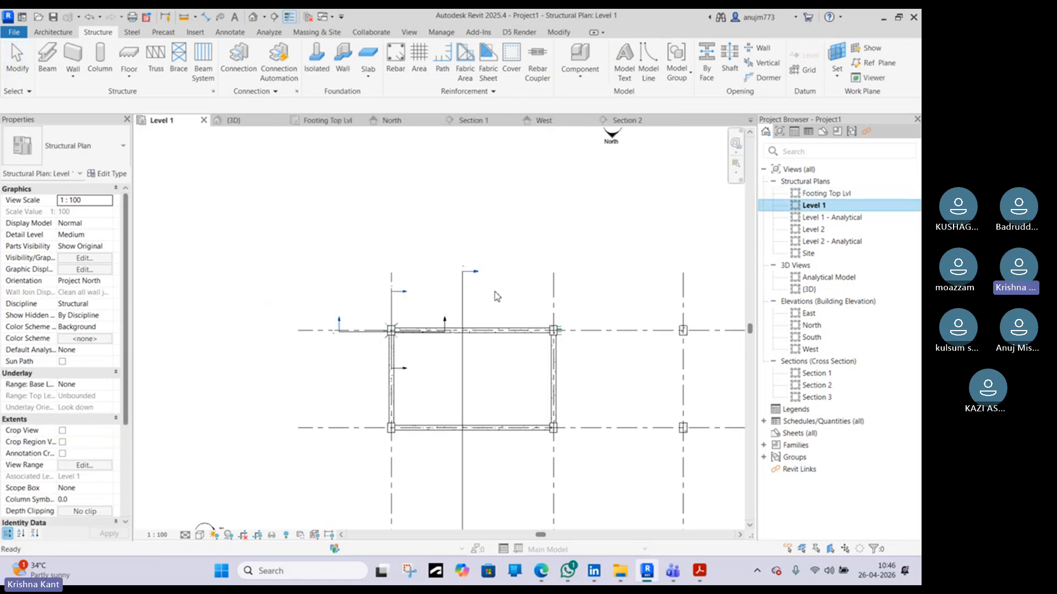
Adjust the length of the Section 3 line across the beam in the Level 1 plan
scroll(465, 292, "down", 5)
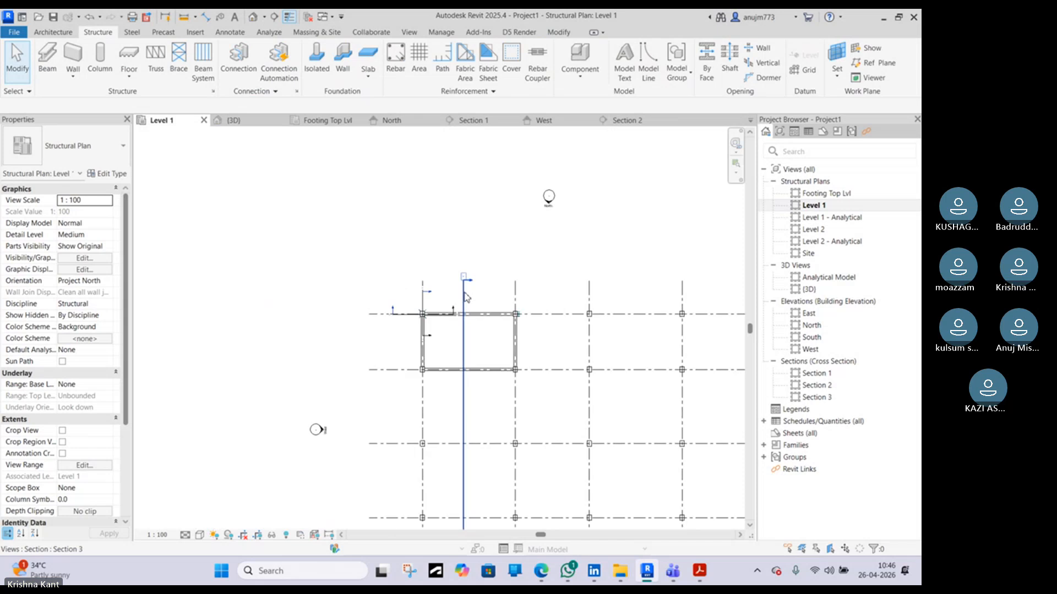
scroll(477, 353, "up", 3)
left_click(473, 352)
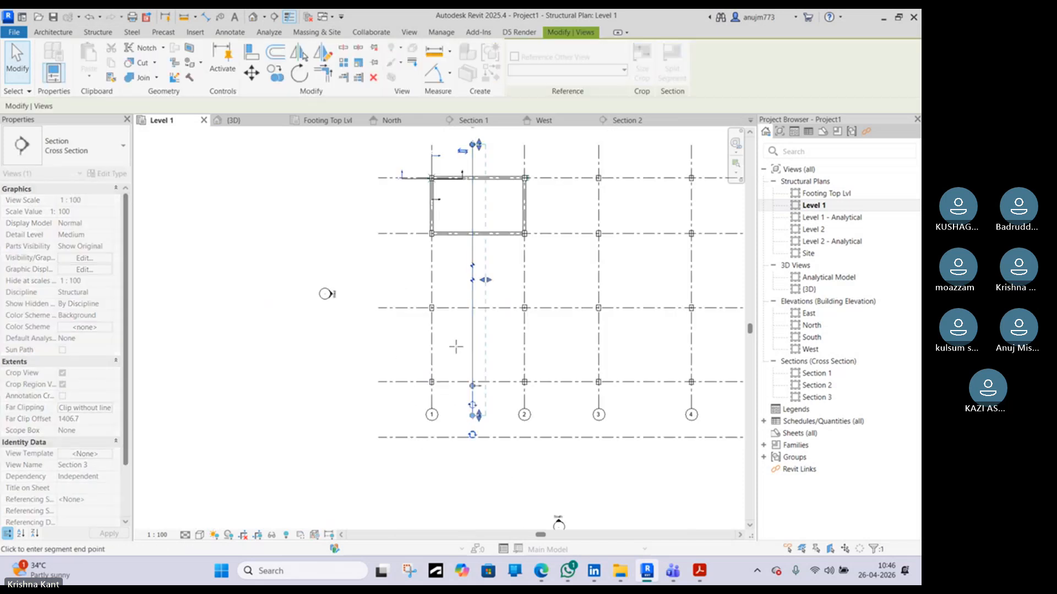
left_click(472, 206)
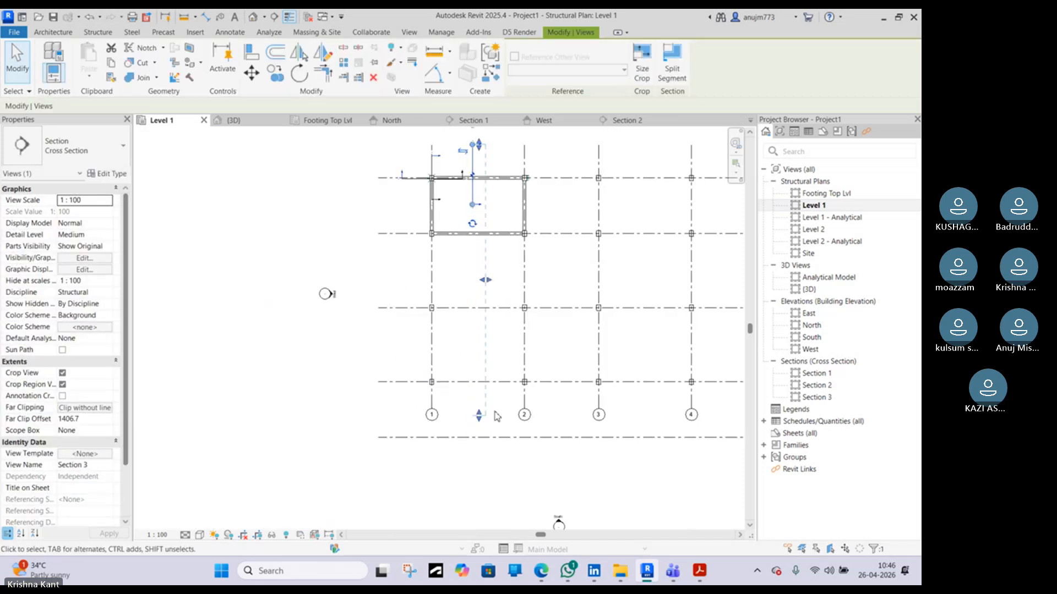
left_click_drag(479, 415, 467, 202)
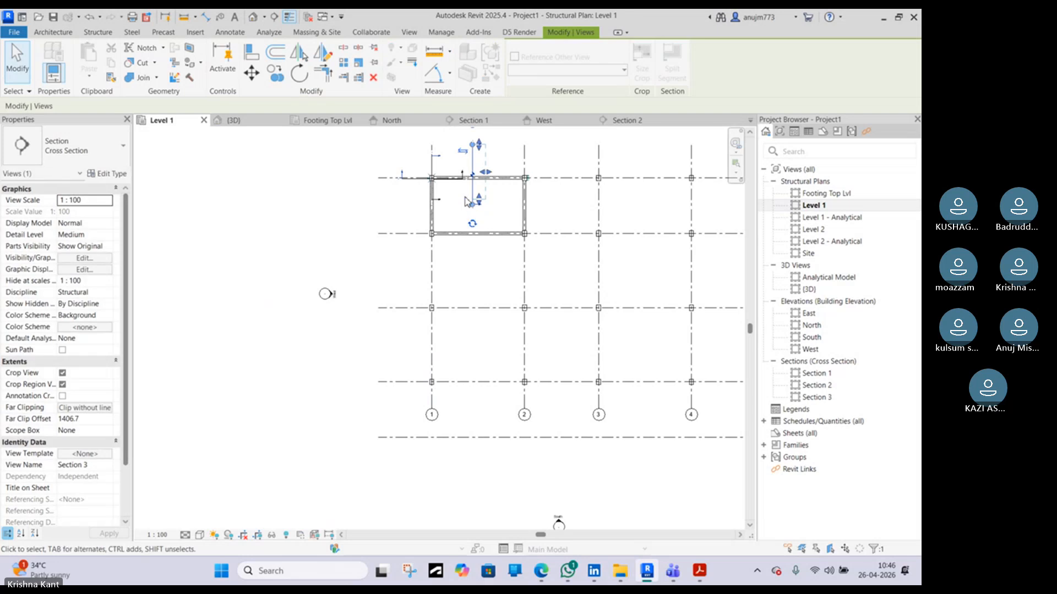
scroll(477, 174, "up", 4)
middle_click_drag(477, 174, 468, 388)
scroll(473, 353, "up", 4)
left_click(472, 353)
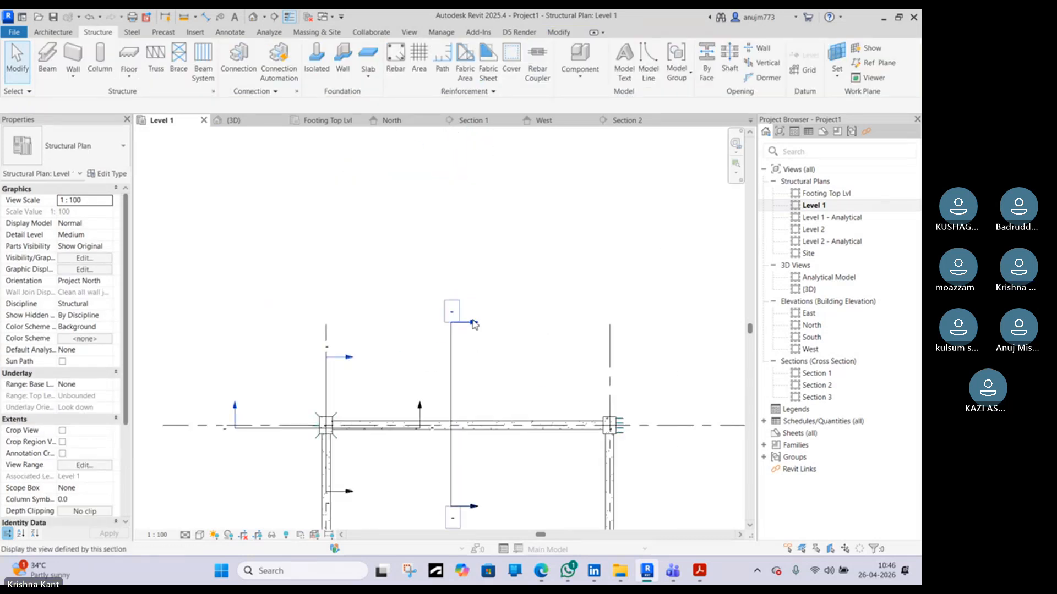
Open Section 3 and zoom in on the beam cross-section
double_click(474, 325)
scroll(420, 326, "down", 3)
scroll(330, 324, "up", 8)
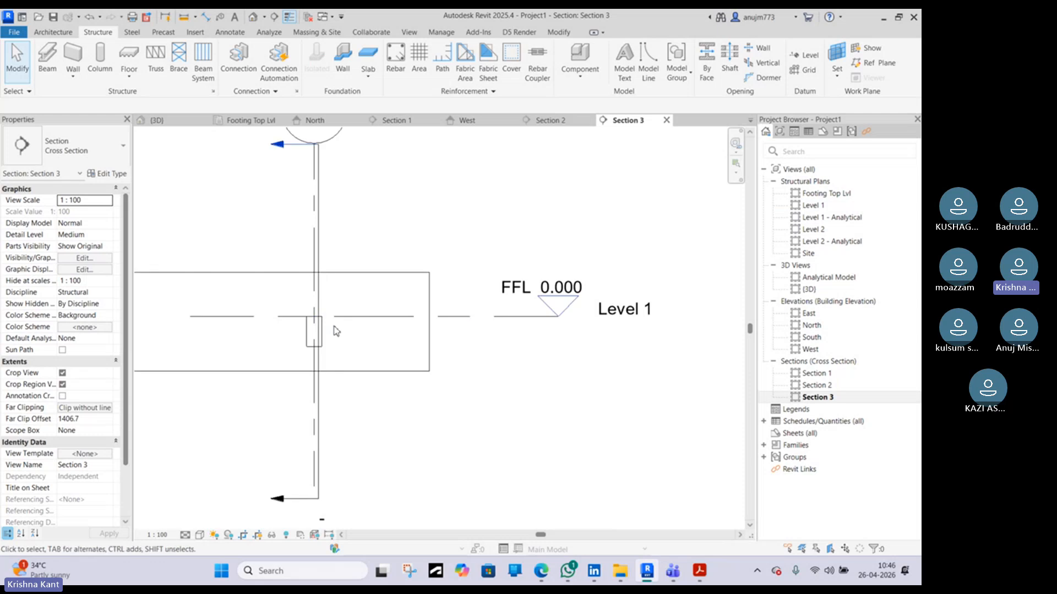
Zoom in on the beam cross-section and measure its depth with a temporary aligned dimension
middle_click_drag(342, 312, 446, 335)
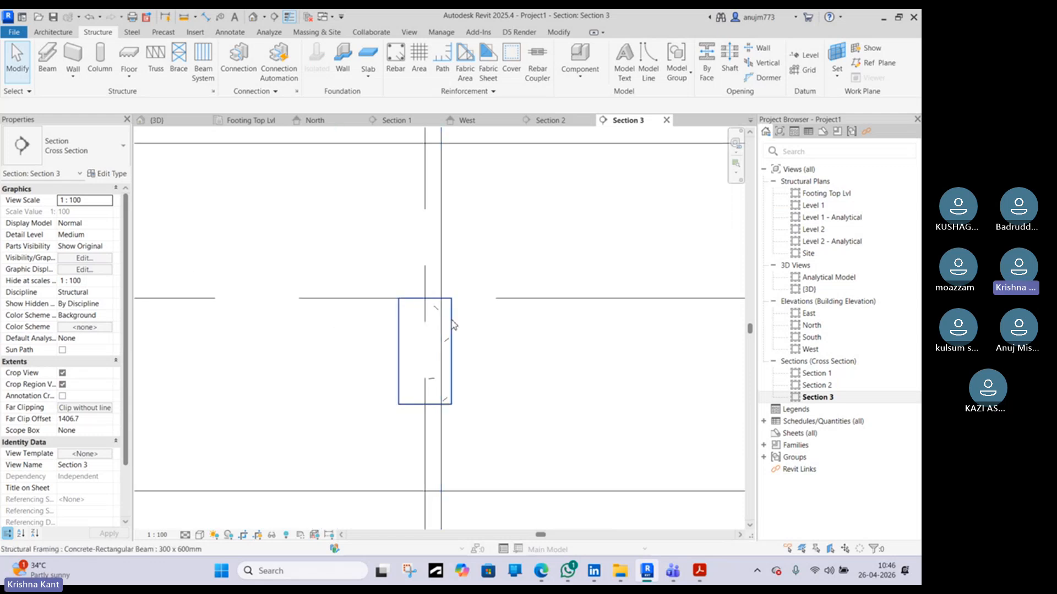
scroll(450, 321, "up", 3)
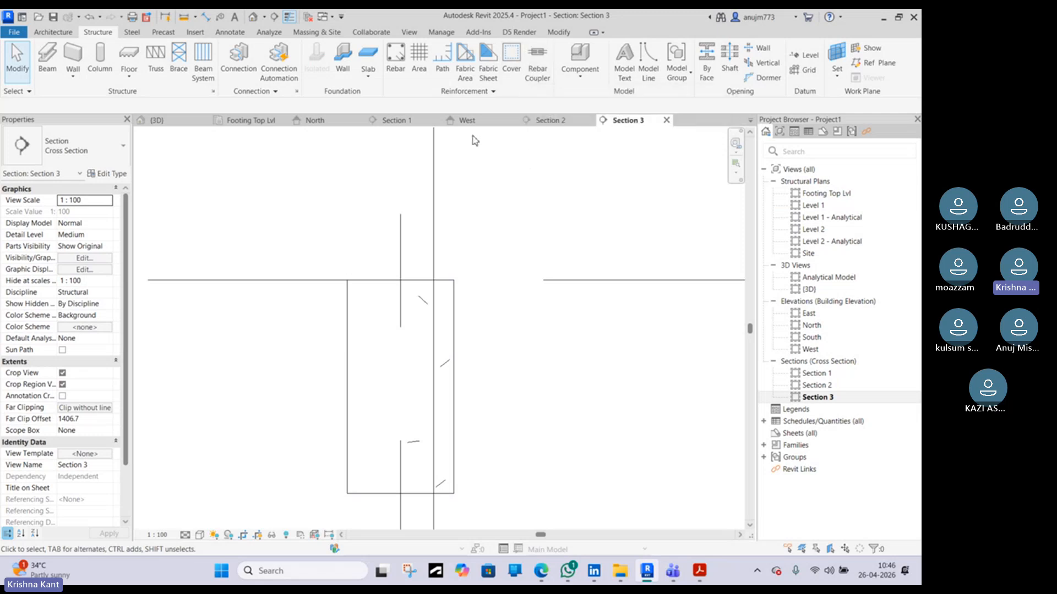
left_click(204, 18)
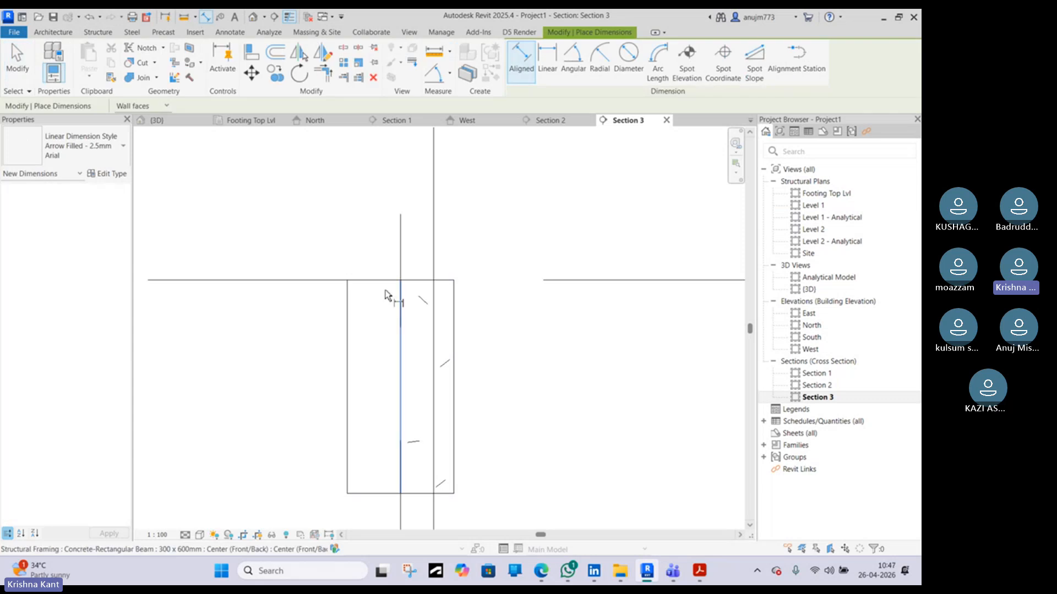
left_click(366, 289)
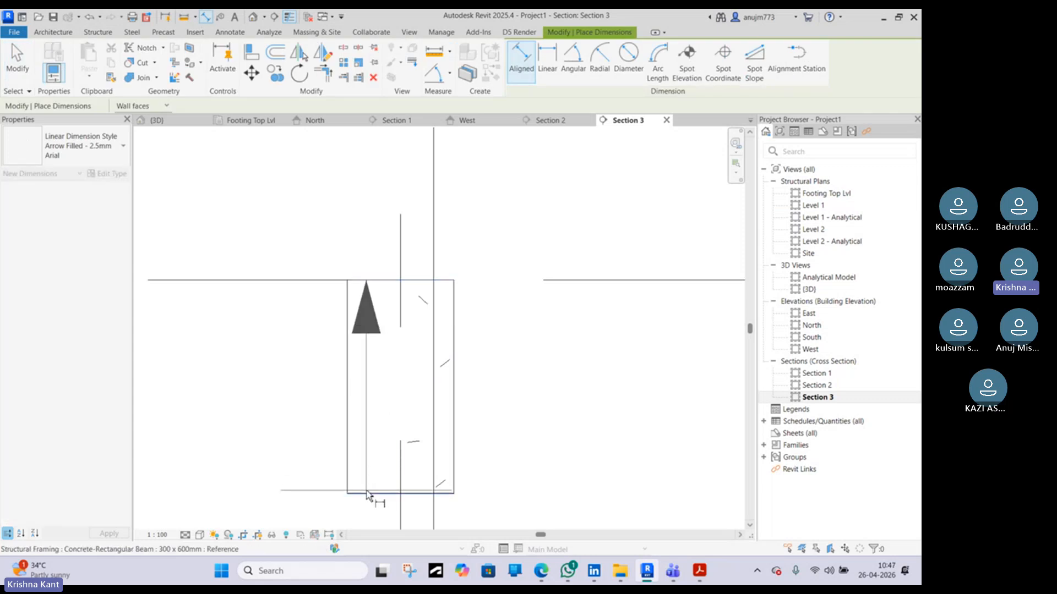
left_click(366, 494)
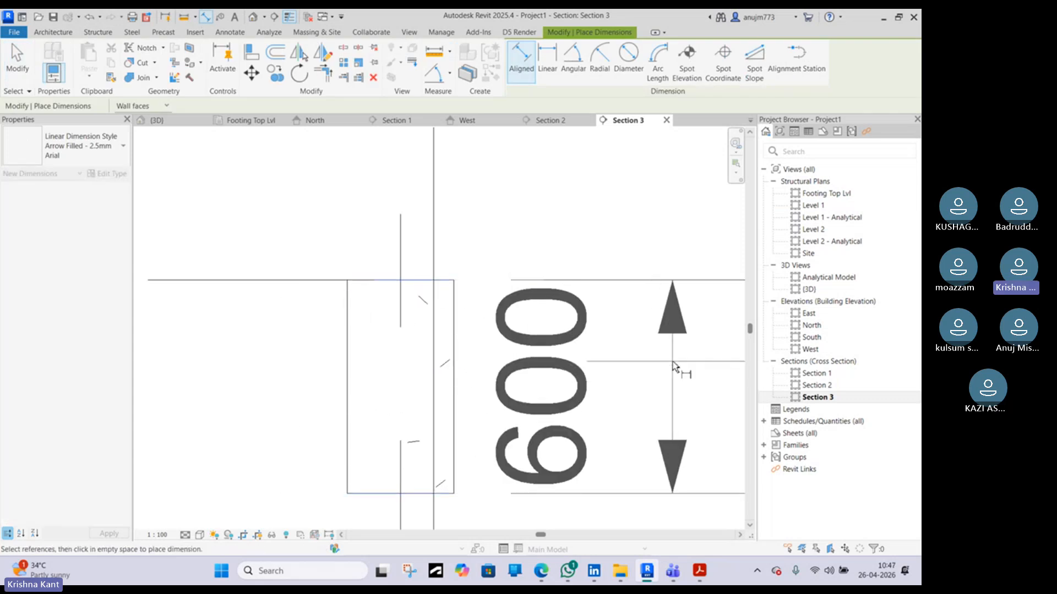
key("Escape")
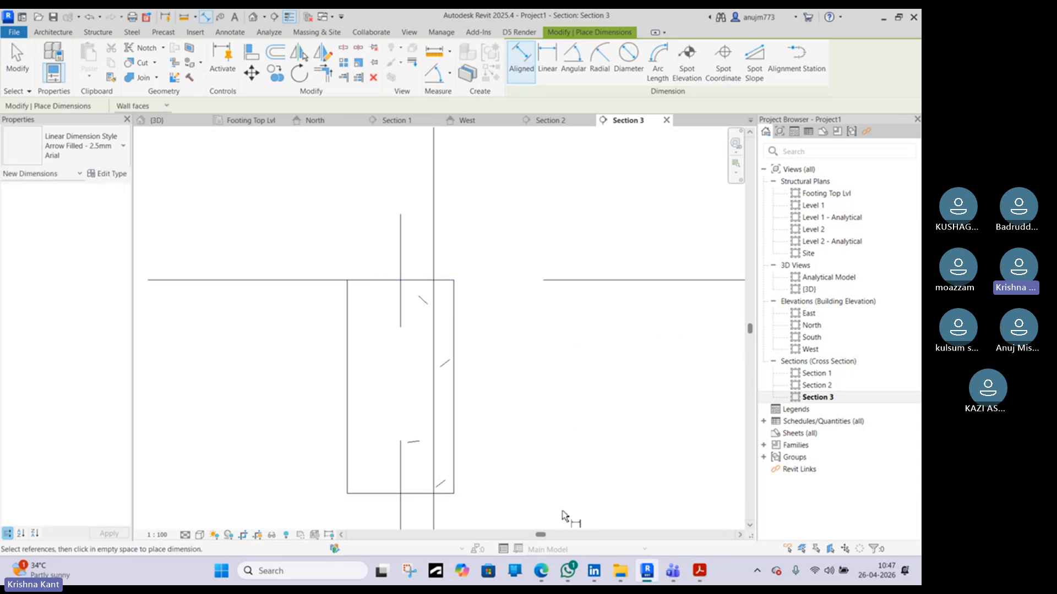
Switch to the web browser and search Google for beam clear cover, showing all results
left_click(541, 571)
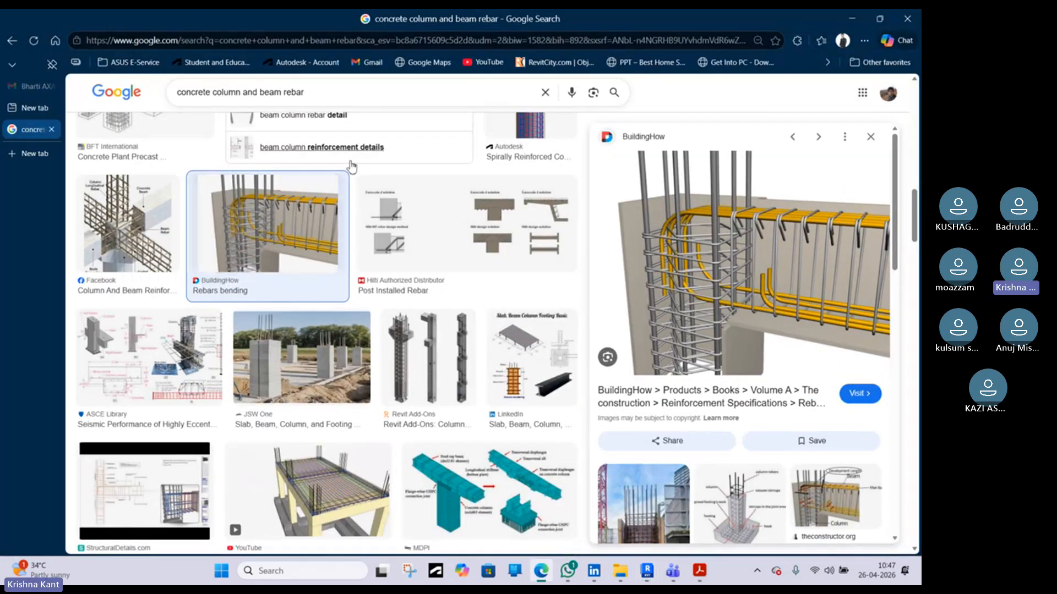
left_click(340, 94)
left_click_drag(305, 93, 166, 93)
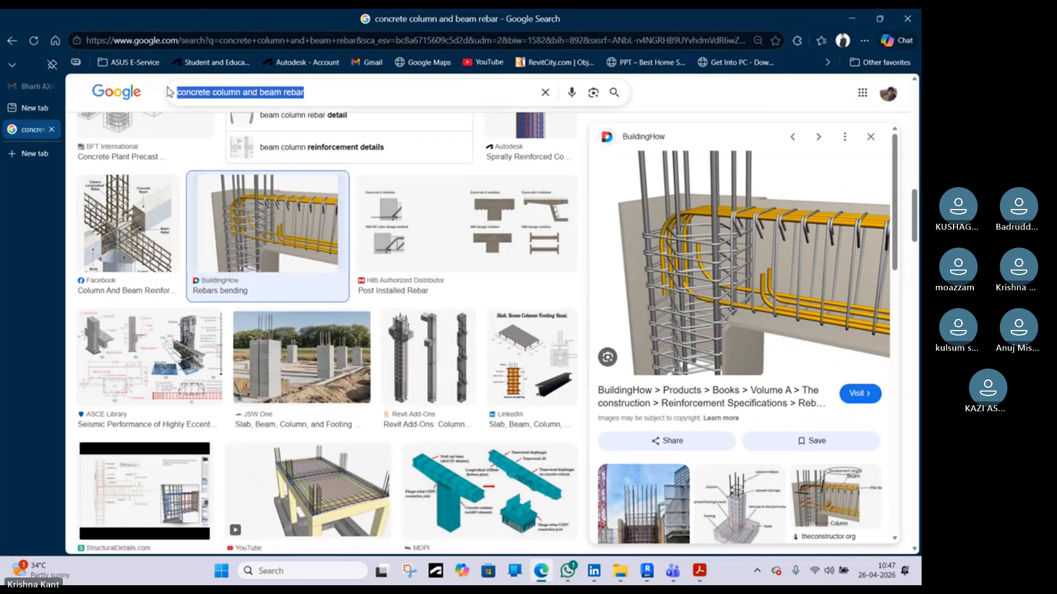
type("beam")
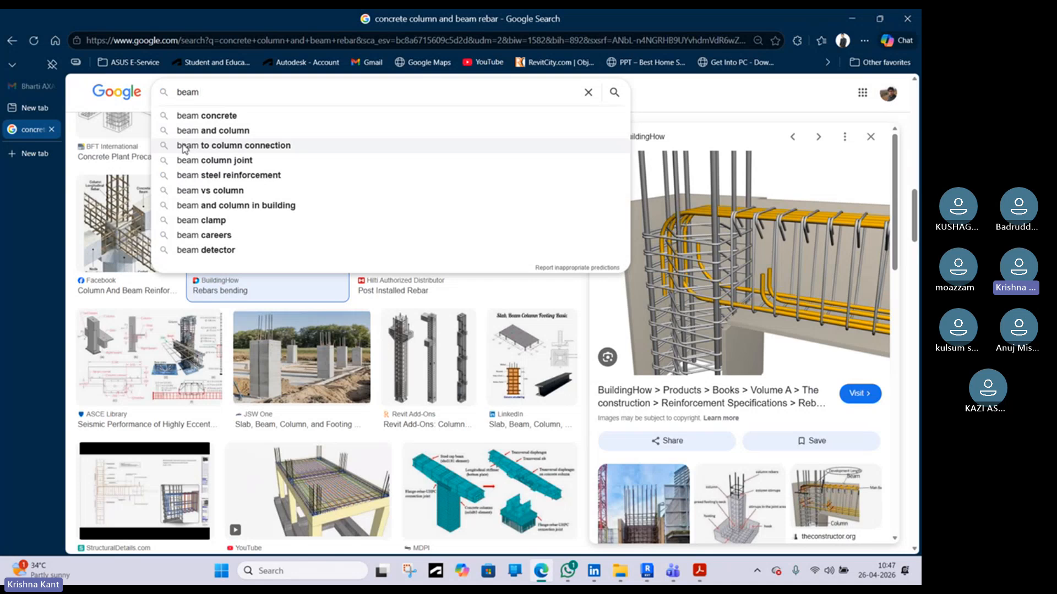
type("cover")
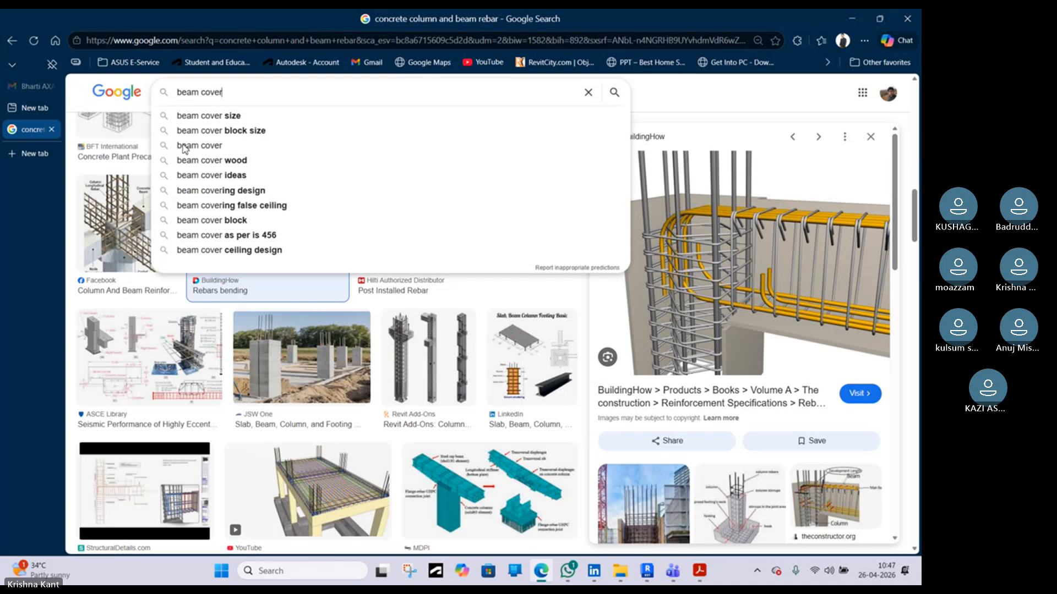
key("Return")
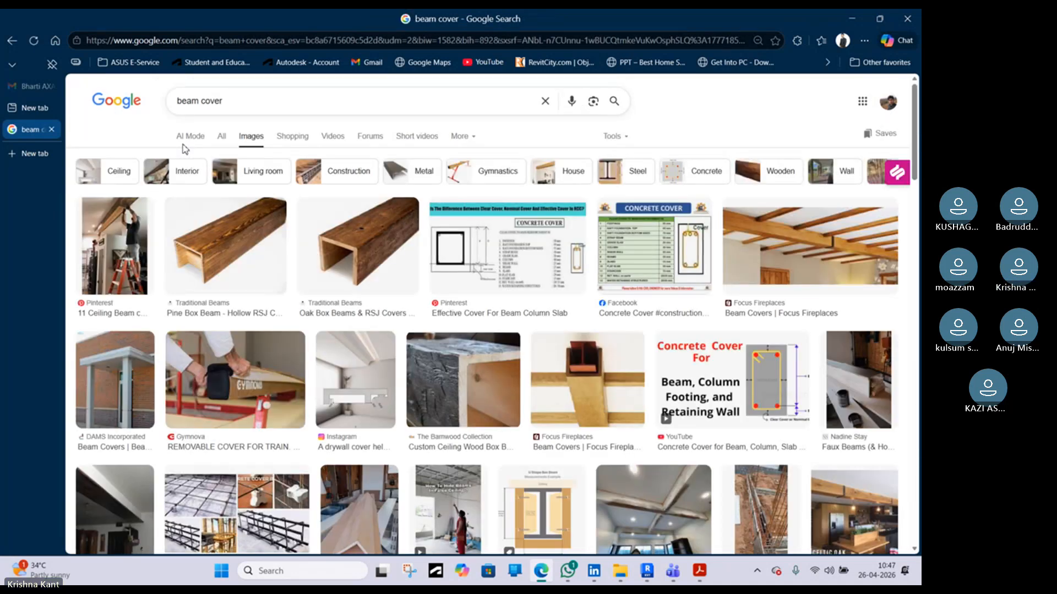
left_click(206, 105)
type("clear c")
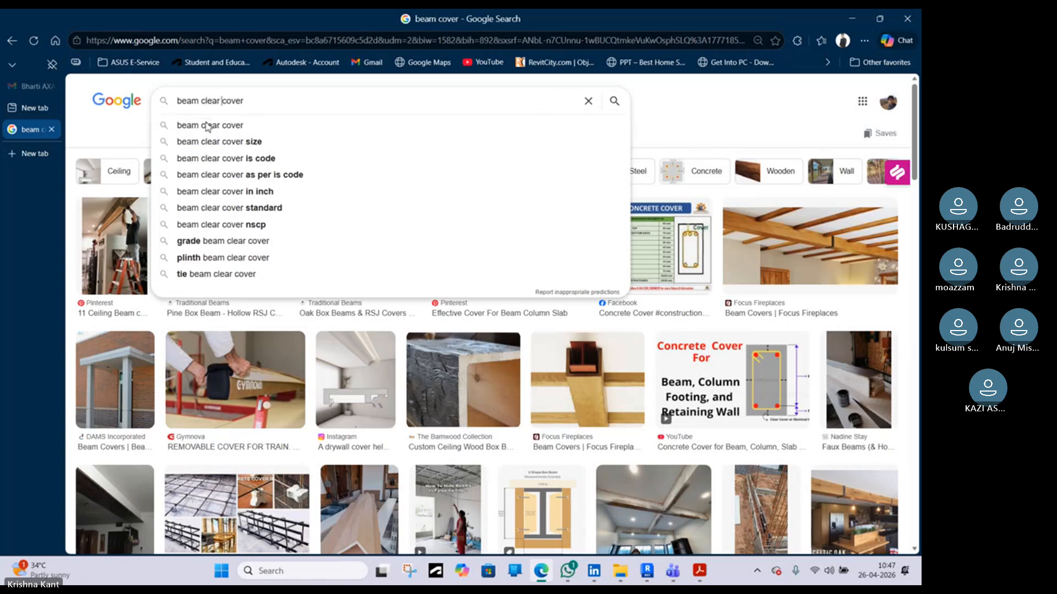
left_click(207, 126)
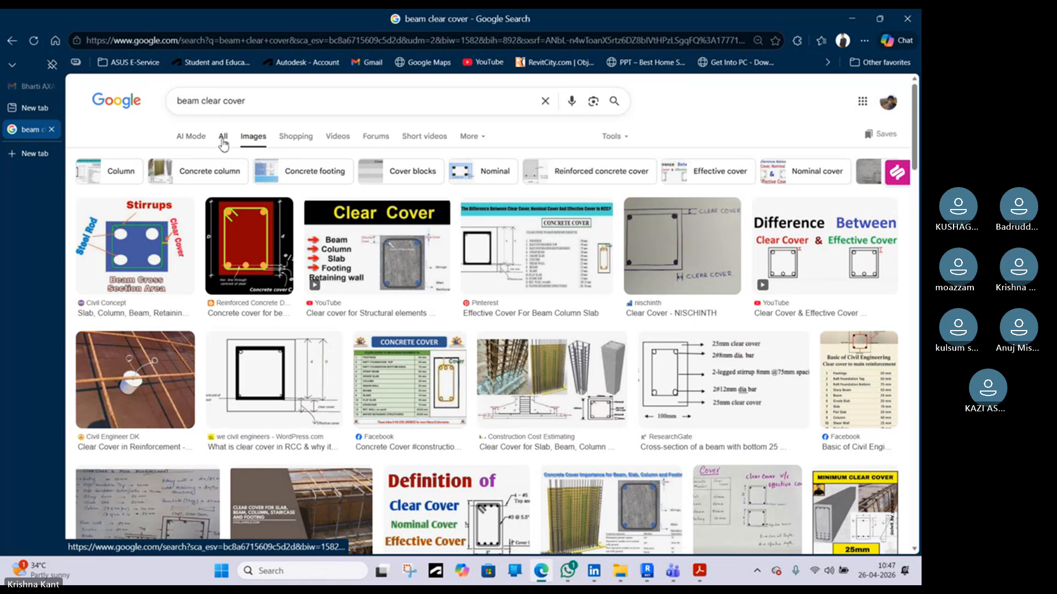
left_click(223, 137)
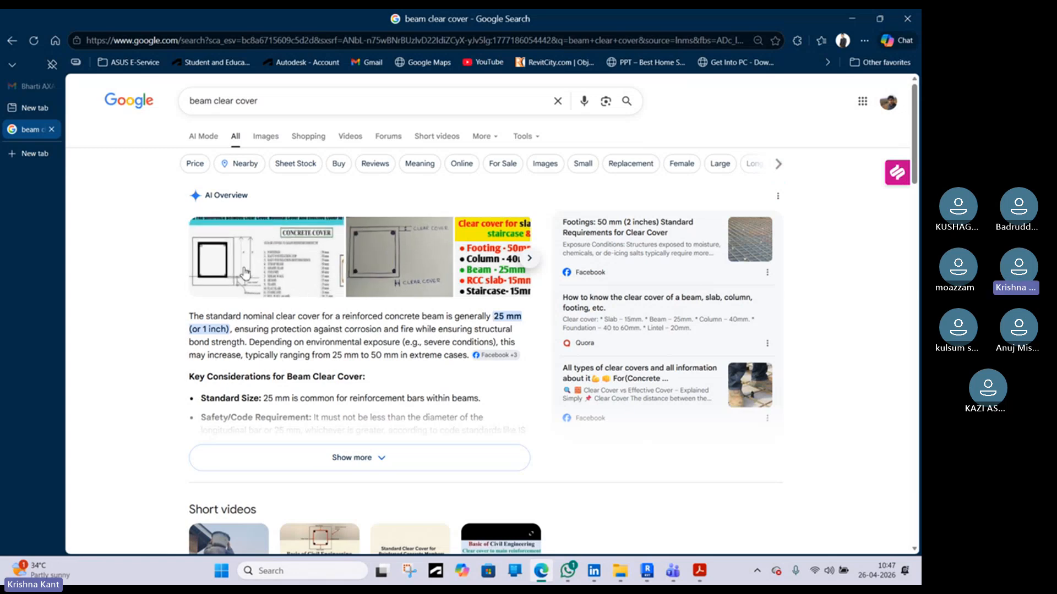
Read the search overview on standard beam clear cover values and return to Revit
left_click(290, 272)
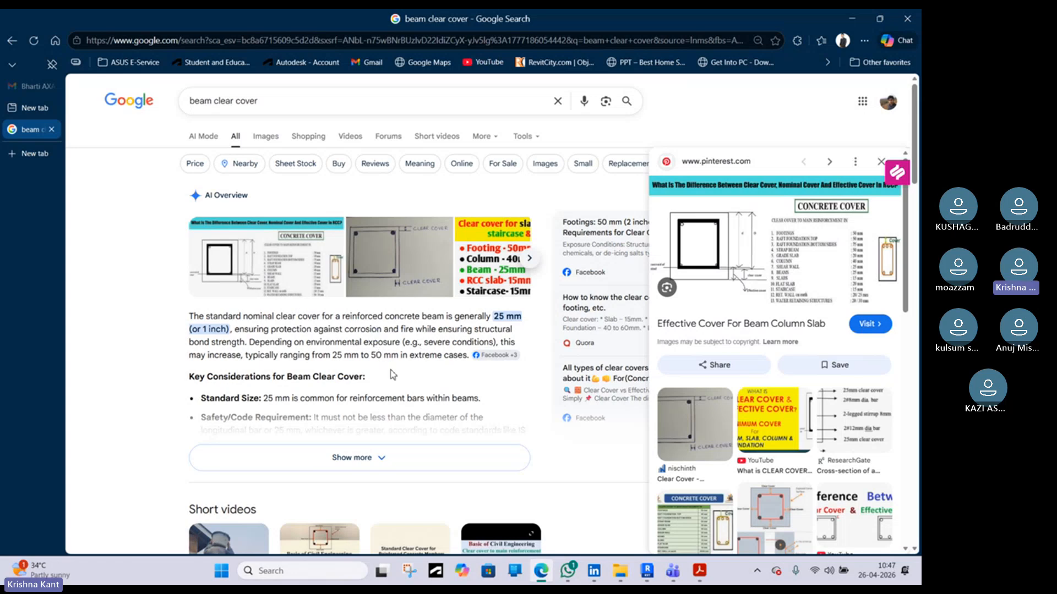
left_click(385, 448)
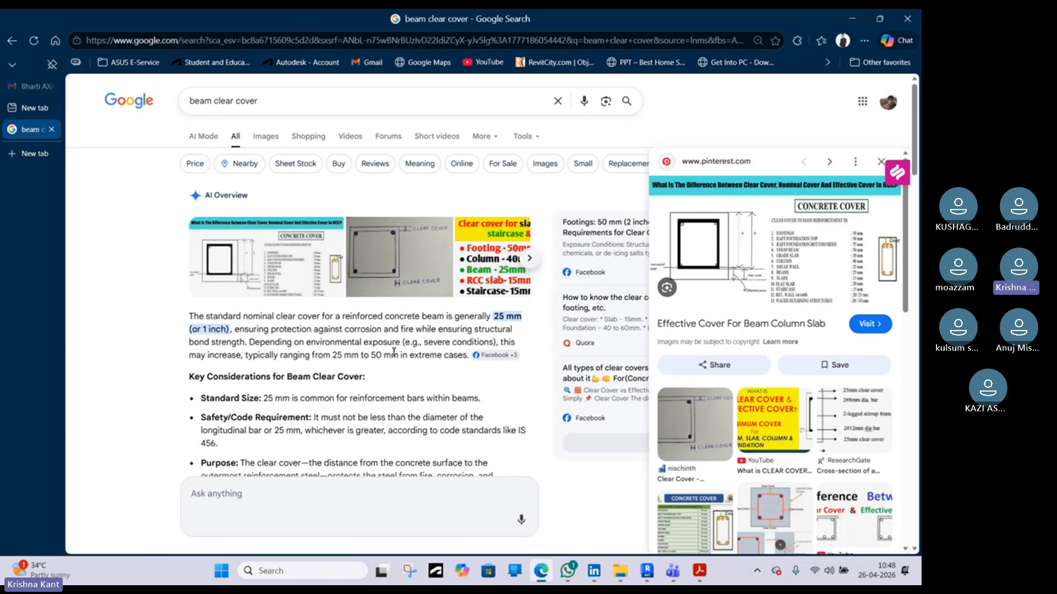
scroll(417, 340, "down", 3)
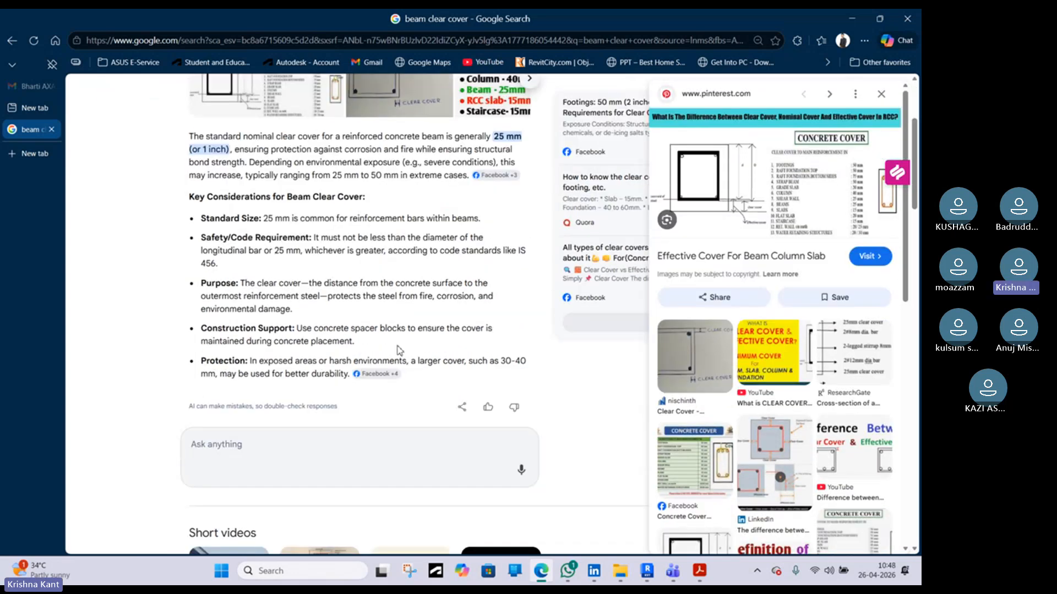
scroll(399, 351, "down", 4)
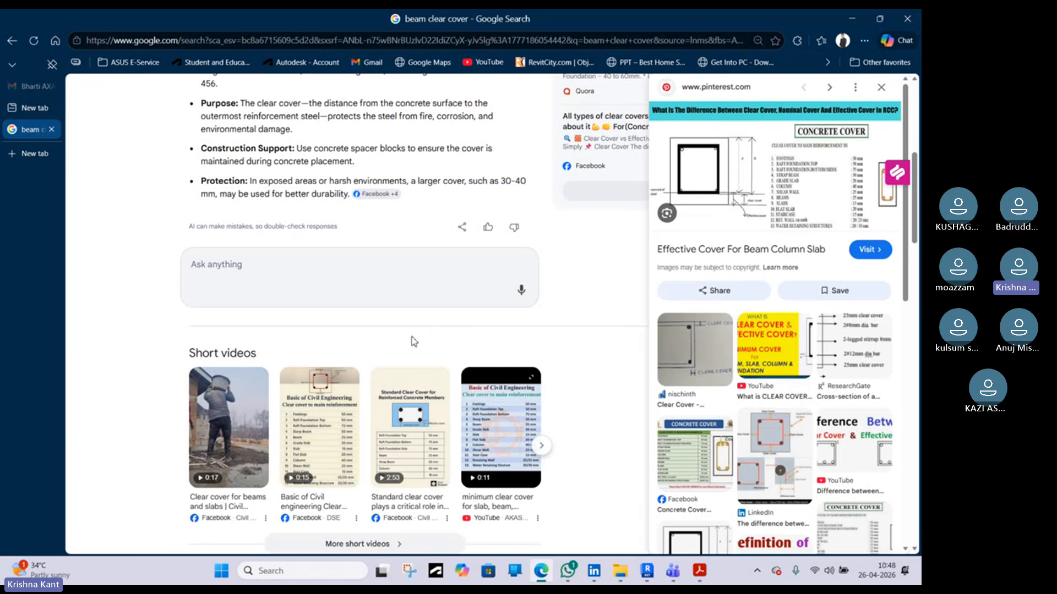
scroll(414, 341, "up", 5)
scroll(410, 317, "up", 2)
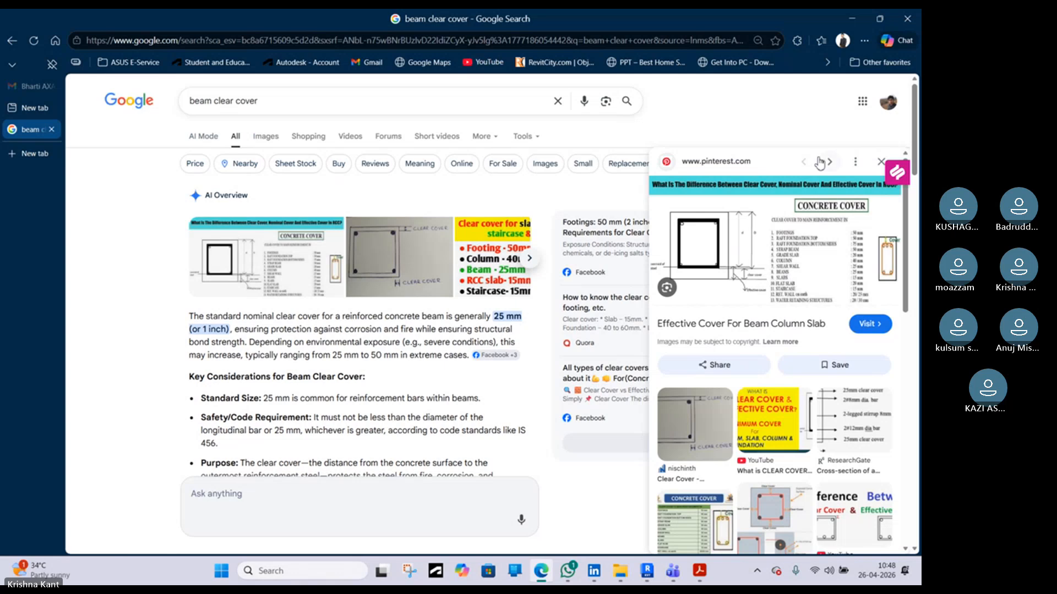
left_click(853, 19)
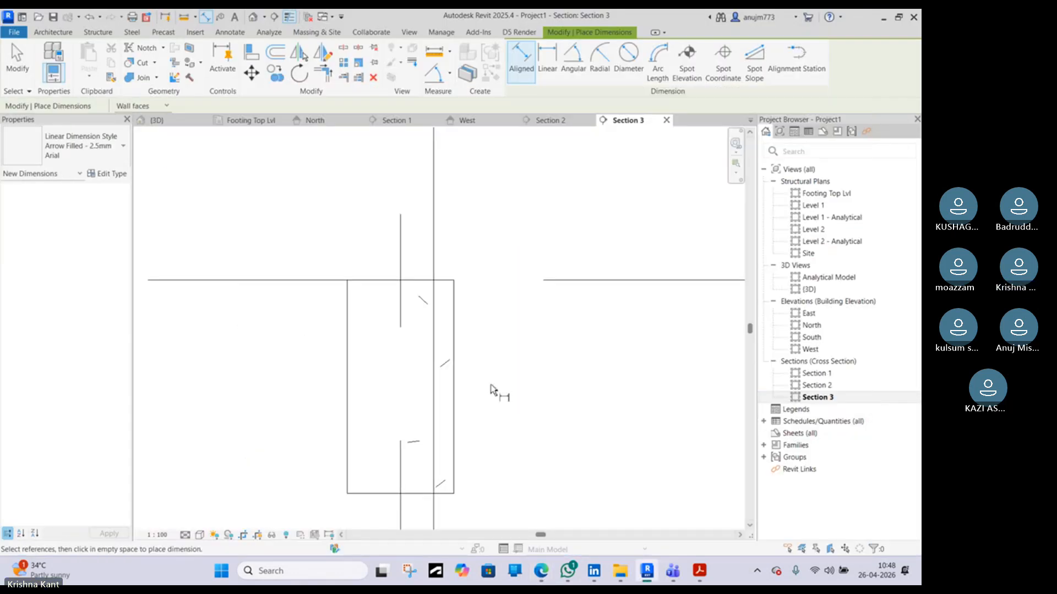
Inspect the beam's properties and review the cover entries in the Rebar Cover Settings dialog
key("Escape")
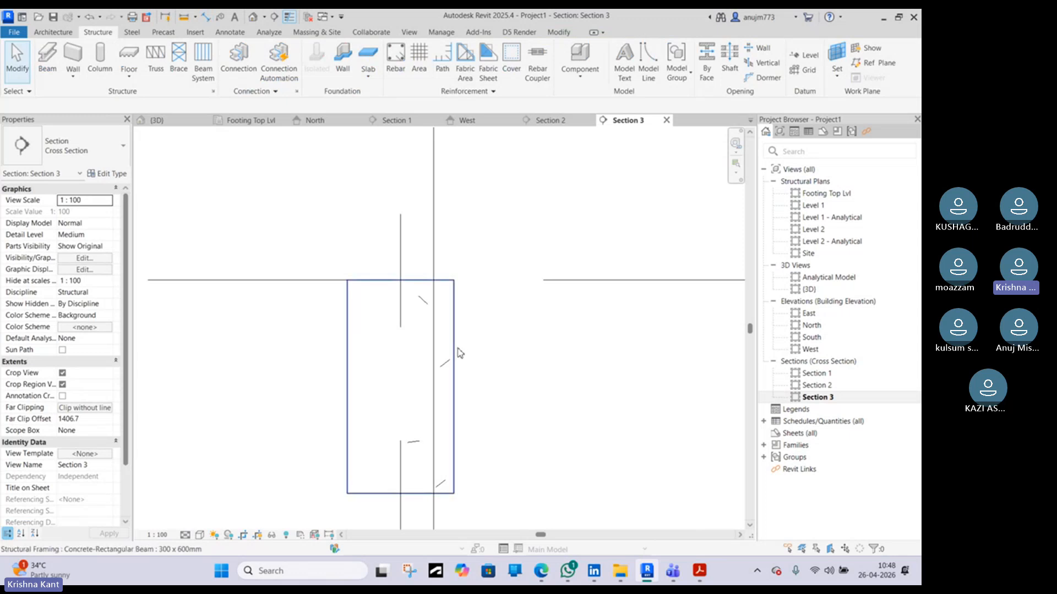
left_click(456, 355)
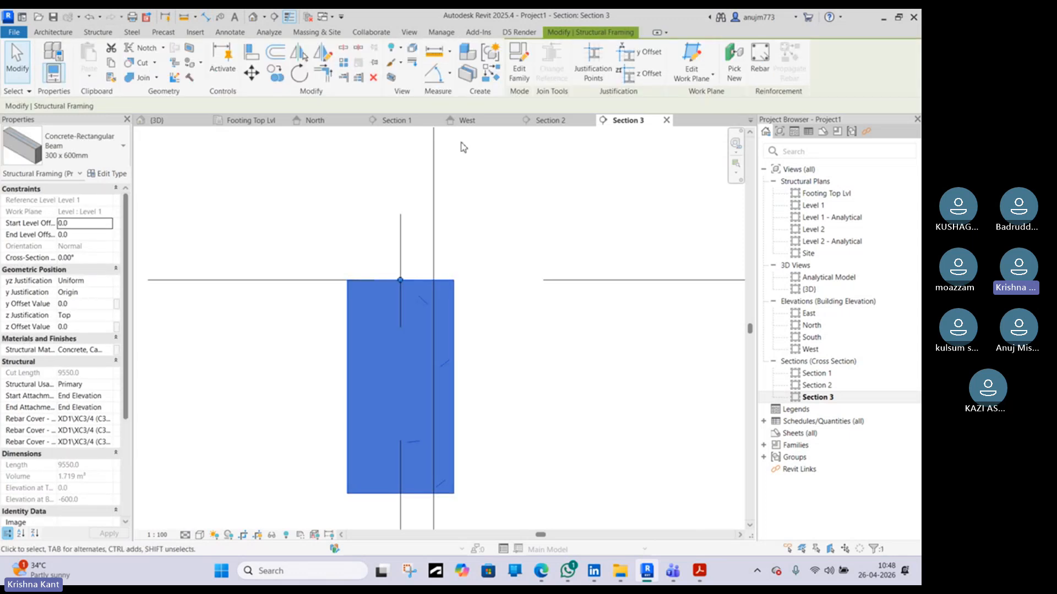
left_click(523, 322)
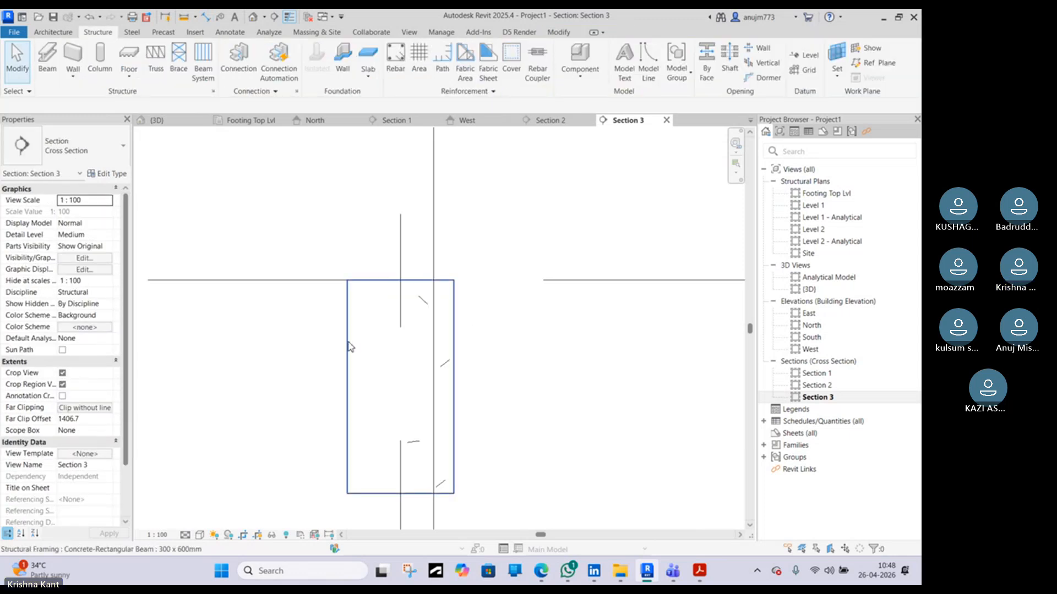
scroll(350, 347, "down", 2)
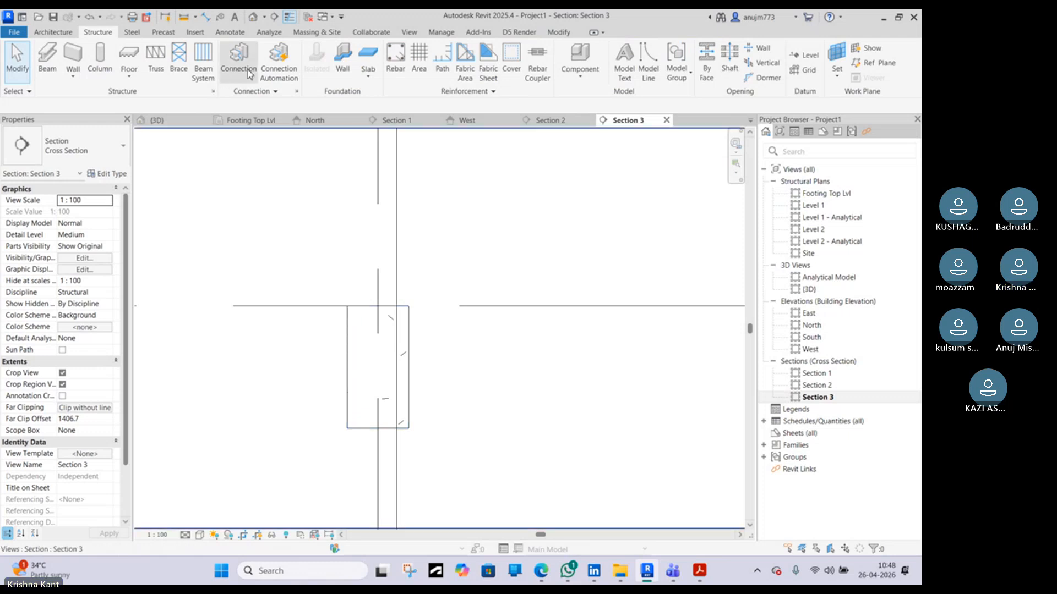
left_click(511, 60)
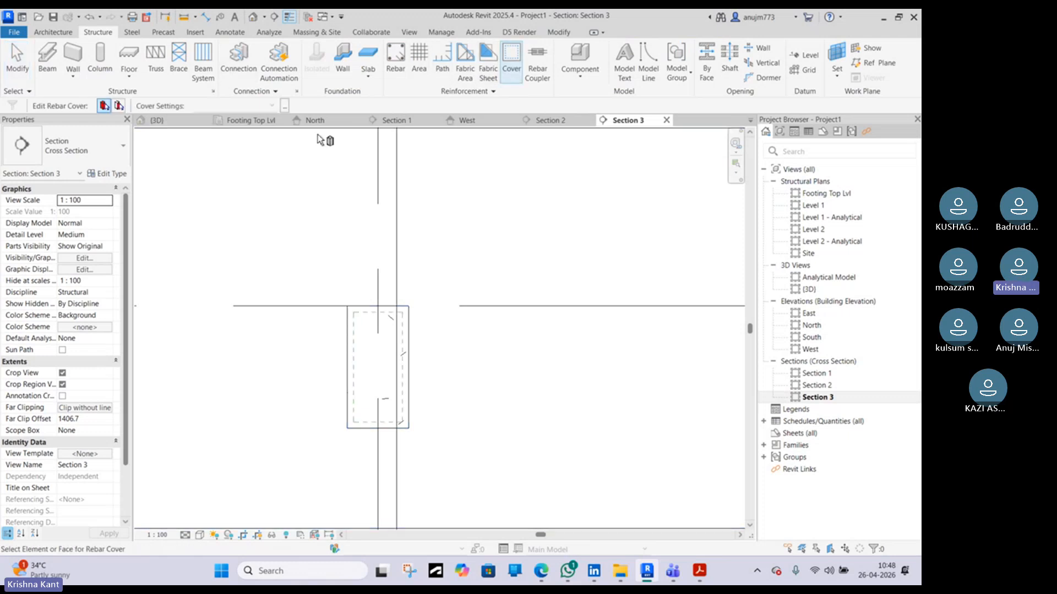
left_click(284, 105)
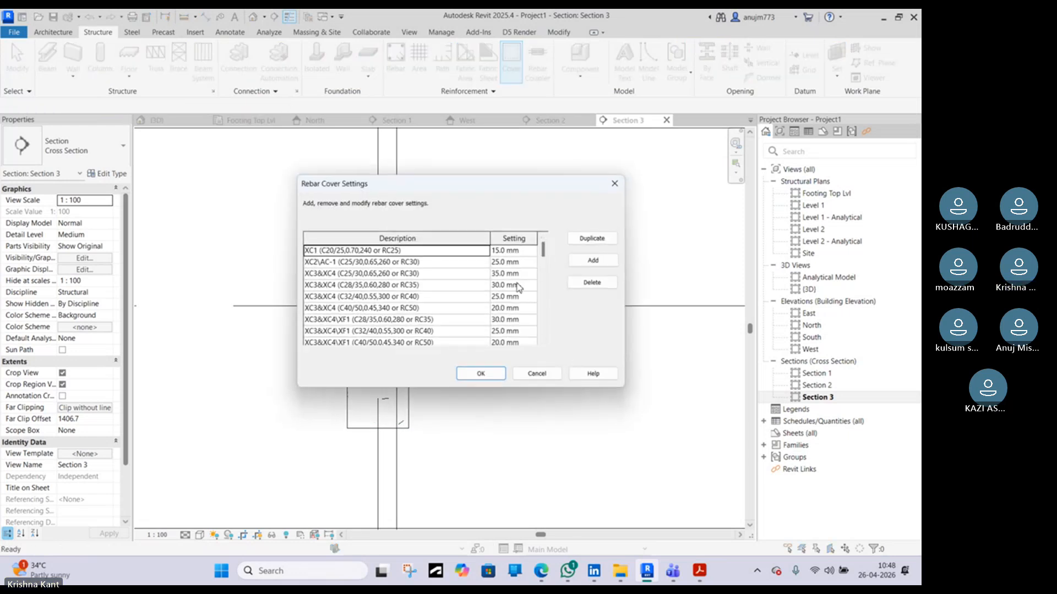
left_click(433, 287)
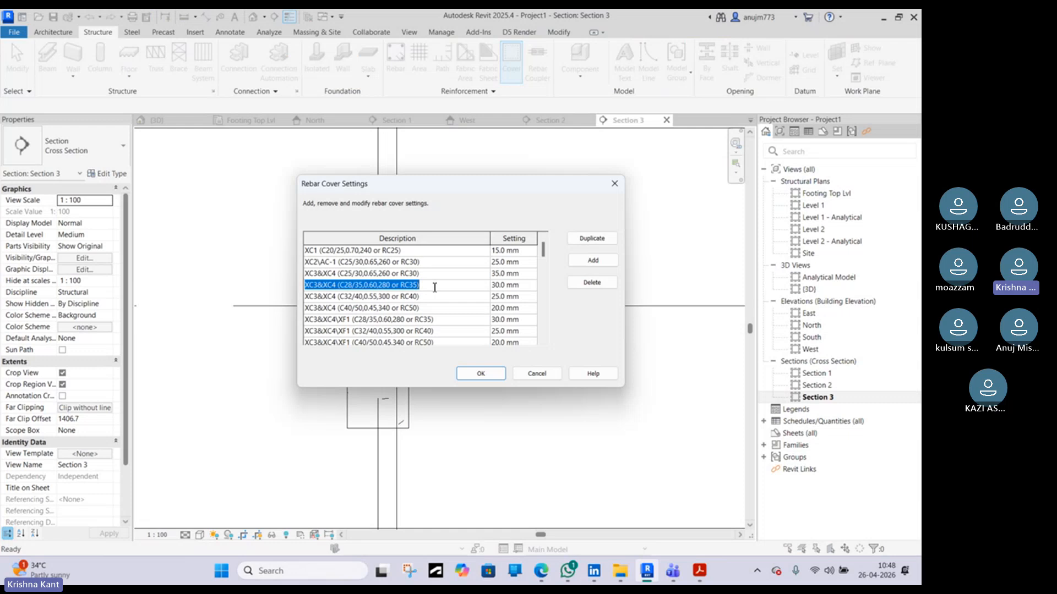
left_click(517, 285)
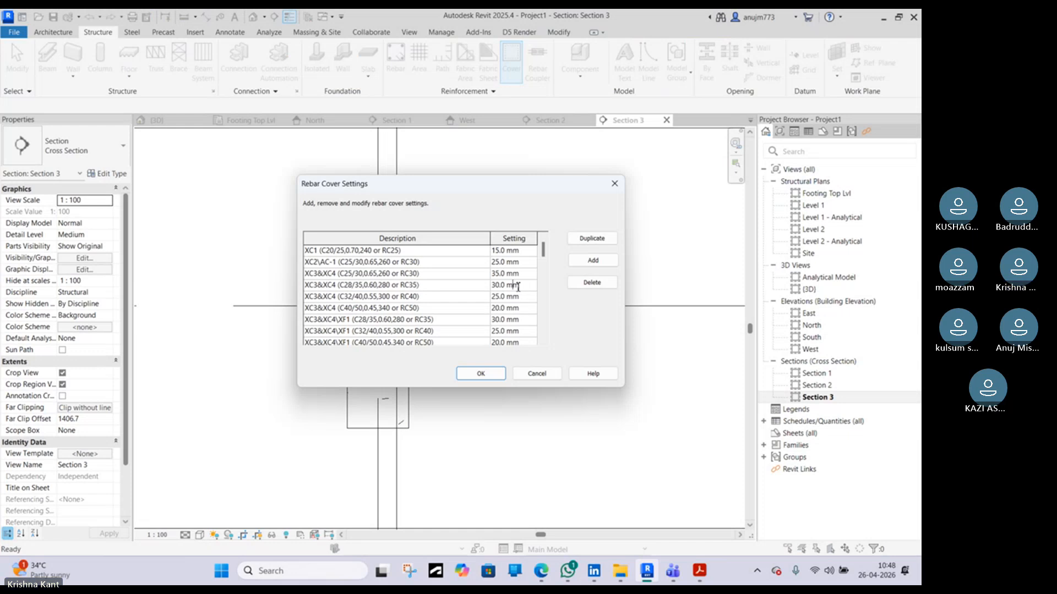
left_click(481, 374)
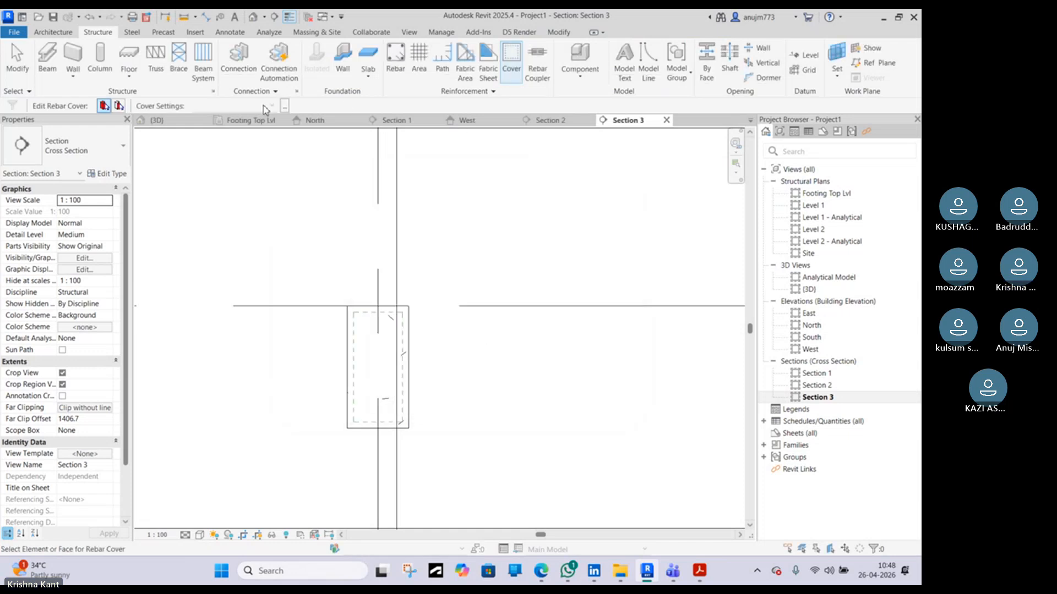
Set the beam's rebar cover to XS1\XC3/4+XF2(IIIB) (C35/45,0.40,380) <30 mm> using the Cover tool
left_click(408, 318)
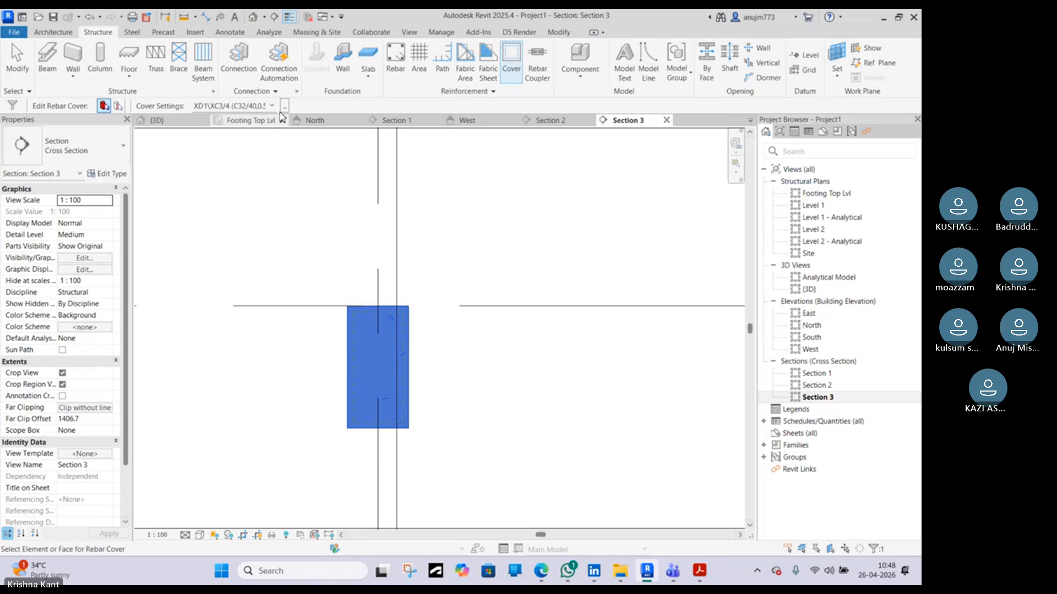
left_click(269, 106)
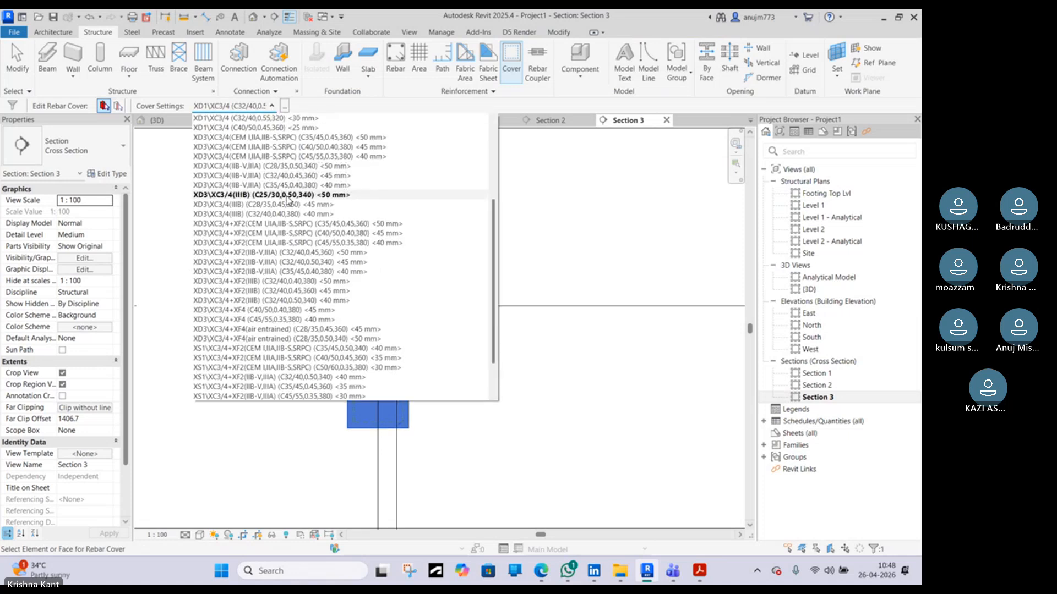
scroll(286, 199, "up", 3)
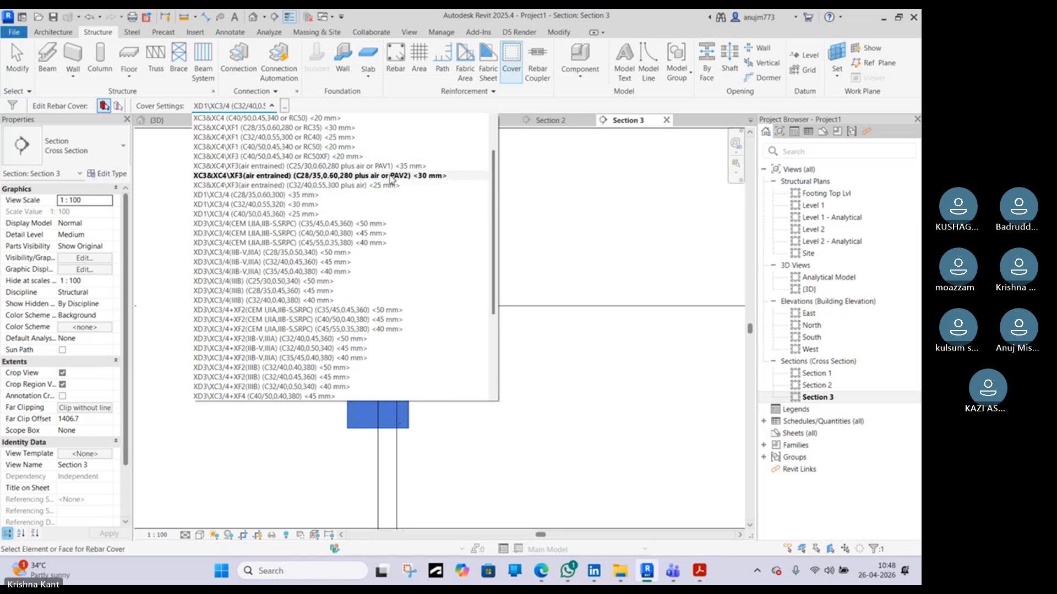
scroll(429, 193, "down", 5)
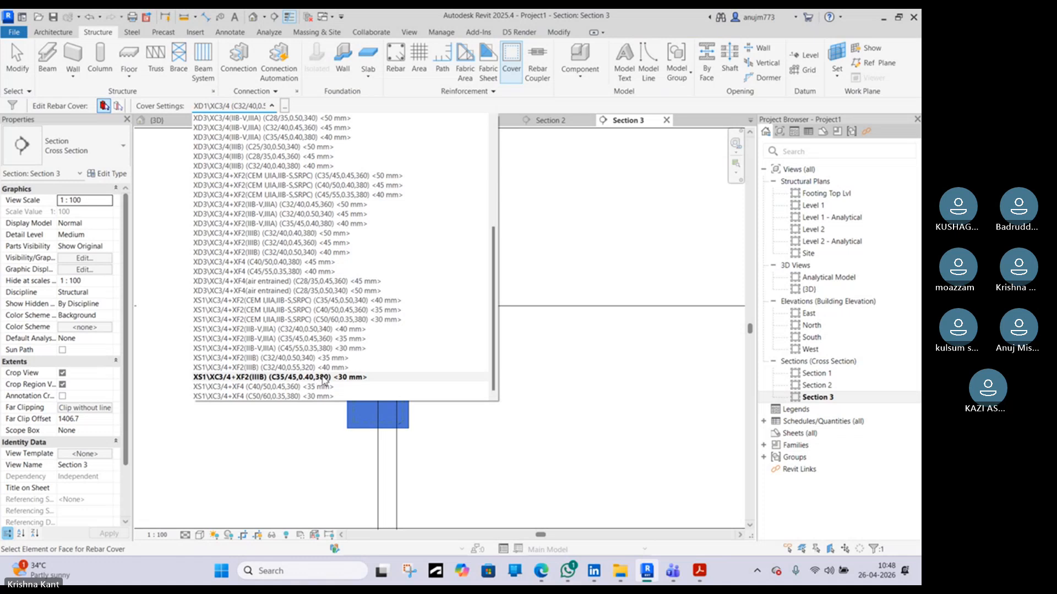
left_click(323, 379)
left_click(441, 348)
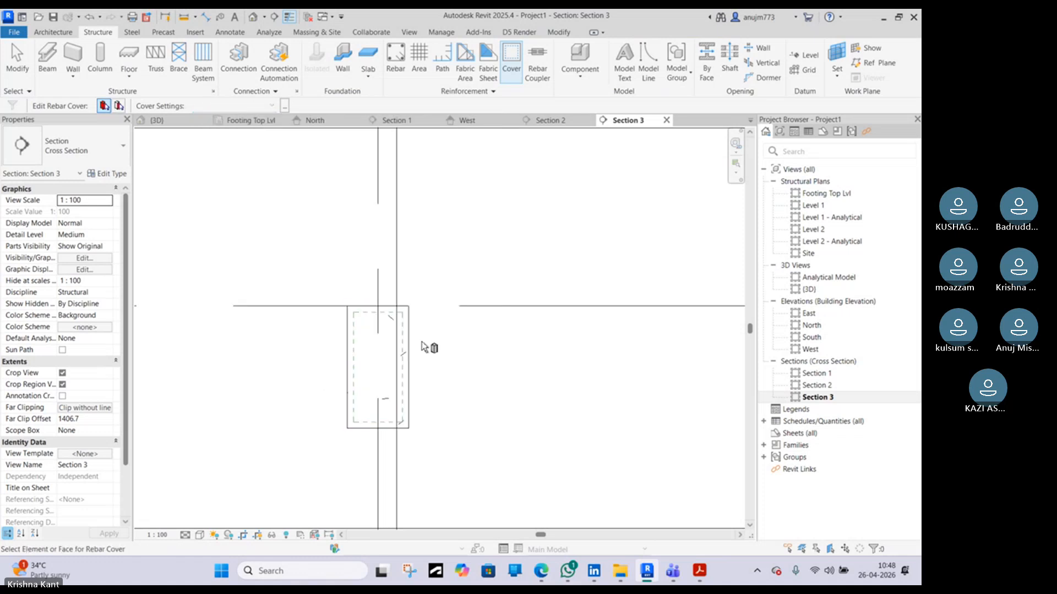
scroll(424, 348, "up", 1)
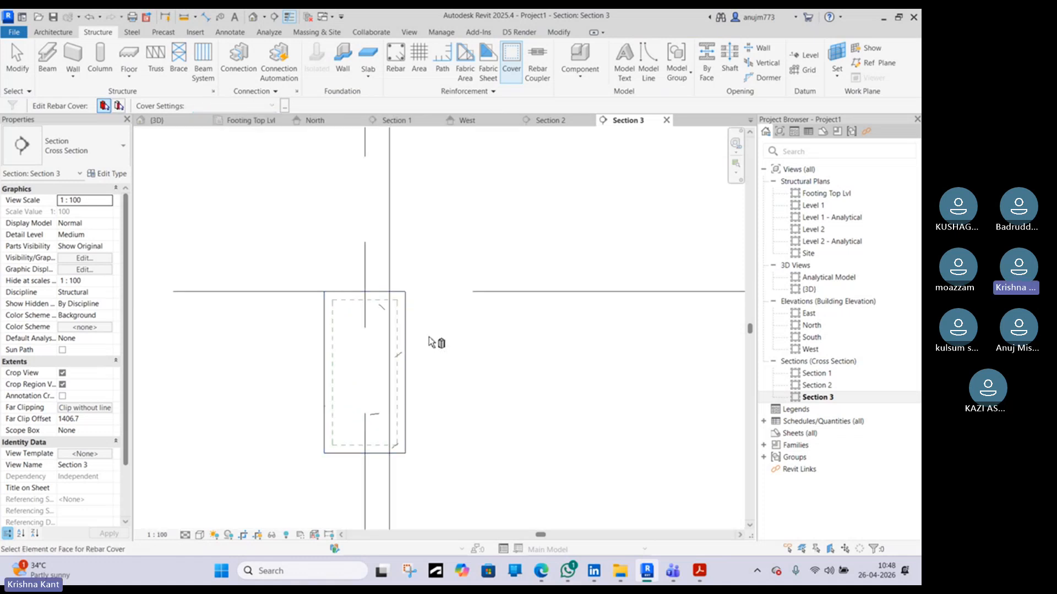
Start straight rebar (shape 00) placed perpendicular to cover and place H12 bars at the beam section's two top corners
left_click(389, 72)
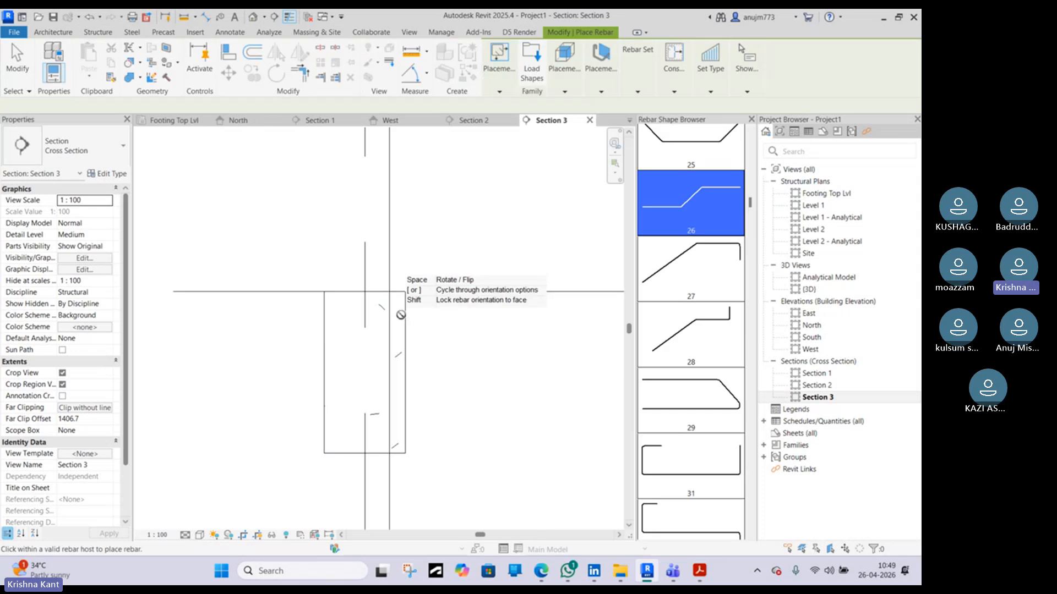
scroll(716, 187, "up", 10)
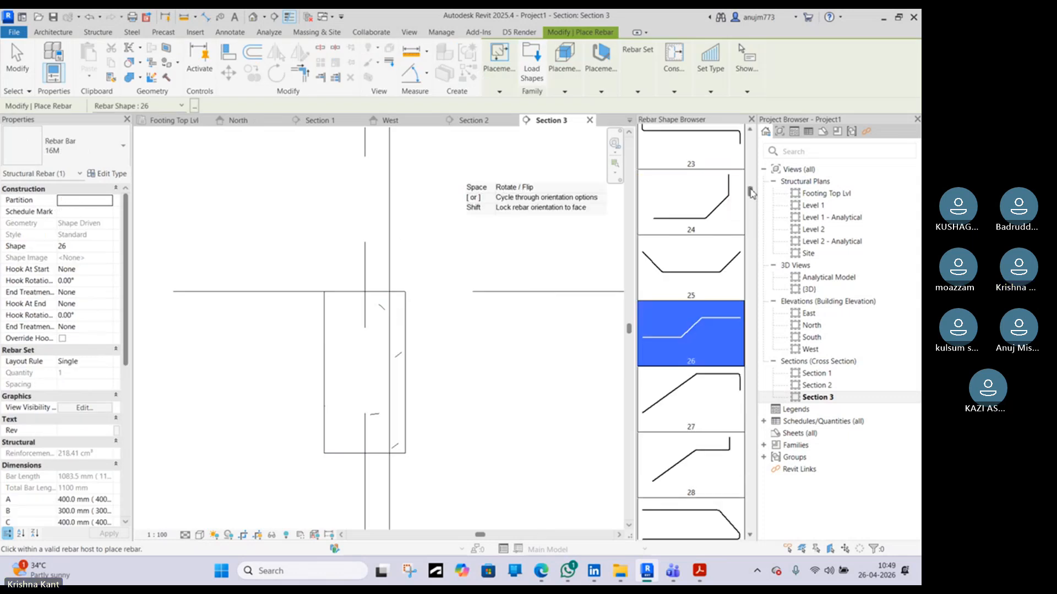
left_click(713, 153)
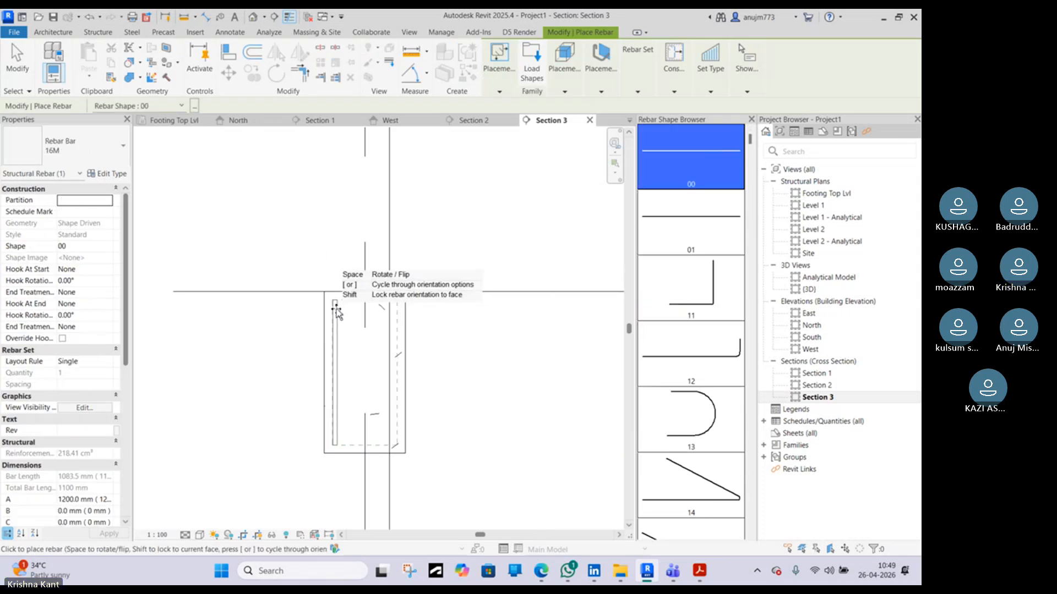
scroll(336, 307, "up", 2)
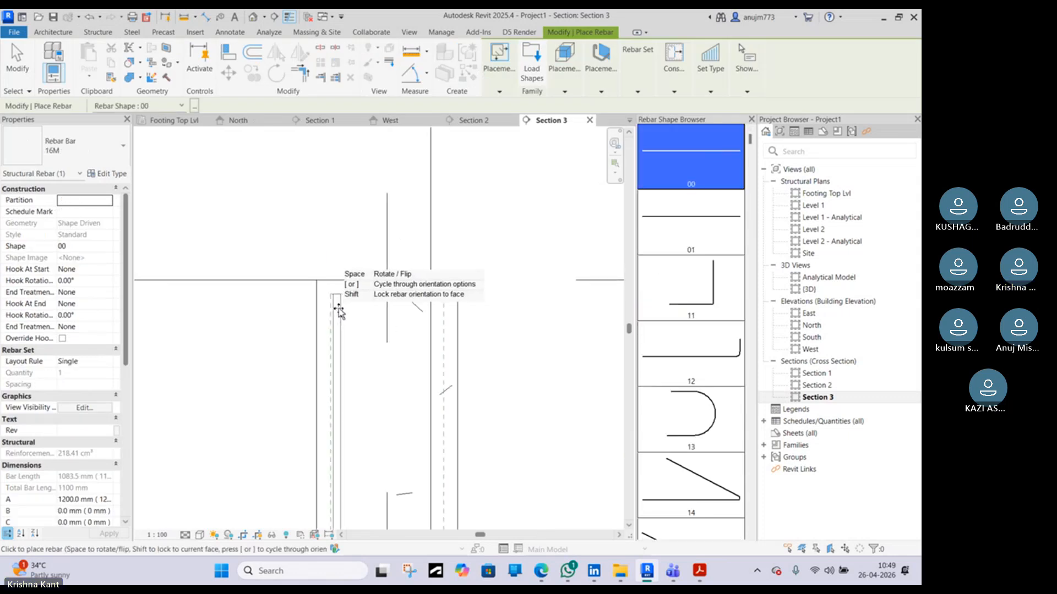
left_click(602, 92)
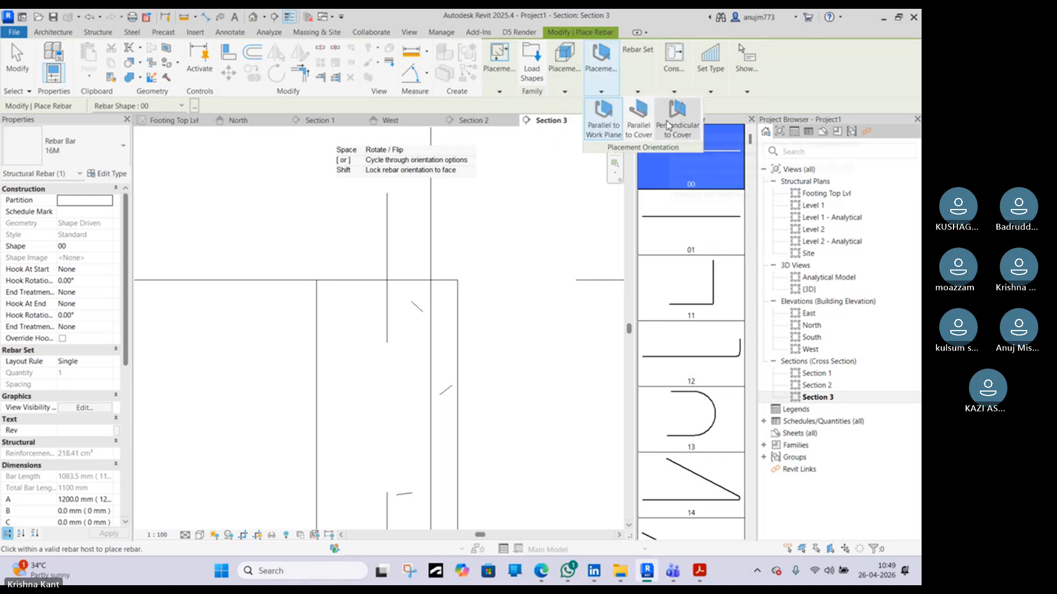
left_click(676, 113)
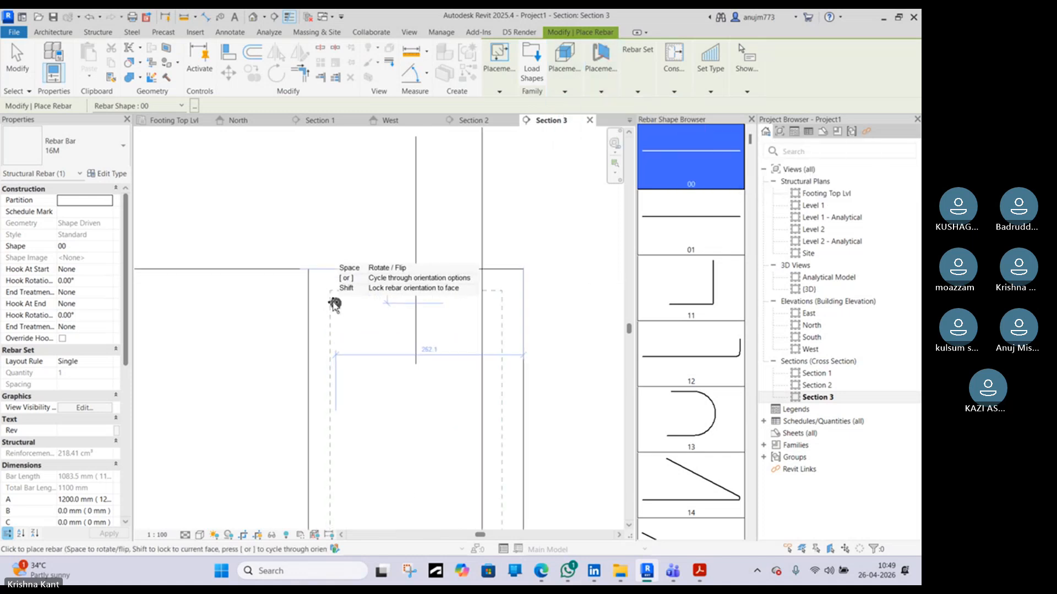
scroll(333, 303, "up", 4)
left_click(91, 163)
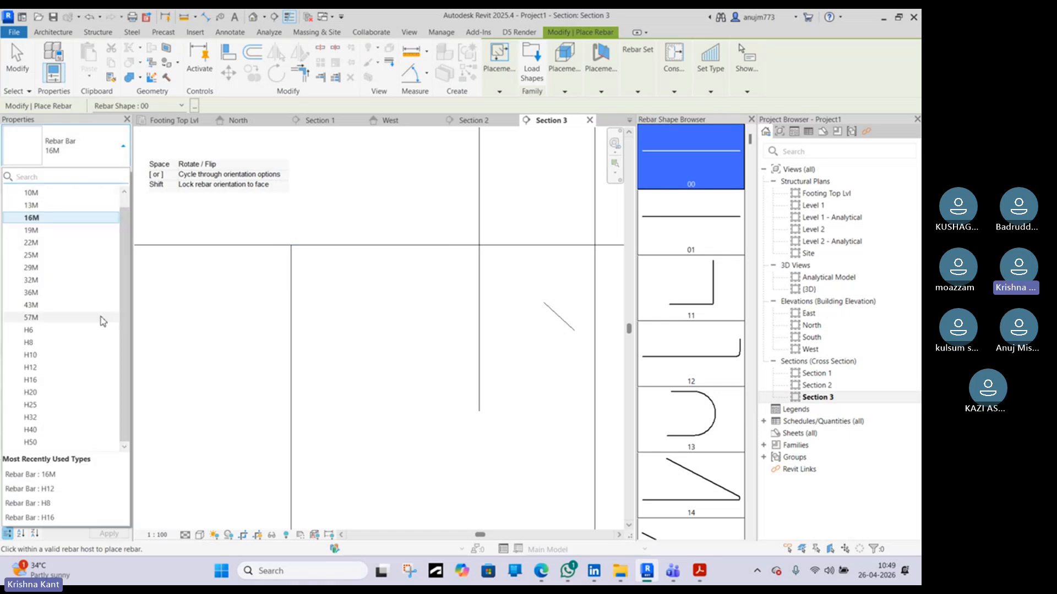
scroll(493, 315, "down", 3)
middle_click_drag(529, 380, 455, 276)
scroll(455, 276, "down", 2)
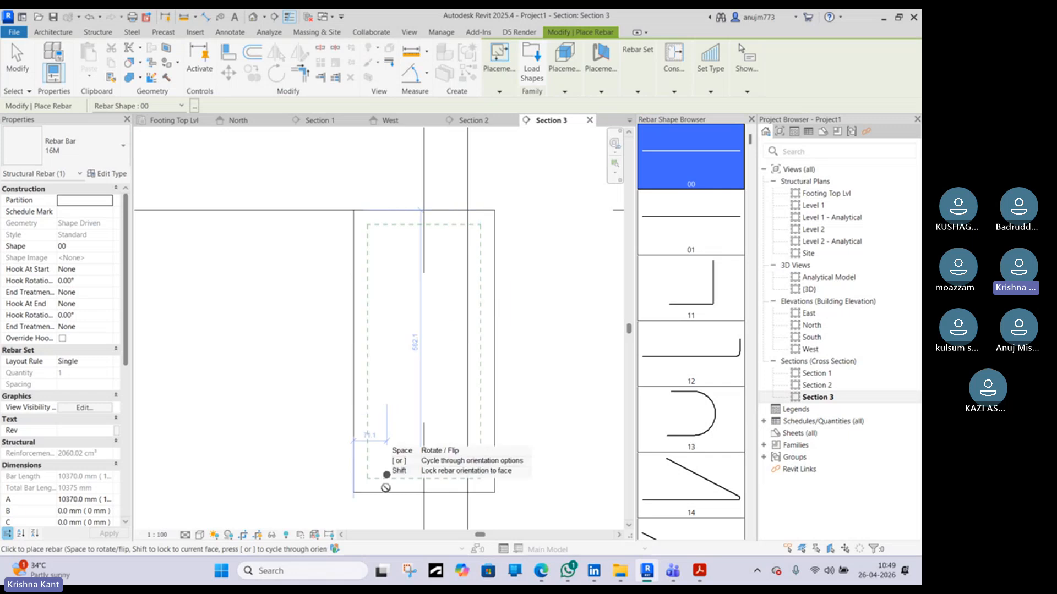
scroll(372, 484, "up", 2)
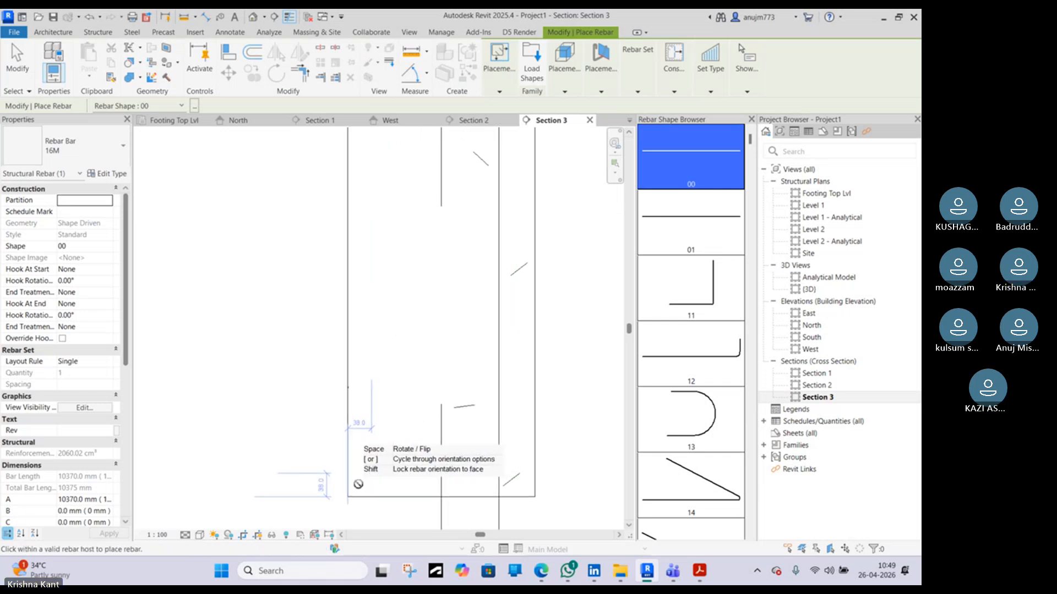
middle_click_drag(421, 204, 422, 318)
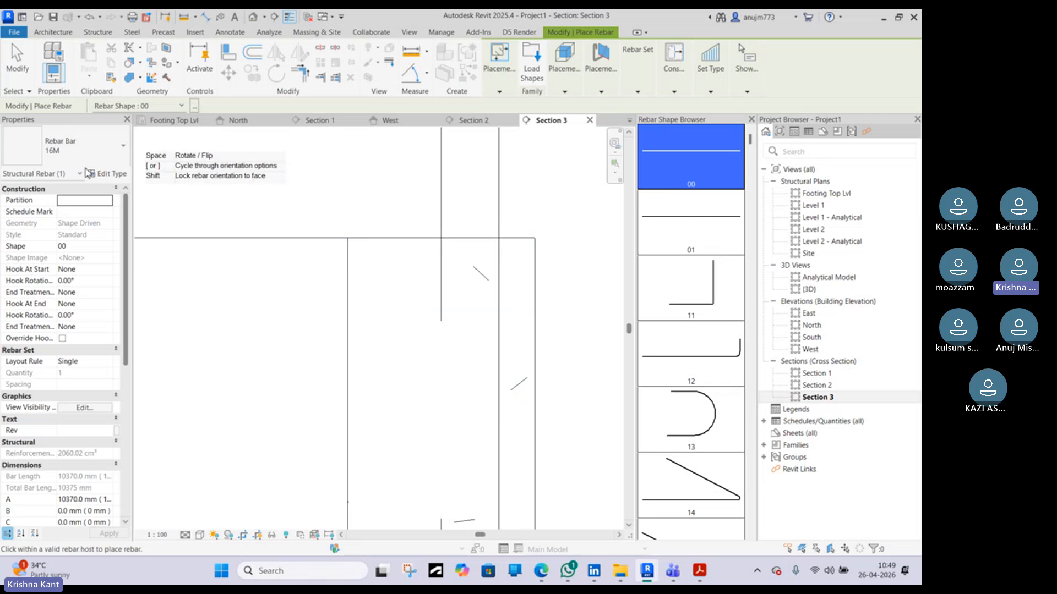
left_click(87, 161)
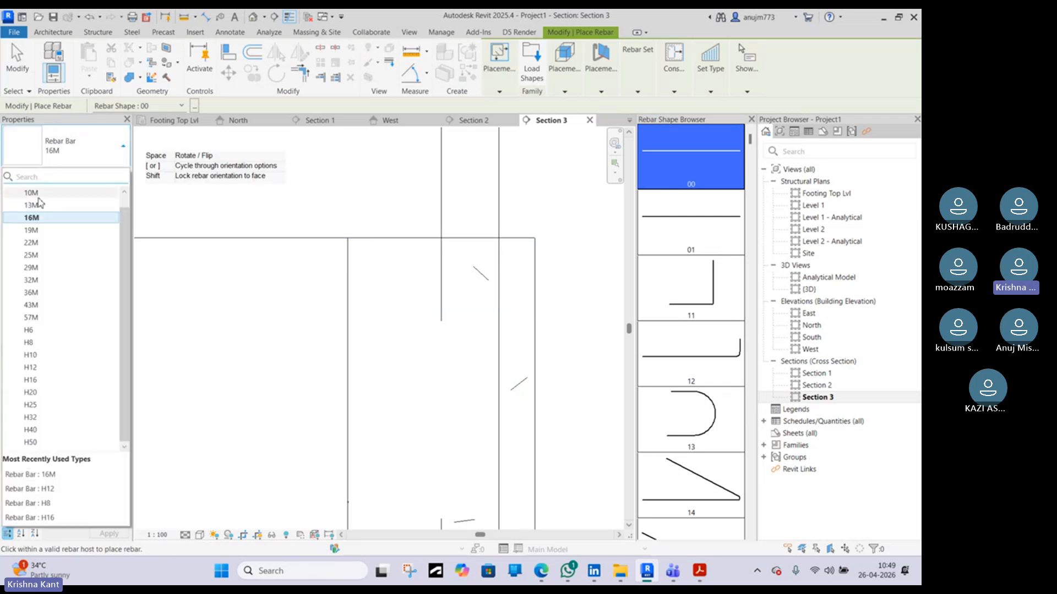
scroll(53, 190, "up", 1)
scroll(60, 292, "down", 1)
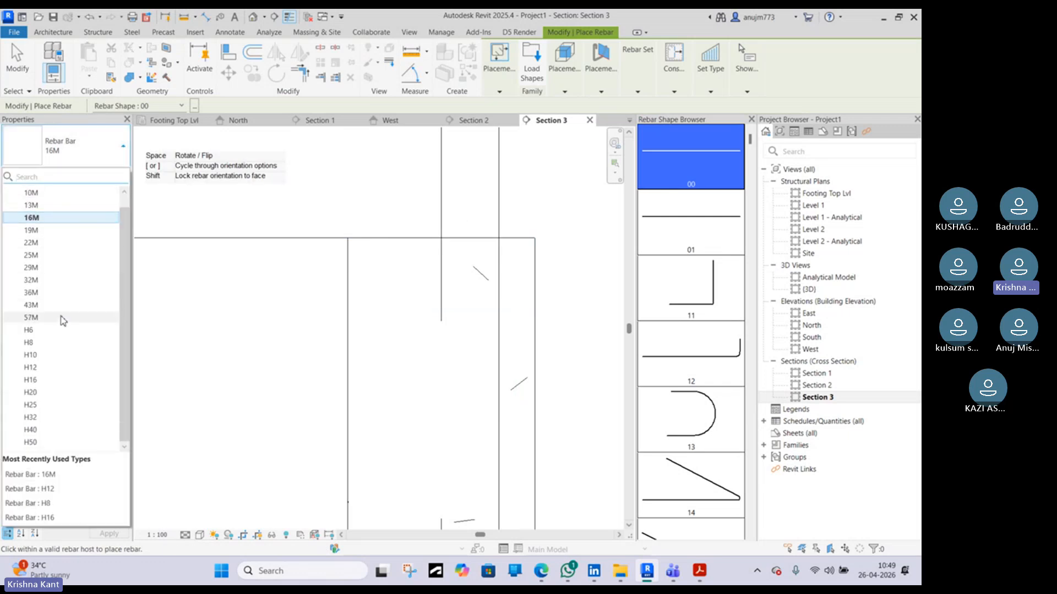
left_click(31, 369)
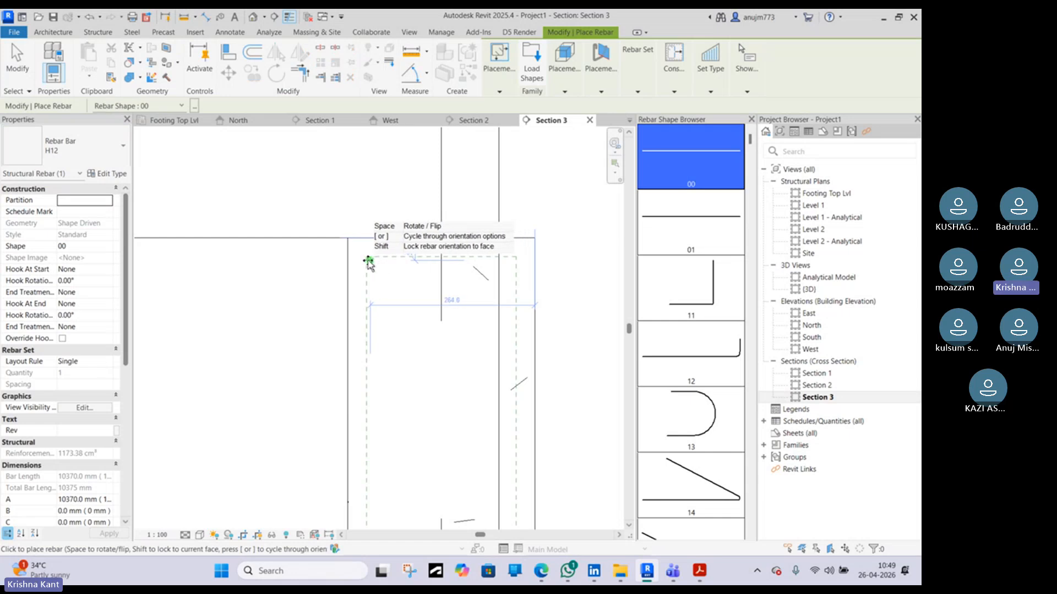
left_click(369, 264)
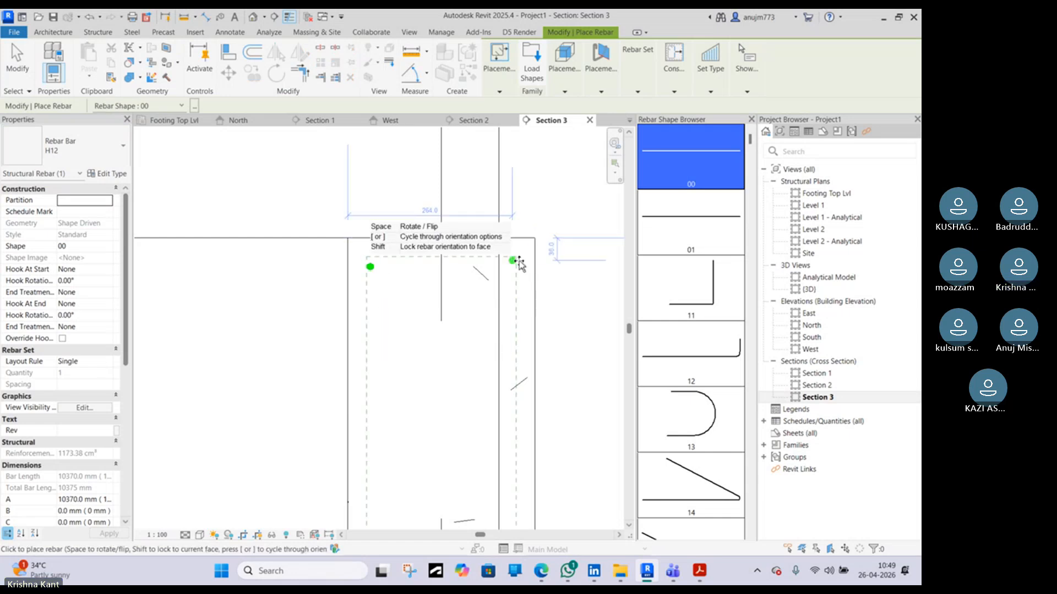
Switch the bar type to H16 and place straight bars at the beam section's two bottom corners
scroll(515, 266, "down", 4)
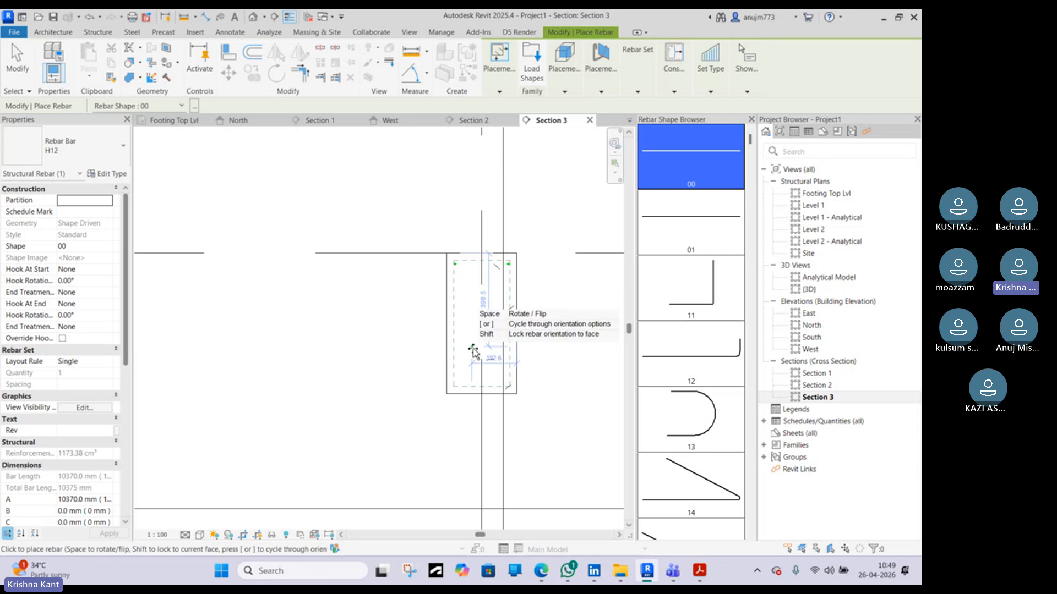
left_click(69, 146)
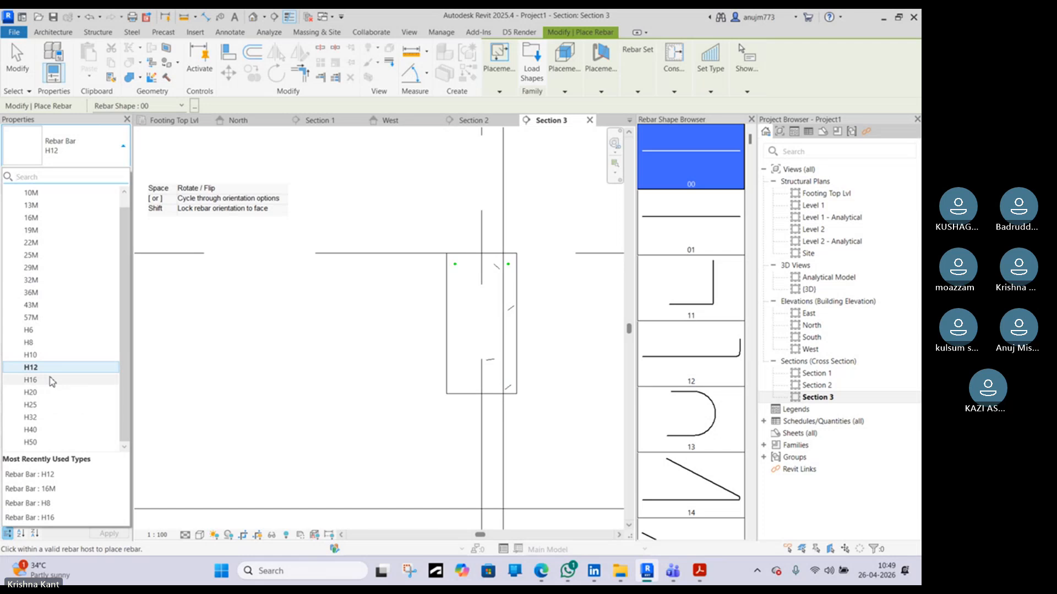
left_click(52, 380)
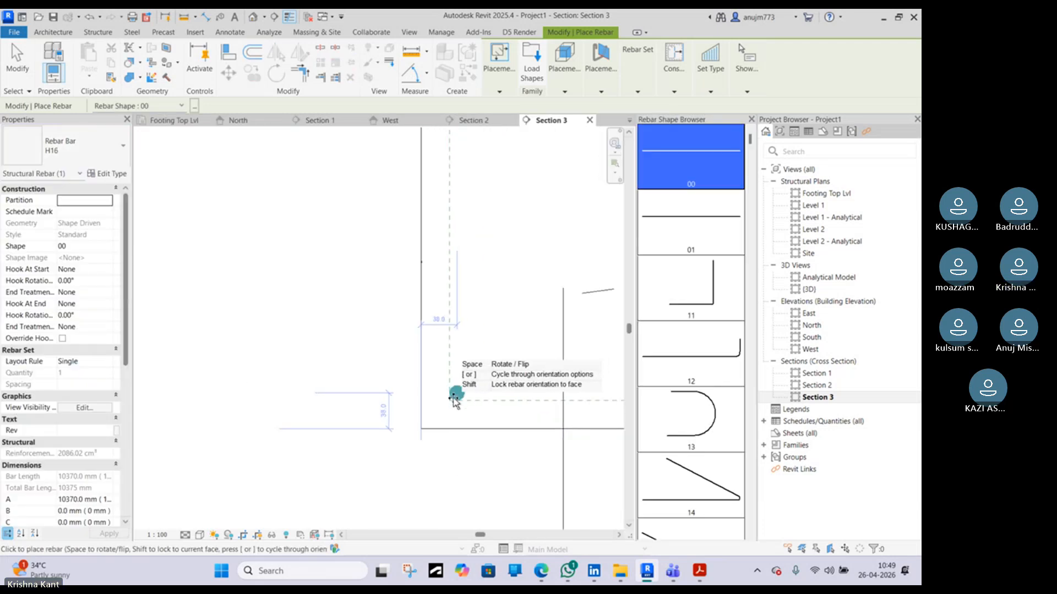
left_click(452, 398)
scroll(452, 397, "down", 2)
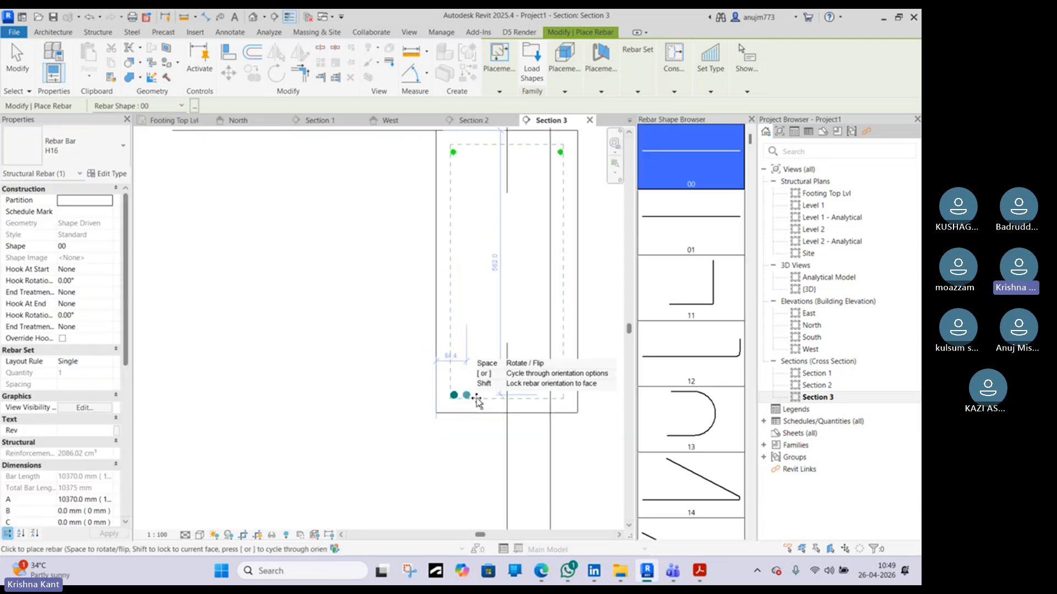
left_click(563, 399)
scroll(486, 359, "down", 3)
scroll(499, 383, "up", 3)
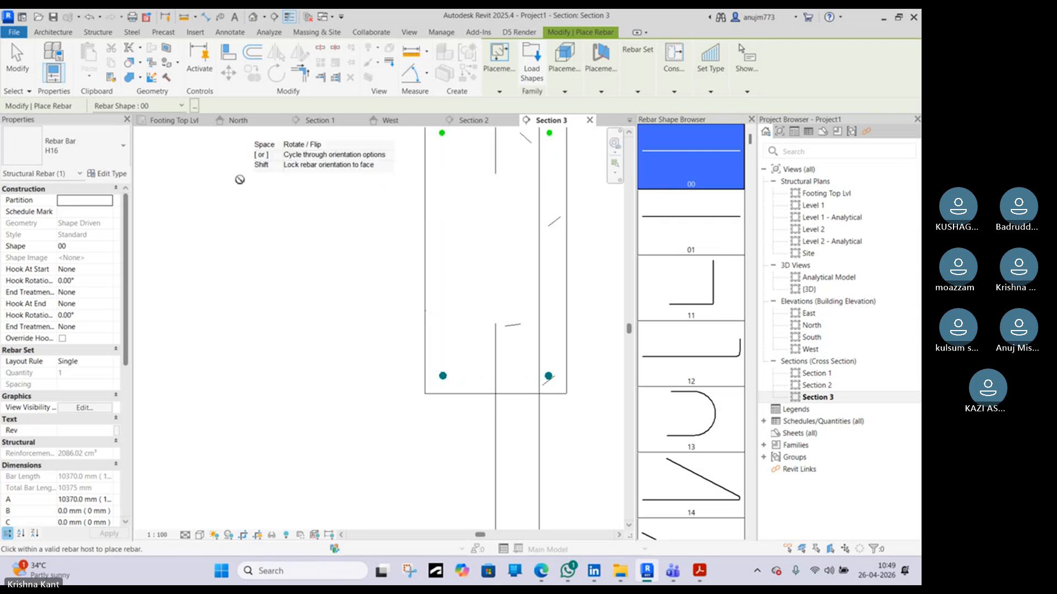
scroll(394, 252, "down", 1)
key("Escape")
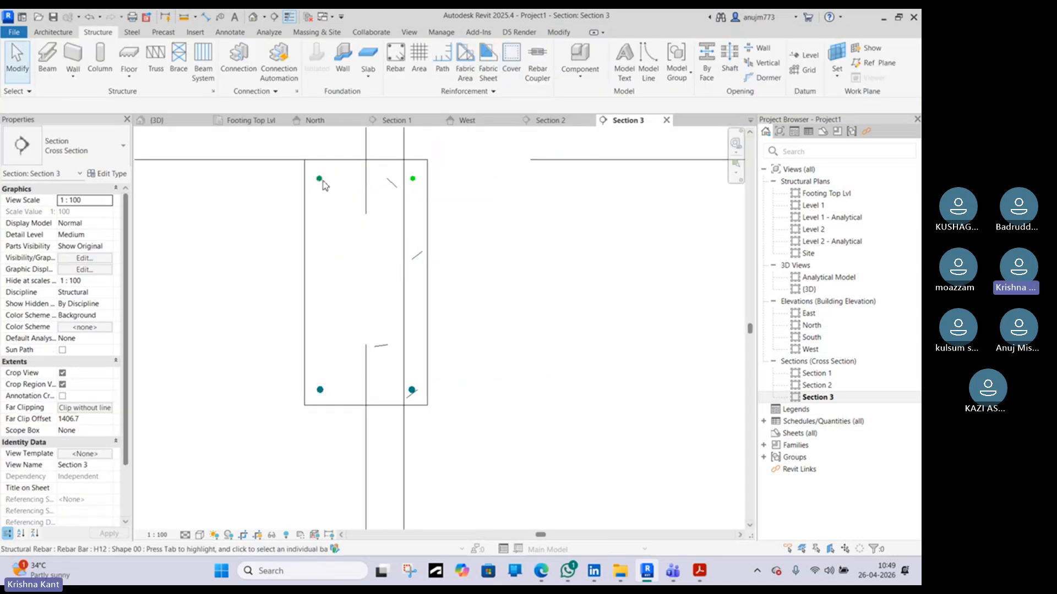
Place an H8 M_T1 stirrup around the beam's bars on the current work plane, oriented parallel to the work plane
left_click(323, 182)
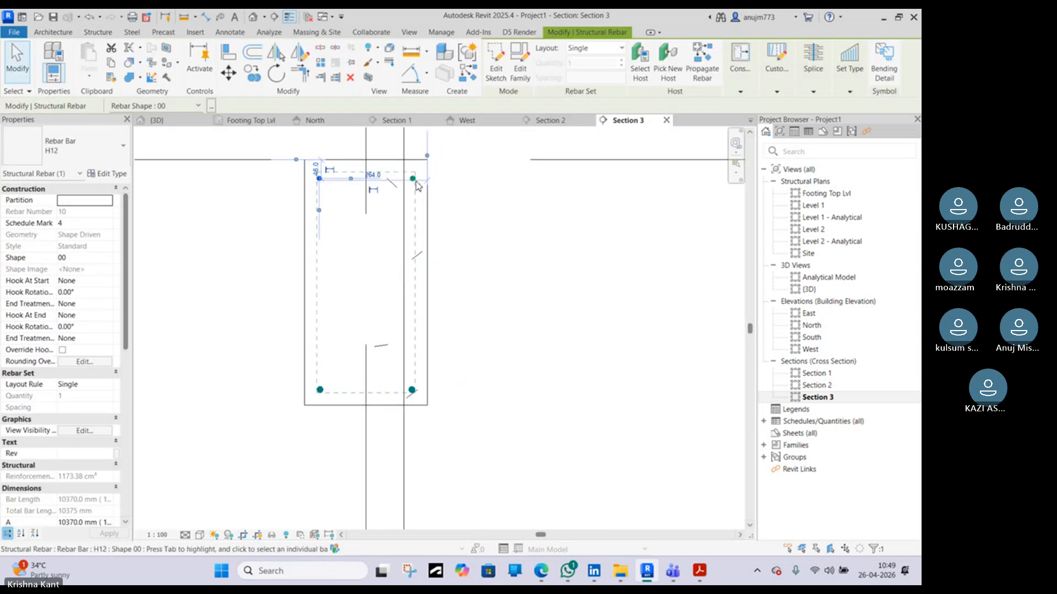
left_click(266, 316)
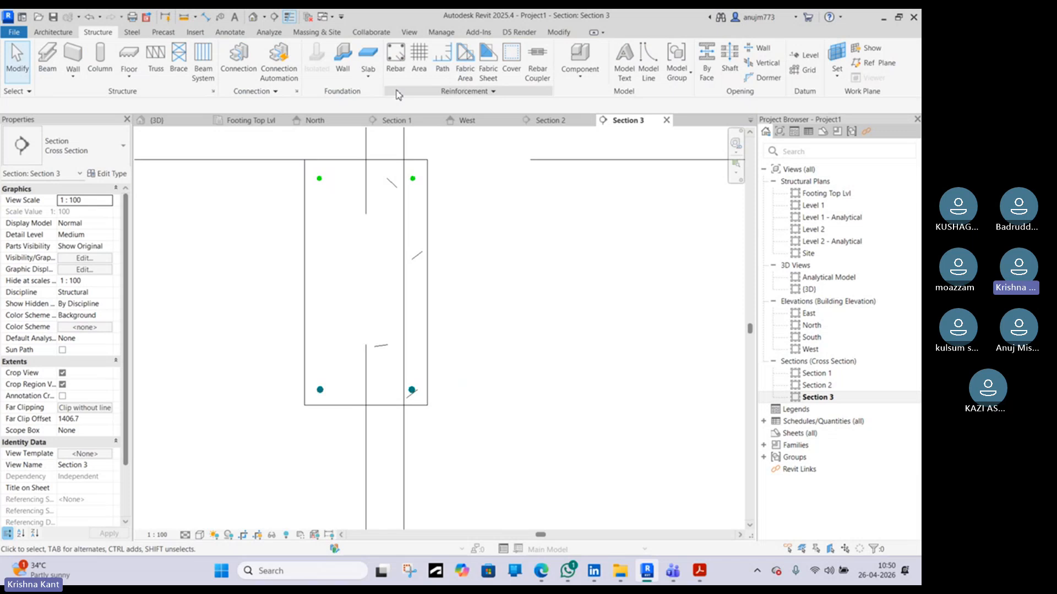
left_click(396, 66)
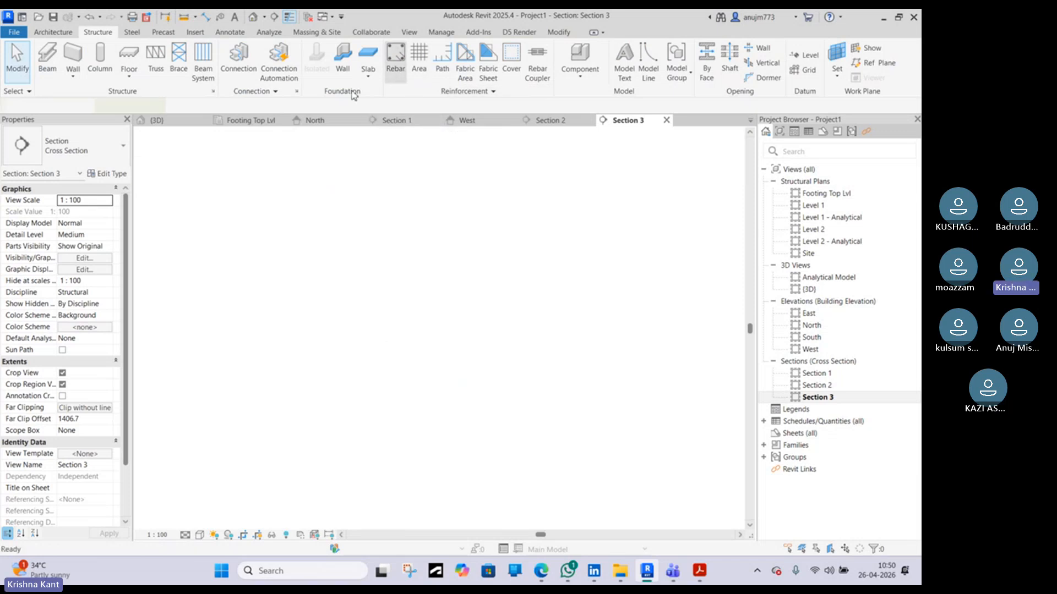
left_click_drag(750, 138, 754, 485)
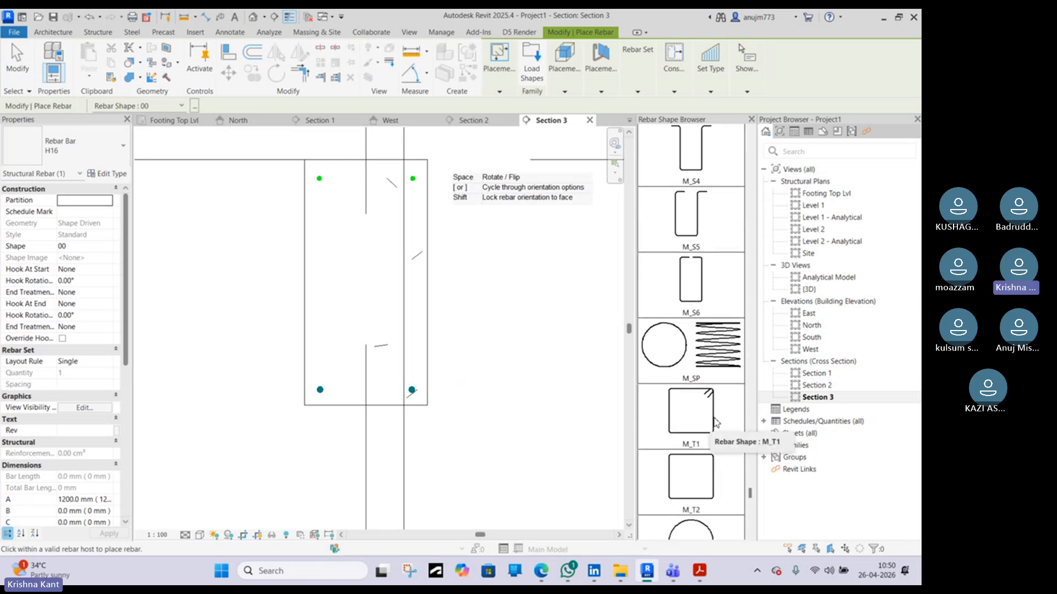
left_click(716, 423)
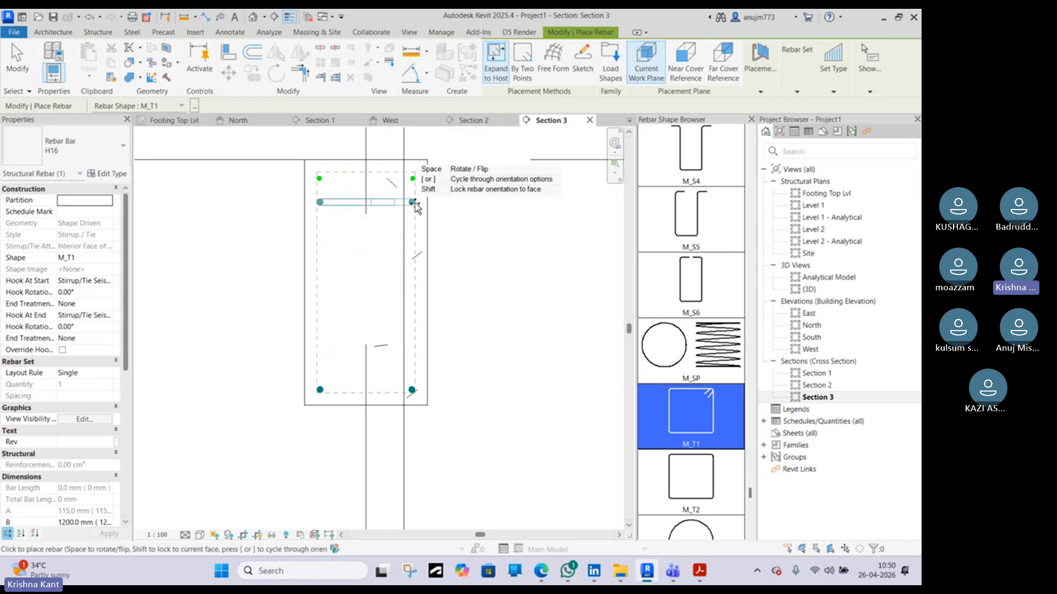
left_click(688, 70)
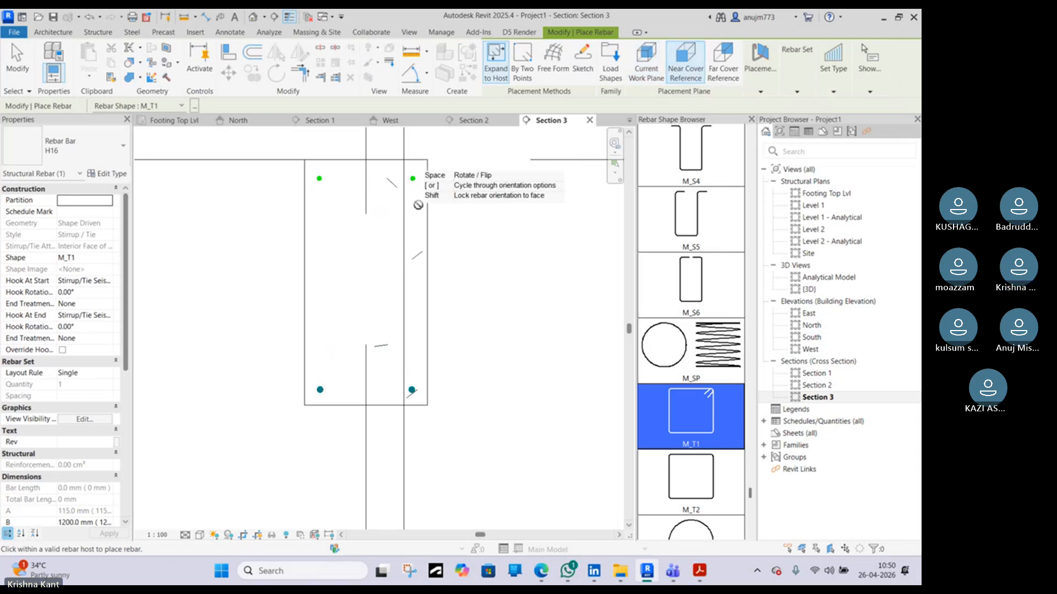
left_click(646, 69)
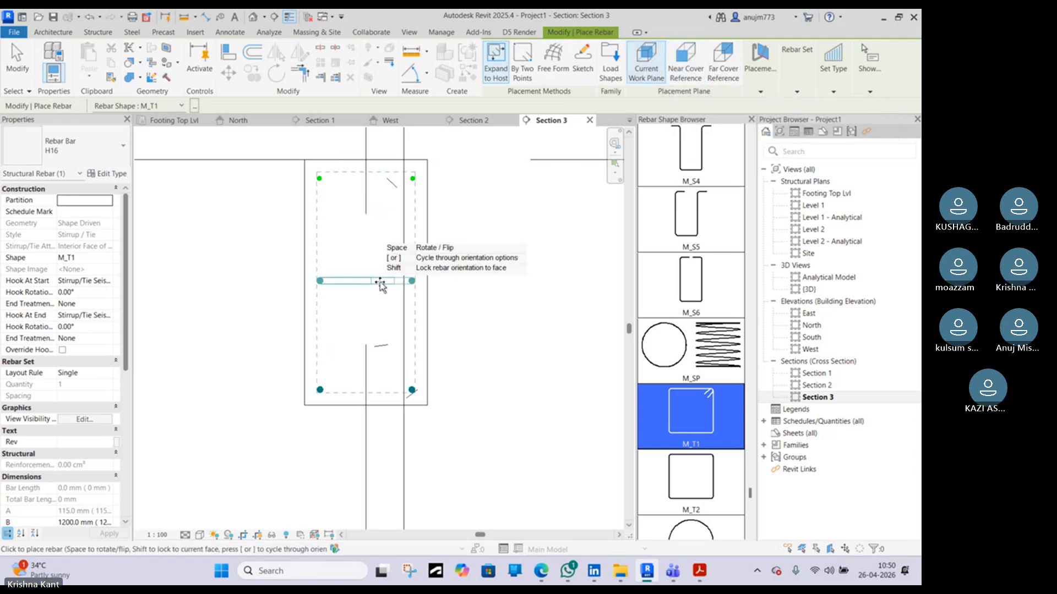
left_click(761, 89)
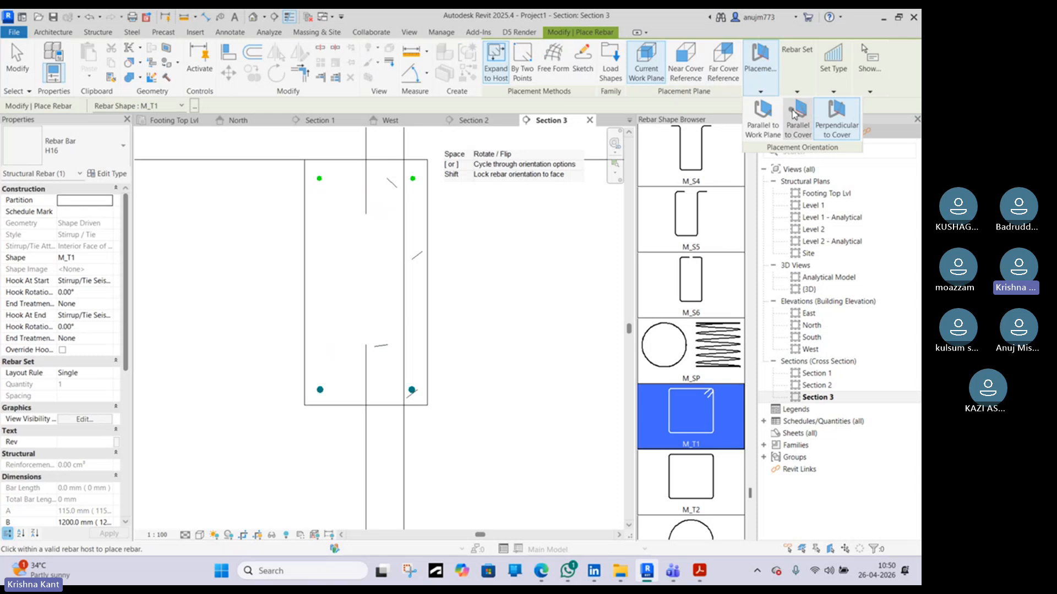
left_click(767, 121)
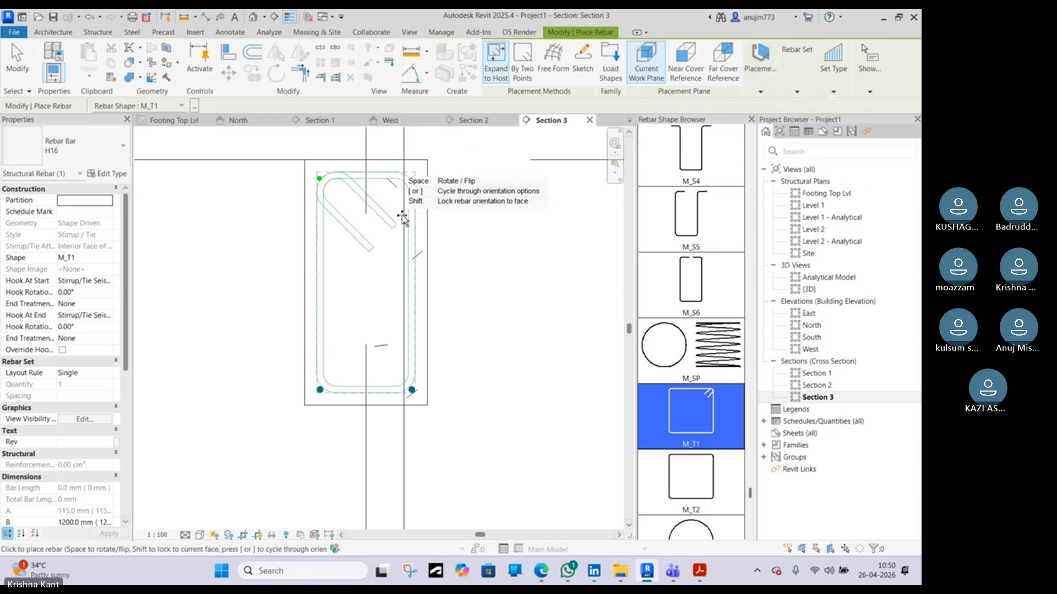
left_click(79, 160)
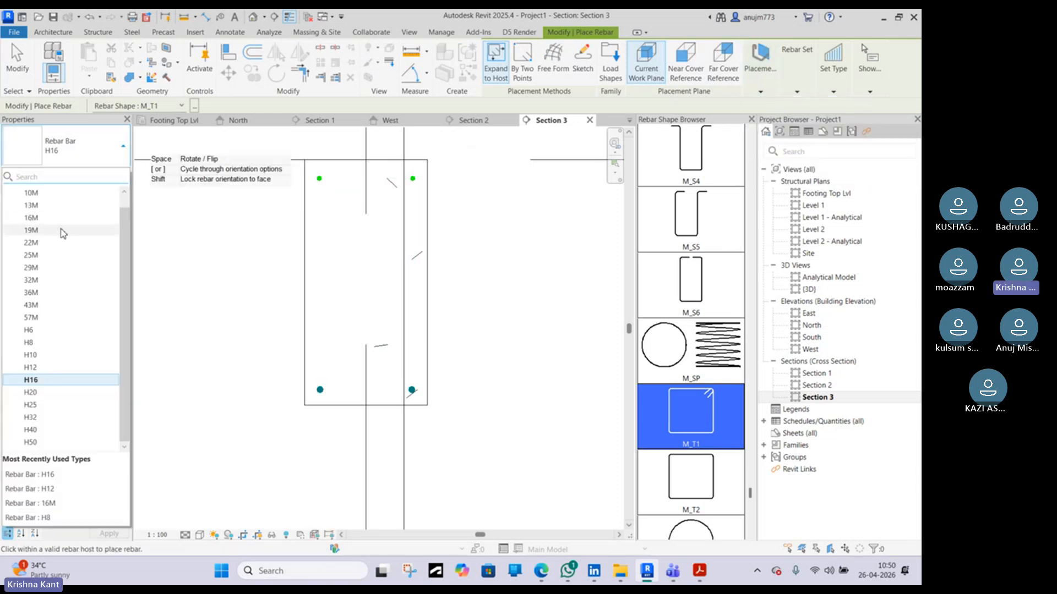
scroll(72, 330, "down", 1)
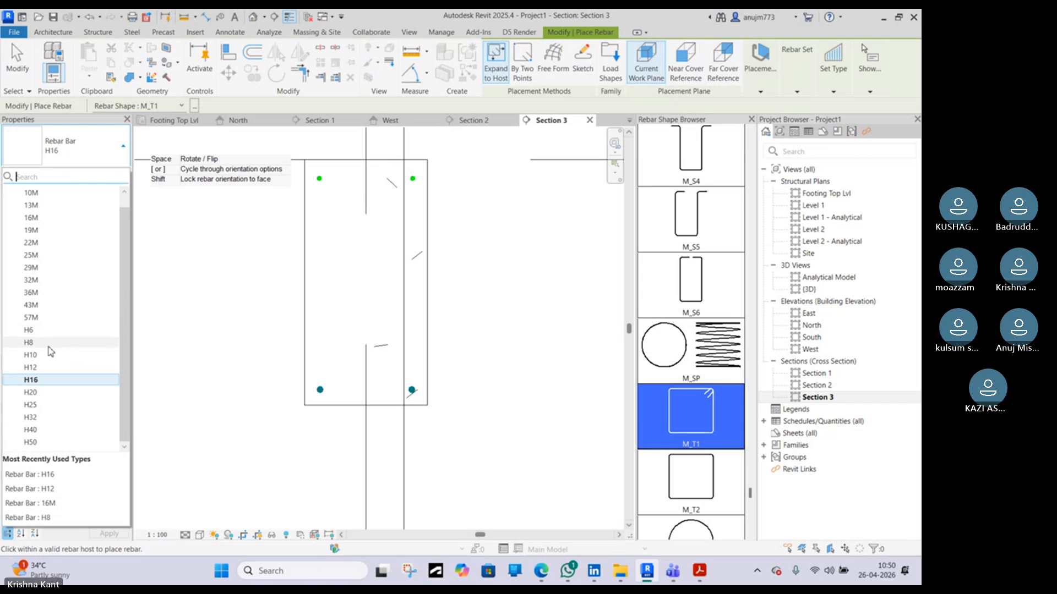
left_click(50, 345)
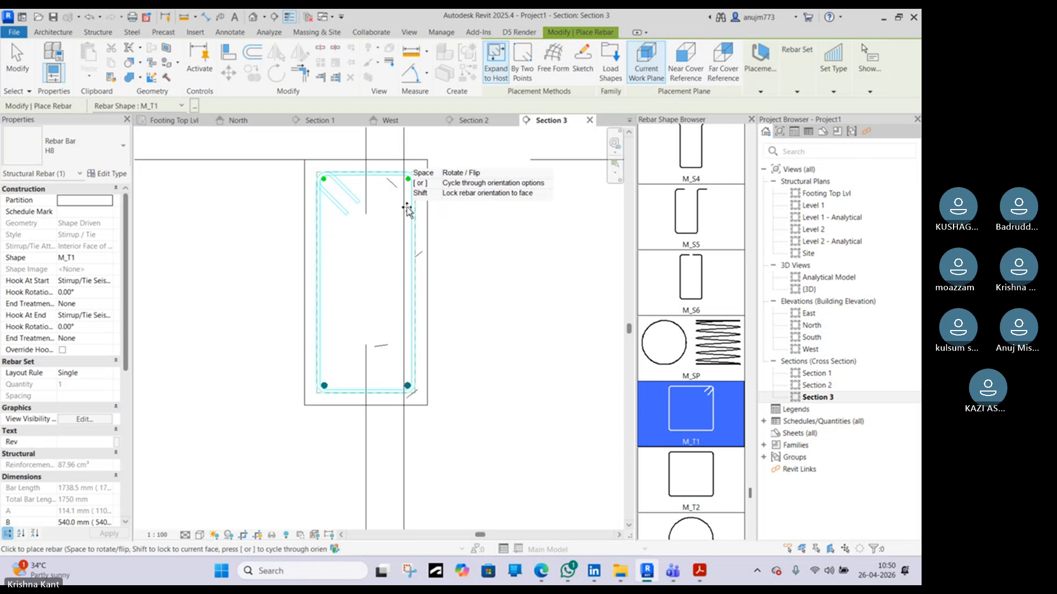
left_click(408, 211)
key("Escape")
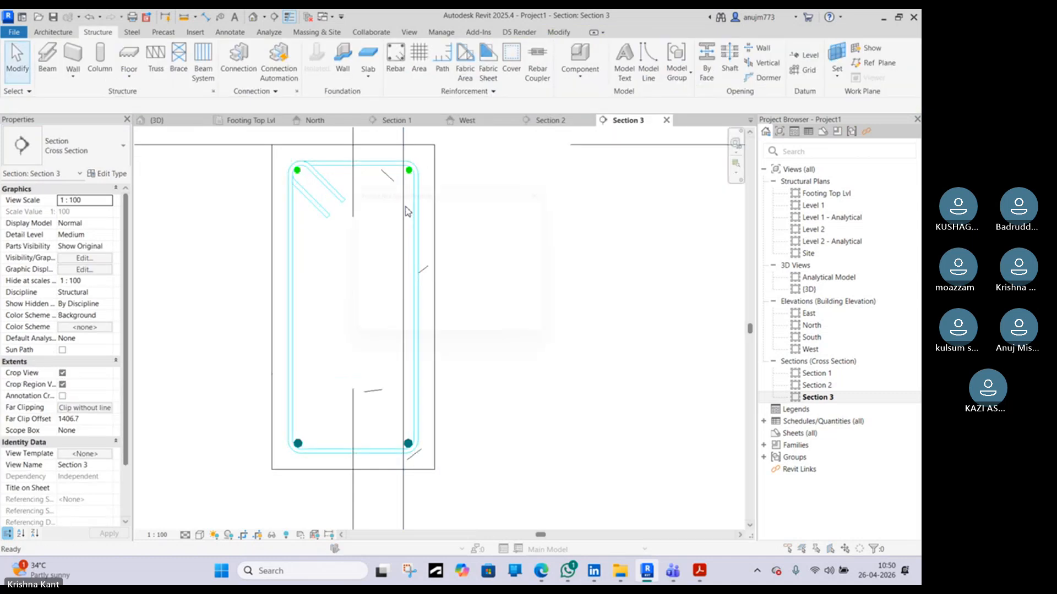
left_click(549, 188)
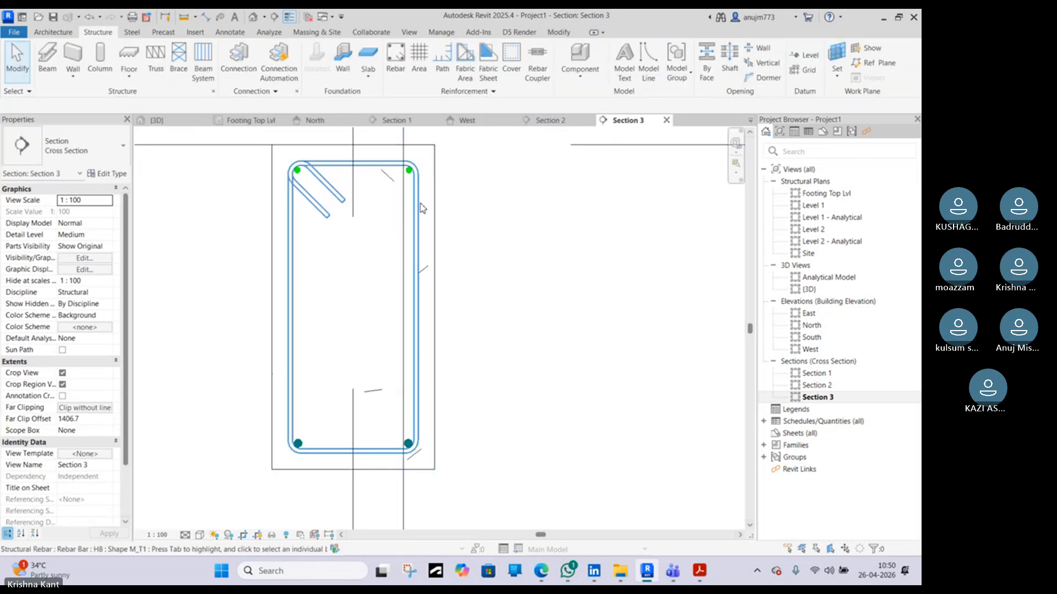
left_click(417, 208)
key("Escape")
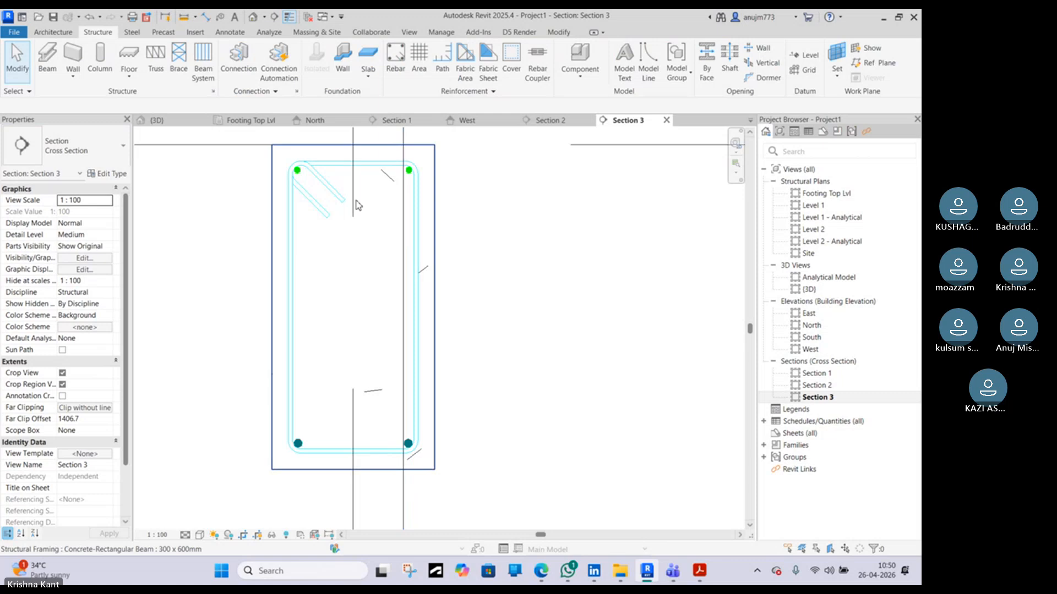
Extend Section 1's far clip depth on the Footing Top Lvl plan so the section captures the beam stirrup
left_click(351, 170)
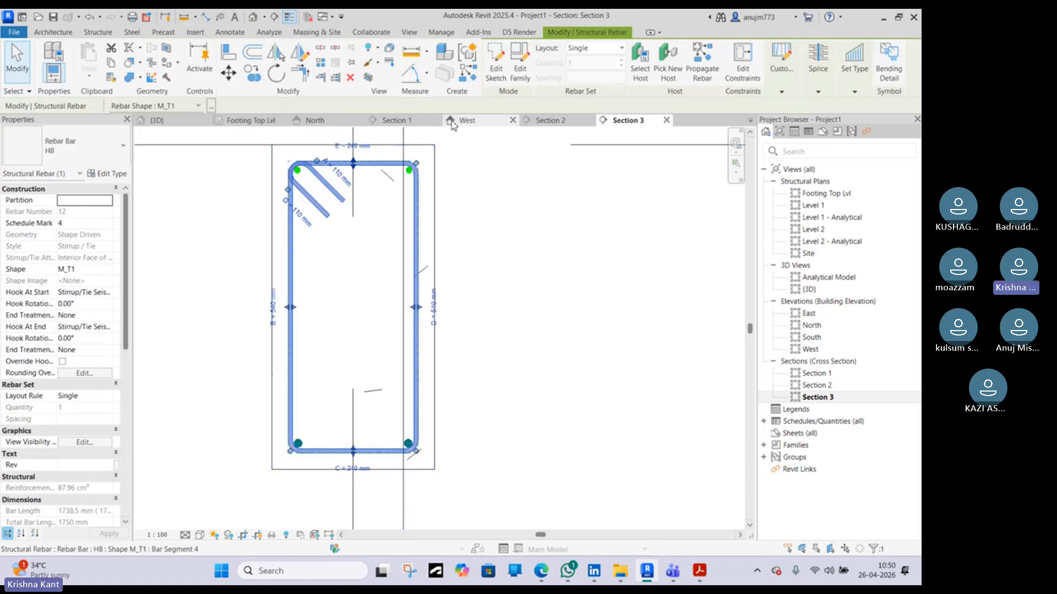
left_click(548, 120)
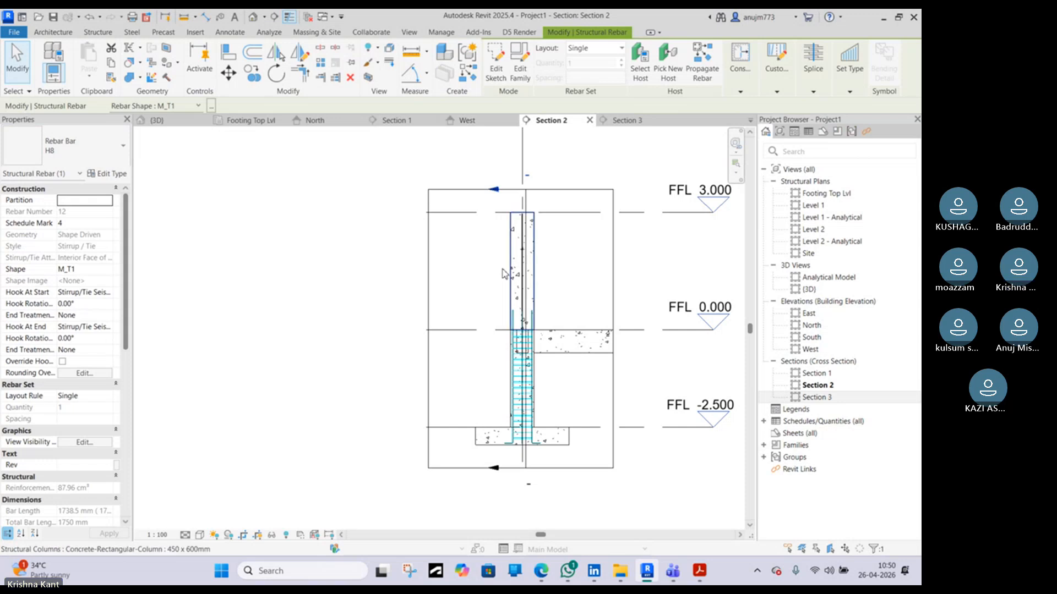
left_click(386, 121)
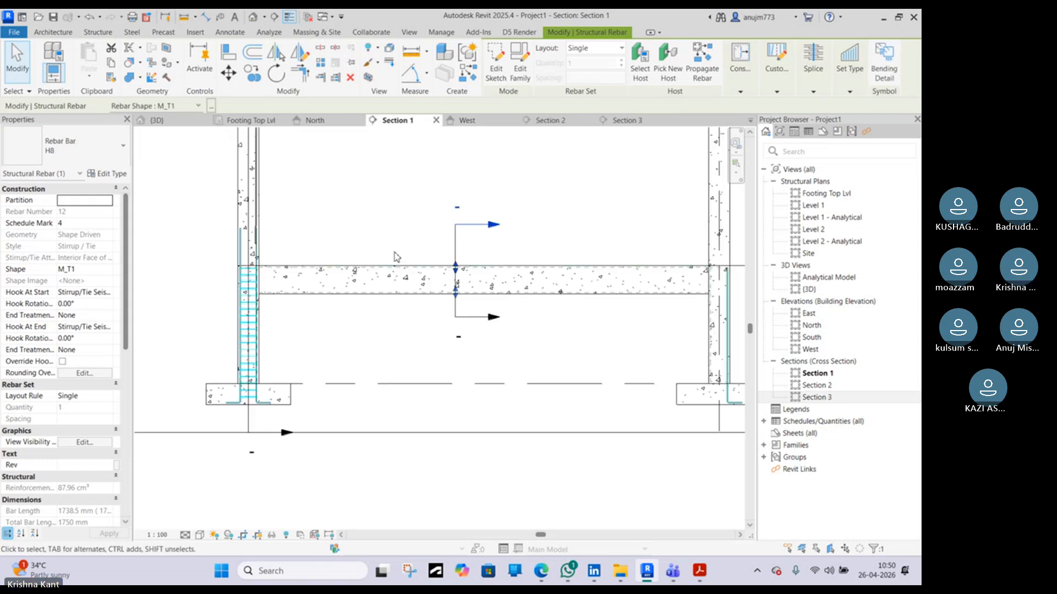
scroll(447, 259, "up", 6)
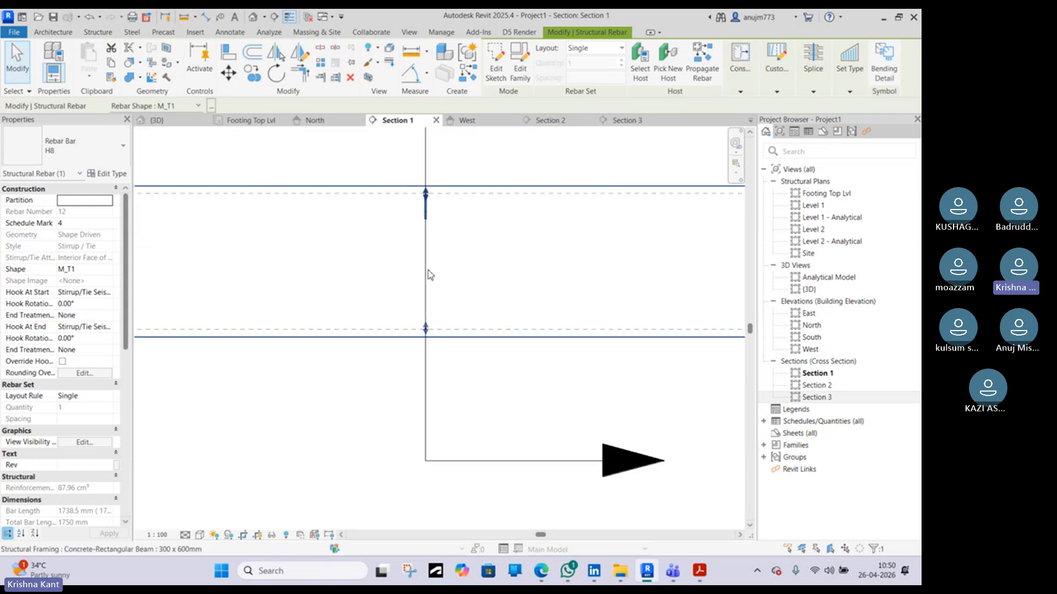
scroll(428, 216, "down", 6)
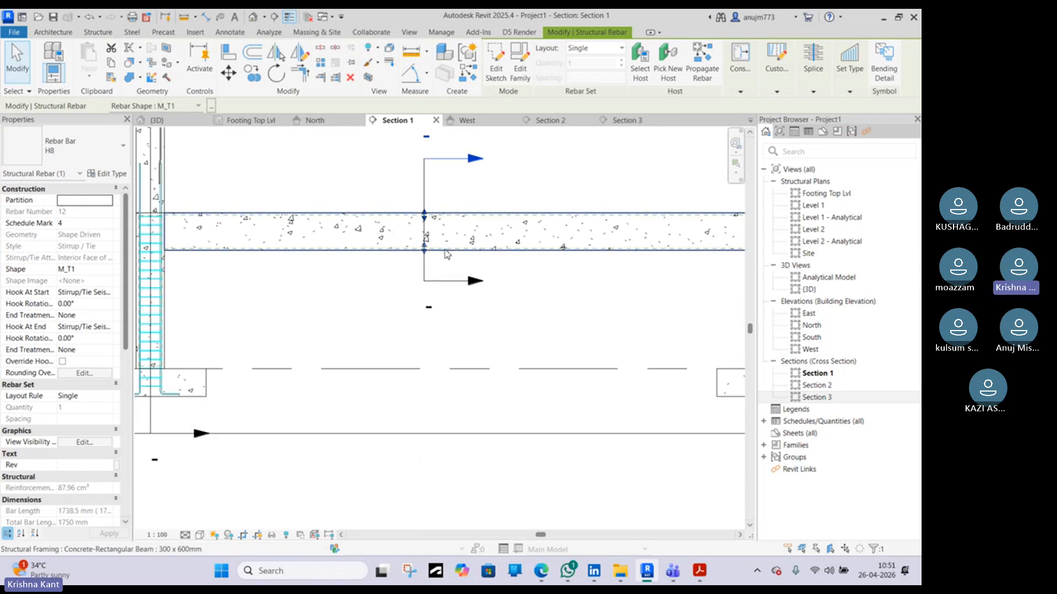
left_click(252, 120)
scroll(409, 316, "down", 8)
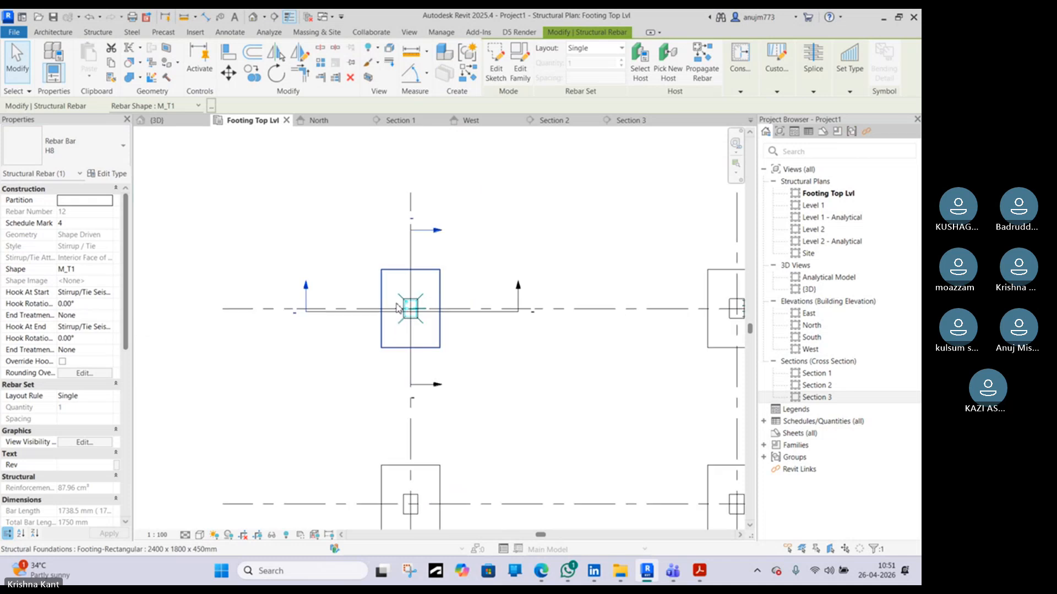
left_click(441, 314)
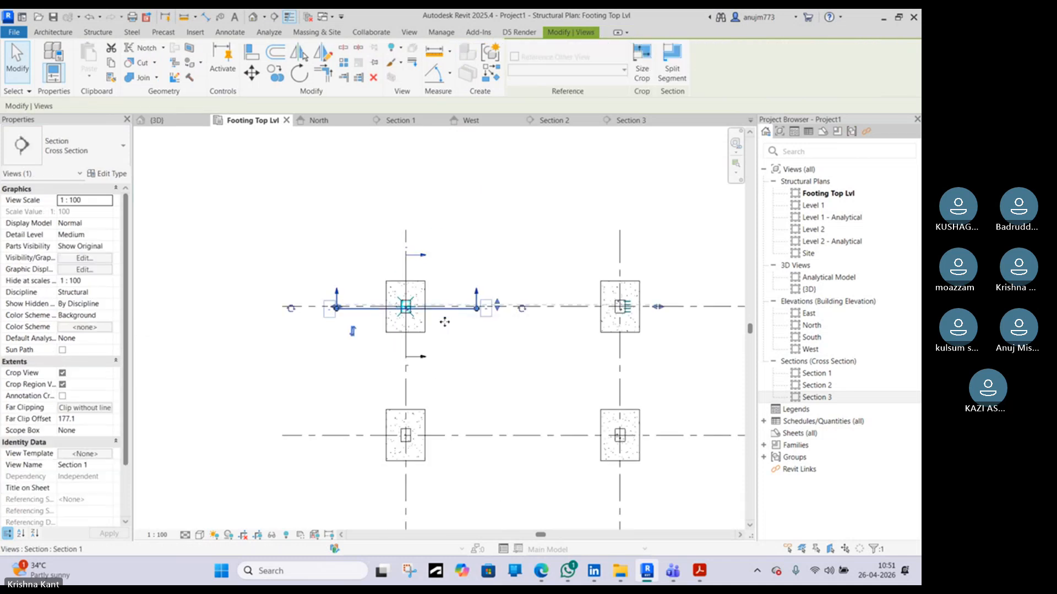
left_click_drag(444, 322, 490, 297)
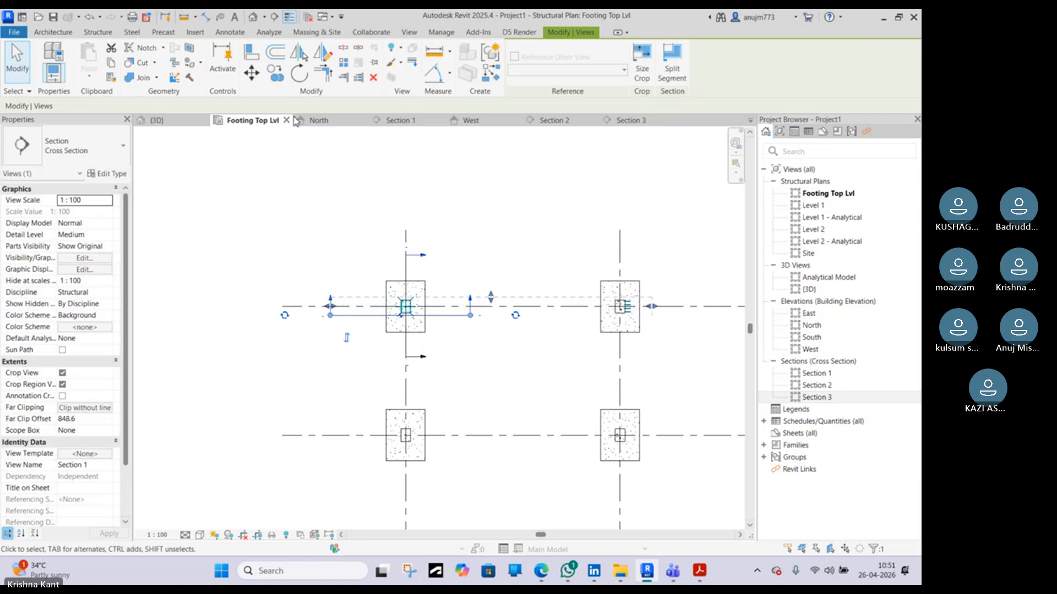
Set the beam stirrup in Section 1 to a Maximum Spacing layout with 150 mm spacing along the beam
left_click(627, 120)
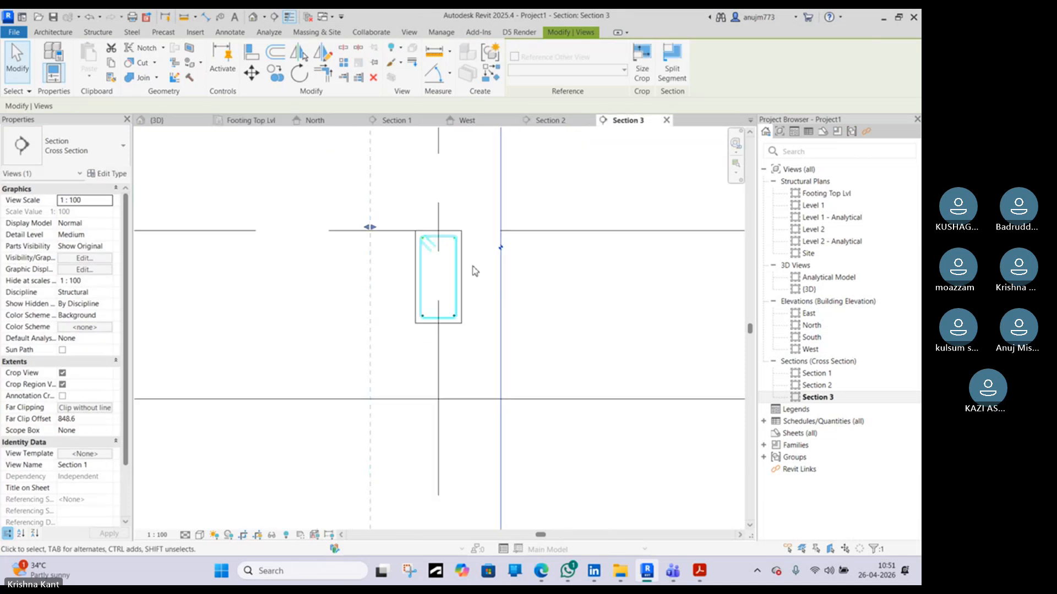
scroll(473, 268, "down", 4)
left_click(549, 120)
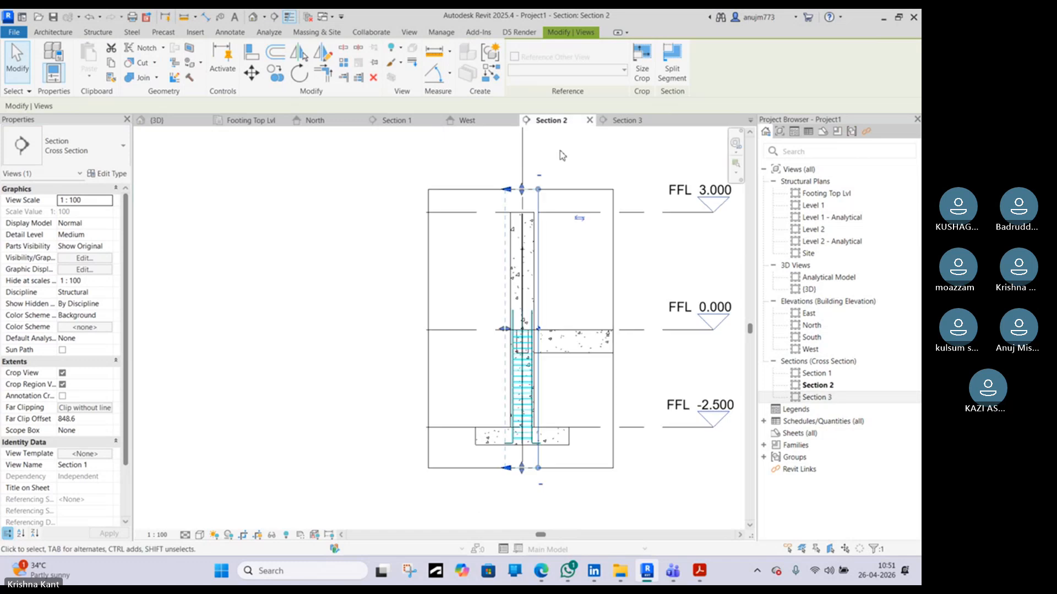
left_click(405, 121)
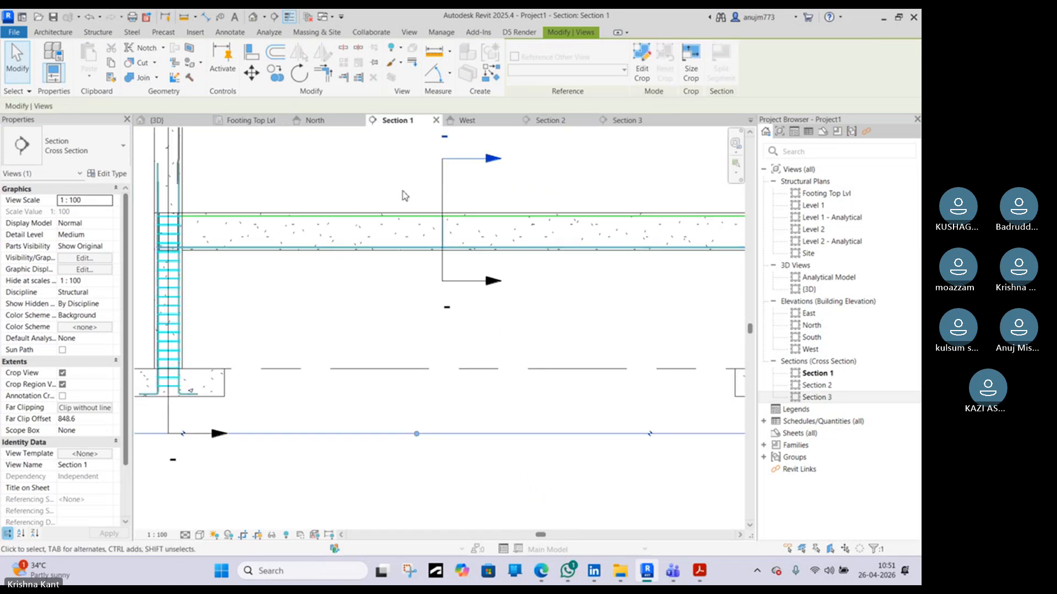
scroll(438, 229, "up", 4)
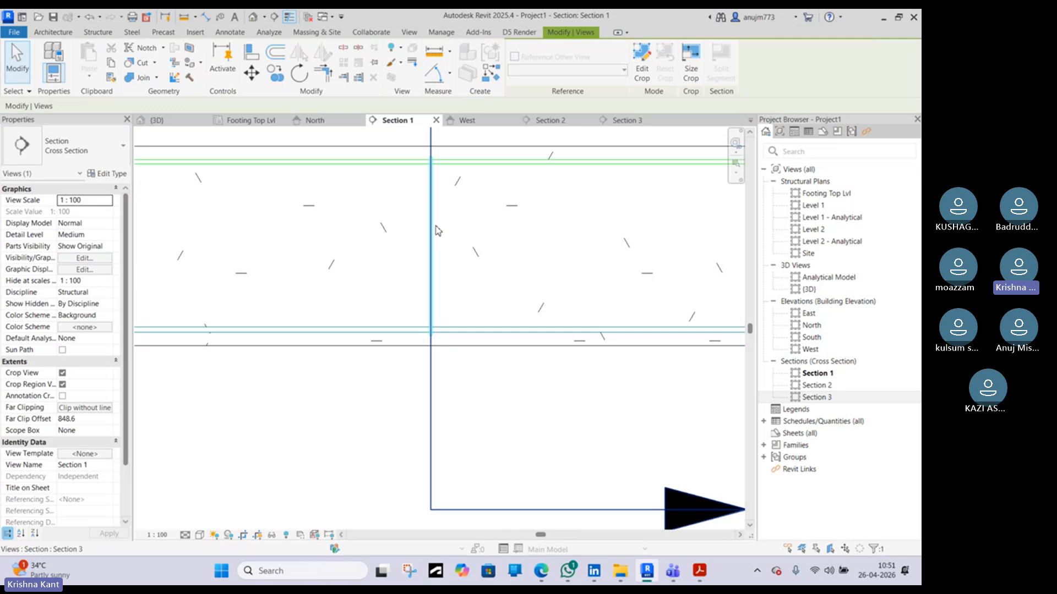
left_click(438, 230)
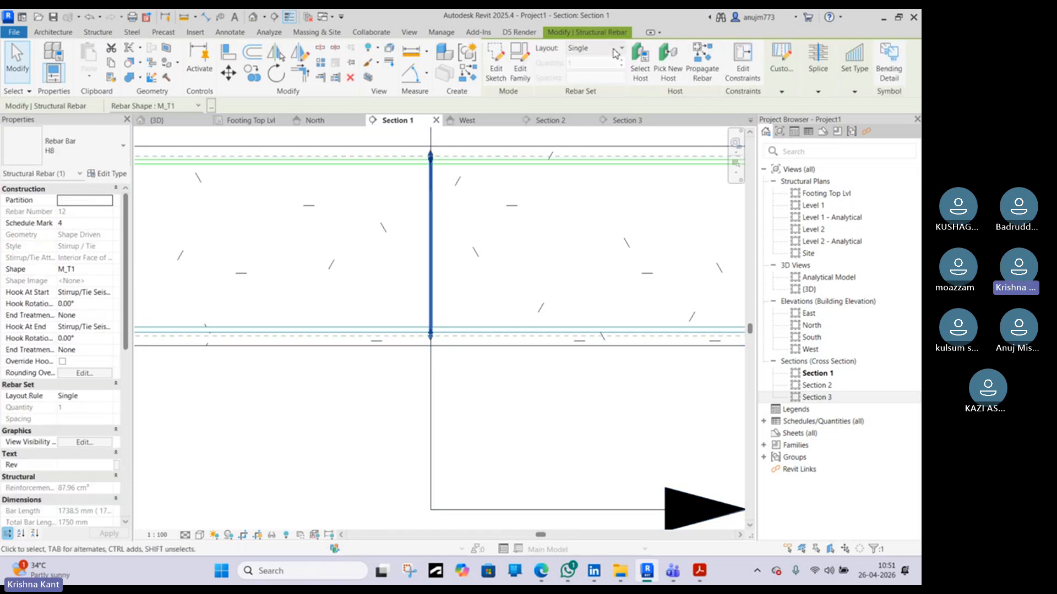
left_click(615, 51)
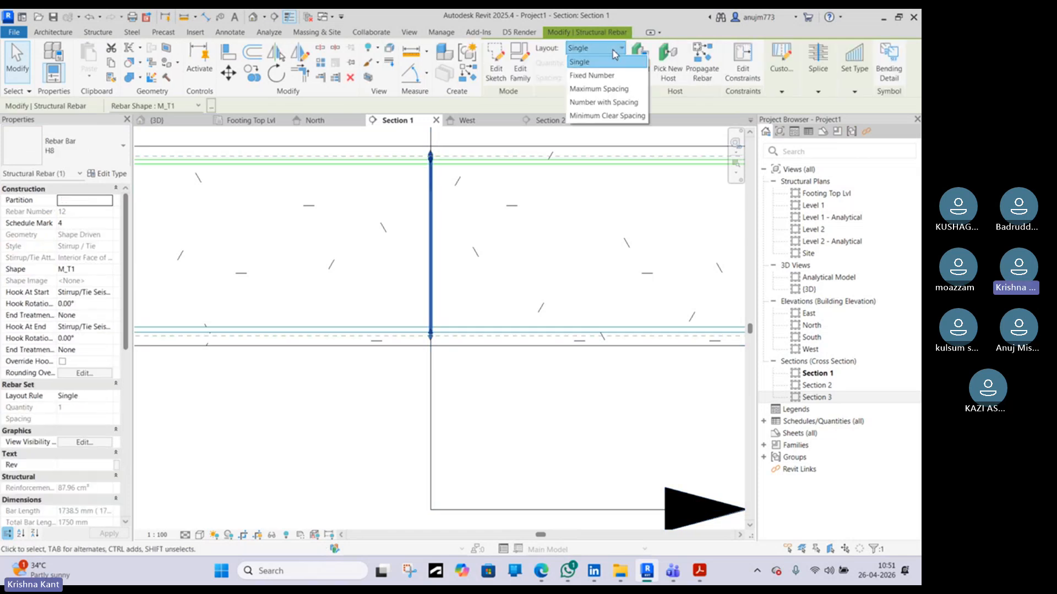
left_click(595, 89)
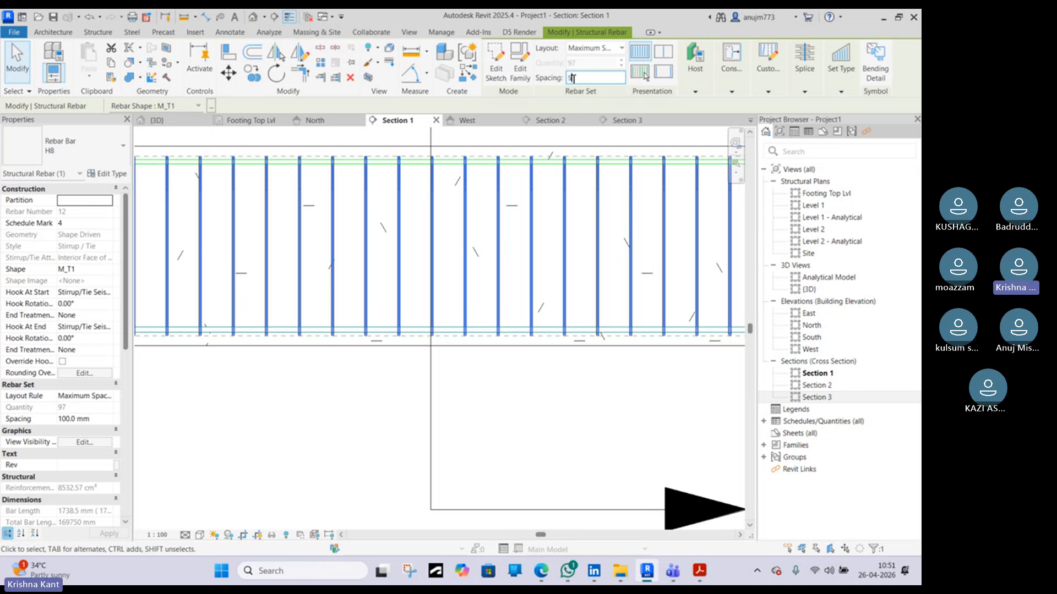
left_click(572, 78)
type("5")
key("Return")
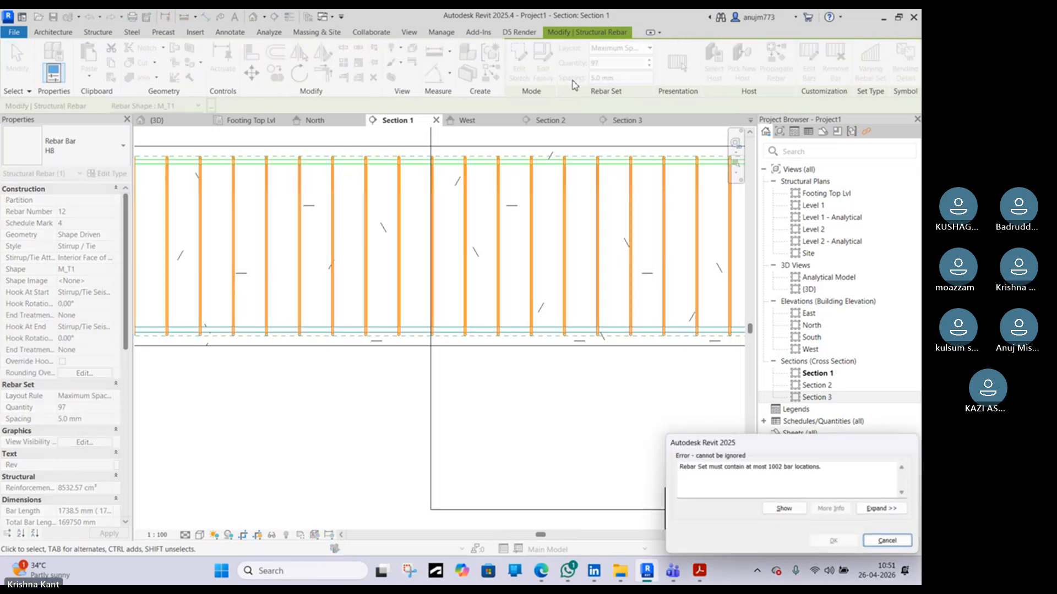
left_click(886, 542)
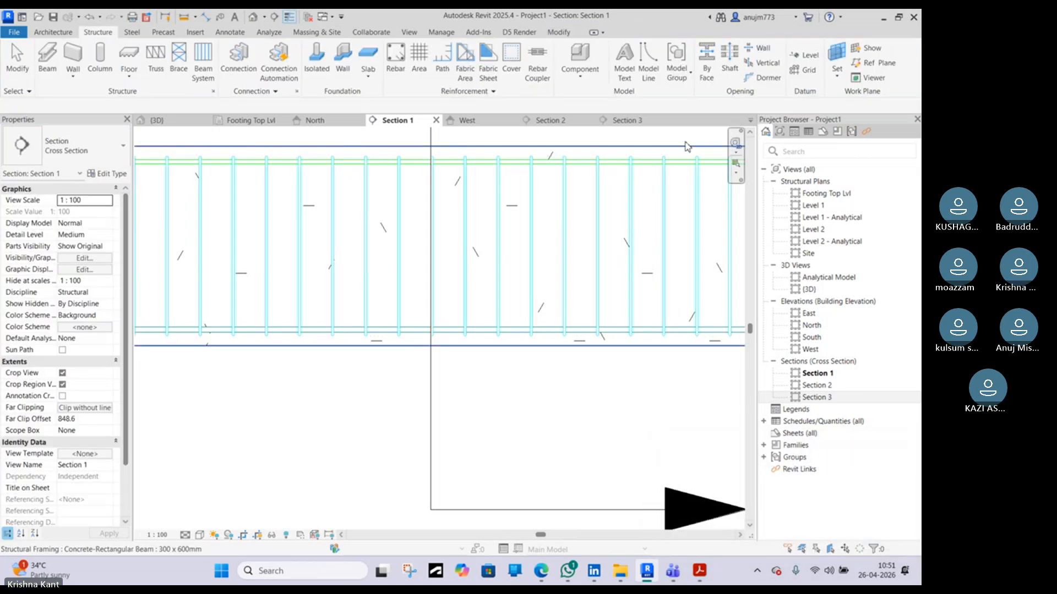
left_click(515, 169)
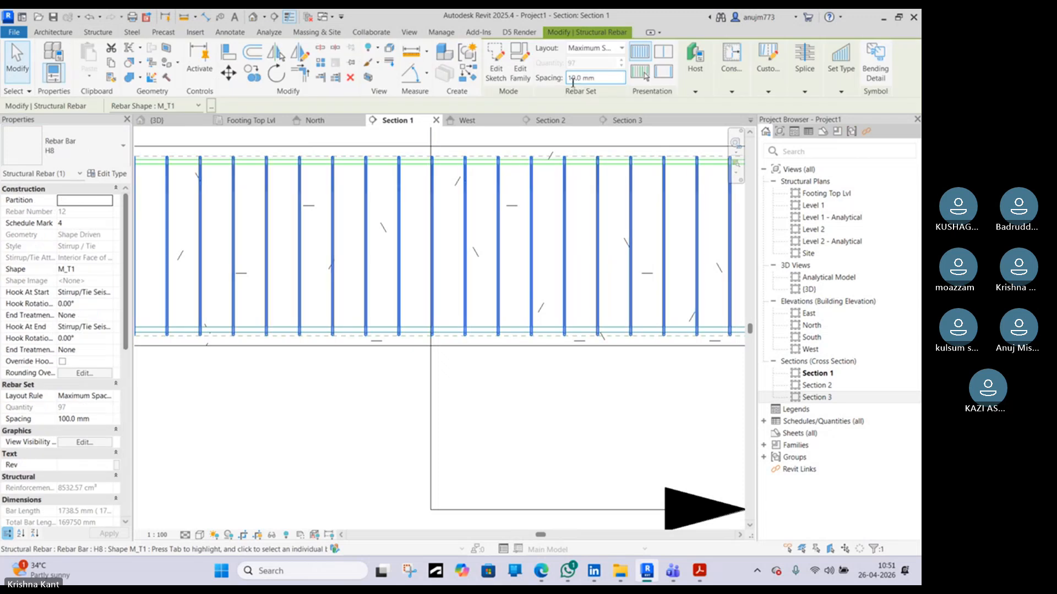
key("Return")
Drag the stirrup set's start end away from the left column face
scroll(503, 267, "down", 4)
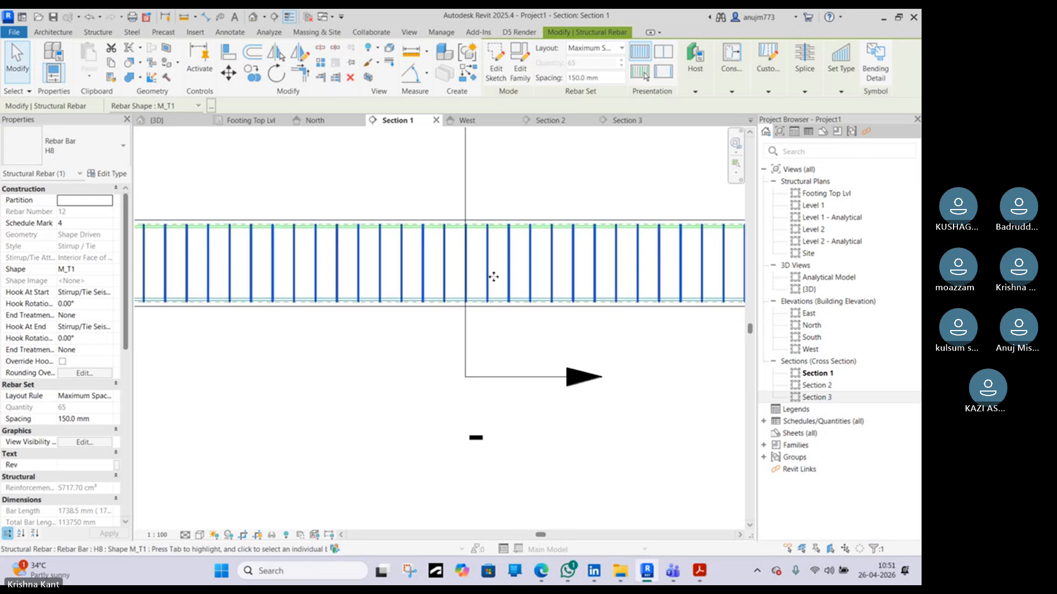
scroll(205, 278, "up", 5)
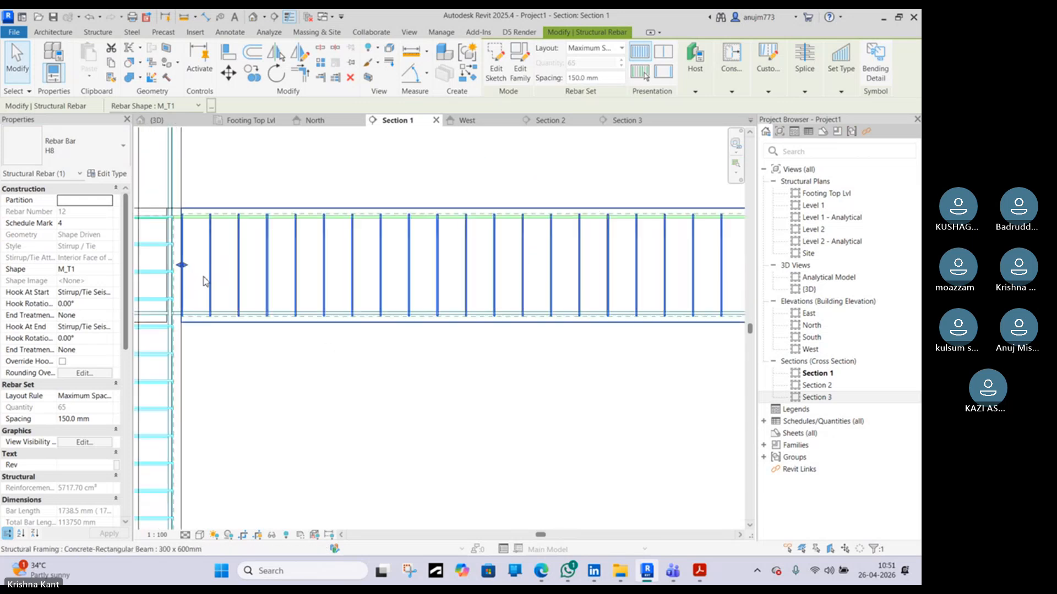
left_click(237, 419)
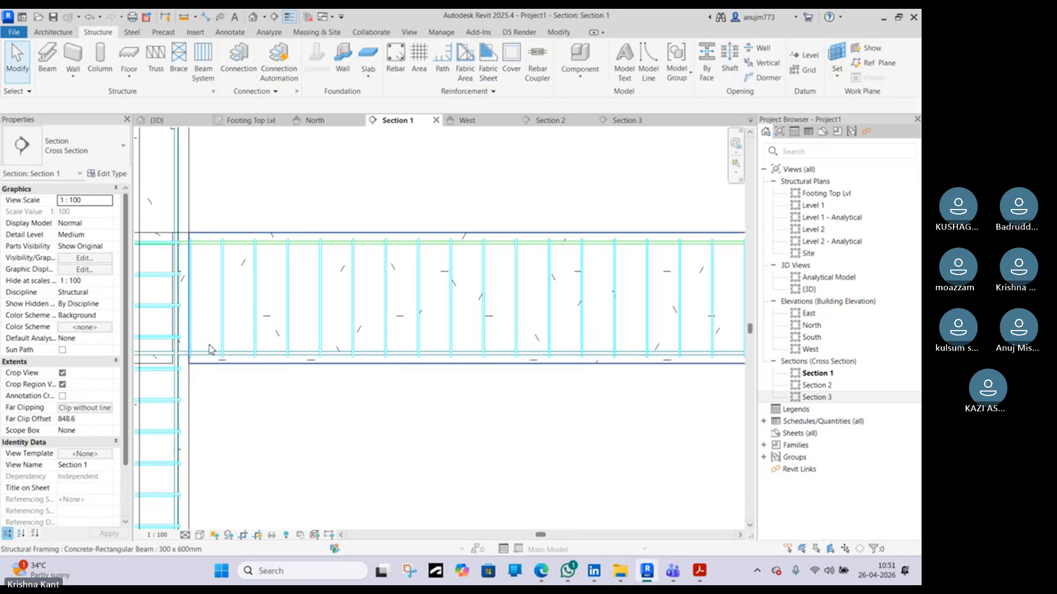
scroll(197, 311, "up", 2)
middle_click_drag(202, 317, 365, 309)
scroll(364, 294, "up", 1)
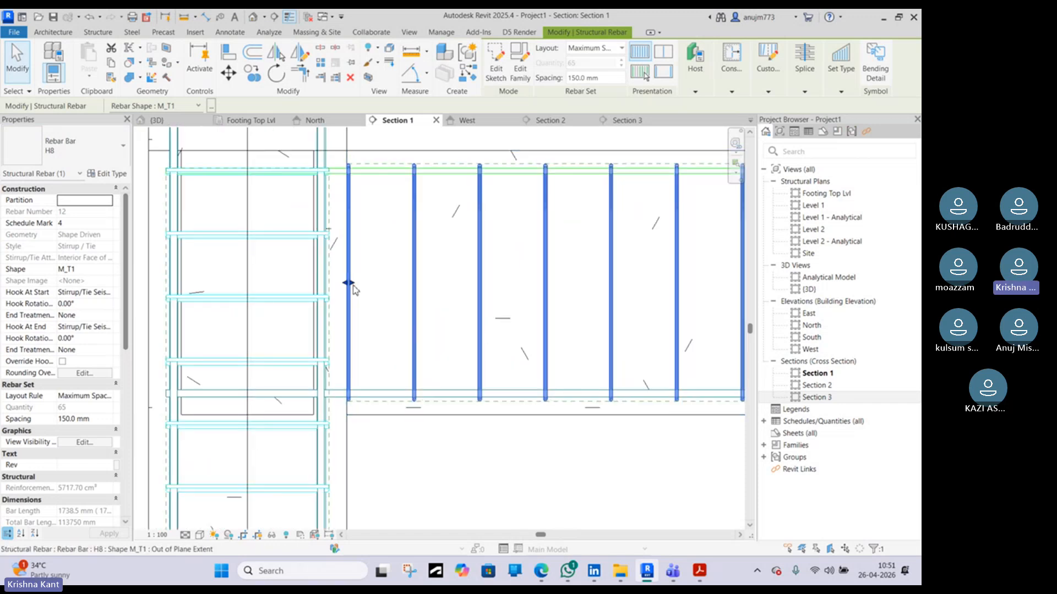
scroll(349, 409, "up", 2)
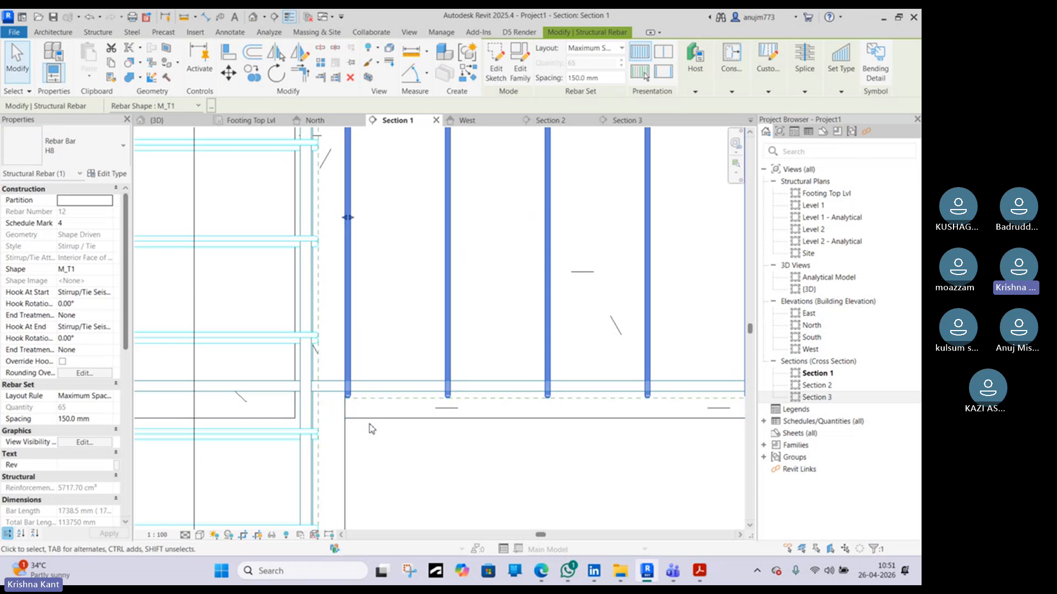
left_click_drag(348, 217, 418, 218)
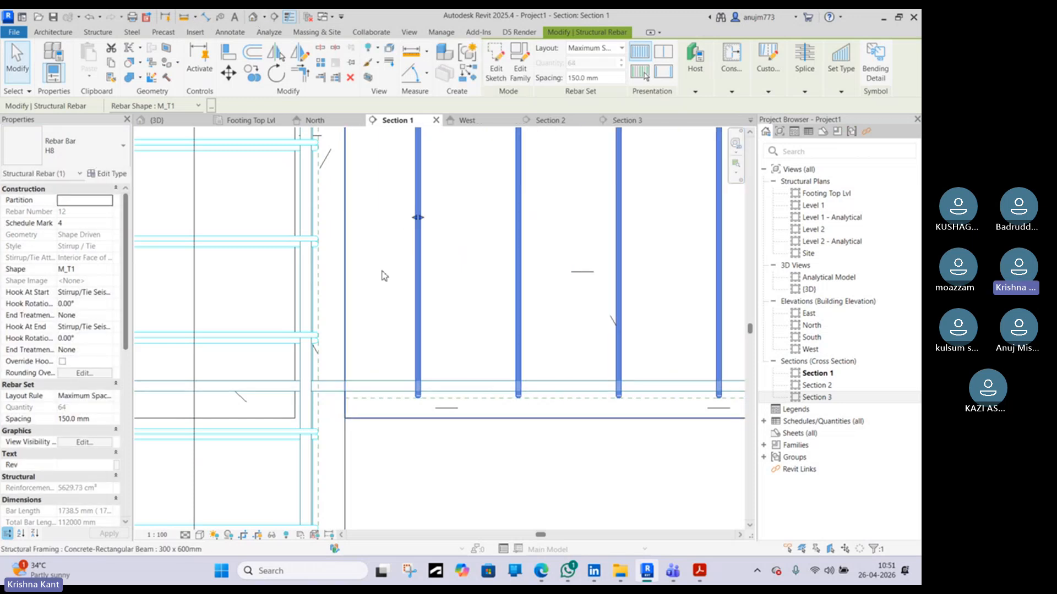
Dimension the gap between the left column face and the first stirrup of the set
left_click(205, 17)
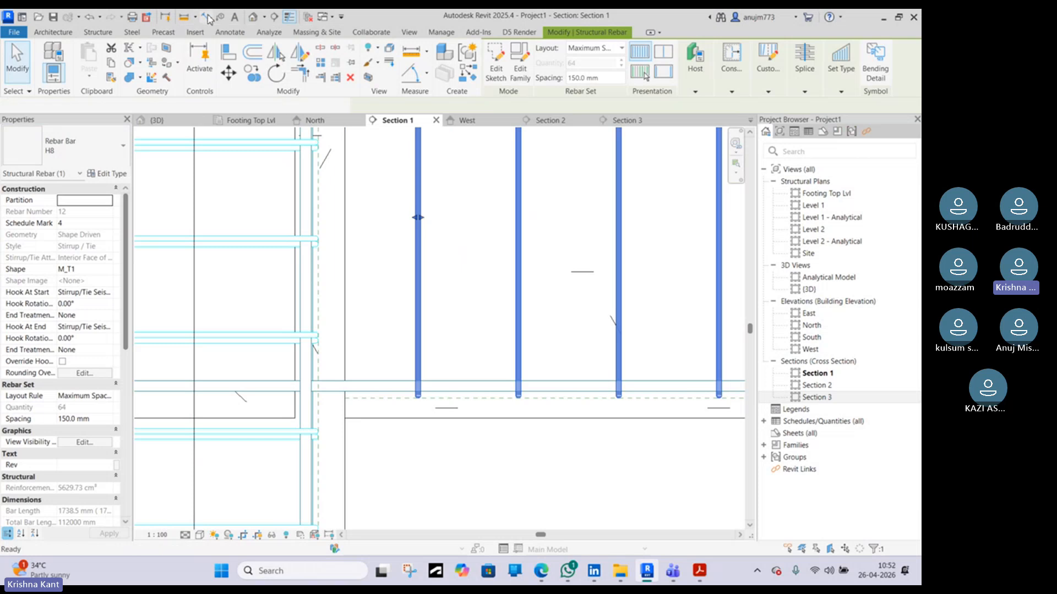
left_click(417, 259)
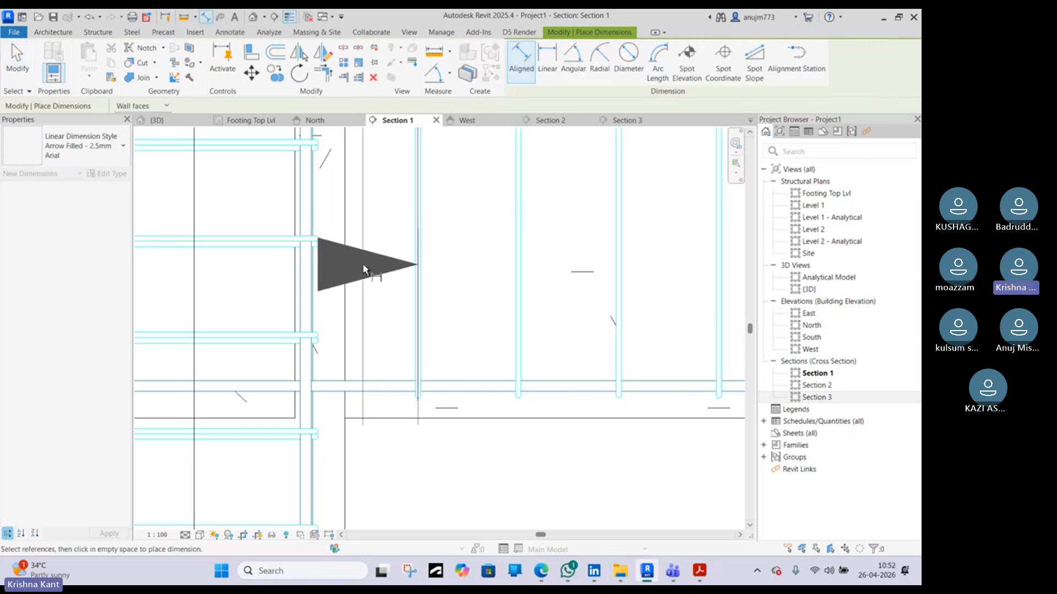
scroll(352, 265, "down", 5)
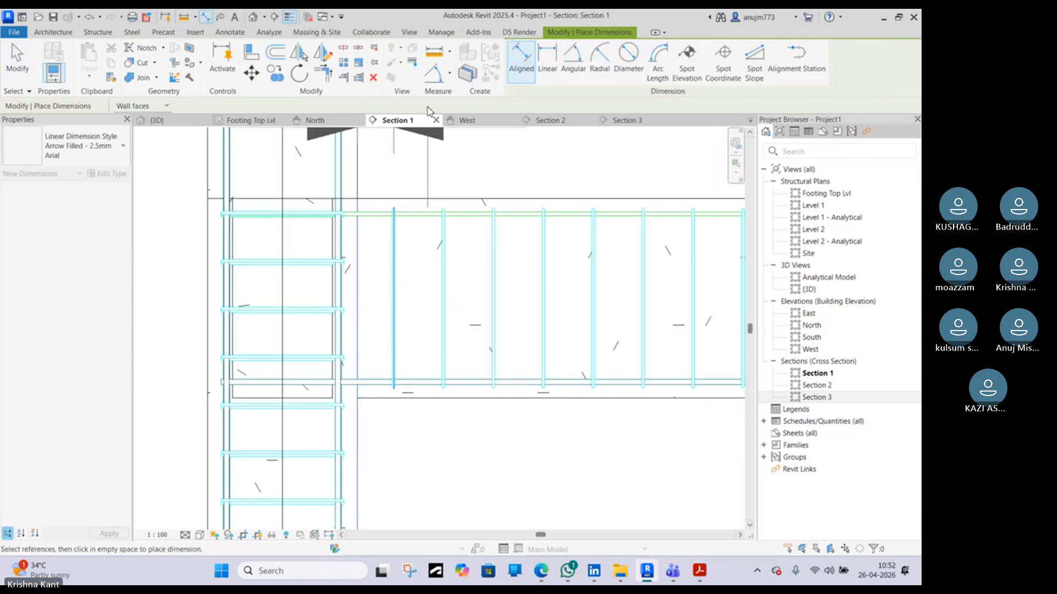
left_click(402, 148)
key("Escape")
Drag the stirrup set's far end back to about the beam's midspan
left_click(395, 286)
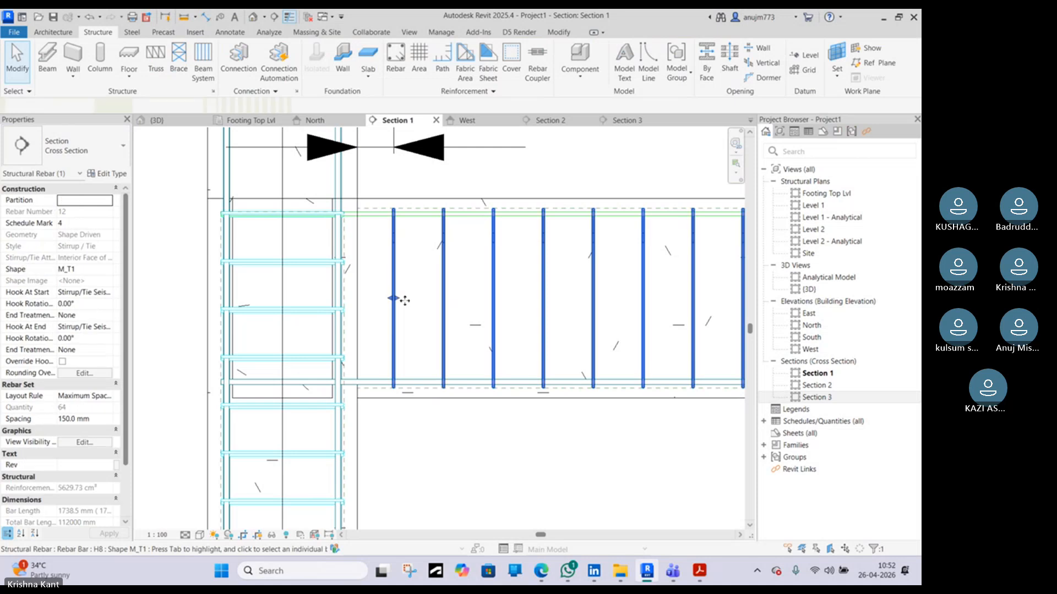
middle_click_drag(404, 266, 413, 356)
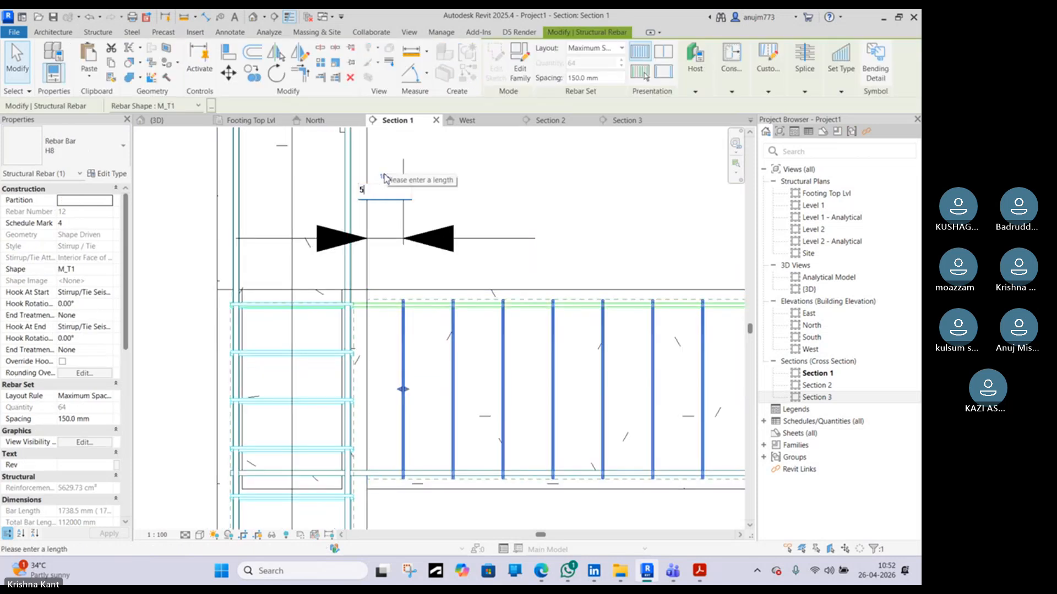
left_click(421, 280)
scroll(416, 364, "down", 3)
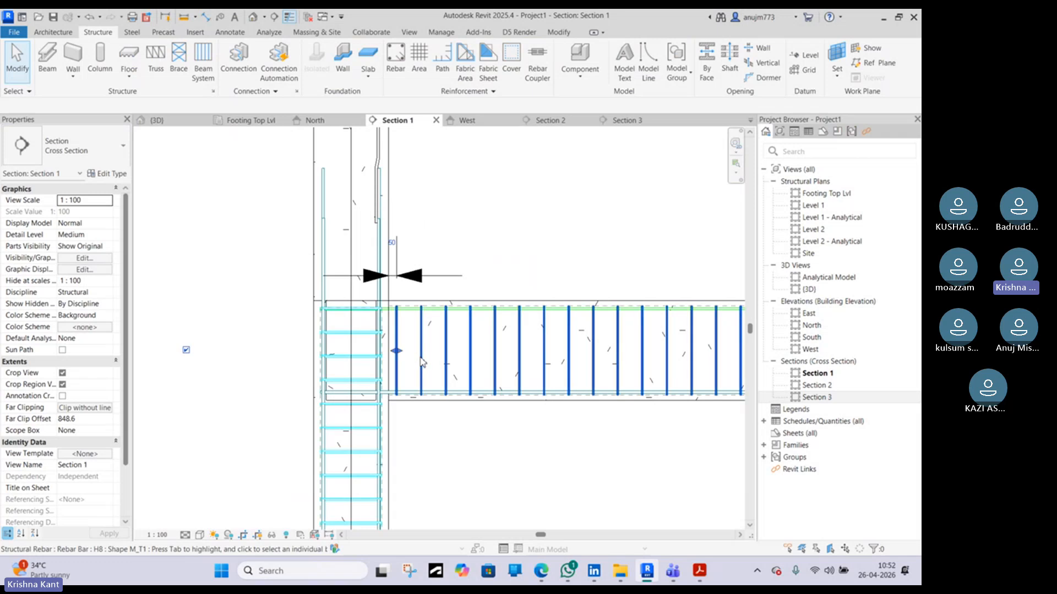
left_click(421, 361)
scroll(421, 362, "down", 5)
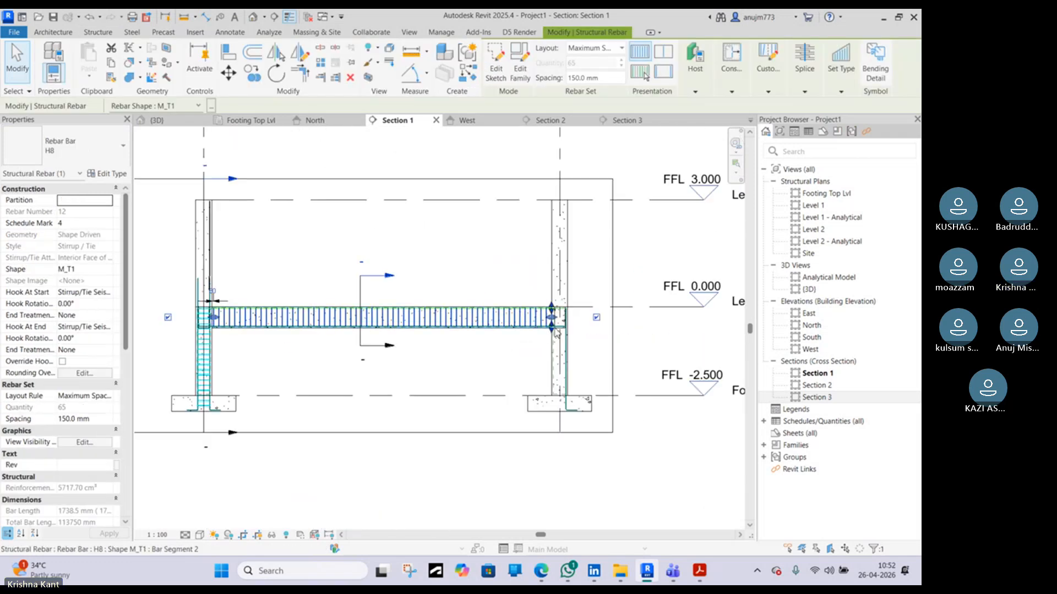
left_click_drag(552, 318, 331, 321)
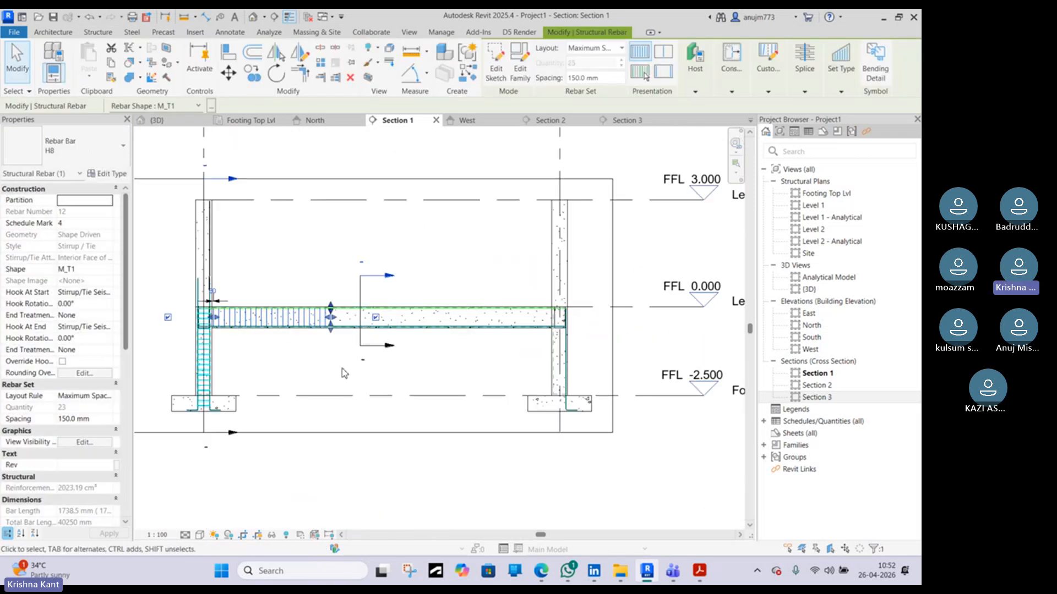
left_click(339, 368)
Place an aligned dimension for the clear span between the two column faces along the beam
left_click(205, 16)
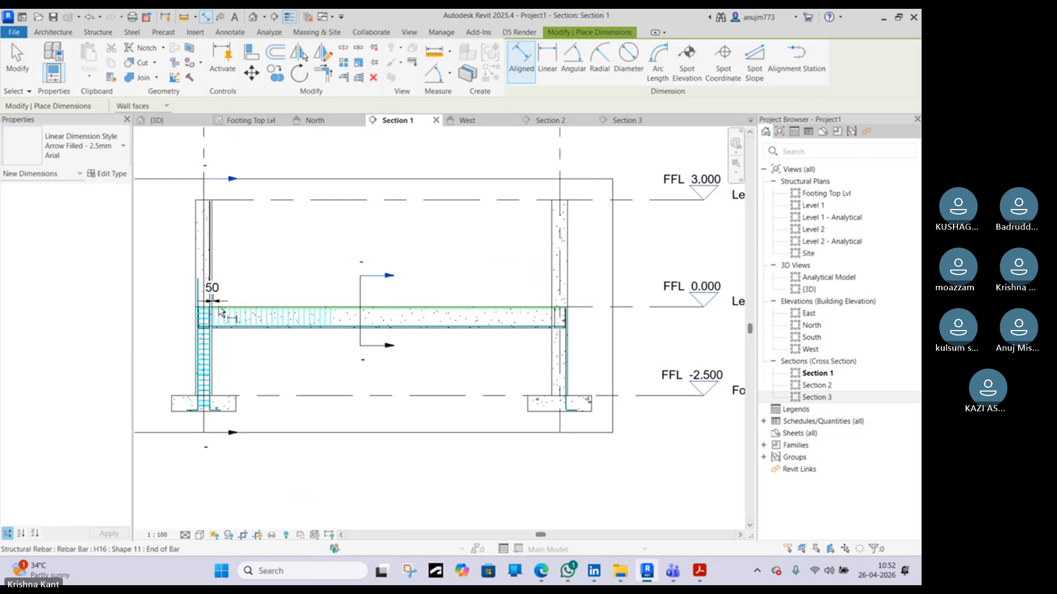
scroll(223, 352, "up", 3)
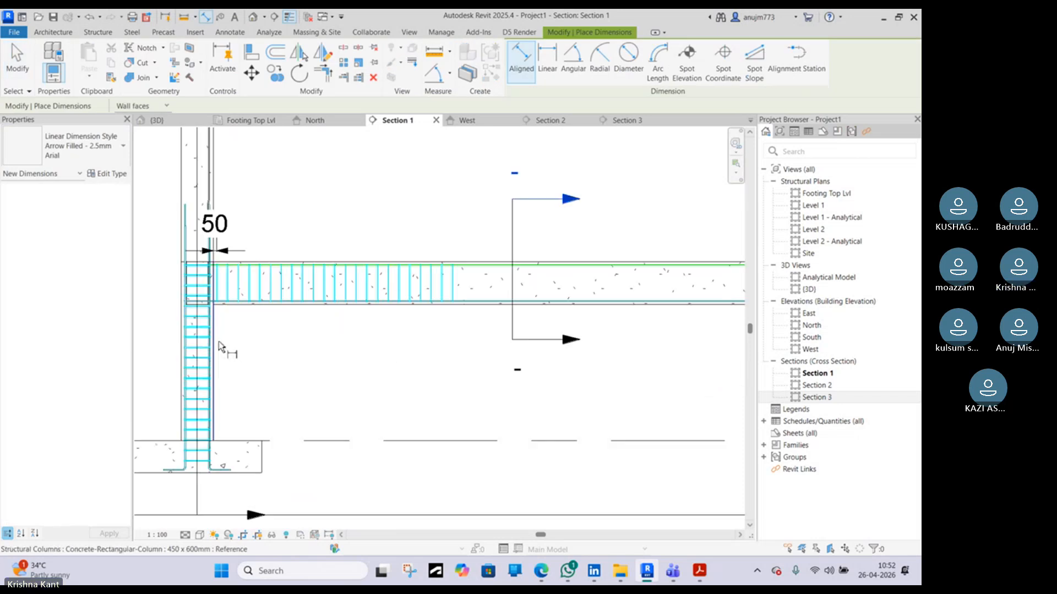
scroll(240, 336, "down", 3)
scroll(515, 333, "up", 3)
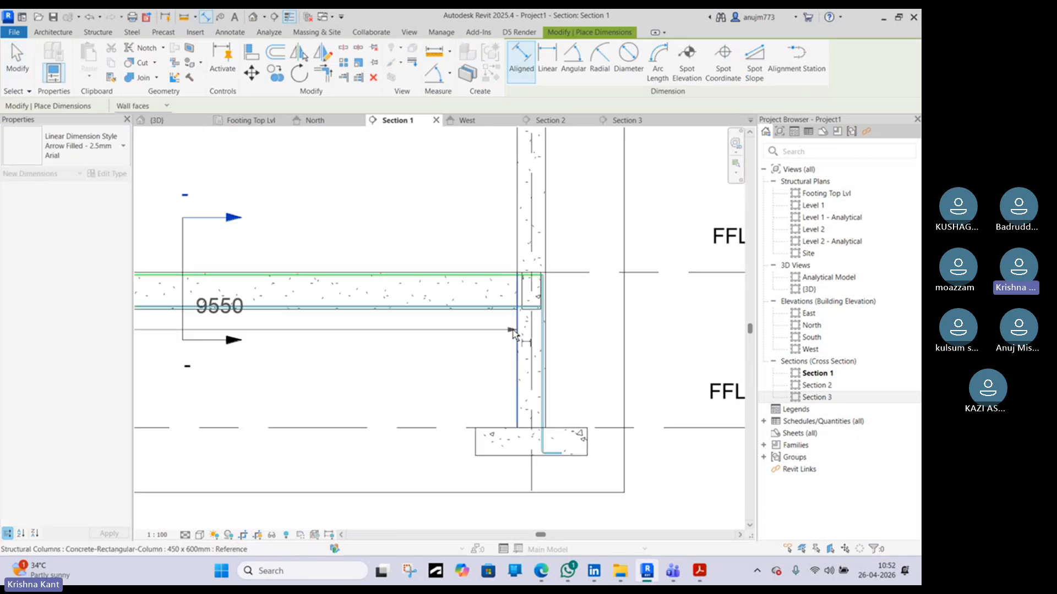
left_click(513, 333)
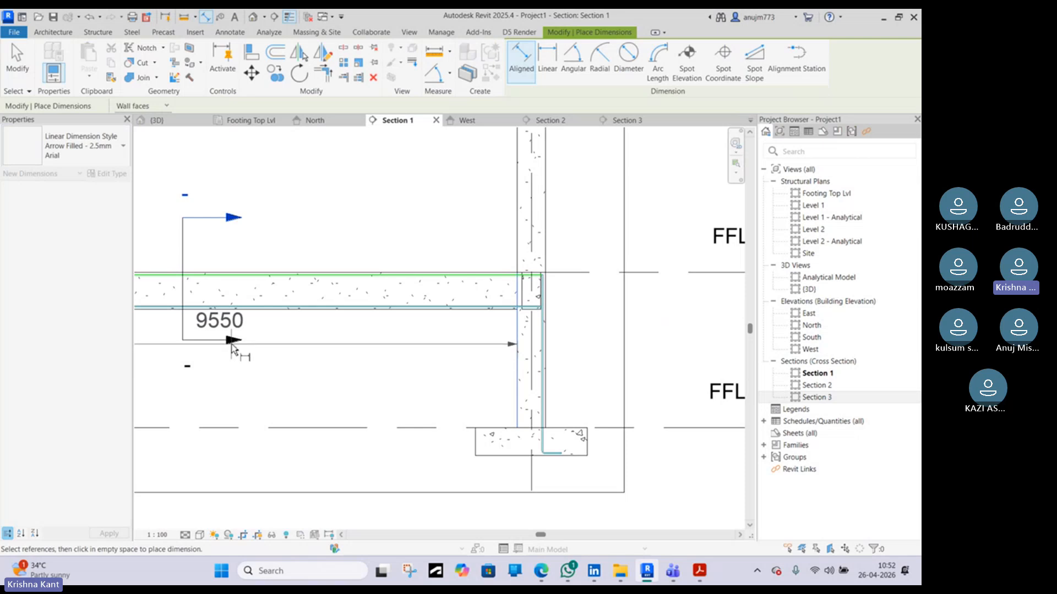
middle_click_drag(223, 358, 405, 353)
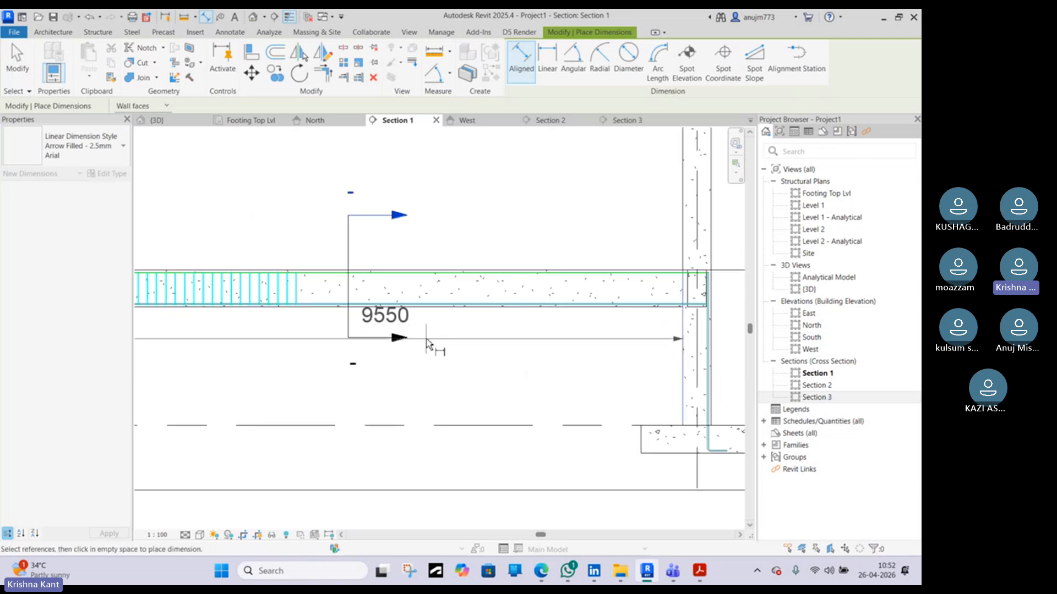
Open Calculator and divide 9550 by 3 to get one third of the clear span, then close it
left_click(285, 573)
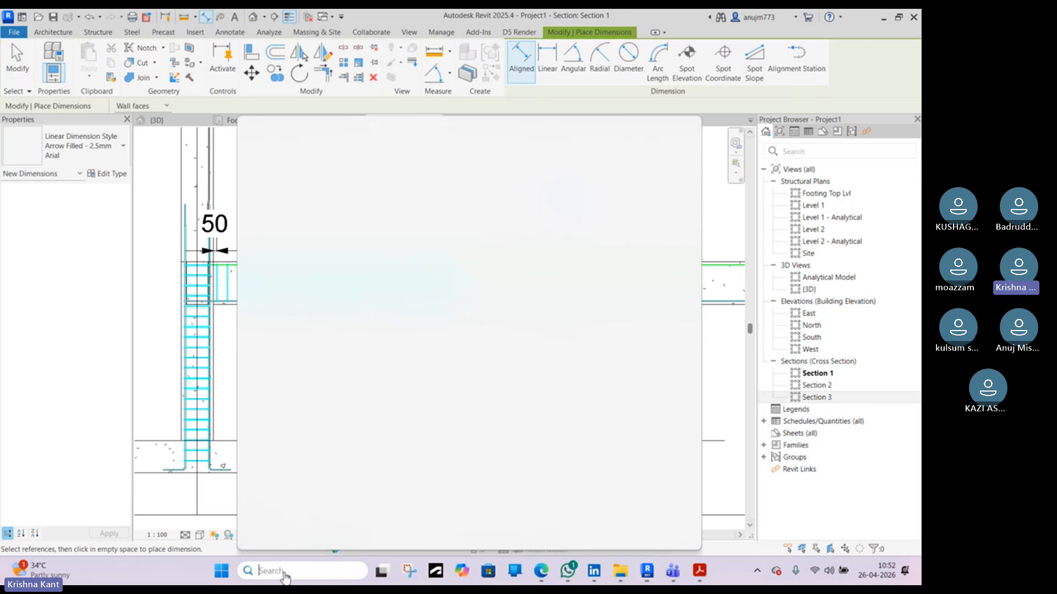
type("ca")
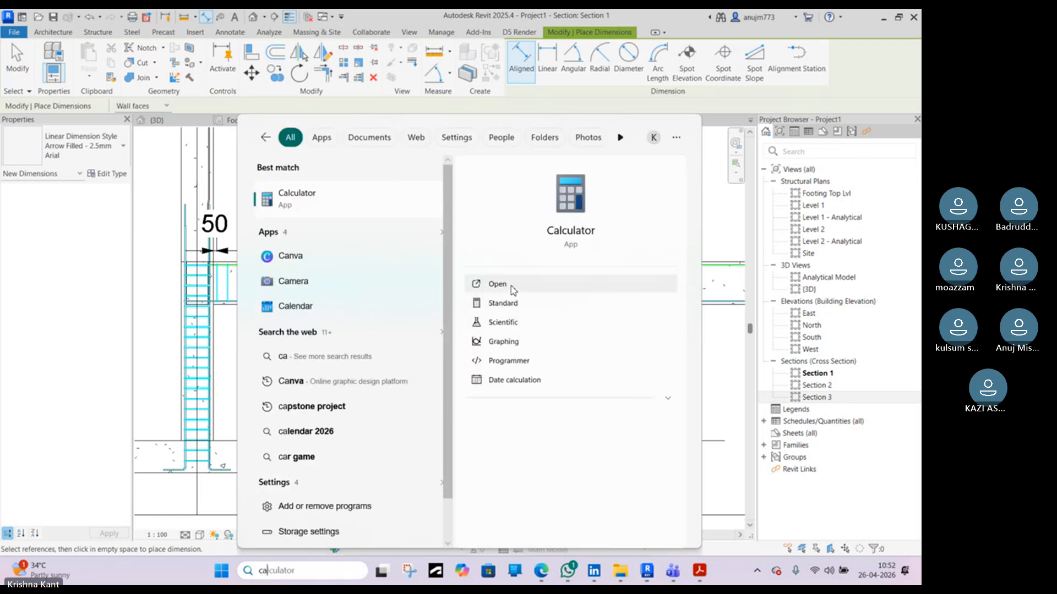
left_click(511, 288)
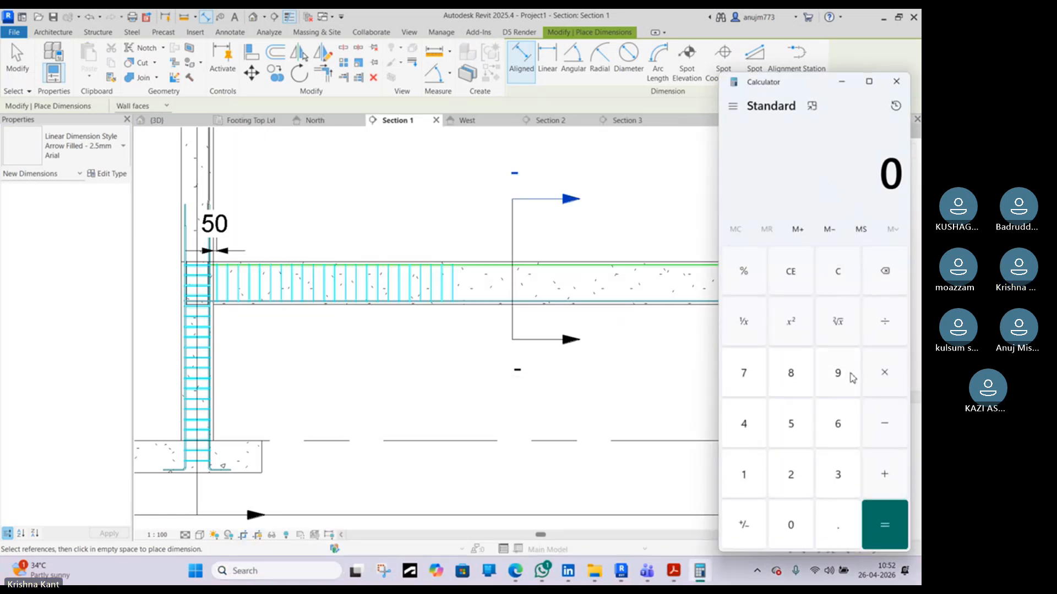
left_click(848, 379)
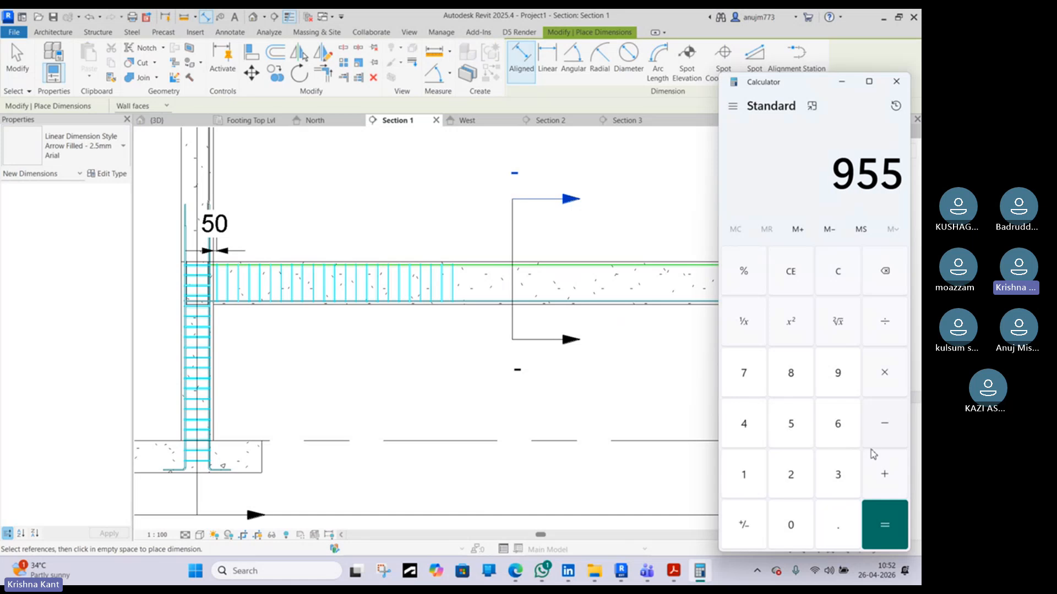
left_click(802, 522)
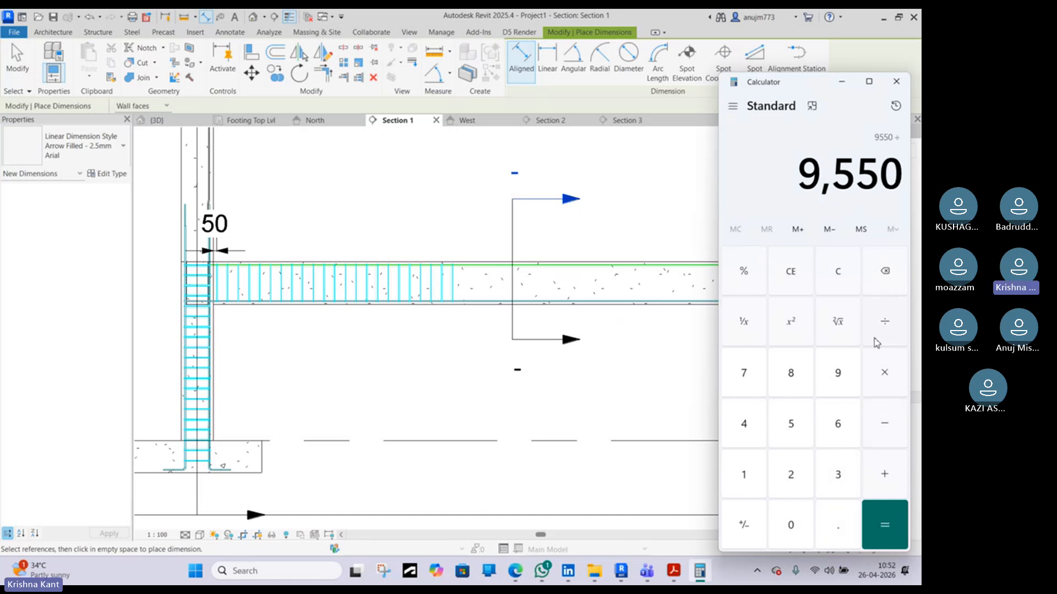
left_click(845, 472)
left_click(884, 525)
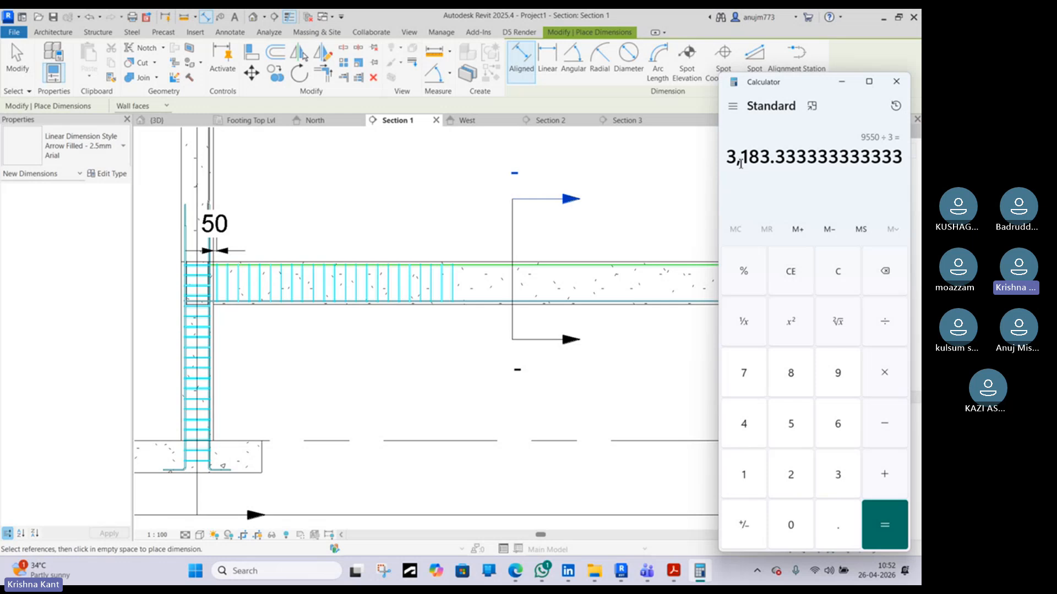
left_click(896, 82)
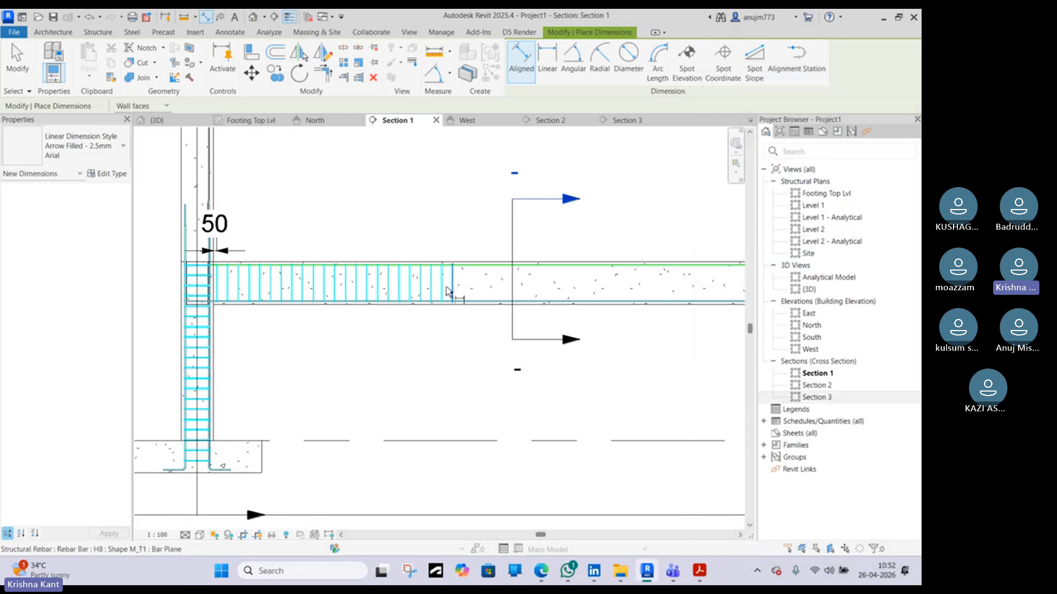
Draw detail lines from the left column face marking one third of the clear span along the beam
key("Escape")
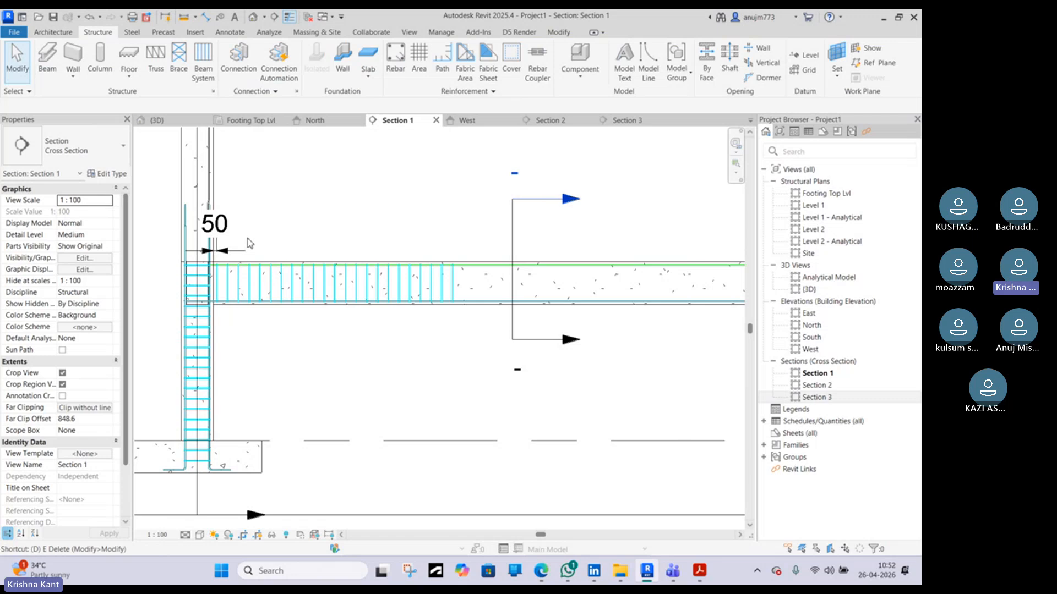
key("l")
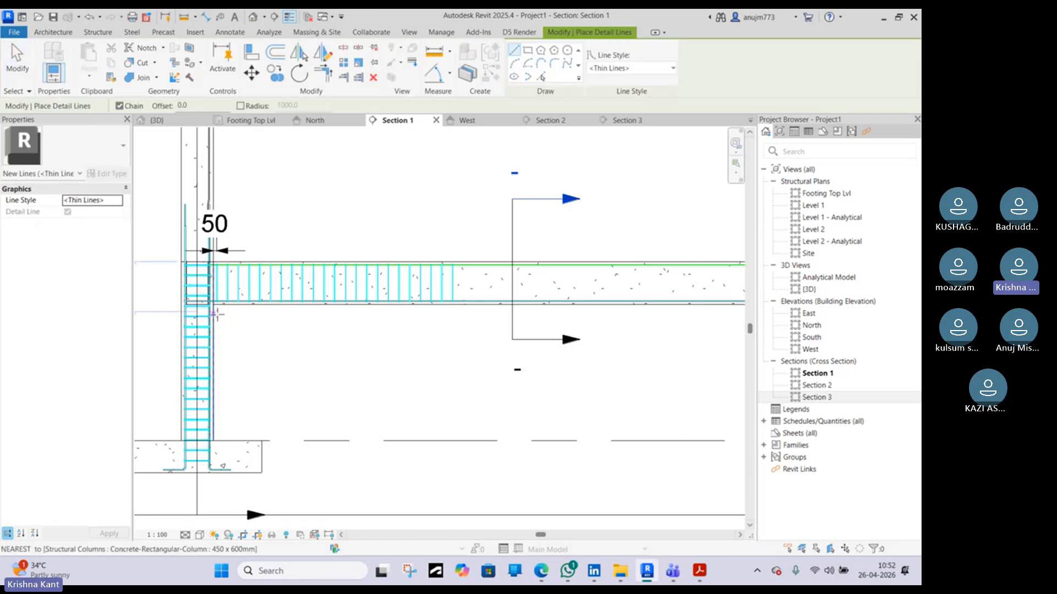
left_click(210, 318)
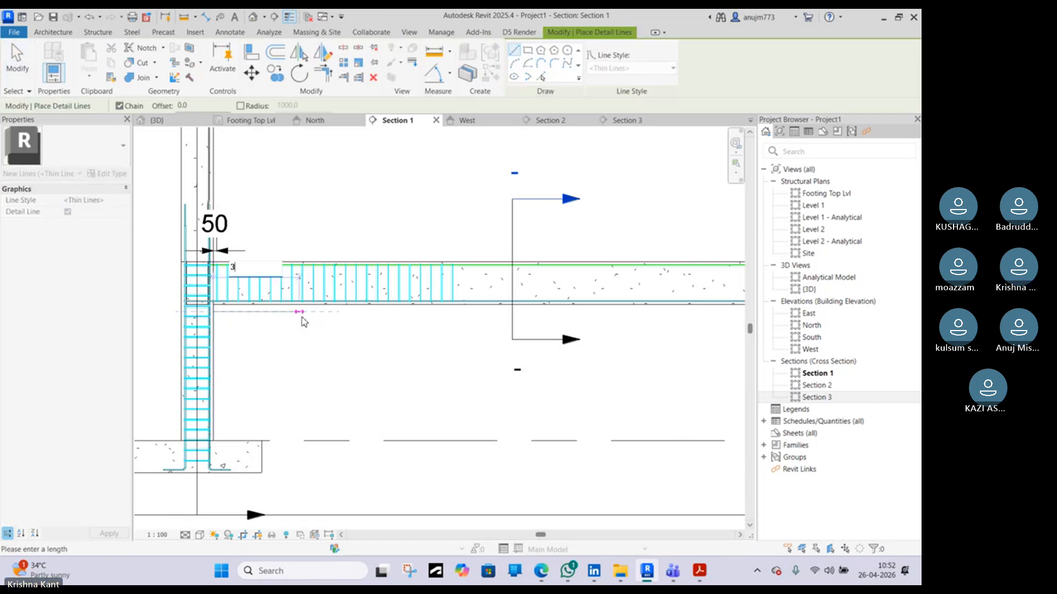
key("Return")
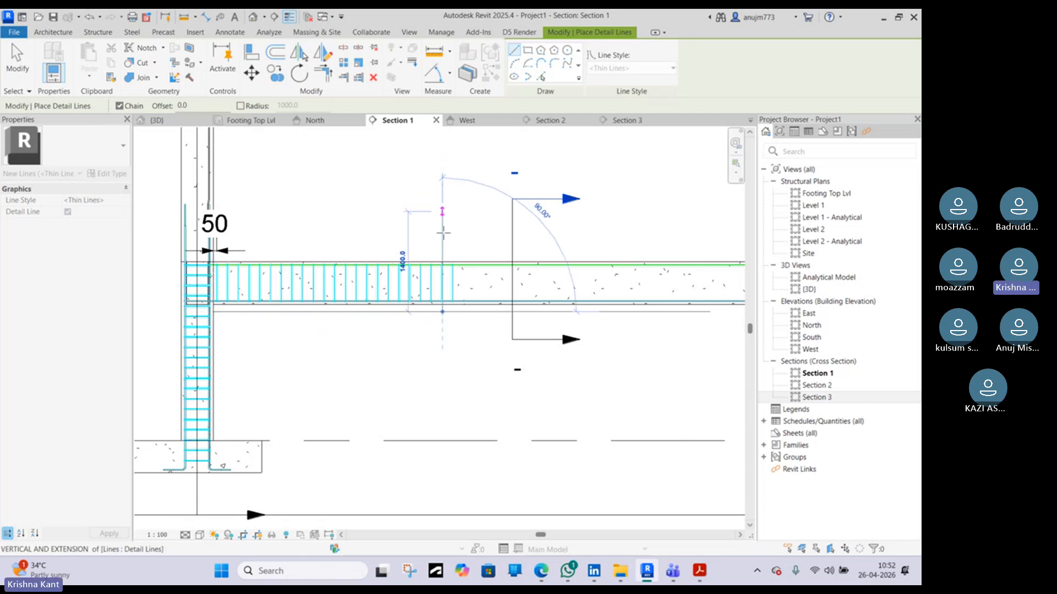
left_click(442, 234)
key("Escape")
key("Escape")
Copy the beam stirrup set from the column face to the one-third mark detail line
left_click(453, 299)
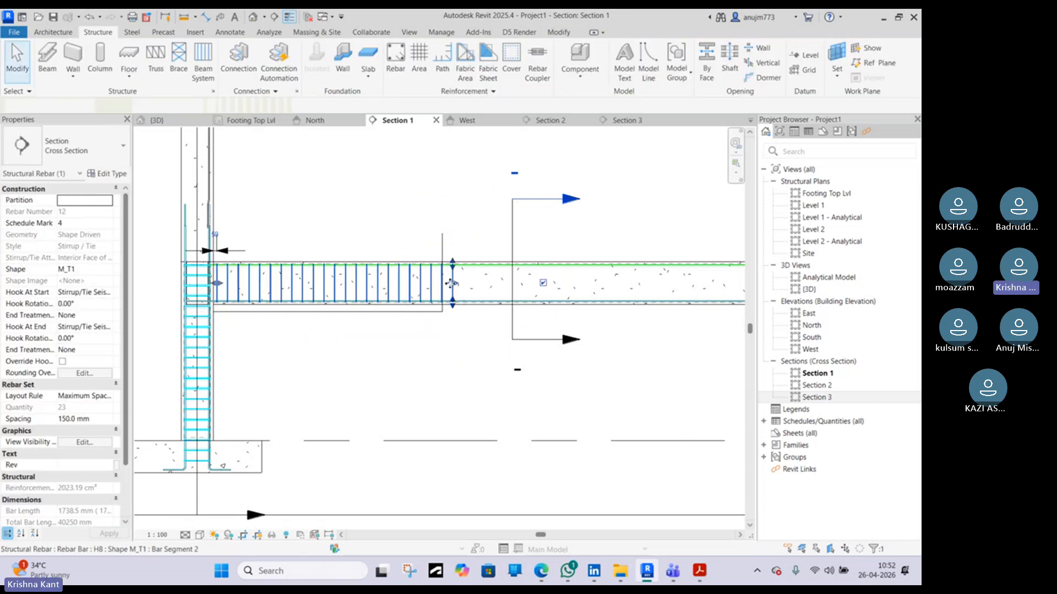
scroll(453, 275, "up", 3)
scroll(432, 258, "up", 3)
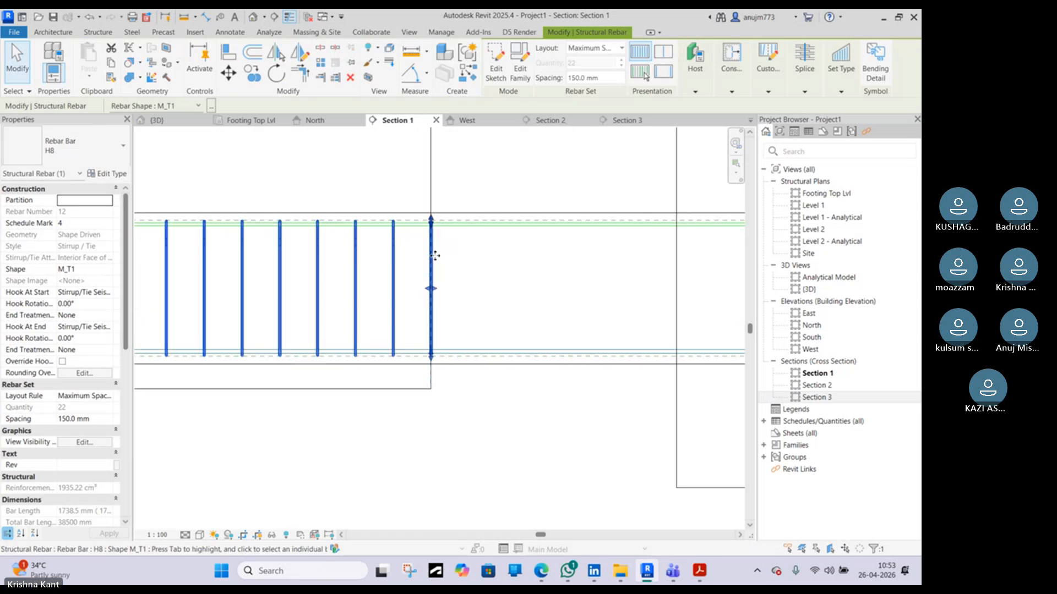
scroll(428, 297, "down", 5)
scroll(428, 264, "down", 4)
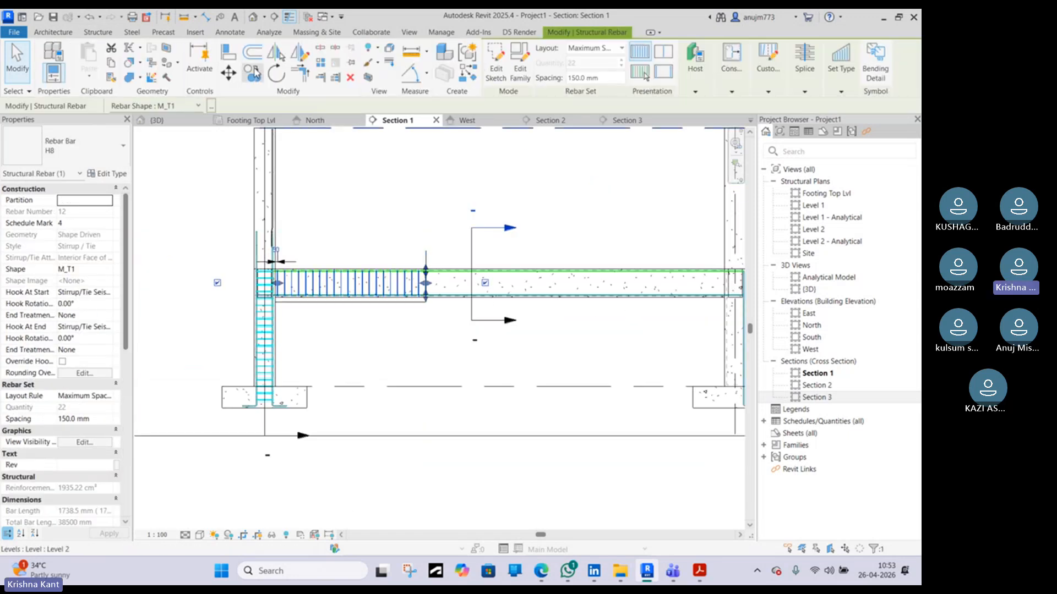
left_click(255, 73)
scroll(283, 300, "up", 4)
scroll(205, 272, "up", 2)
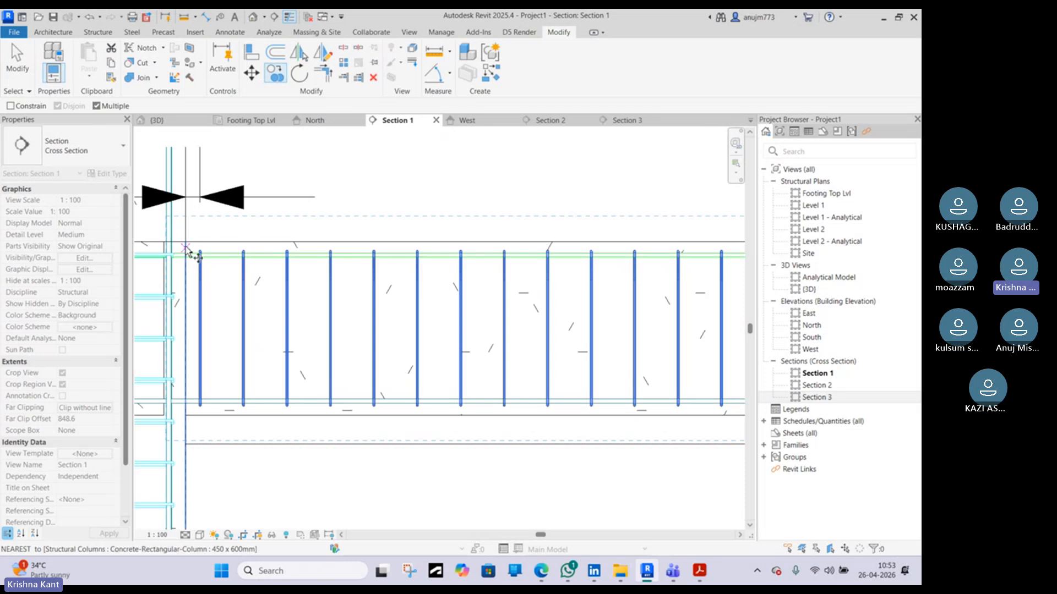
left_click(185, 243)
scroll(256, 243, "down", 5)
scroll(441, 242, "up", 5)
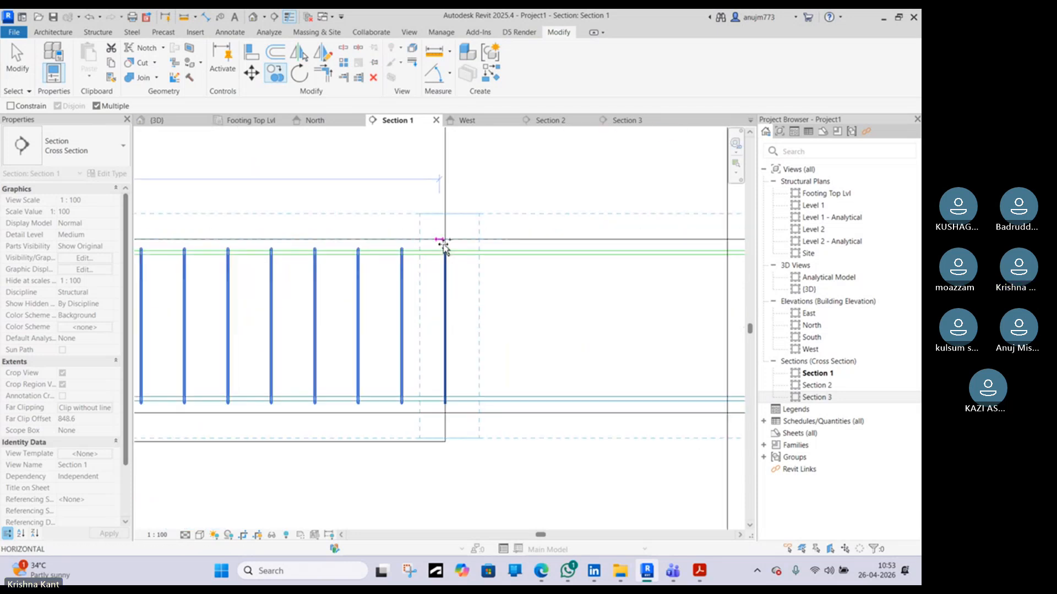
scroll(445, 243, "up", 3)
left_click(447, 237)
key("Escape")
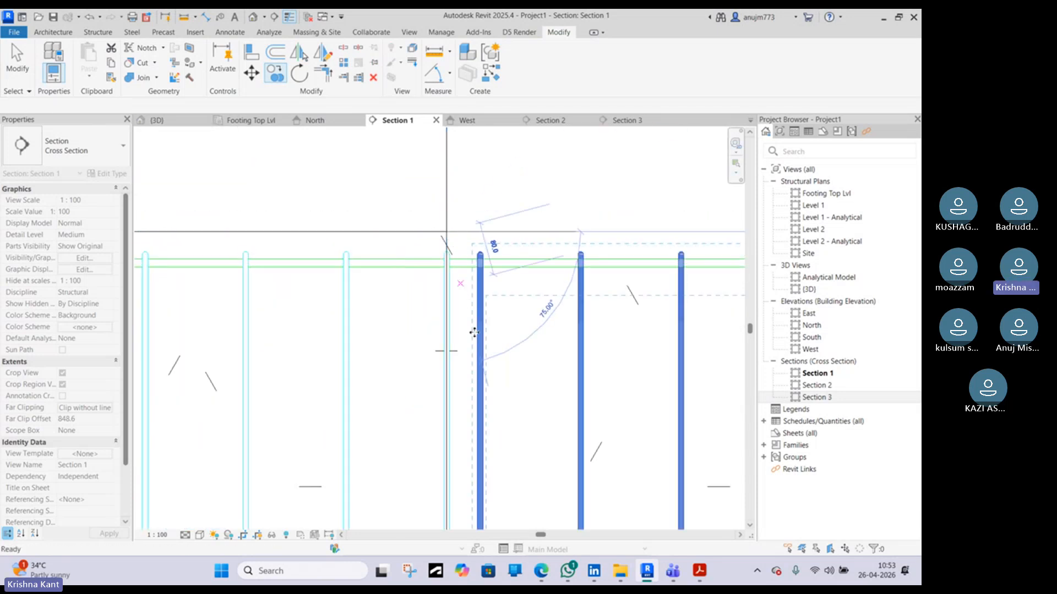
Move the copied stirrup set to align its start with the one-third mark
left_click(474, 332)
scroll(472, 335, "down", 3)
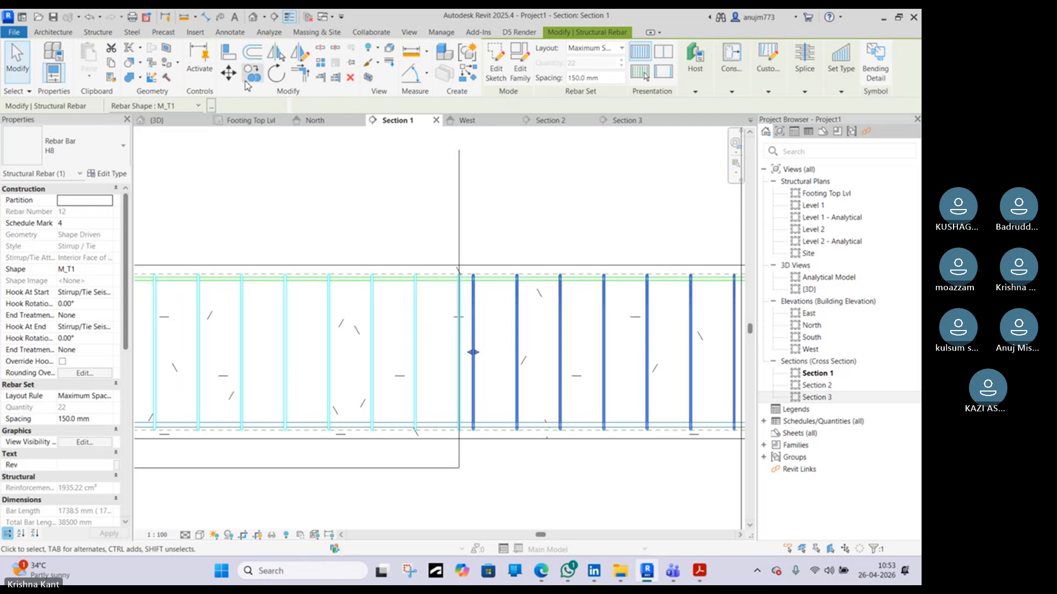
left_click(228, 74)
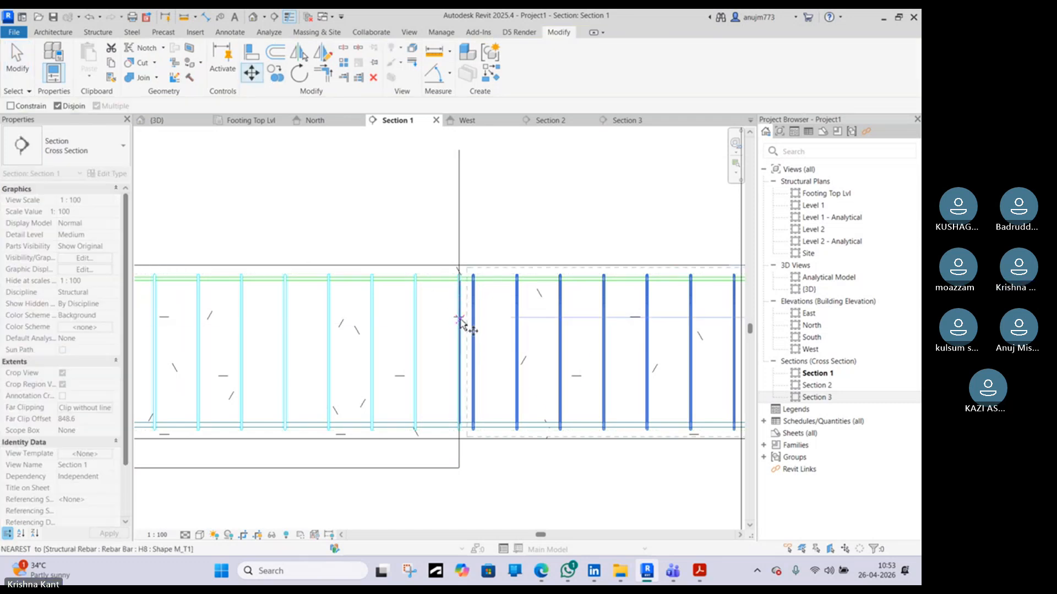
left_click(460, 319)
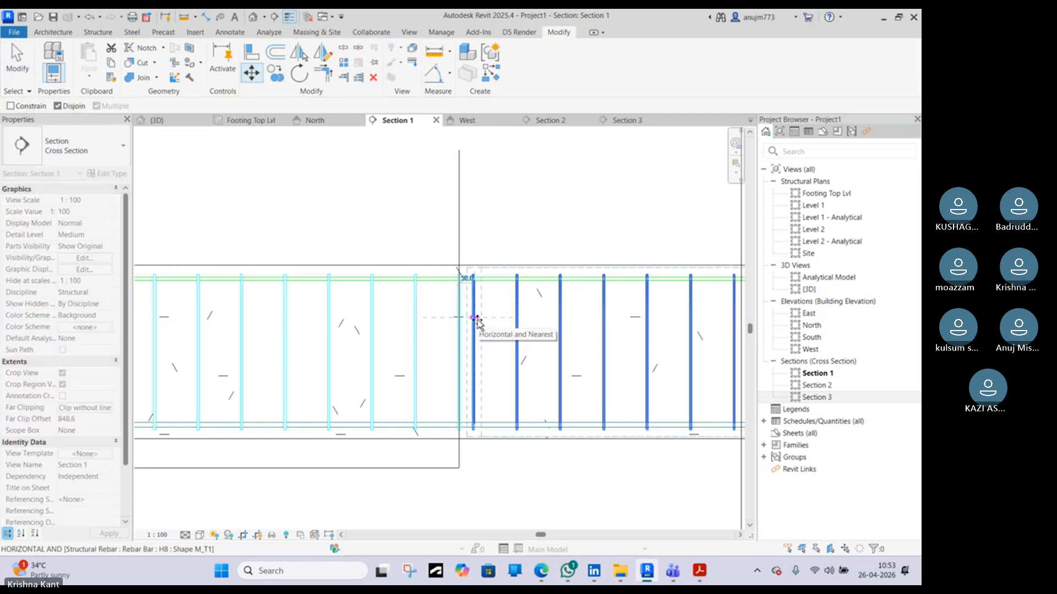
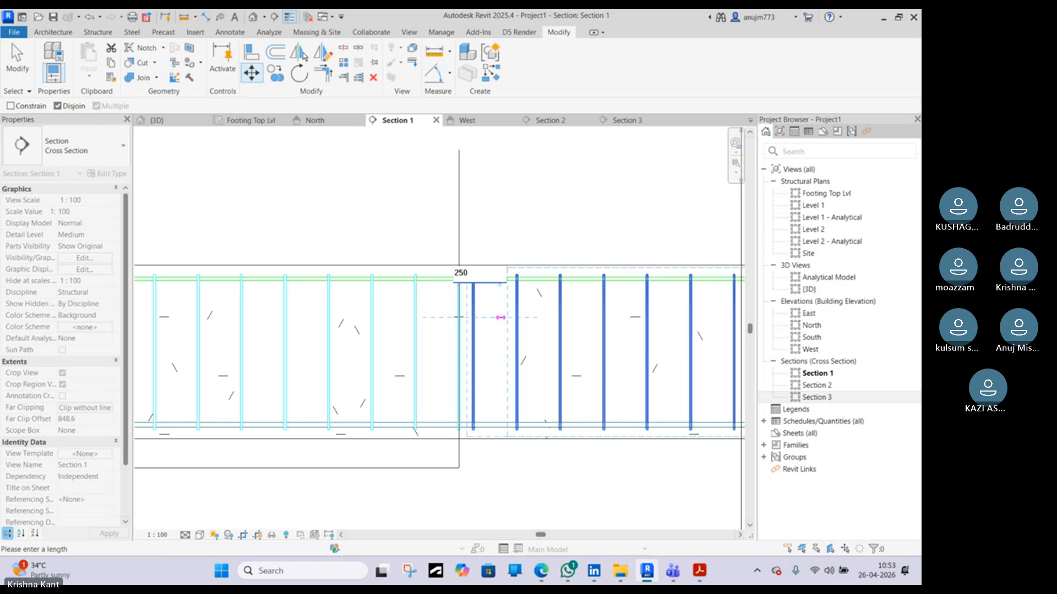
Set the selected stirrup set's spacing to 300 mm
key("Return")
scroll(543, 332, "down", 1)
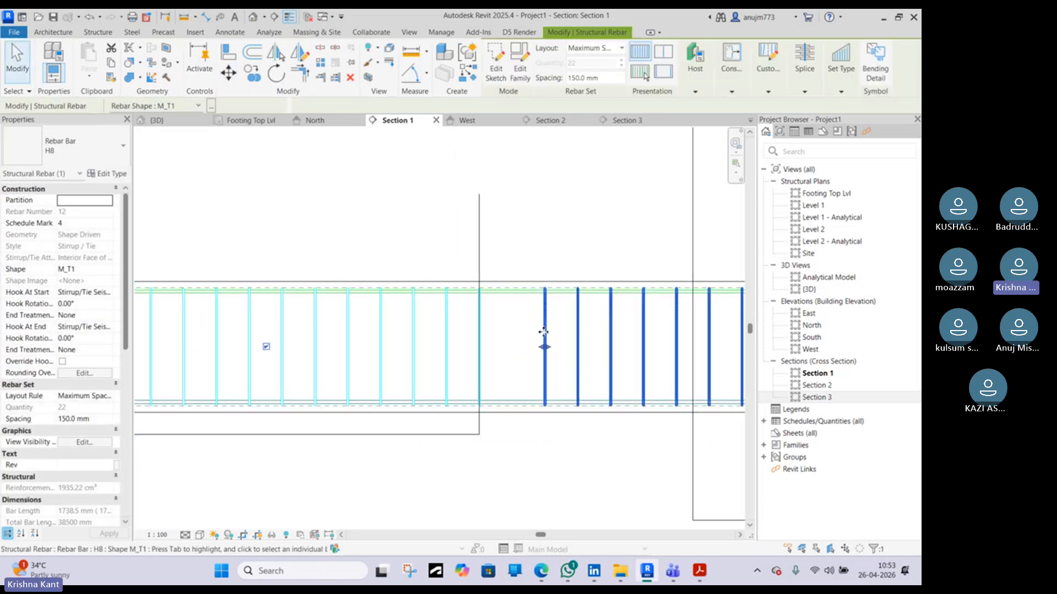
scroll(544, 332, "down", 1)
scroll(519, 314, "down", 3)
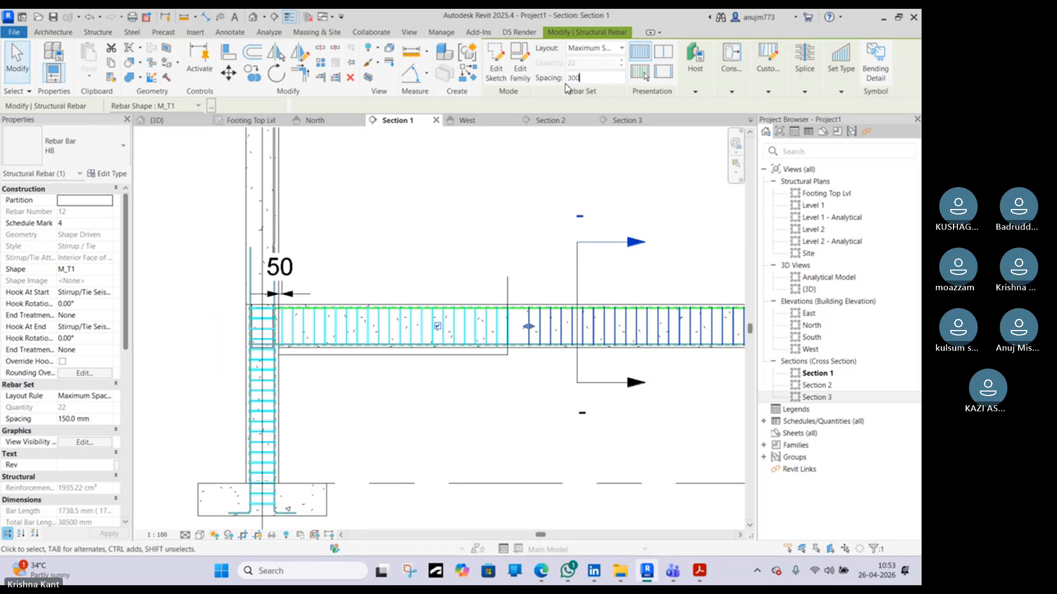
key("Return")
Drag the closely spaced stirrup set's end toward the column to shorten that zone
left_click(560, 316)
middle_click_drag(553, 316, 412, 305)
scroll(416, 313, "down", 1)
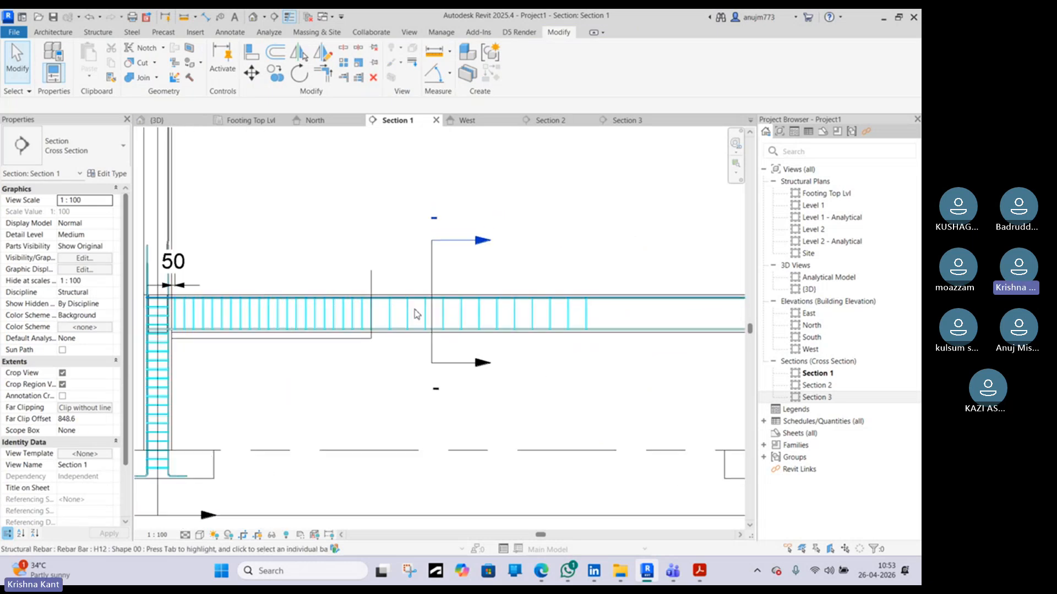
Mirror the closely spaced stirrup set, keeping a copy, about a vertical axis through the beam's midpoint
left_click(353, 321)
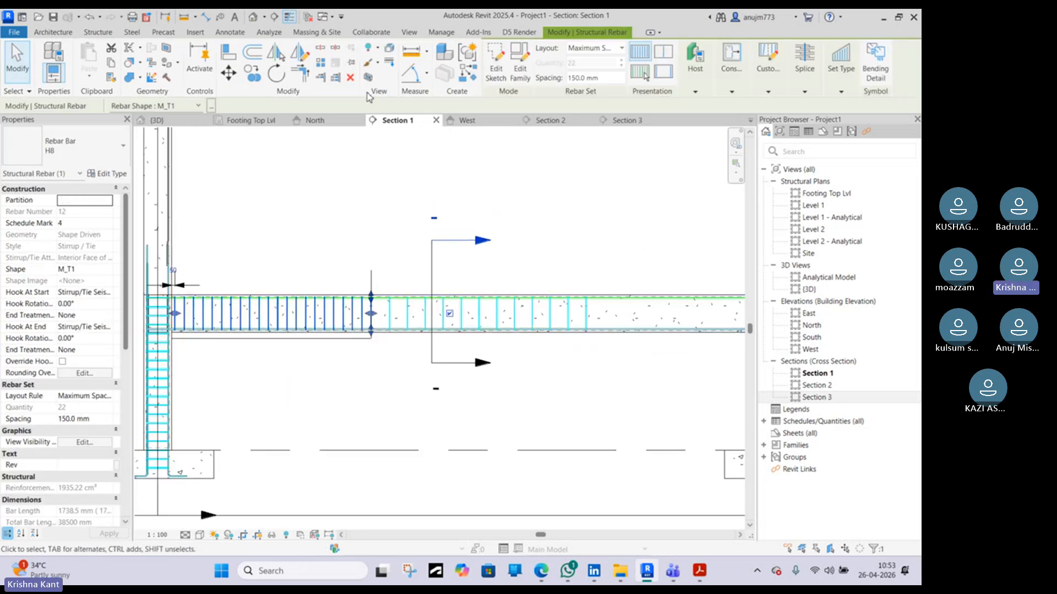
left_click(302, 55)
scroll(441, 182, "down", 2)
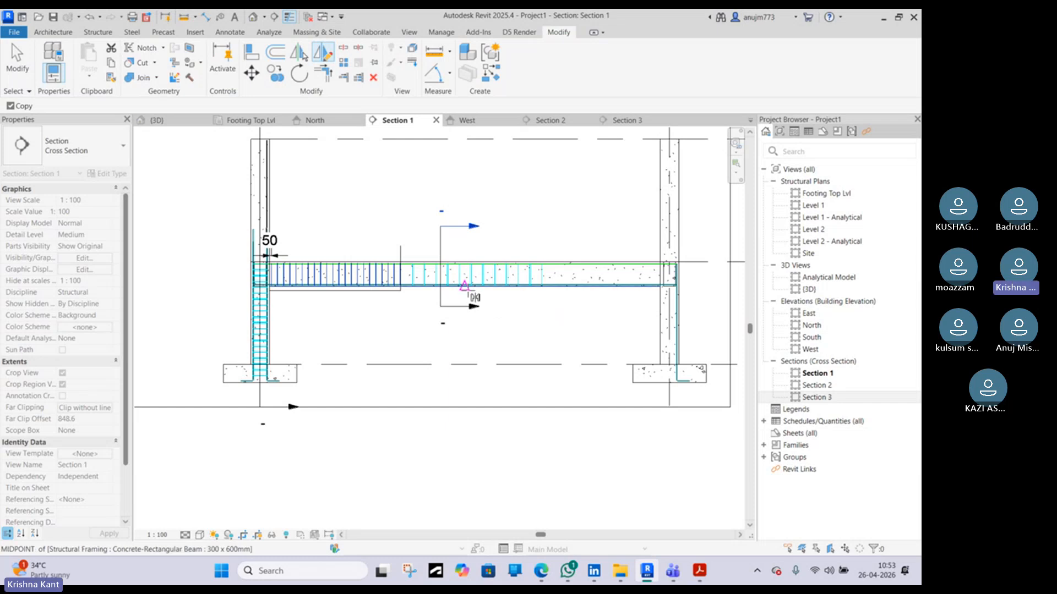
scroll(471, 292, "up", 2)
left_click(462, 418)
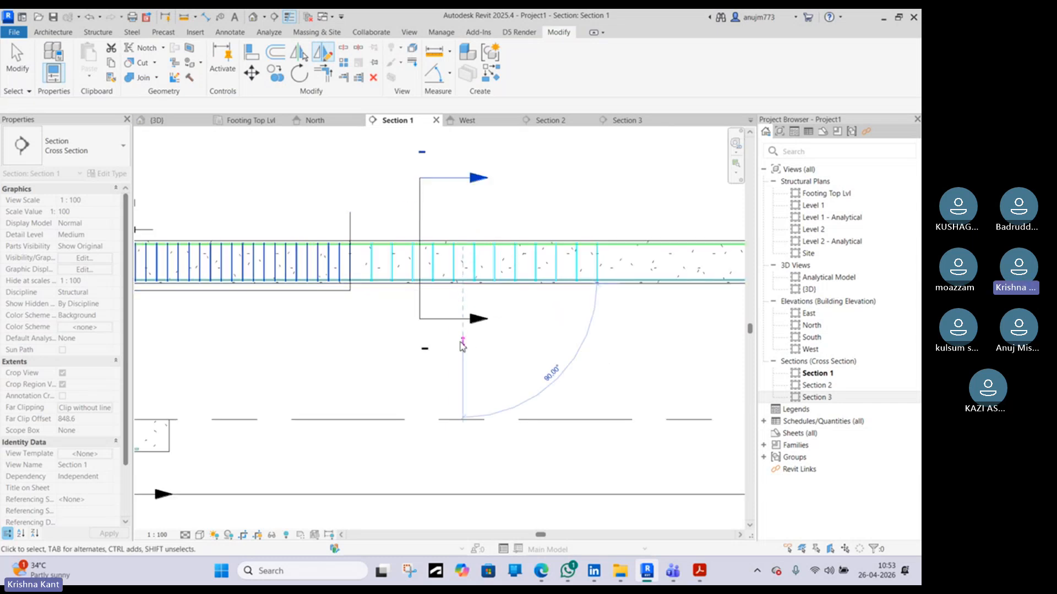
left_click(462, 341)
key("Escape")
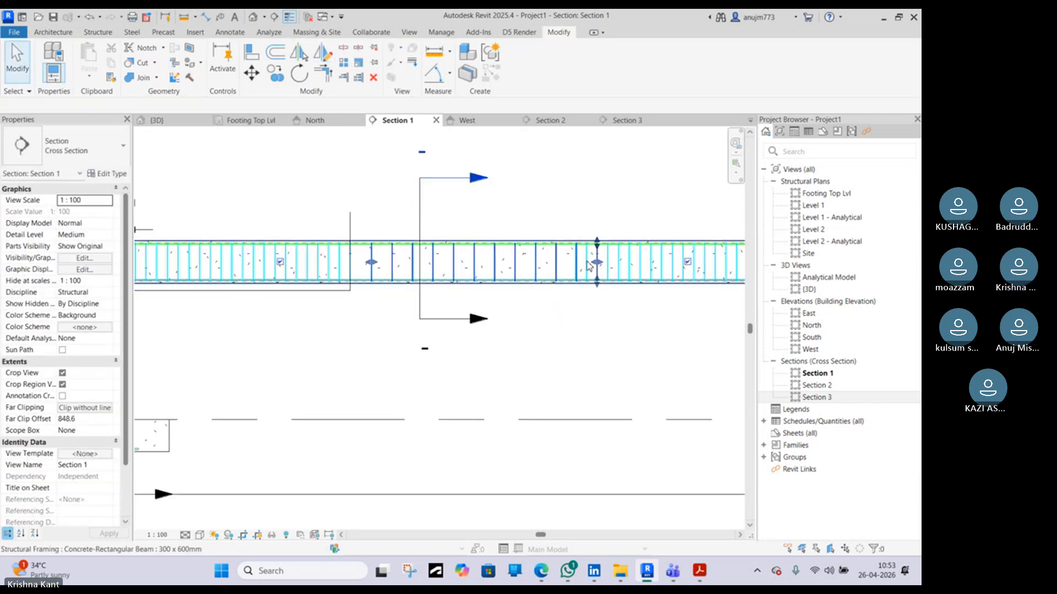
Examine the stirrup sets along the beam, selecting the middle set to check its spacing
left_click(541, 270)
scroll(541, 269, "up", 5)
left_click_drag(542, 268, 406, 265)
scroll(548, 266, "up", 2)
key("Escape")
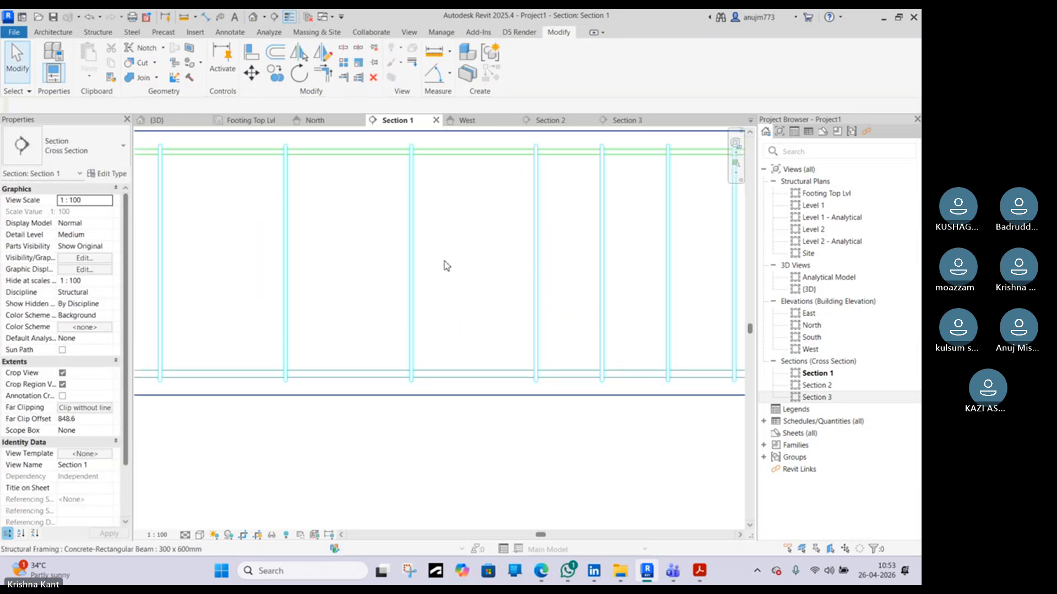
scroll(325, 316, "down", 6)
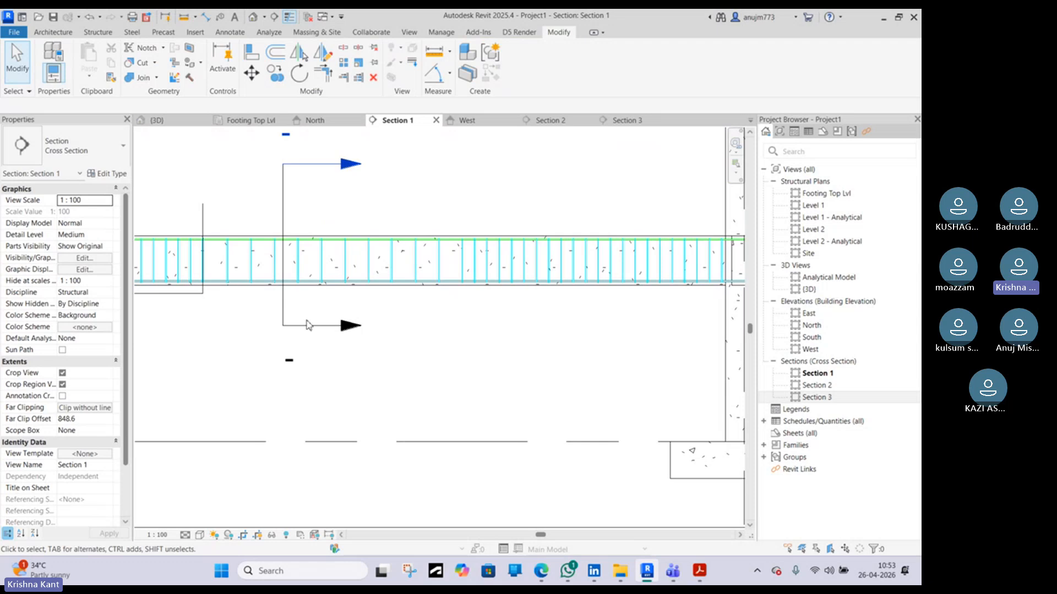
middle_click_drag(307, 324, 411, 321)
left_click(295, 254)
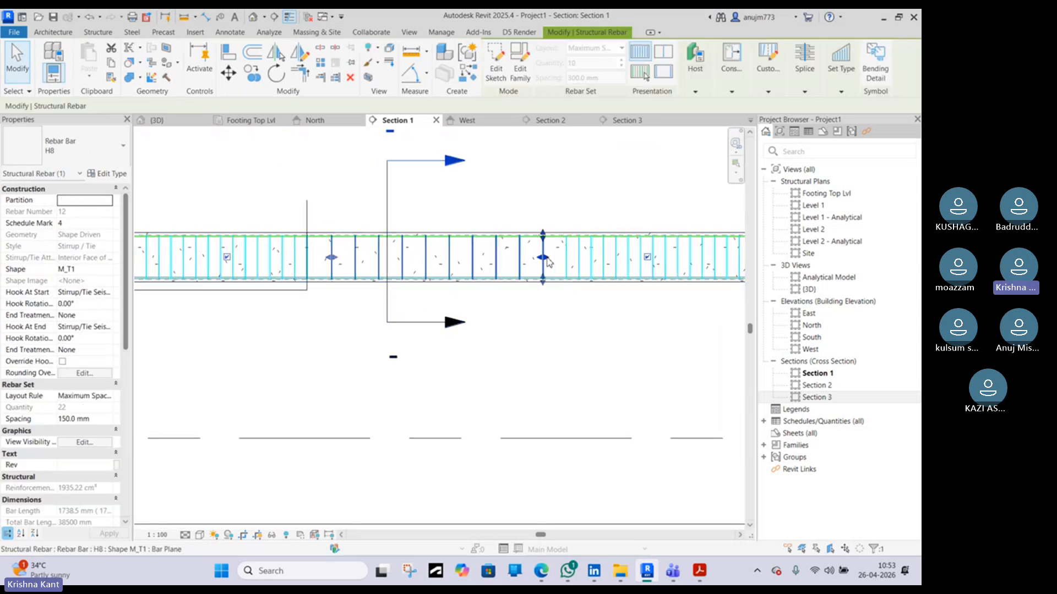
key("Escape")
scroll(525, 264, "down", 1)
middle_click_drag(364, 262, 449, 239)
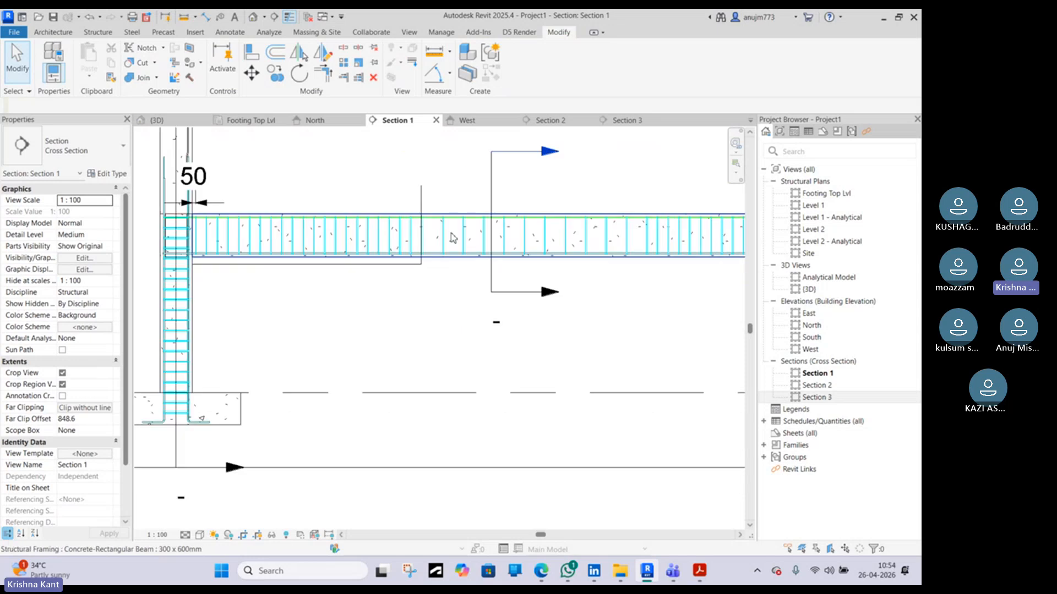
Switch to the browser and read the beam clear cover search results
left_click(541, 571)
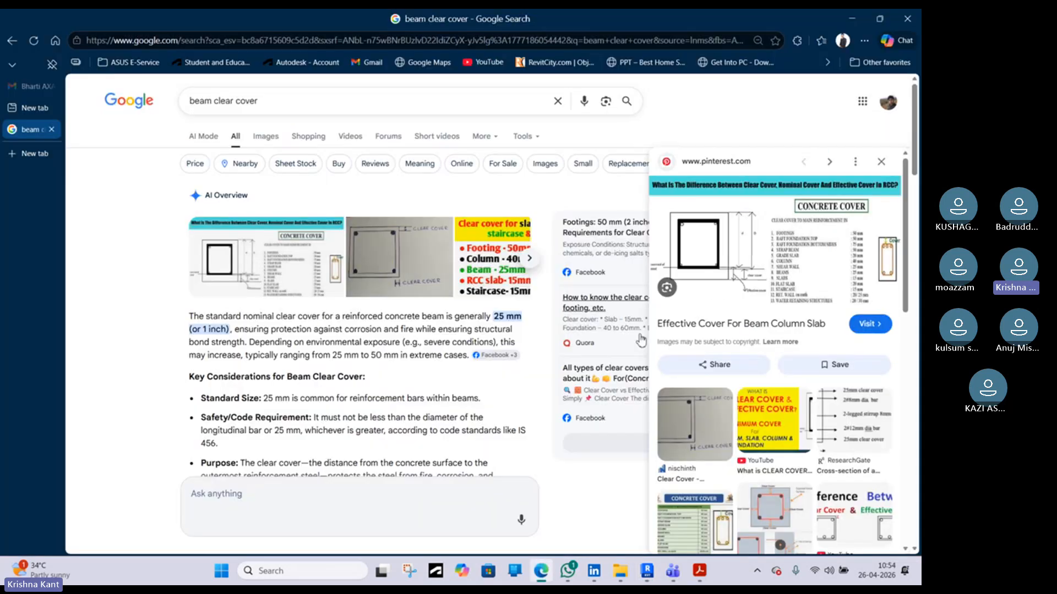
scroll(743, 386, "down", 2)
scroll(754, 391, "down", 5)
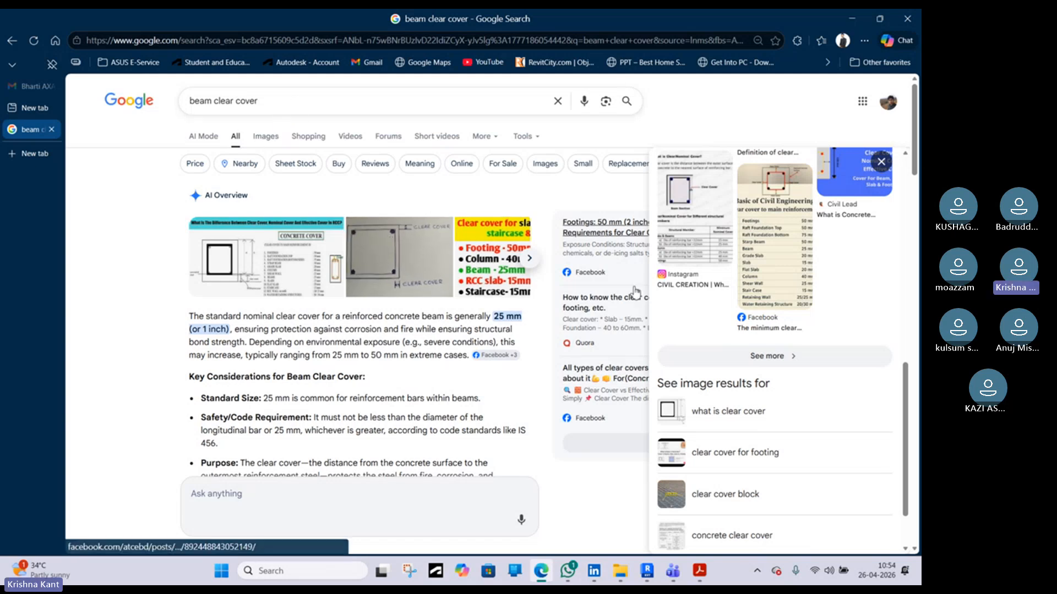
scroll(720, 331, "down", 2)
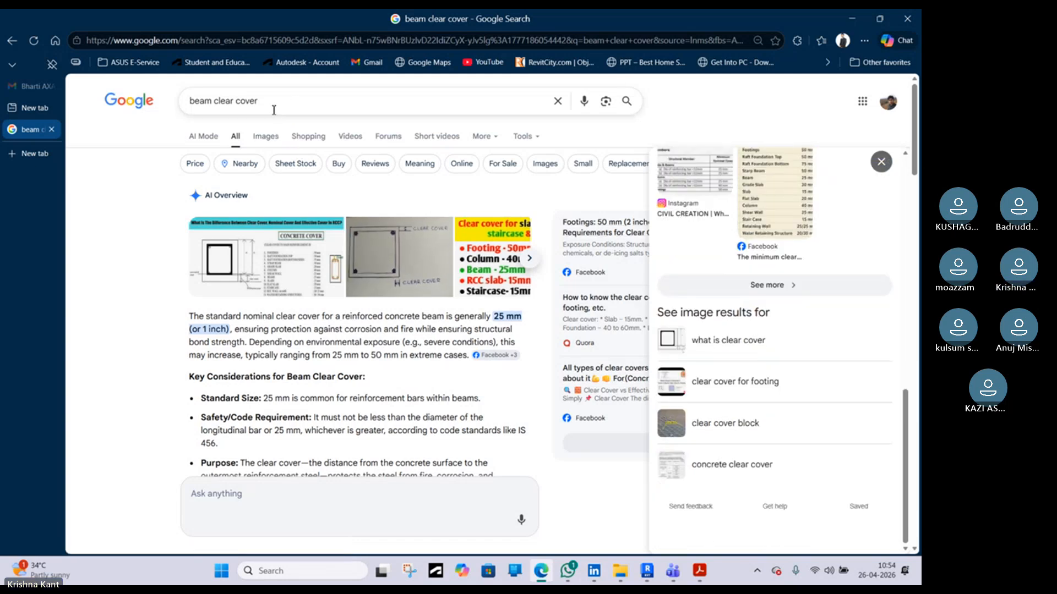
Search the web for beam tie bars
left_click_drag(221, 104, 219, 108)
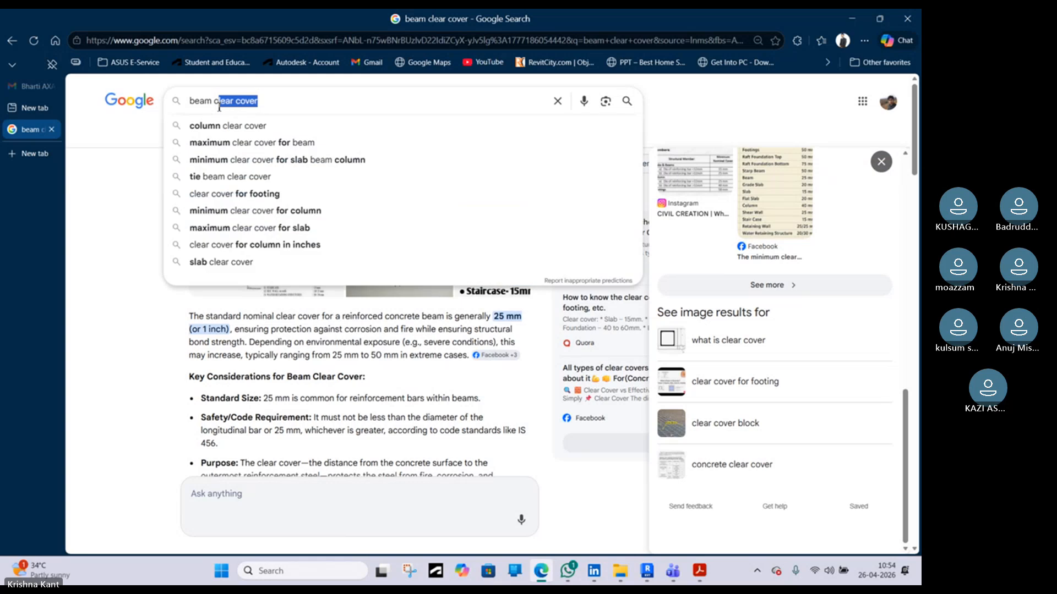
key("BackSpace")
key("BackSpace")
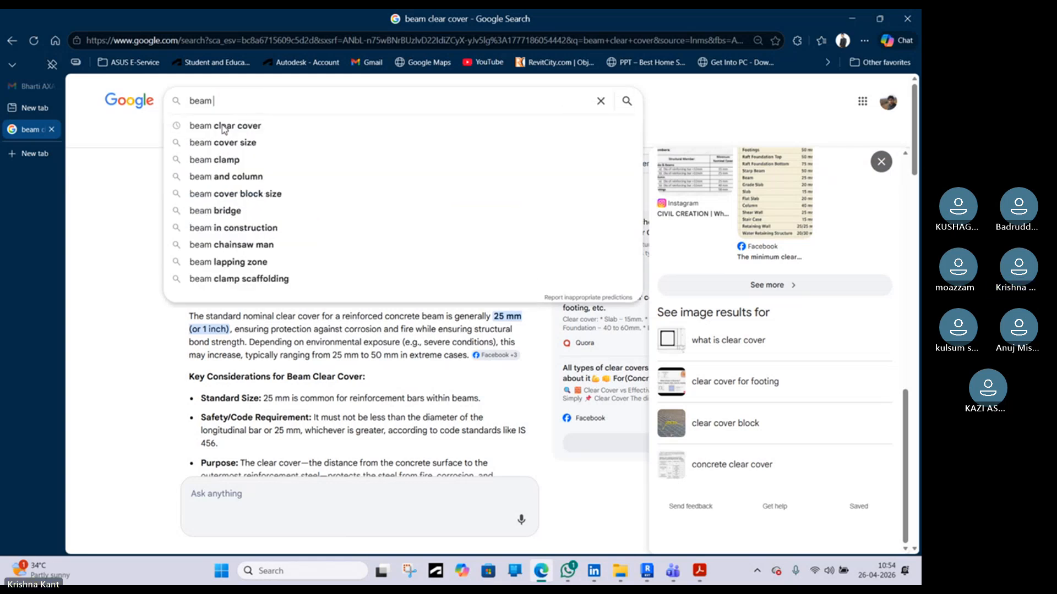
type("tie bars")
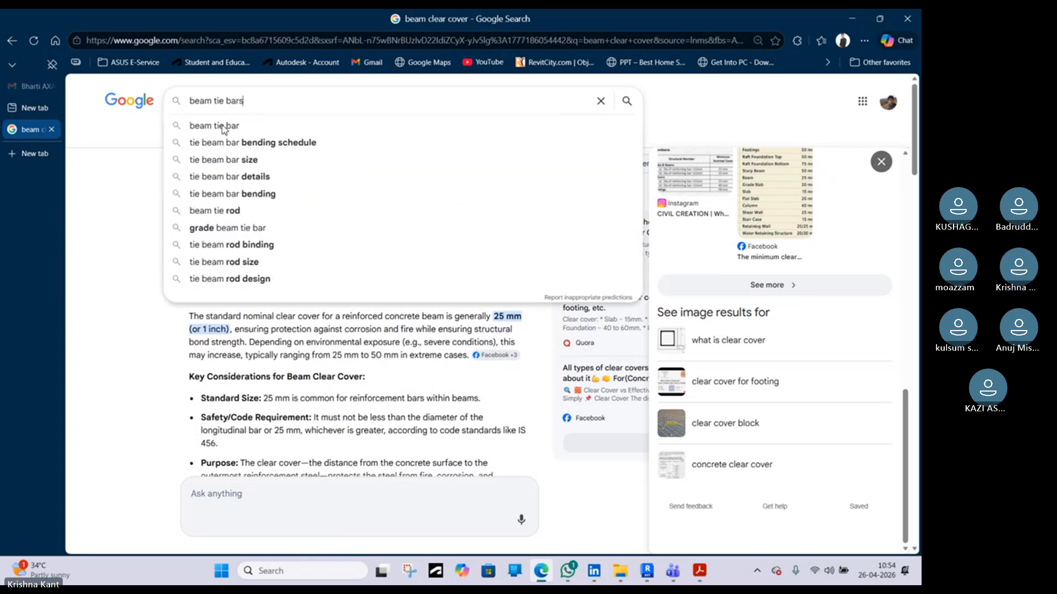
key("Return")
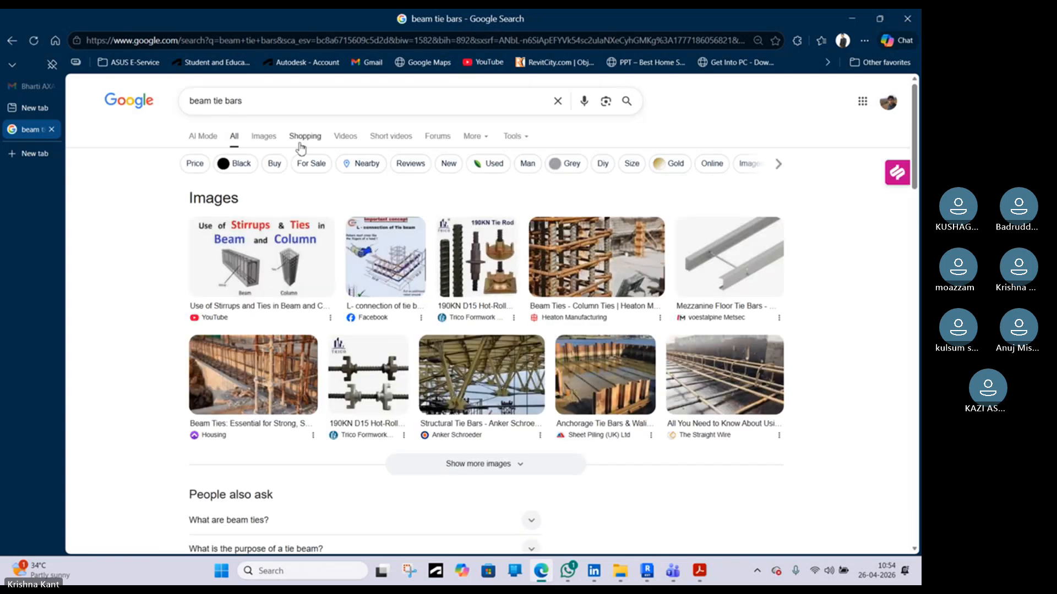
Browse the image results for beam tie bars, opening reference images of tie beam reinforcement
left_click(268, 142)
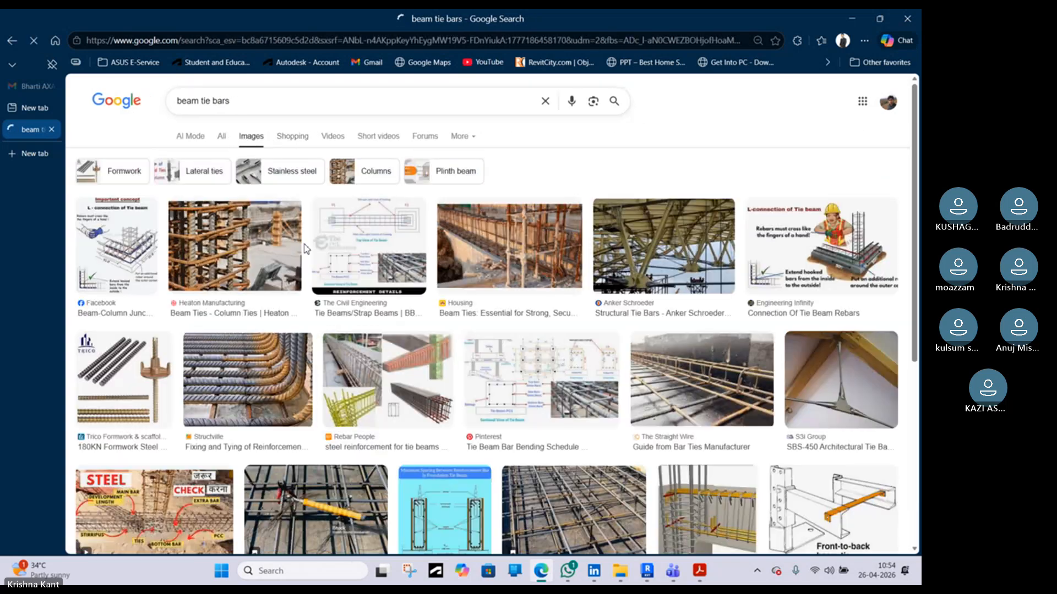
scroll(461, 348, "down", 3)
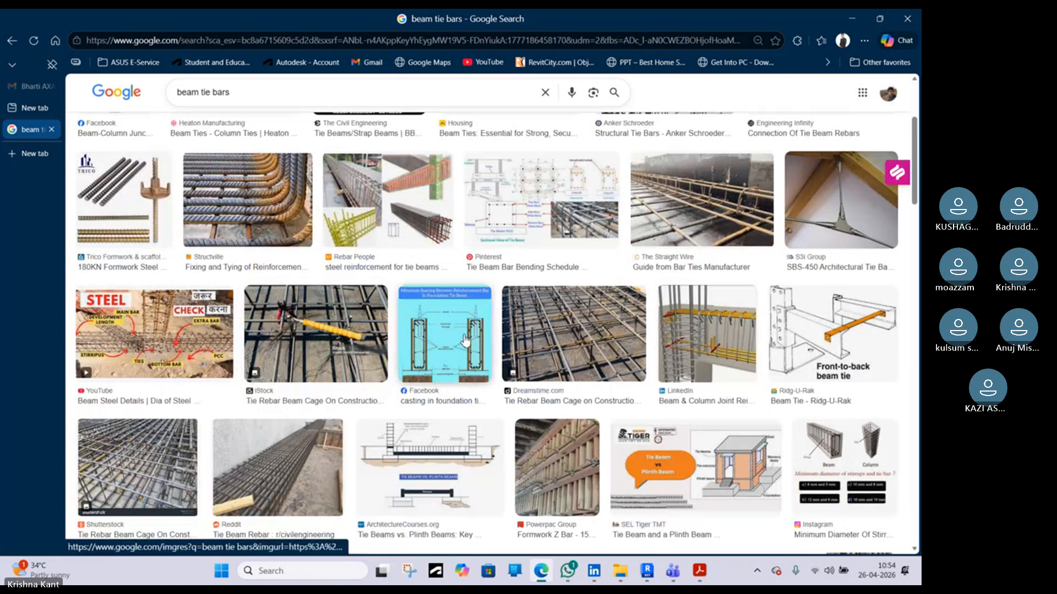
scroll(468, 337, "down", 8)
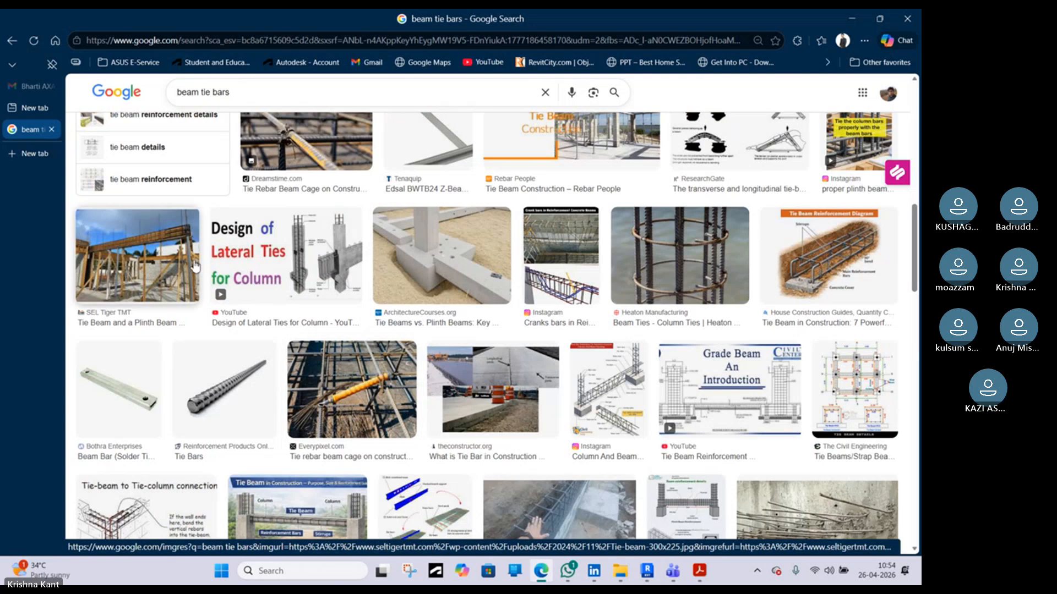
scroll(457, 361, "down", 4)
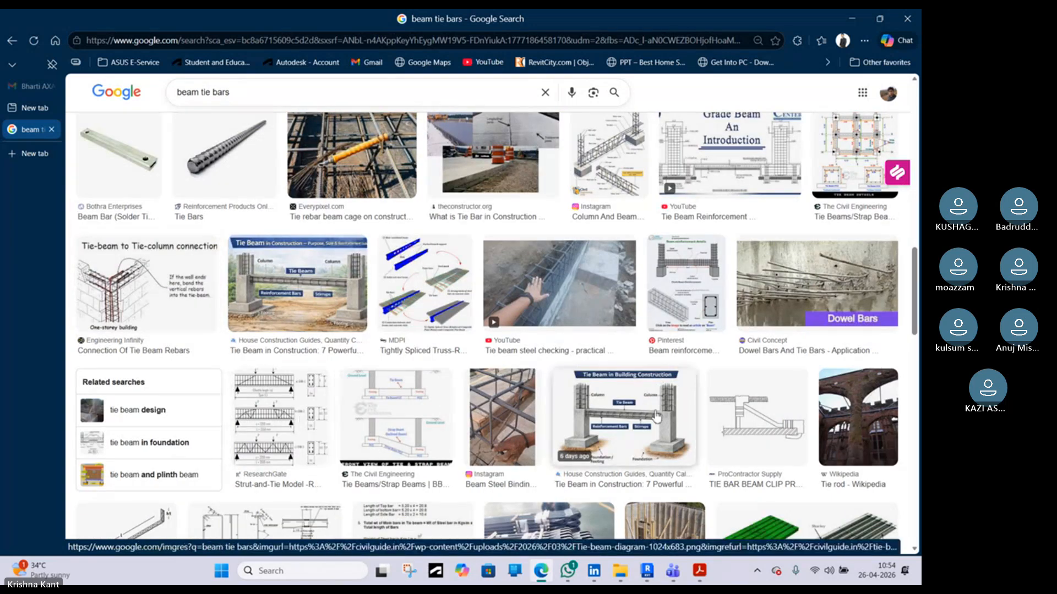
scroll(572, 362, "down", 4)
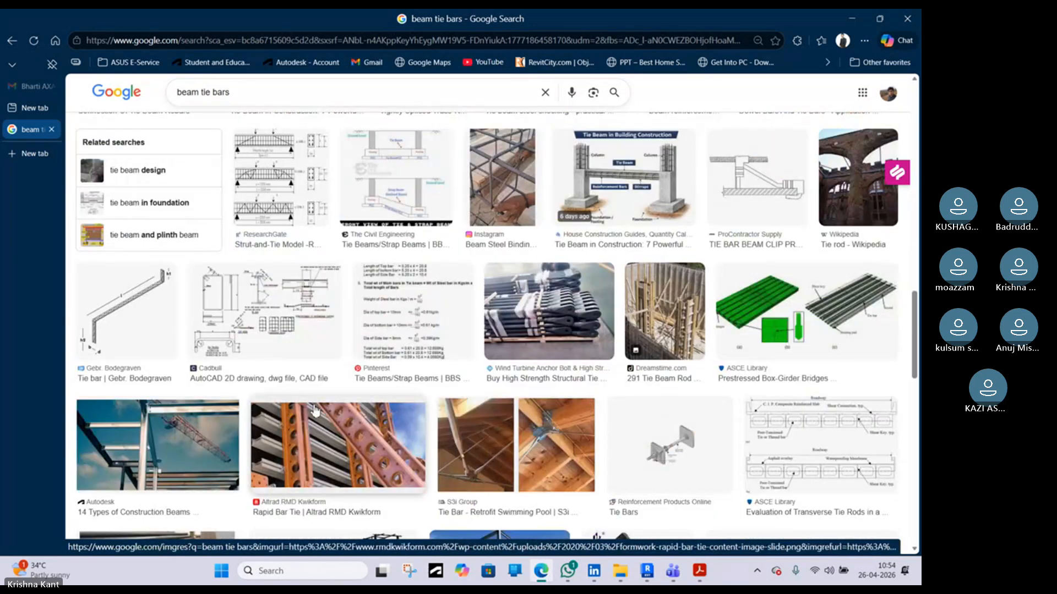
scroll(315, 410, "up", 10)
scroll(240, 377, "down", 5)
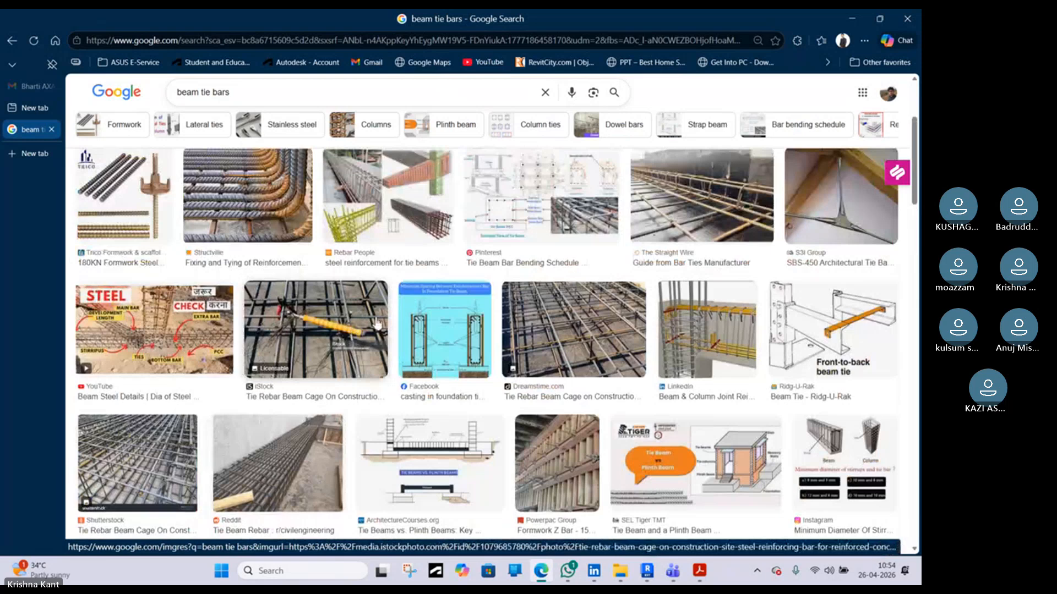
scroll(377, 324, "up", 2)
left_click(468, 449)
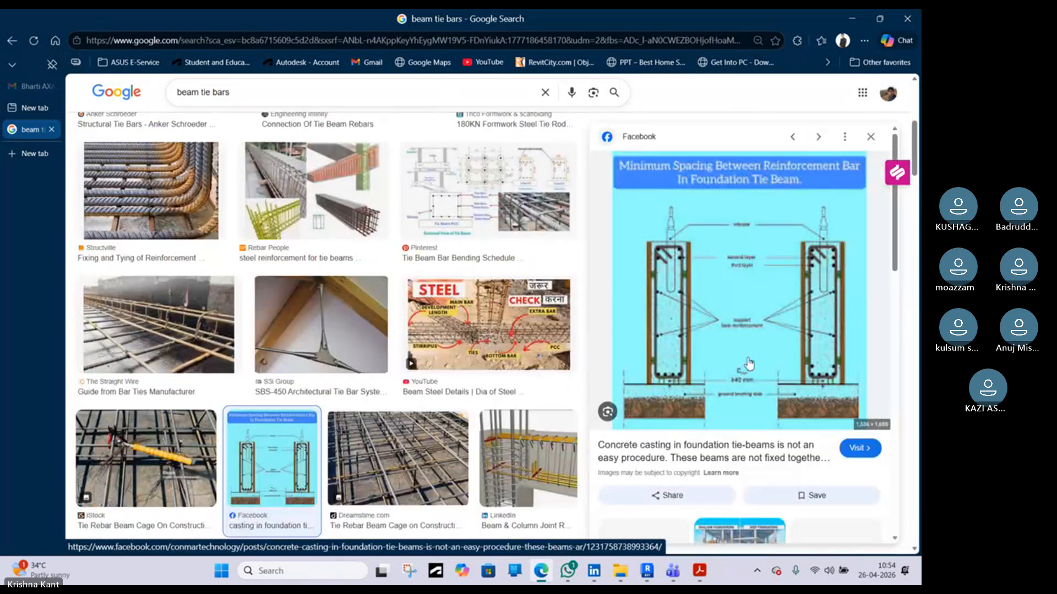
scroll(749, 365, "down", 3)
scroll(341, 408, "up", 4)
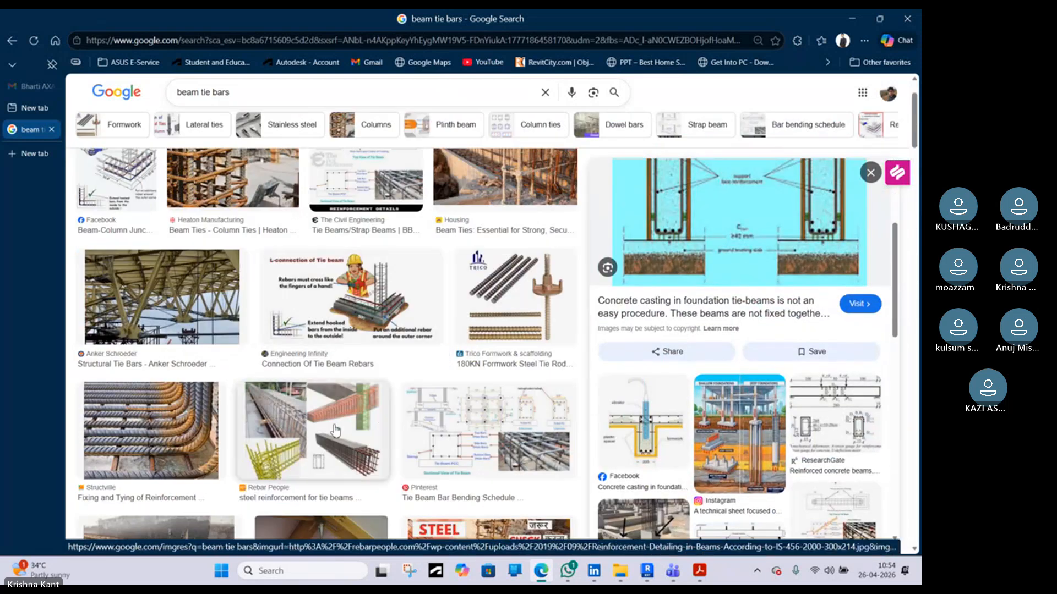
left_click(388, 427)
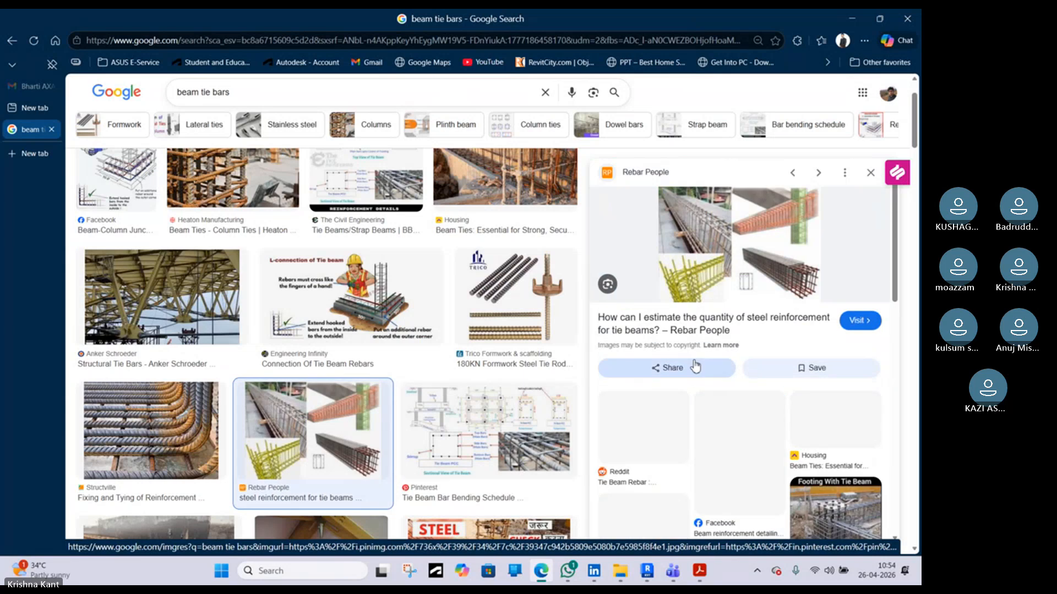
scroll(258, 341, "up", 3)
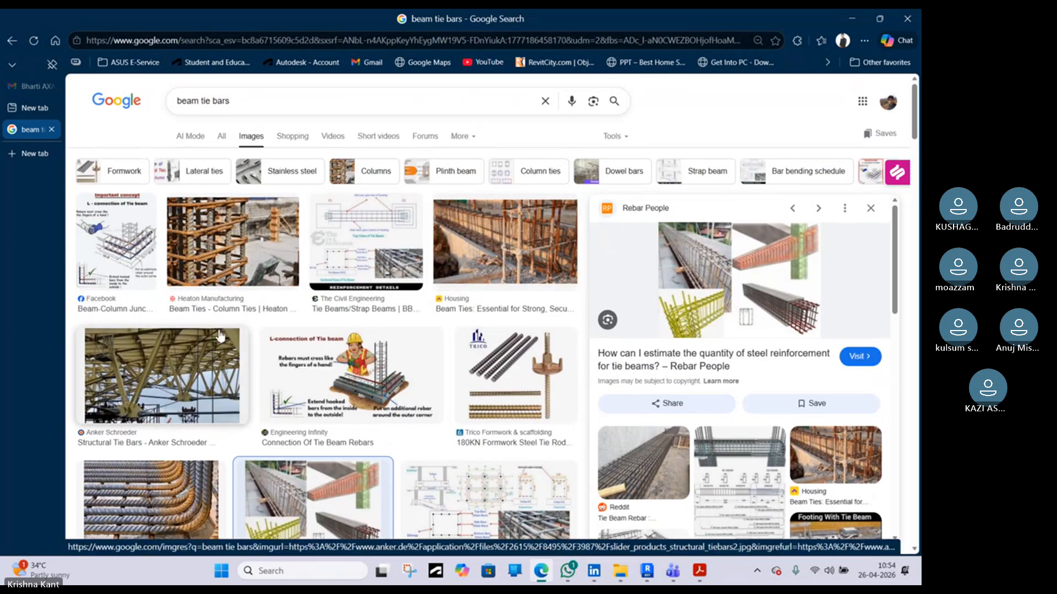
Keep browsing tie beam reinforcement images, opening a column and beam detailing diagram
left_click(12, 40)
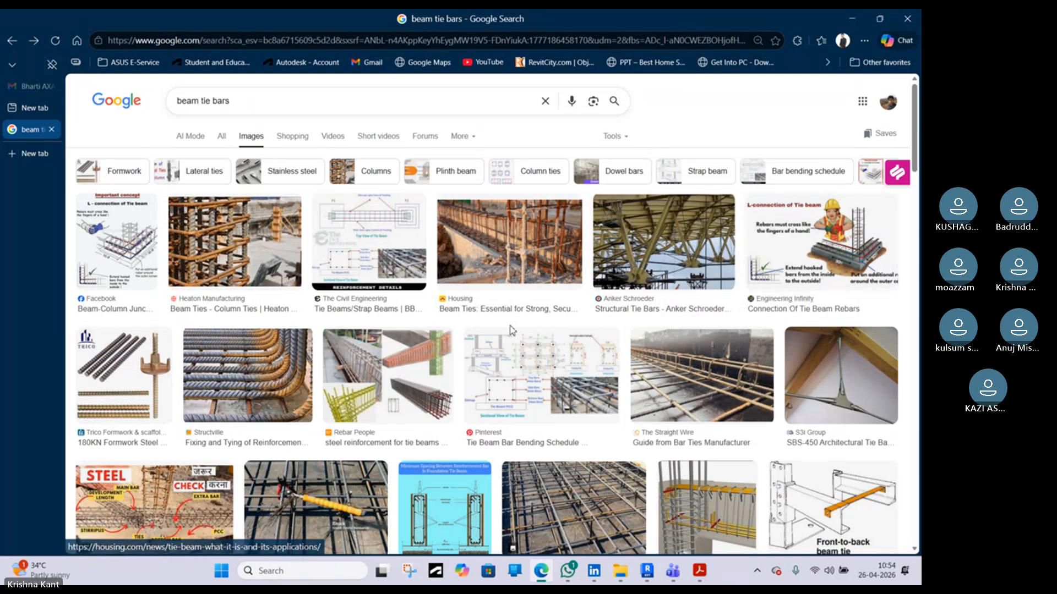
scroll(674, 333, "down", 5)
scroll(858, 338, "down", 3)
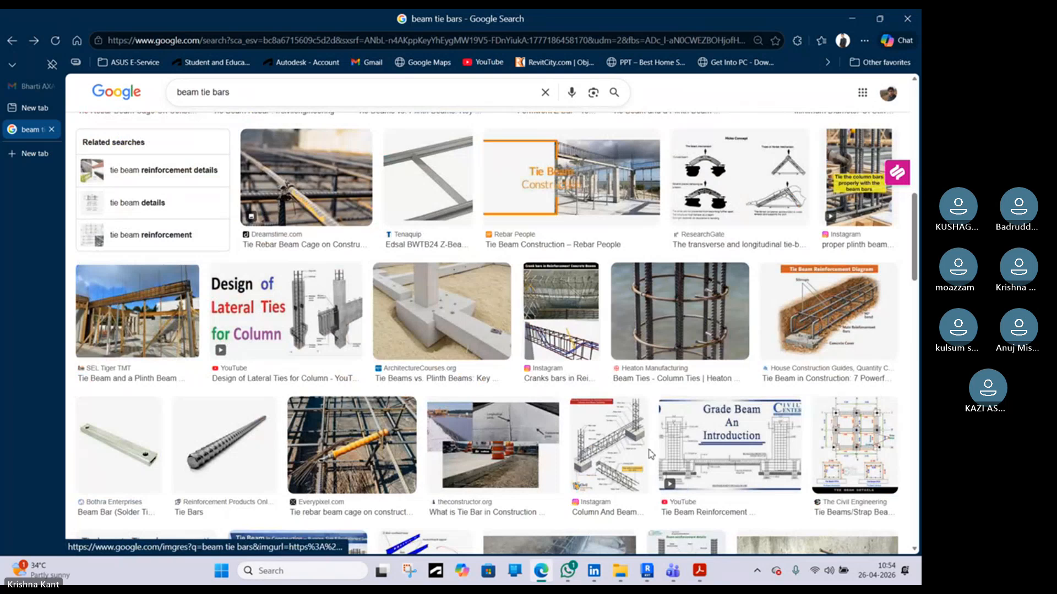
left_click(622, 449)
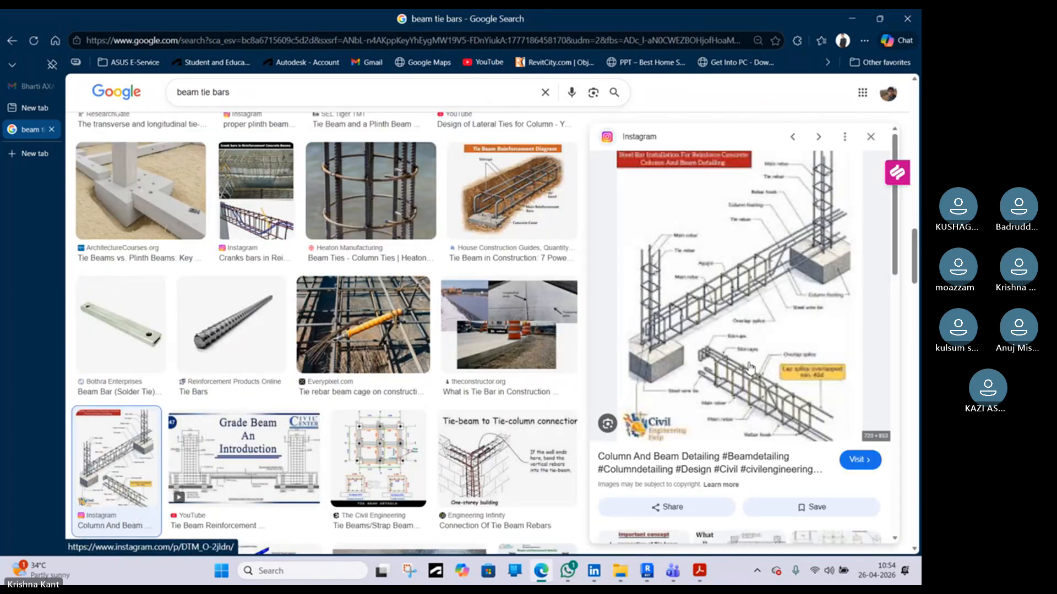
scroll(750, 368, "down", 3)
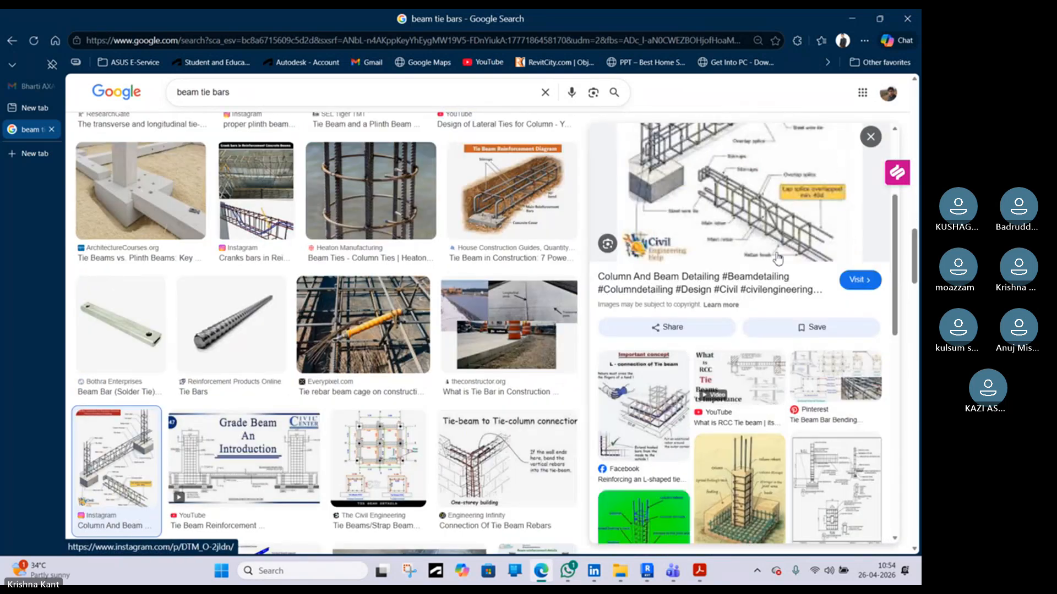
scroll(786, 384, "down", 3)
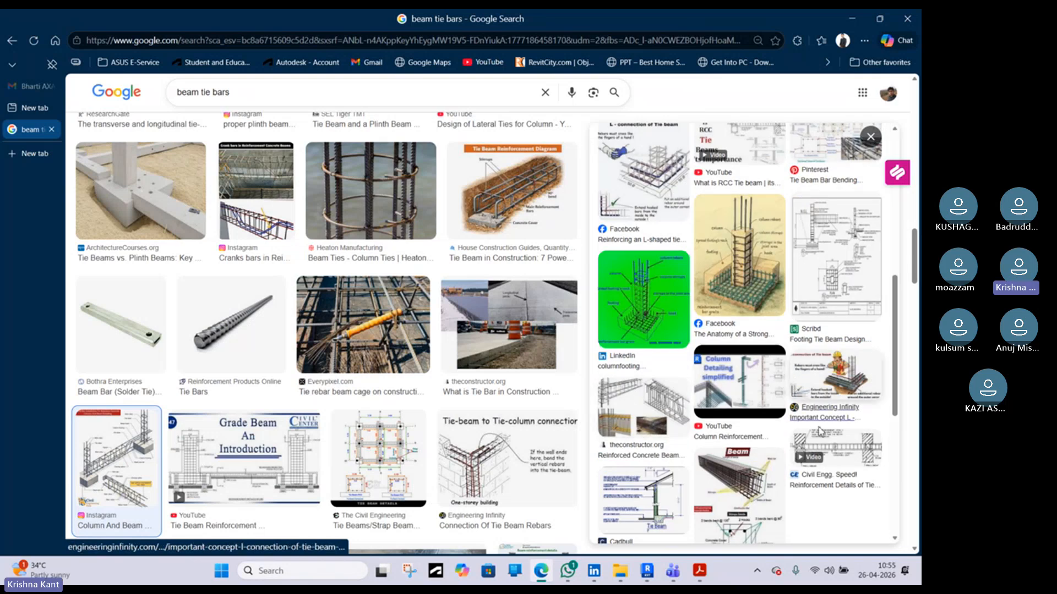
scroll(804, 440, "down", 3)
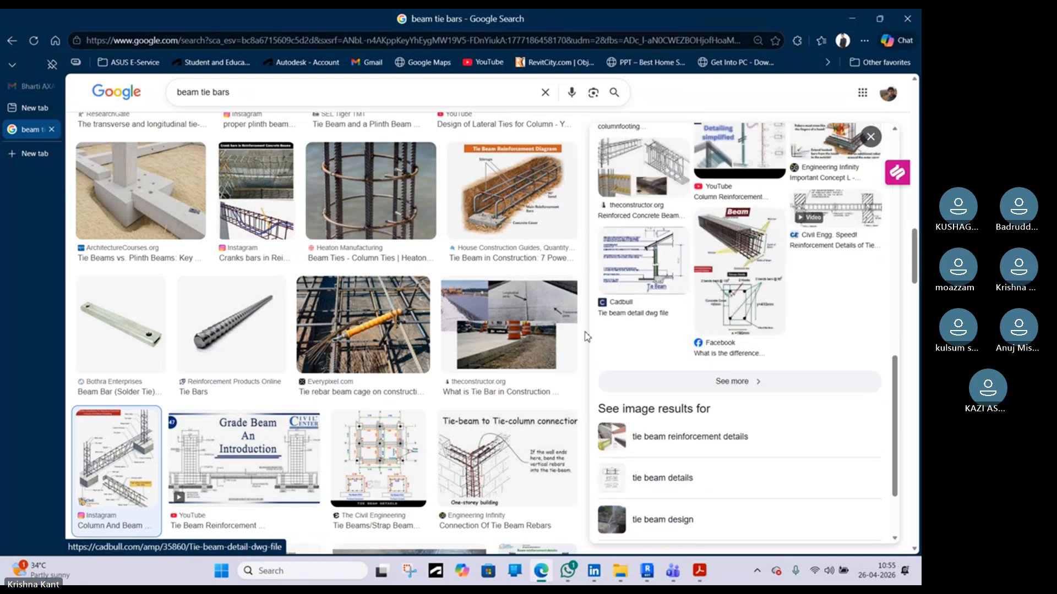
scroll(567, 338, "down", 4)
left_click(558, 322)
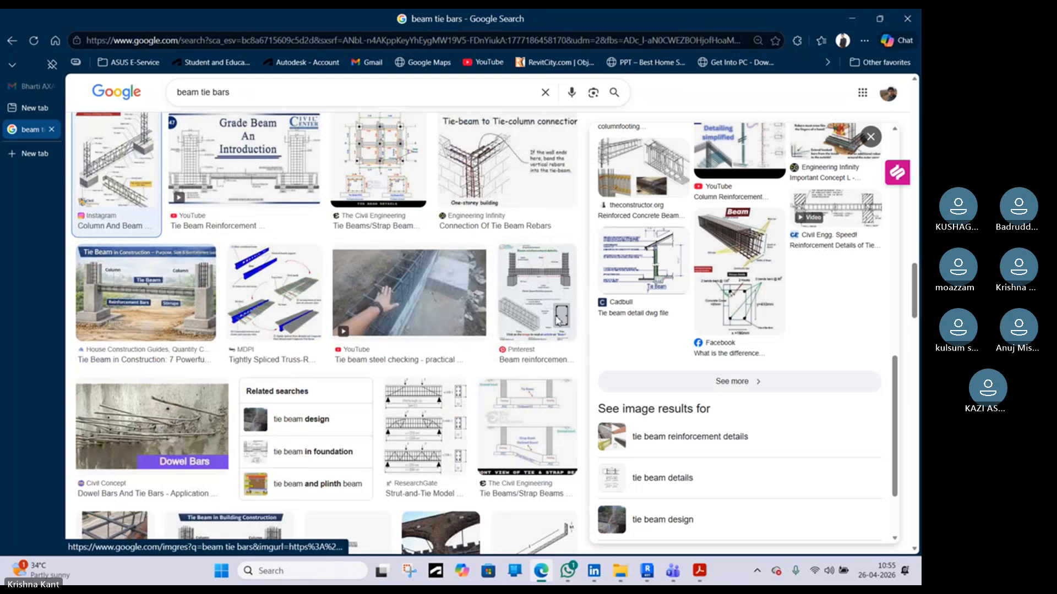
Browse the beam-column joint reinforcement images among the beam tie bars results
scroll(731, 384, "down", 4)
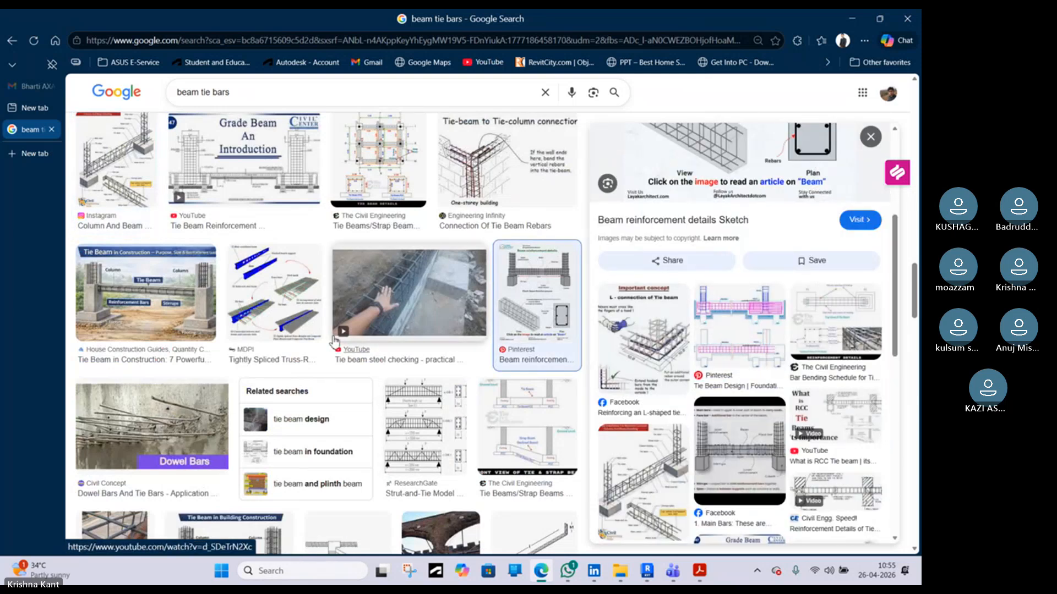
scroll(330, 392, "up", 5)
scroll(329, 391, "down", 5)
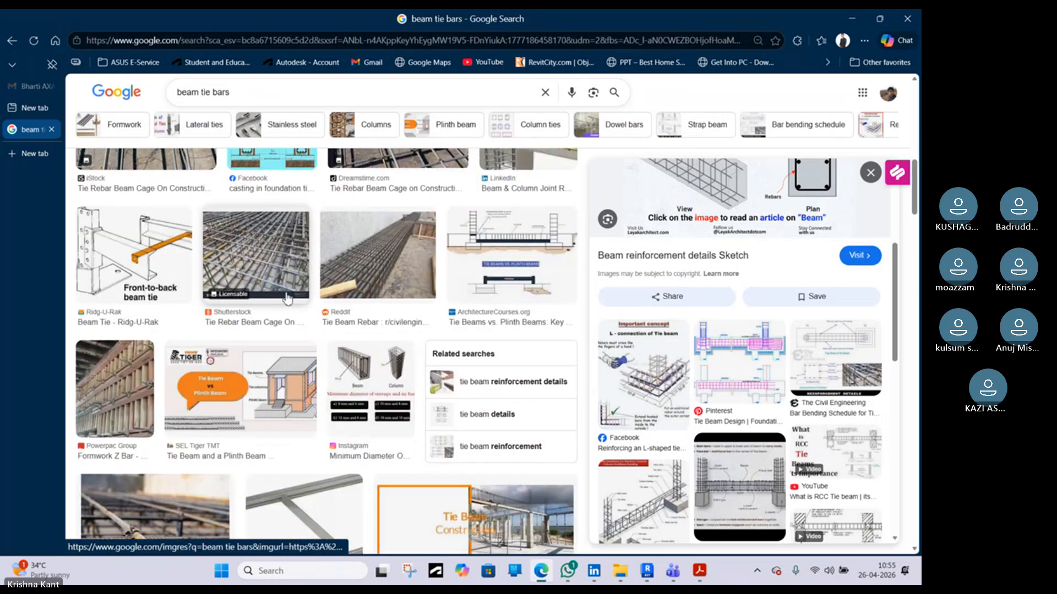
scroll(253, 272, "up", 5)
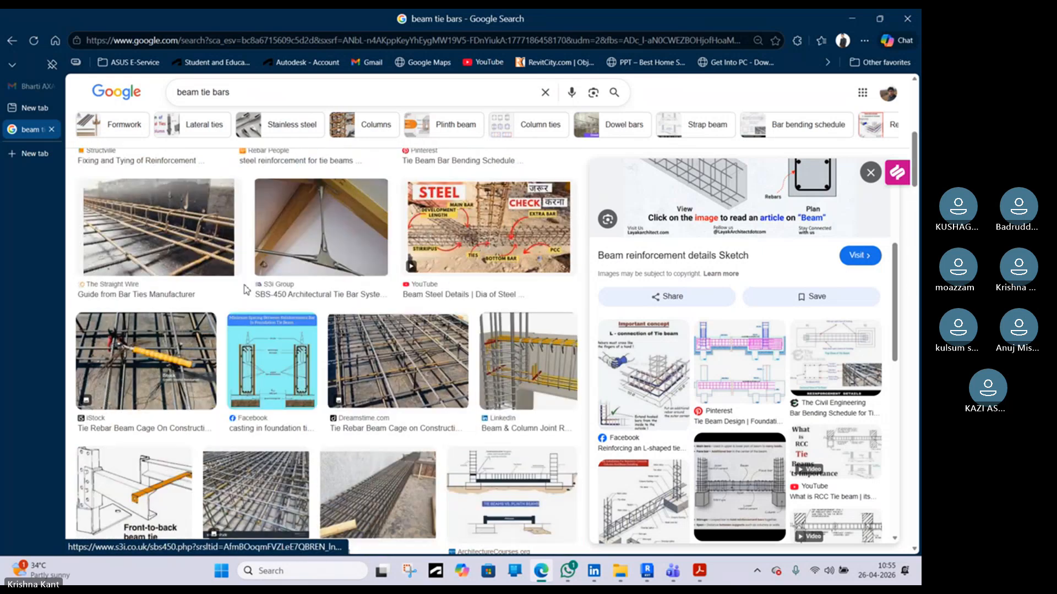
left_click(554, 371)
scroll(761, 352, "down", 5)
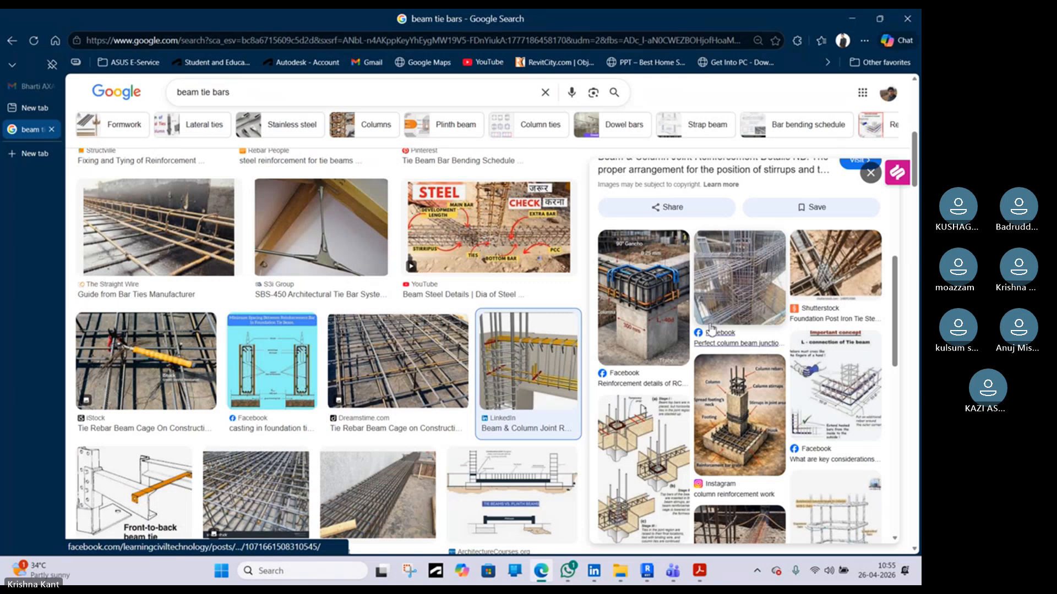
scroll(804, 369, "down", 3)
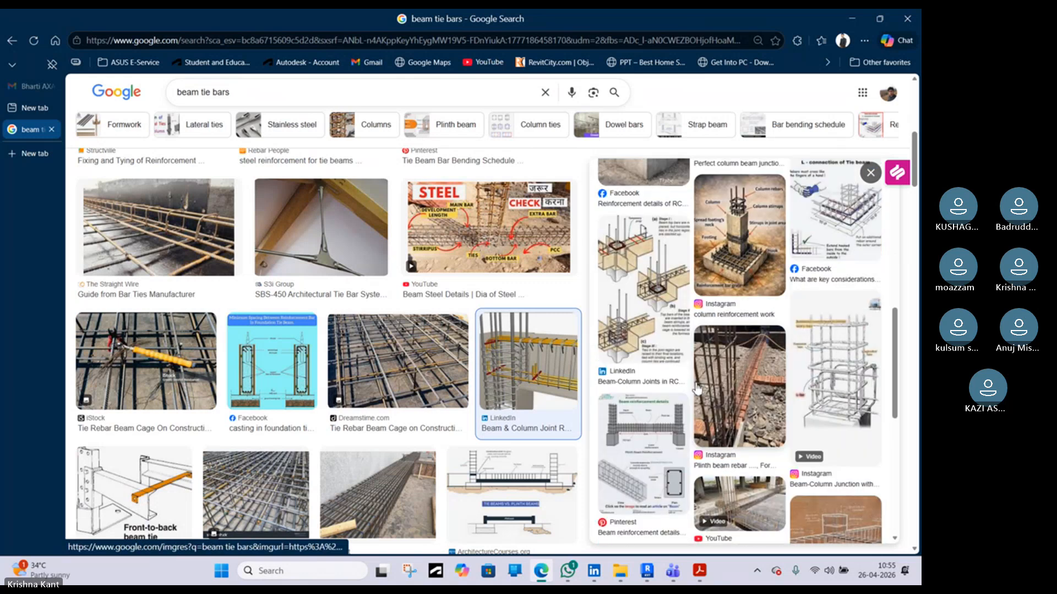
scroll(752, 402, "up", 5)
left_click(646, 416)
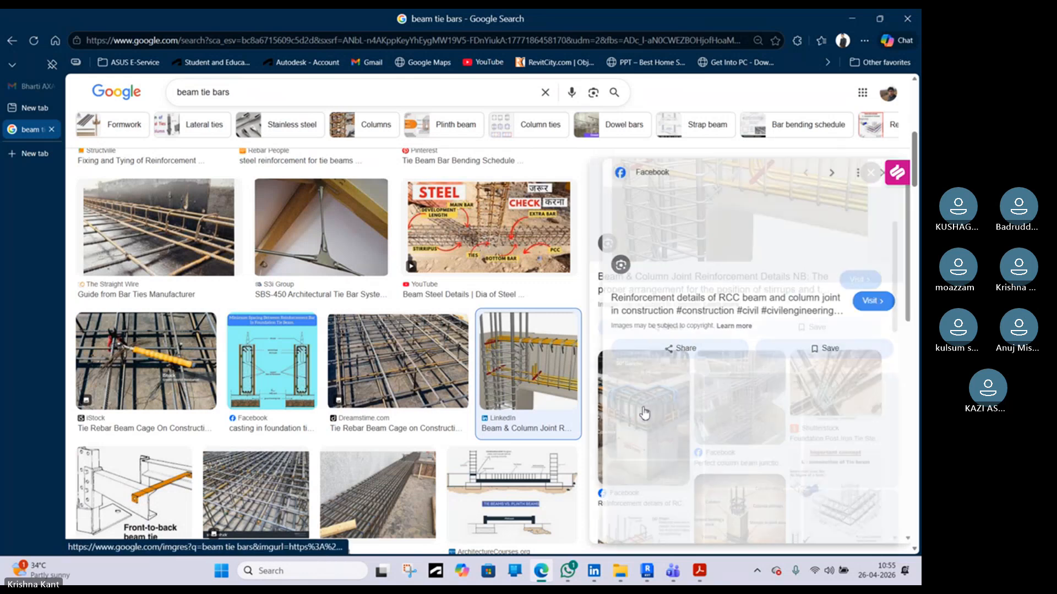
scroll(729, 370, "down", 5)
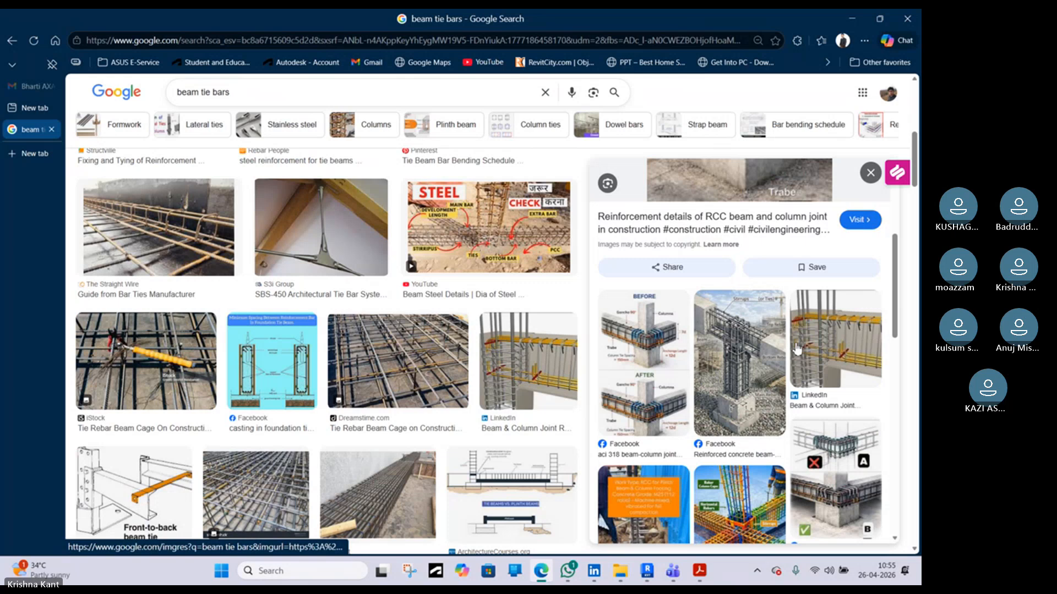
left_click(862, 354)
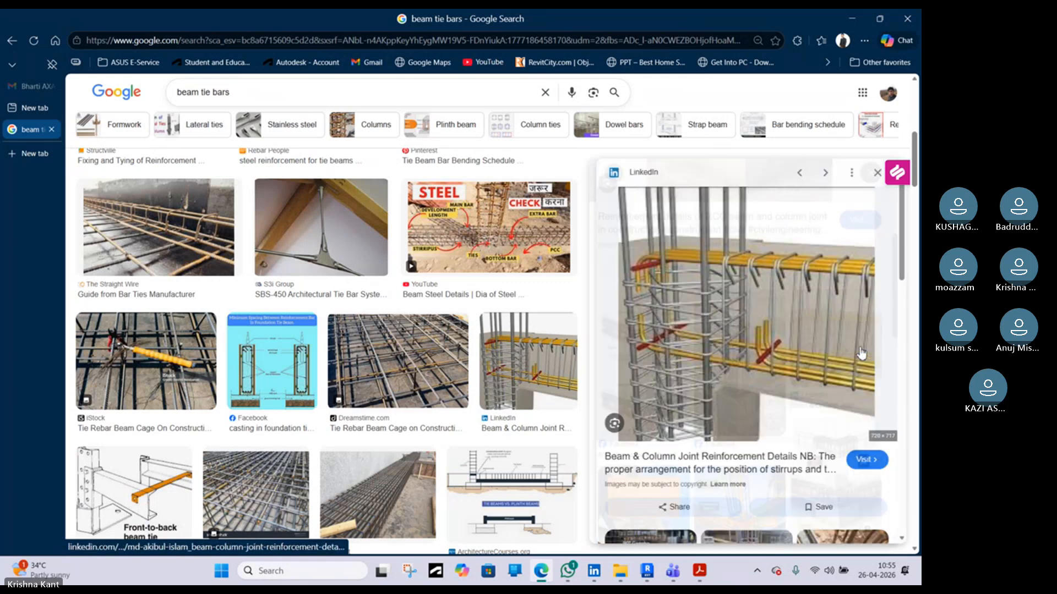
scroll(797, 355, "down", 4)
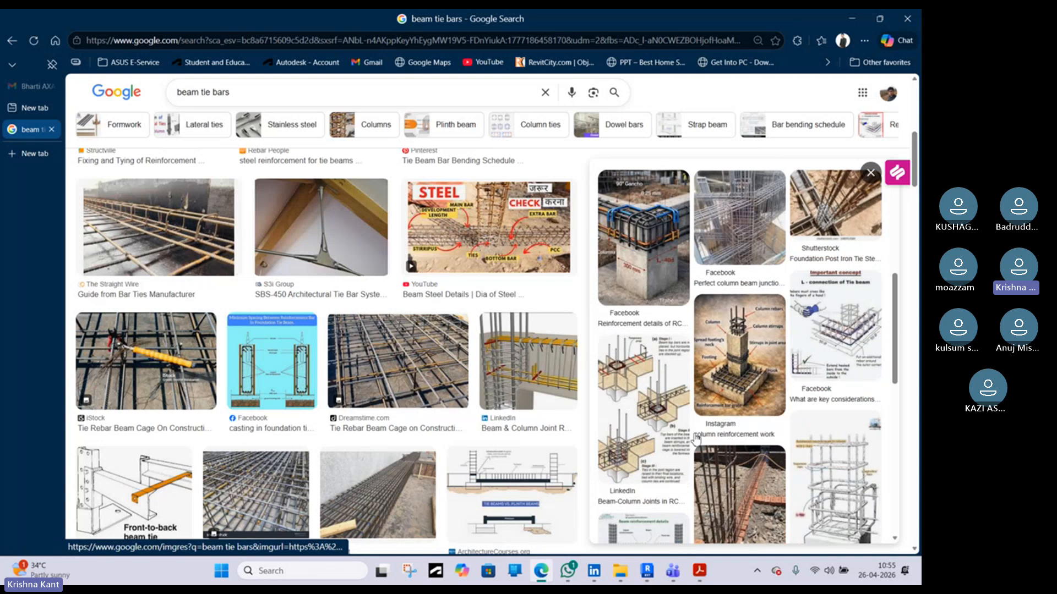
scroll(674, 423, "down", 5)
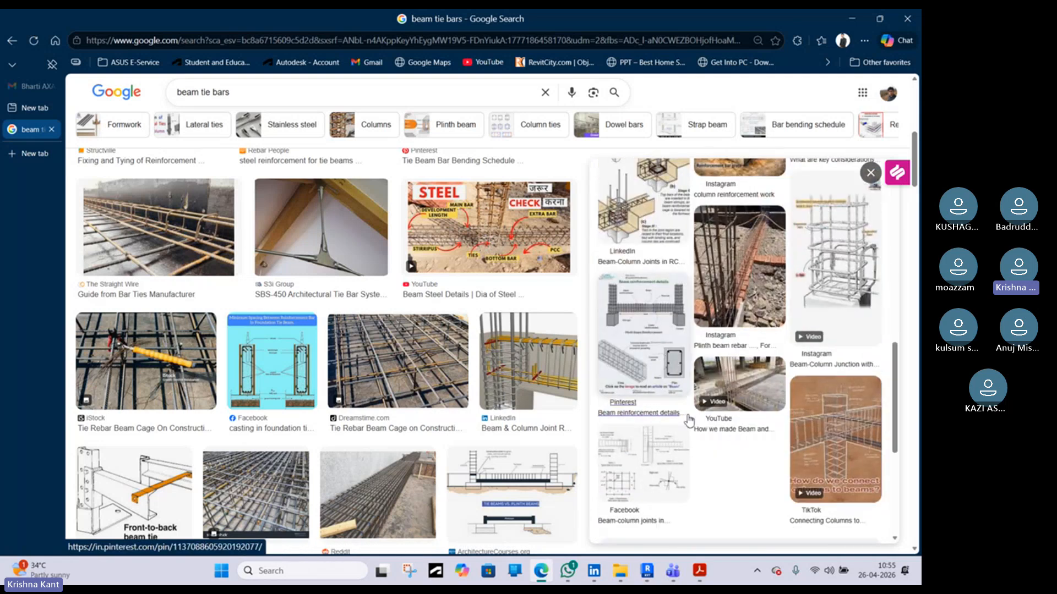
Return to Revit and inspect the beam stirrups in the Section 1 view
left_click(851, 19)
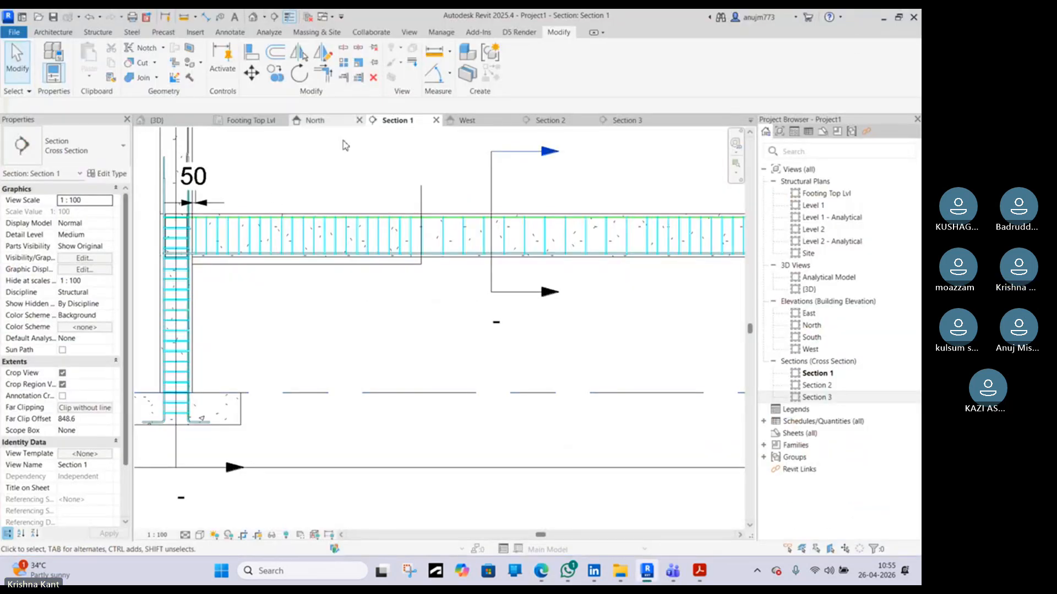
scroll(430, 165, "up", 3)
left_click(410, 275)
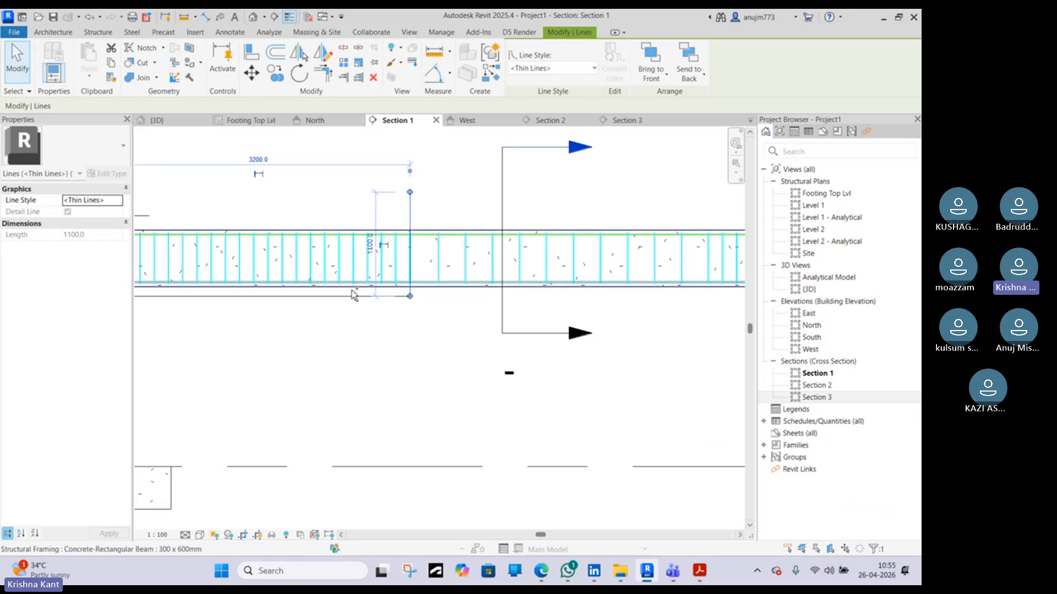
scroll(355, 297, "down", 3)
key("Escape")
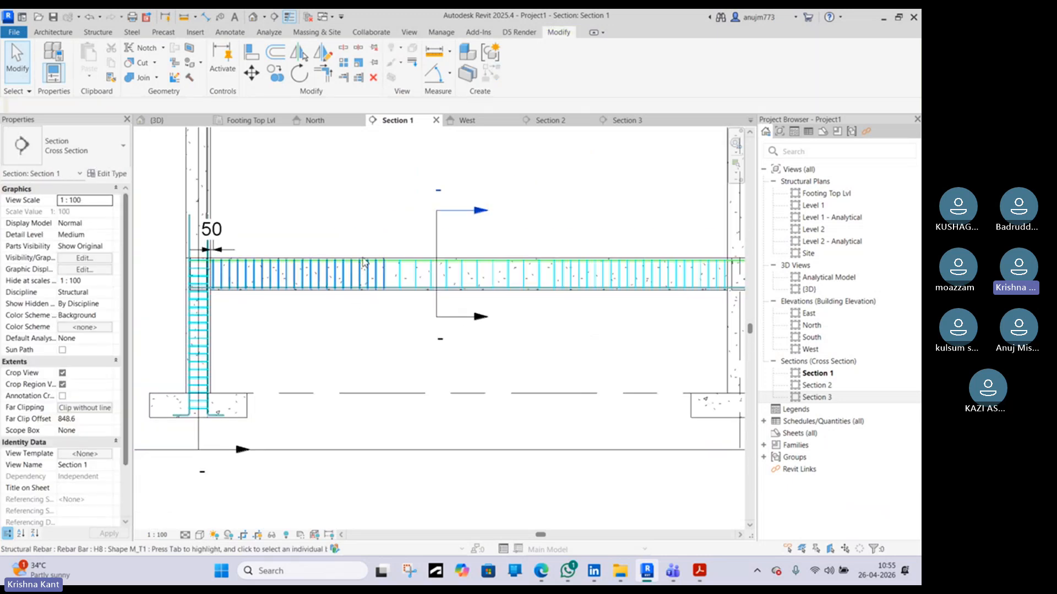
scroll(363, 263, "down", 2)
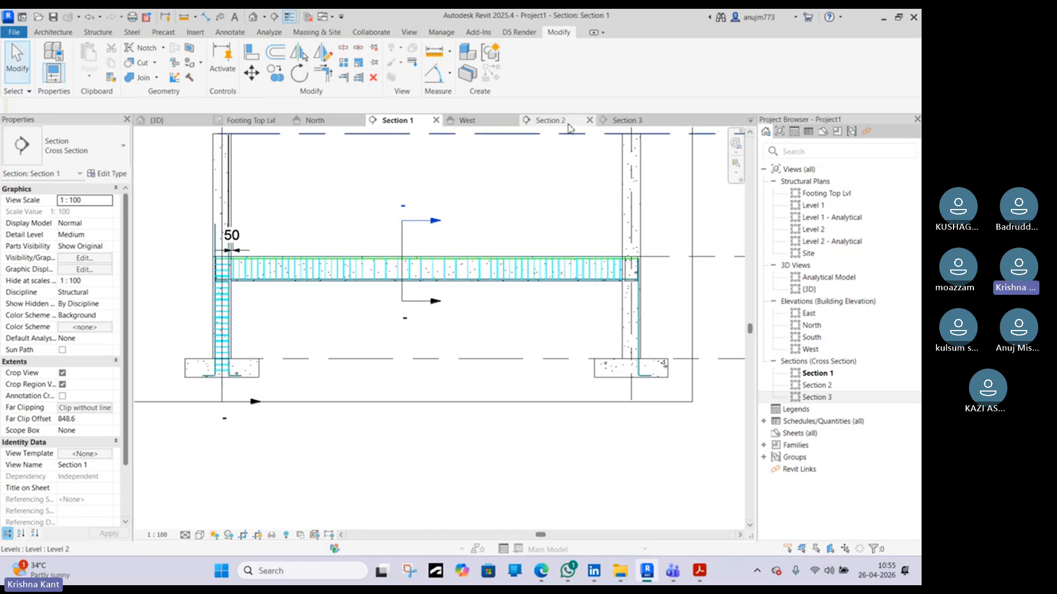
Try to create a rebar similar to the bottom corner bar in Section 3
left_click(627, 120)
scroll(465, 267, "up", 5)
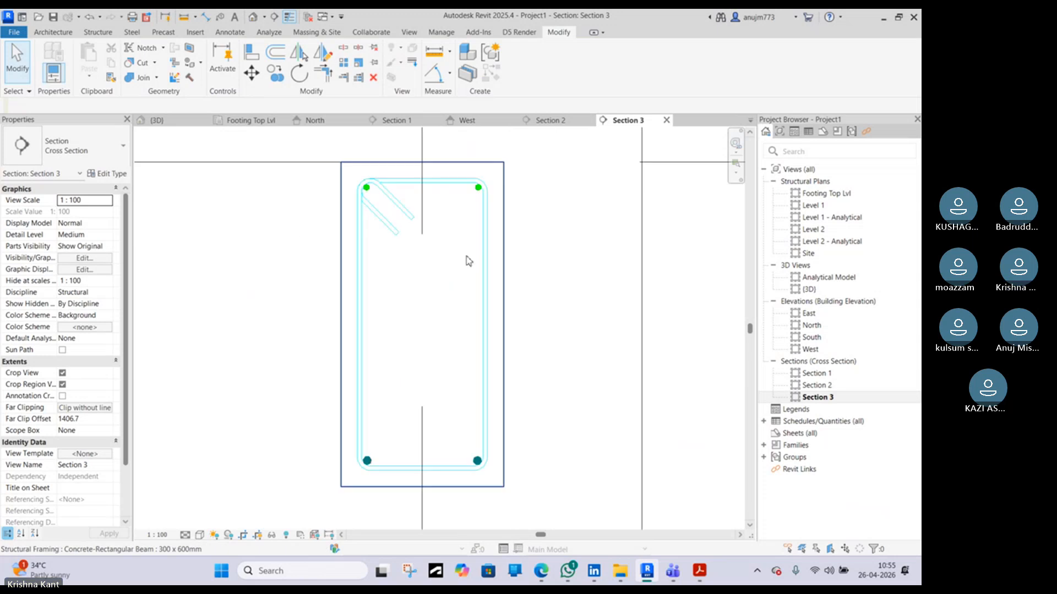
left_click(370, 450)
key("c")
key("s")
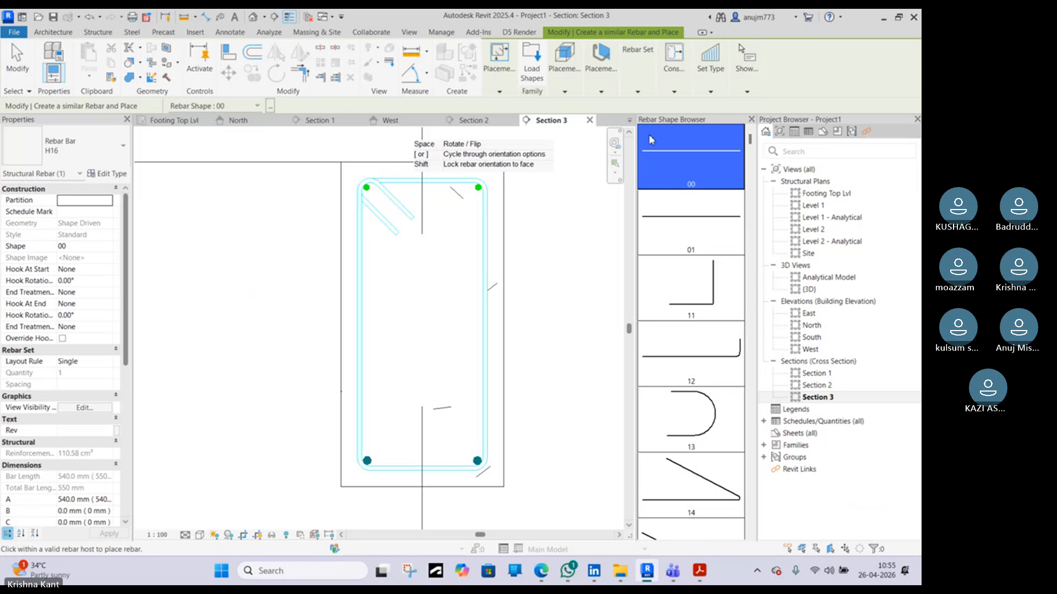
key("Escape")
Select the beam's bottom longitudinal bar and open its sketch for editing in the Footing Top Lvl plan
scroll(367, 462, "up", 4)
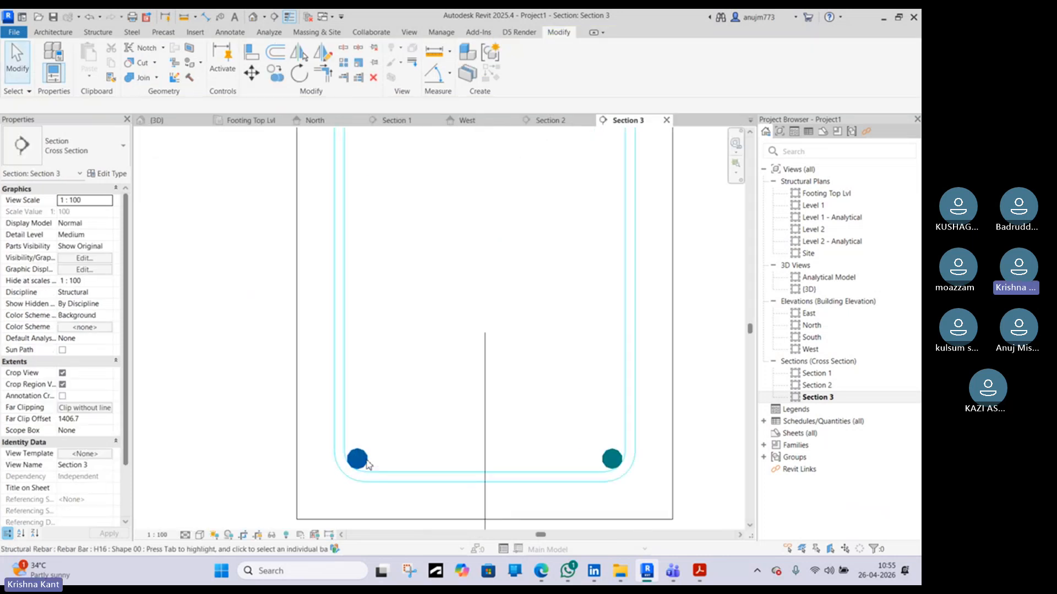
left_click(368, 464)
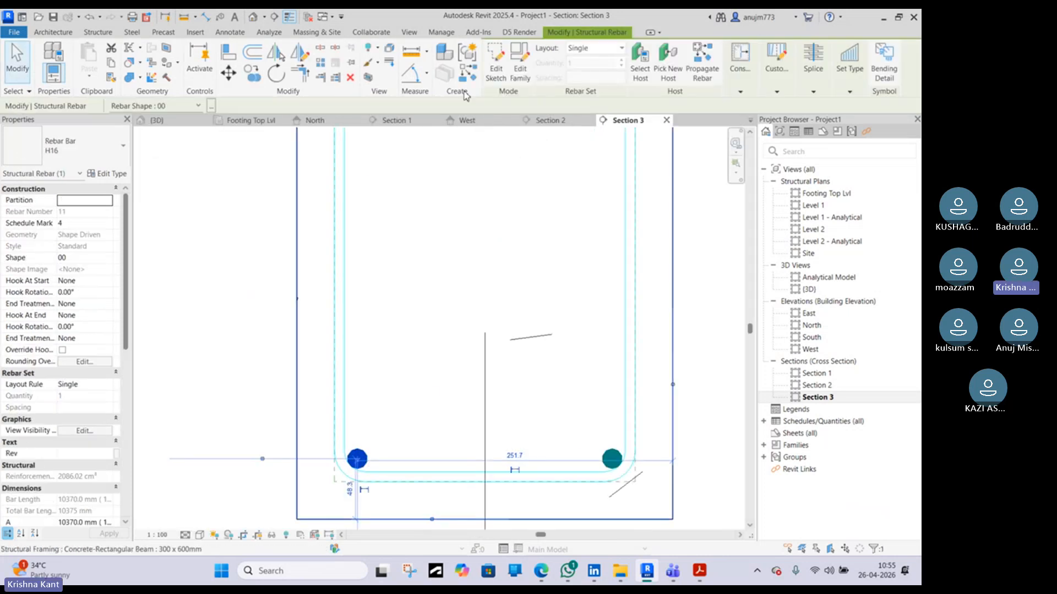
left_click(541, 119)
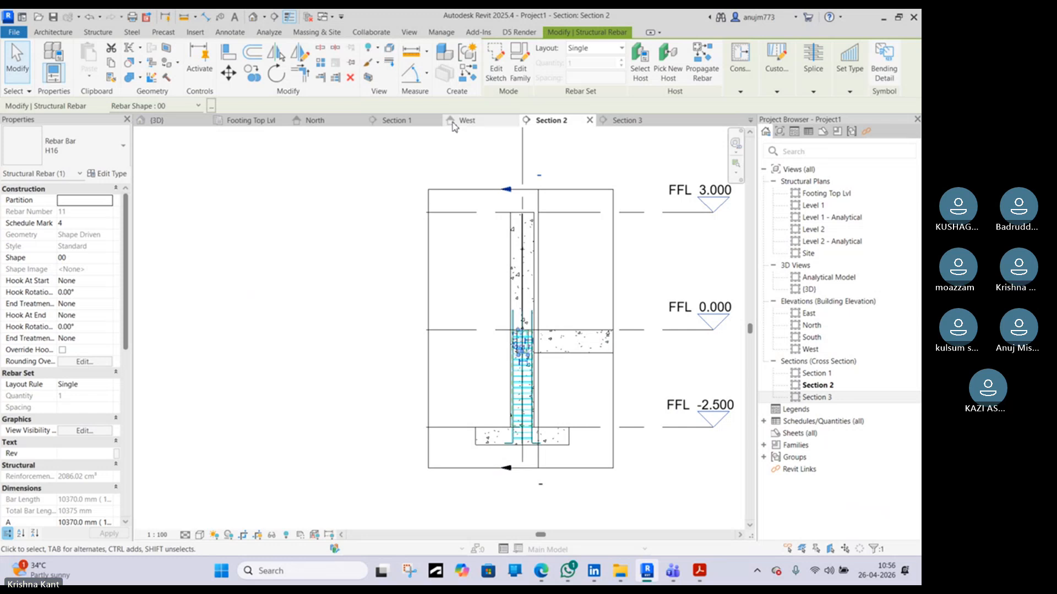
left_click(627, 121)
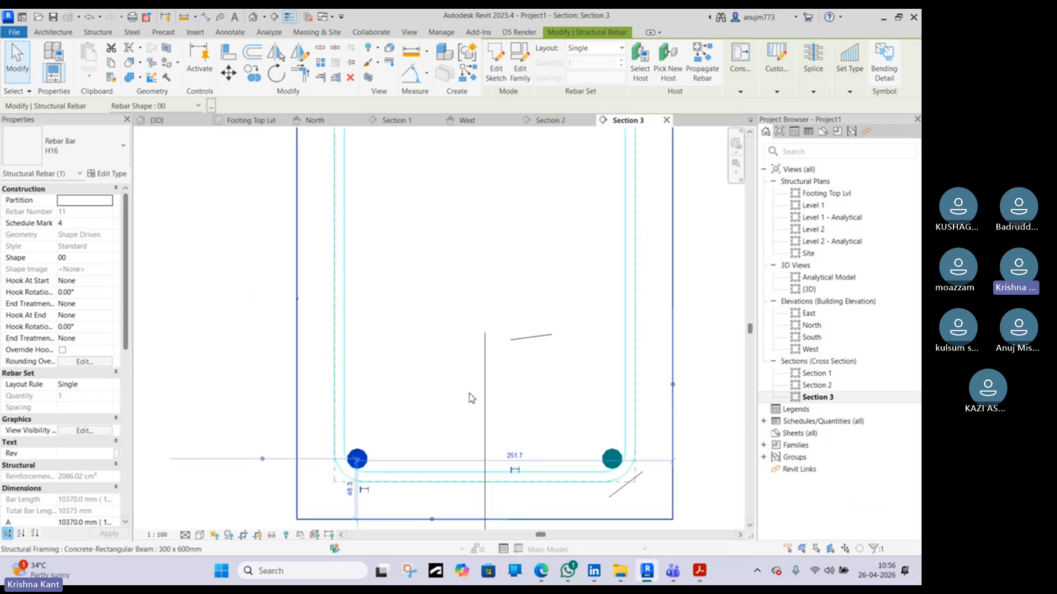
left_click(404, 121)
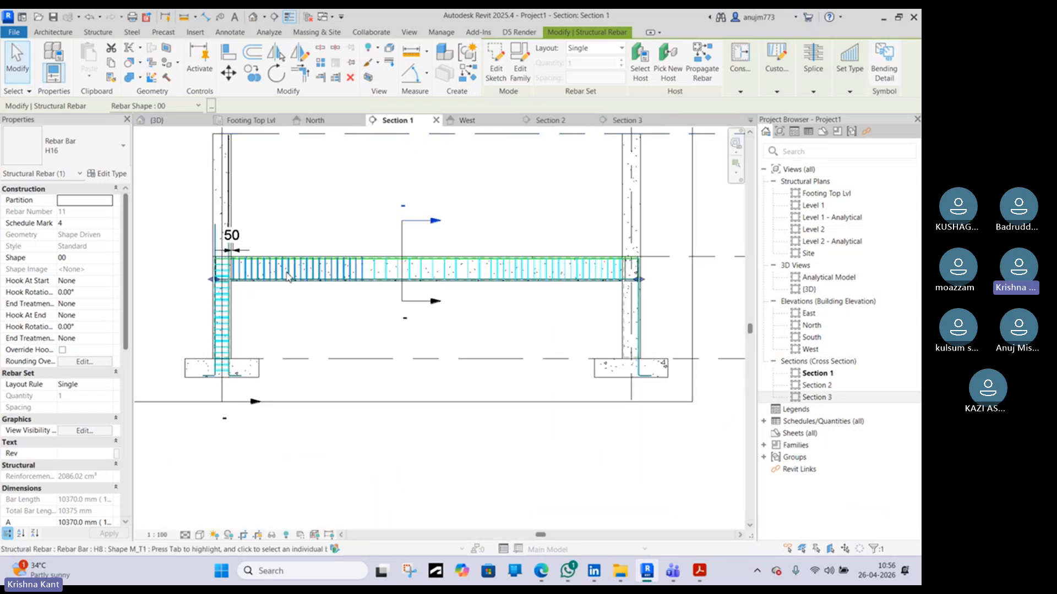
scroll(338, 284, "up", 4)
scroll(338, 284, "up", 5)
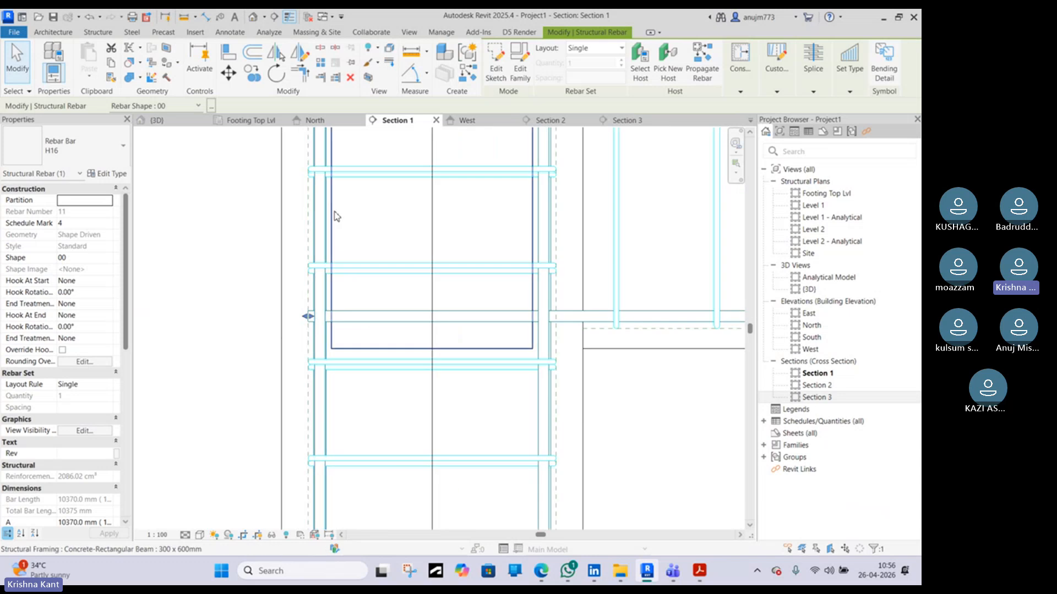
scroll(324, 286, "down", 3)
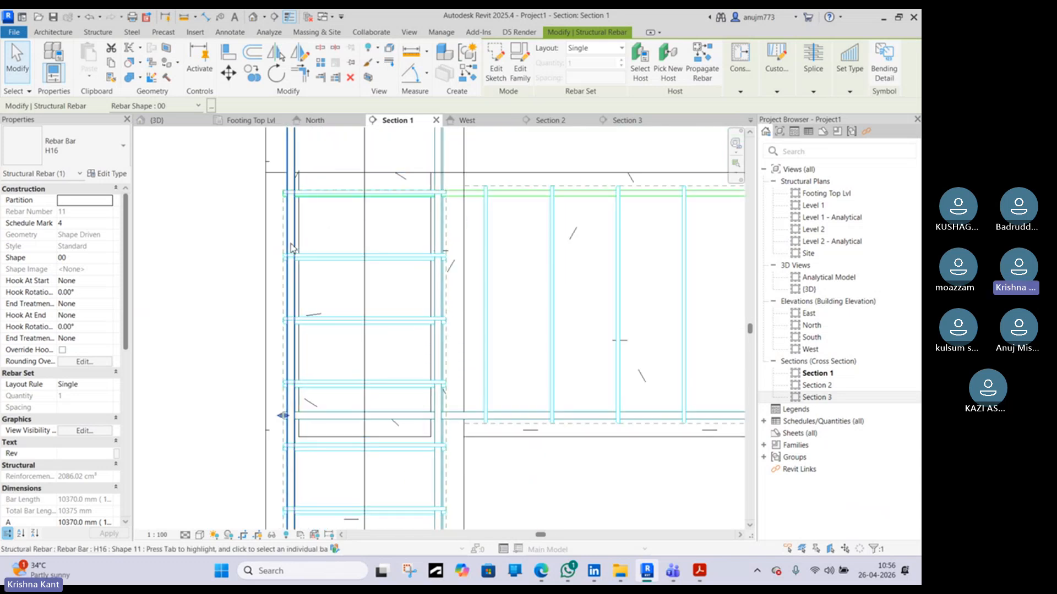
scroll(281, 418, "up", 3)
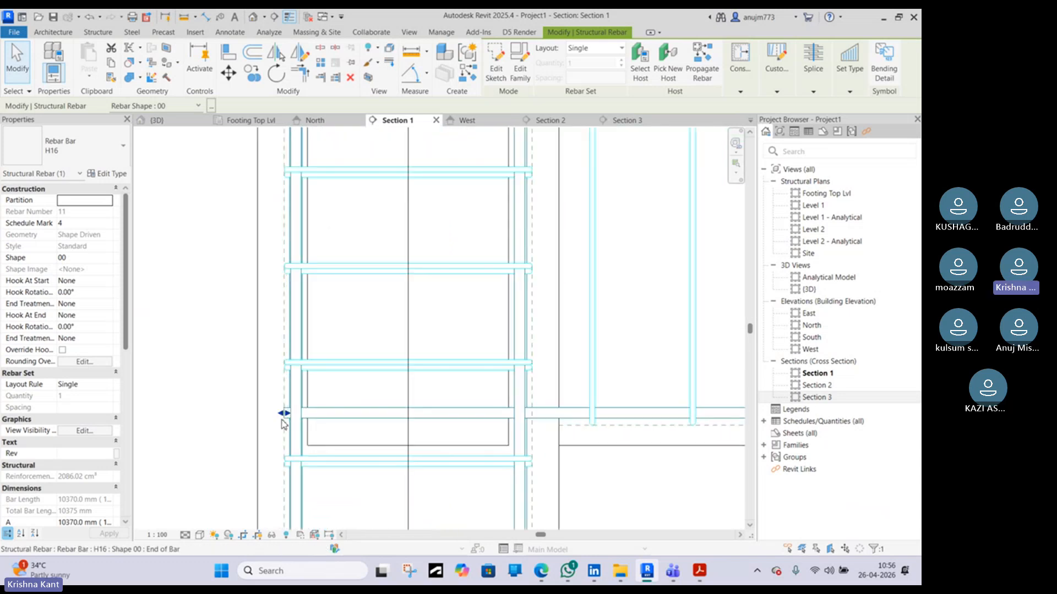
left_click(496, 61)
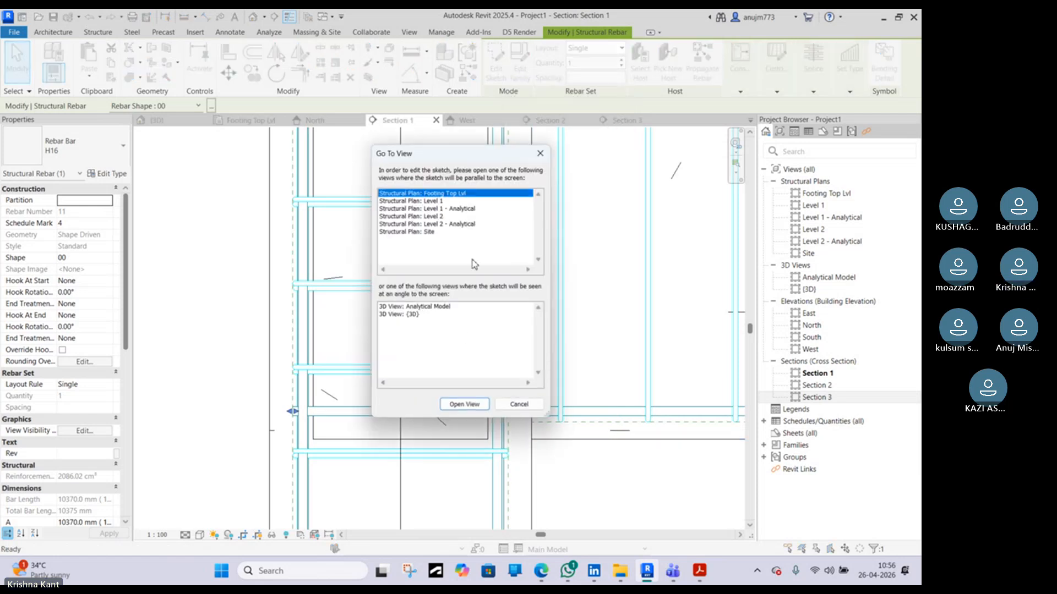
left_click(464, 404)
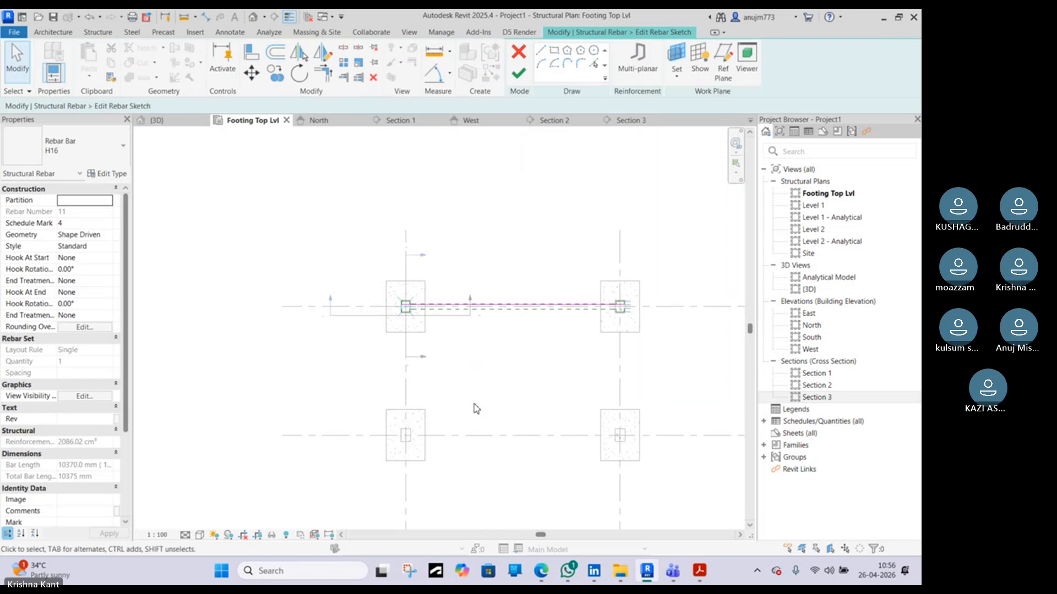
Draw a 200 mm vertical leg at the start of the bar in the rebar sketch
scroll(422, 312, "up", 5)
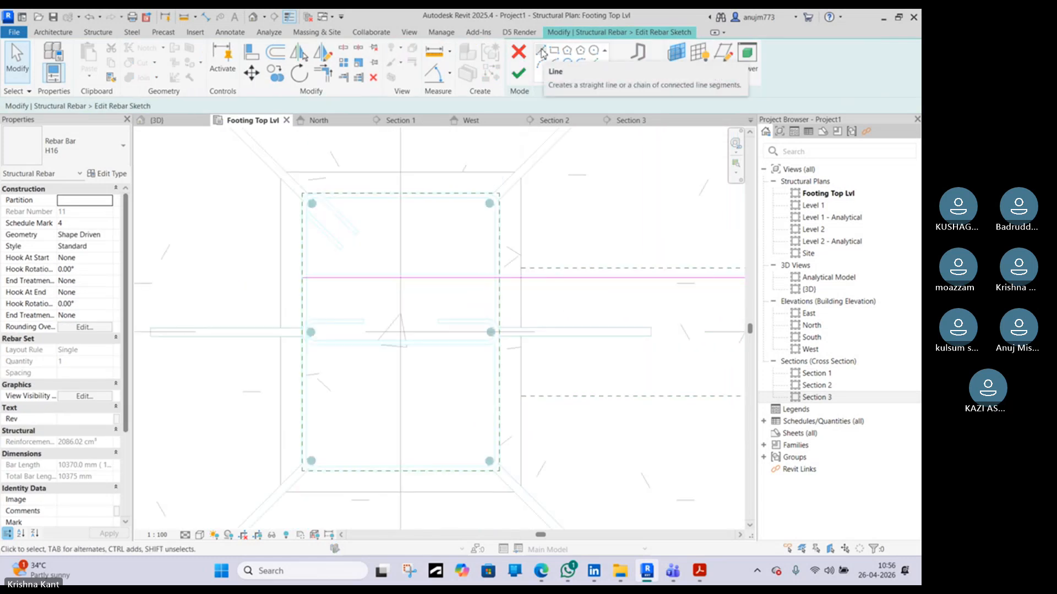
left_click(542, 53)
left_click(302, 278)
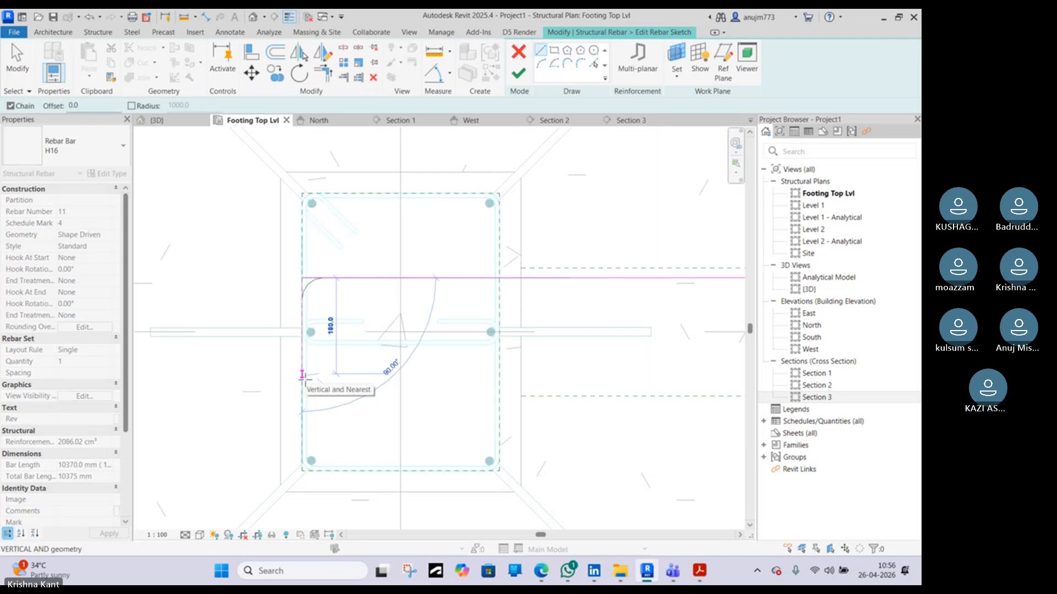
type("20")
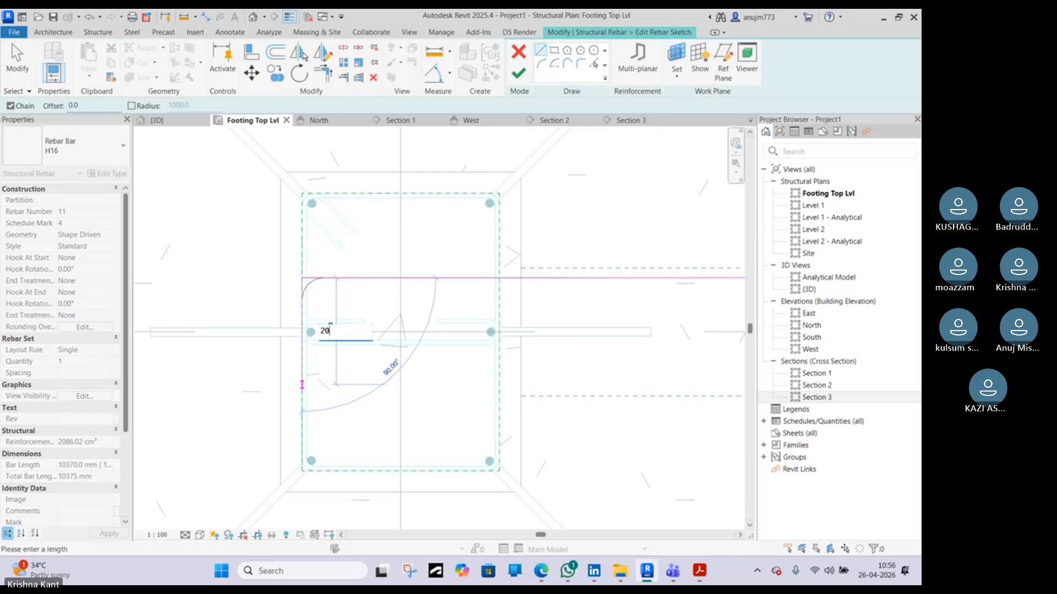
type("0")
key("Return")
key("Escape")
key("Escape")
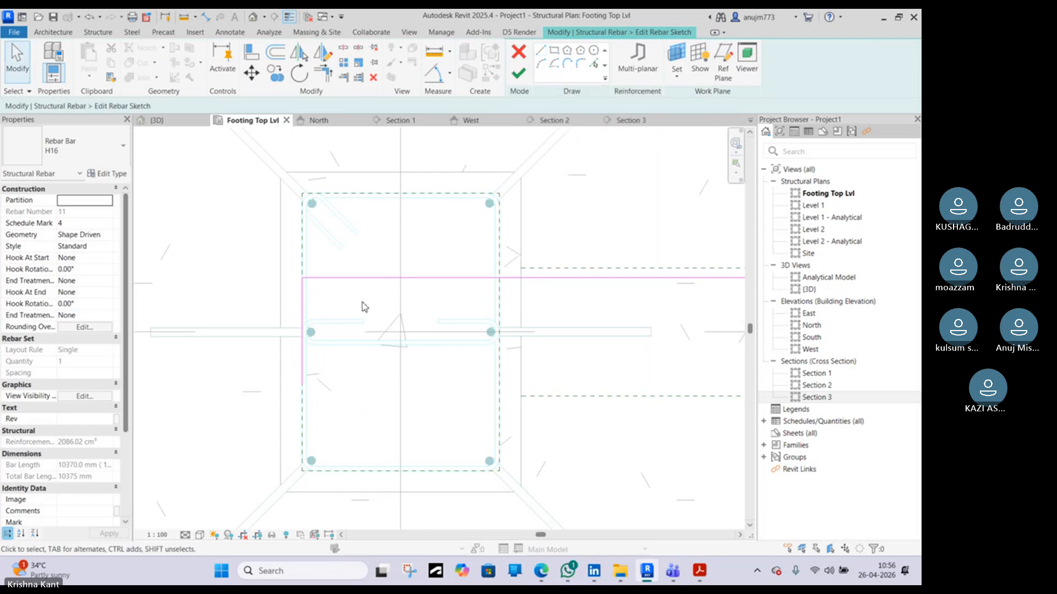
Adjust the new leg's endpoint and finish editing the rebar sketch
scroll(319, 286, "up", 3)
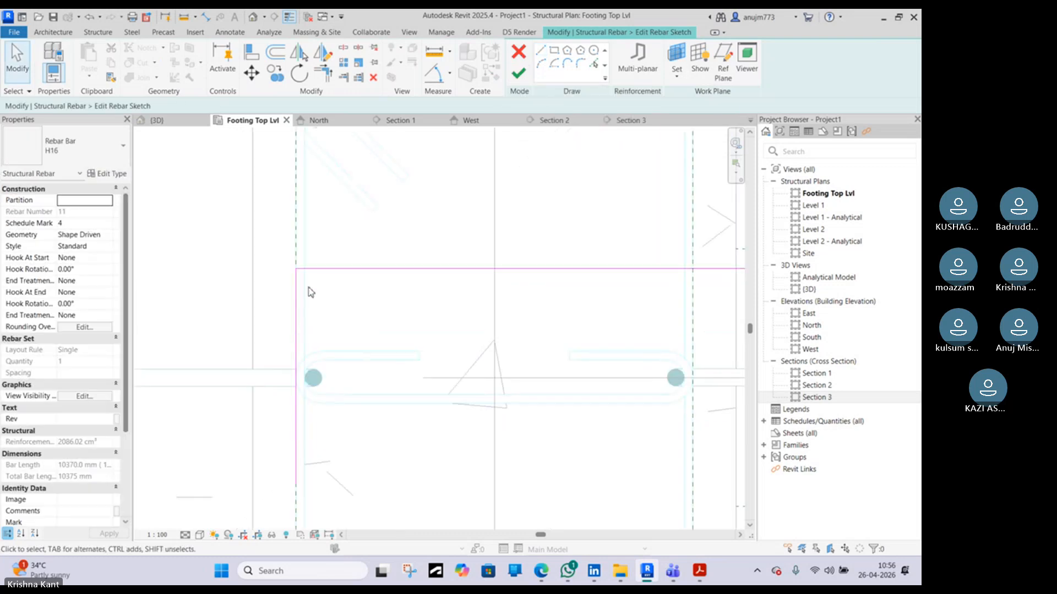
key("t")
key("r")
key("Escape")
key("Escape")
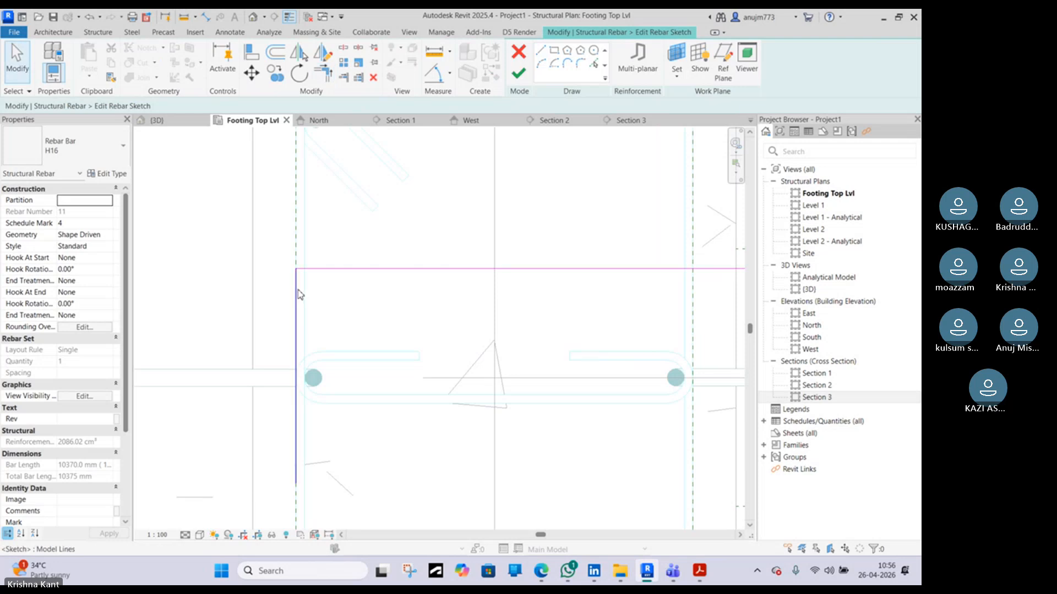
left_click(298, 295)
scroll(301, 299, "down", 3)
left_click_drag(298, 390, 298, 412)
left_click(519, 73)
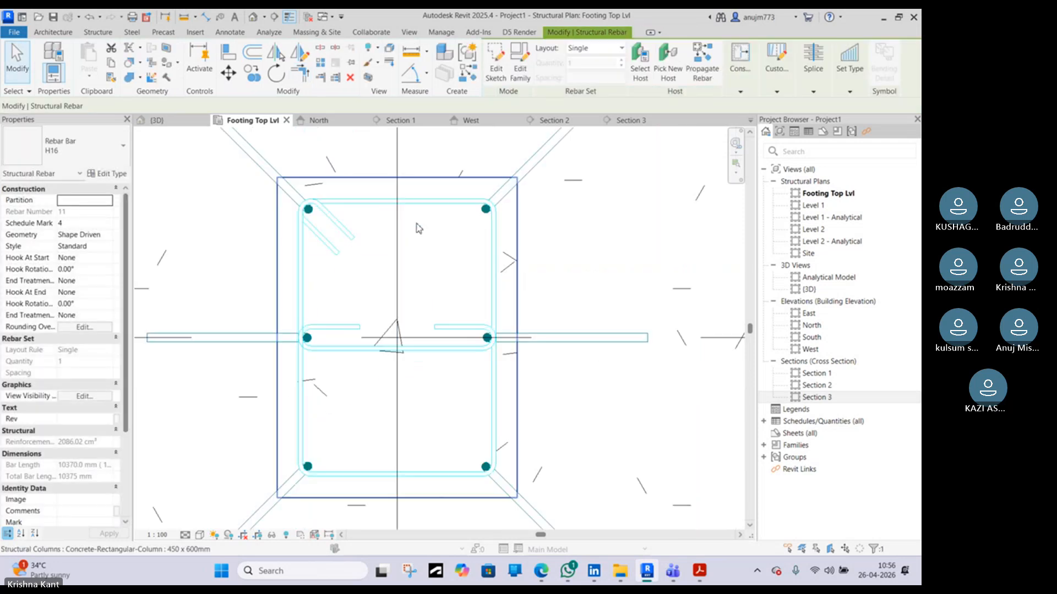
Open the 3D view to review the bent bar
scroll(364, 300, "down", 3)
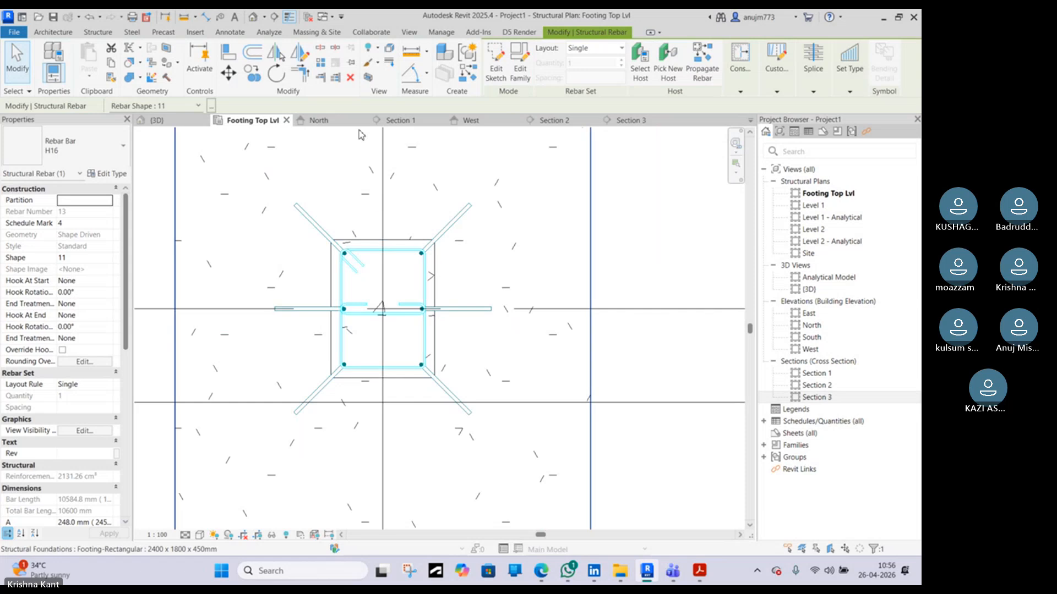
left_click(186, 122)
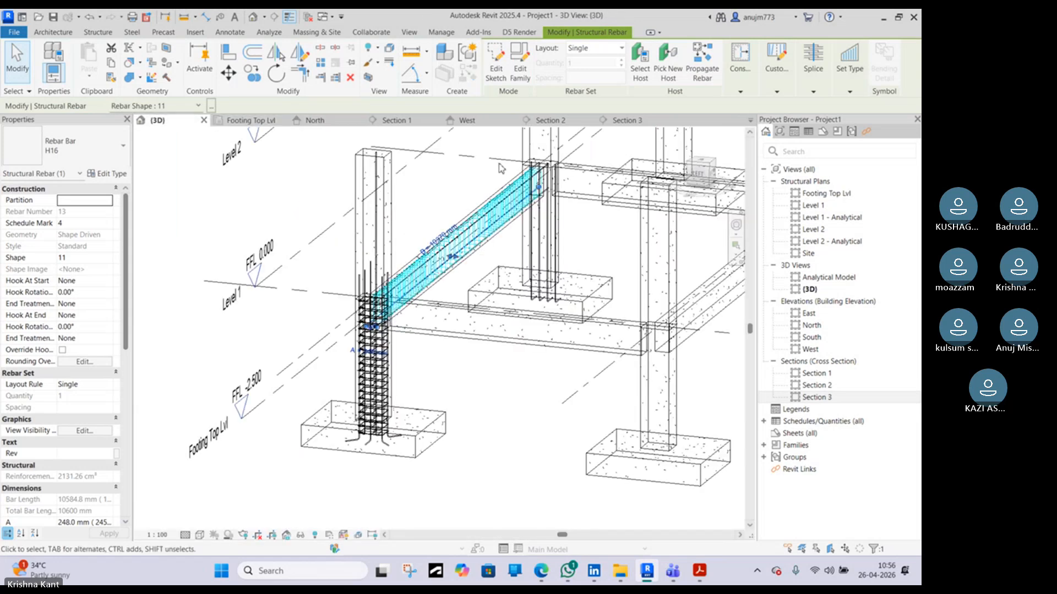
Rotate the selected bottom longitudinal bar 90° in the Section 3 view
scroll(385, 278, "up", 4)
scroll(334, 350, "up", 5)
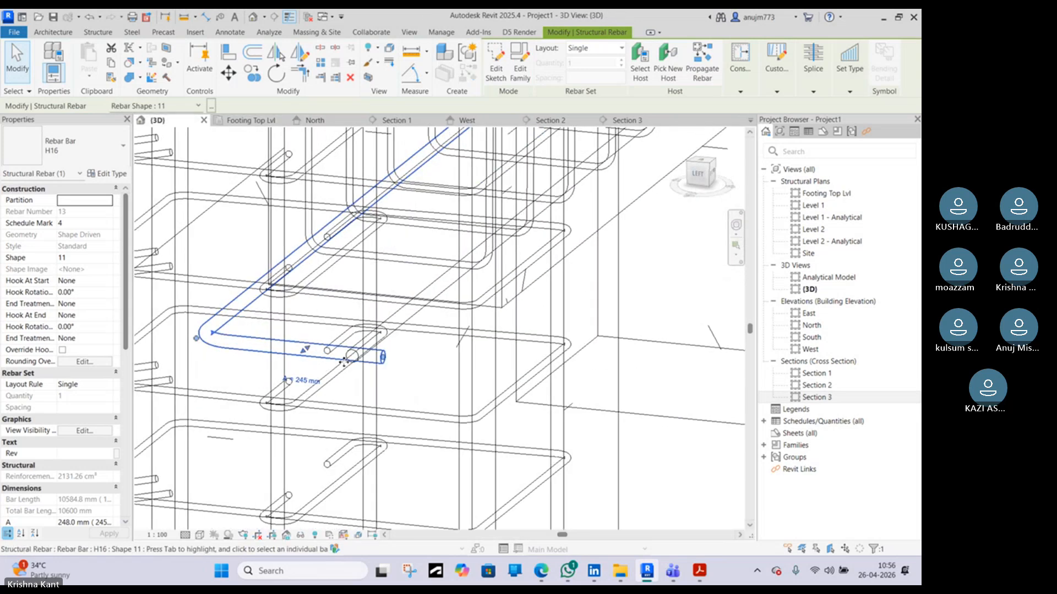
scroll(364, 322, "down", 3)
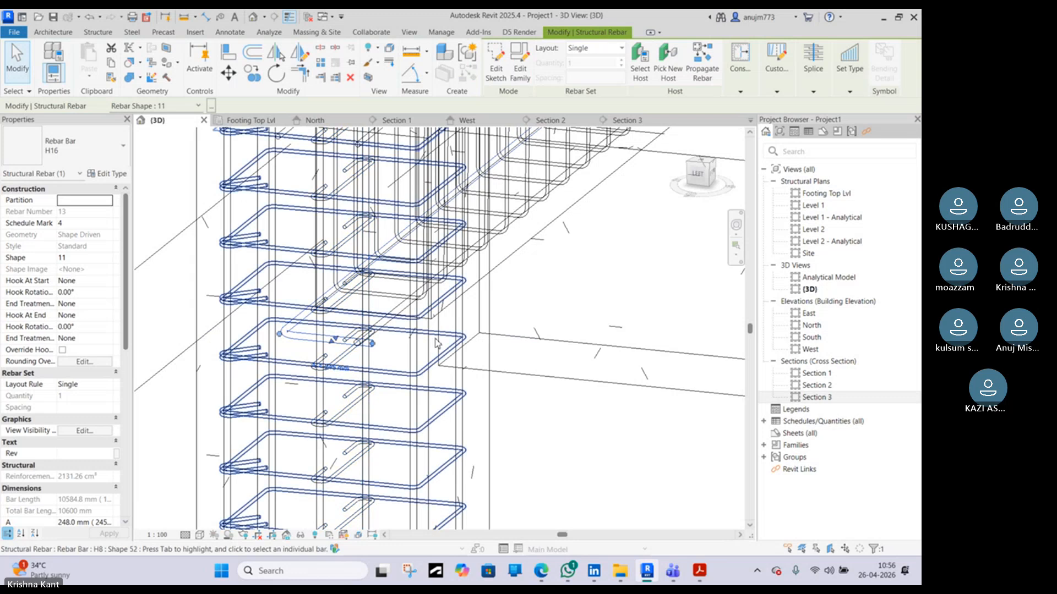
left_click(626, 121)
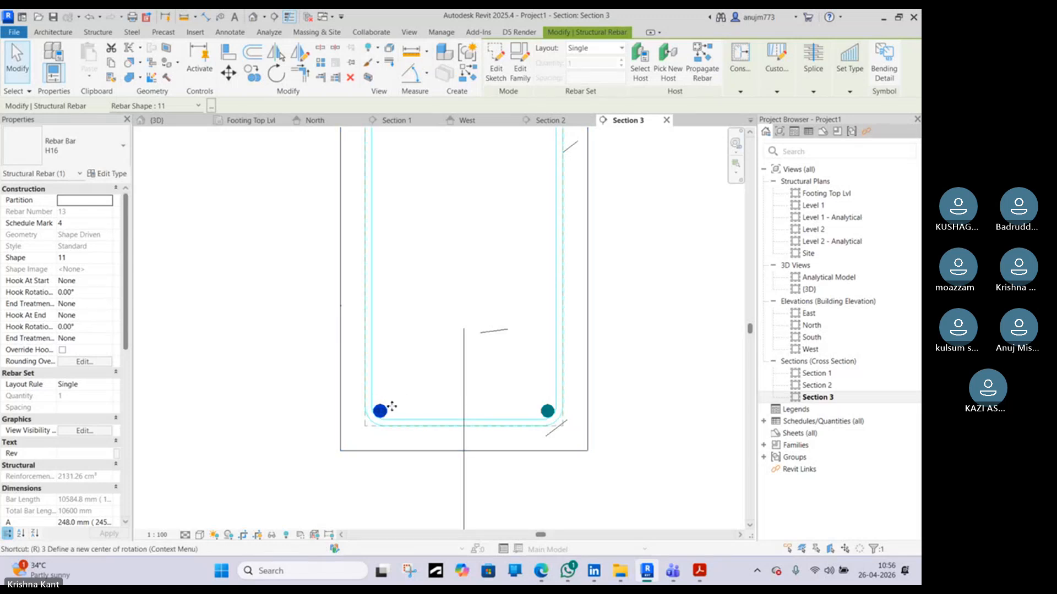
key("o")
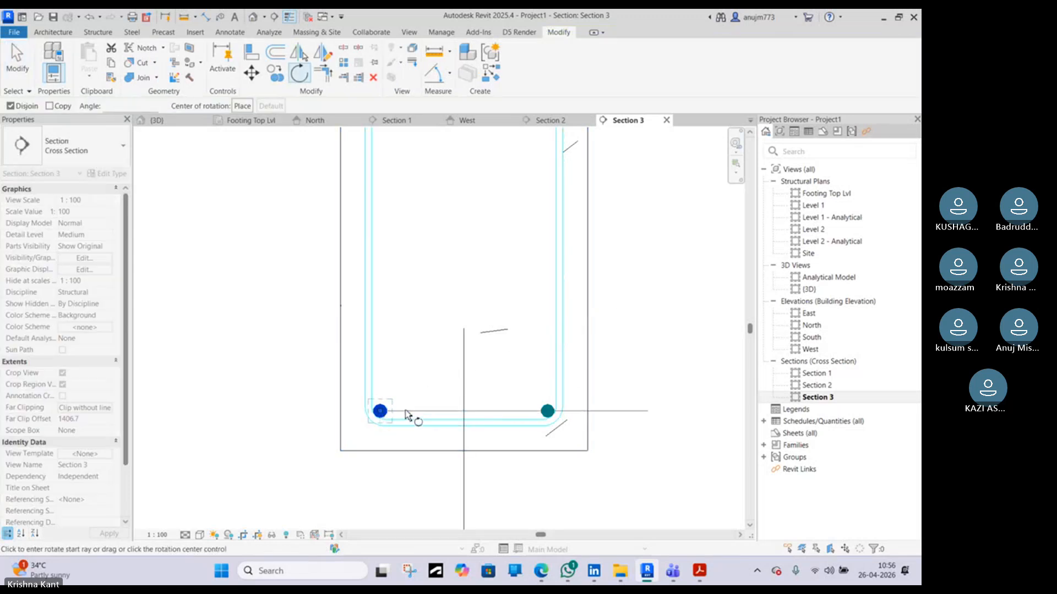
left_click(409, 410)
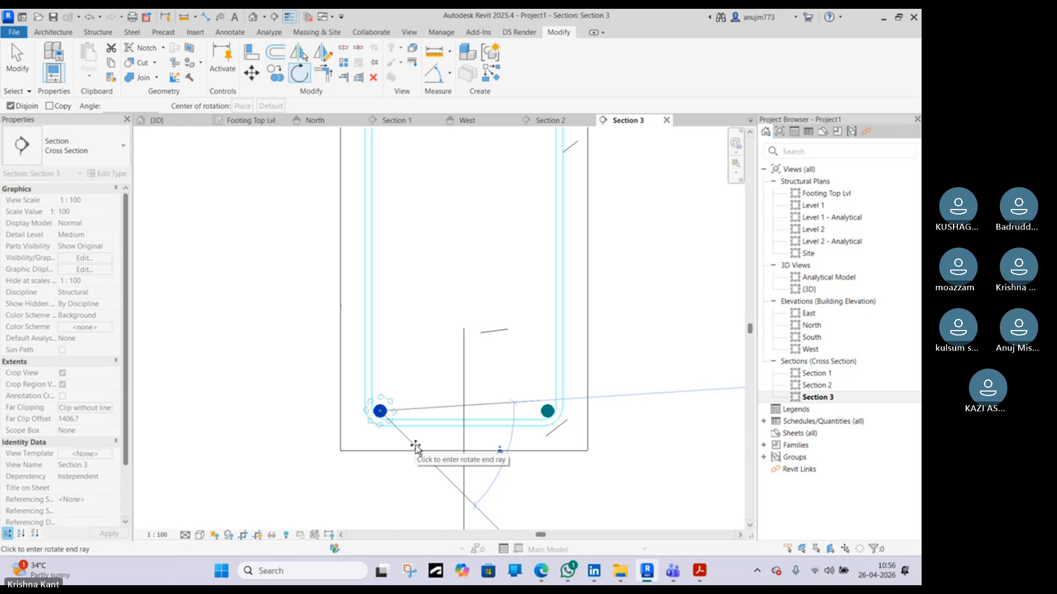
type("90")
key("Return")
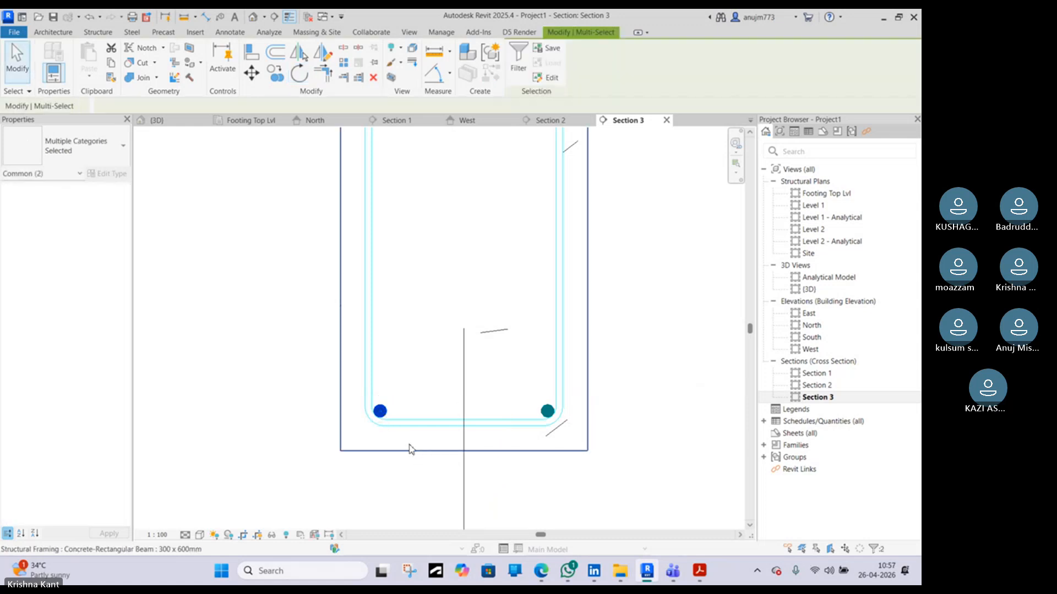
scroll(408, 448, "down", 3)
key("Escape")
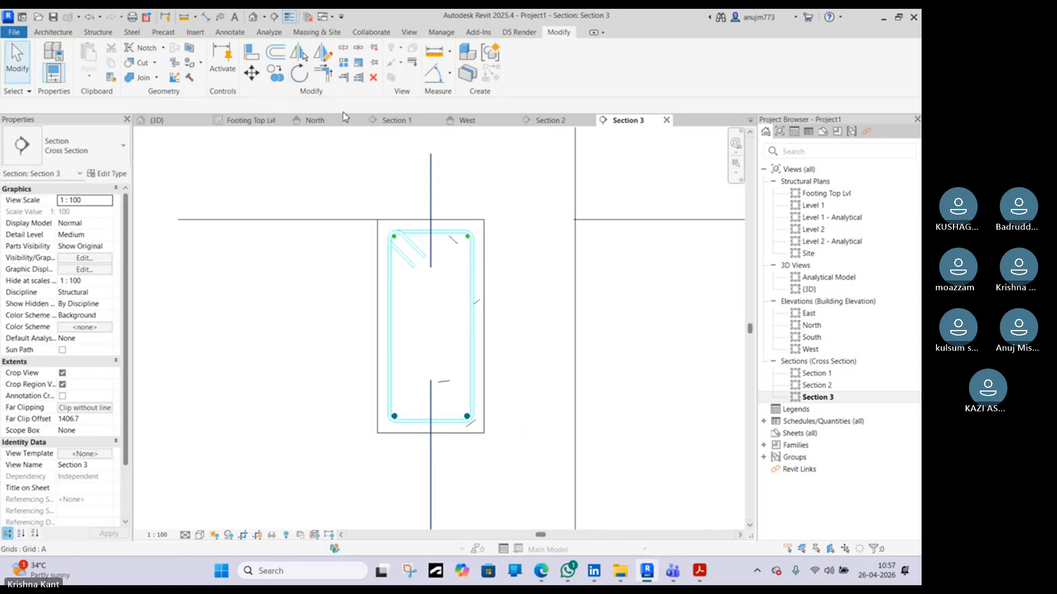
In Section 1, edit the bar's sketch so its end leg points upward at 200 mm, then finish the sketch
left_click(418, 120)
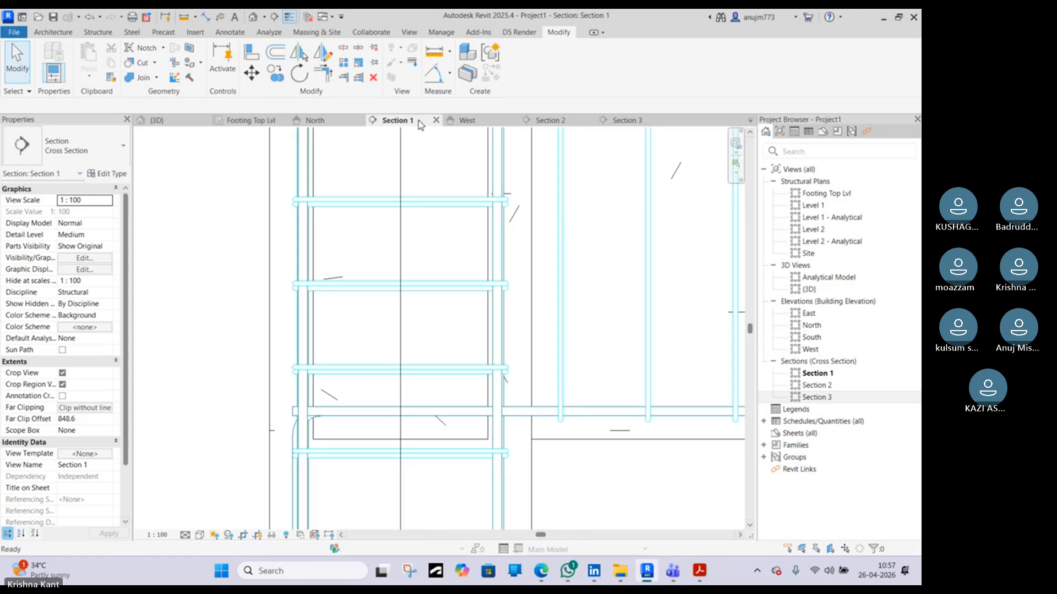
scroll(302, 370, "down", 3)
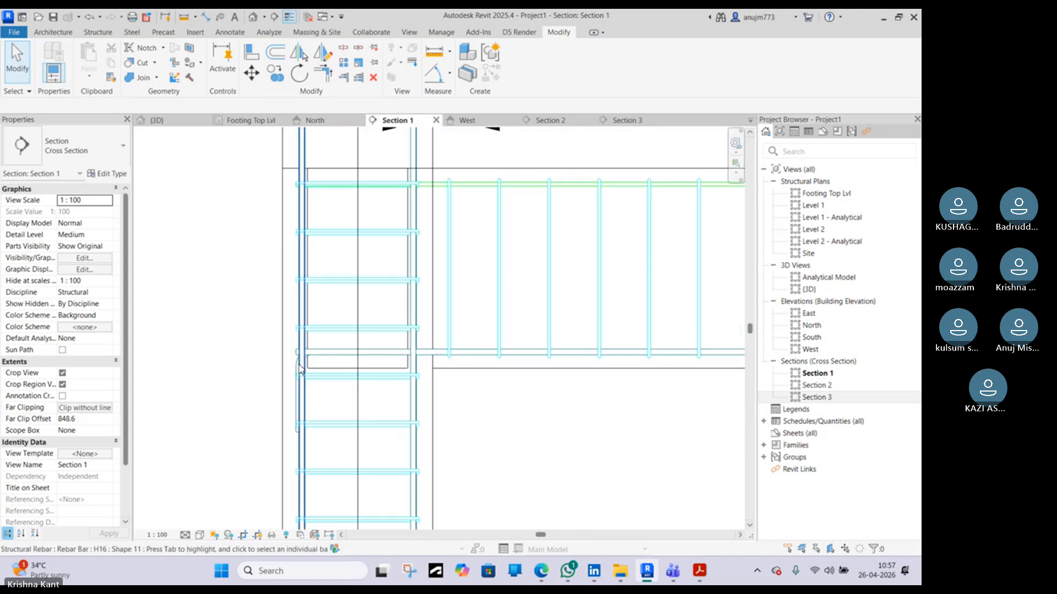
scroll(300, 363, "up", 3)
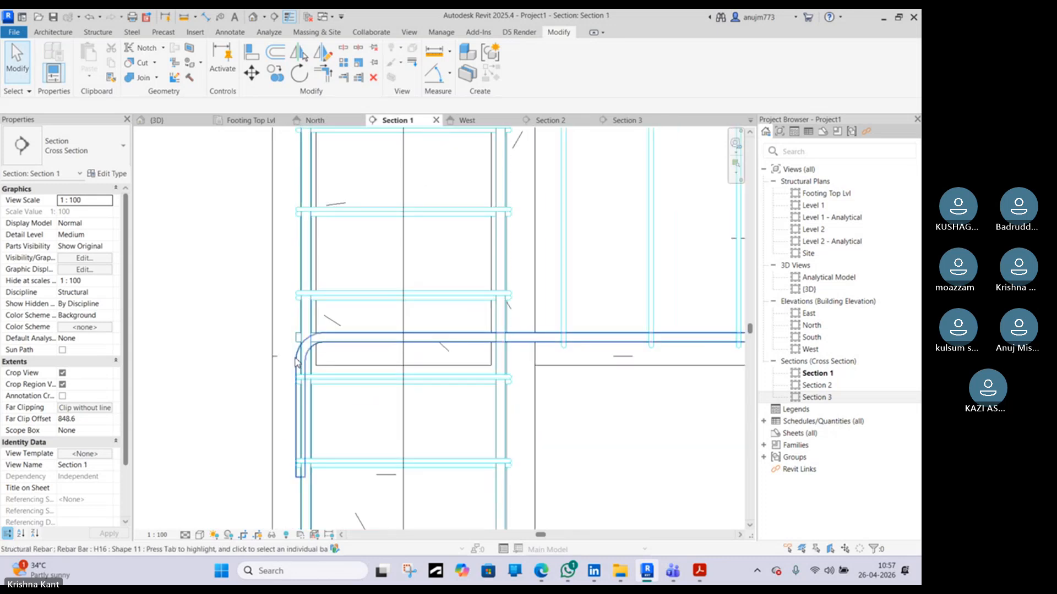
left_click(298, 365)
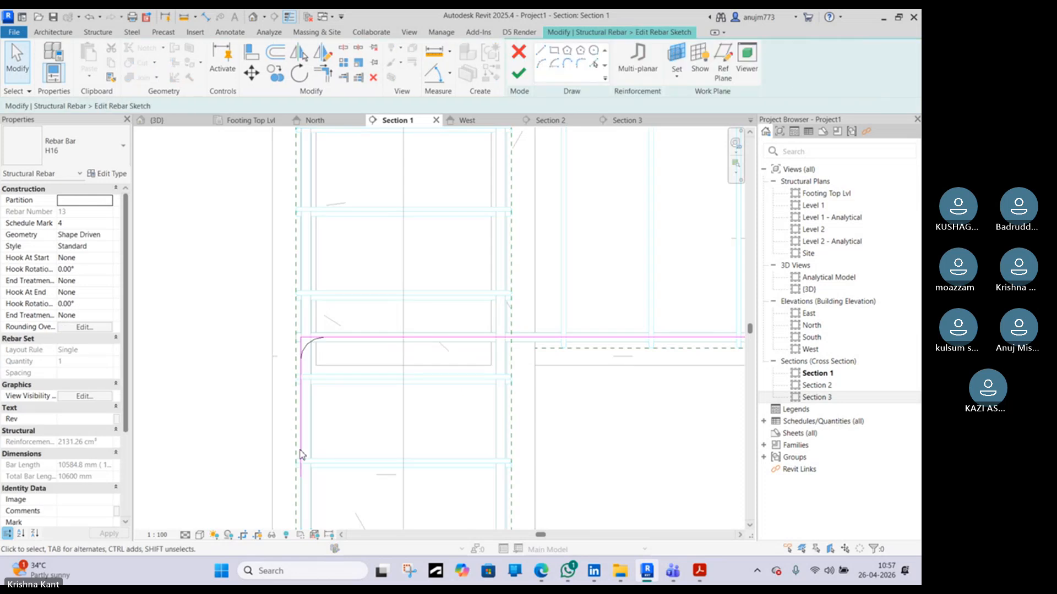
left_click(302, 455)
left_click_drag(301, 477, 299, 211)
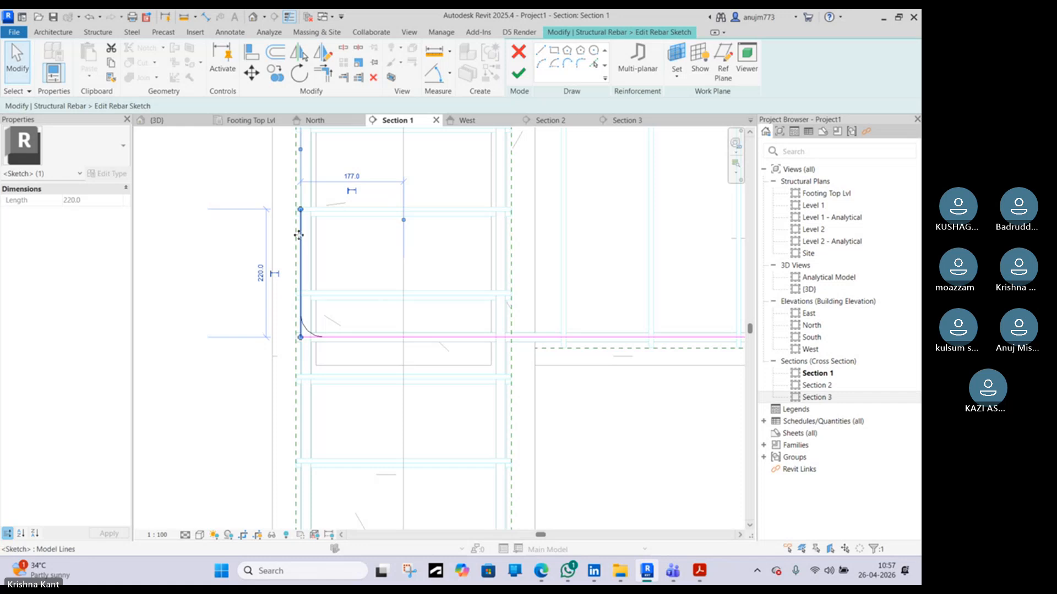
left_click_drag(300, 209, 301, 222)
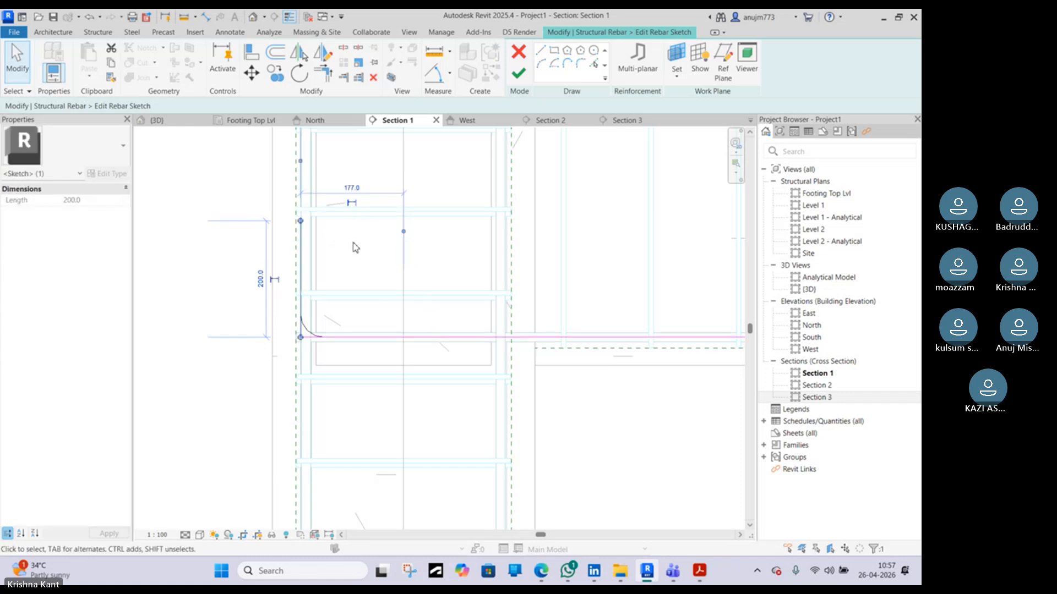
left_click(356, 245)
left_click(518, 73)
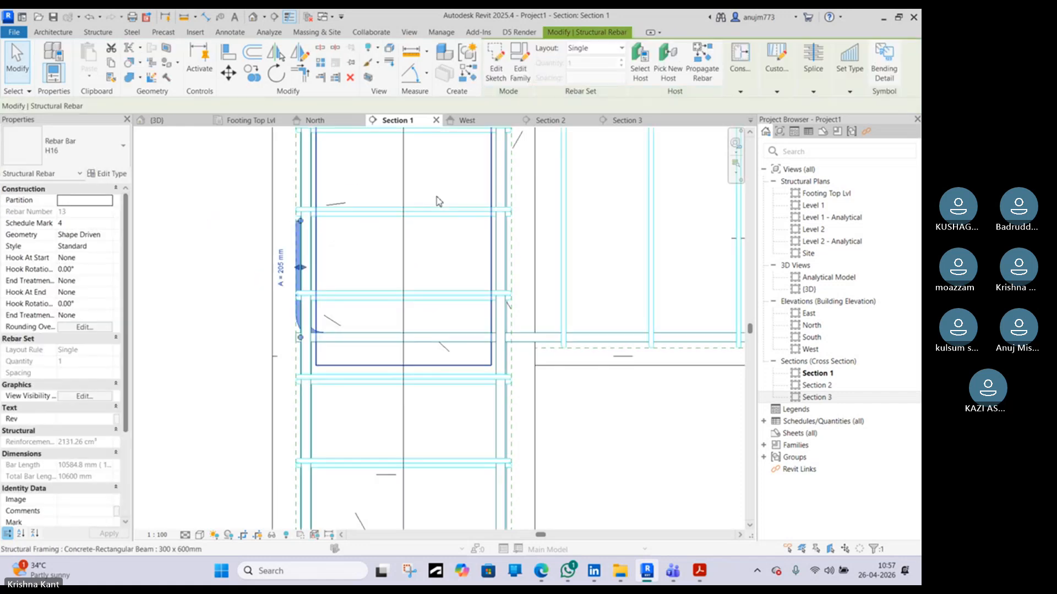
Shift the bar's vertical leg inward, away from the column's outer face
scroll(436, 198, "down", 3)
scroll(361, 261, "up", 3)
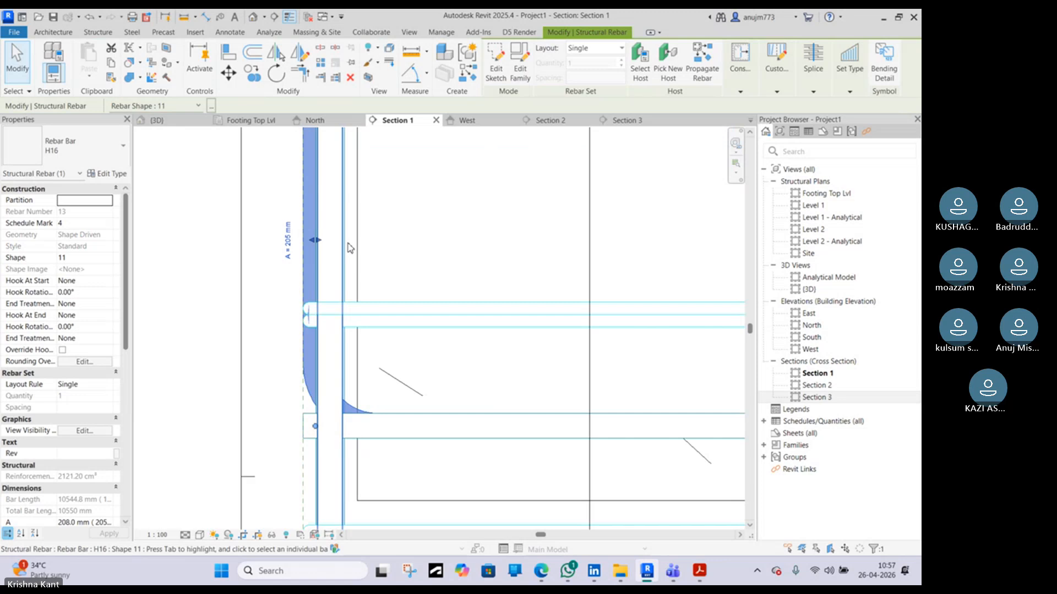
scroll(349, 253, "down", 4)
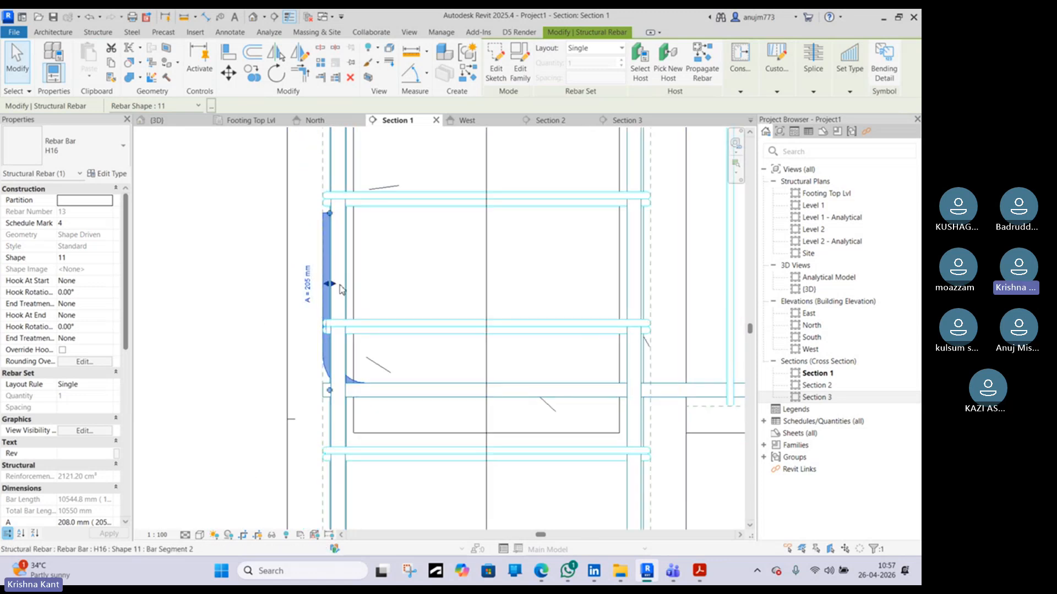
left_click_drag(336, 285, 363, 285)
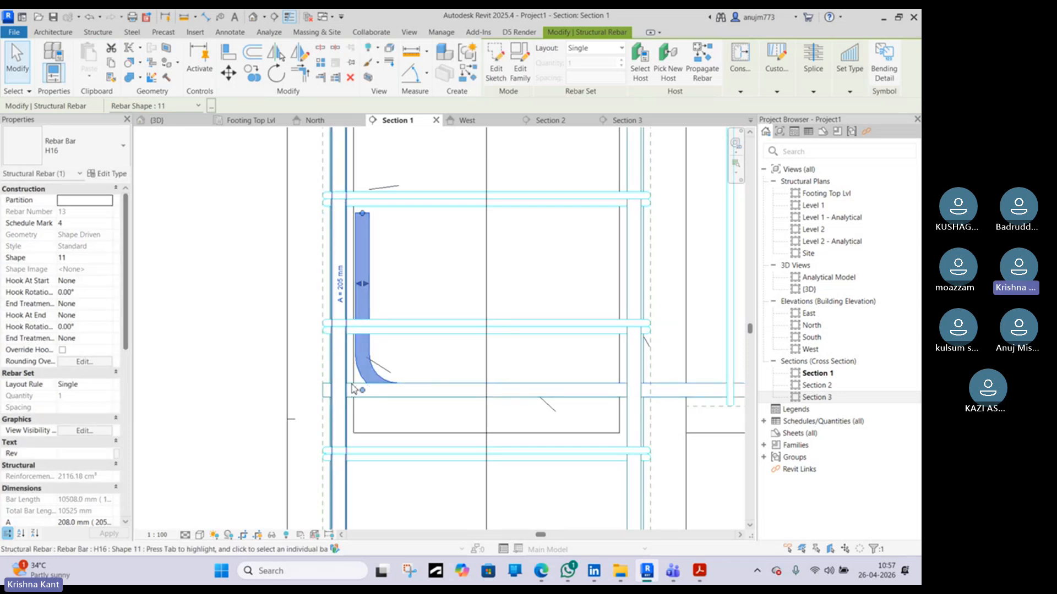
scroll(370, 337, "down", 3)
key("Escape")
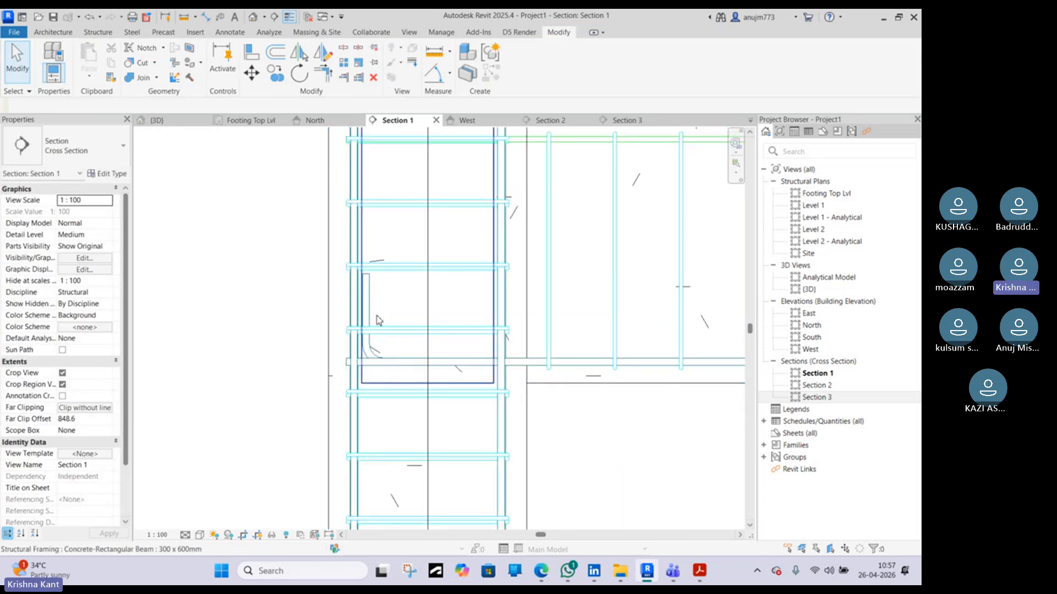
Delete the right bottom longitudinal bar in Section 3
scroll(375, 318, "up", 3)
middle_click_drag(343, 252, 336, 349)
scroll(337, 349, "down", 3)
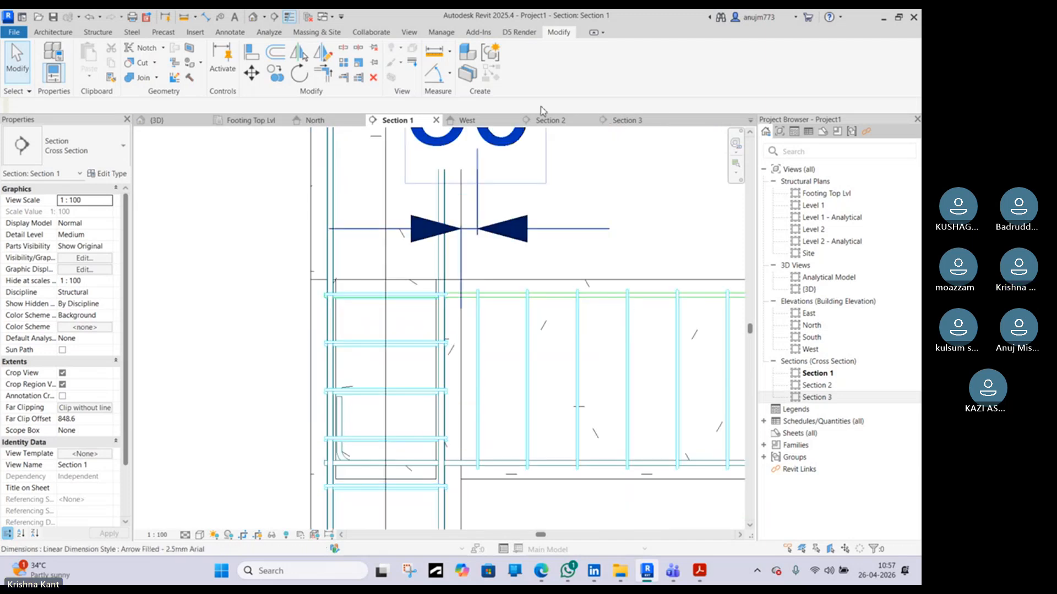
left_click(628, 120)
scroll(396, 424, "up", 4)
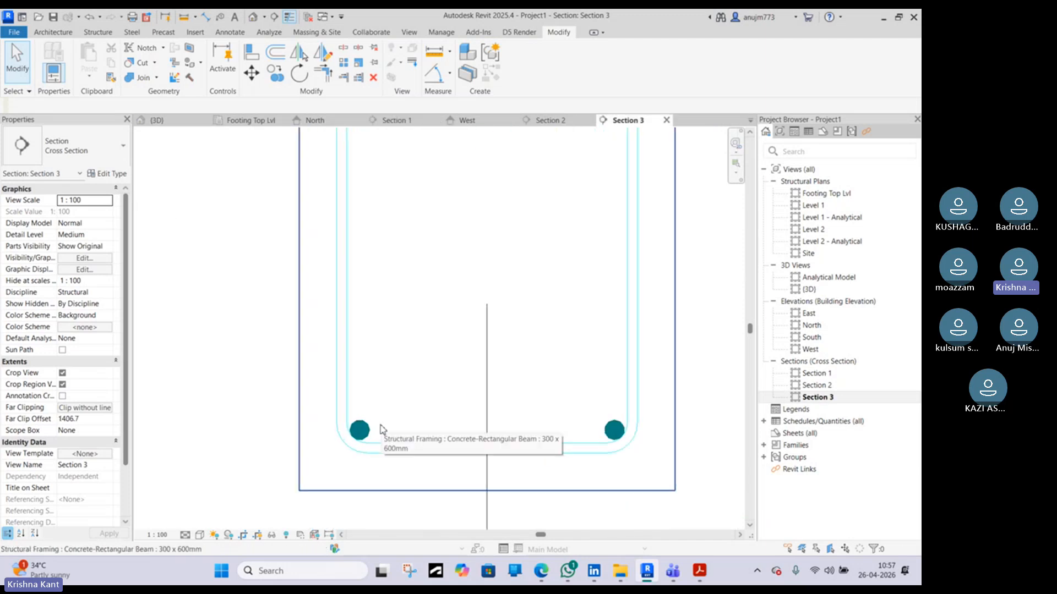
left_click(615, 429)
key("Delete")
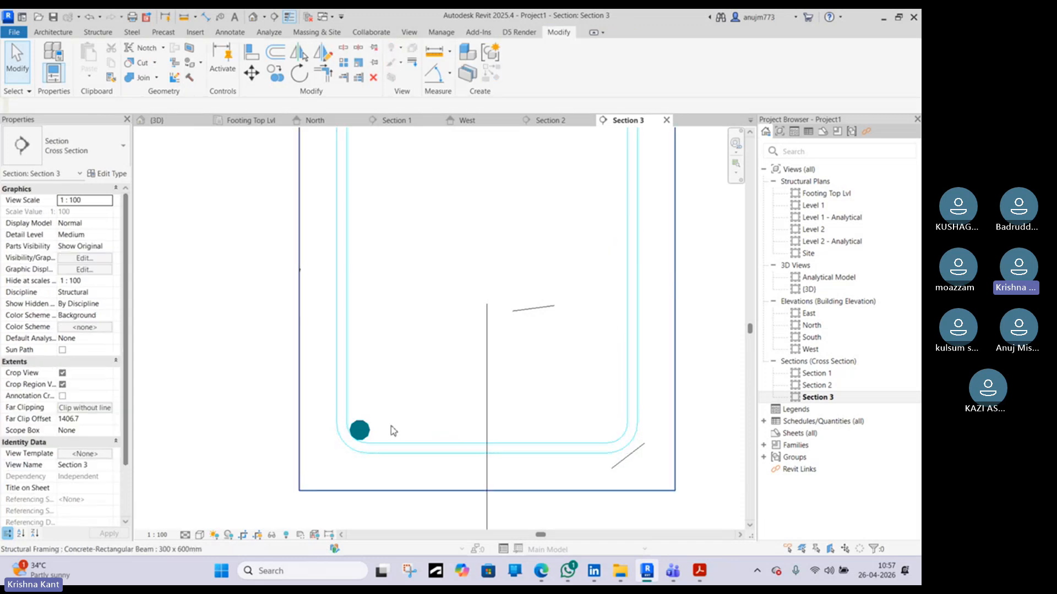
Mirror the bent left bottom bar about grid A to create the right bottom bar
left_click(360, 429)
left_click(496, 65)
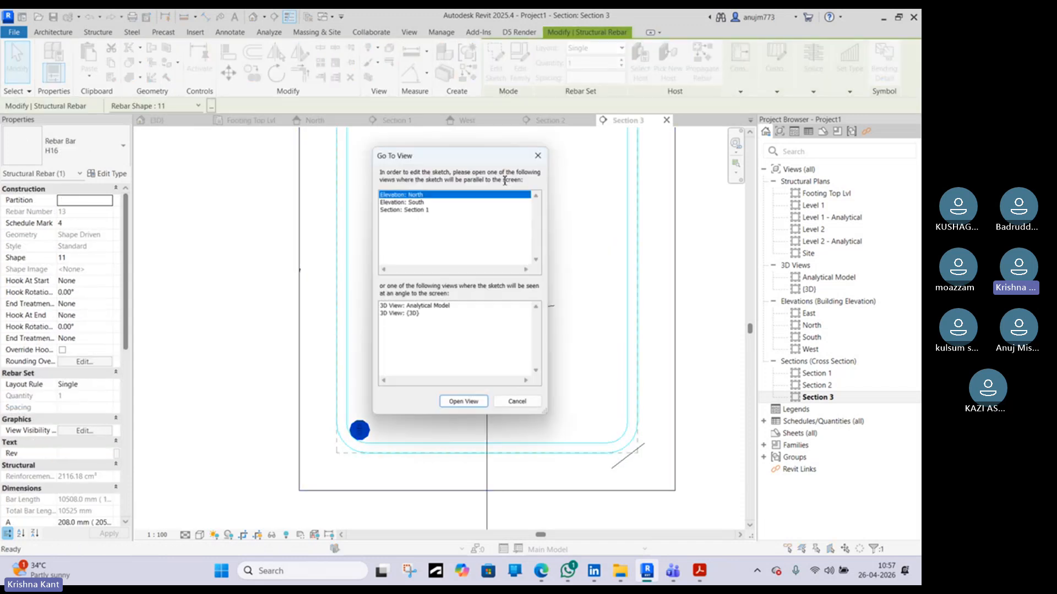
left_click(518, 404)
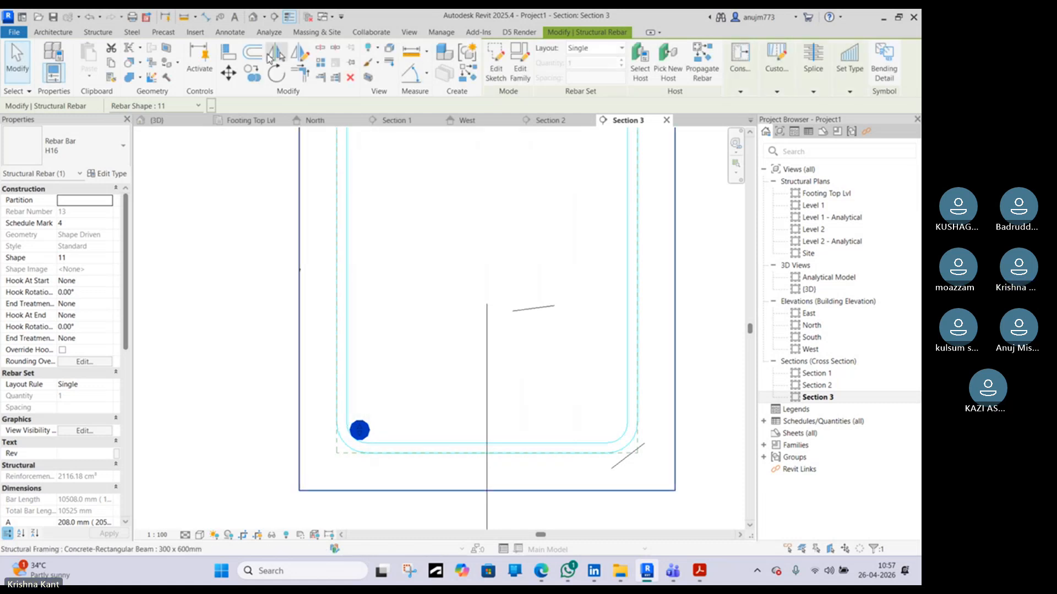
left_click(273, 55)
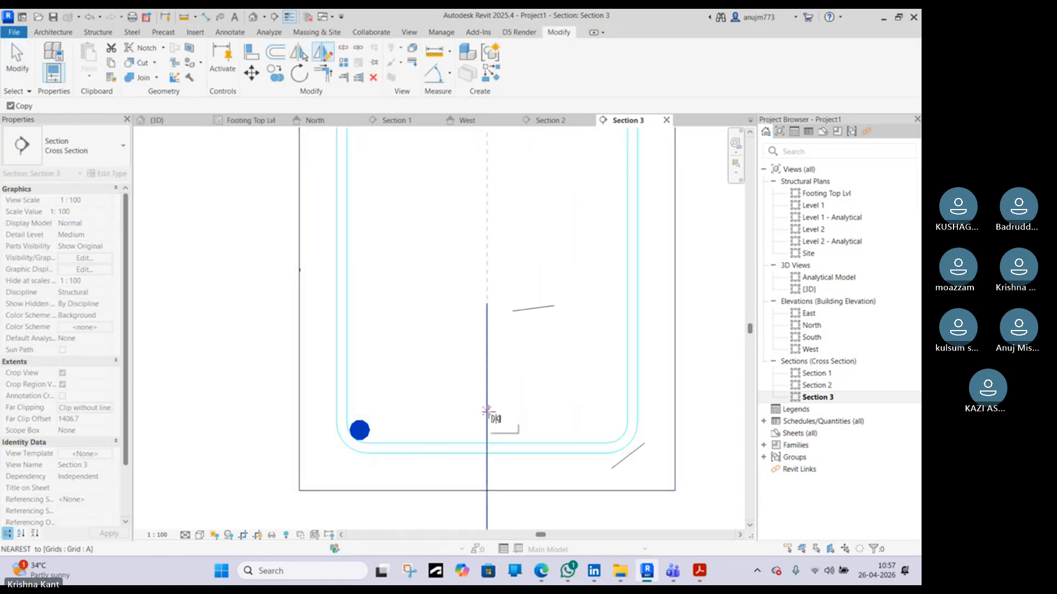
left_click(487, 410)
left_click(486, 342)
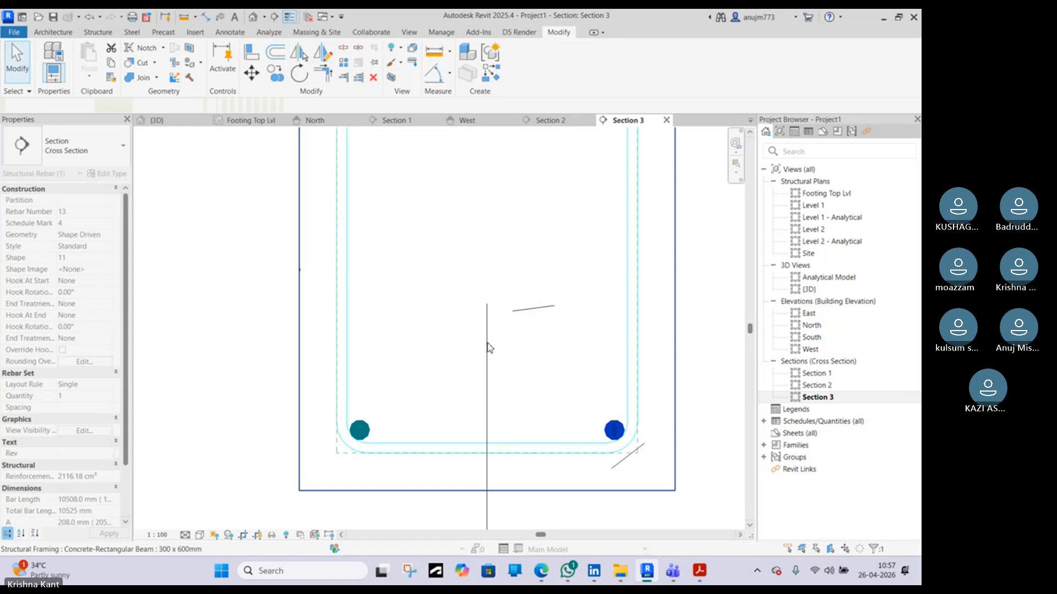
key("Escape")
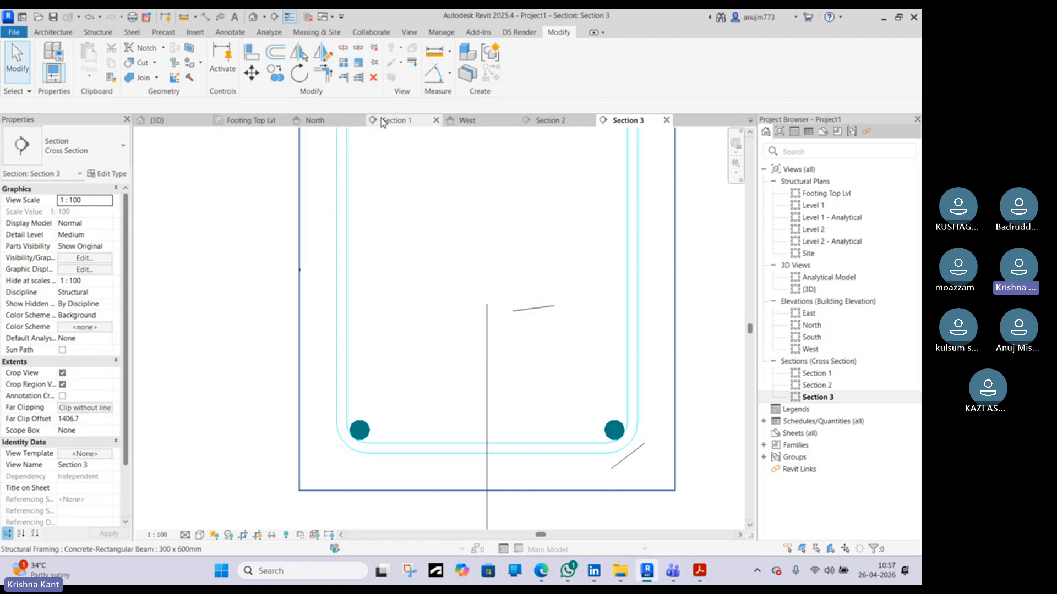
Select the two bent bars in the 3D view and switch the view to shaded display
left_click(156, 120)
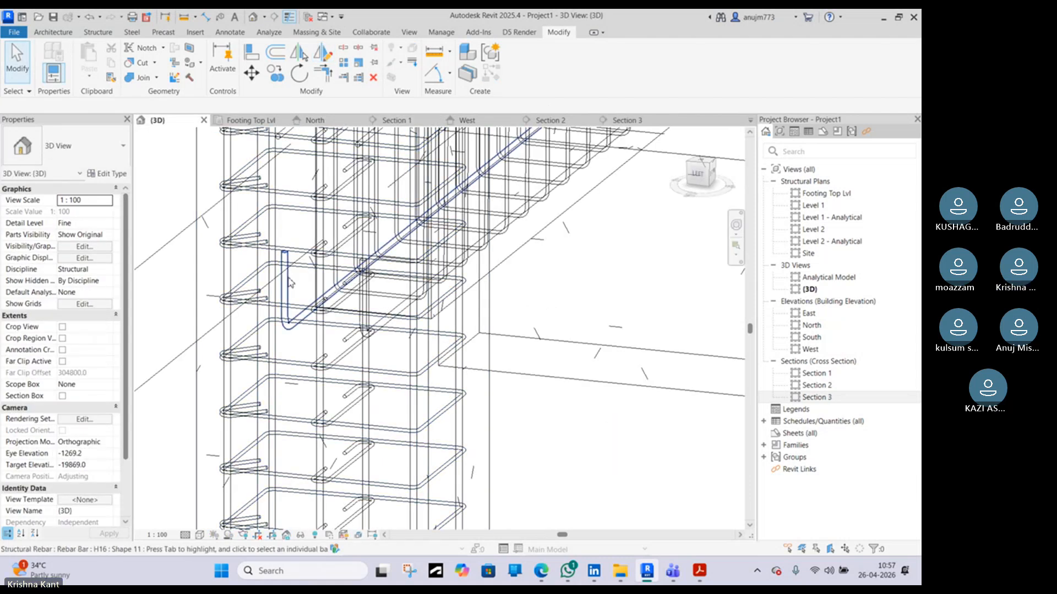
left_click(376, 337)
mouse_move(379, 333)
middle_mouse_down("shift")
mouse_move(417, 323)
mouse_move(273, 331)
mouse_move(269, 282)
mouse_move(538, 334)
mouse_move(550, 351)
mouse_move(504, 325)
middle_mouse_up("shift")
scroll(402, 319, "down", 8)
scroll(443, 260, "up", 7)
scroll(498, 248, "up", 3)
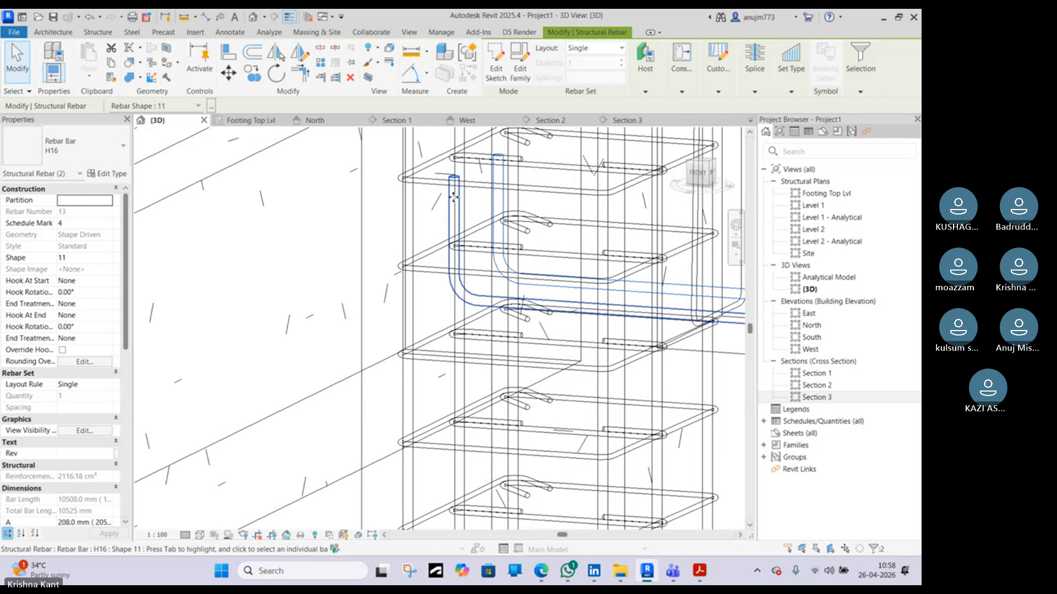
key("s")
key("d")
scroll(463, 238, "down", 7)
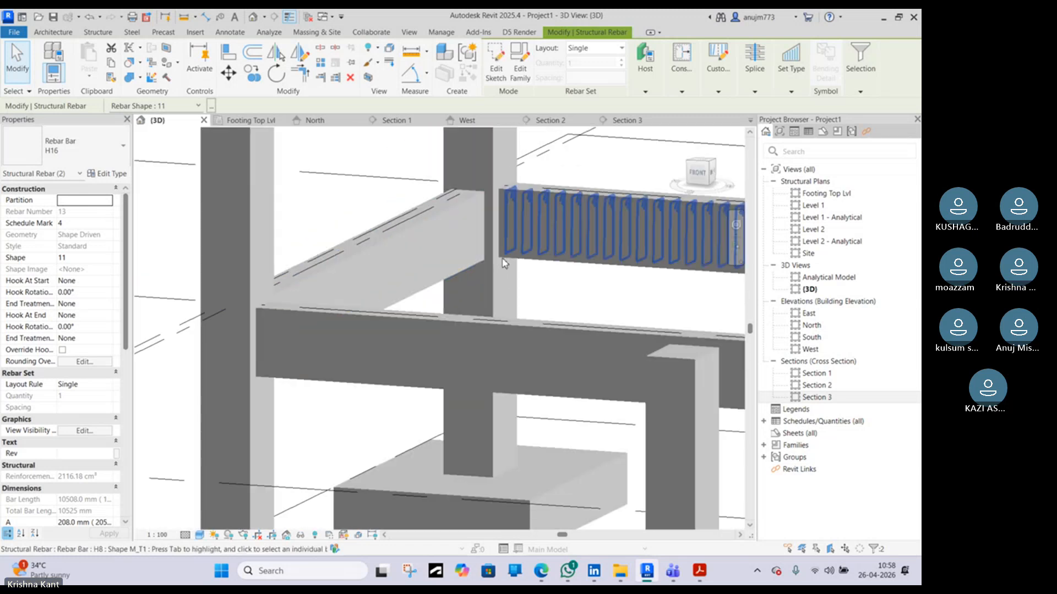
Override the graphics of the column and two beams with surface transparency 20 in this view
left_click(500, 271)
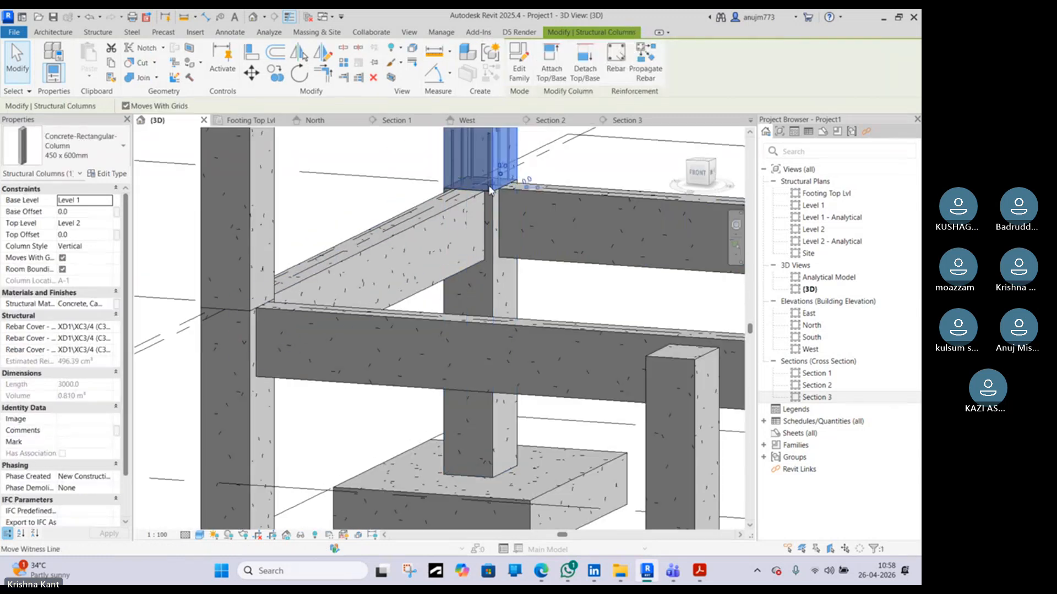
left_click(446, 237, "ctrl")
left_click(541, 217, "ctrl")
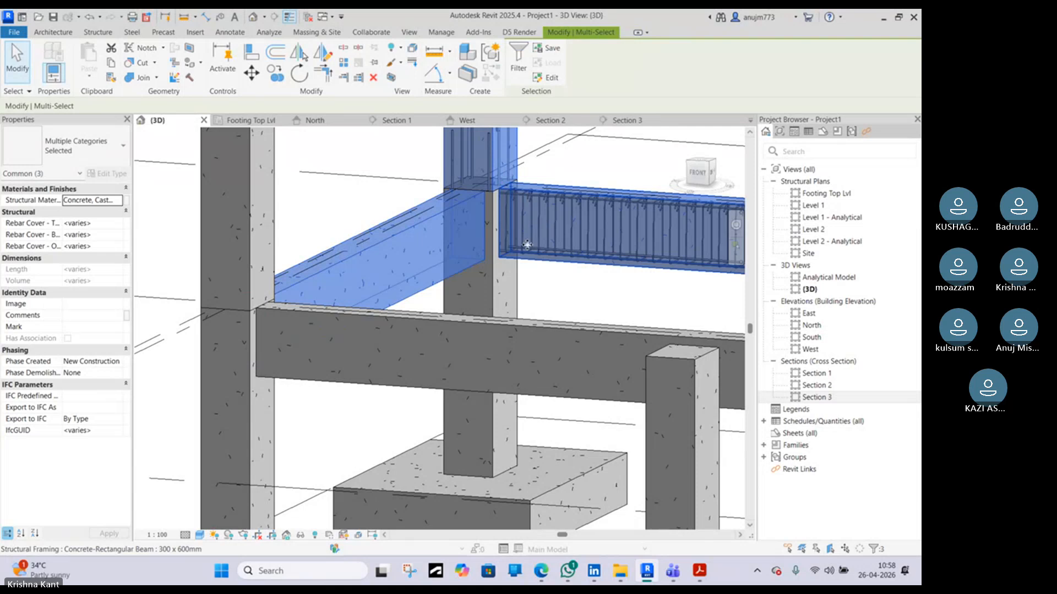
right_click(515, 212)
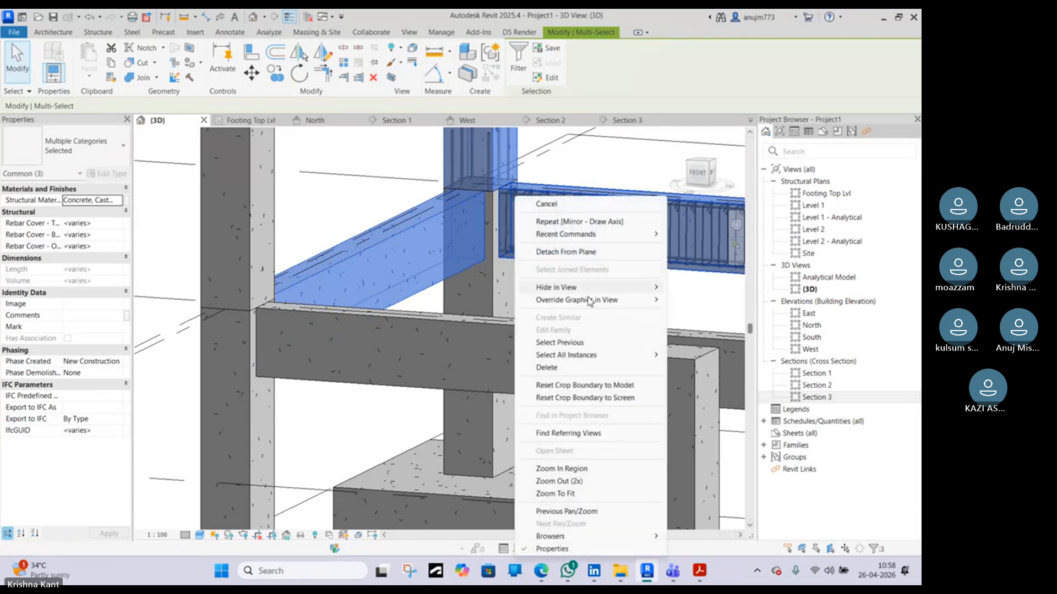
mouse_move(630, 304)
left_click(698, 300)
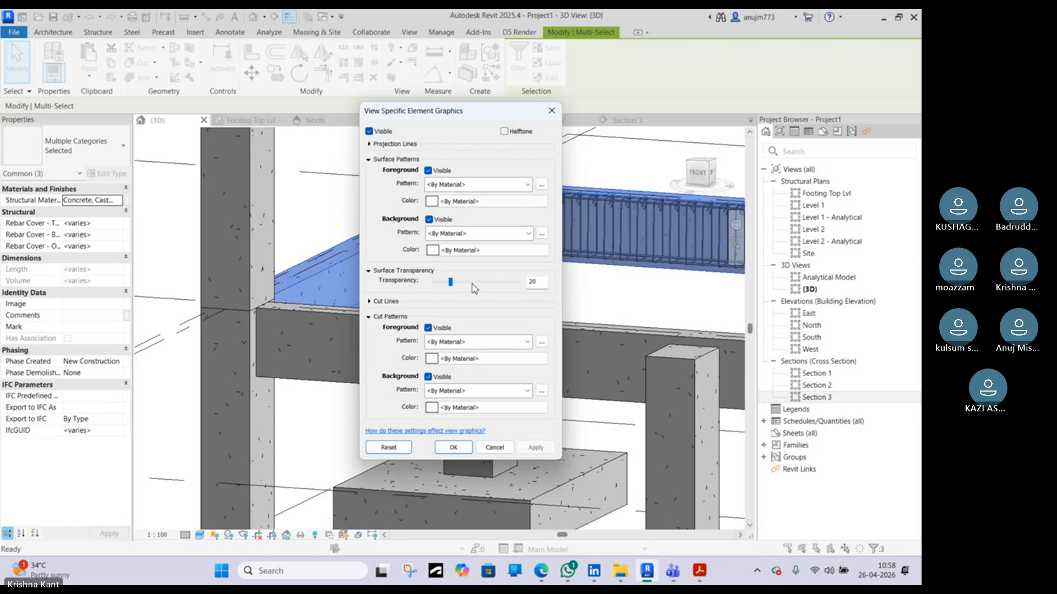
left_click(453, 447)
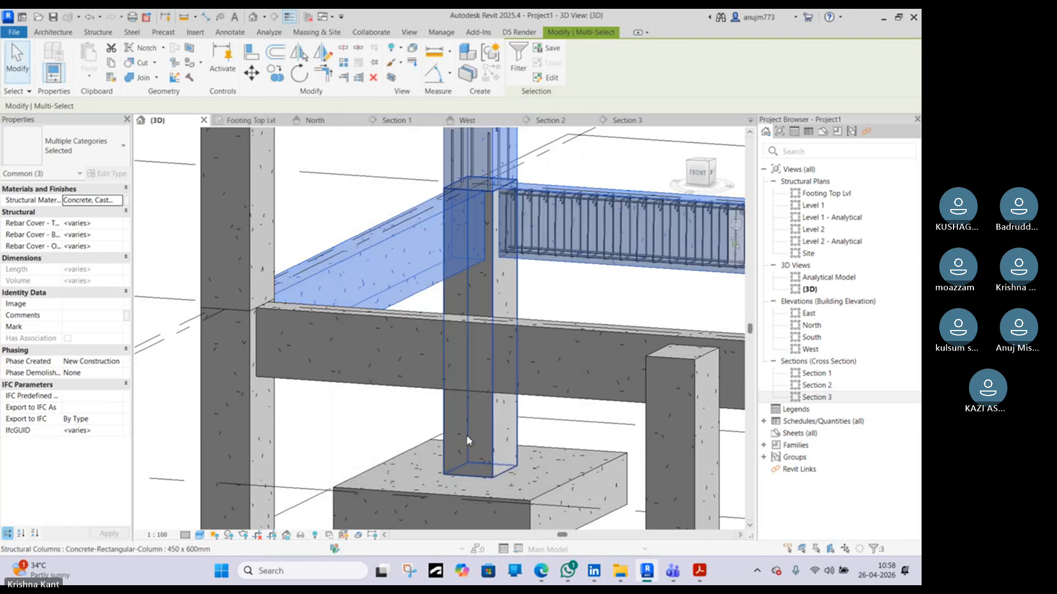
key("Escape")
scroll(500, 199, "up", 5)
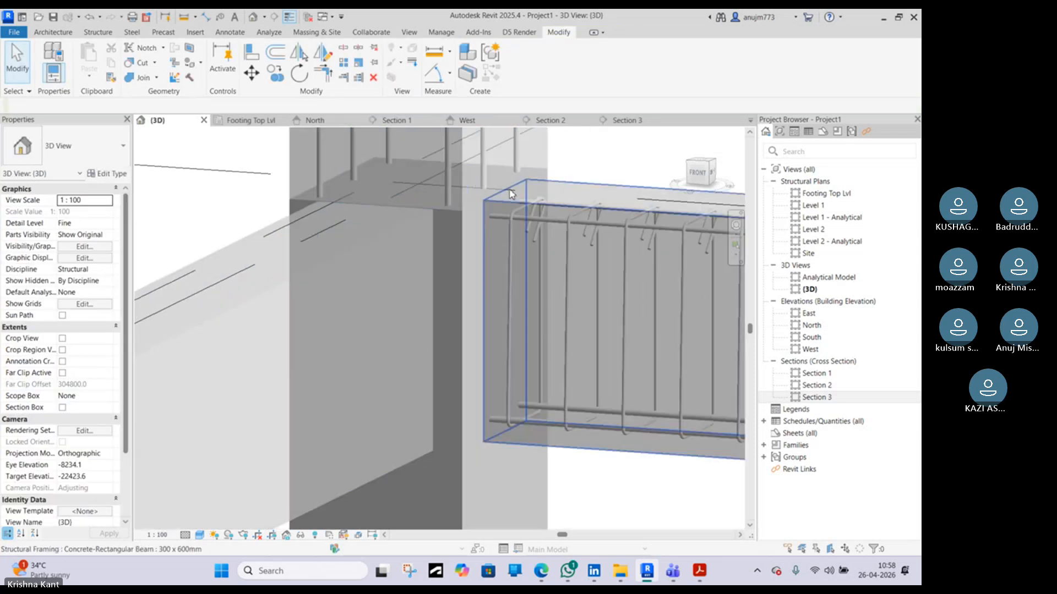
Open the column's element graphic overrides in the 3D view and close them unchanged
left_click(462, 245)
right_click(463, 245)
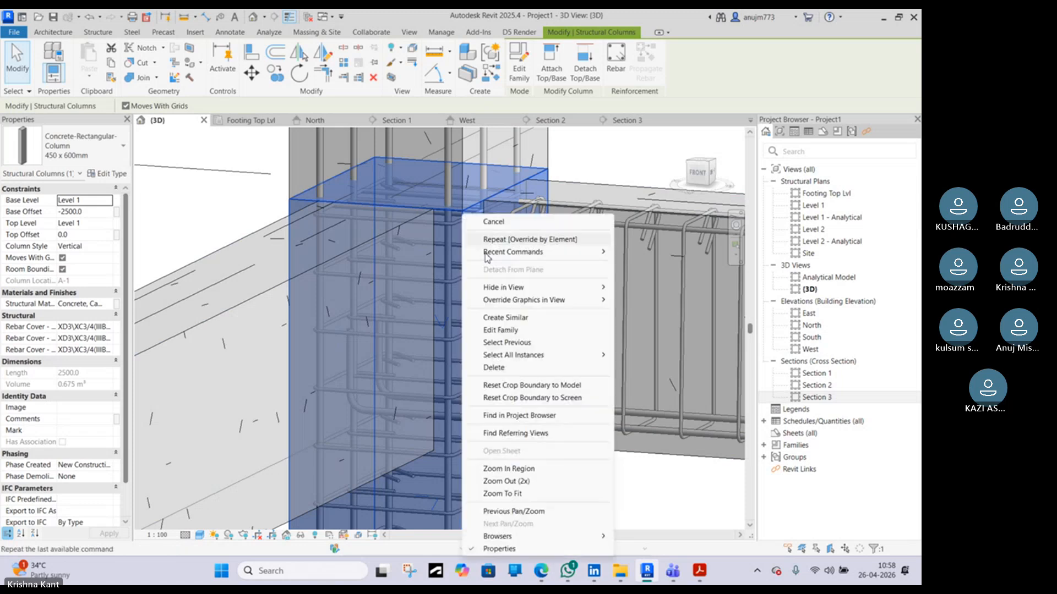
mouse_move(554, 306)
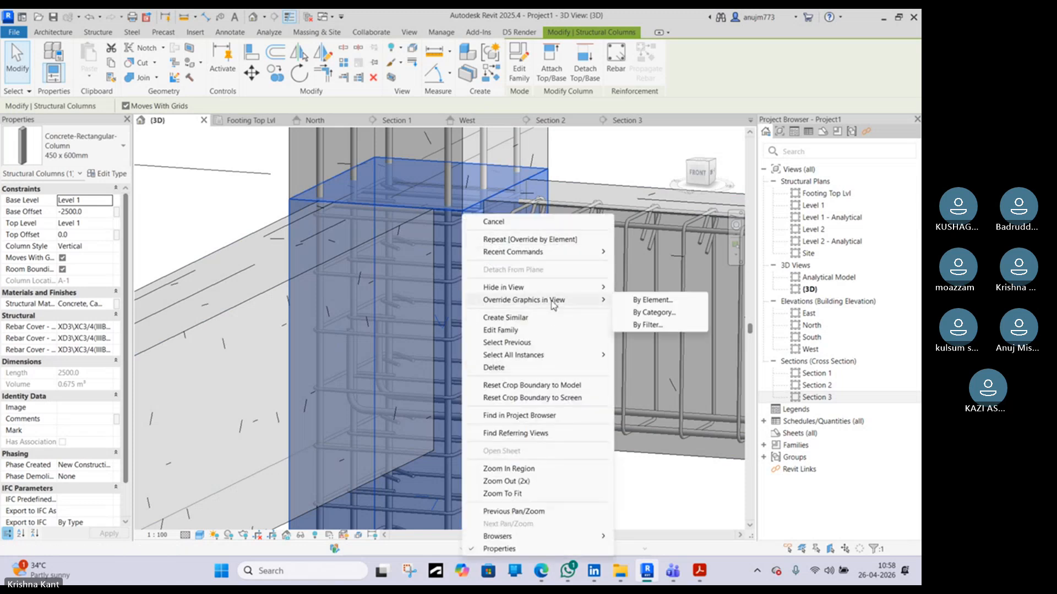
left_click(651, 300)
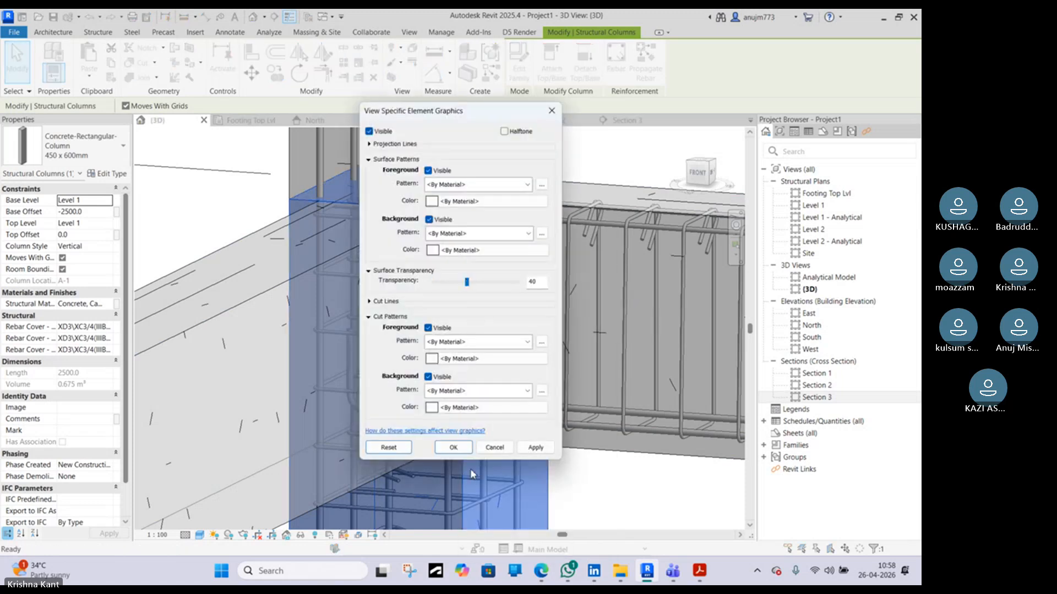
left_click(453, 448)
Override the two bent bottom bars' surface pattern with solid fill in a teal colour in this view
left_click(605, 498)
middle_click_drag(606, 498, 530, 282, "shift")
middle_click_drag(406, 335, 453, 365, "shift")
middle_click_drag(450, 358, 503, 276)
scroll(439, 361, "up", 3)
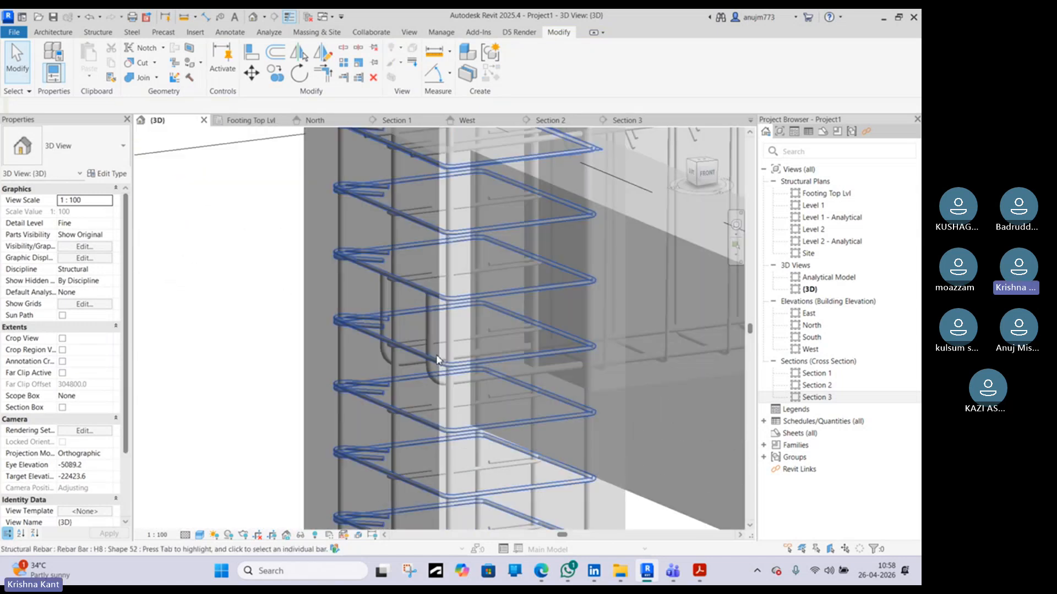
left_click(428, 329)
left_click(385, 305, "ctrl")
right_click(384, 304)
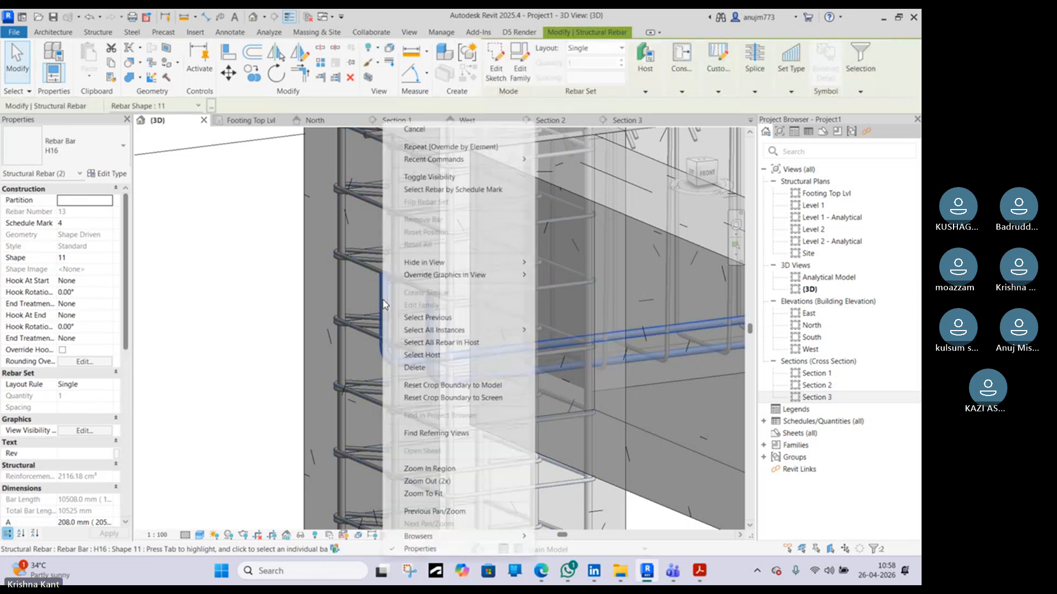
mouse_move(499, 268)
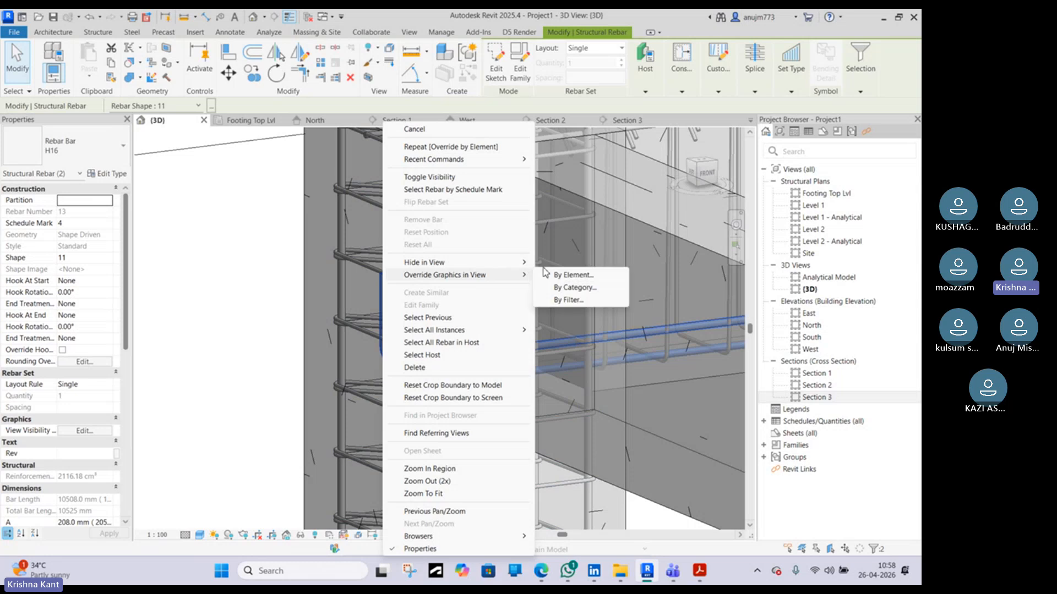
left_click(560, 276)
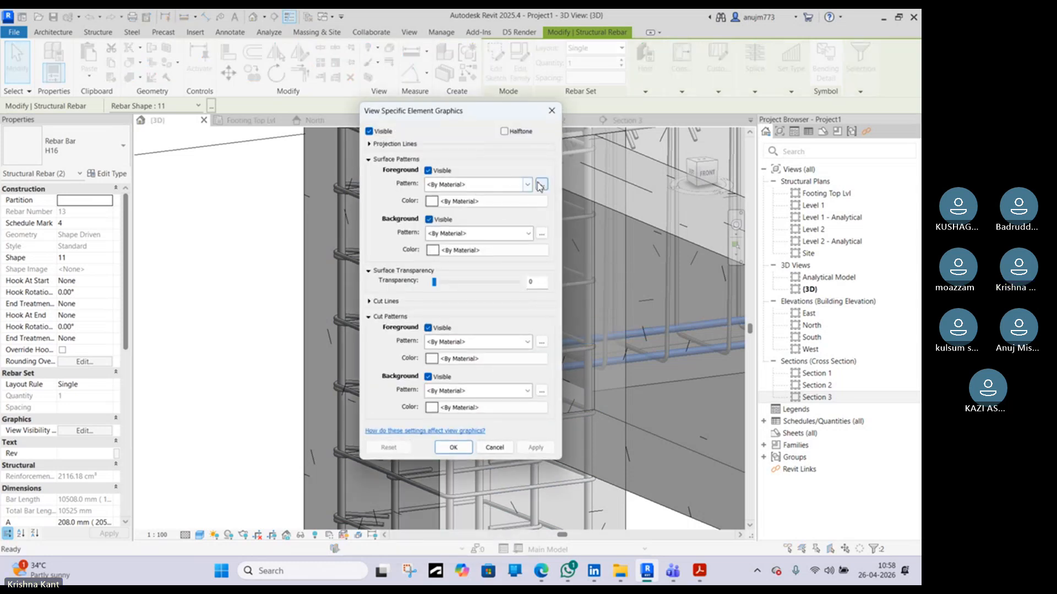
left_click(542, 184)
left_click(484, 262)
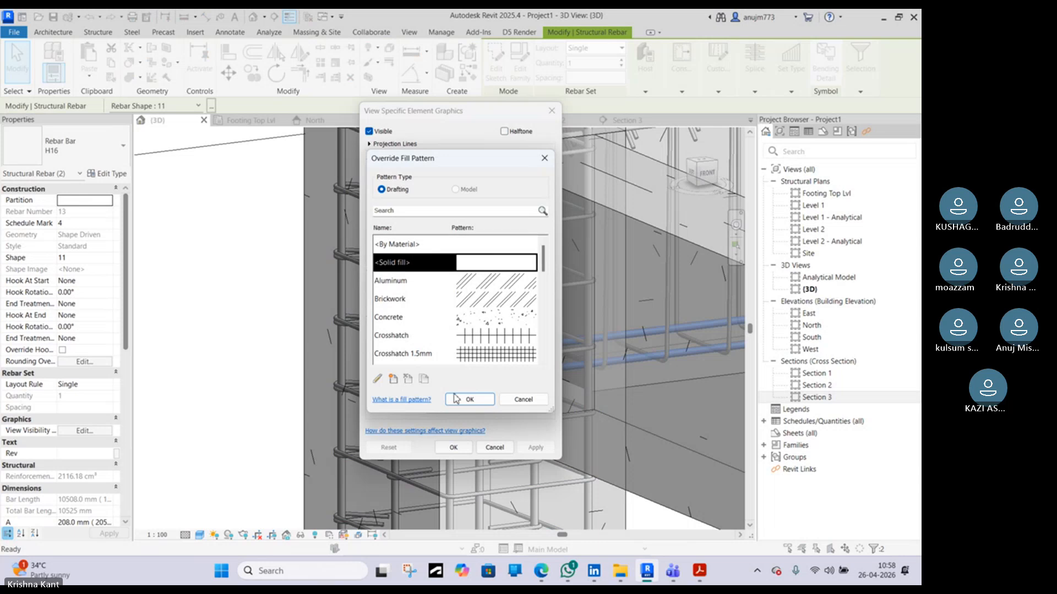
left_click(469, 401)
left_click(465, 202)
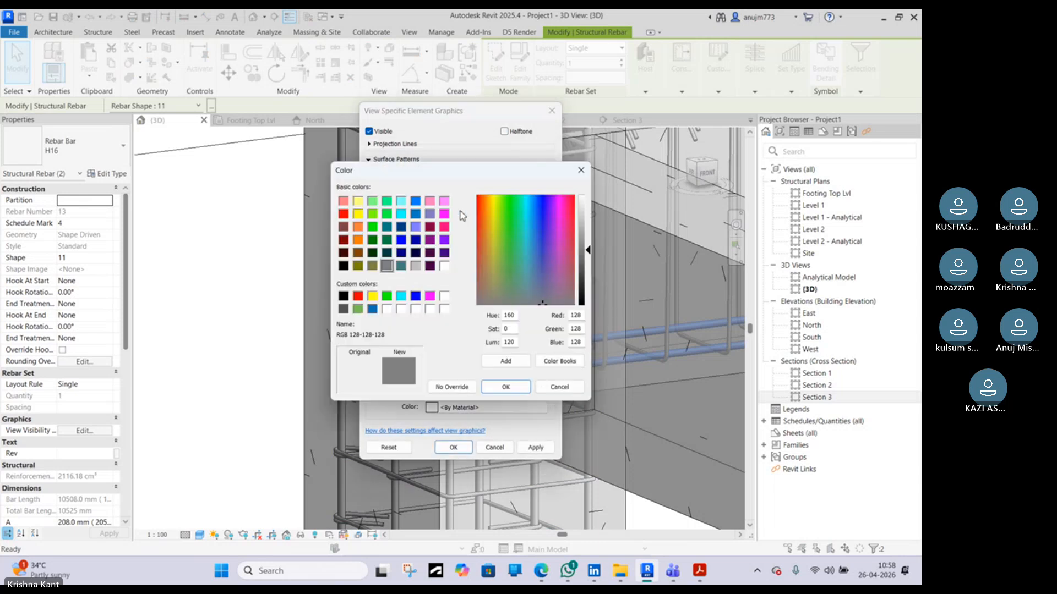
left_click(386, 227)
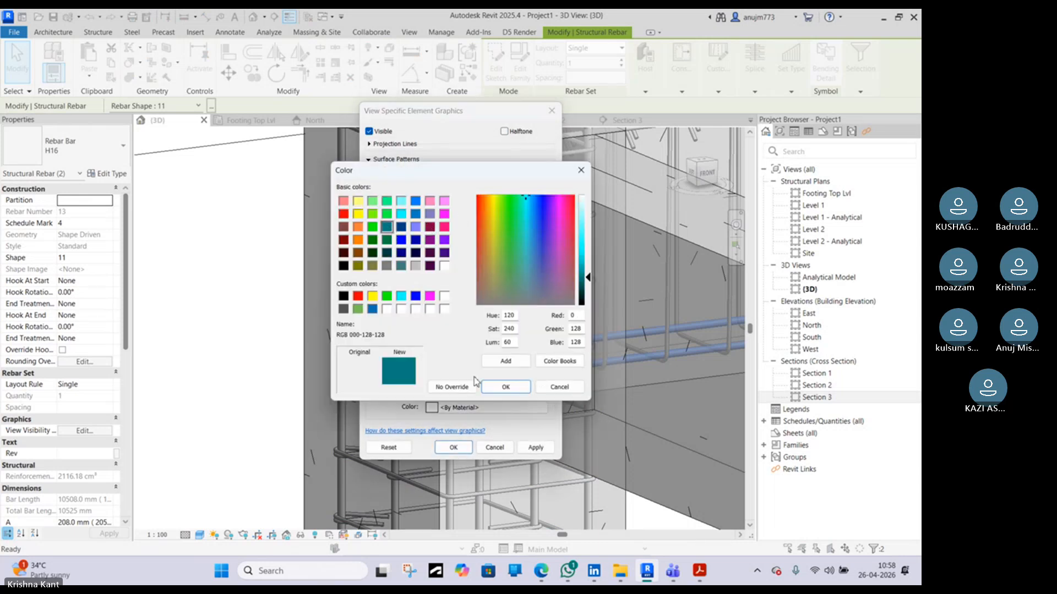
left_click(505, 387)
left_click(453, 447)
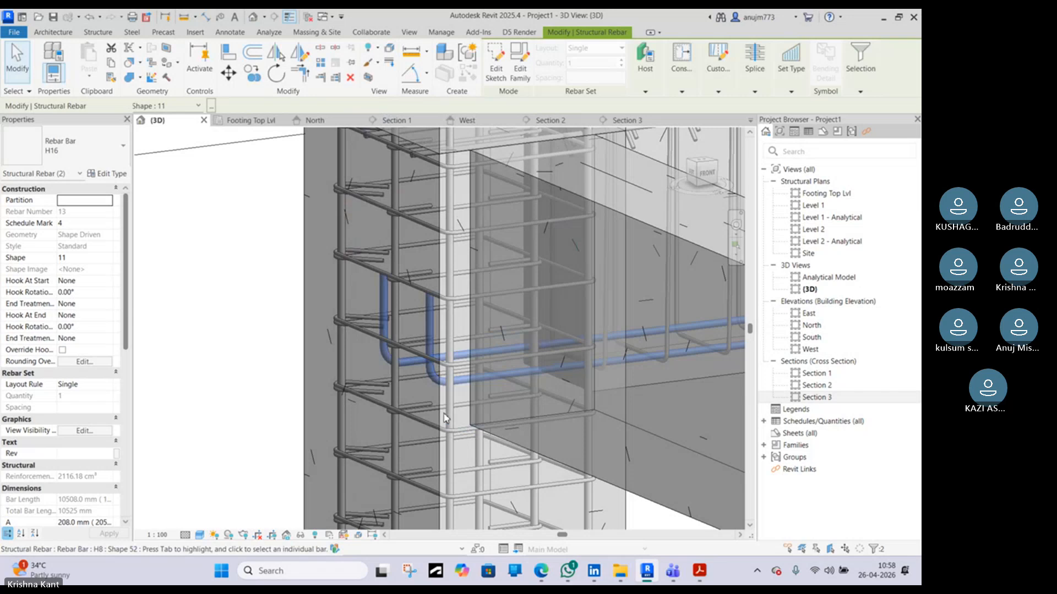
Orbit and zoom around the 3D view to inspect the bent bars at the column
key("Escape")
scroll(381, 300, "down", 3)
middle_click_drag(368, 314, 507, 342, "shift")
scroll(507, 342, "up", 6)
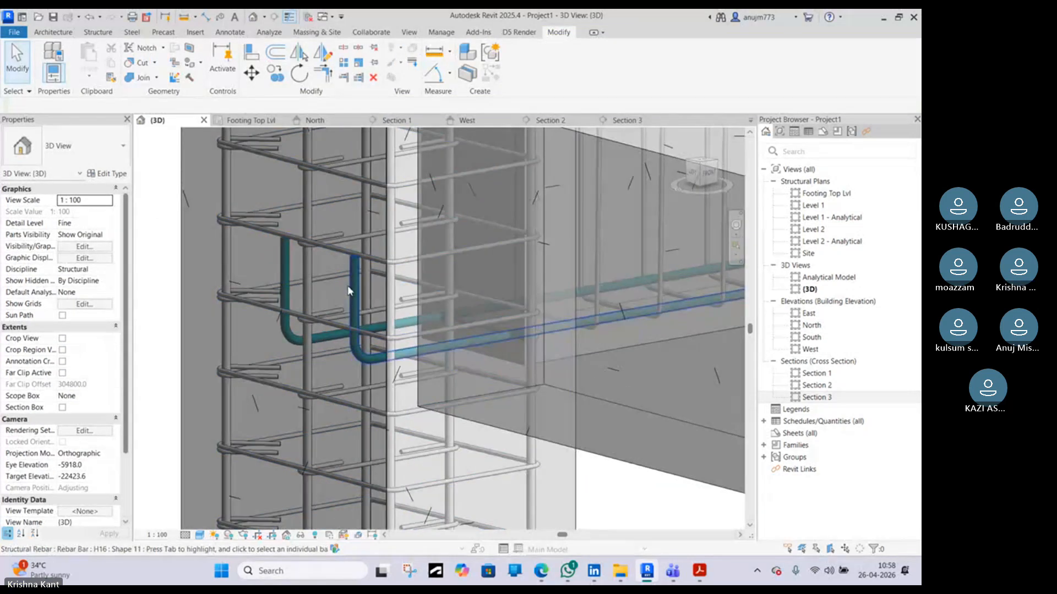
scroll(350, 282, "down", 2)
middle_click_drag(404, 165, 385, 218)
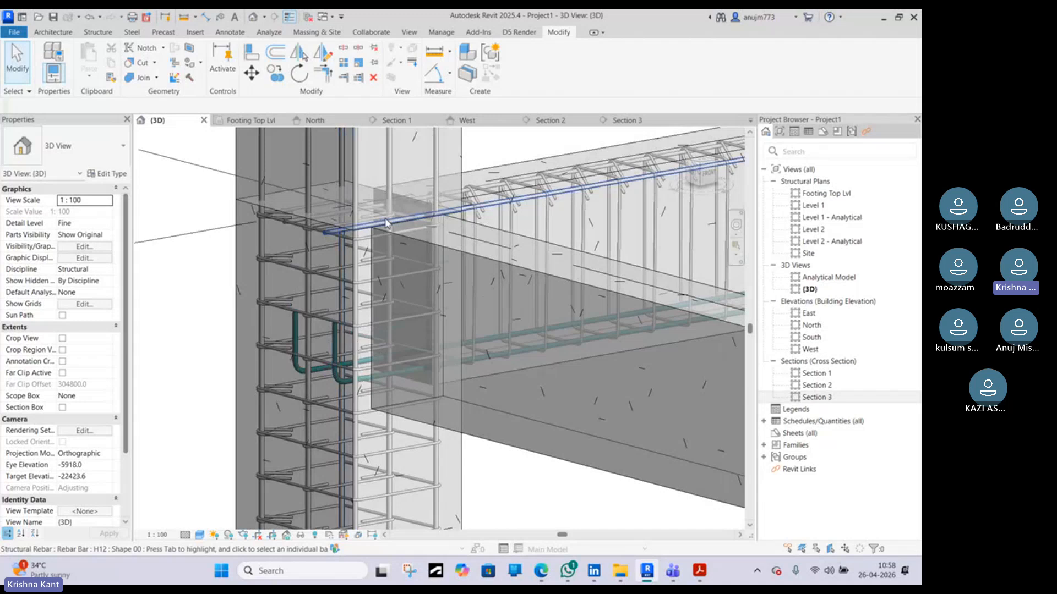
scroll(331, 251, "up", 3)
Switch to the browser to view a beam-column joint reinforcement reference image, then return
left_click(541, 571)
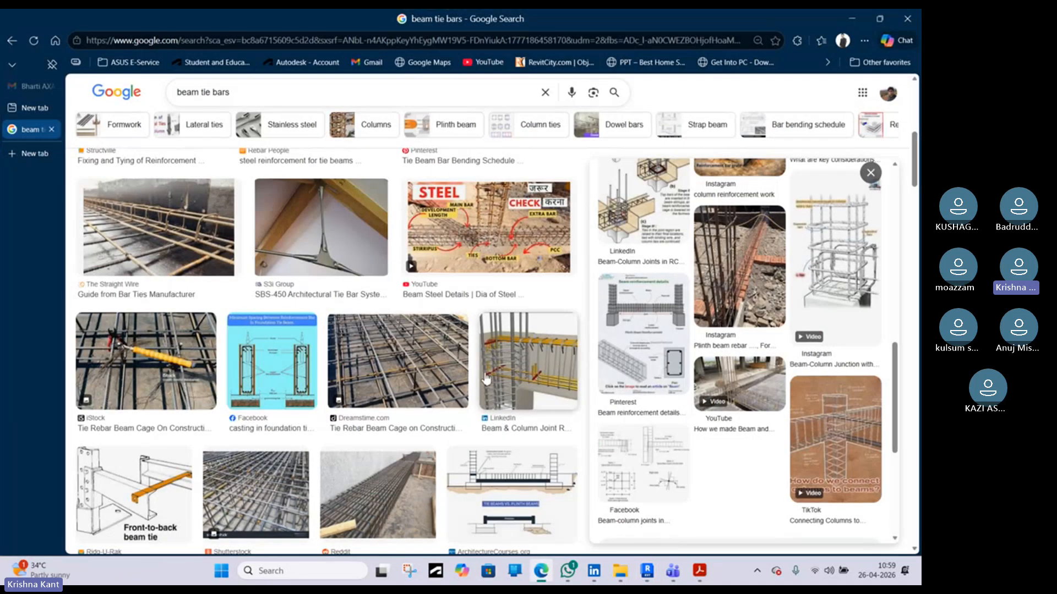
left_click(536, 365)
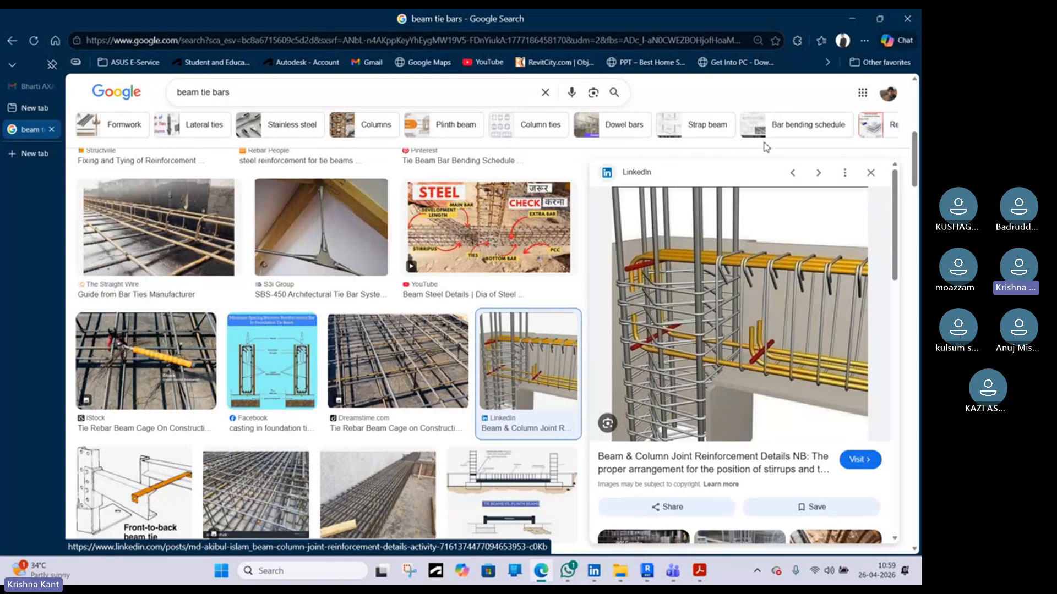
left_click(860, 20)
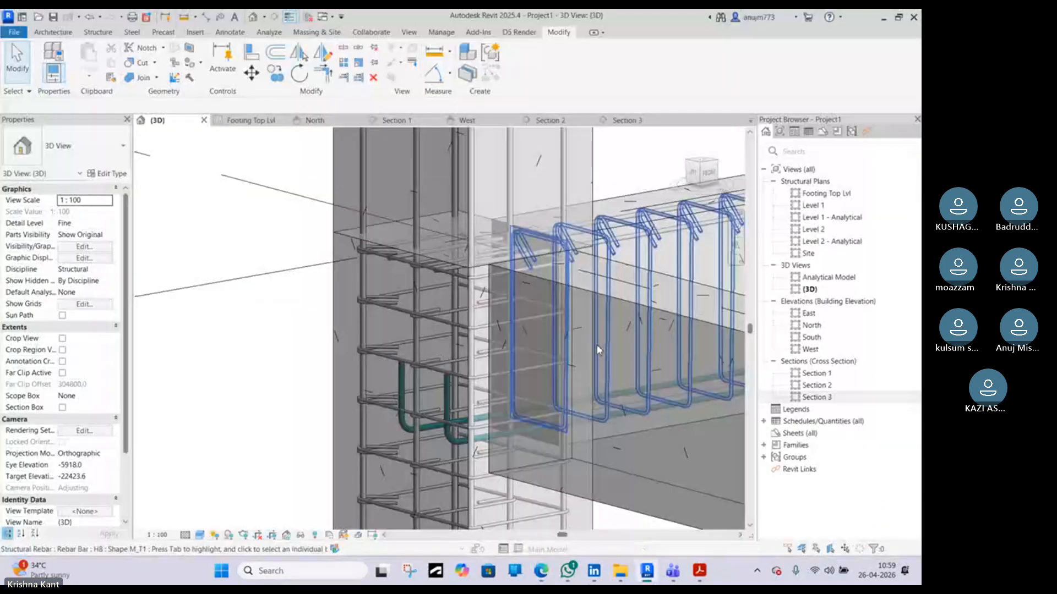
Copy the right bottom bar to the beam's middle on grid A in Section 3
left_click(388, 122)
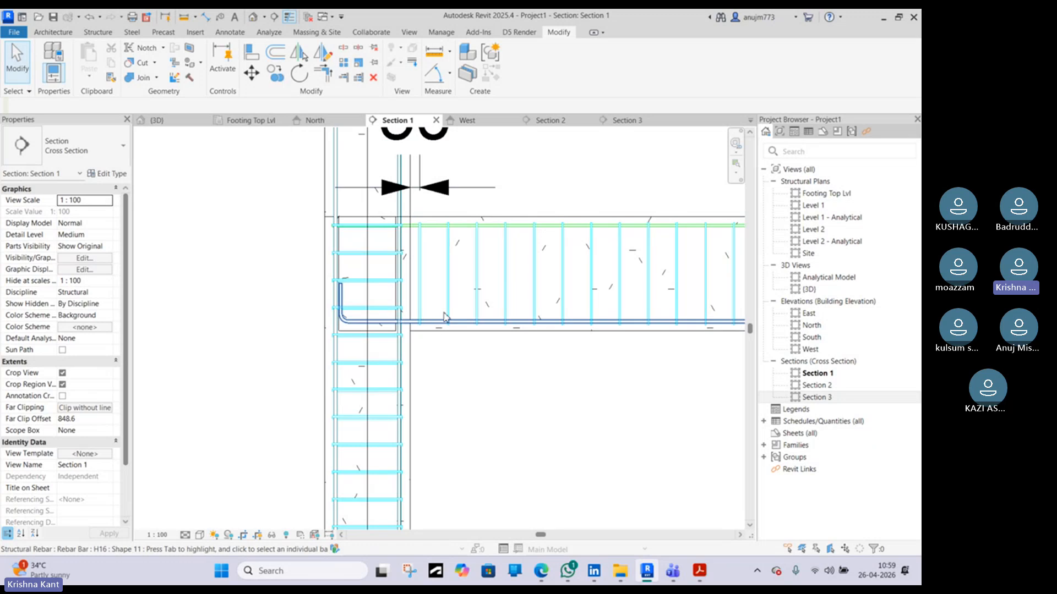
left_click(548, 121)
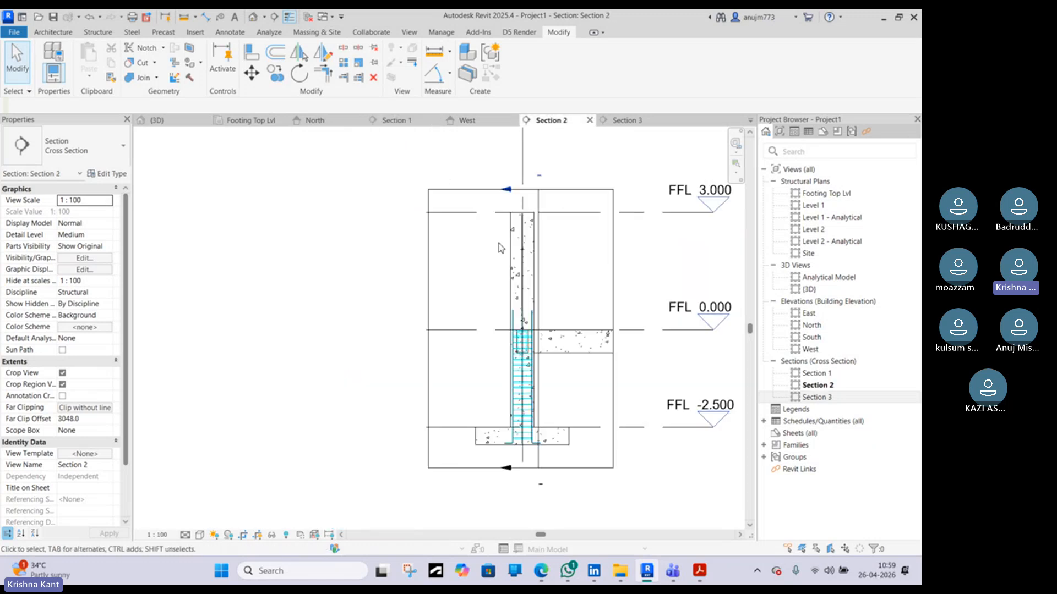
left_click(626, 121)
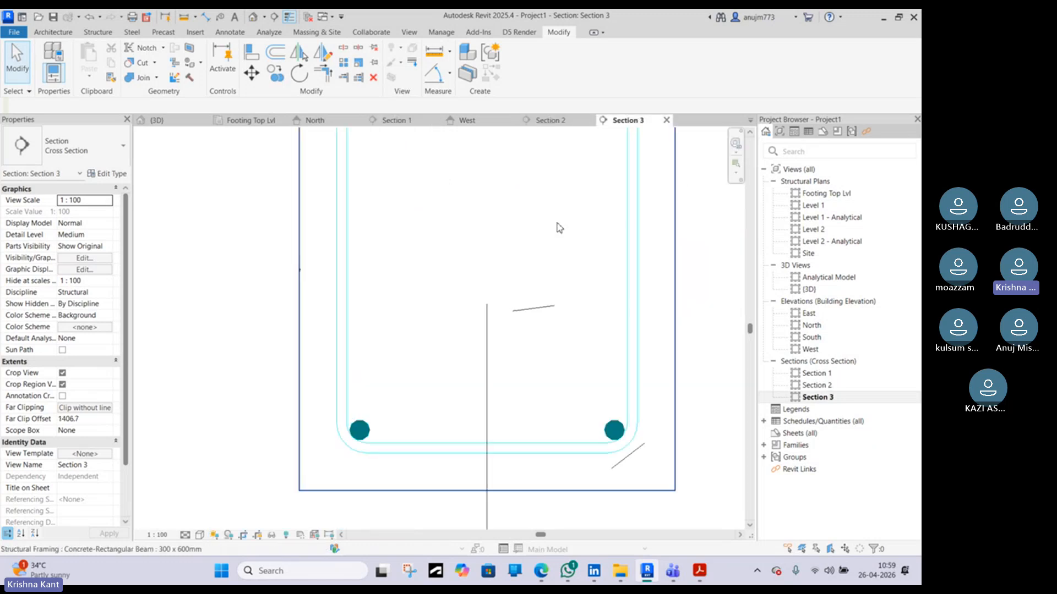
left_click(613, 430)
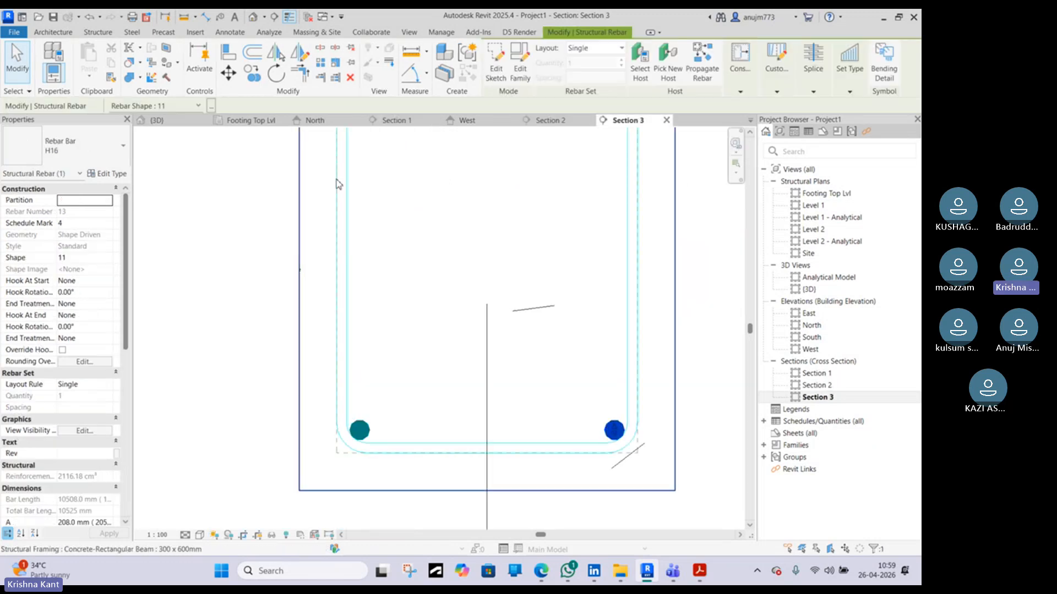
left_click(249, 79)
left_click(615, 431)
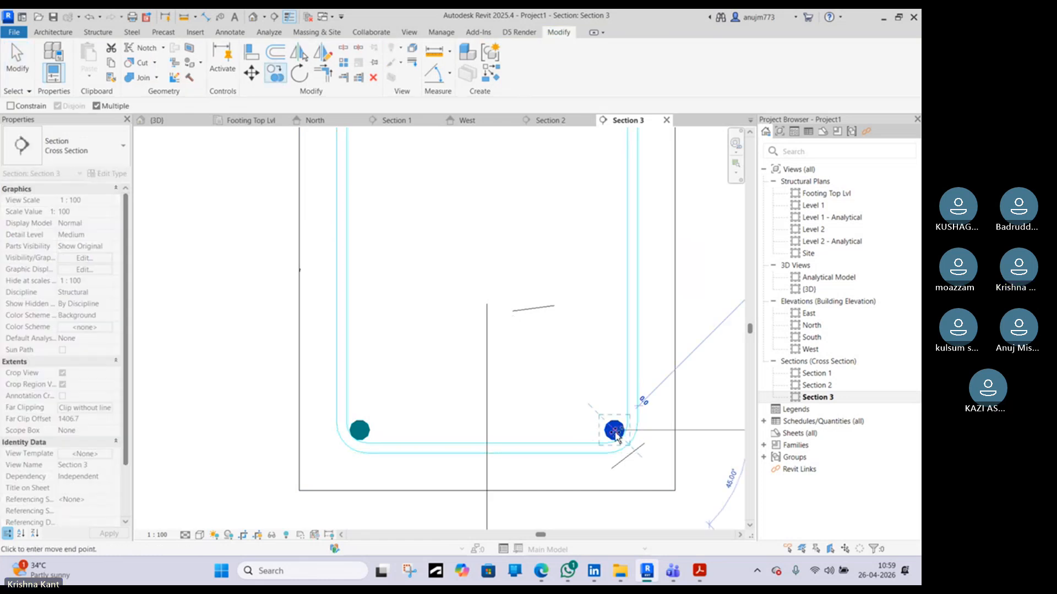
left_click(491, 433)
key("Escape")
key("Escape")
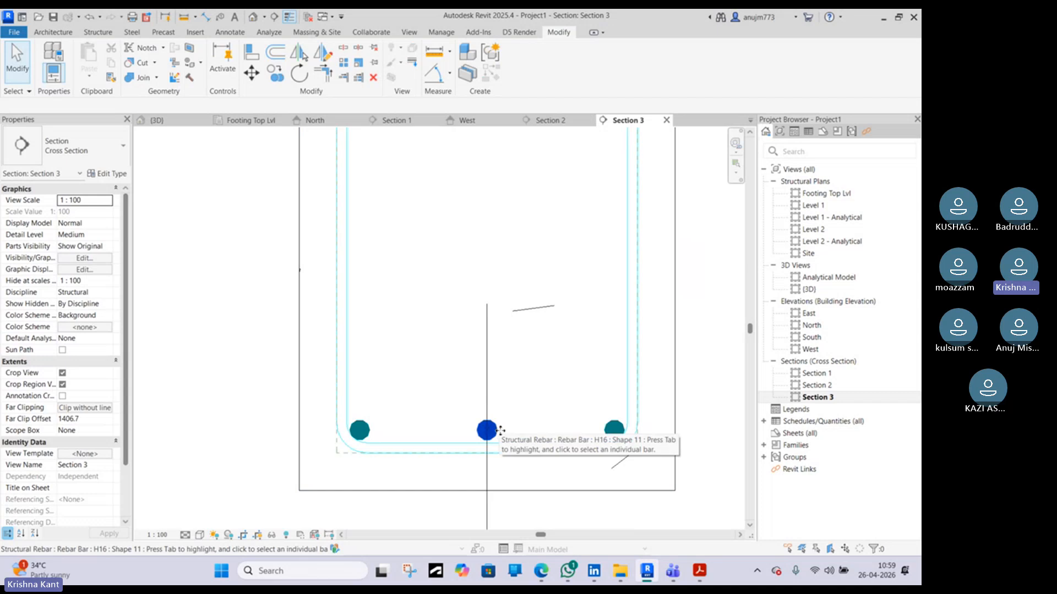
Change the middle bottom bar's type to H12
left_click(498, 431)
left_click(90, 146)
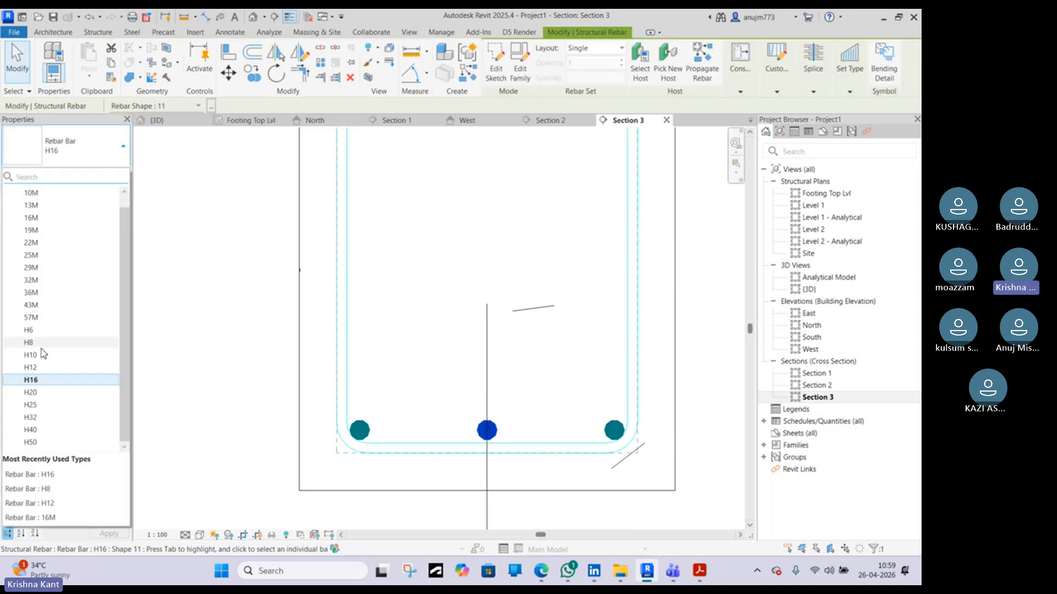
left_click(73, 367)
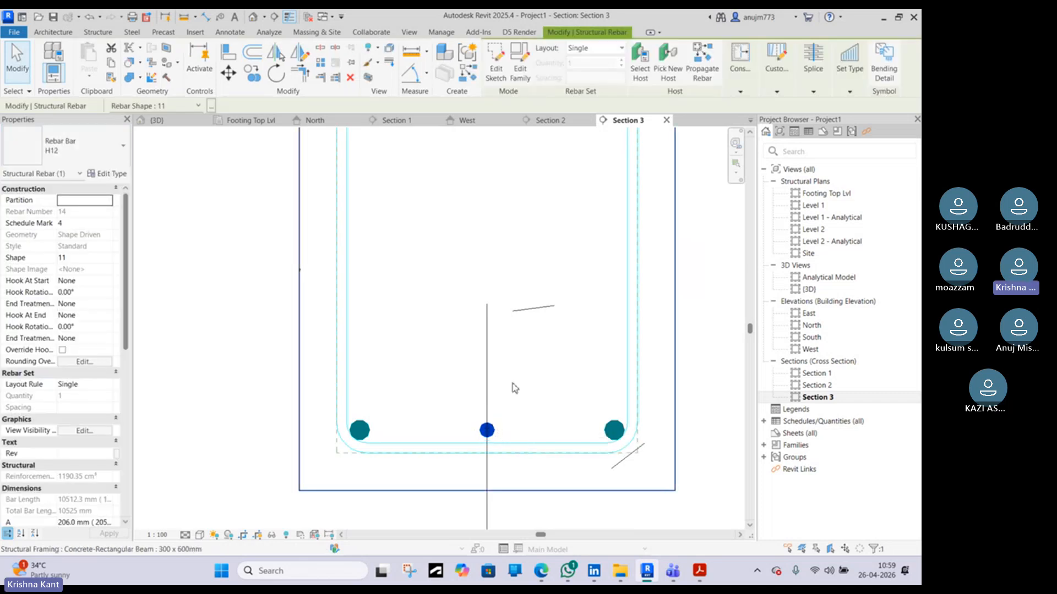
key("Escape")
Move the middle H12 bar down to sit against the stirrup
scroll(490, 431, "up", 6)
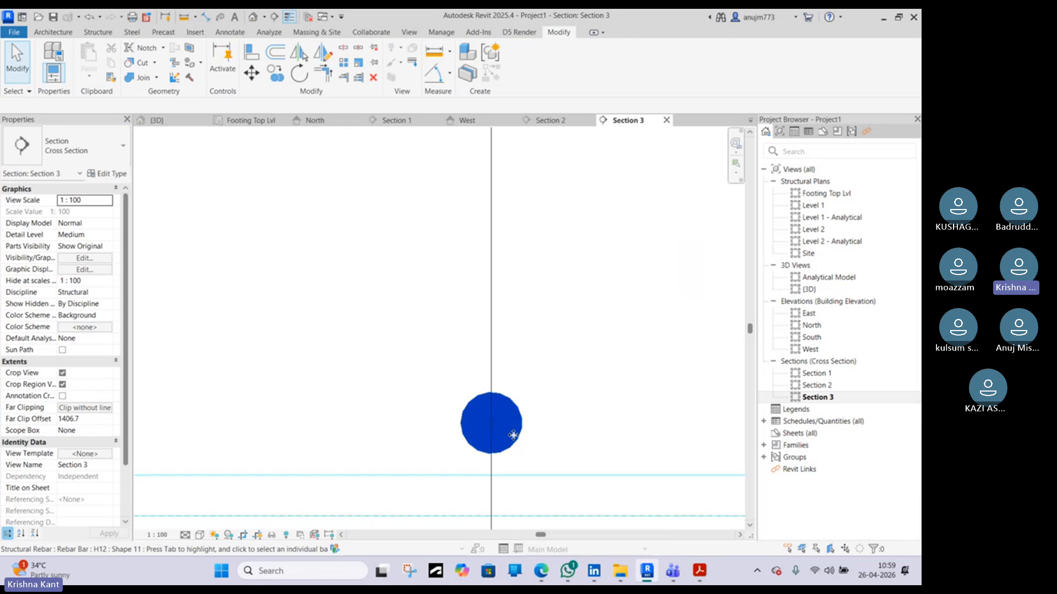
mouse_move(513, 435)
left_mouse_down()
mouse_move(513, 465)
mouse_move(512, 456)
left_mouse_up()
key("Escape")
scroll(512, 455, "down", 6)
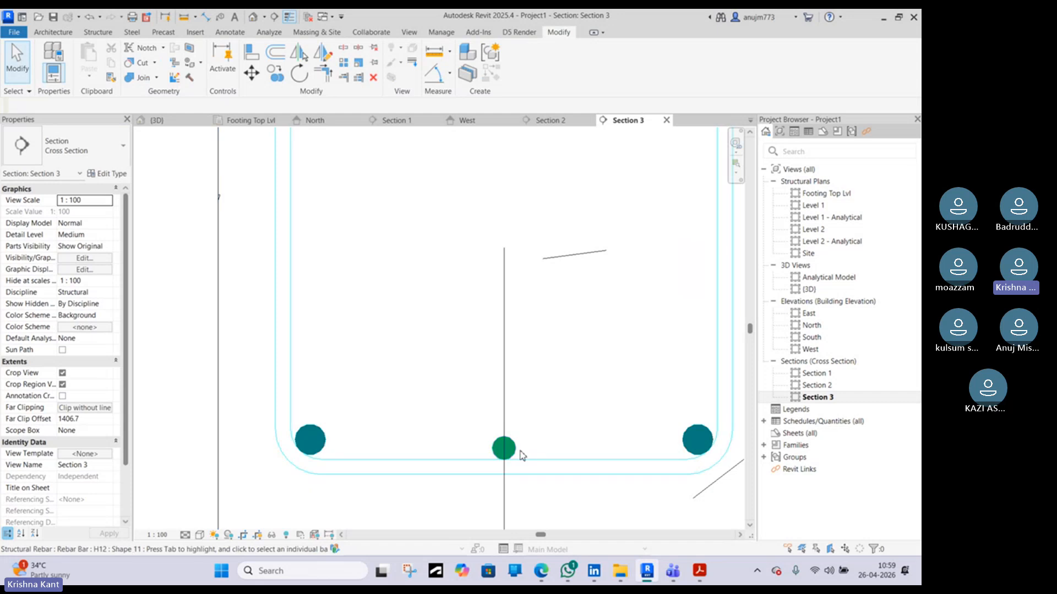
Select the middle bottom bar and examine the bar positions and stirrup corners in Section 3
left_click(516, 453)
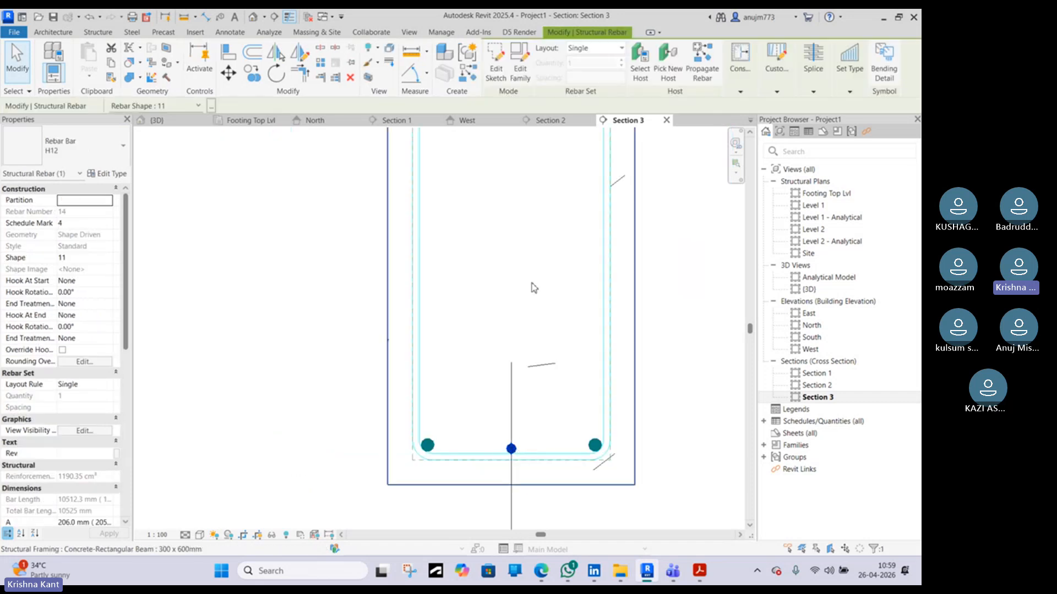
scroll(529, 396, "down", 4)
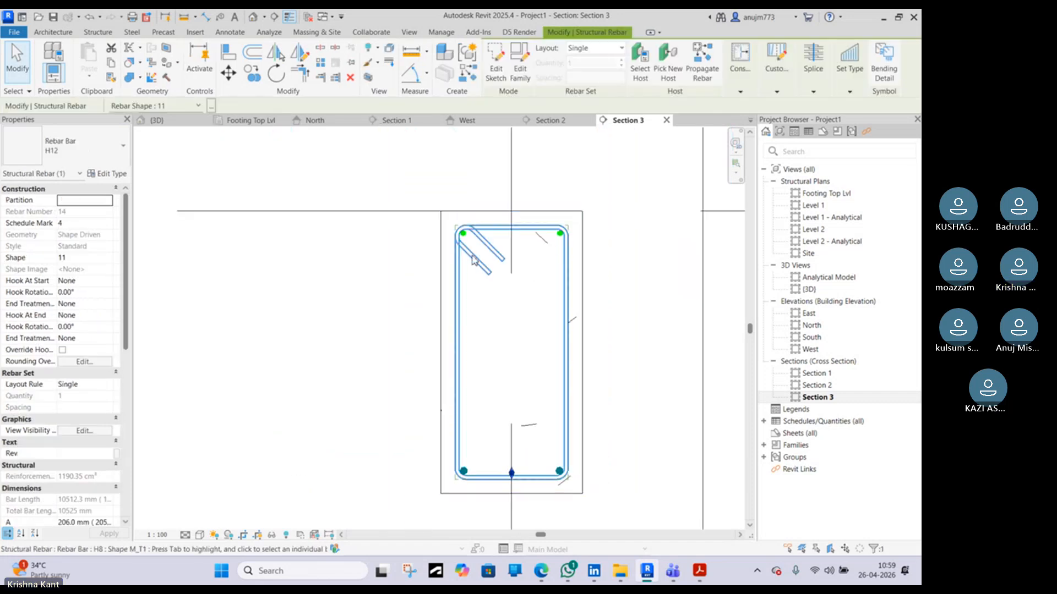
scroll(465, 234, "up", 2)
scroll(465, 240, "up", 2)
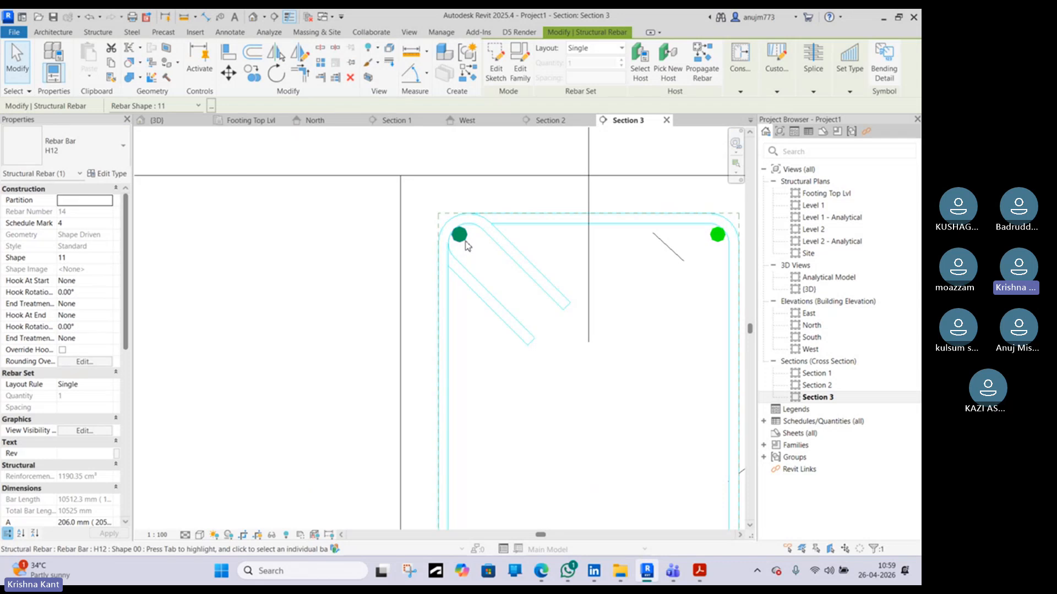
scroll(468, 243, "down", 1)
scroll(471, 244, "down", 2)
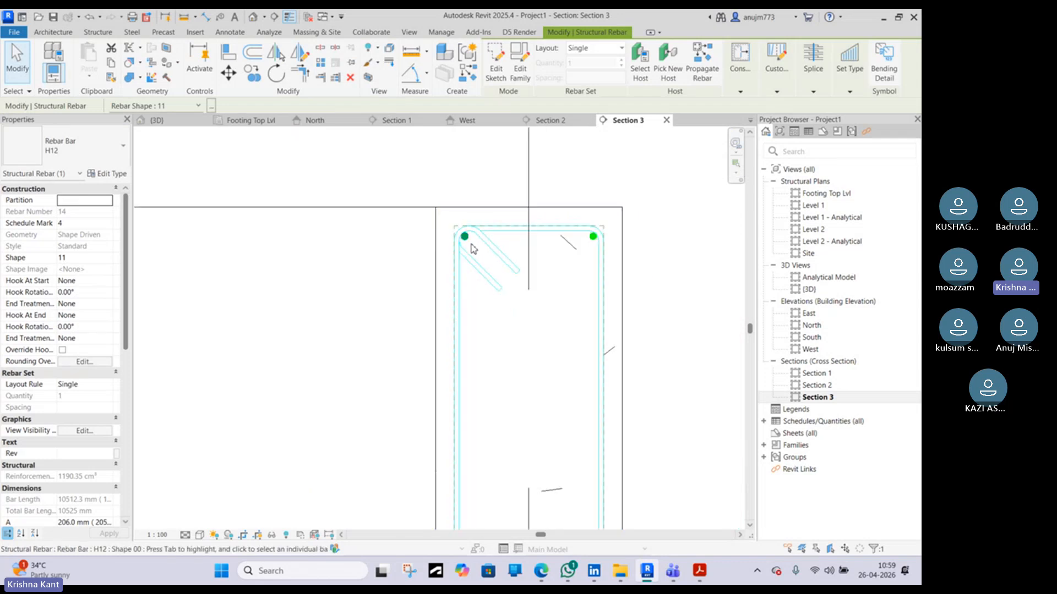
scroll(472, 246, "down", 2)
scroll(523, 429, "up", 2)
scroll(486, 375, "up", 1)
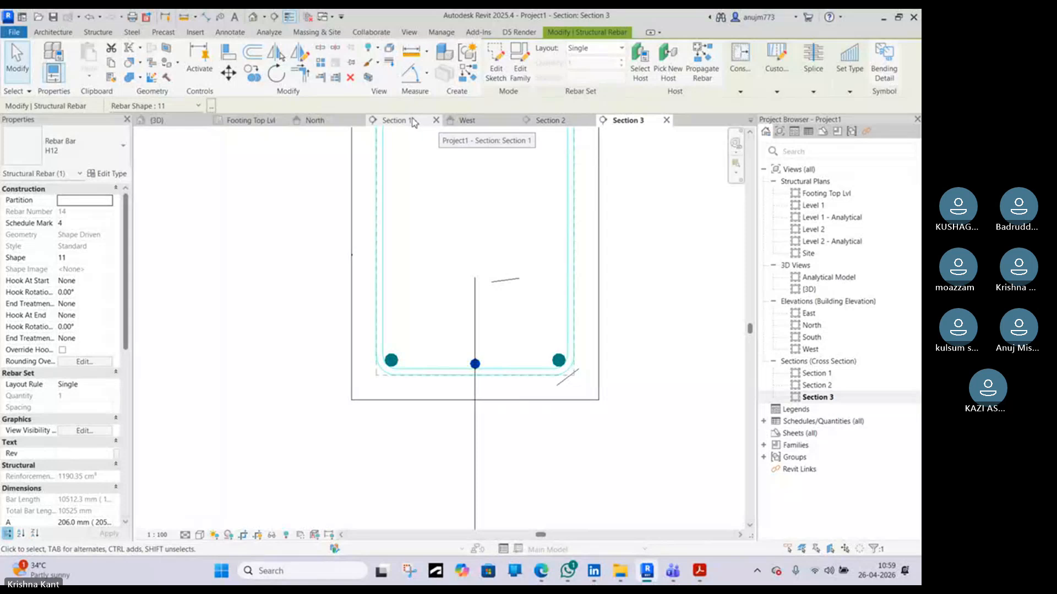
Switch to Section 1 and examine the selected H12 bar's sketch along the beam and at the column
left_click(395, 121)
scroll(375, 297, "down", 3)
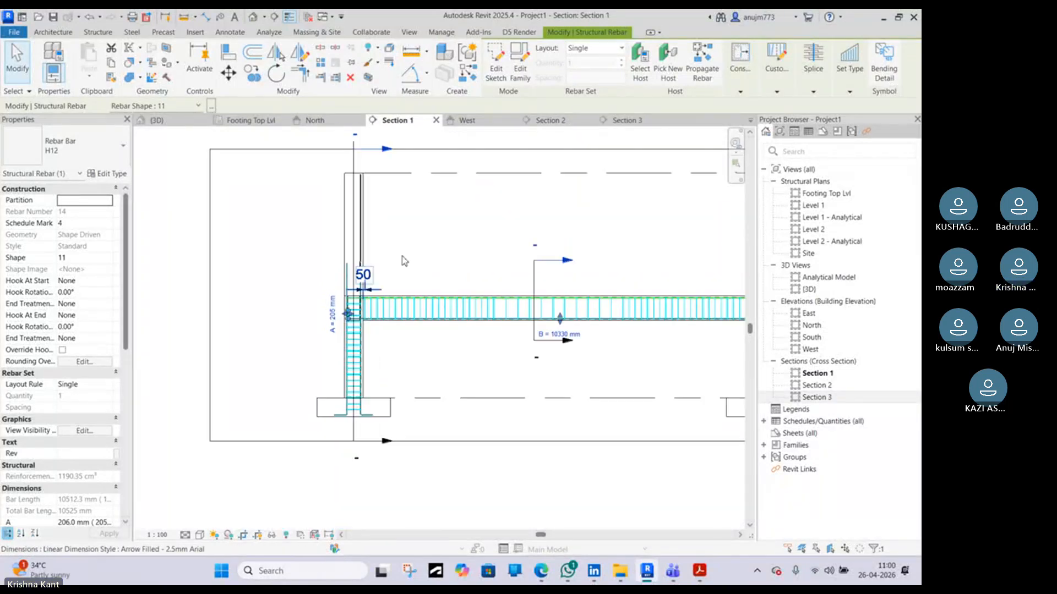
scroll(509, 254, "down", 4)
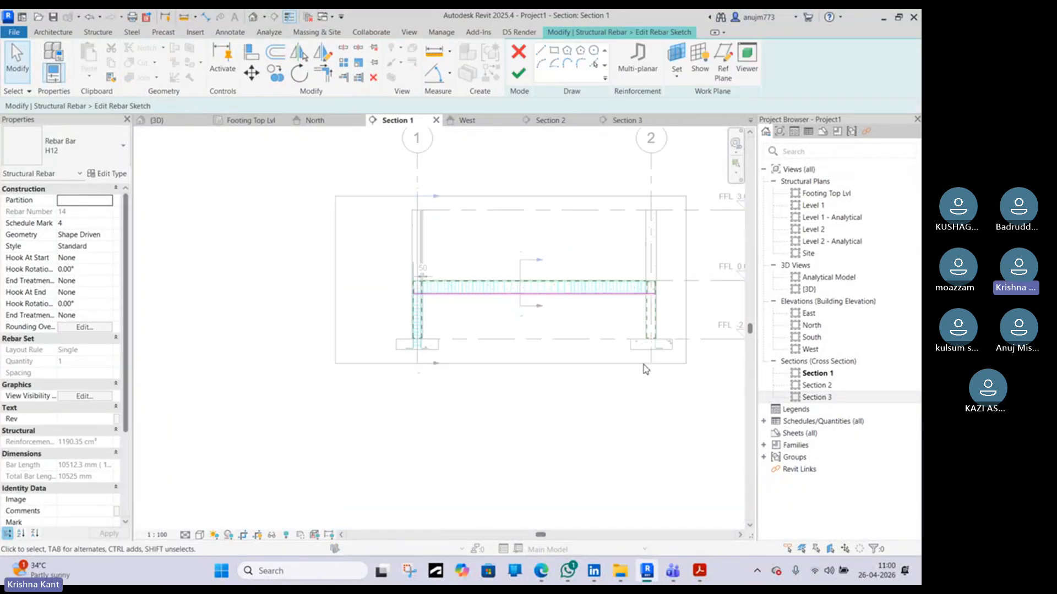
scroll(406, 290, "up", 5)
middle_click_drag(573, 327, 390, 299)
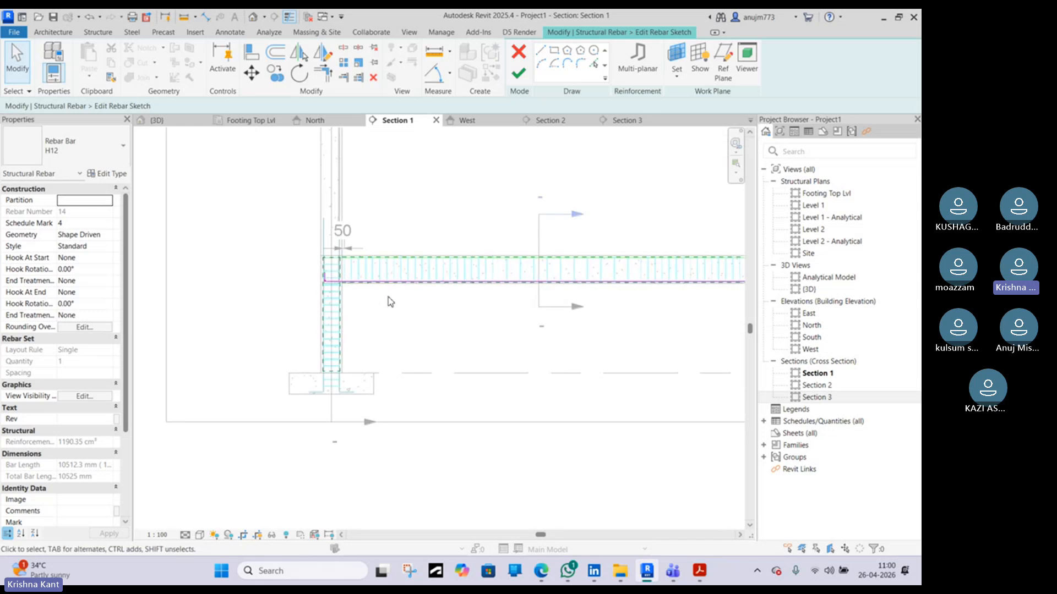
scroll(361, 288, "up", 5)
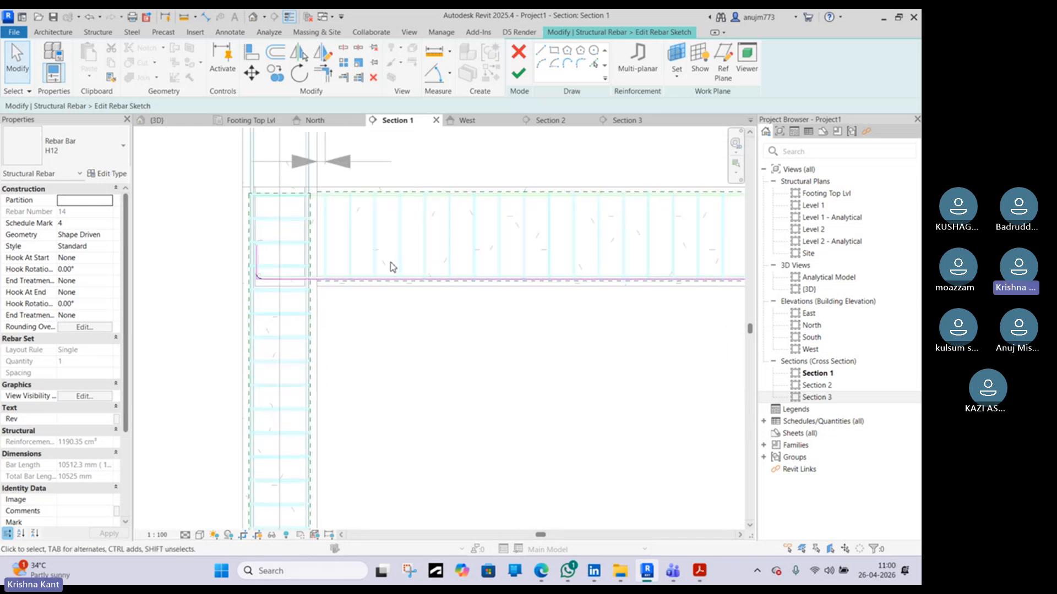
scroll(434, 278, "down", 3)
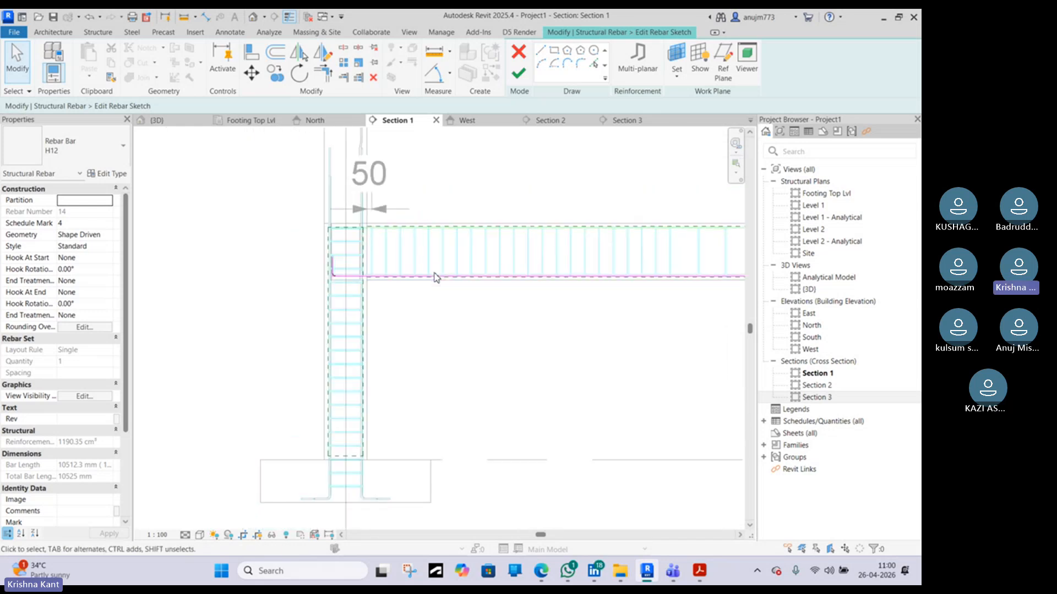
middle_click_drag(521, 283, 406, 264)
scroll(373, 255, "down", 3)
middle_click_drag(658, 258, 556, 258)
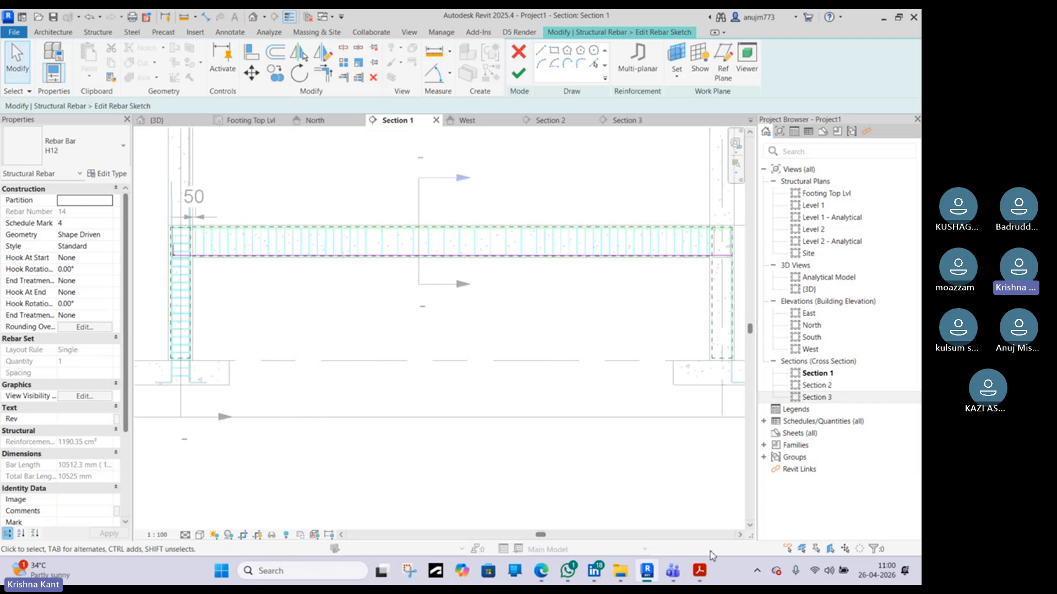
Switch to the SP 34 handbook PDF and review its beam stirrup, bent-up bar and curtailment figures
left_click(700, 571)
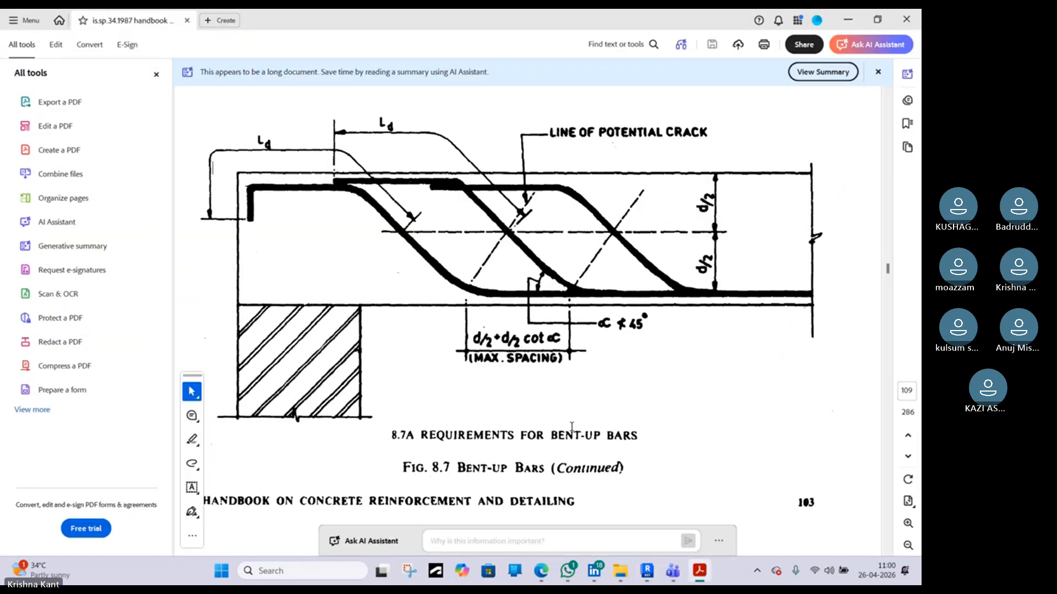
scroll(570, 360, "down", 2, "ctrl")
scroll(569, 360, "down", 1, "ctrl")
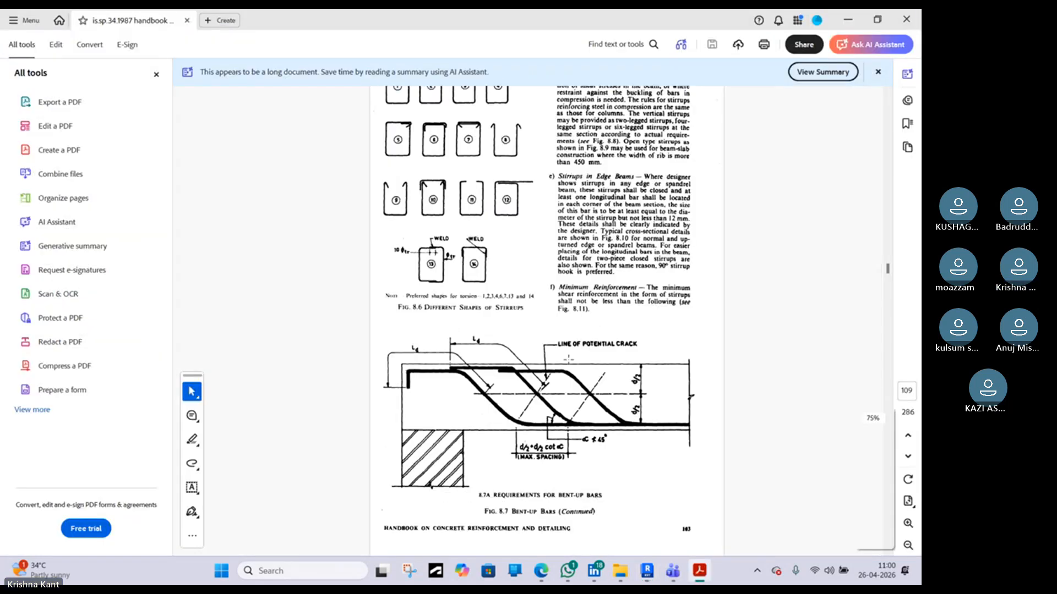
scroll(569, 358, "down", 10)
scroll(569, 359, "up", 5)
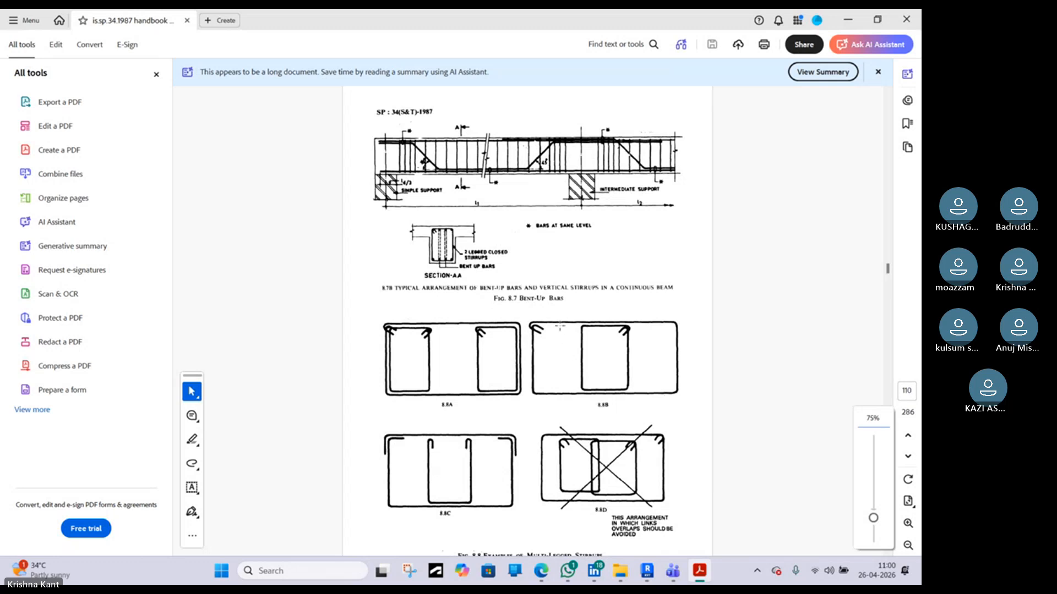
scroll(447, 193, "up", 3)
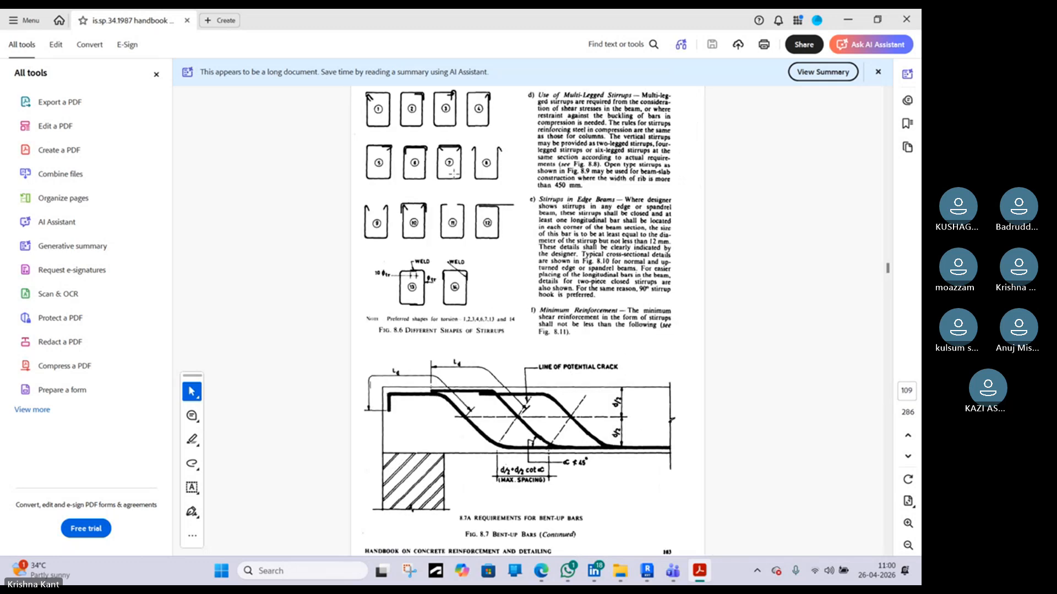
scroll(524, 328, "down", 3)
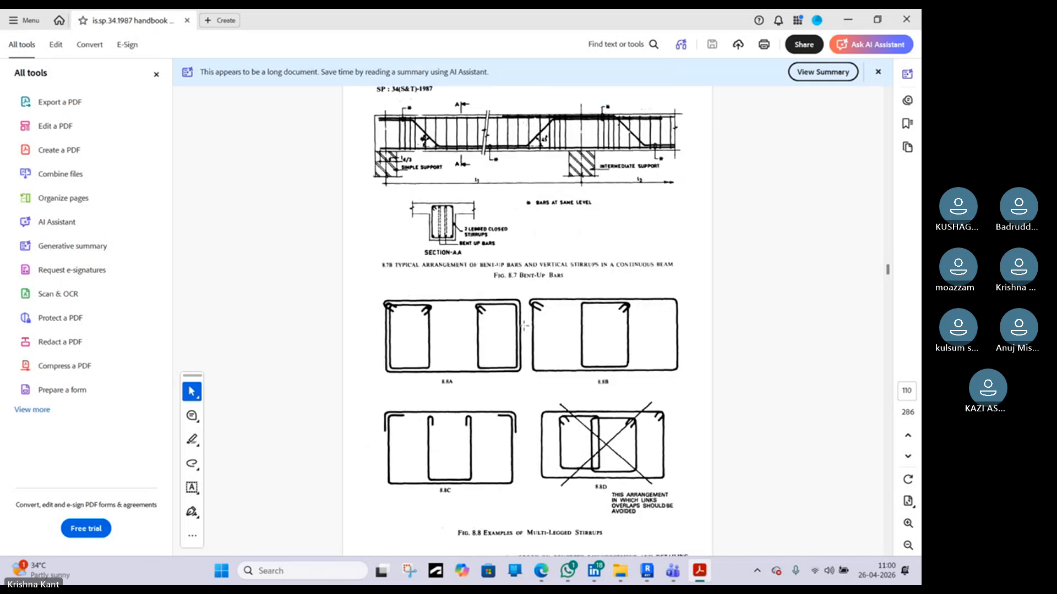
scroll(523, 325, "up", 20)
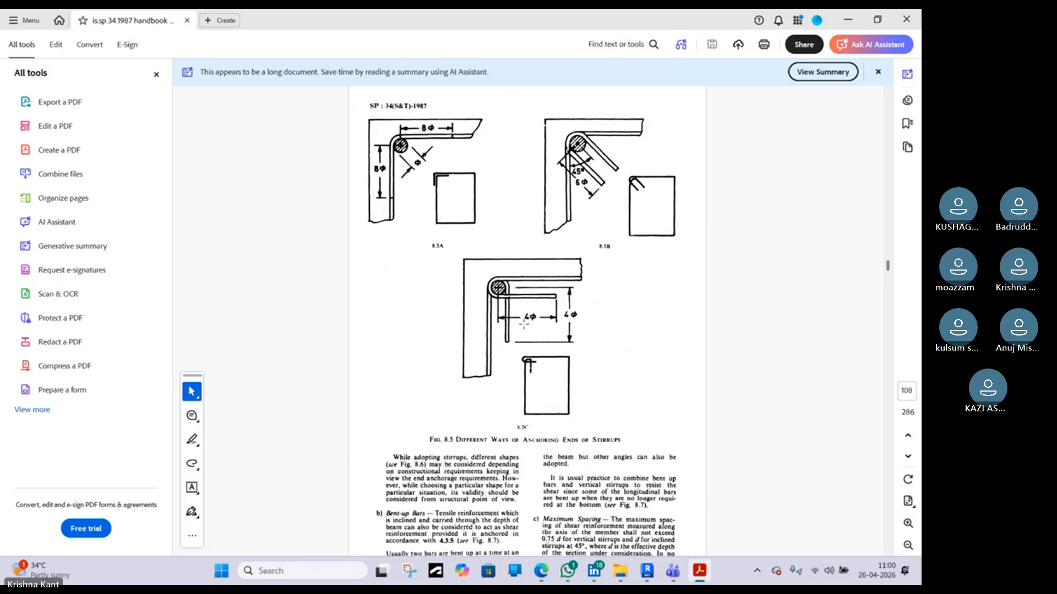
scroll(523, 325, "down", 15)
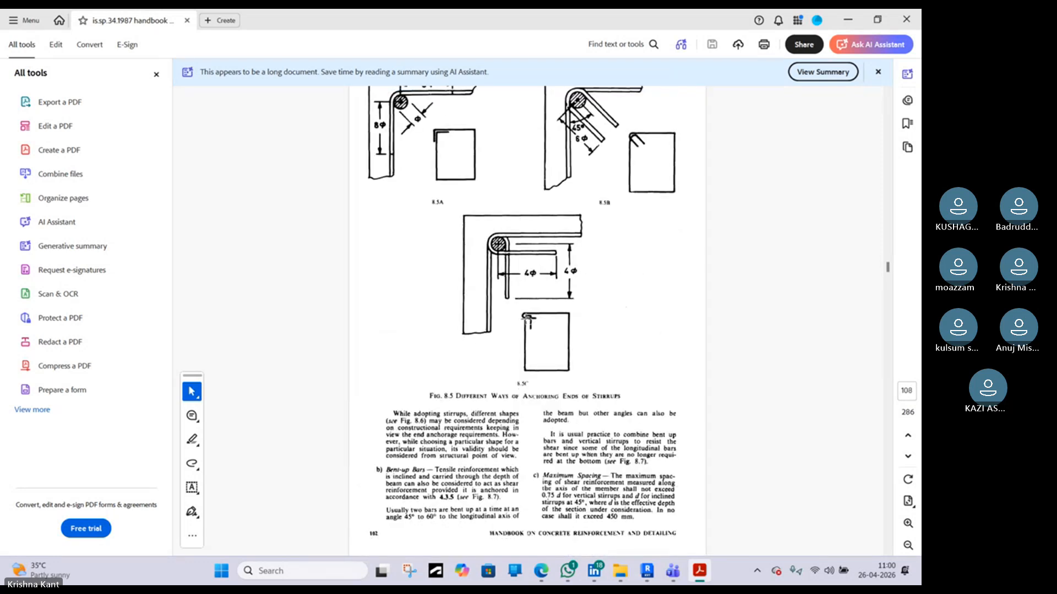
scroll(525, 319, "down", 5)
scroll(526, 319, "down", 15)
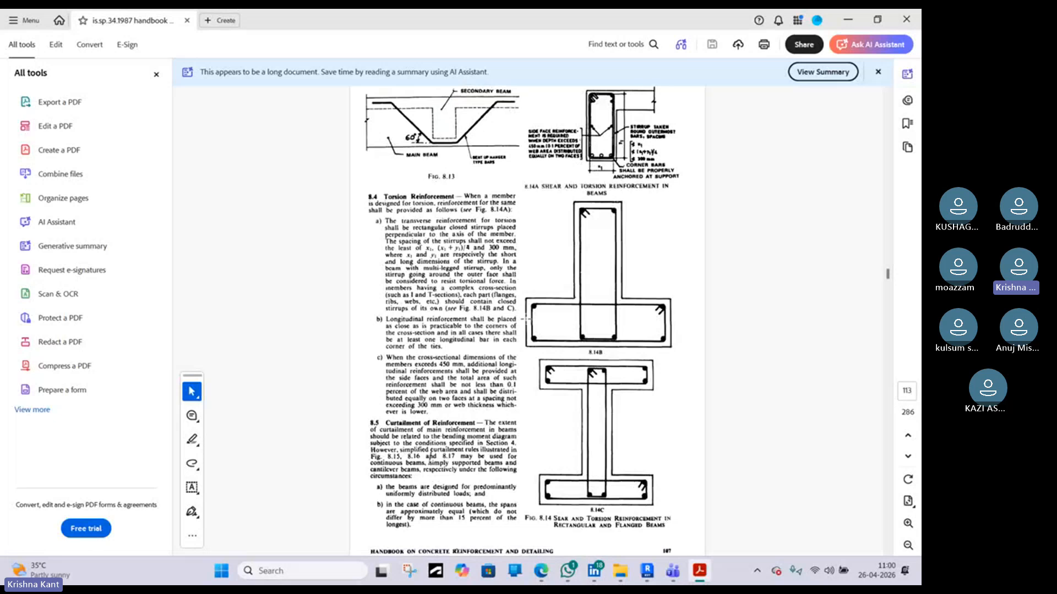
scroll(526, 319, "down", 5)
scroll(497, 182, "up", 15)
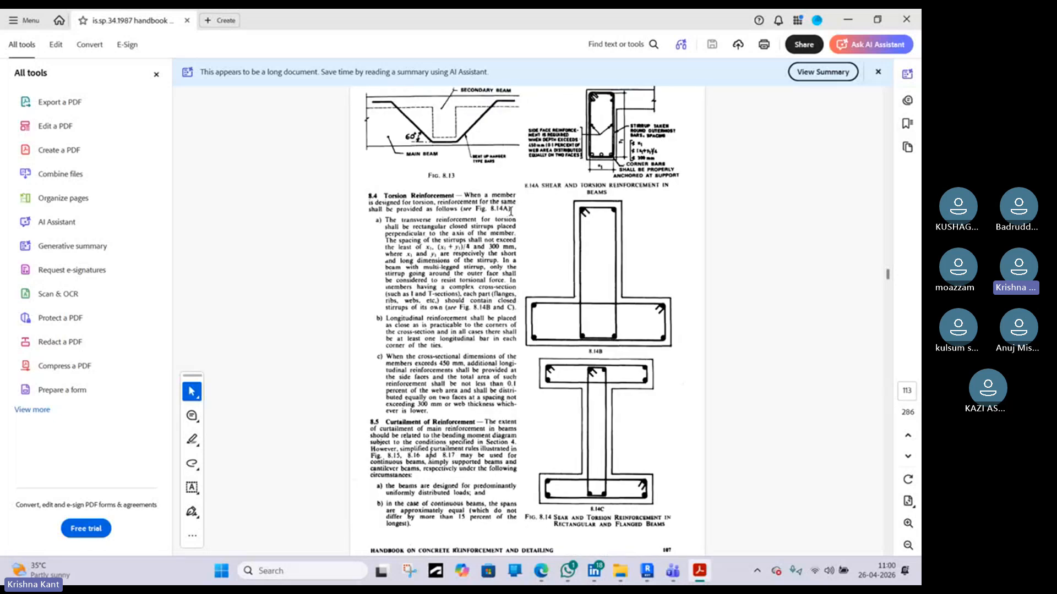
scroll(511, 211, "up", 5)
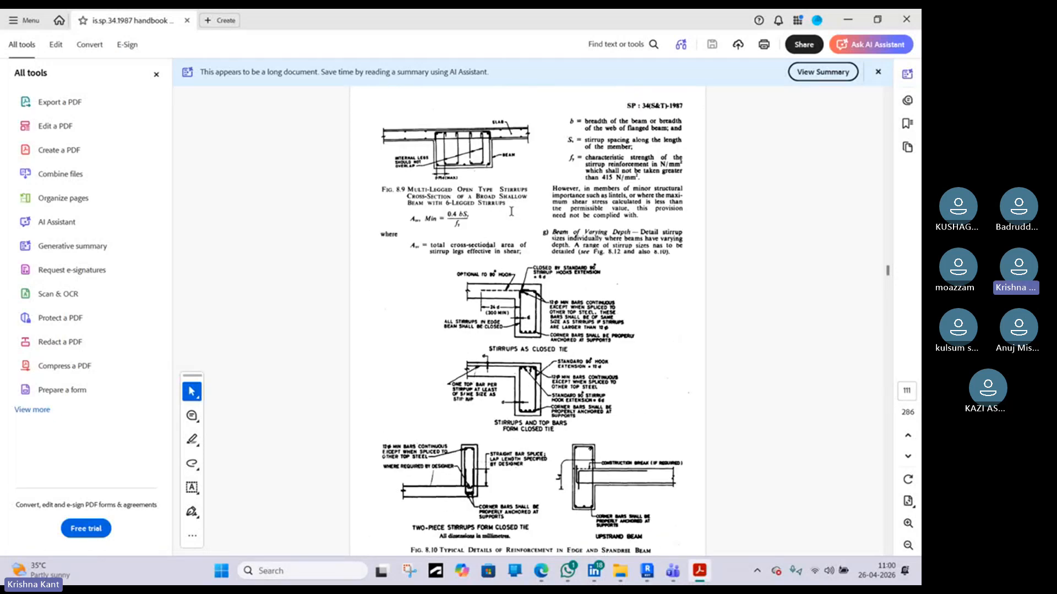
scroll(453, 171, "up", 1)
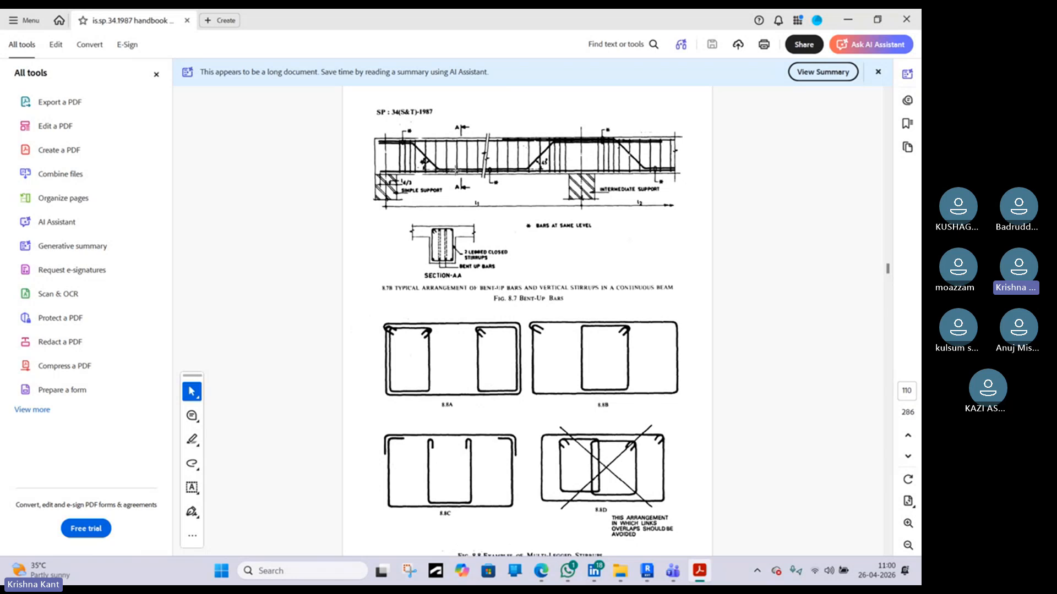
scroll(418, 116, "up", 1, "ctrl")
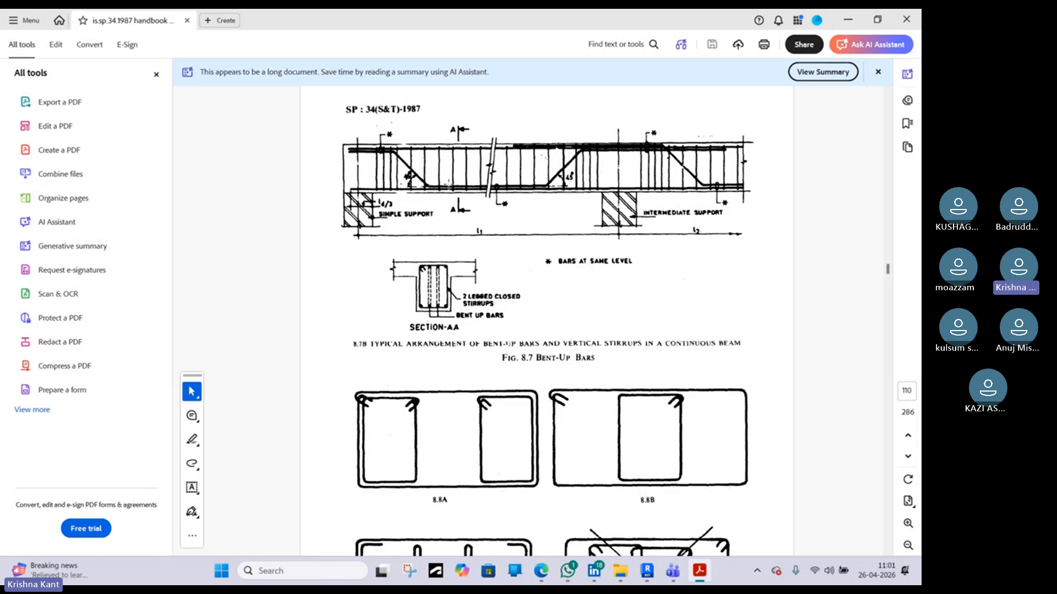
scroll(479, 258, "down", 10)
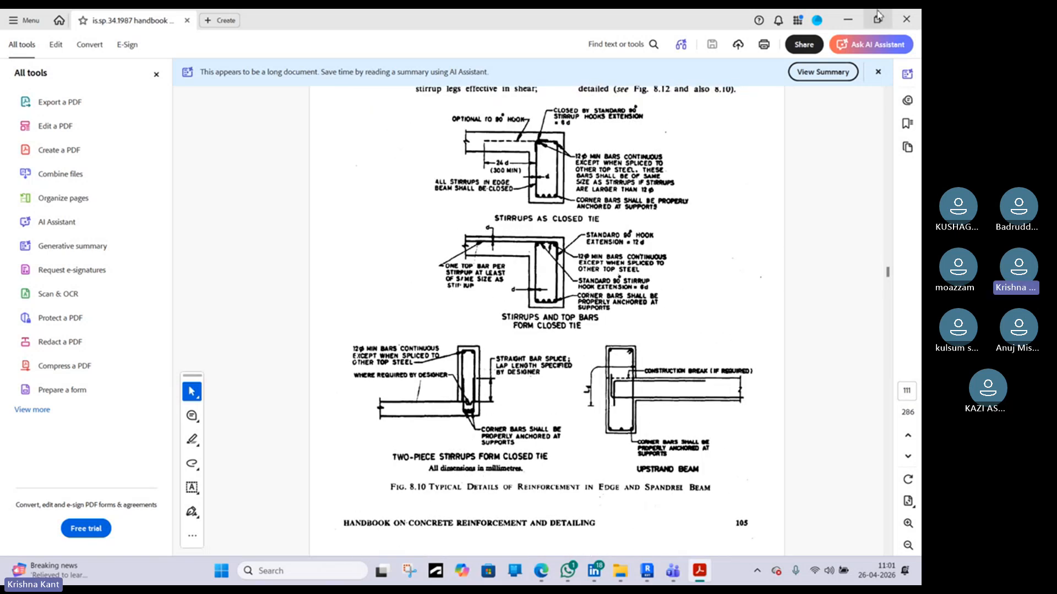
scroll(731, 298, "down", 5)
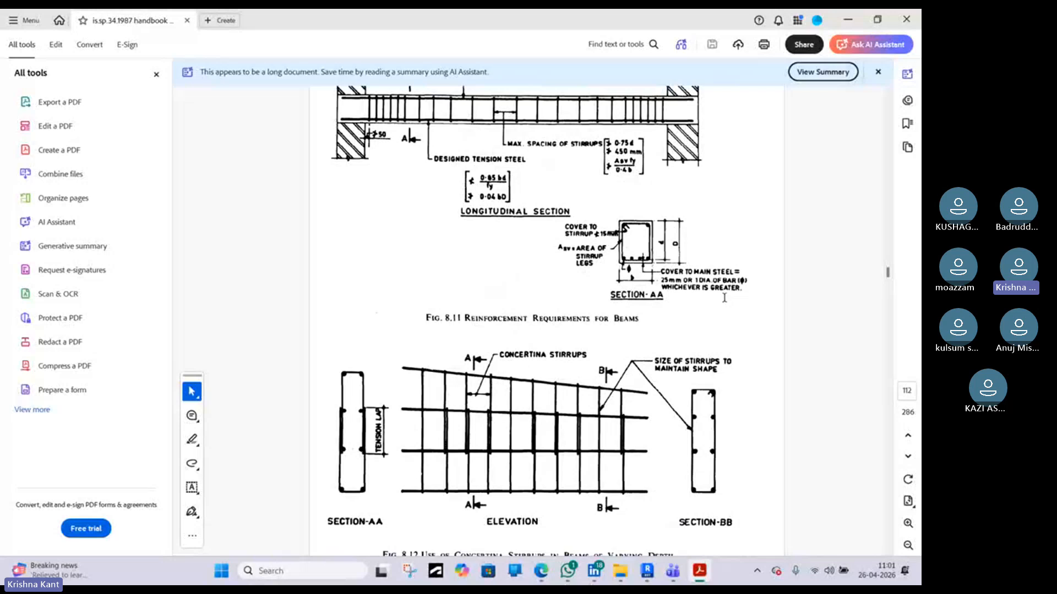
scroll(725, 298, "down", 12)
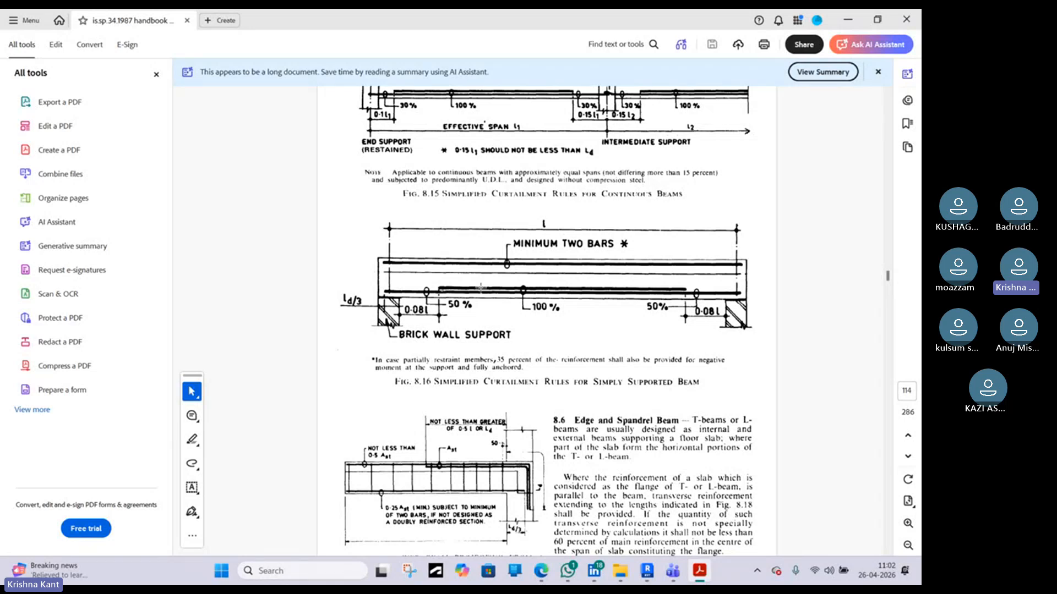
Compare the beam-column joint reference image in the browser, return to Revit and finish the rebar sketch edit
left_click(847, 19)
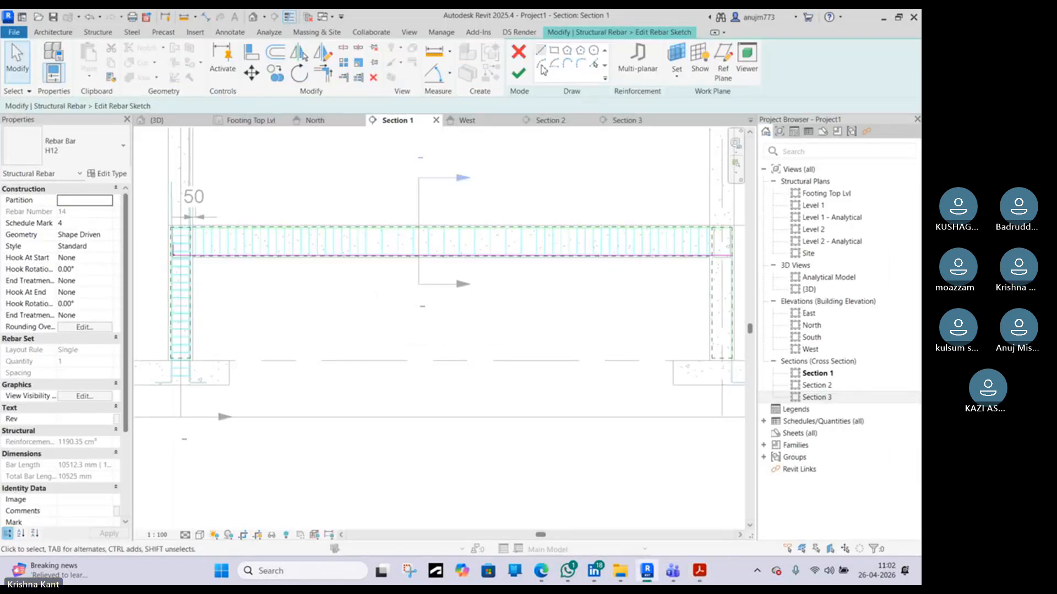
left_click(543, 573)
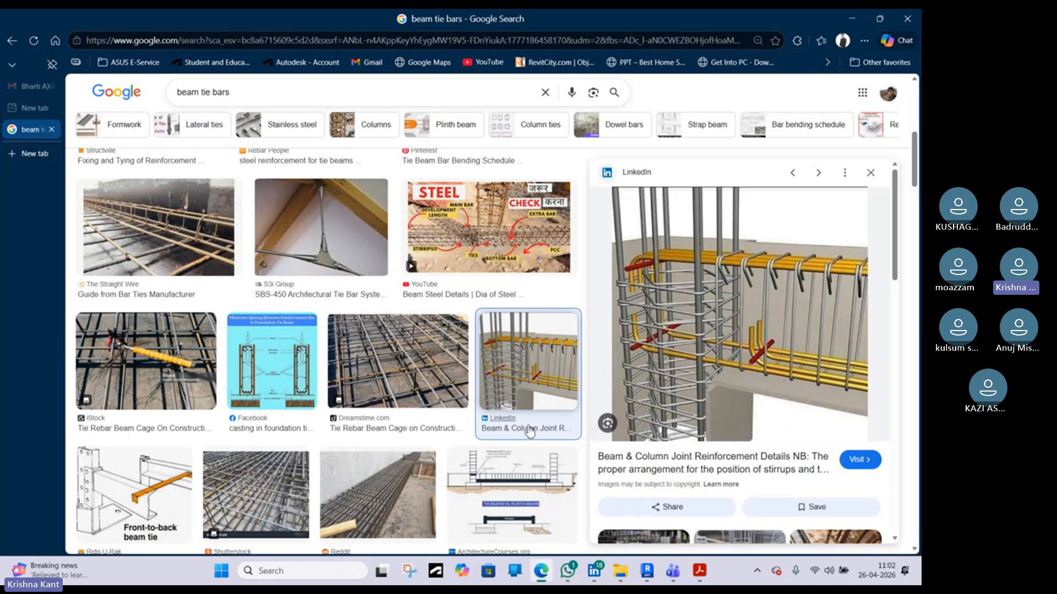
left_click(699, 571)
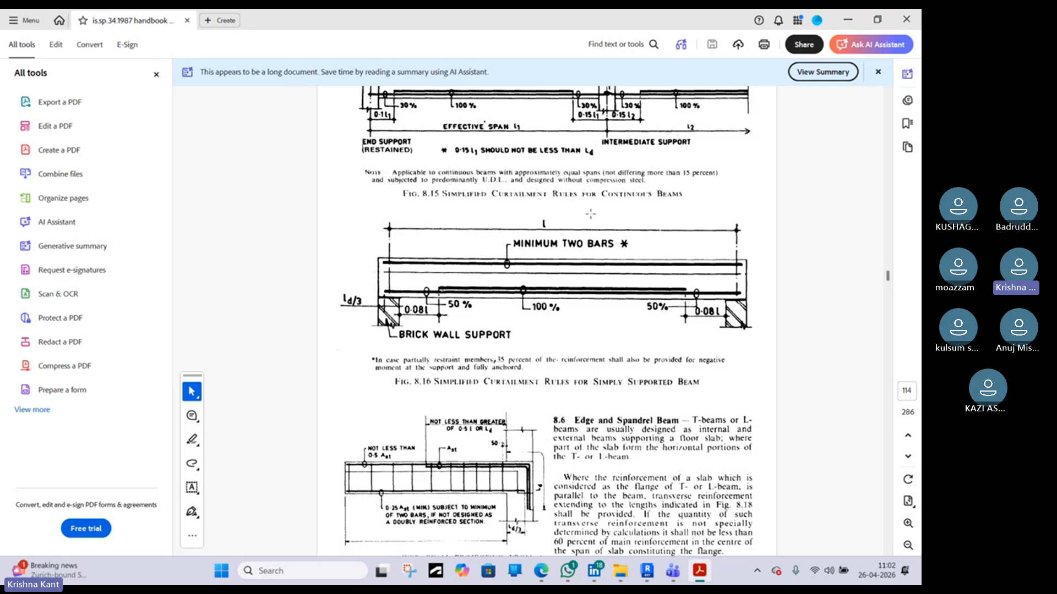
left_click(861, 23)
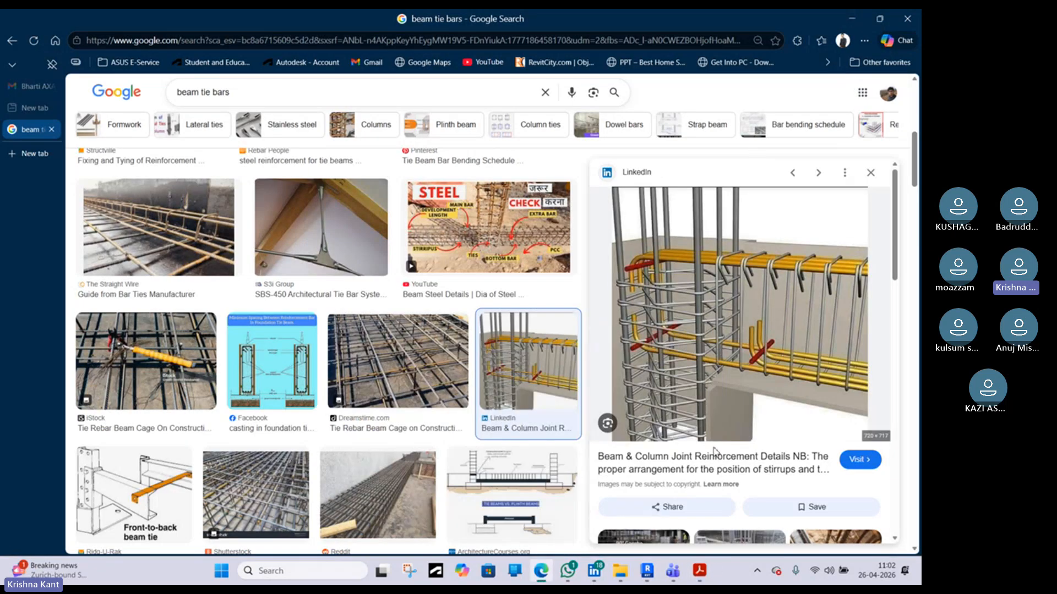
left_click(657, 572)
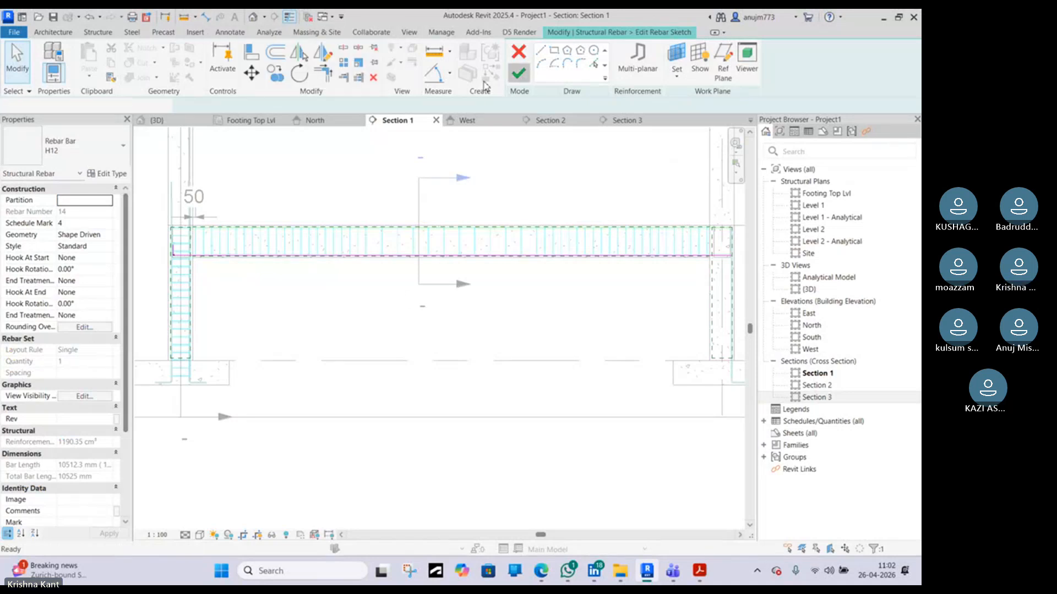
left_click(519, 73)
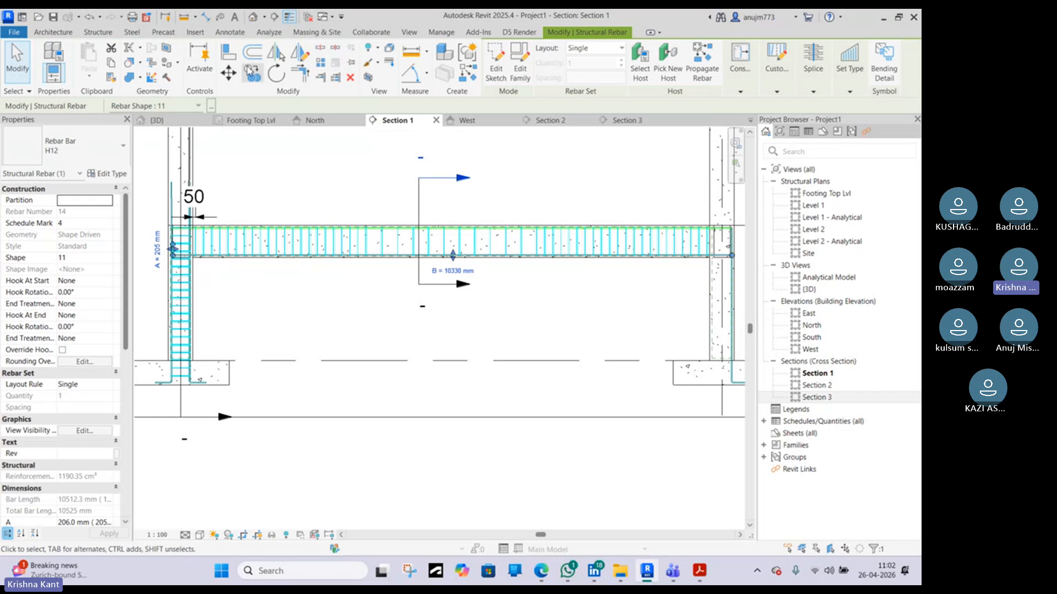
Draw a 10000 mm horizontal detail line between the two column grids above the beam, then select it
key("d")
key("l")
scroll(162, 180, "up", 2)
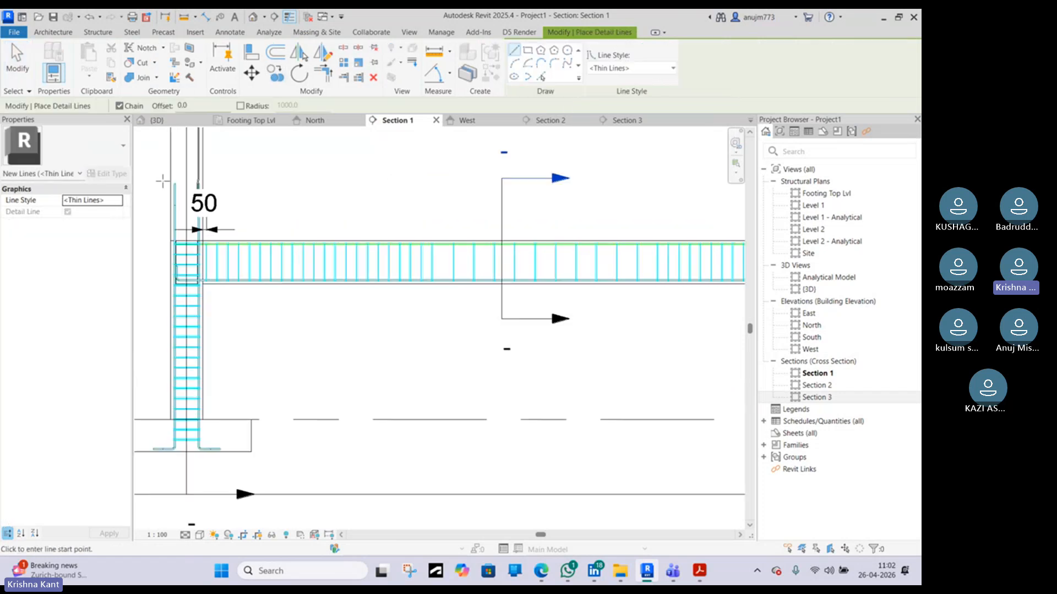
scroll(163, 181, "up", 2)
middle_click_drag(199, 172, 213, 353)
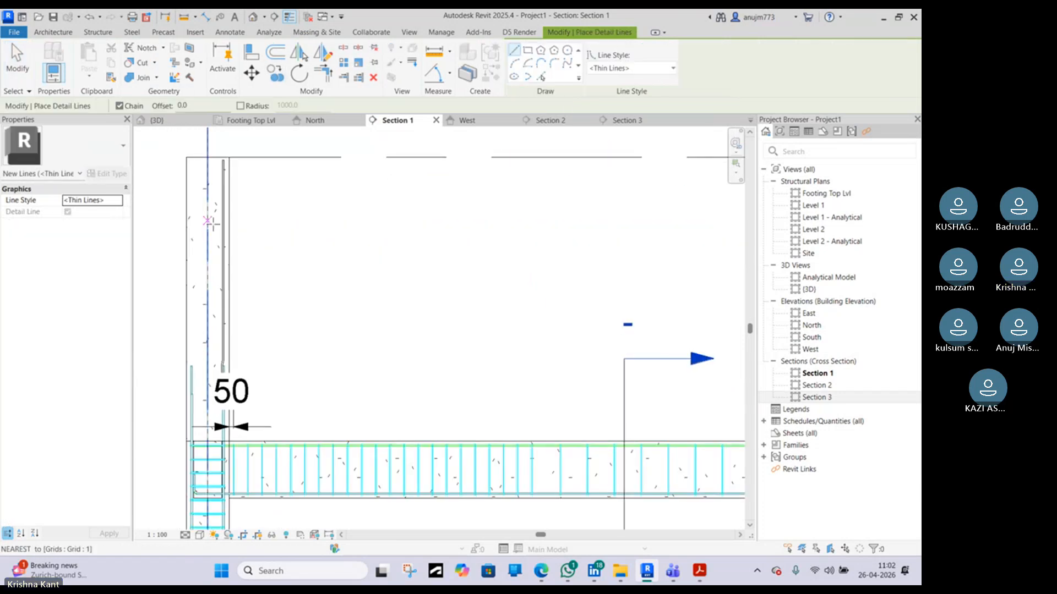
left_click(207, 256)
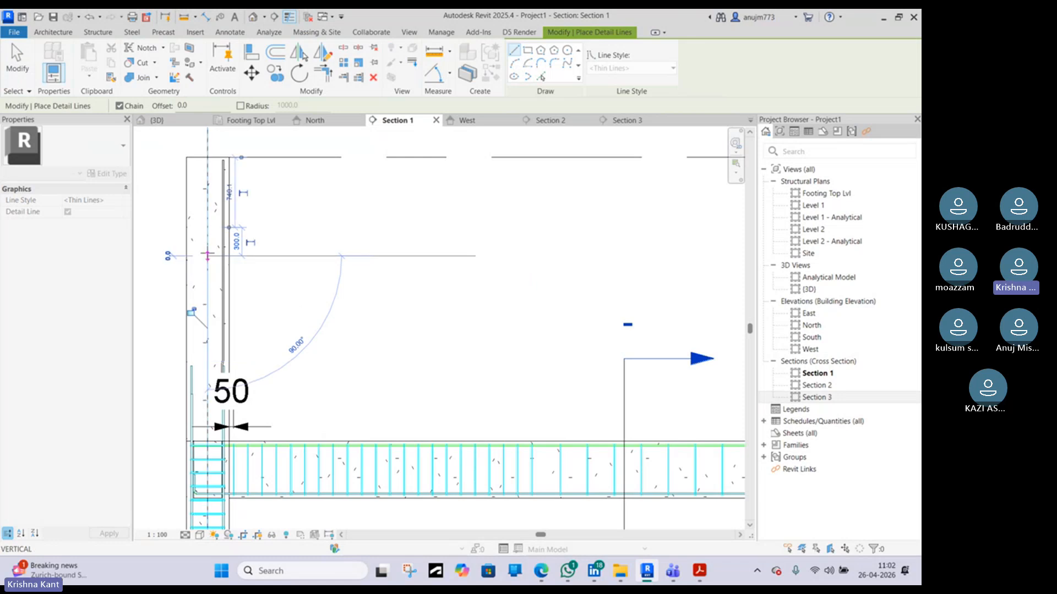
scroll(207, 256, "down", 4)
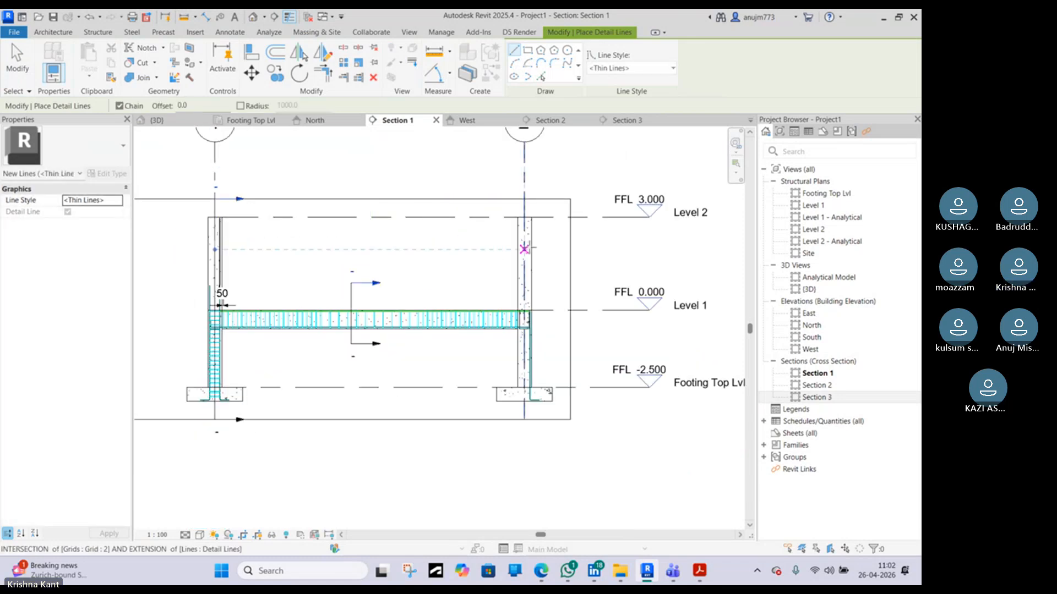
left_click(524, 241)
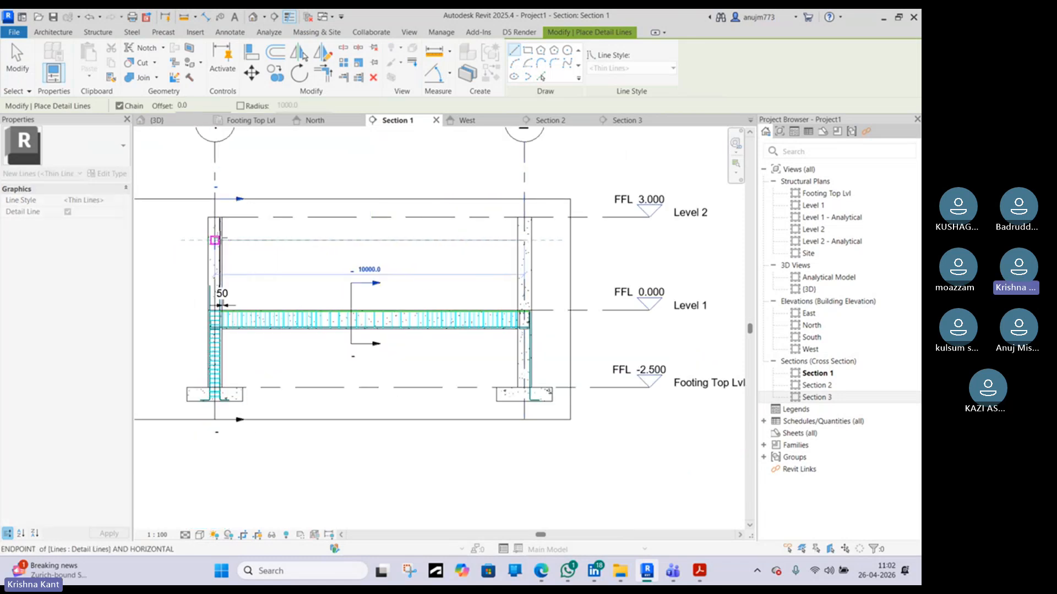
key("Escape")
key("Escape")
left_click(353, 242)
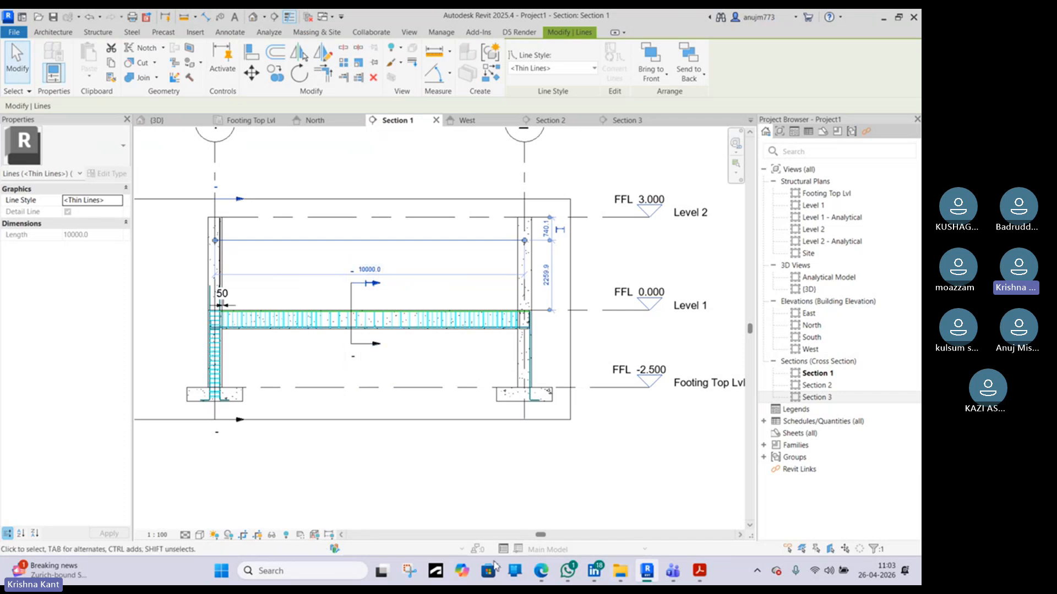
Review the beam-column joint reference image in the browser and the curtailment figure in the SP 34 handbook
left_click(542, 571)
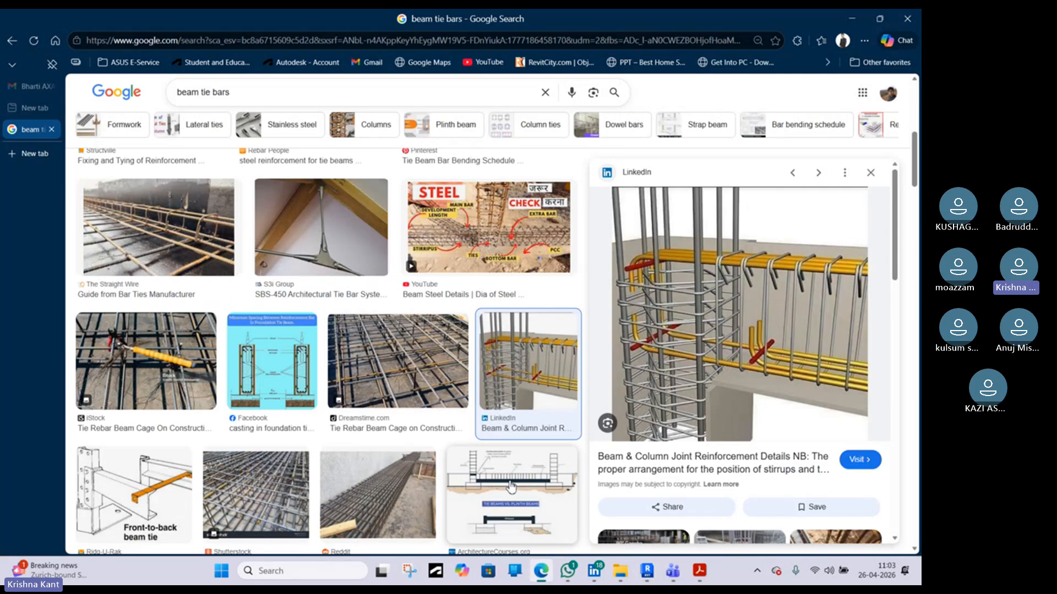
scroll(236, 314, "up", 3)
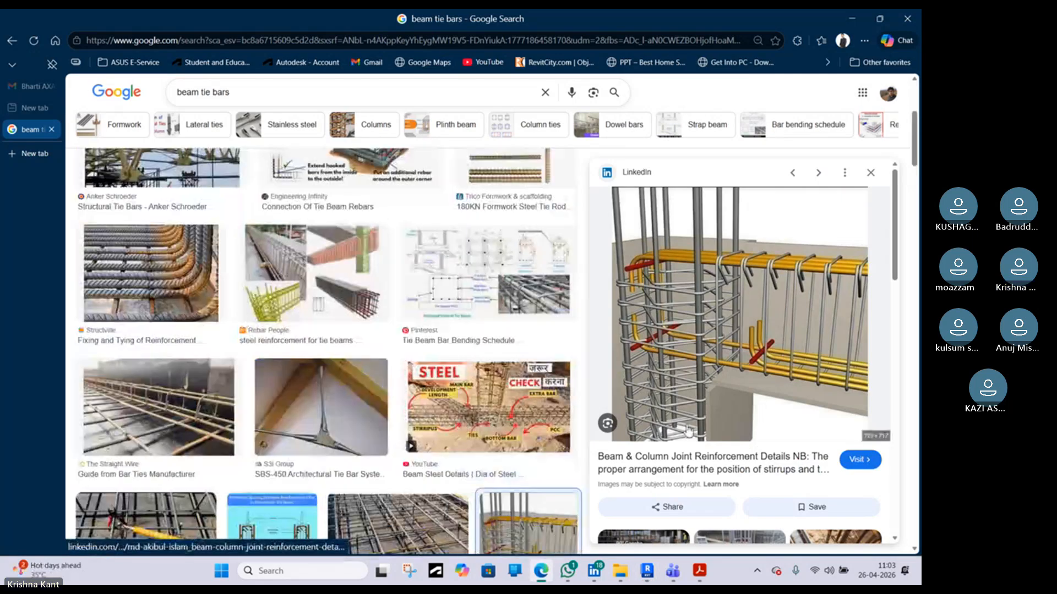
left_click(699, 570)
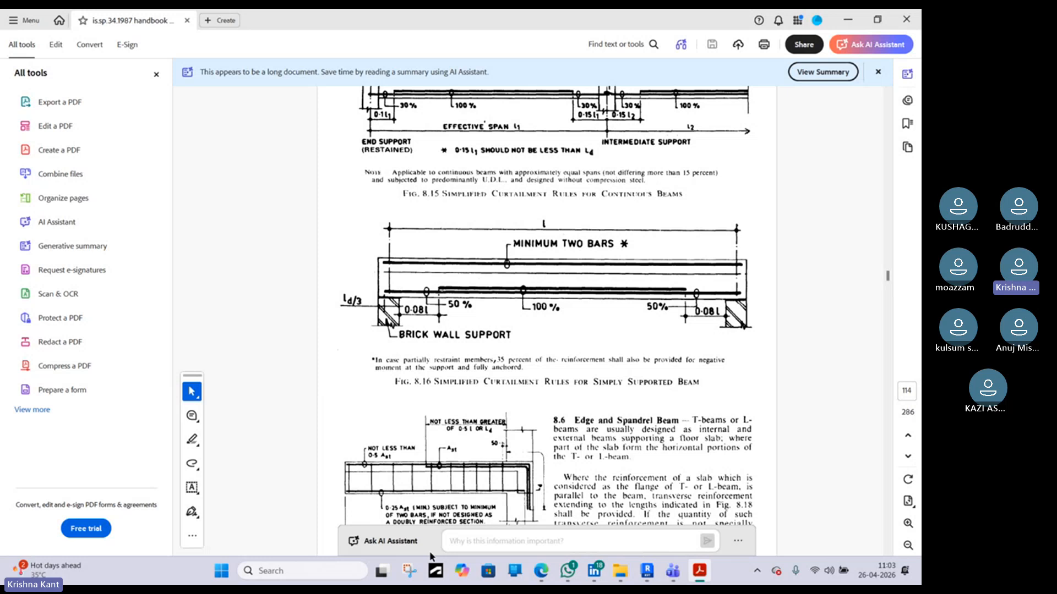
Open Calculator and compute 0.08 × 10000 for the bar curtailment length
left_click(298, 569)
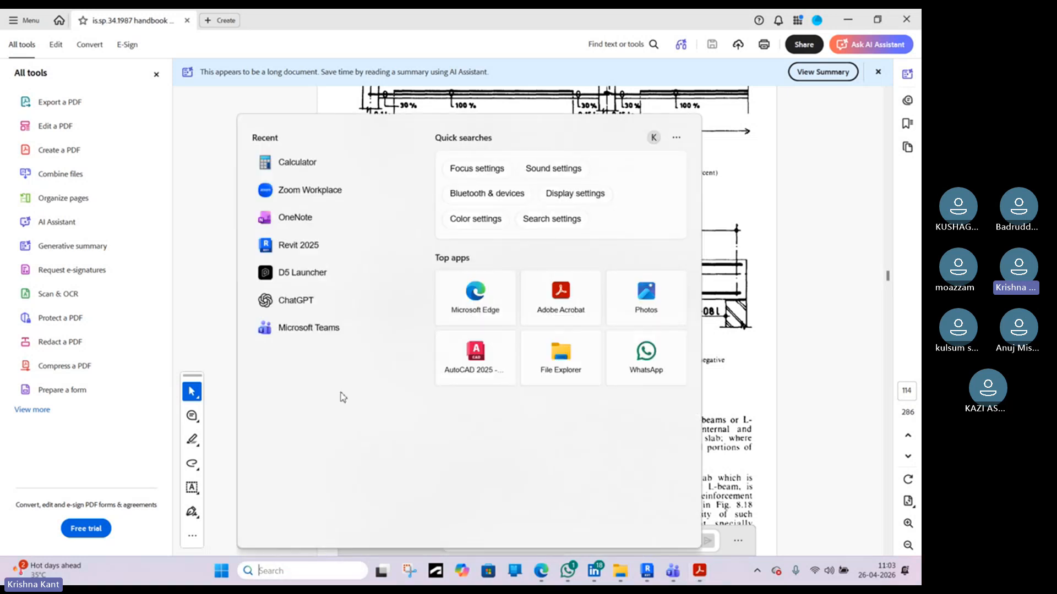
left_click(335, 164)
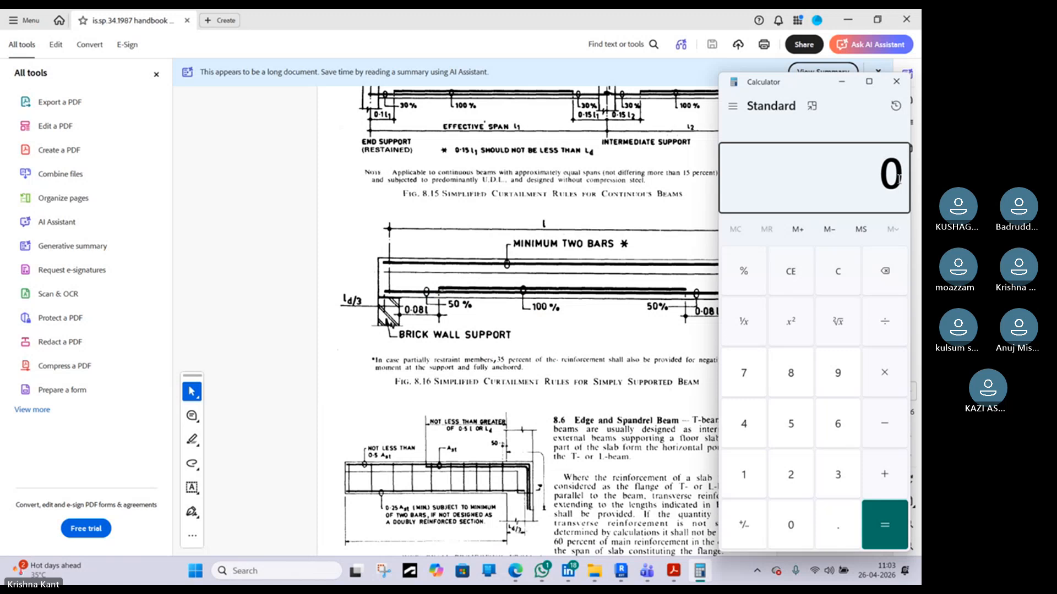
left_click(842, 524)
left_click(806, 524)
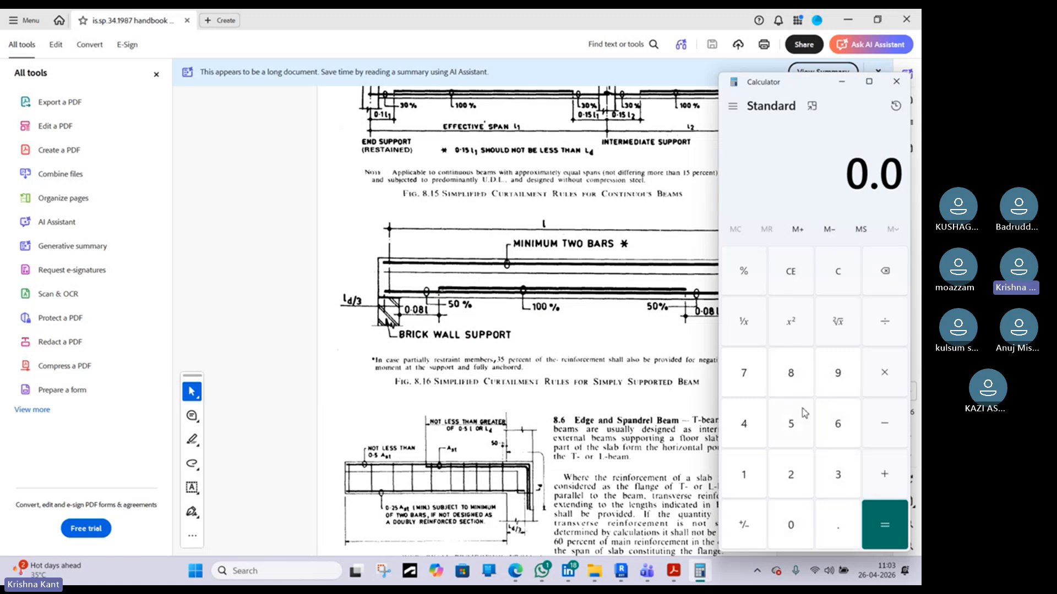
left_click(795, 380)
left_click(884, 372)
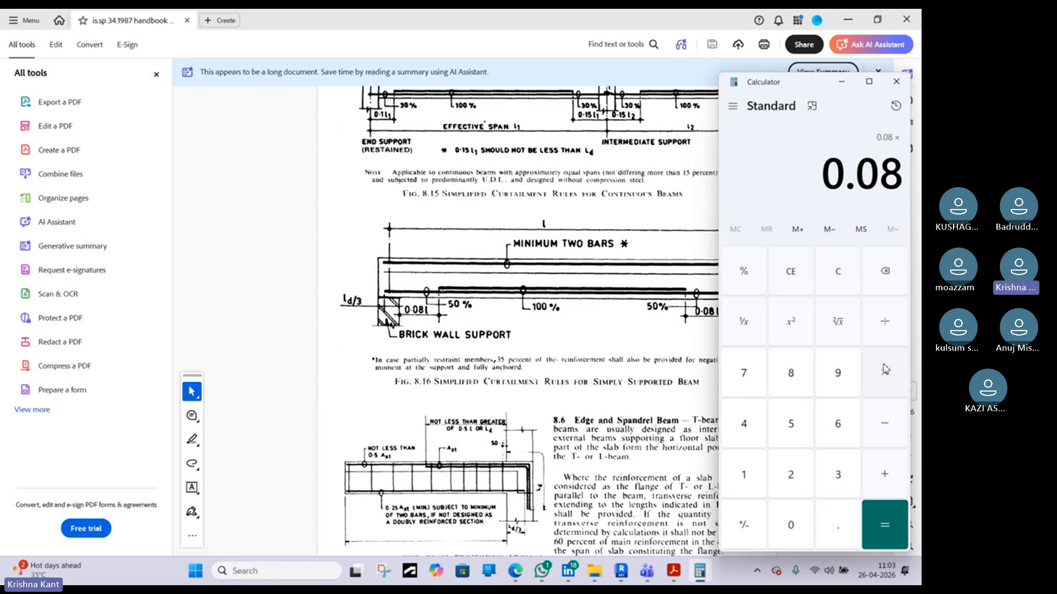
left_click(743, 476)
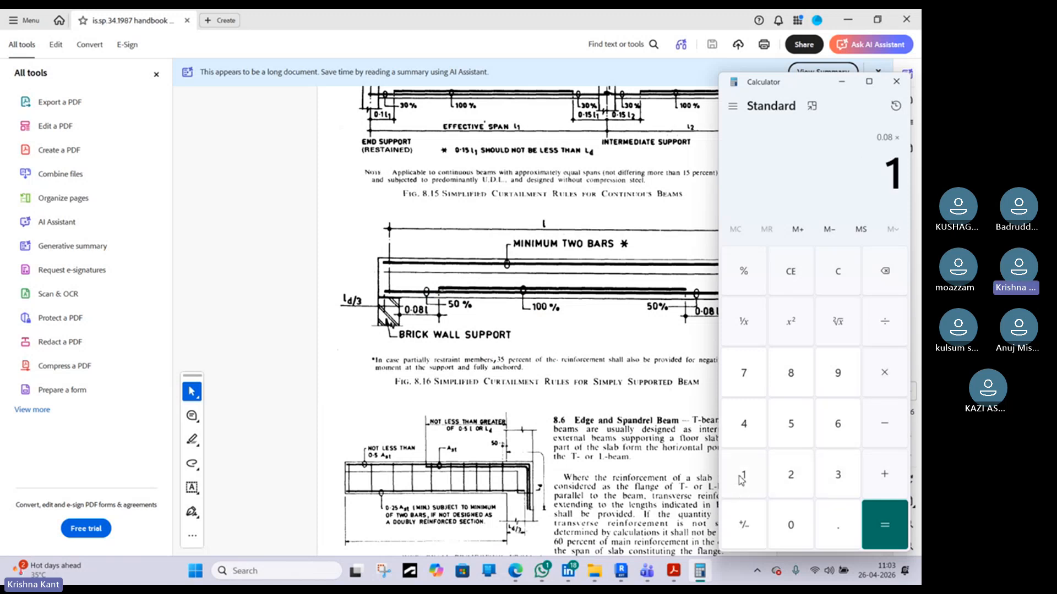
left_click(788, 520)
left_click(788, 520)
left_click(788, 520)
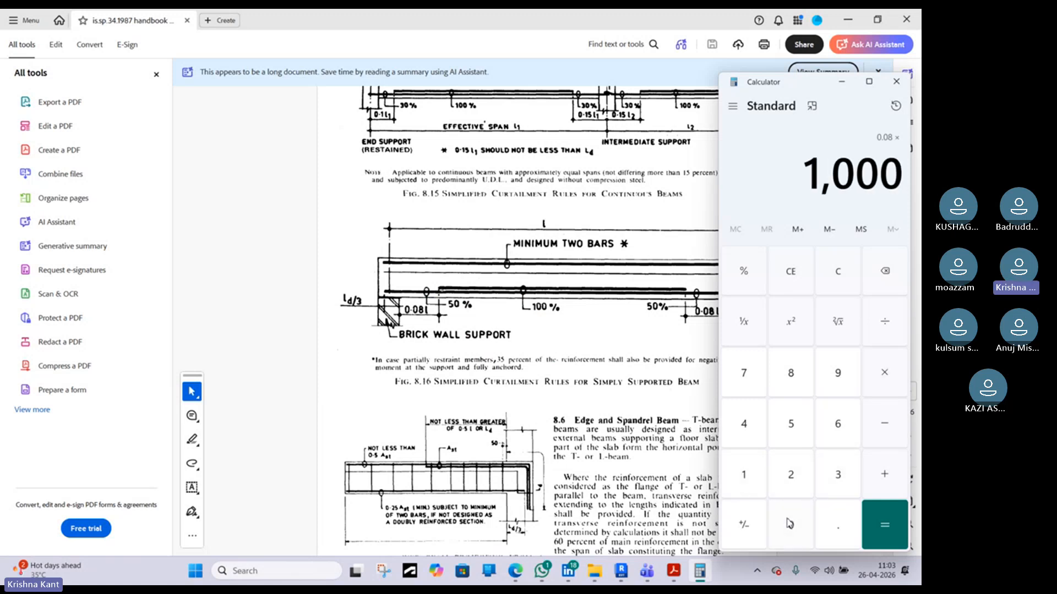
left_click(788, 520)
left_click(904, 524)
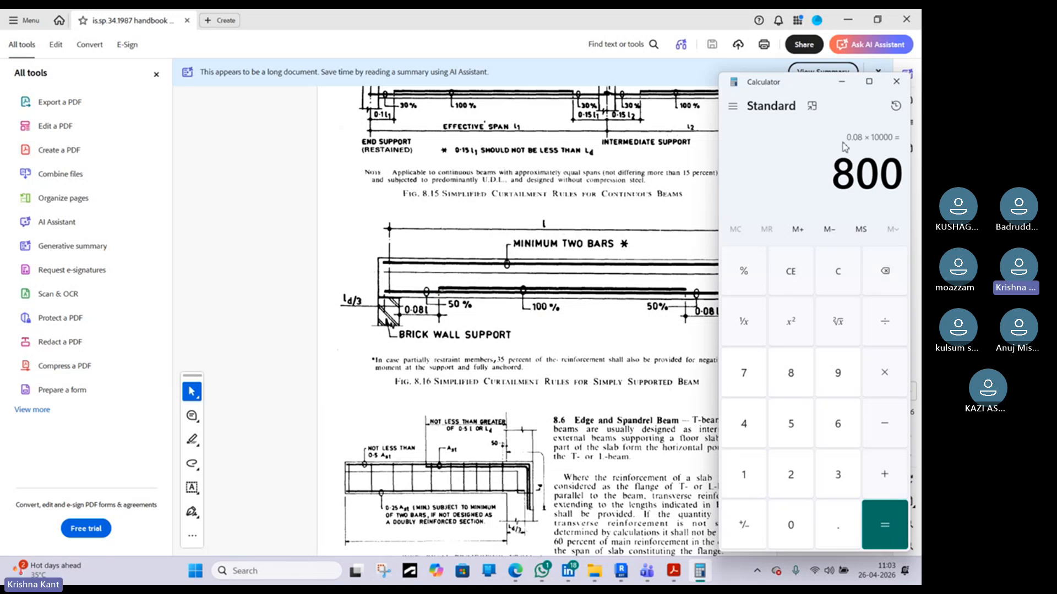
left_click(849, 85)
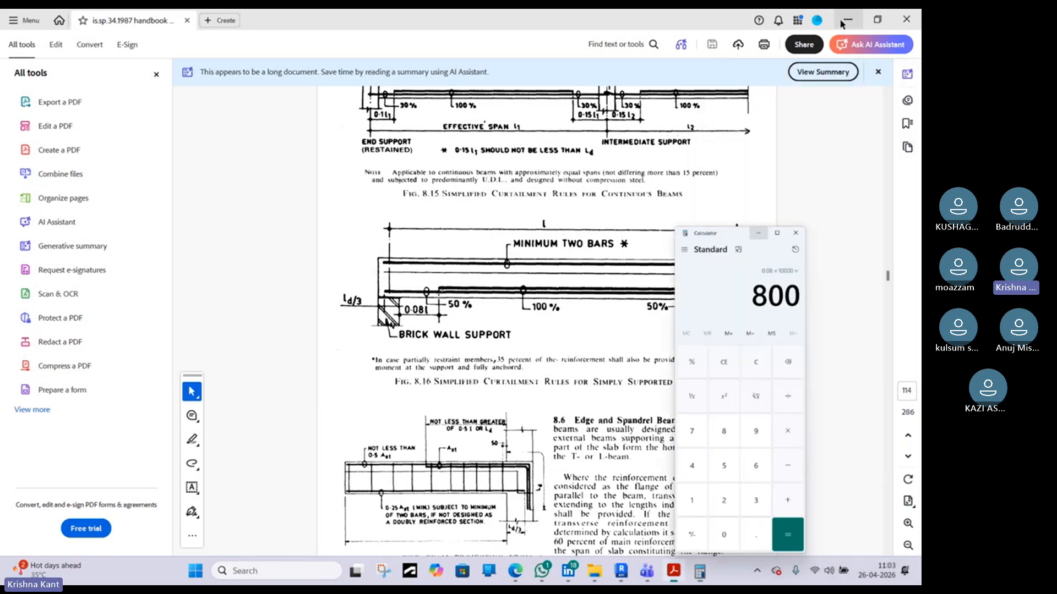
Return to Revit and draw a two-segment detail line from the column face under the beam bottom, turning up into the beam
left_click(848, 20)
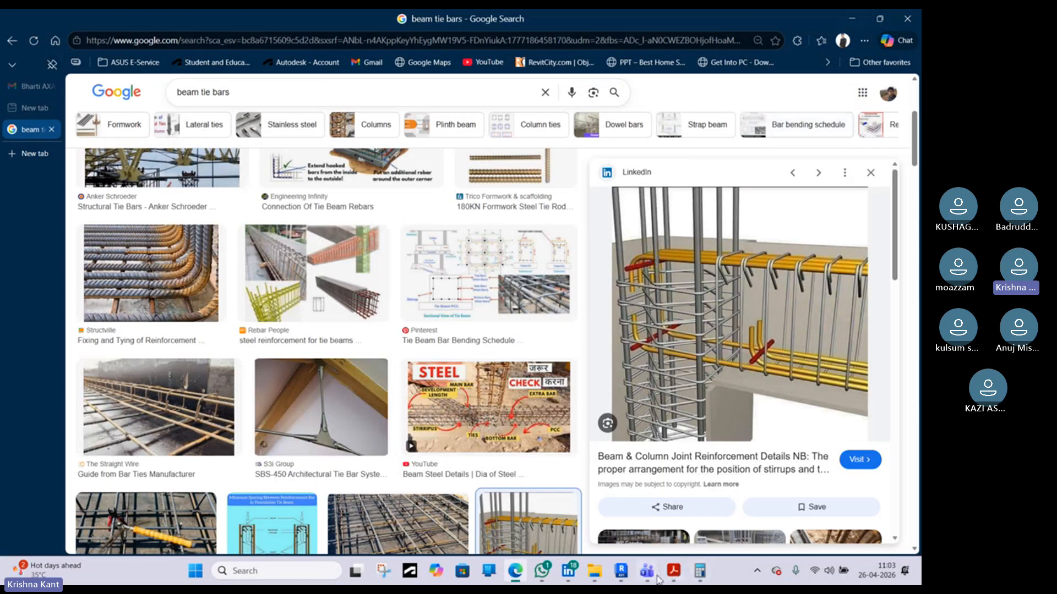
left_click(629, 575)
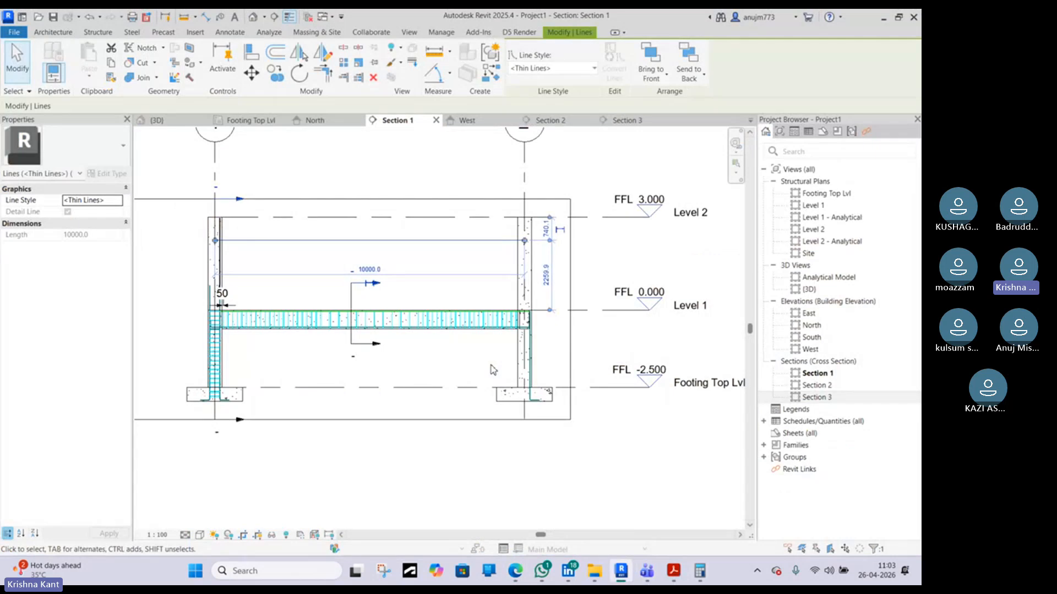
scroll(234, 349, "up", 3)
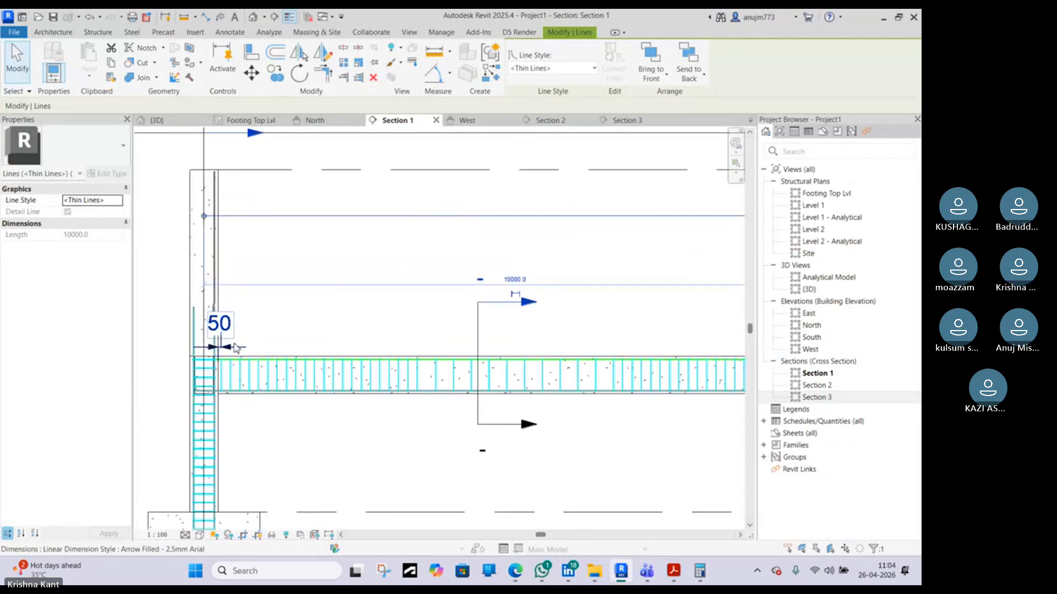
key("d")
key("l")
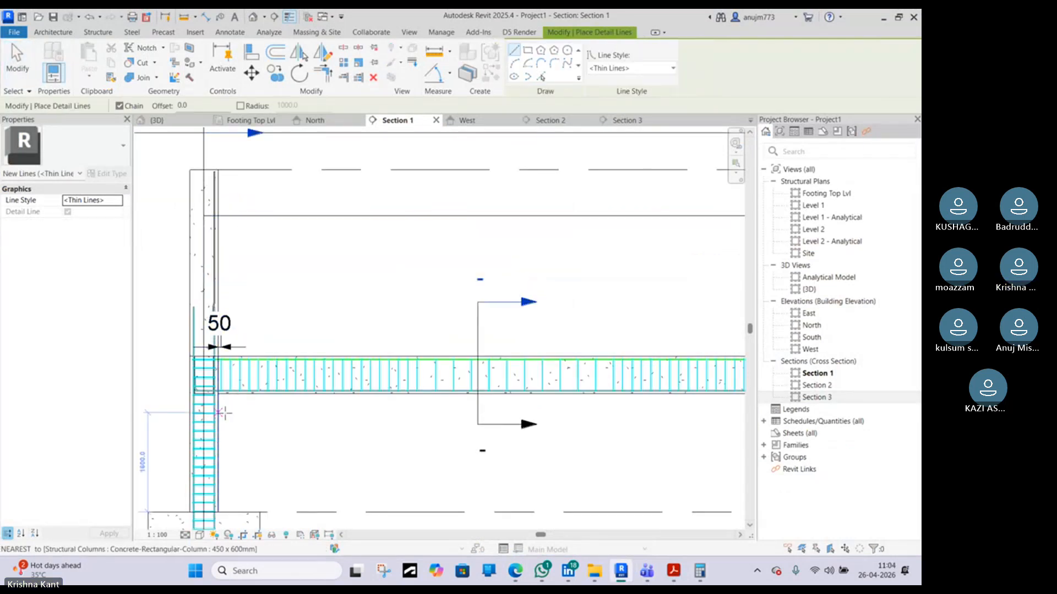
scroll(223, 412, "up", 4)
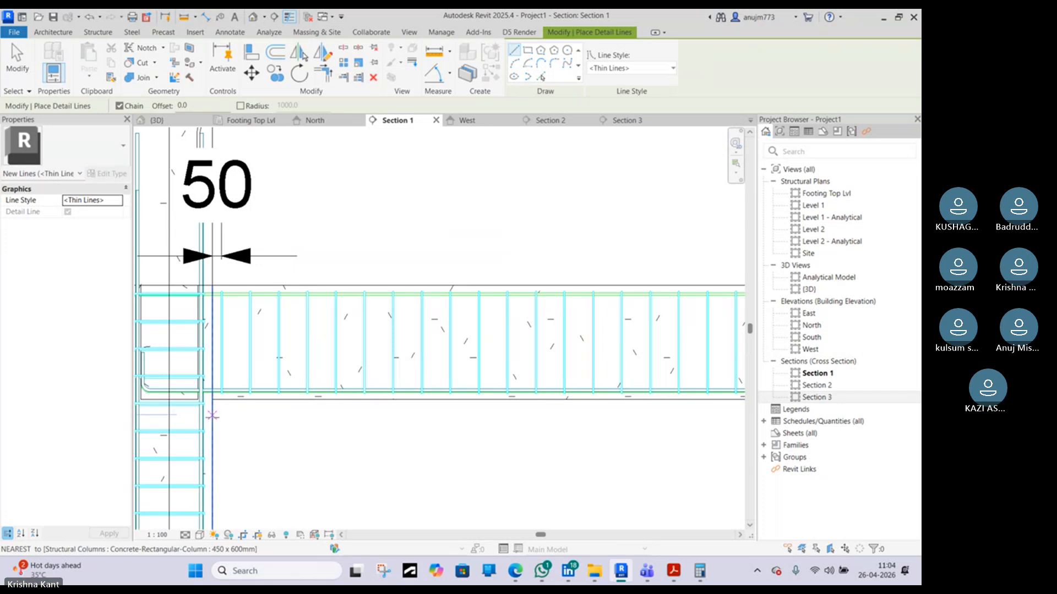
left_click(212, 419)
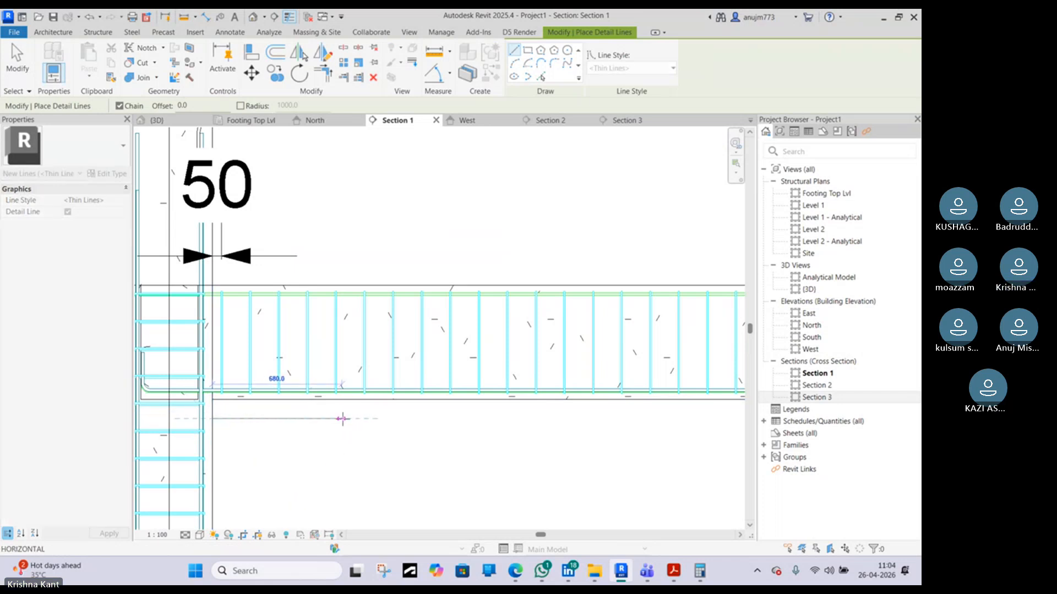
left_click(365, 419)
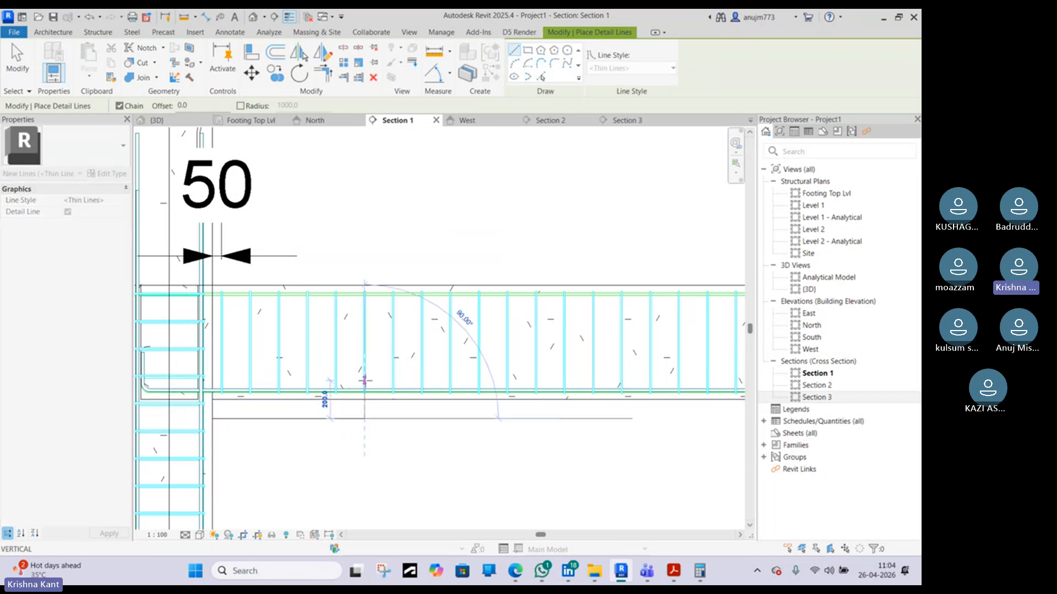
left_click(364, 370)
key("Escape")
key("Escape")
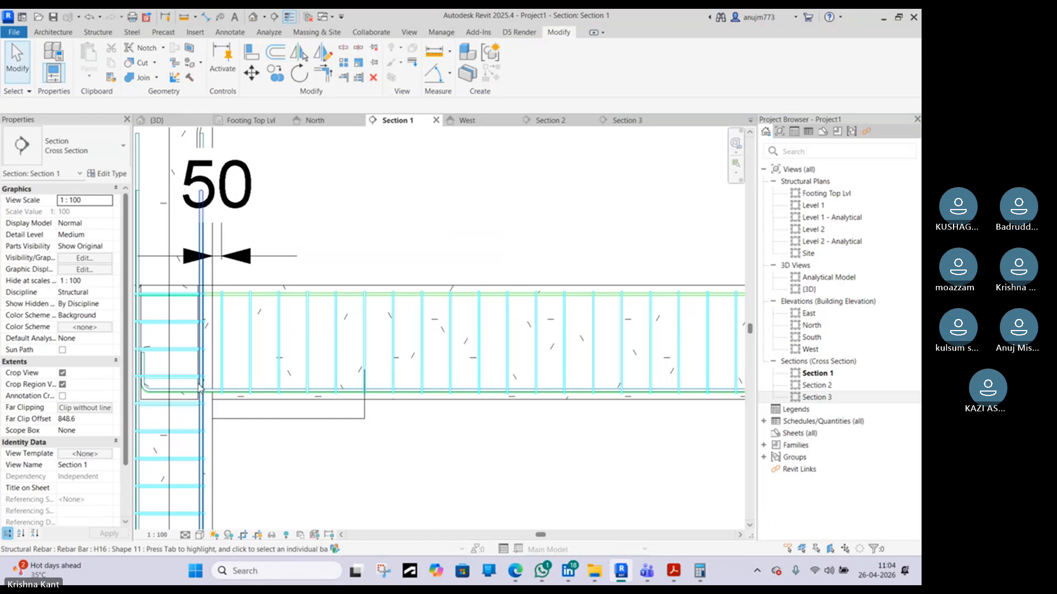
Select the H12 bar in the 3D view, open its rebar sketch and switch to Section 1
left_click(253, 20)
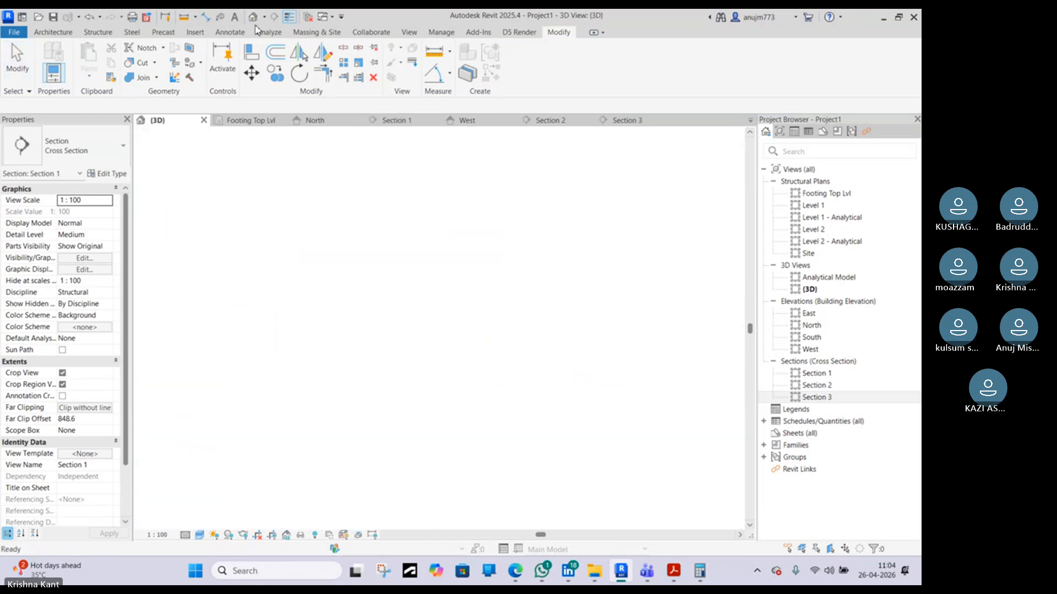
left_click(428, 444)
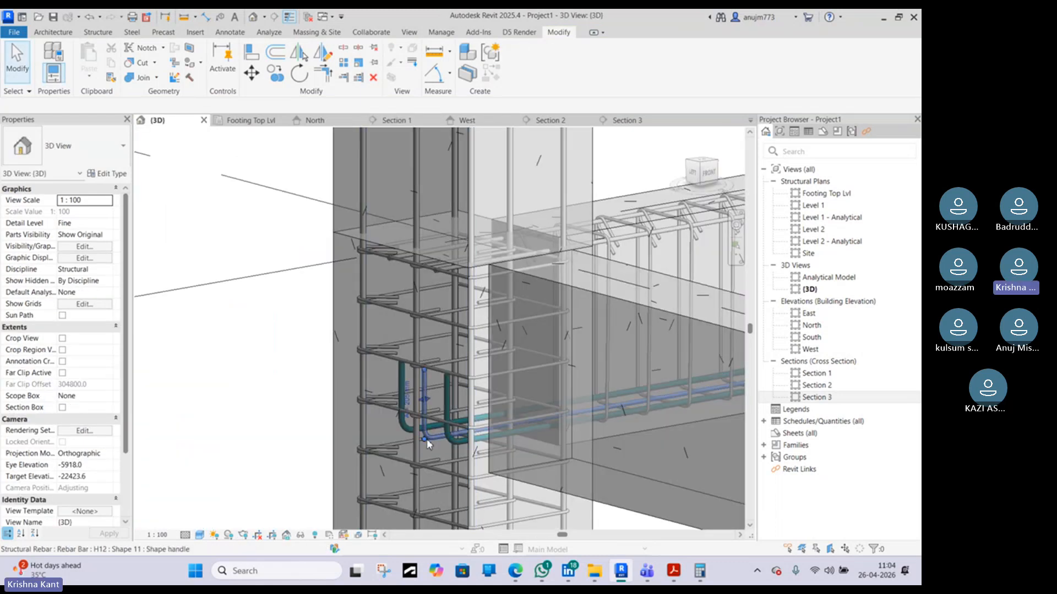
left_click(498, 69)
left_click(627, 120)
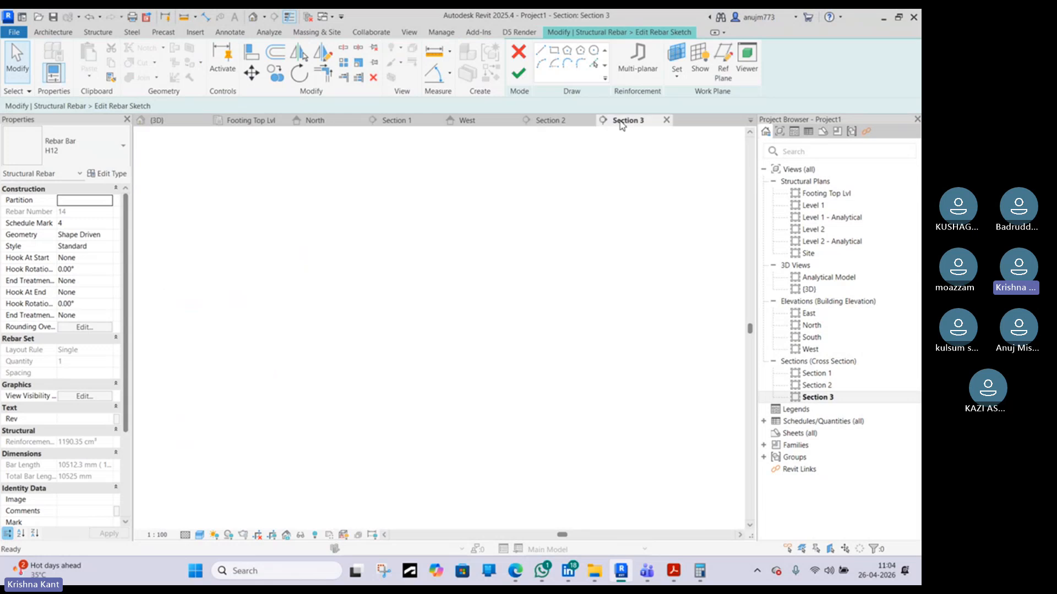
left_click(551, 120)
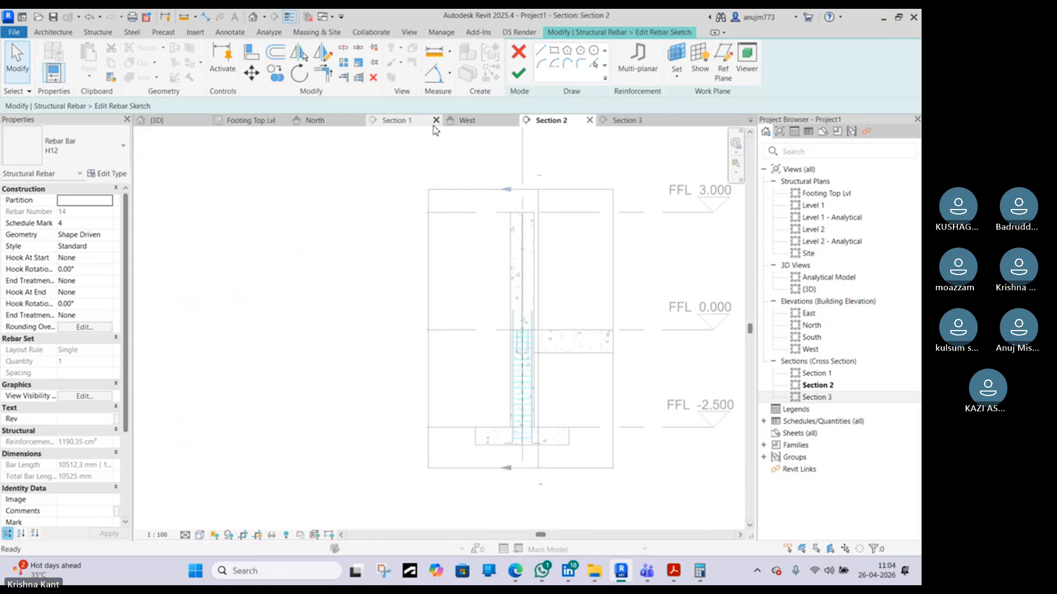
left_click(396, 120)
scroll(386, 368, "down", 2)
scroll(363, 375, "up", 2)
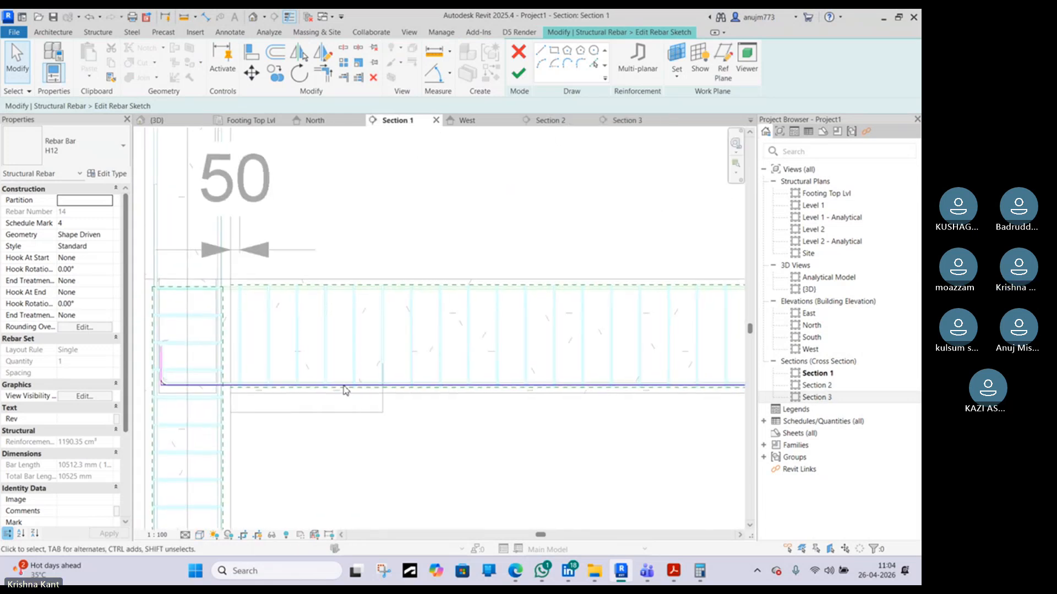
Reshape the bar's end in the rebar sketch into a 135° cranked segment and try to finish the sketch
left_click(161, 369)
mouse_move(161, 361)
left_mouse_down("ctrl")
mouse_move(394, 365)
mouse_move(384, 365)
left_mouse_up("ctrl")
scroll(394, 360, "up", 3)
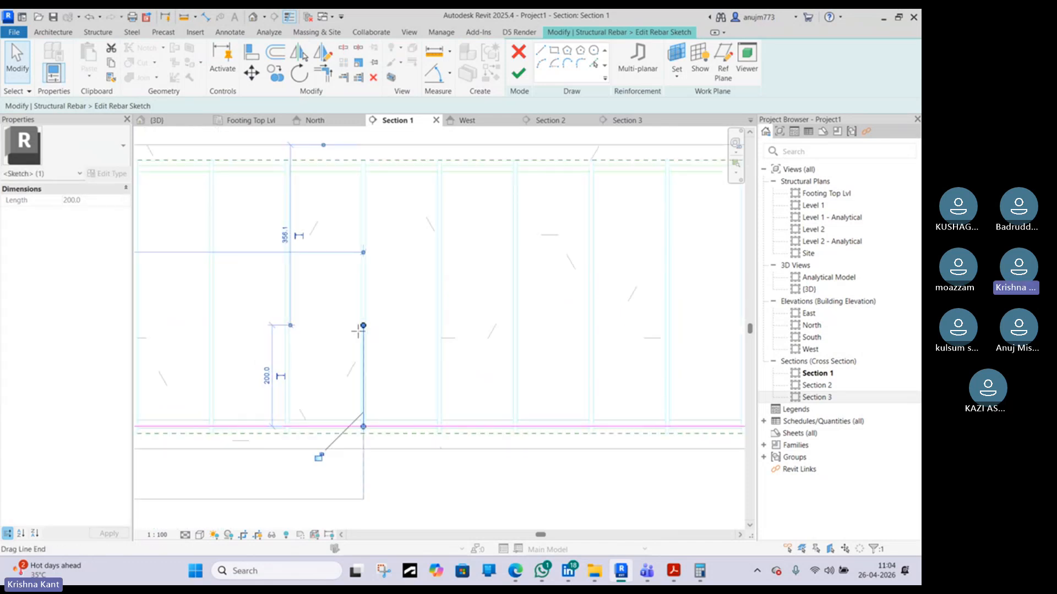
left_click_drag(363, 325, 340, 410)
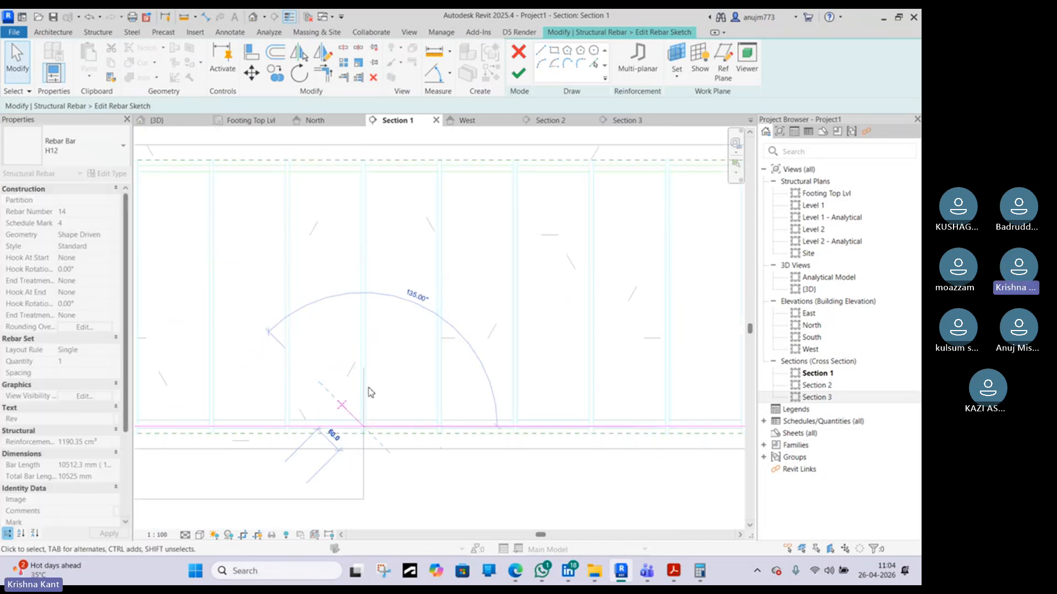
scroll(352, 422, "up", 3)
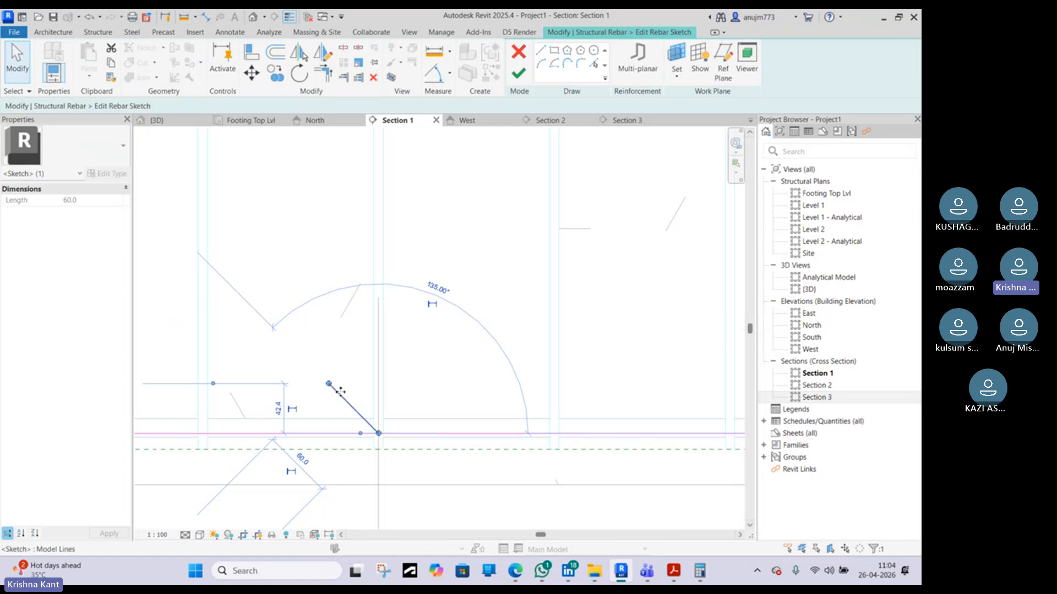
scroll(345, 367, "down", 3)
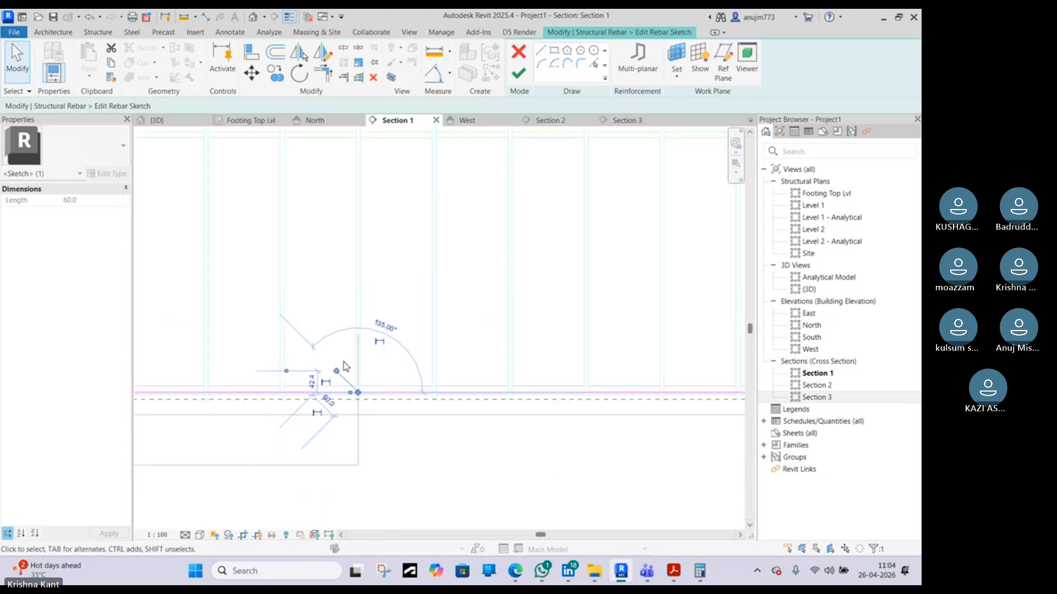
left_click(520, 72)
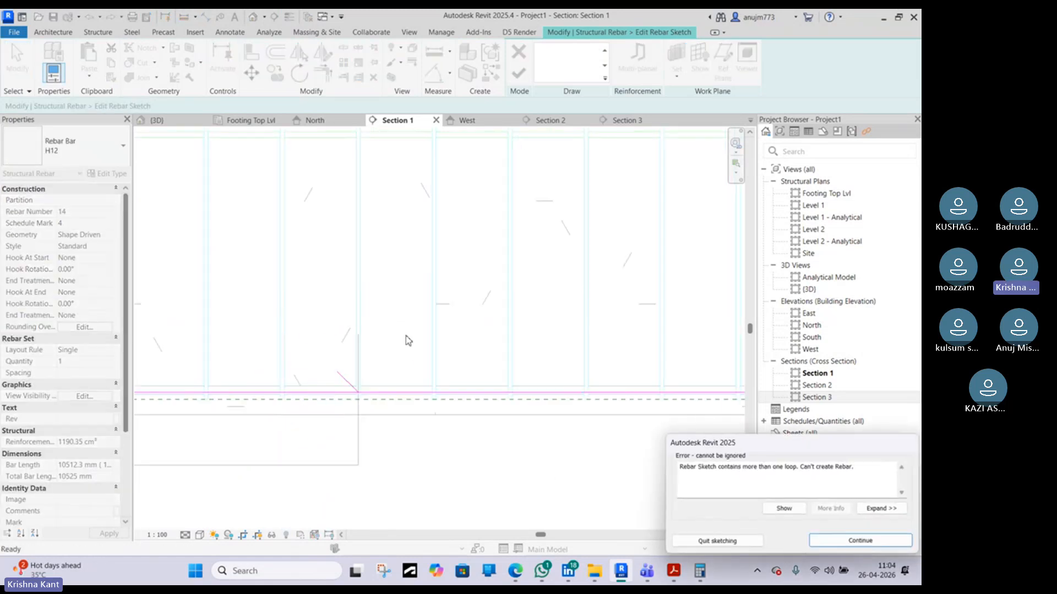
left_click(842, 540)
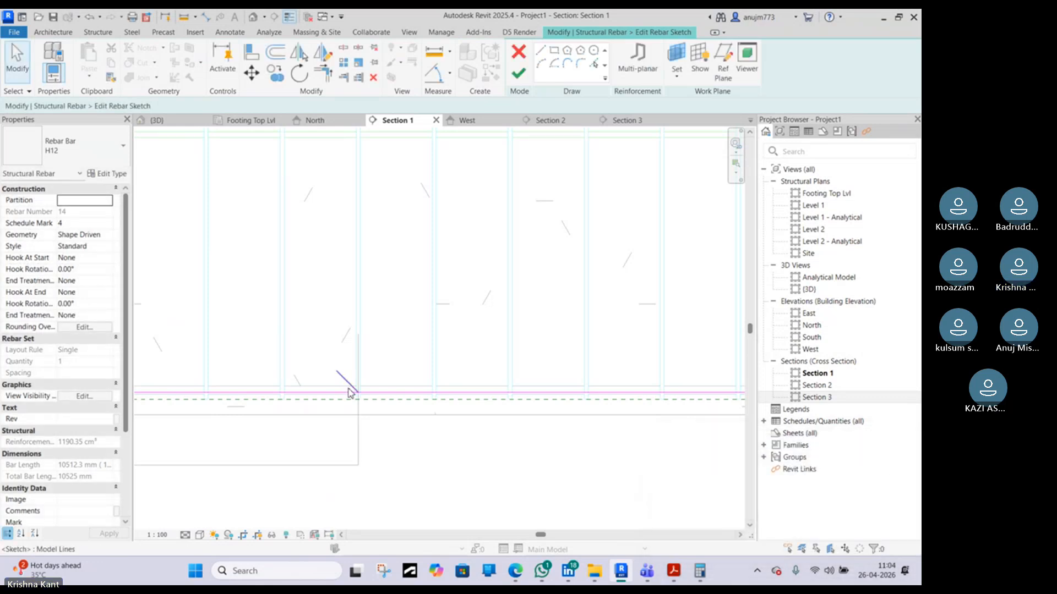
Select the cranked end segments and move them along the beam bottom towards the curtailment point
scroll(401, 401, "up", 5)
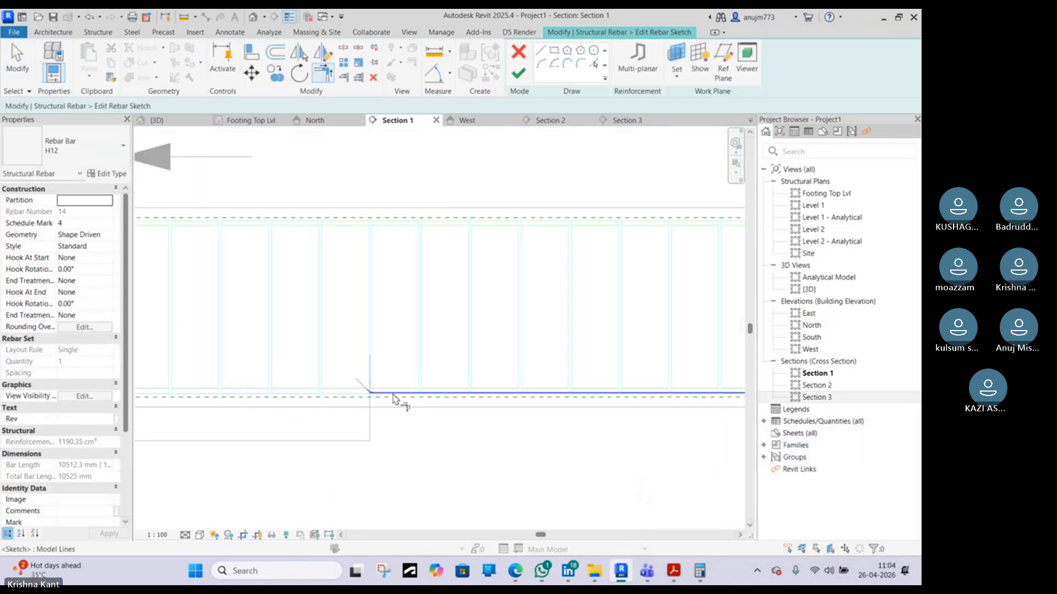
key("Escape")
left_click_drag(368, 368, 407, 446)
key("d")
key("m")
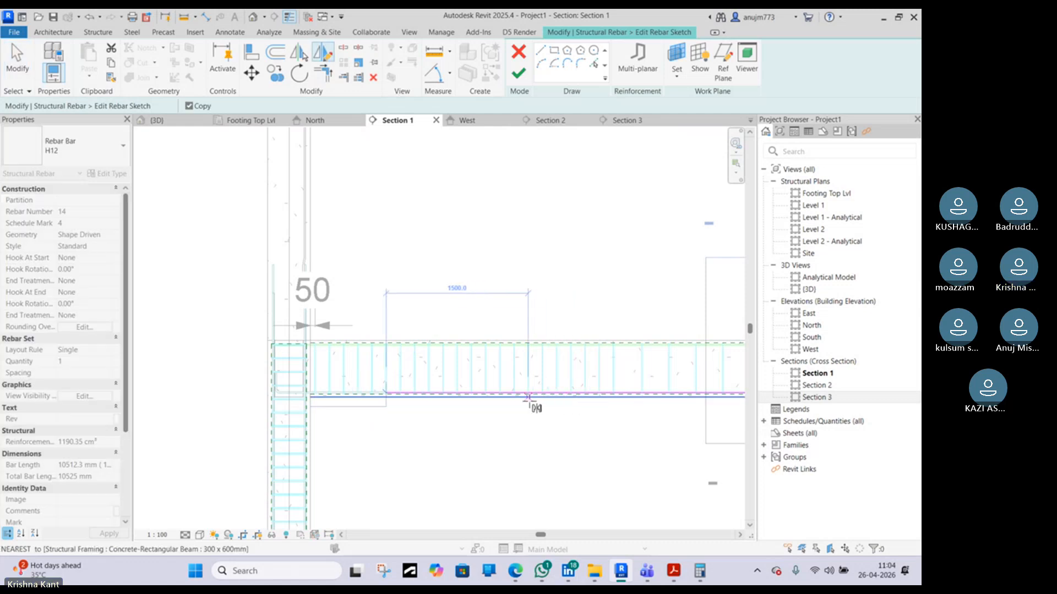
scroll(528, 397, "down", 3)
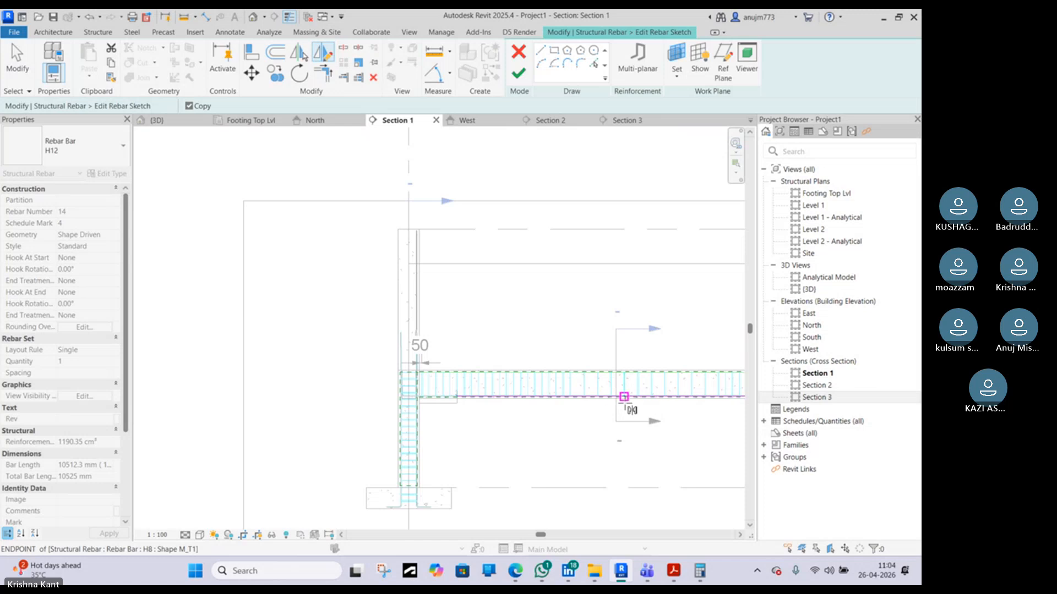
scroll(616, 395, "up", 2)
scroll(626, 393, "up", 1)
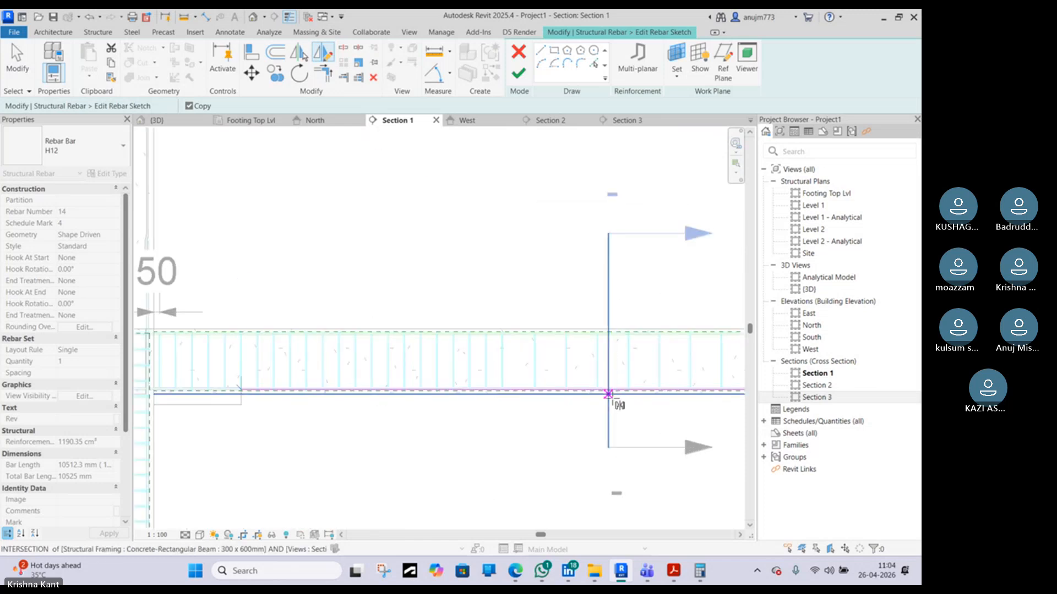
scroll(633, 394, "down", 2)
middle_click_drag(633, 394, 544, 394)
left_click(542, 392)
key("Escape")
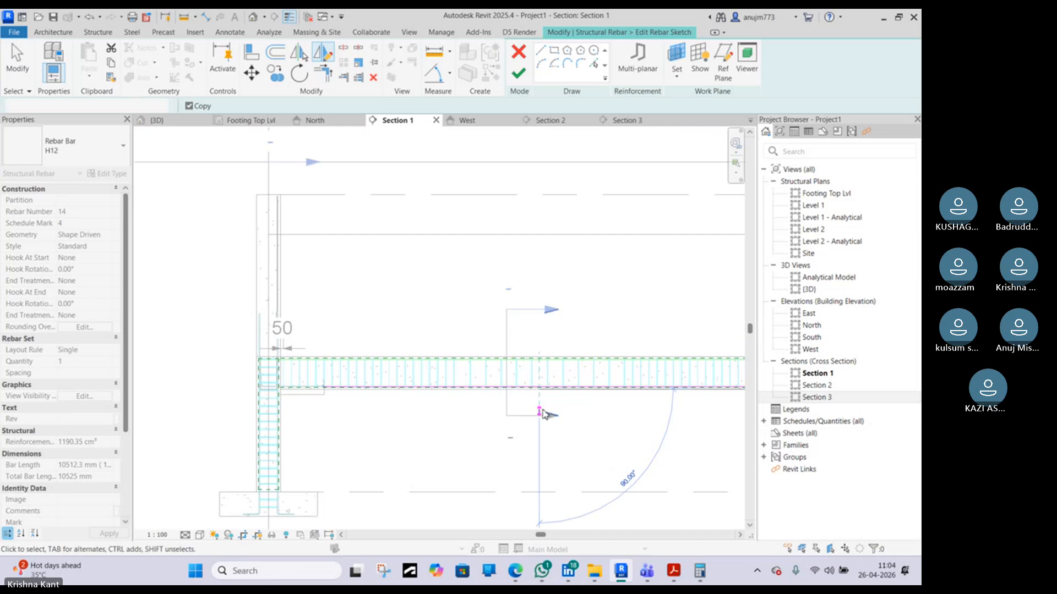
Trim the bottom sketch line back to the moved cranked segment
key("Escape")
scroll(633, 380, "up", 3)
scroll(643, 383, "up", 2)
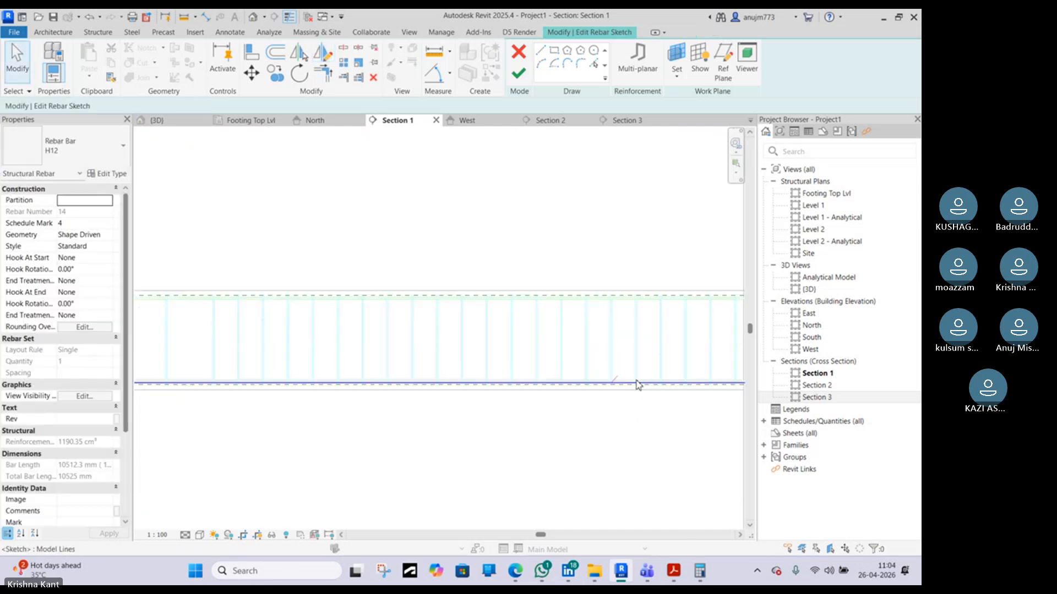
key("t")
key("r")
left_click(616, 380)
left_click(586, 383)
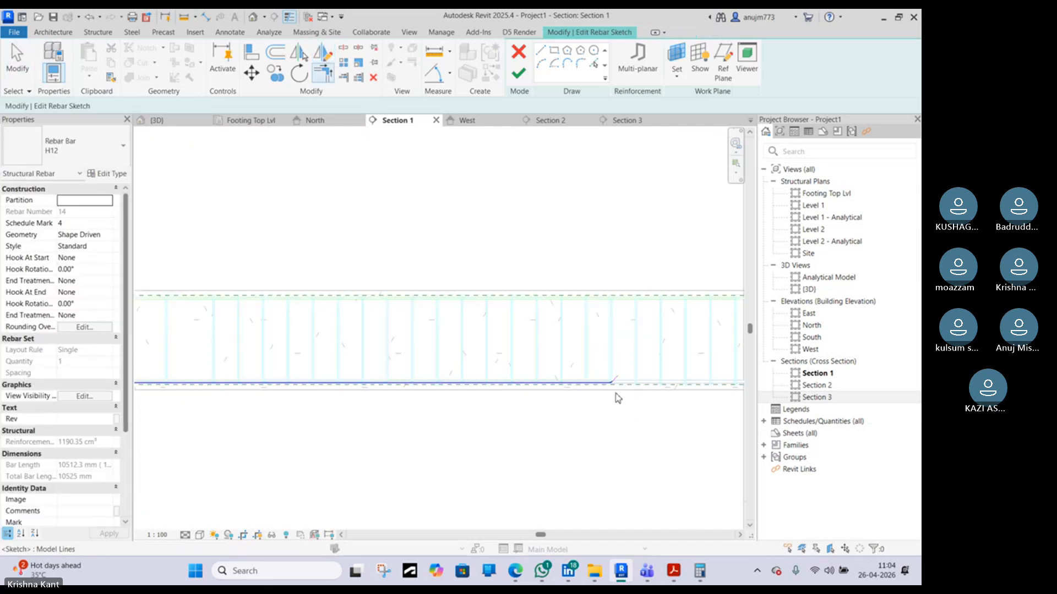
key("Escape")
middle_click_drag(579, 372, 503, 367)
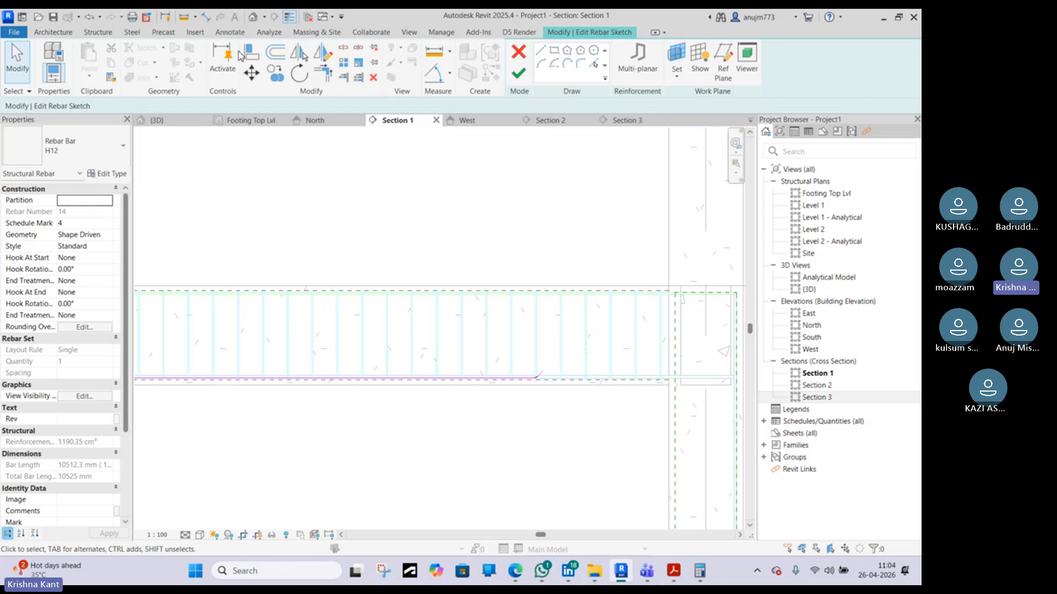
left_click(541, 50)
scroll(674, 393, "up", 2)
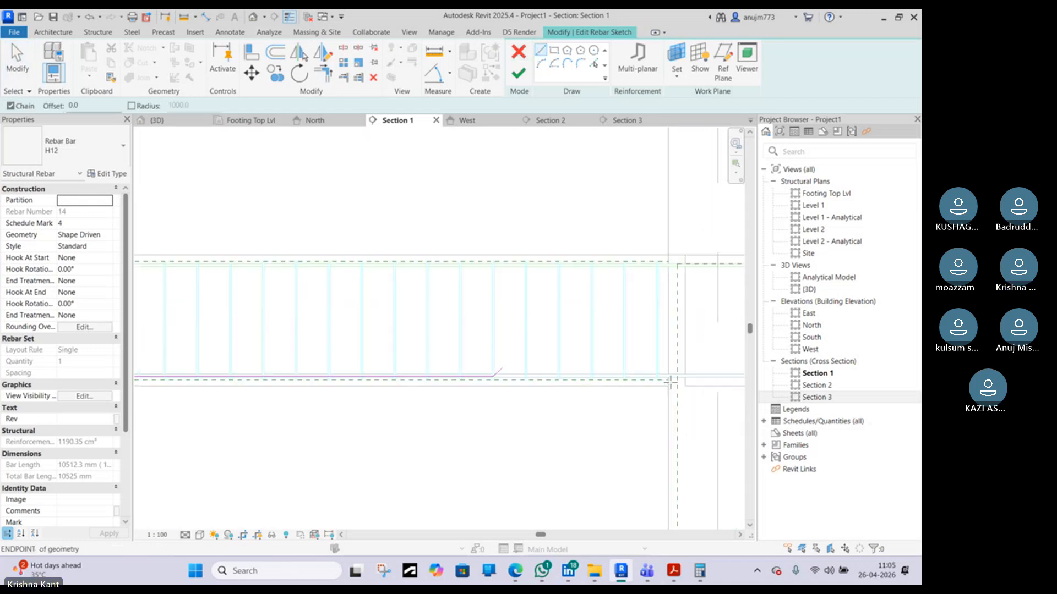
left_click(668, 389)
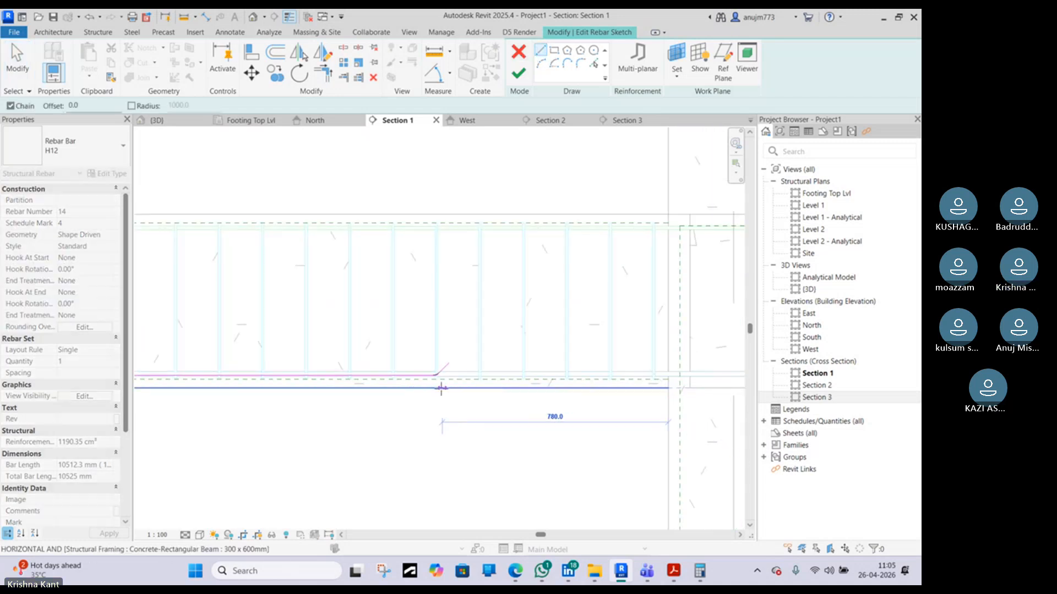
scroll(438, 389, "up", 2)
key("Escape")
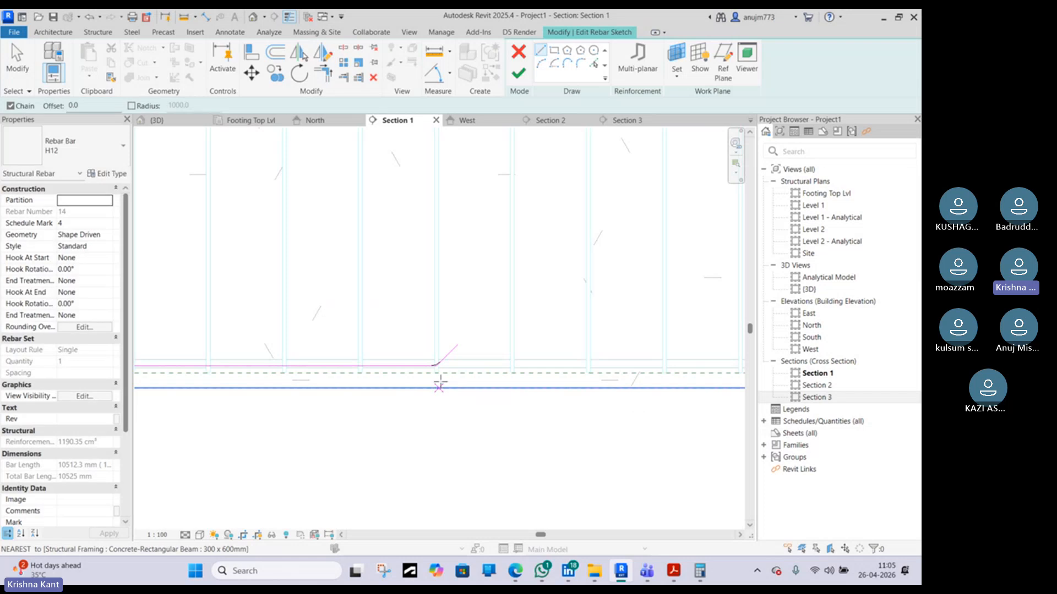
Finish editing the rebar sketch of the curtailed bottom bar
scroll(446, 372, "down", 6)
scroll(448, 372, "down", 5)
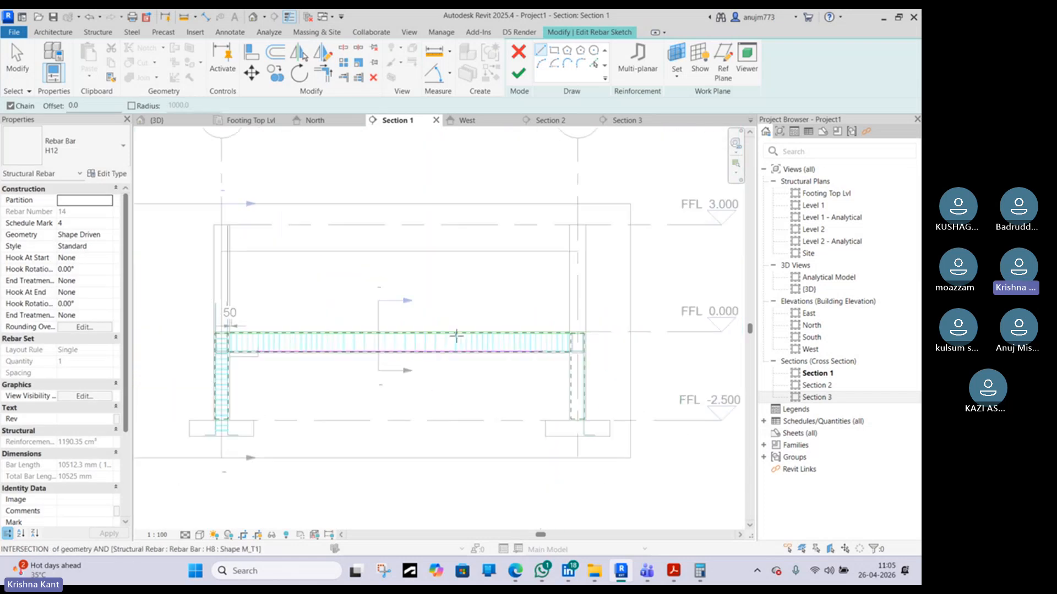
key("Escape")
left_click(519, 73)
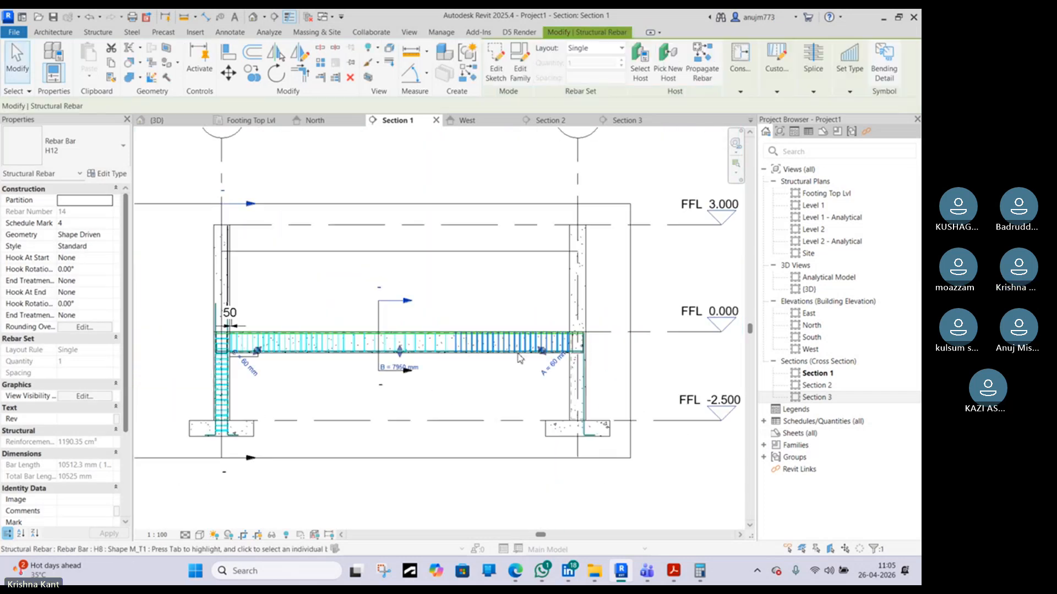
Examine the curtailed bottom bar in Section 1 and then in the 3D view
scroll(440, 361, "up", 3)
middle_click_drag(308, 353, 407, 339)
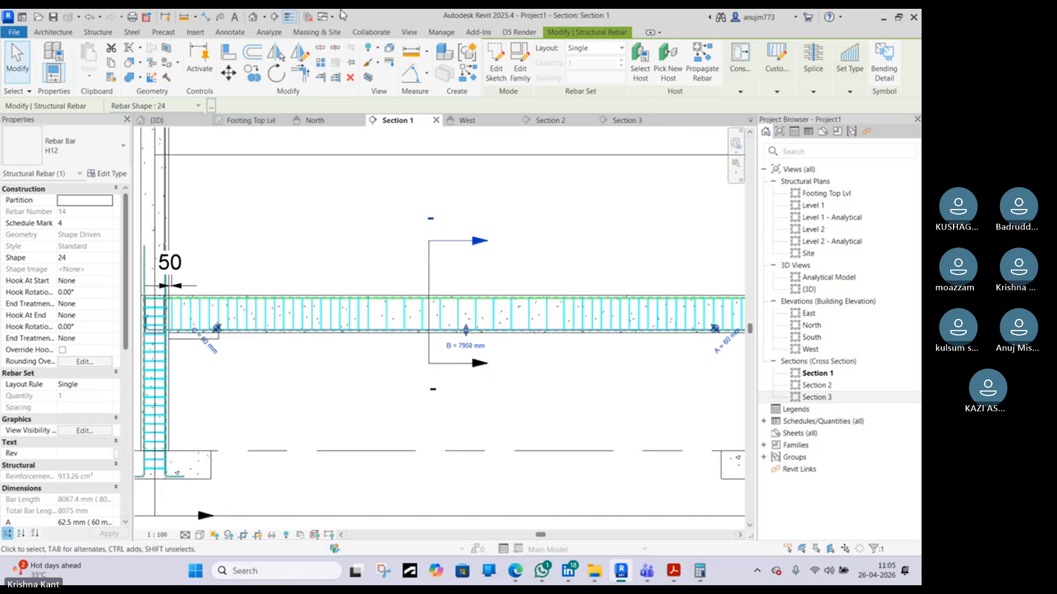
left_click(256, 19)
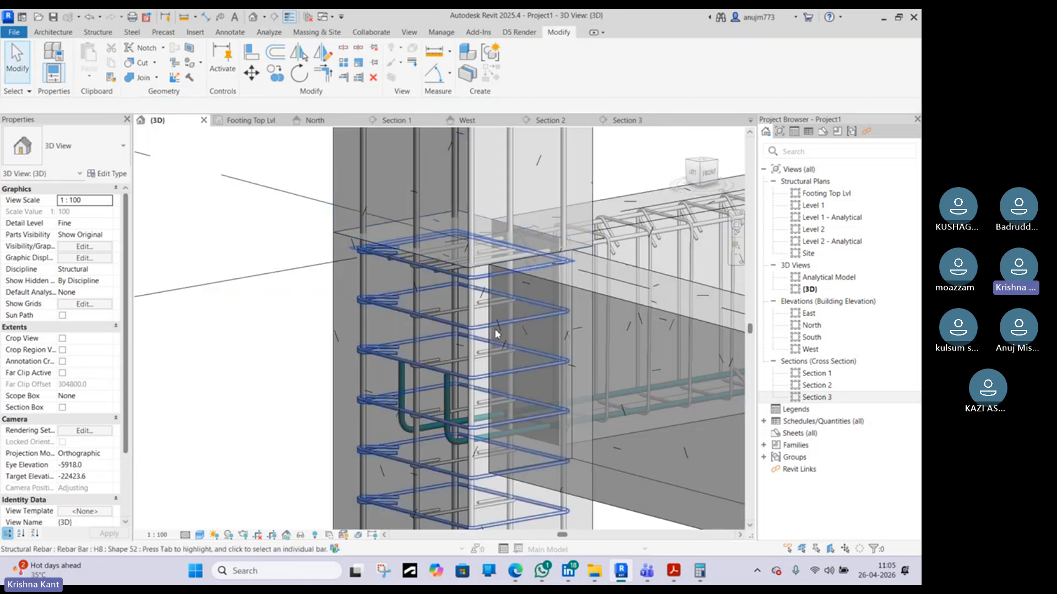
scroll(512, 394, "up", 3)
scroll(468, 379, "up", 3)
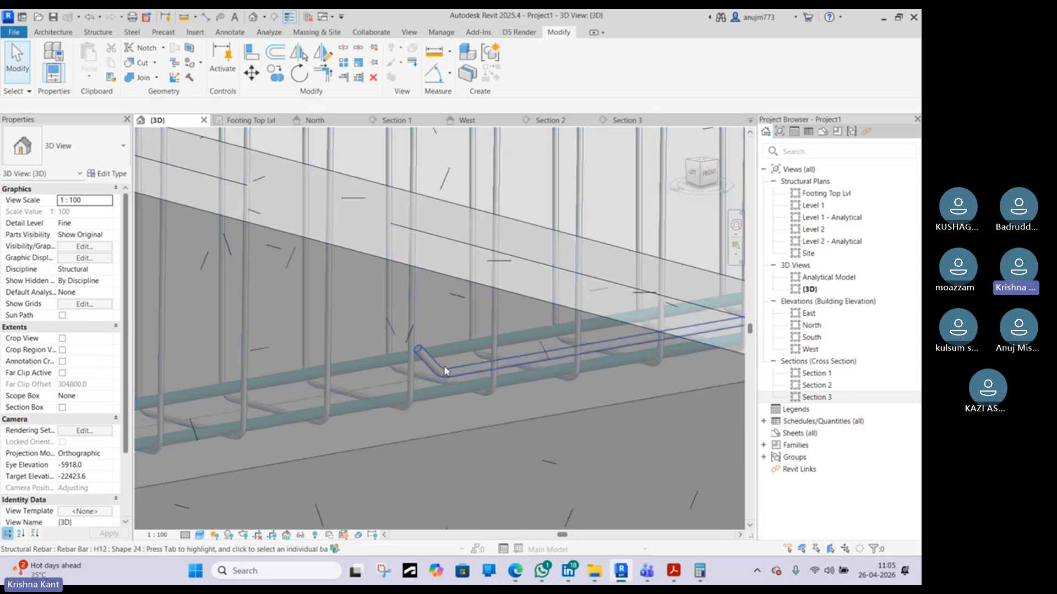
Override the bar's surface foreground colour in this view to orange, RGB 249-164-070
left_click(443, 366)
right_click(444, 367)
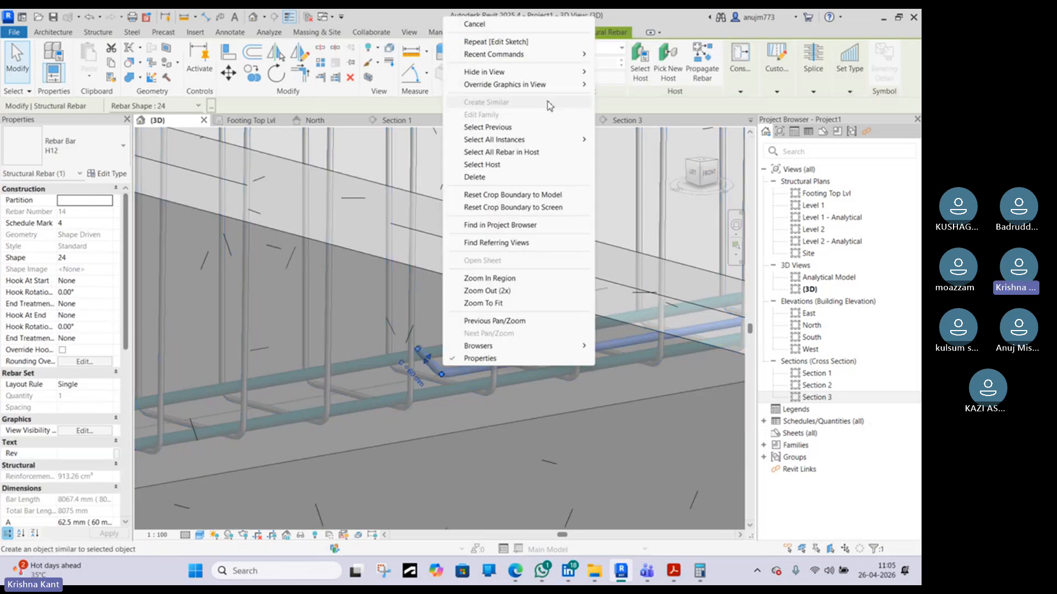
mouse_move(548, 90)
left_click(655, 87)
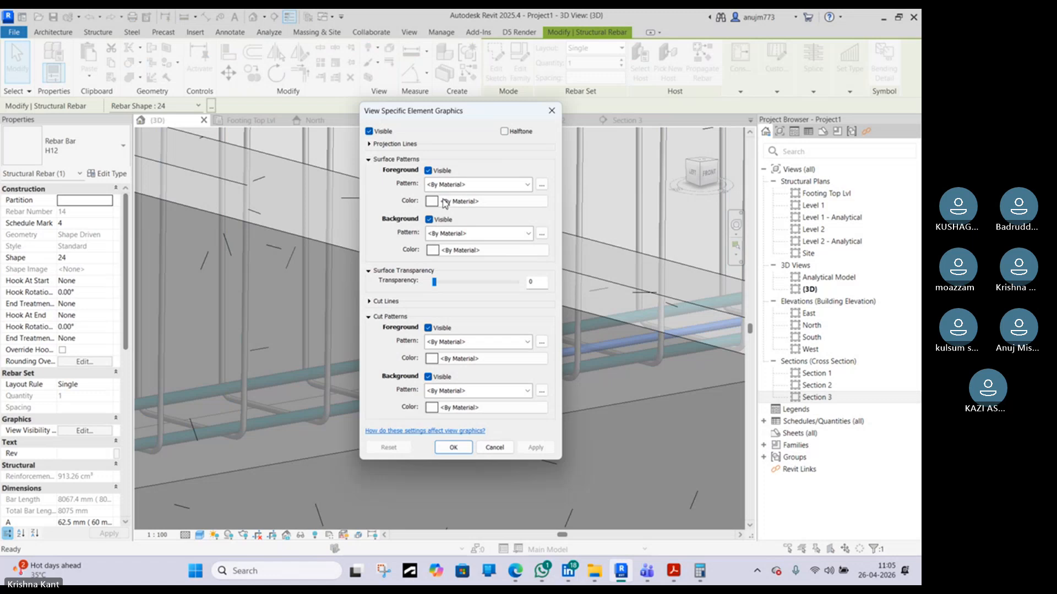
left_click(446, 186)
left_click(483, 206)
left_click(467, 203)
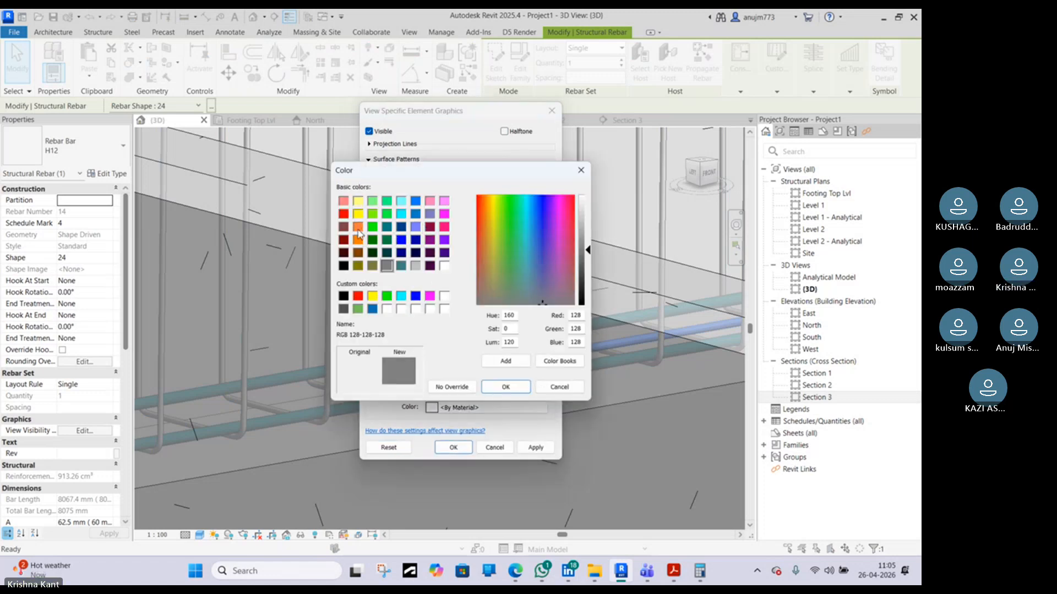
left_click(357, 230)
left_click(586, 246)
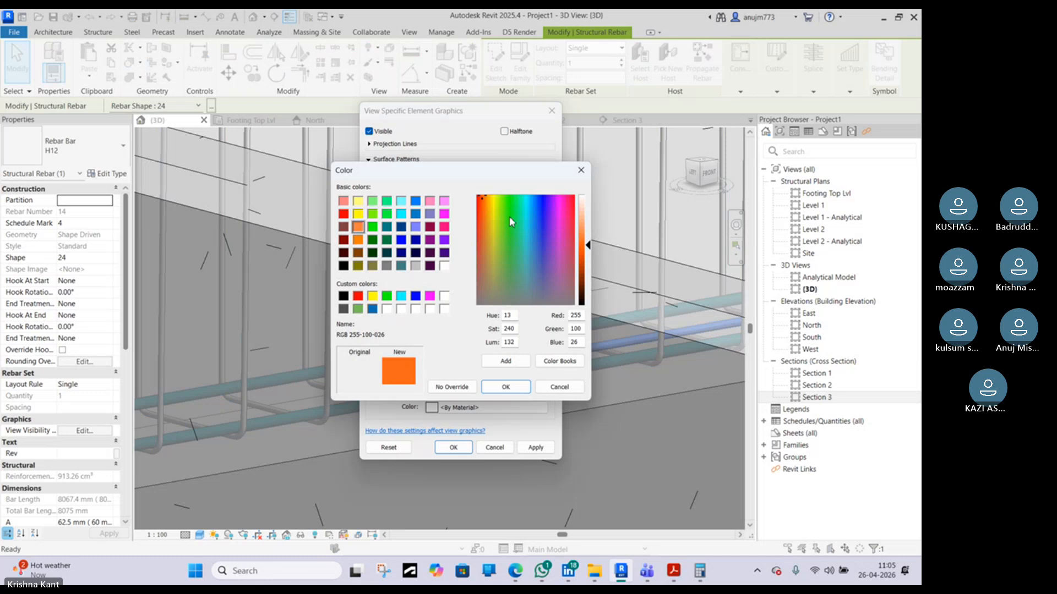
left_click_drag(484, 207, 486, 203)
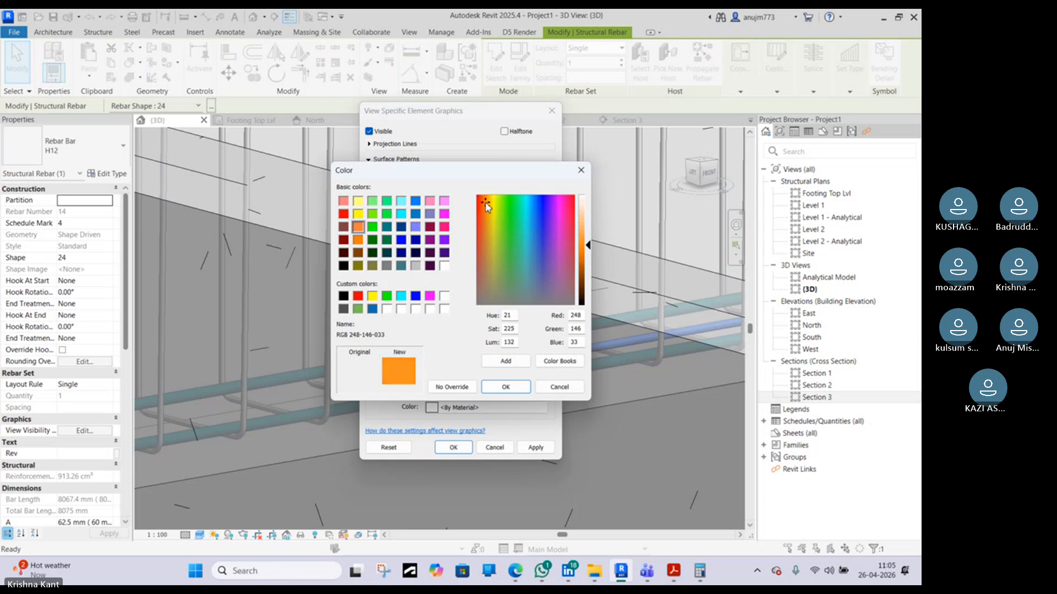
left_click(586, 237)
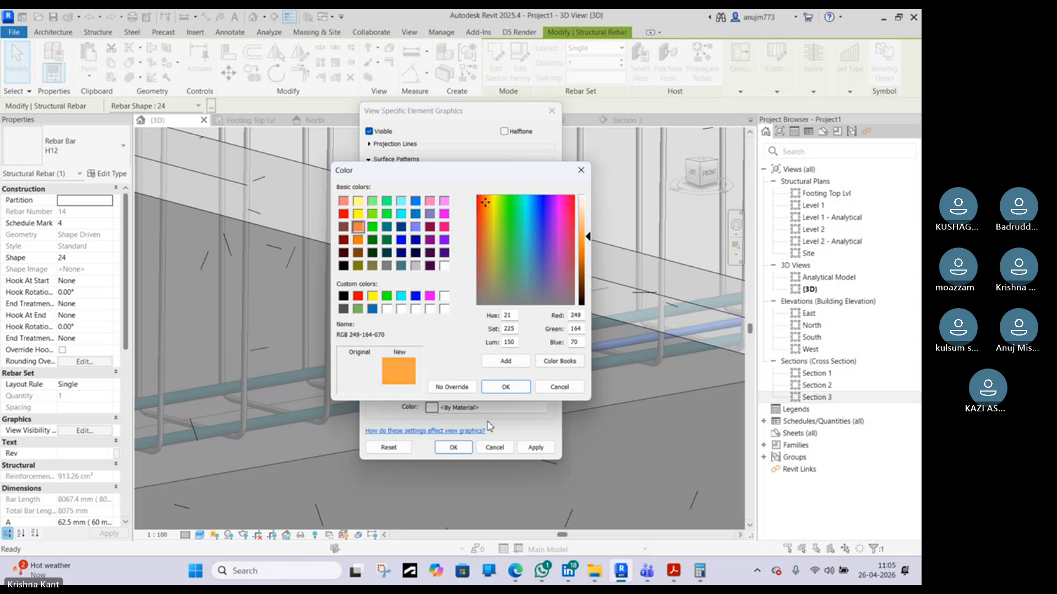
left_click(505, 387)
left_click(452, 511)
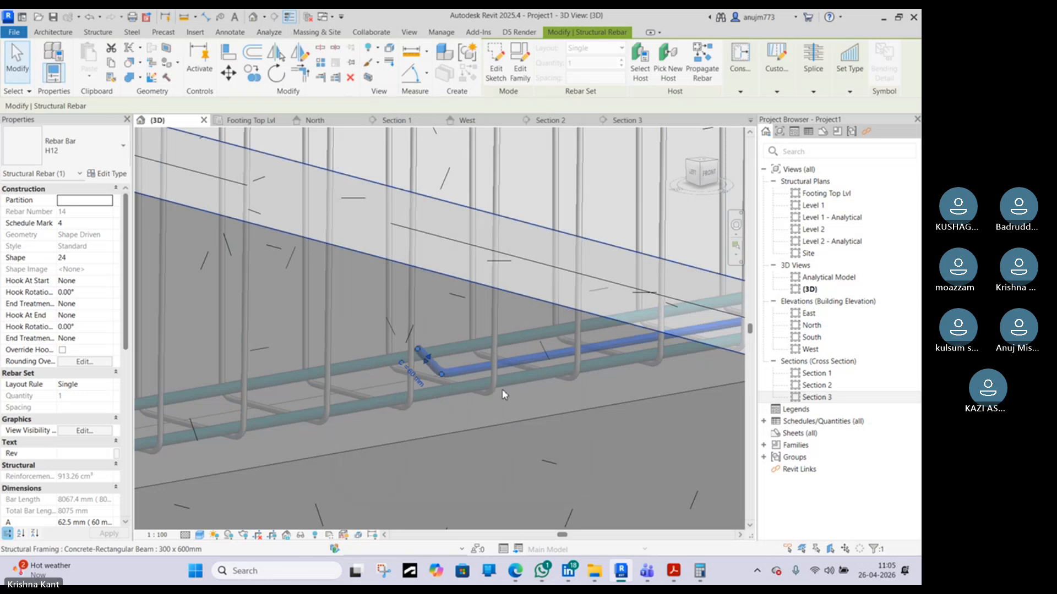
Select both beams and the column and override their graphics in this view with 82 surface transparency
key("Escape")
scroll(484, 286, "down", 1)
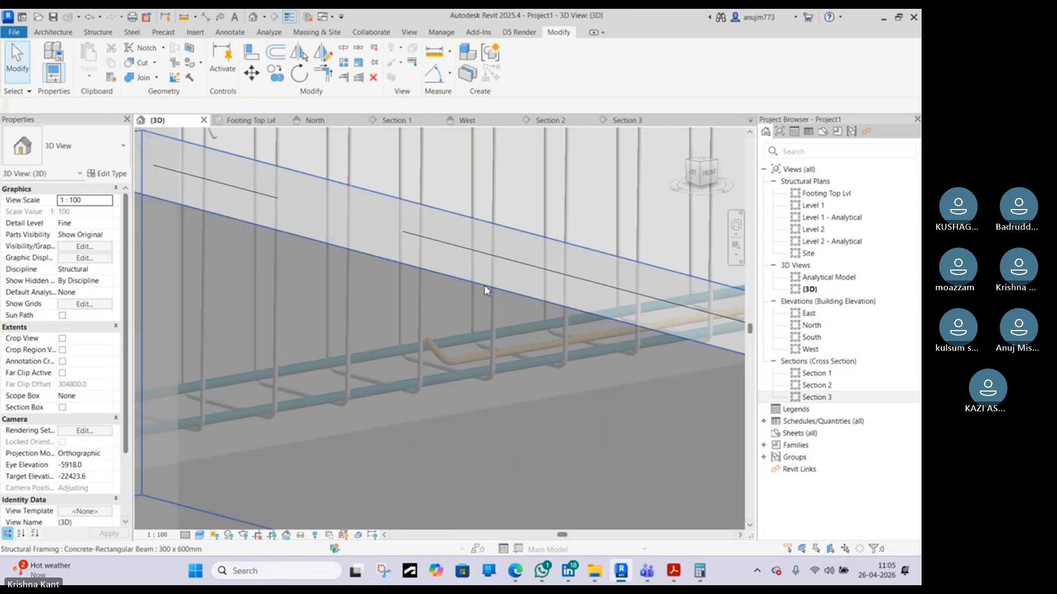
scroll(484, 290, "down", 5)
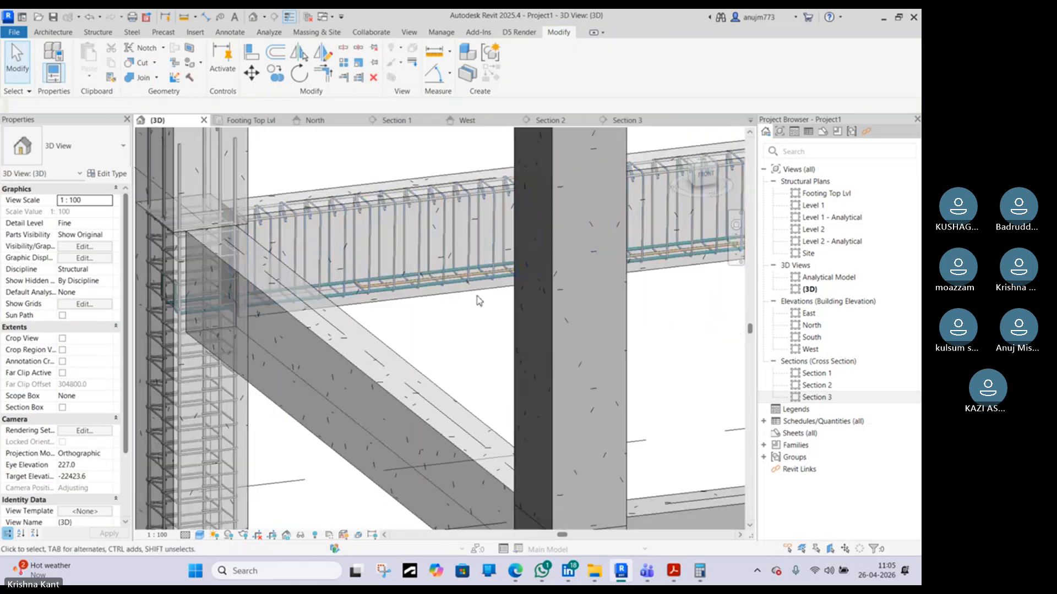
left_click(478, 294)
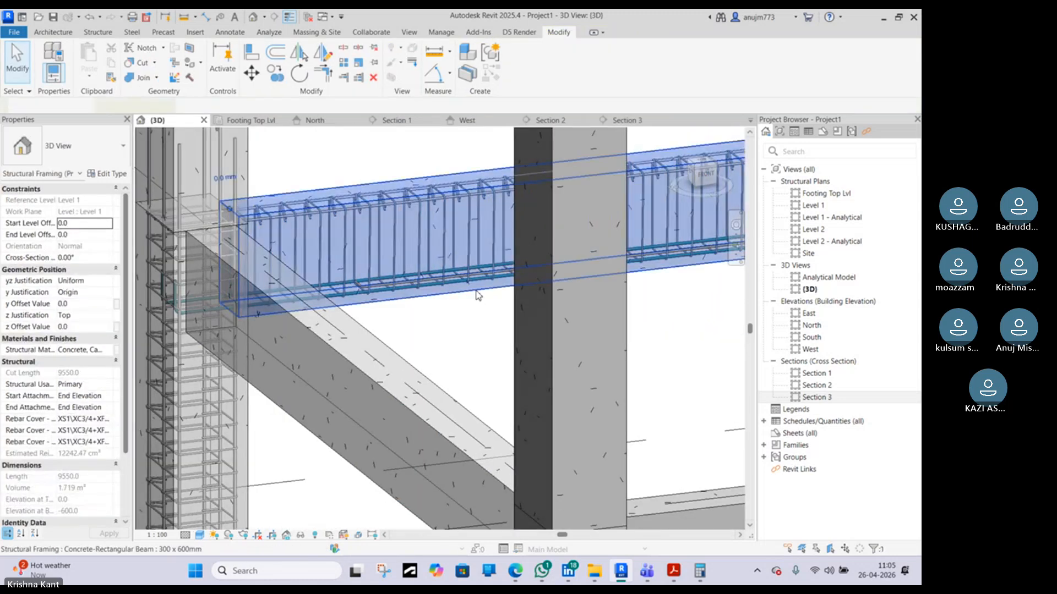
left_click(358, 322, "ctrl")
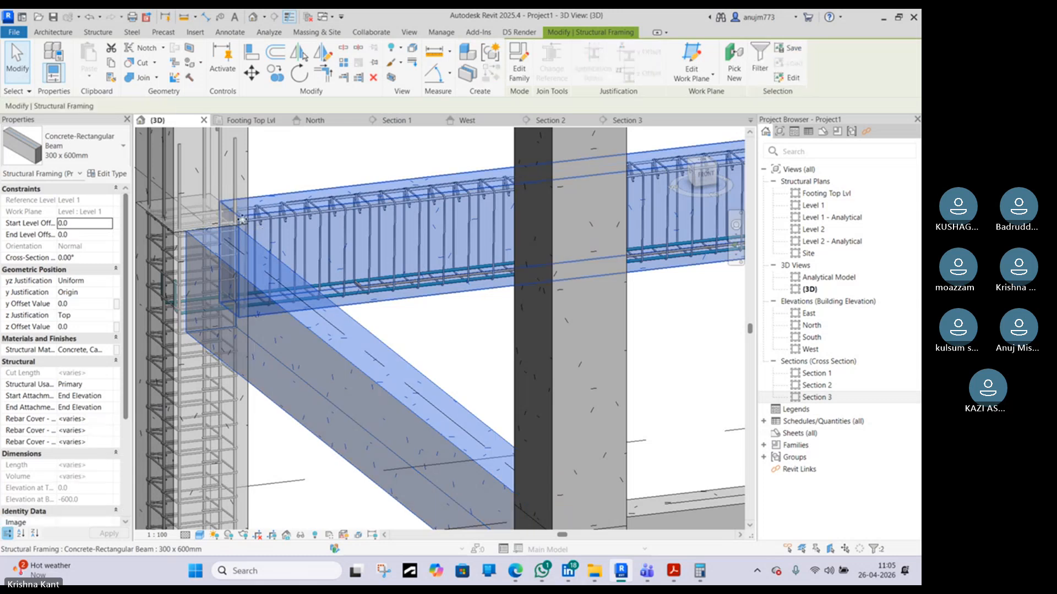
left_click(243, 220, "ctrl")
middle_click_drag(199, 209, 242, 207)
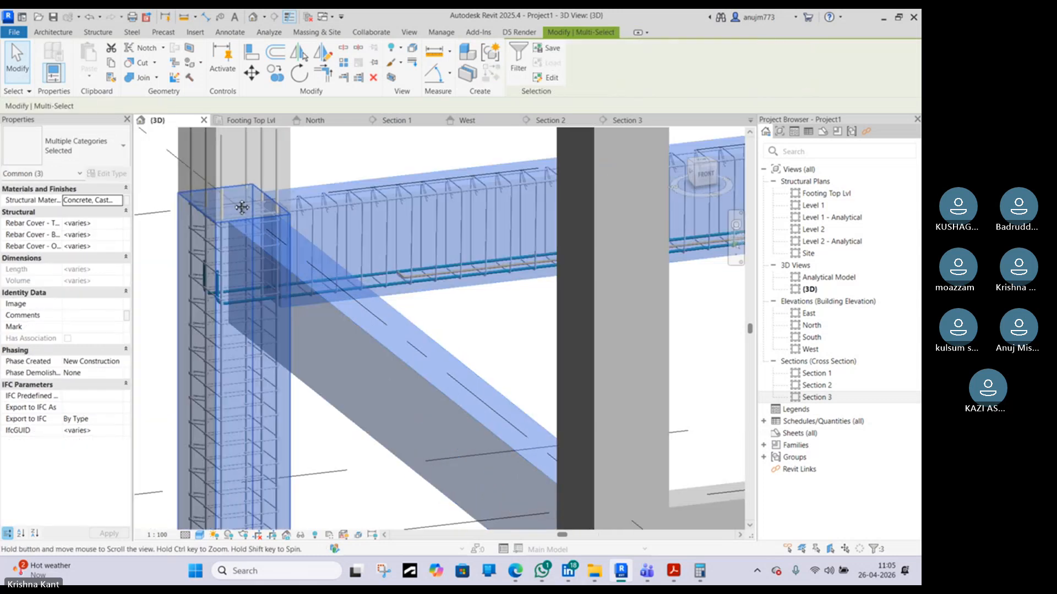
right_click(220, 214)
mouse_move(319, 298)
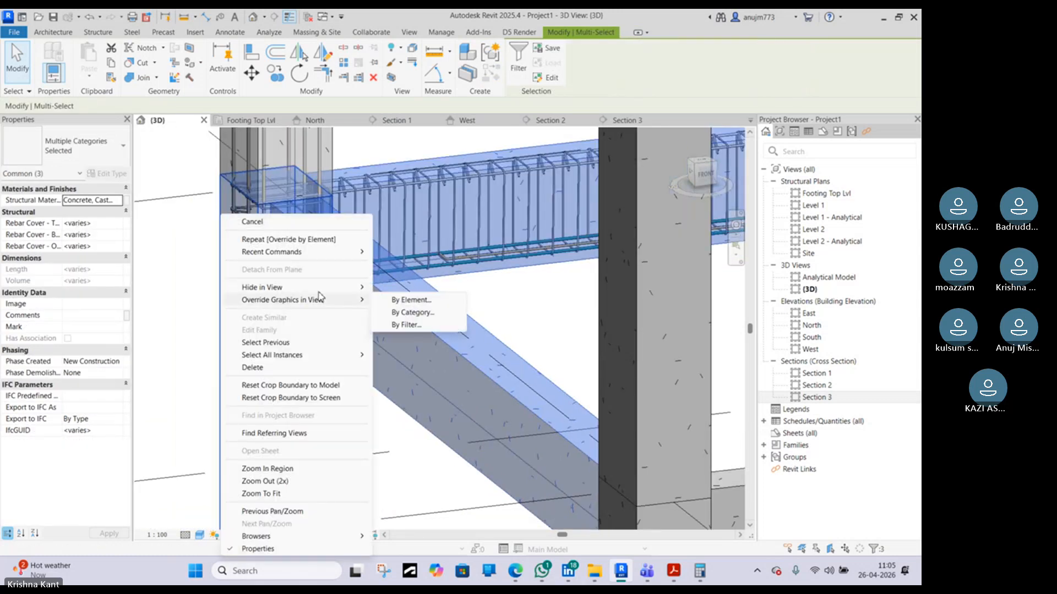
left_click(444, 300)
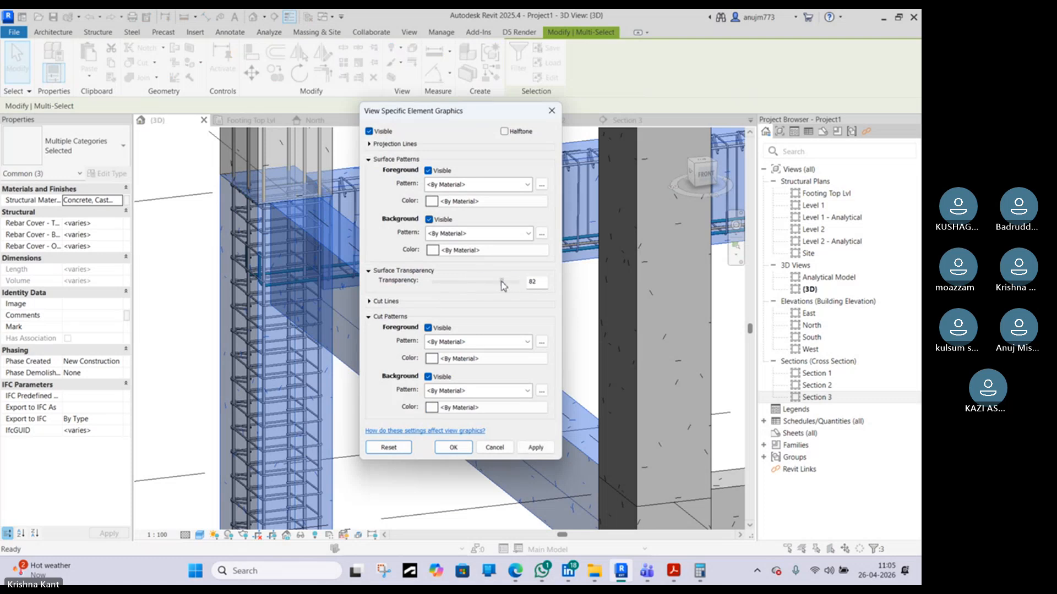
left_click(466, 443)
left_click(510, 321)
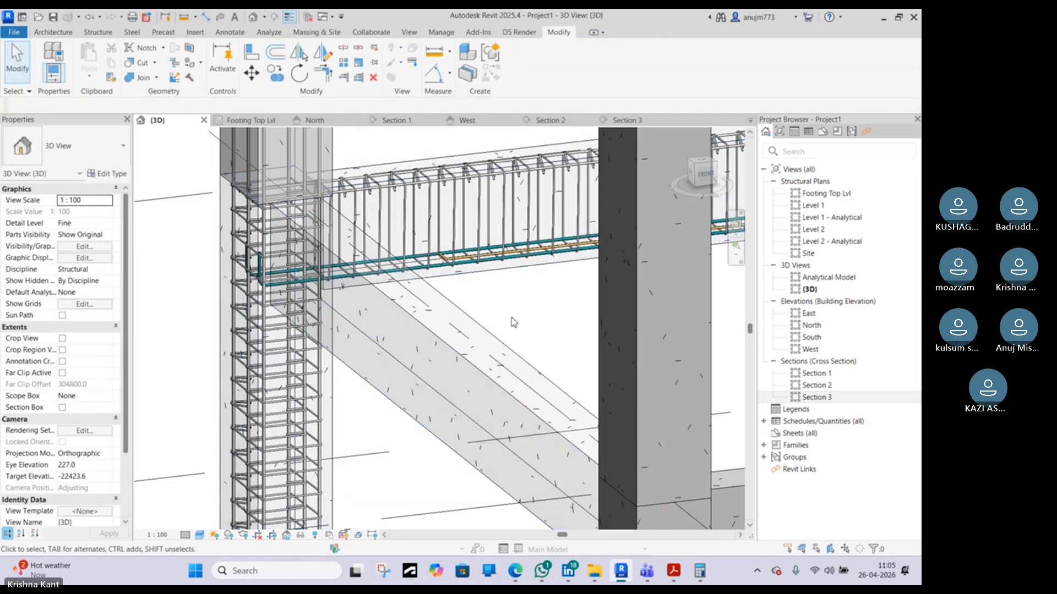
Select the beam stirrup sets and column ties and override their surface foreground to solid fill, colour RGB 074-074-255
middle_click_drag(510, 318, 337, 388)
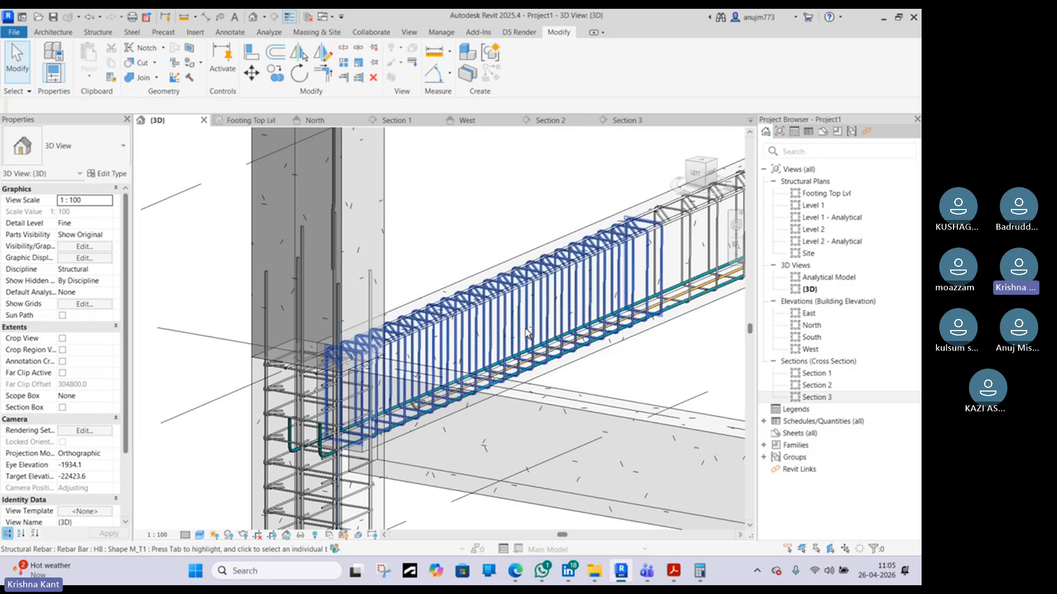
middle_click_drag(509, 385, 477, 362, "shift")
scroll(477, 355, "up", 3)
left_click(479, 318)
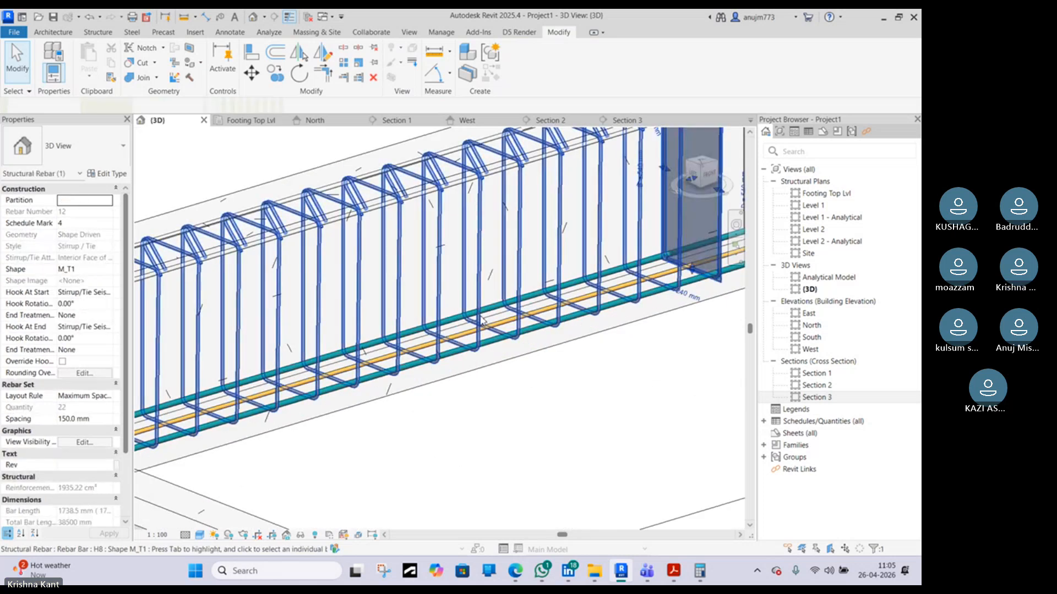
scroll(479, 317, "down", 3)
middle_click_drag(542, 296, 469, 331)
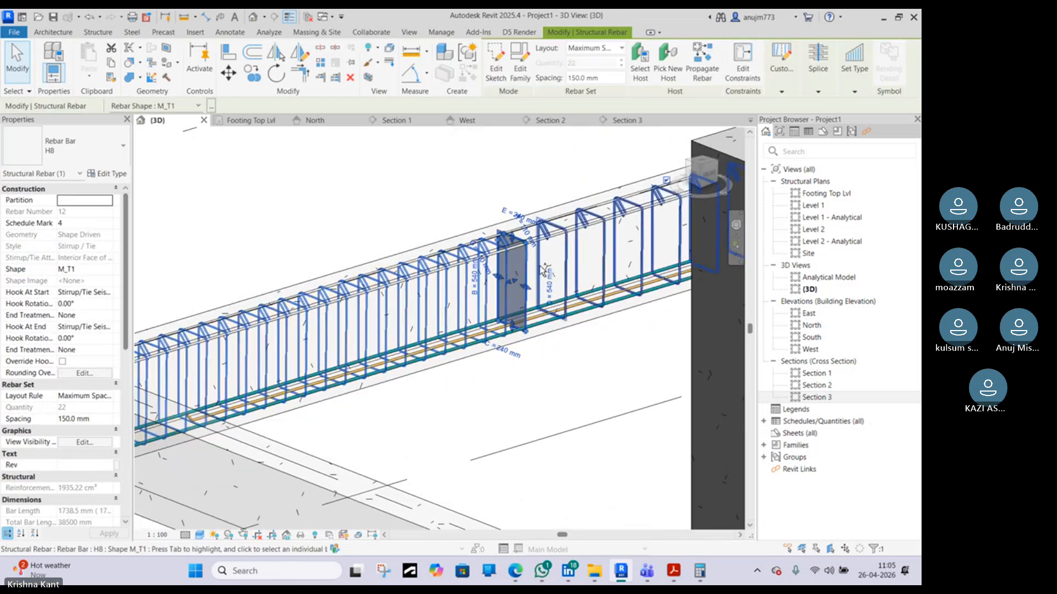
left_click(541, 267, "ctrl")
middle_click_drag(587, 290, 291, 357)
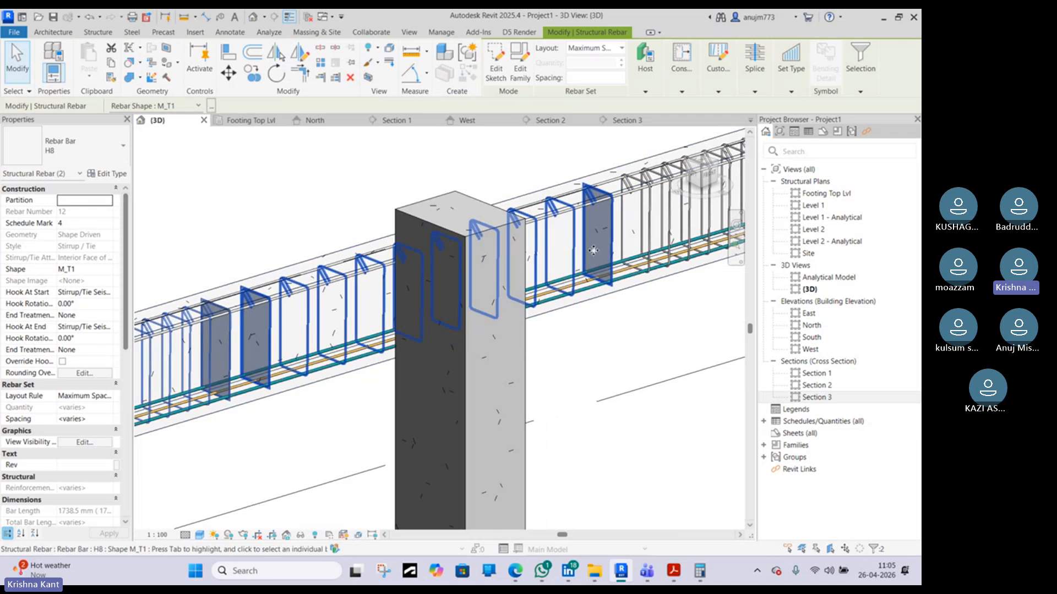
left_click(640, 240, "ctrl")
middle_click_drag(643, 242, 427, 254)
scroll(428, 254, "down", 5)
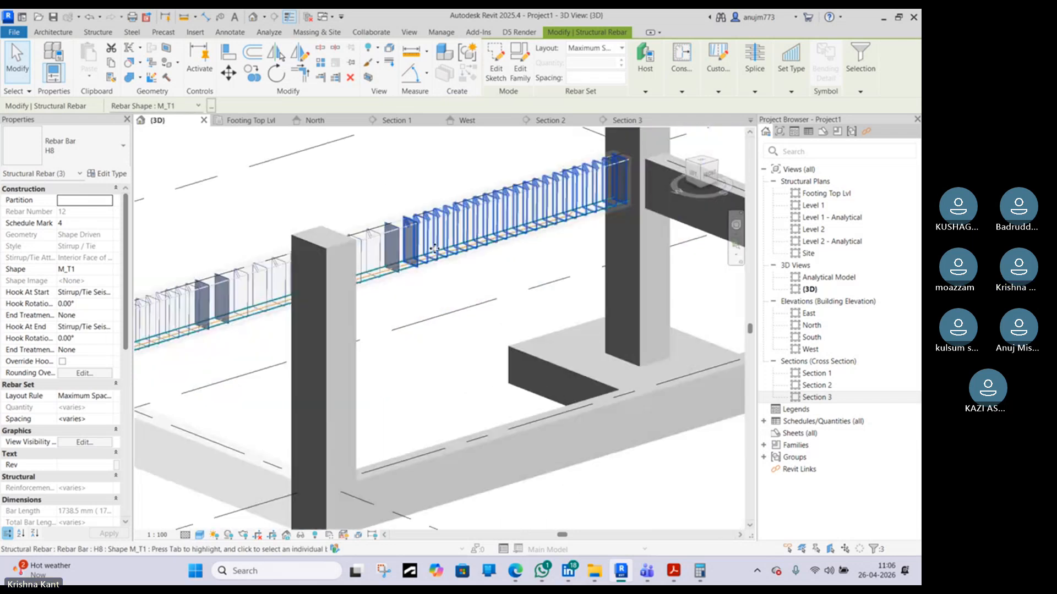
middle_click_drag(405, 327, 401, 329)
scroll(402, 329, "up", 8)
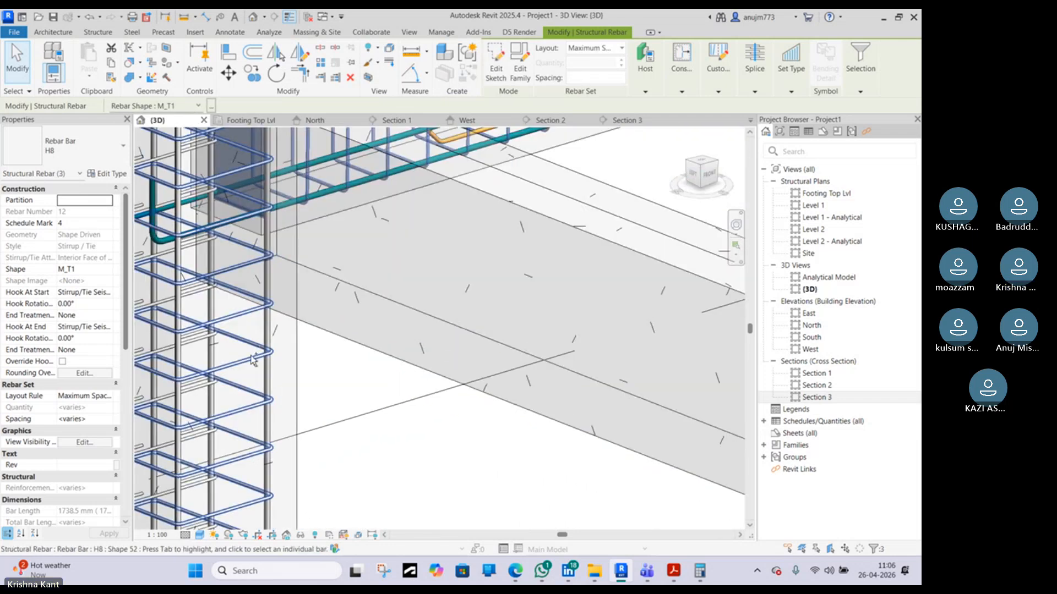
left_click(240, 319, "ctrl")
scroll(240, 319, "down", 3)
middle_click_drag(260, 405, 397, 302)
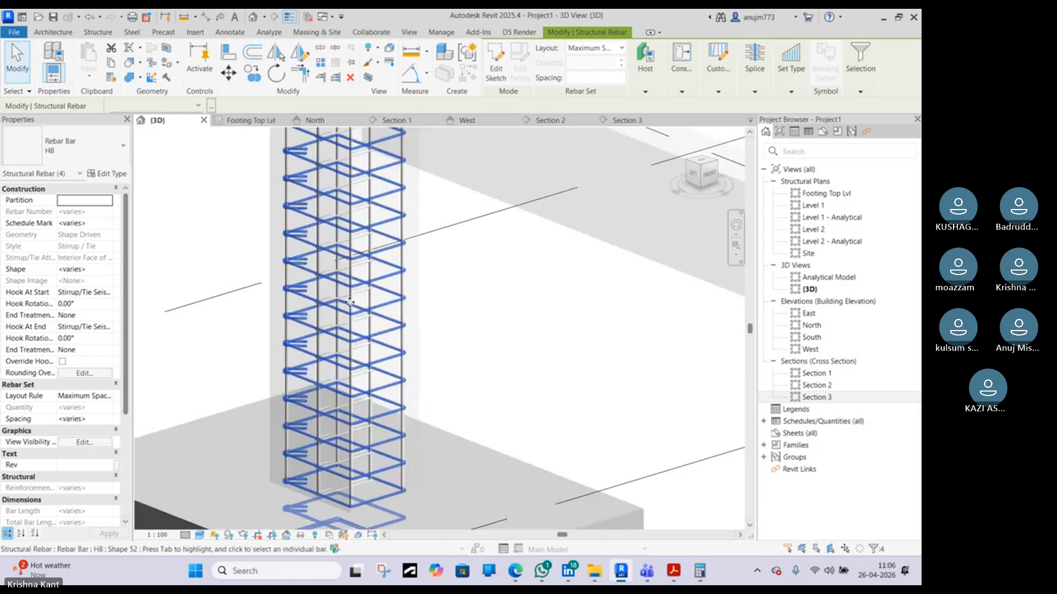
scroll(362, 335, "up", 3)
scroll(363, 338, "down", 2)
left_click(366, 339, "ctrl")
scroll(369, 344, "down", 4)
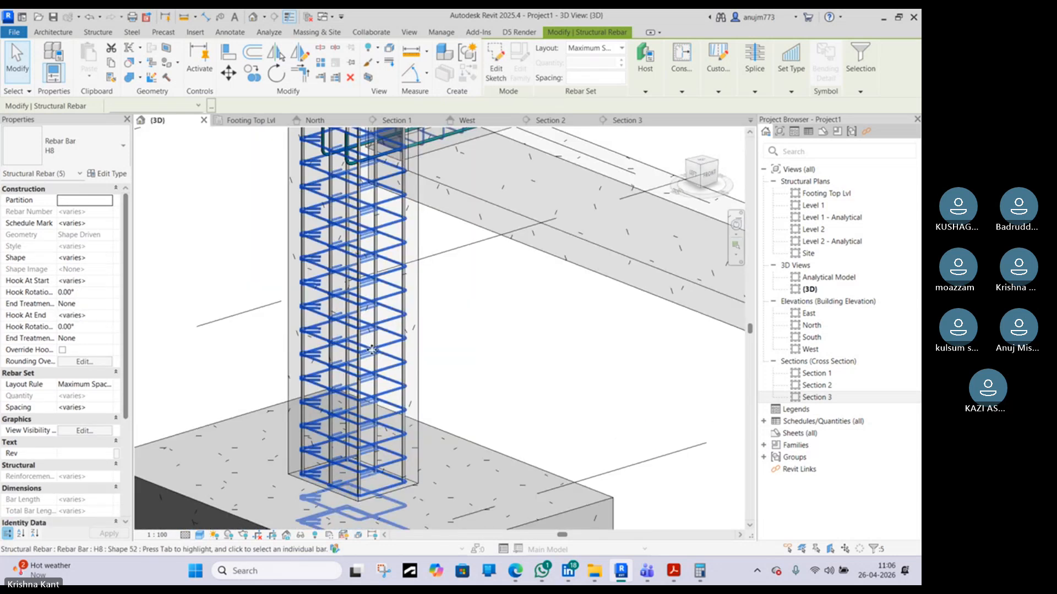
right_click(382, 315)
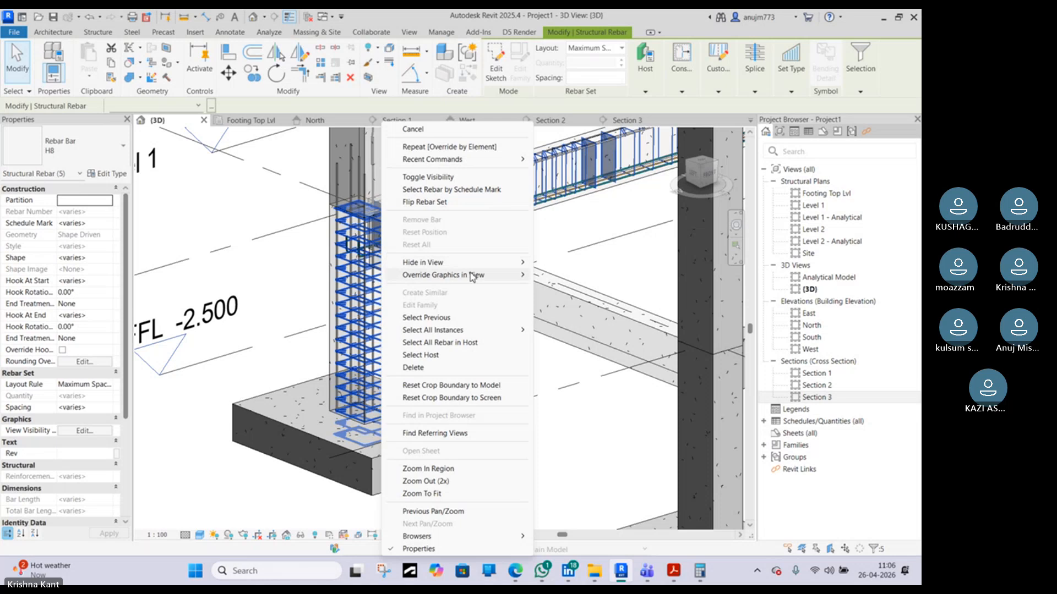
left_click(559, 275)
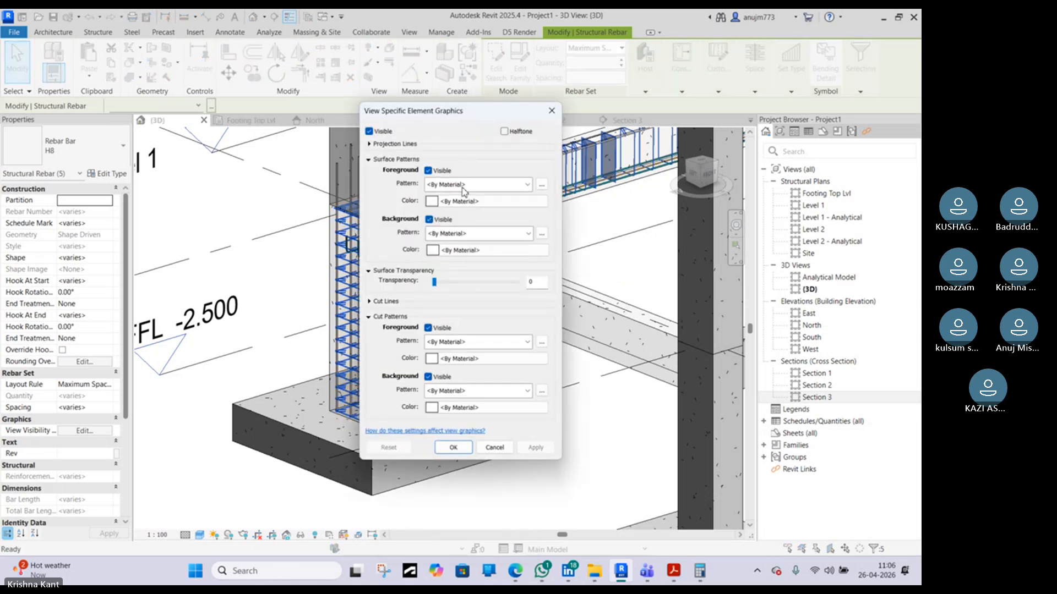
left_click(464, 187)
left_click(472, 205)
left_click(478, 201)
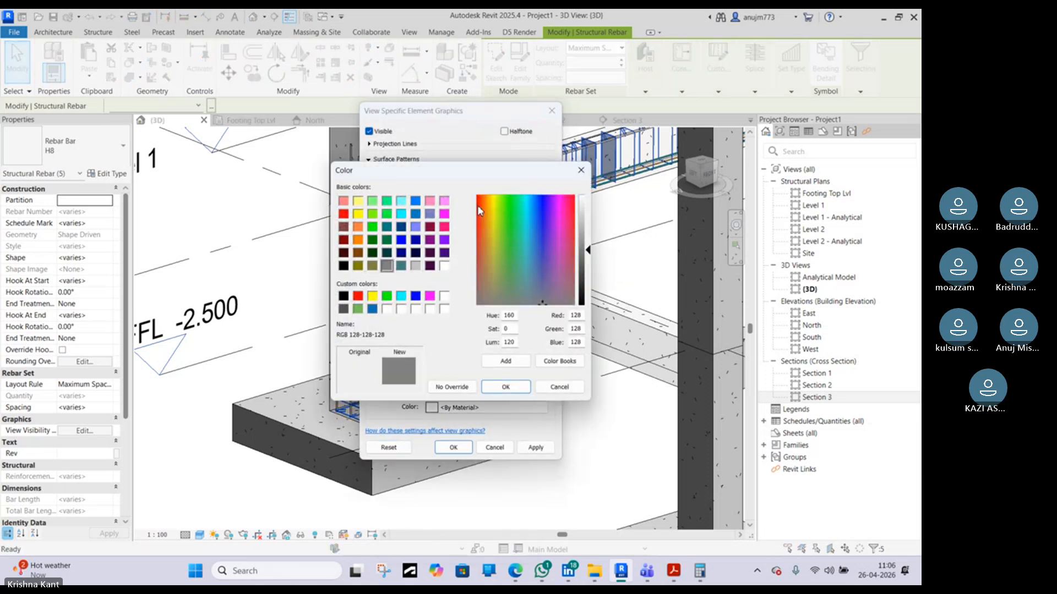
left_click(403, 240)
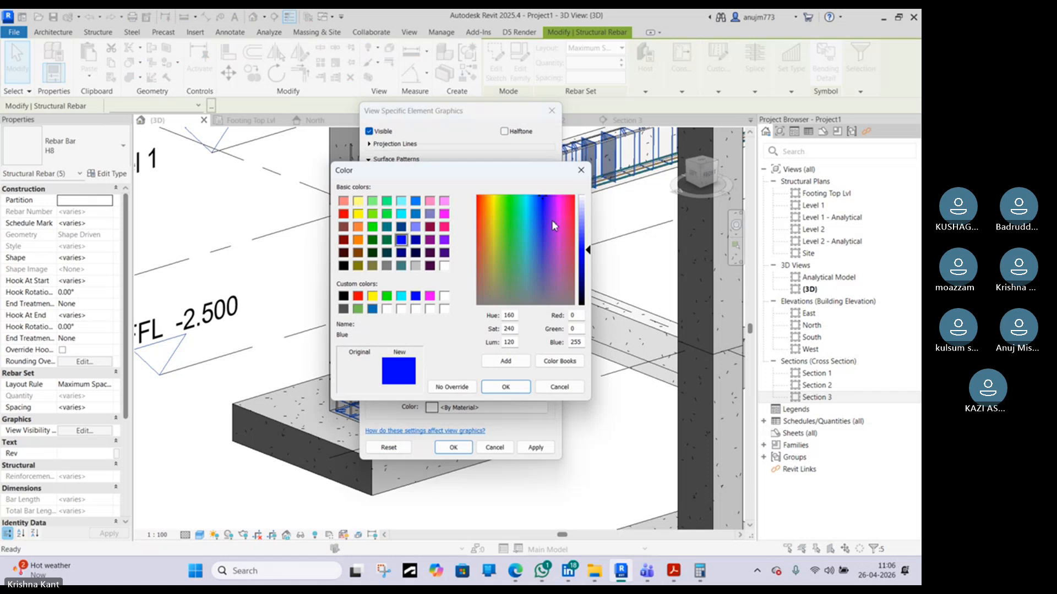
left_click(583, 238)
left_click(505, 386)
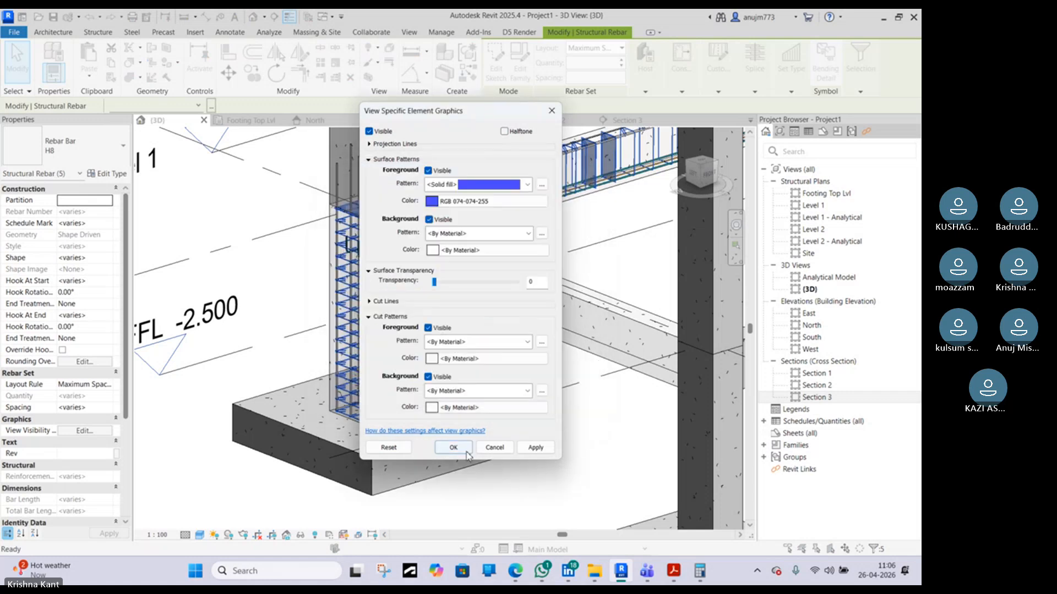
left_click(466, 453)
Select the two top bars of the beam and override their surface foreground to solid fill, colour RGB 255-000-128
left_click(598, 243)
middle_click_drag(597, 243, 519, 370)
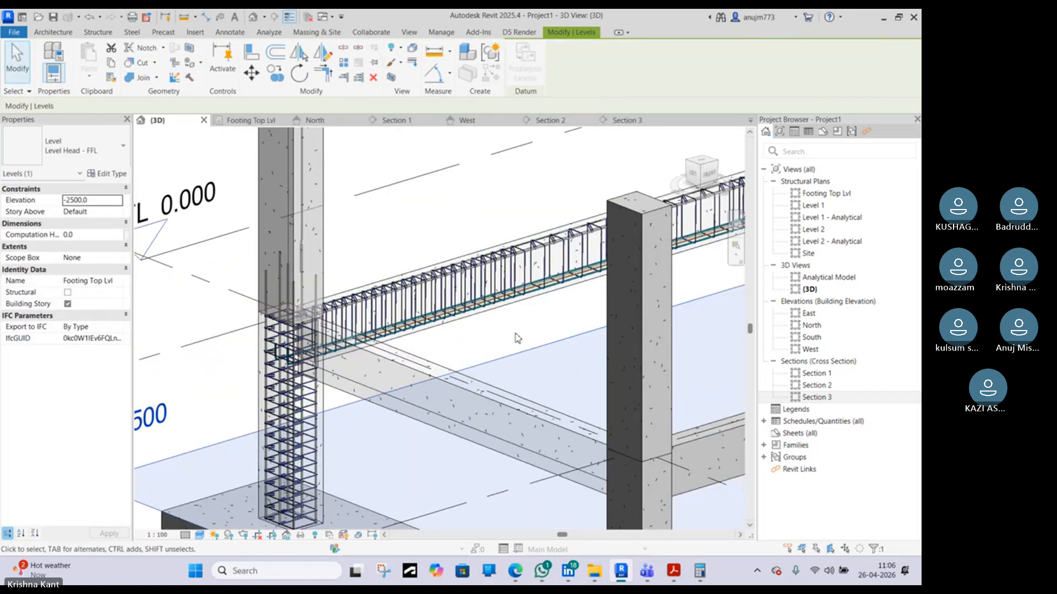
left_click(516, 331)
scroll(515, 328, "up", 3)
scroll(514, 323, "up", 2)
middle_click_drag(426, 326, 600, 382)
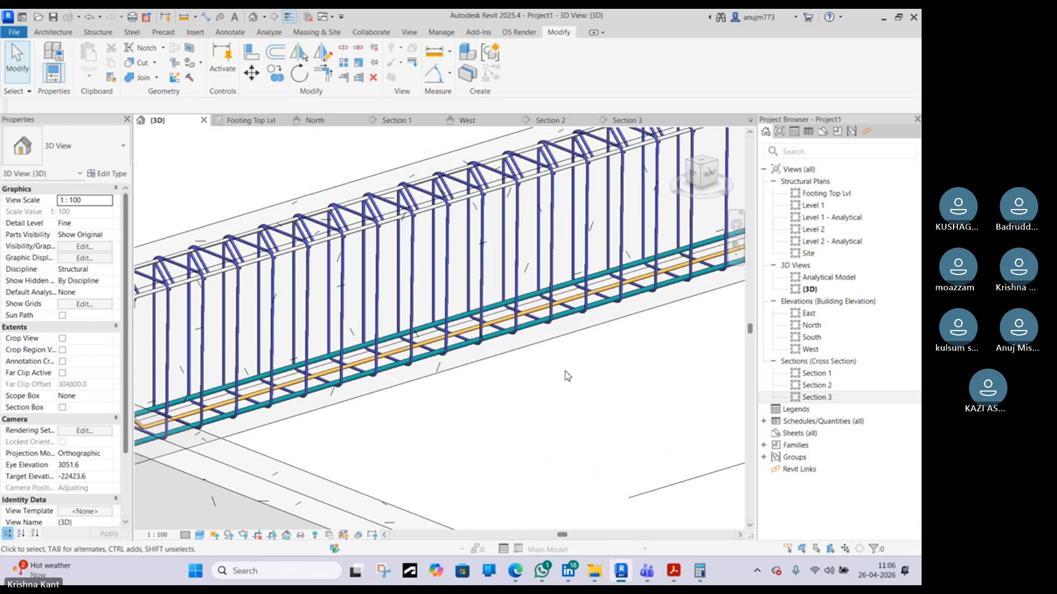
scroll(349, 352, "up", 3)
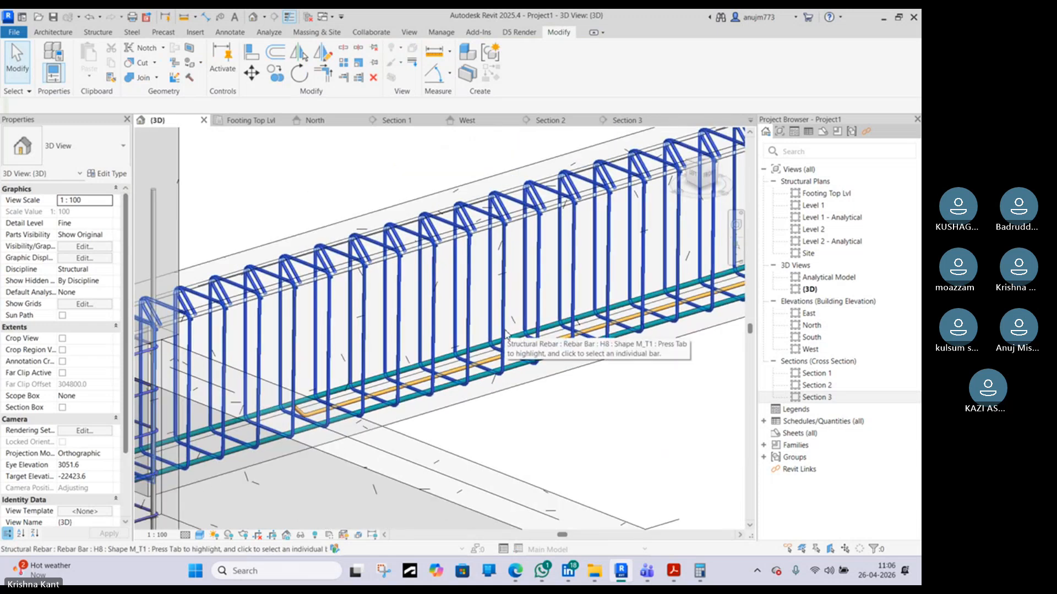
scroll(505, 333, "up", 2)
scroll(319, 271, "up", 3)
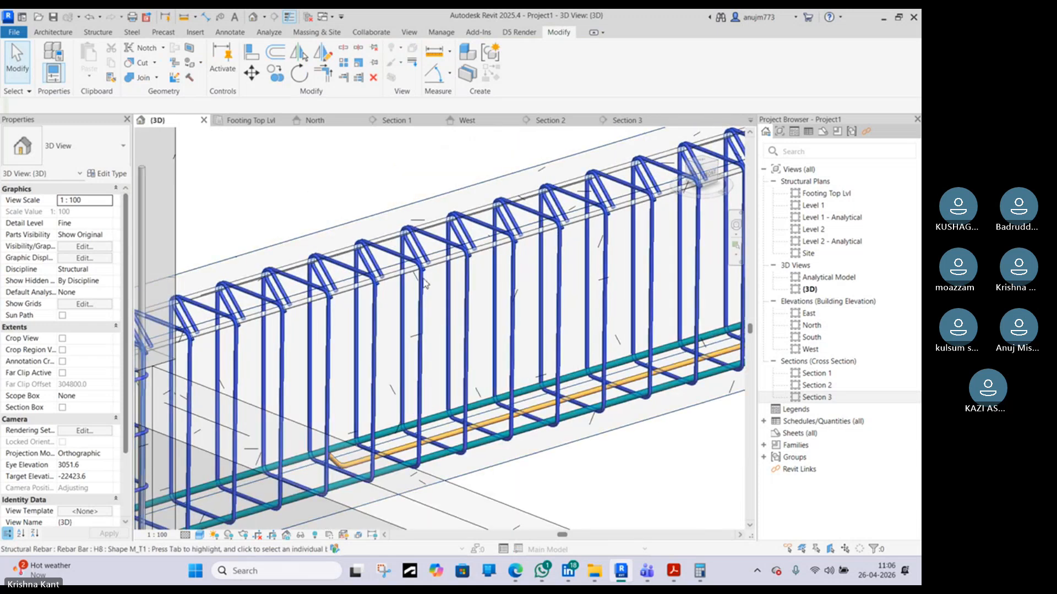
scroll(446, 308, "down", 3)
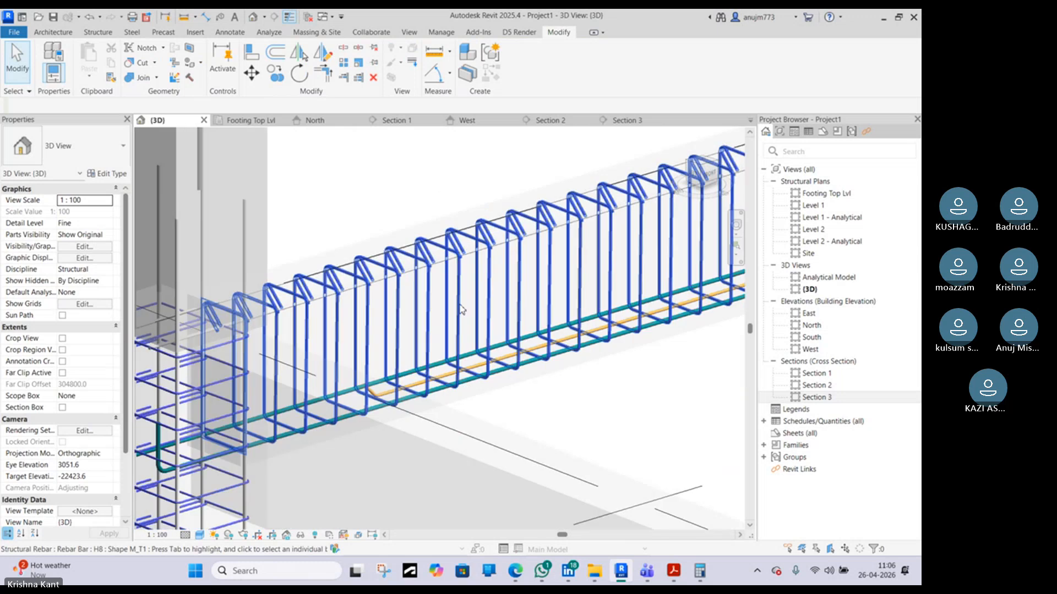
scroll(446, 344, "up", 1)
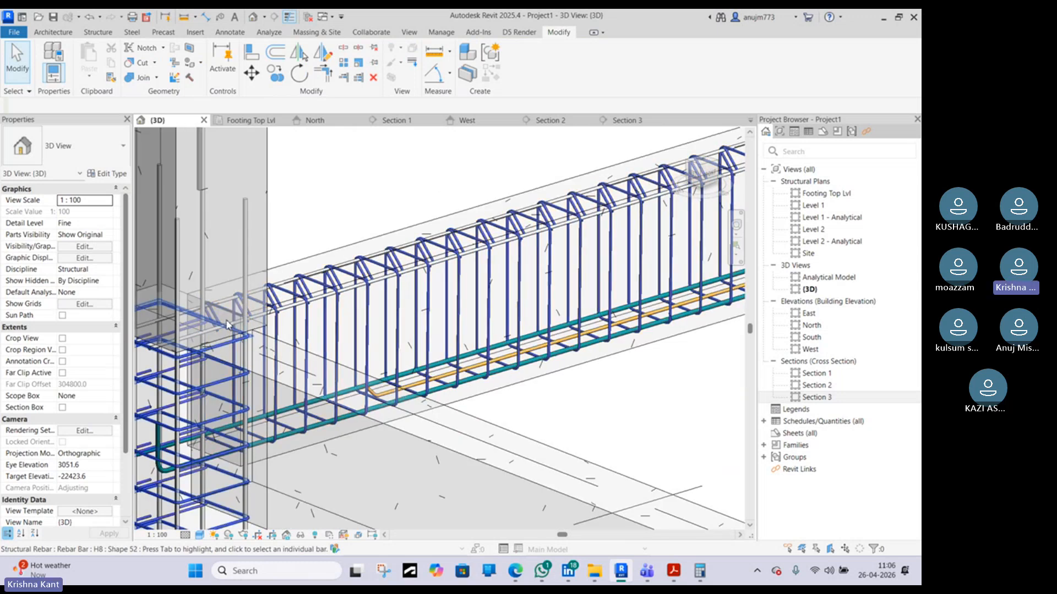
scroll(321, 300, "up", 3)
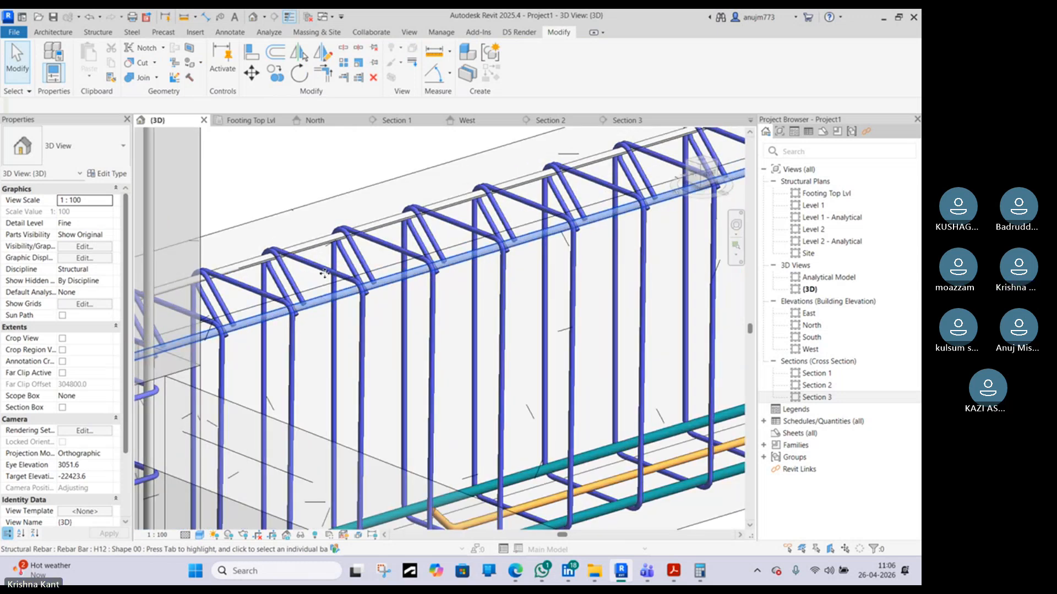
left_click(323, 246)
left_click(324, 246, "ctrl")
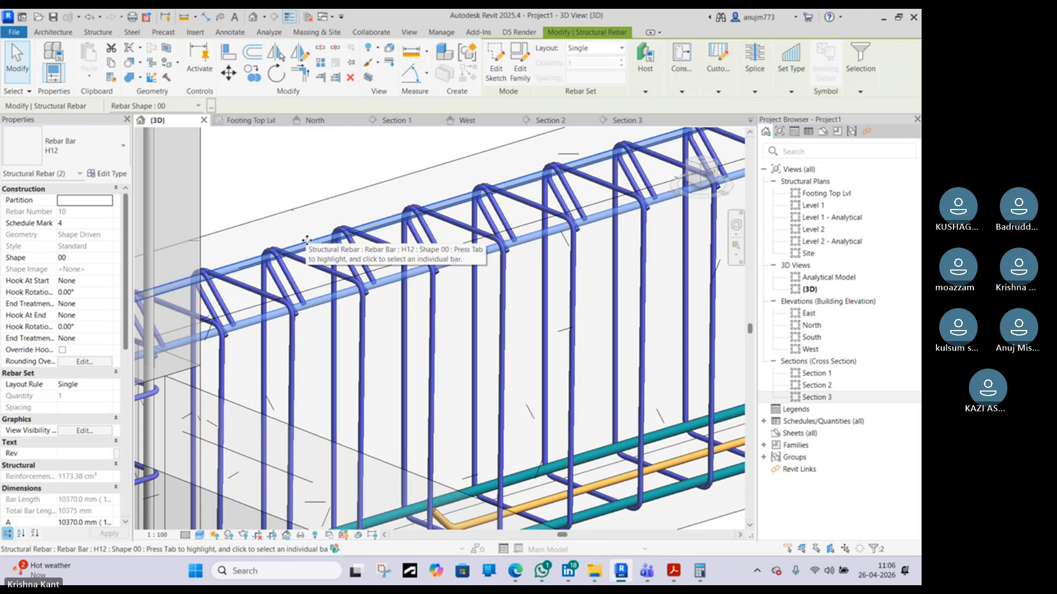
right_click(307, 245)
mouse_move(404, 274)
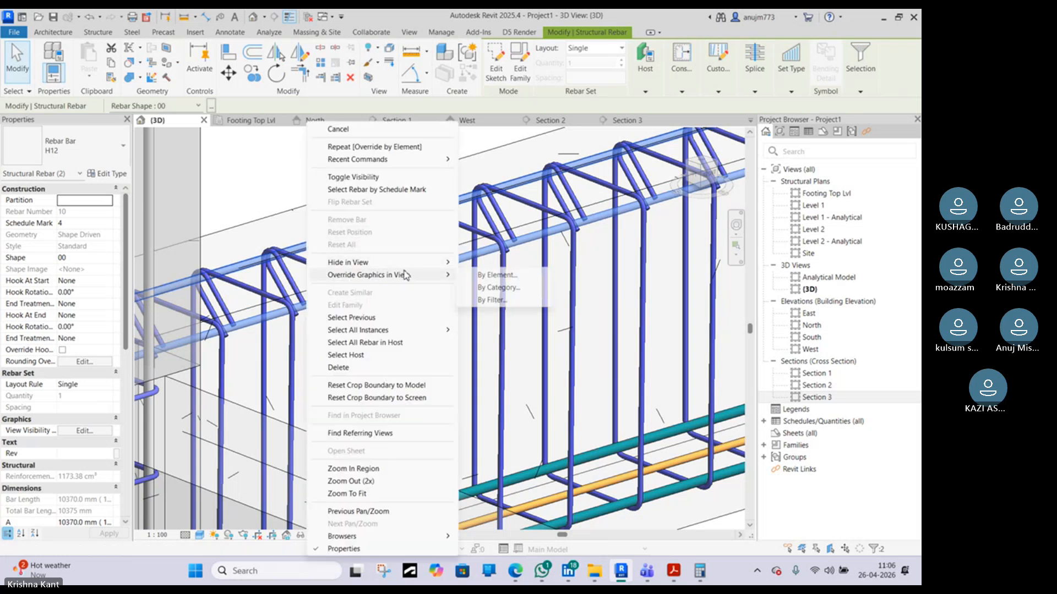
left_click(487, 275)
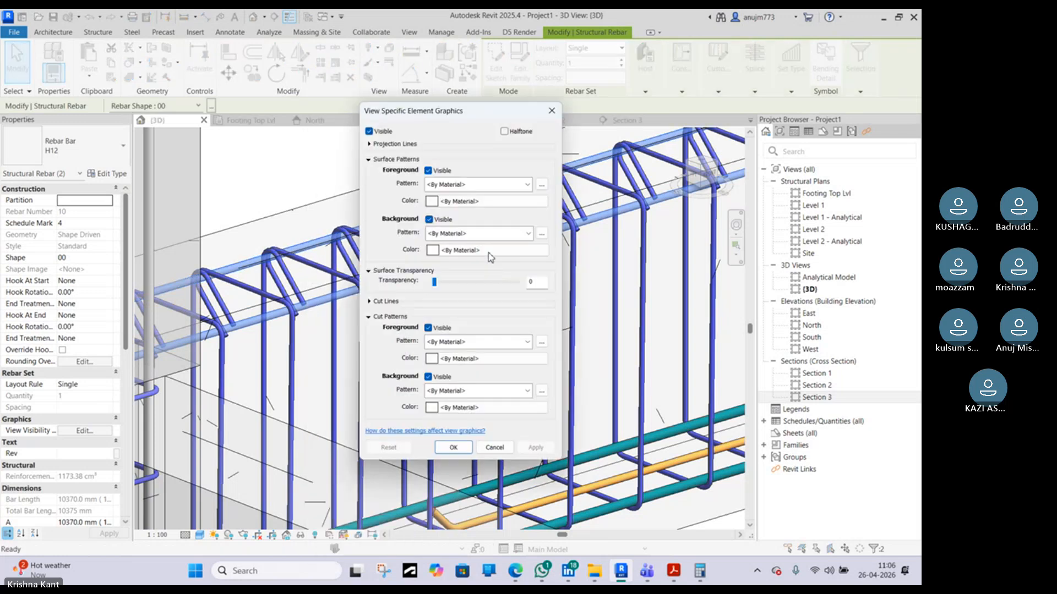
left_click(450, 187)
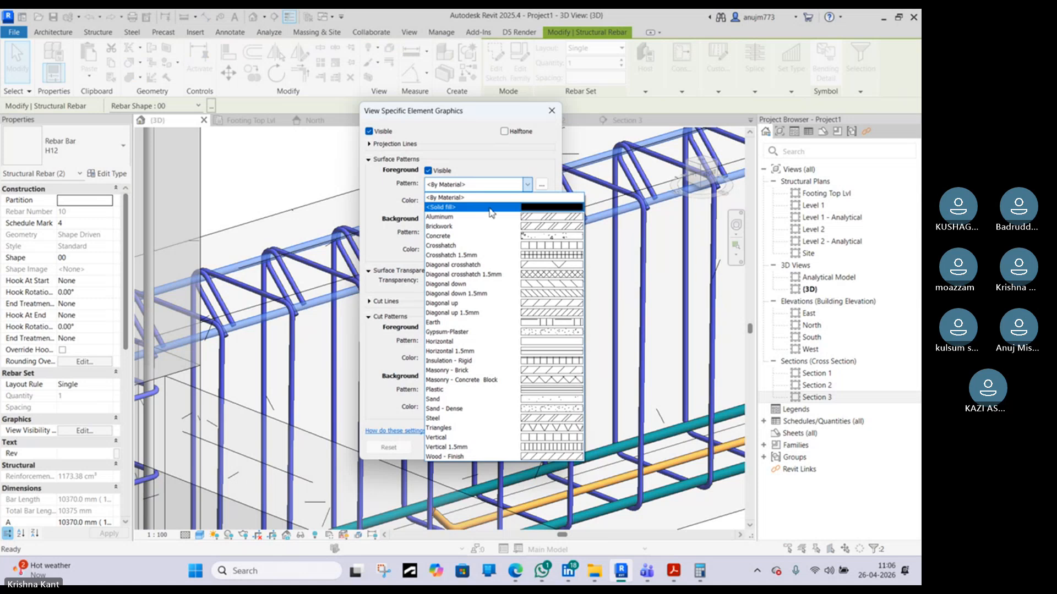
left_click(491, 208)
left_click(475, 201)
left_click(444, 227)
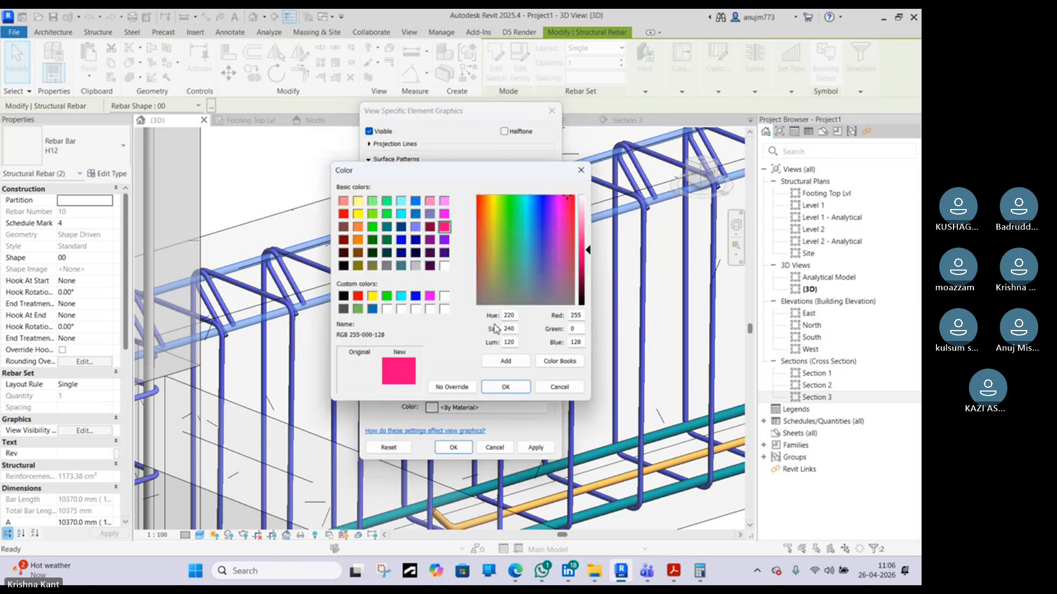
left_click(504, 387)
left_click(453, 448)
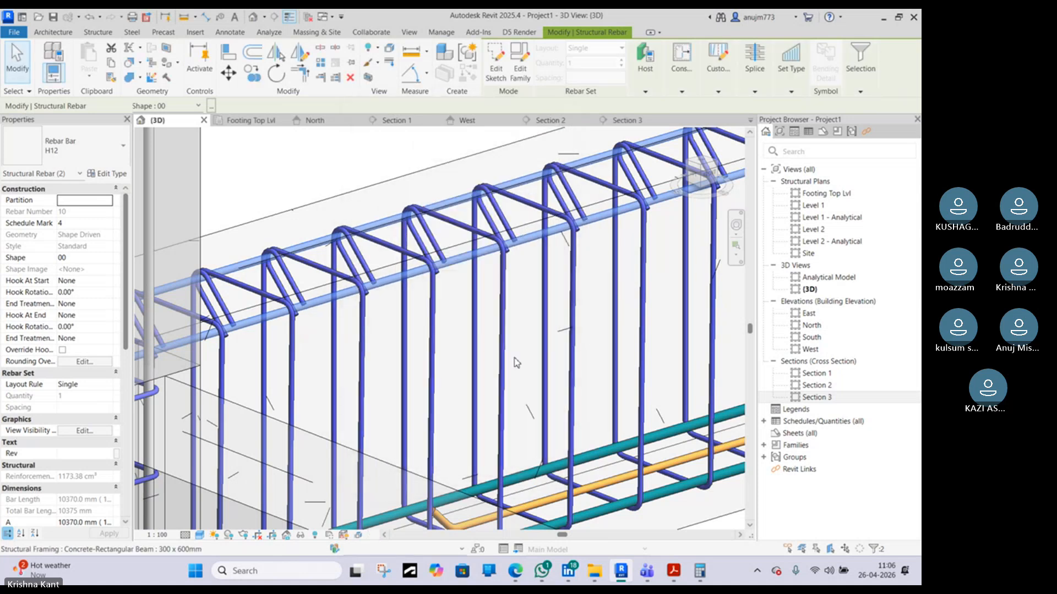
Inspect the recoloured top bars and stirrups in the 3D view
left_click(539, 319)
scroll(519, 313, "down", 3)
left_click(519, 313)
left_click(525, 235)
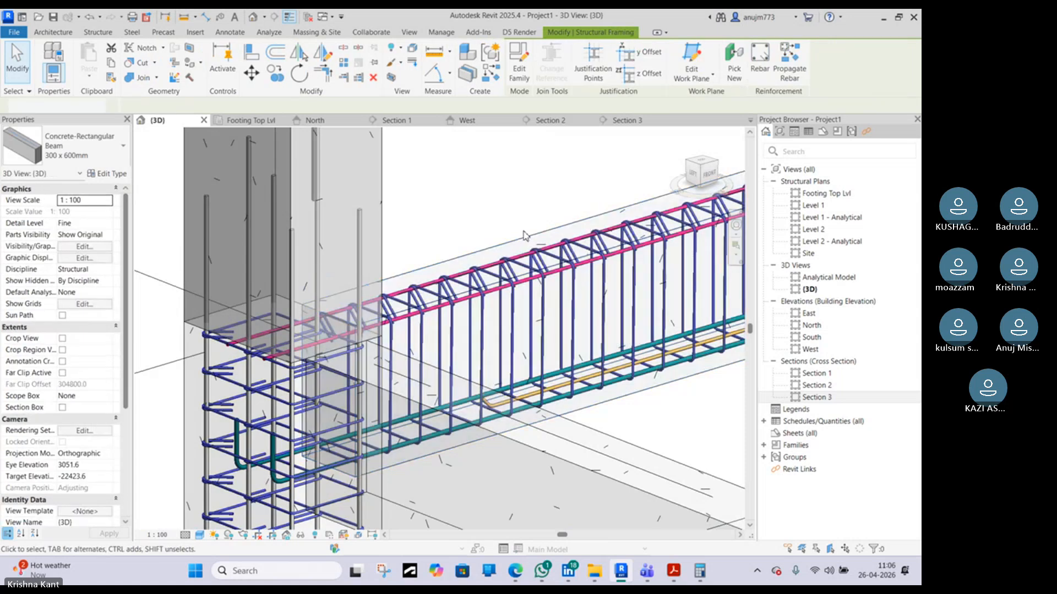
scroll(544, 240, "up", 3)
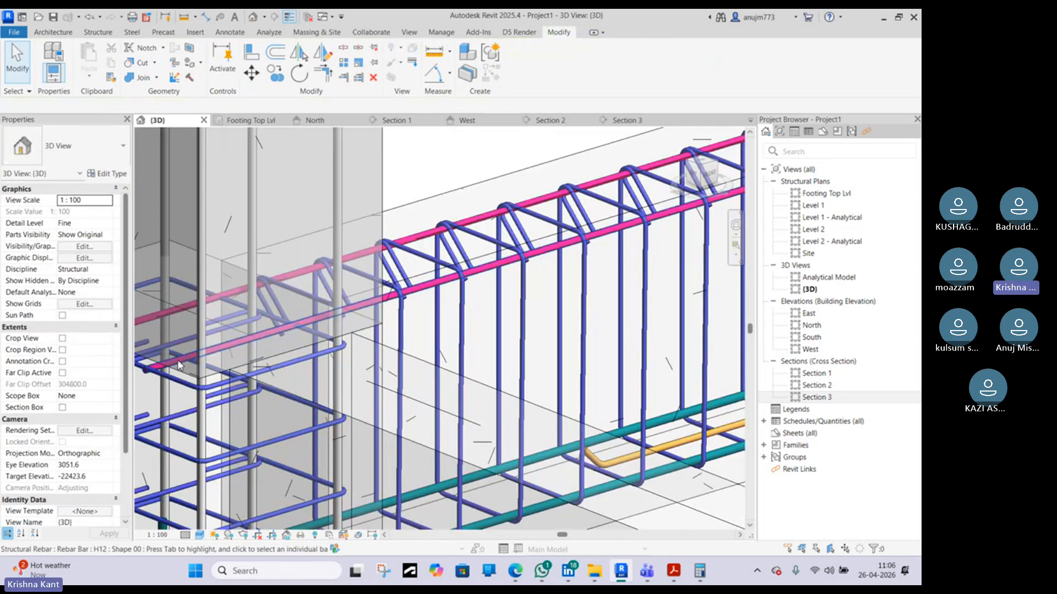
scroll(453, 240, "up", 2)
scroll(484, 238, "up", 3)
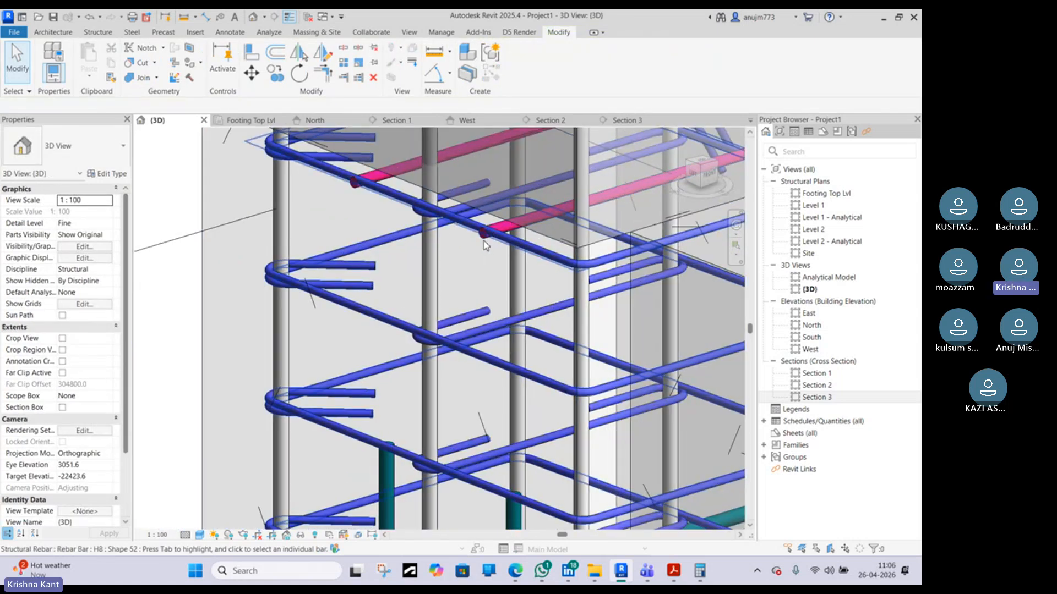
scroll(484, 241, "up", 2)
left_click(484, 240)
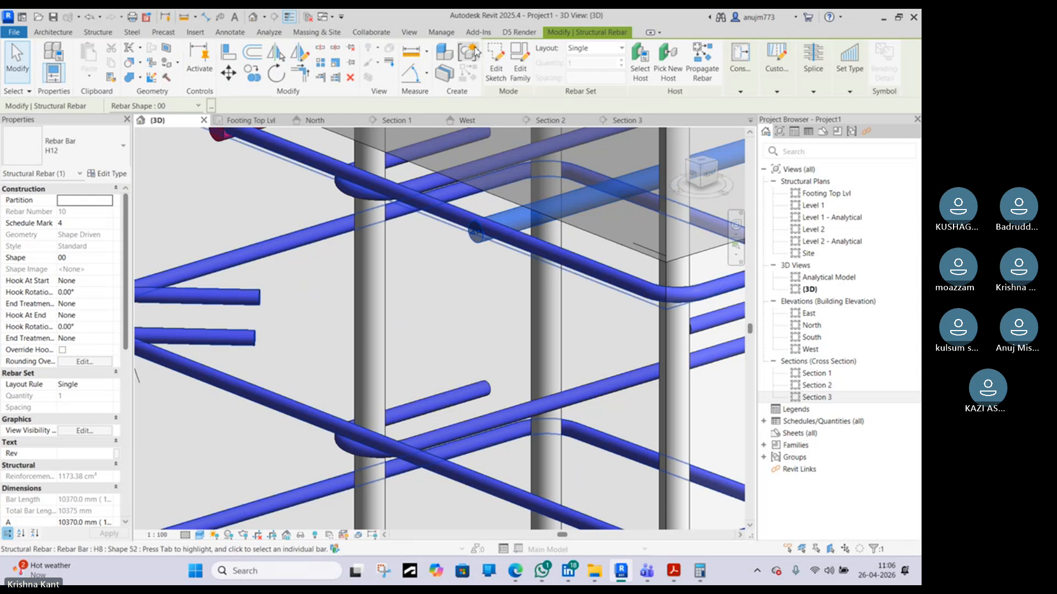
left_click(504, 79)
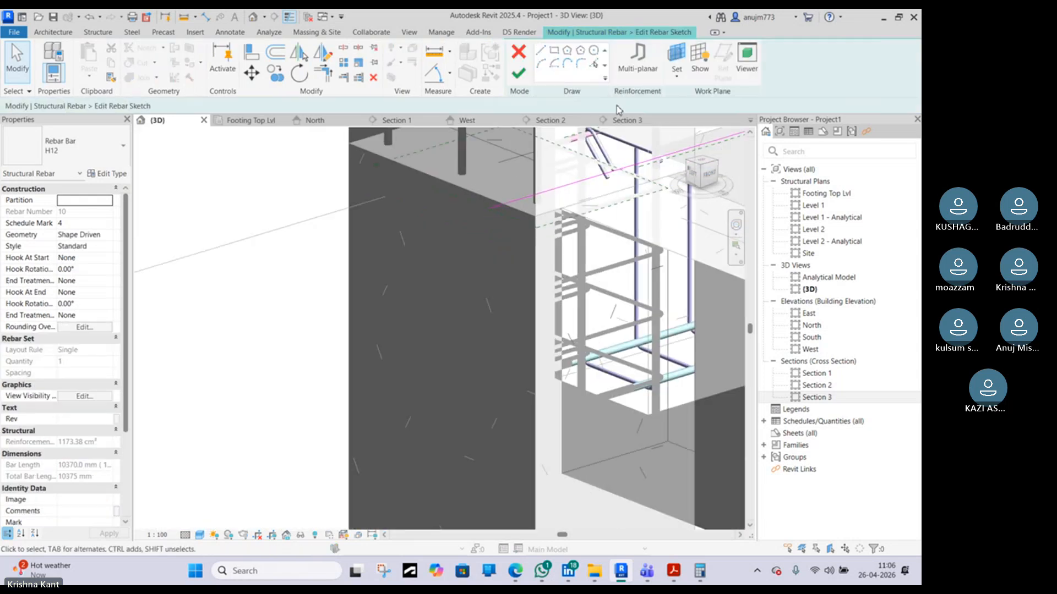
left_click(625, 121)
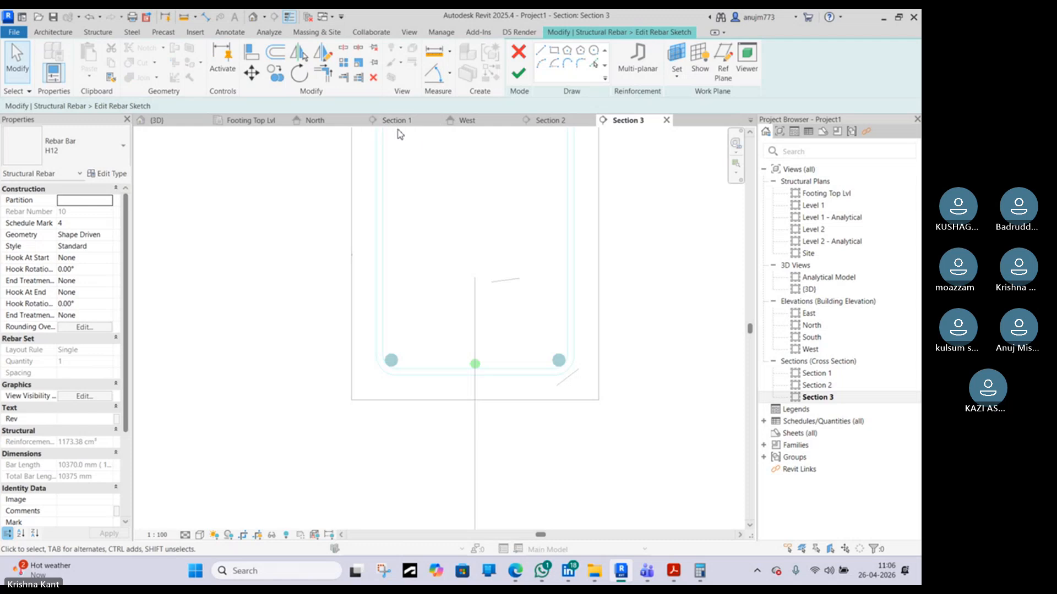
left_click(519, 52)
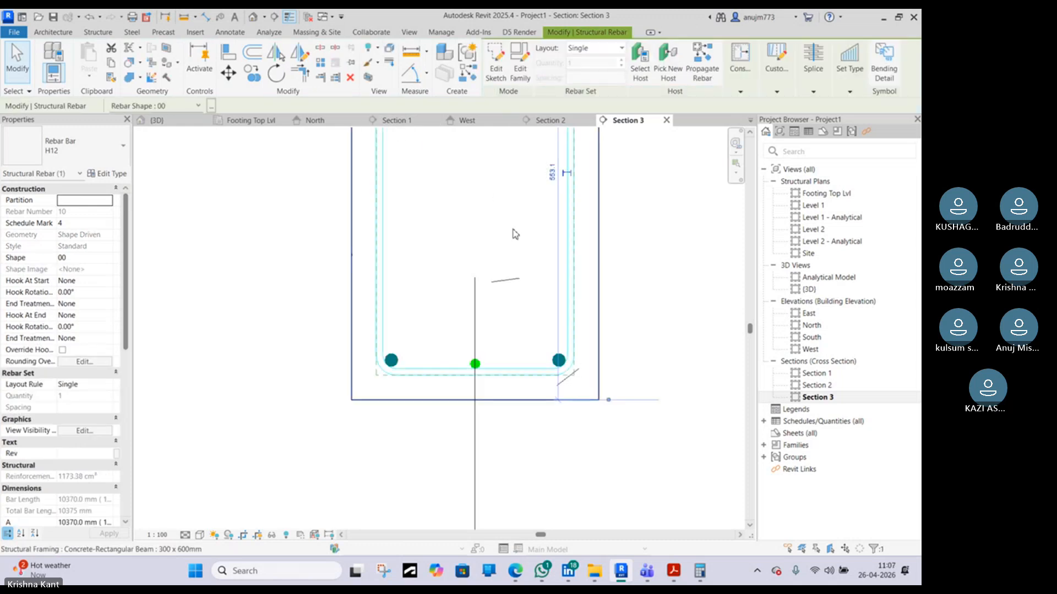
middle_click_drag(504, 279, 483, 337)
scroll(482, 337, "down", 3)
scroll(478, 257, "up", 5)
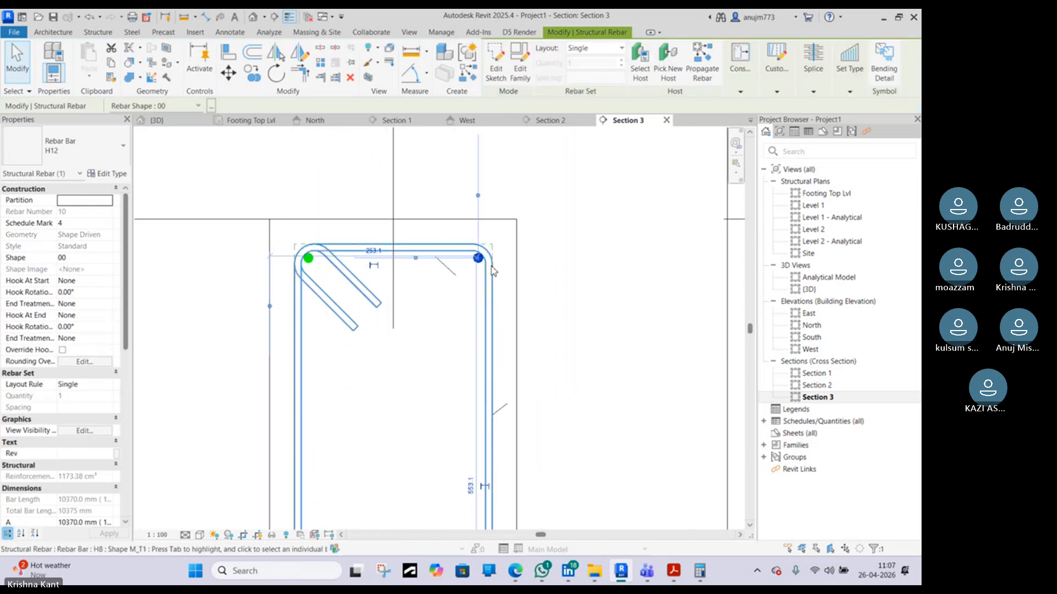
key("Escape")
scroll(487, 258, "down", 4)
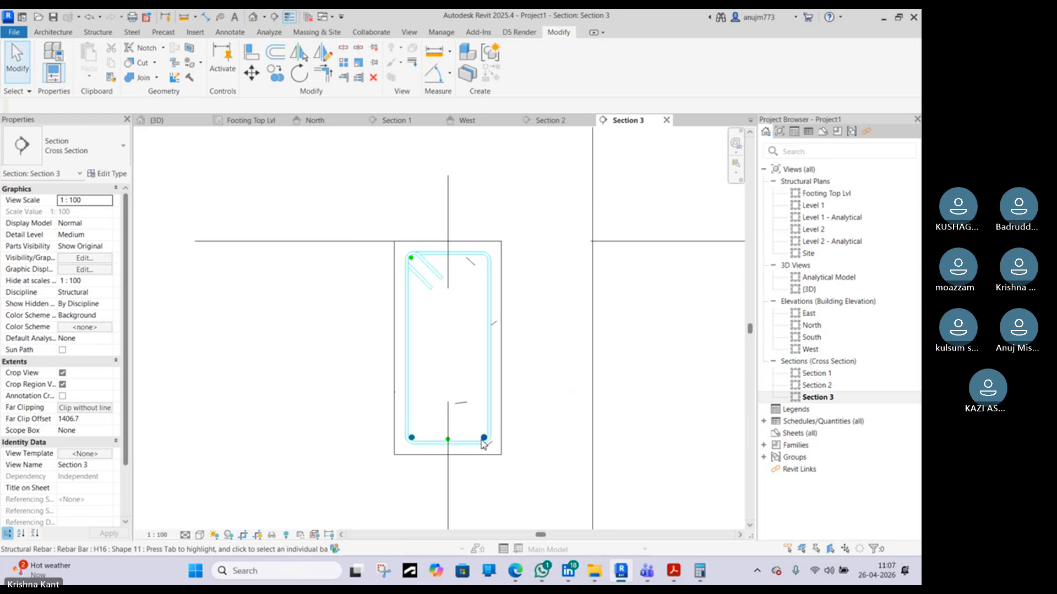
Mirror a copy of the bottom-right H16 bar about the beam's horizontal centreline to the top-right corner
left_click(483, 439)
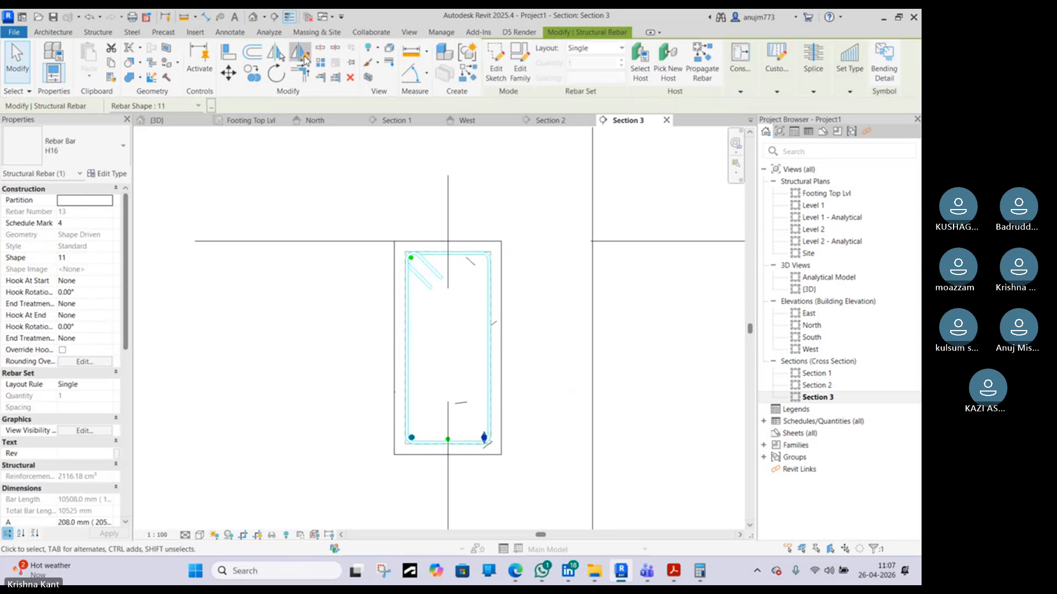
left_click(303, 56)
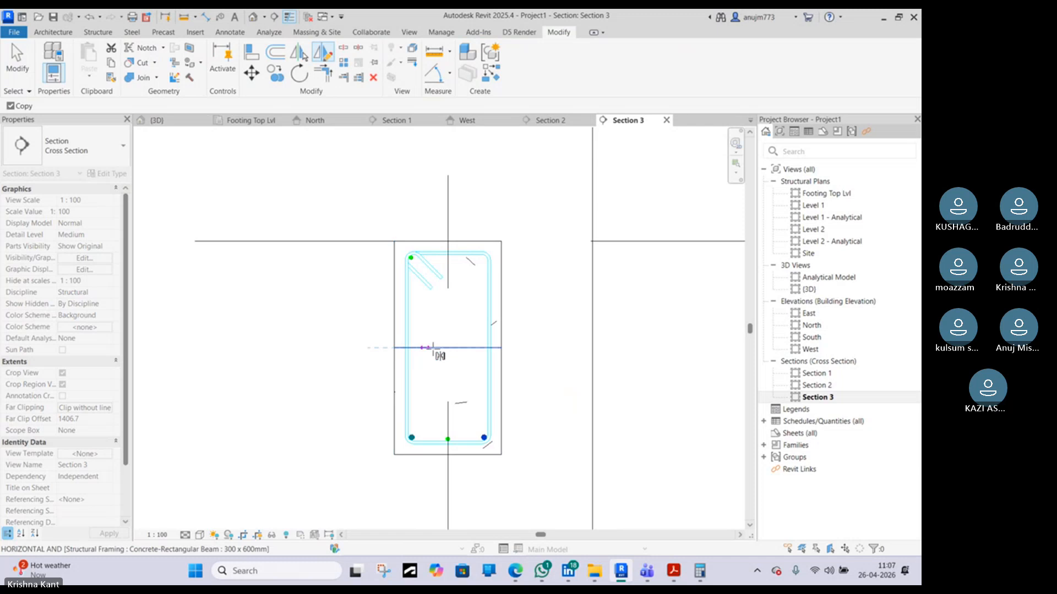
left_click(448, 347)
key("Escape")
scroll(478, 259, "up", 4)
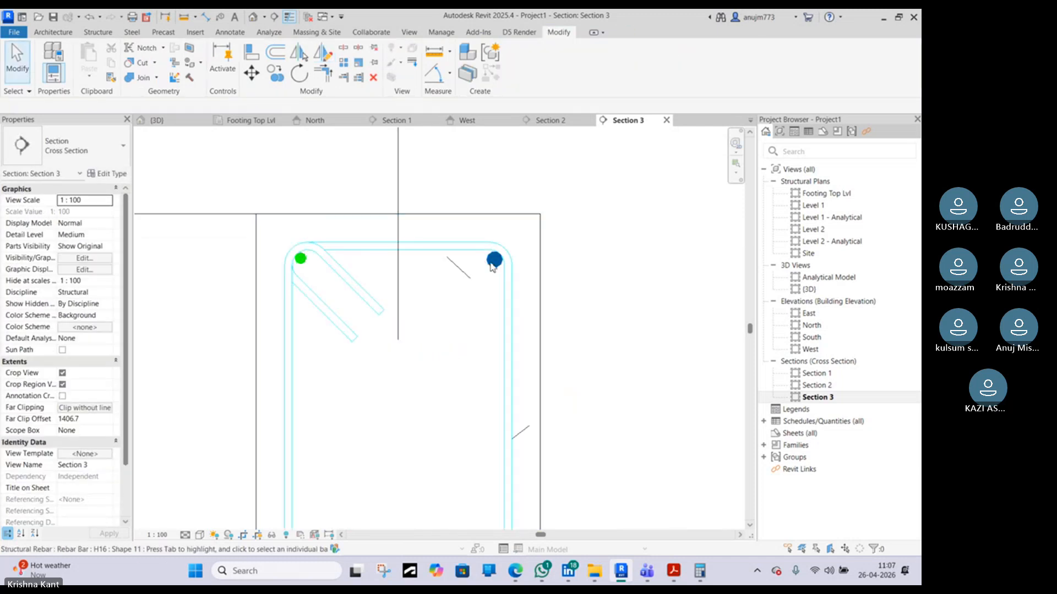
Change the new top-right bar's type to H12
left_click(493, 268)
left_click(83, 146)
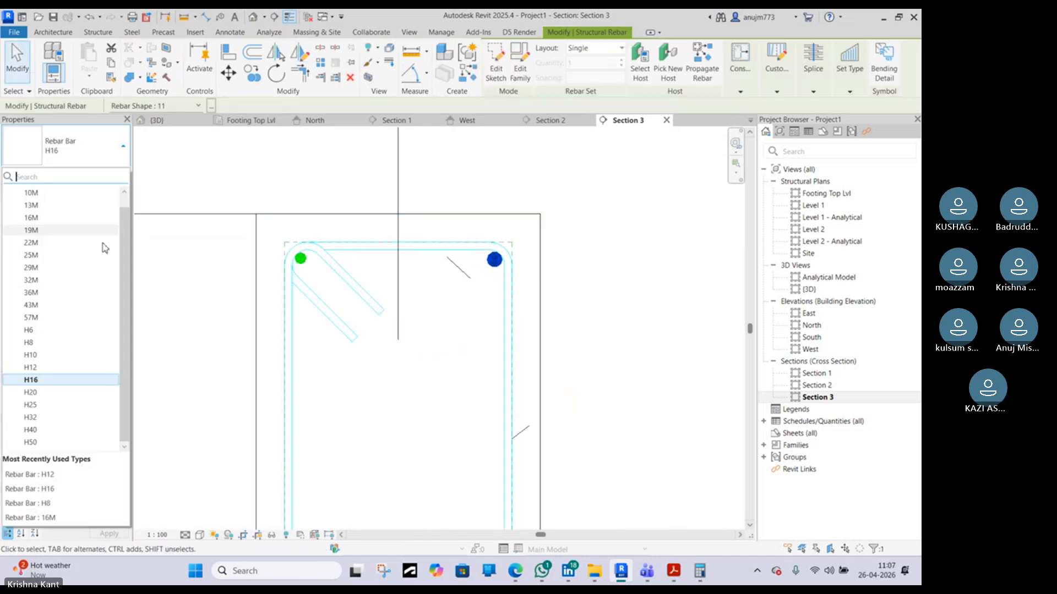
left_click(51, 368)
key("Escape")
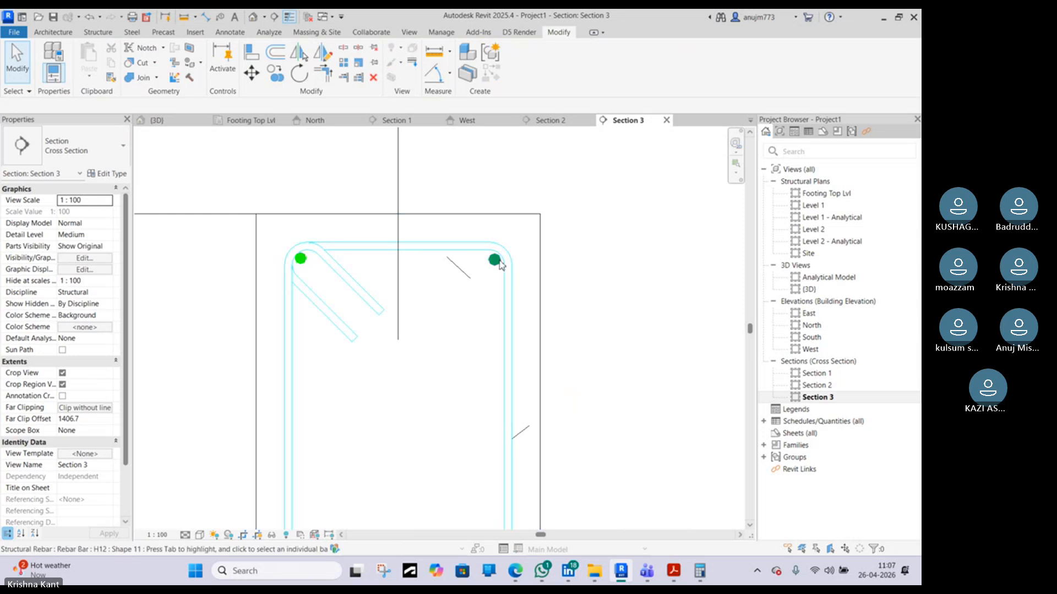
Delete the old top-left bar and mirror a copy of the top-right H12 bar across the vertical grid into its place
left_click(309, 259)
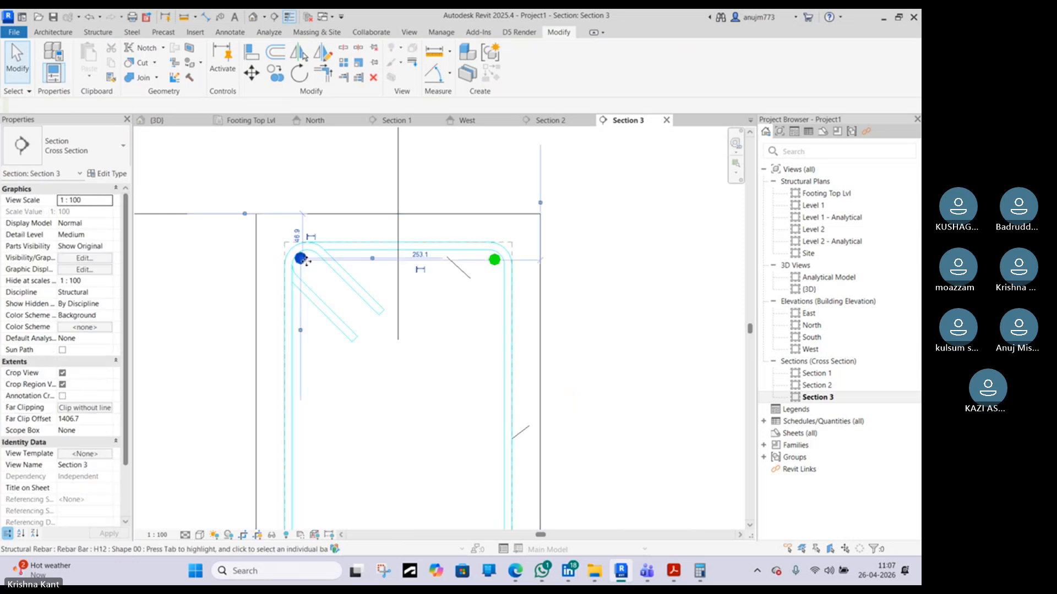
key("Delete")
left_click(494, 261)
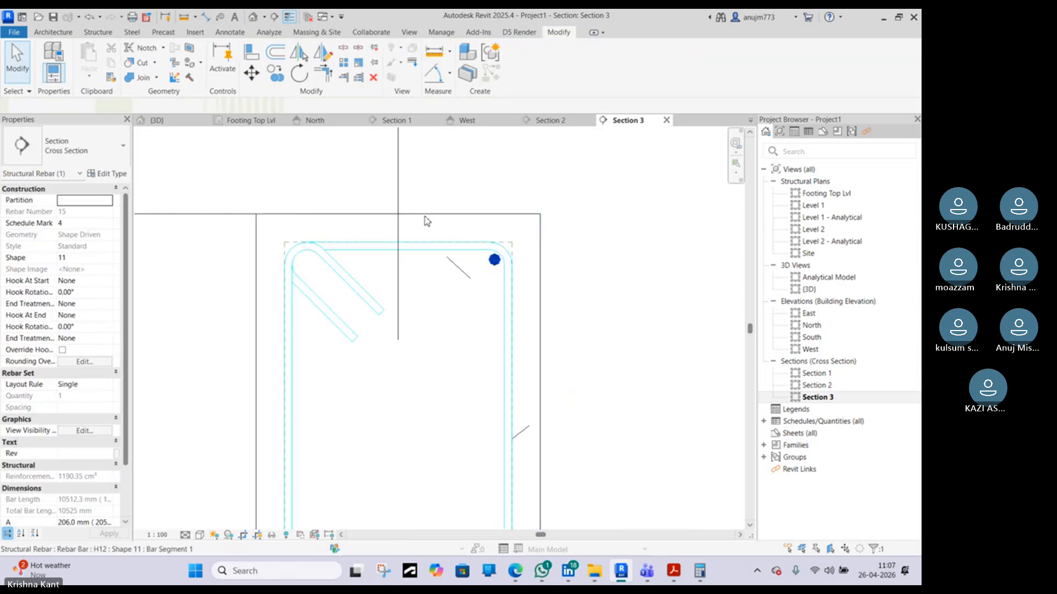
left_click(304, 65)
left_click(399, 223)
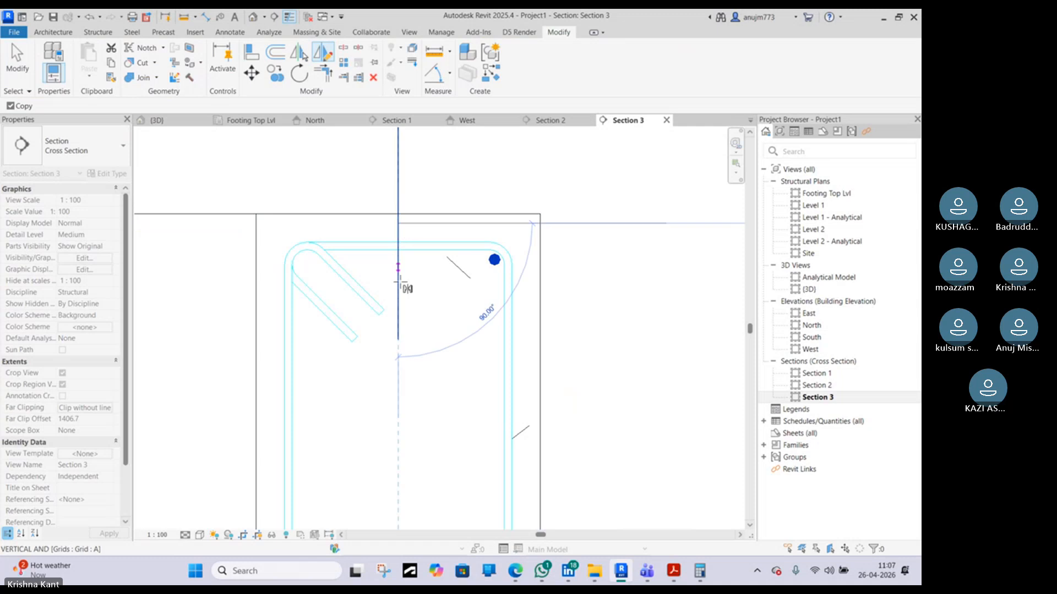
left_click(398, 297)
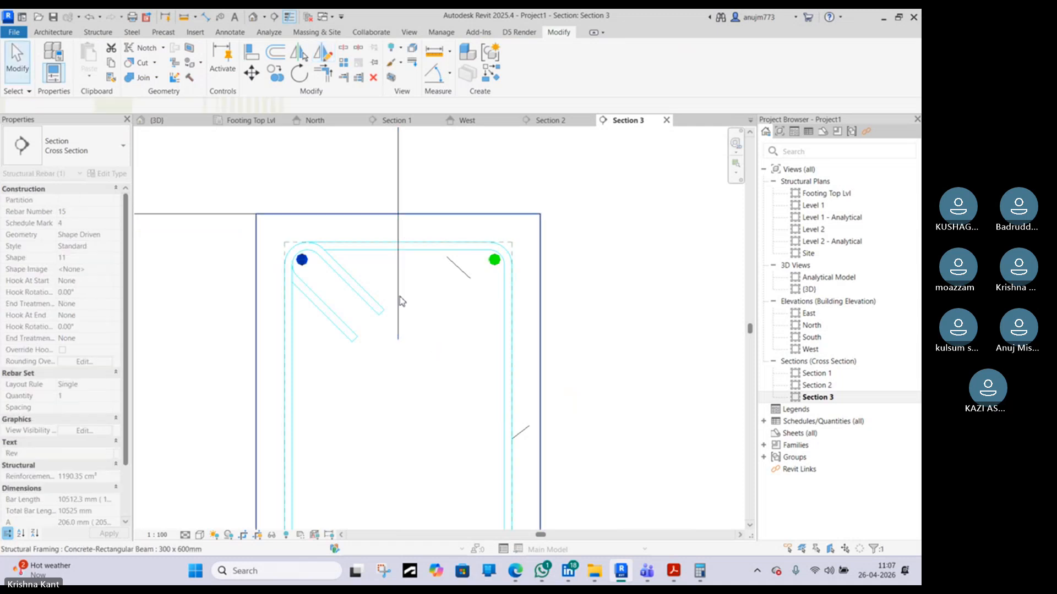
Copy the top-left bar from its endpoint to the vertical grid, adding a middle top bar
left_click(494, 268)
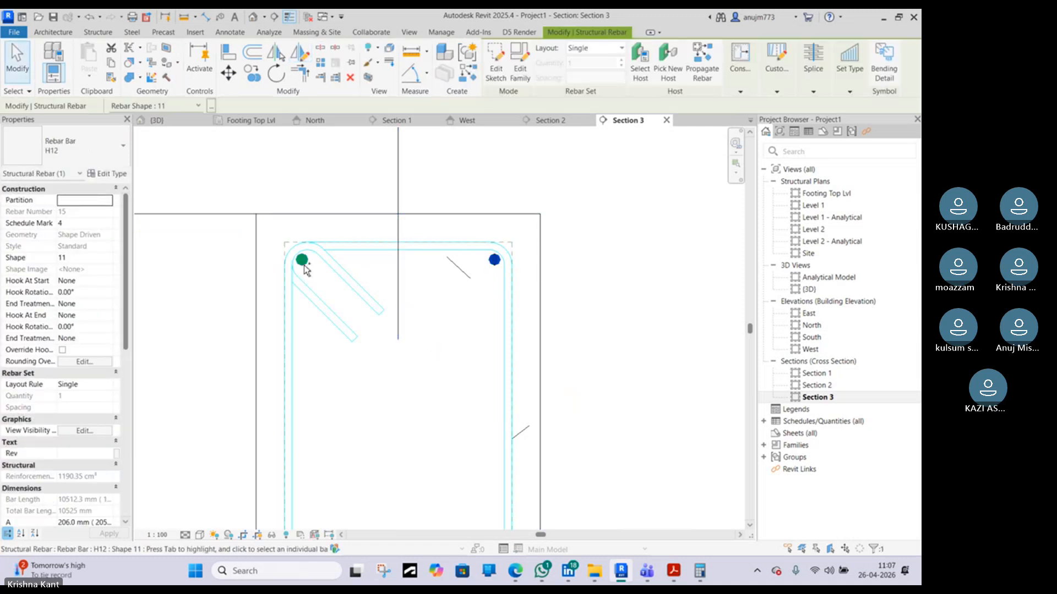
left_click(321, 196)
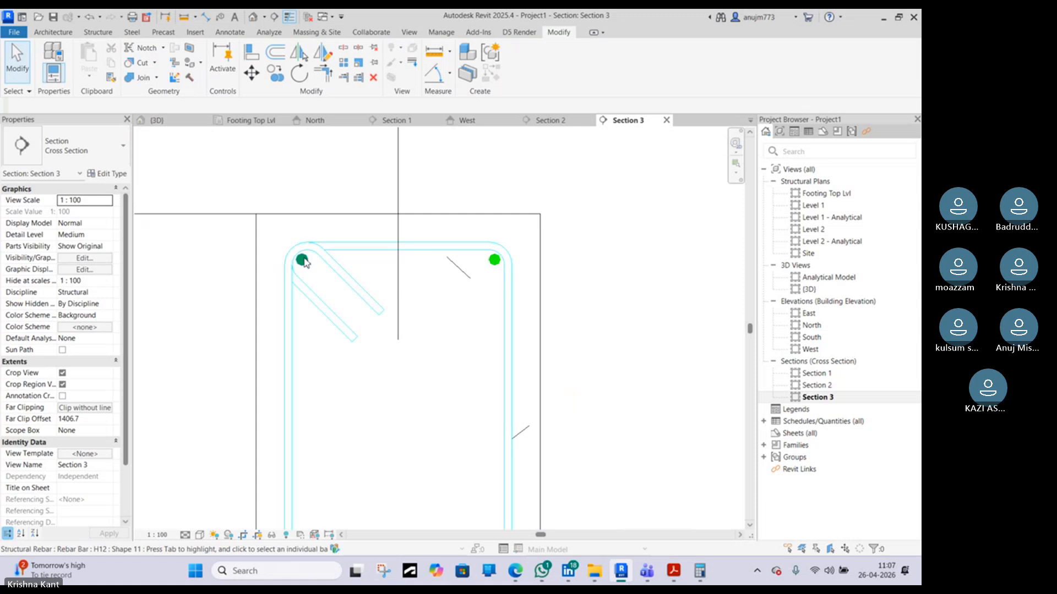
left_click(346, 248)
key("m")
key("v")
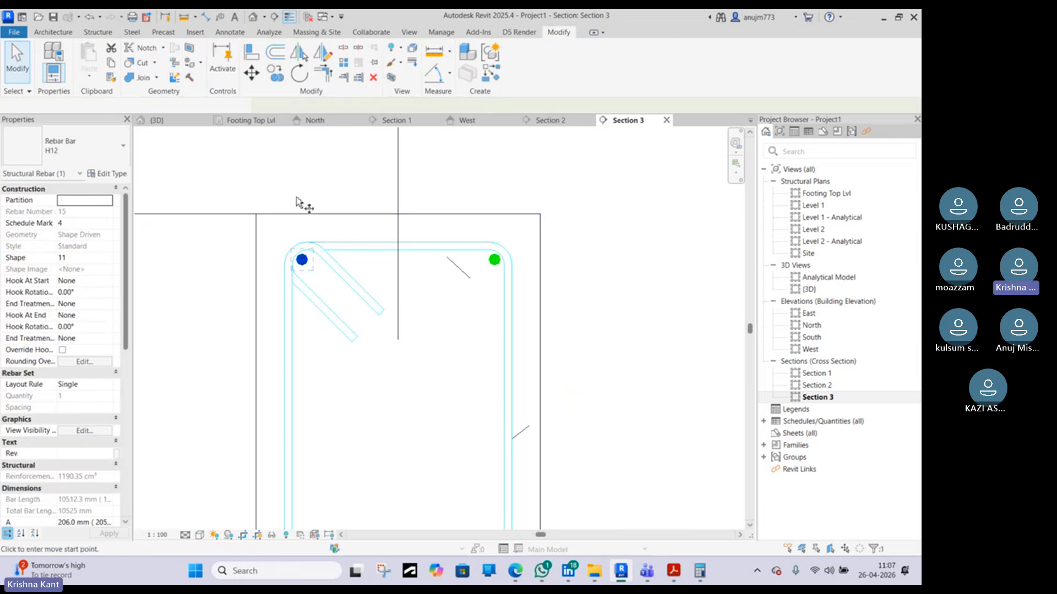
key("c")
key("o")
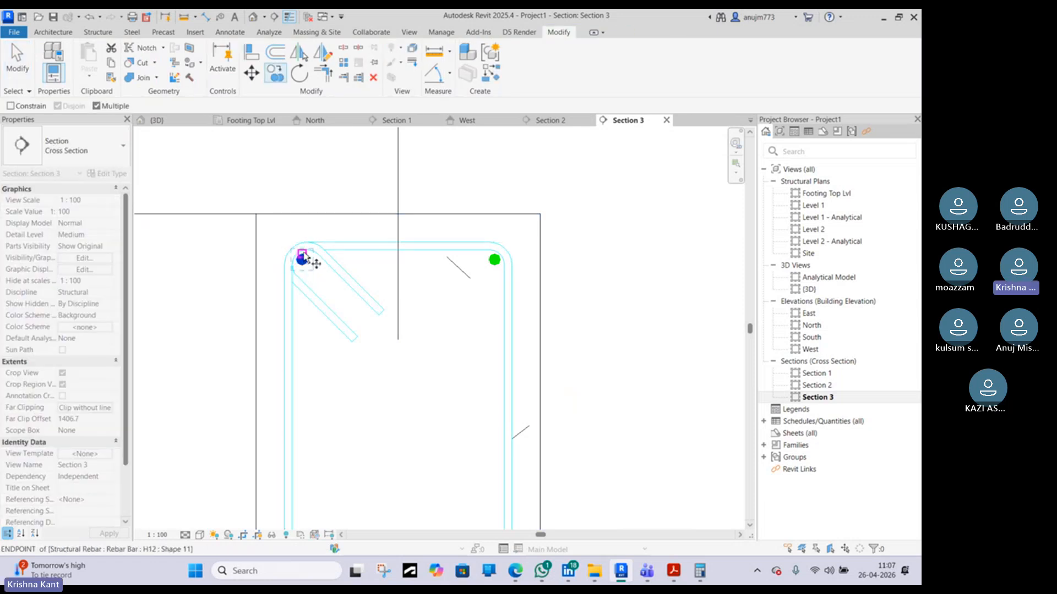
left_click(303, 257)
left_click(401, 256)
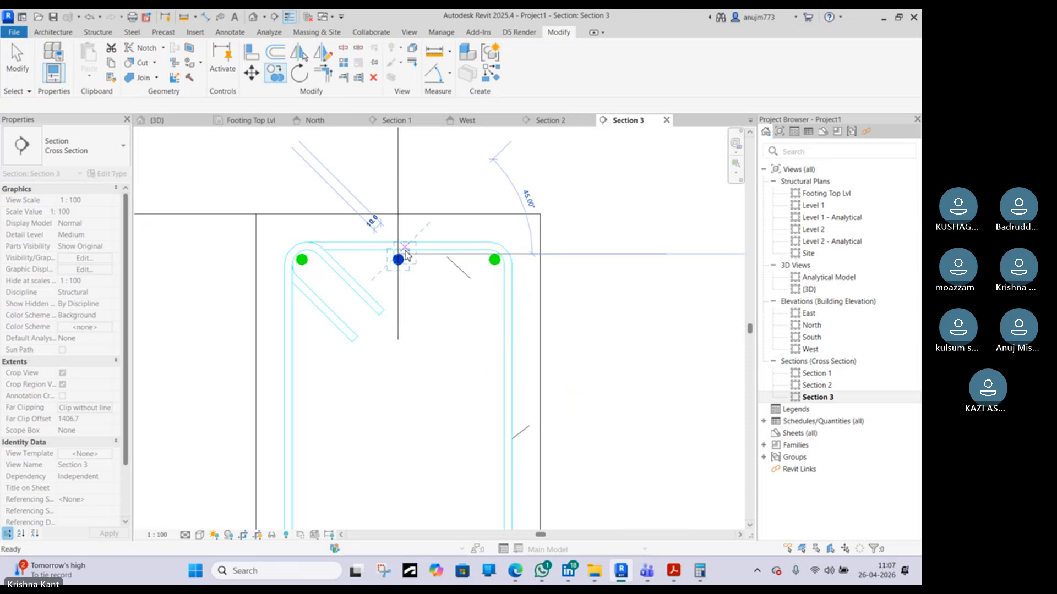
Select the middle top bar and nudge it upward three increments
left_click(399, 256)
scroll(400, 257, "up", 5)
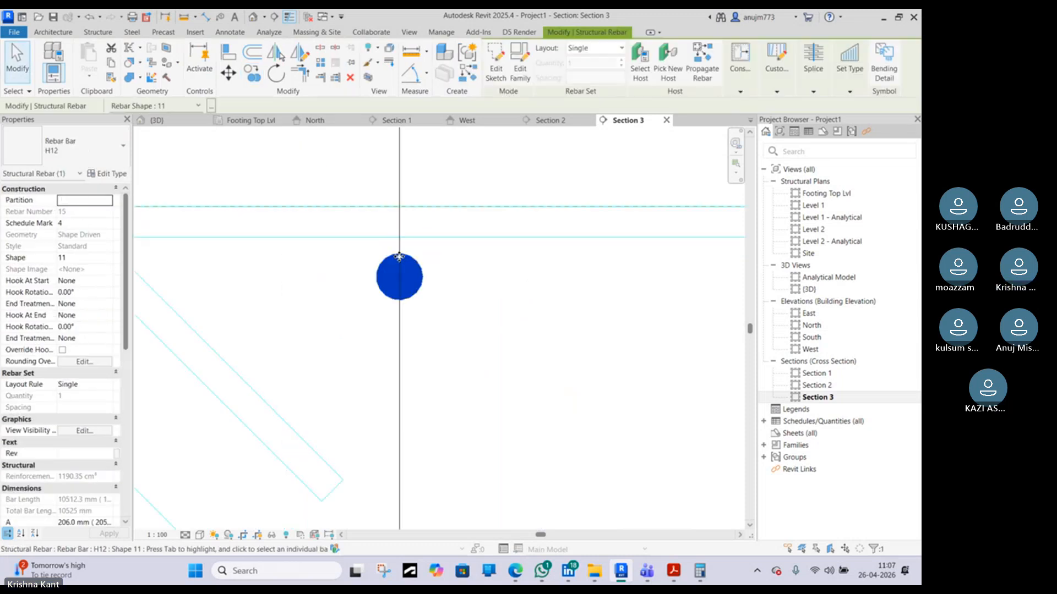
key("Up")
key("Up")
key("Up")
key("Up")
key("Up")
key("Up")
key("Up")
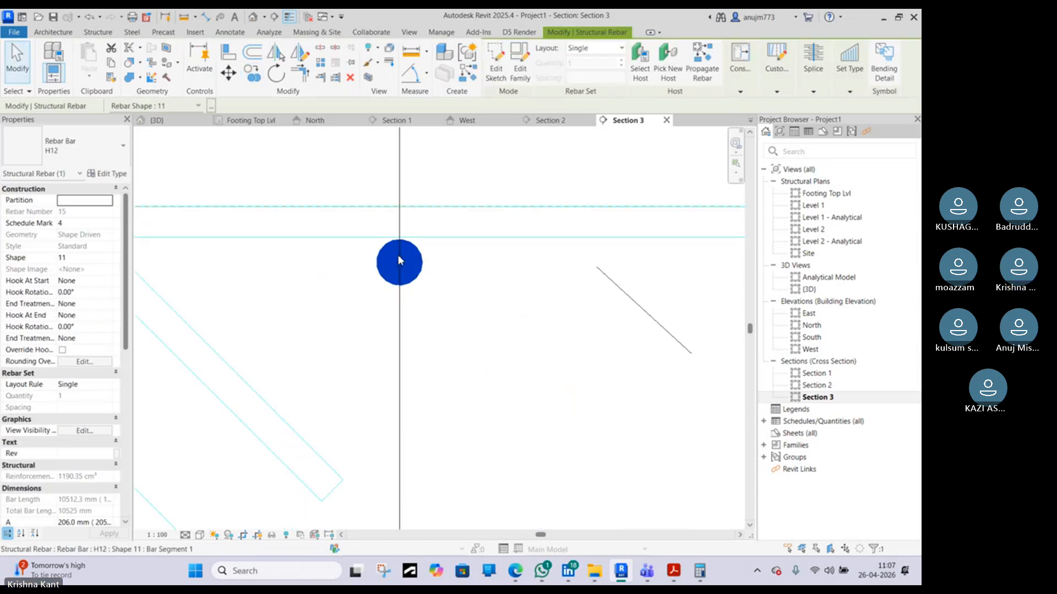
scroll(399, 261, "down", 5)
Open the middle top bar's sketch for editing in Section 1
left_click(230, 264)
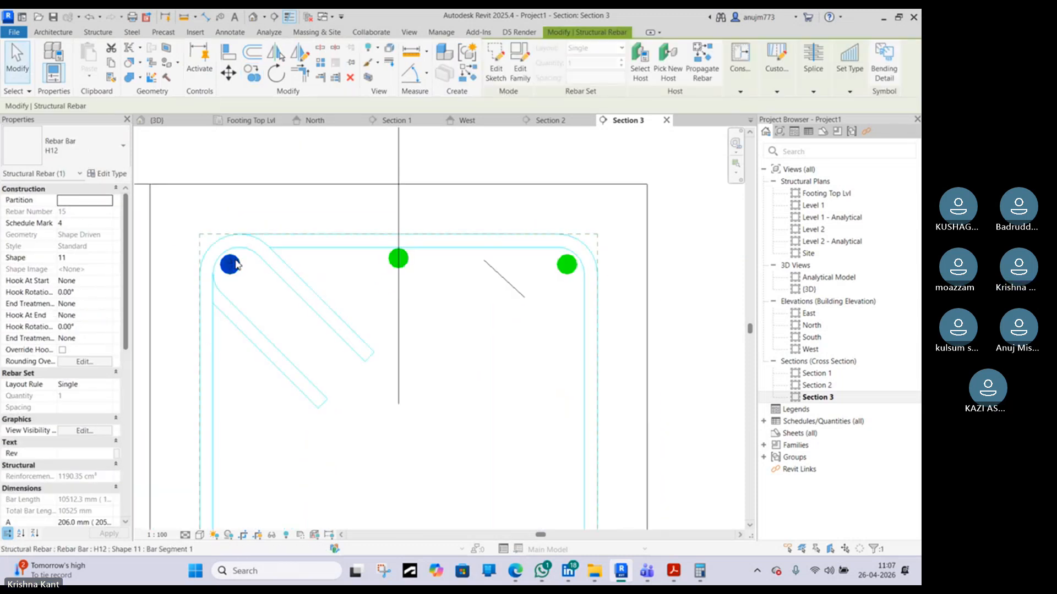
left_click(572, 265, "ctrl")
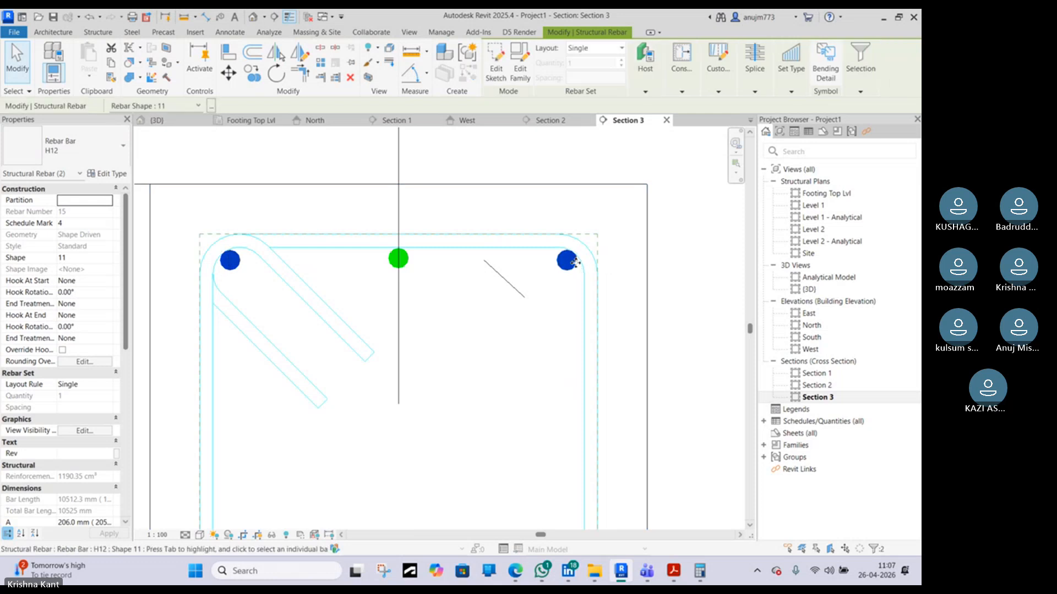
left_click(409, 257)
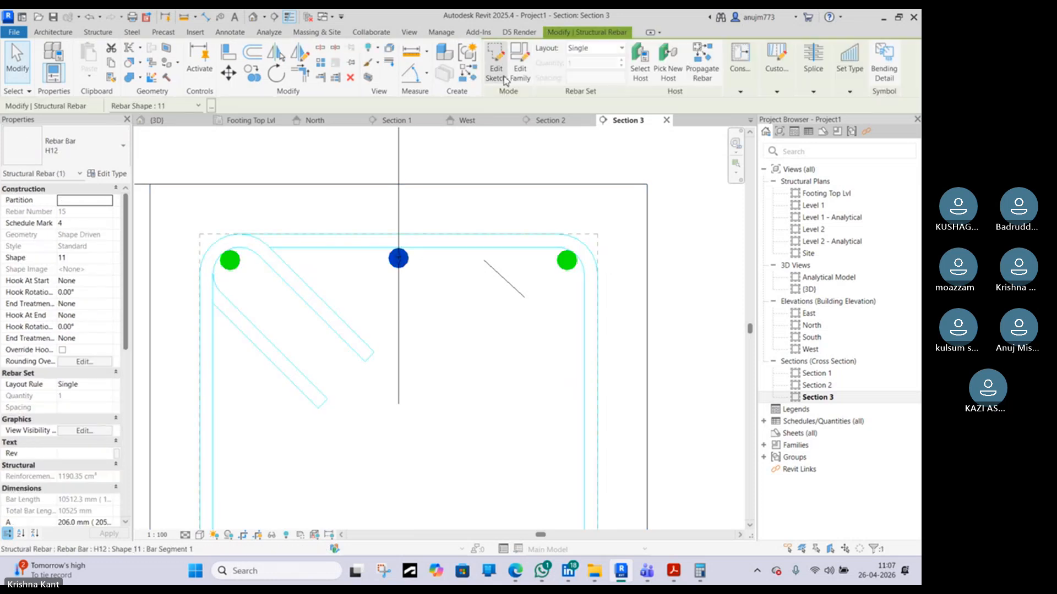
left_click(502, 80)
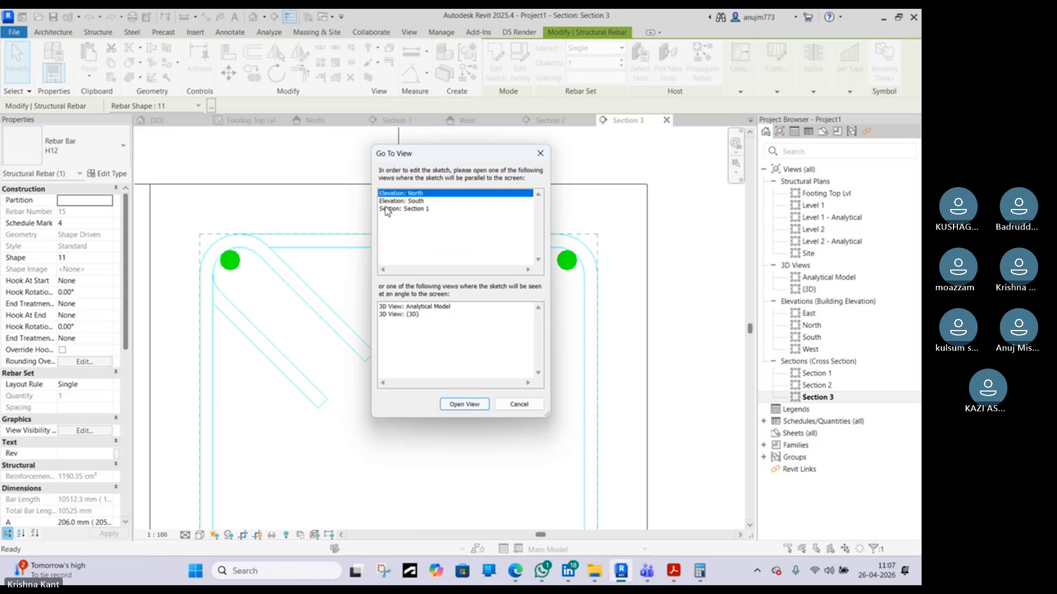
left_click(405, 209)
left_click(464, 404)
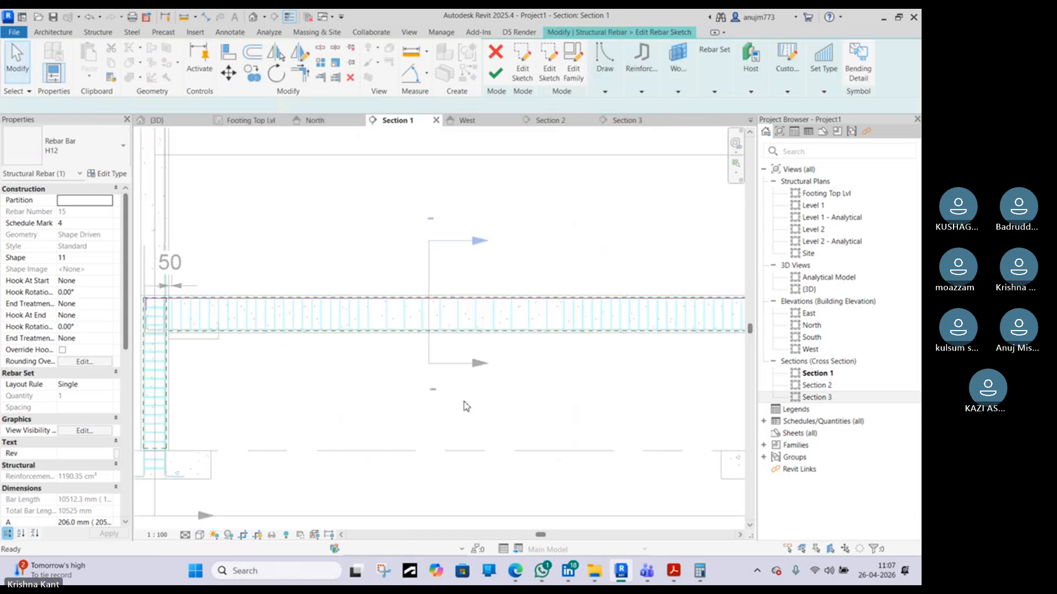
middle_click_drag(262, 341, 315, 320)
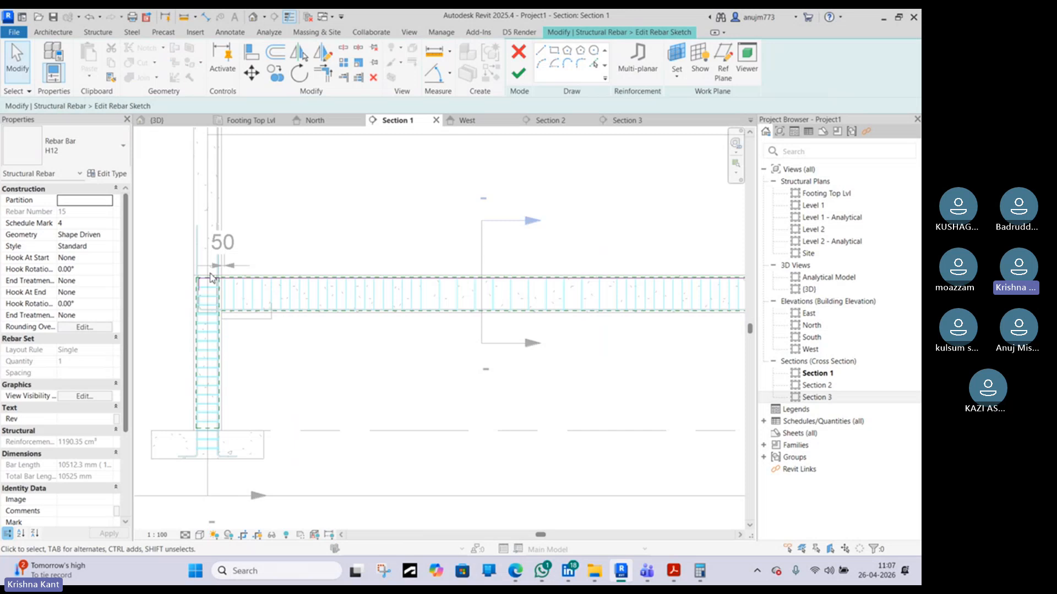
scroll(212, 278, "up", 2)
Switch to the IS SP 34 handbook PDF and review the simplified curtailment rules for beams
left_click(676, 574)
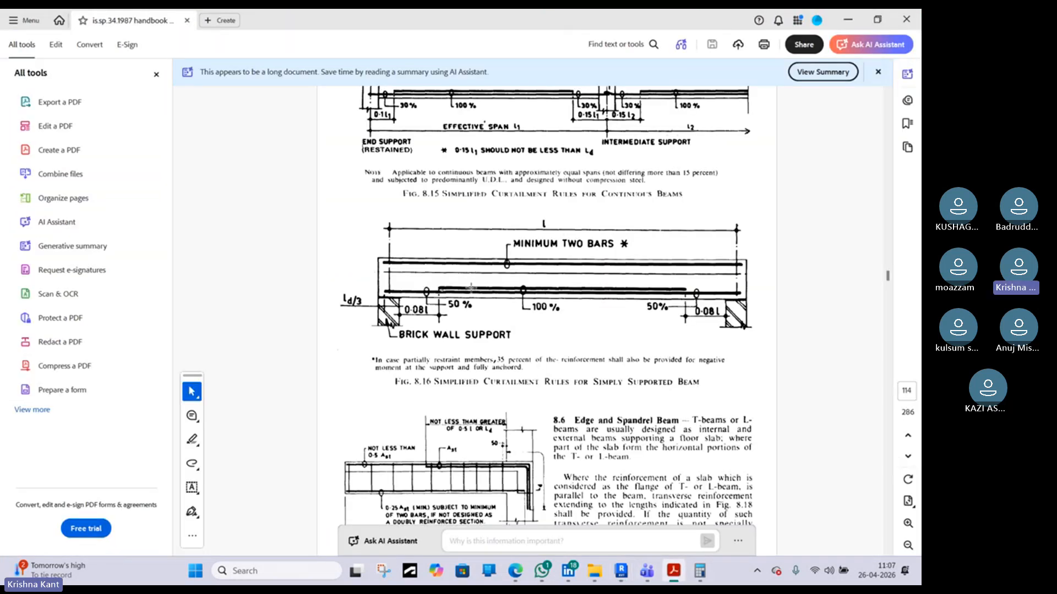
scroll(443, 270, "up", 2)
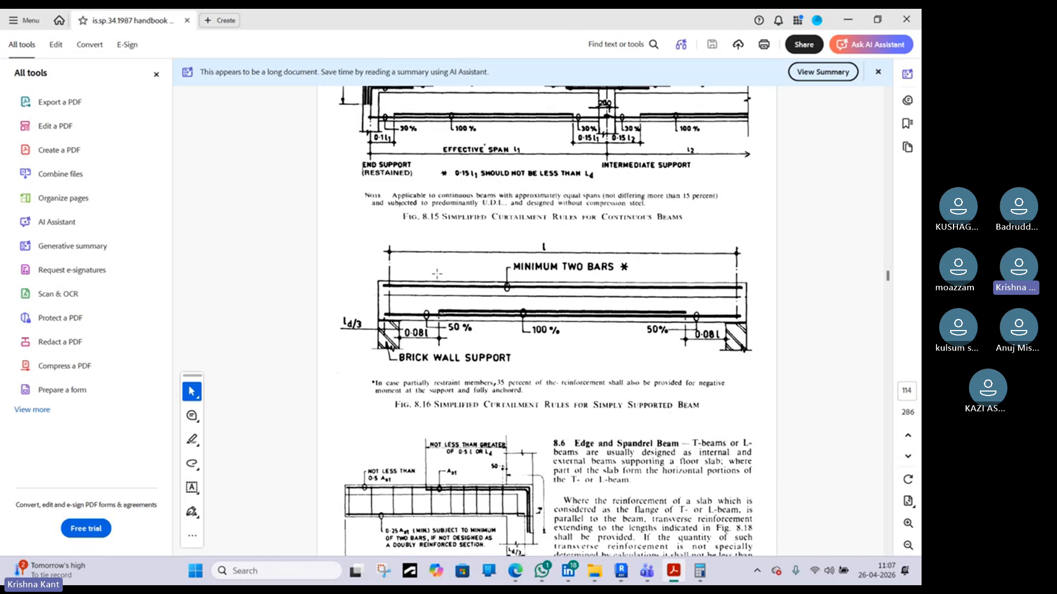
scroll(435, 193, "up", 3)
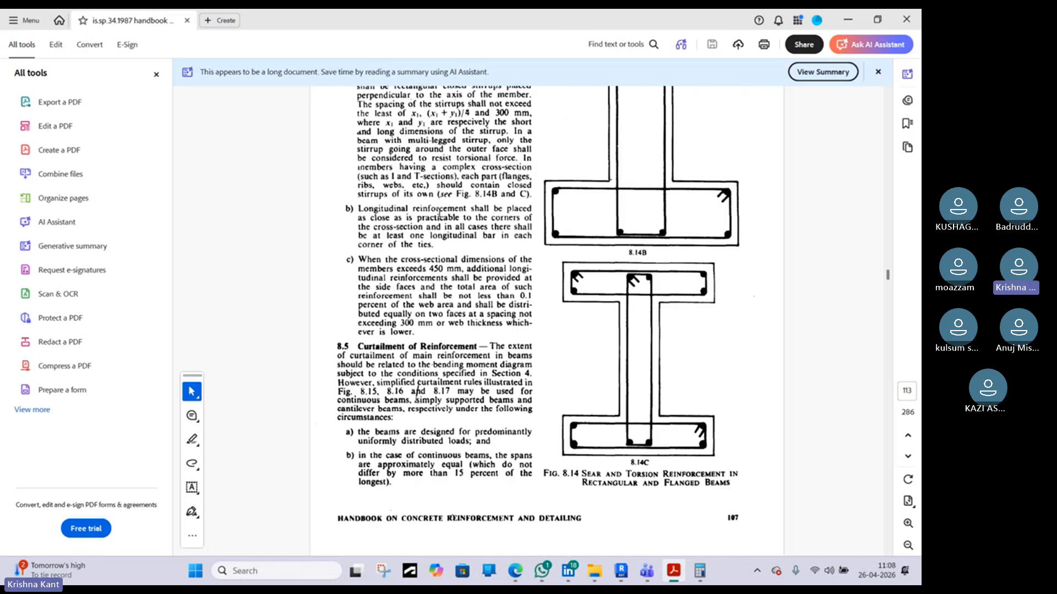
scroll(429, 171, "down", 2)
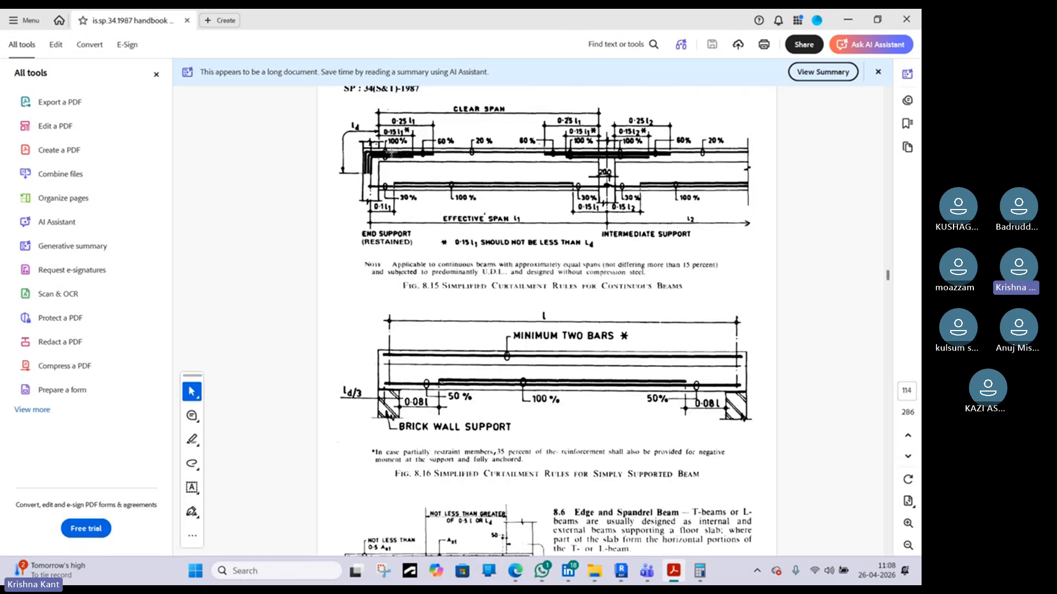
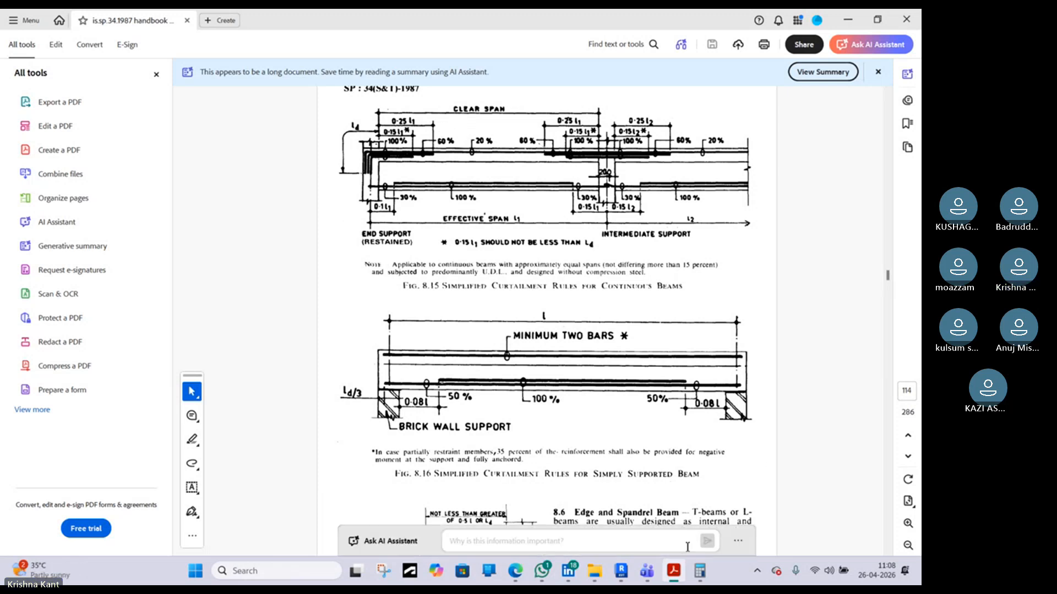
Cancel editing of the middle top bar's sketch
left_click(621, 571)
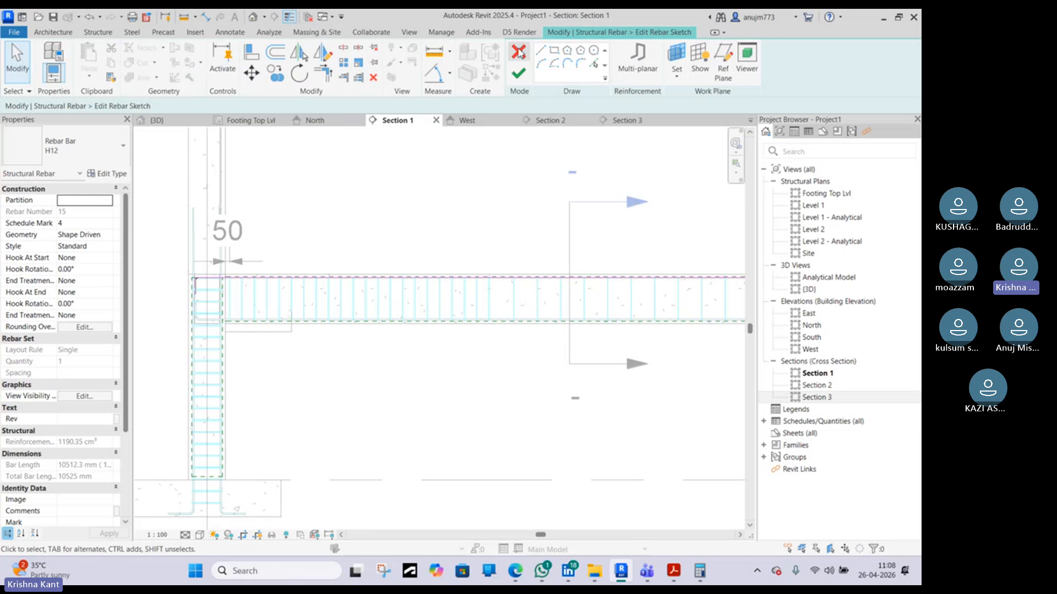
left_click(519, 52)
scroll(371, 216, "down", 2)
middle_click_drag(372, 224, 367, 249)
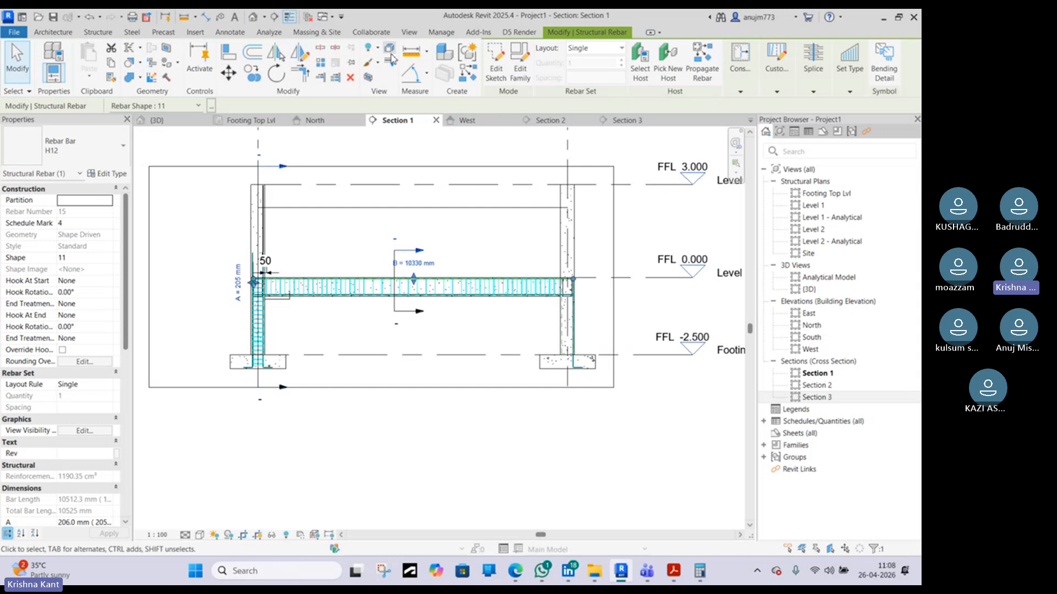
Draw a detail line 2500 mm long from the left column, then down to the beam top, marking the curtailment point
key("d")
key("l")
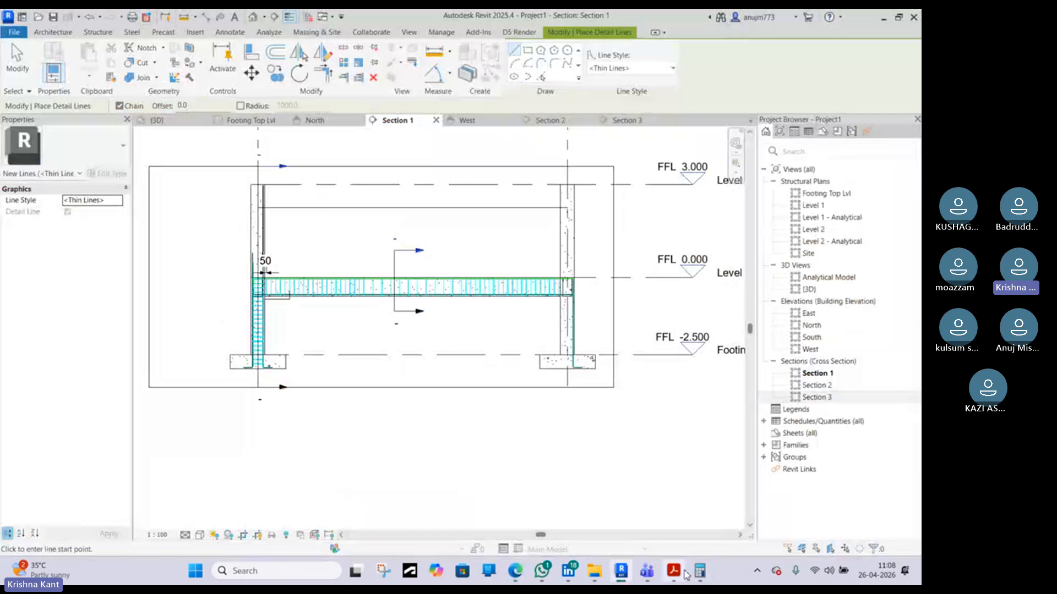
left_click(675, 573)
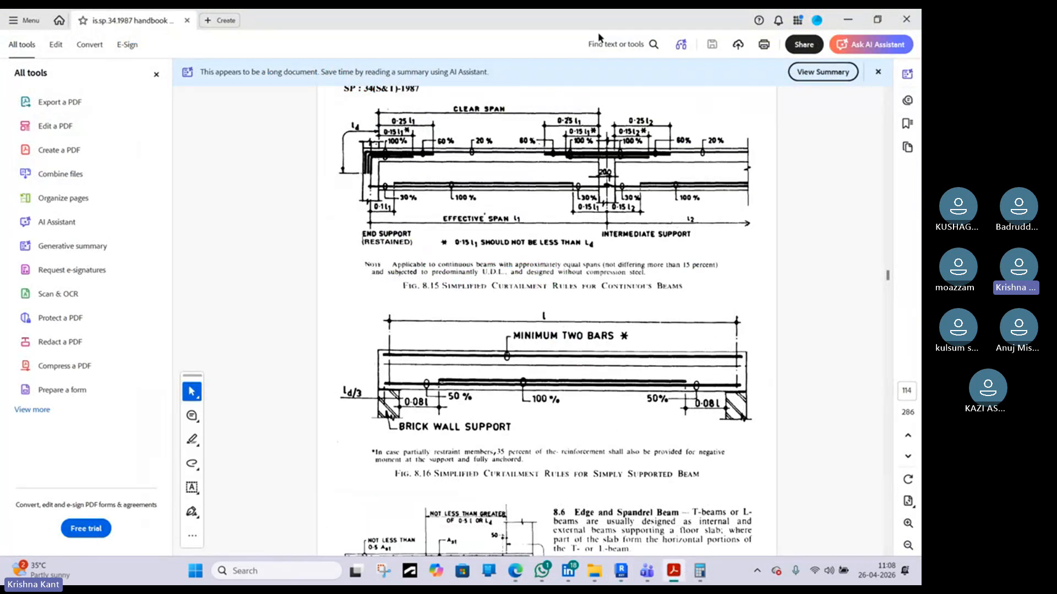
left_click(848, 17)
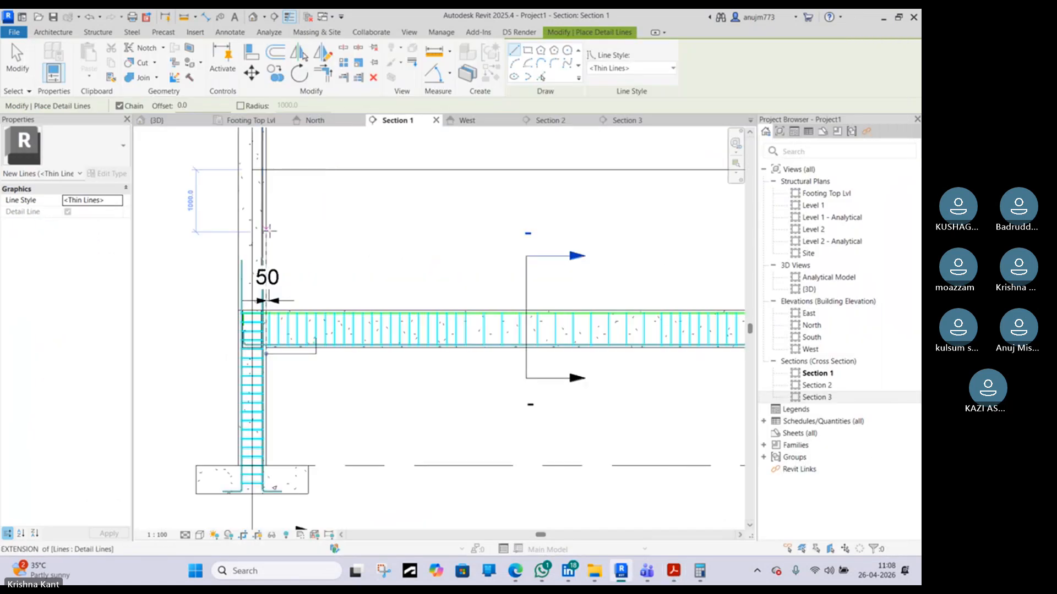
scroll(269, 225, "up", 1)
left_click(265, 224)
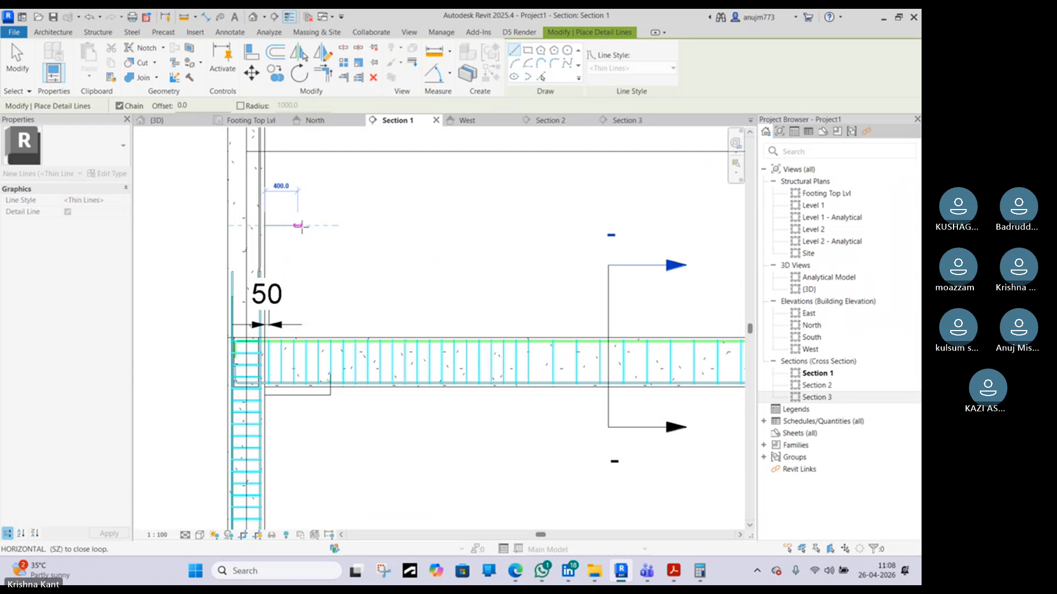
type("2500mm")
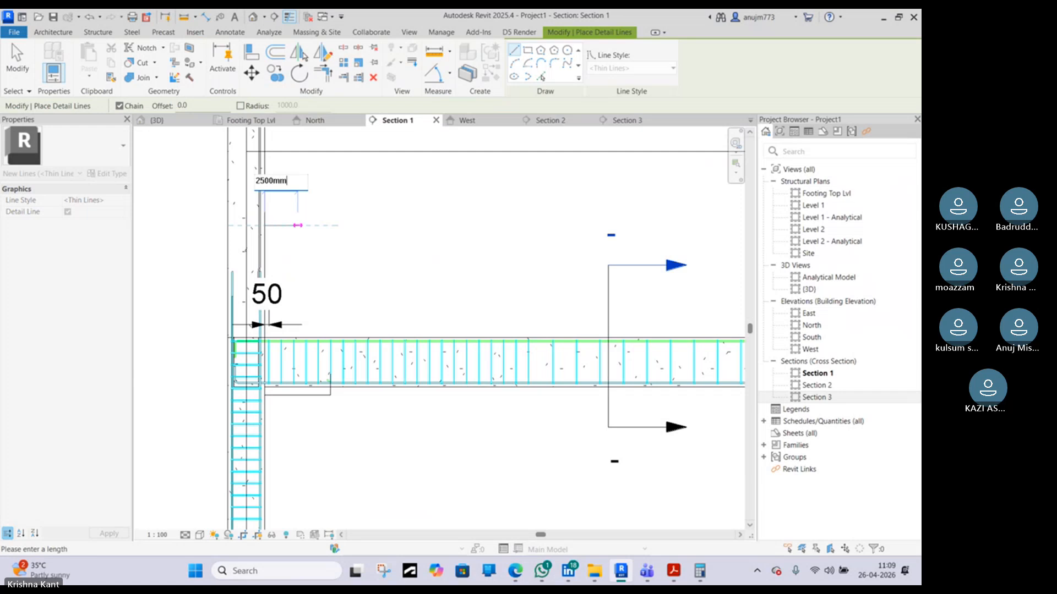
key("Return")
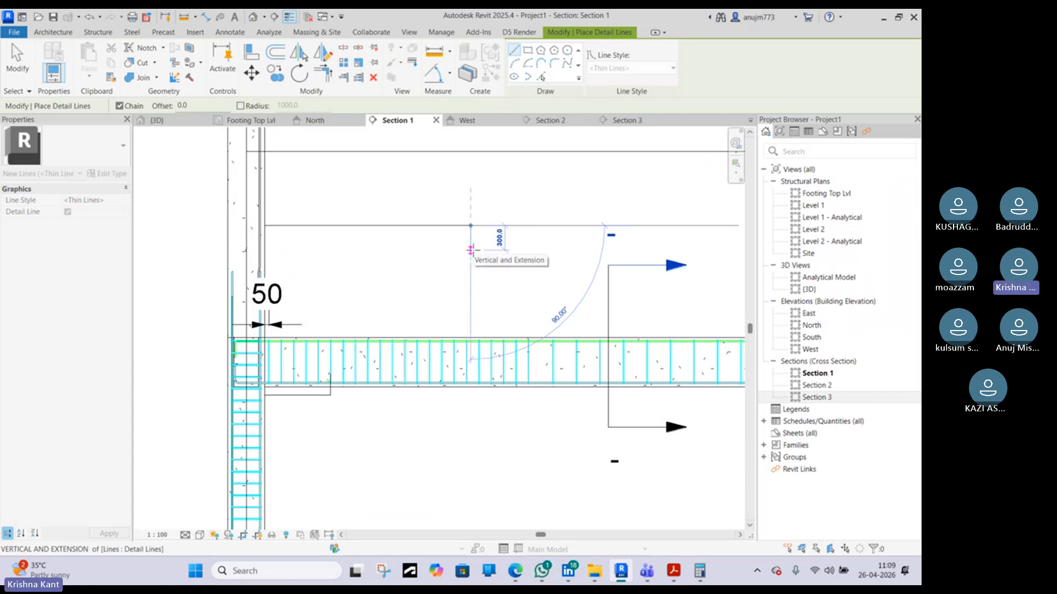
left_click(471, 347)
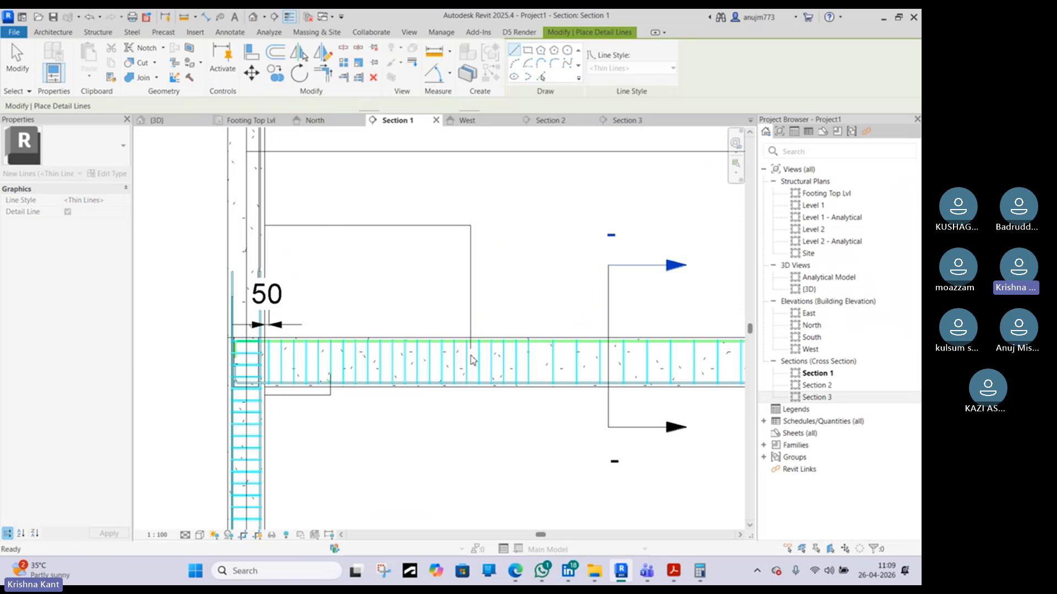
key("Escape")
key("Escape")
Review the beam tie bar reference images and the IS SP 34 curtailment diagram for beams
left_click(526, 571)
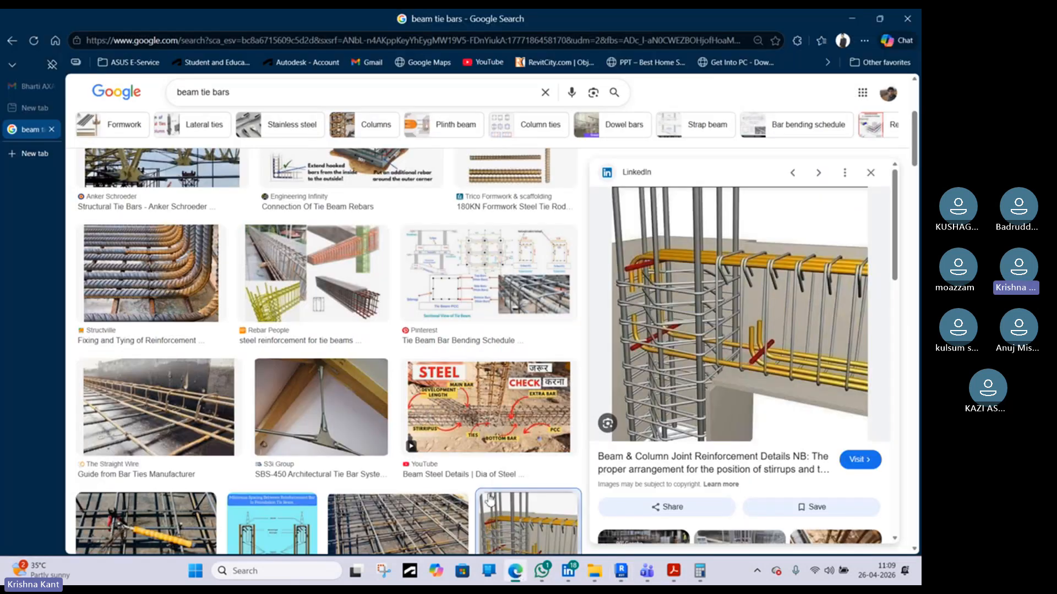
left_click(526, 571)
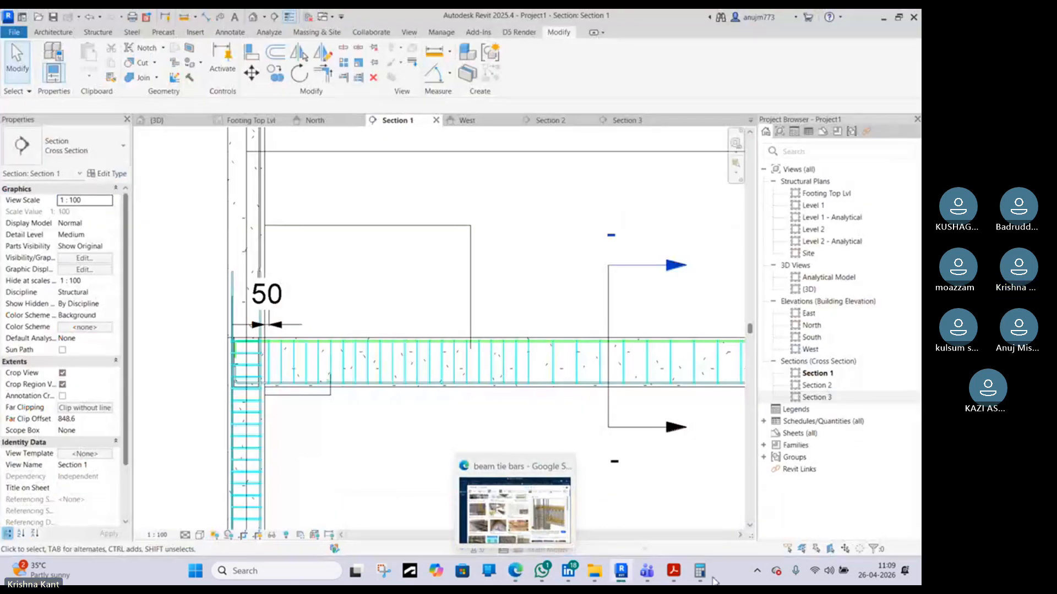
left_click(674, 571)
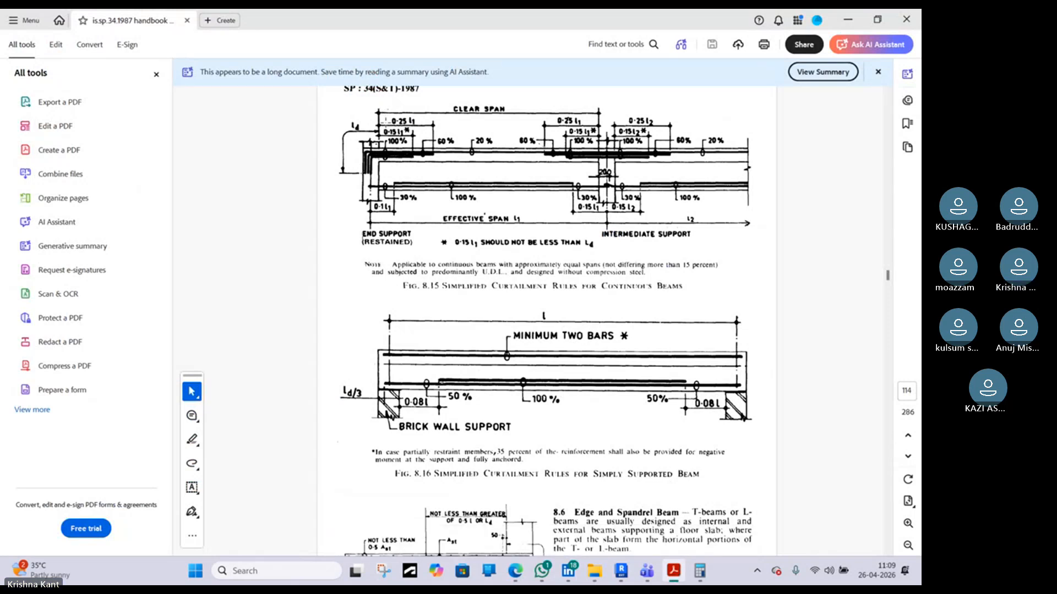
scroll(380, 132, "up", 2)
scroll(388, 164, "down", 1)
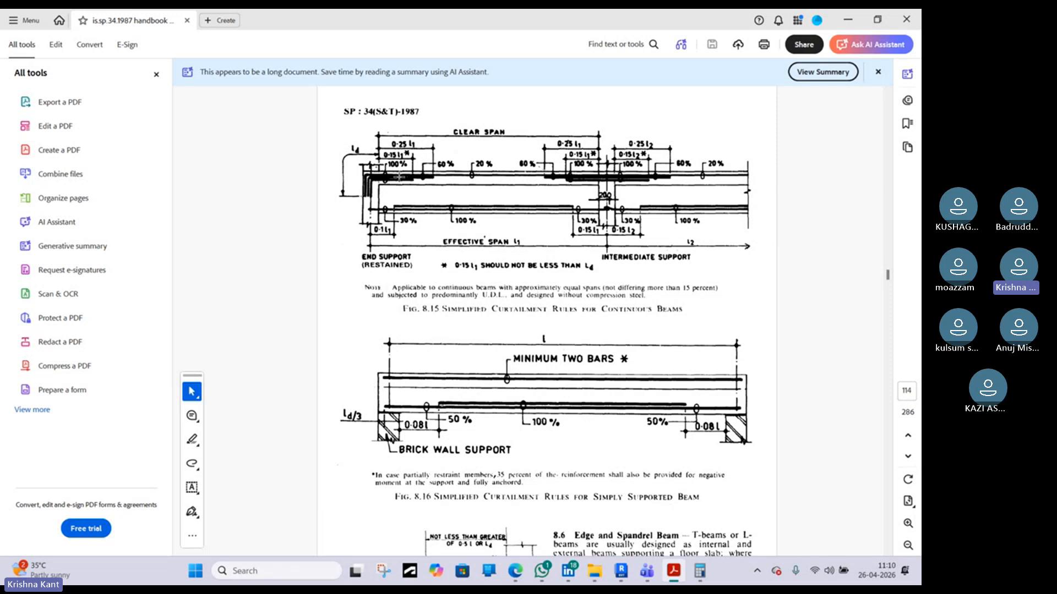
left_click(848, 18)
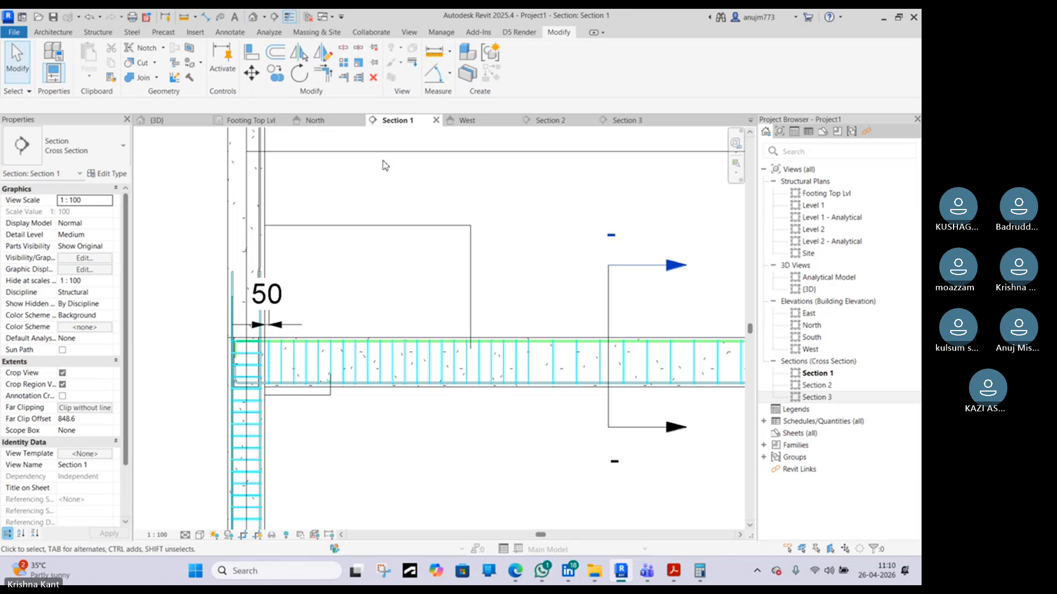
Select the middle top bar in the 3D view and open its sketch for editing in Section 1
left_click(252, 19)
scroll(385, 263, "down", 5)
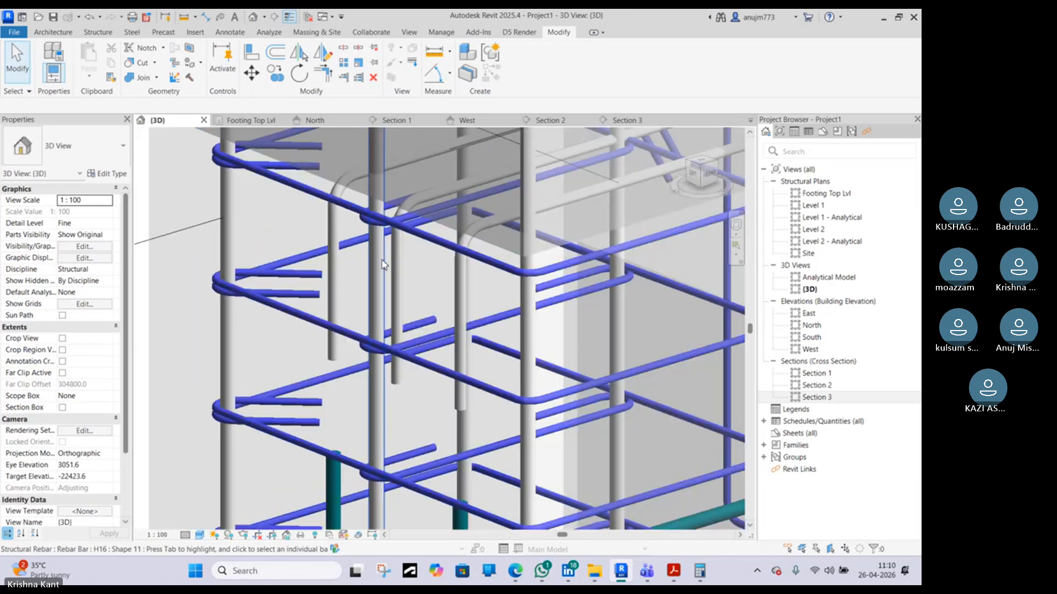
middle_click_drag(493, 206, 431, 315)
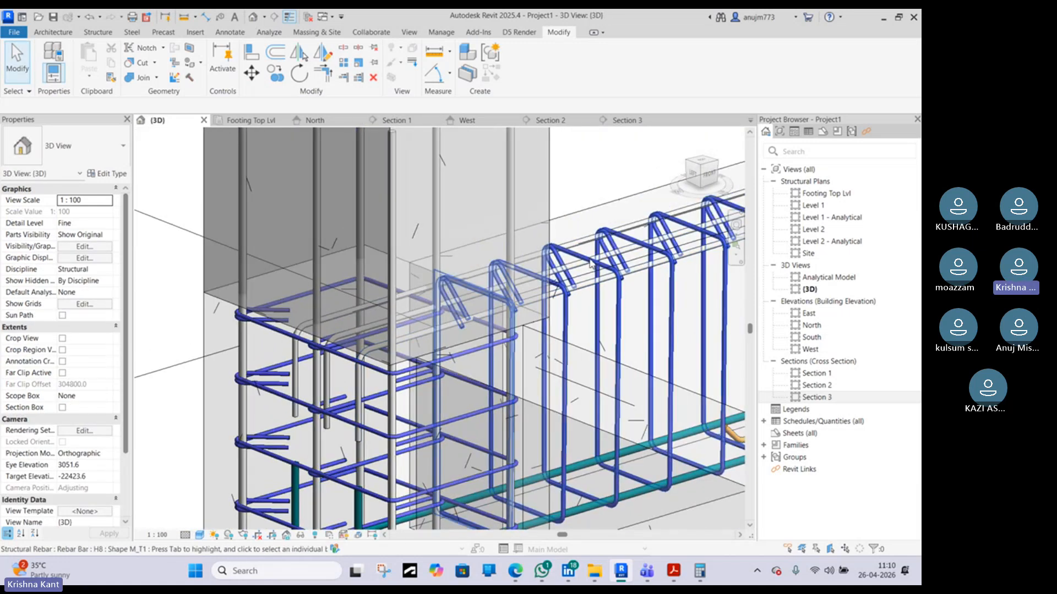
left_click(468, 296)
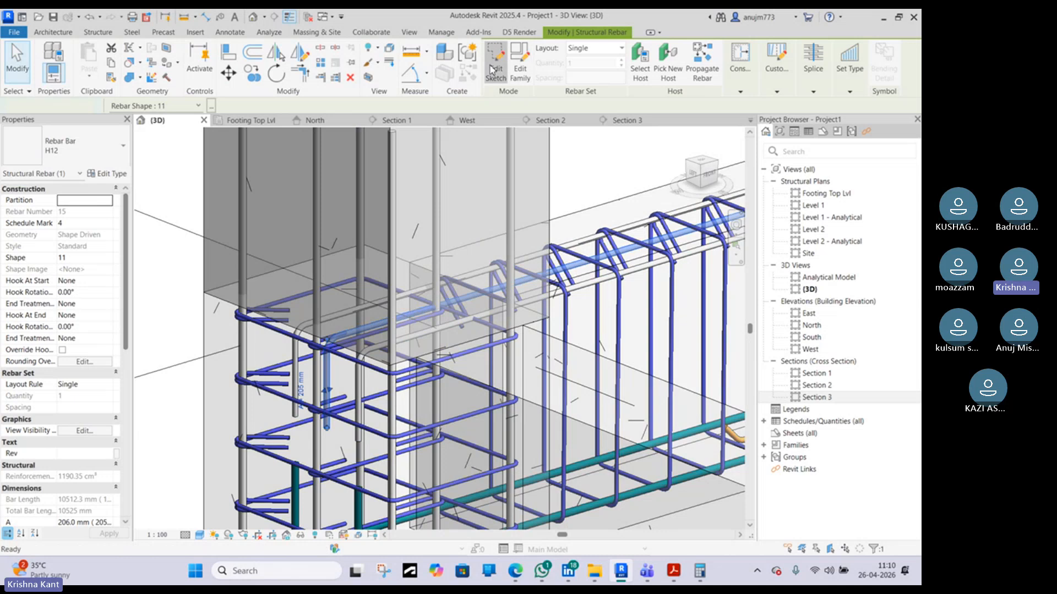
left_click(496, 61)
left_click(622, 121)
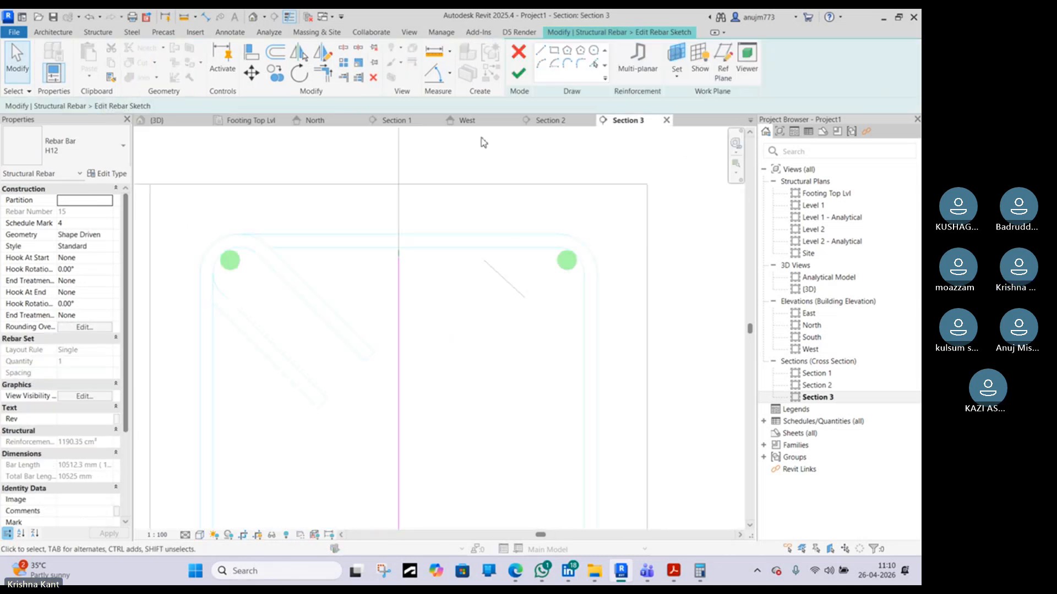
left_click(410, 120)
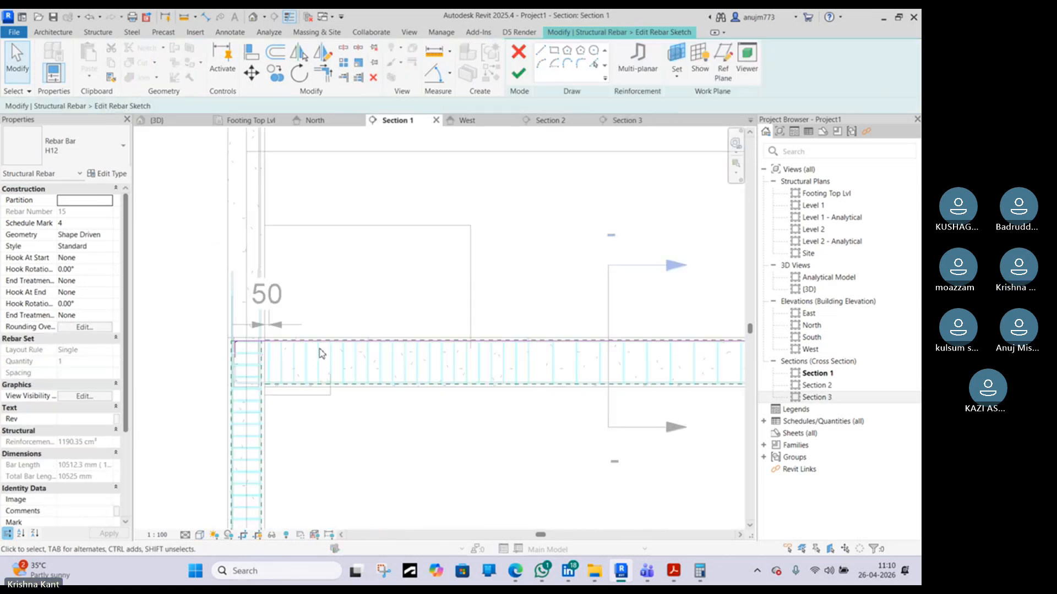
Shorten the bar's sketch line to the curtailment mark and add a 45° cranked segment downward from its end
scroll(325, 347, "up", 1)
left_click(340, 336)
scroll(340, 335, "down", 3)
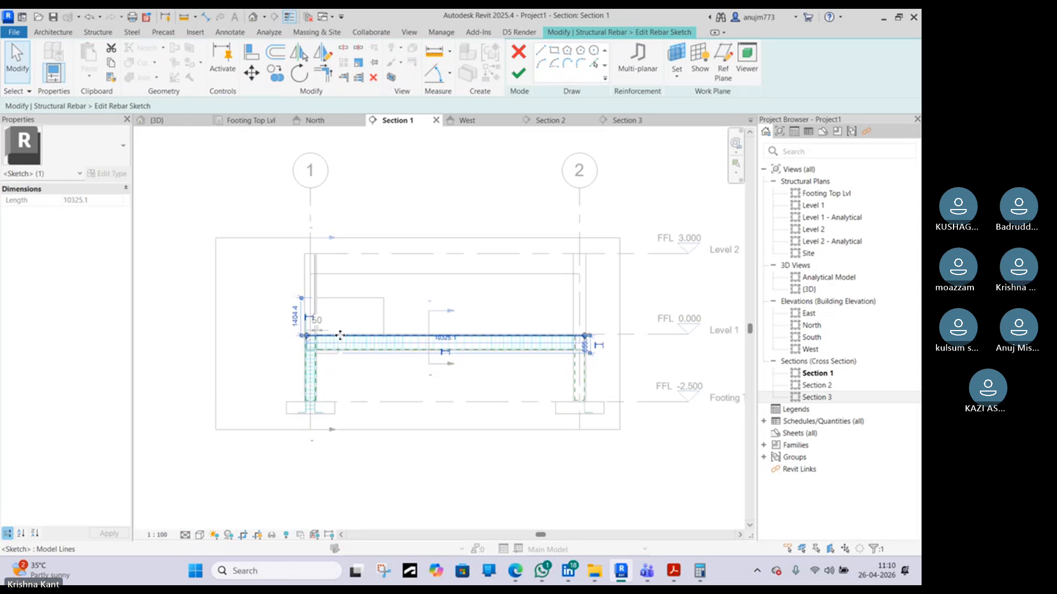
left_click_drag(585, 336, 282, 340)
scroll(385, 338, "up", 8)
scroll(375, 345, "up", 6)
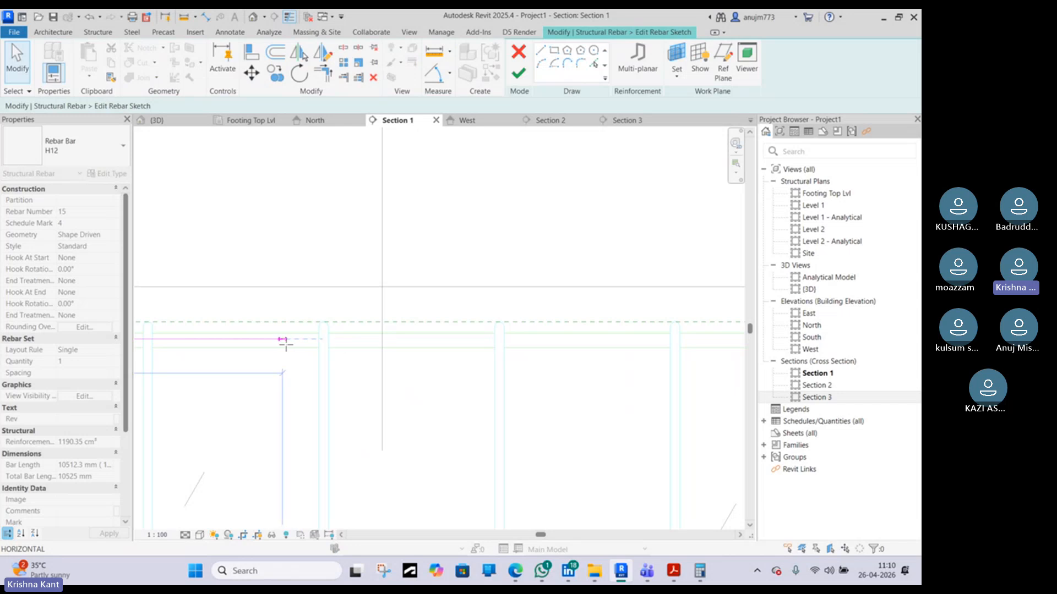
left_click(538, 53)
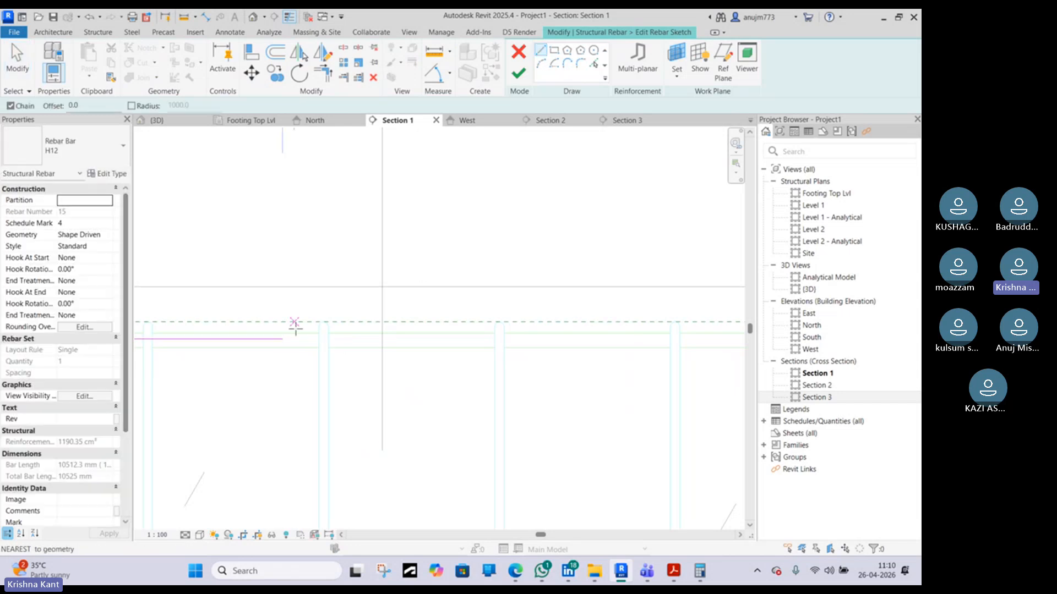
left_click(283, 338)
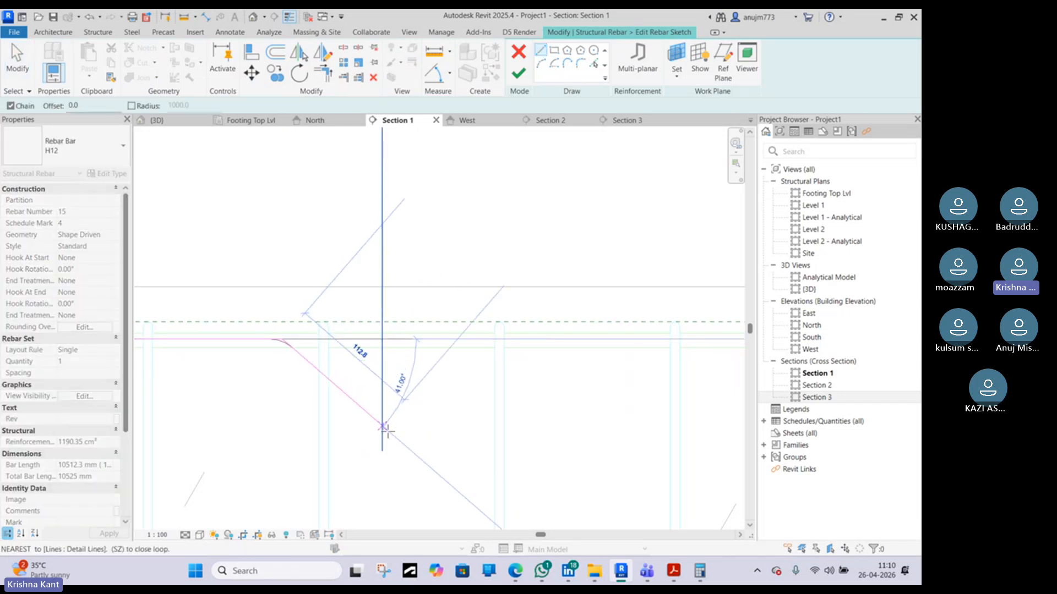
left_click(387, 431)
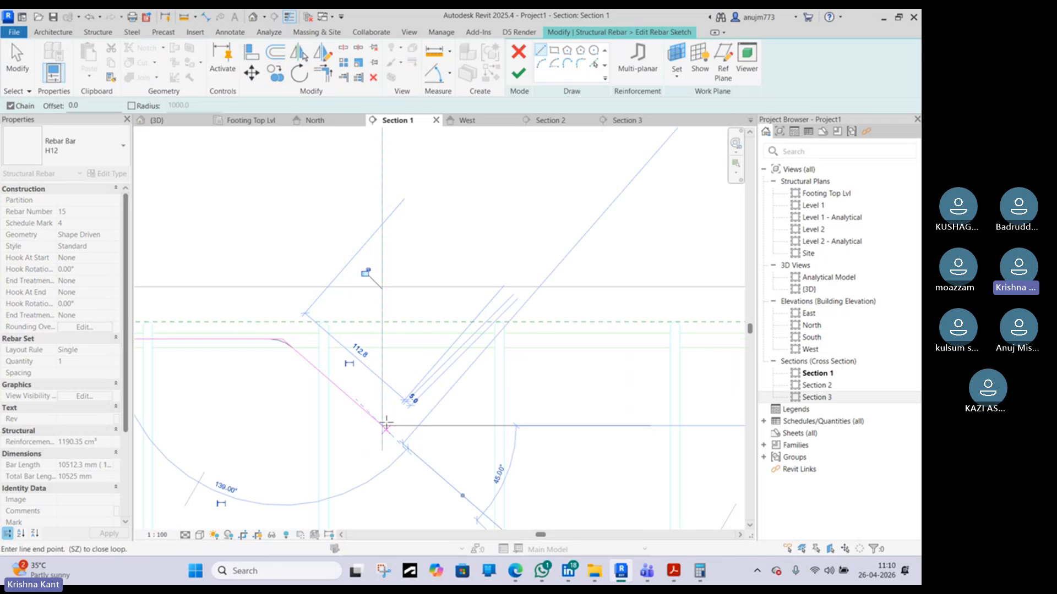
key("Escape")
key("Escape")
Shorten the bar's vertical end leg to 125 mm and finish the sketch
scroll(379, 405, "down", 8)
scroll(324, 397, "up", 6)
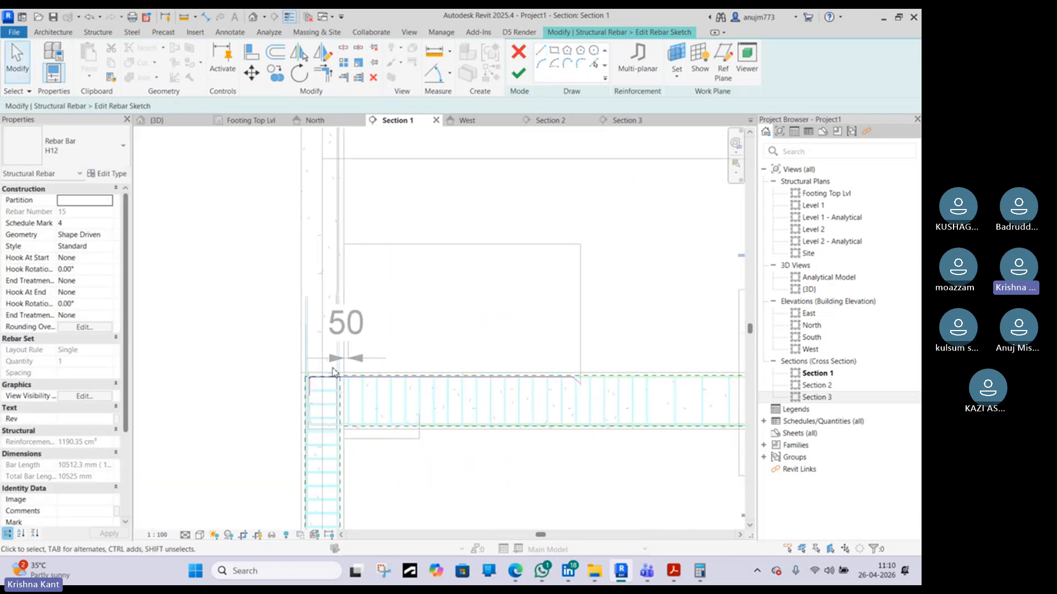
left_click(278, 432)
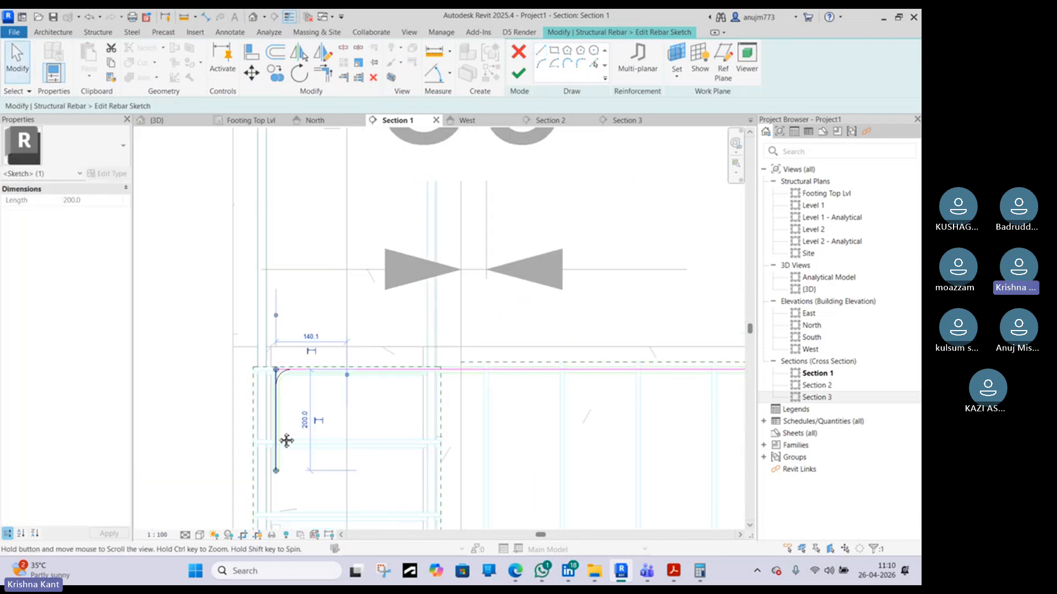
middle_click_drag(286, 441, 321, 339)
mouse_move(311, 371)
left_mouse_down()
mouse_move(311, 412)
mouse_move(312, 327)
mouse_move(309, 338)
mouse_move(321, 326)
left_mouse_up()
scroll(309, 338, "up", 3)
scroll(396, 236, "down", 3)
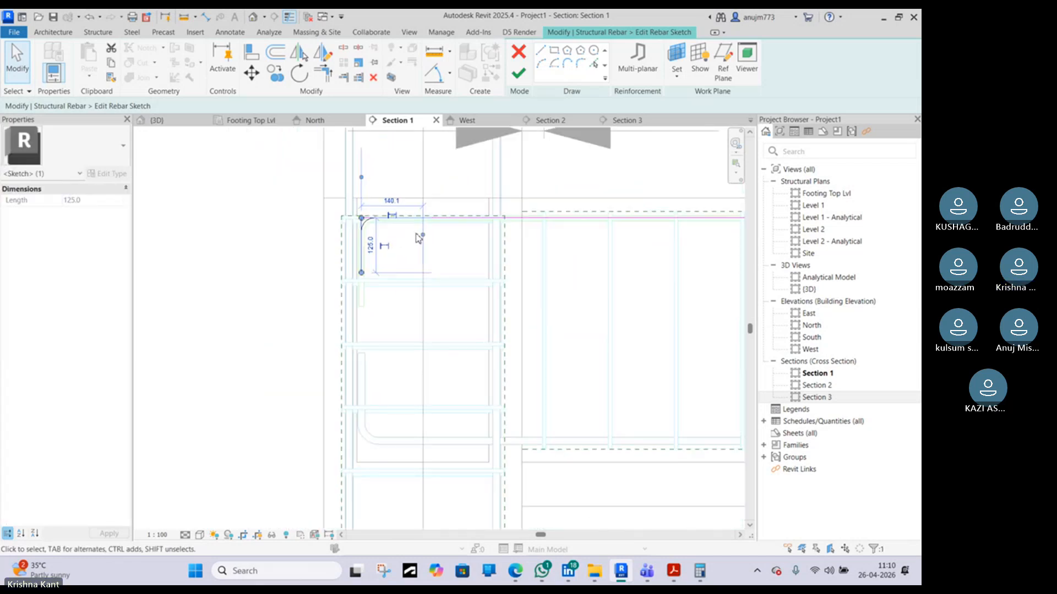
middle_click_drag(572, 132, 370, 198)
left_click(517, 73)
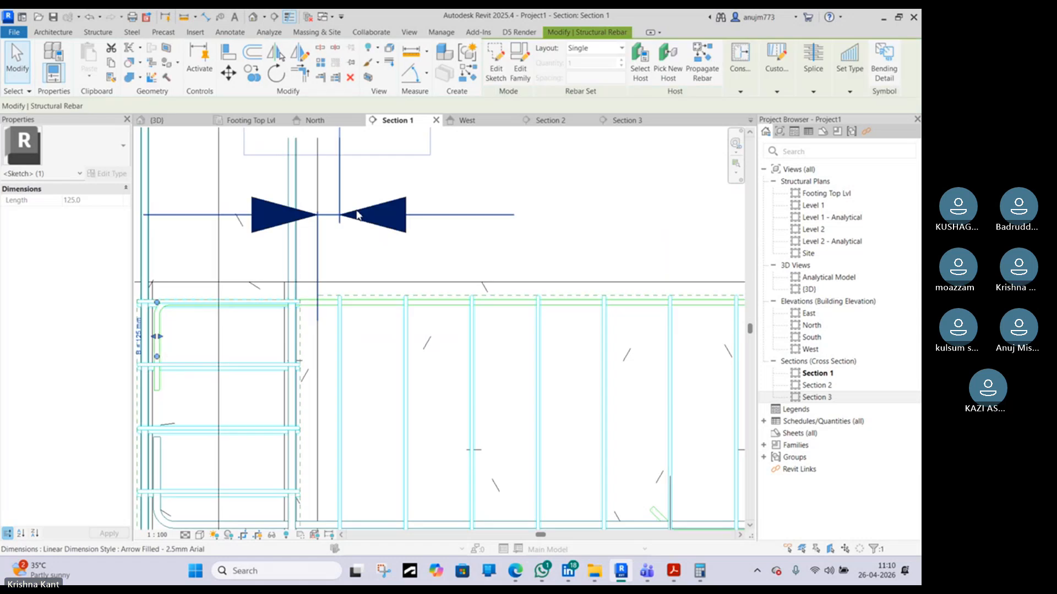
Drag the cranked end of the curtailed top bar to shorten the sloped segment to 75 mm
scroll(355, 209, "down", 3)
scroll(281, 268, "up", 2)
scroll(281, 267, "down", 3)
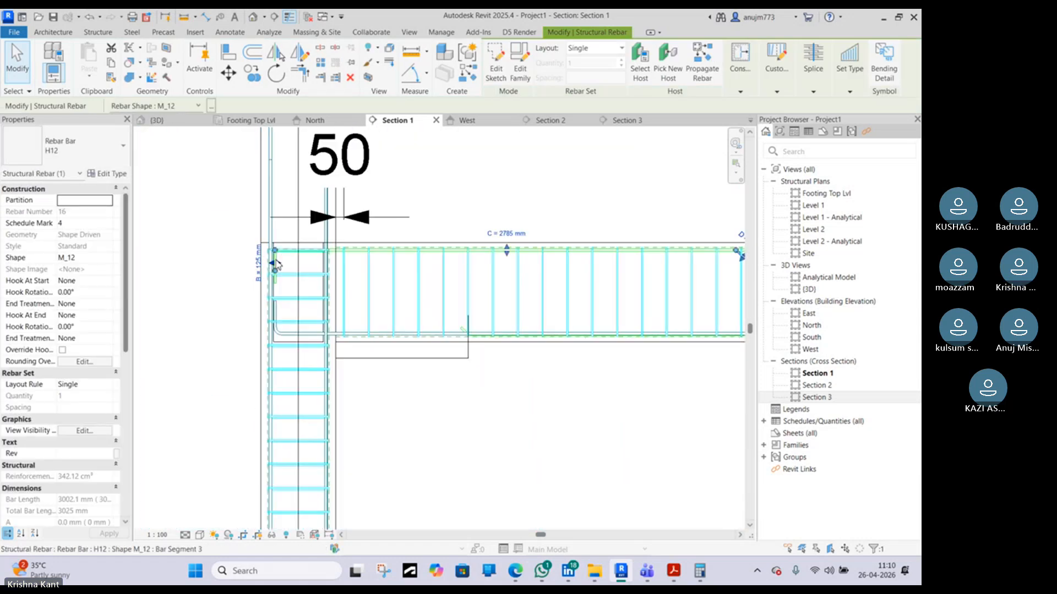
middle_click_drag(584, 272, 181, 272)
scroll(377, 263, "up", 3)
scroll(353, 256, "up", 3)
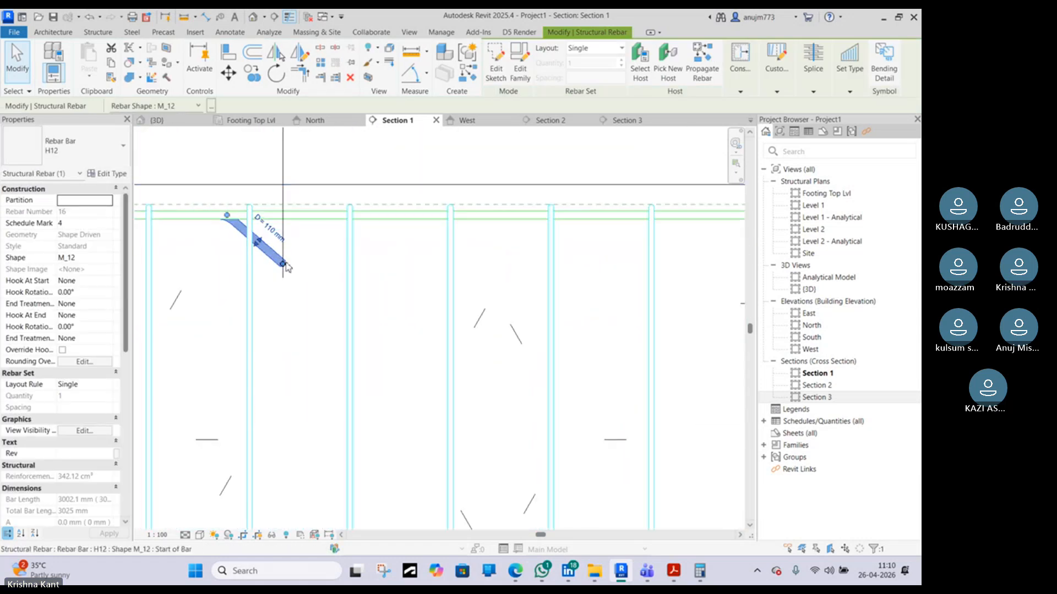
left_click_drag(260, 242, 267, 238)
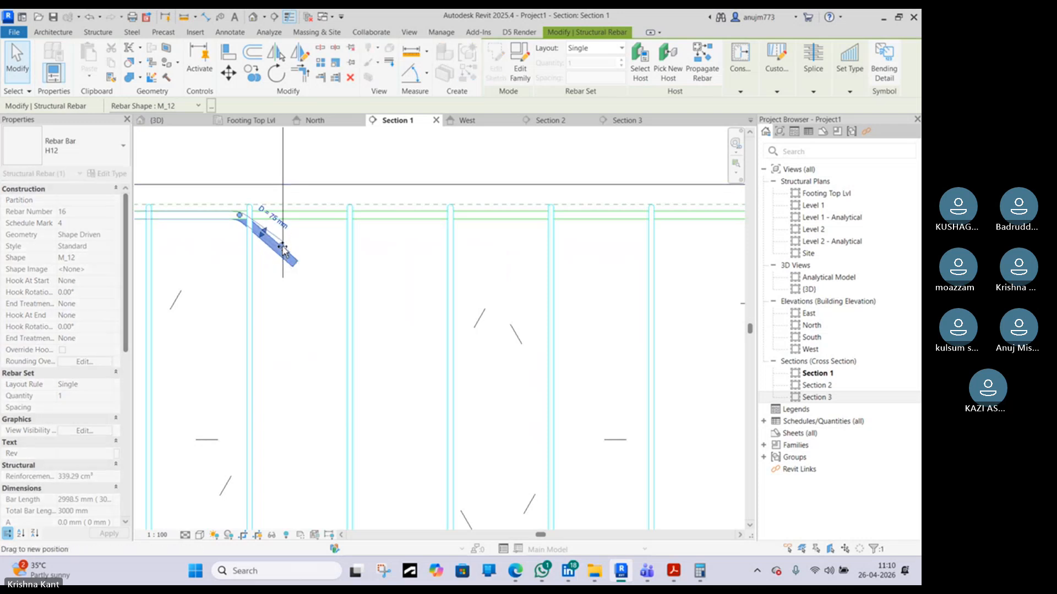
key("Escape")
Select the curtailed top bar to check its shape along the beam
scroll(287, 251, "down", 4)
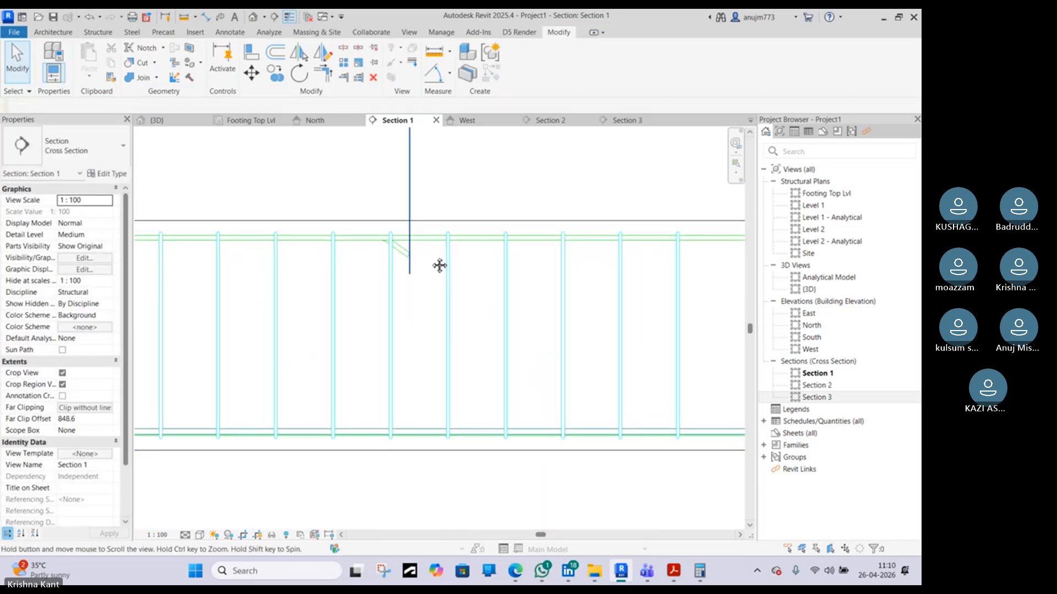
scroll(431, 257, "down", 4)
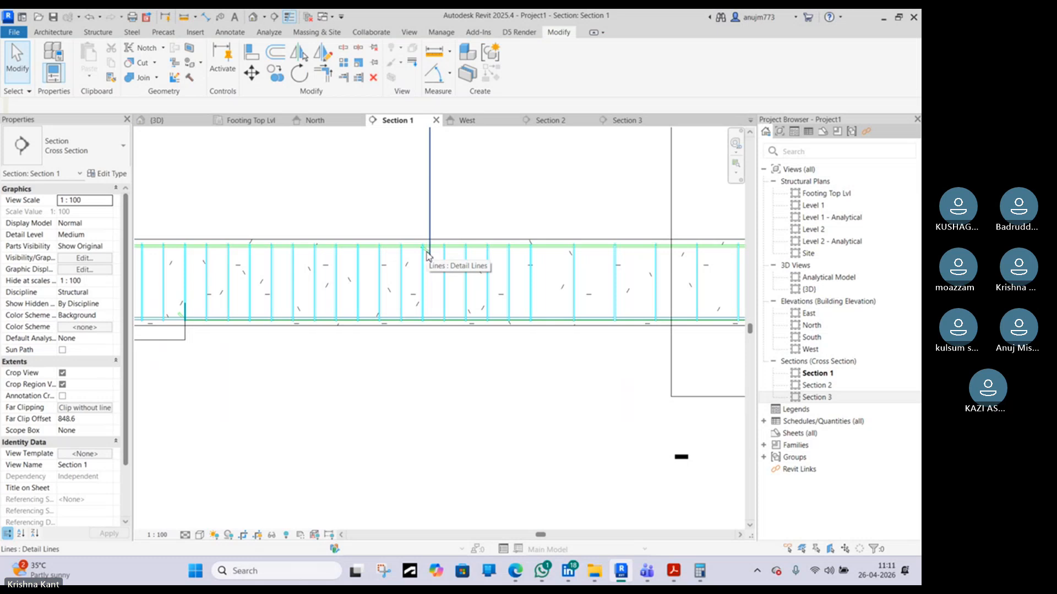
scroll(429, 256, "up", 3)
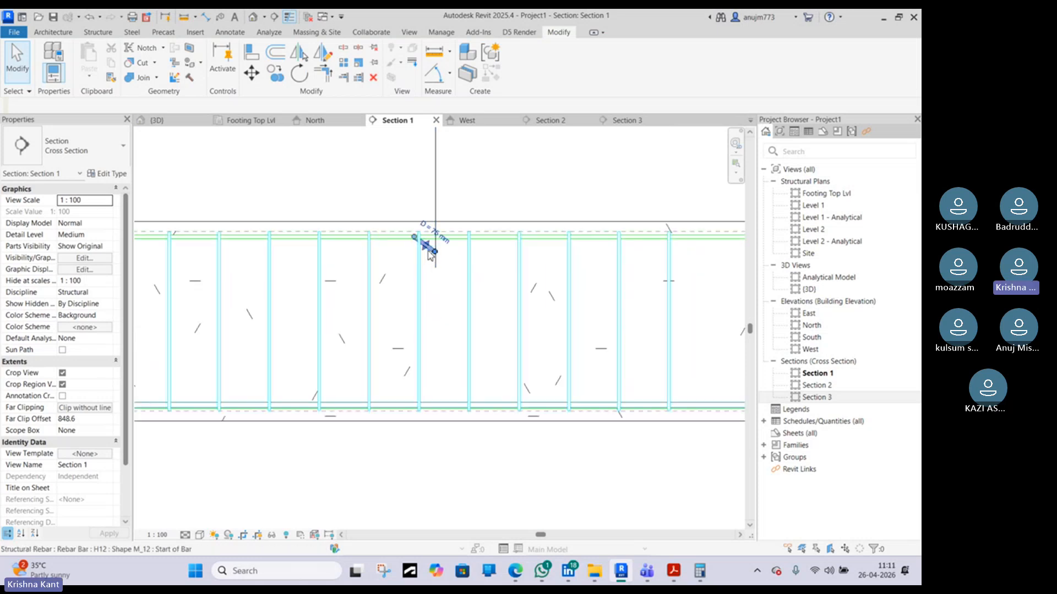
left_click(428, 248)
scroll(428, 249, "down", 3)
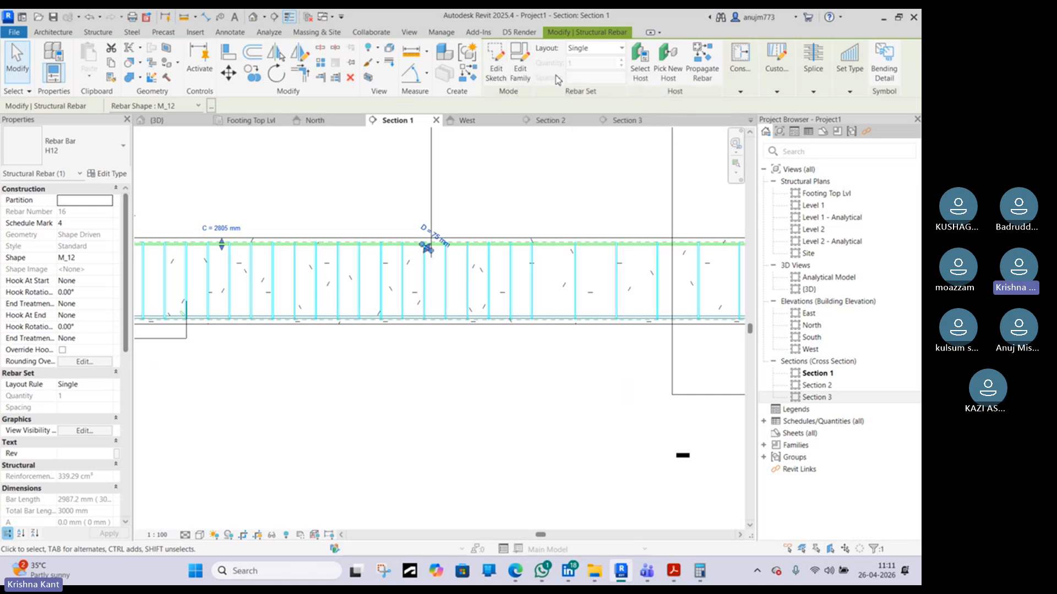
left_click(300, 53)
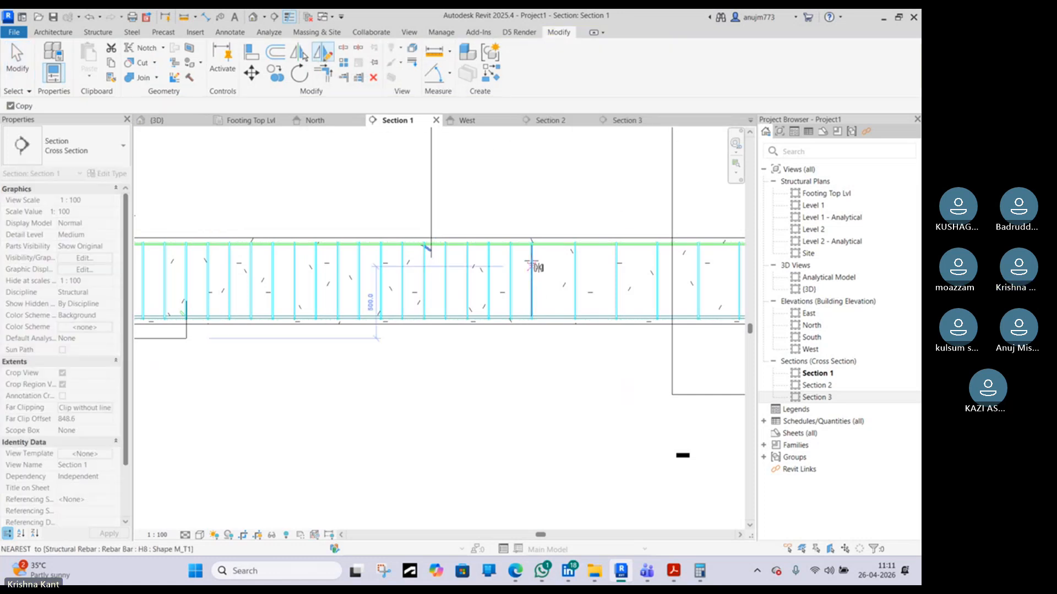
middle_click_drag(592, 243, 426, 233)
scroll(426, 234, "down", 4)
scroll(519, 230, "down", 4)
scroll(525, 230, "up", 6)
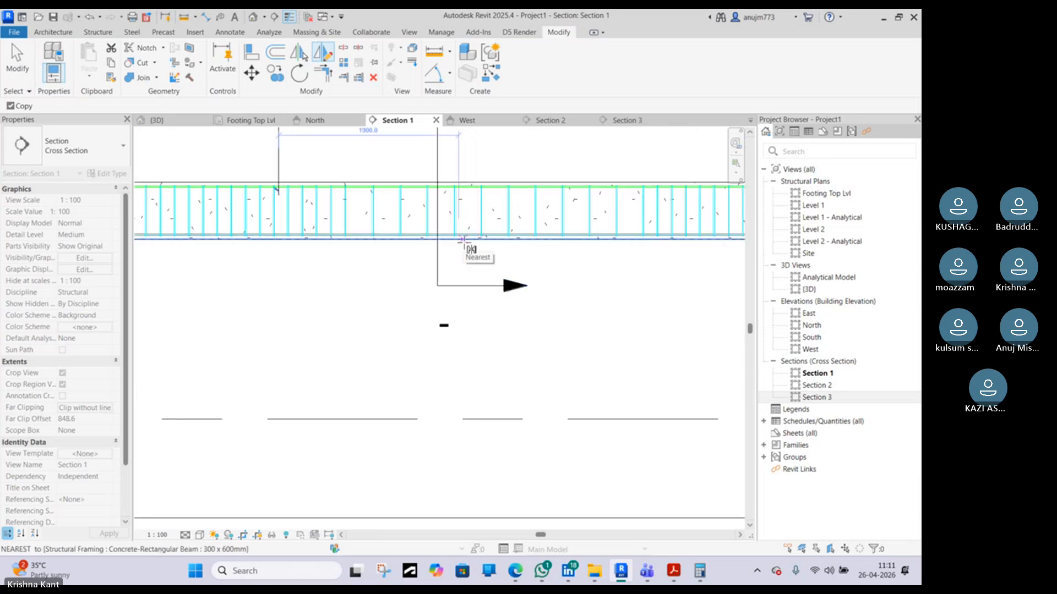
key("Escape")
Switch between the Section 3 and Section 2 views to inspect the beam and column cross-section reinforcement
left_click(263, 190)
scroll(263, 190, "up", 5)
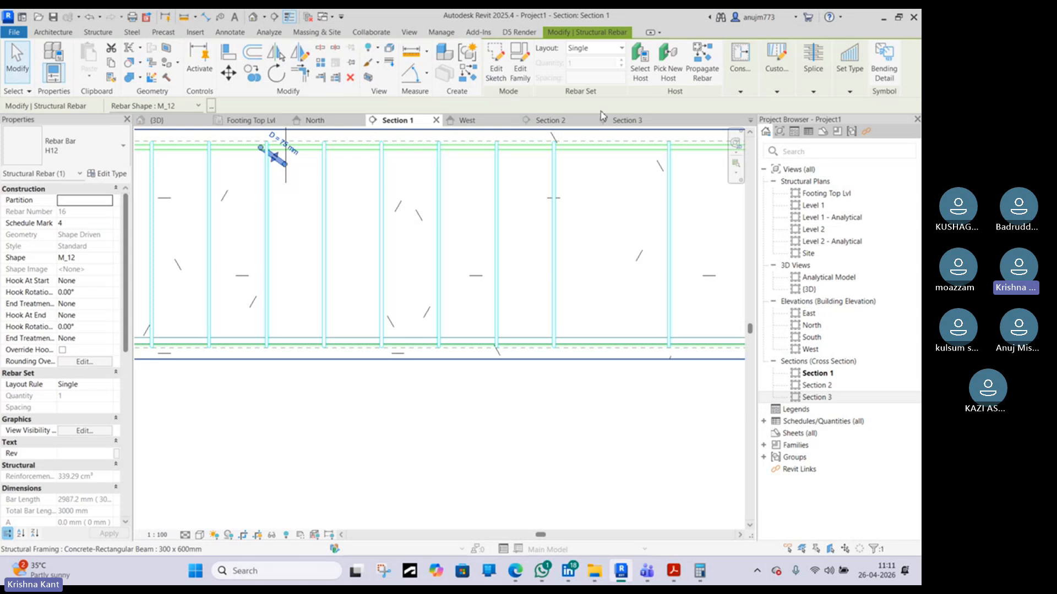
left_click(625, 121)
scroll(457, 232, "down", 3)
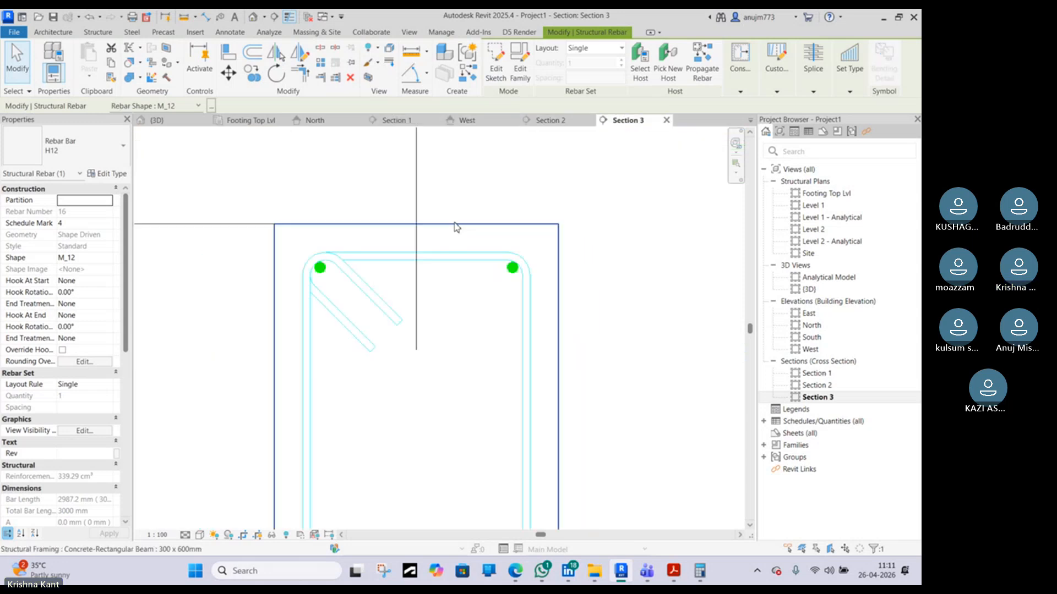
left_click(567, 121)
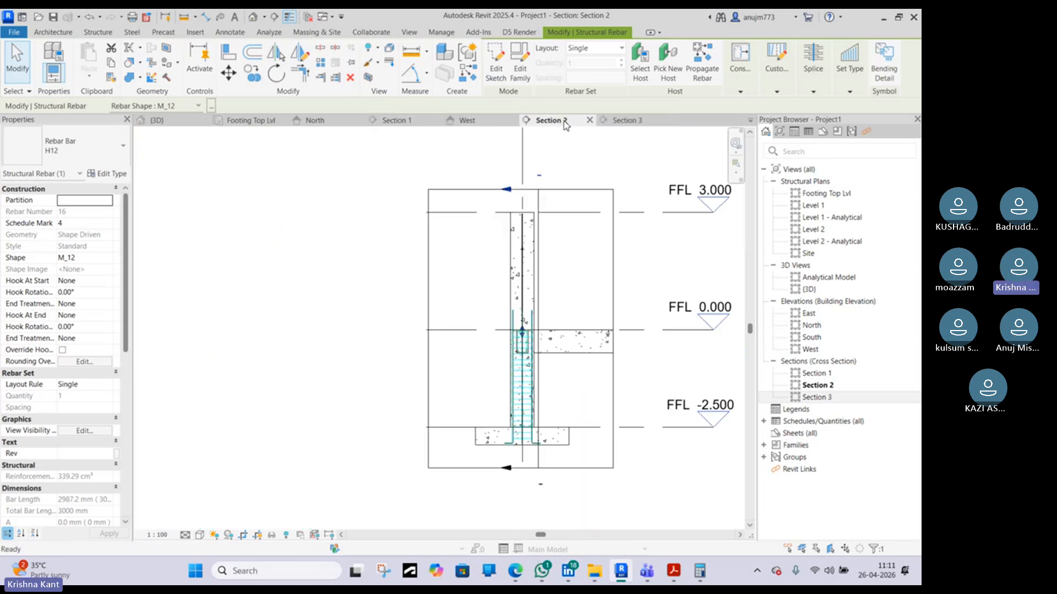
left_click(611, 120)
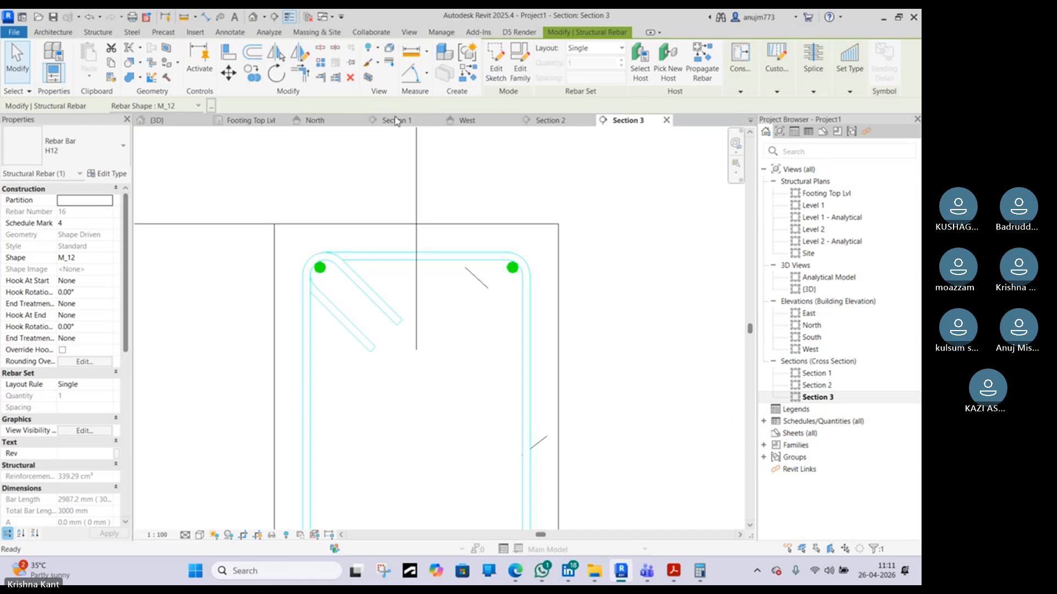
left_click(751, 121)
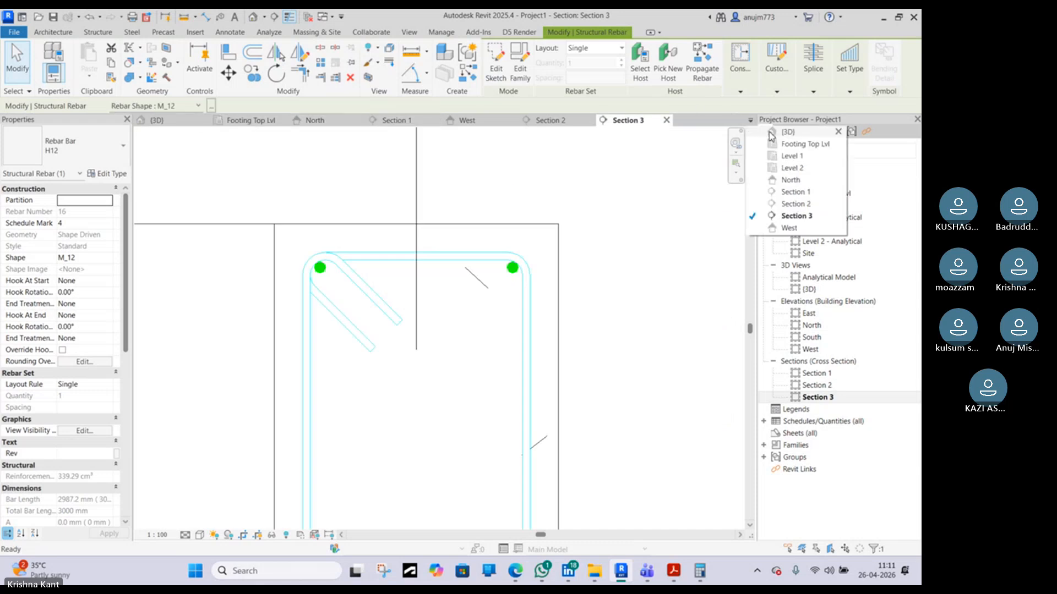
Open the Level 1 plan and move the Section 3 cut line closer to the left column
left_click(776, 156)
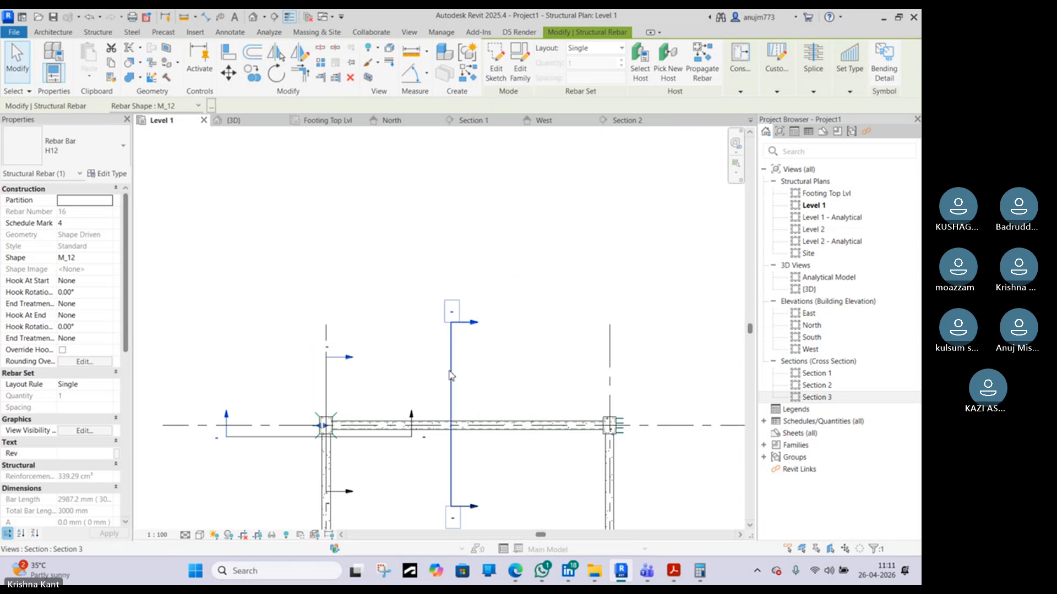
middle_click_drag(458, 374, 517, 306)
left_click(511, 306)
left_click_drag(472, 313, 415, 313)
left_click_drag(462, 345, 436, 343)
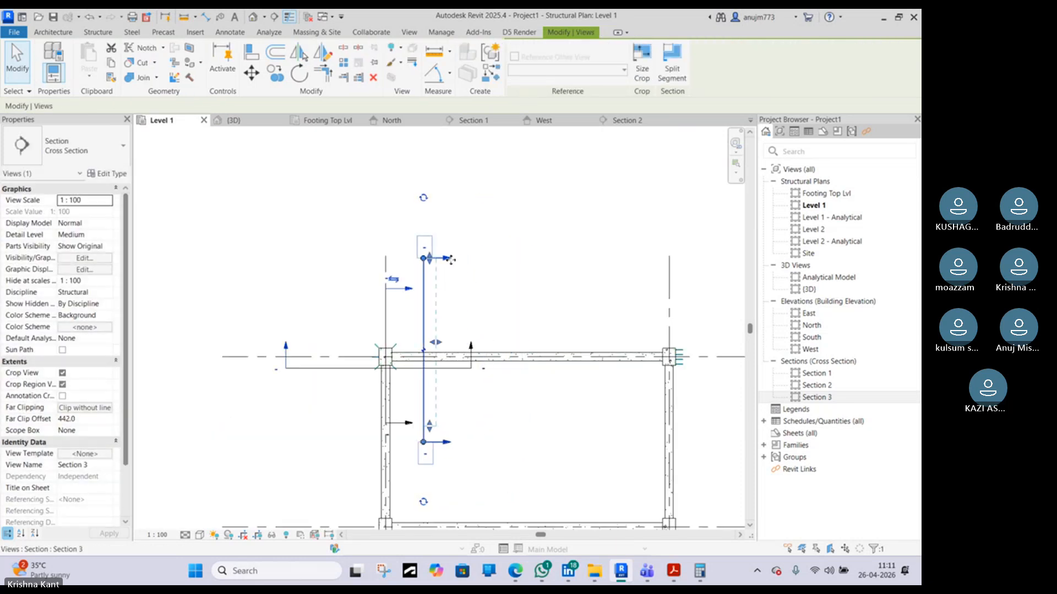
In Section 2, mirror the curtailed top bar about the vertical centre line to place a copy at the opposite beam corner
left_click(628, 120)
scroll(533, 343, "up", 2)
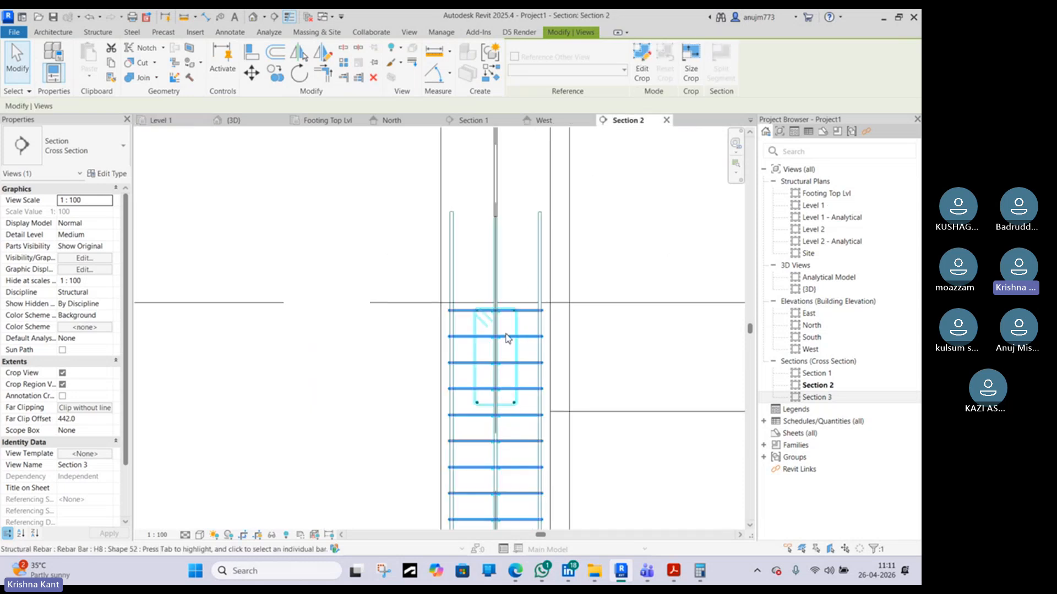
scroll(516, 313, "up", 3)
scroll(378, 302, "up", 2)
left_click(380, 297)
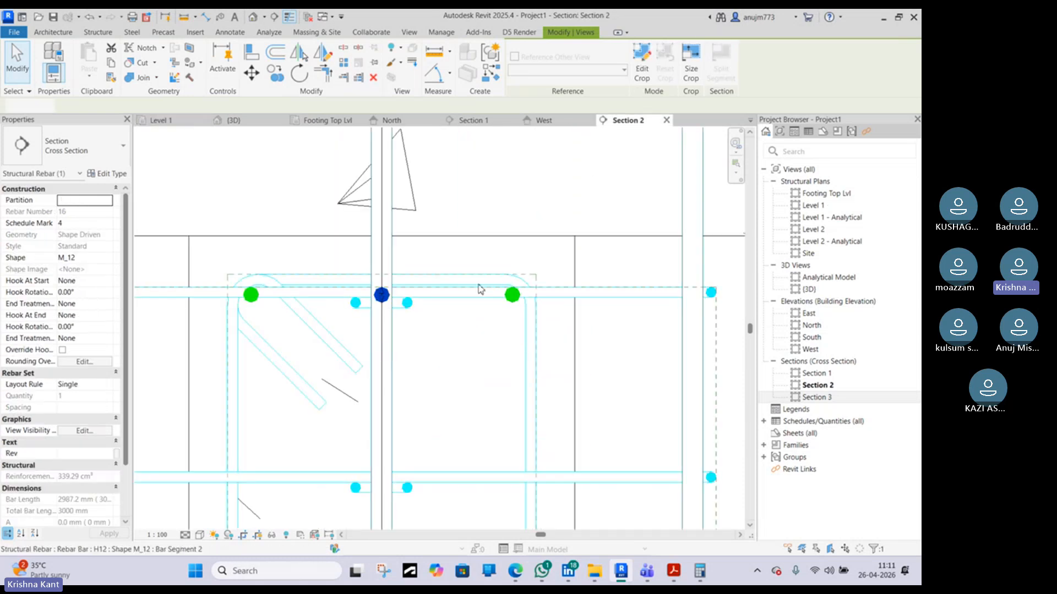
scroll(512, 267, "up", 3)
left_click_drag(495, 272, 245, 307)
scroll(242, 308, "up", 1)
scroll(253, 303, "down", 2)
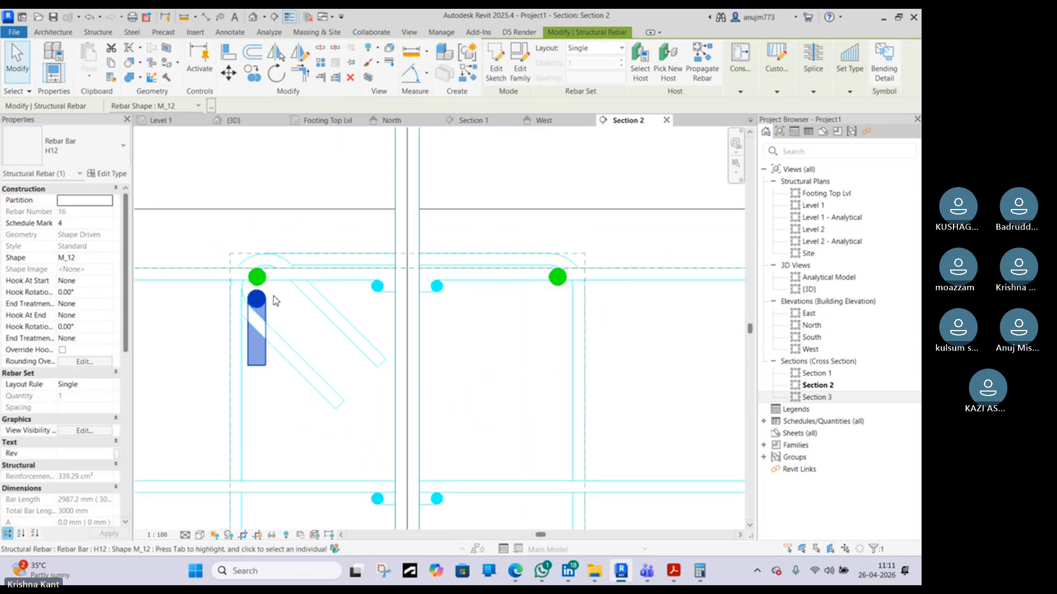
left_click(299, 55)
left_click(407, 246)
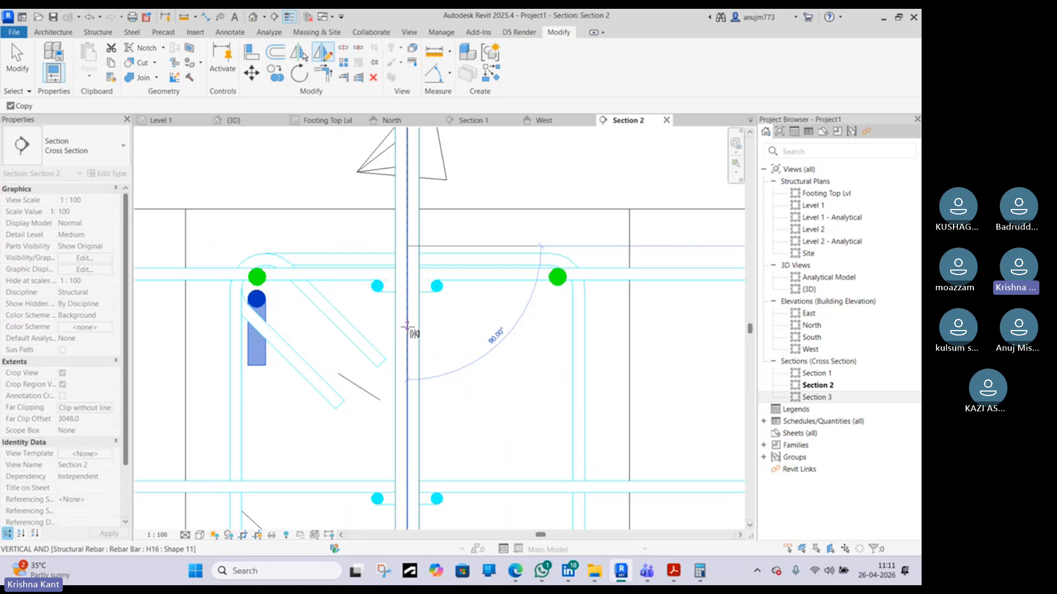
left_click(407, 326)
key("Escape")
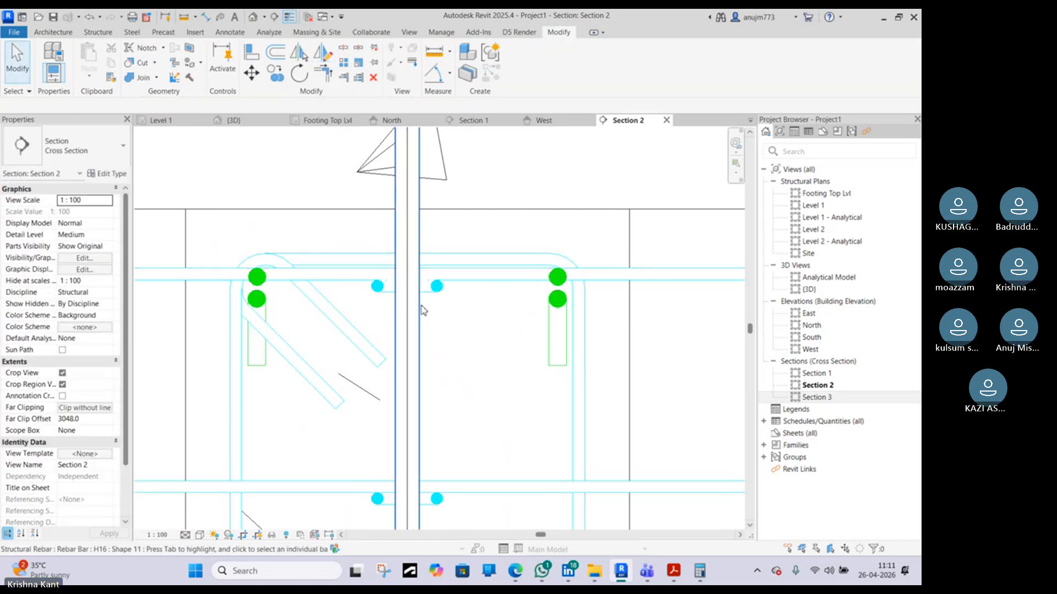
Select both curtailed top bars in the Section 2 cross-section
scroll(423, 309, "down", 3)
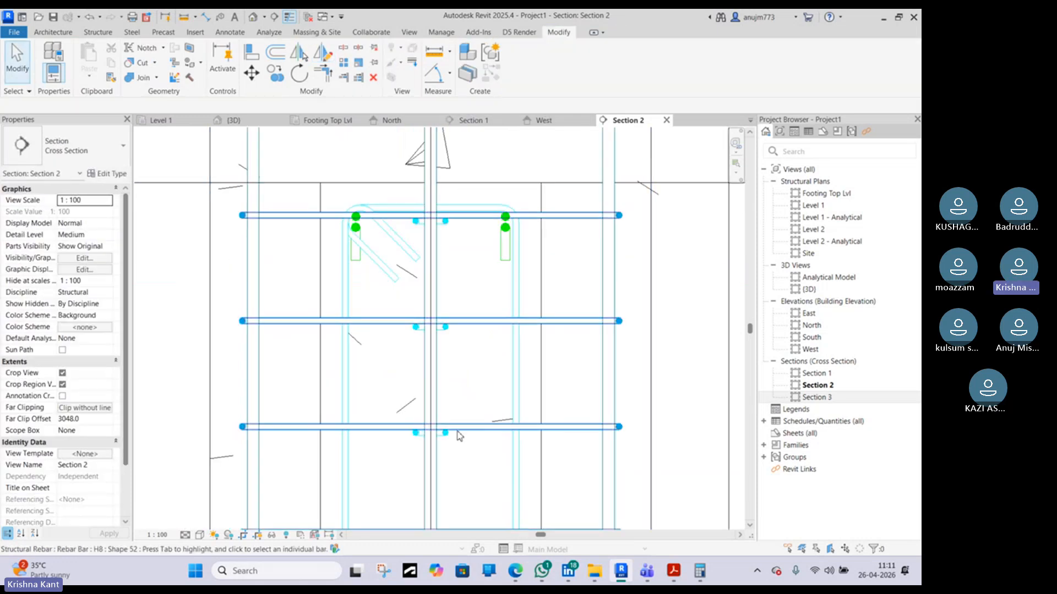
scroll(460, 436, "down", 4)
scroll(473, 462, "up", 3)
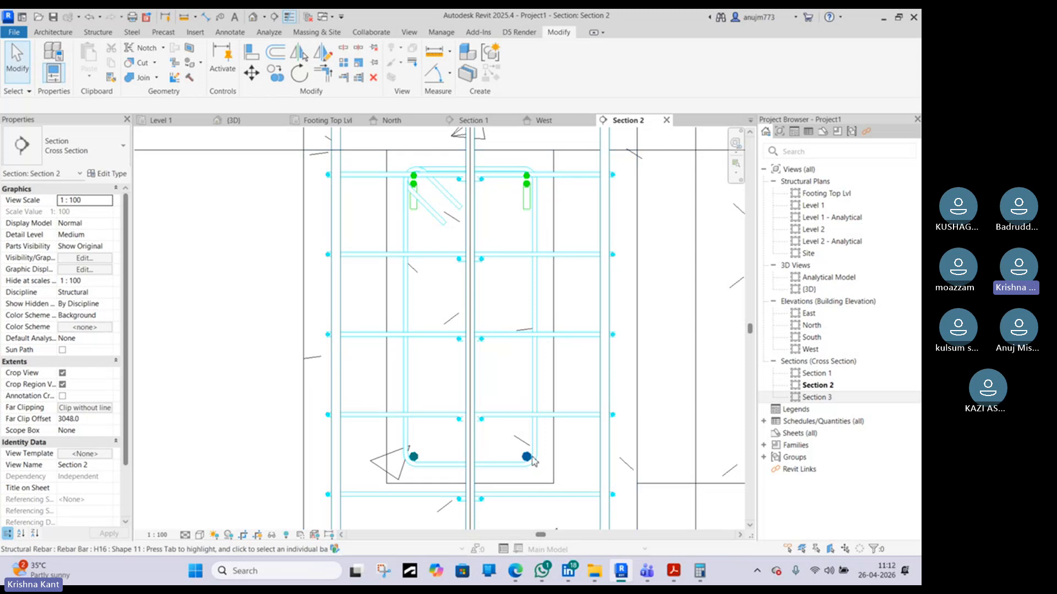
scroll(532, 462, "up", 2)
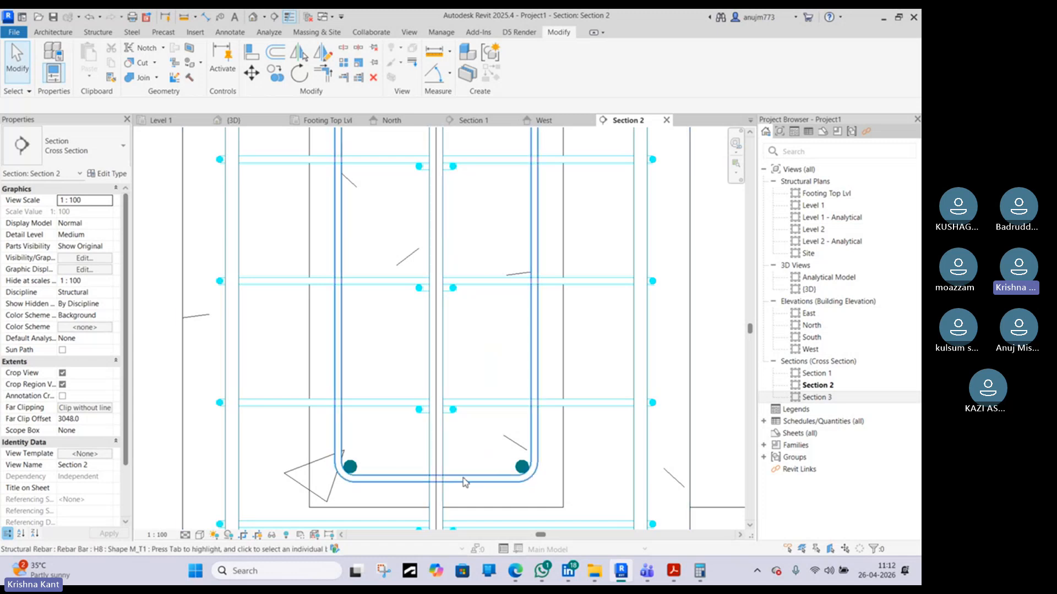
scroll(500, 190, "up", 5)
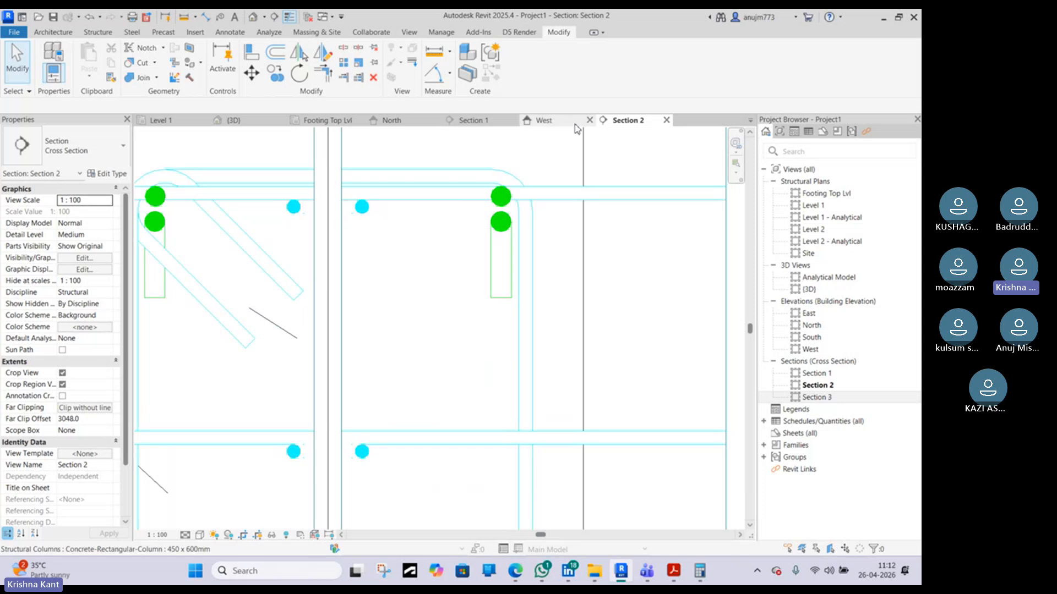
left_click(497, 234)
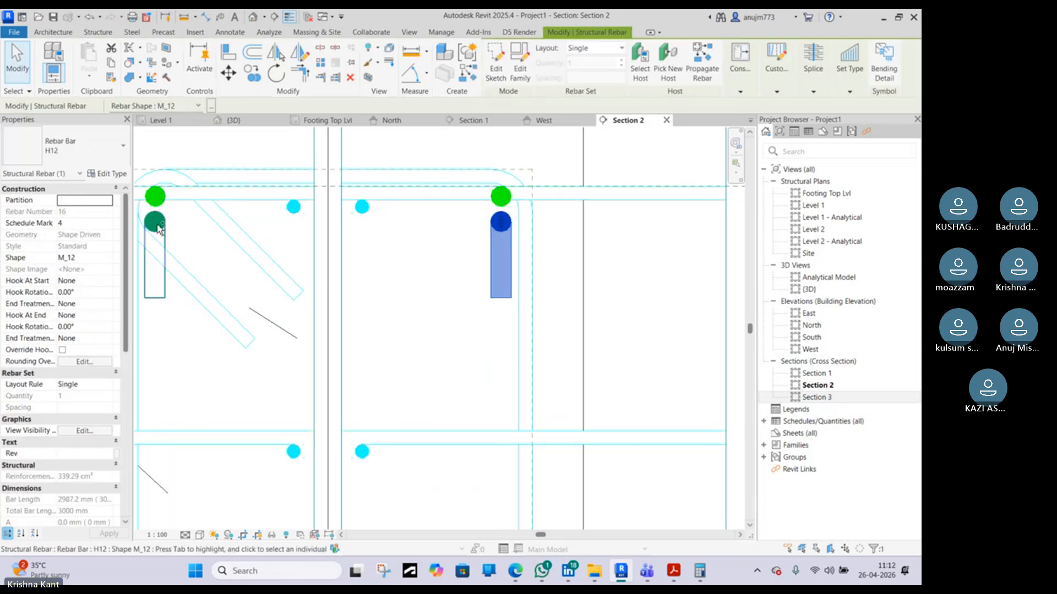
left_click(154, 226, "ctrl")
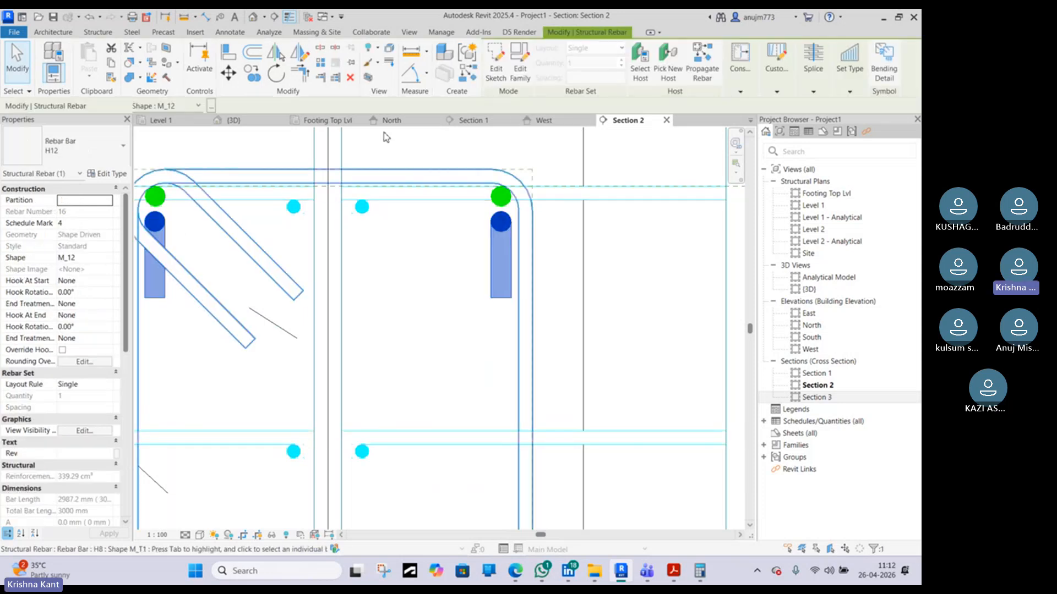
In Section 1, mirror both curtailed top bars about a vertical axis at the beam's midspan to copy them to the other support
left_click(463, 126)
middle_click_drag(402, 214, 406, 291)
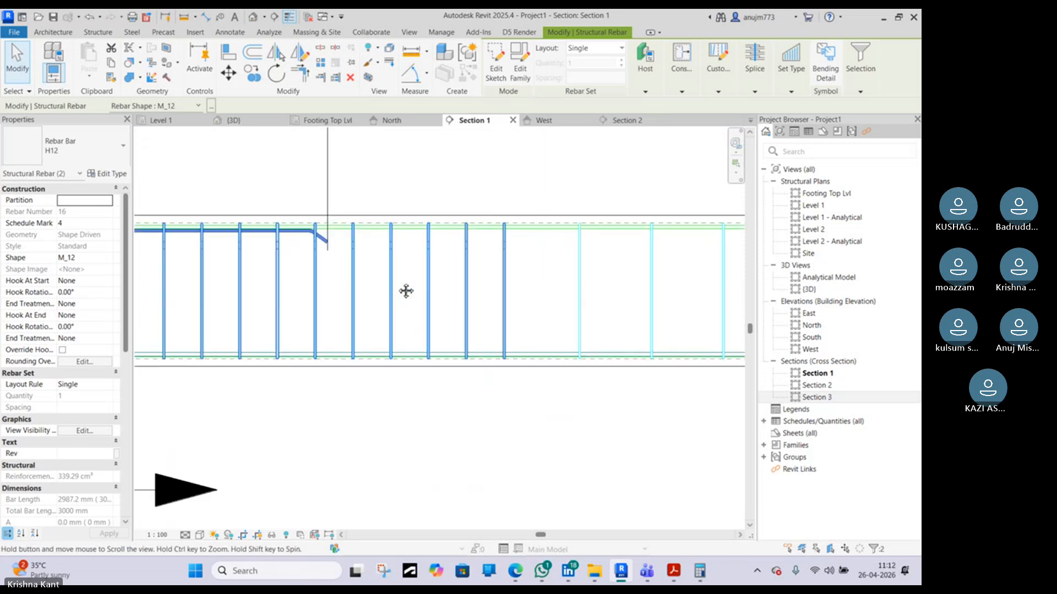
scroll(406, 291, "down", 3)
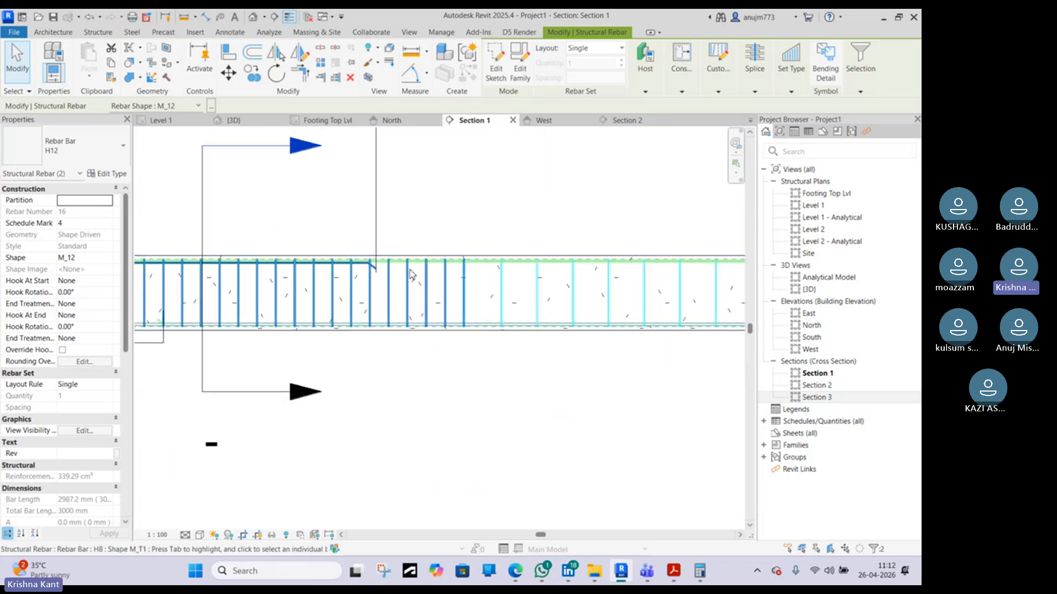
scroll(307, 269, "up", 1)
scroll(326, 266, "down", 2)
middle_click_drag(325, 266, 456, 284)
scroll(268, 264, "up", 2)
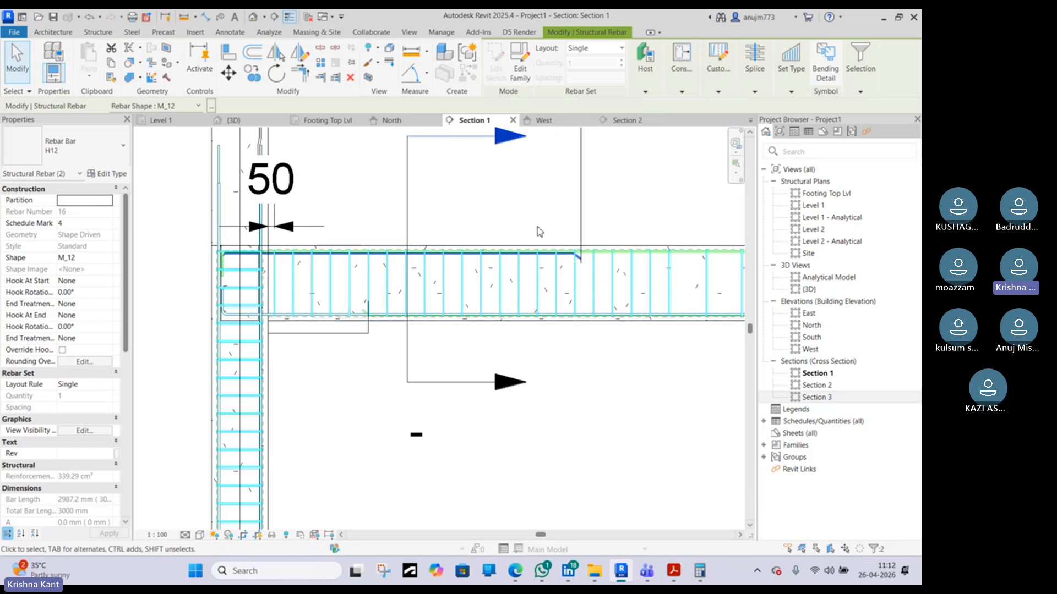
middle_click_drag(585, 243, 404, 208)
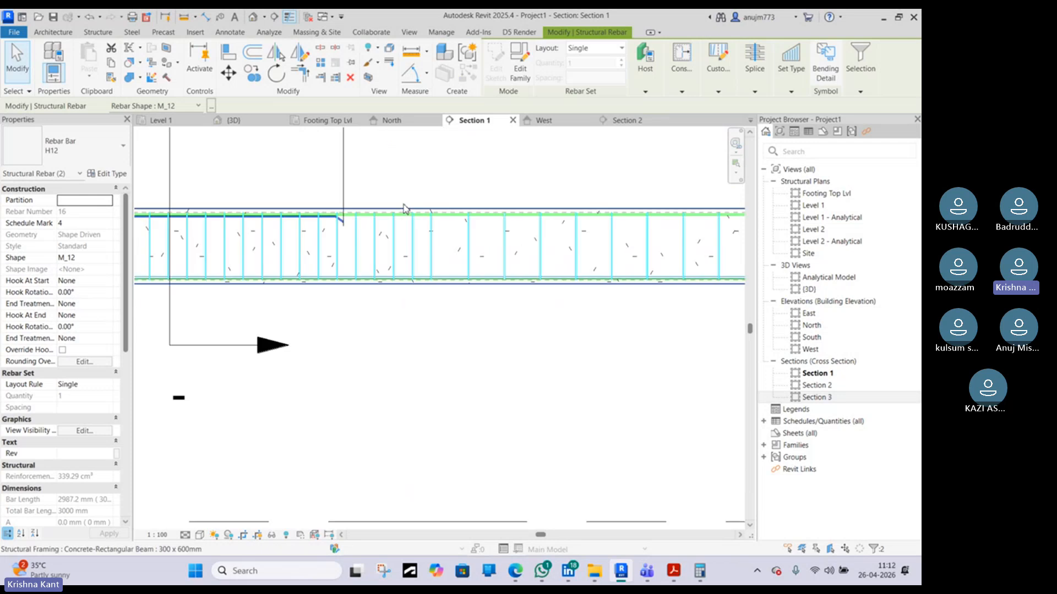
scroll(404, 208, "down", 2)
middle_click_drag(491, 184, 406, 260)
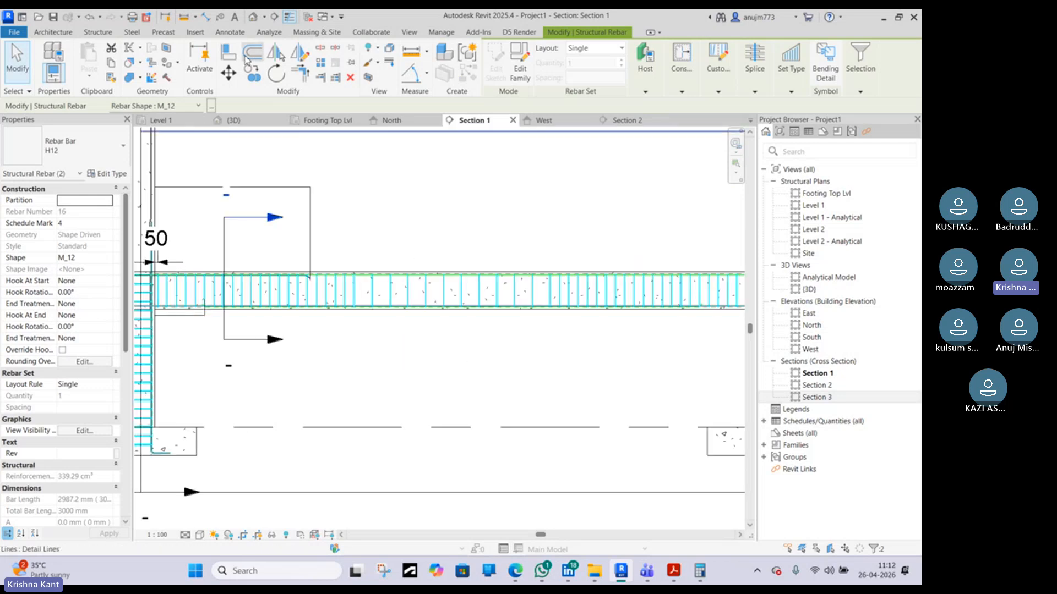
left_click(308, 50)
scroll(520, 301, "down", 2)
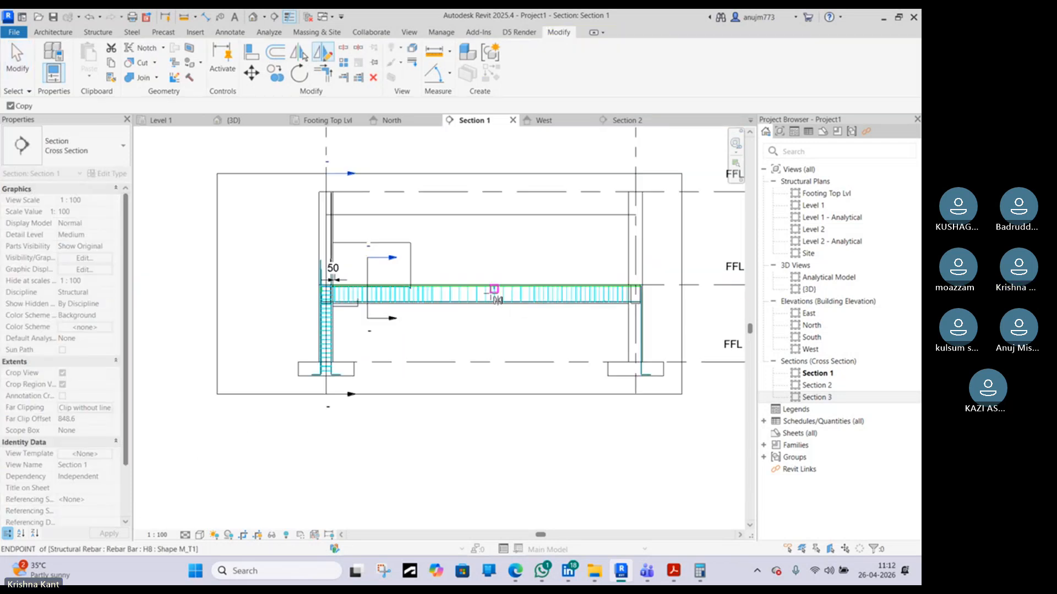
scroll(495, 292, "up", 3)
left_click(484, 285)
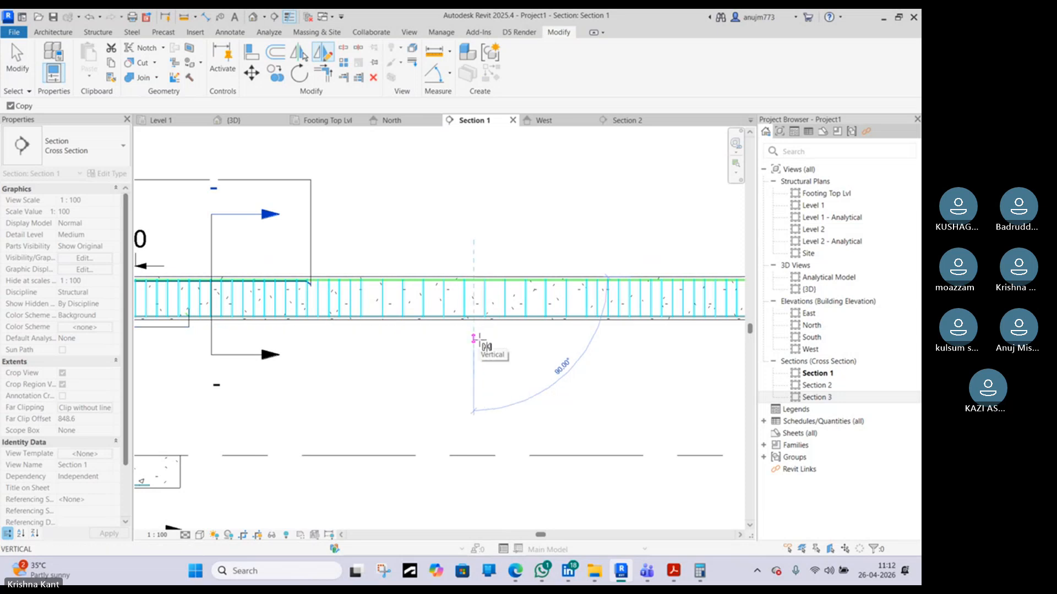
left_click(474, 339)
scroll(479, 342, "down", 2)
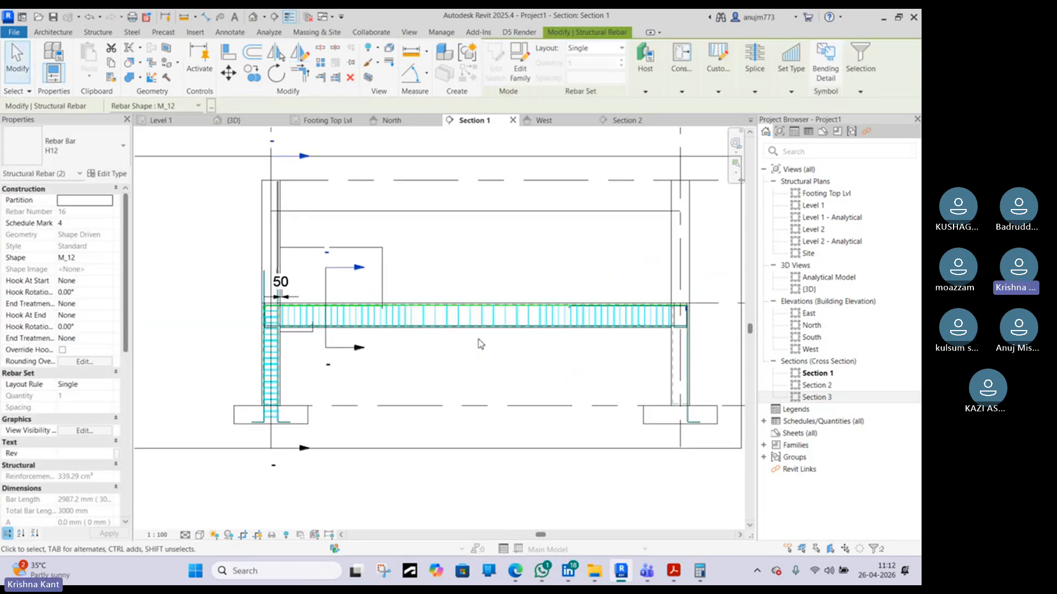
scroll(644, 333, "up", 1)
scroll(649, 331, "up", 2)
key("Escape")
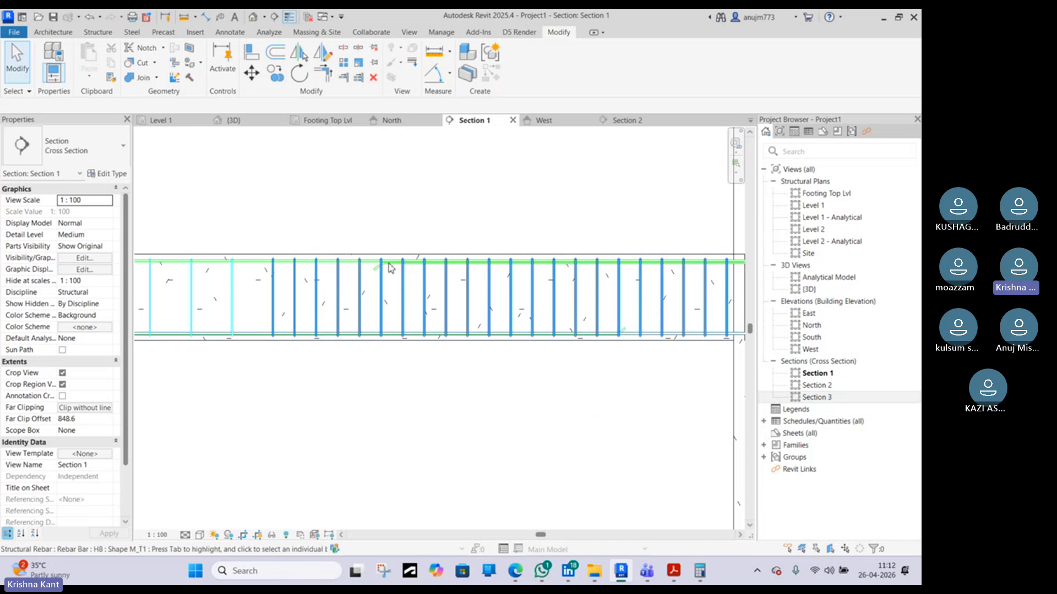
Select the beam at the right column and drag its end past the column to extend it
middle_click_drag(388, 264, 224, 222)
scroll(313, 237, "down", 2)
scroll(505, 235, "up", 2)
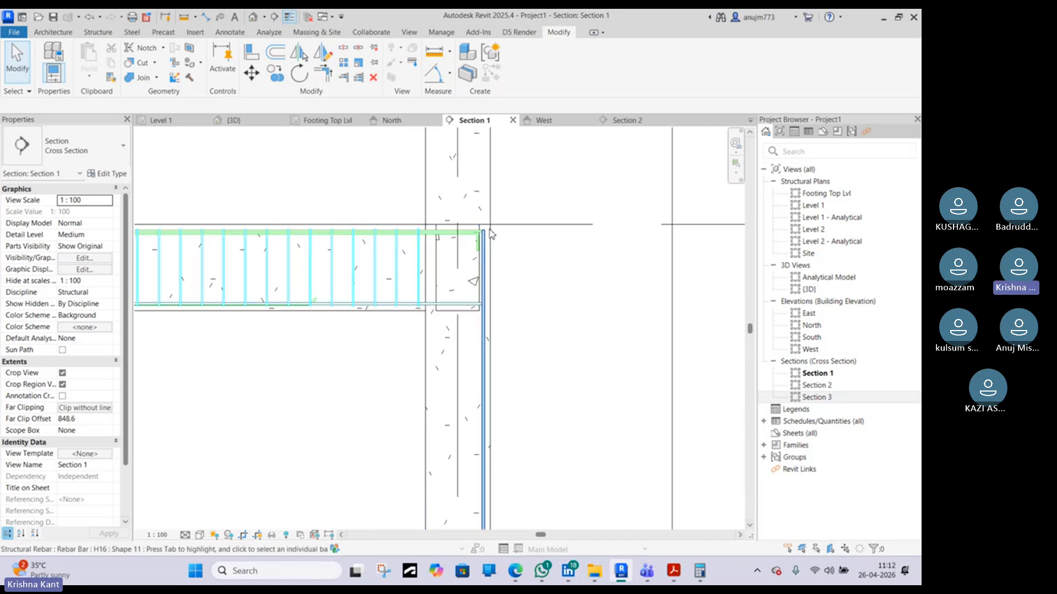
scroll(490, 234, "up", 2)
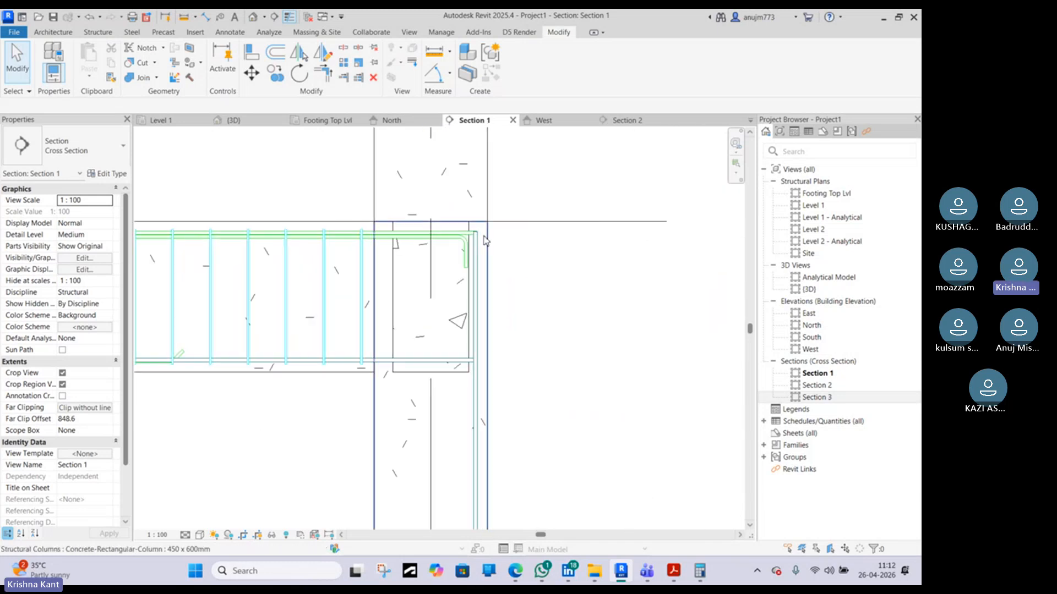
left_click(347, 362)
scroll(396, 267, "down", 2)
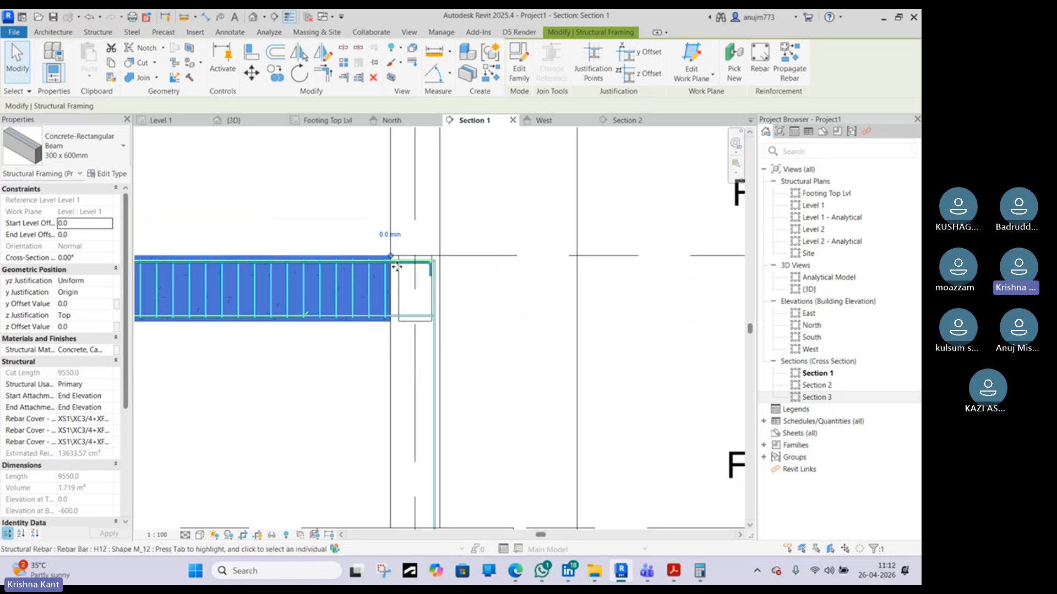
left_click_drag(390, 256, 605, 256)
key("Escape")
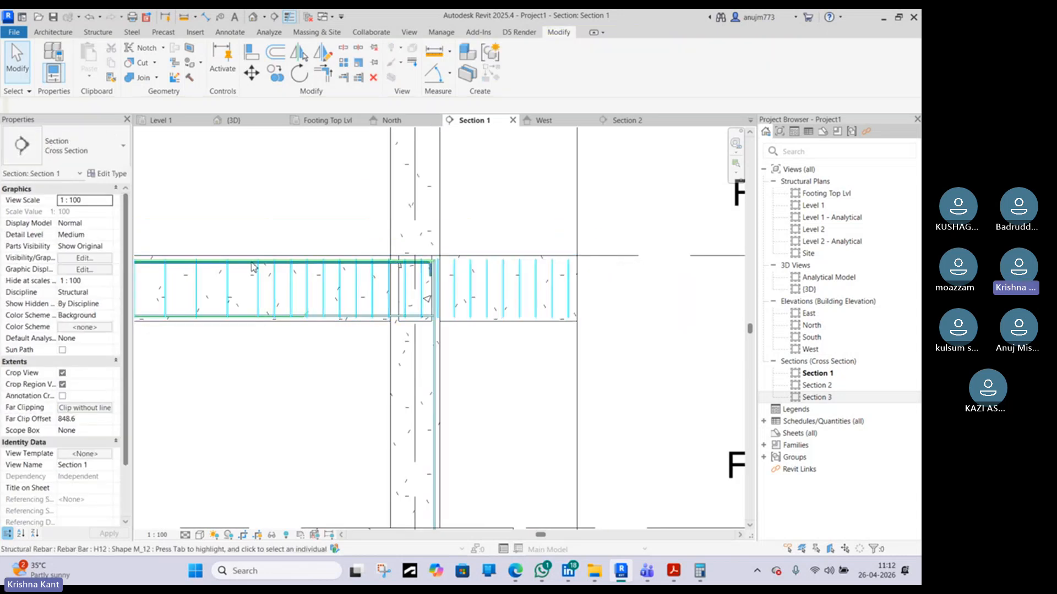
Drag the hooked end of the top bar further into the right column
scroll(495, 262, "up", 4)
scroll(550, 279, "down", 3)
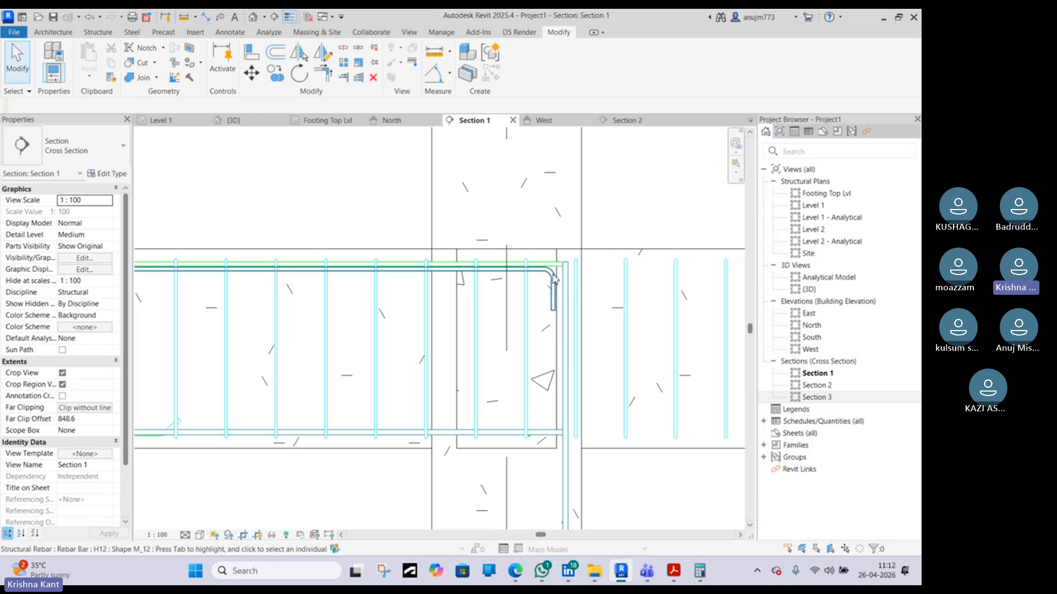
left_click(549, 282)
middle_click_drag(550, 282, 589, 273)
scroll(483, 261, "down", 3)
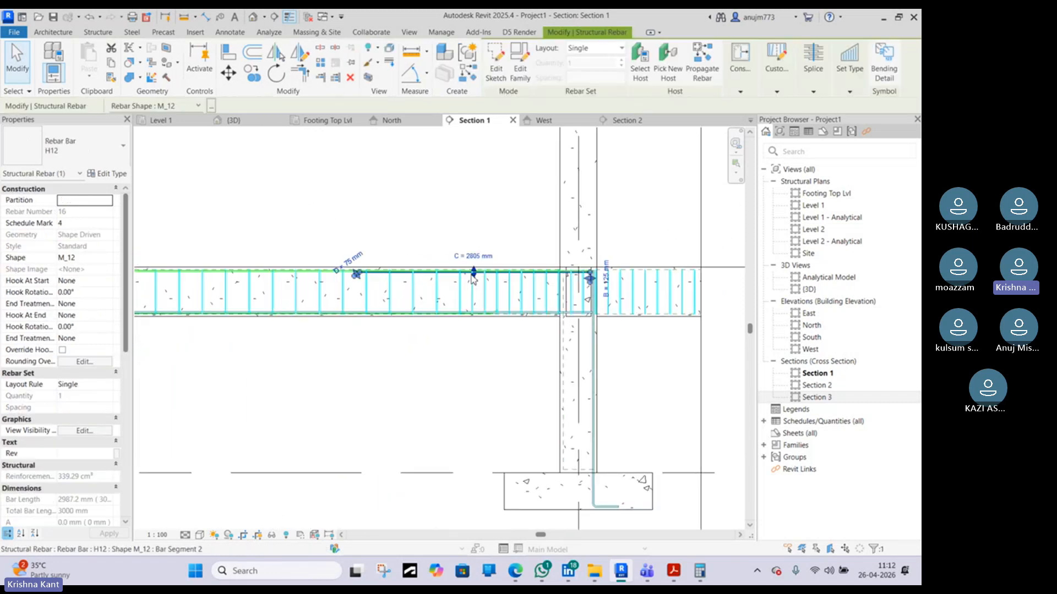
Review the beam–column joint reference image and the SP 34 simplified curtailment rules for continuous beams
middle_click_drag(695, 253, 502, 236)
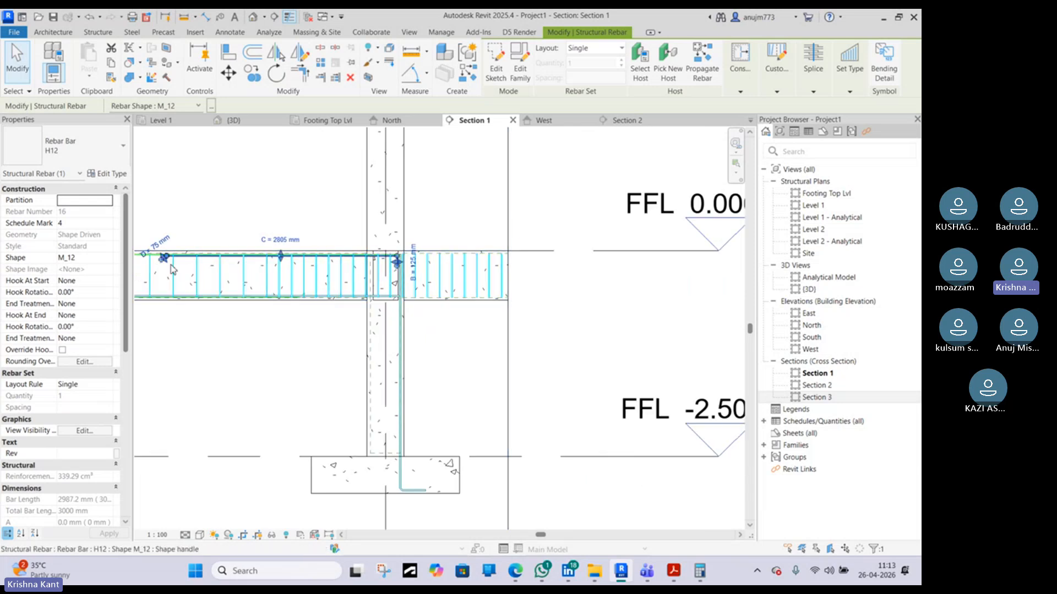
scroll(186, 256, "up", 2)
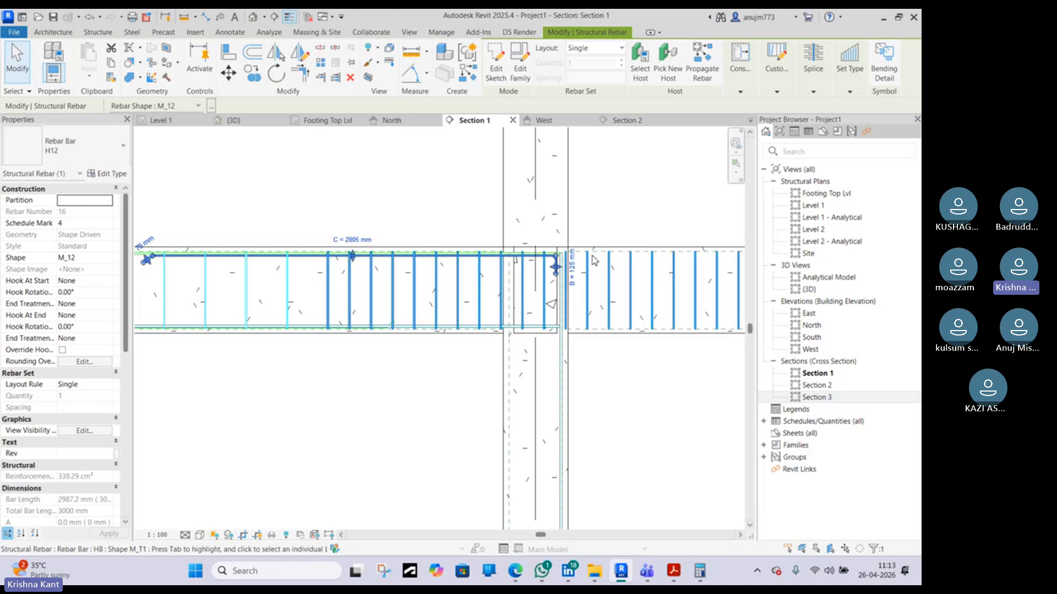
middle_click_drag(722, 260, 504, 272)
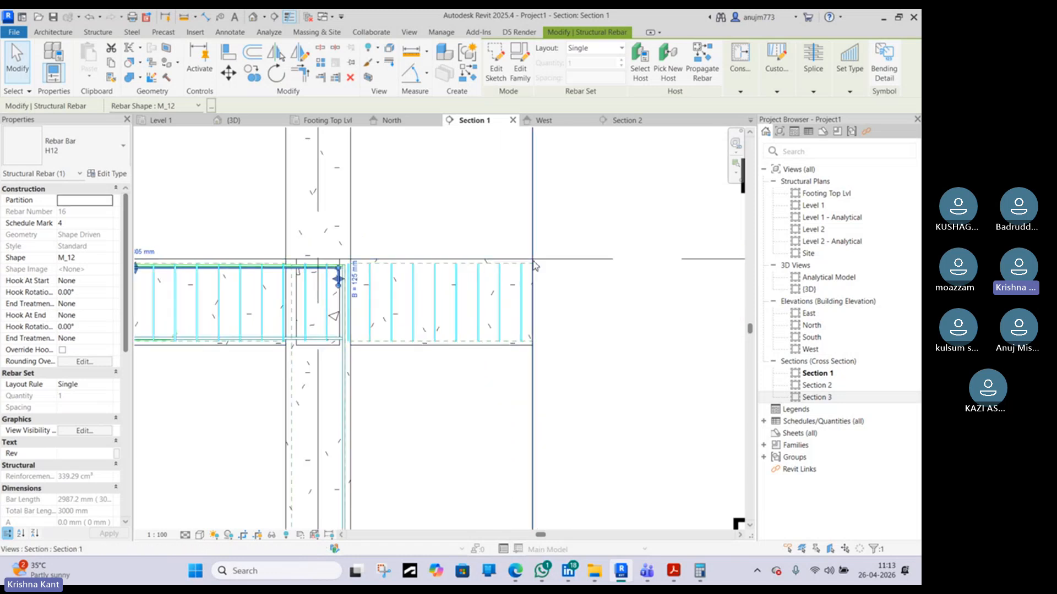
left_click(522, 573)
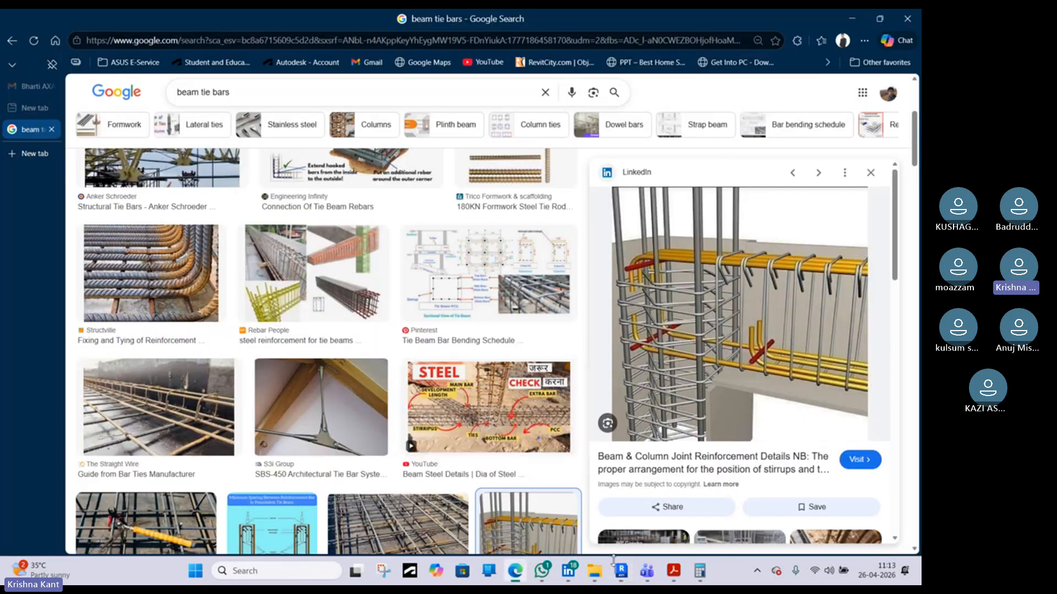
left_click(673, 571)
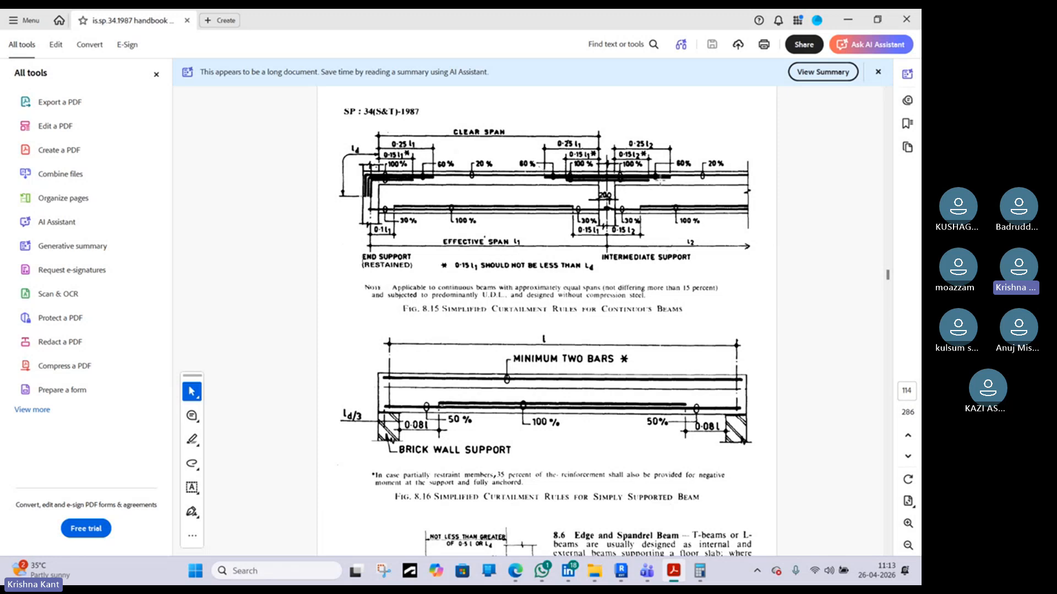
left_click(850, 20)
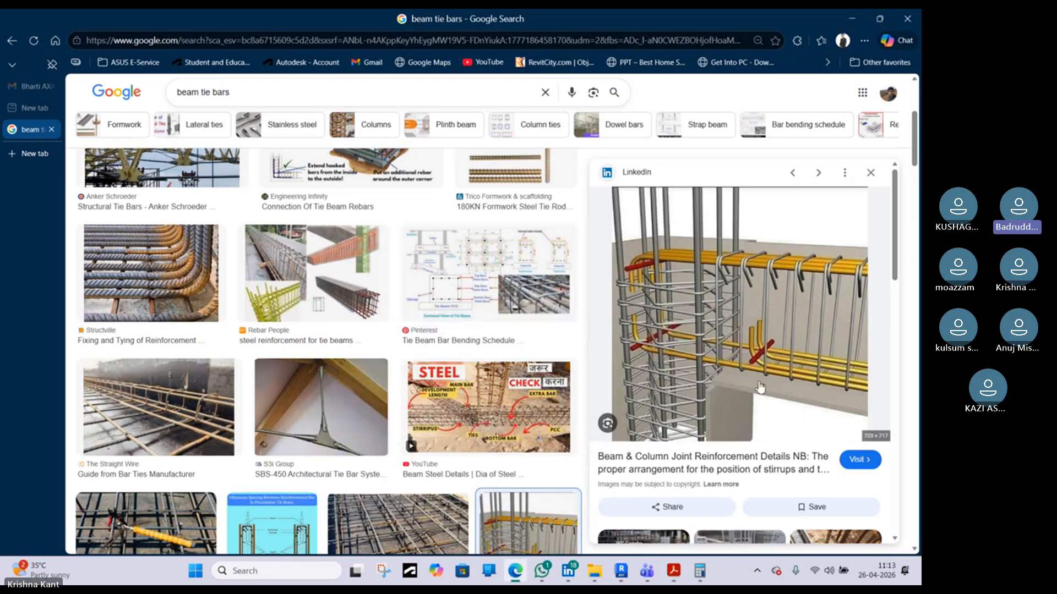
left_click(623, 572)
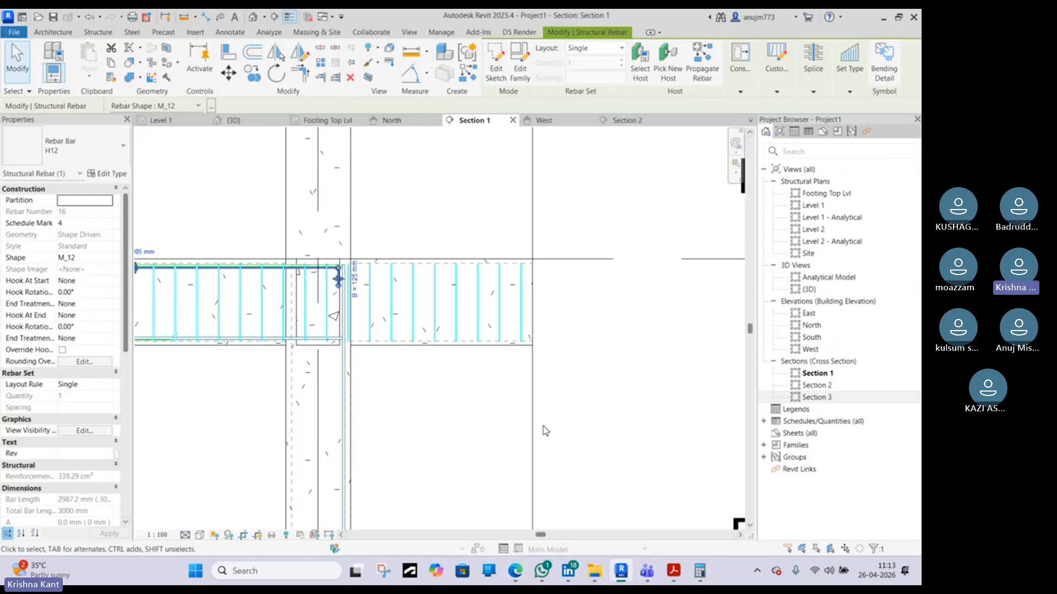
Open the default 3D view and orbit around the reinforced beam to inspect its bars and their anchorage in the columns
scroll(478, 361, "down", 6)
left_click(359, 255)
scroll(363, 259, "down", 3)
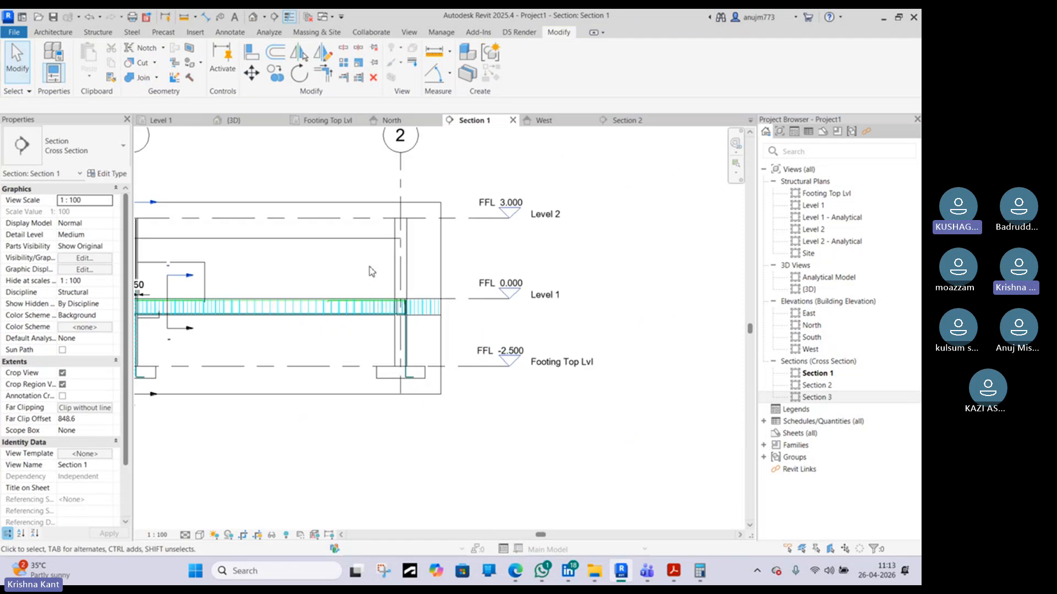
middle_click_drag(327, 291, 460, 312)
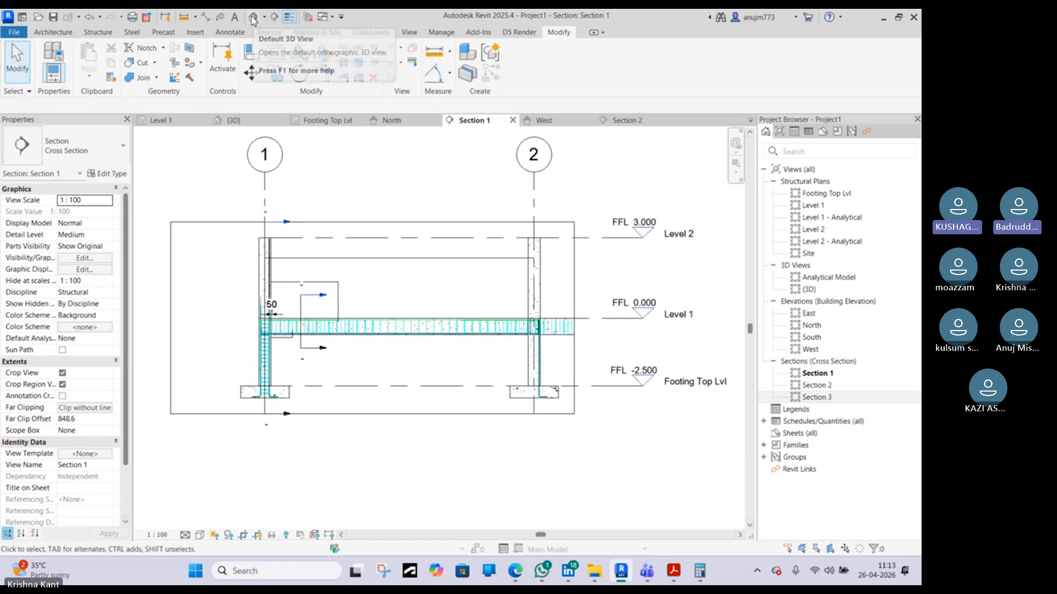
left_click(253, 21)
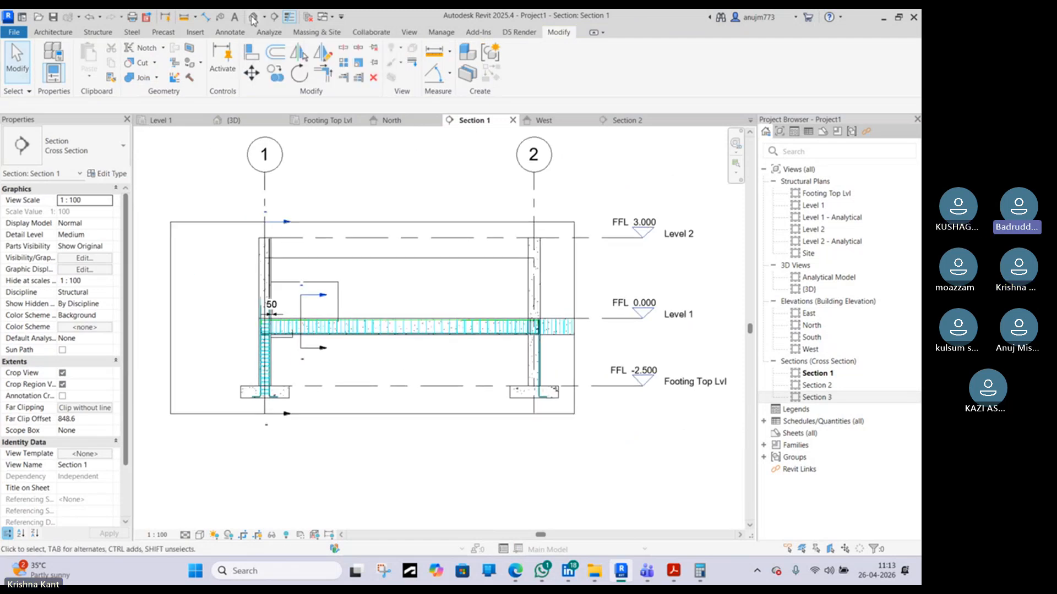
scroll(342, 200, "down", 3)
scroll(516, 304, "down", 4)
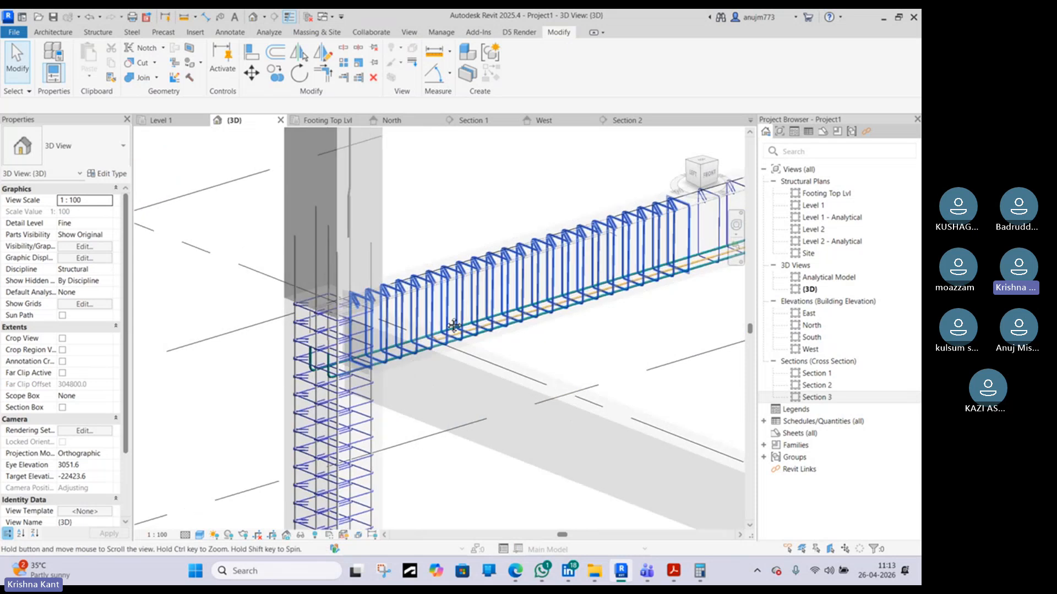
scroll(436, 320, "up", 5)
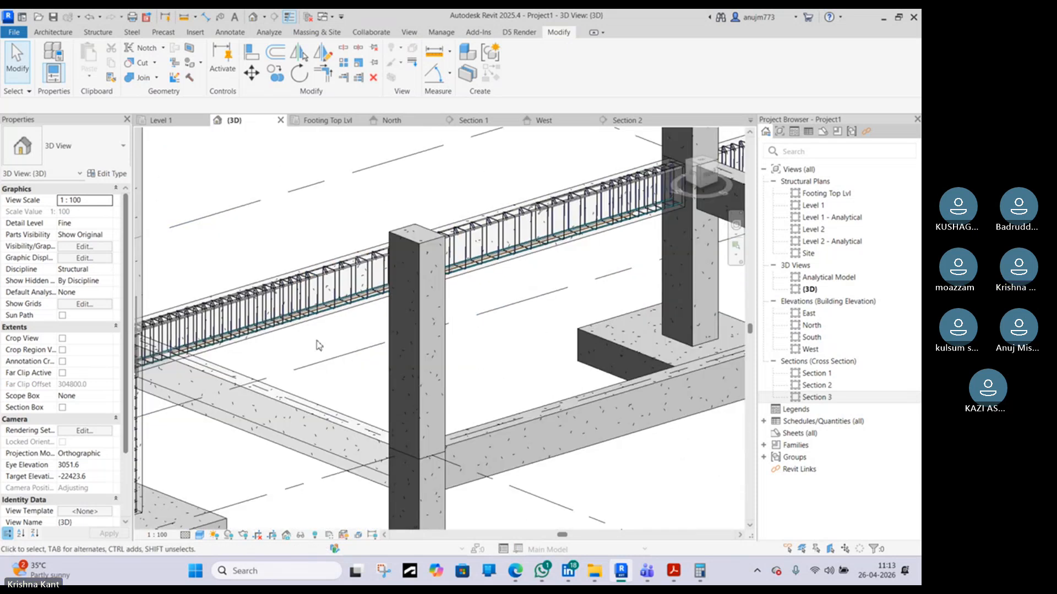
scroll(431, 319, "down", 6)
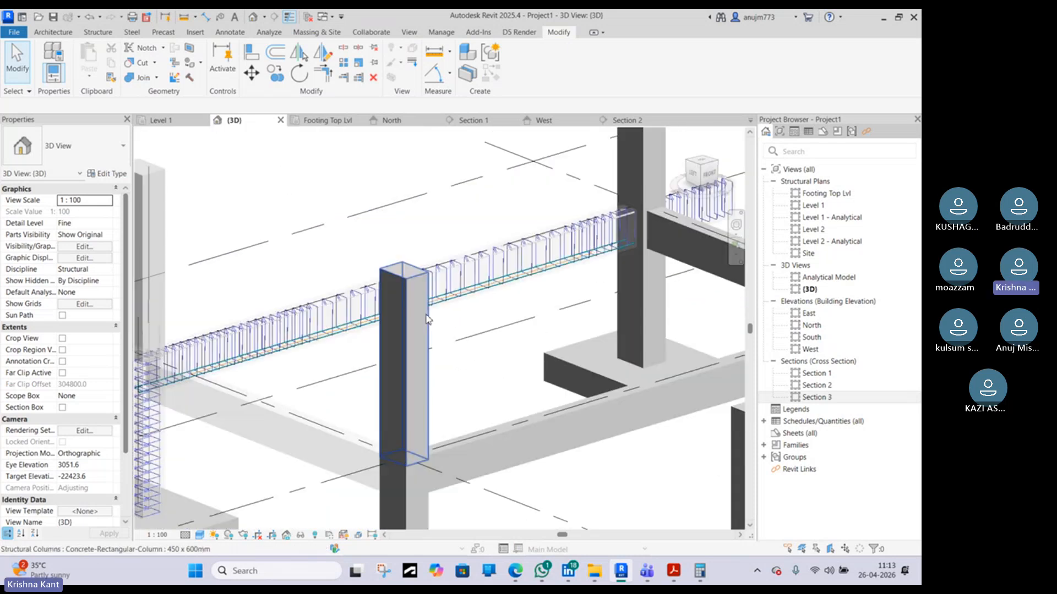
scroll(240, 406, "up", 3)
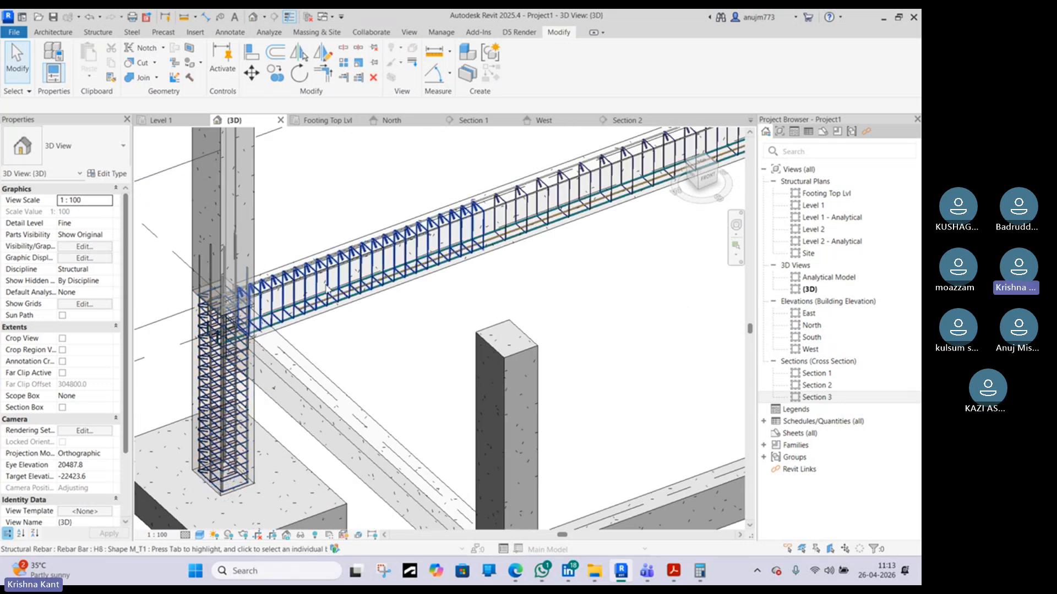
scroll(326, 287, "down", 3)
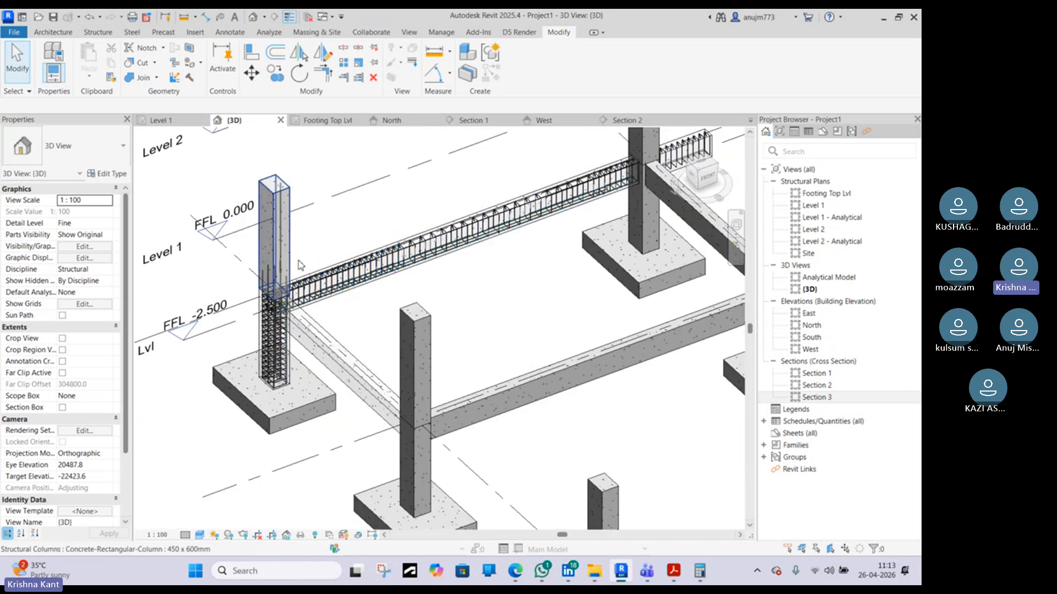
middle_click_drag(482, 215, 447, 288)
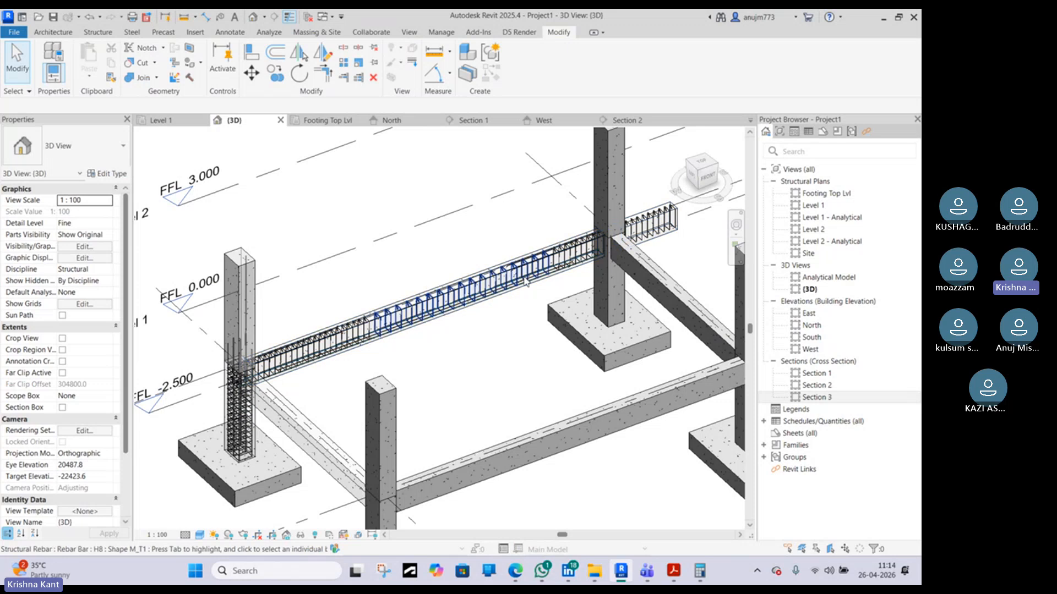
middle_click_drag(600, 437, 432, 356)
scroll(422, 353, "down", 2)
scroll(422, 356, "down", 4)
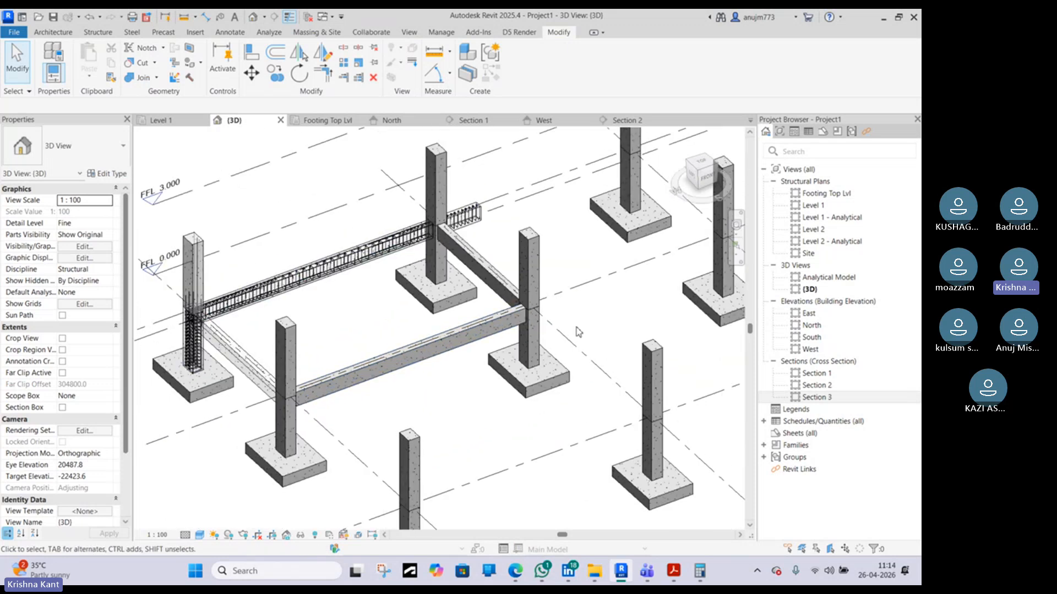
scroll(417, 294, "up", 5)
scroll(417, 294, "up", 4)
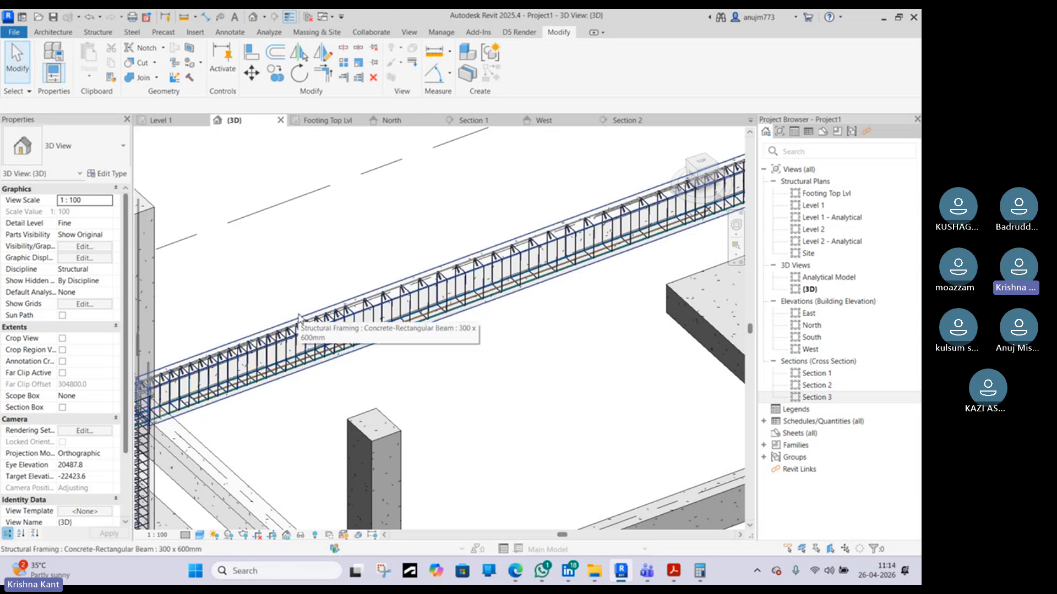
scroll(322, 303, "down", 2)
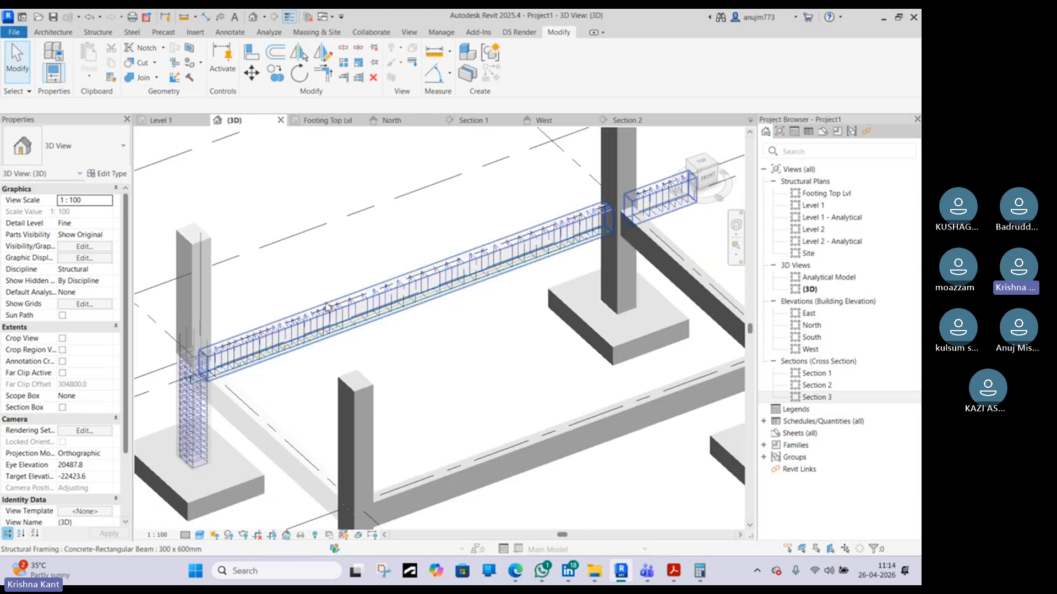
middle_click_drag(366, 362, 442, 299, "shift")
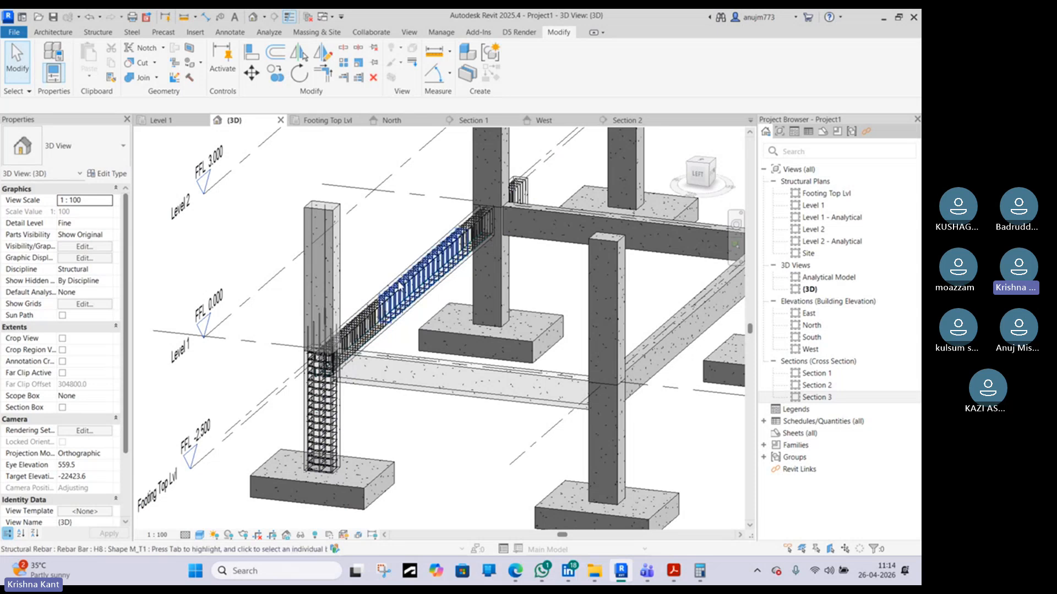
scroll(401, 302, "up", 2)
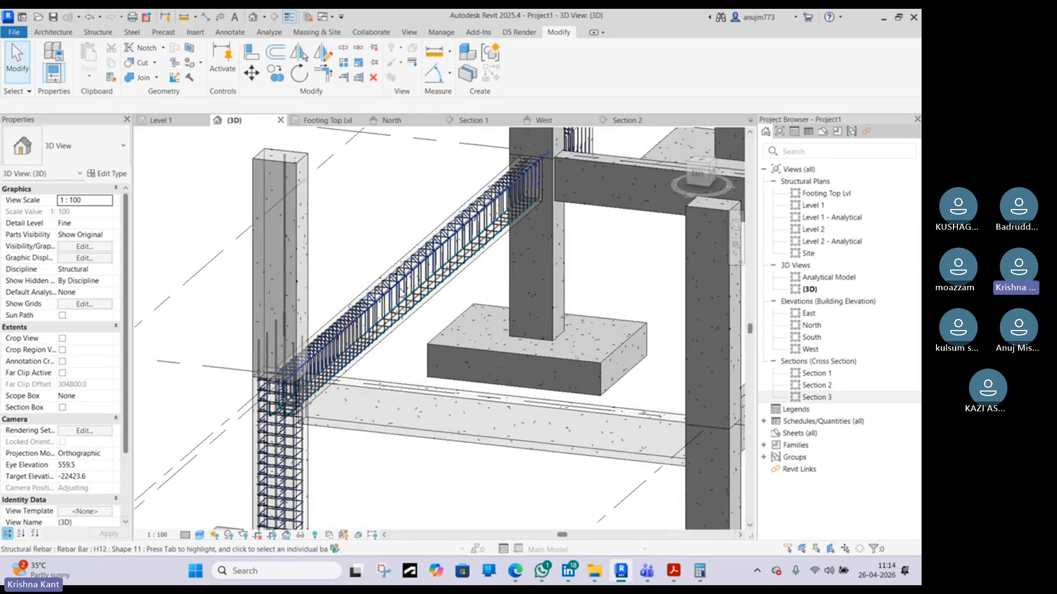
middle_click_drag(435, 341, 290, 370, "shift")
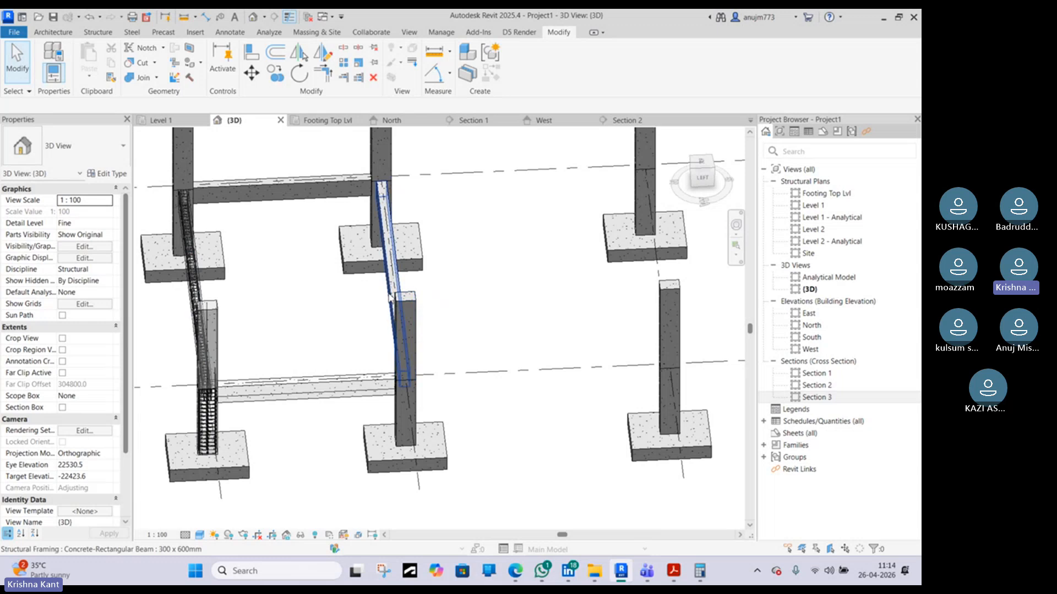
Select the unreinforced parallel beam and examine it in 3D beside the reinforced beam
left_click(389, 298)
scroll(391, 298, "down", 5)
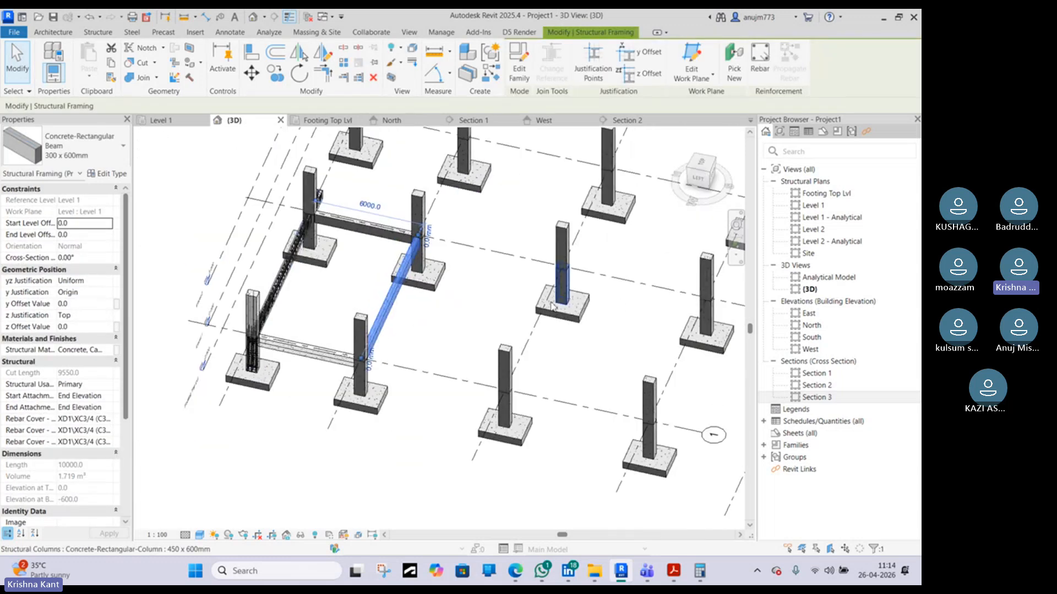
scroll(552, 306, "down", 3)
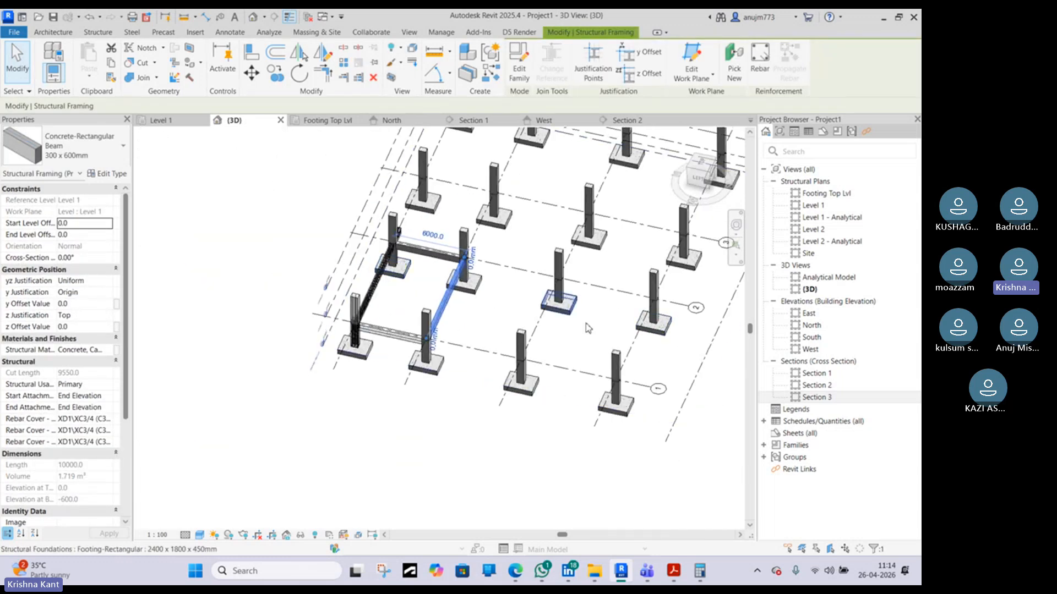
scroll(366, 314, "up", 8)
key("Escape")
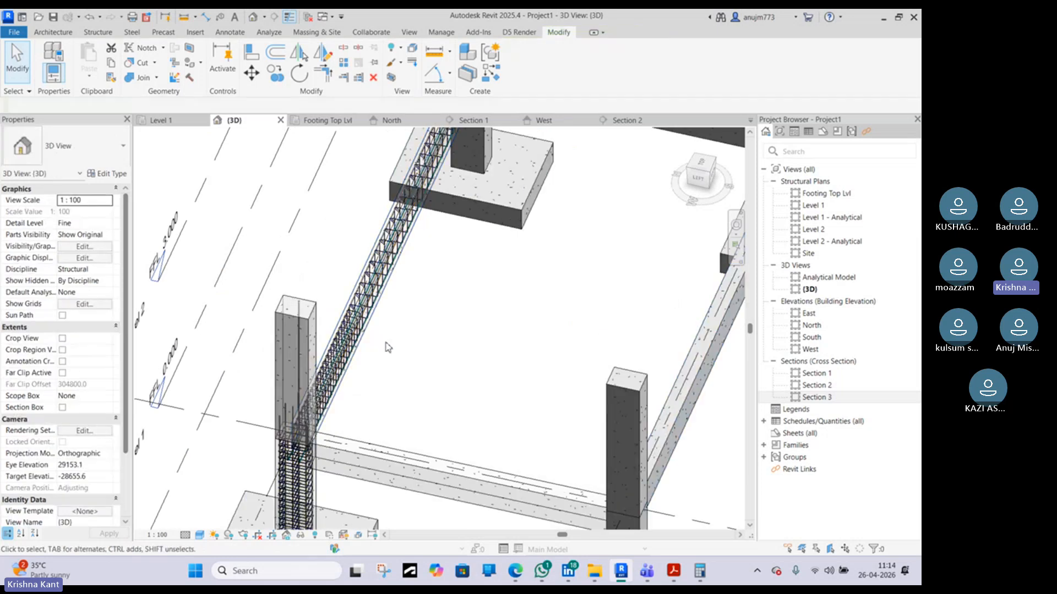
scroll(361, 330, "up", 3)
scroll(392, 363, "down", 3)
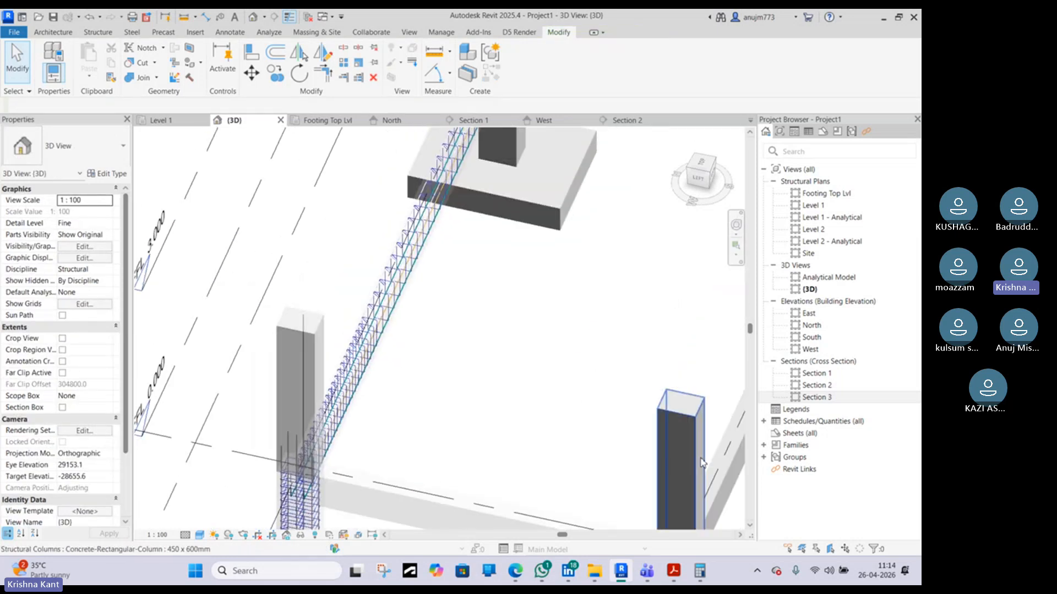
middle_click_drag(704, 459, 397, 403)
scroll(363, 394, "down", 3)
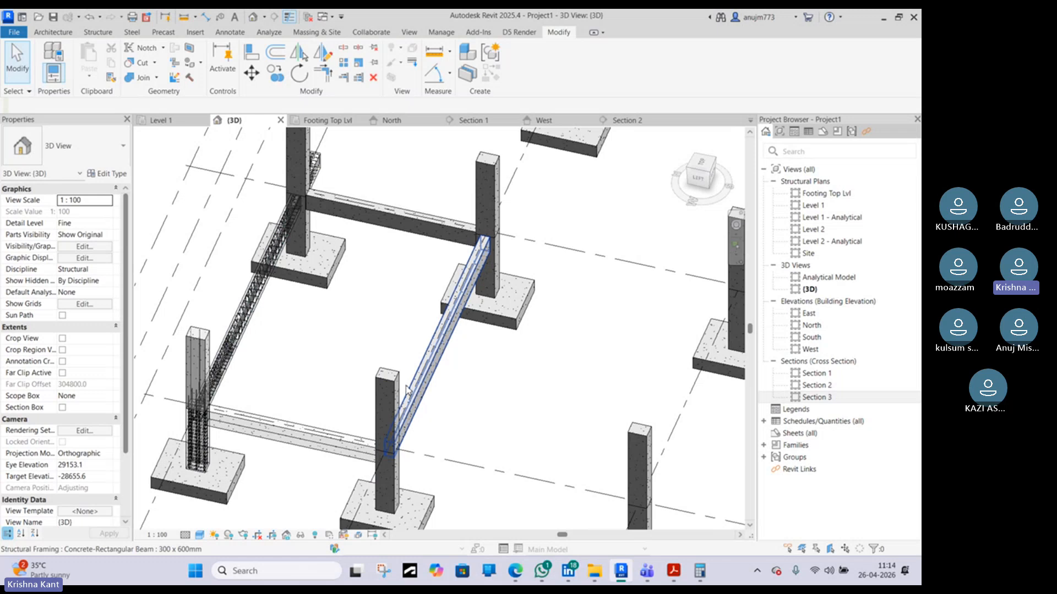
scroll(407, 390, "up", 3)
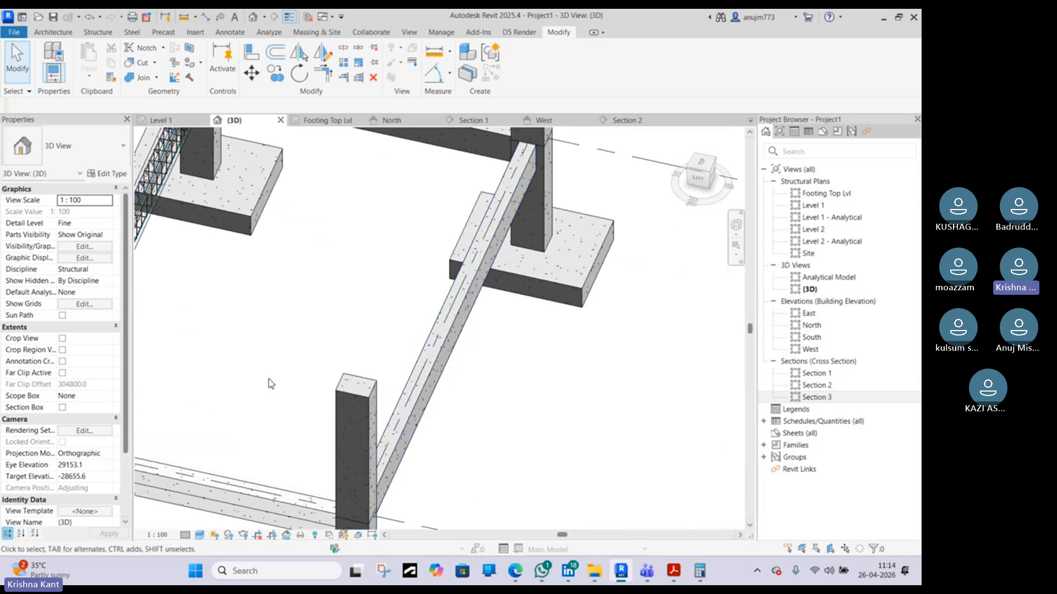
scroll(340, 349, "down", 3)
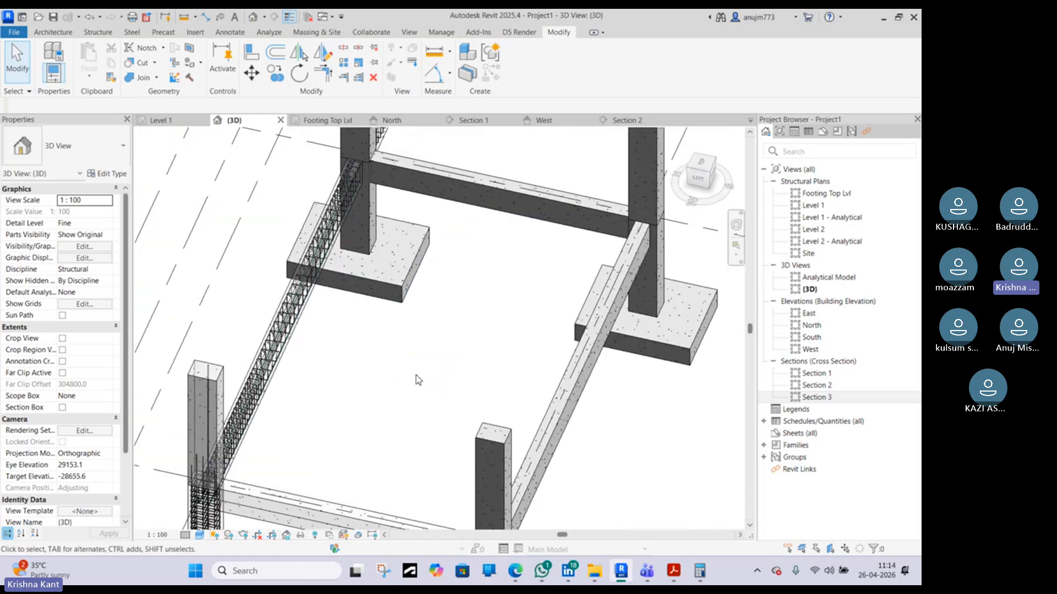
scroll(292, 337, "up", 5)
scroll(263, 311, "up", 3)
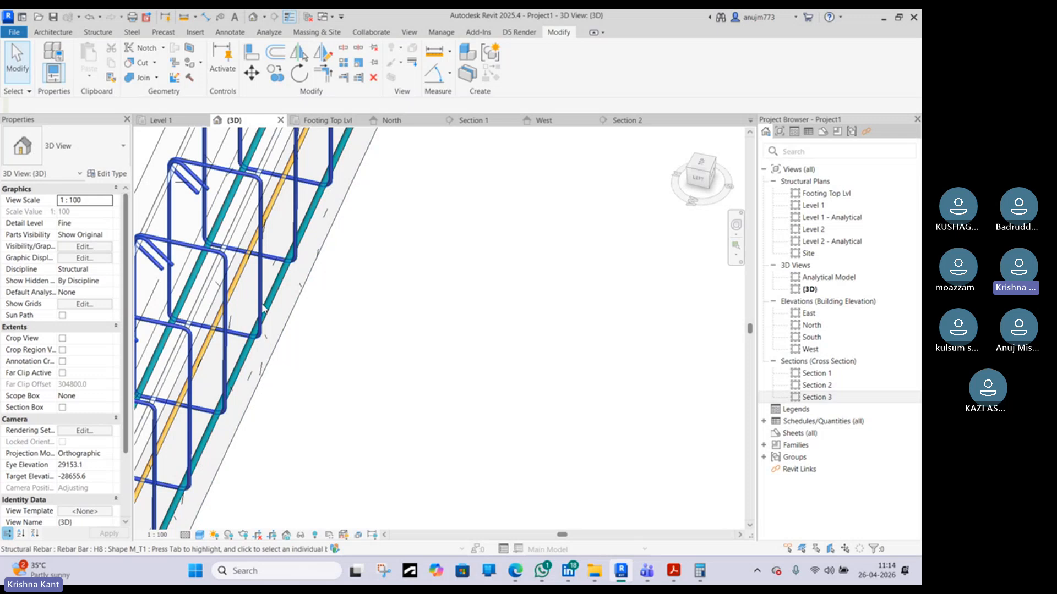
Select the beam's stirrup set and zoom in to inspect the stirrups and longitudinal bars
left_click(263, 308)
scroll(242, 306, "down", 6)
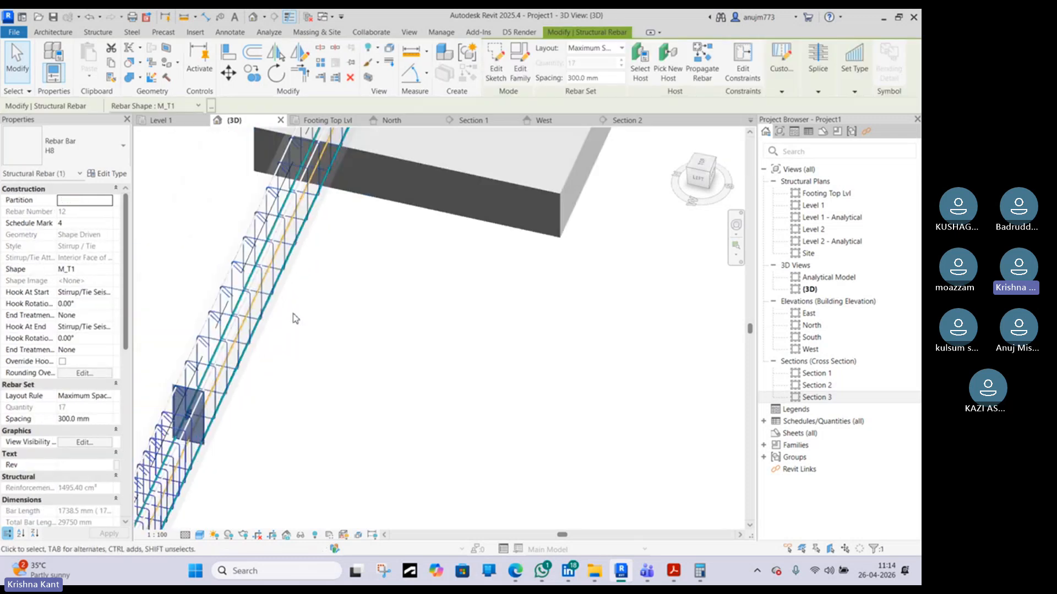
scroll(239, 303, "down", 2)
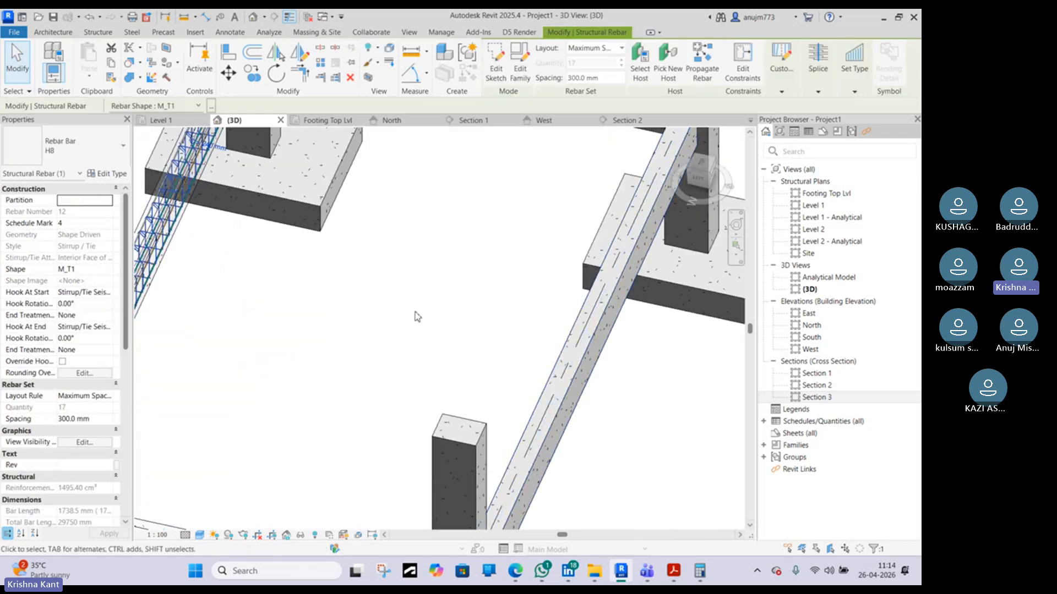
scroll(416, 315, "down", 3)
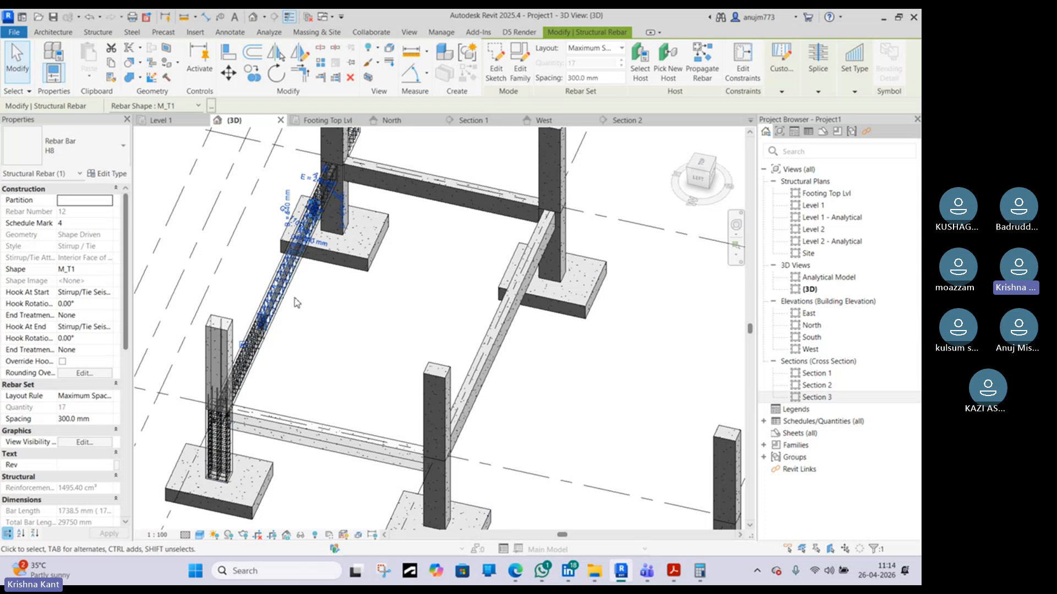
scroll(298, 325, "up", 7)
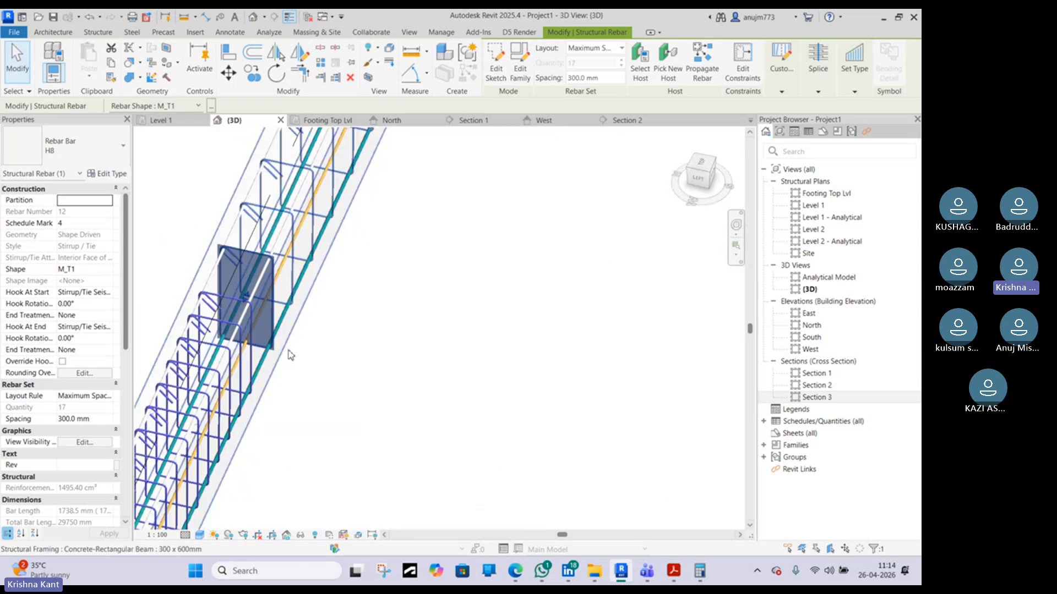
scroll(287, 338, "down", 3)
left_click(352, 344)
scroll(350, 342, "down", 3)
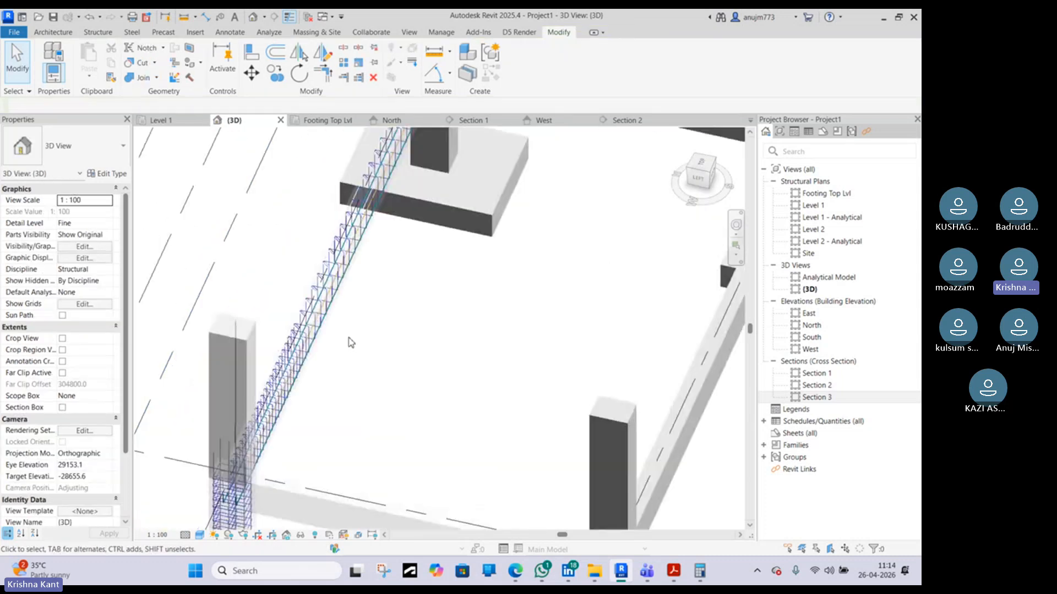
Orbit and zoom along the reinforced beam to inspect its stirrups and longitudinal bars beside the plain beams
middle_click_drag(466, 343, 340, 298)
scroll(339, 298, "down", 2)
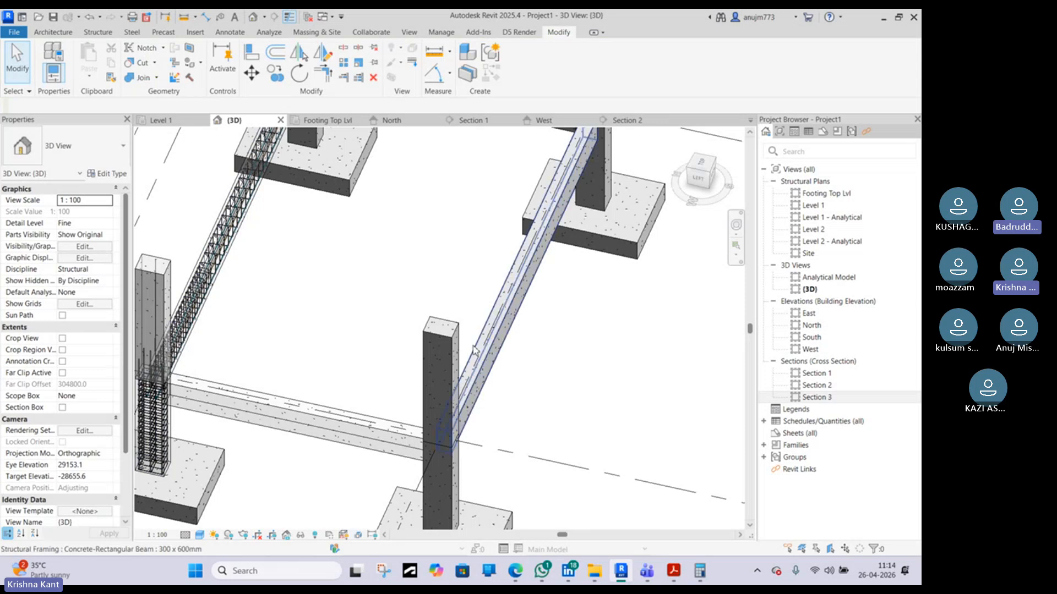
middle_click_drag(485, 356, 425, 337)
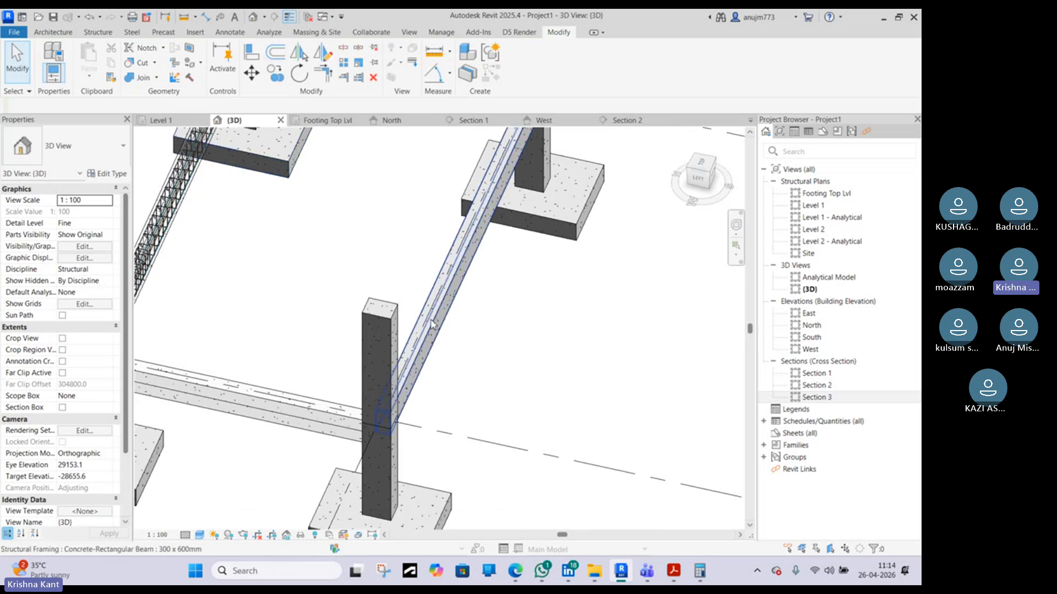
scroll(433, 325, "up", 3)
scroll(432, 324, "down", 5)
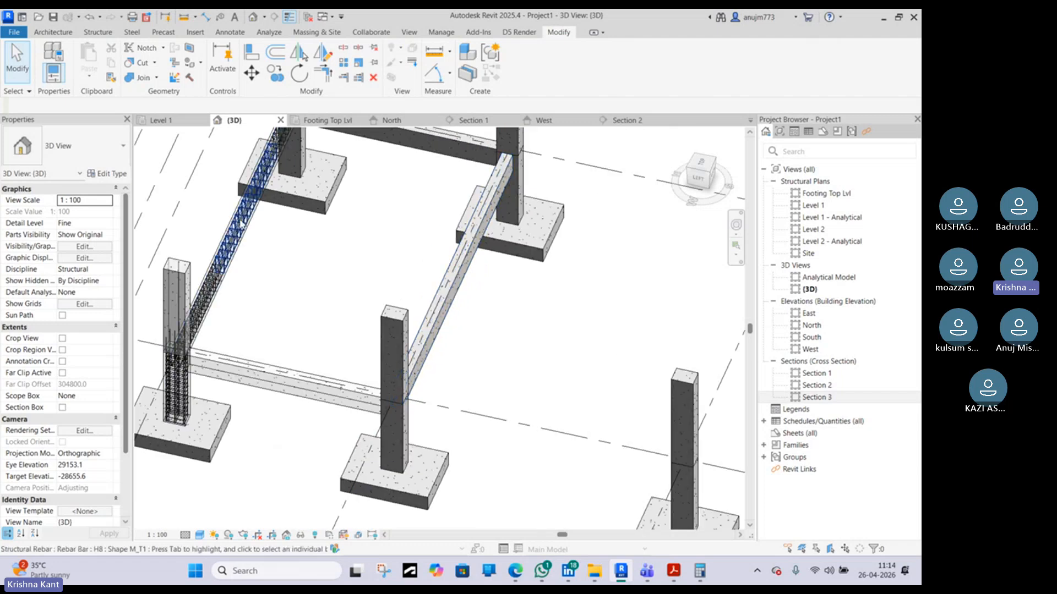
scroll(240, 257, "up", 5)
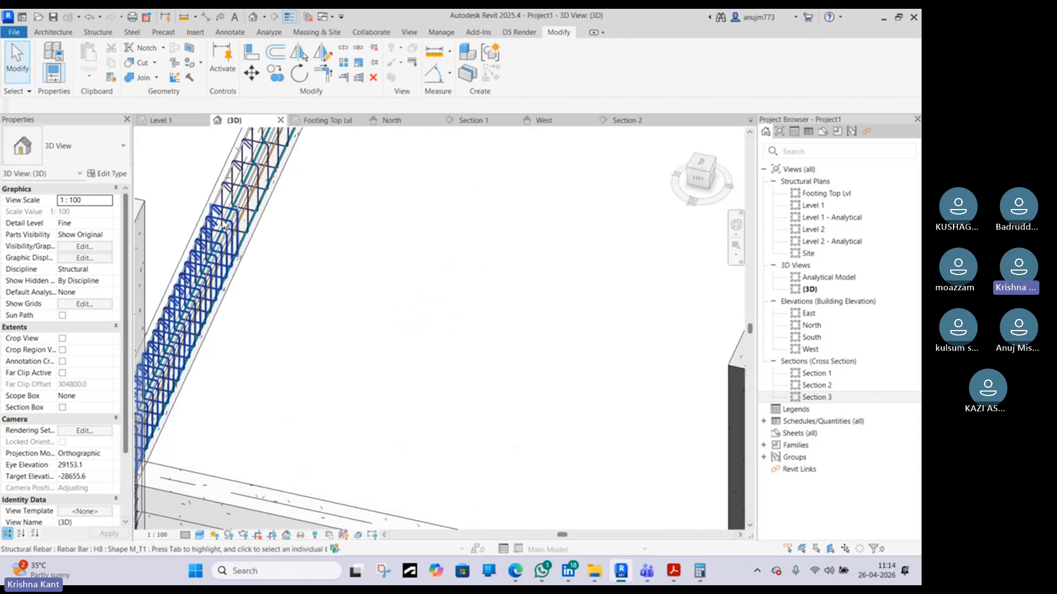
middle_click_drag(223, 225, 224, 235)
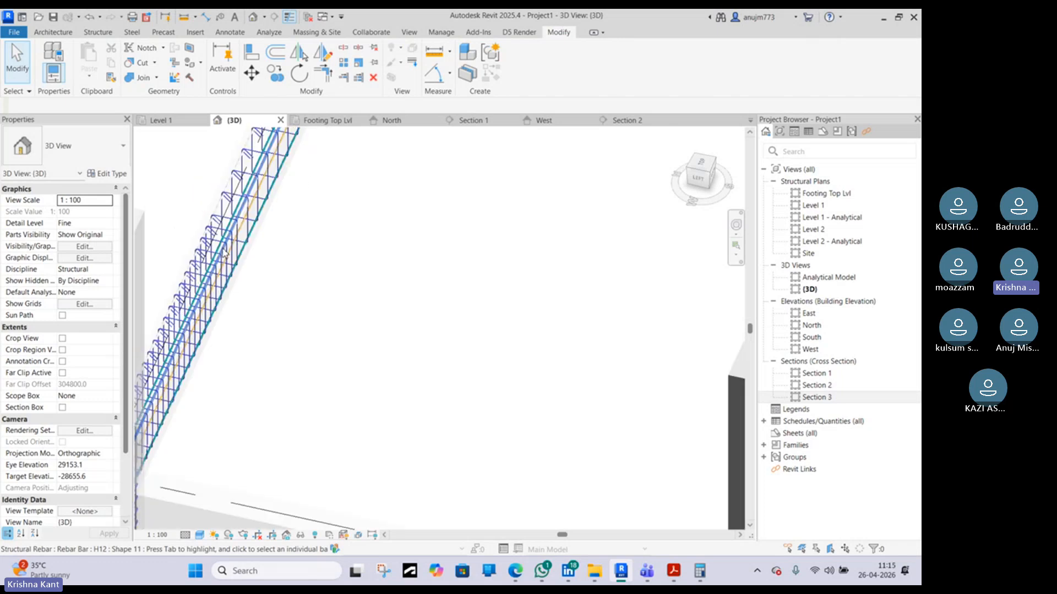
scroll(224, 254, "down", 5)
scroll(339, 293, "up", 2)
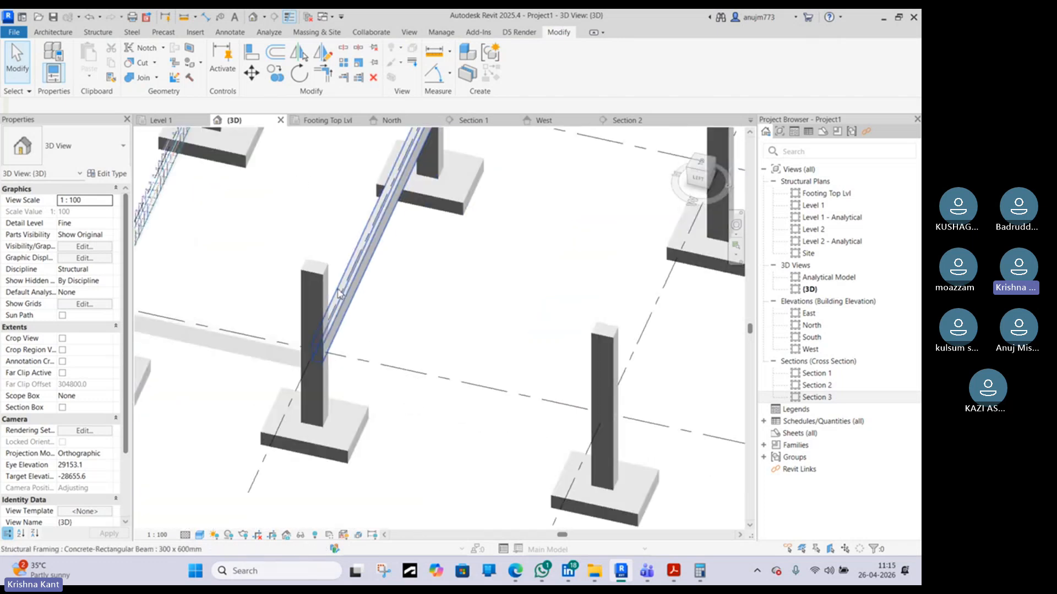
scroll(594, 347, "down", 5)
middle_click_drag(564, 341, 465, 426)
scroll(354, 236, "up", 1)
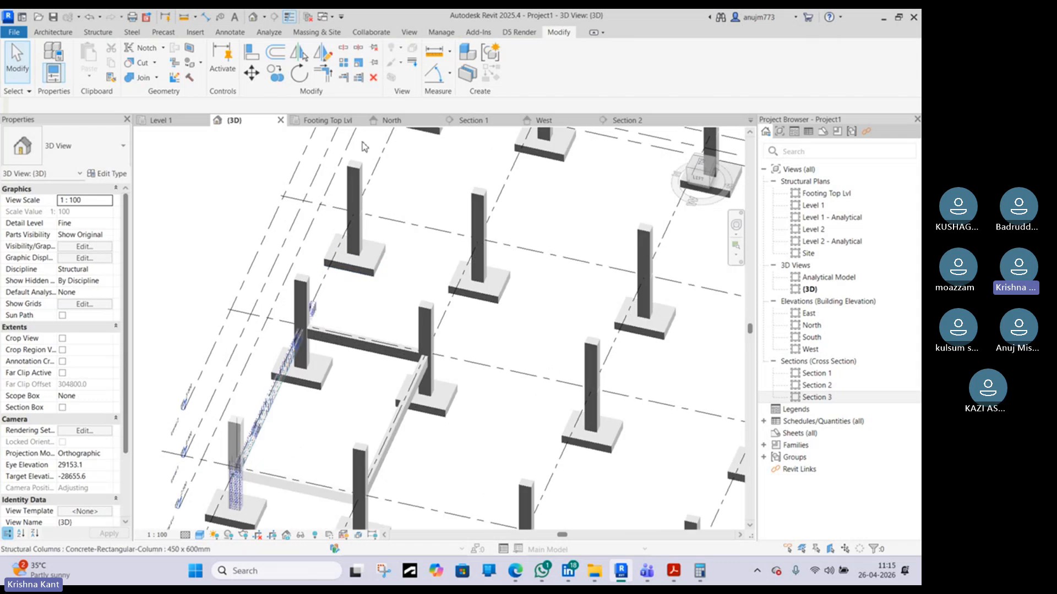
Orbit over the whole footing and column grid, then zoom into the reinforced beam's joint with its end column
middle_click_drag(396, 165, 372, 314)
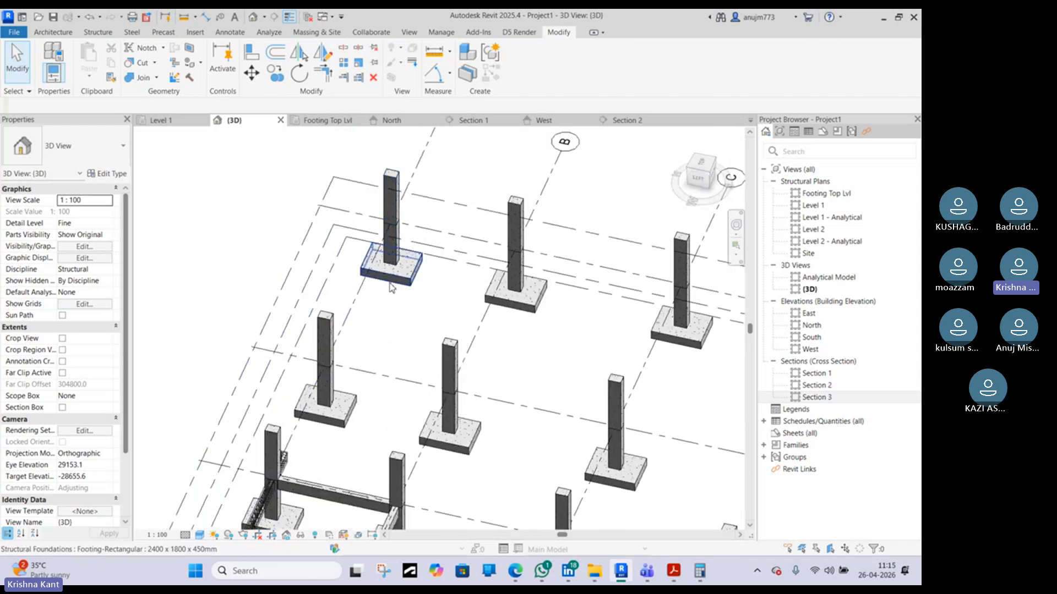
scroll(381, 275, "down", 2)
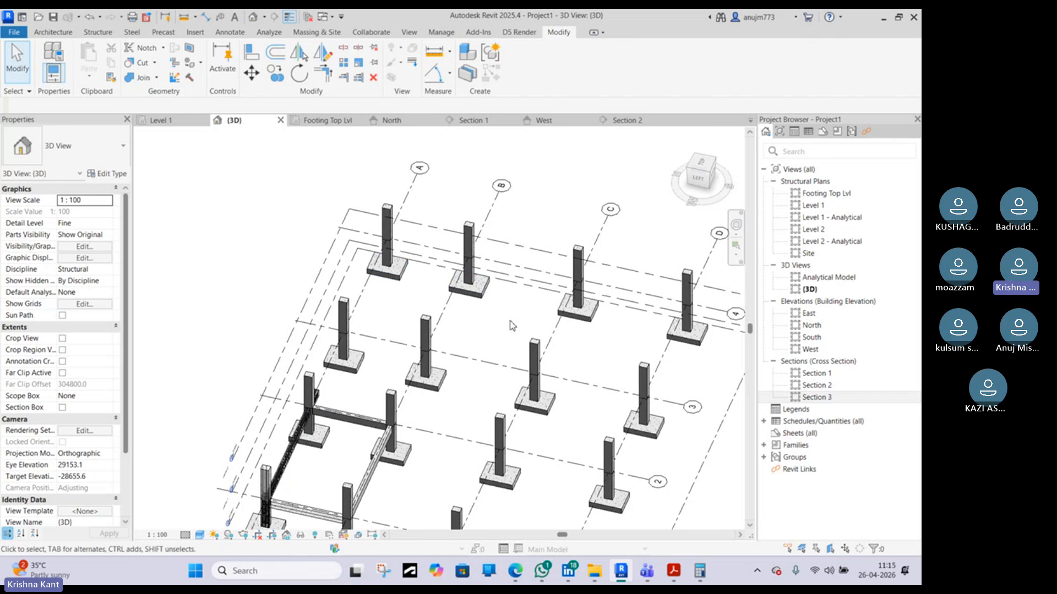
middle_click_drag(502, 338, 451, 310)
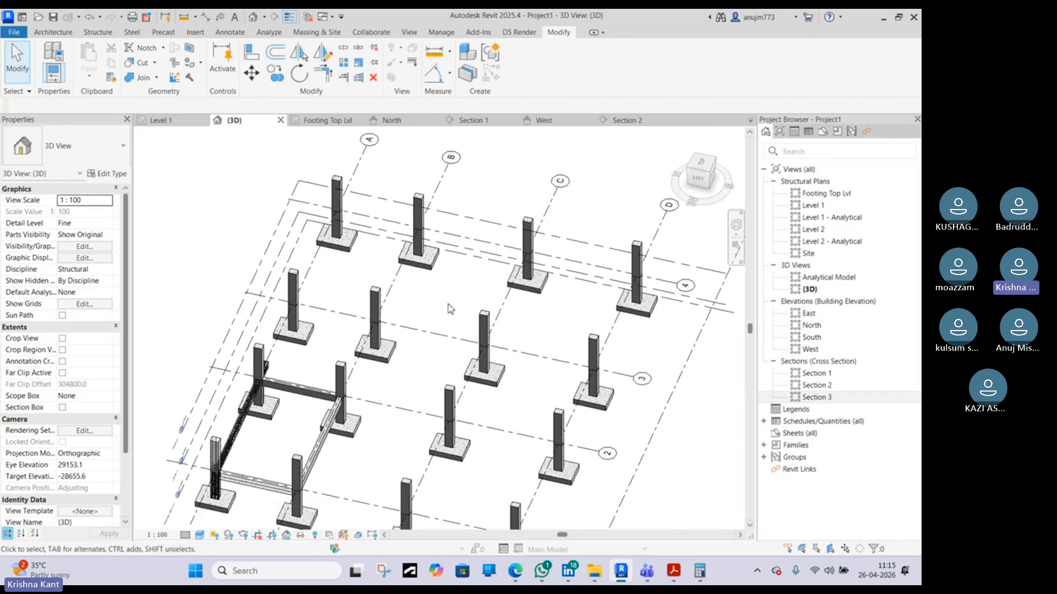
scroll(379, 358, "up", 5)
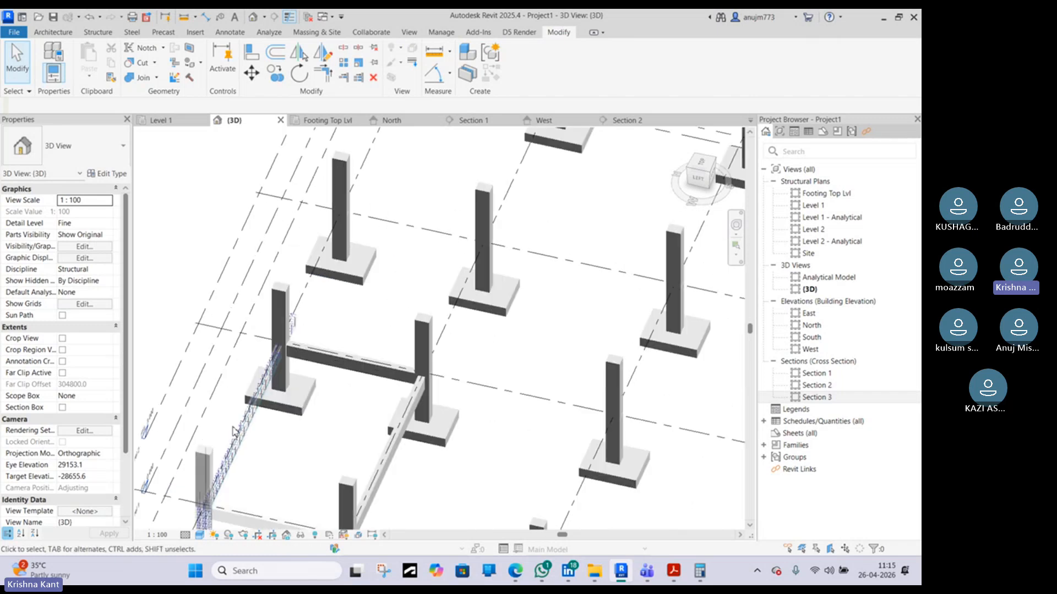
middle_click_drag(385, 353, 311, 371, "shift")
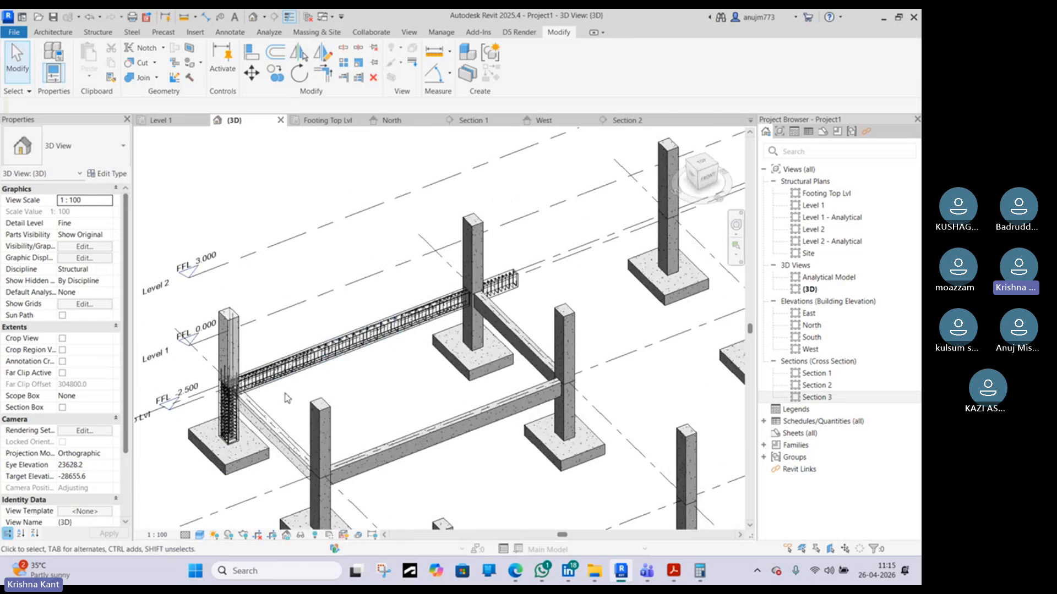
scroll(308, 366, "up", 6)
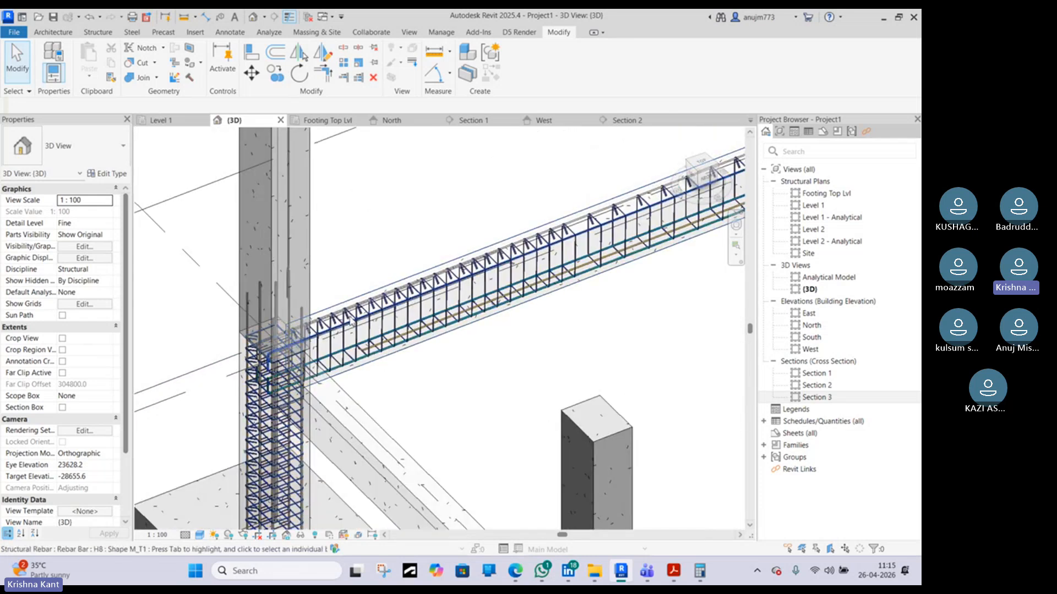
scroll(366, 315, "down", 3)
scroll(520, 380, "up", 1)
middle_click_drag(520, 381, 331, 315)
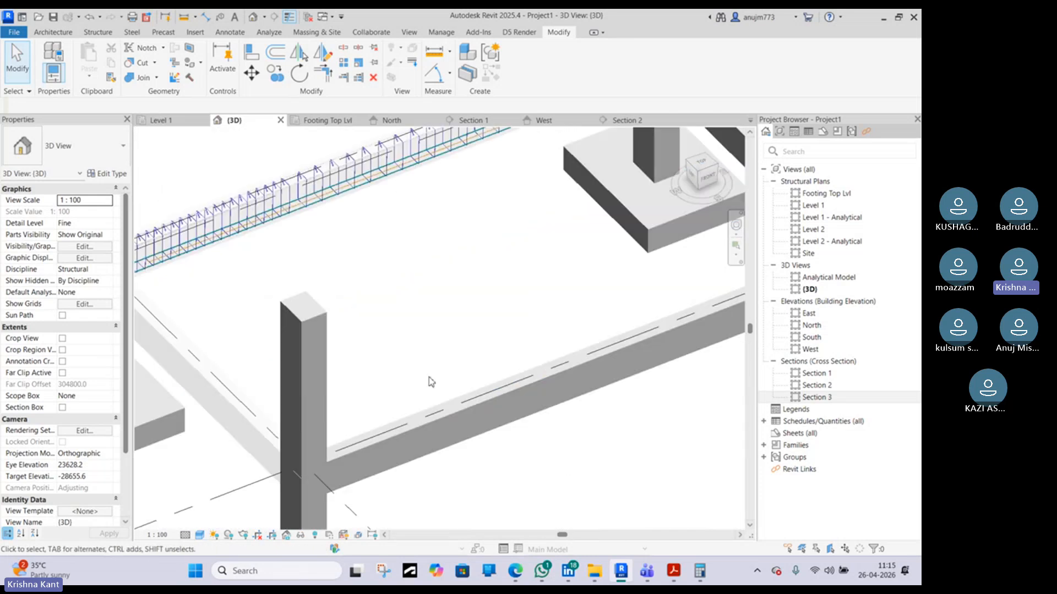
middle_click_drag(167, 375, 302, 369)
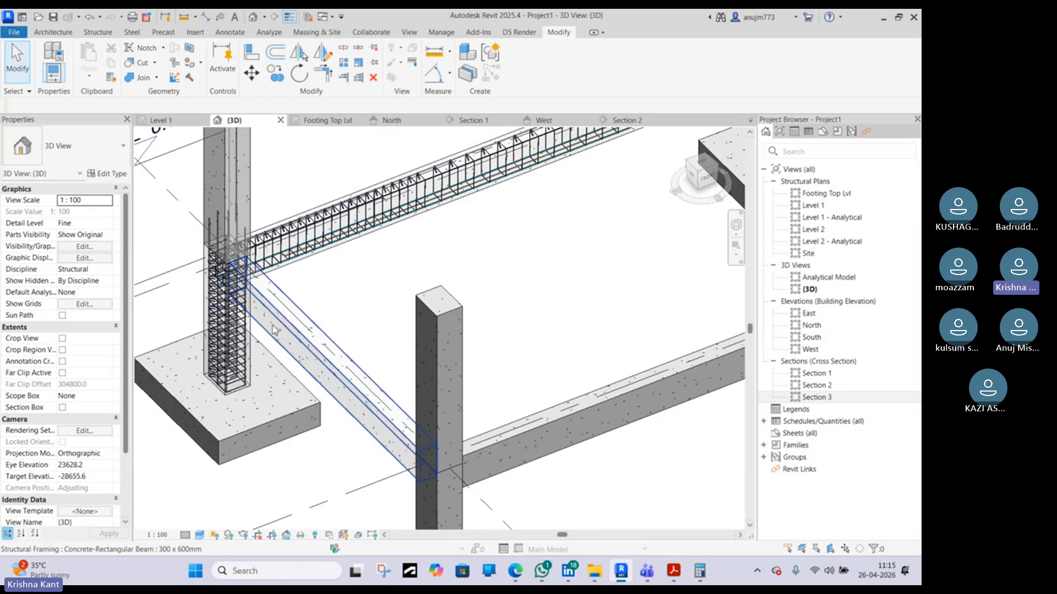
scroll(257, 348, "up", 2)
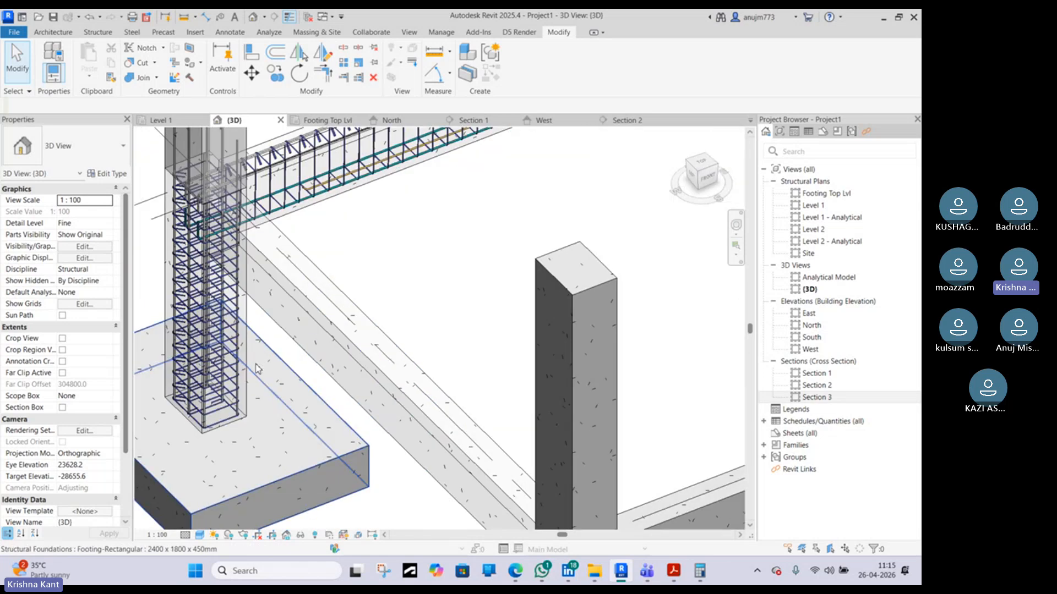
Select the column's starter bar, the column and its vertical bars in turn to inspect their shapes and anchorage into the footing
left_click(240, 421)
scroll(242, 422, "up", 3)
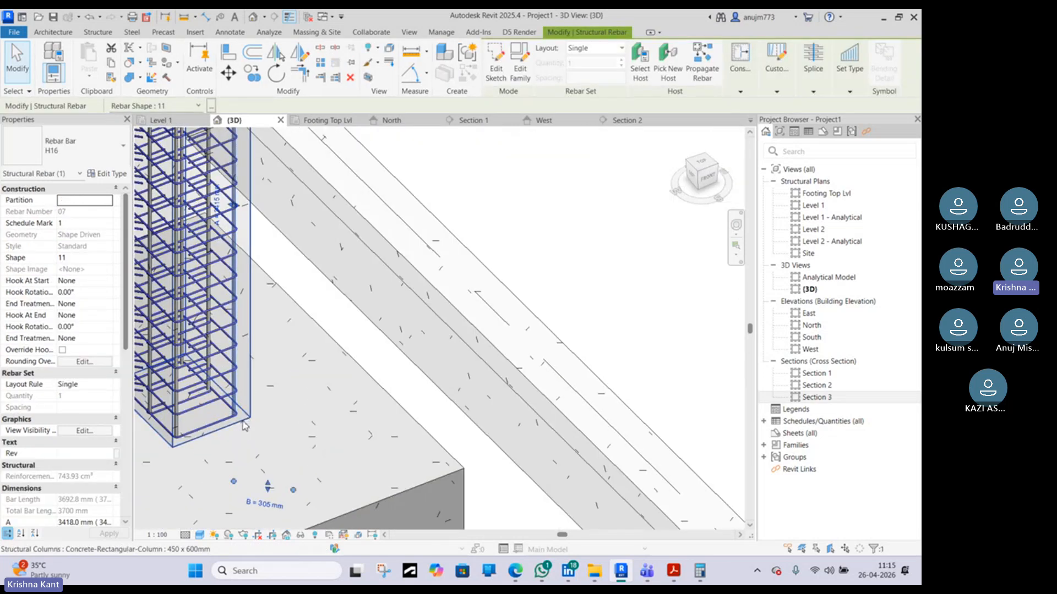
scroll(244, 426, "down", 4)
middle_click_drag(241, 432, 352, 354)
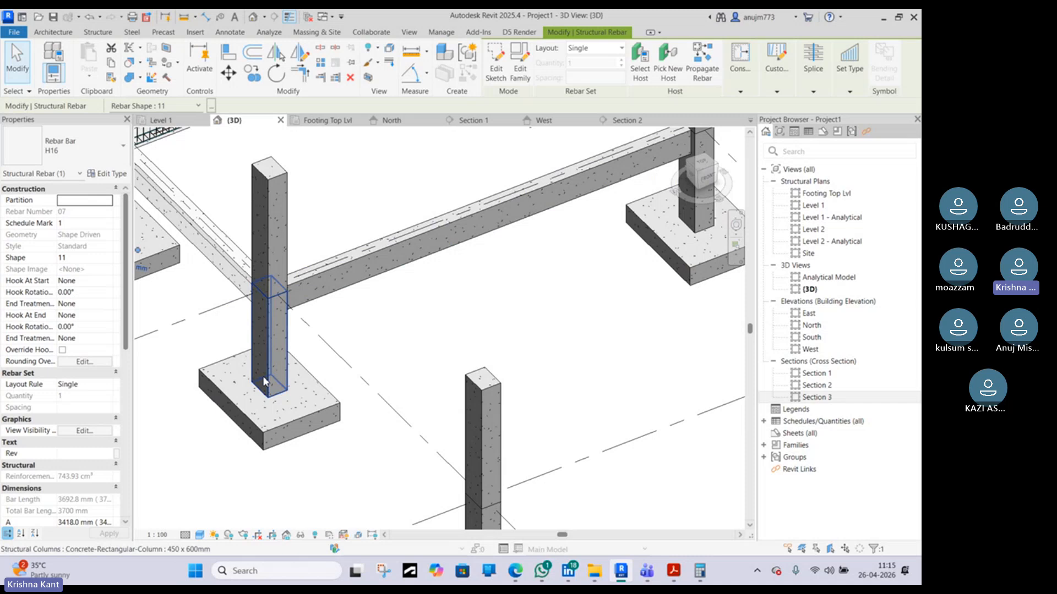
left_click(266, 381)
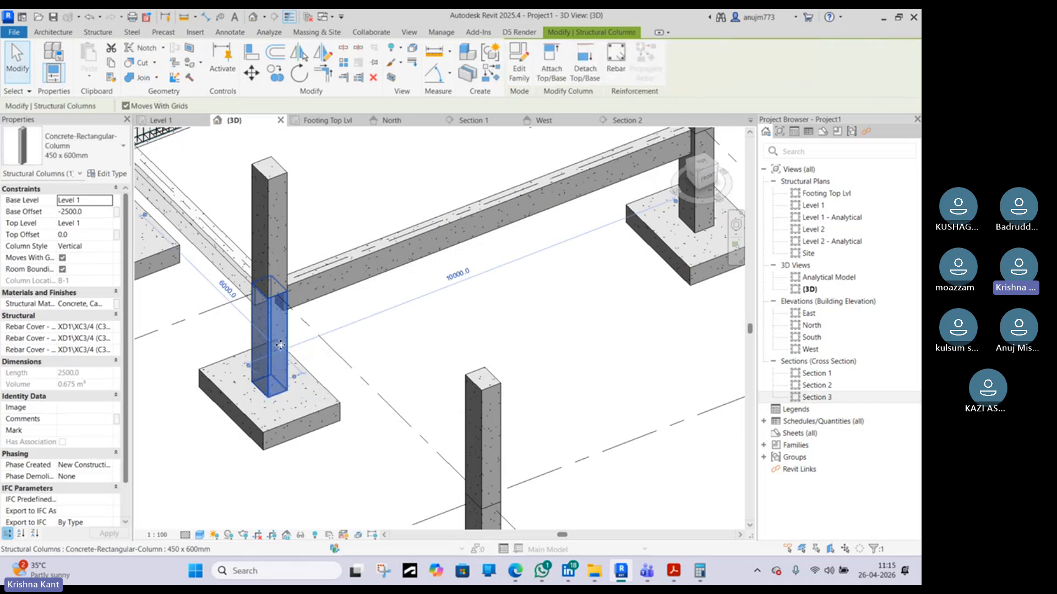
scroll(280, 345, "up", 6)
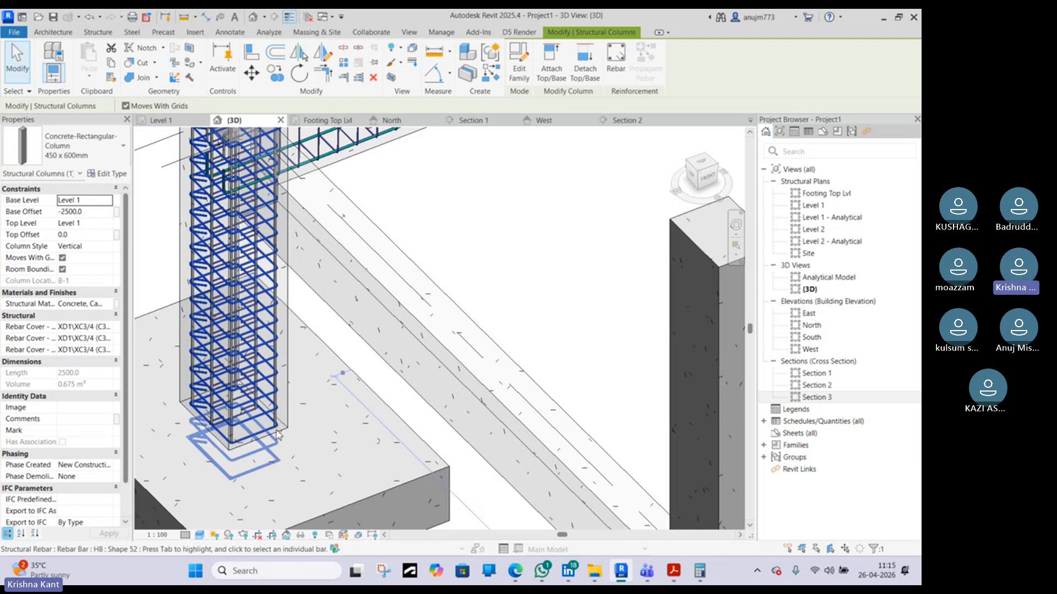
left_click(279, 424)
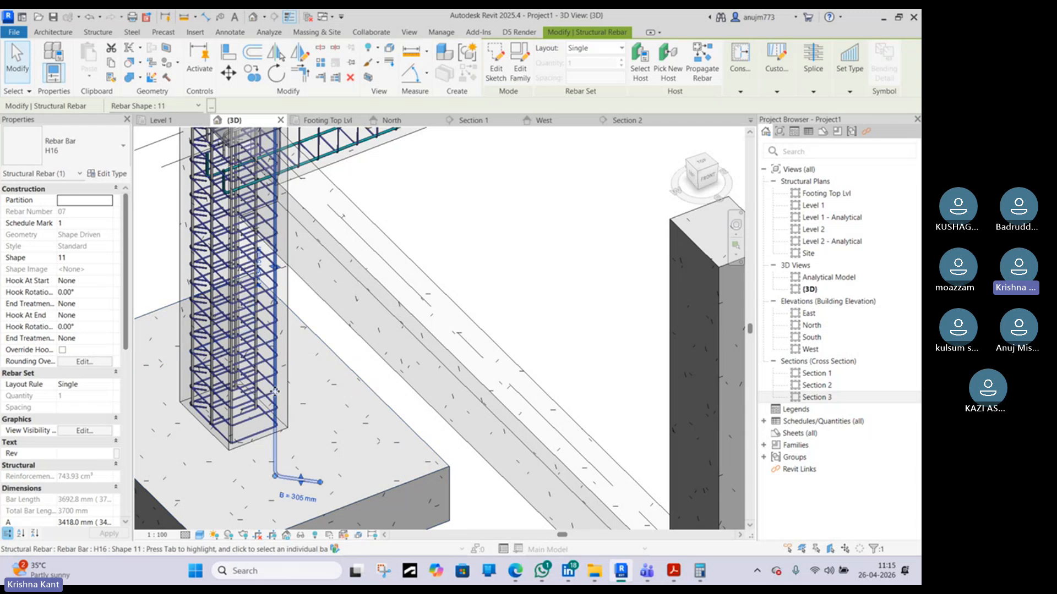
scroll(299, 483, "down", 2)
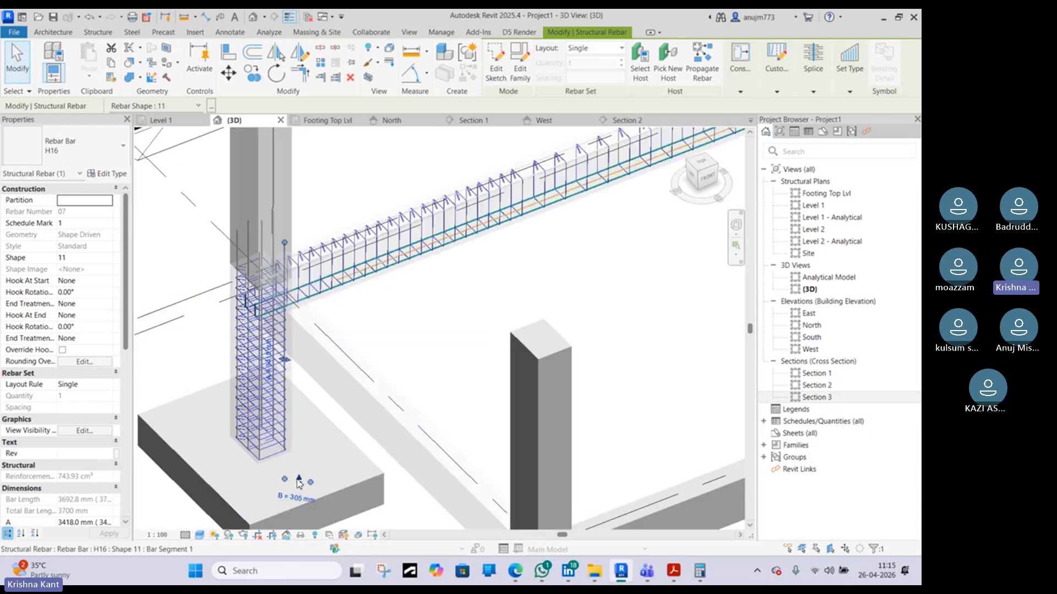
middle_click_drag(273, 209, 290, 397)
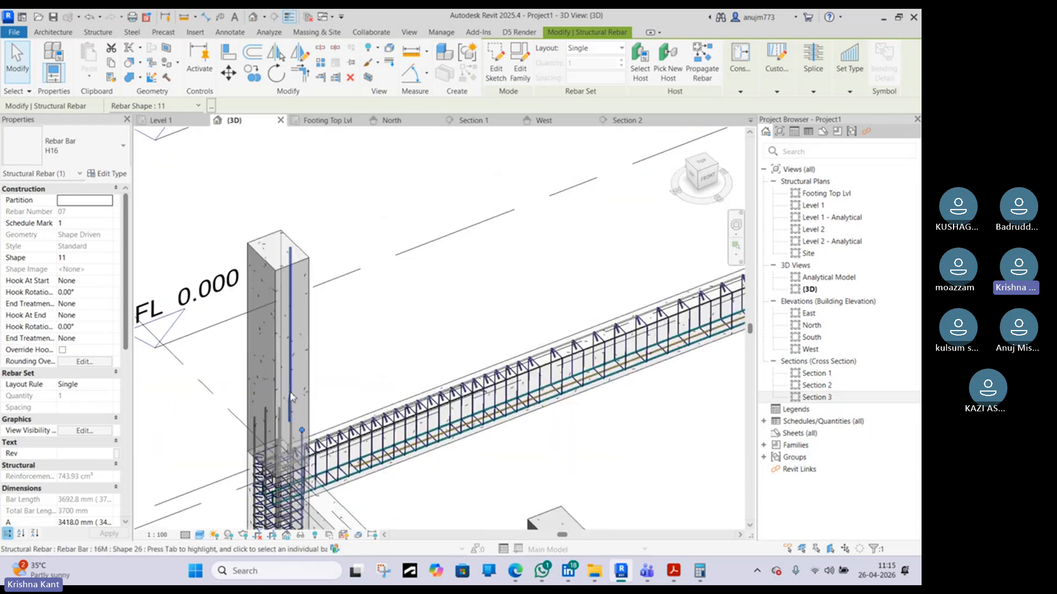
left_click(292, 397)
scroll(292, 397, "down", 2)
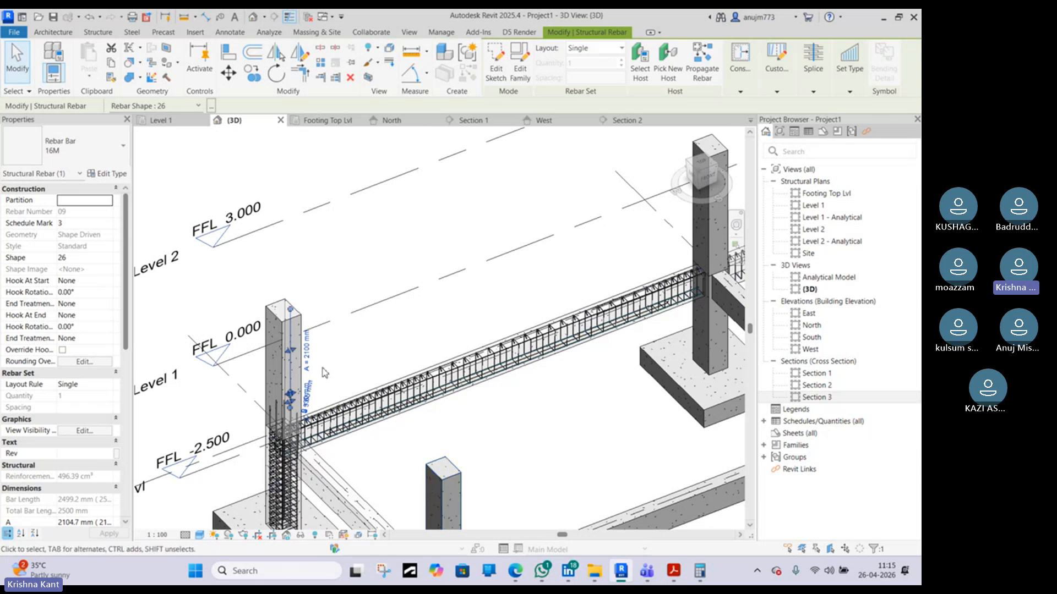
left_click(363, 368)
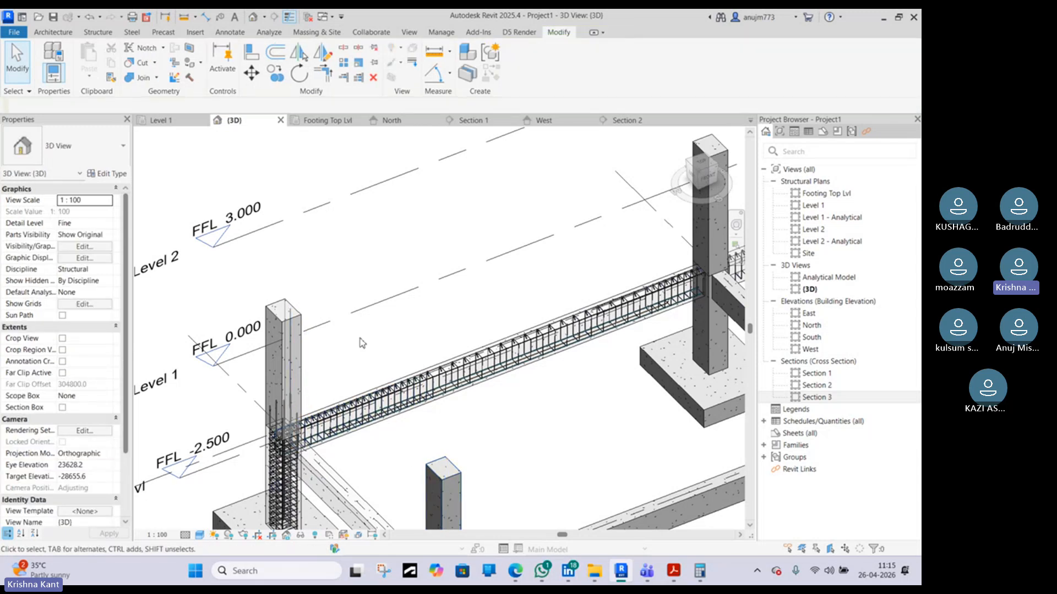
Orbit around the frame to view the reinforced beam between its two columns from another angle
middle_click_drag(369, 350, 315, 295)
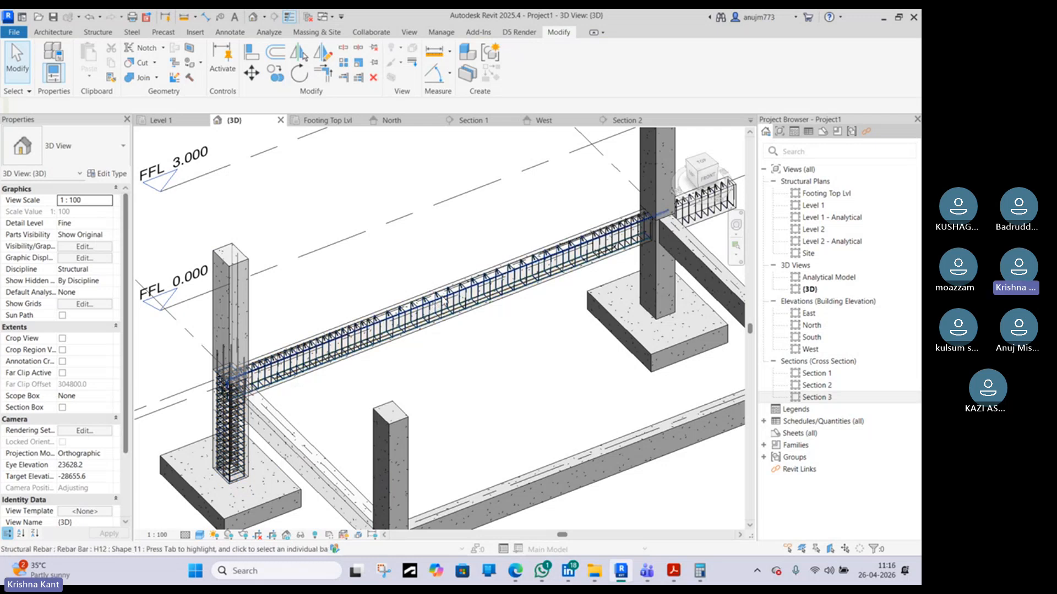
scroll(555, 351, "down", 3)
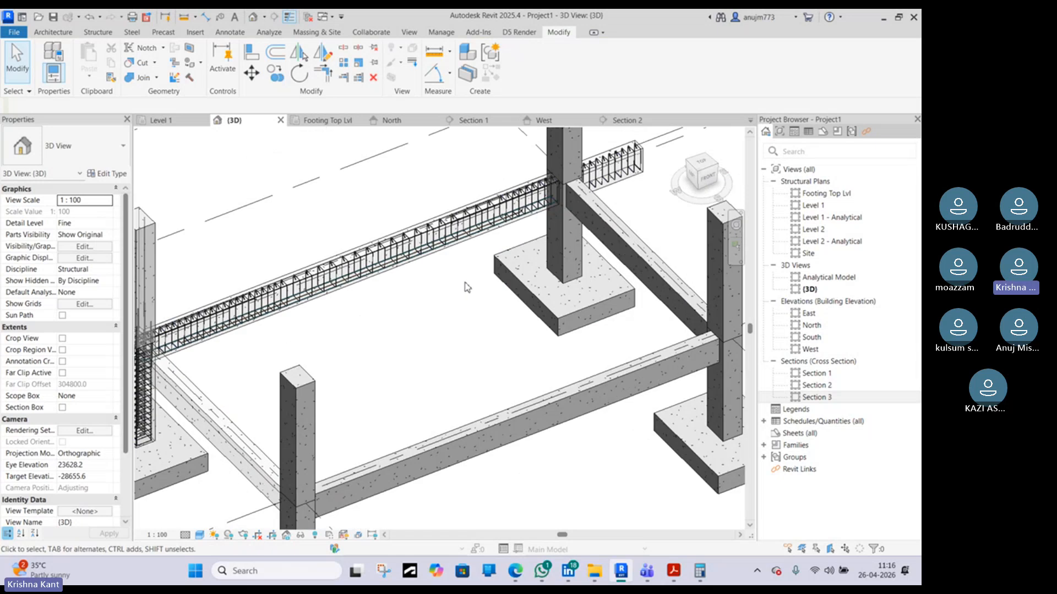
middle_click_drag(424, 314, 362, 364, "shift")
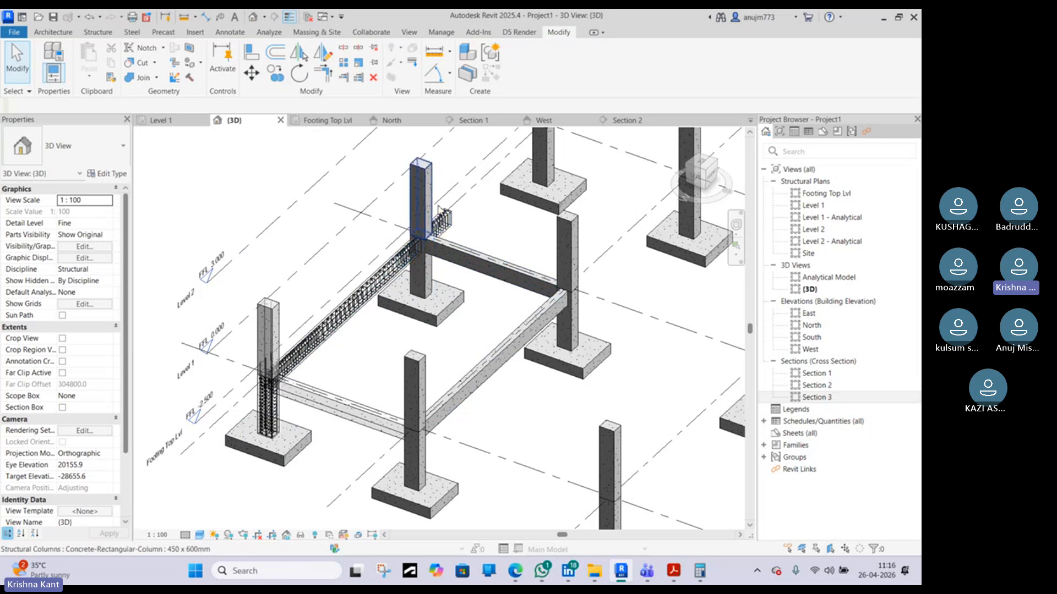
scroll(392, 272, "up", 2)
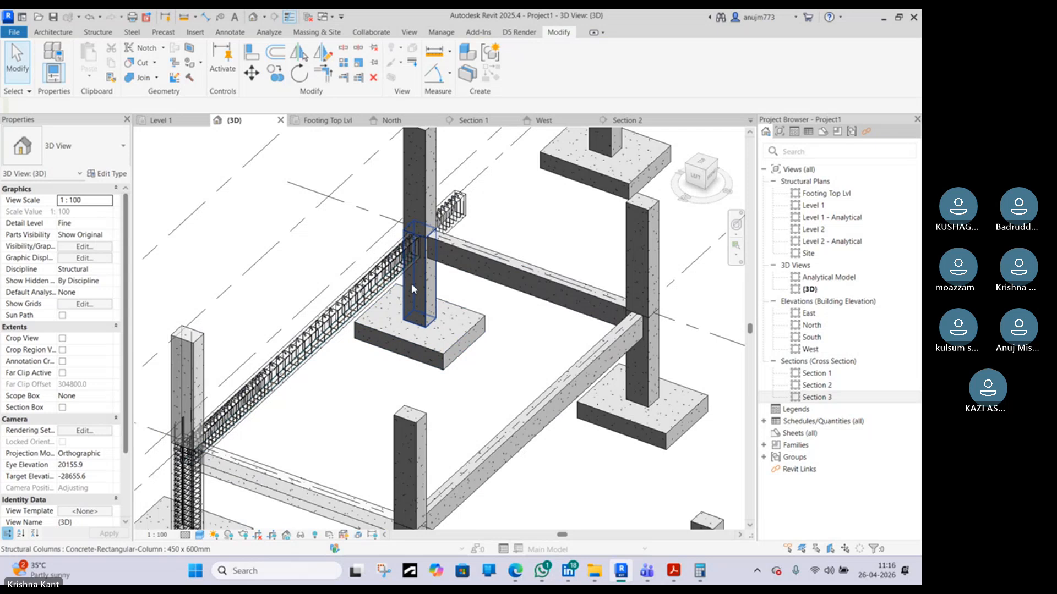
middle_click_drag(257, 426, 280, 367)
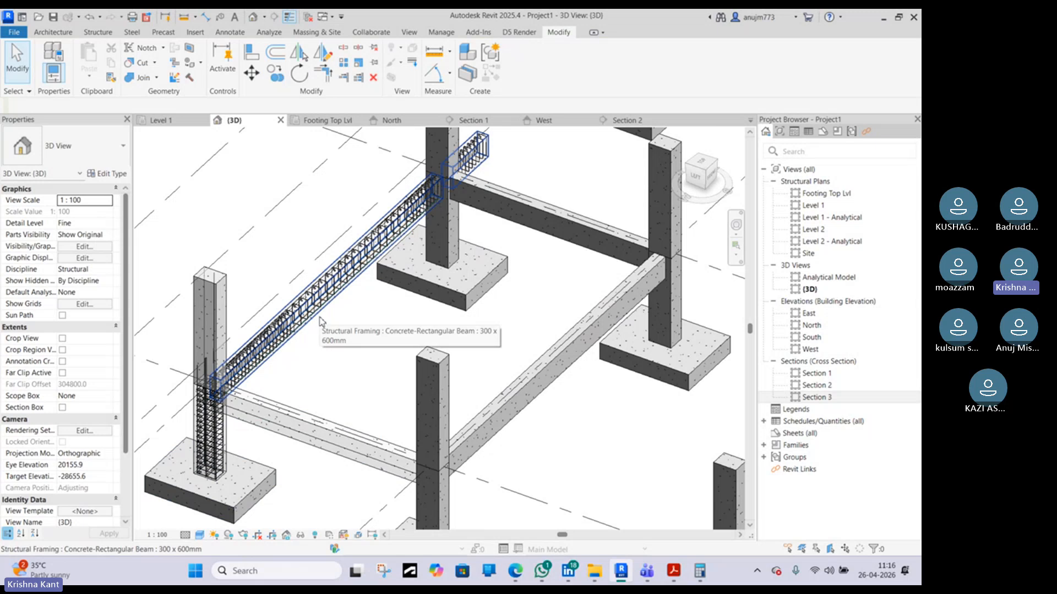
Switch to the web browser and search images for shear wall rebar detail
left_click(517, 571)
left_click_drag(241, 98, 167, 99)
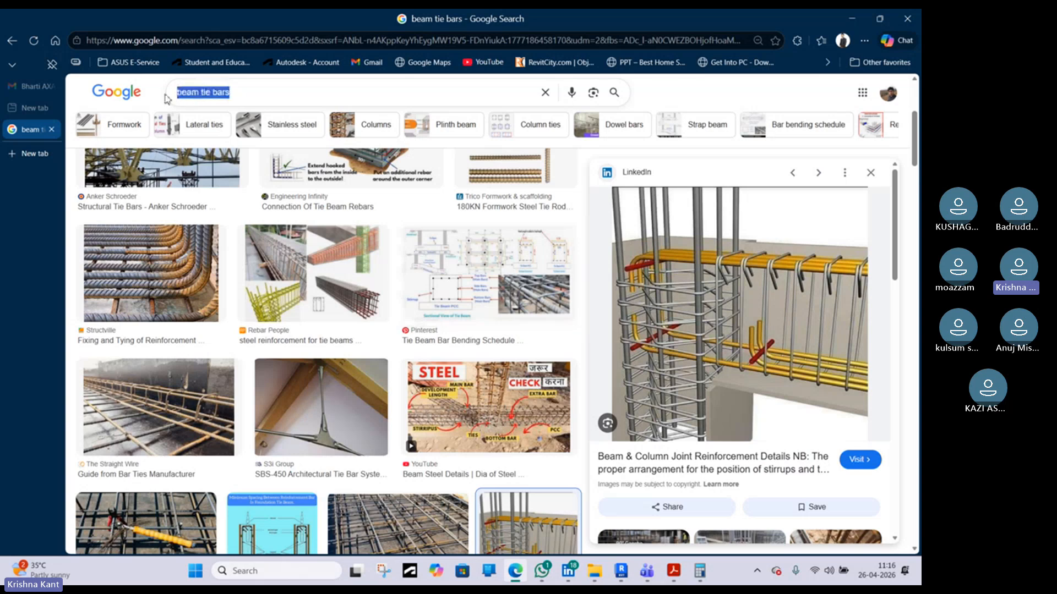
type("sher")
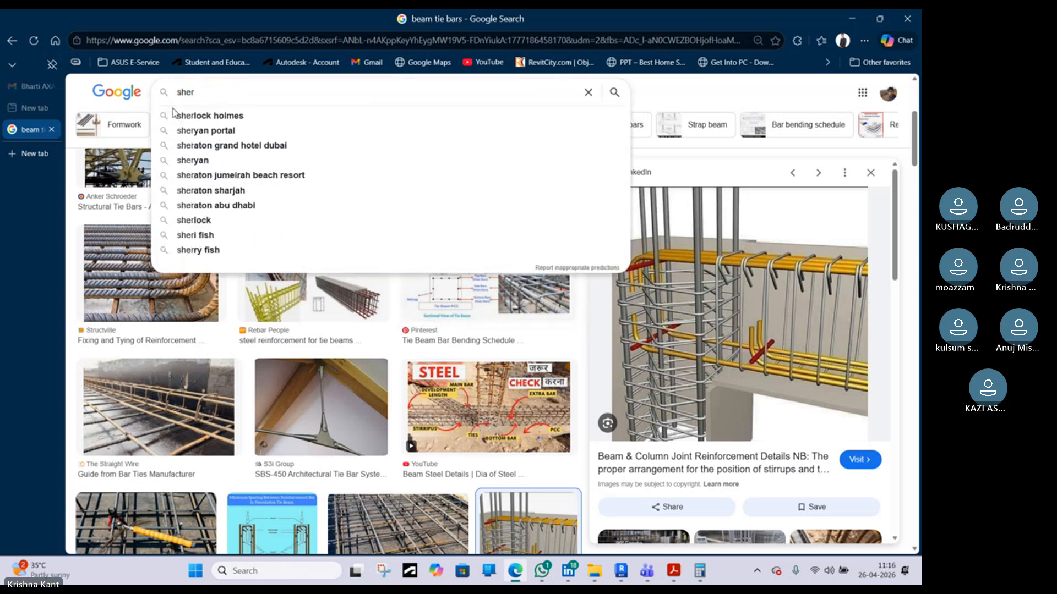
key("BackSpace")
type("ar w")
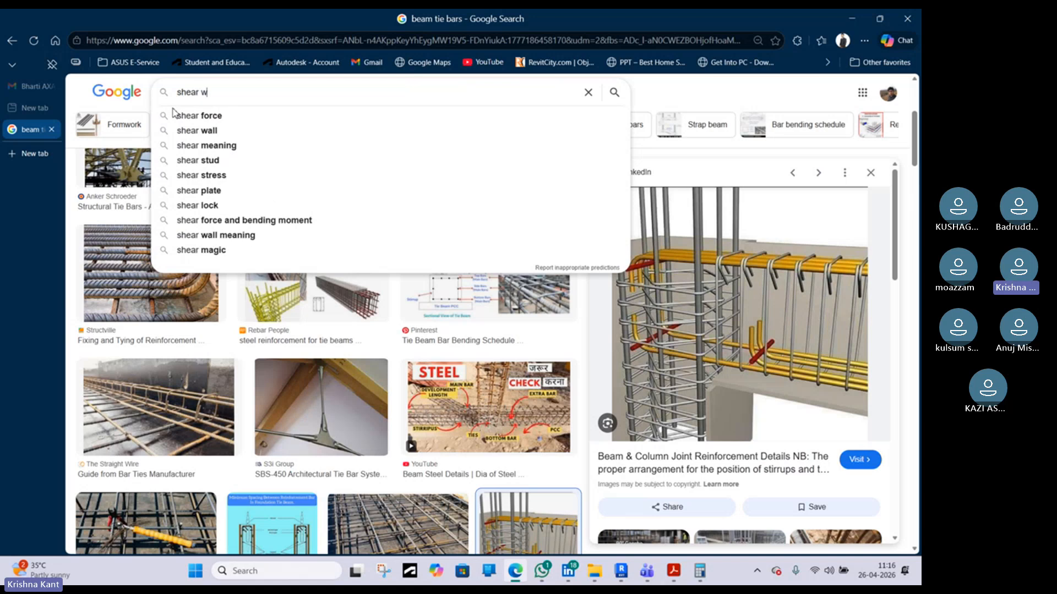
key("Caps_Lock")
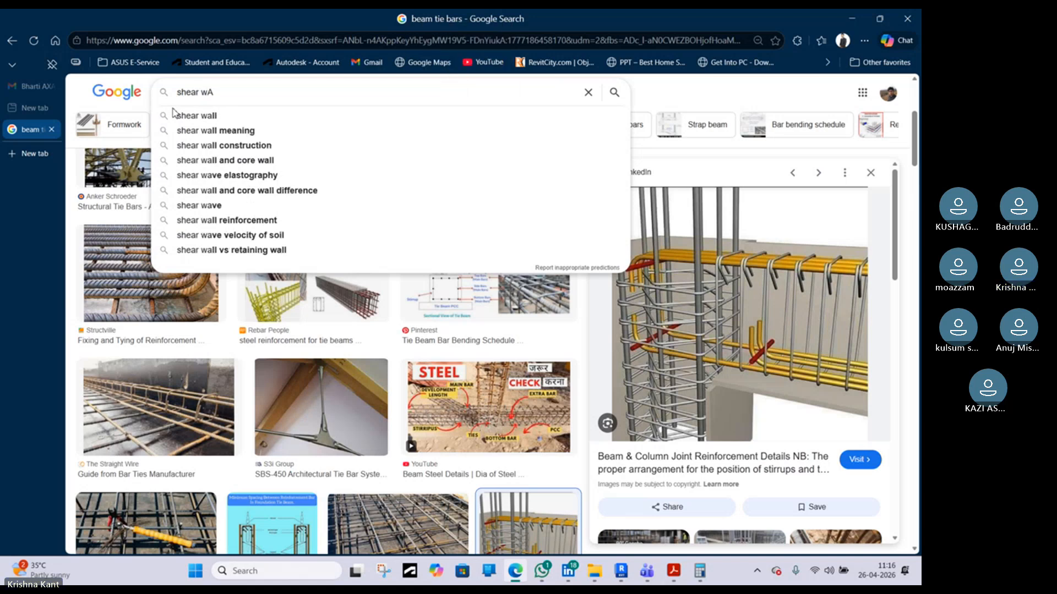
type("ll r")
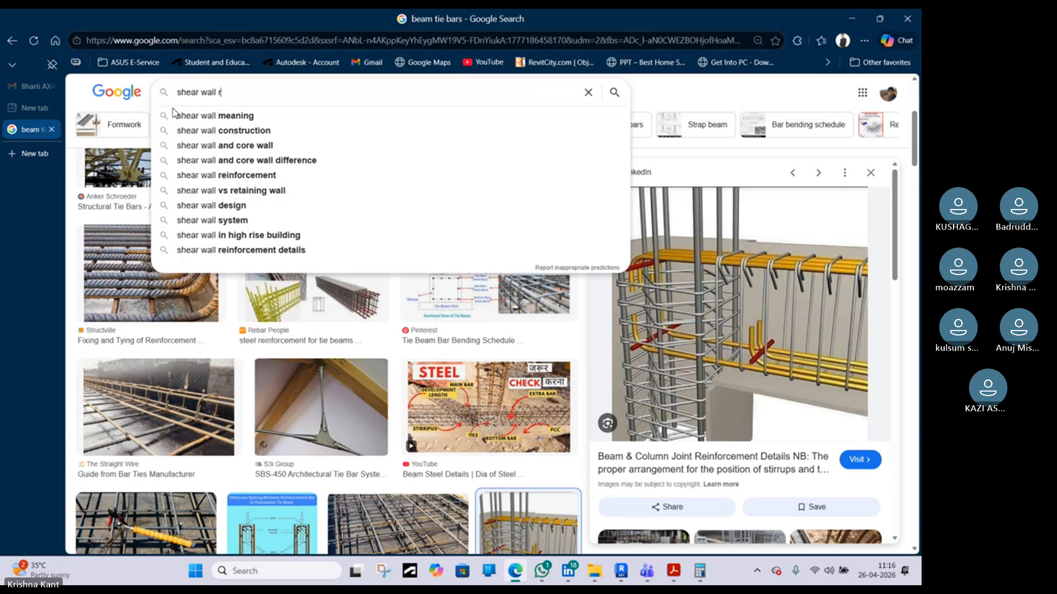
type("ebar")
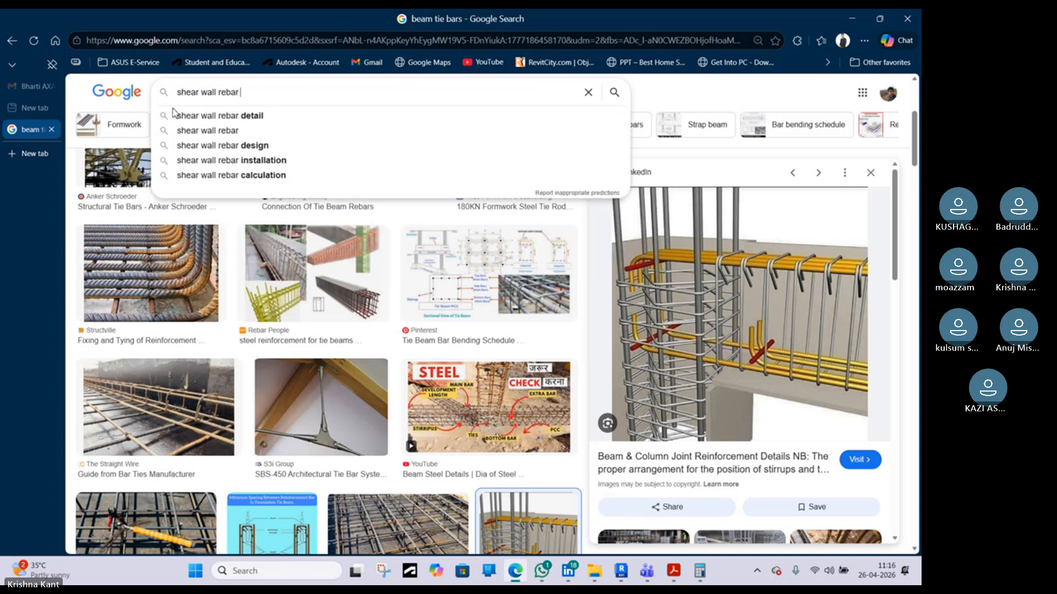
type(" a")
key("BackSpace")
type("d")
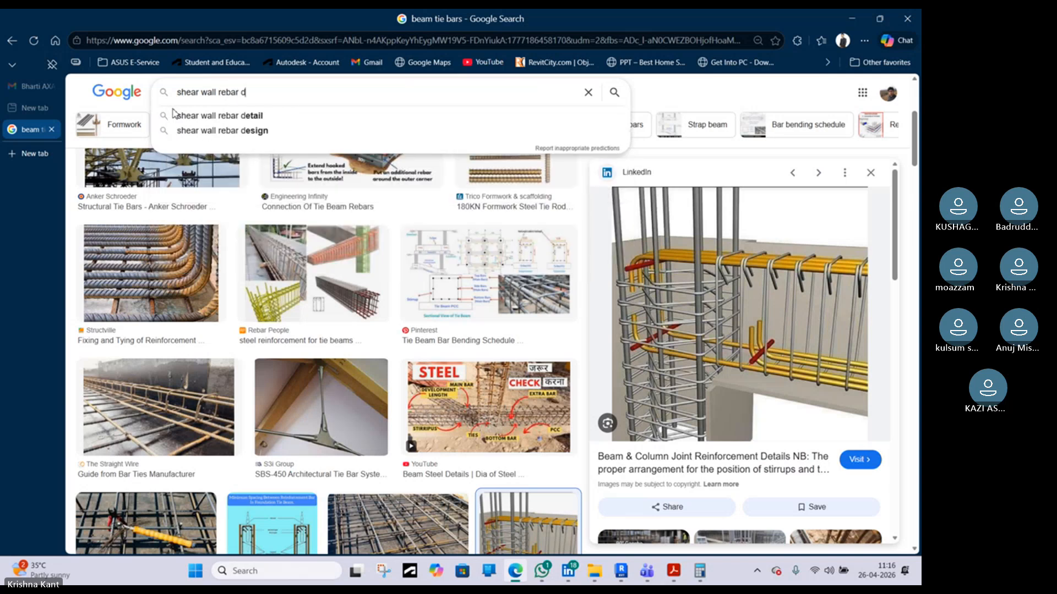
left_click(209, 115)
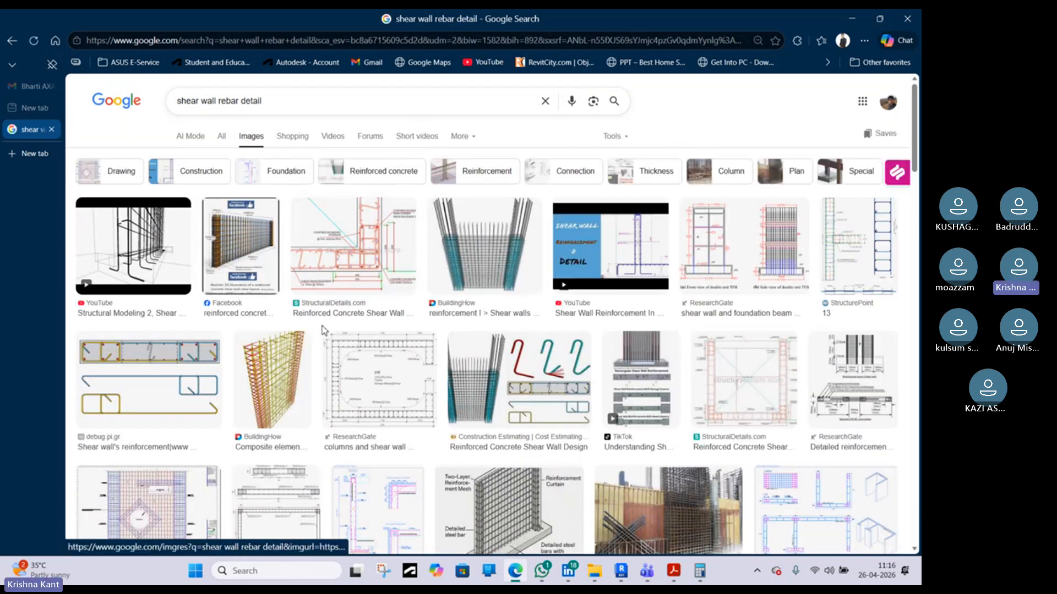
Browse the shear wall image results, opening the ResearchGate column-and-shear-wall detail and an elevator shaft shear wall preview
scroll(452, 346, "down", 3)
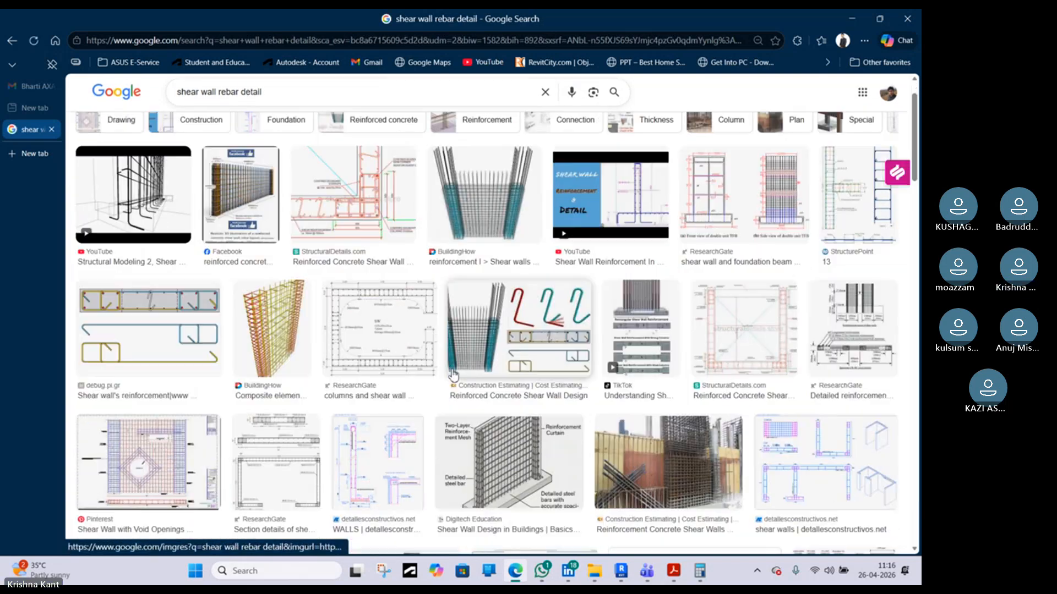
scroll(374, 320, "up", 3)
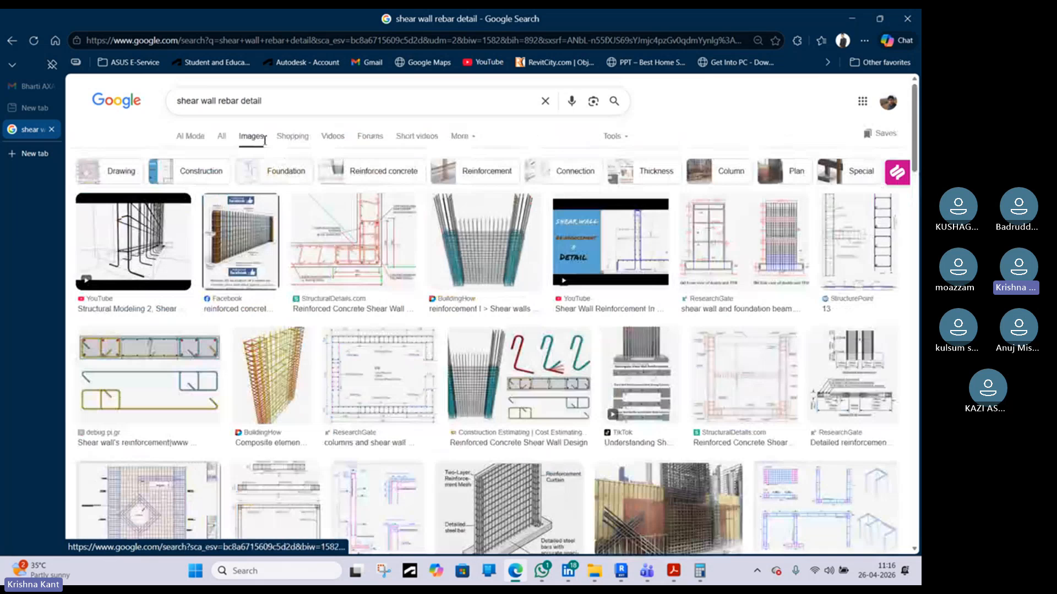
left_click(369, 353)
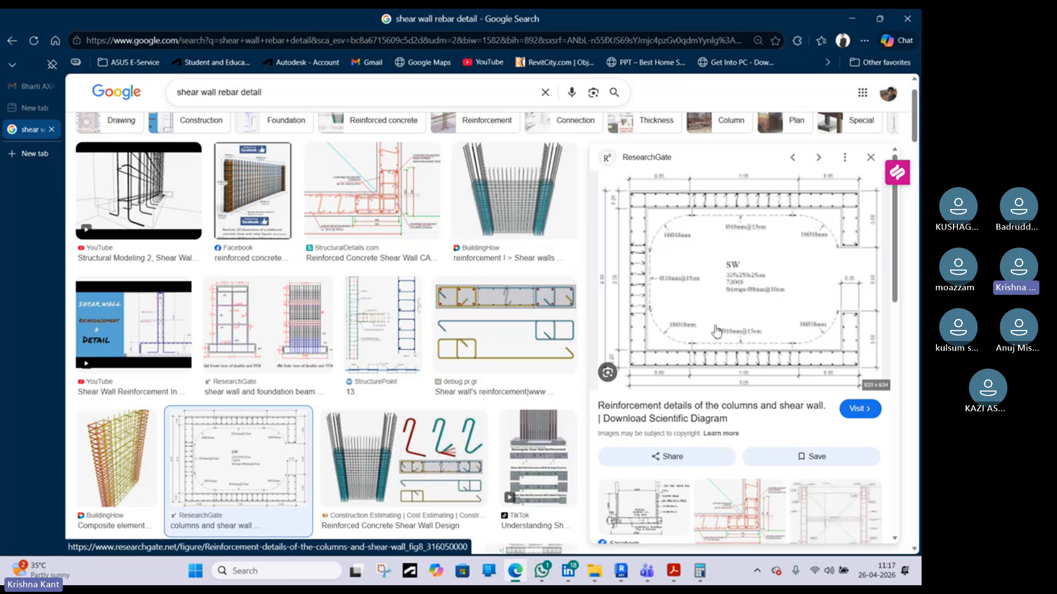
scroll(717, 332, "down", 2)
scroll(493, 435, "down", 4)
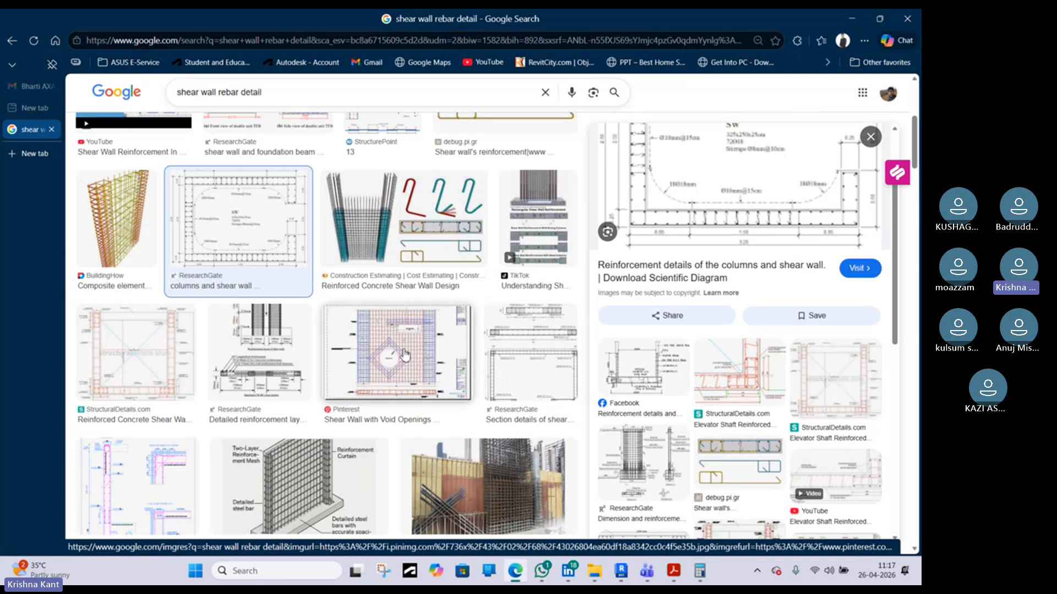
scroll(317, 455, "down", 1)
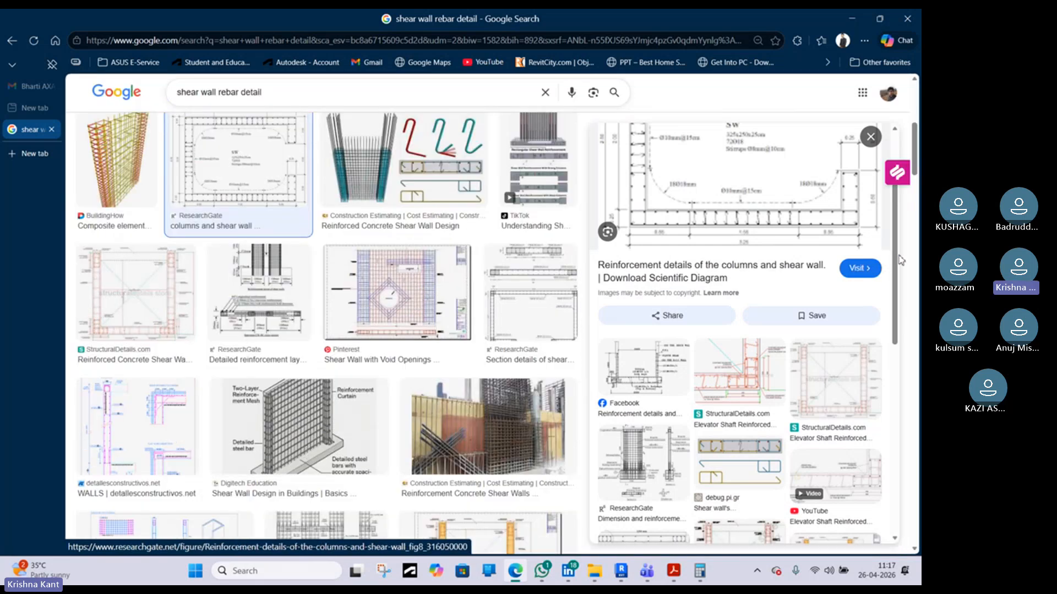
scroll(758, 315, "down", 2)
scroll(758, 315, "down", 1)
scroll(847, 305, "up", 3)
left_click(851, 365)
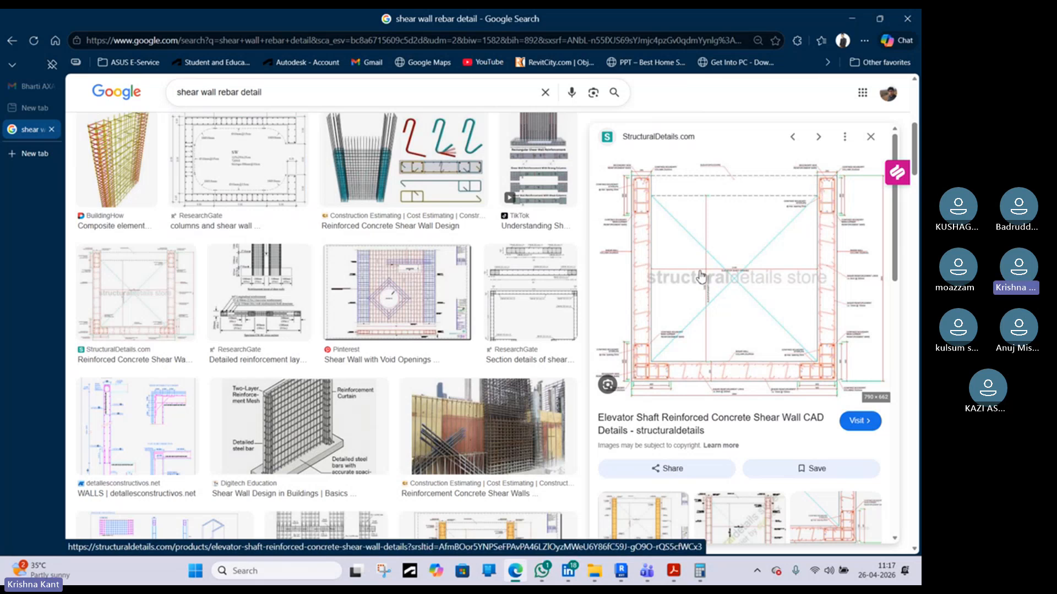
Return to the previous preview and open the detallesconstructivos and CAD Templates shear wall detail previews
key("alt+Left")
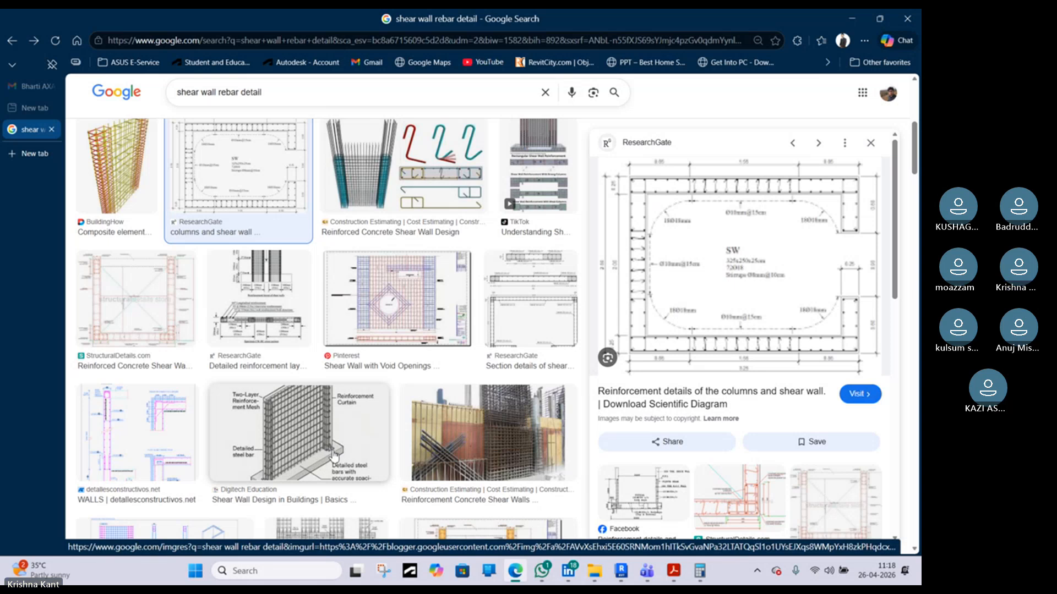
scroll(700, 426, "down", 2)
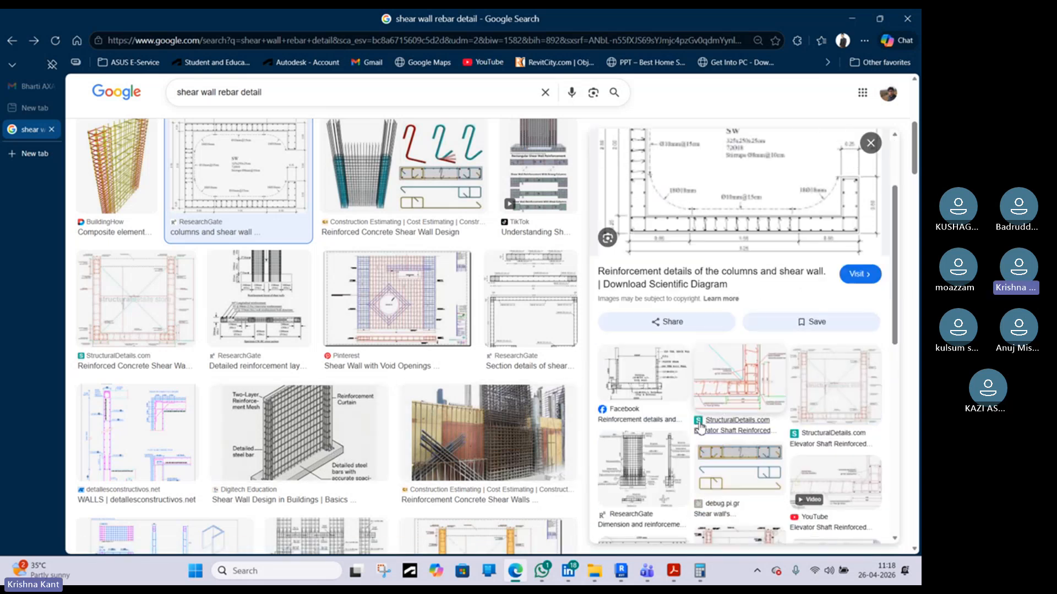
scroll(438, 406, "down", 4)
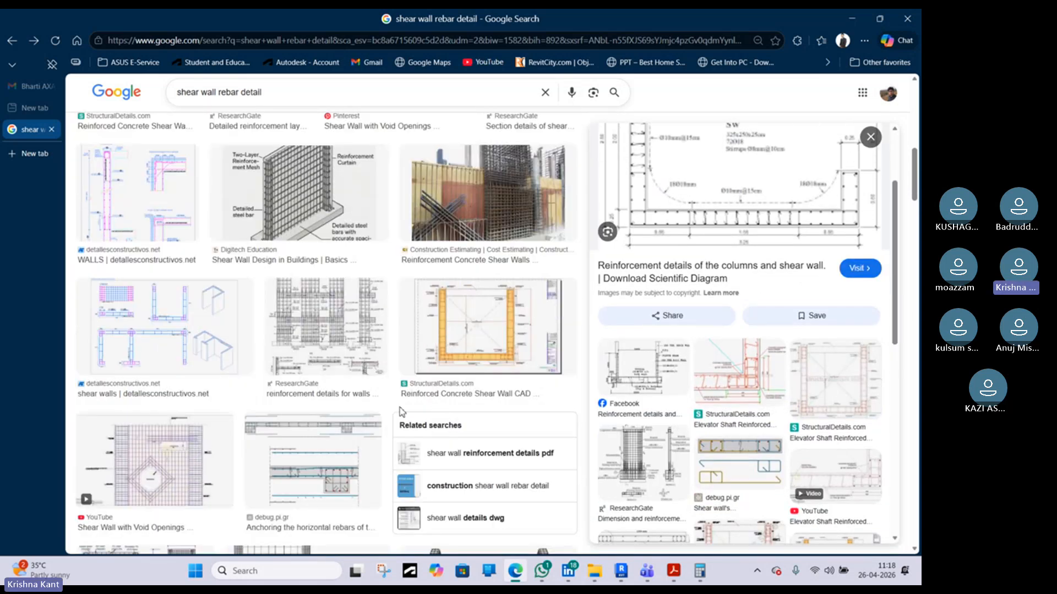
scroll(400, 412, "down", 2)
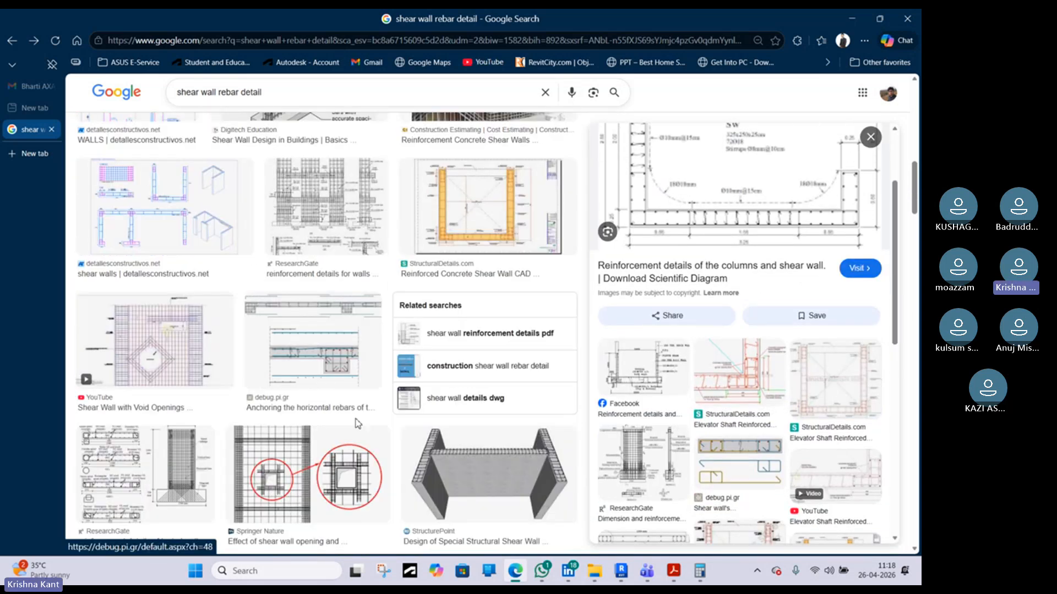
left_click(152, 216)
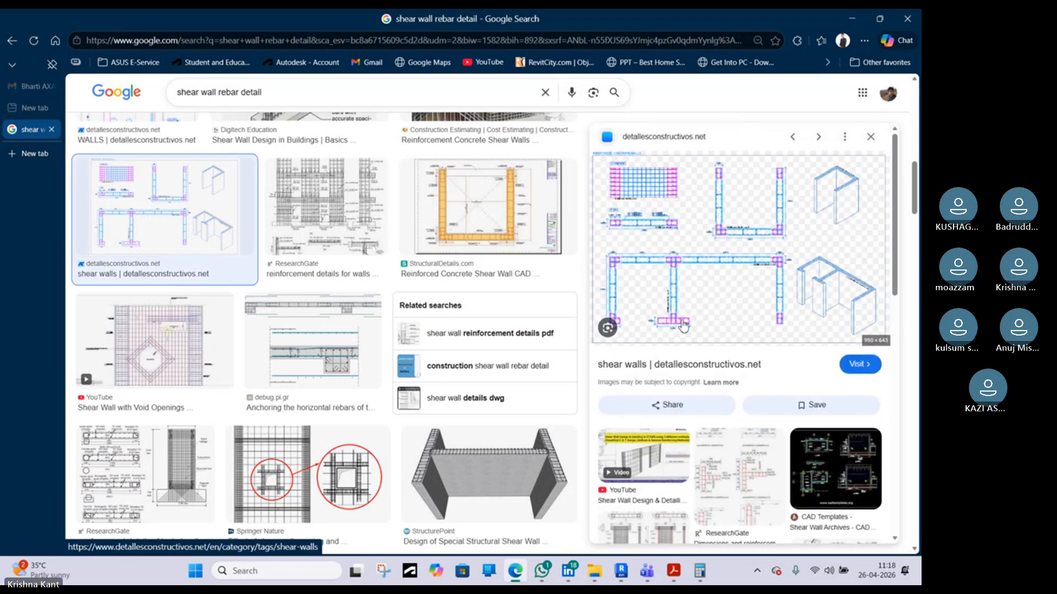
scroll(682, 320, "down", 2)
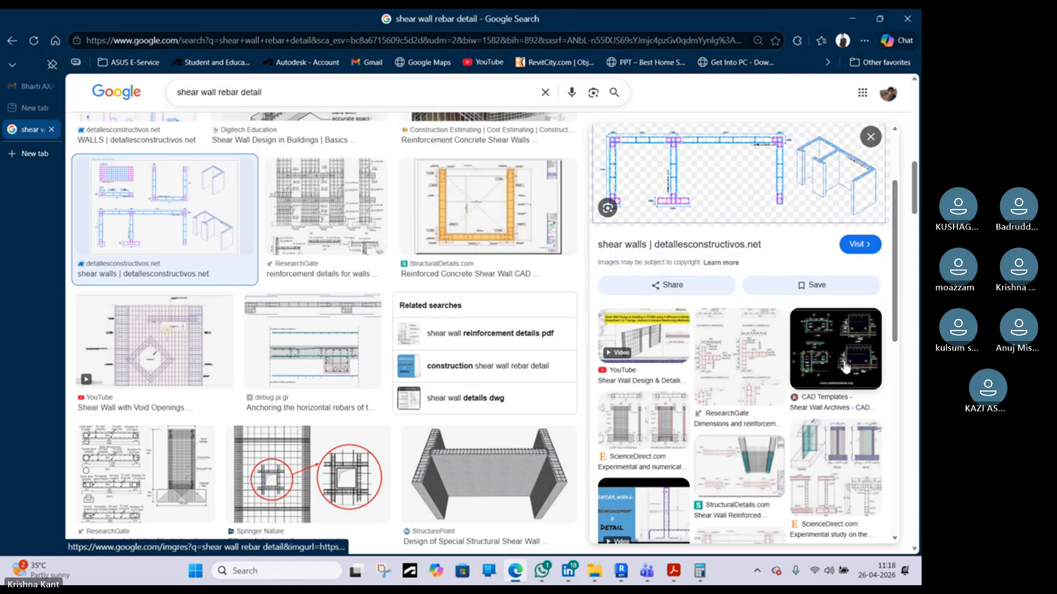
left_click(850, 364)
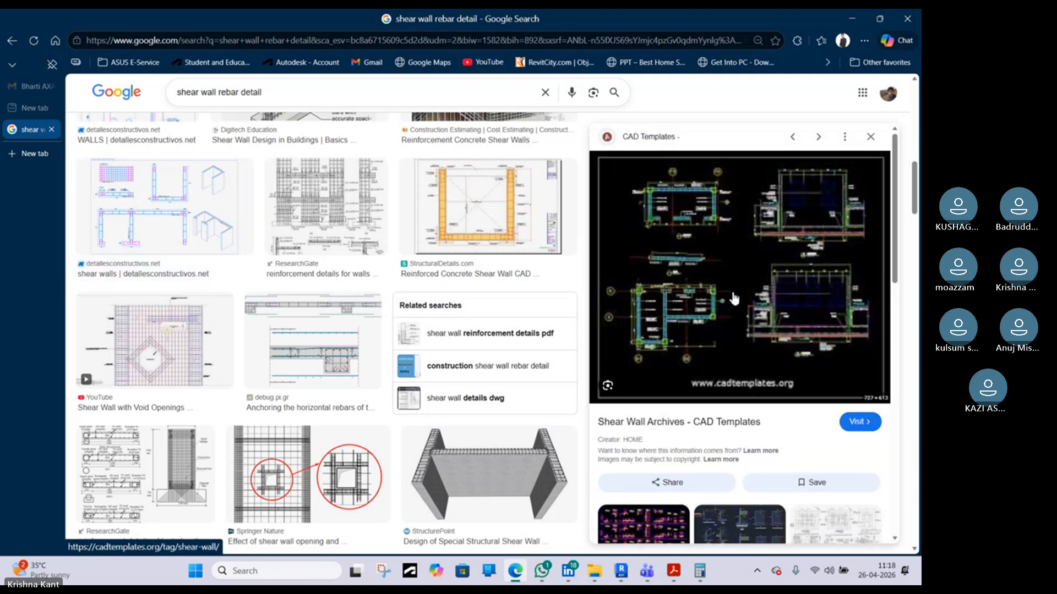
Scroll through the remaining shear wall rebar image results and return to the Revit 3D view
scroll(738, 331, "down", 7)
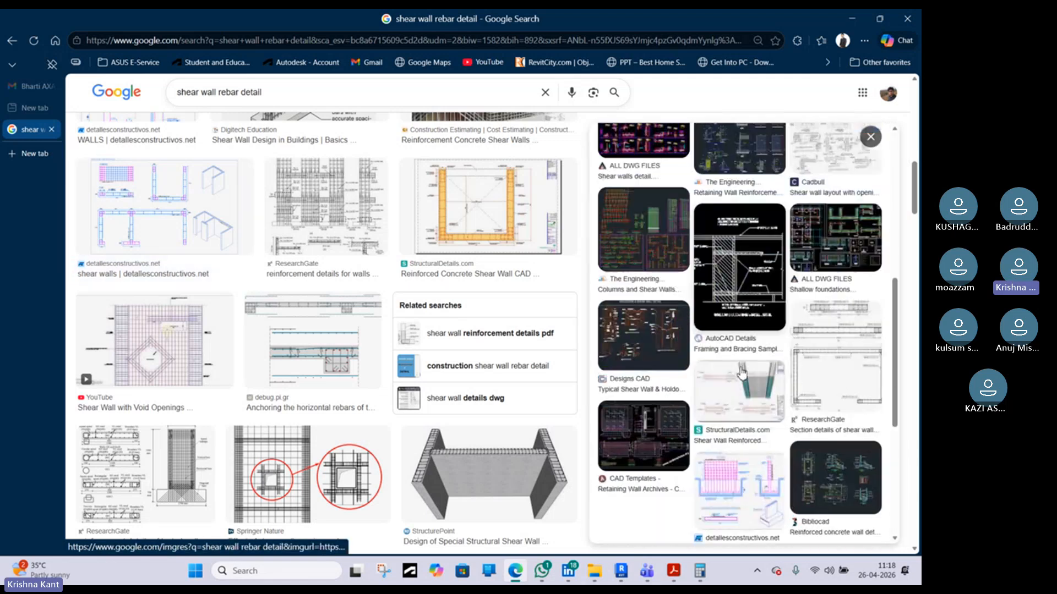
scroll(740, 373, "down", 5)
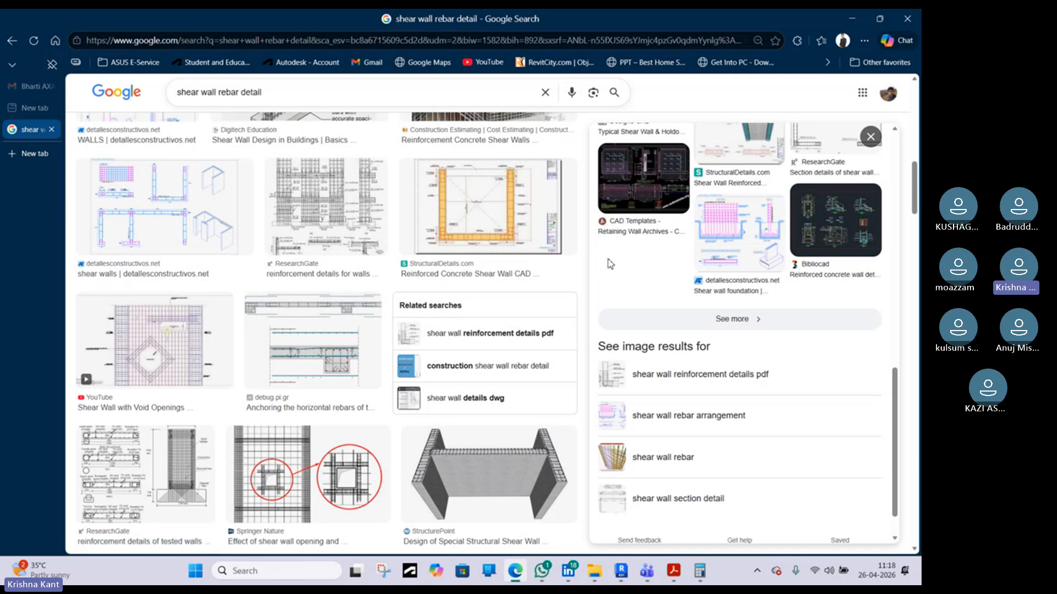
scroll(303, 319, "down", 3)
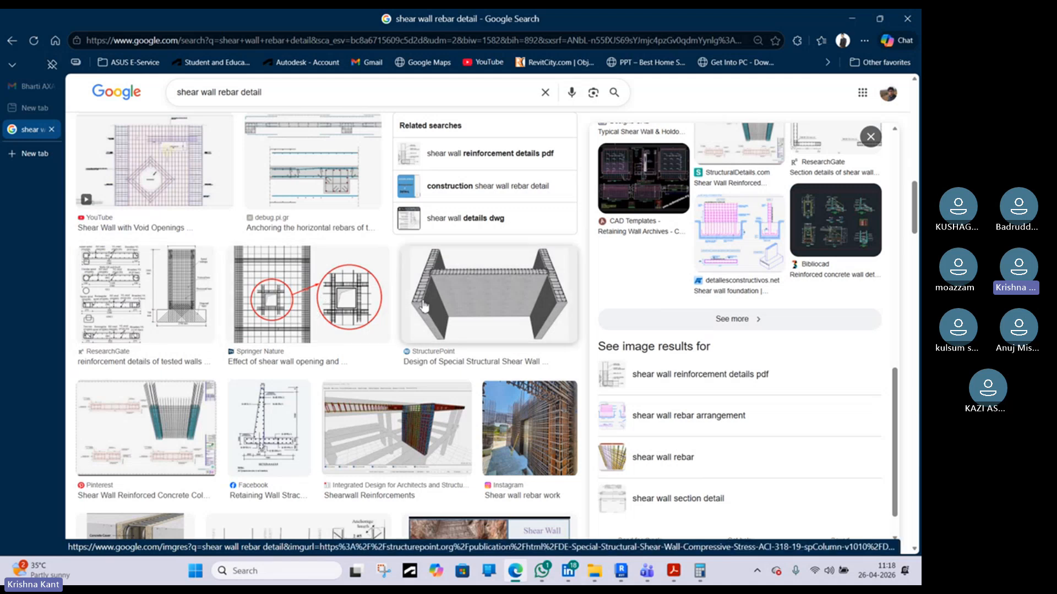
scroll(294, 352, "down", 4)
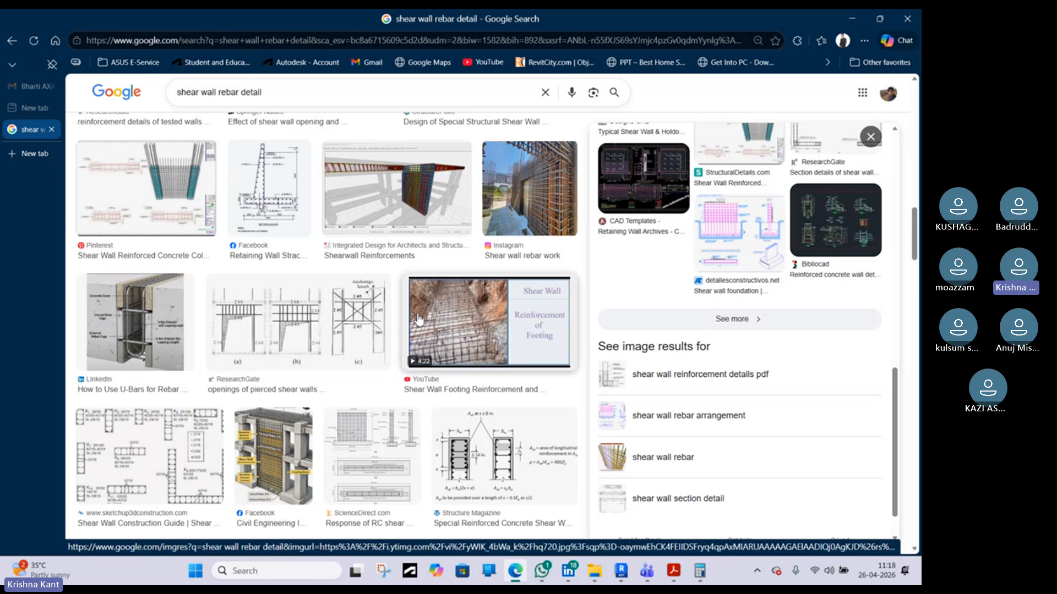
scroll(435, 311, "down", 6)
scroll(457, 315, "down", 4)
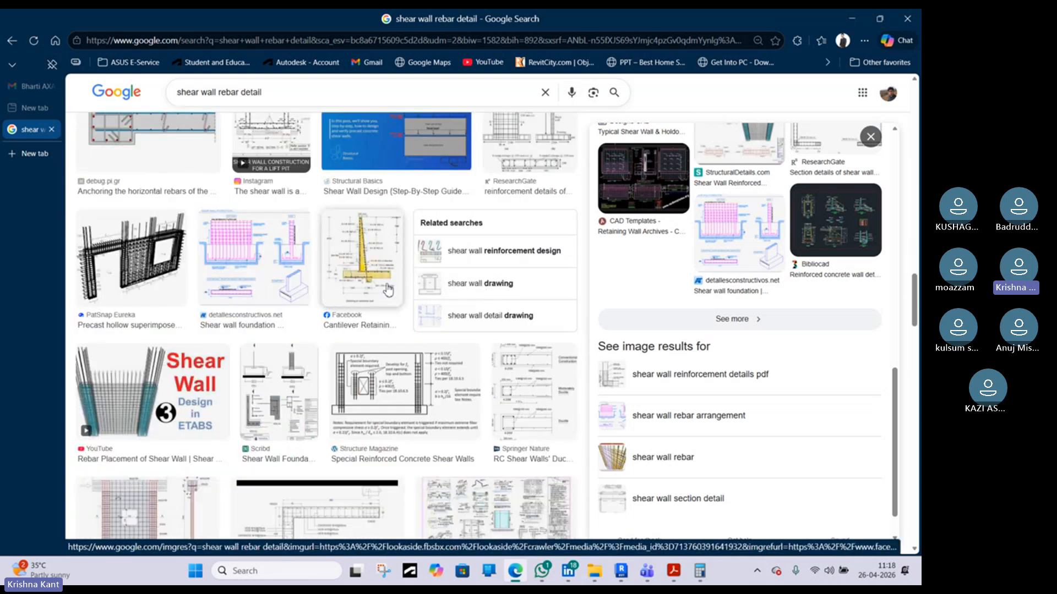
scroll(385, 289, "down", 7)
scroll(399, 283, "down", 7)
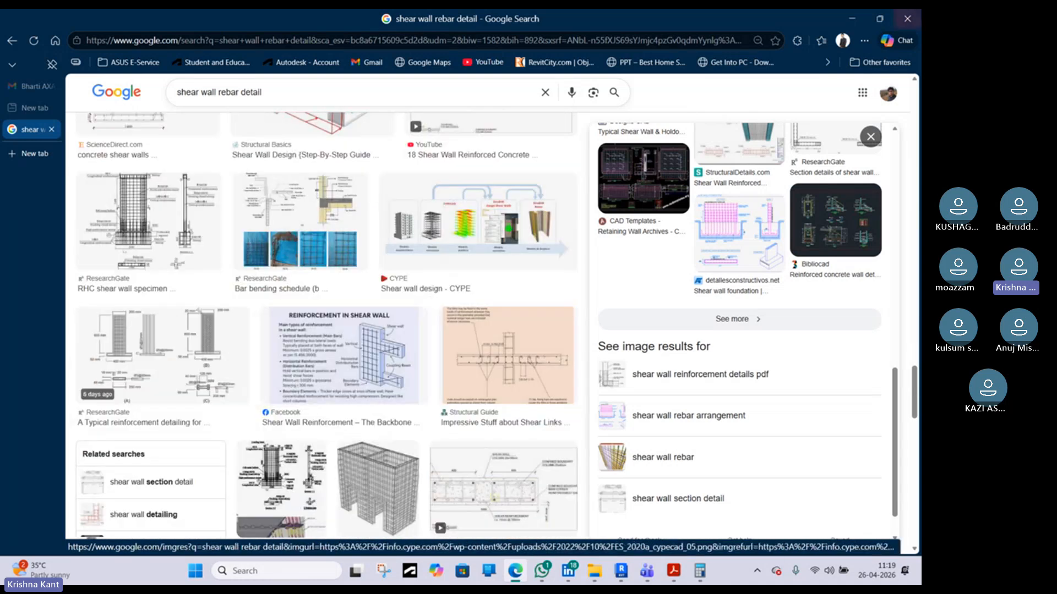
left_click(867, 19)
left_click(860, 21)
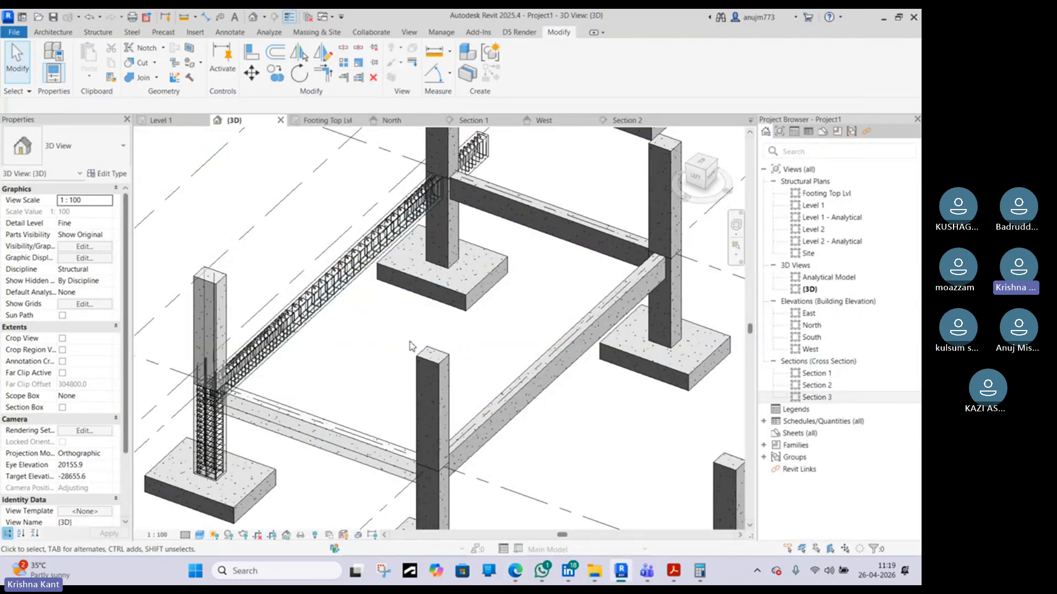